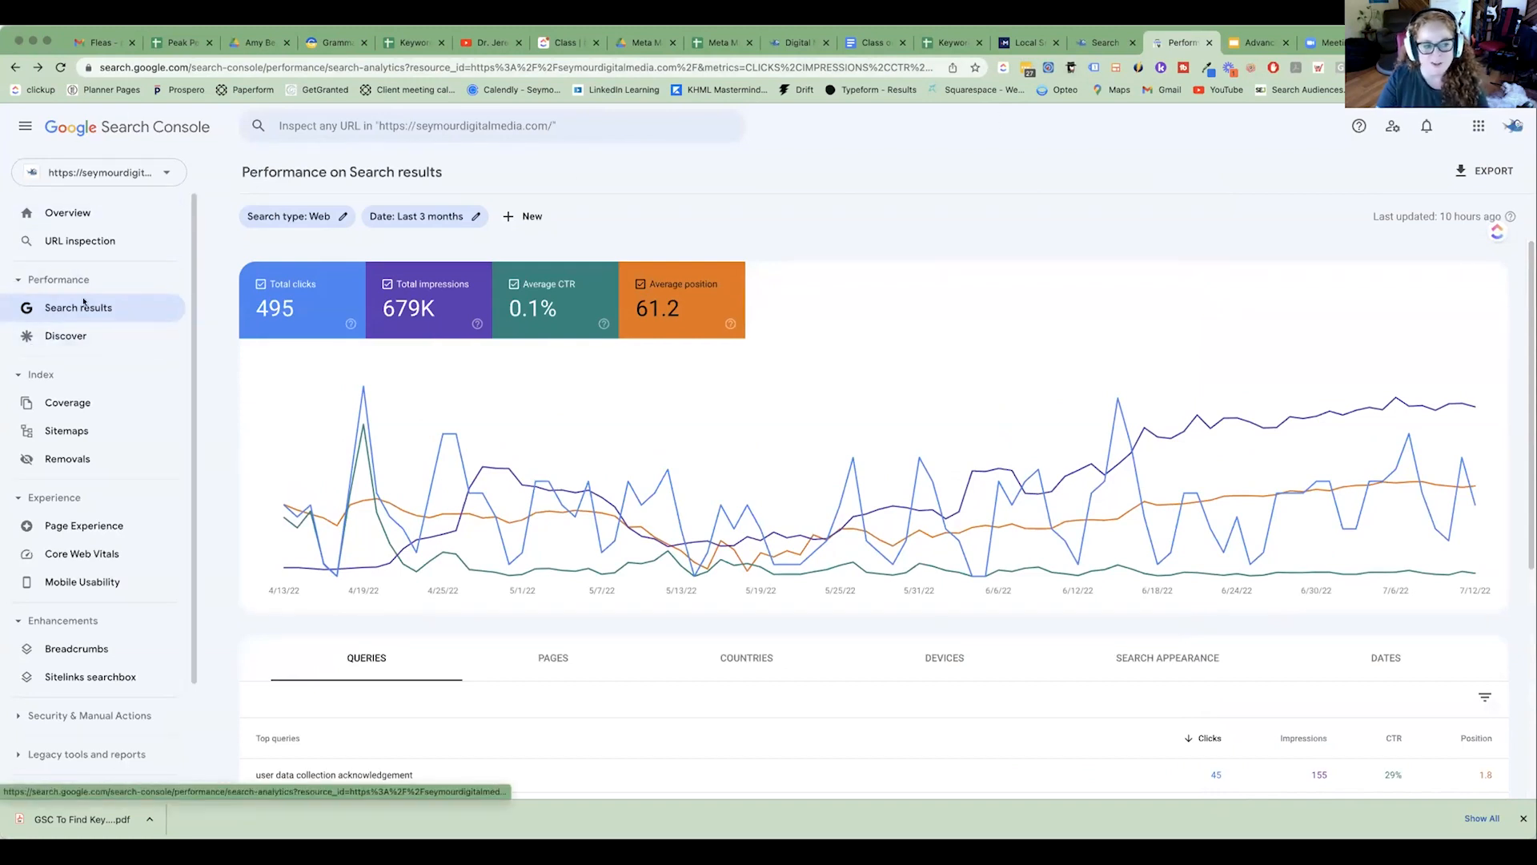
{"action": "left_click", "coordinate": [14, 281]}
{"action": "left_click", "coordinate": [16, 281]}
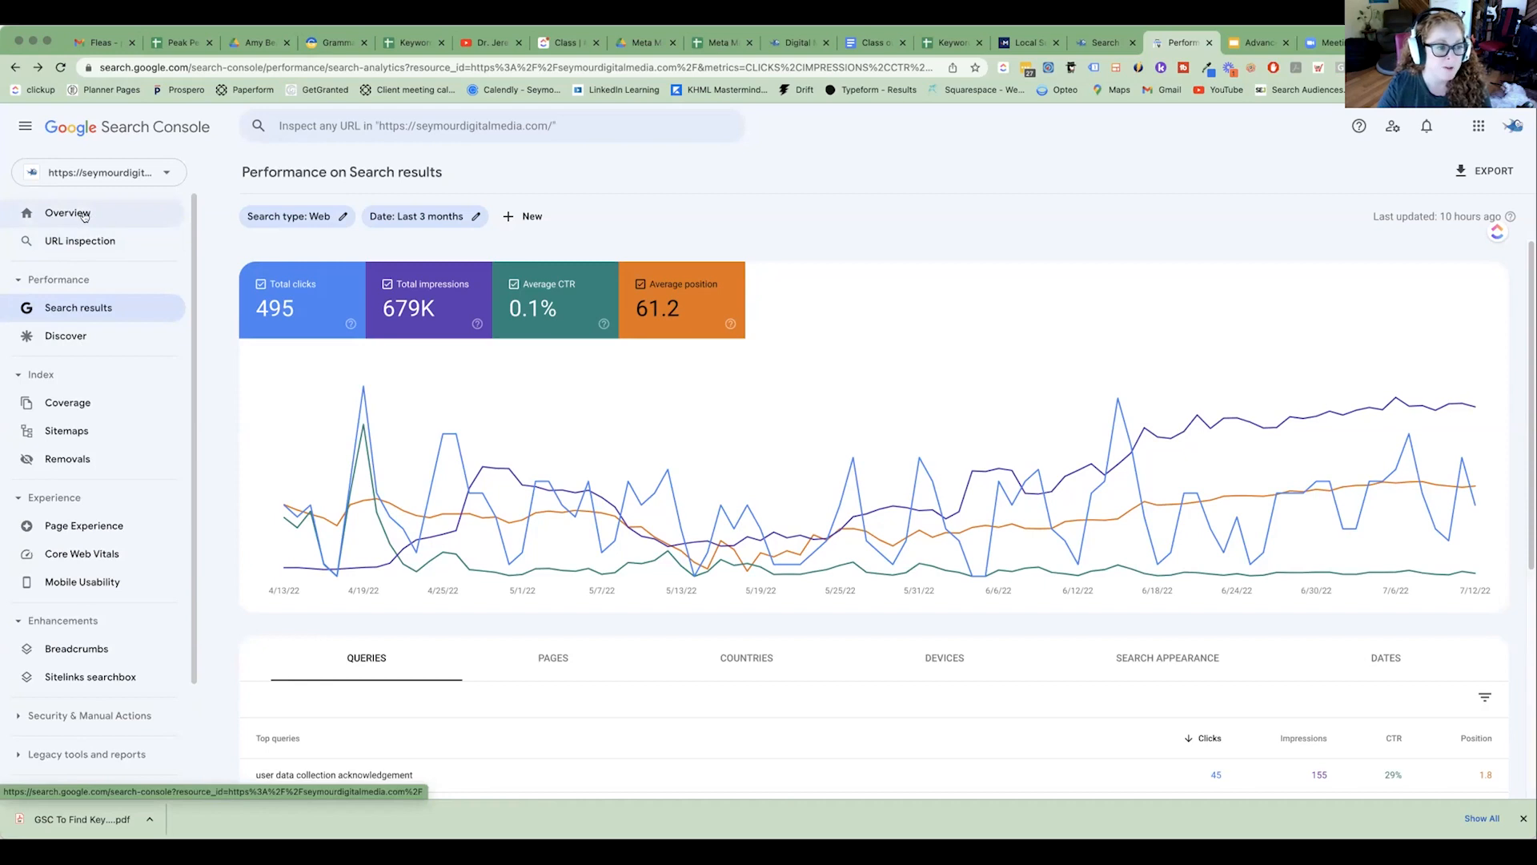
{"action": "left_click", "coordinate": [101, 172]}
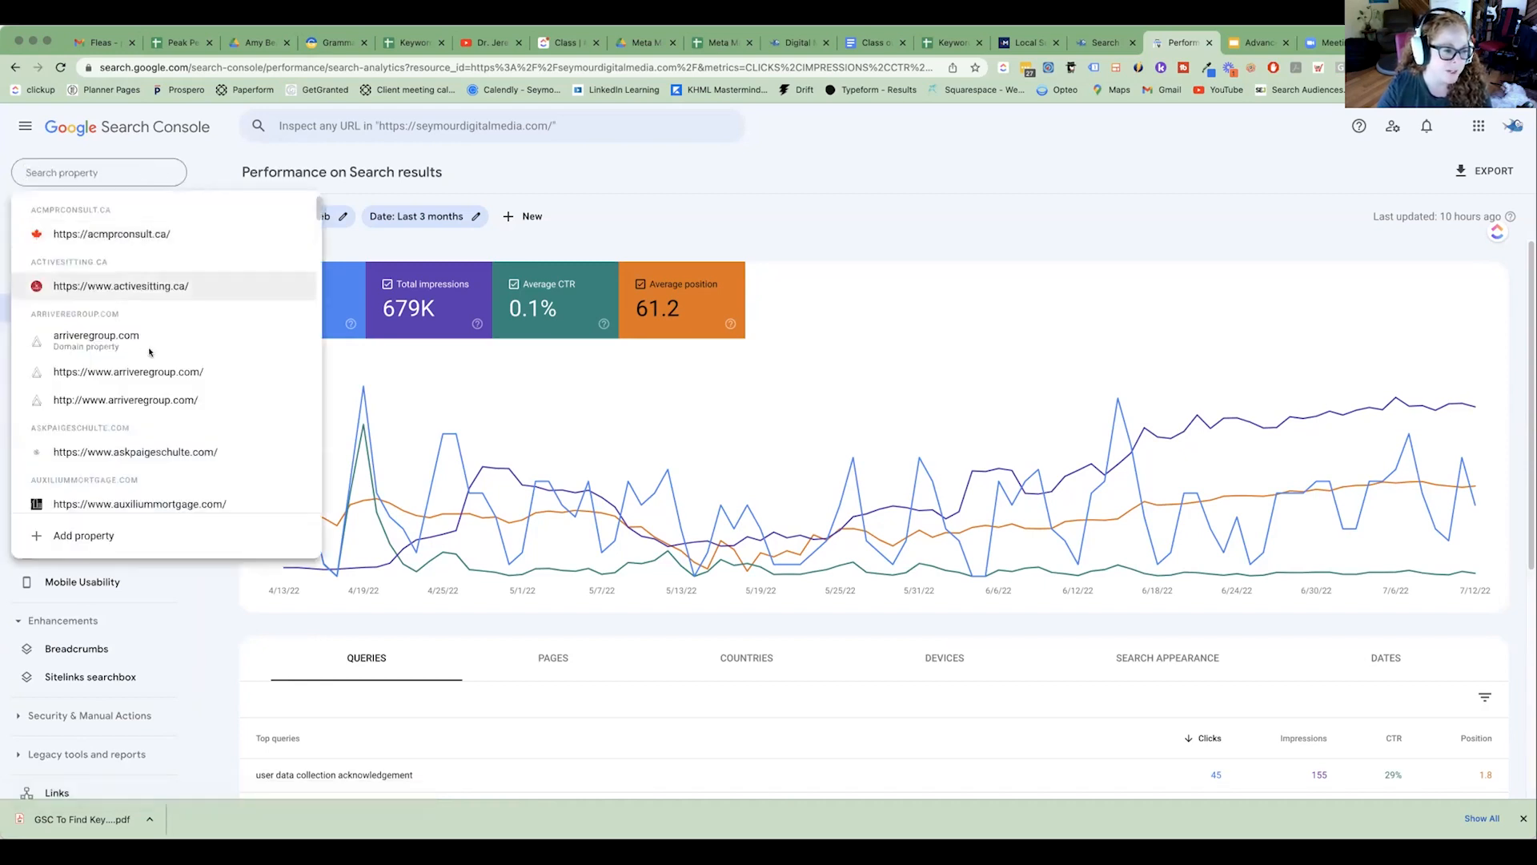
{"action": "left_click", "coordinate": [141, 371]}
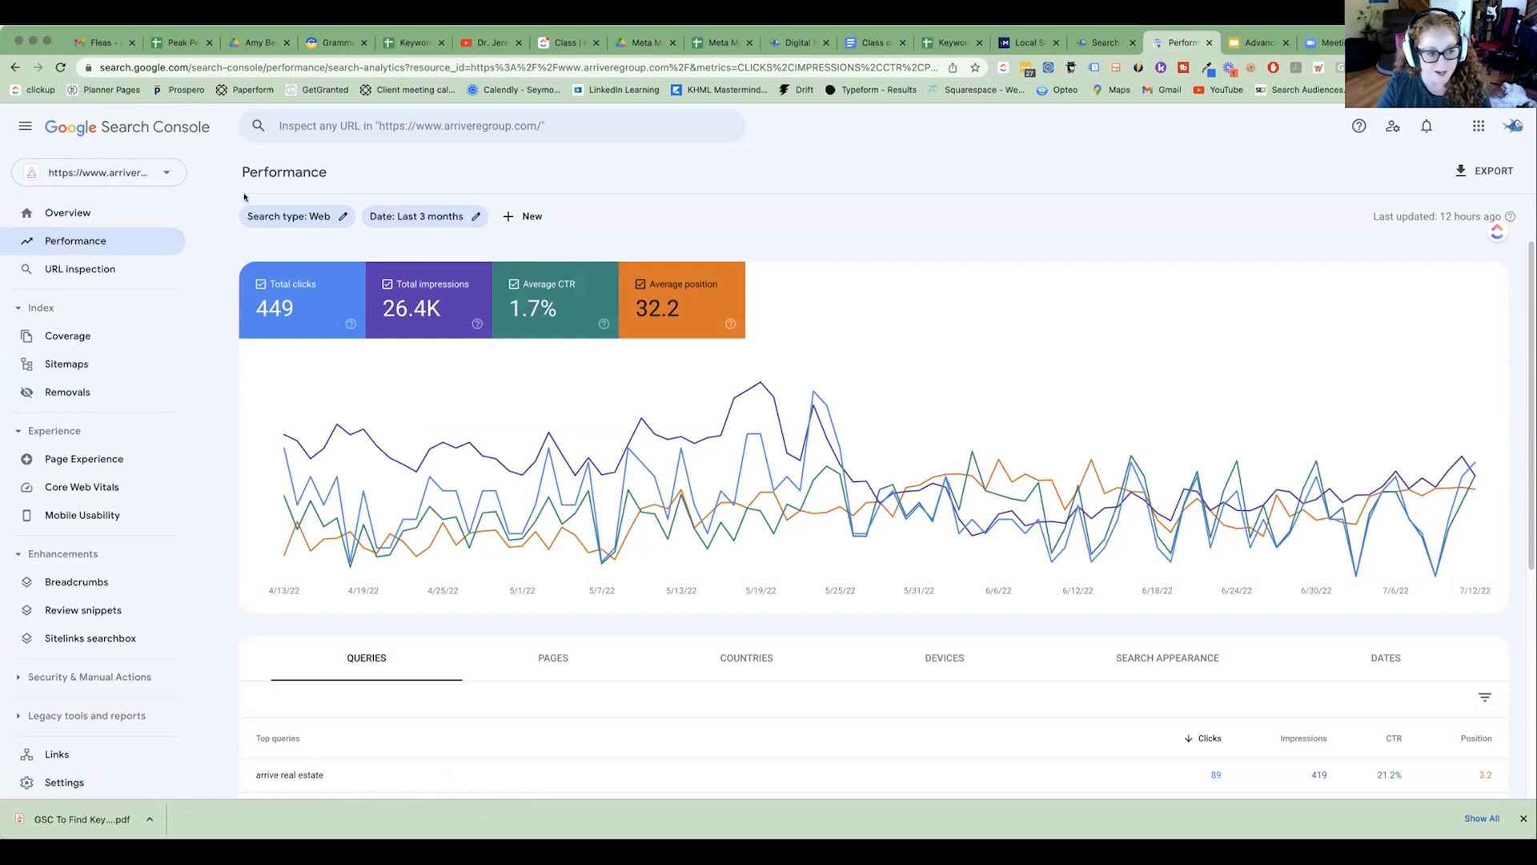
{"action": "left_click", "coordinate": [134, 175]}
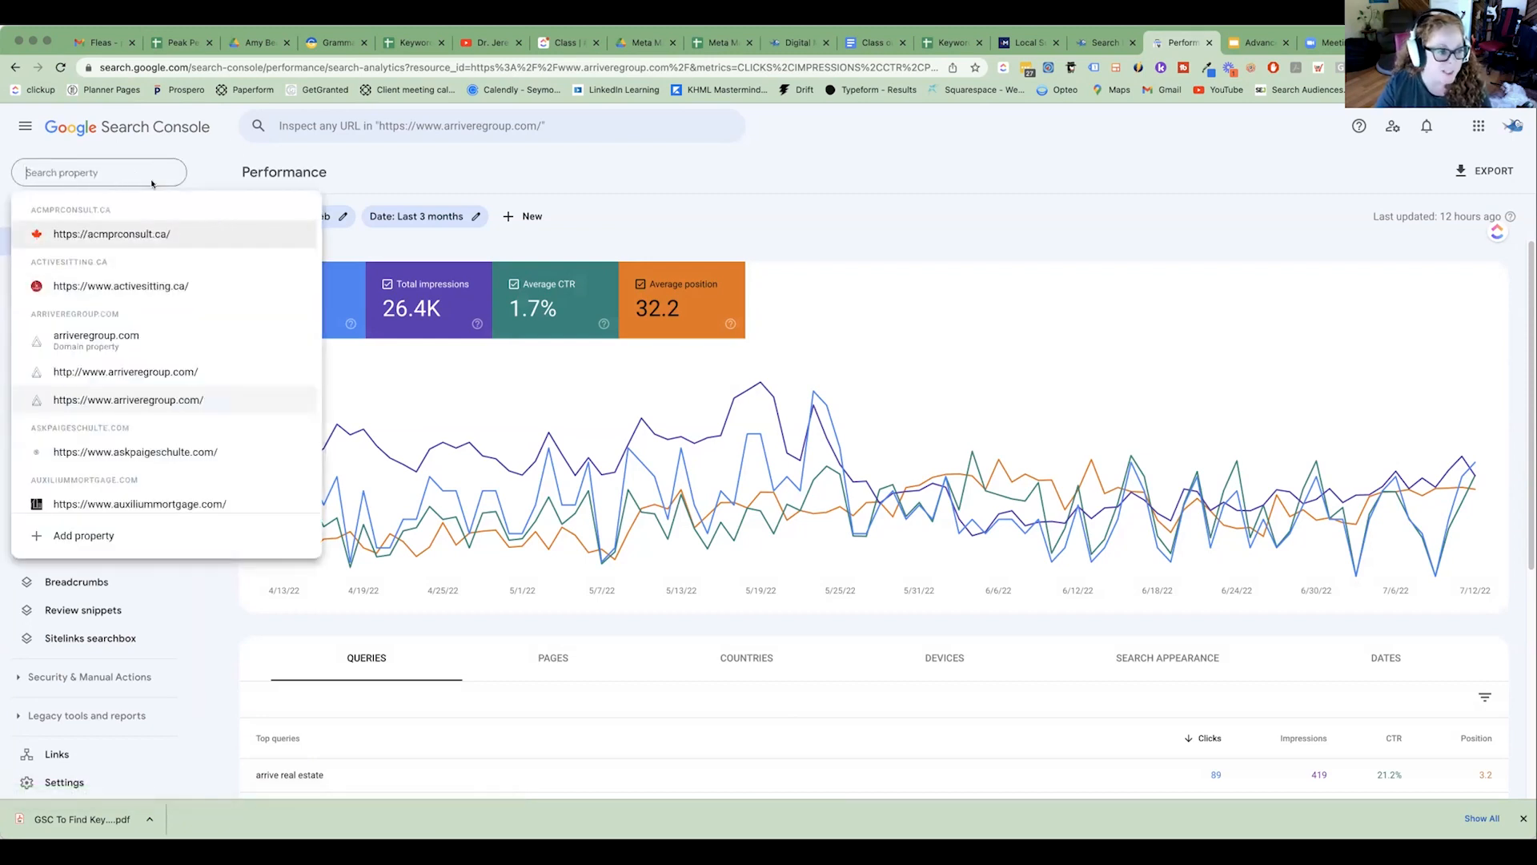
{"action": "type", "text": "seymou"}
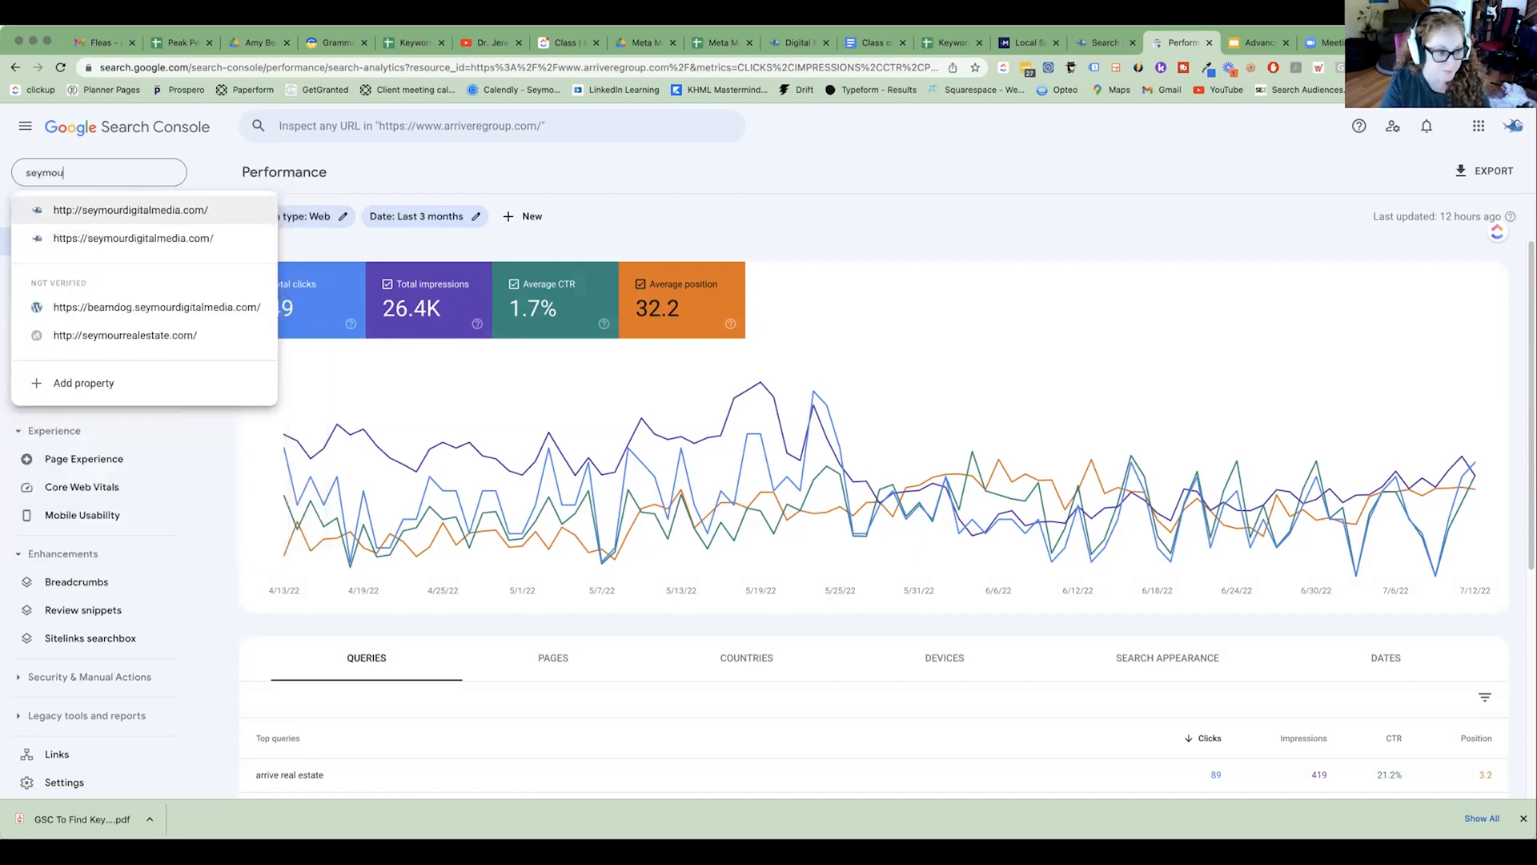
{"action": "left_click", "coordinate": [180, 239]}
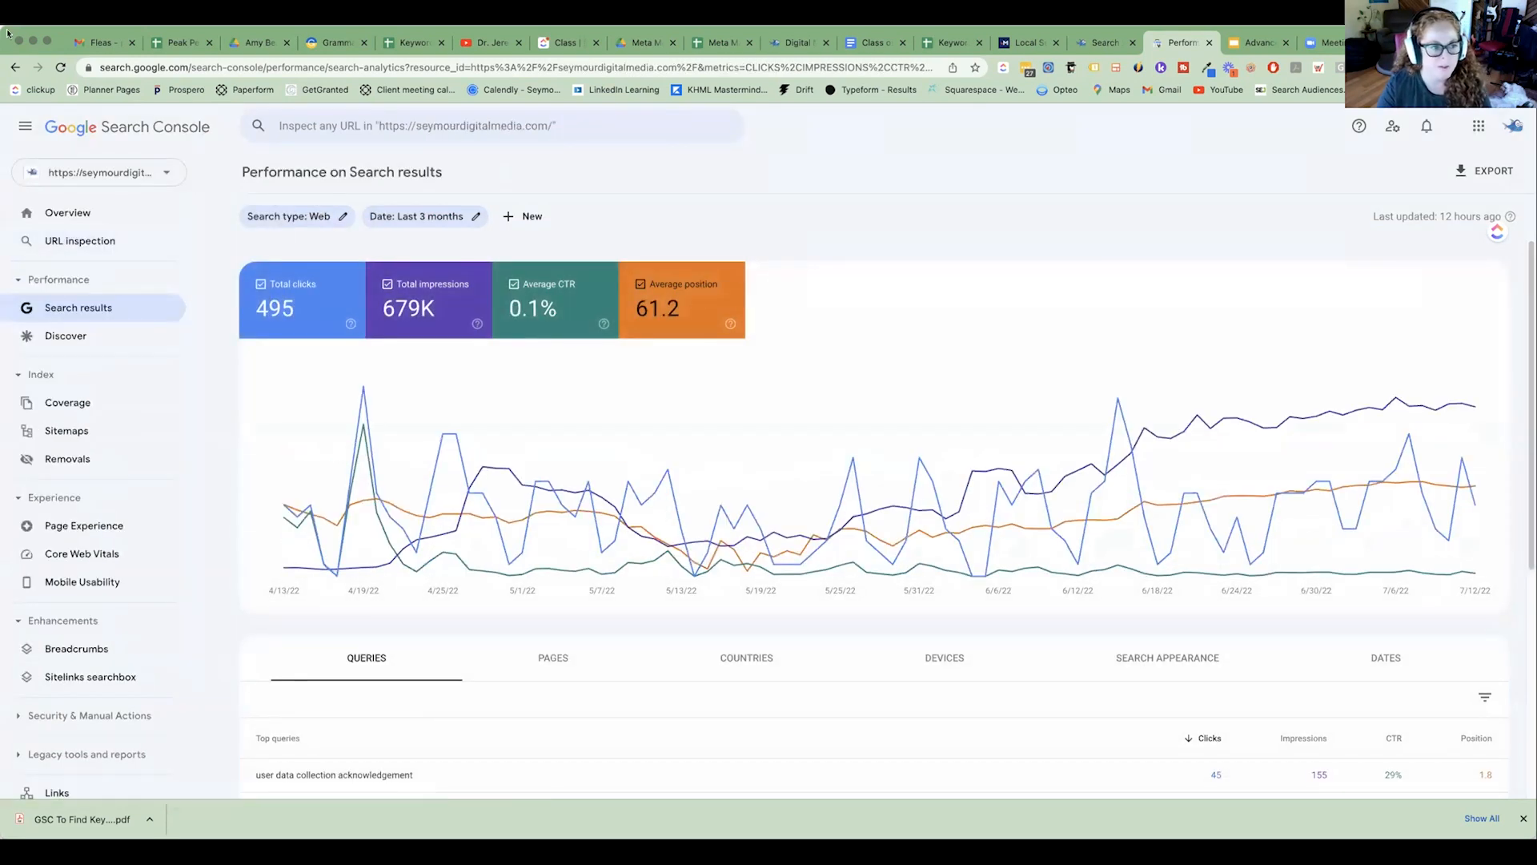
{"action": "left_click_drag", "start_coordinate": [2, 26], "coordinate": [0, 3]}
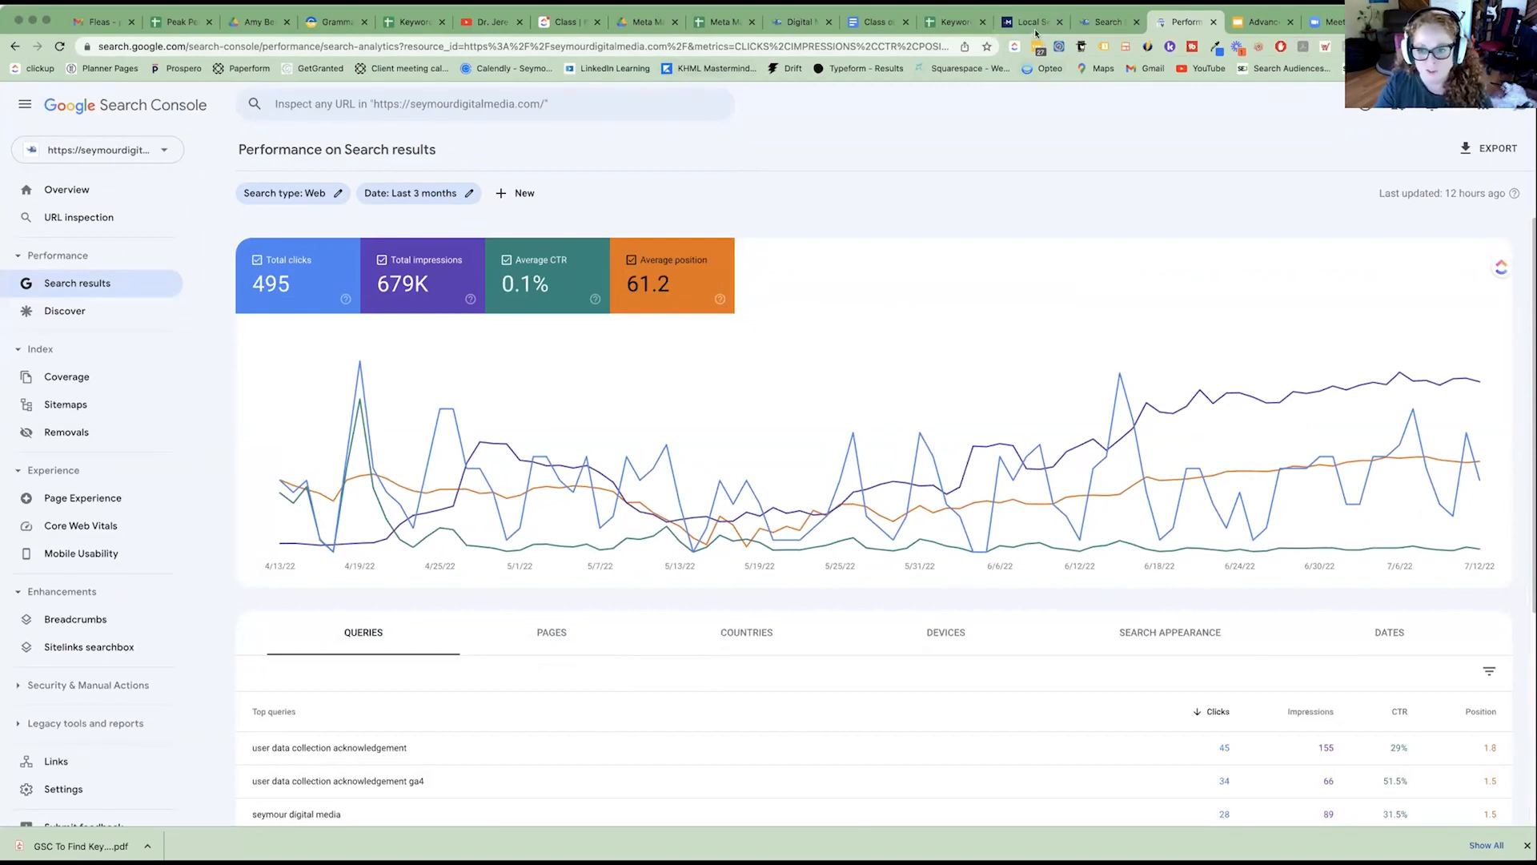
Switch to the Keyword Research & Meta Mapping spreadsheet and examine the home page row and the existing keyword, approval and proposed keyword columns.
{"action": "left_click", "coordinate": [955, 22]}
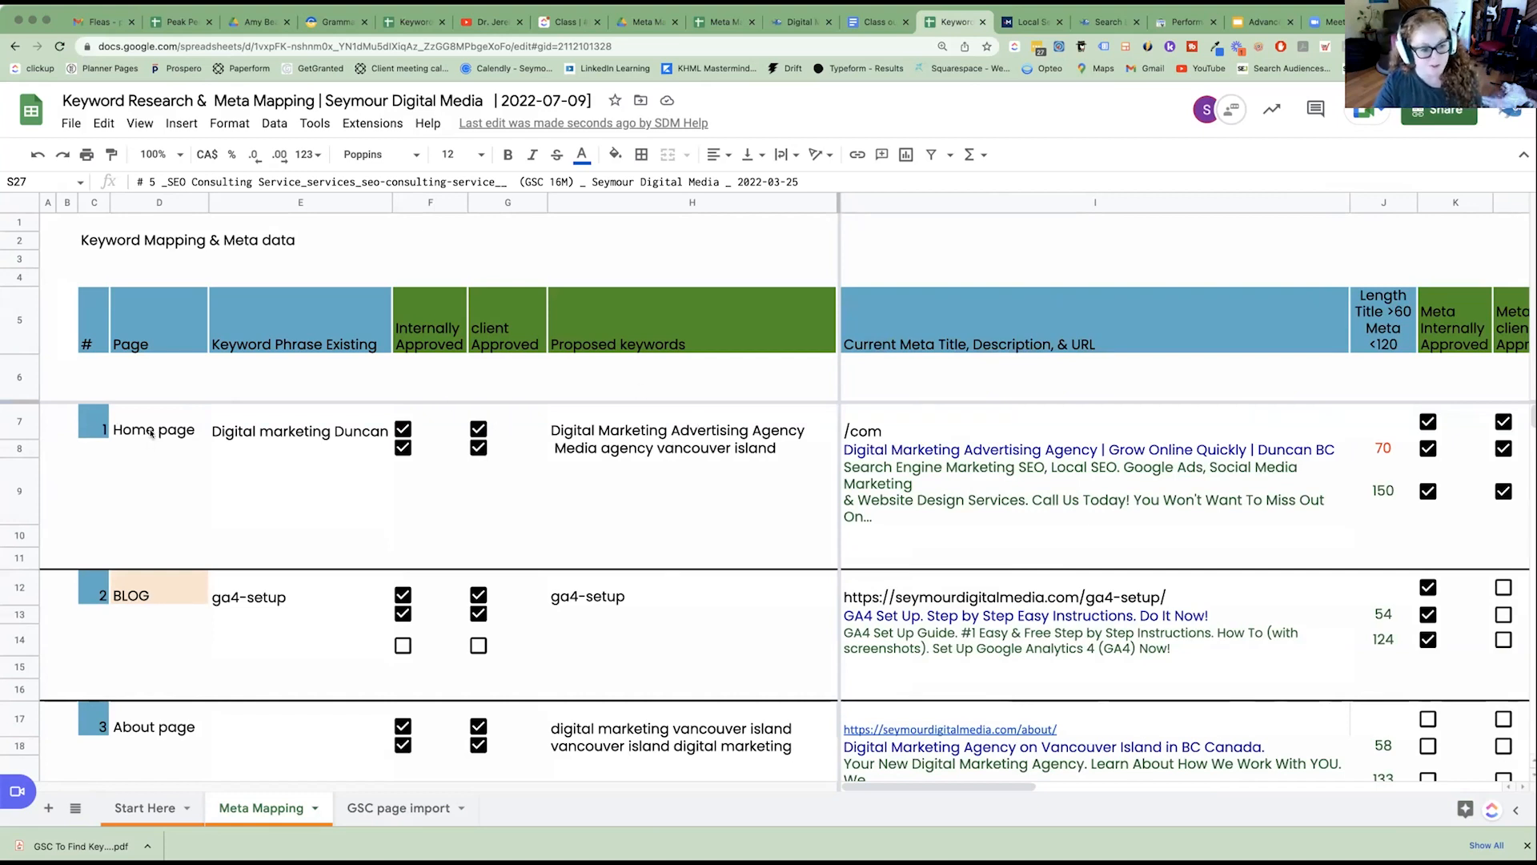
{"action": "left_click", "coordinate": [14, 422]}
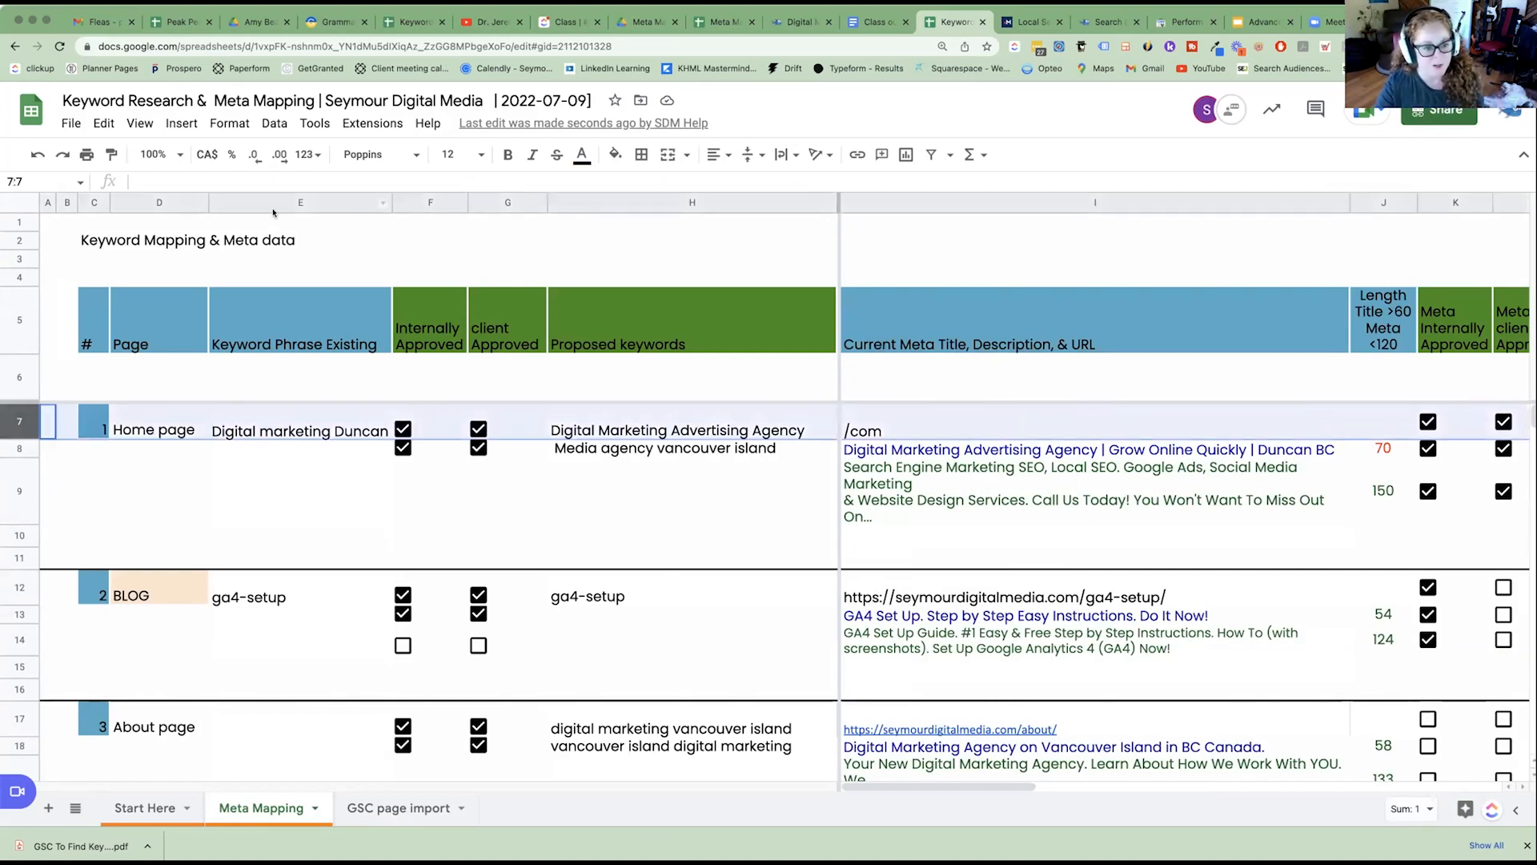
{"action": "left_click", "coordinate": [273, 210]}
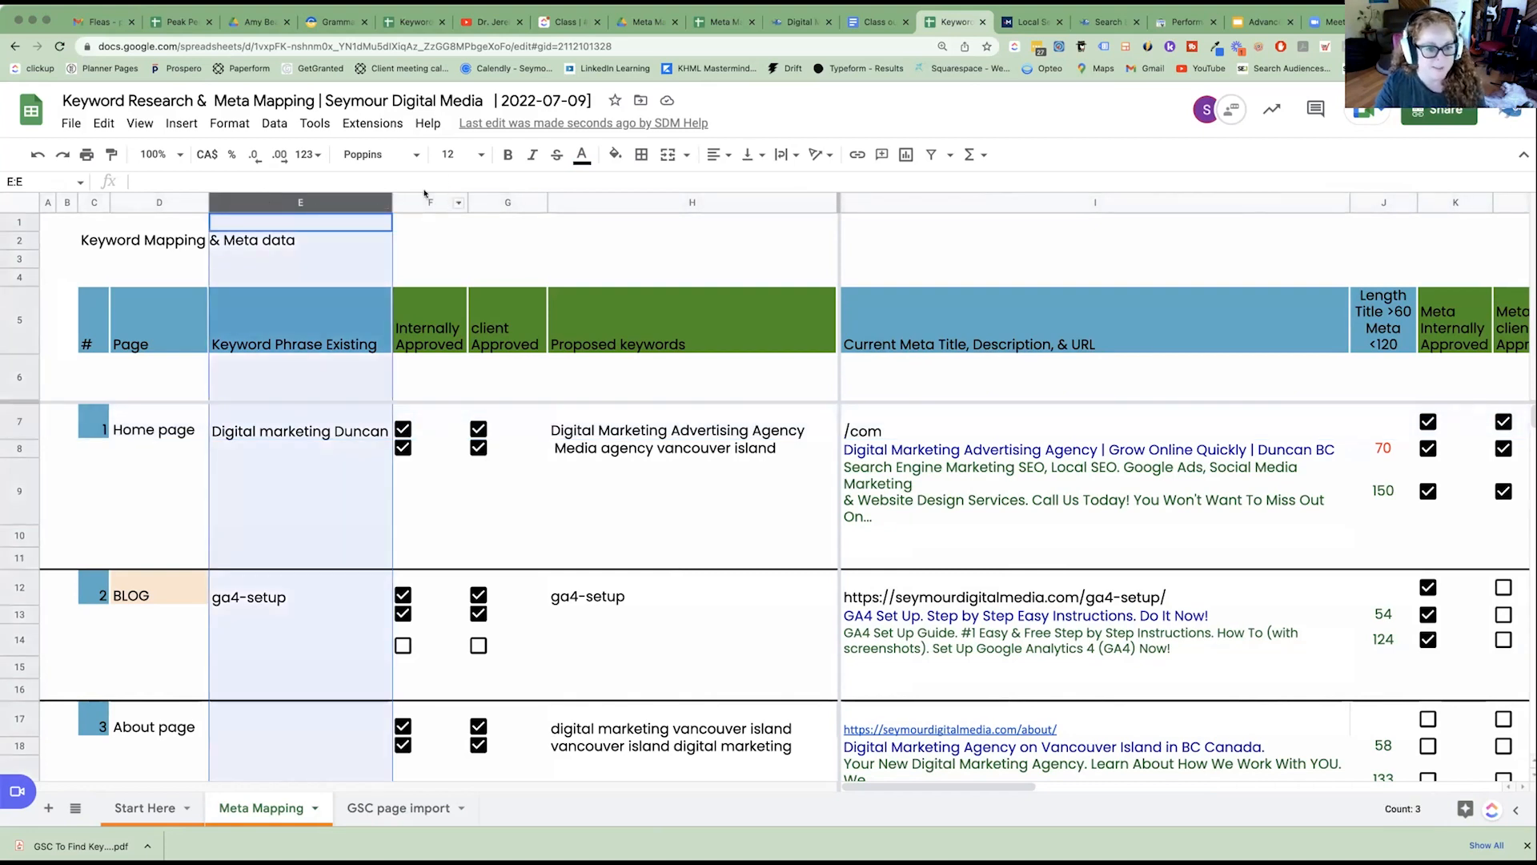
{"action": "left_click_drag", "start_coordinate": [429, 200], "coordinate": [505, 200]}
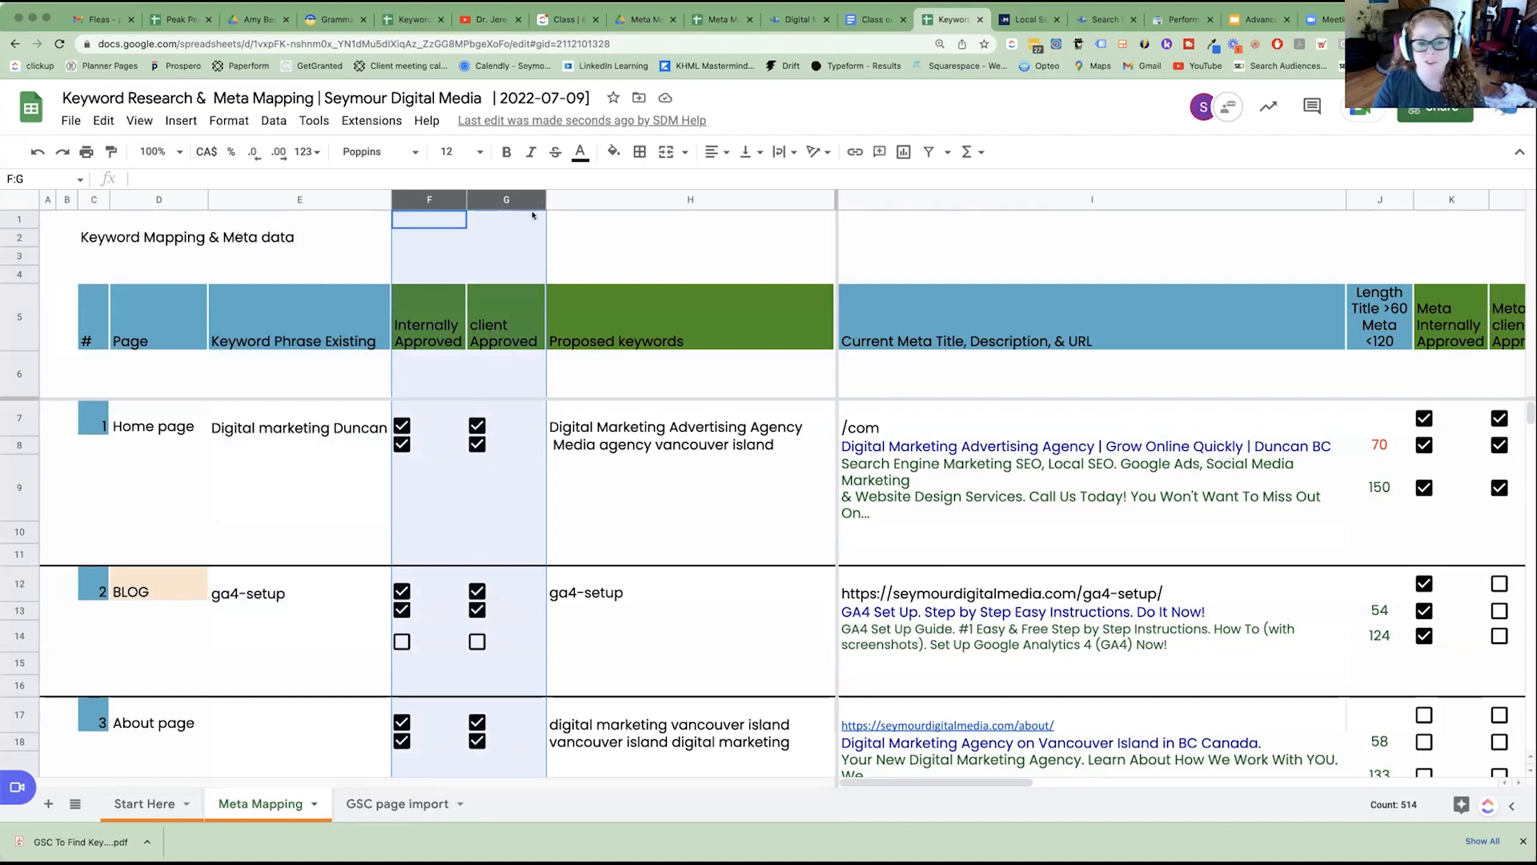
{"action": "right_click", "coordinate": [497, 196]}
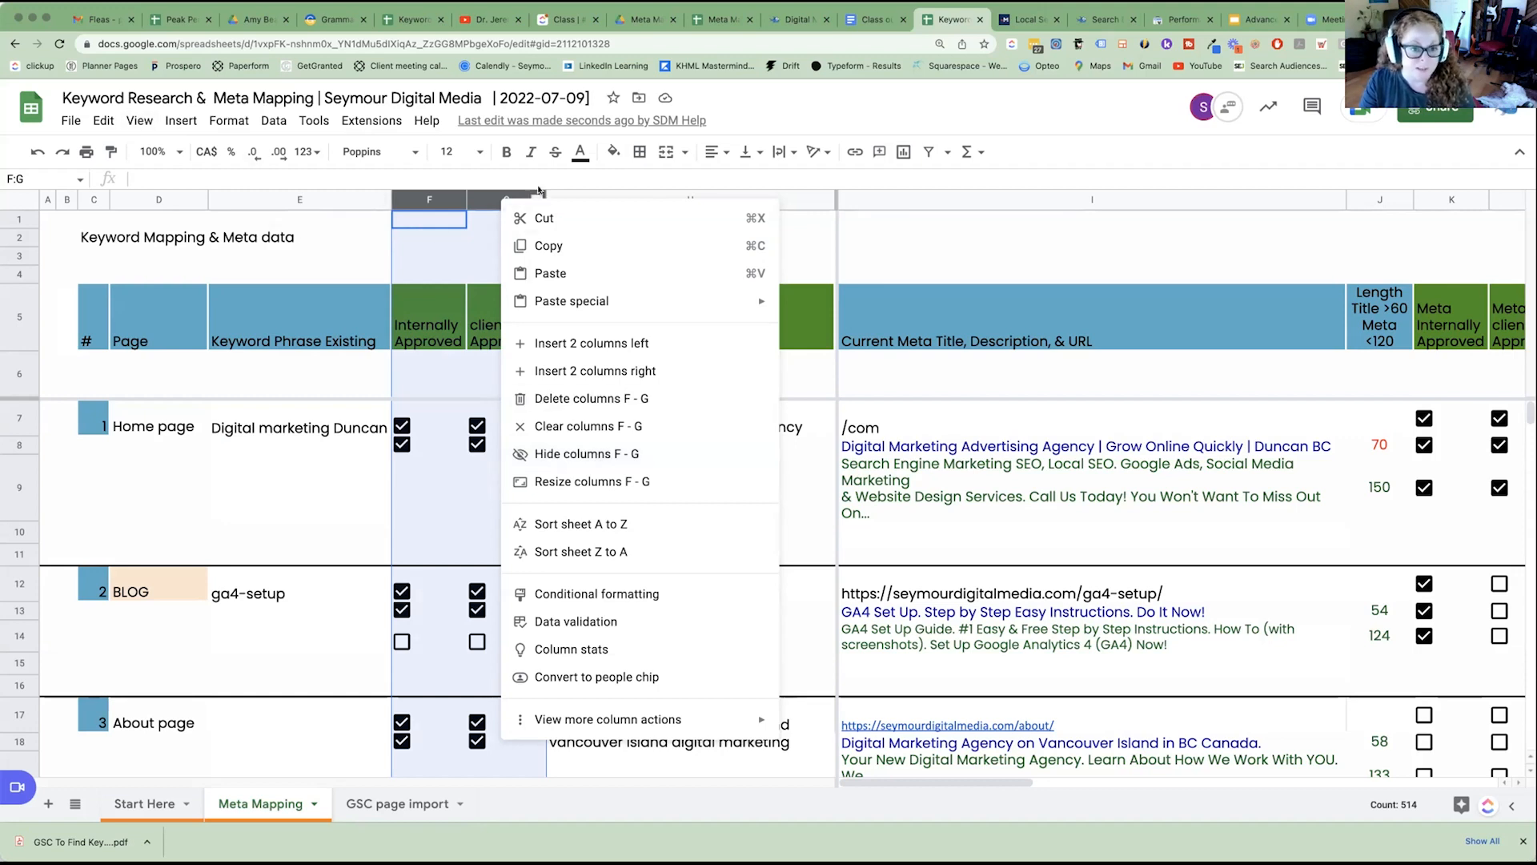
{"action": "left_click", "coordinate": [563, 198]}
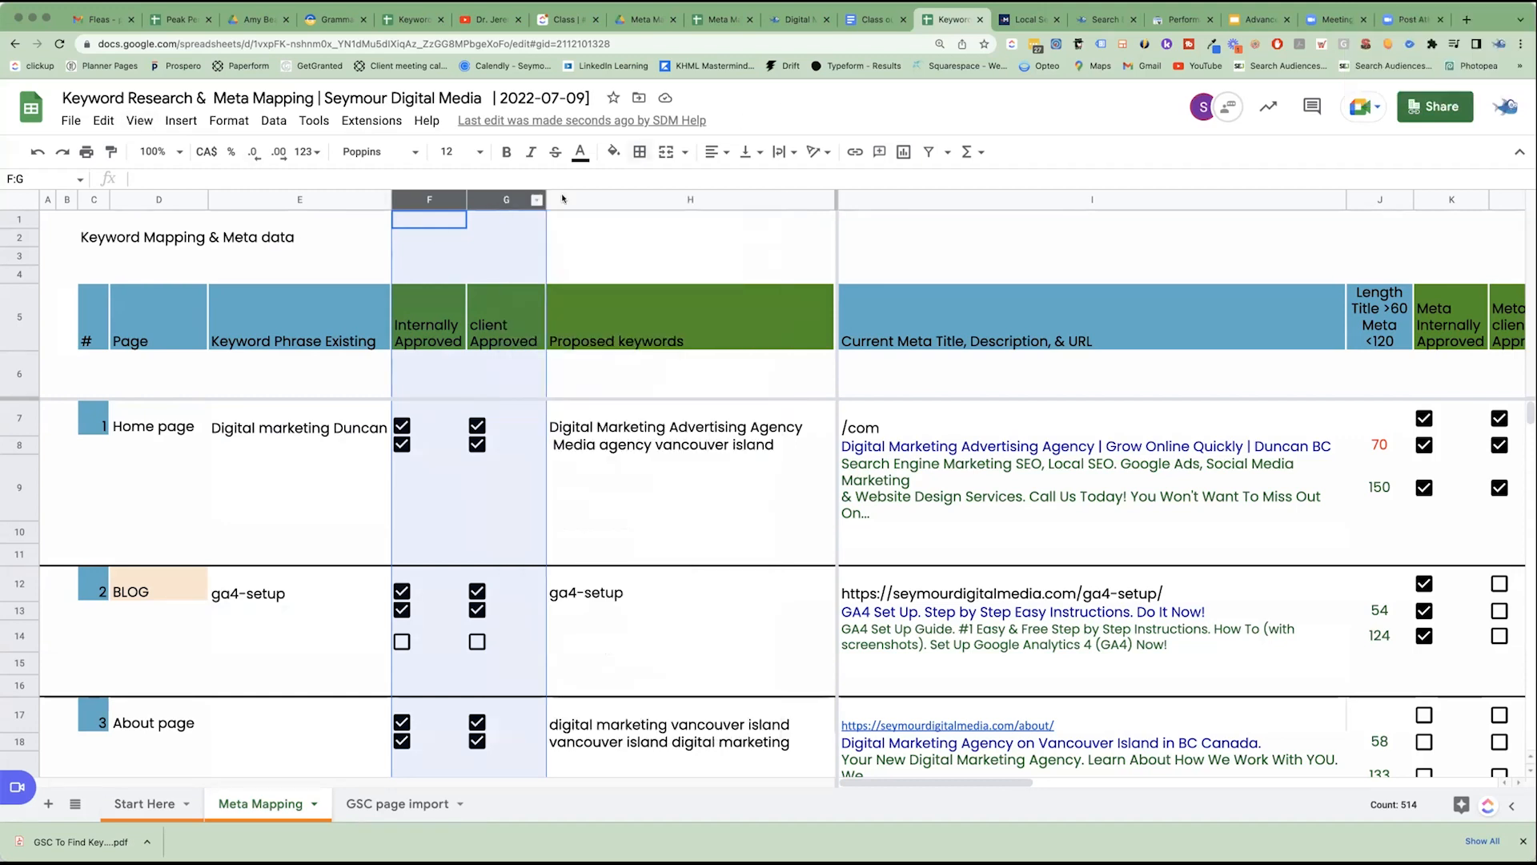
{"action": "left_click", "coordinate": [691, 200]}
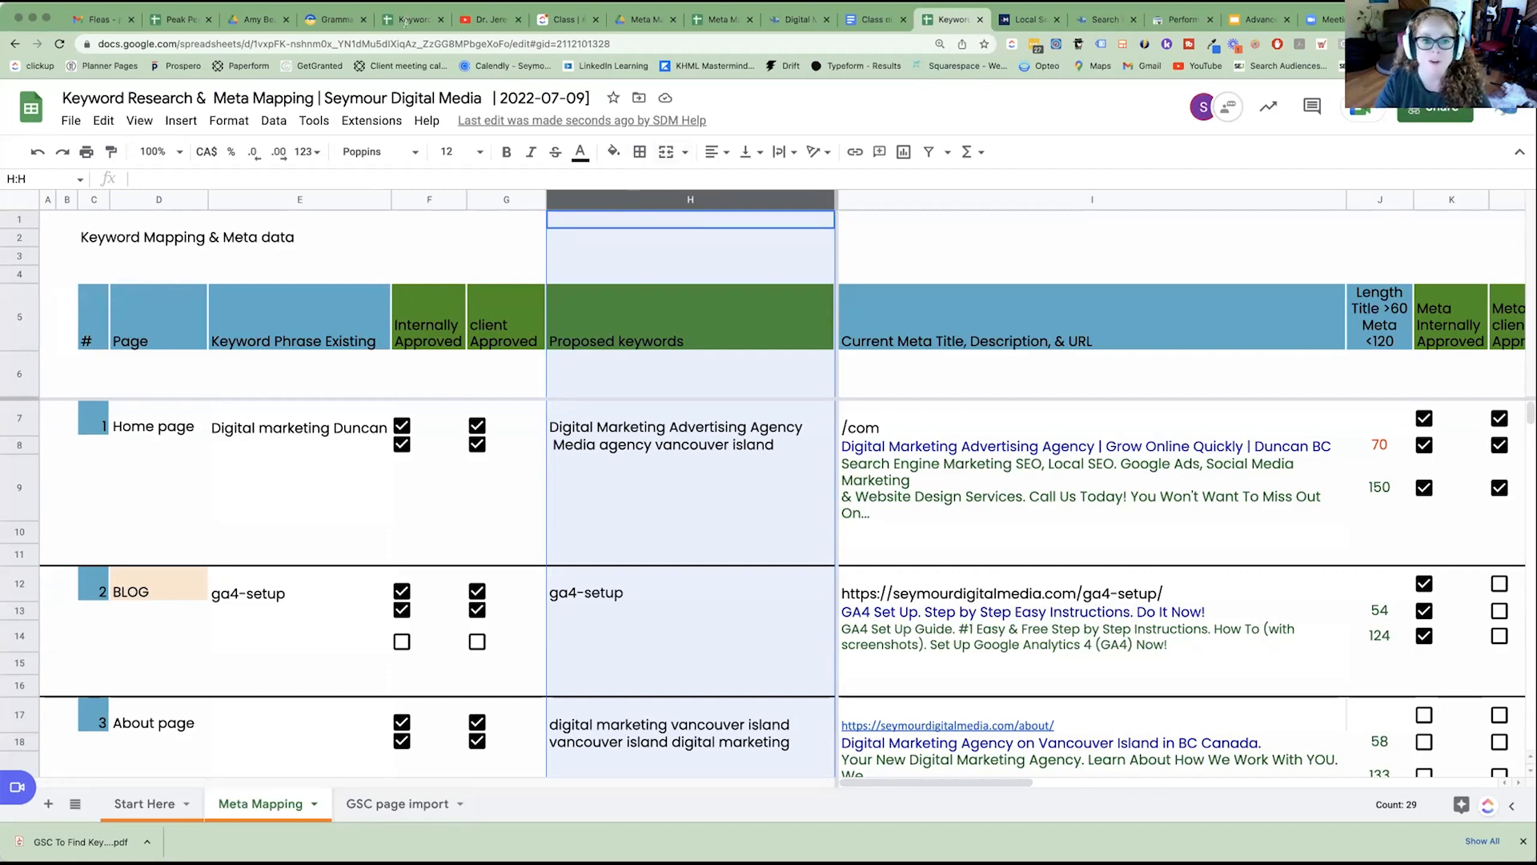
{"action": "left_click", "coordinate": [591, 97]}
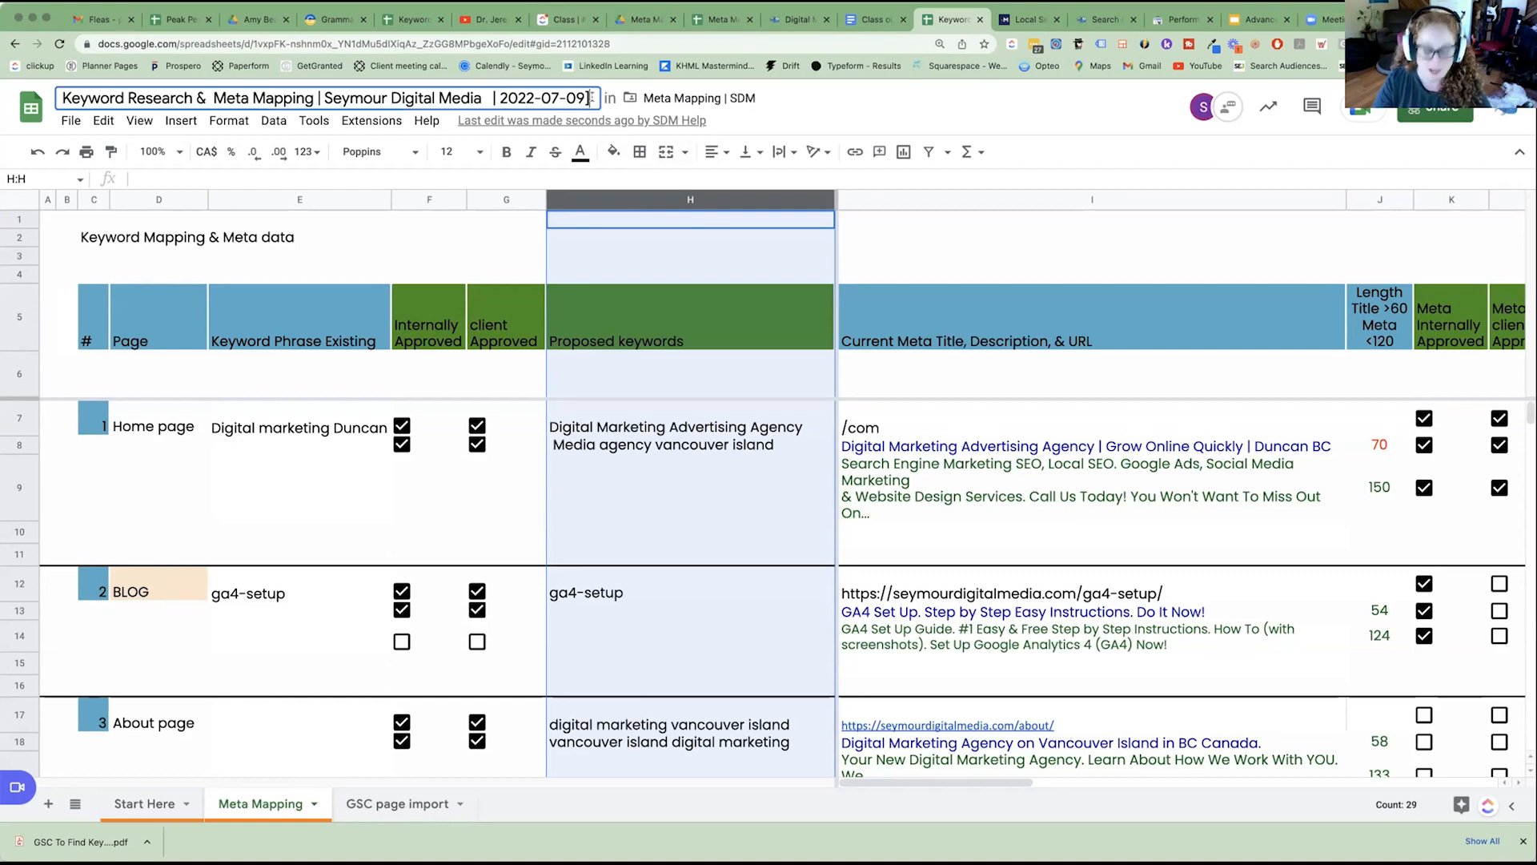
{"action": "type", "text": ".mls"}
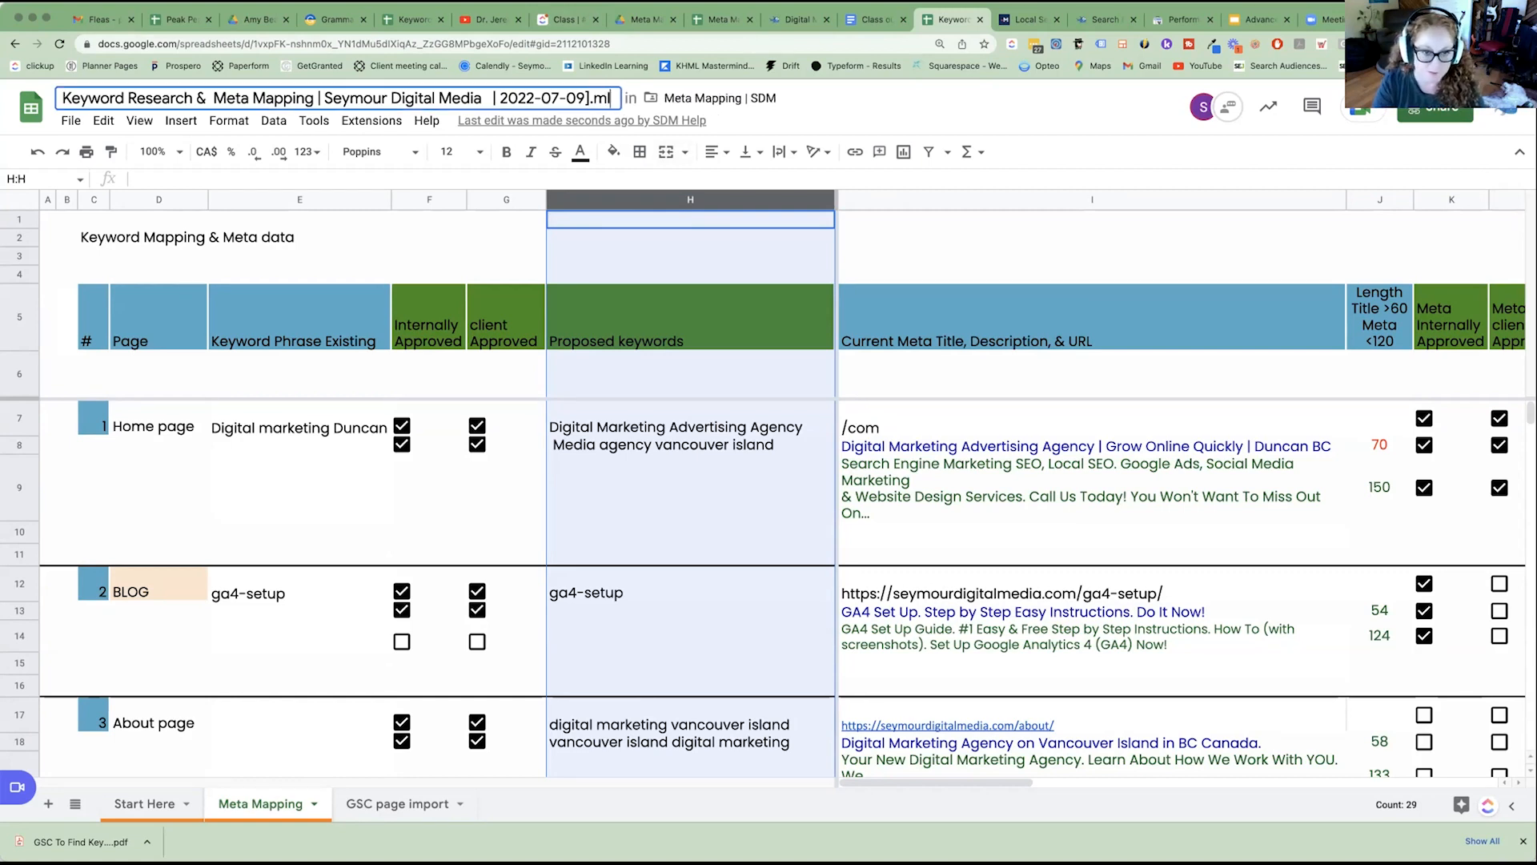
{"action": "key", "text": "BackSpace"}
{"action": "key", "text": "BackSpace"}
{"action": "type", "text": "xlm"}
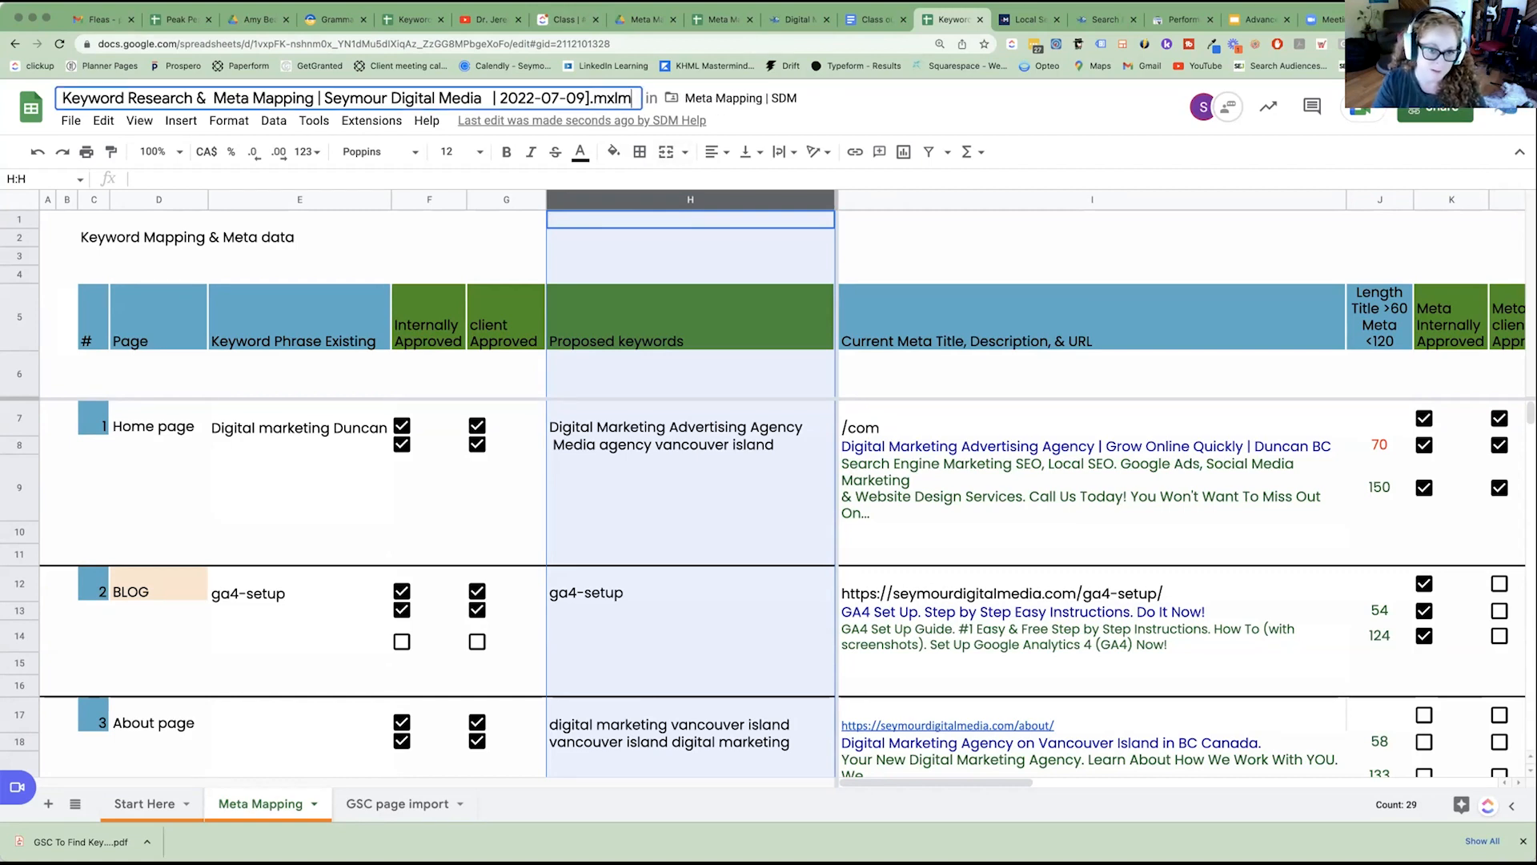
{"action": "type", "text": "a"}
{"action": "key", "text": "BackSpace"}
{"action": "key", "text": "BackSpace"}
{"action": "key", "text": "BackSpace"}
{"action": "key", "text": "BackSpace"}
{"action": "key", "text": "BackSpace"}
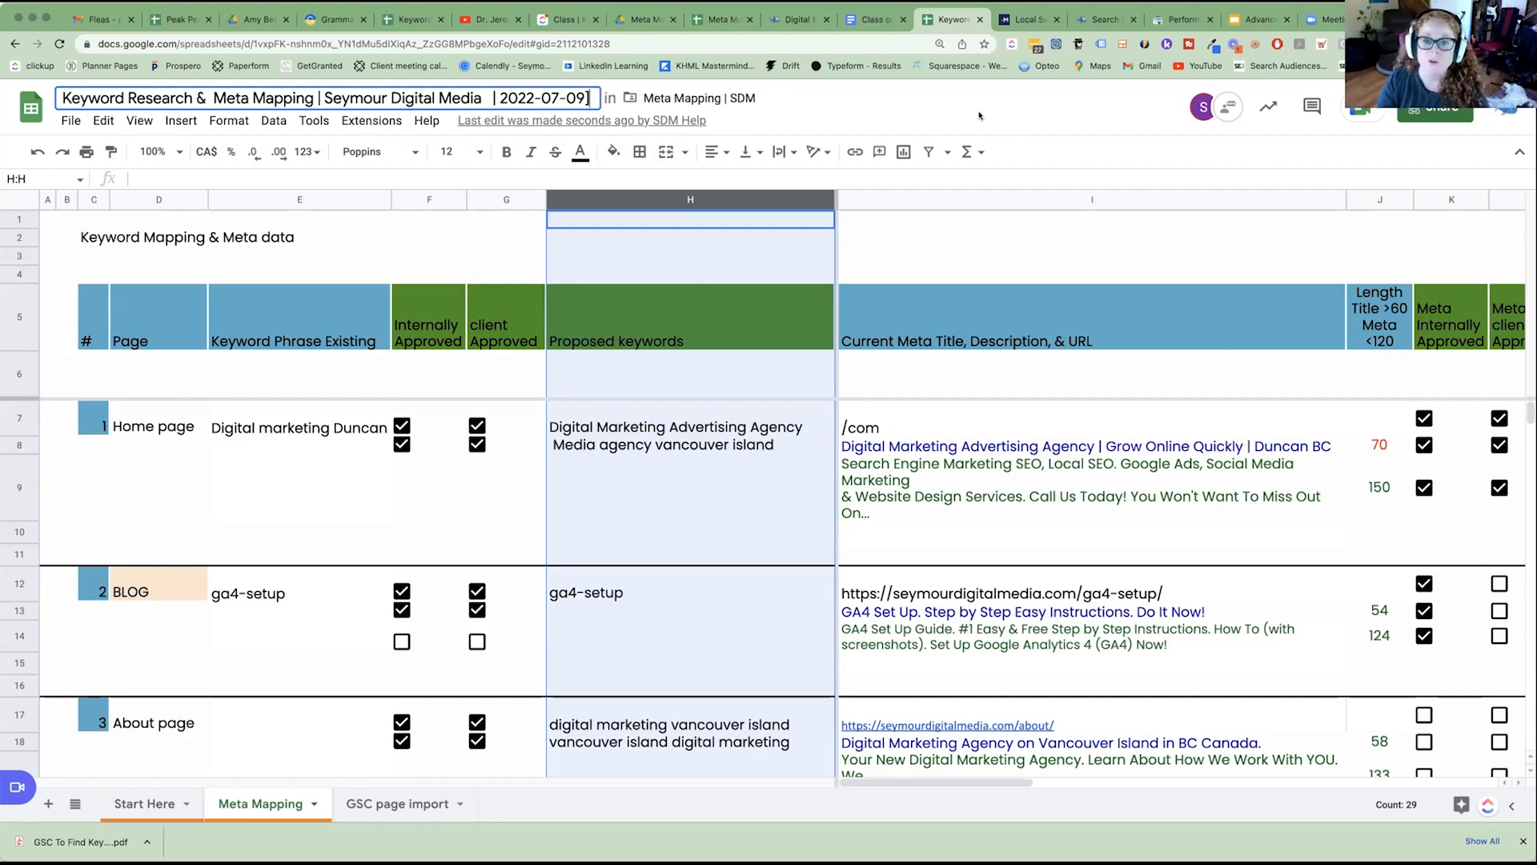
{"action": "key", "text": "Return"}
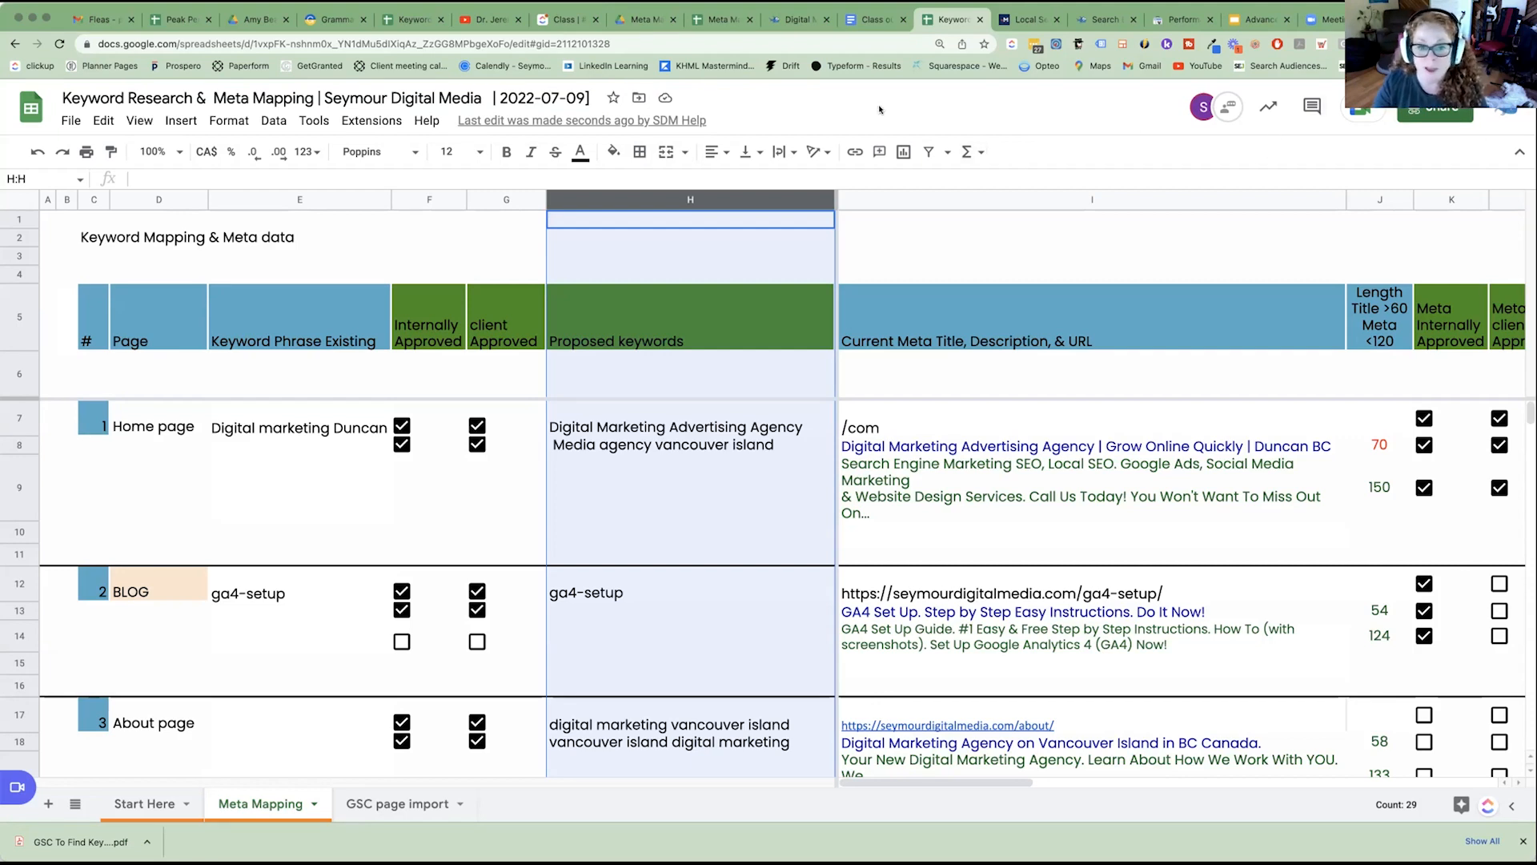
Review the file formats offered for downloading the spreadsheet, without downloading it.
{"action": "left_click", "coordinate": [69, 122]}
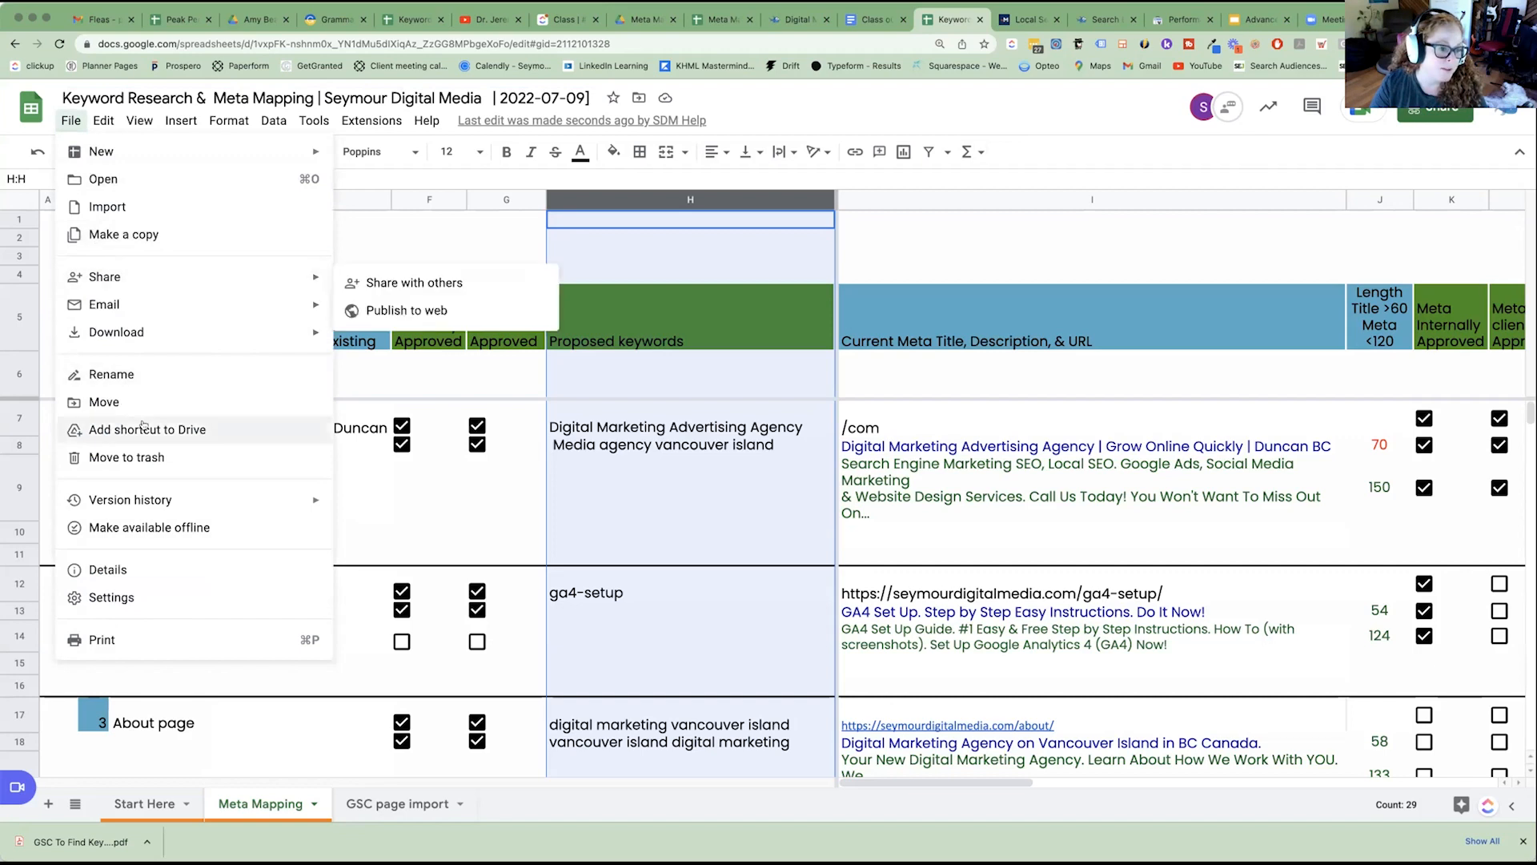
{"action": "mouse_move", "coordinate": [220, 346]}
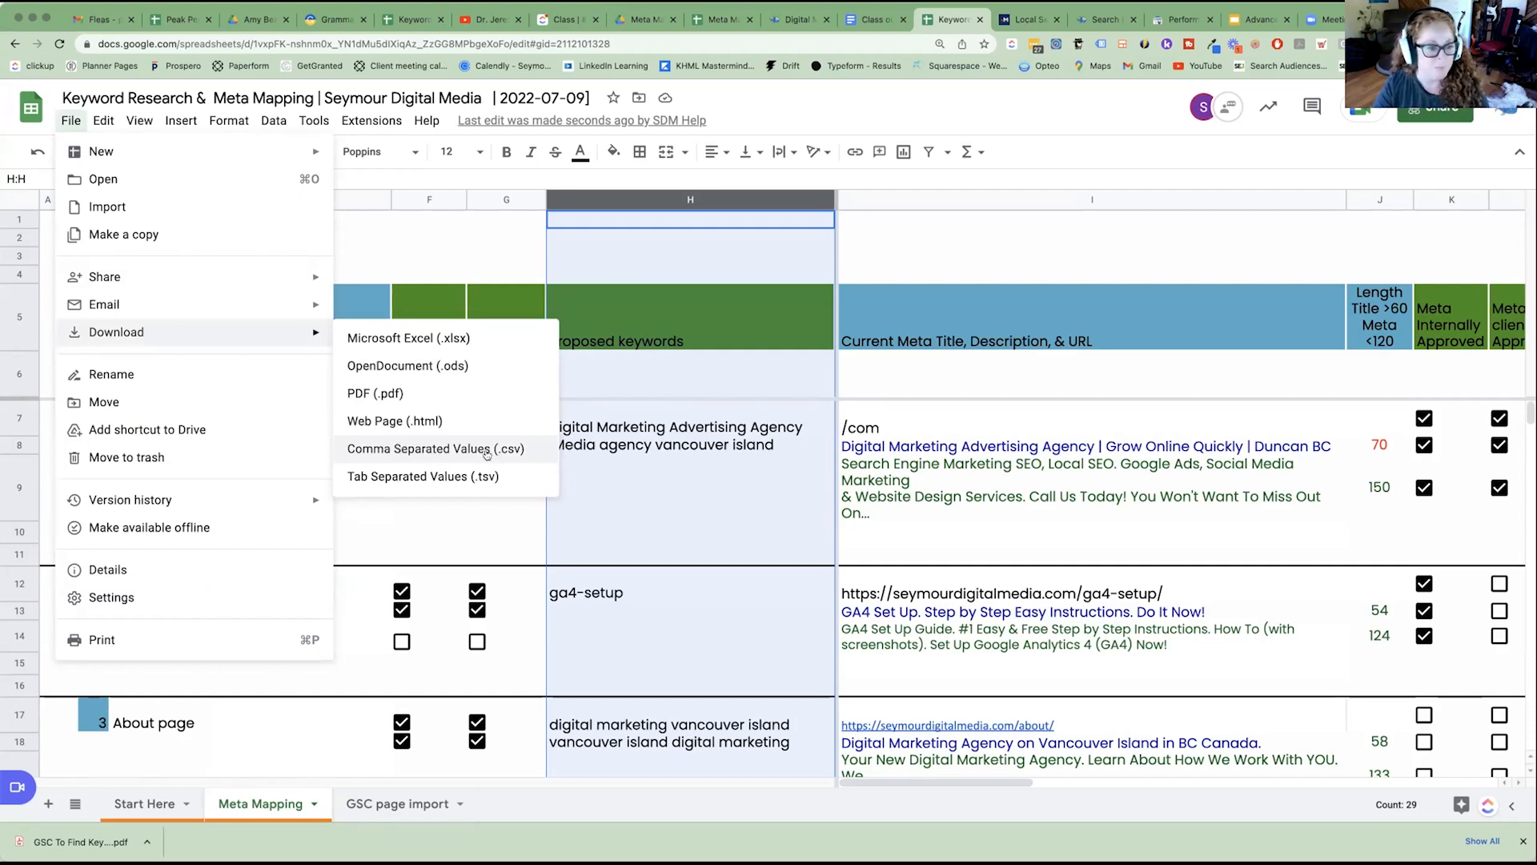
{"action": "left_click", "coordinate": [1253, 220]}
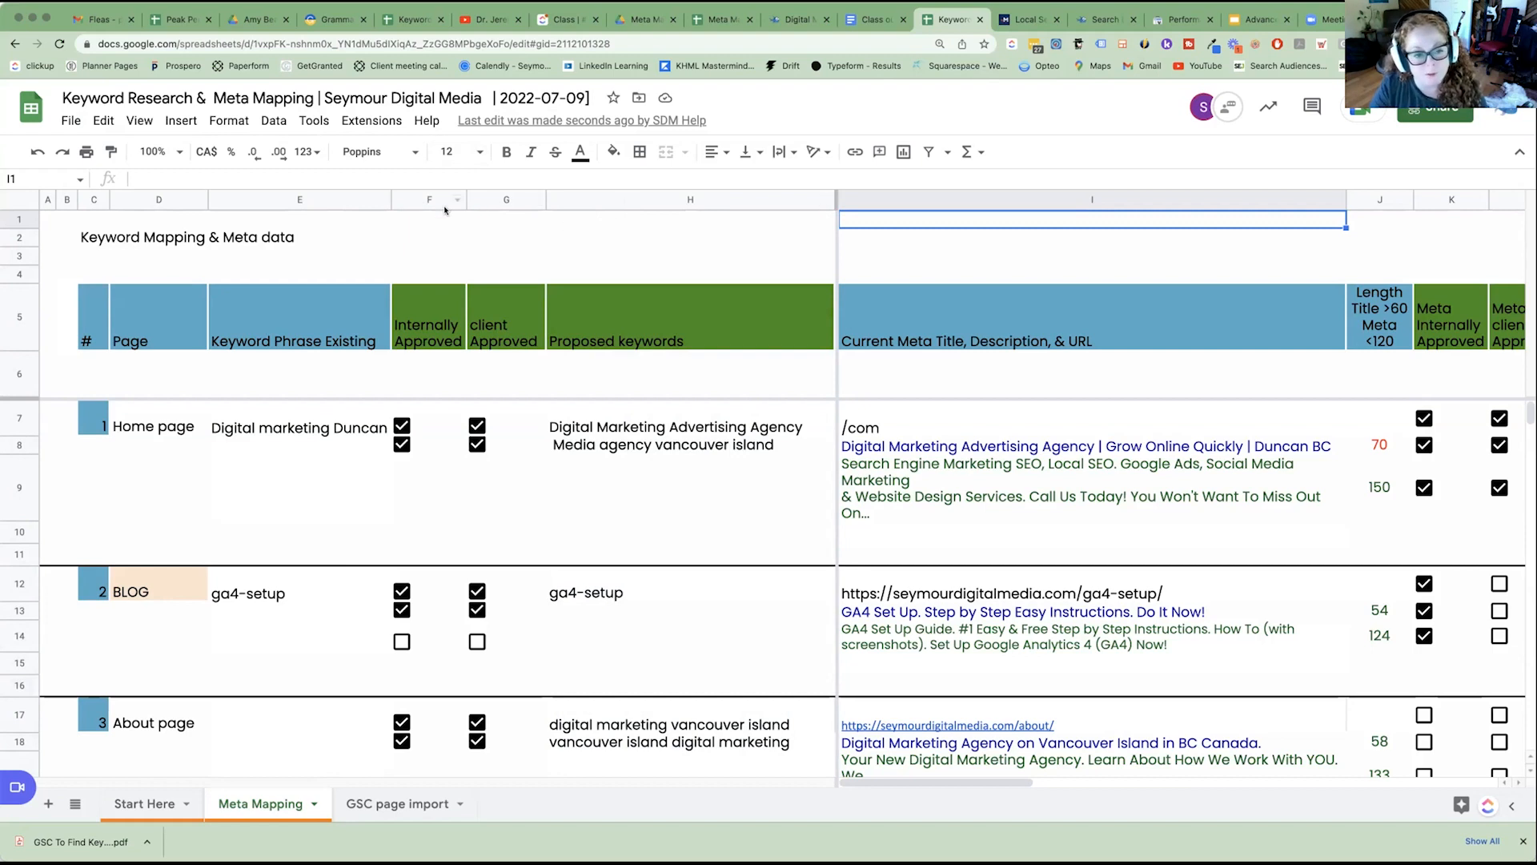
Examine the Proposed keywords column and the Keyword Phrase Existing column down the page list.
{"action": "left_click", "coordinate": [687, 199]}
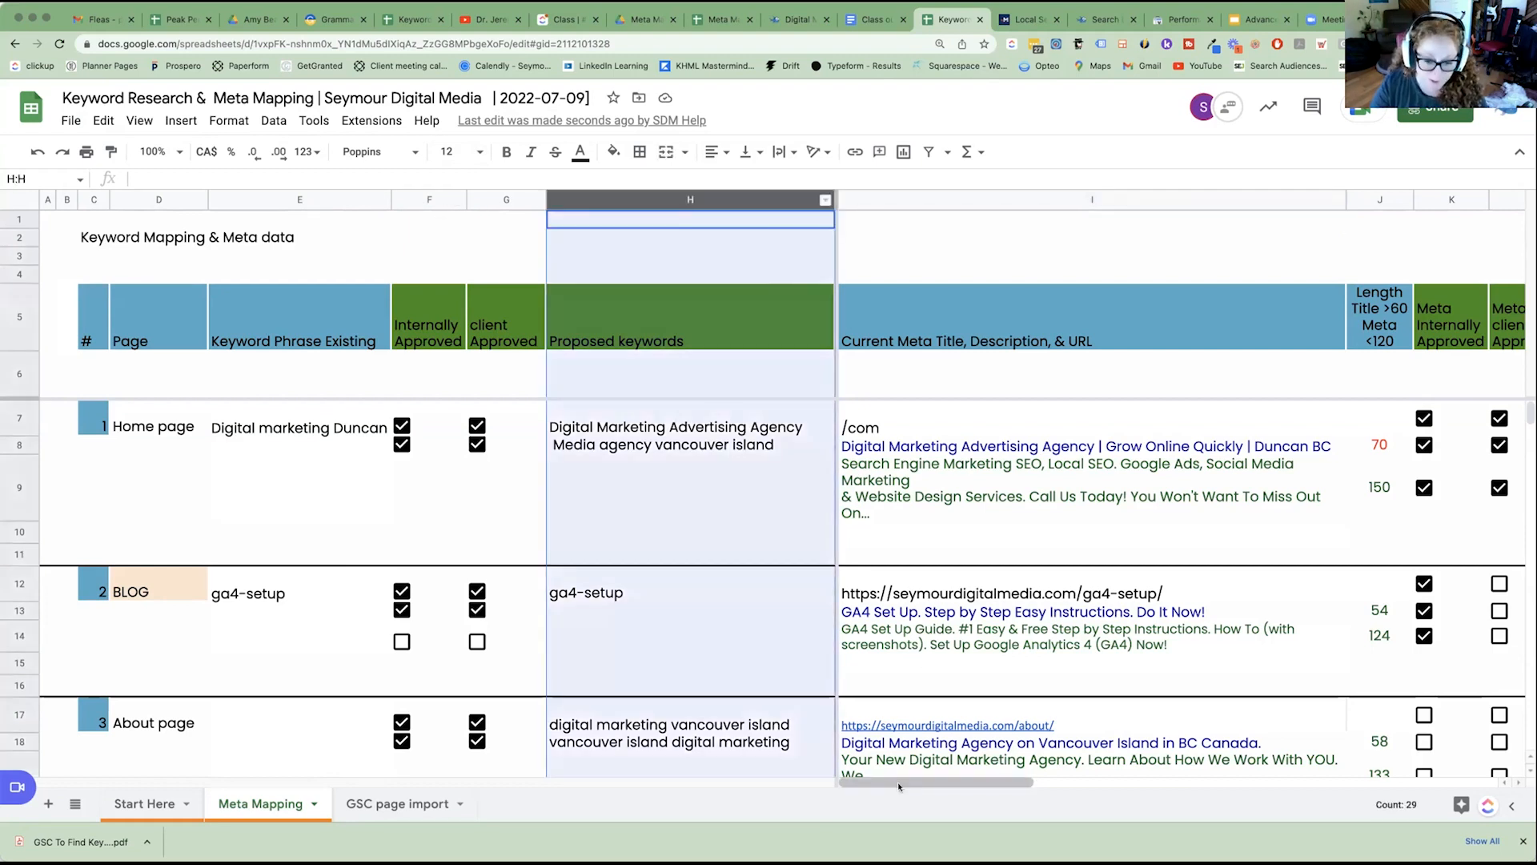
{"action": "left_click", "coordinate": [300, 200]}
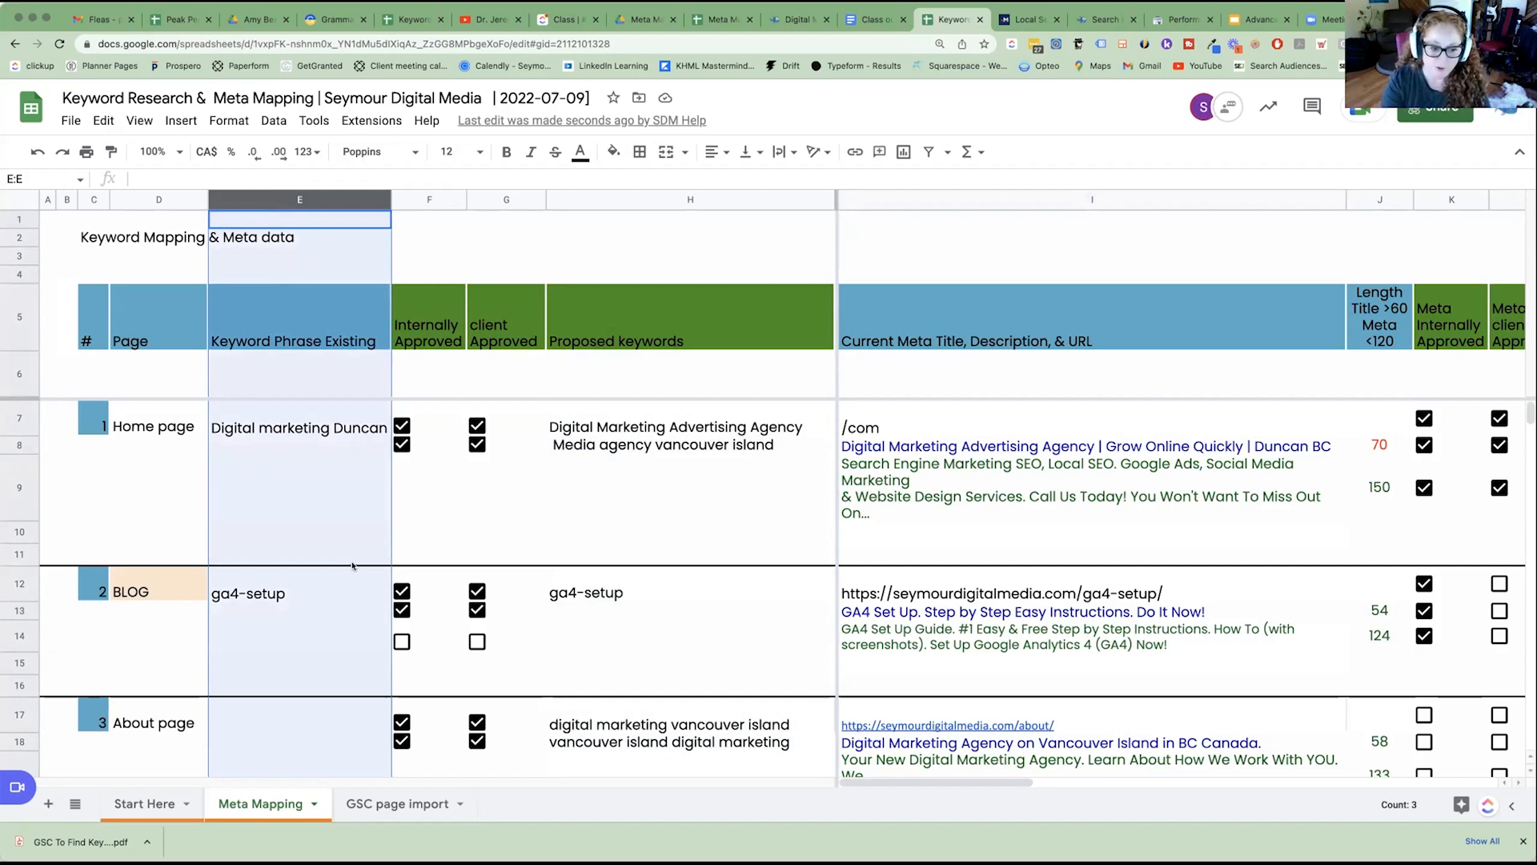
{"action": "scroll", "coordinate": [336, 593], "scroll_direction": "down", "scroll_amount": 10}
{"action": "scroll", "coordinate": [337, 598], "scroll_direction": "down", "scroll_amount": 20}
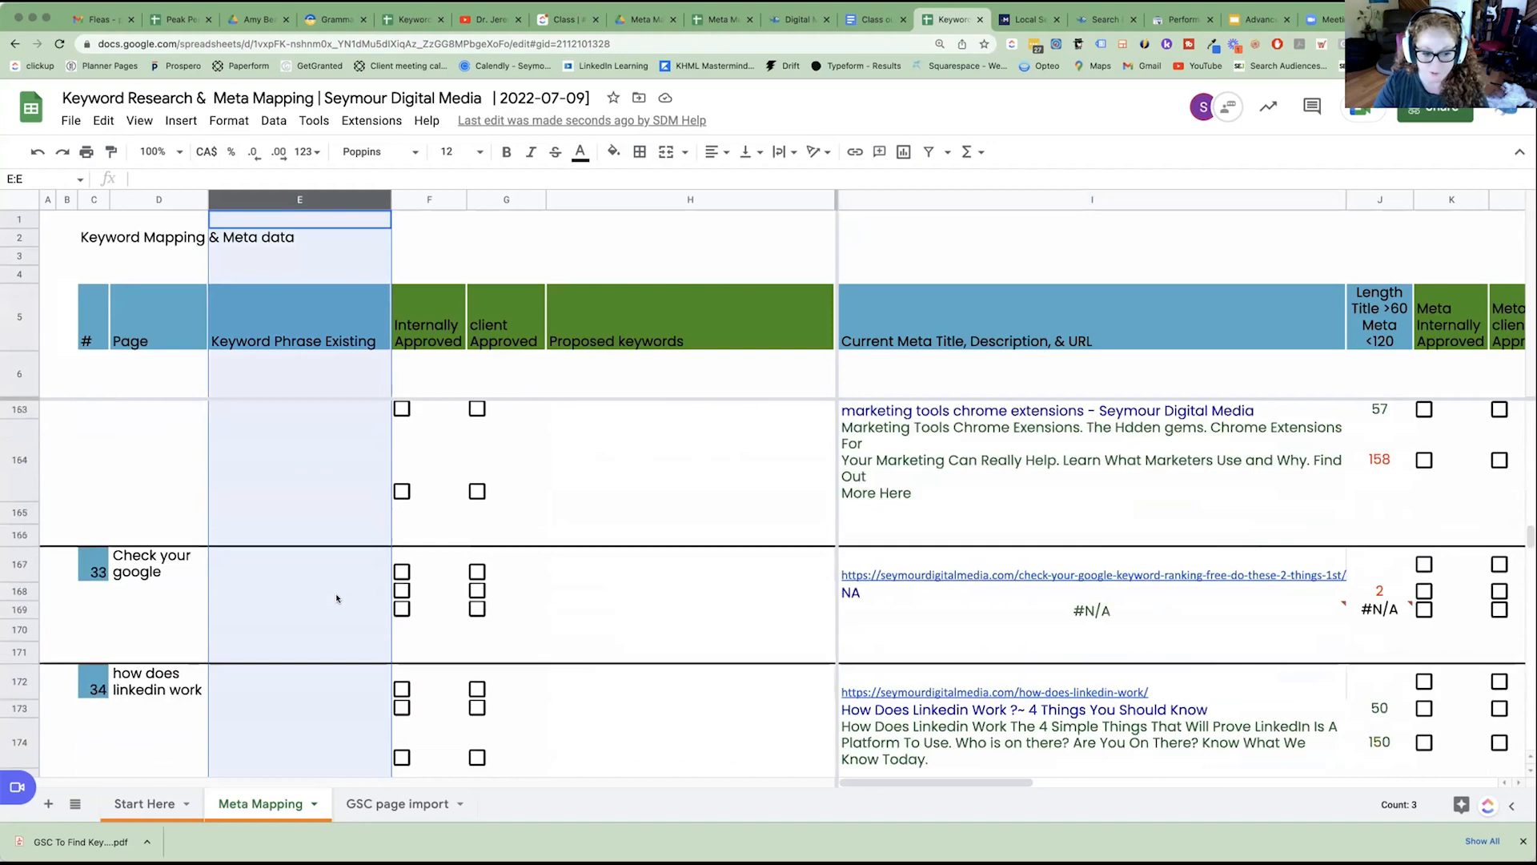
{"action": "scroll", "coordinate": [336, 598], "scroll_direction": "up", "scroll_amount": 20}
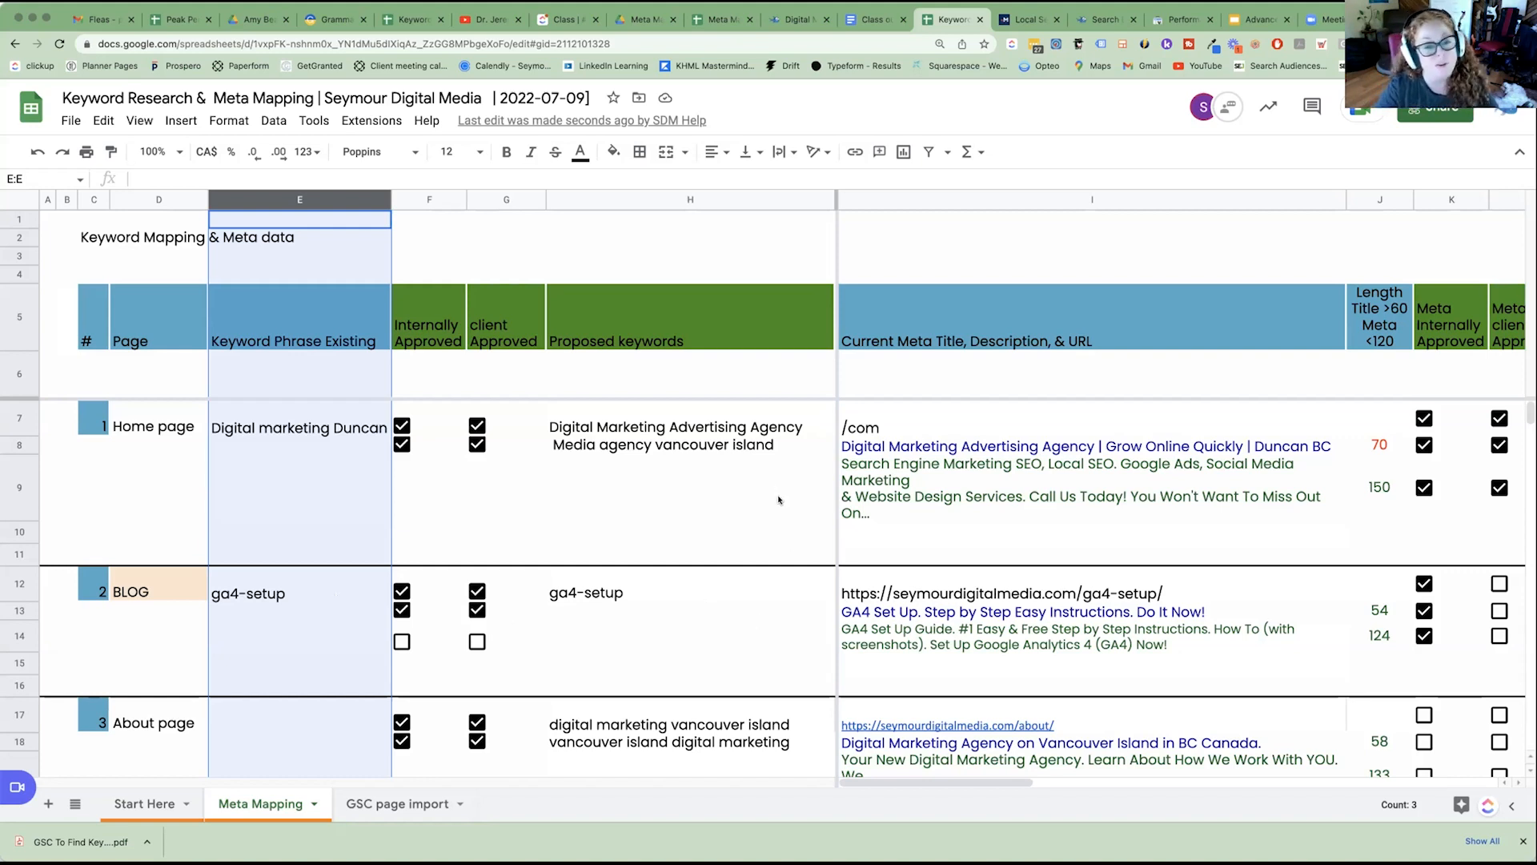
Change the home page's URL entry in the Current Meta Title, Description, & URL column to "/".
{"action": "left_click", "coordinate": [1090, 206]}
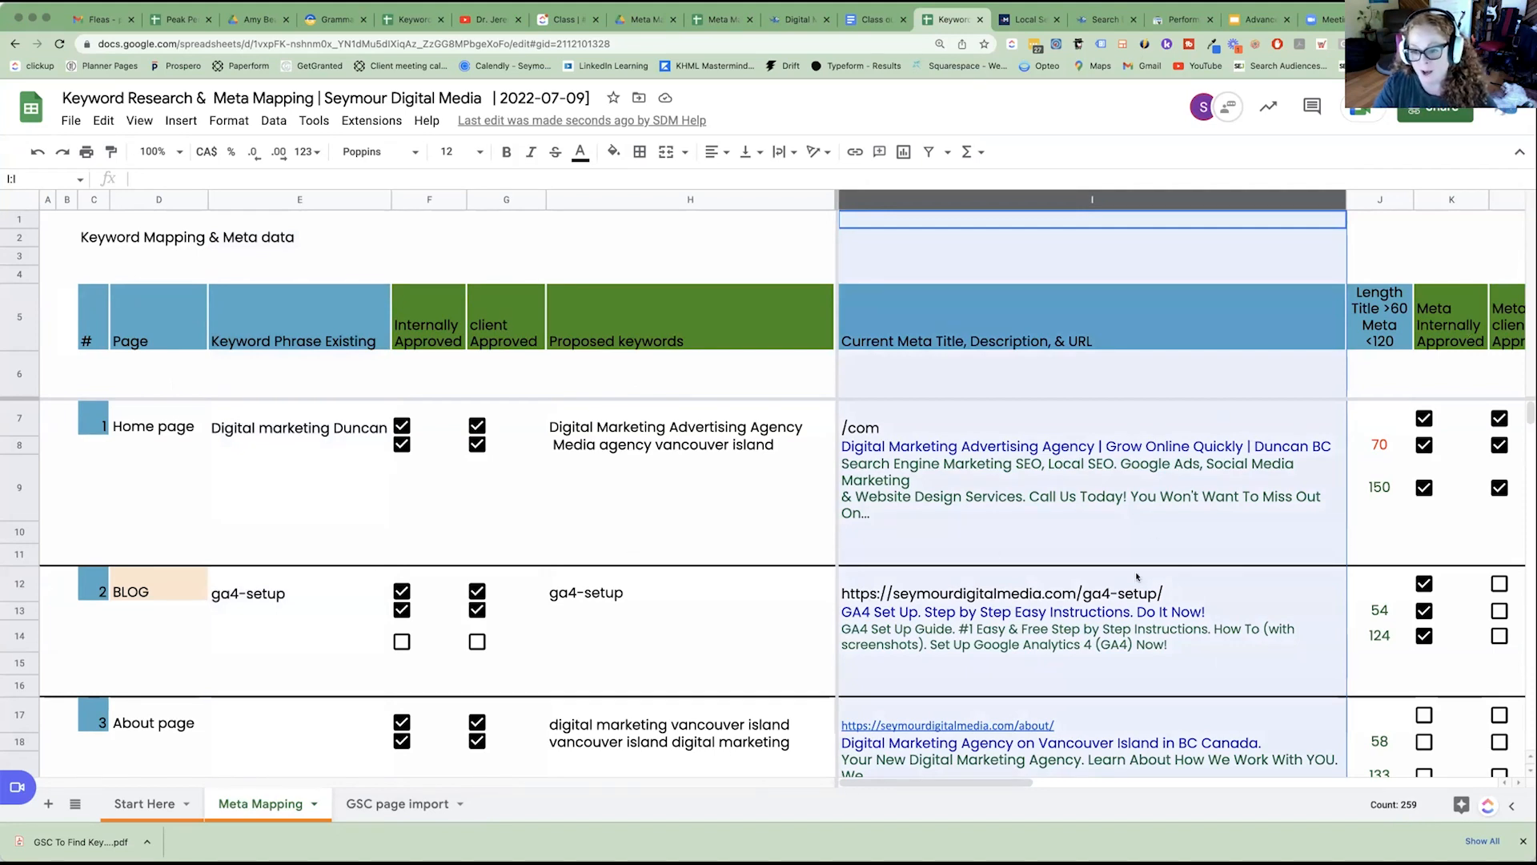
{"action": "left_click", "coordinate": [1100, 445]}
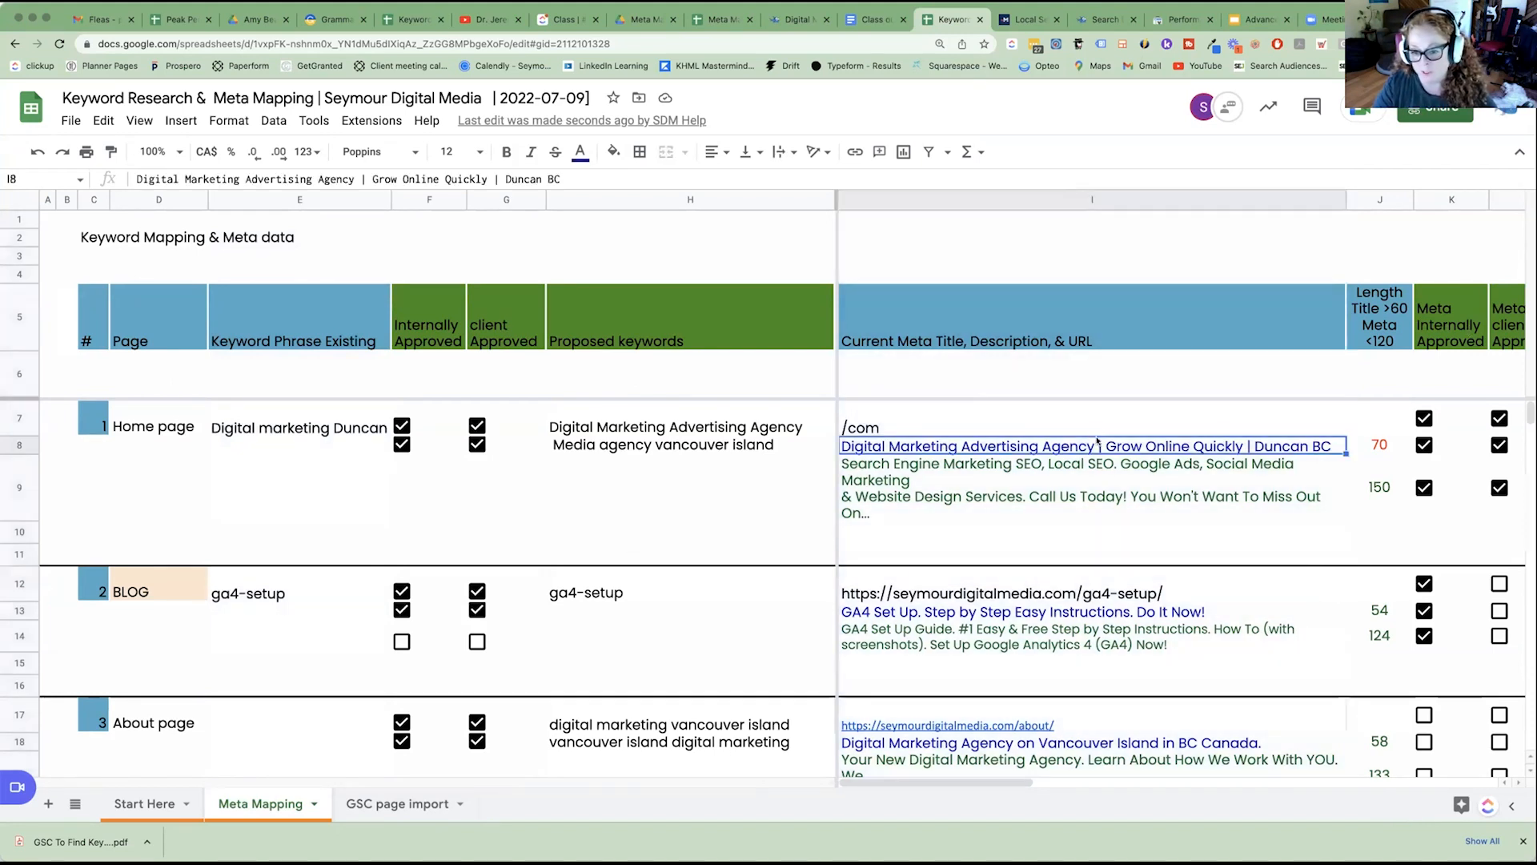
{"action": "left_click", "coordinate": [885, 426]}
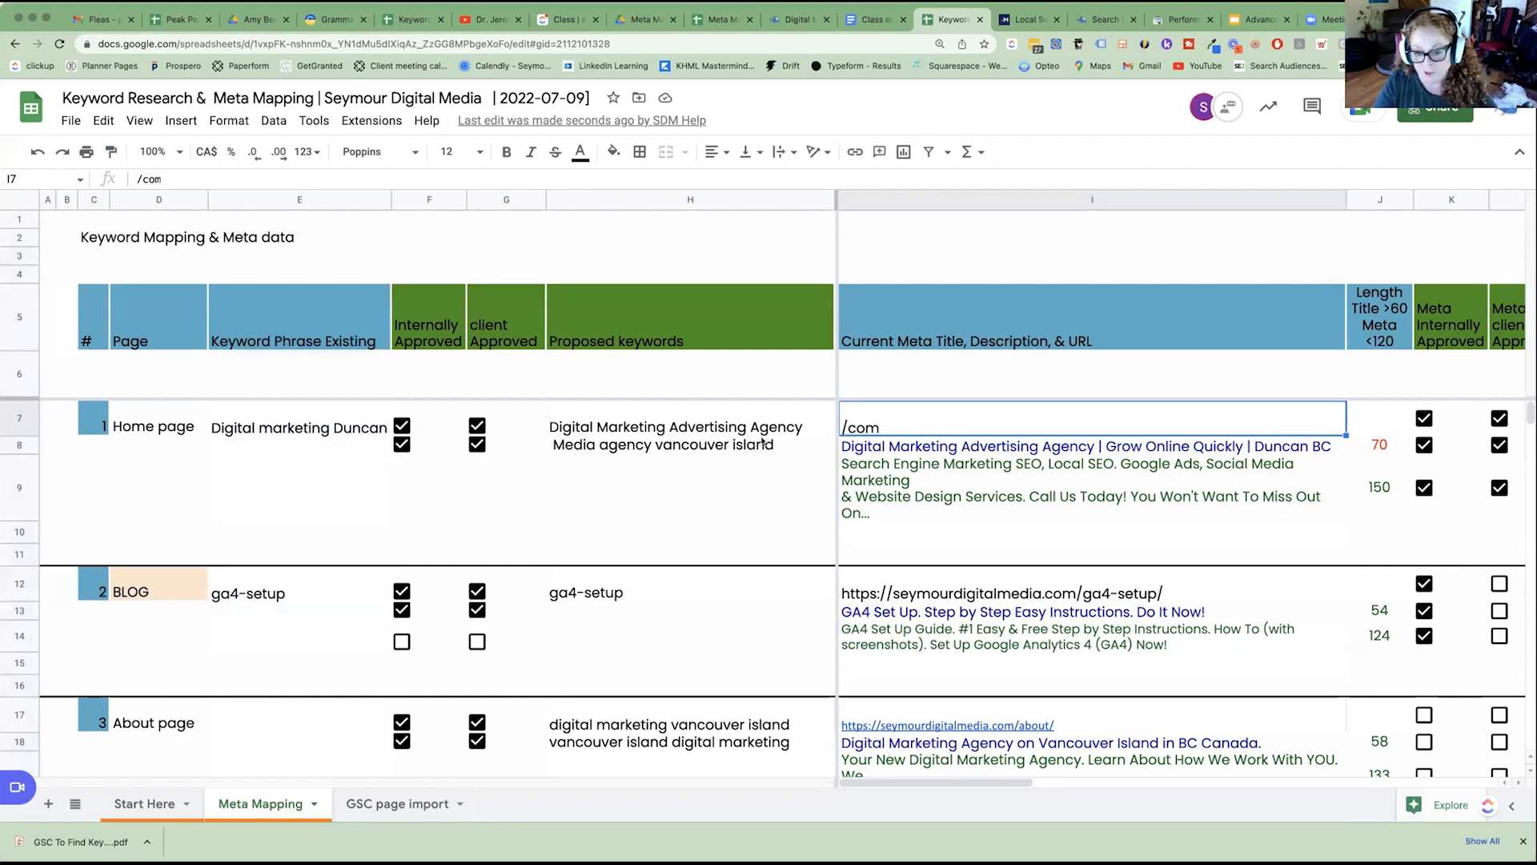
{"action": "double_click", "coordinate": [880, 424]}
{"action": "left_click_drag", "start_coordinate": [845, 412], "coordinate": [879, 412]}
{"action": "key", "text": "BackSpace"}
{"action": "left_click", "coordinate": [990, 520]}
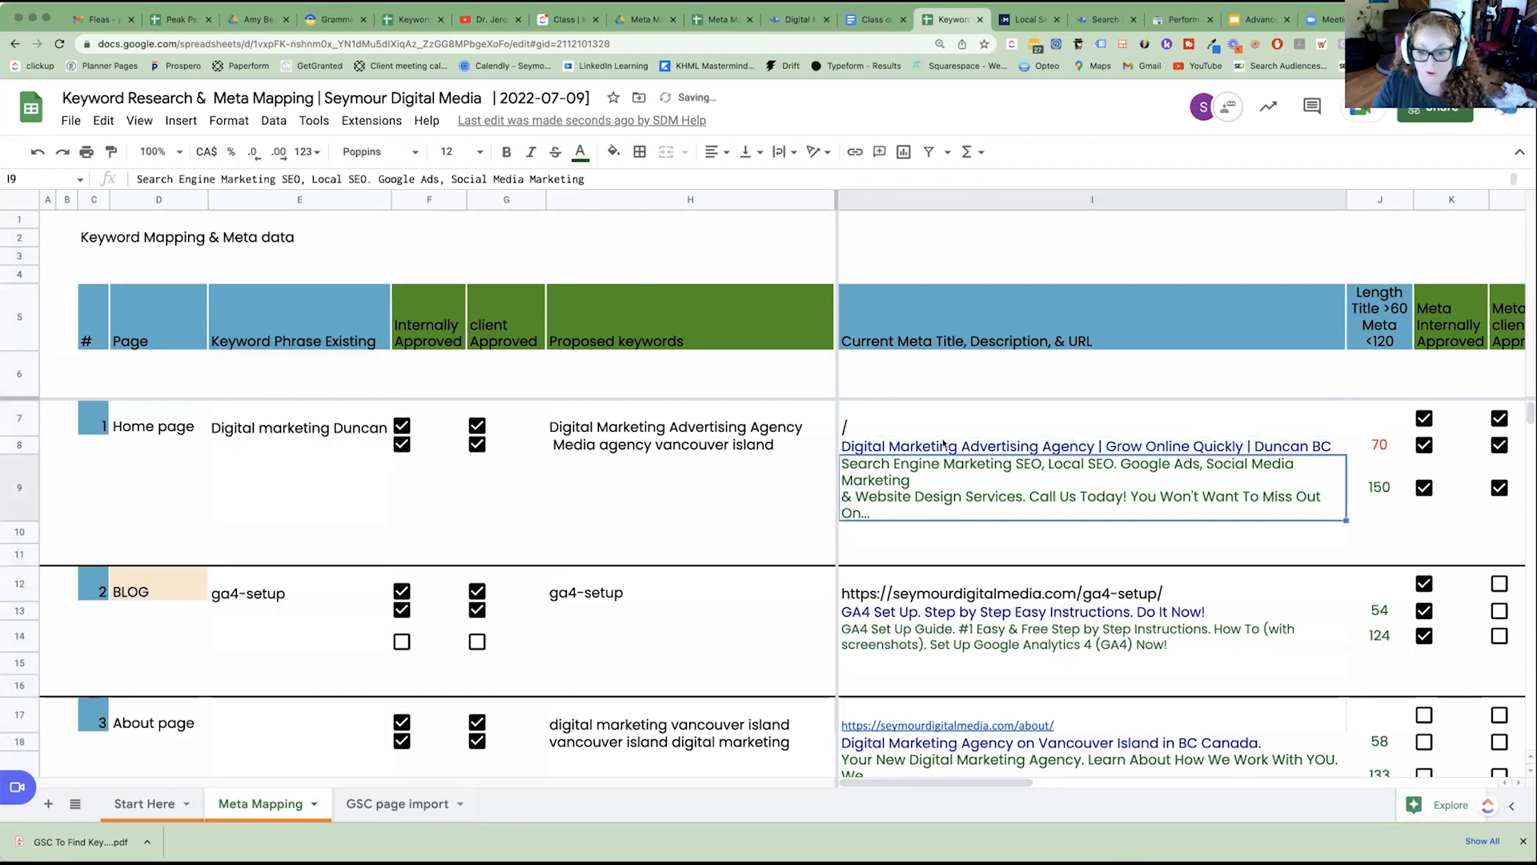
Examine the home page's current meta title and the linked URL of the ga4-setup blog page.
{"action": "left_click", "coordinate": [946, 450]}
{"action": "left_click", "coordinate": [905, 595]}
{"action": "key", "text": "Down"}
{"action": "left_click", "coordinate": [961, 586]}
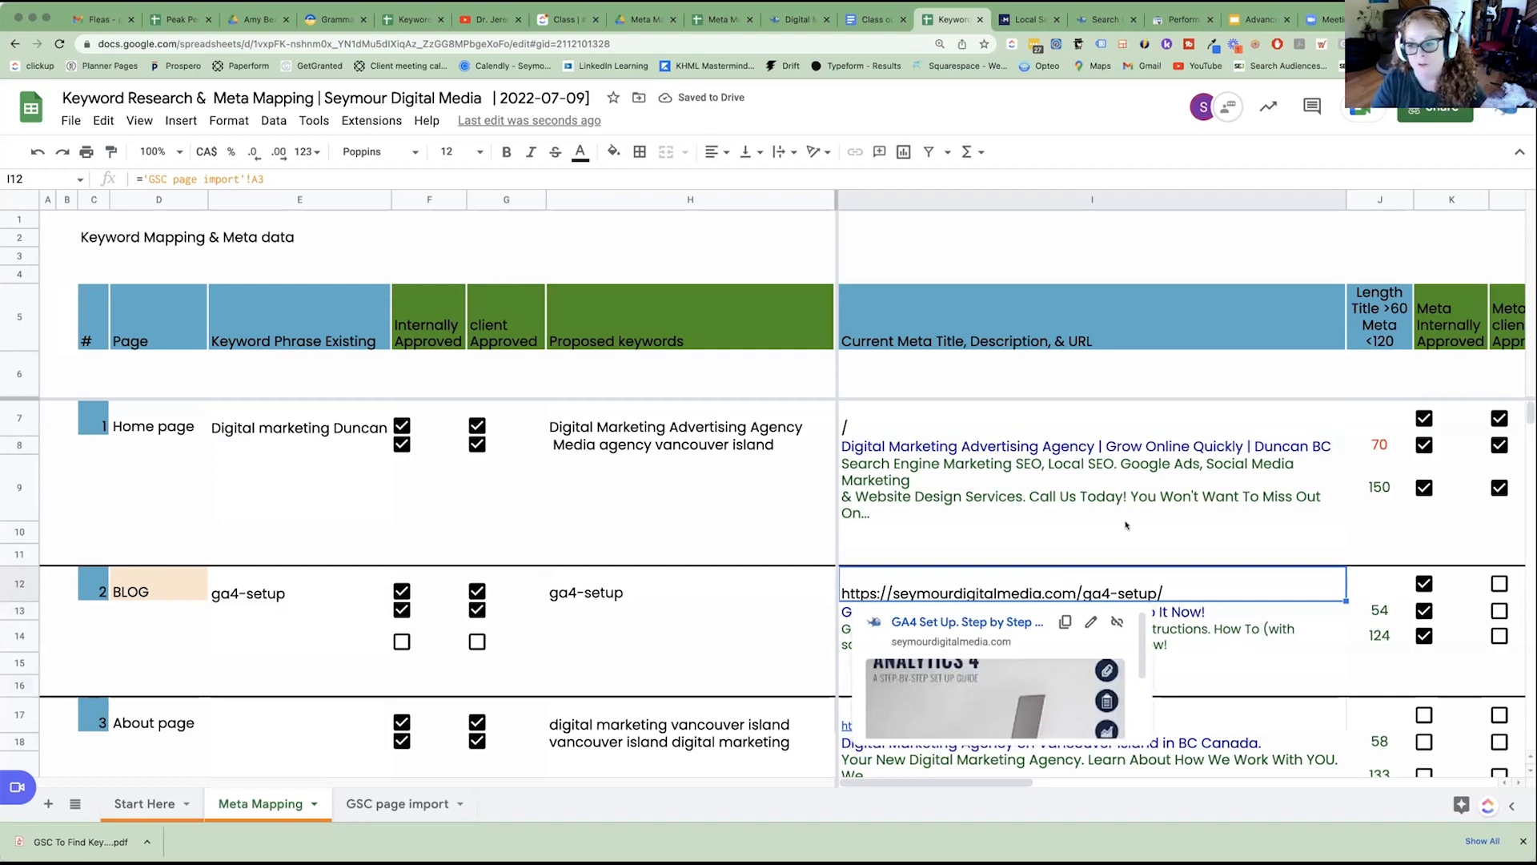
Inspect the length formulas for the home page's current title and description, and view the NEW Meta Title, Description, & URL column.
{"action": "left_click", "coordinate": [1366, 198]}
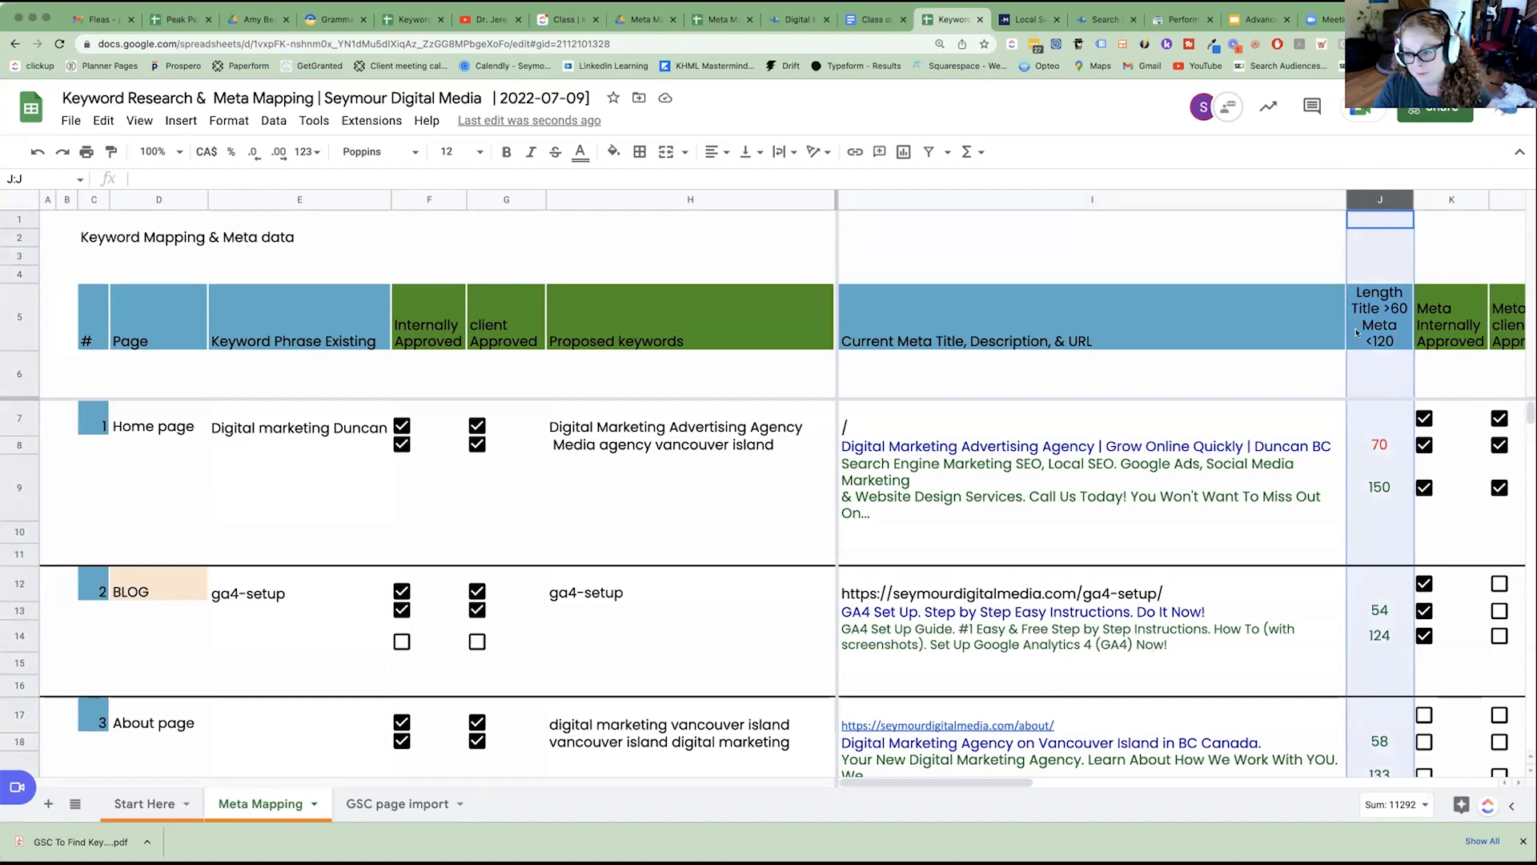
{"action": "left_click", "coordinate": [1365, 446]}
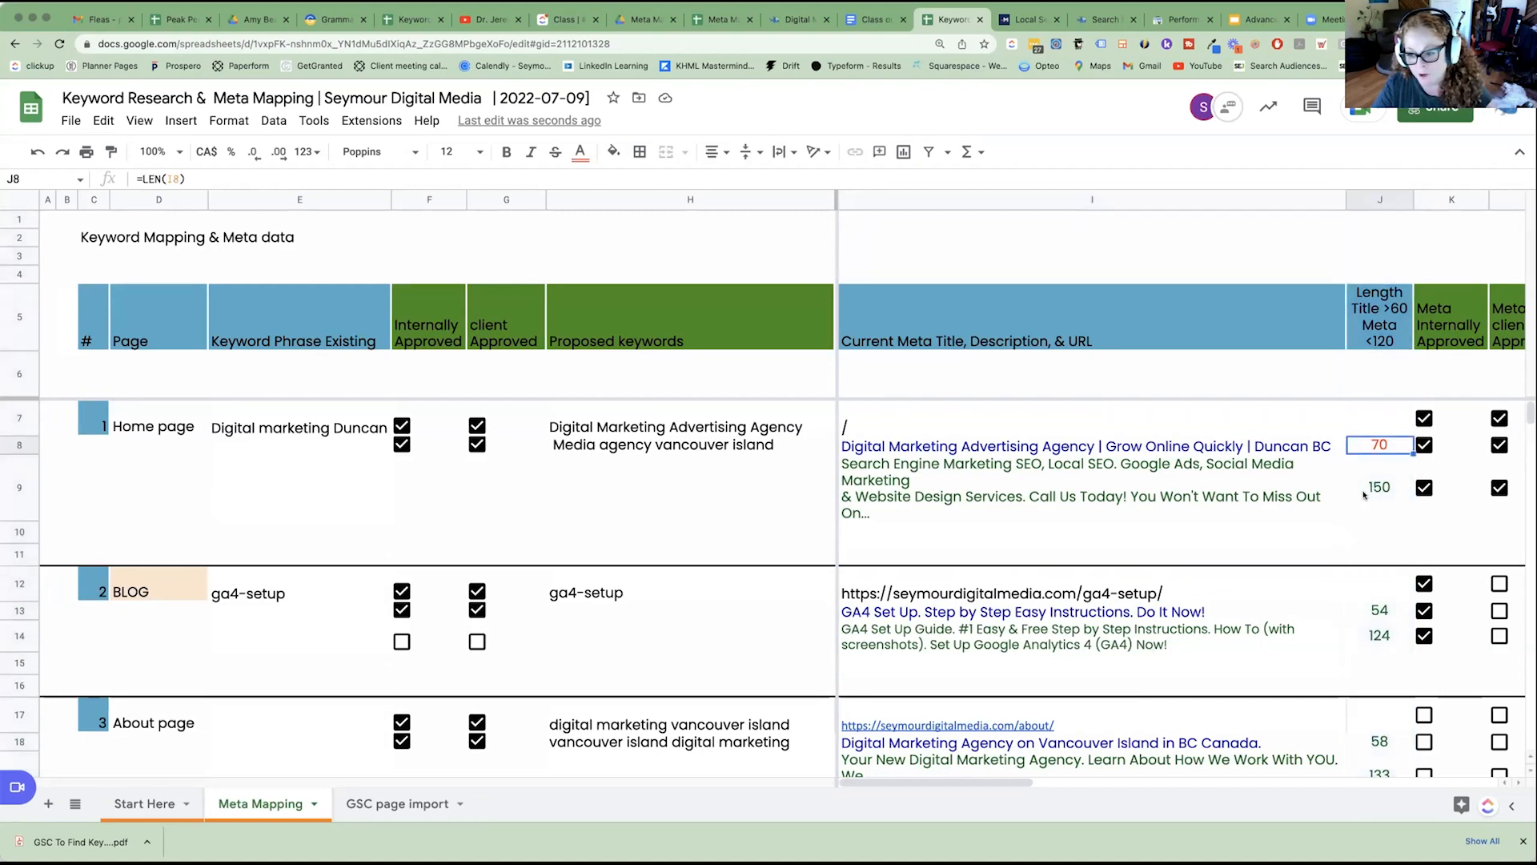
{"action": "left_click", "coordinate": [1364, 491]}
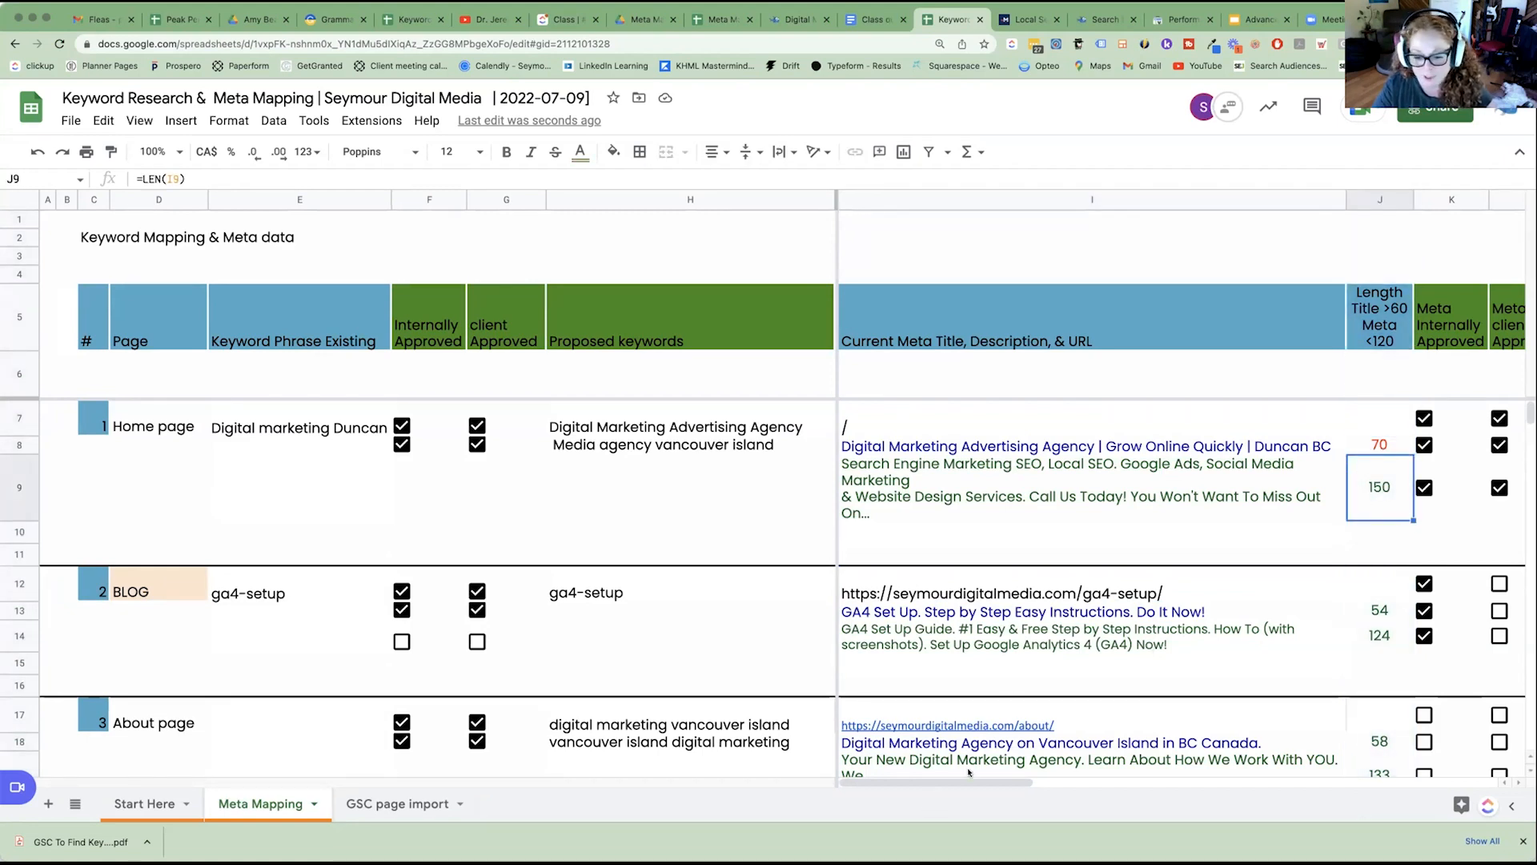
{"action": "left_click_drag", "start_coordinate": [1014, 781], "coordinate": [1215, 782]}
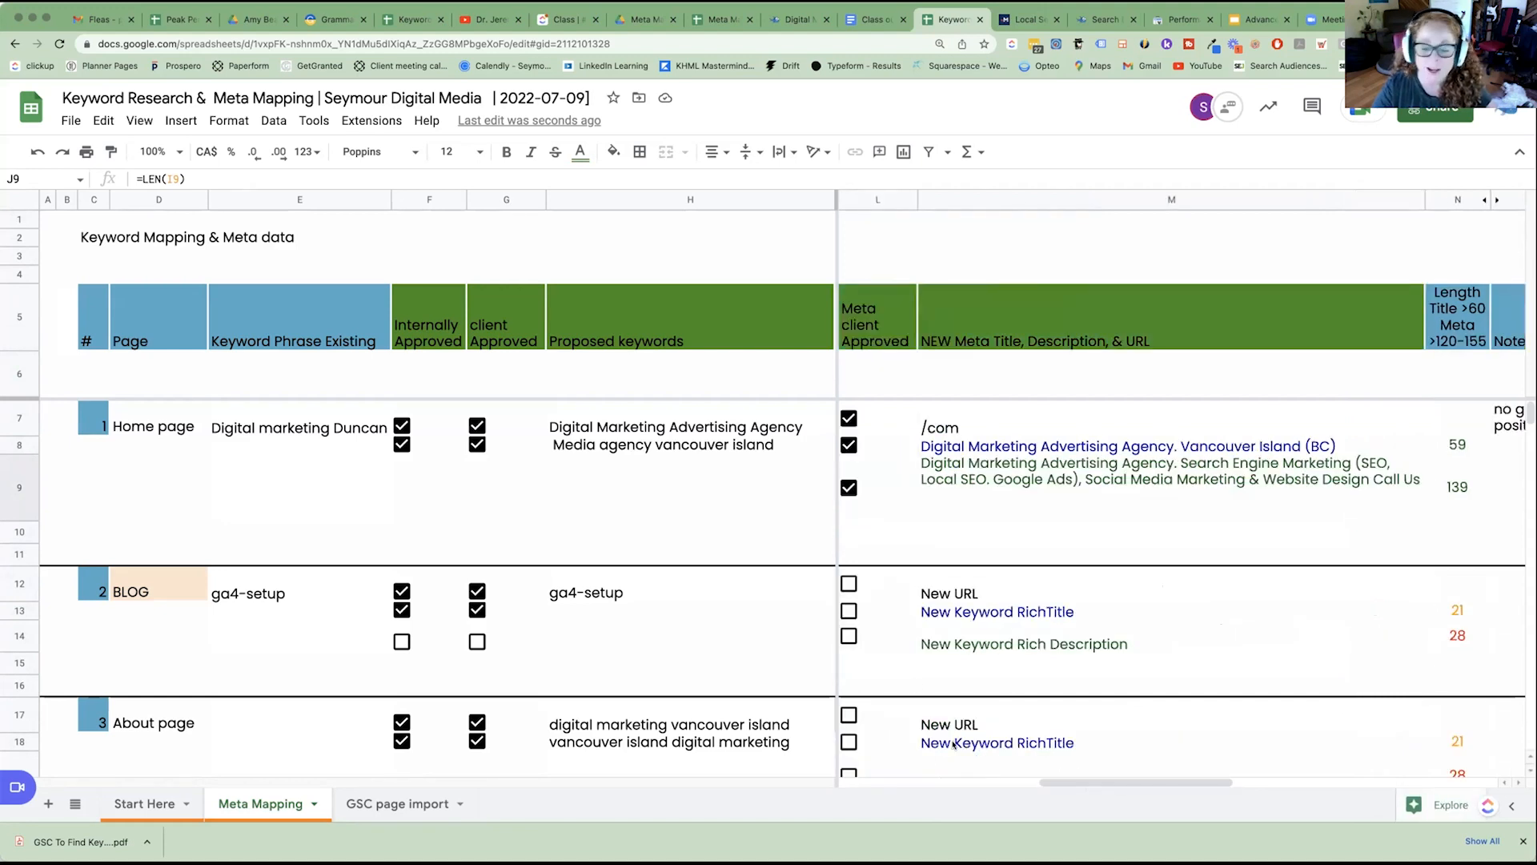
Compare the NEW Meta Title, Description, & URL column with the Current Meta Title, Description, & URL column.
{"action": "left_click_drag", "start_coordinate": [1103, 780], "coordinate": [1067, 780]}
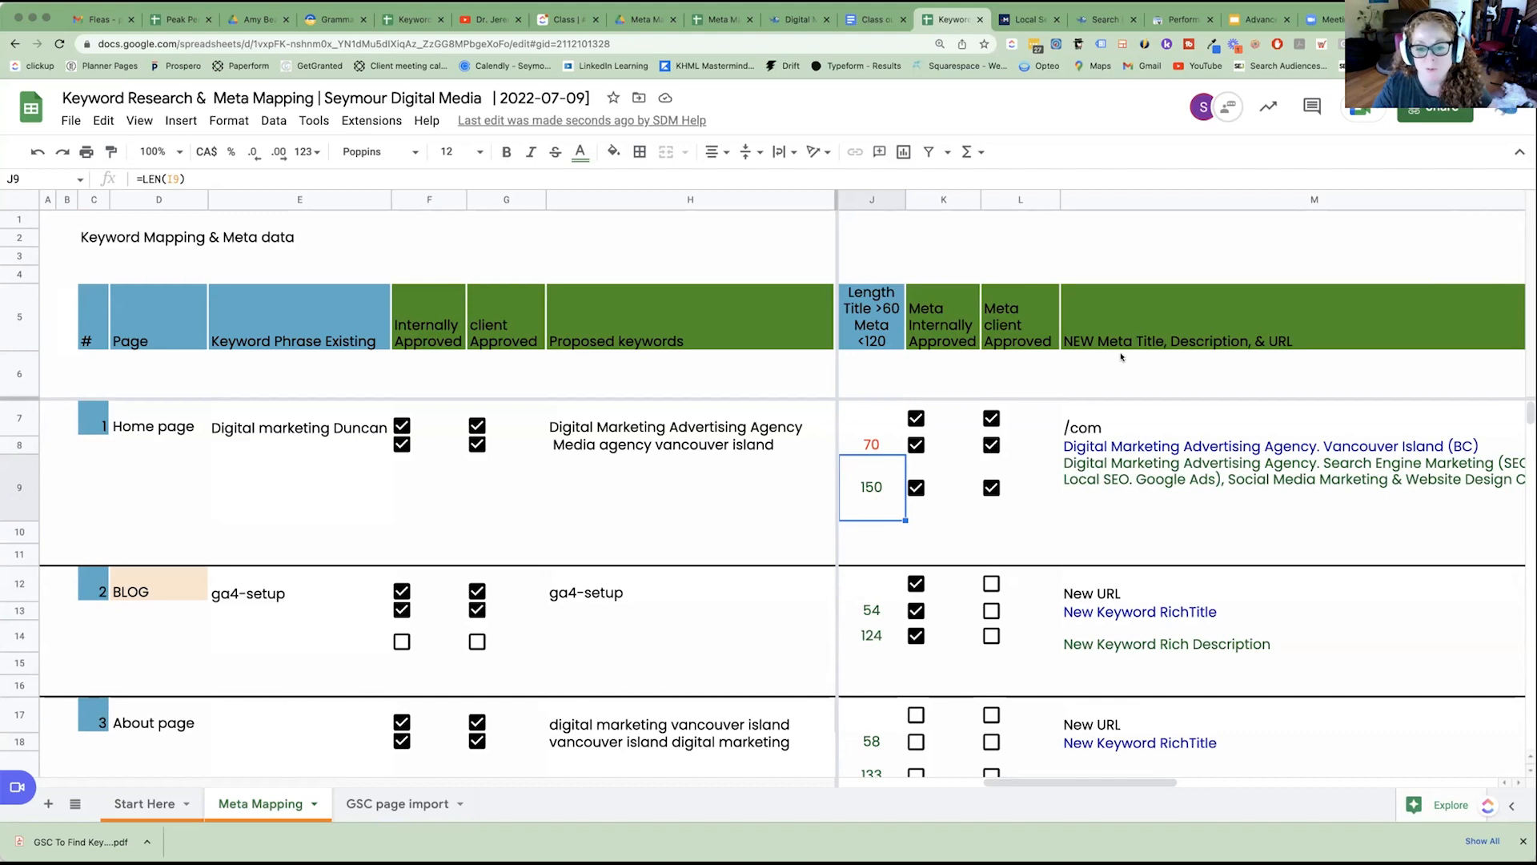
{"action": "left_click", "coordinate": [1265, 199]}
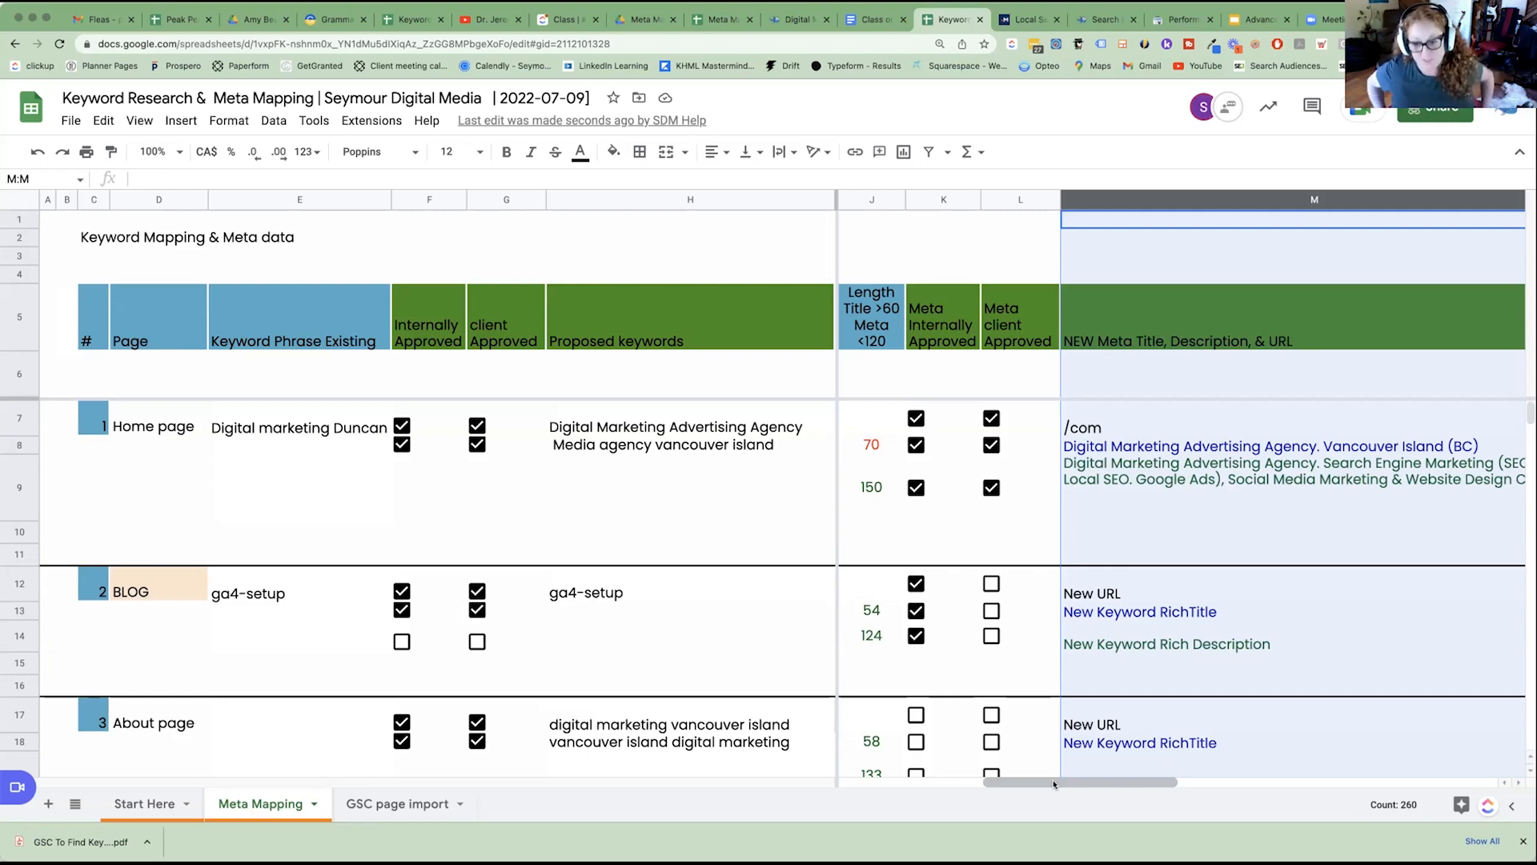
{"action": "left_click_drag", "start_coordinate": [1053, 784], "coordinate": [1157, 783]}
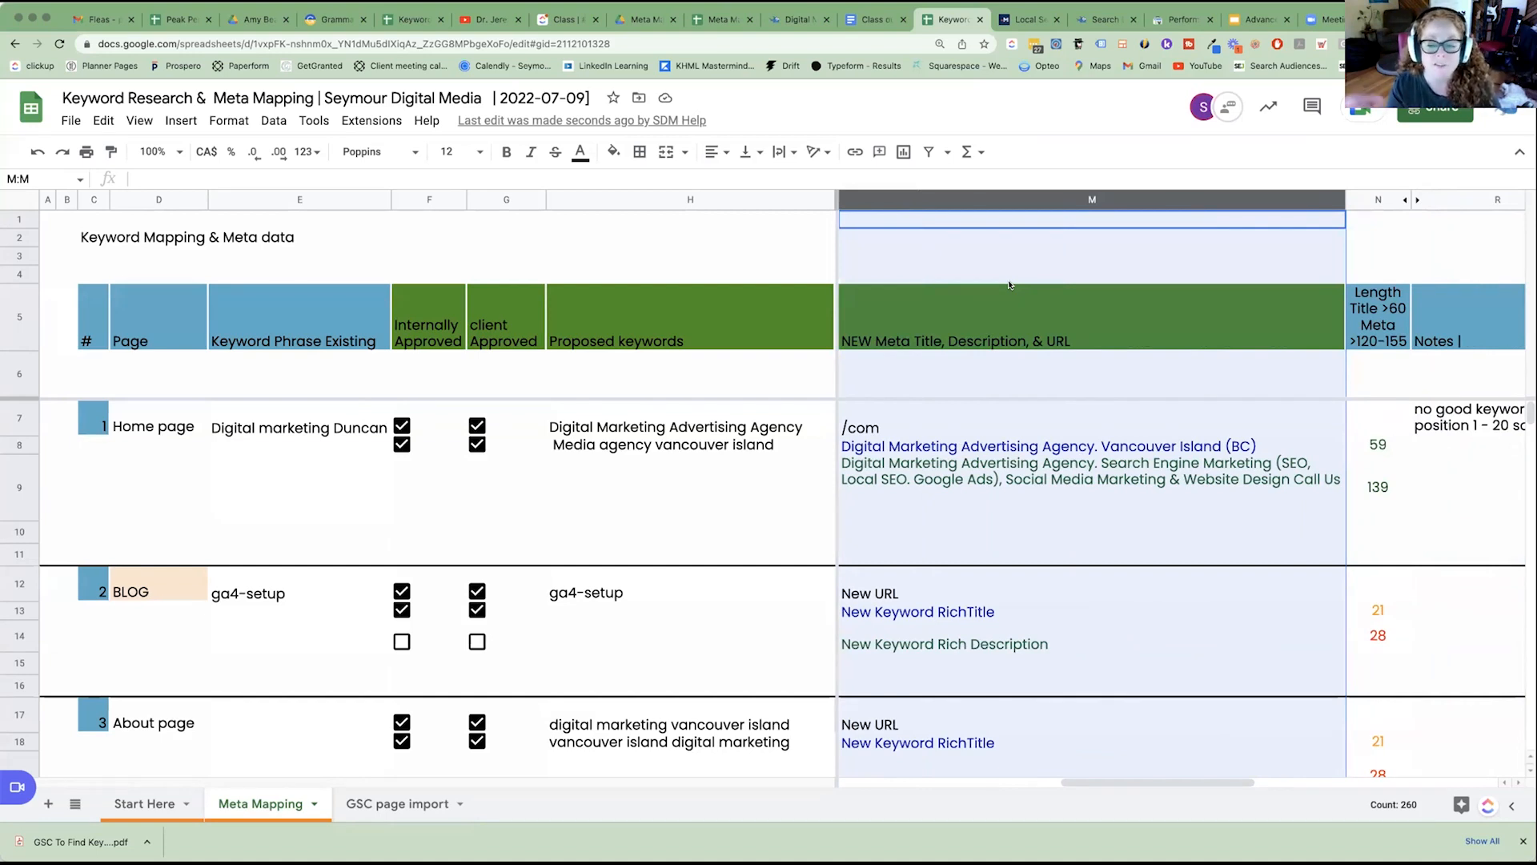
{"action": "left_click_drag", "start_coordinate": [1093, 791], "coordinate": [878, 413]}
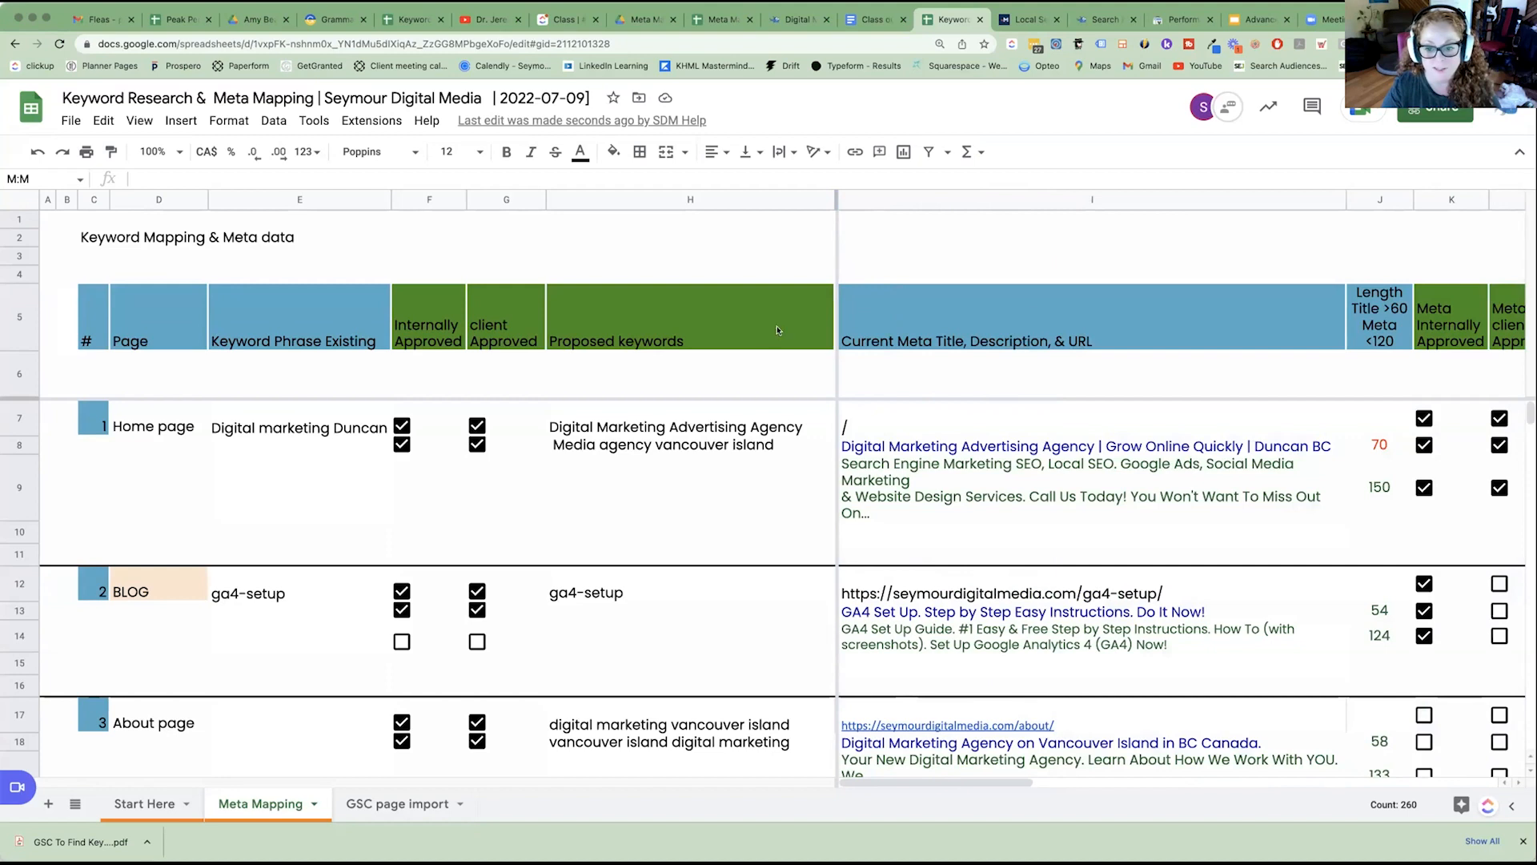
{"action": "left_click", "coordinate": [1186, 197]}
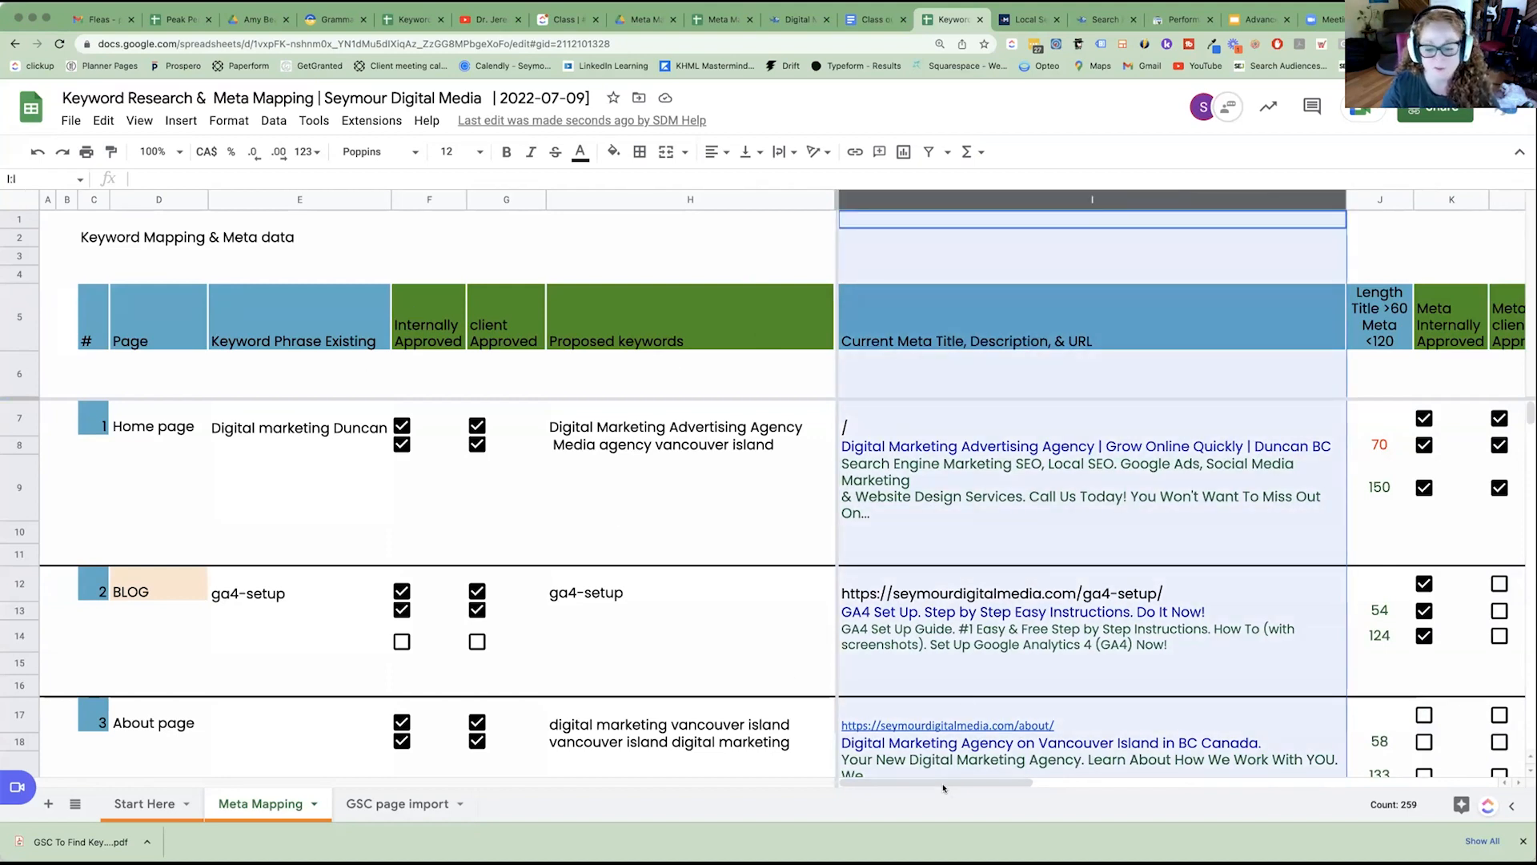
{"action": "left_click_drag", "start_coordinate": [943, 787], "coordinate": [1044, 792]}
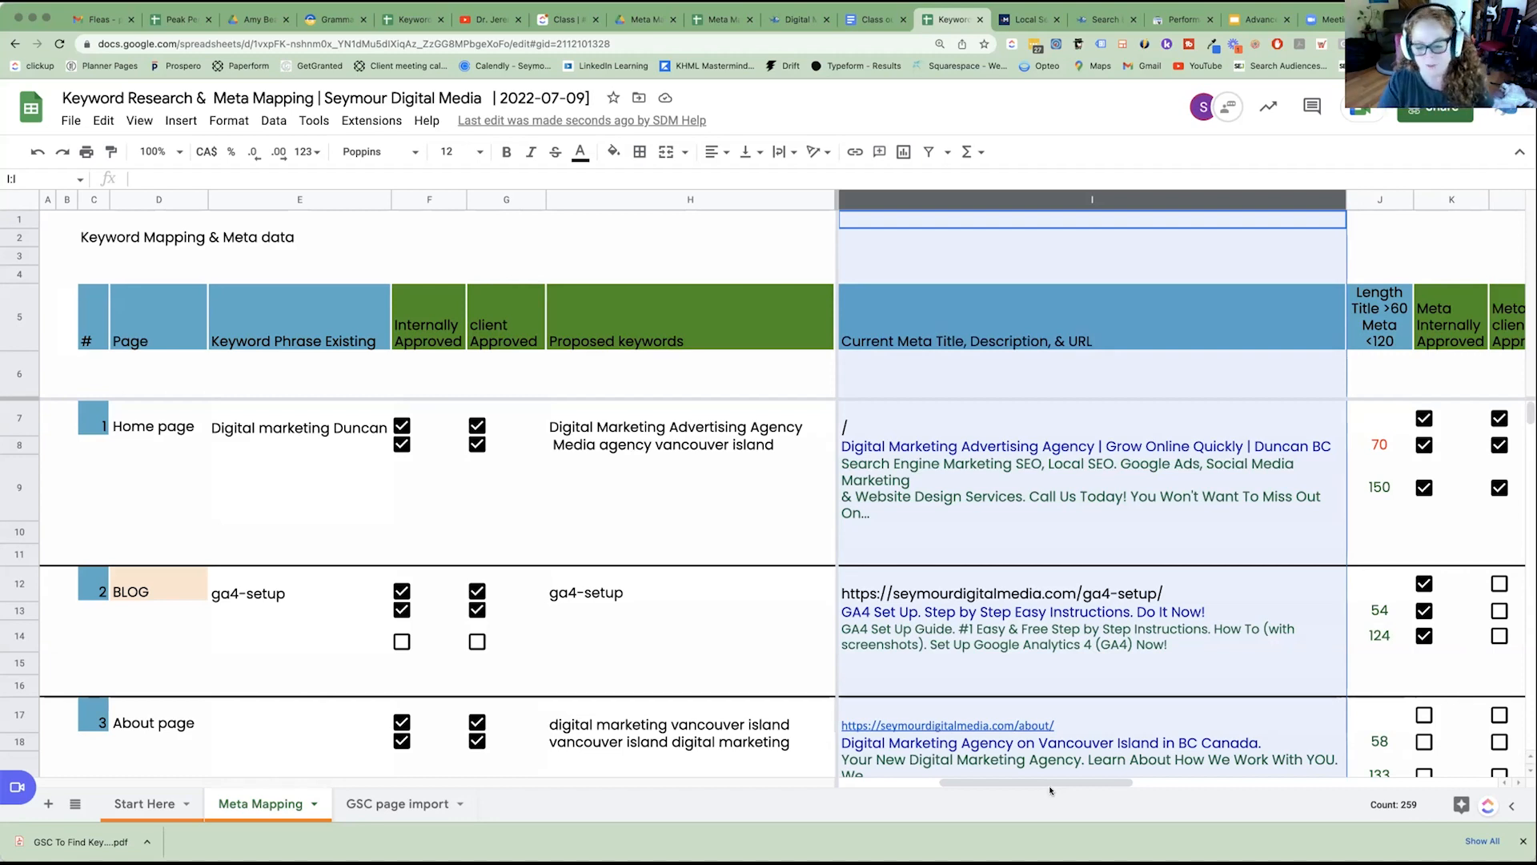
{"action": "left_click_drag", "start_coordinate": [1050, 790], "coordinate": [1115, 790]}
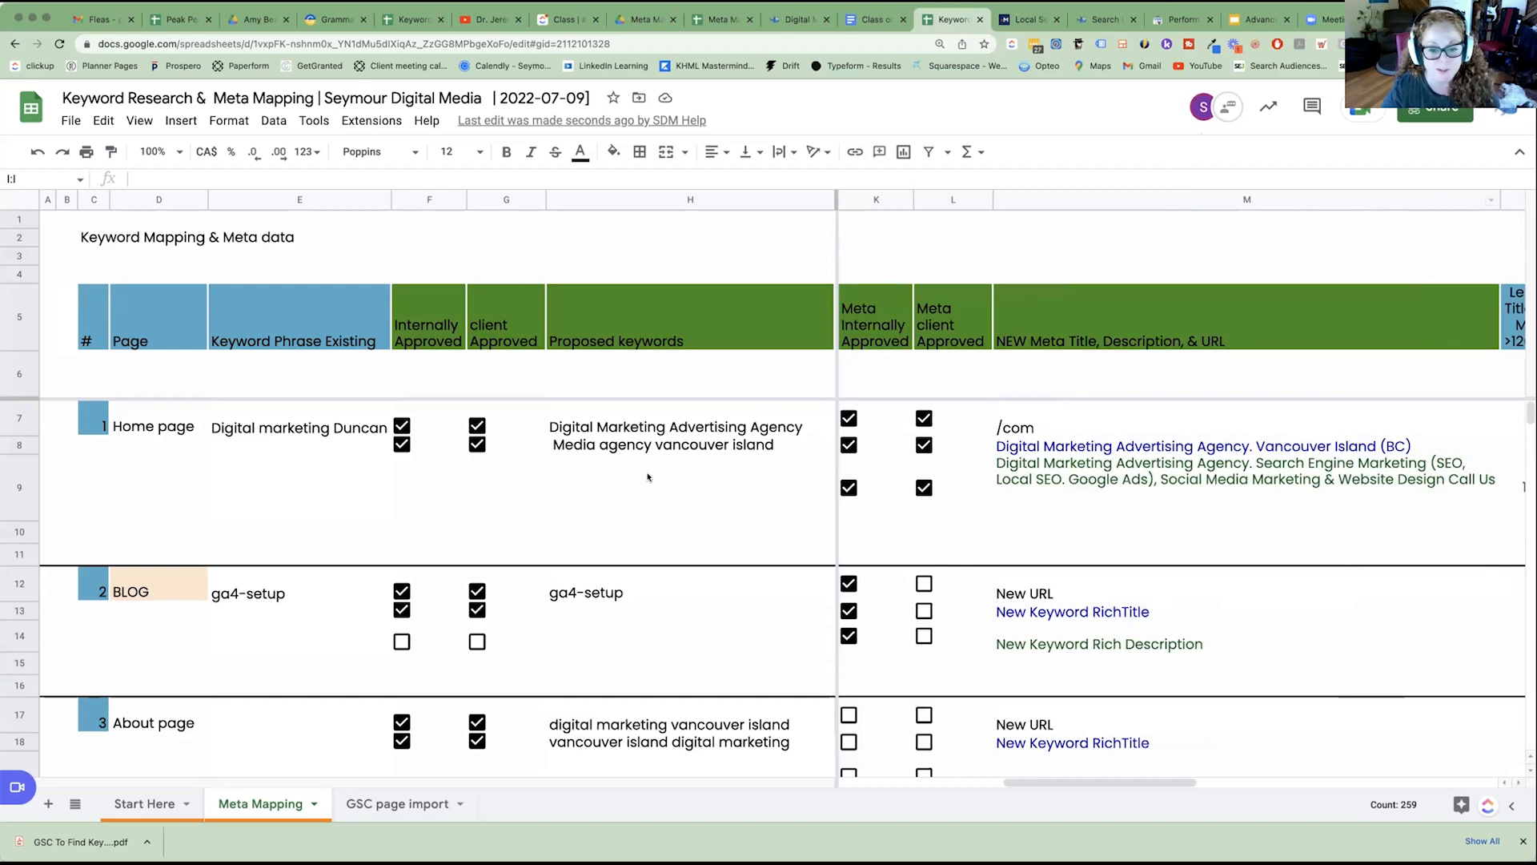
{"action": "left_click", "coordinate": [1071, 338]}
Examine the home page's Notes entry and its linked files in the GSC and GKWP Keyword Research columns.
{"action": "left_click_drag", "start_coordinate": [1023, 793], "coordinate": [1243, 787]}
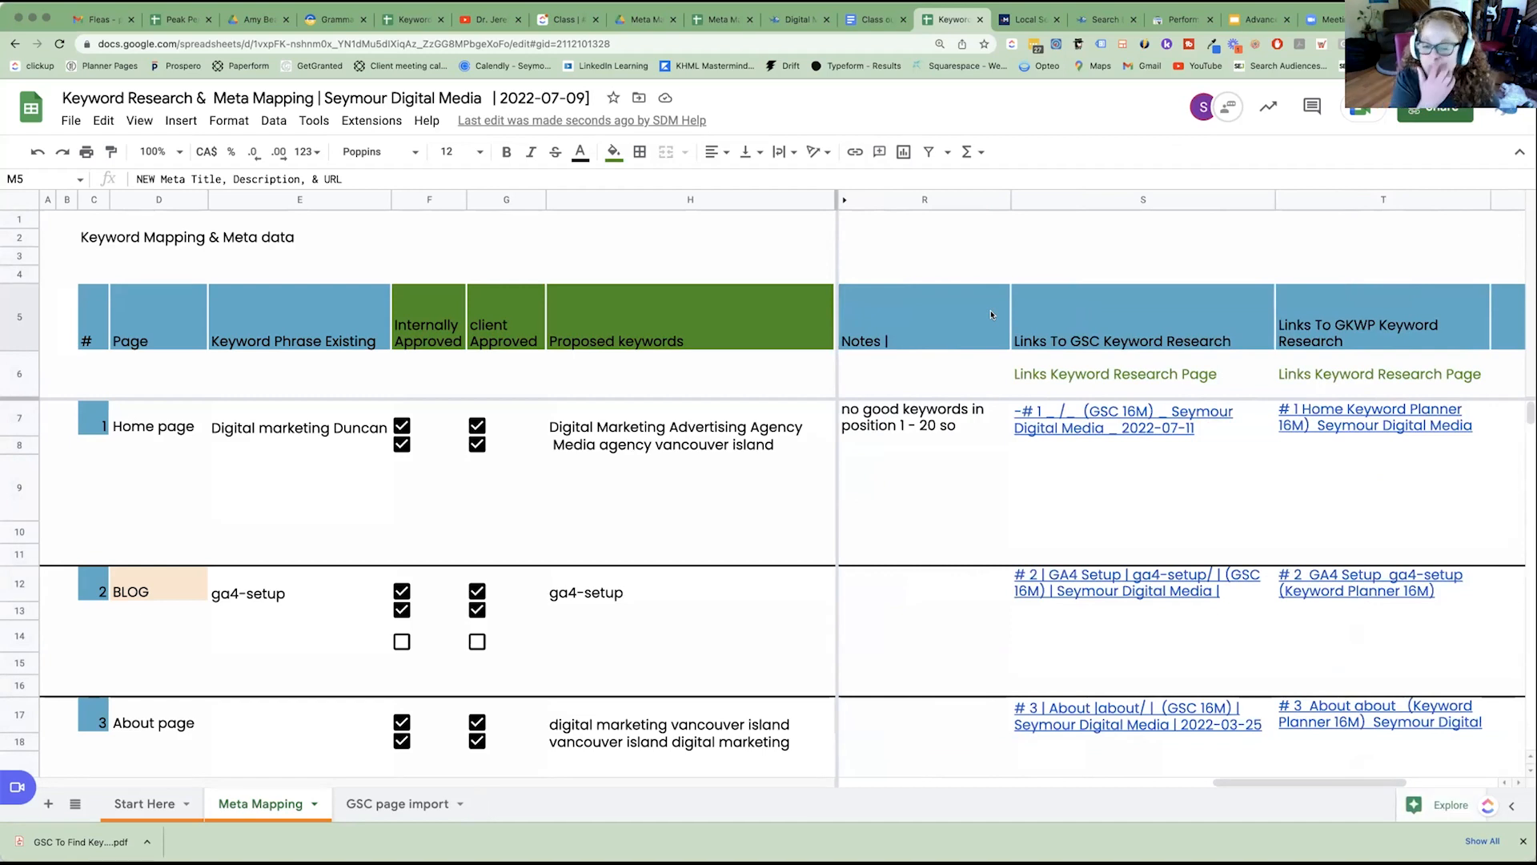
{"action": "left_click", "coordinate": [953, 412]}
{"action": "left_click", "coordinate": [1124, 425]}
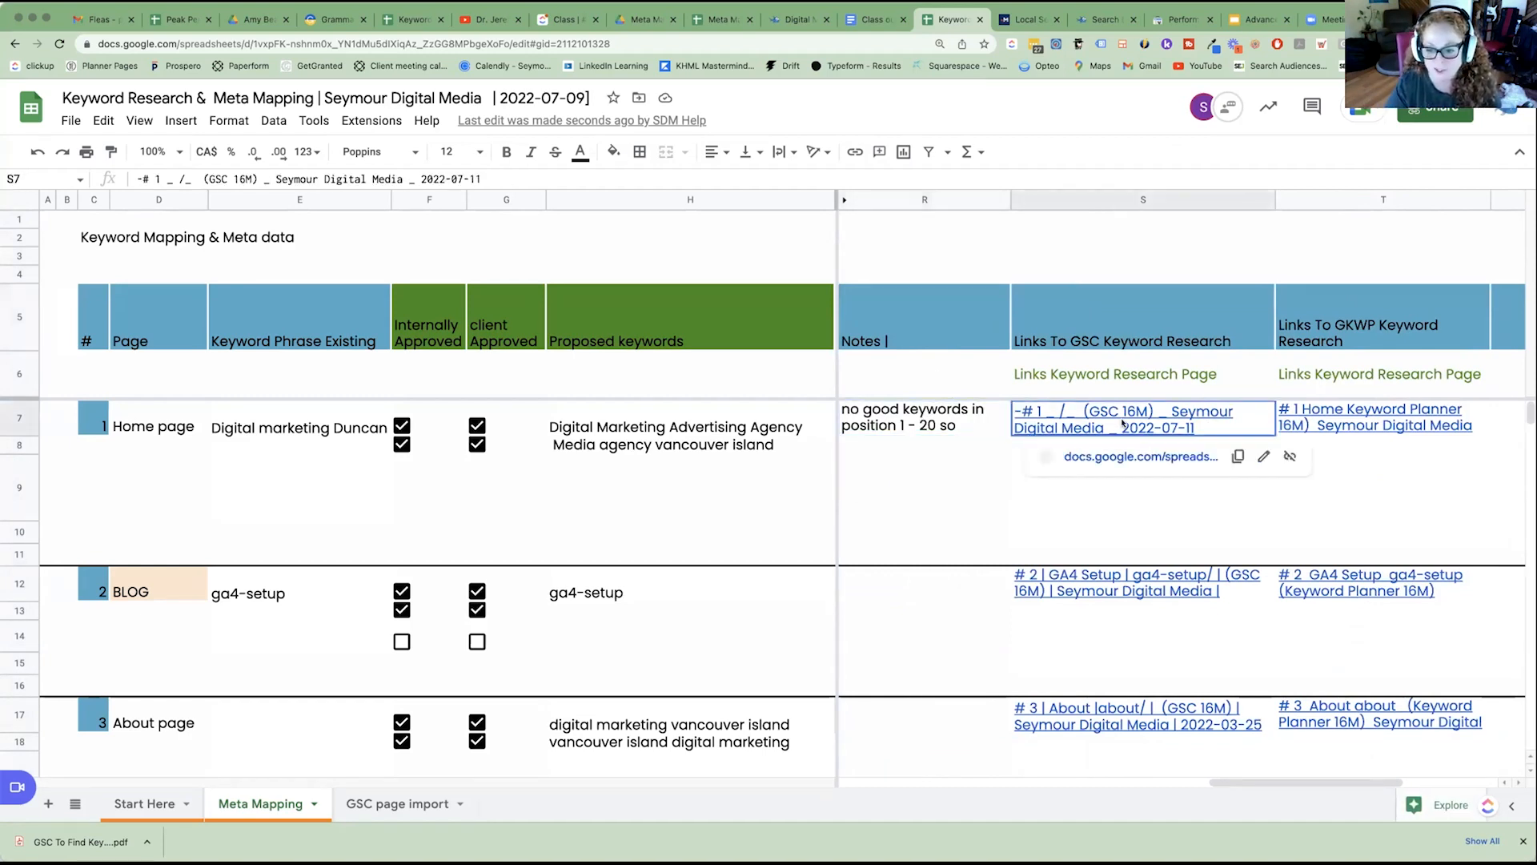
{"action": "left_click", "coordinate": [1357, 428]}
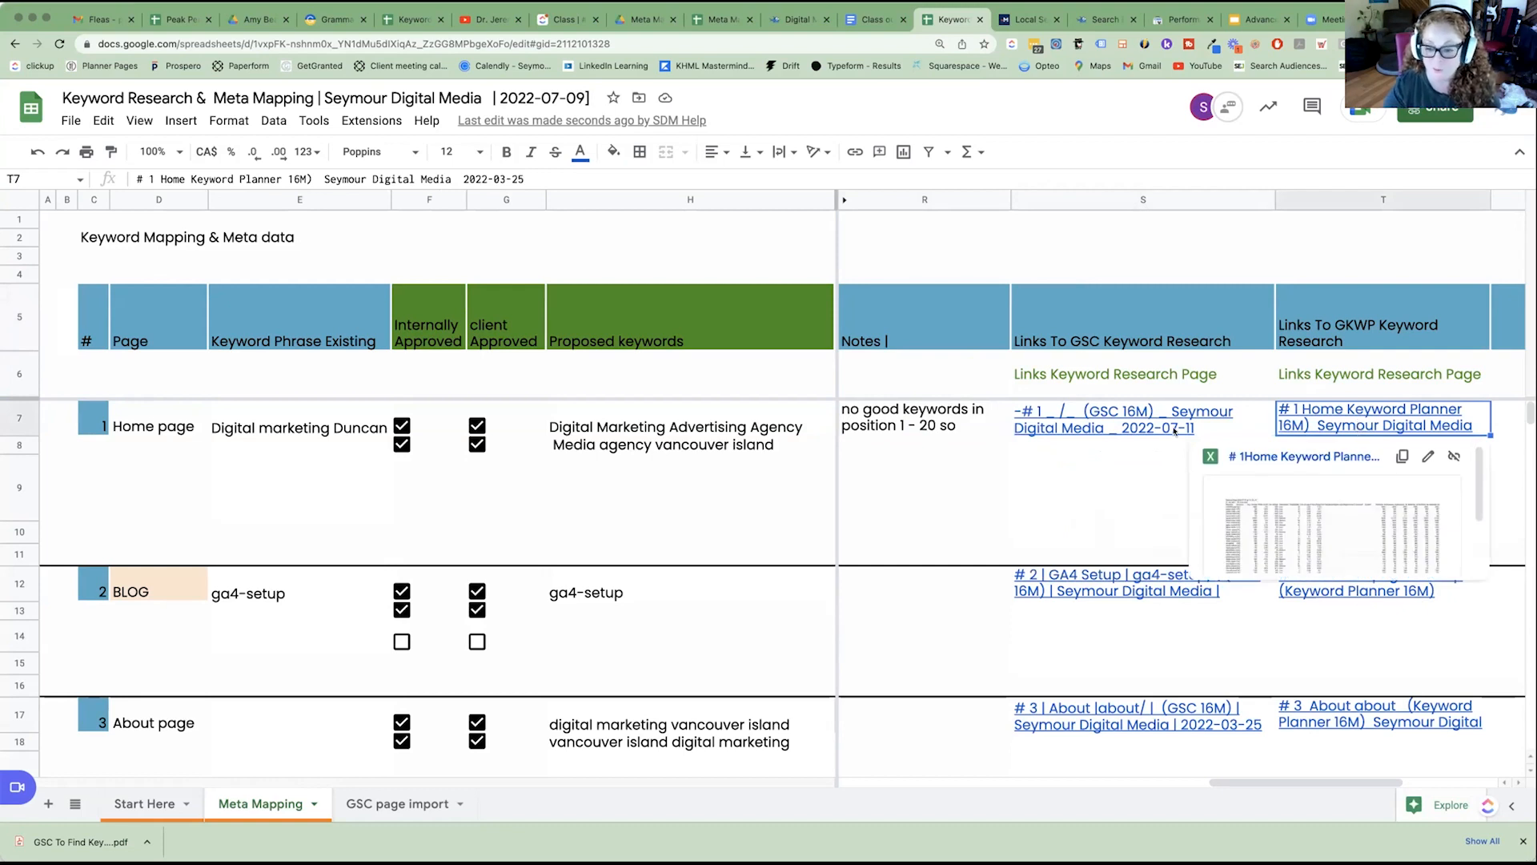
{"action": "mouse_move", "coordinate": [1116, 421]}
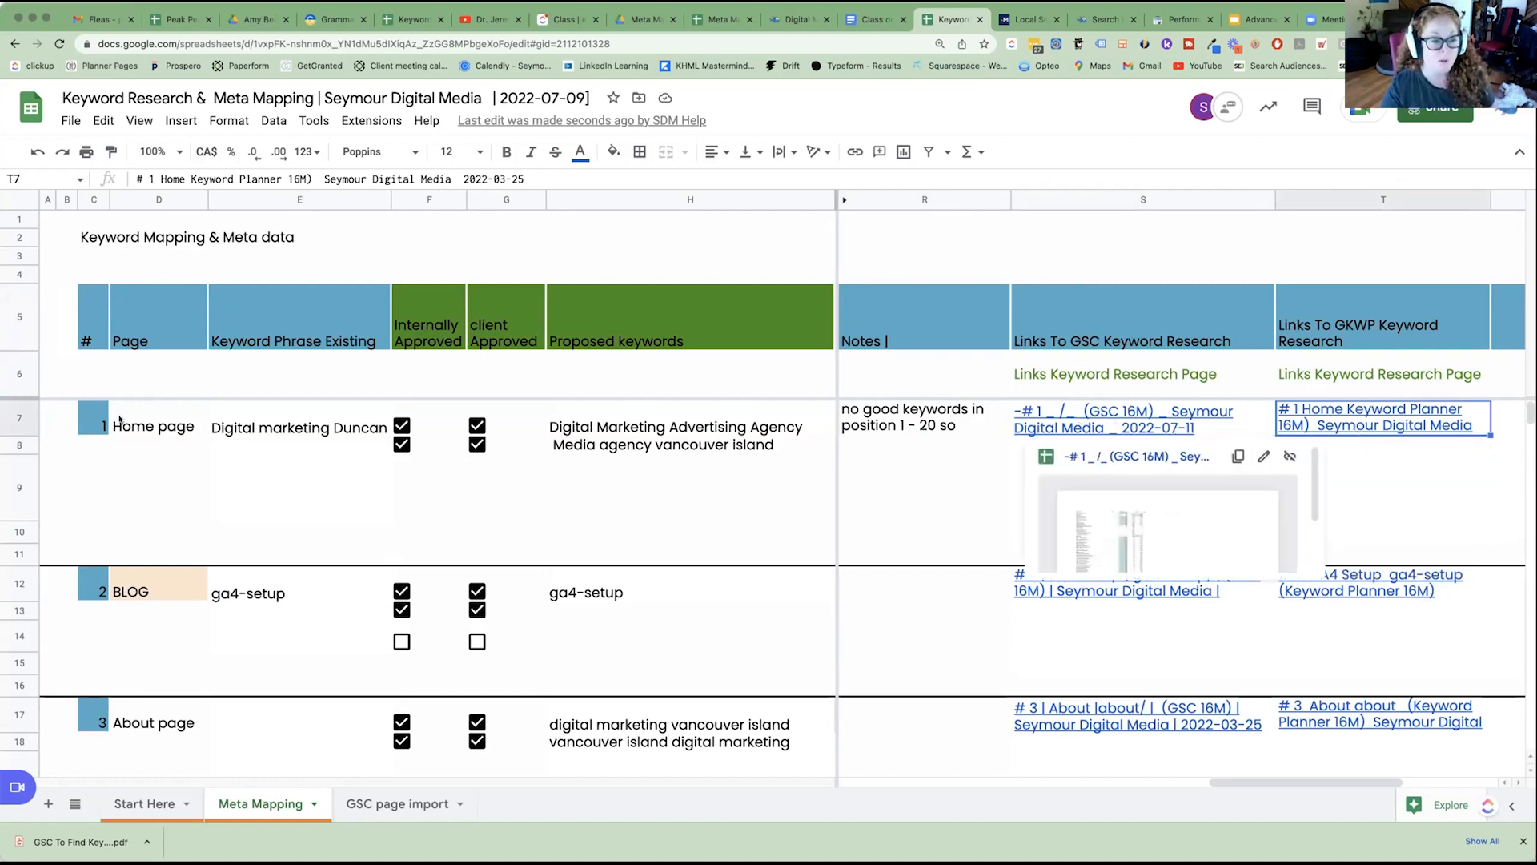
{"action": "left_click", "coordinate": [89, 422]}
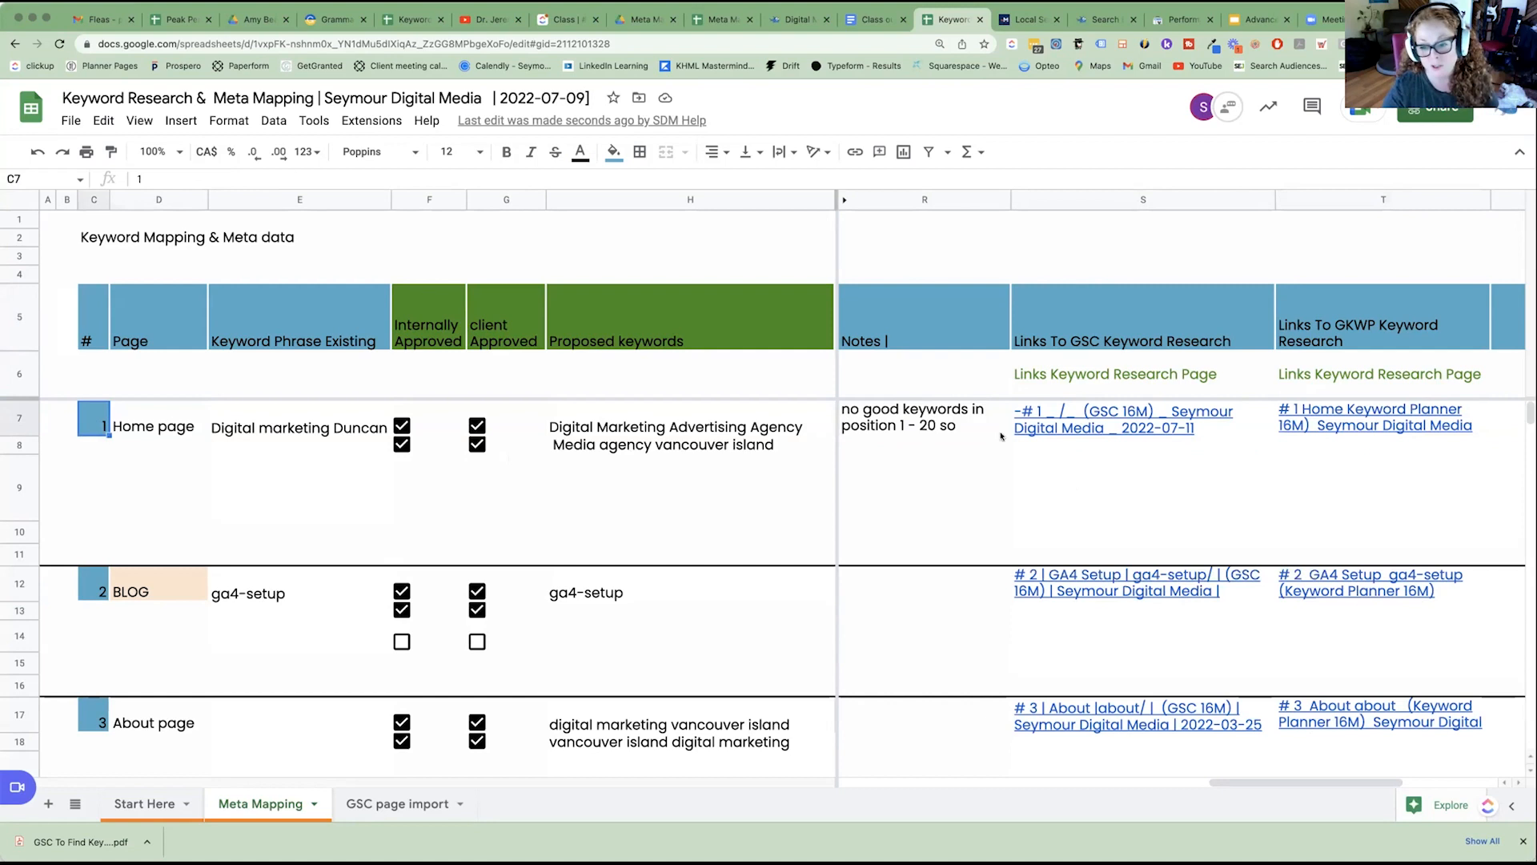
{"action": "left_click", "coordinate": [1026, 412]}
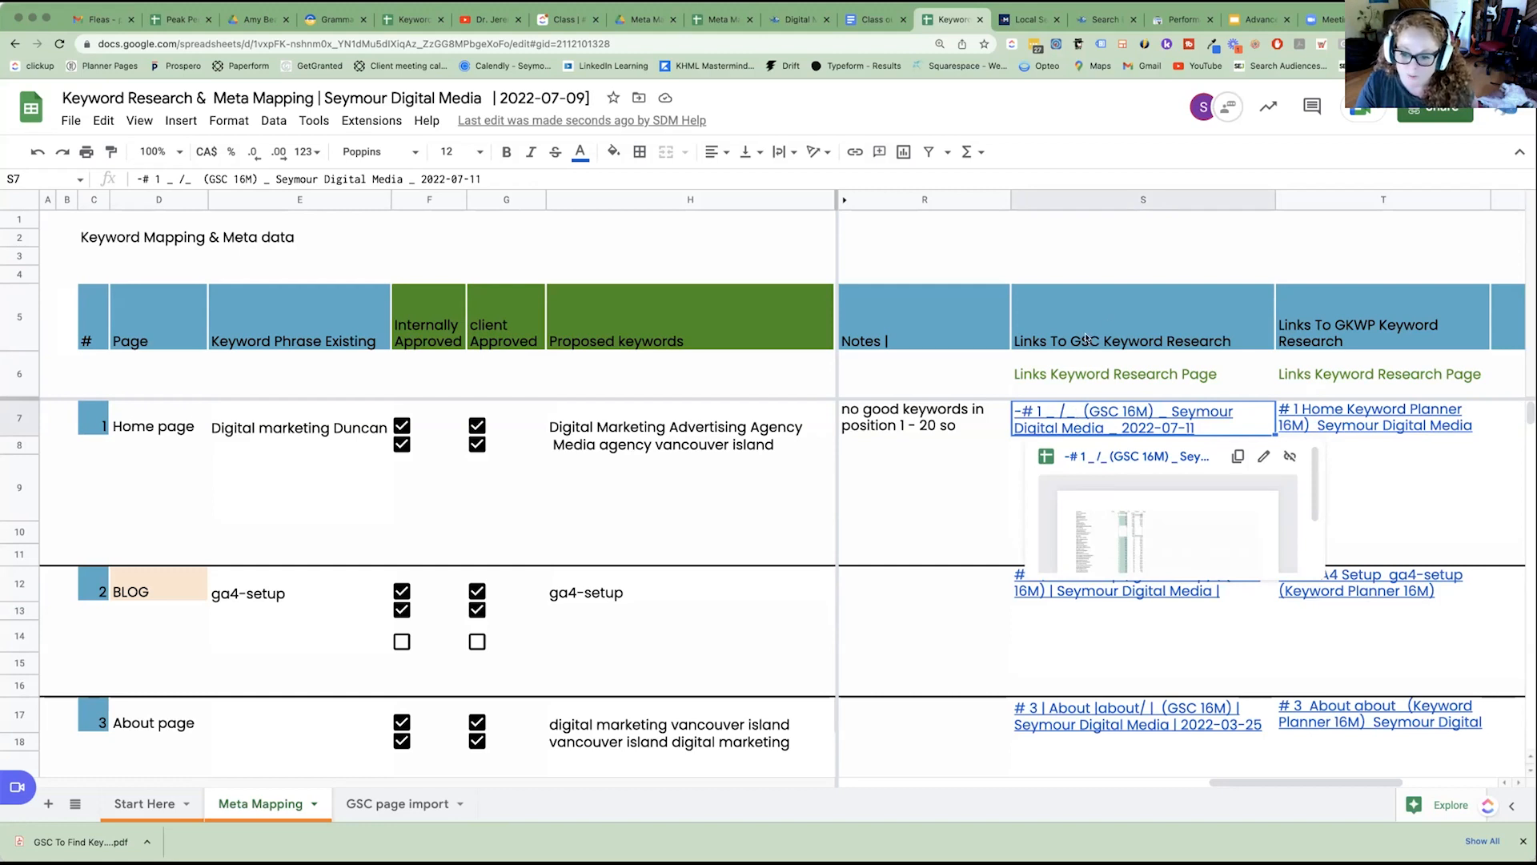
{"action": "left_click", "coordinate": [1348, 424]}
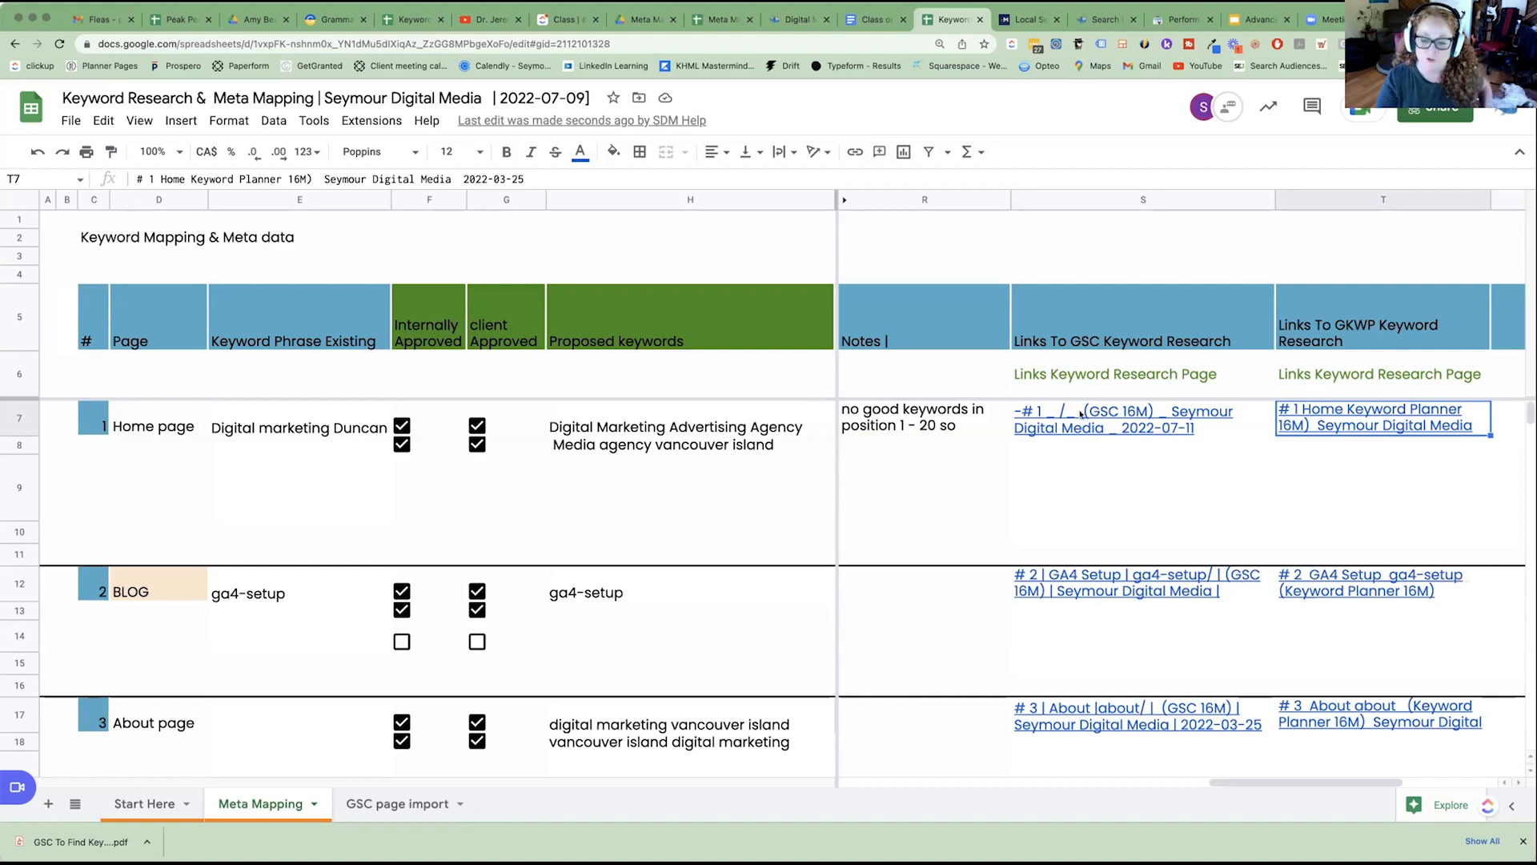
{"action": "left_click", "coordinate": [1096, 200]}
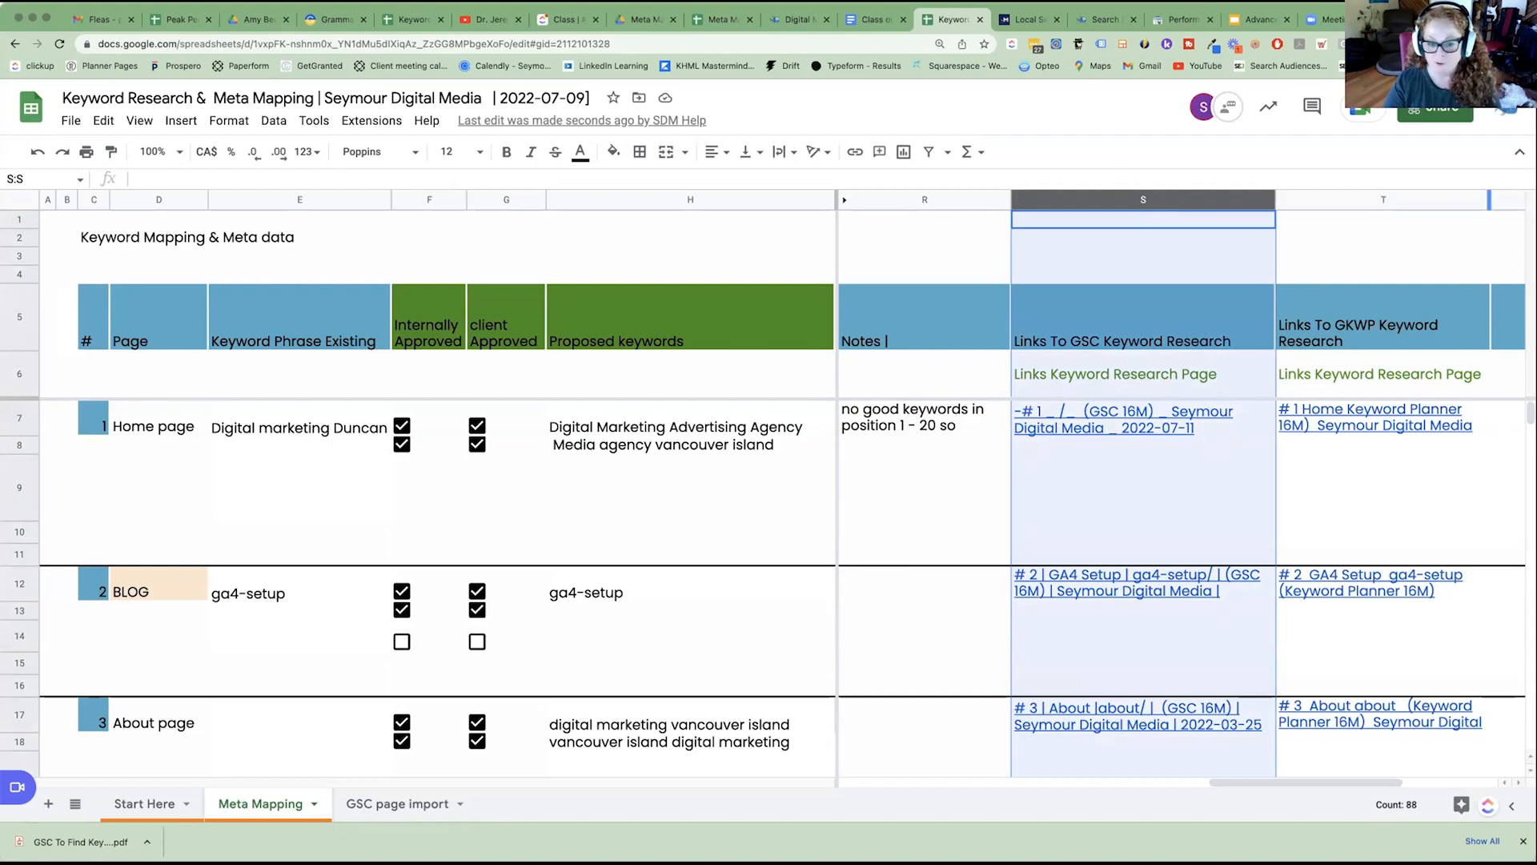
Open the GSC page import sheet and view its Top pages data from the first column.
{"action": "scroll", "coordinate": [1161, 641], "scroll_direction": "left", "scroll_amount": 10}
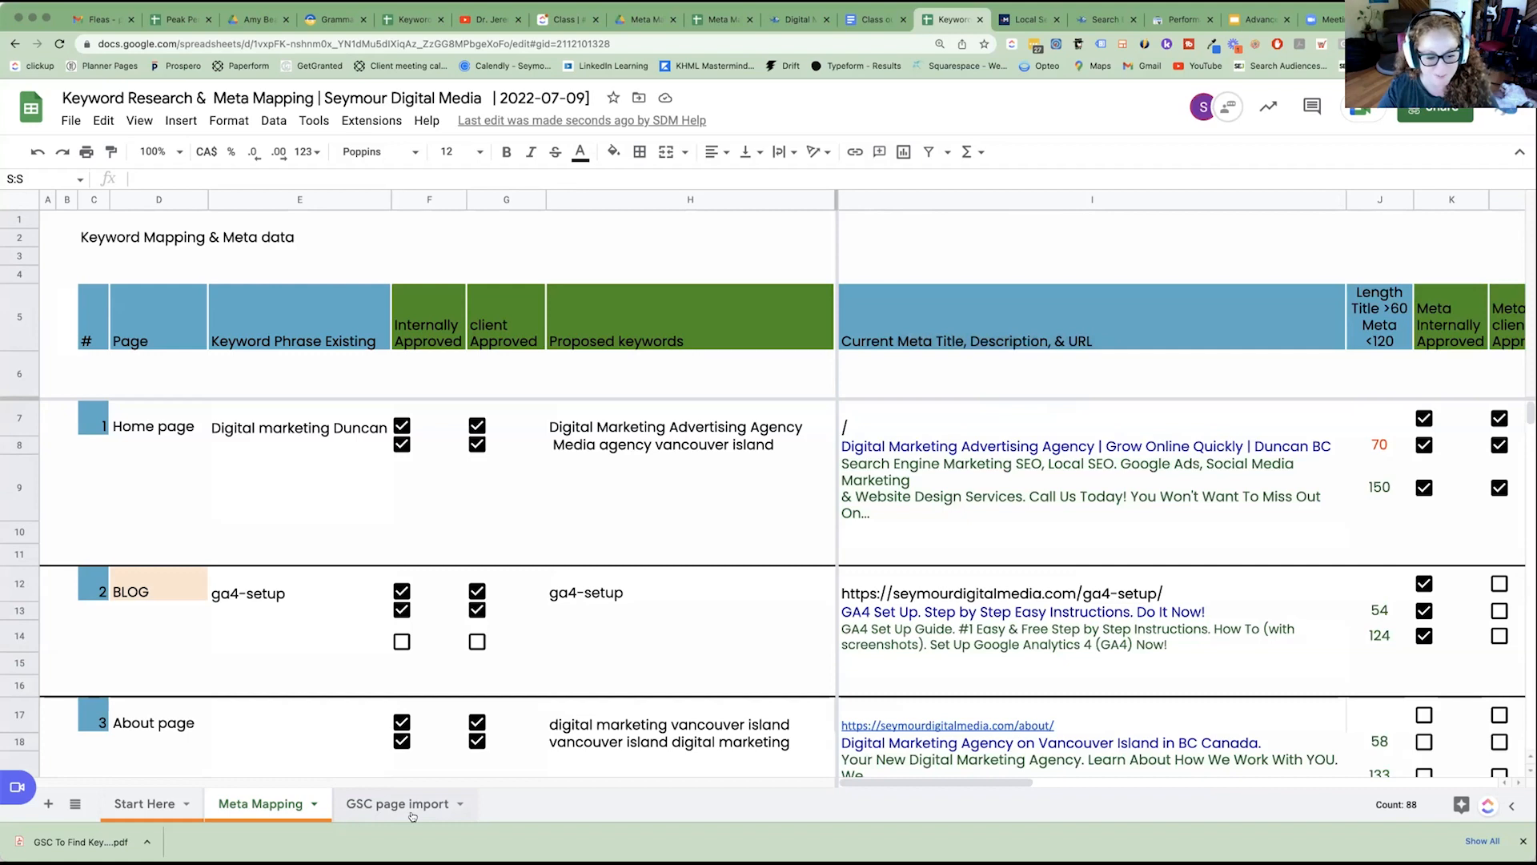
{"action": "left_click", "coordinate": [369, 811]}
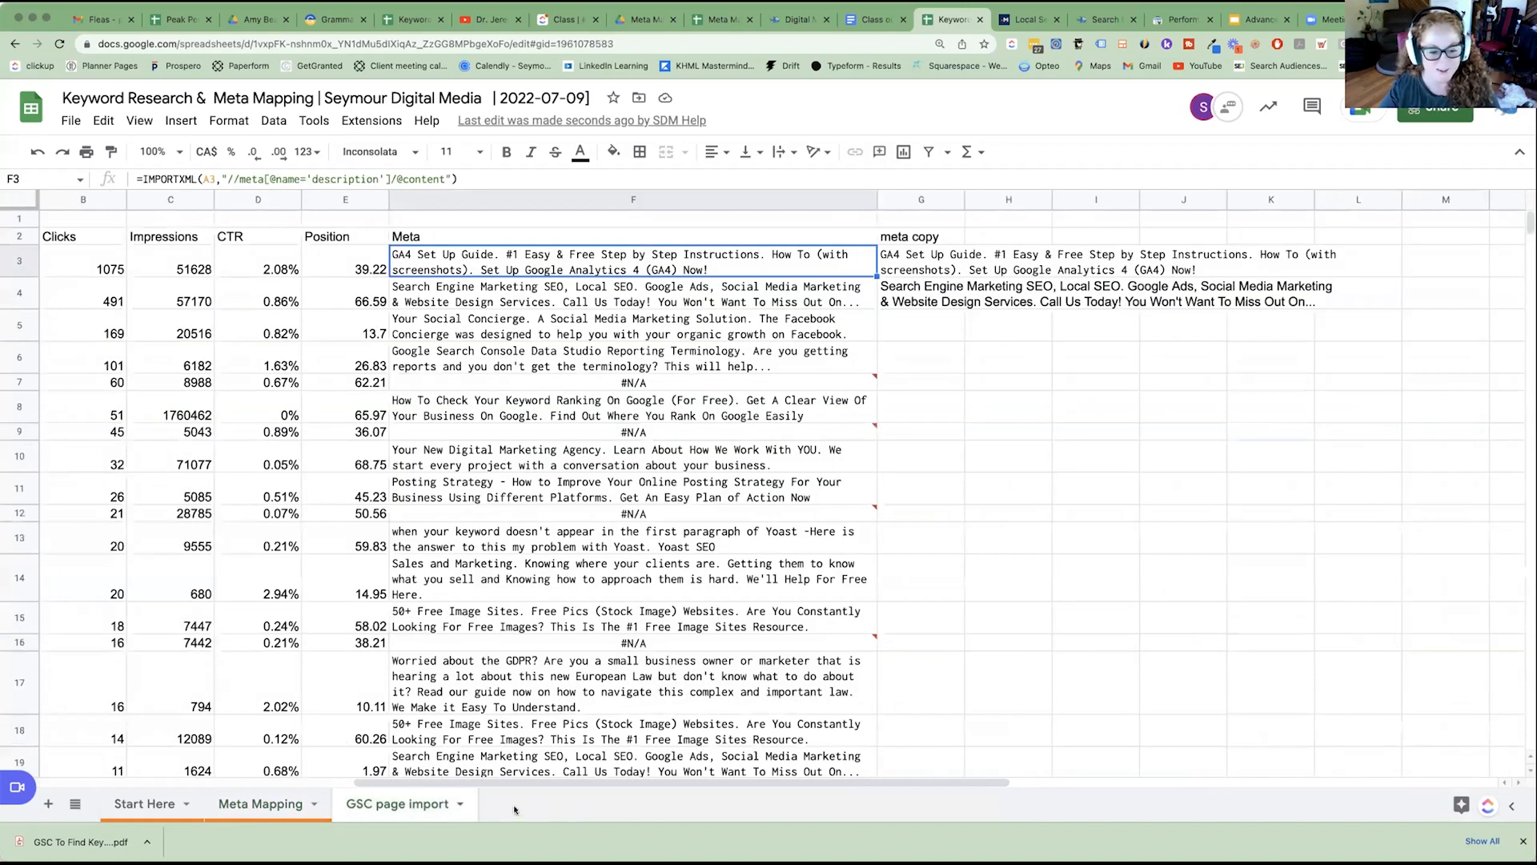
{"action": "left_click", "coordinate": [38, 783]}
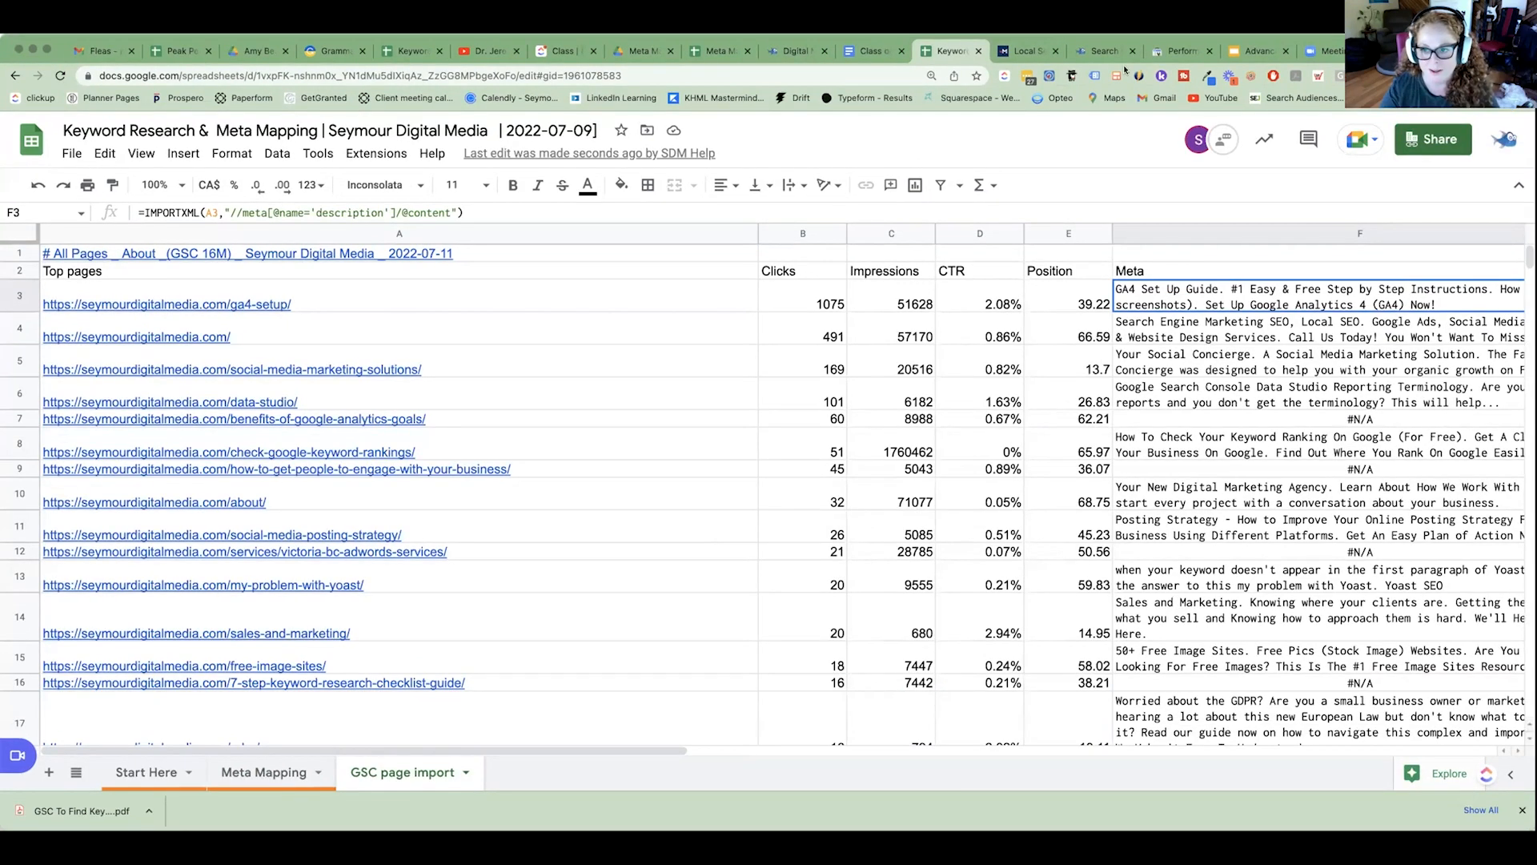
Switch to Google Search Console and set the search performance report's date range to Last 16 months.
{"action": "left_click", "coordinate": [1214, 54]}
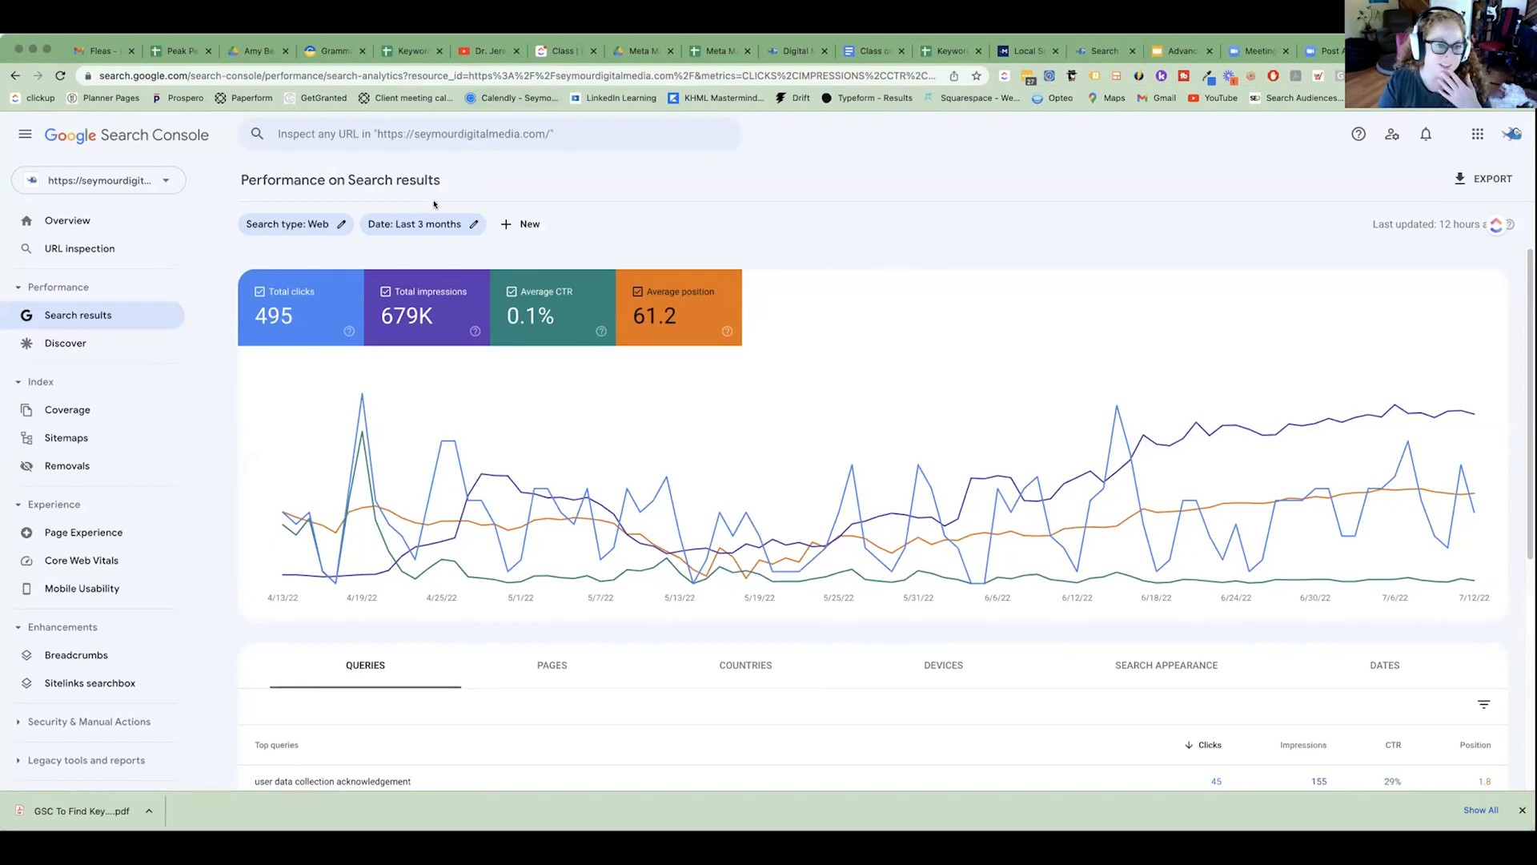
{"action": "left_click_drag", "start_coordinate": [231, 180], "coordinate": [435, 186]}
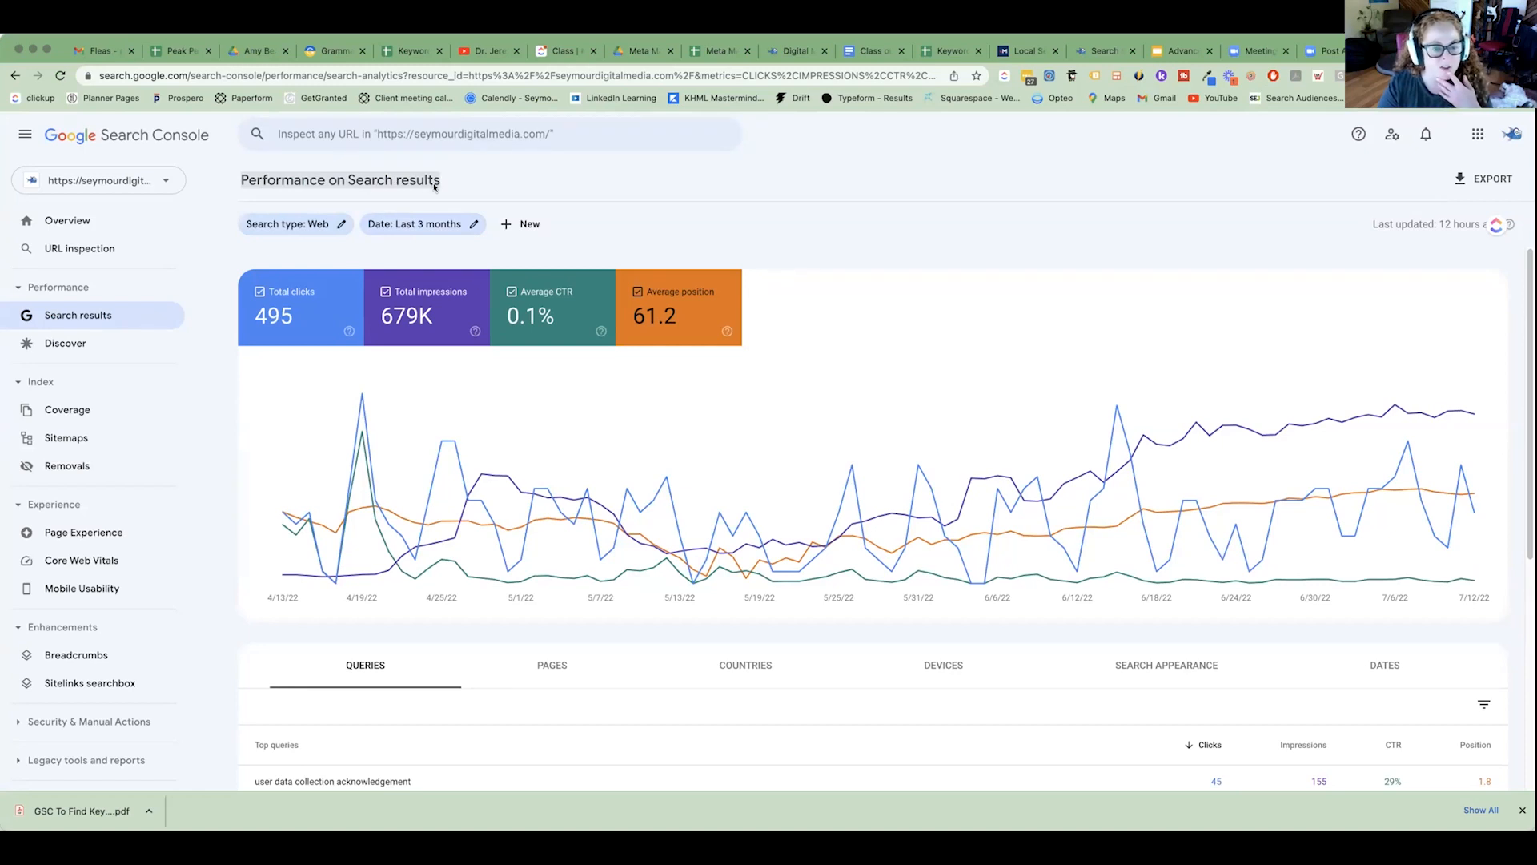
{"action": "left_click", "coordinate": [436, 226]}
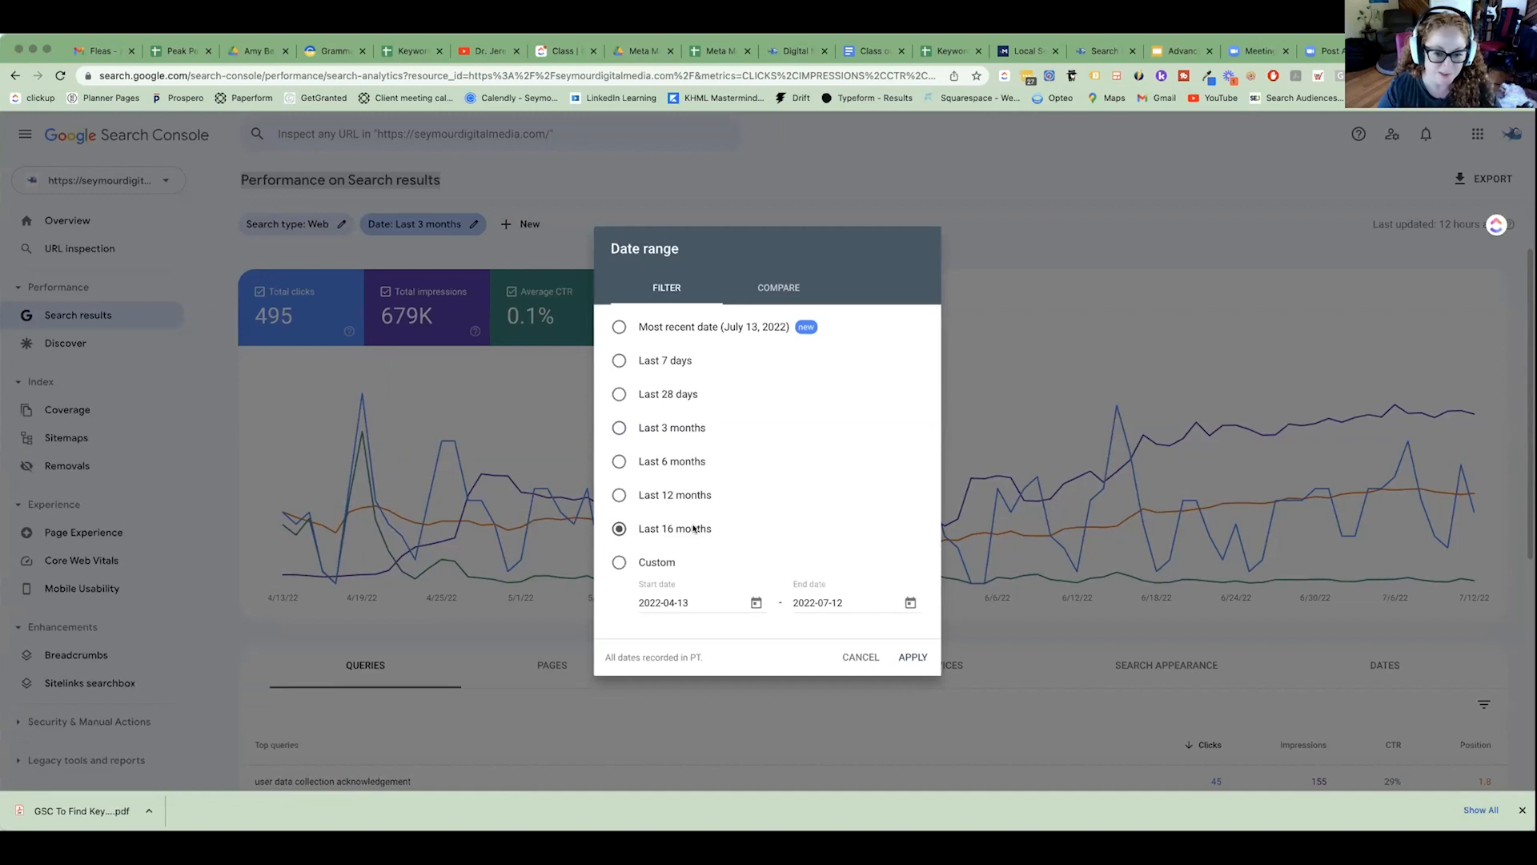
{"action": "left_click", "coordinate": [913, 656]}
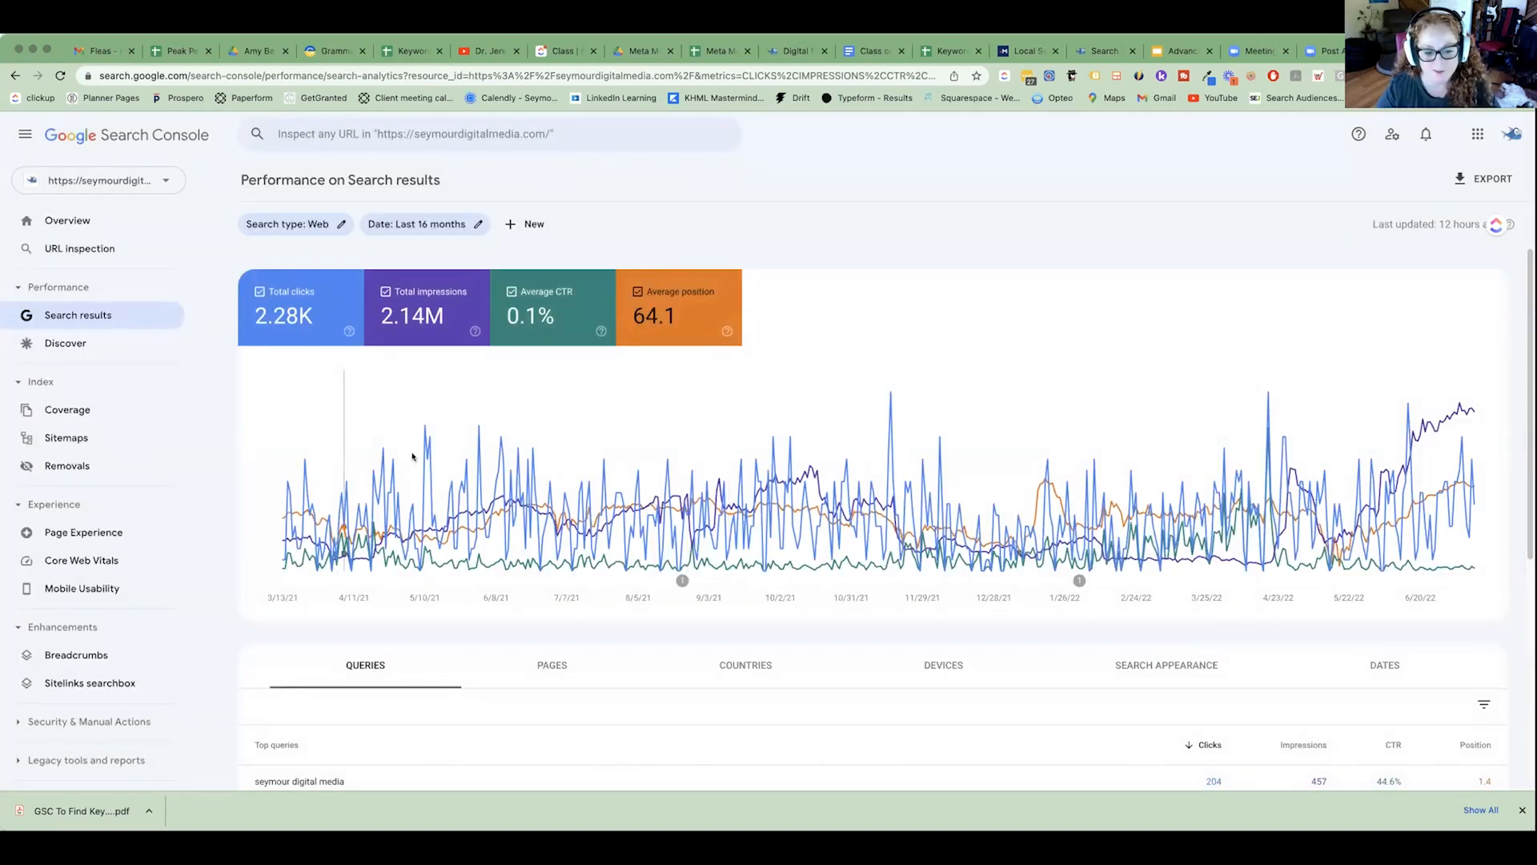
Show 500 rows per page in the Queries table and look through the listed queries.
{"action": "scroll", "coordinate": [1170, 521], "scroll_direction": "down", "scroll_amount": 1}
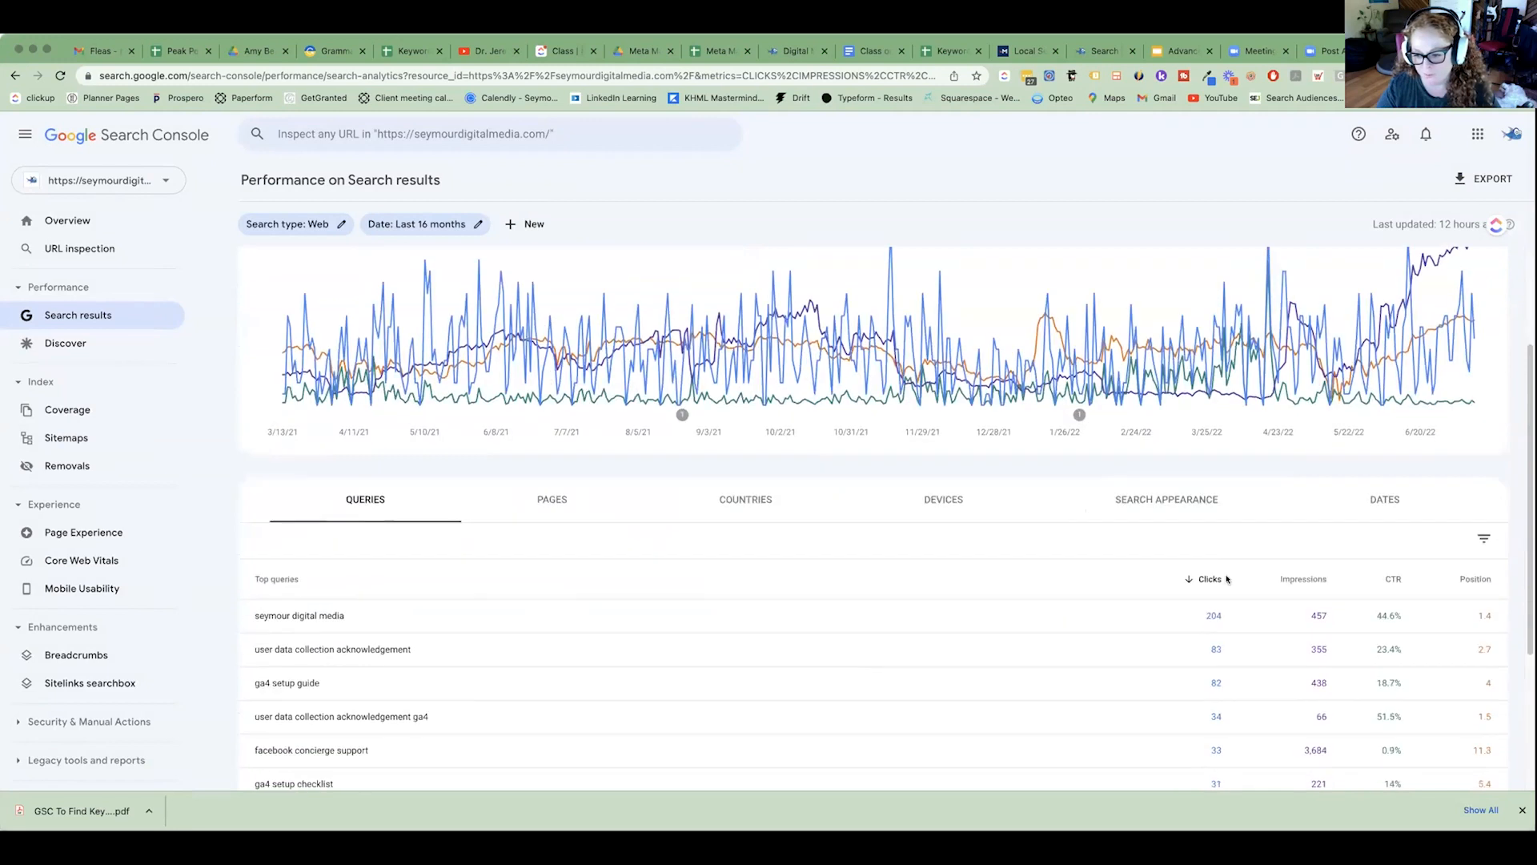
{"action": "scroll", "coordinate": [722, 473], "scroll_direction": "up", "scroll_amount": 1}
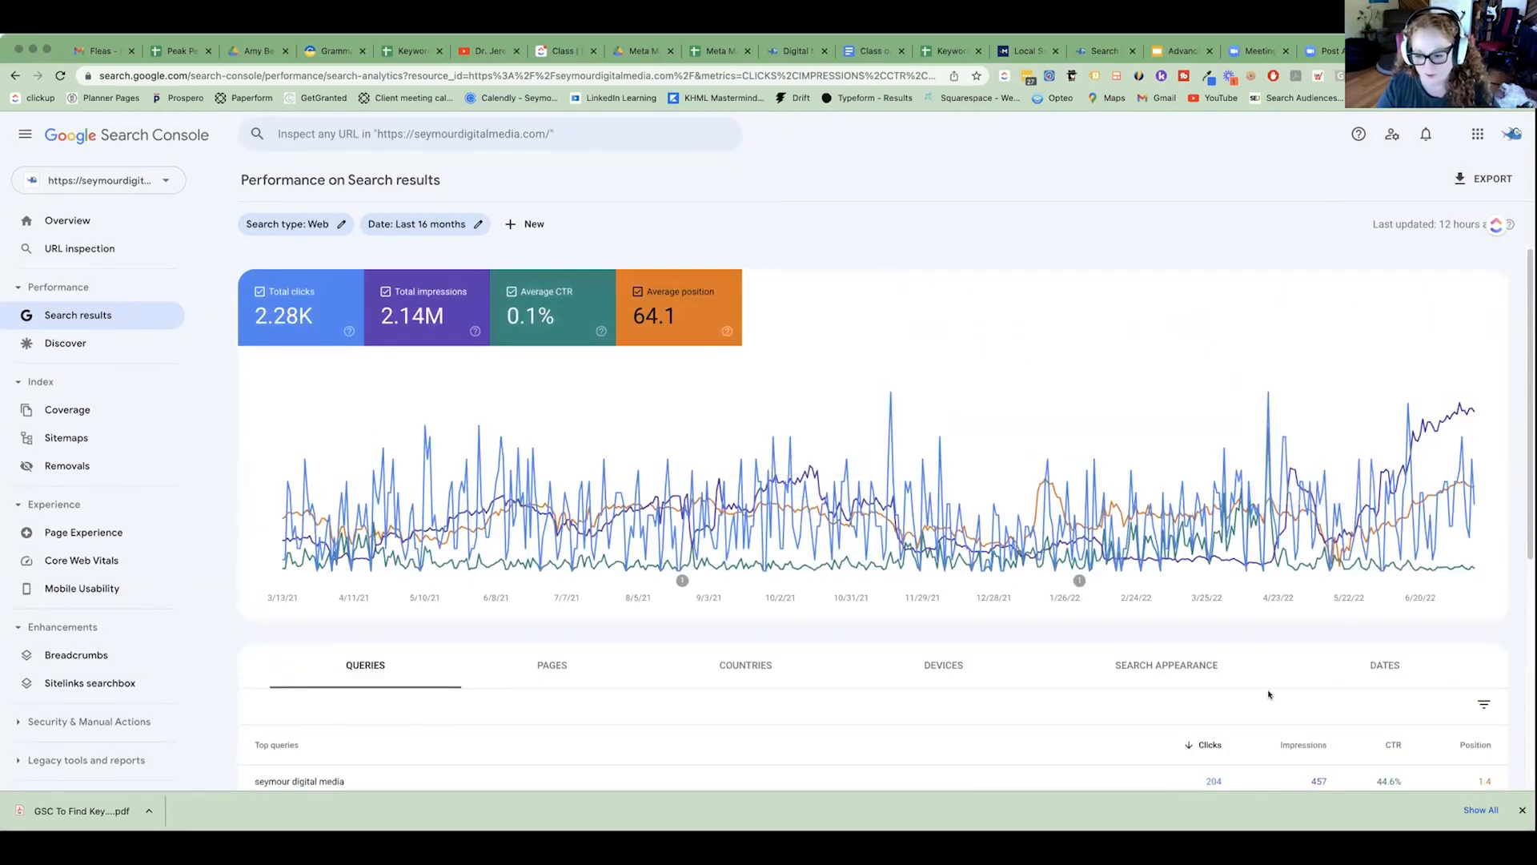
{"action": "scroll", "coordinate": [1267, 667], "scroll_direction": "down", "scroll_amount": 4}
{"action": "scroll", "coordinate": [1267, 667], "scroll_direction": "down", "scroll_amount": 3}
{"action": "left_click", "coordinate": [1345, 726]}
{"action": "left_click", "coordinate": [1326, 757]}
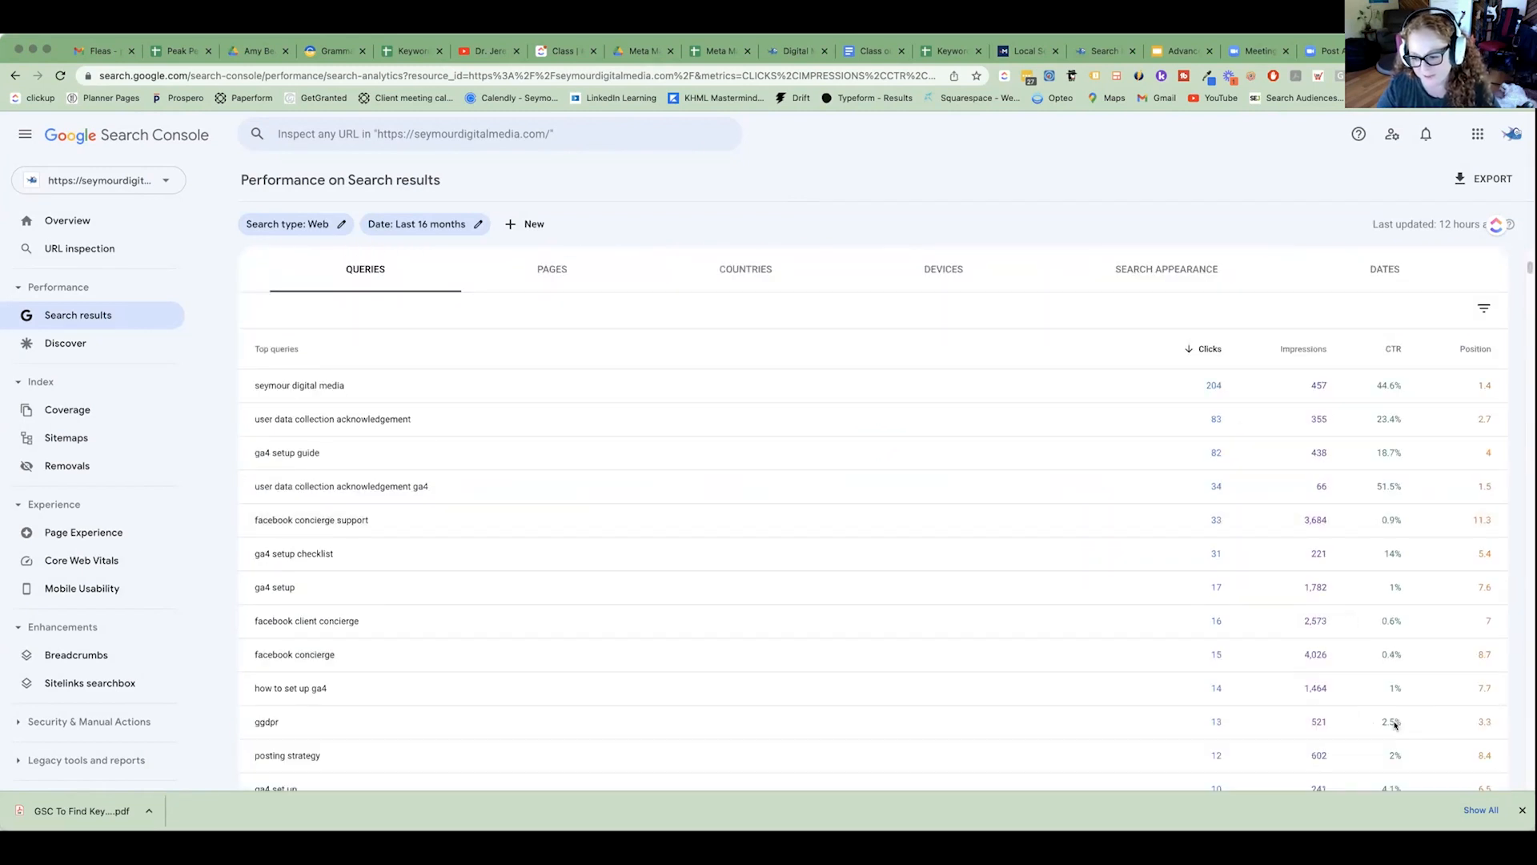
{"action": "scroll", "coordinate": [1445, 773], "scroll_direction": "down", "scroll_amount": 10}
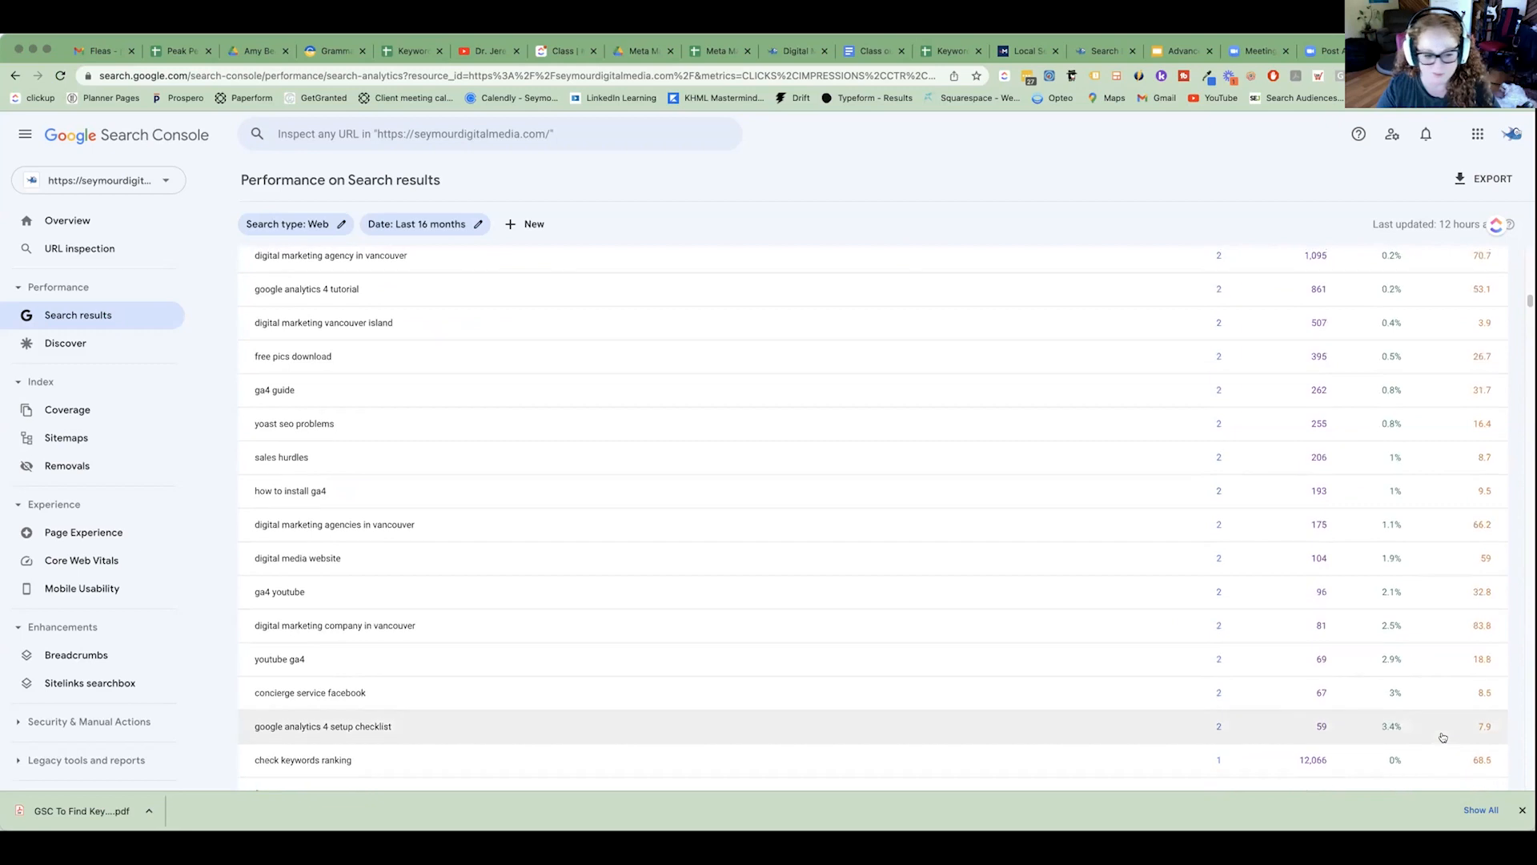
{"action": "scroll", "coordinate": [1443, 737], "scroll_direction": "up", "scroll_amount": 8}
{"action": "scroll", "coordinate": [1443, 737], "scroll_direction": "up", "scroll_amount": 10}
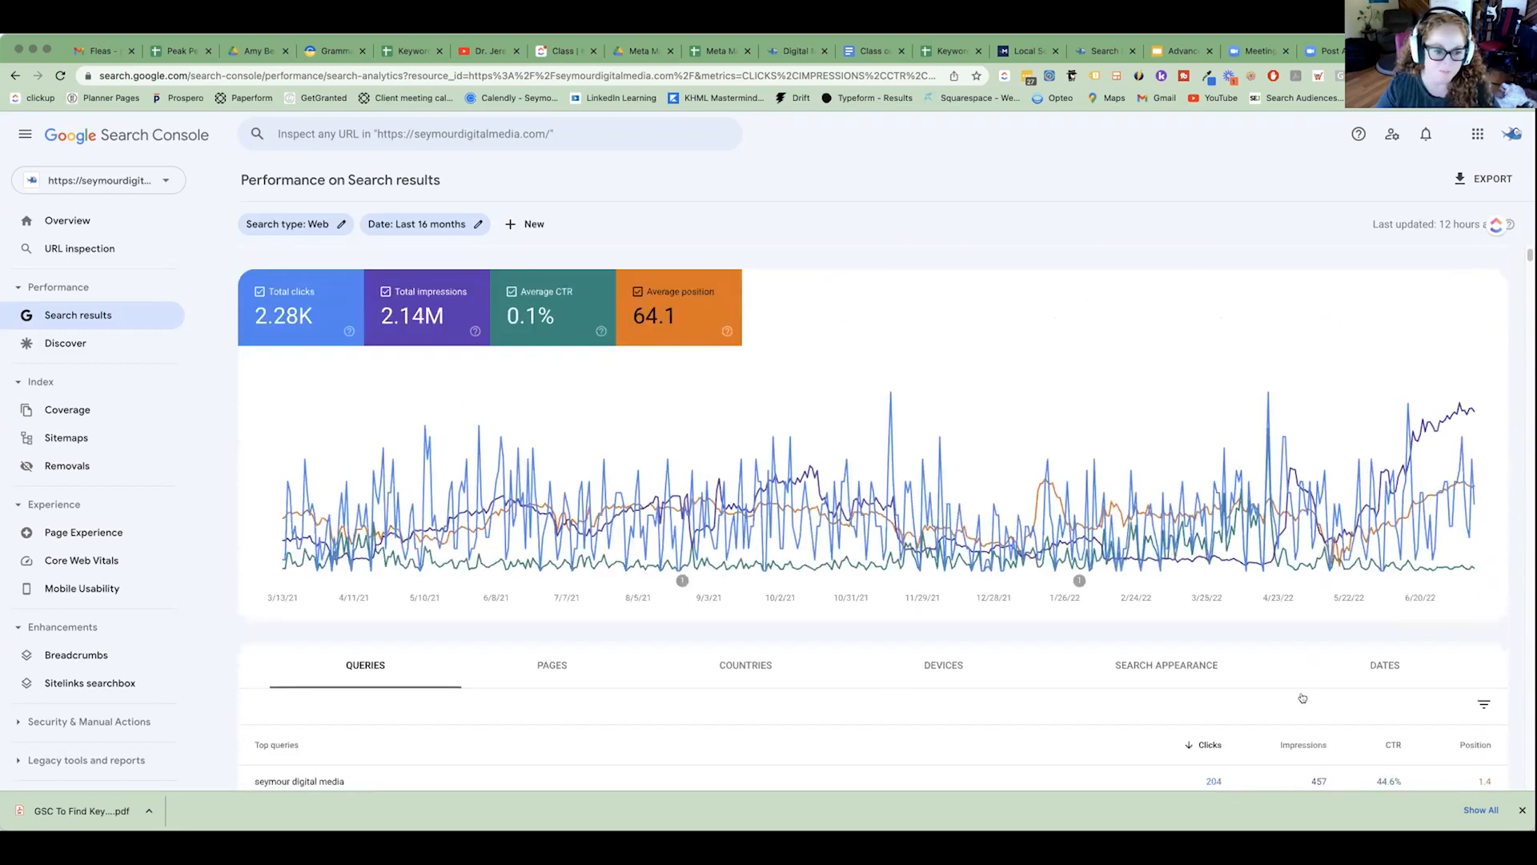
Display the performance report by pages with 500 rows per page and look over the top pages.
{"action": "left_click", "coordinate": [553, 669]}
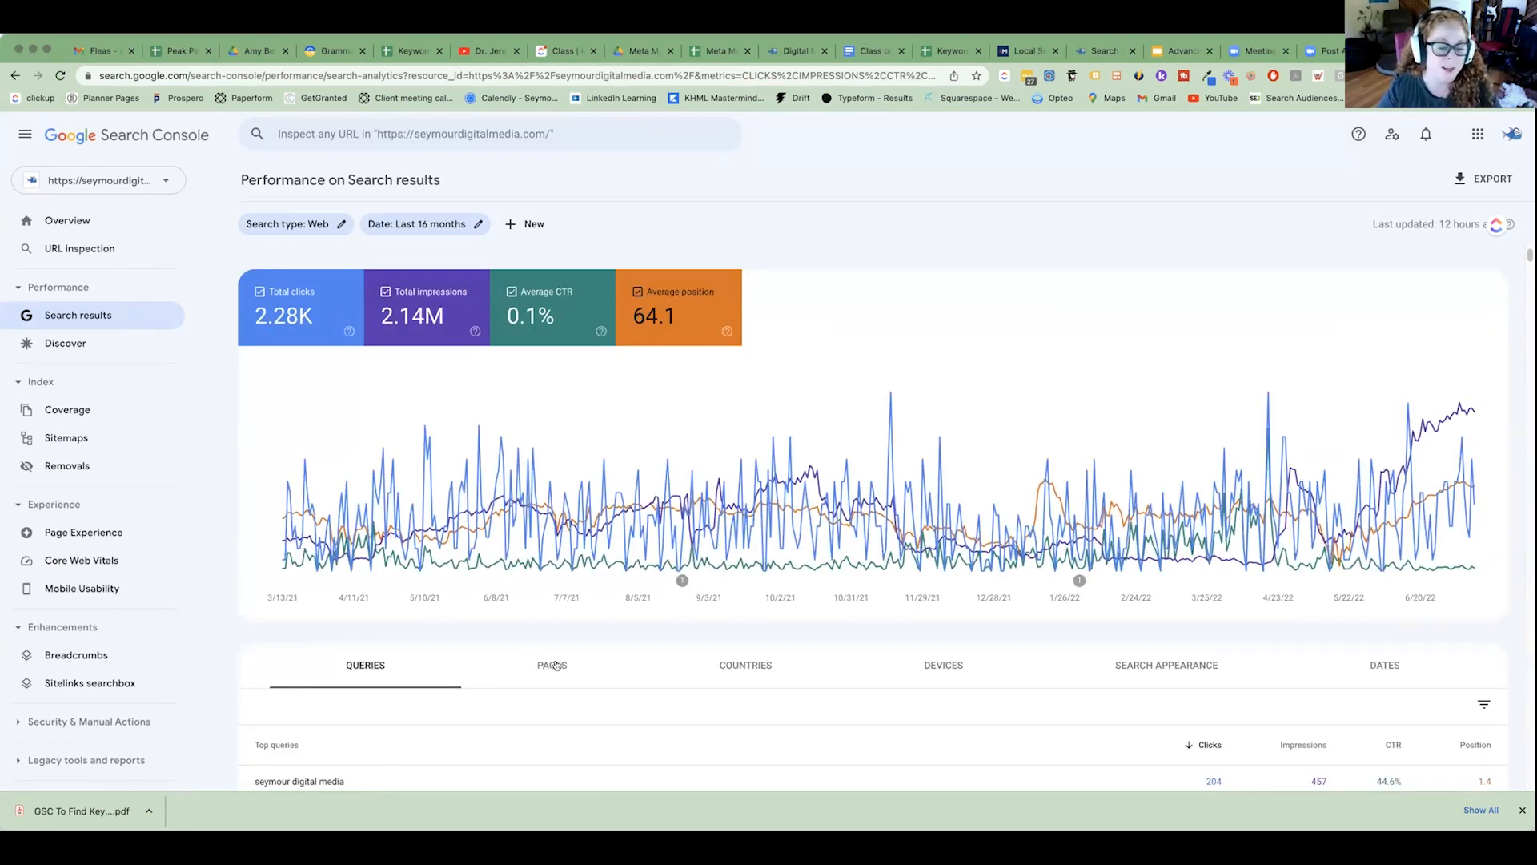
{"action": "scroll", "coordinate": [766, 619], "scroll_direction": "down", "scroll_amount": 4}
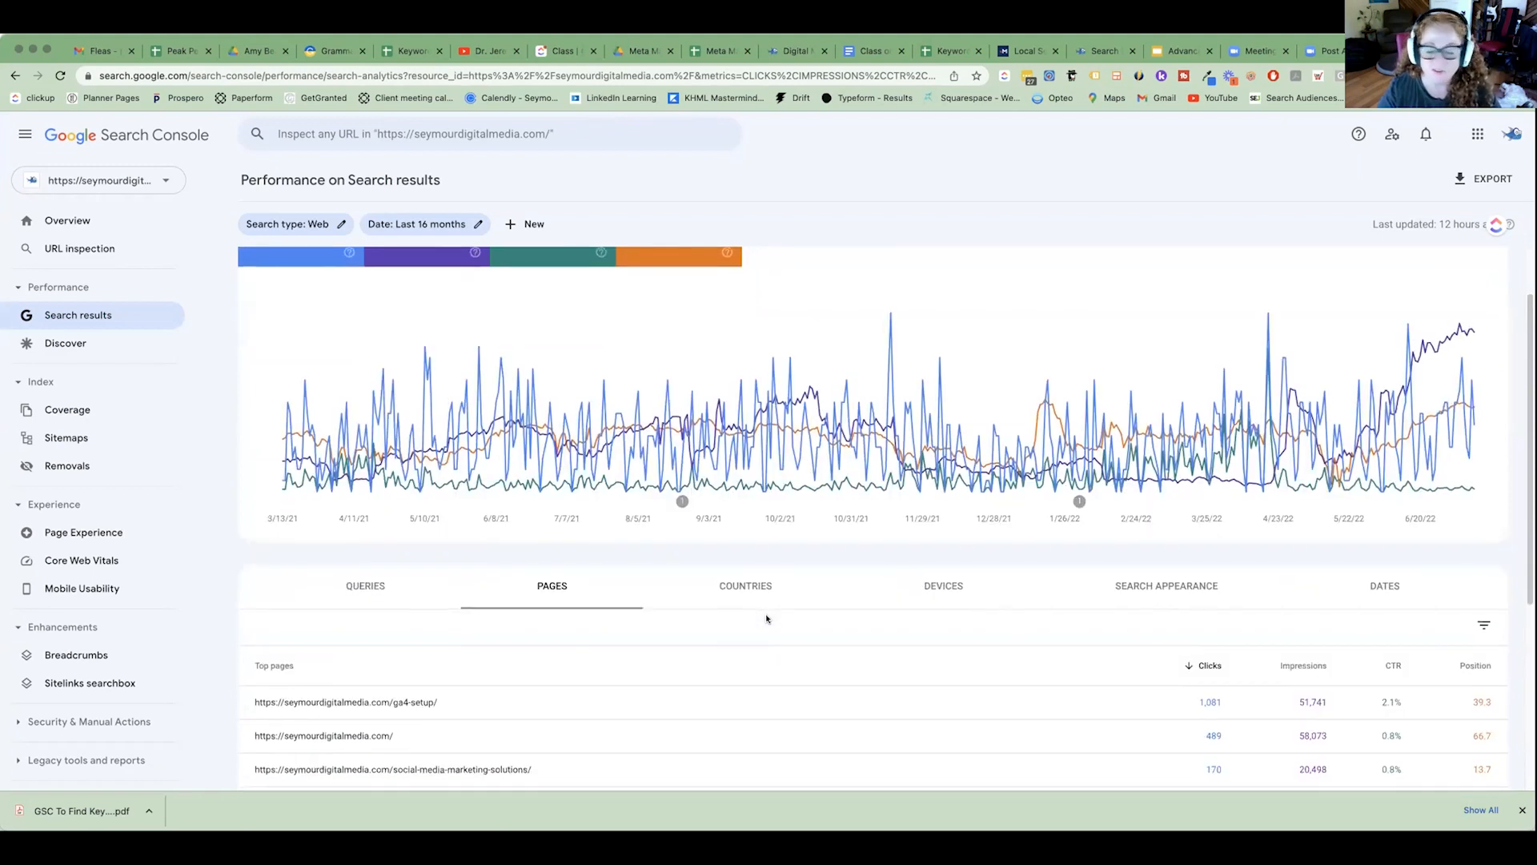
{"action": "scroll", "coordinate": [766, 619], "scroll_direction": "down", "scroll_amount": 2}
{"action": "left_click", "coordinate": [1333, 724]}
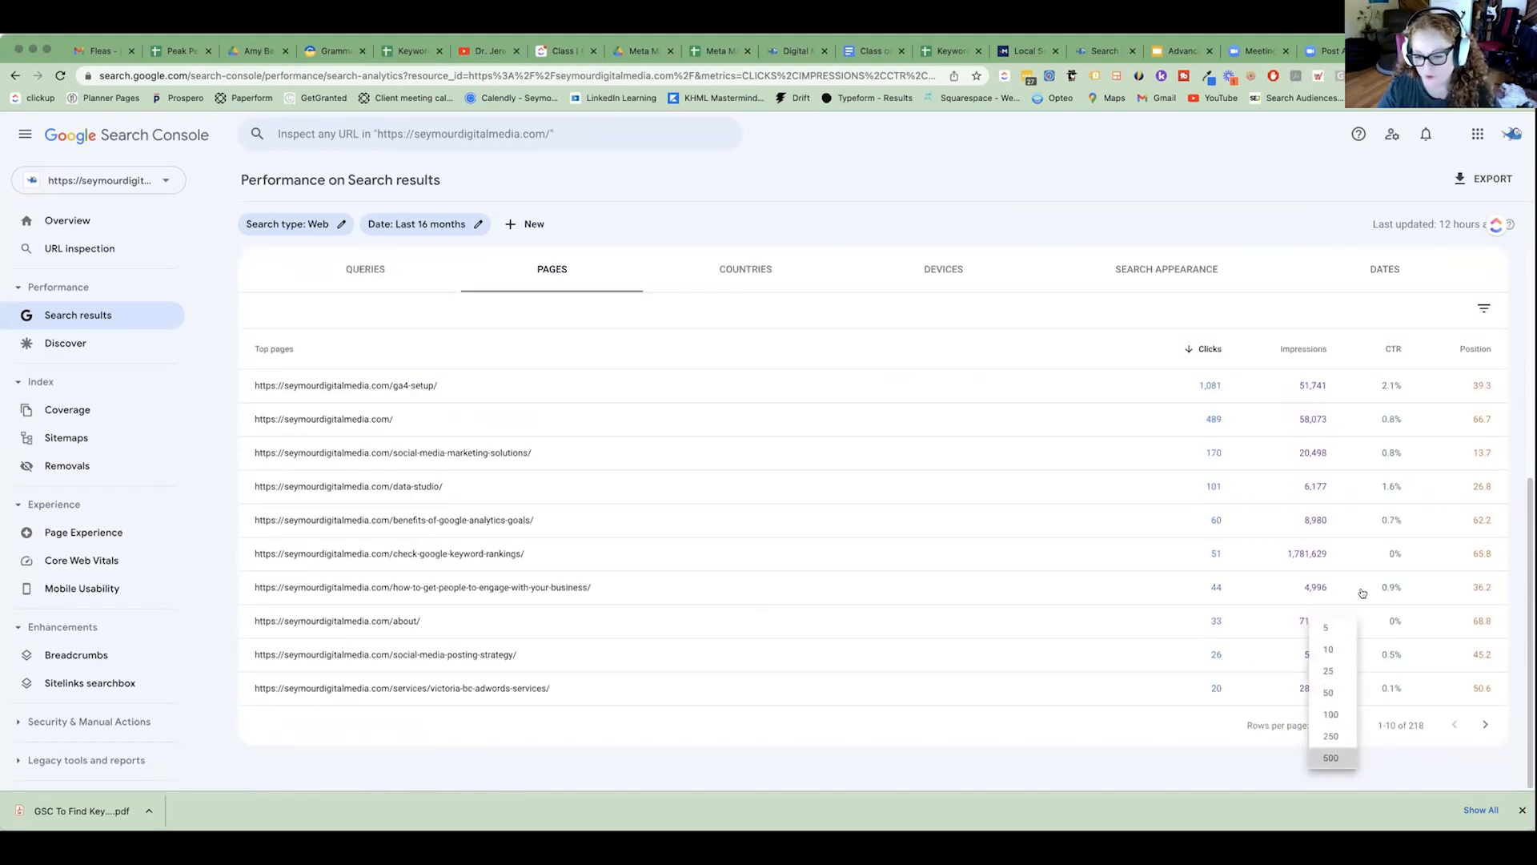
{"action": "left_click", "coordinate": [1333, 757]}
{"action": "scroll", "coordinate": [1298, 387], "scroll_direction": "up", "scroll_amount": 5}
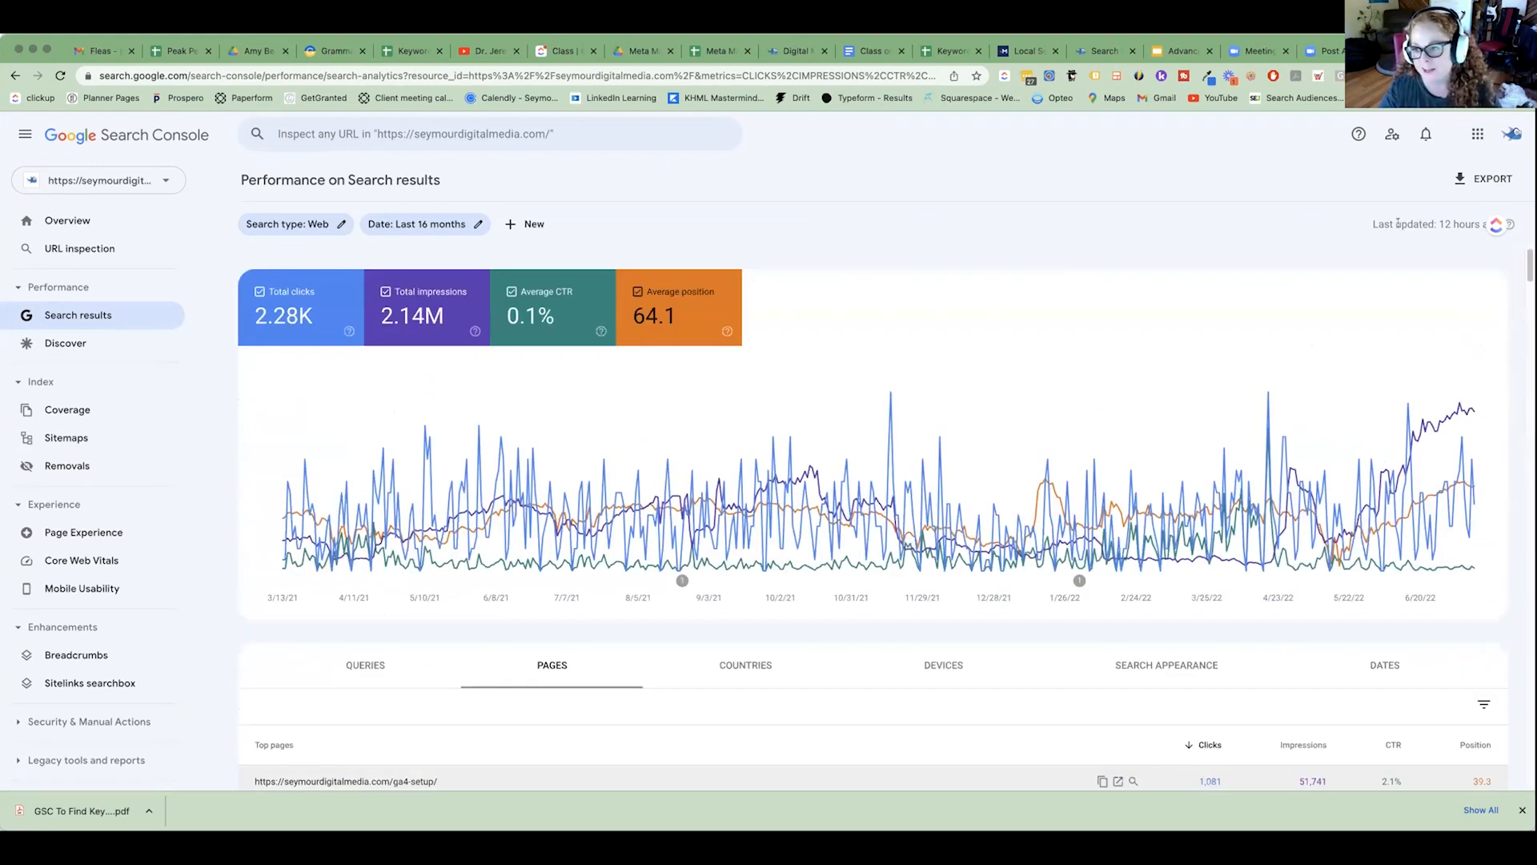
{"action": "scroll", "coordinate": [1135, 335], "scroll_direction": "down", "scroll_amount": 4}
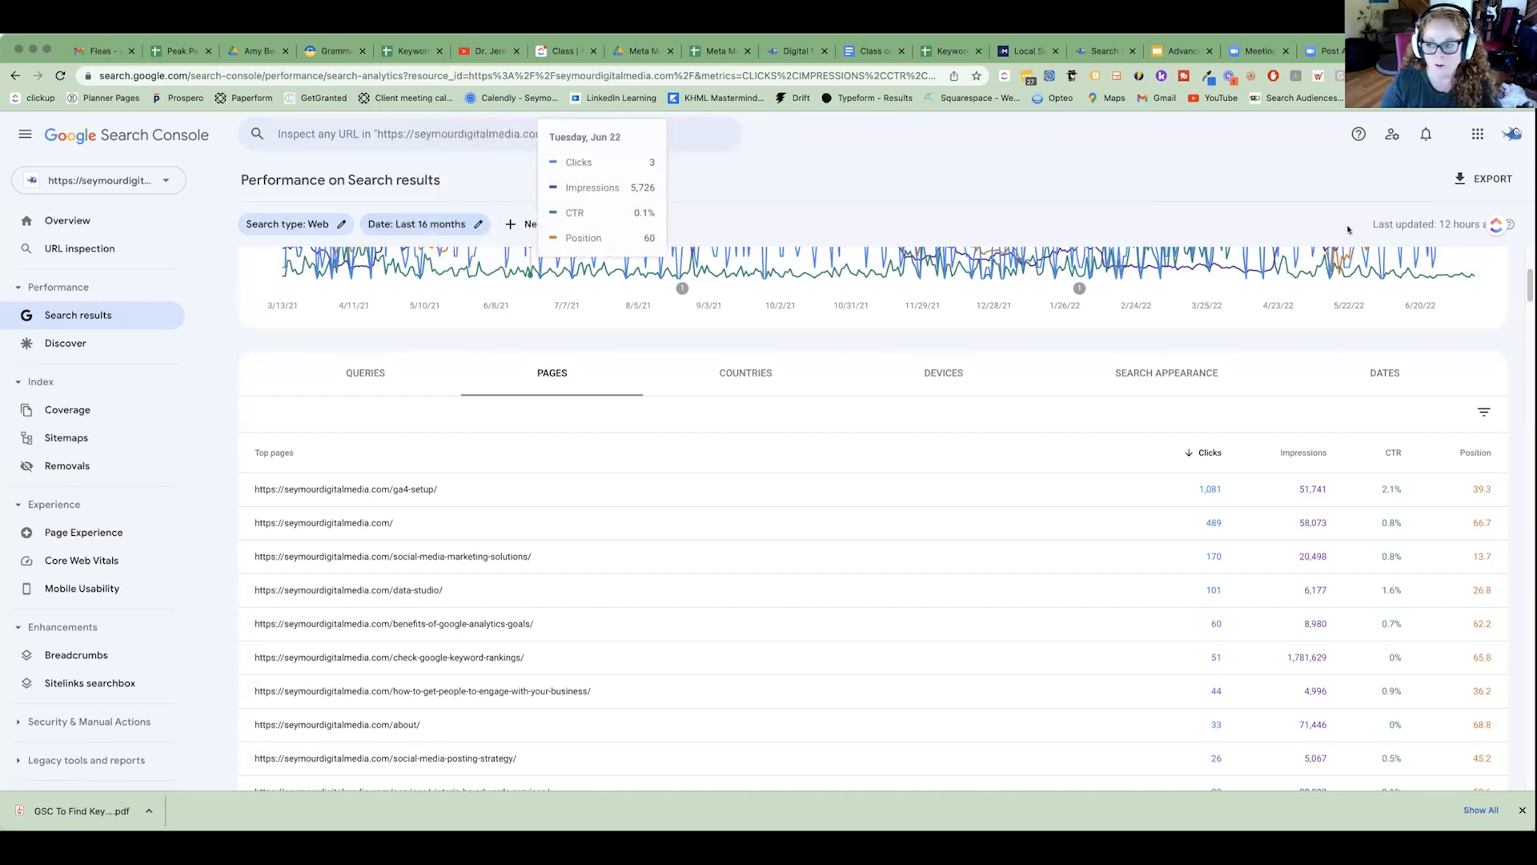
Export the performance report to Google Sheets and fit the Pages sheet's Top pages column to its URLs.
{"action": "left_click", "coordinate": [1468, 177]}
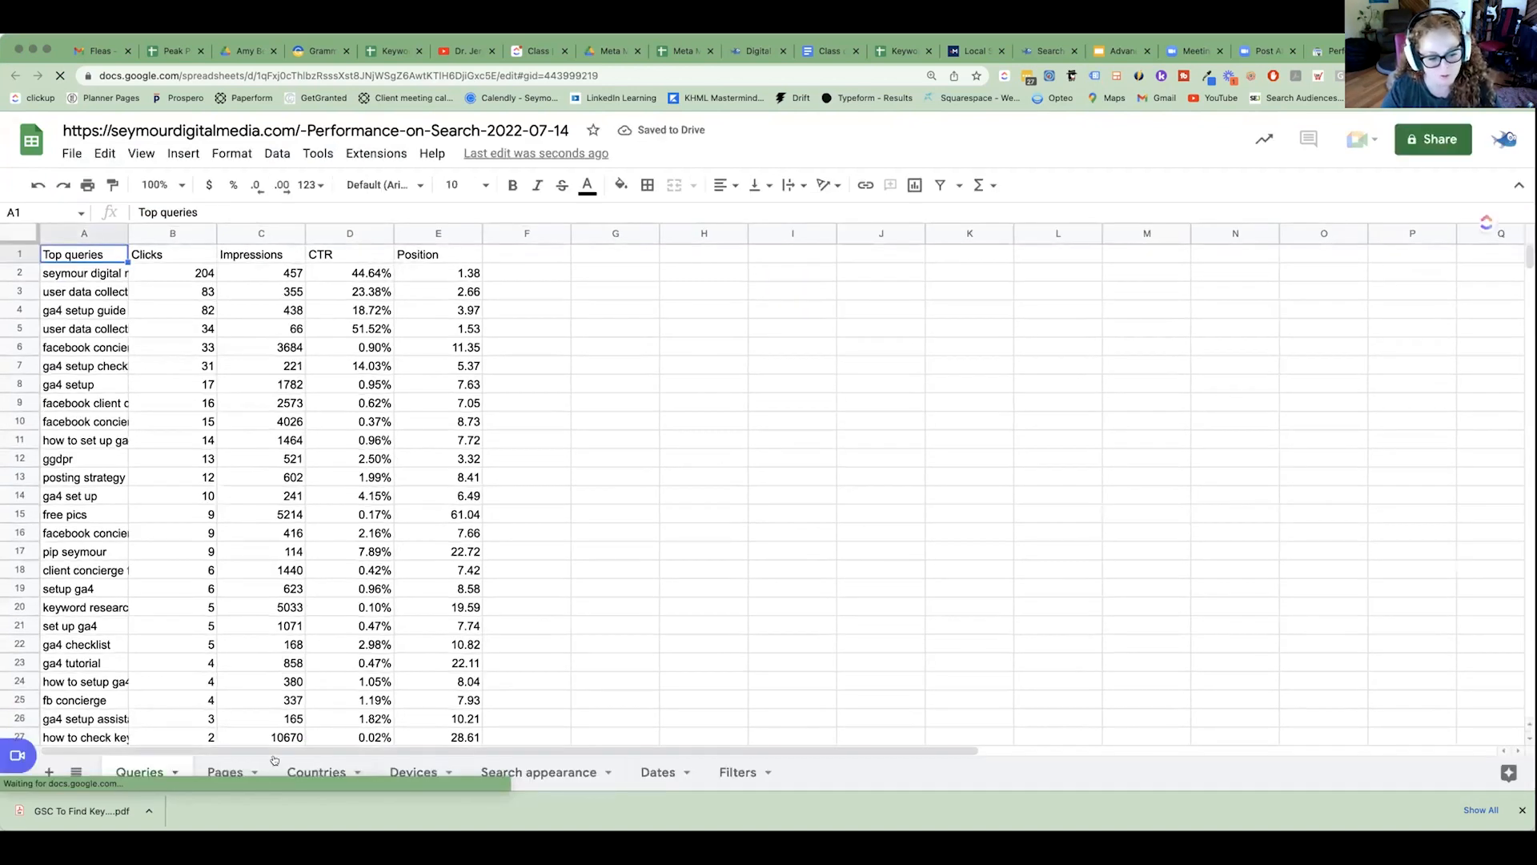
{"action": "left_click", "coordinate": [227, 773]}
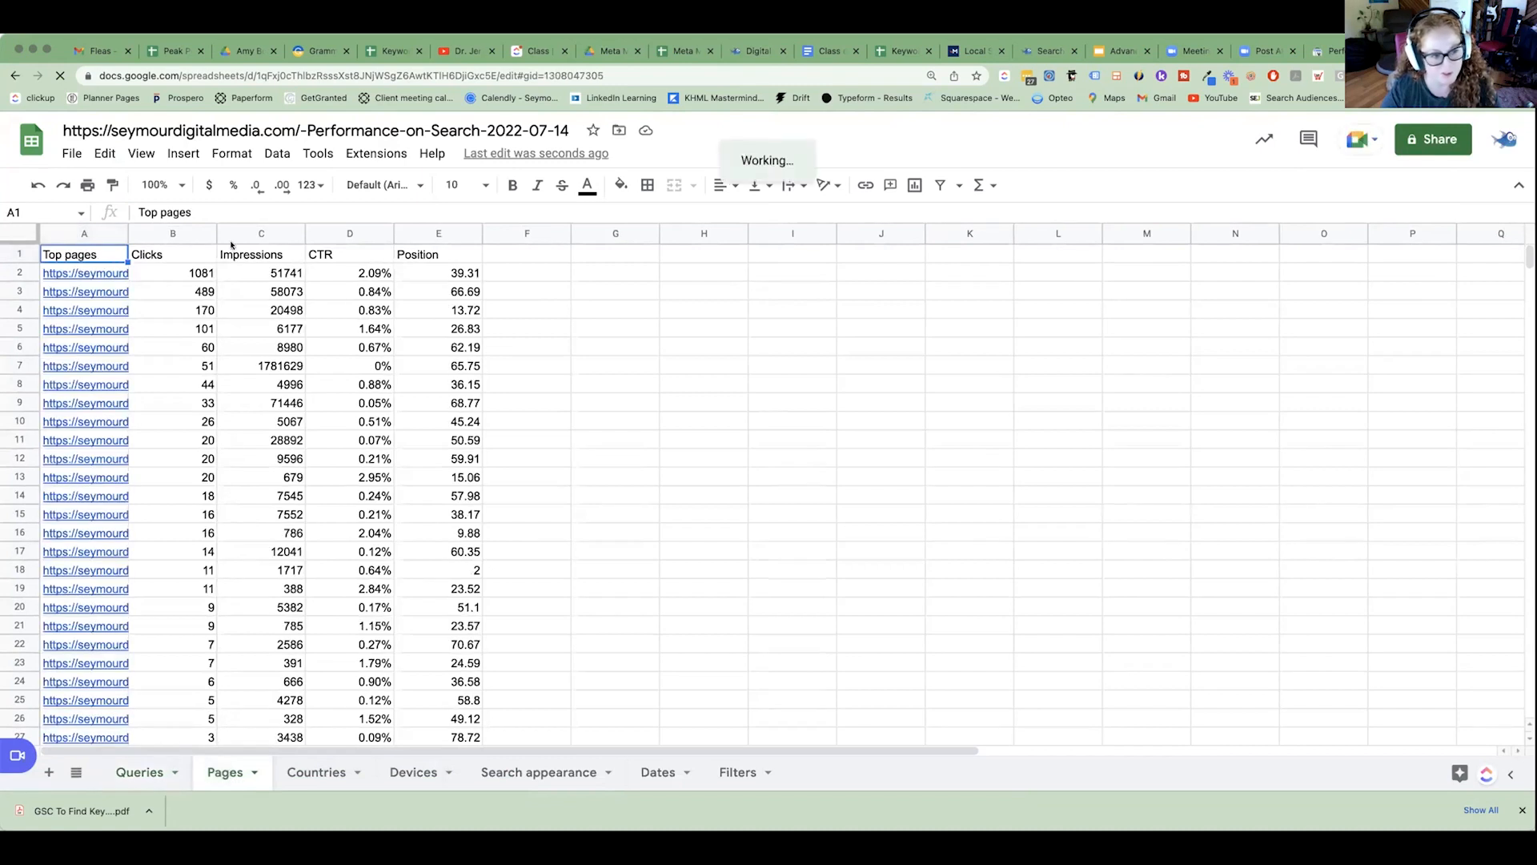
{"action": "double_click", "coordinate": [126, 233]}
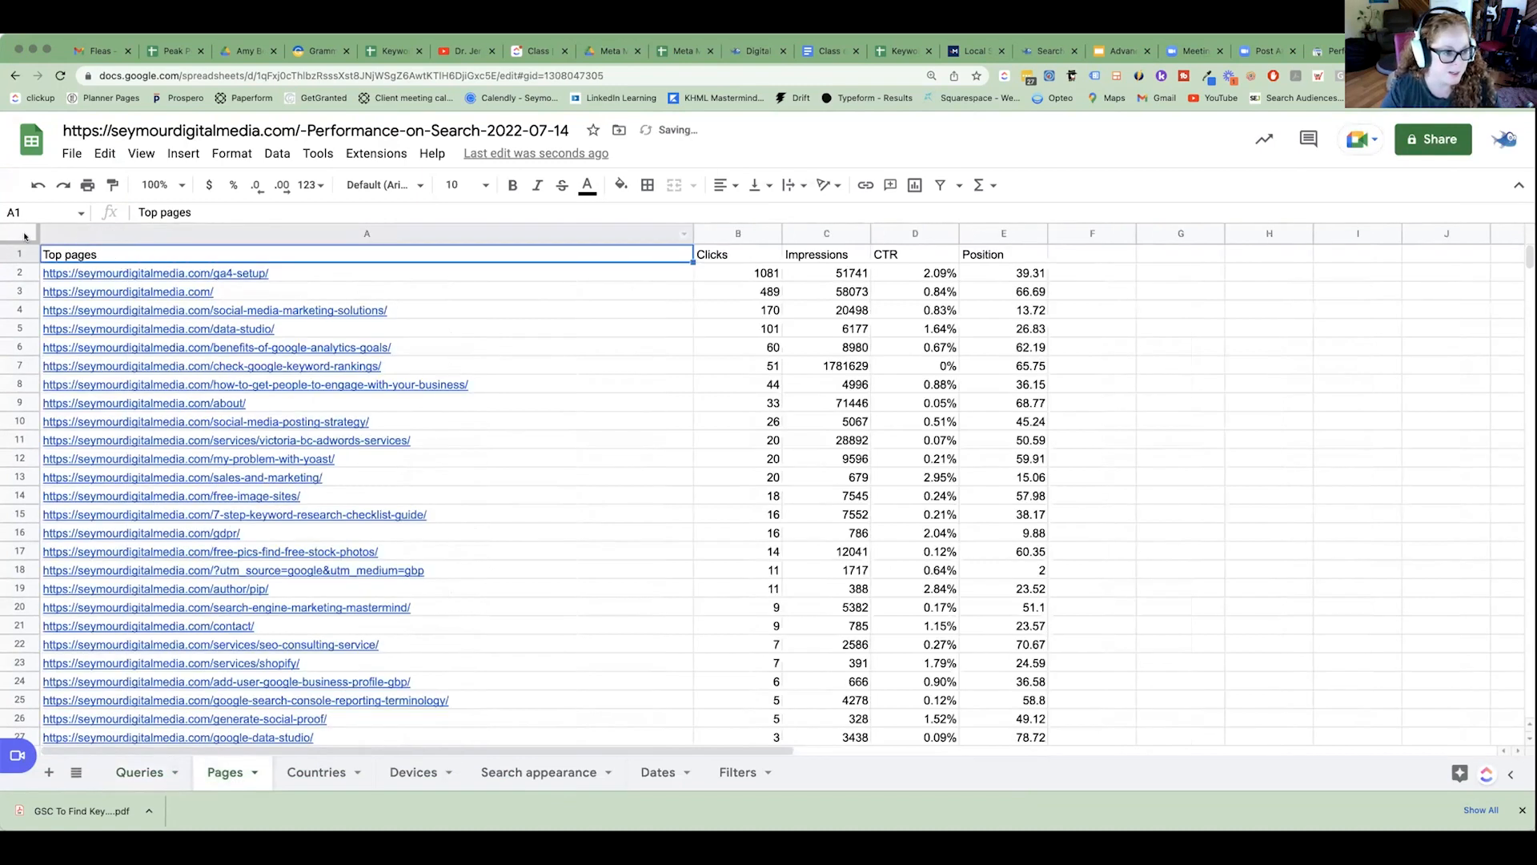
{"action": "left_click", "coordinate": [20, 233]}
{"action": "right_click", "coordinate": [531, 336]}
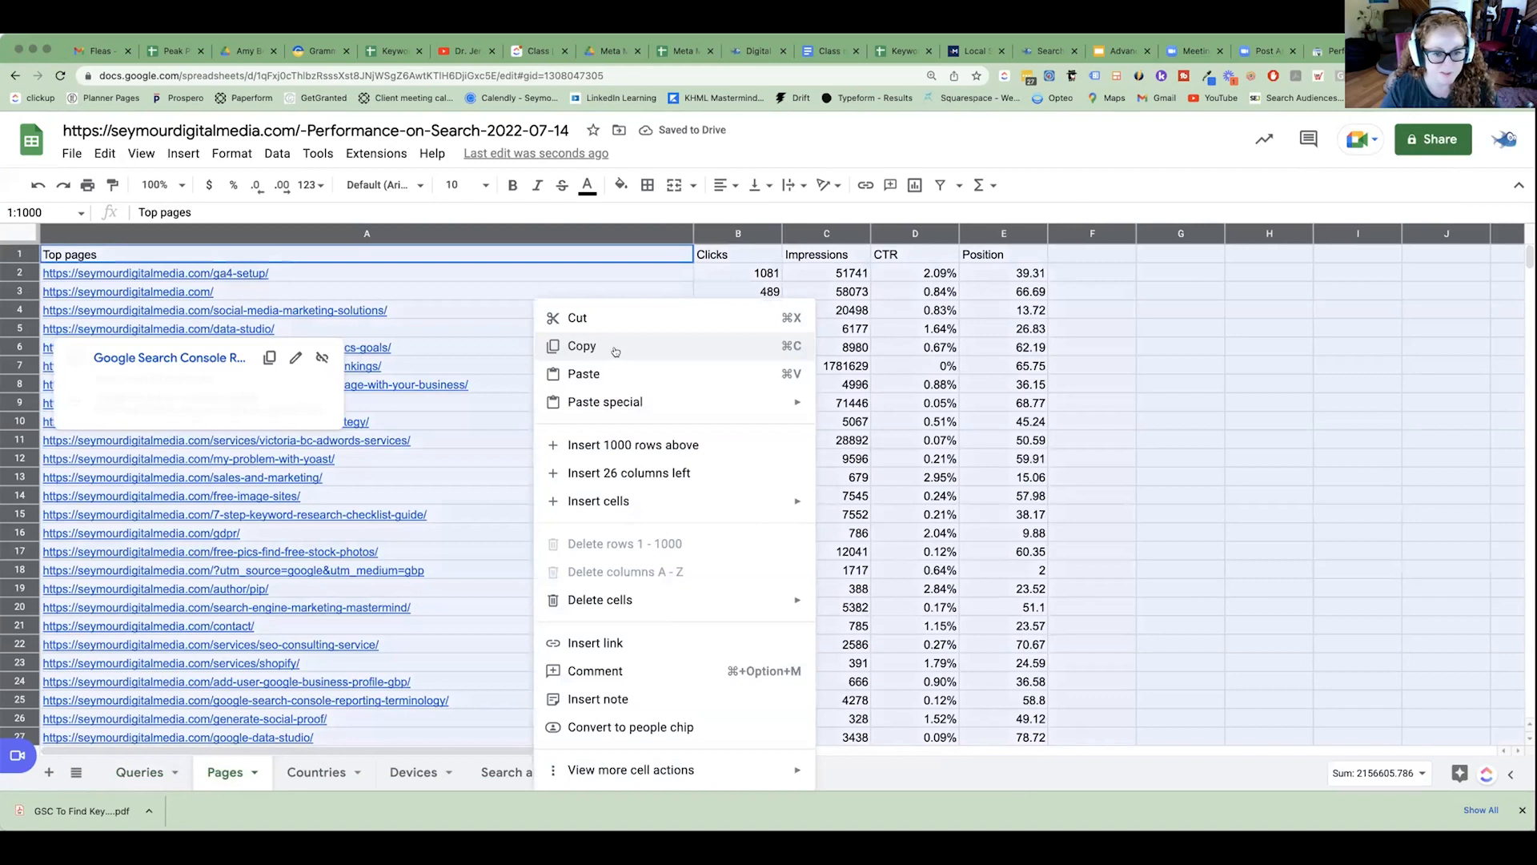
{"action": "left_click", "coordinate": [577, 347]}
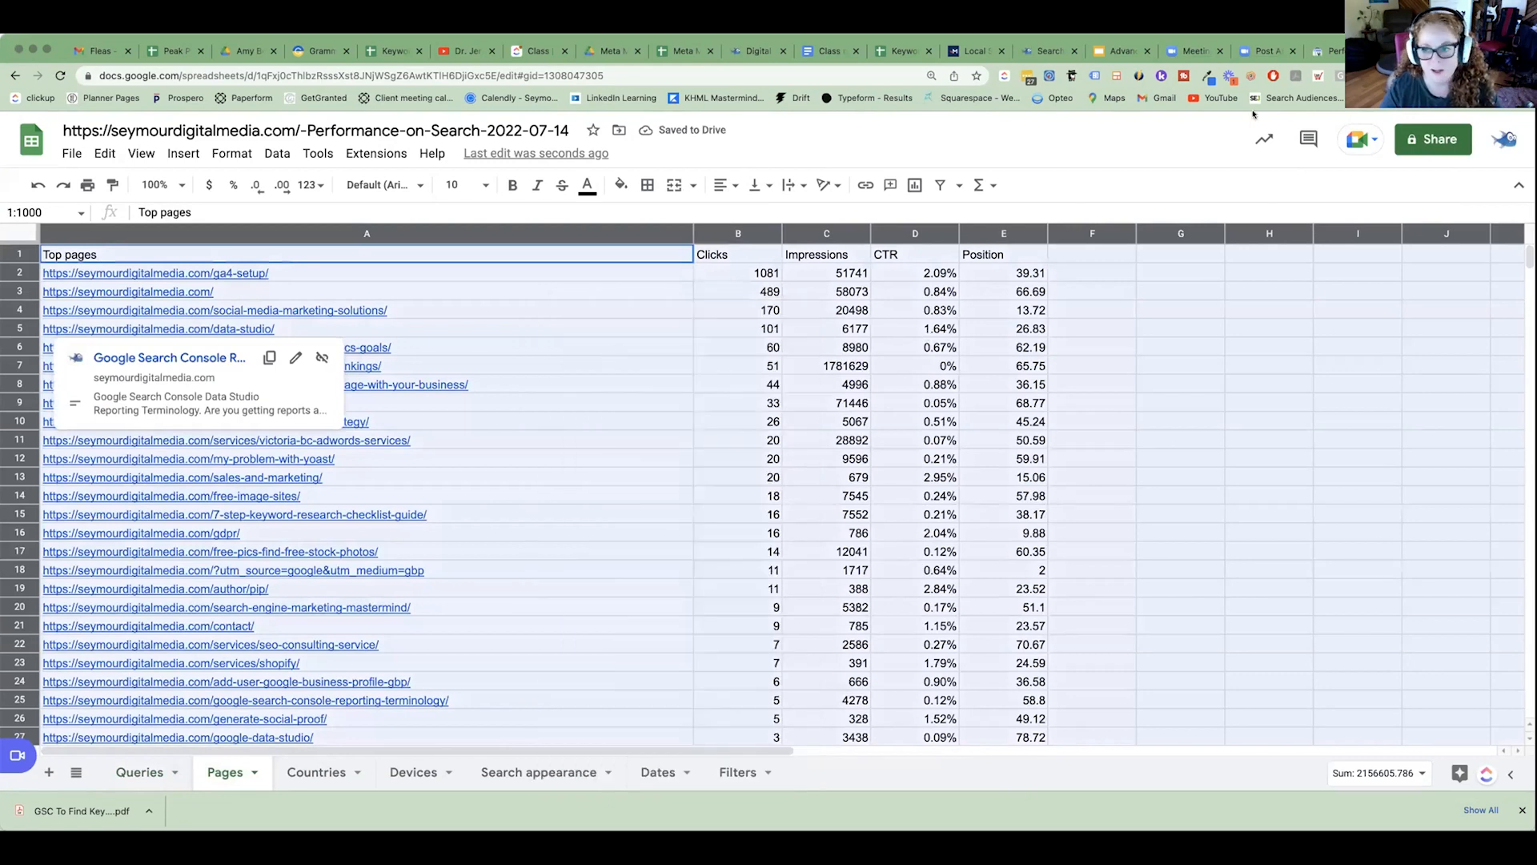
{"action": "left_click", "coordinate": [749, 439]}
Copy the filled range A1:E219 of the Pages sheet, from the header row down to the last listed page.
{"action": "left_click", "coordinate": [490, 234]}
{"action": "left_click_drag", "start_coordinate": [490, 258], "coordinate": [1023, 276]}
{"action": "scroll", "coordinate": [1033, 385], "scroll_direction": "down", "scroll_amount": 20}
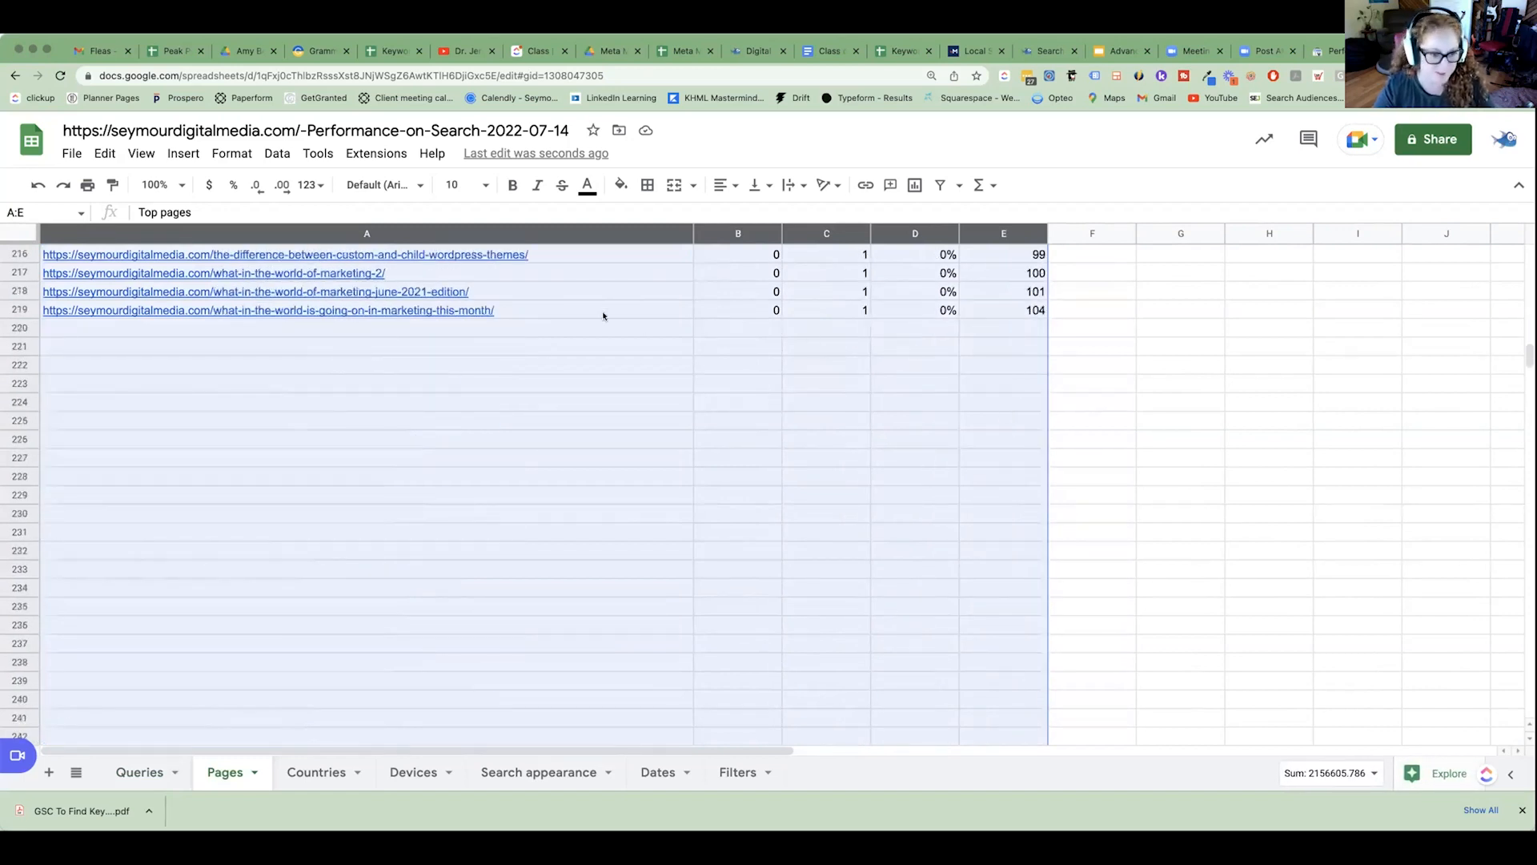
{"action": "left_click", "coordinate": [900, 309], "text": "shift"}
{"action": "left_click", "coordinate": [1005, 311], "text": "shift"}
{"action": "right_click", "coordinate": [1005, 311]}
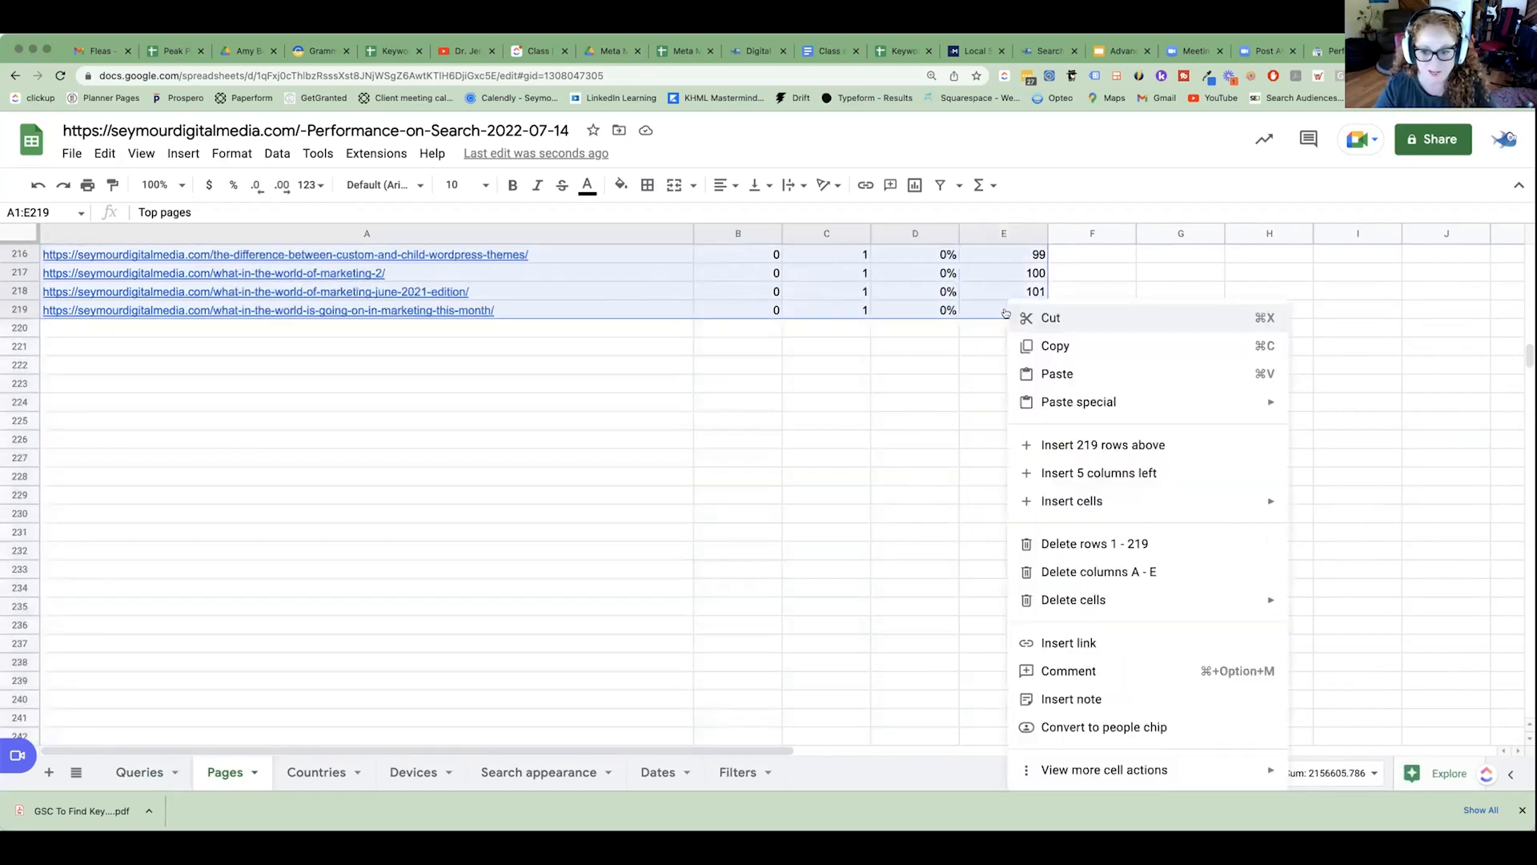
{"action": "left_click", "coordinate": [1112, 346]}
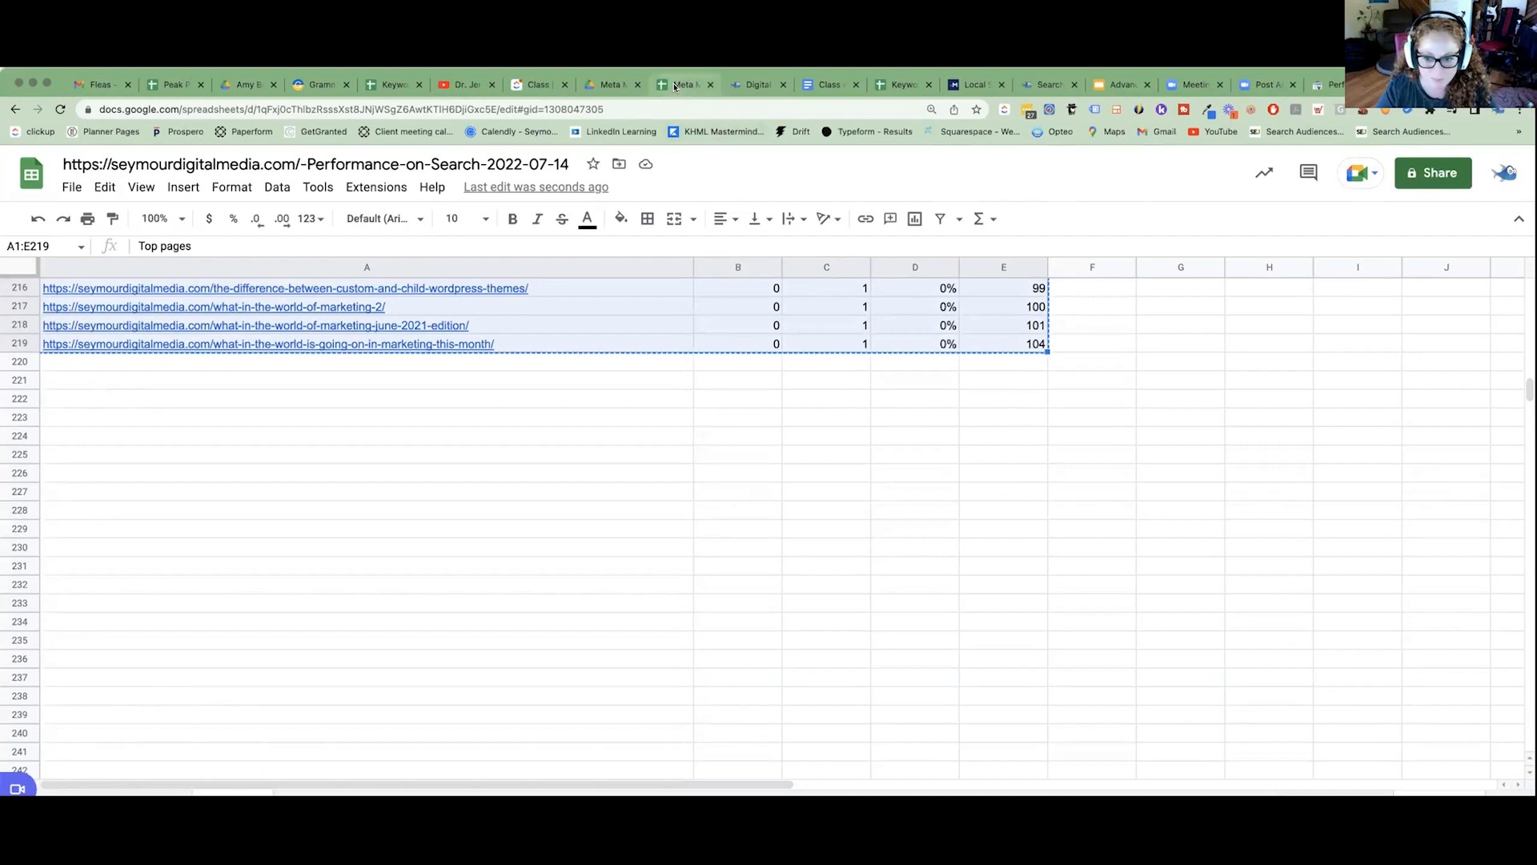
Switch to the Keyword Research & Meta Mapping spreadsheet and paste the copied page data at A2 of the GSC page import sheet.
{"action": "left_click", "coordinate": [675, 85]}
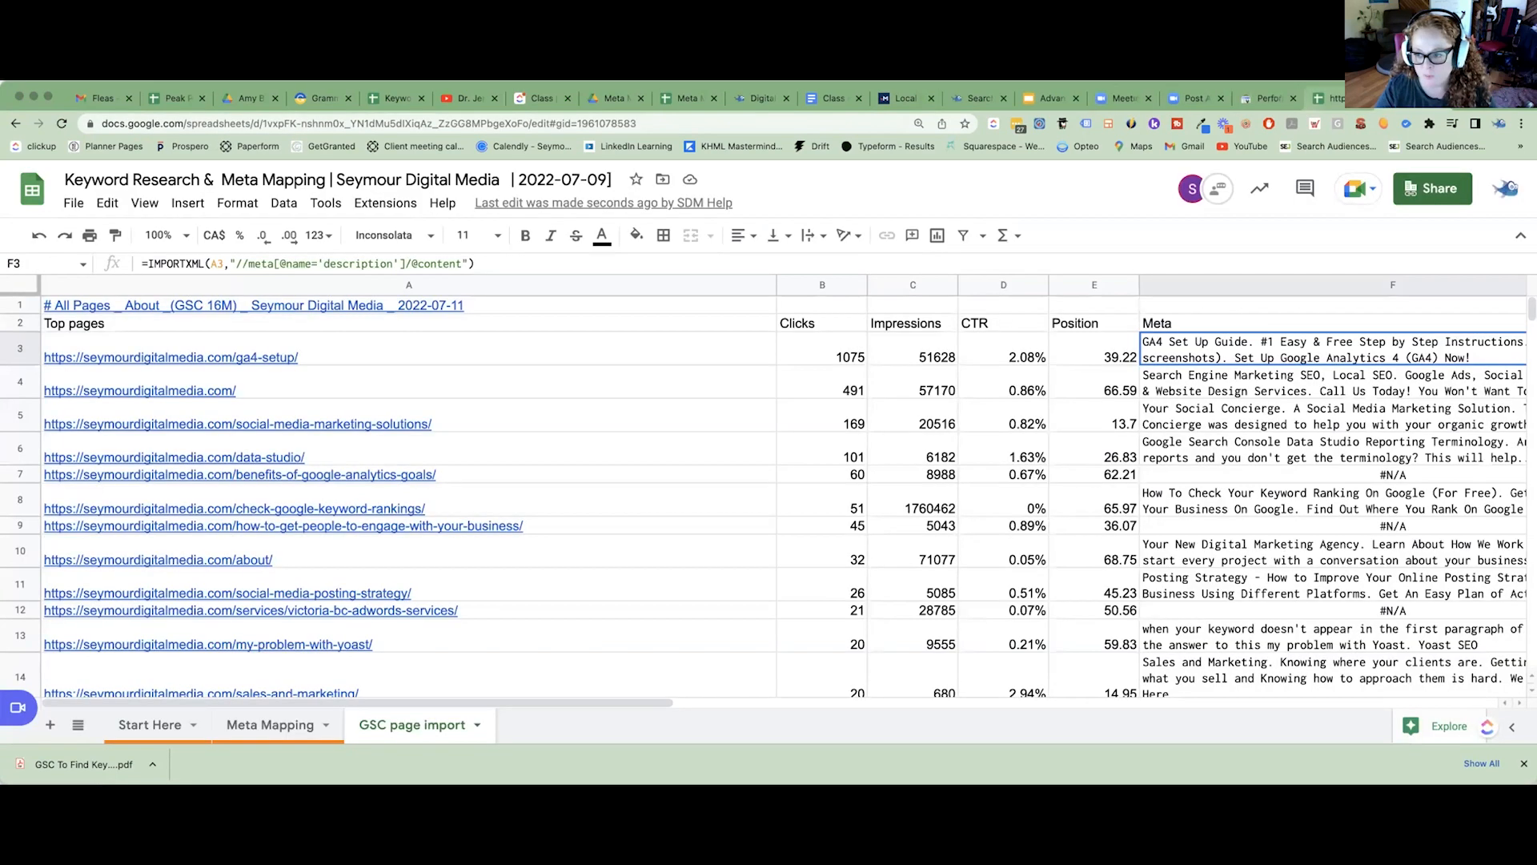
{"action": "left_click", "coordinate": [391, 330]}
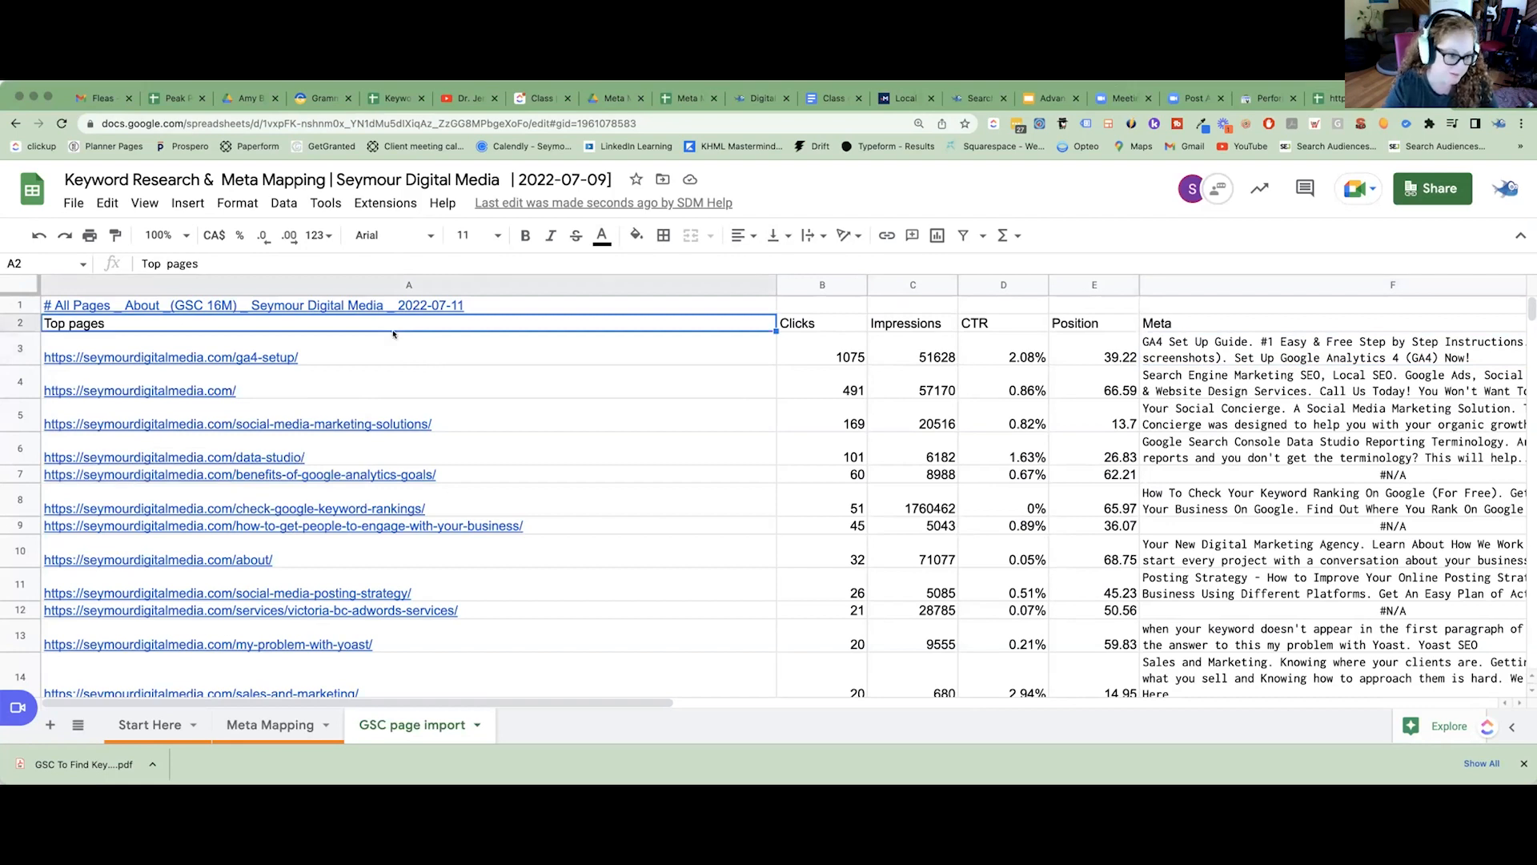
{"action": "key", "text": "ctrl+v"}
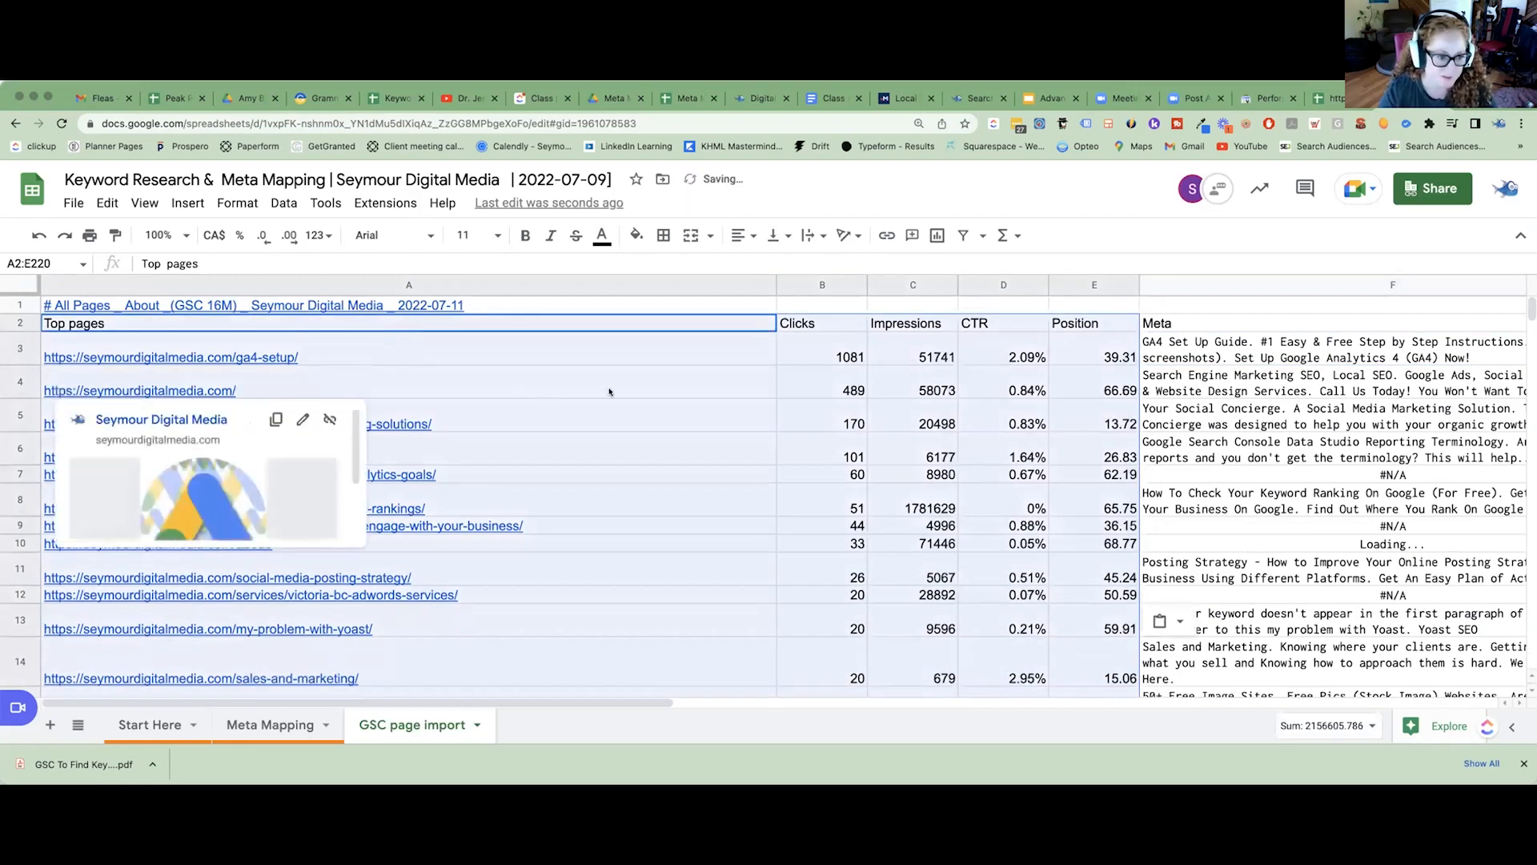
{"action": "left_click", "coordinate": [144, 391]}
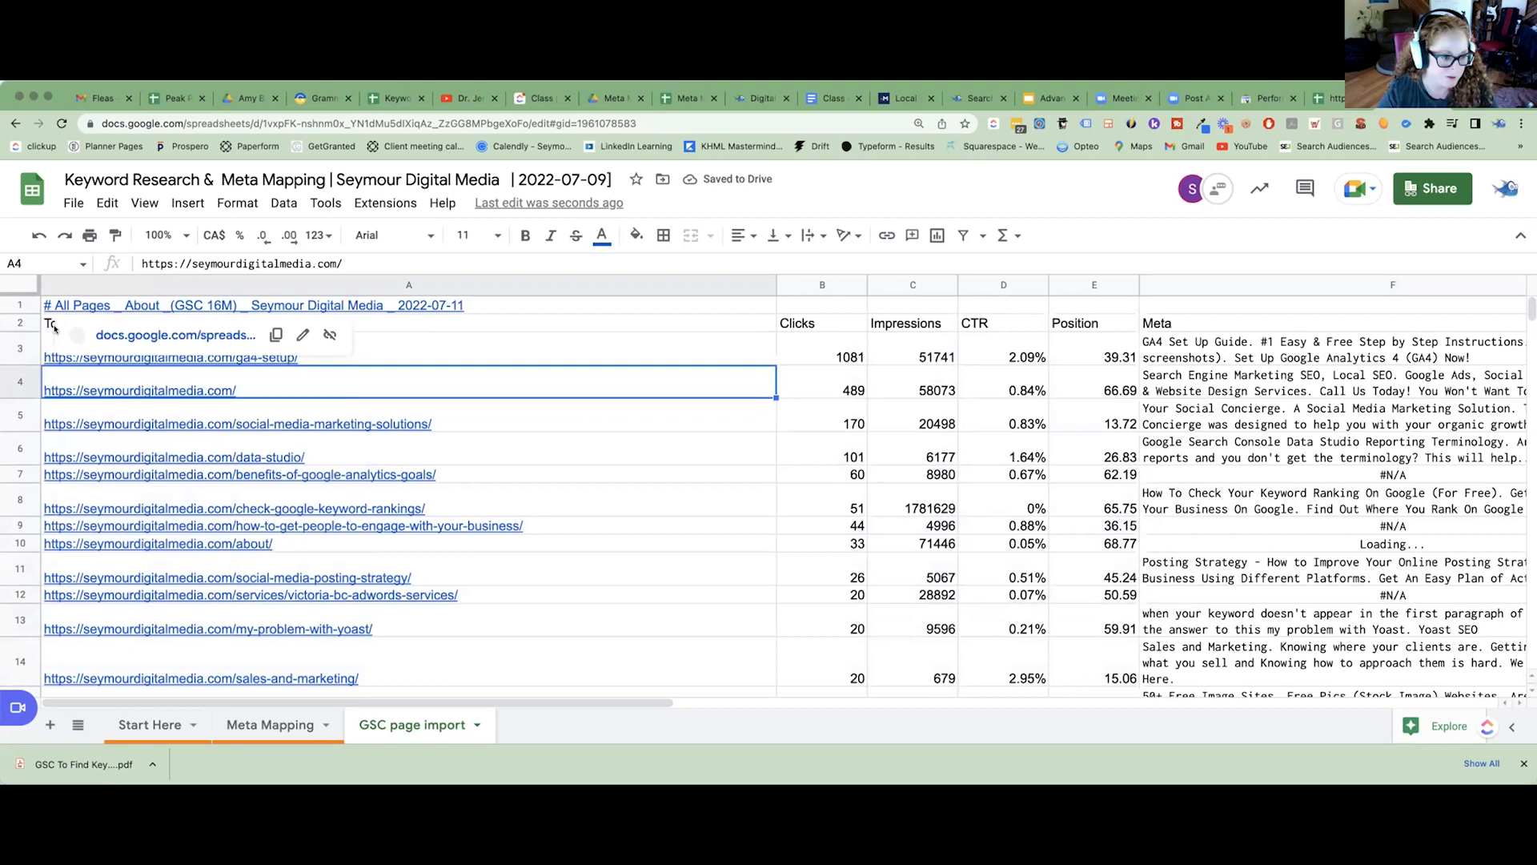
{"action": "scroll", "coordinate": [302, 345], "scroll_direction": "down", "scroll_amount": 1}
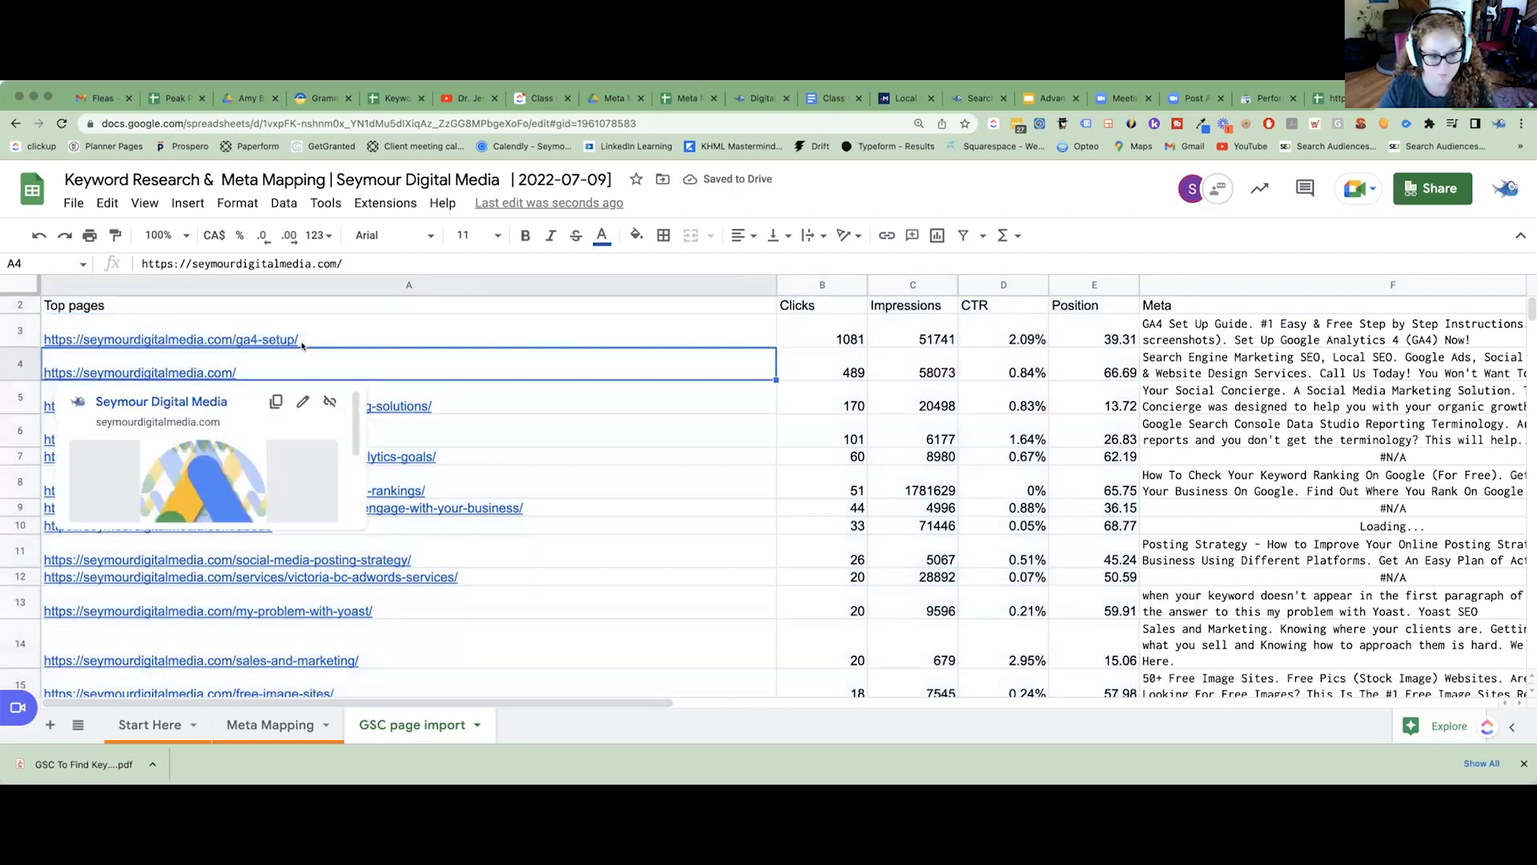
{"action": "scroll", "coordinate": [313, 342], "scroll_direction": "up", "scroll_amount": 1}
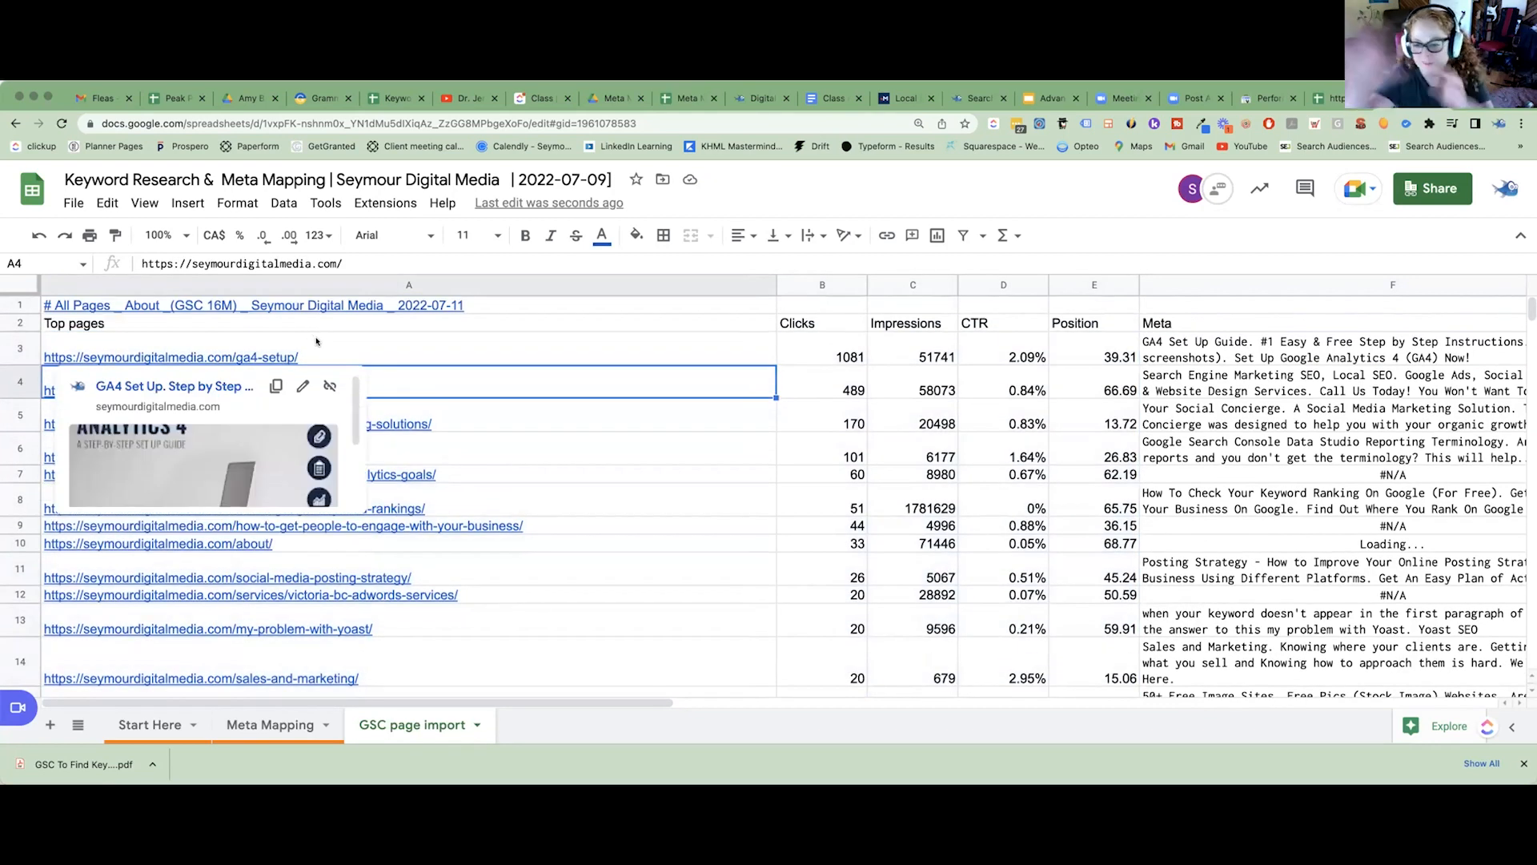
Examine the Clicks to Position columns and the IMPORTXML meta description formula in cell F3 of the GSC page import sheet.
{"action": "left_click_drag", "start_coordinate": [809, 285], "coordinate": [1082, 287]}
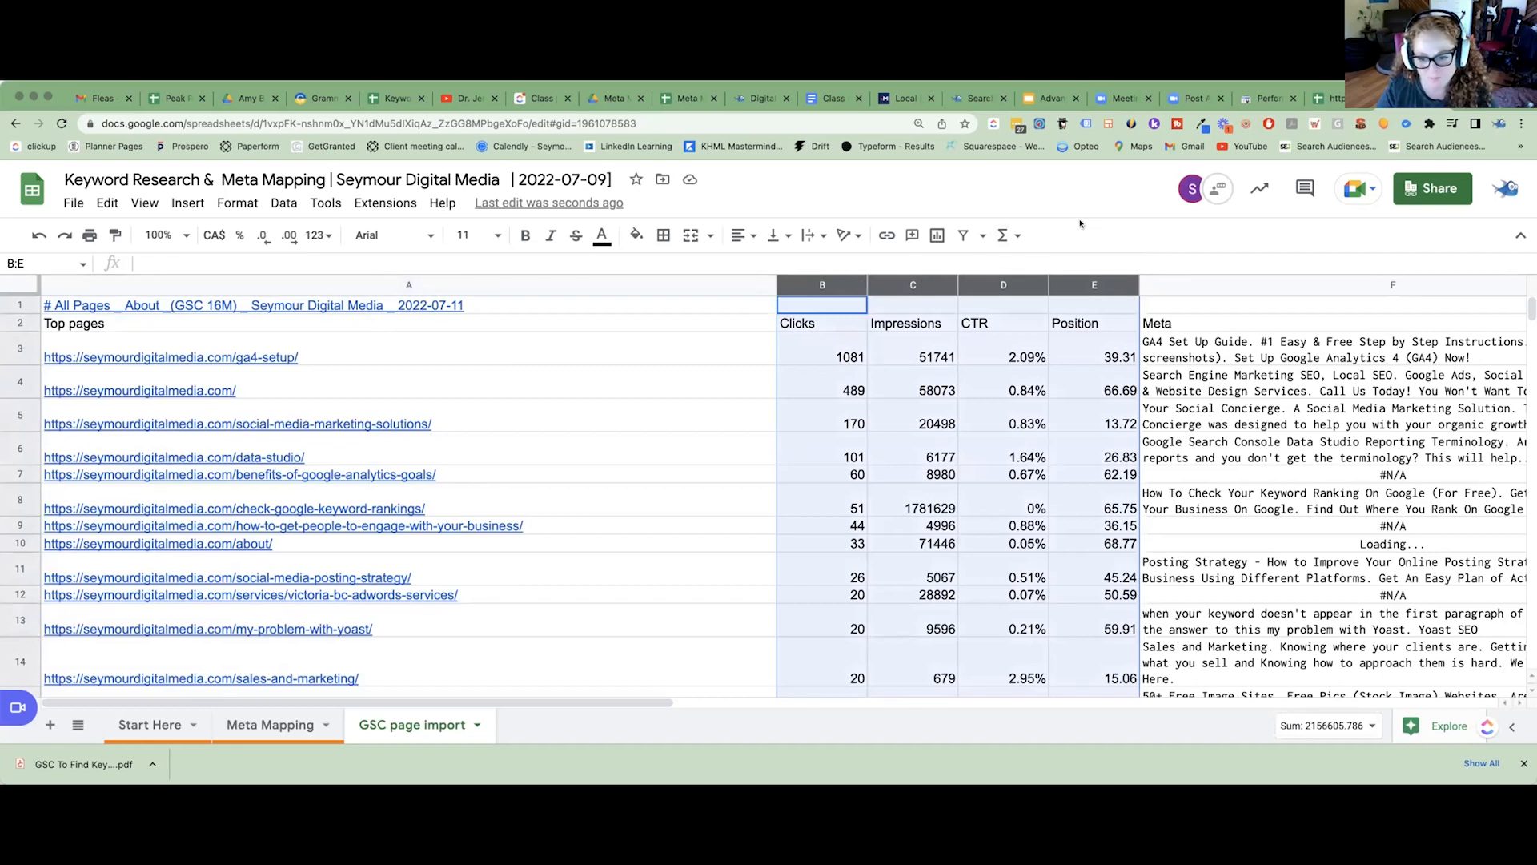
{"action": "left_click", "coordinate": [1237, 410]}
{"action": "left_click", "coordinate": [1232, 345]}
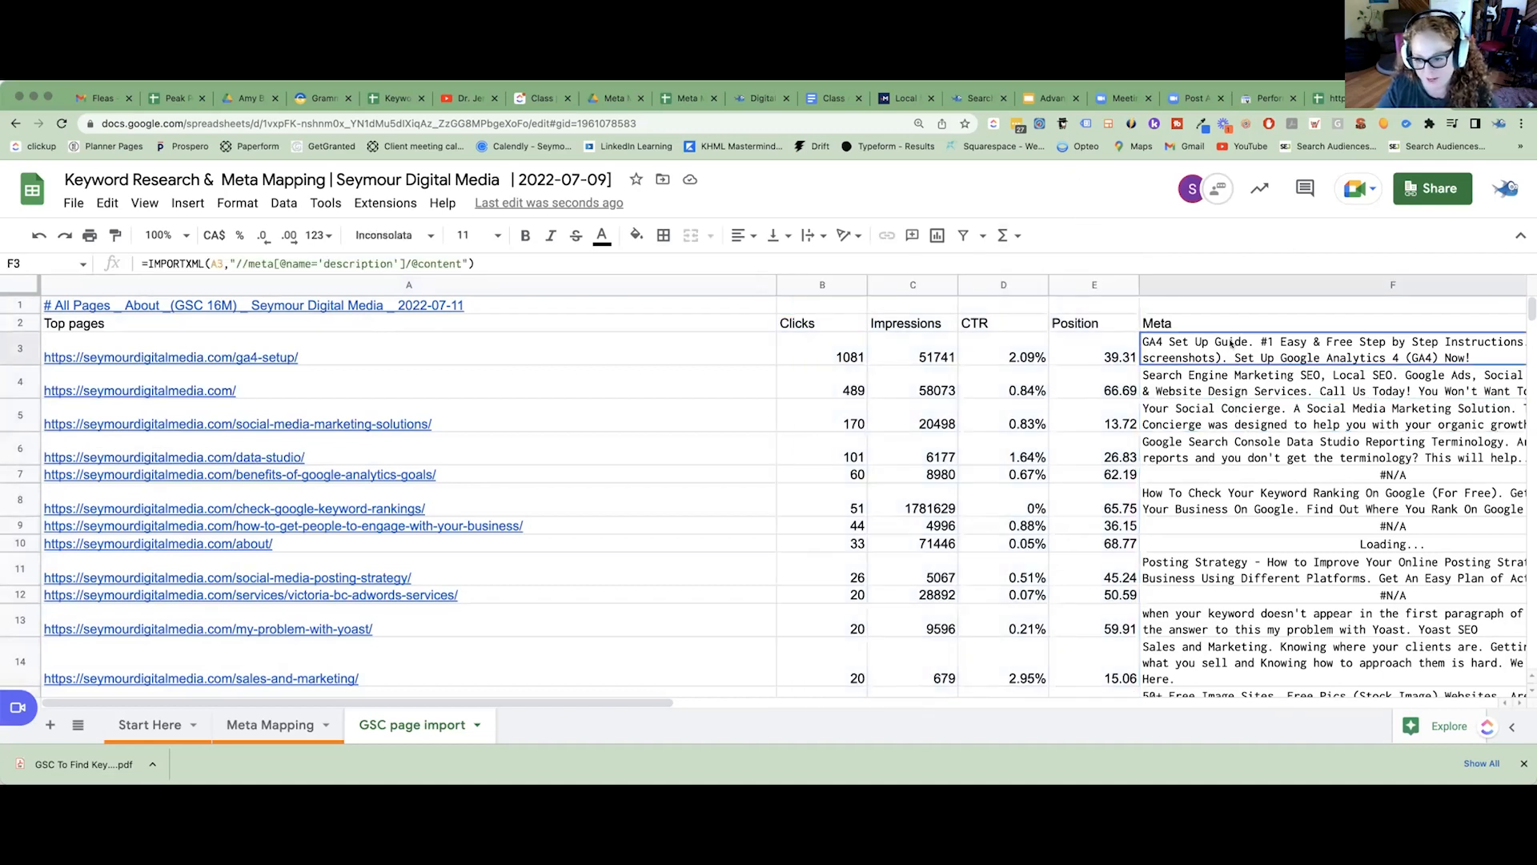
{"action": "double_click", "coordinate": [1227, 344]}
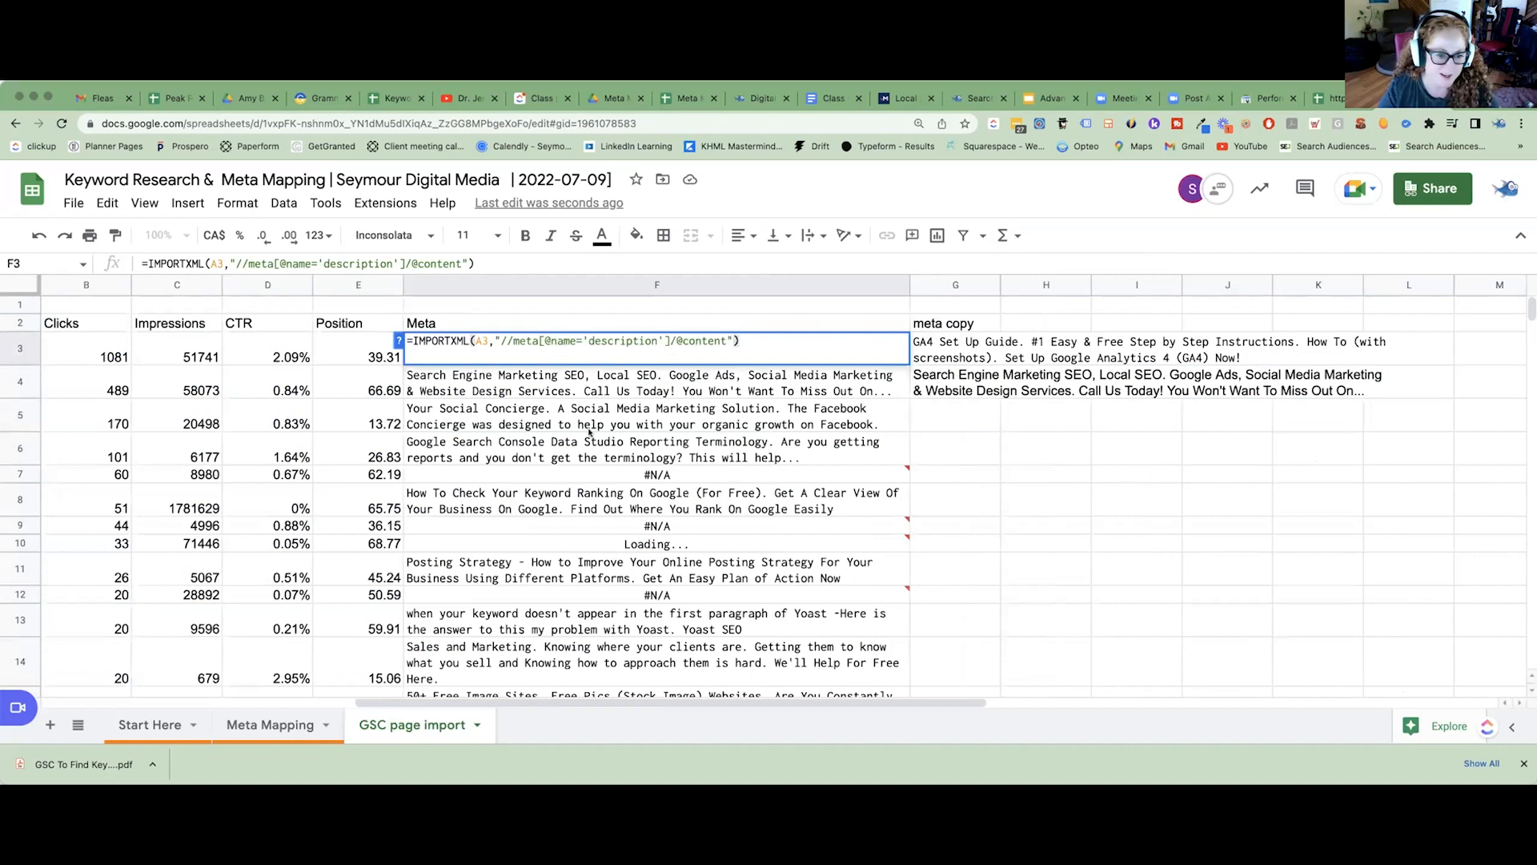
{"action": "left_click", "coordinate": [589, 433]}
{"action": "left_click", "coordinate": [530, 356]}
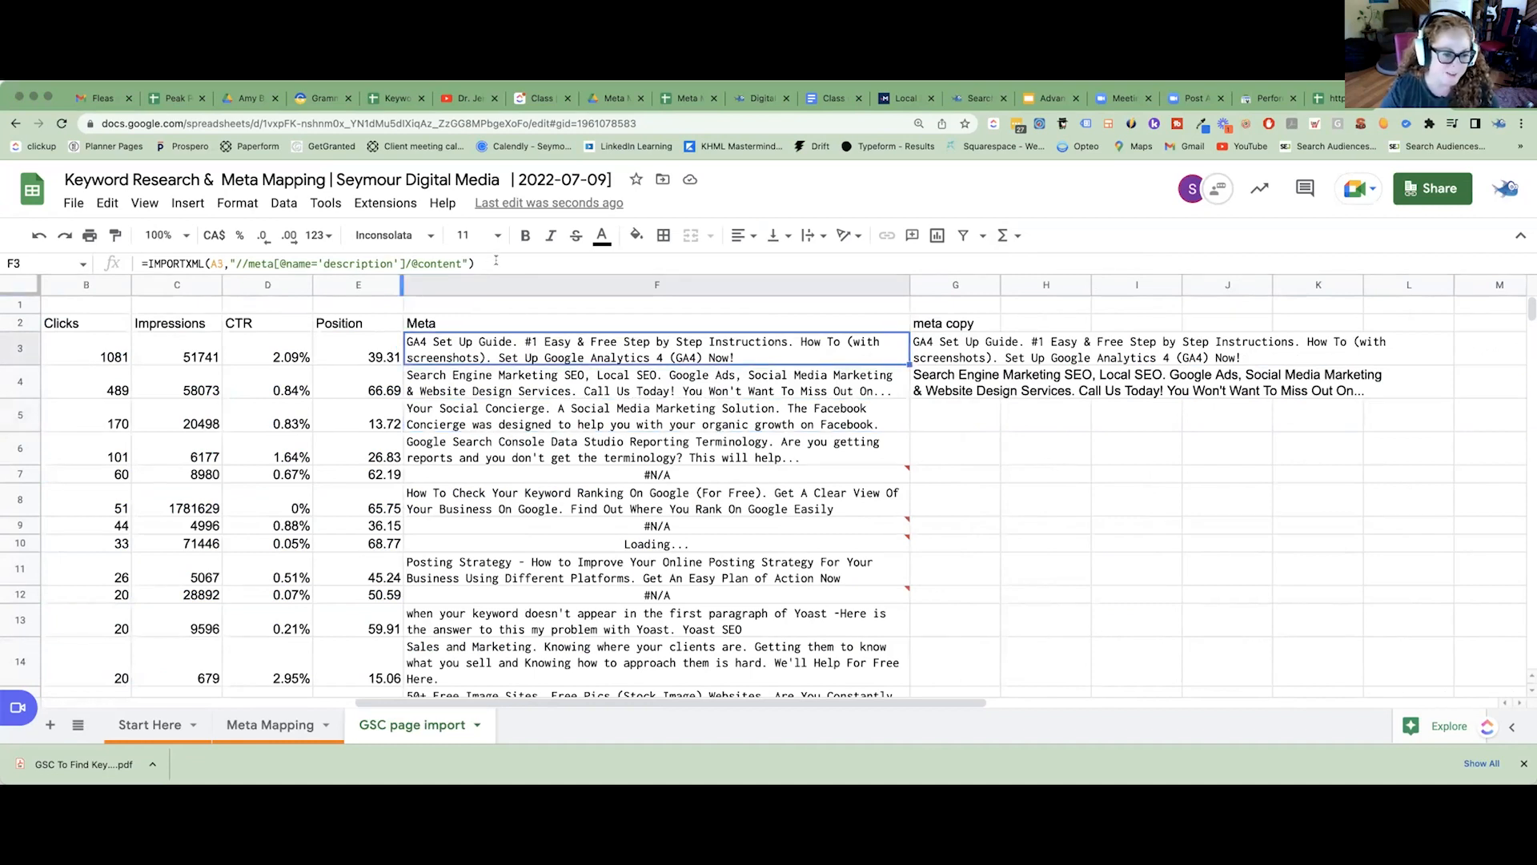
{"action": "left_click_drag", "start_coordinate": [495, 261], "coordinate": [138, 265]}
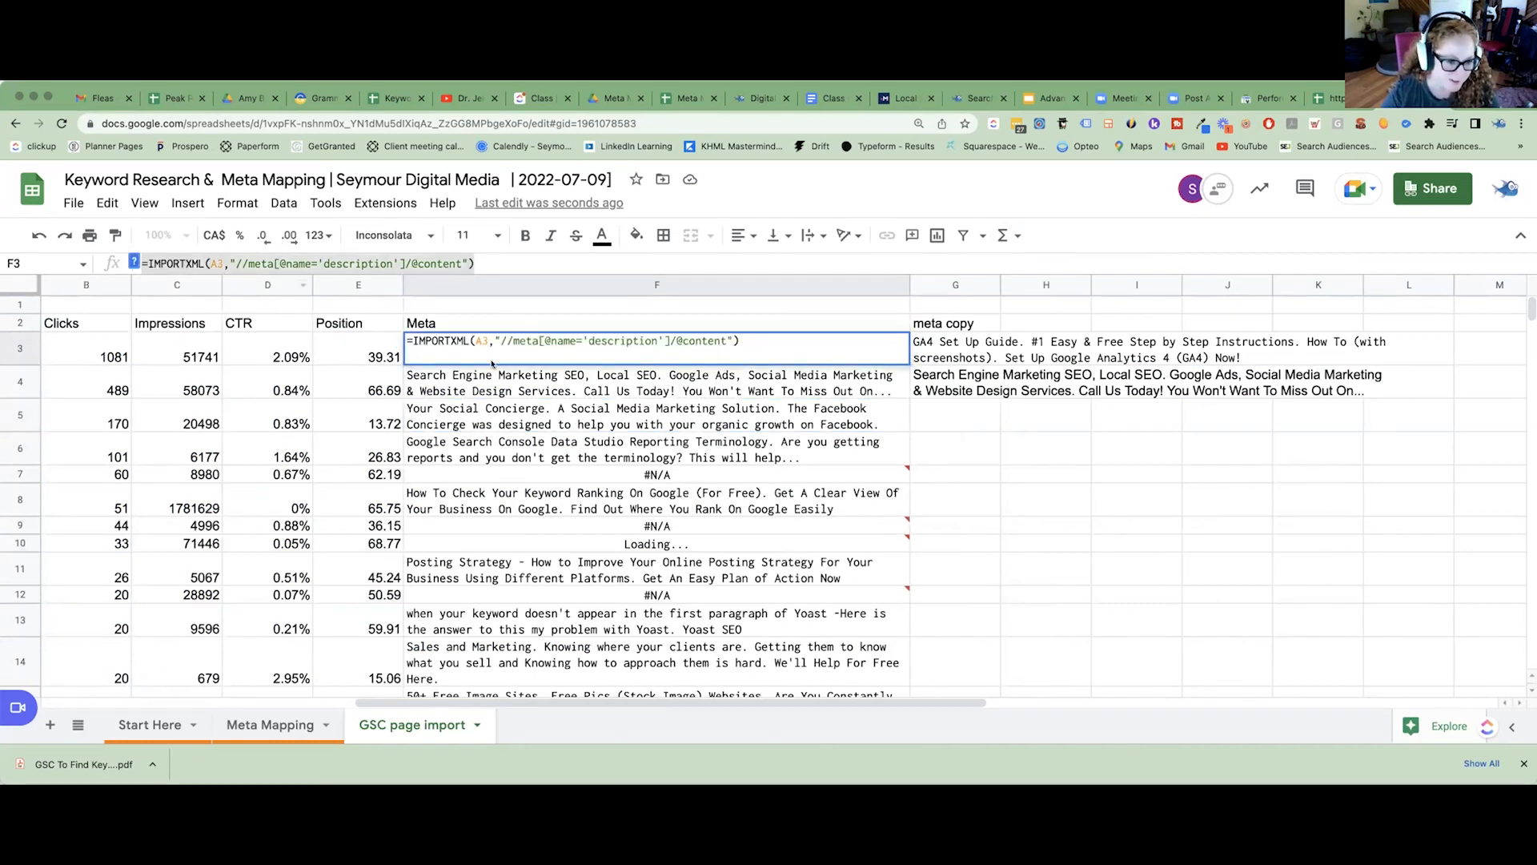
{"action": "left_click", "coordinate": [409, 340]}
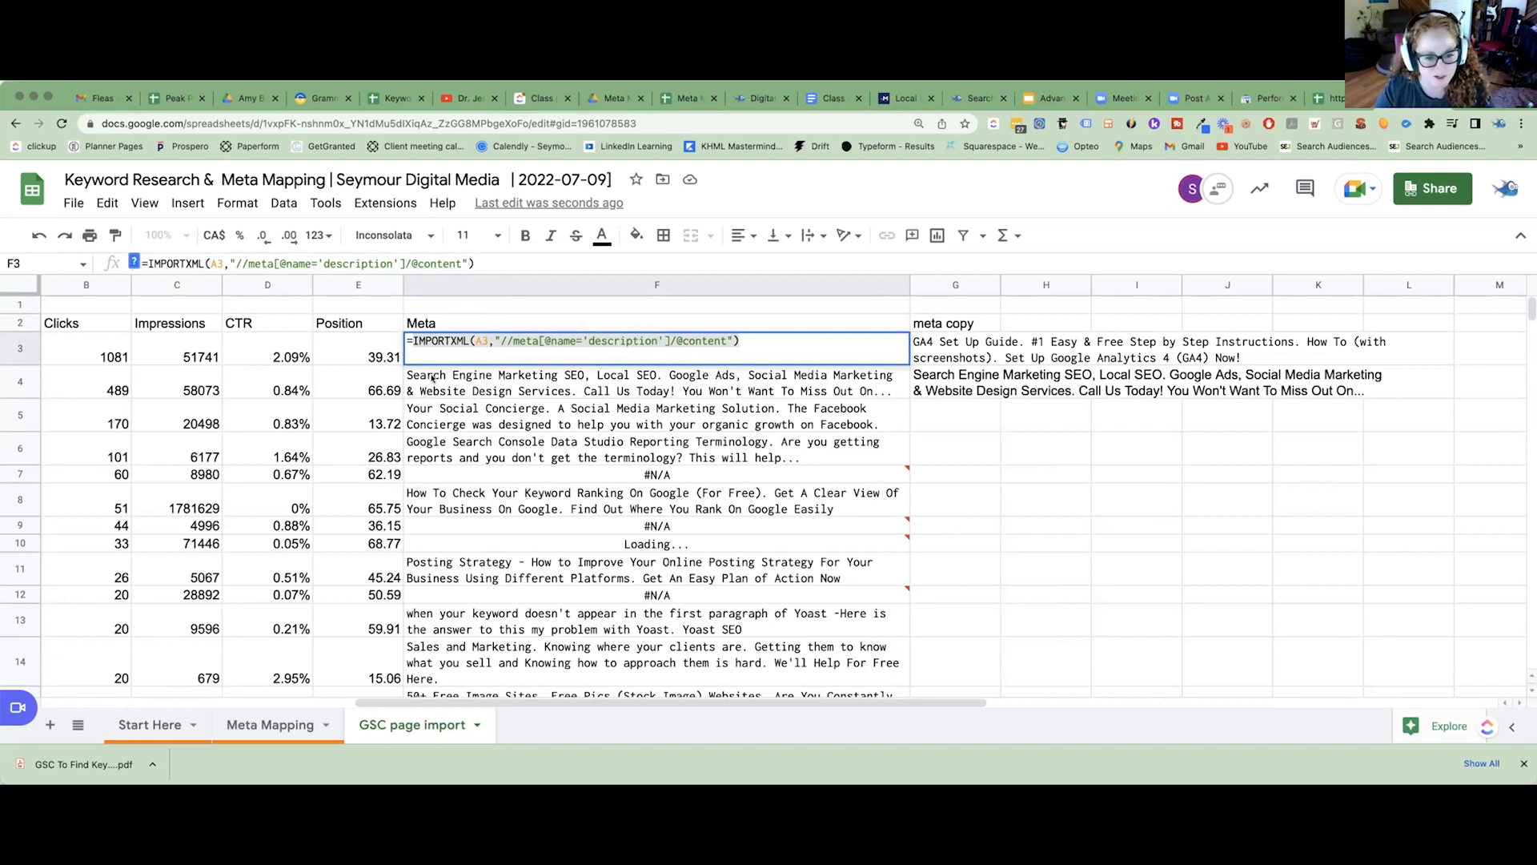
{"action": "left_click", "coordinate": [557, 402]}
{"action": "triple_click", "coordinate": [723, 342]}
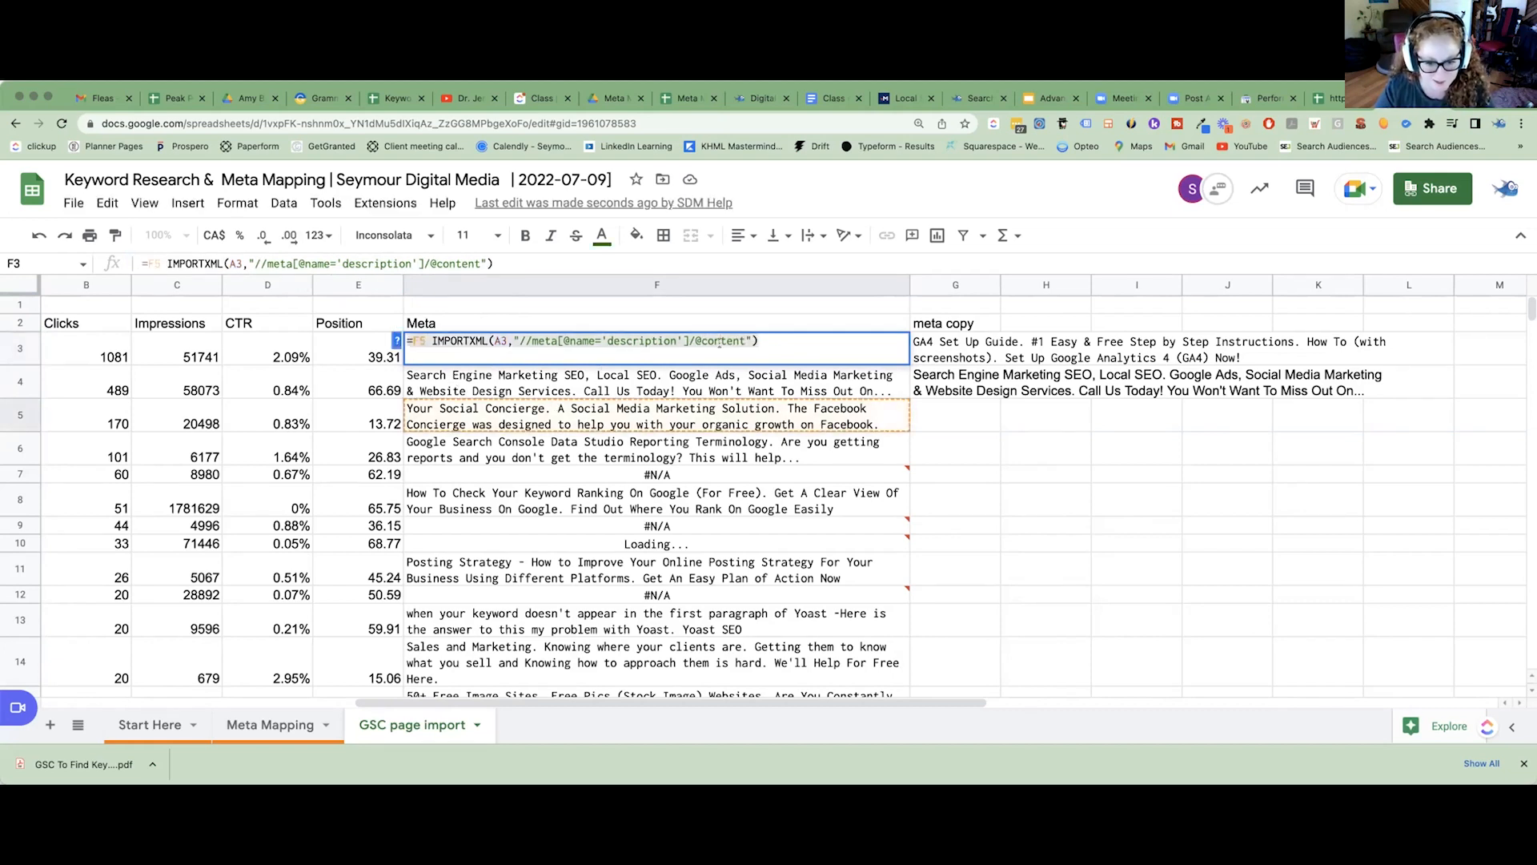
{"action": "right_click", "coordinate": [723, 344]}
{"action": "left_click", "coordinate": [859, 456]}
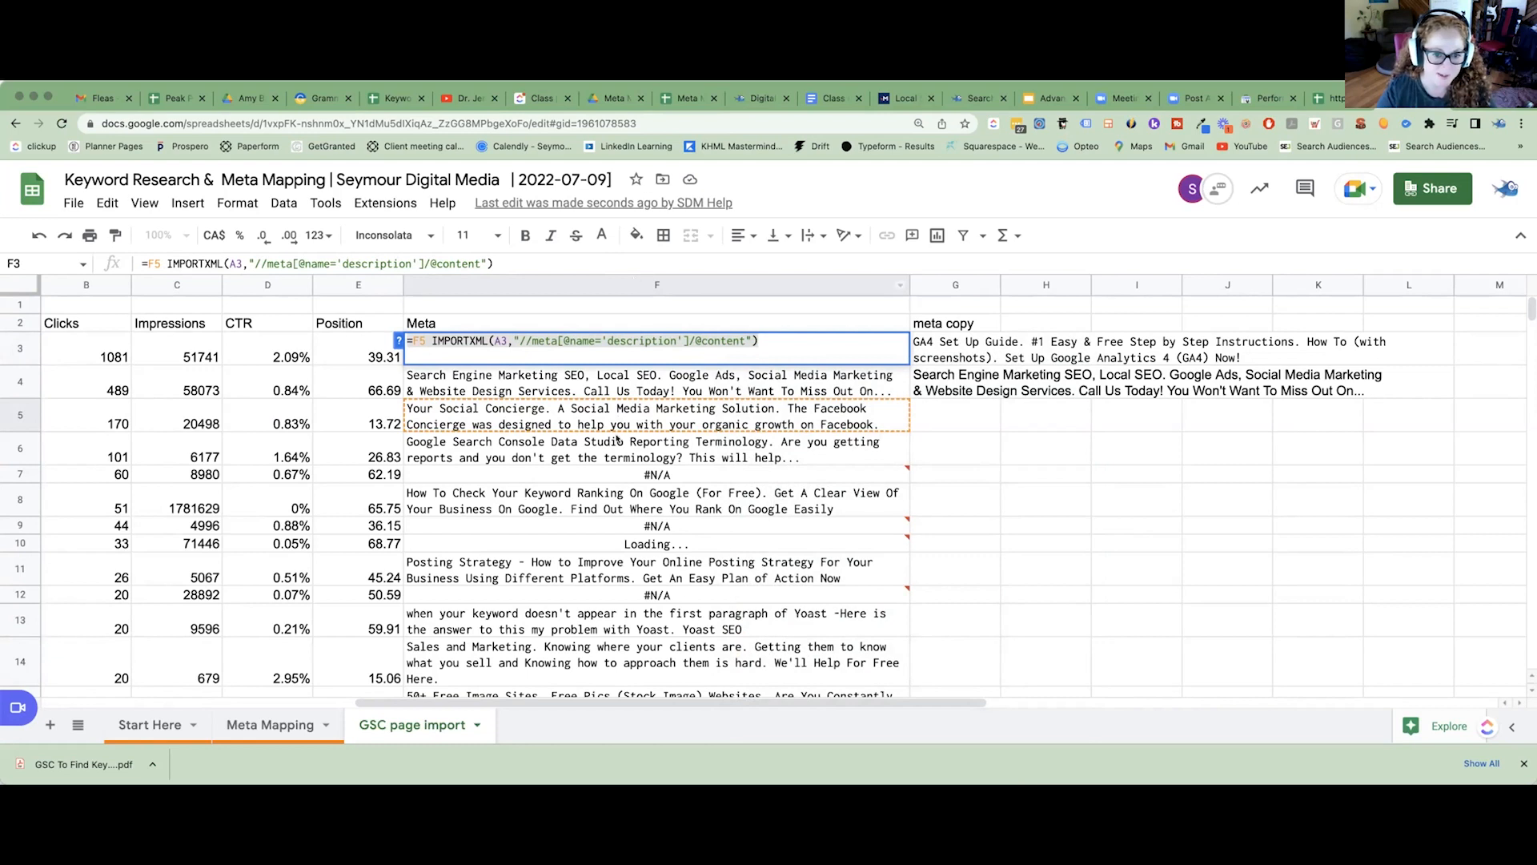
{"action": "left_click", "coordinate": [433, 342]}
{"action": "double_click", "coordinate": [534, 342]}
{"action": "left_click", "coordinate": [419, 341]}
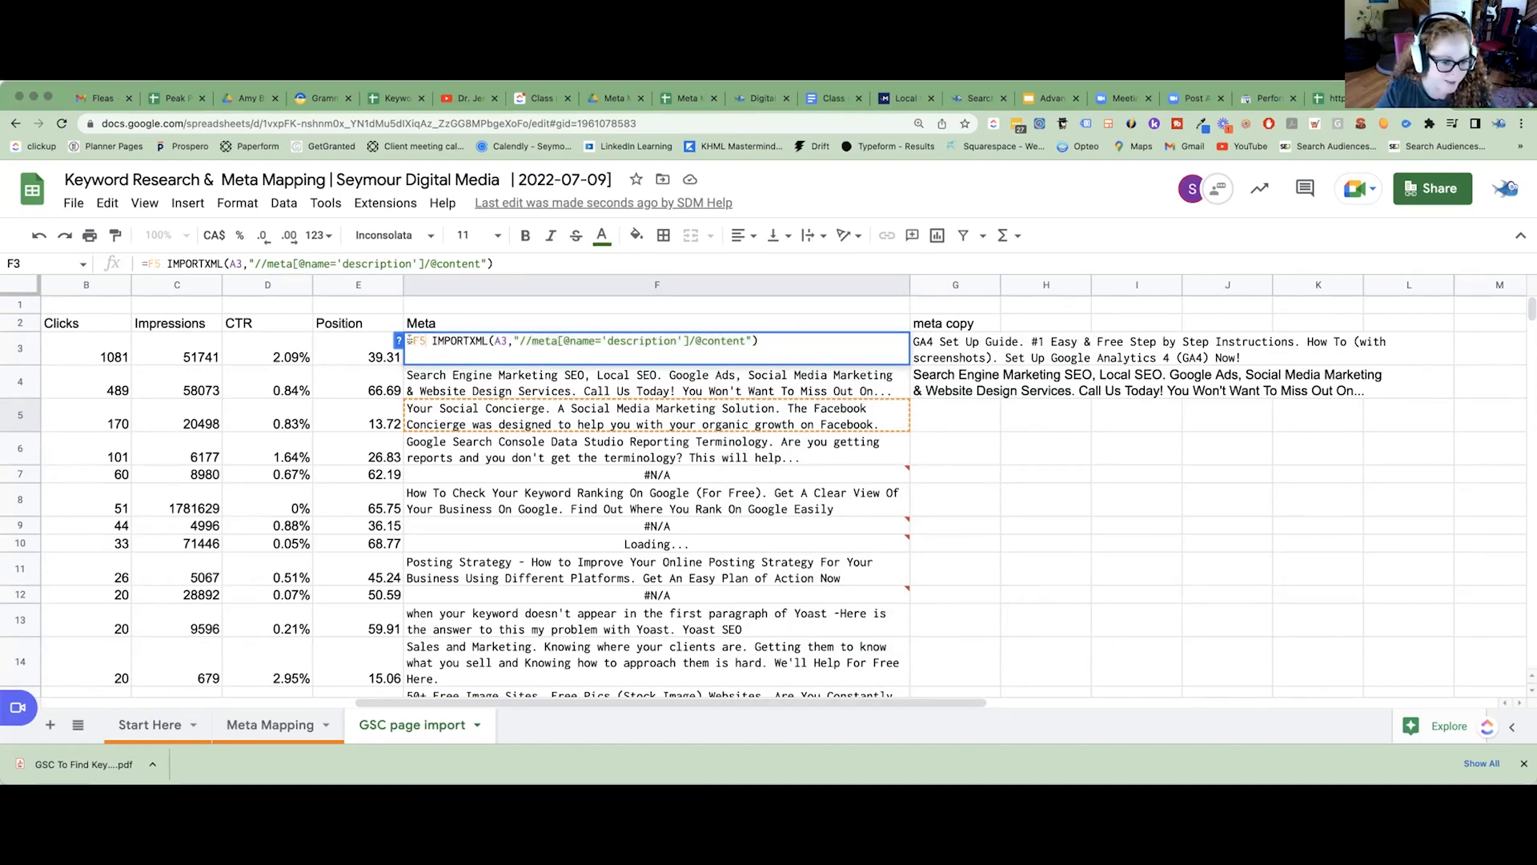
{"action": "left_click_drag", "start_coordinate": [435, 703], "coordinate": [248, 702]}
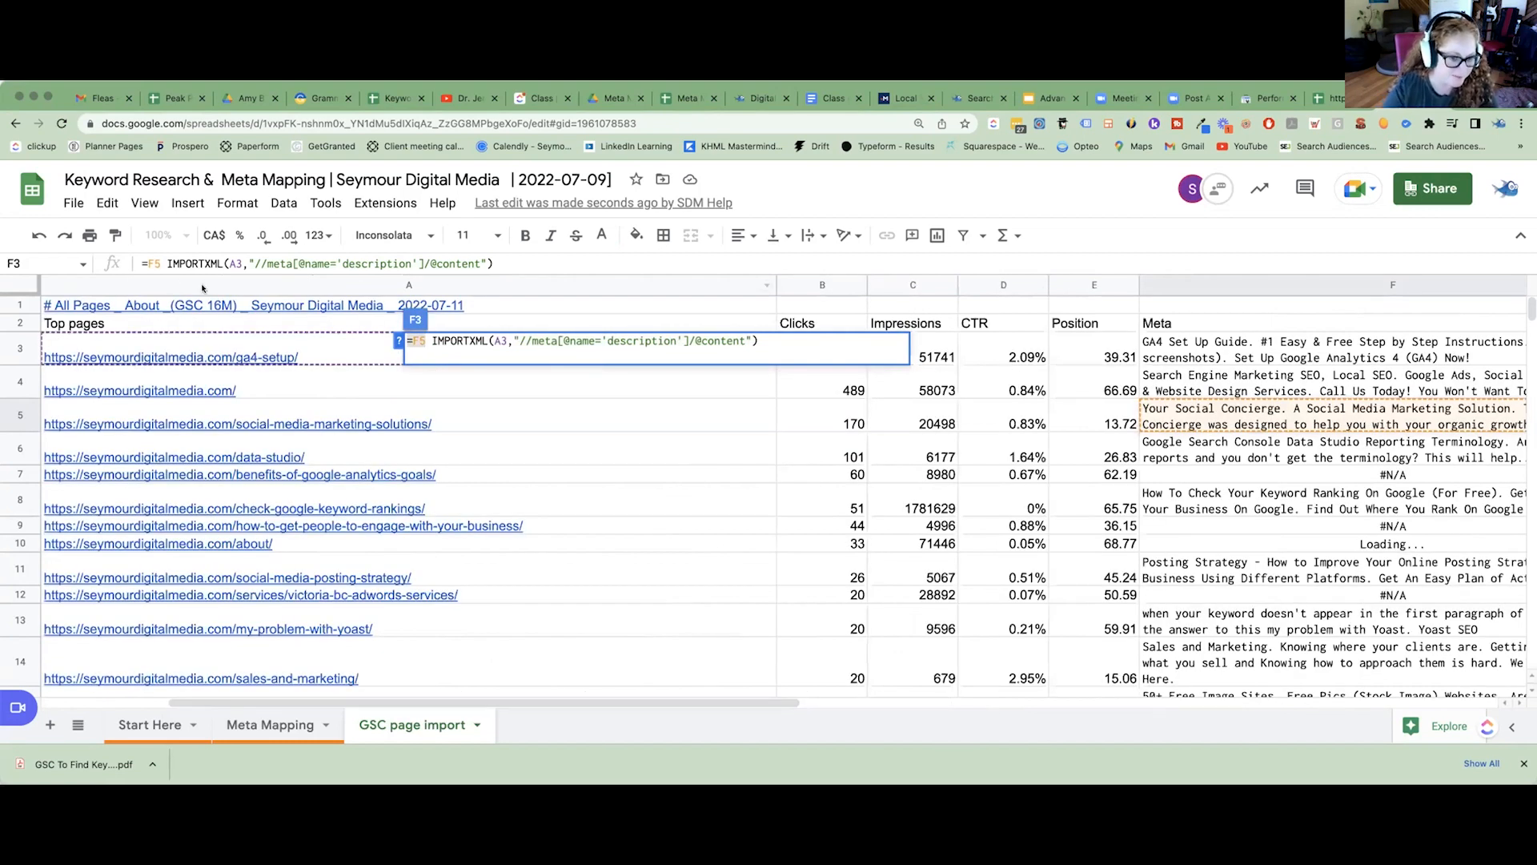
{"action": "left_click", "coordinate": [504, 342]}
{"action": "key", "text": "Return"}
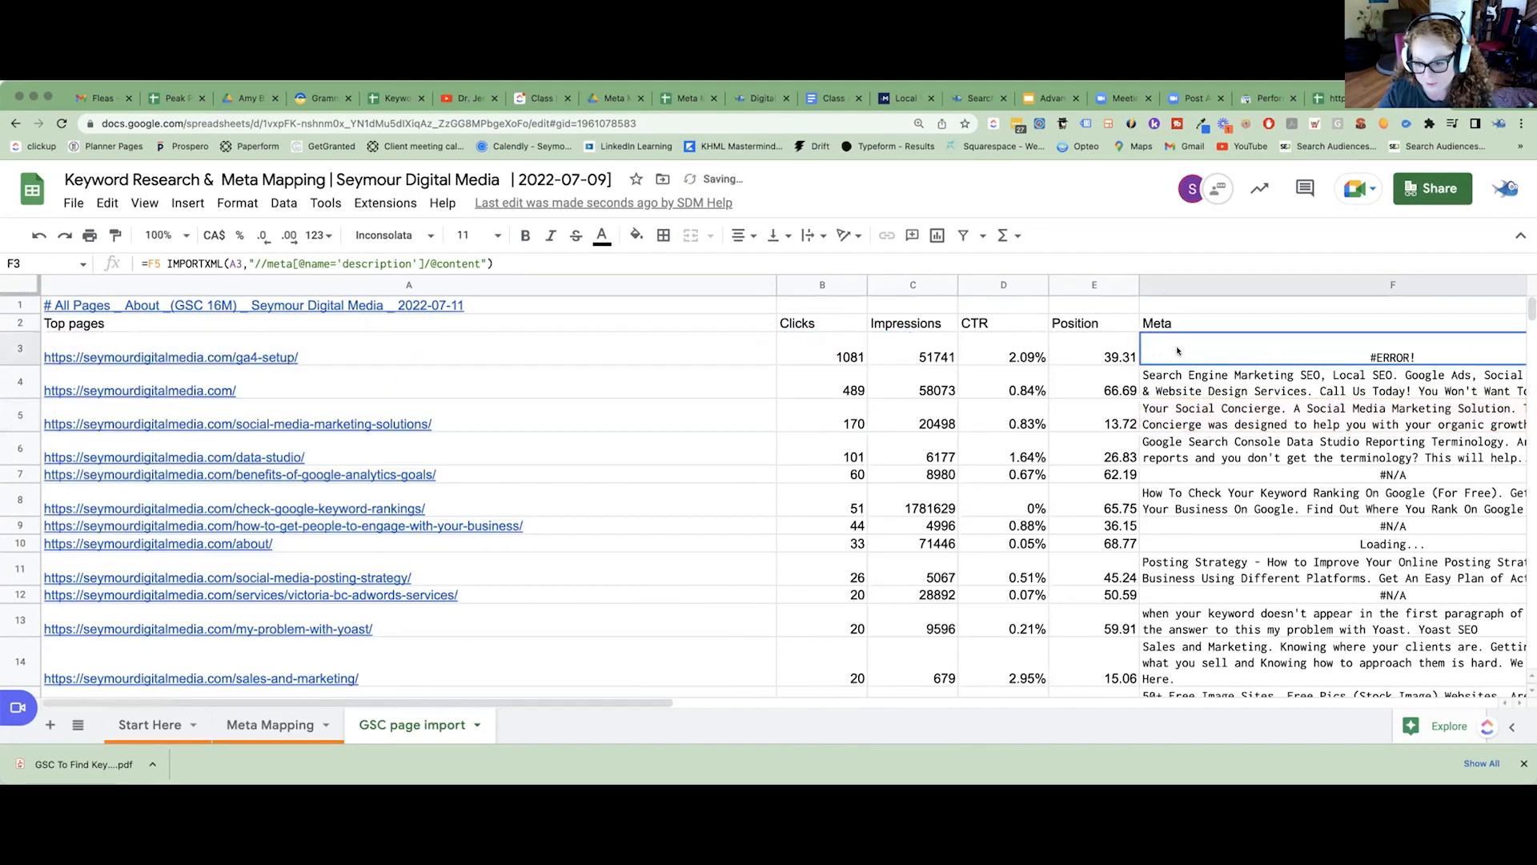
{"action": "left_click", "coordinate": [1208, 411]}
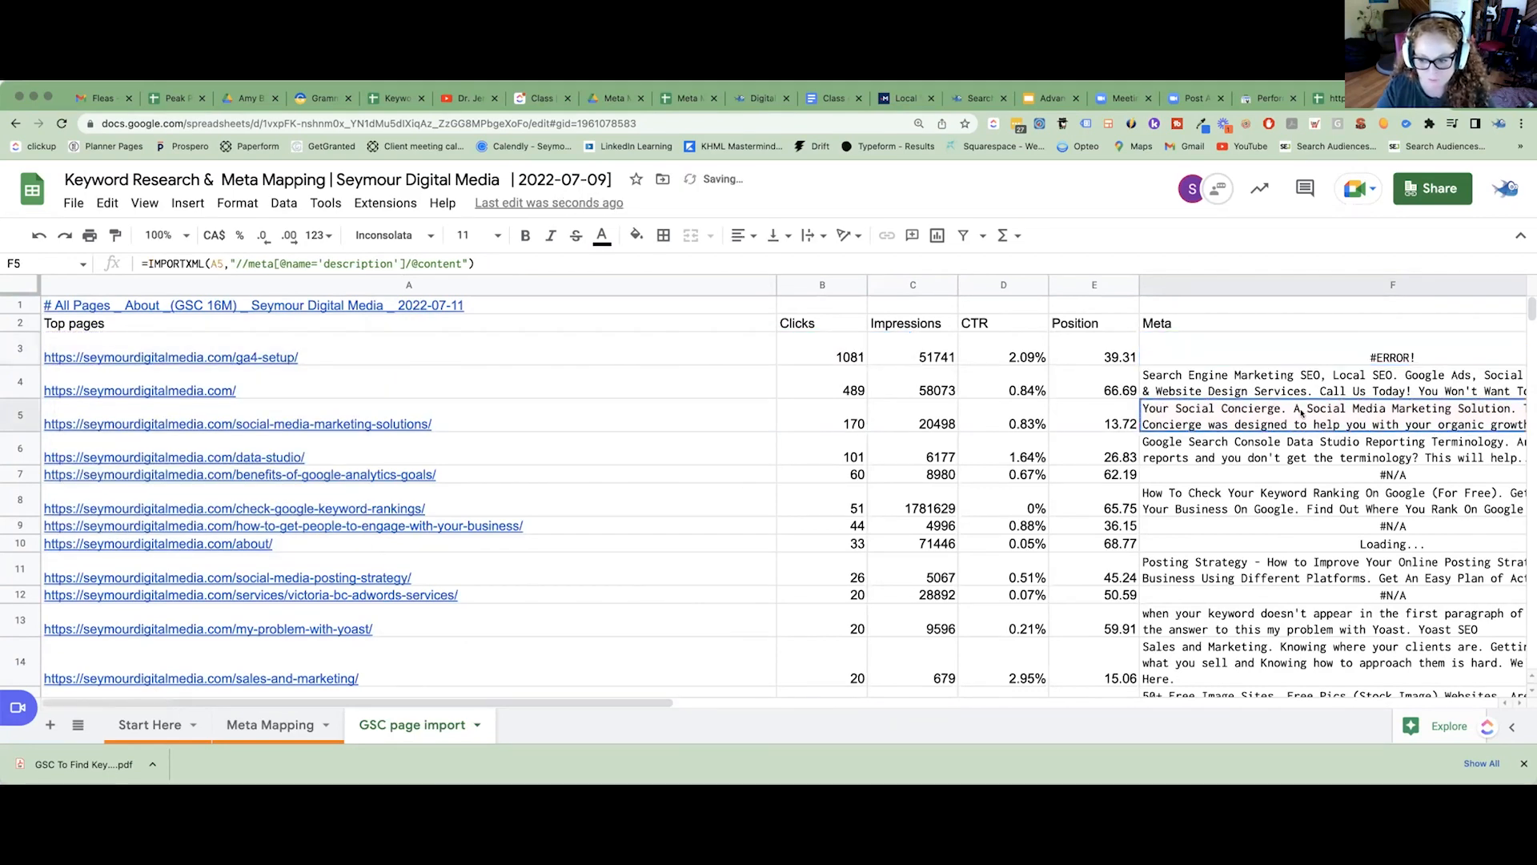
{"action": "key", "text": "Up"}
{"action": "key", "text": "Up"}
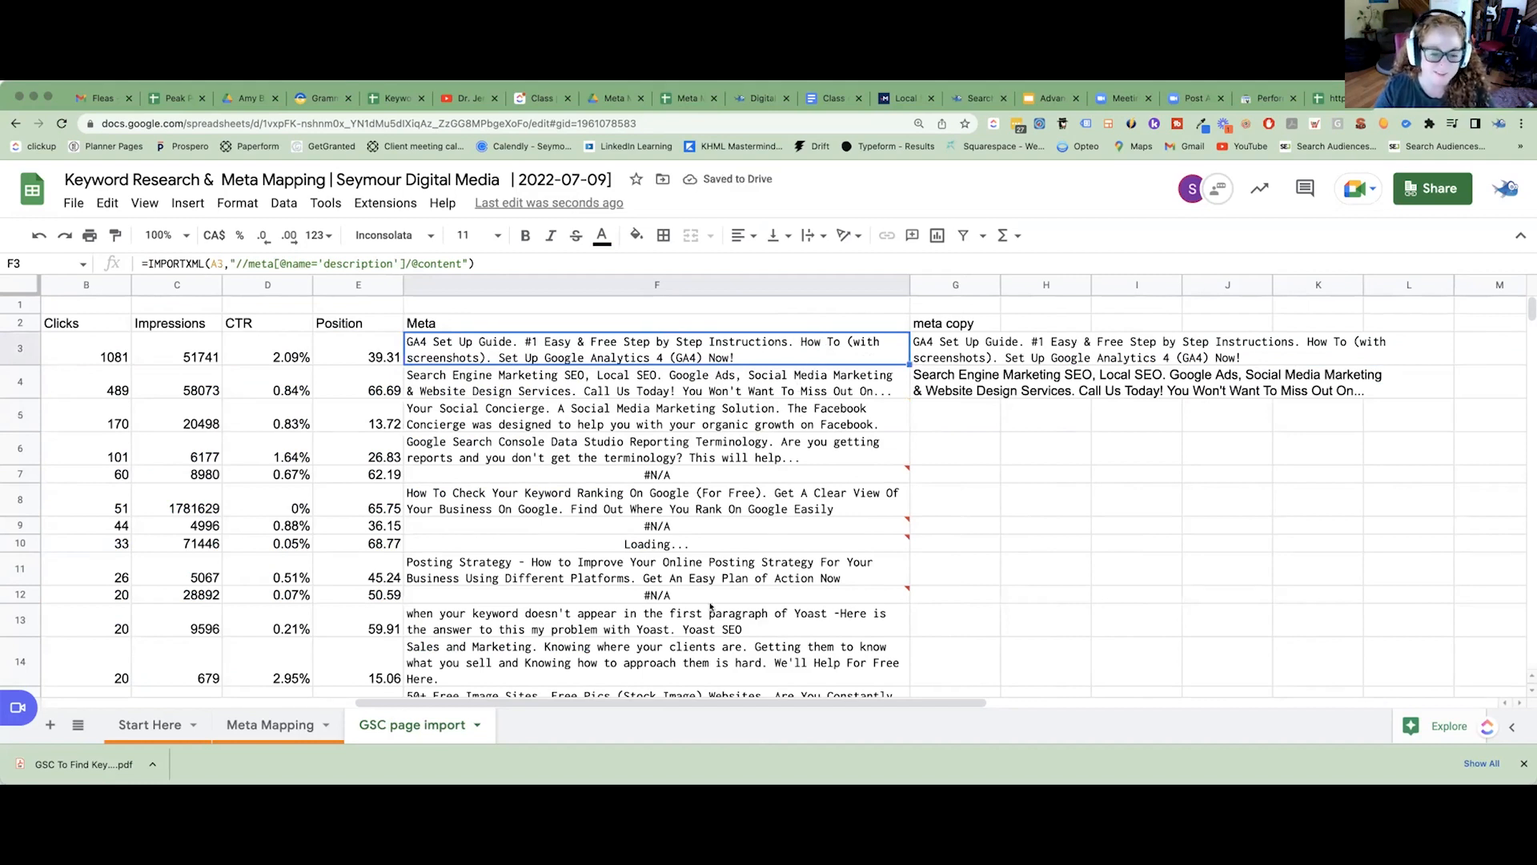
Copy the ga4-setup meta description from F3 and paste it as values only into the meta copy cell G3.
{"action": "double_click", "coordinate": [725, 345]}
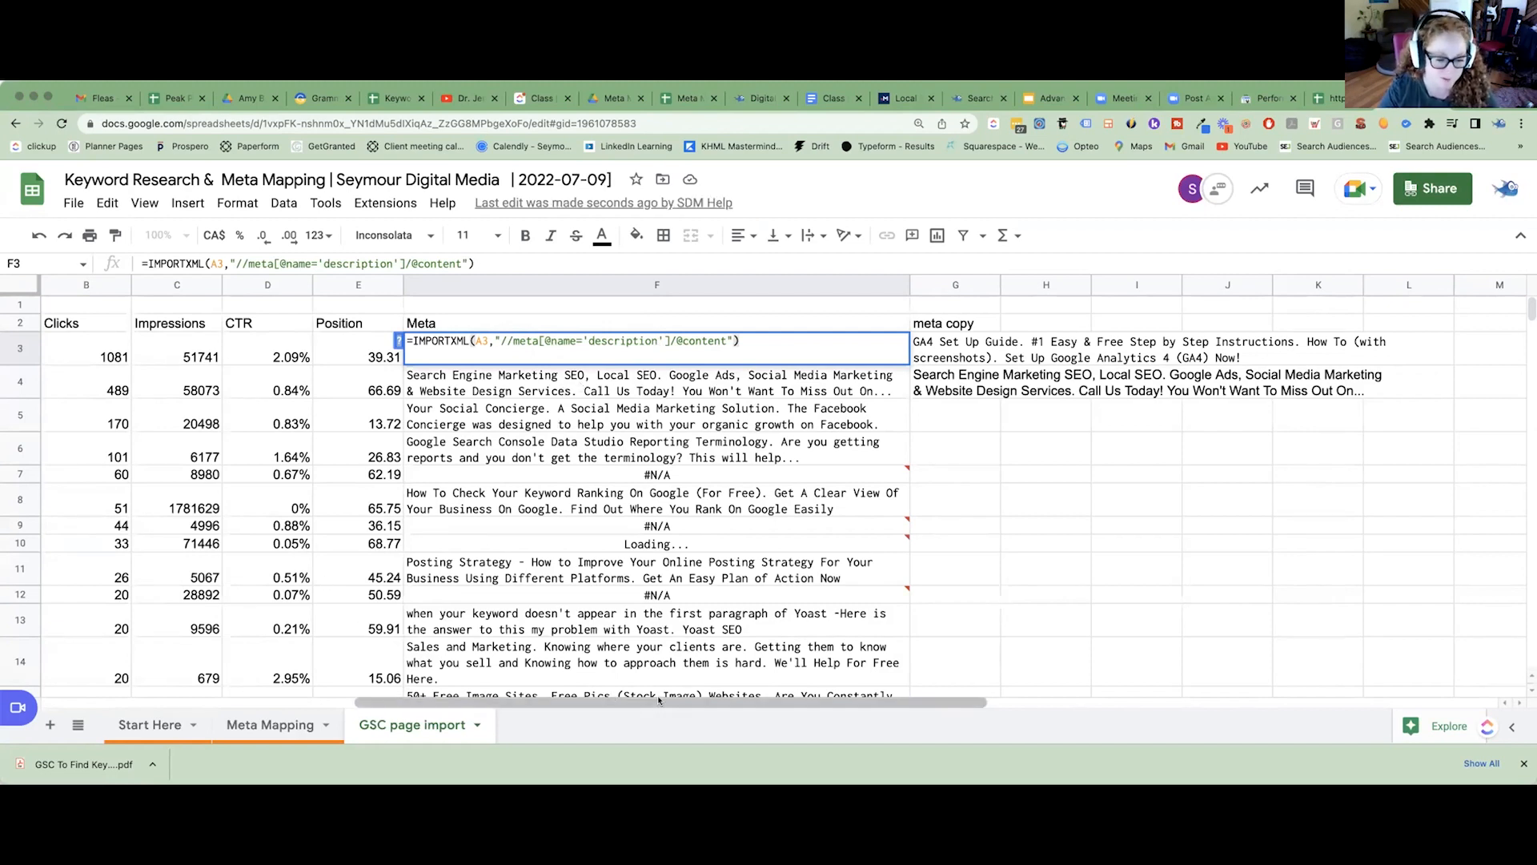
{"action": "left_click", "coordinate": [628, 450]}
{"action": "left_click", "coordinate": [654, 360]}
{"action": "key", "text": "ctrl+c"}
{"action": "left_click", "coordinate": [945, 358]}
{"action": "key", "text": "ctrl+v"}
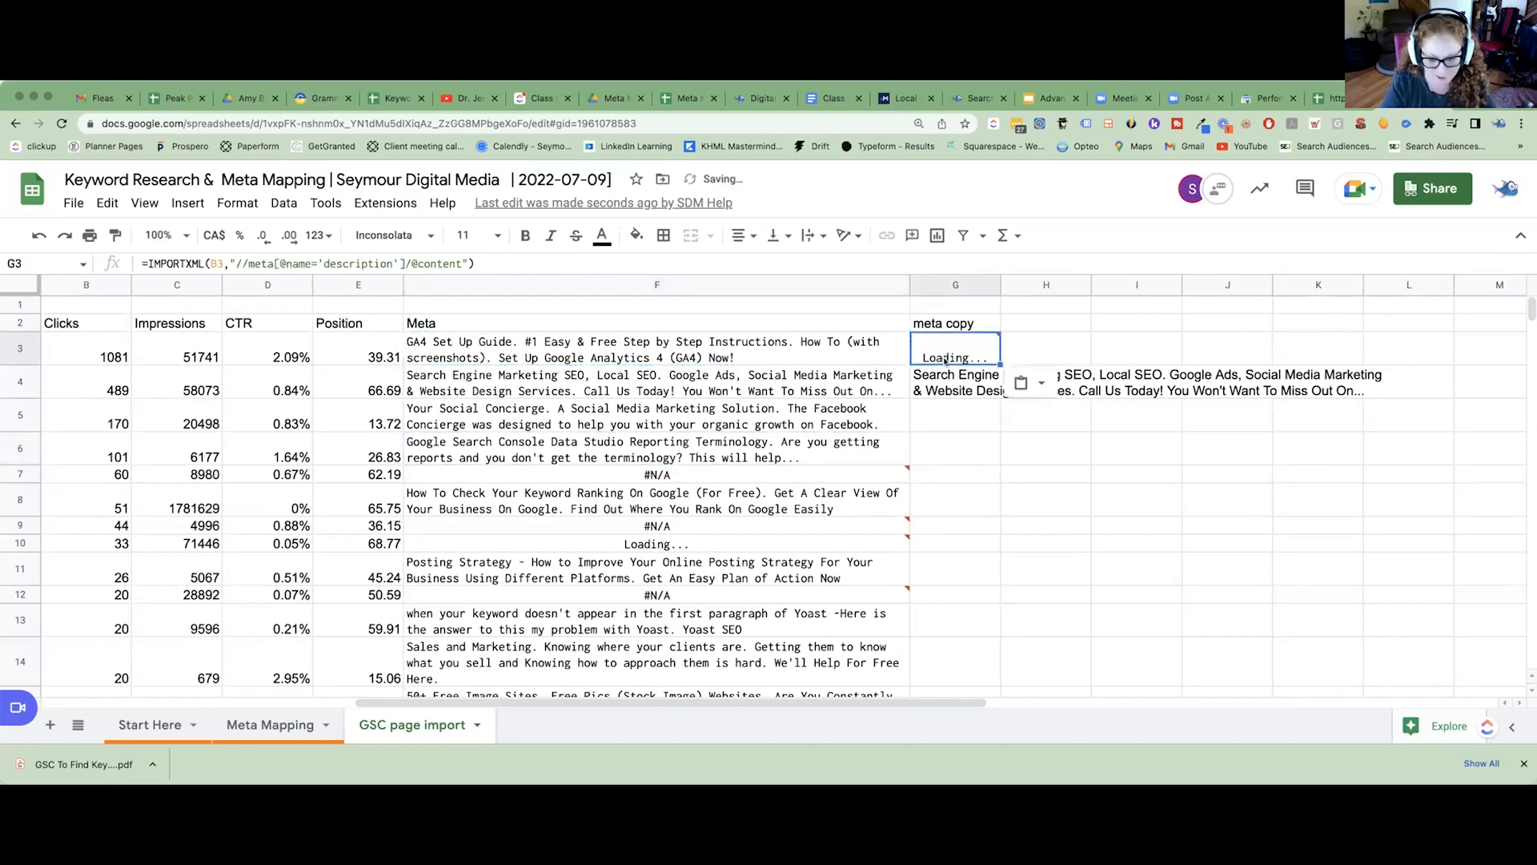
{"action": "right_click", "coordinate": [949, 346]}
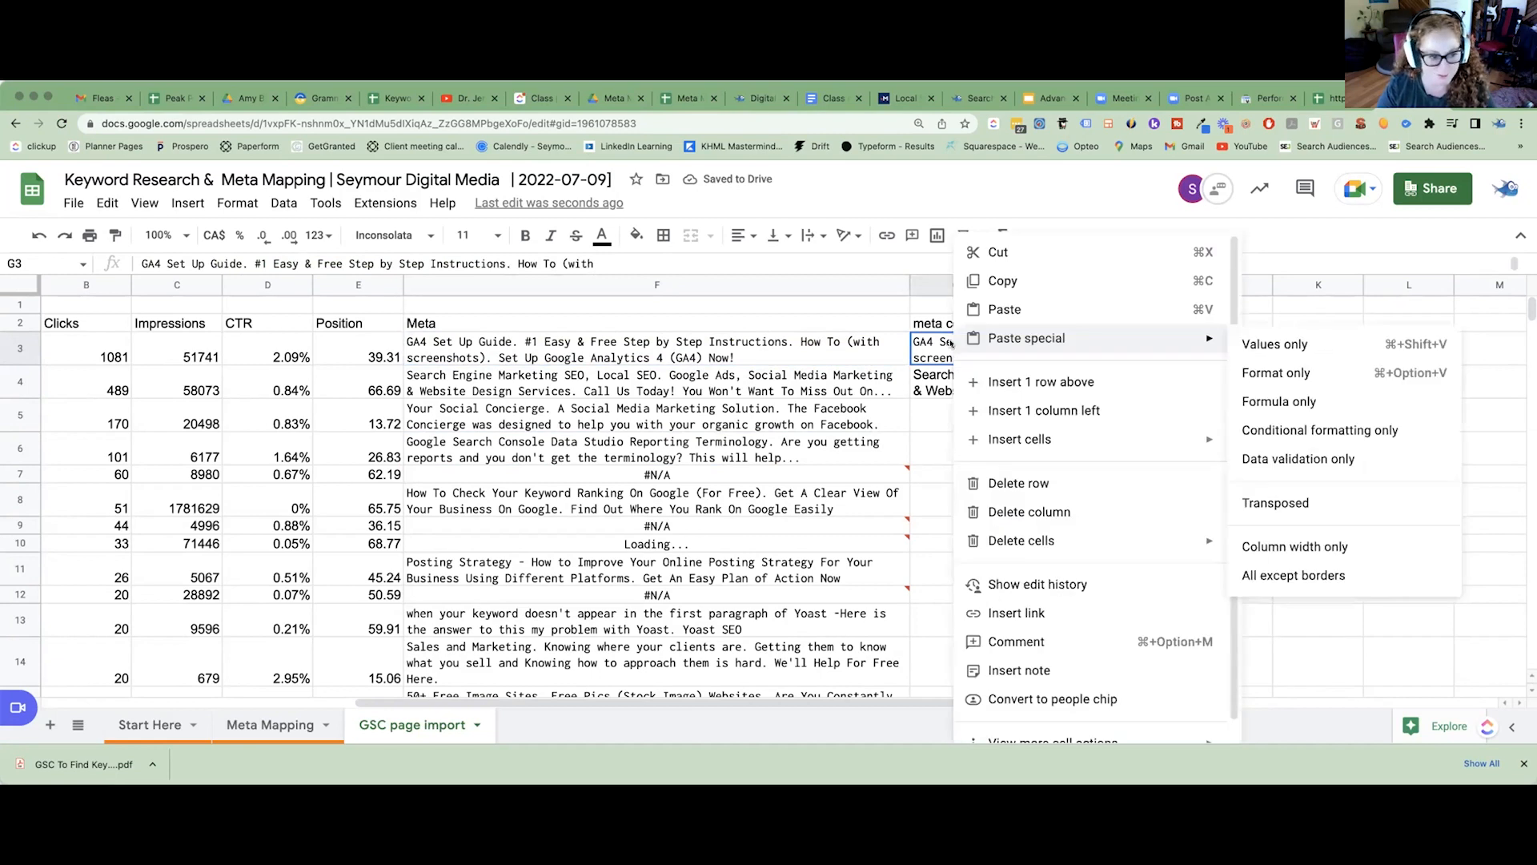
Copy the full description text of meta copy cell G3 and open the Meta Mapping sheet.
{"action": "triple_click", "coordinate": [445, 263]}
{"action": "right_click", "coordinate": [448, 265]}
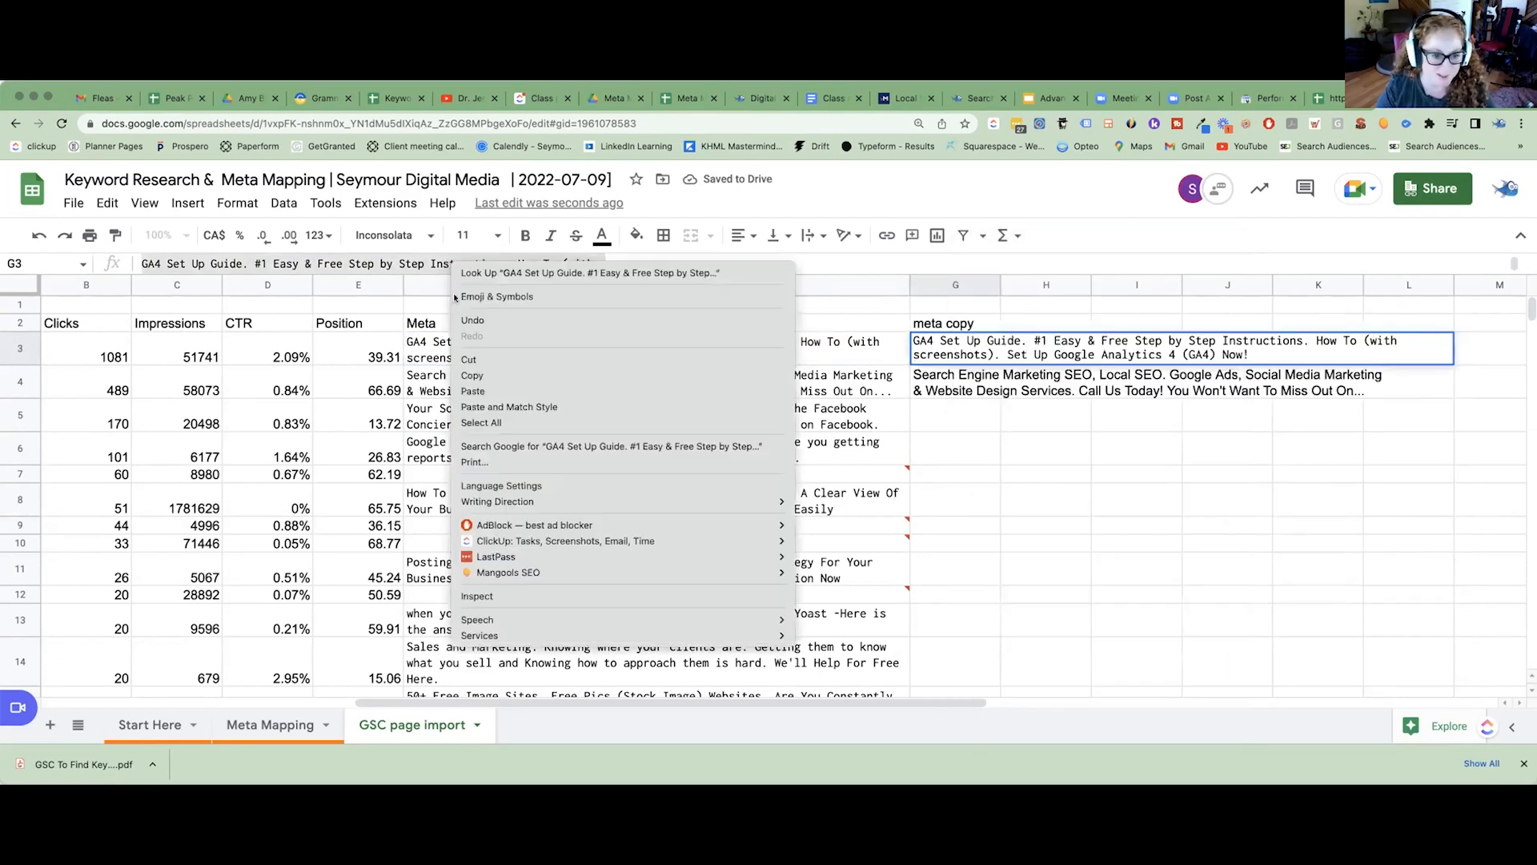
{"action": "left_click", "coordinate": [472, 375]}
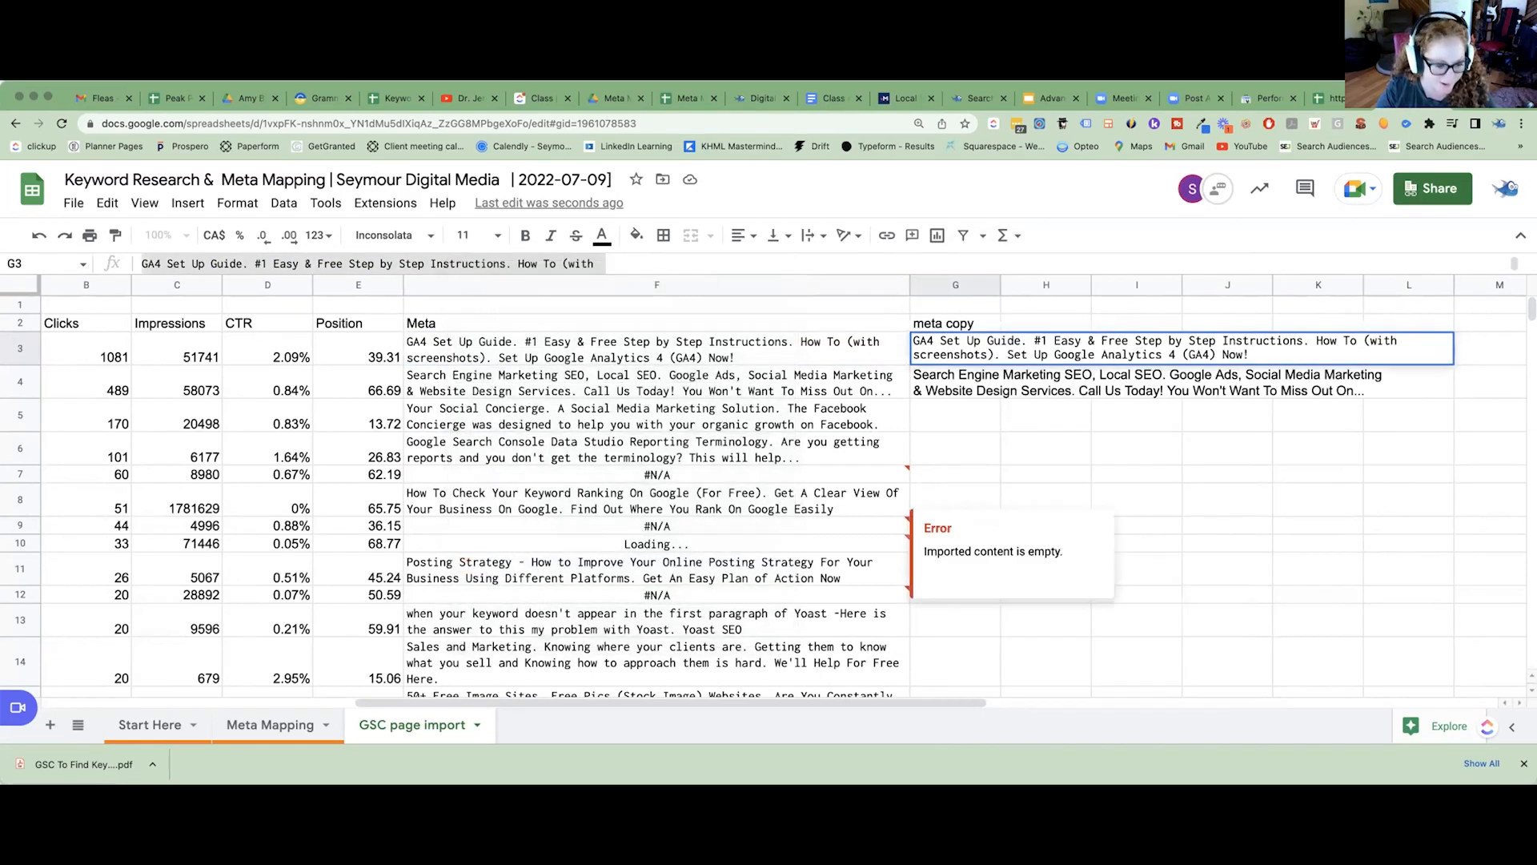
{"action": "left_click", "coordinate": [265, 703]}
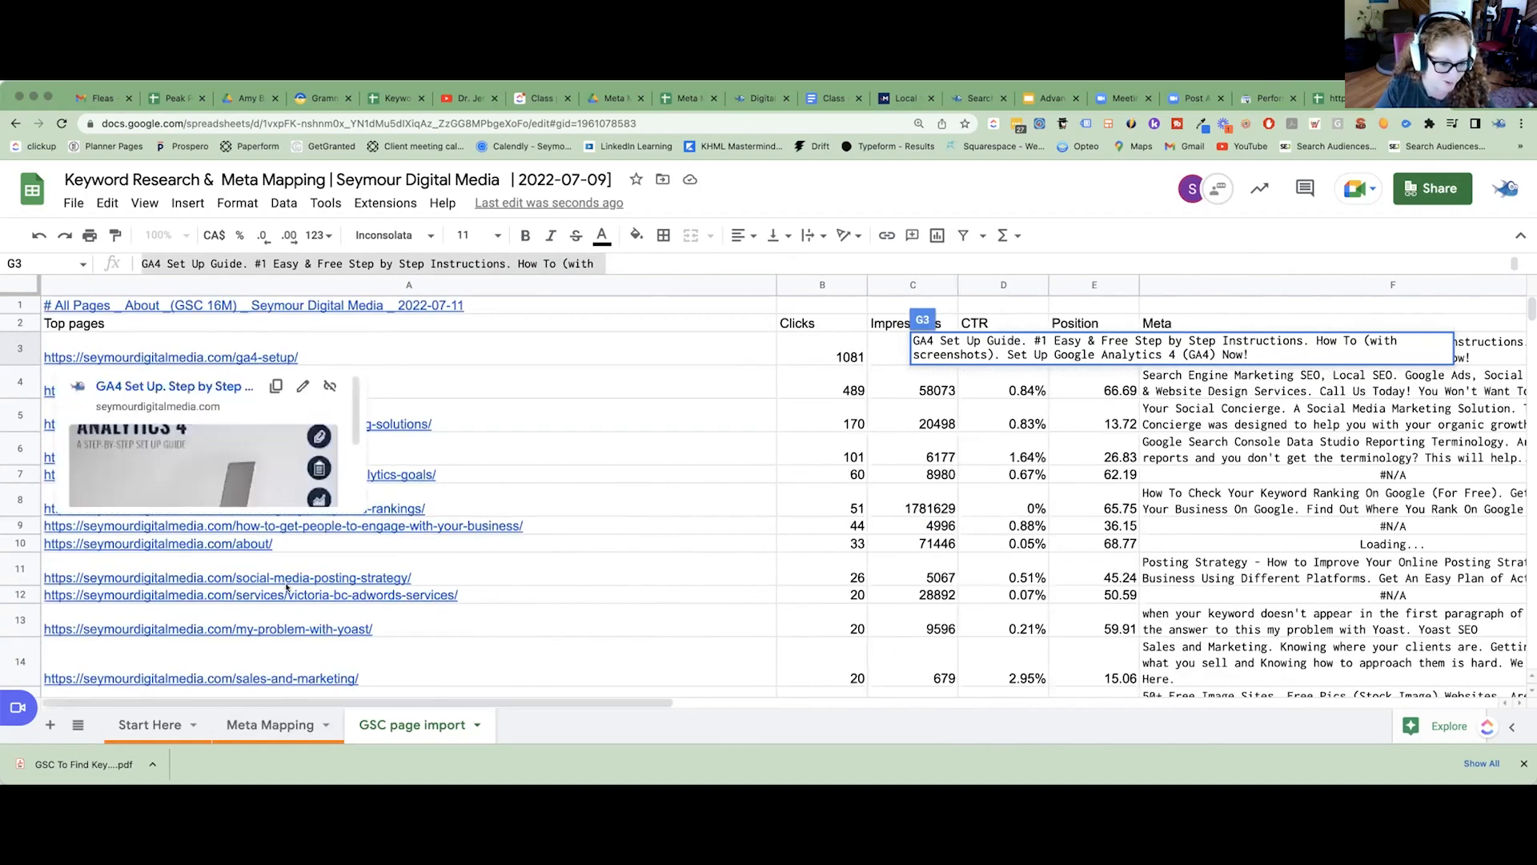
{"action": "left_click", "coordinate": [271, 725]}
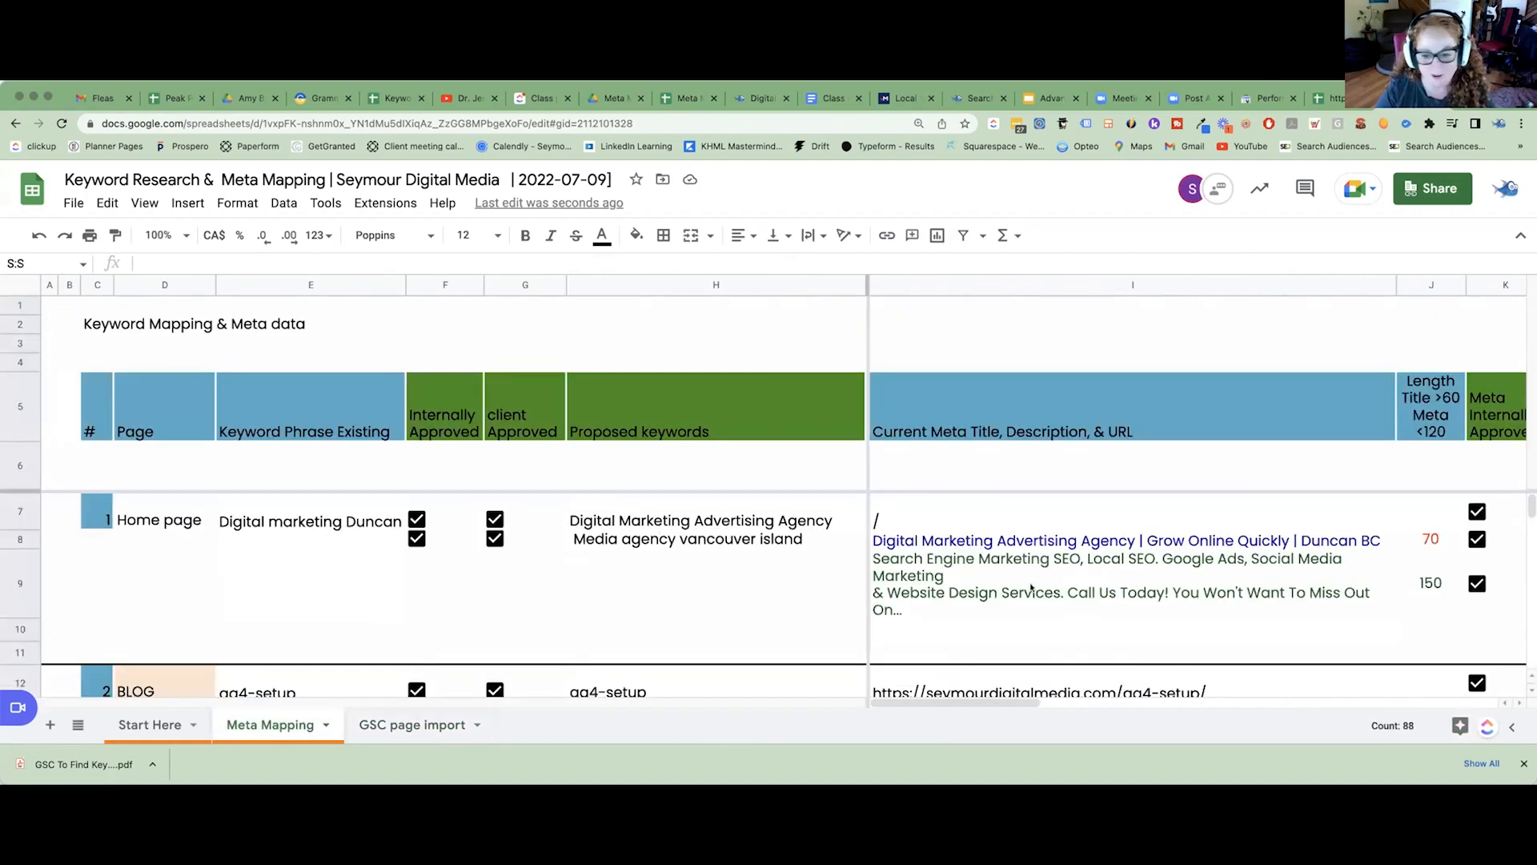
Examine the current meta title and description of the ga4-setup blog entry in the Meta Mapping sheet.
{"action": "scroll", "coordinate": [1031, 588], "scroll_direction": "down", "scroll_amount": 3}
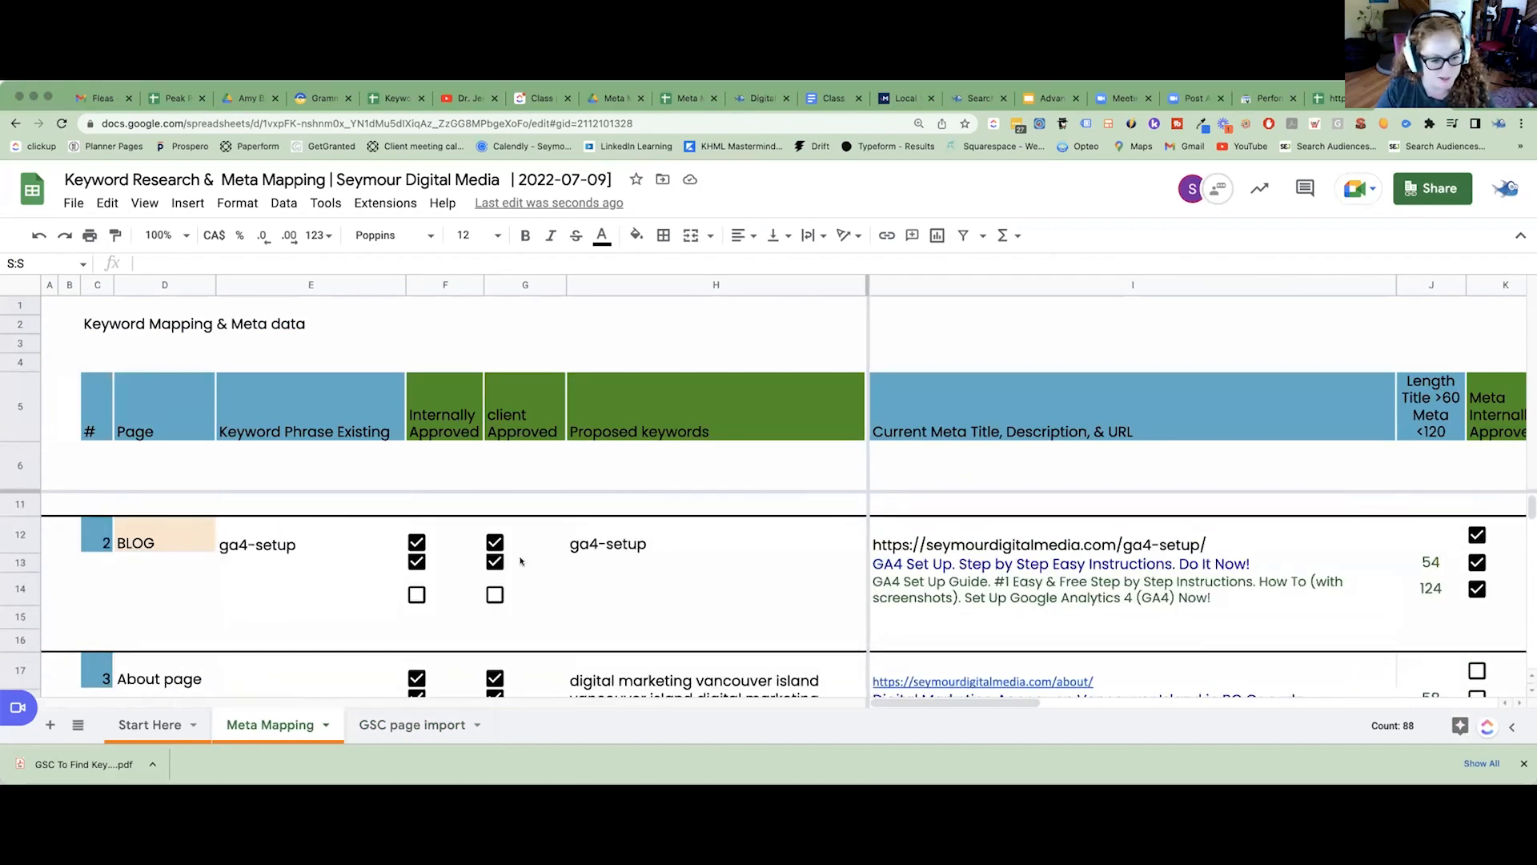
{"action": "double_click", "coordinate": [954, 593]}
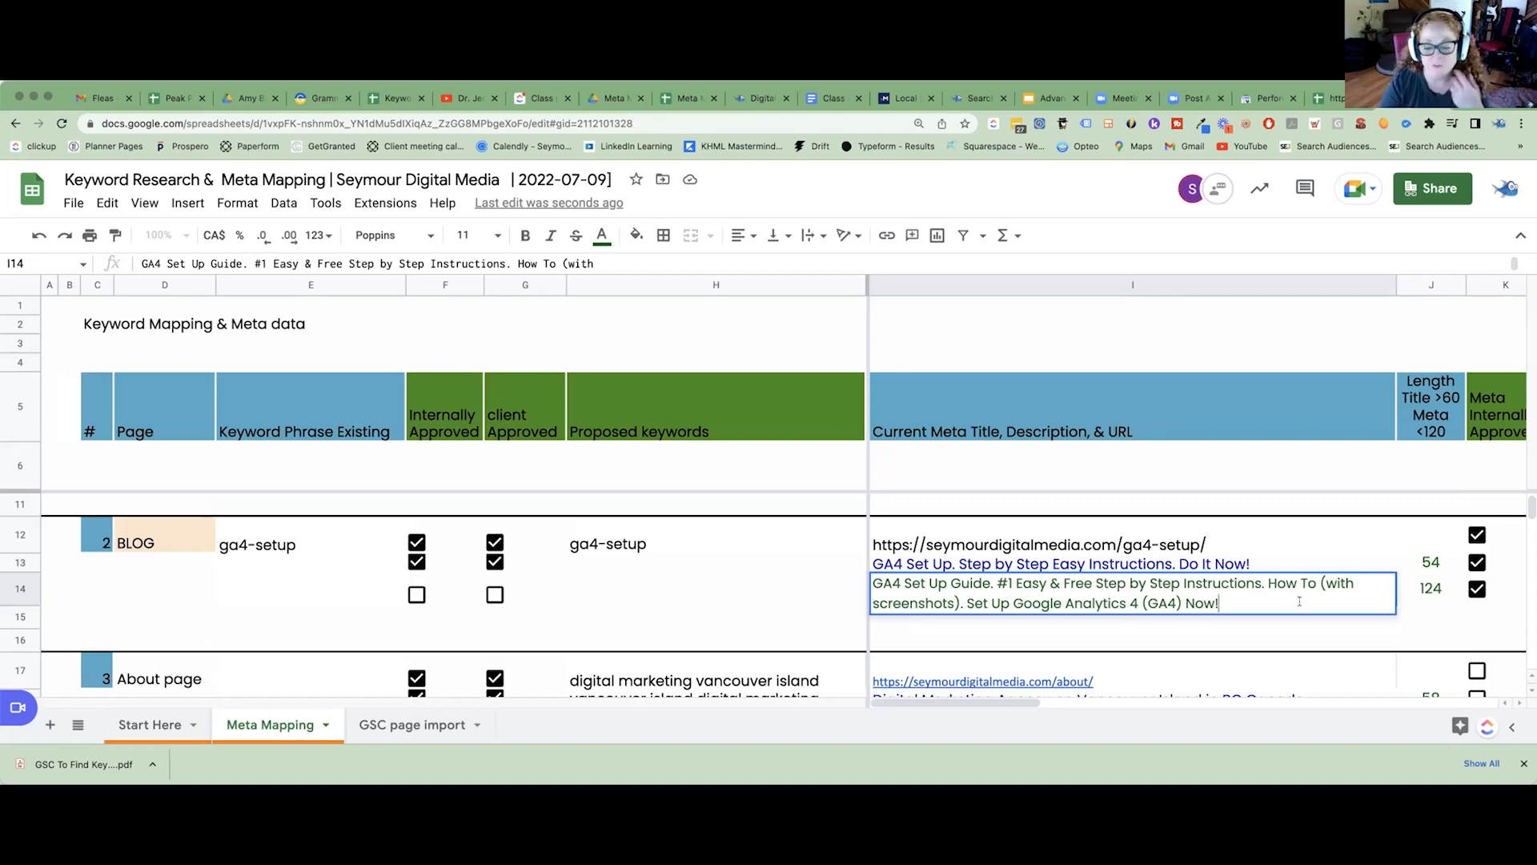
{"action": "left_click", "coordinate": [1268, 568]}
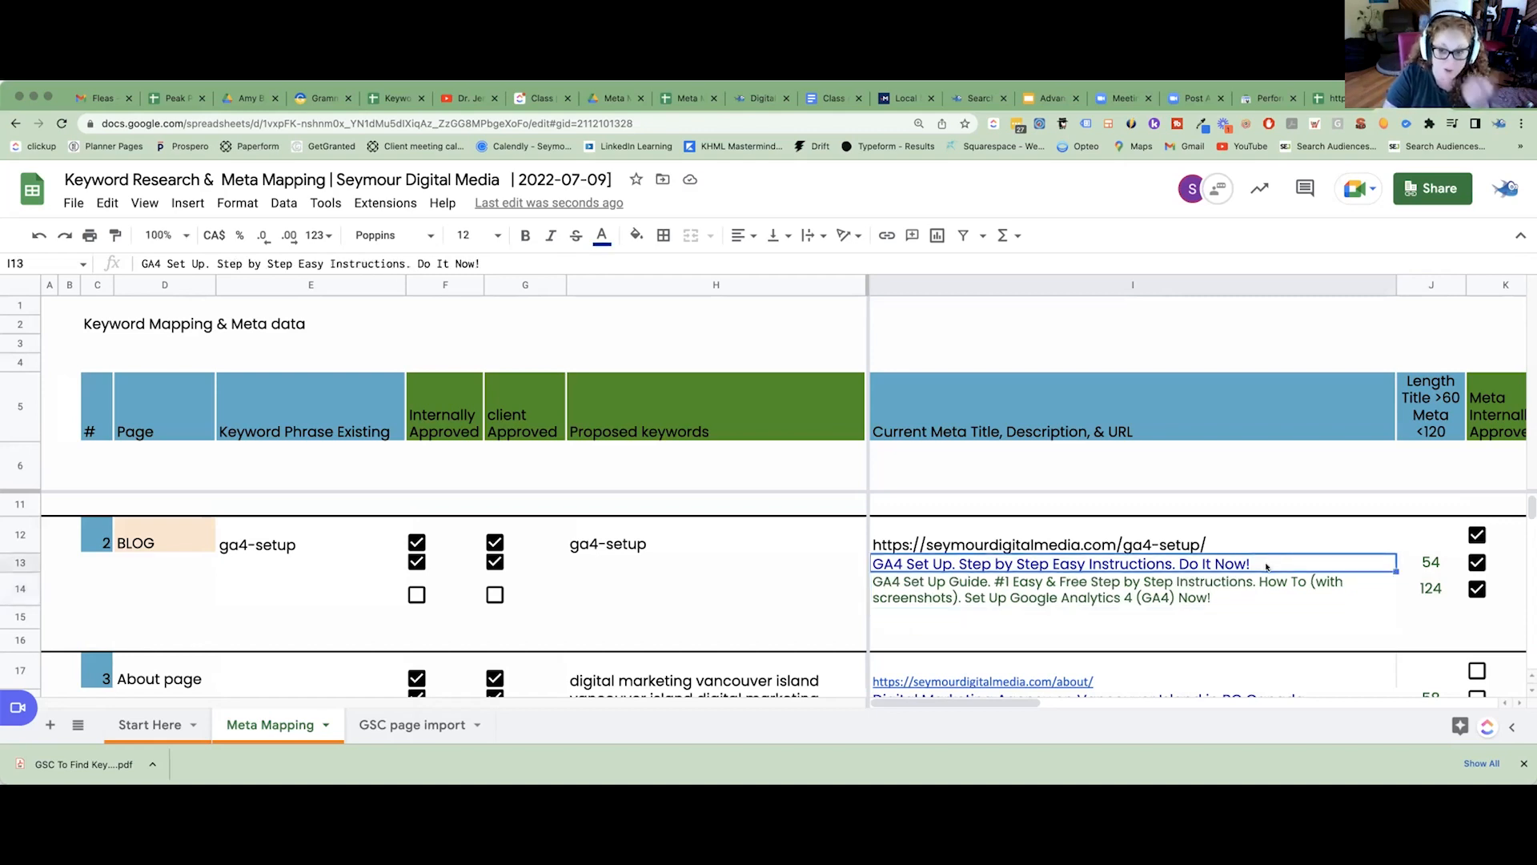
{"action": "mouse_move", "coordinate": [1033, 565]}
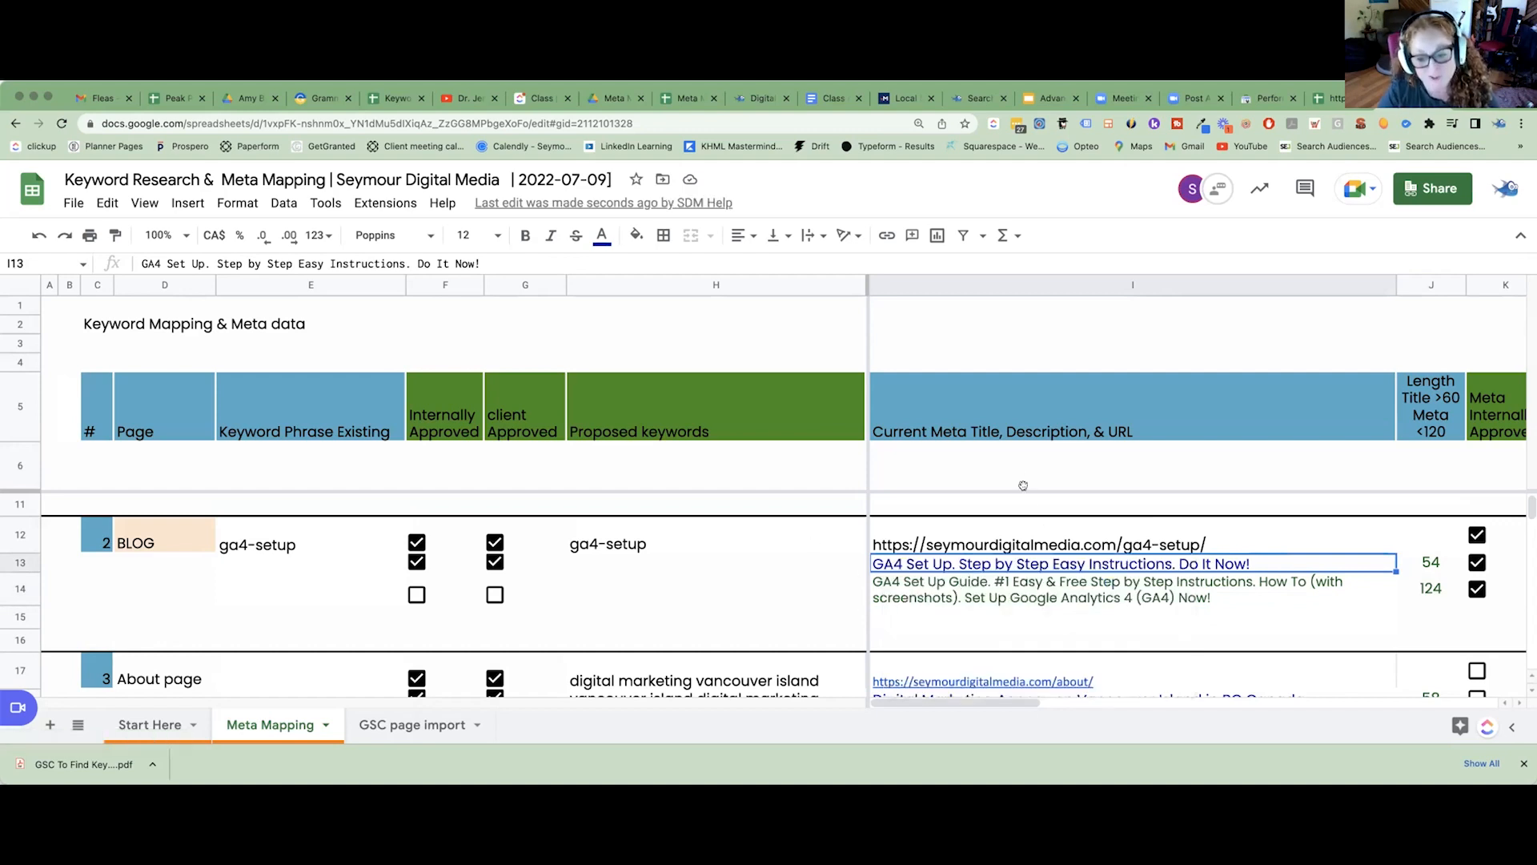
Compare the ga4-setup entry in rows 12 to 16 and the current meta column with the GSC page import sheet.
{"action": "left_click", "coordinate": [999, 287]}
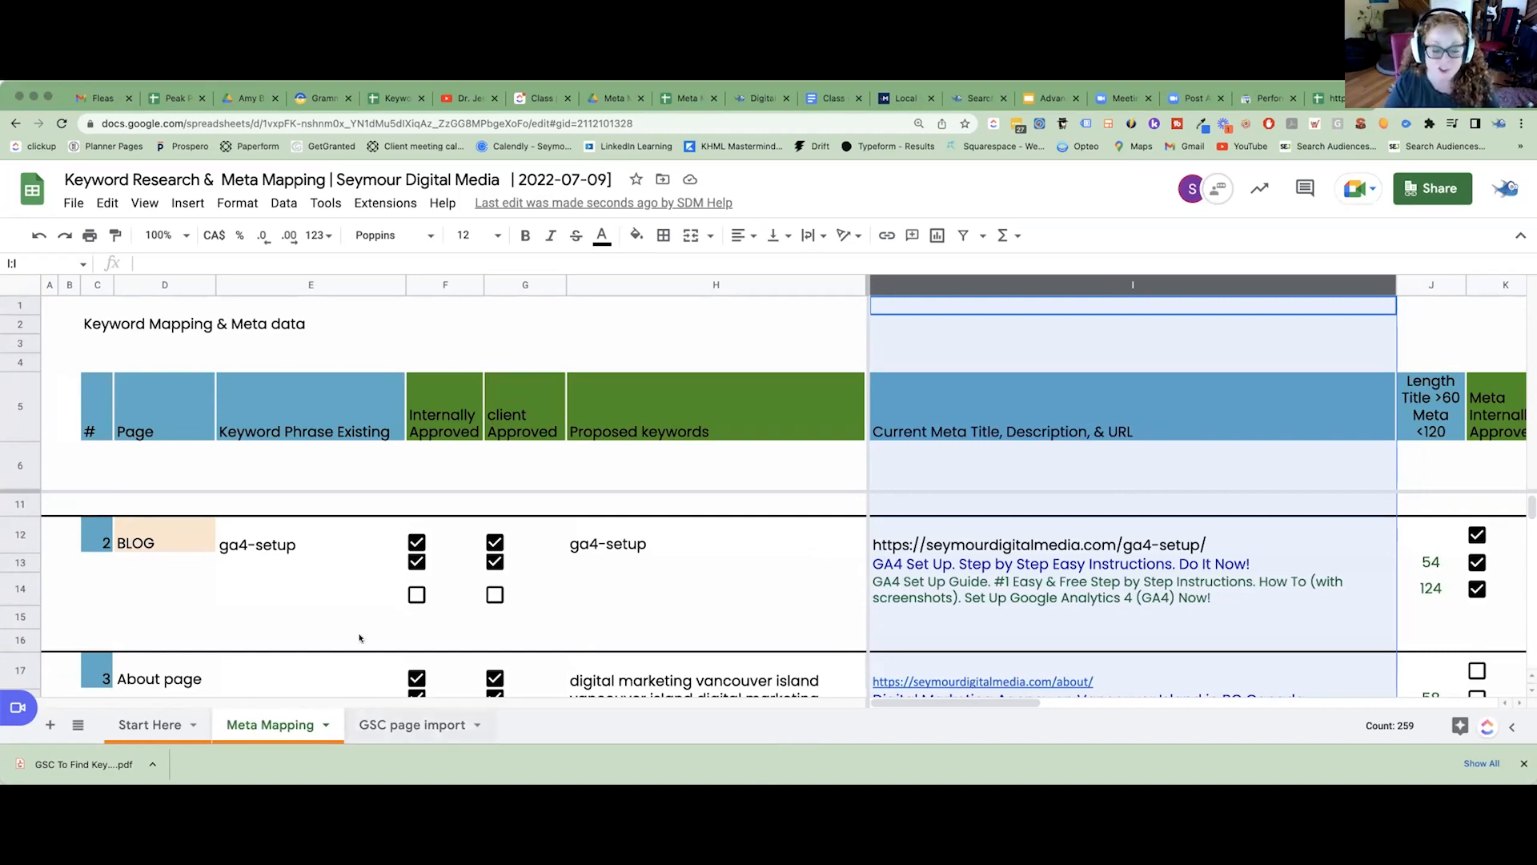
{"action": "left_click_drag", "start_coordinate": [23, 534], "coordinate": [9, 632]}
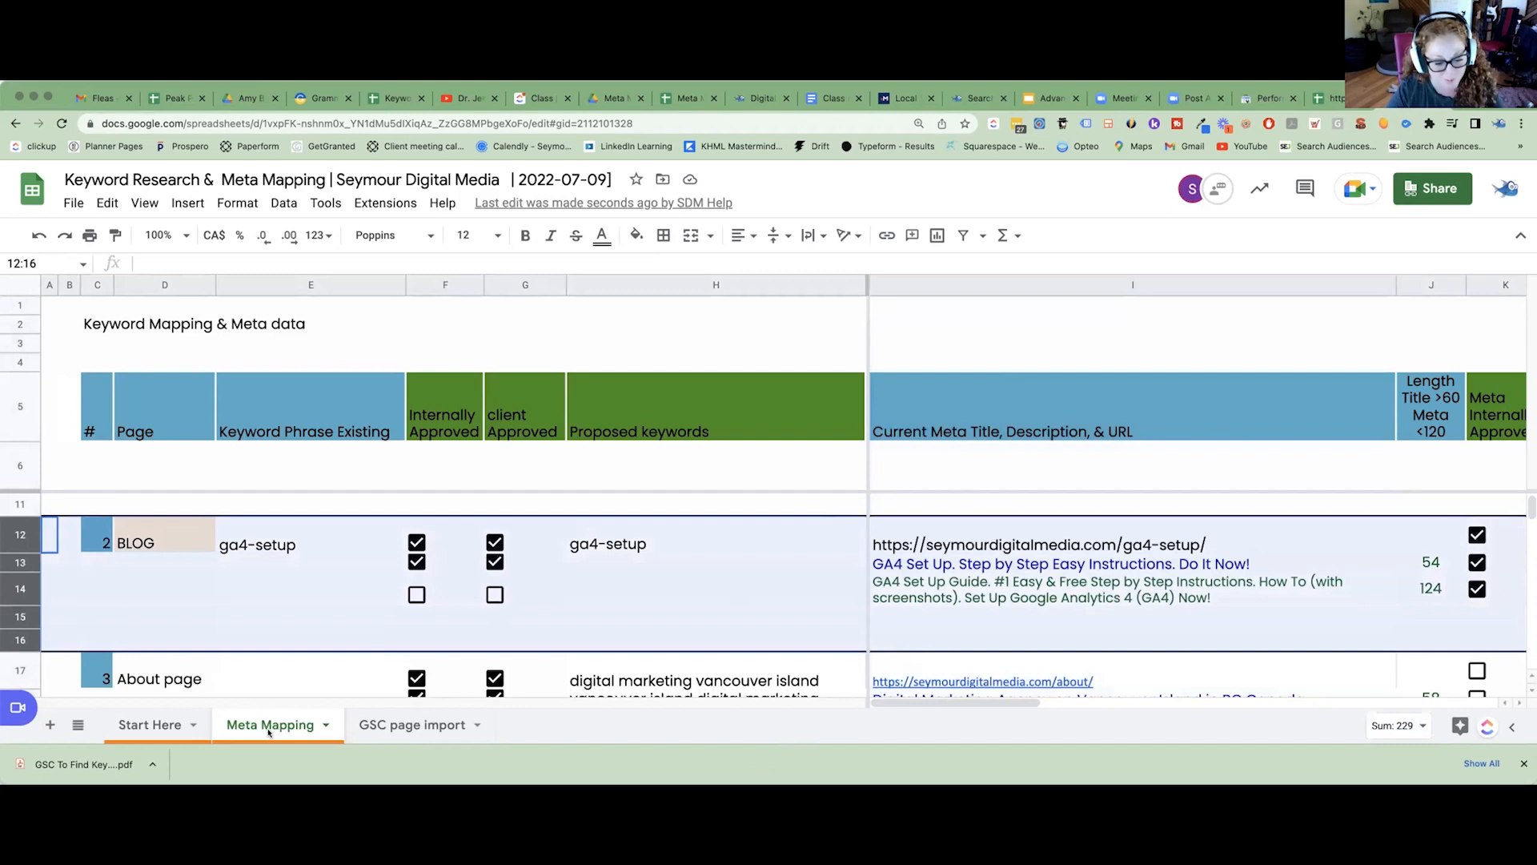
{"action": "left_click", "coordinate": [427, 728]}
{"action": "left_click", "coordinate": [364, 350]}
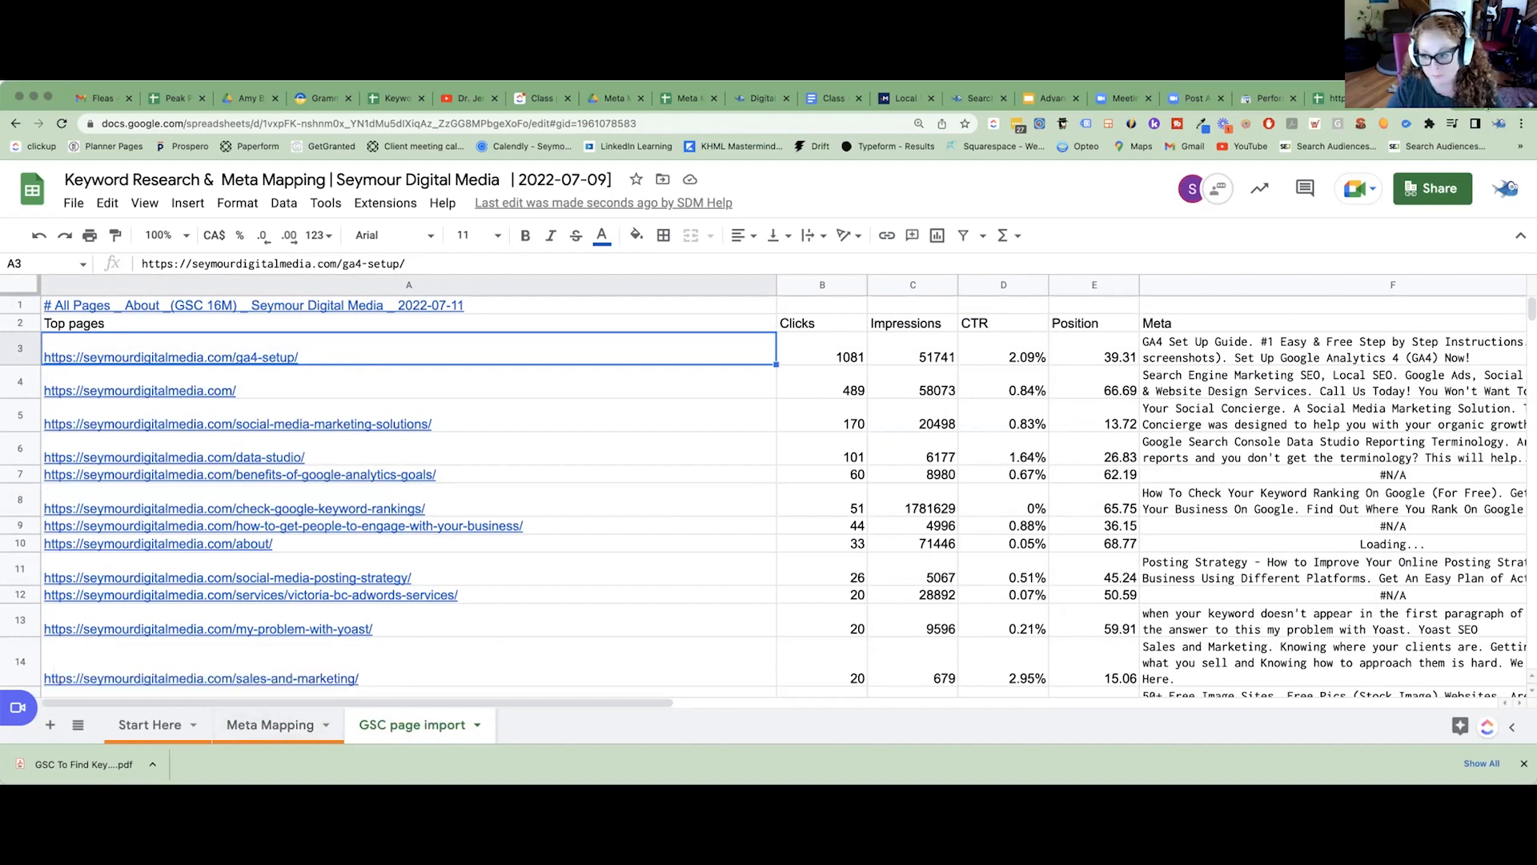
{"action": "left_click", "coordinate": [256, 726]}
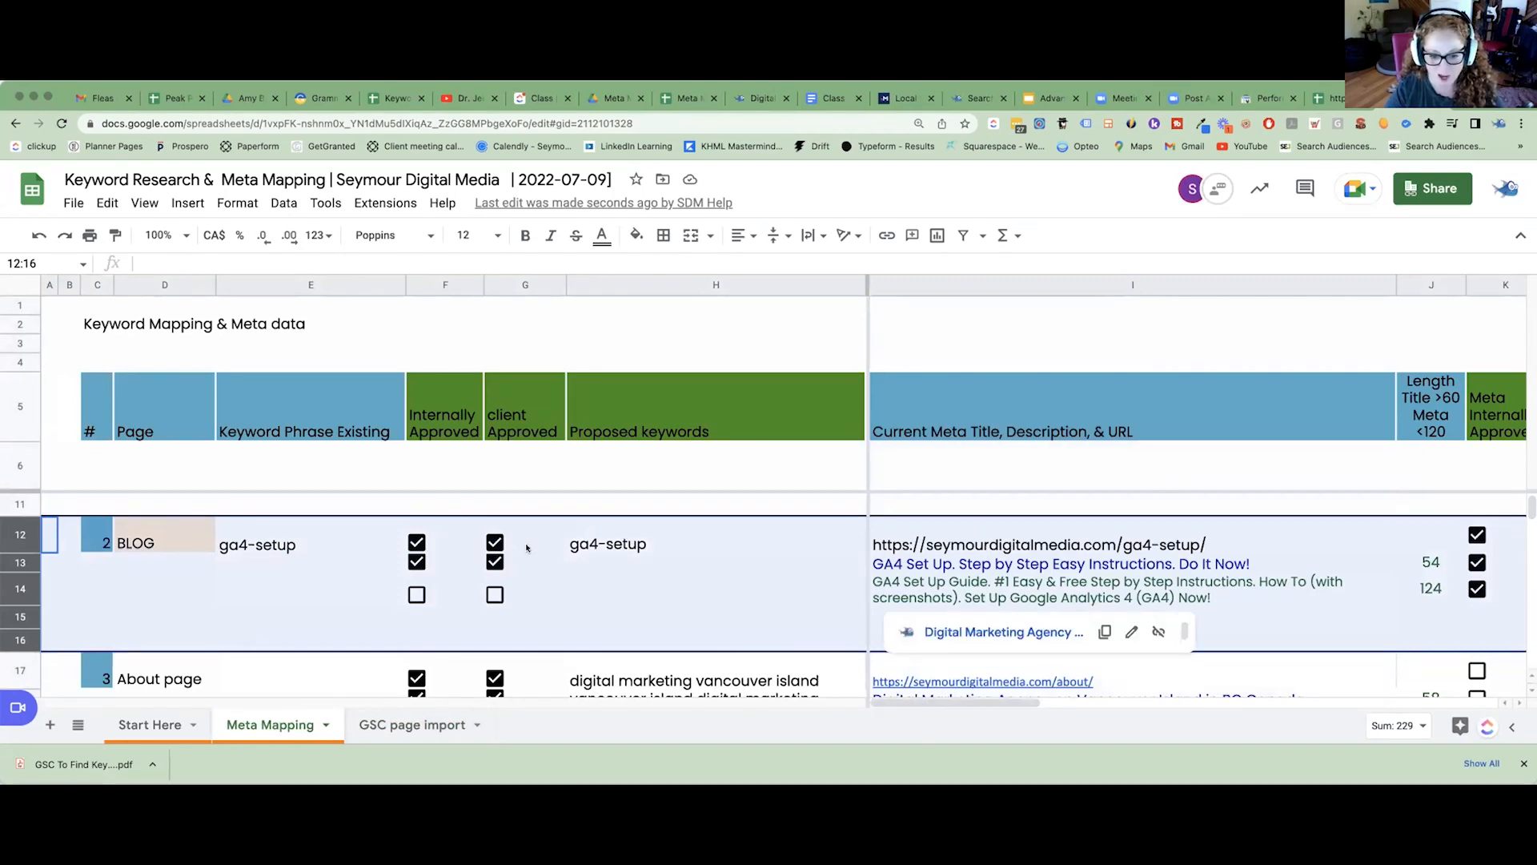
{"action": "left_click", "coordinate": [1094, 286]}
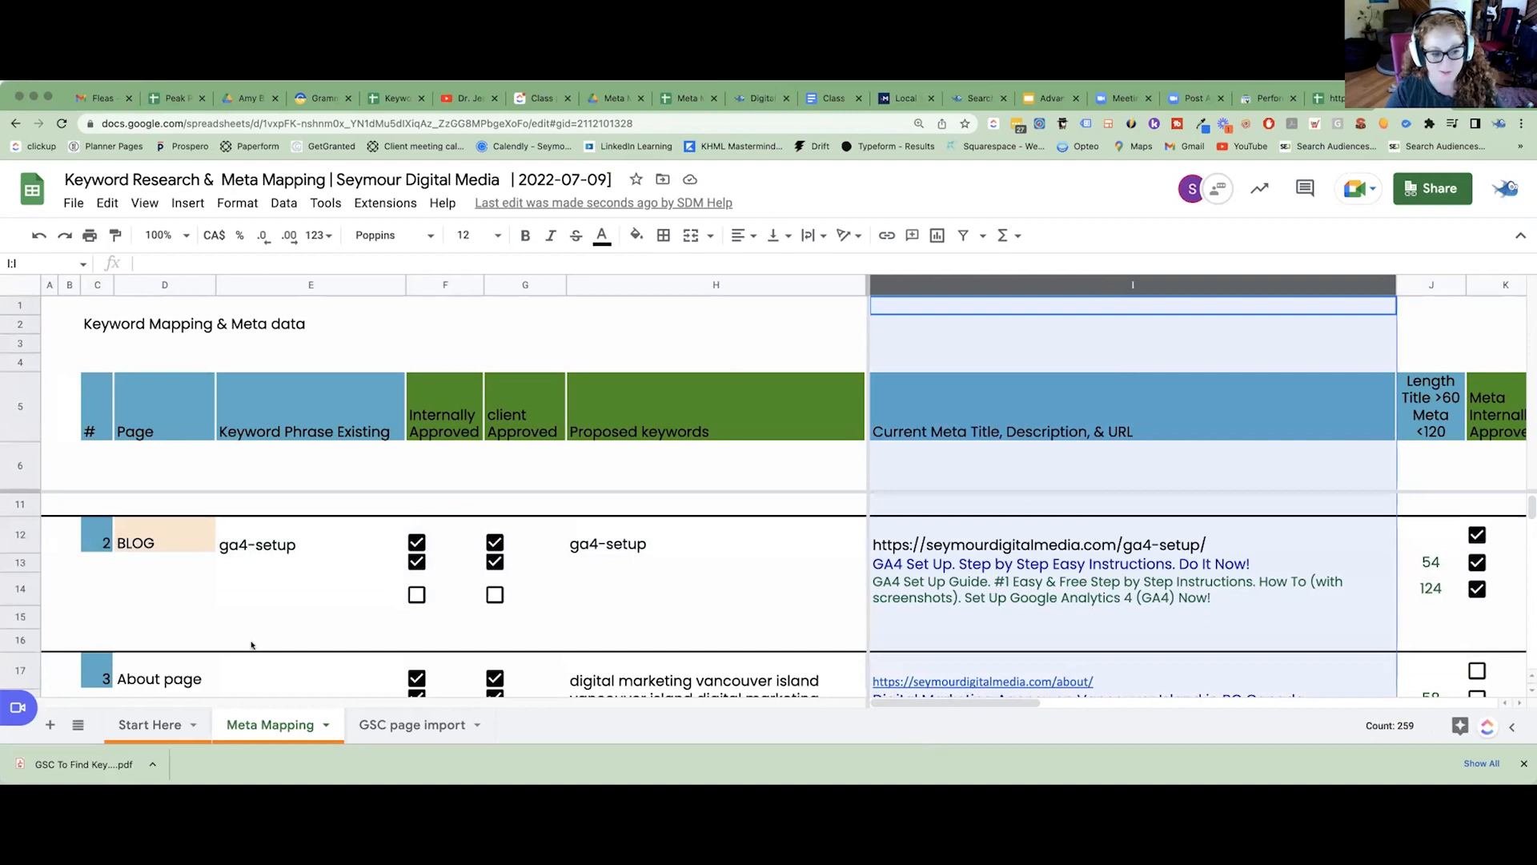
{"action": "left_click", "coordinate": [90, 539]}
Open the home page's 16-month GSC keyword research file linked in cell S7 of the Meta Mapping sheet.
{"action": "scroll", "coordinate": [91, 532], "scroll_direction": "up", "scroll_amount": 2}
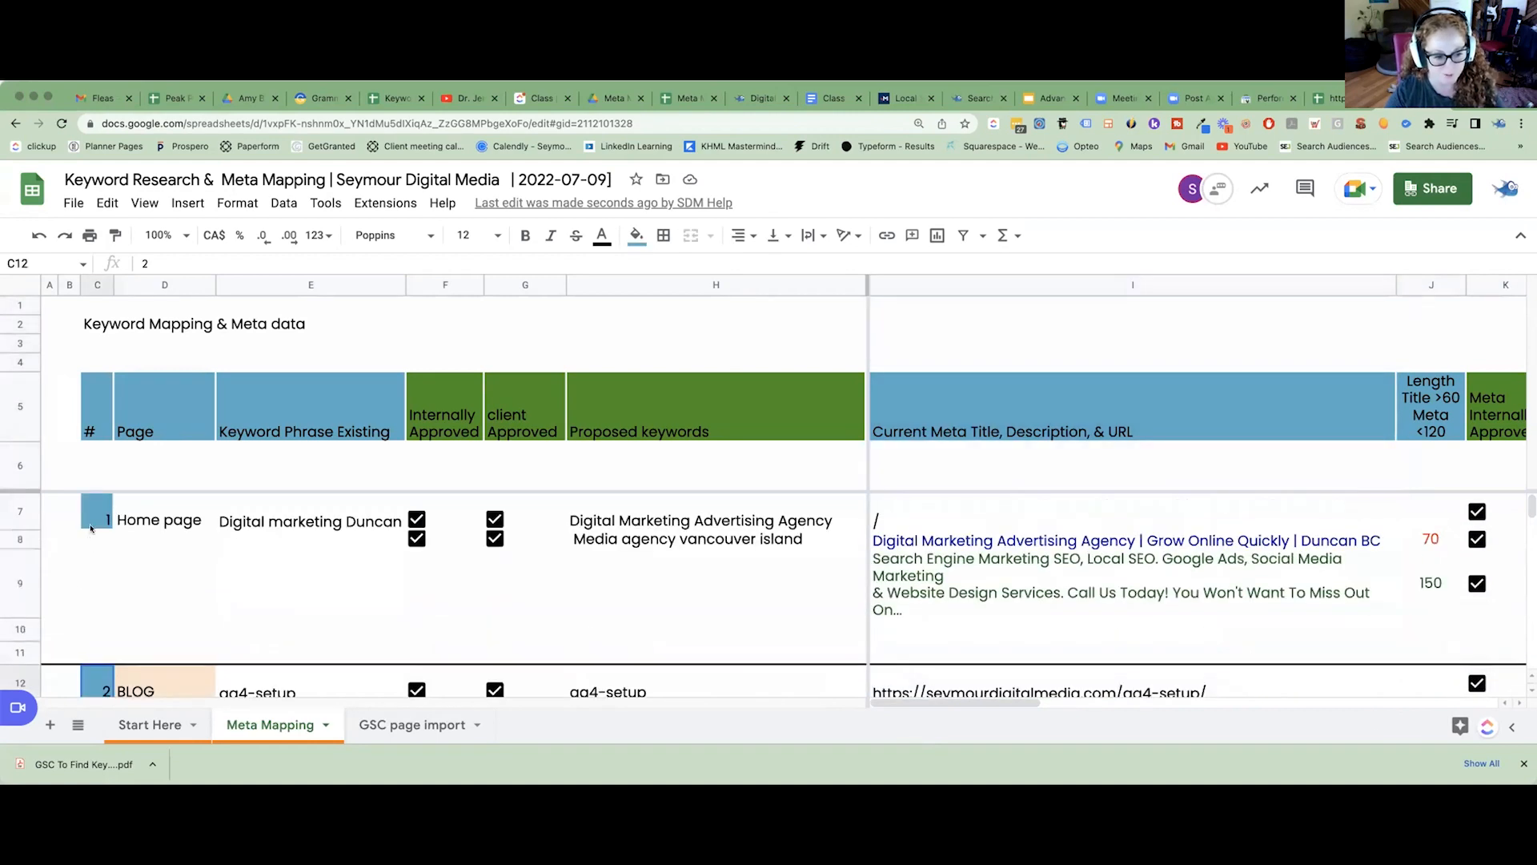
{"action": "left_click", "coordinate": [99, 523]}
{"action": "left_click_drag", "start_coordinate": [920, 702], "coordinate": [1142, 702]}
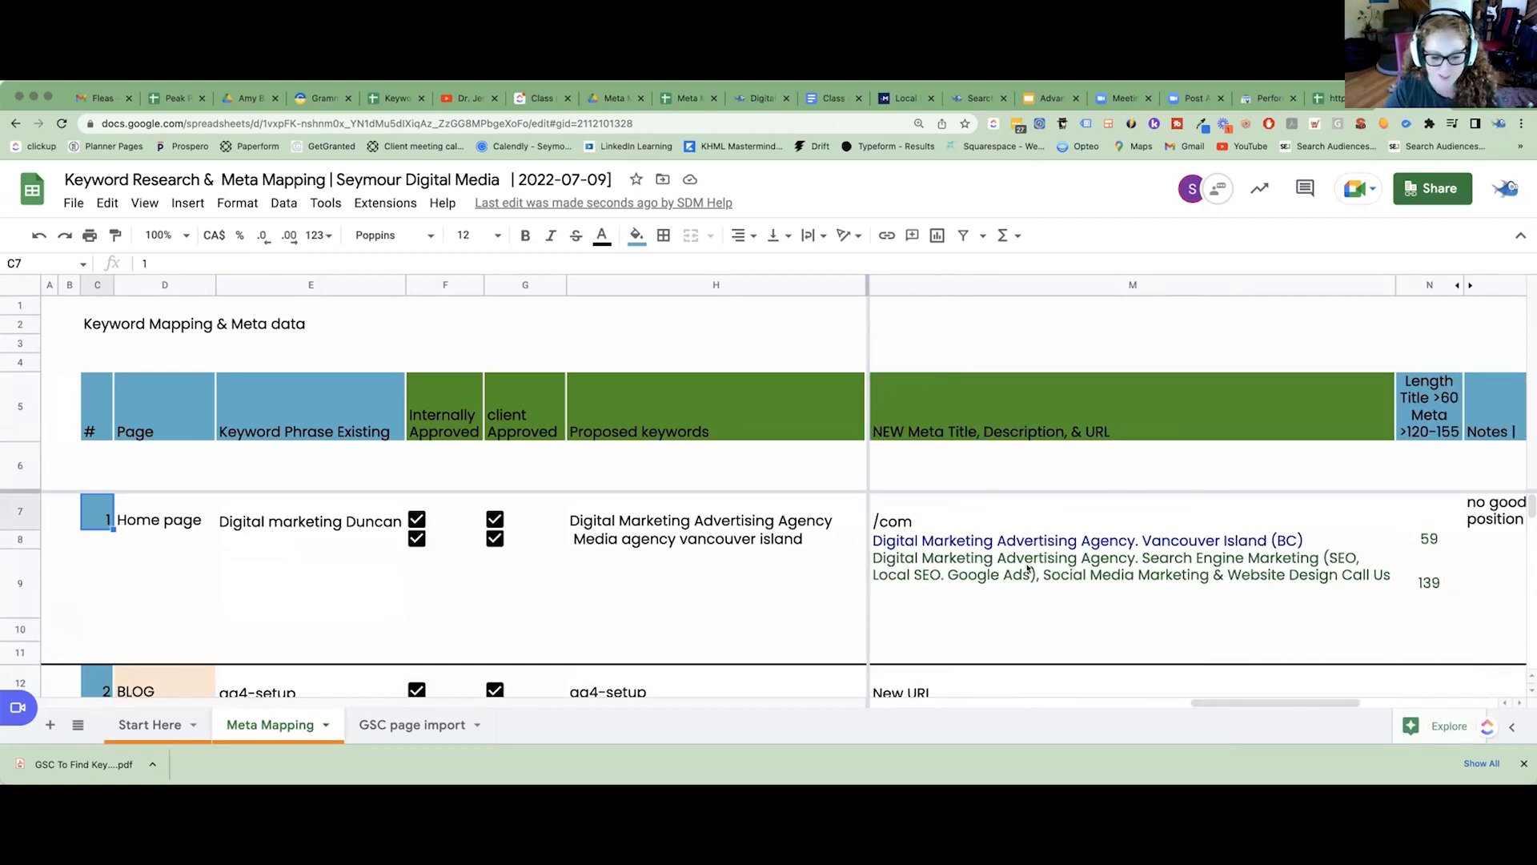
{"action": "left_click", "coordinate": [1371, 703]}
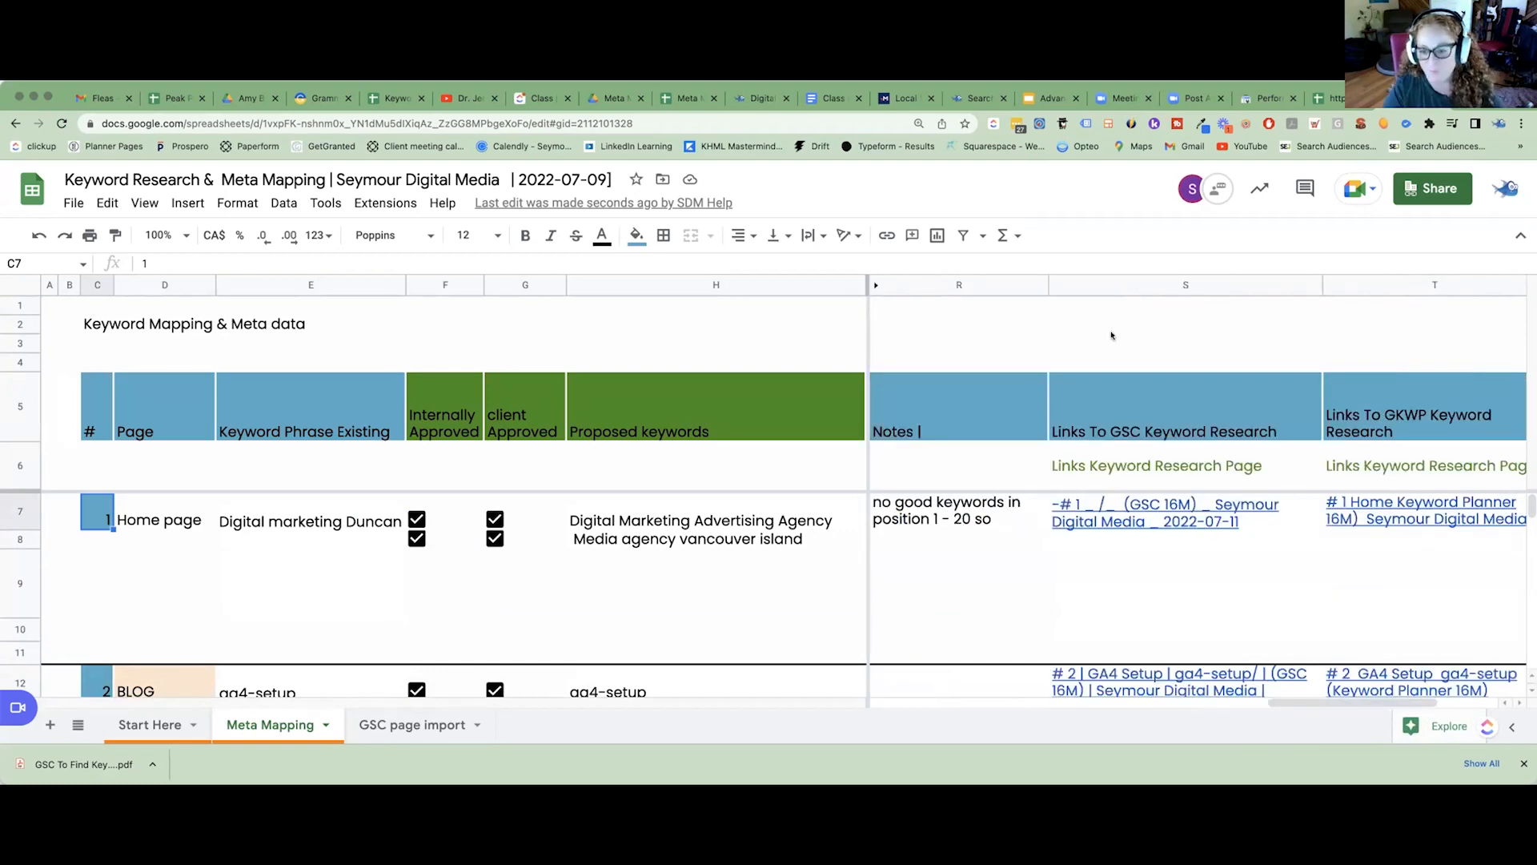
{"action": "left_click", "coordinate": [1106, 285]}
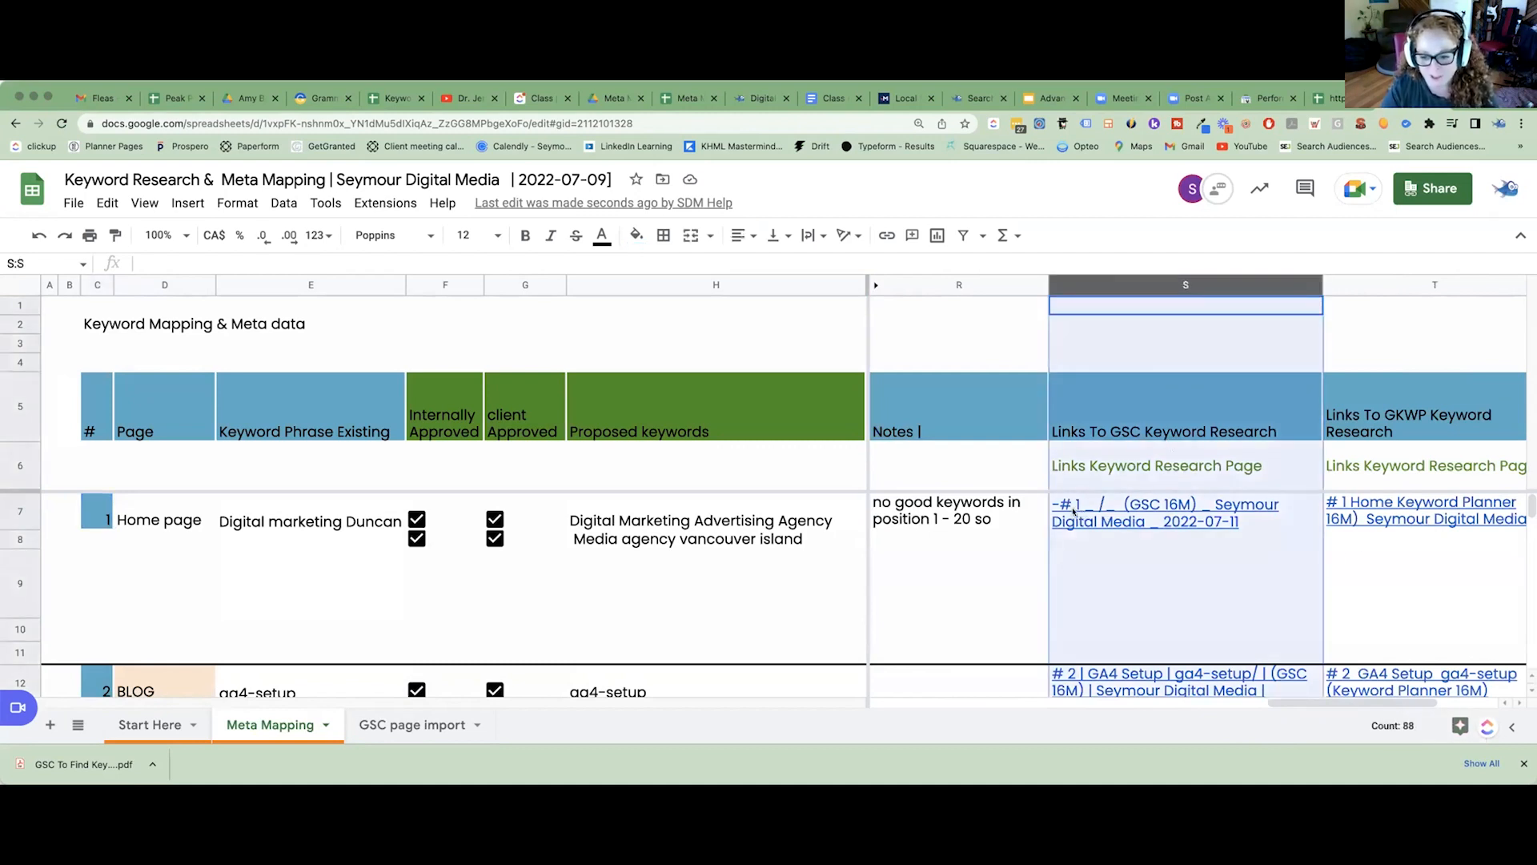
{"action": "mouse_move", "coordinate": [1076, 513]}
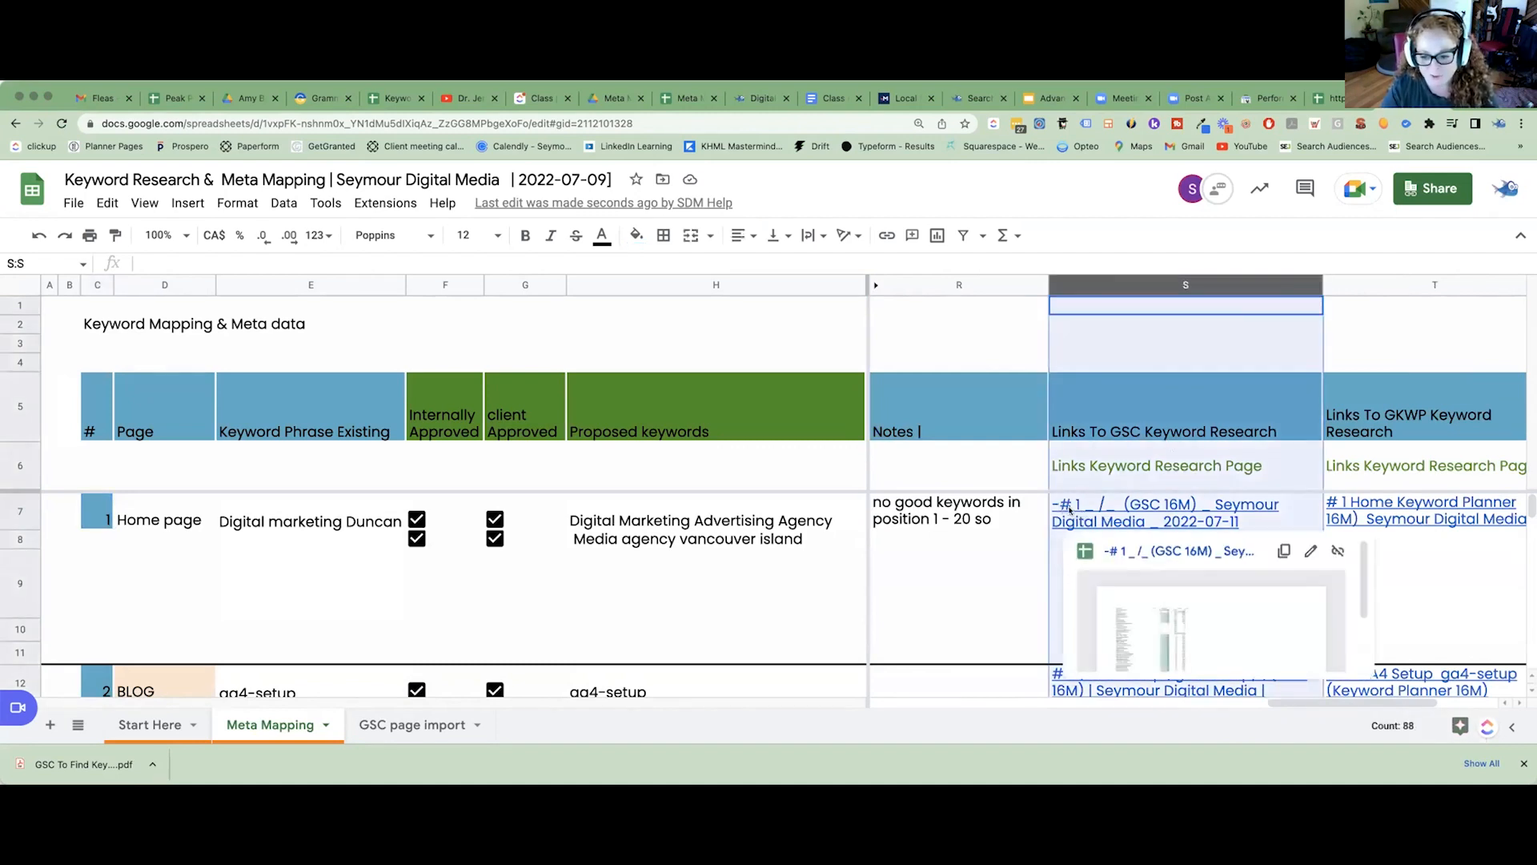
{"action": "left_click", "coordinate": [1117, 507]}
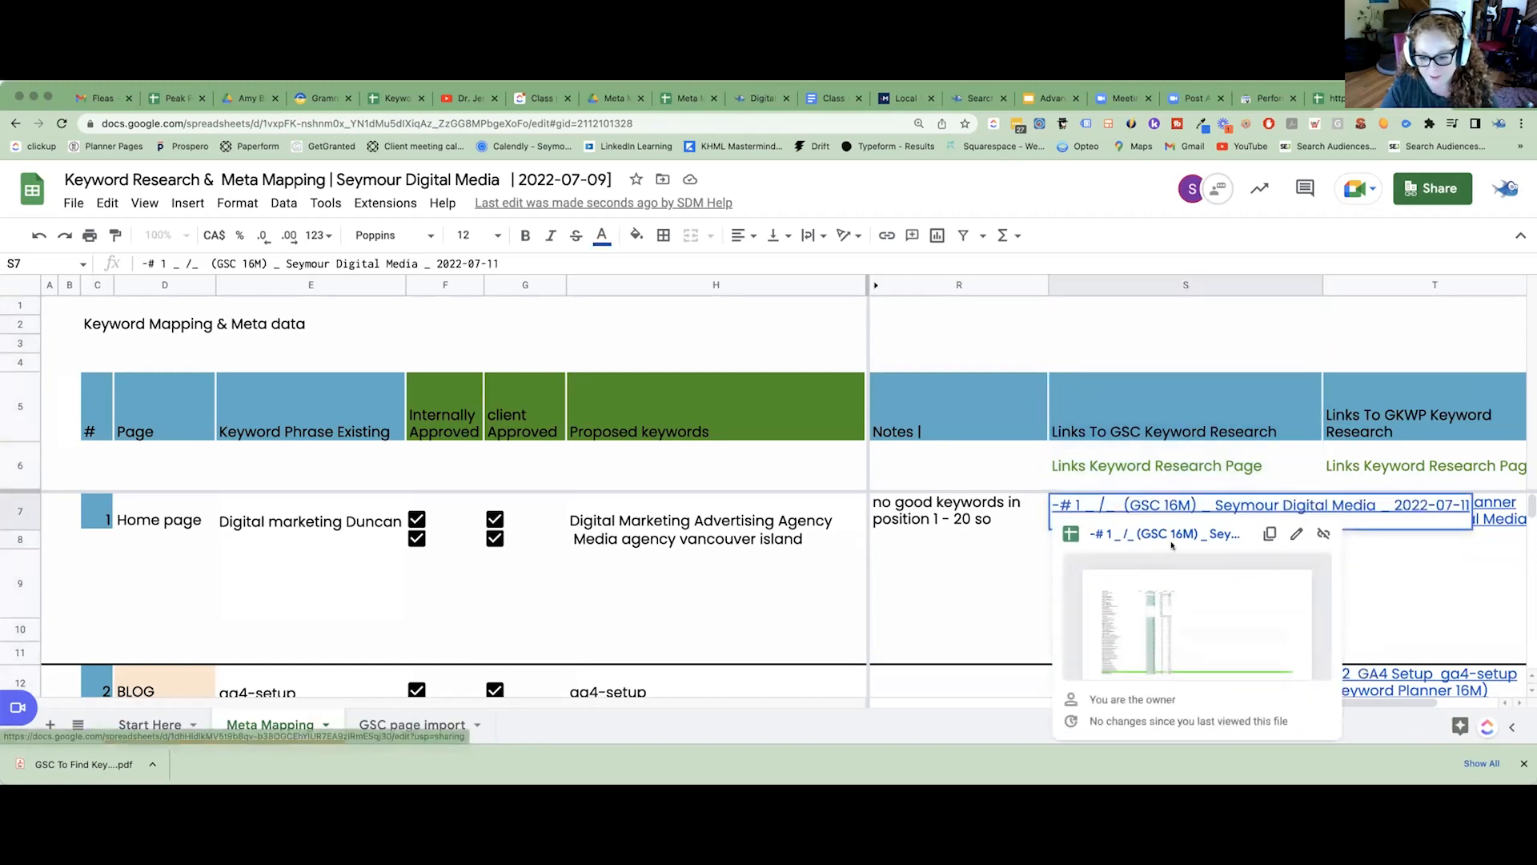
{"action": "left_click", "coordinate": [1171, 551]}
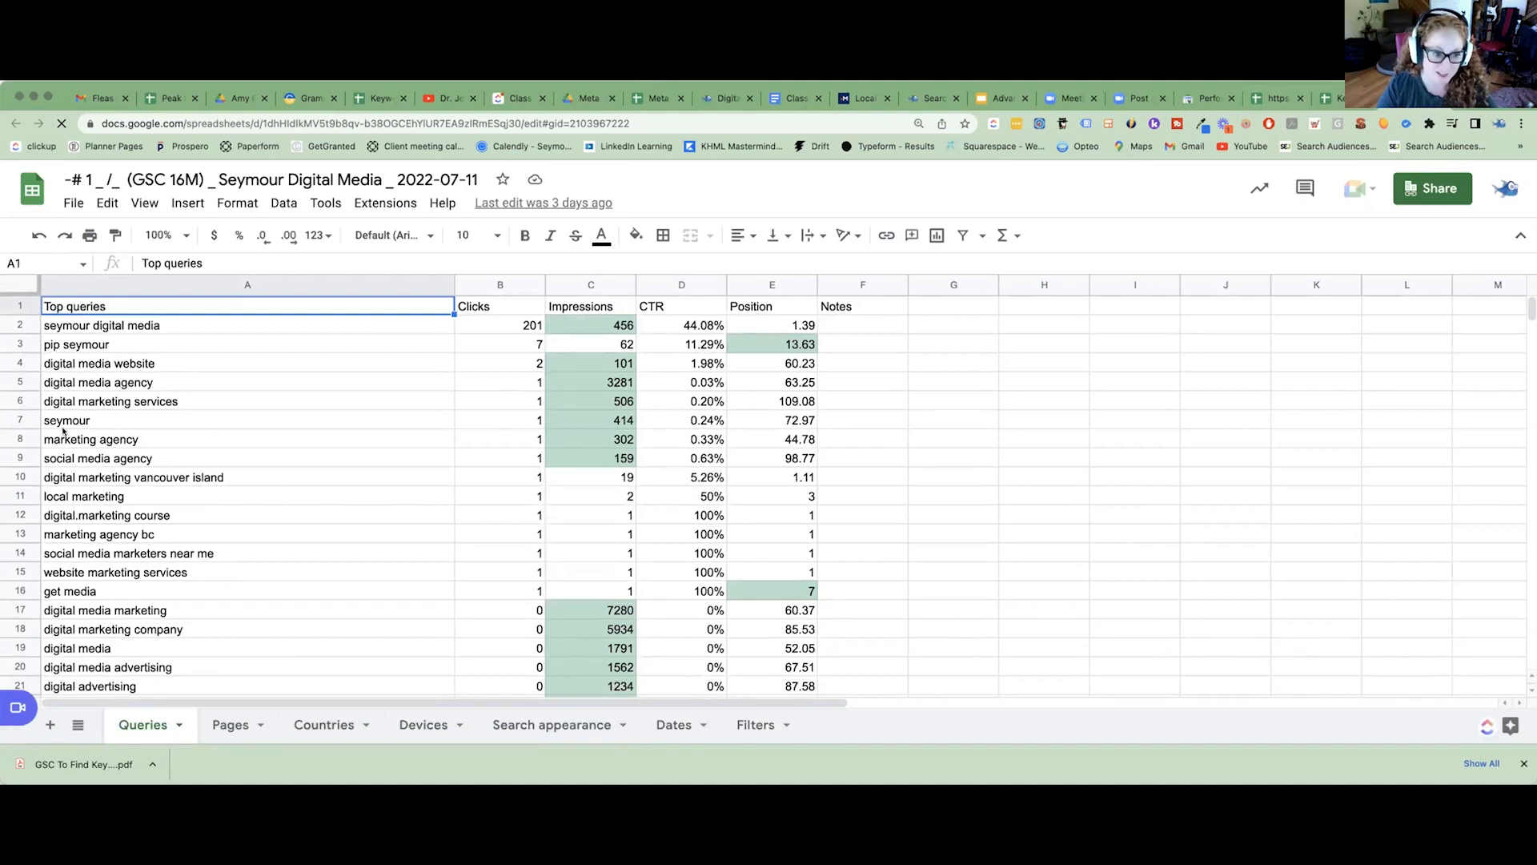
Filter the Search Console performance report to the seymourdigitalmedia.com home page and export it to Google Sheets.
{"action": "left_click", "coordinate": [1201, 98]}
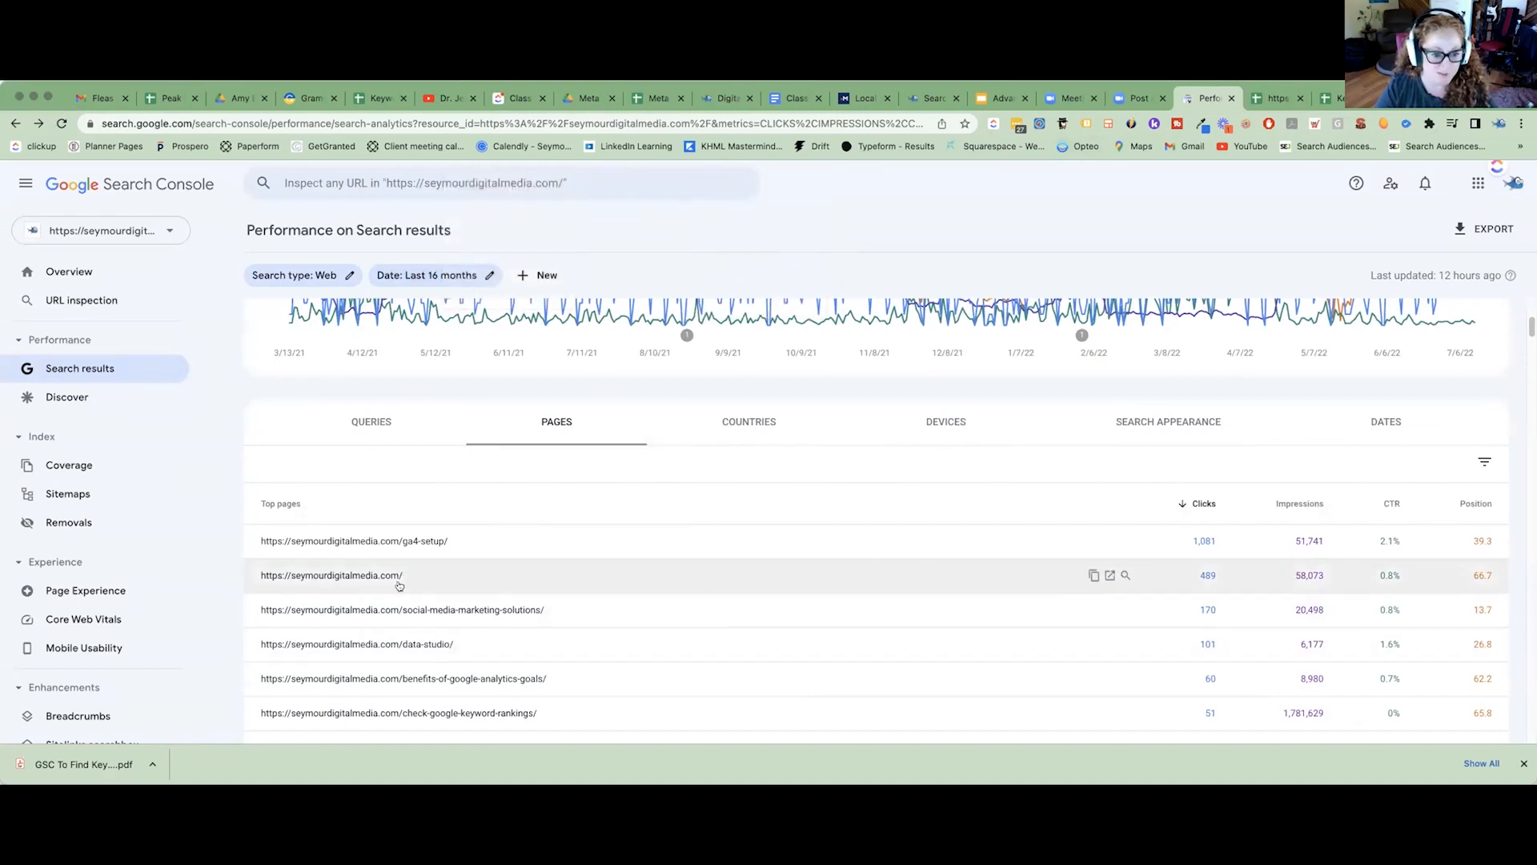
{"action": "left_click", "coordinate": [343, 575]}
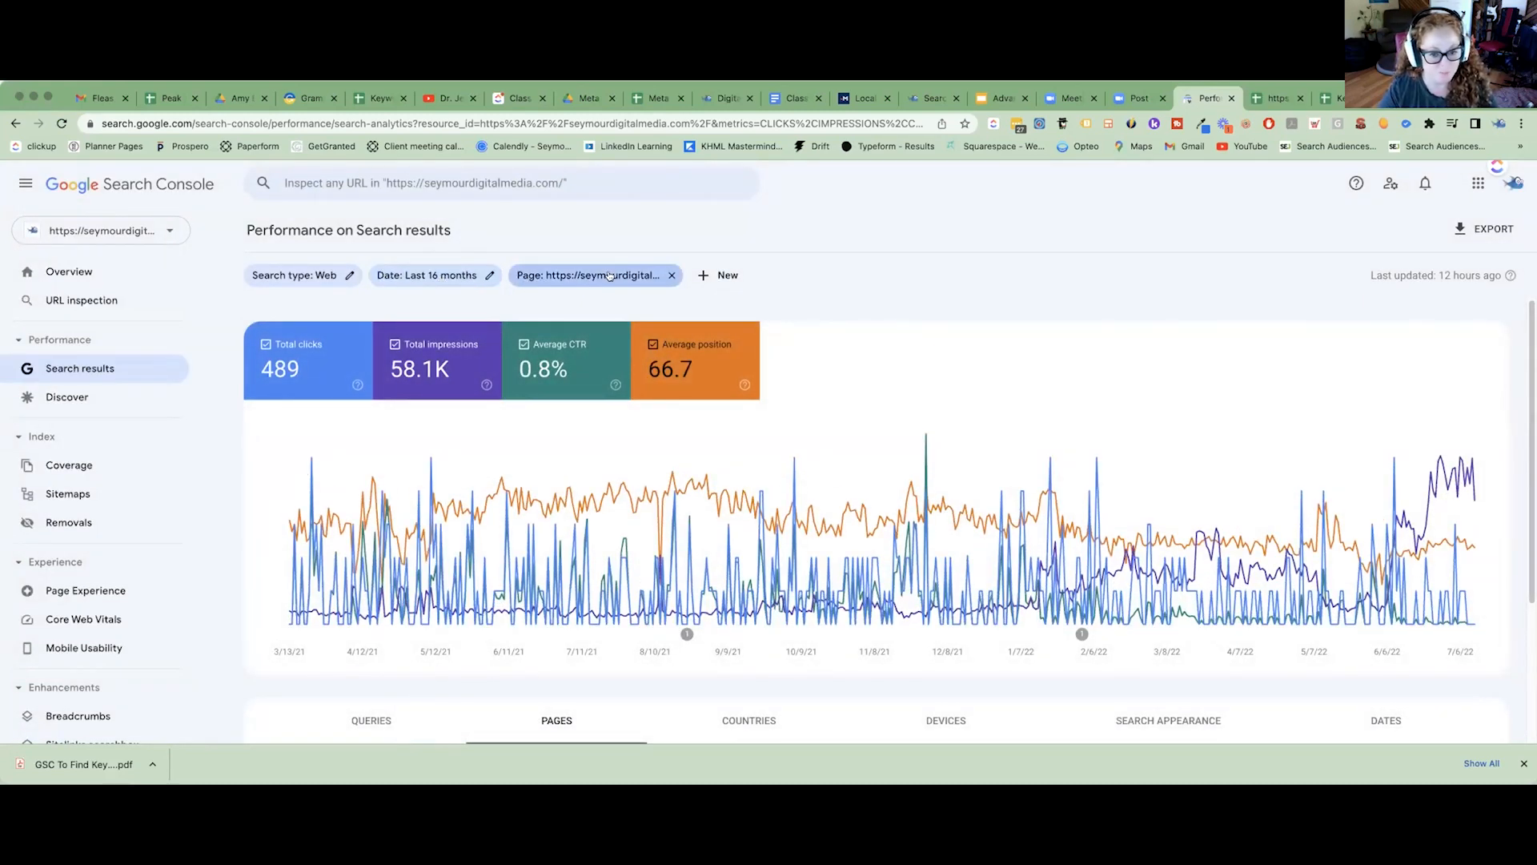
{"action": "left_click", "coordinate": [1482, 230]}
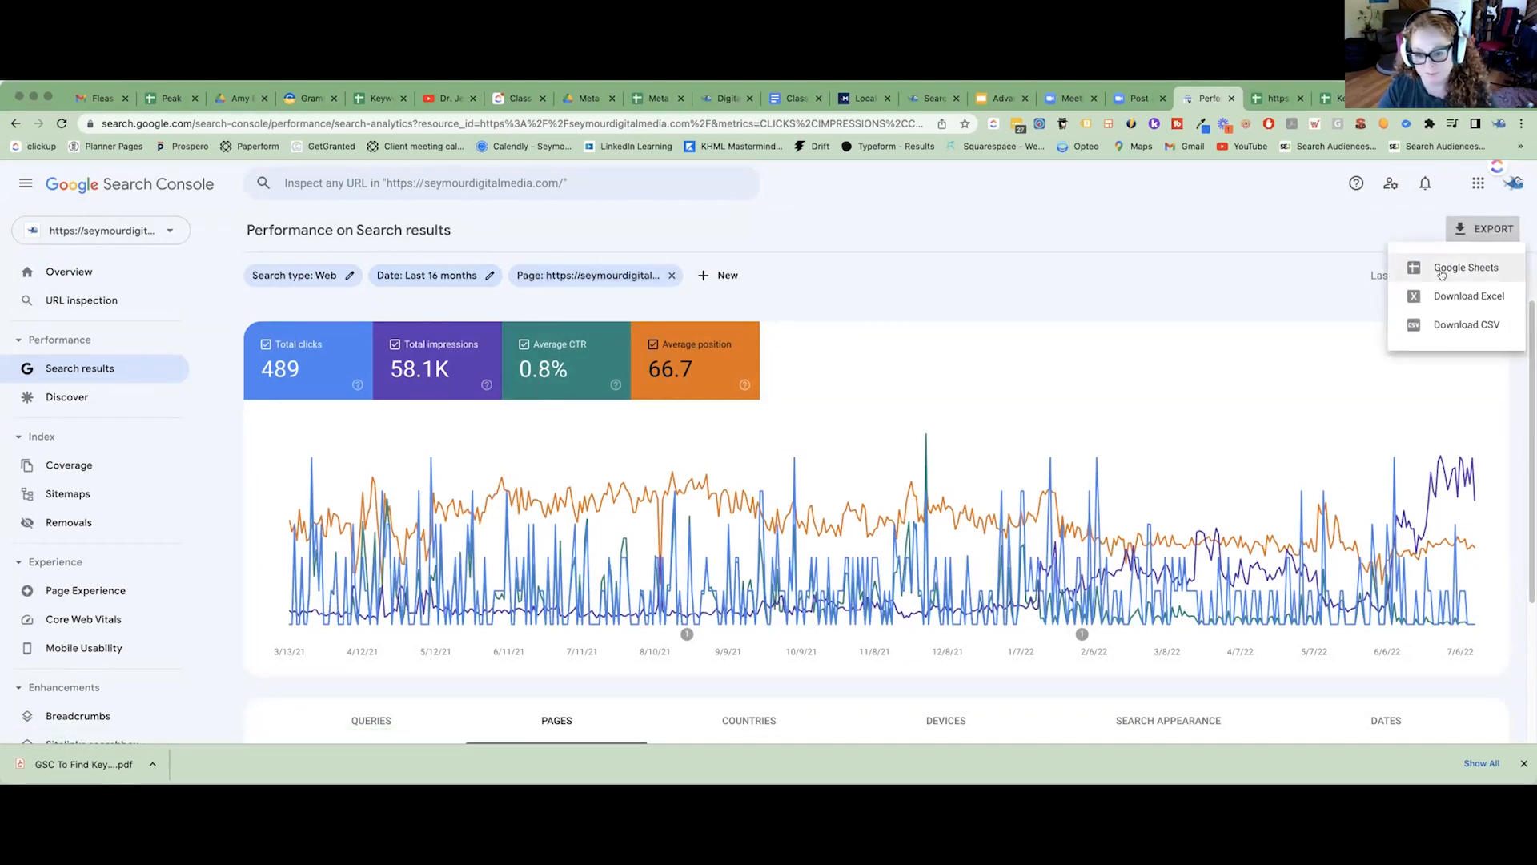
{"action": "left_click", "coordinate": [1442, 275]}
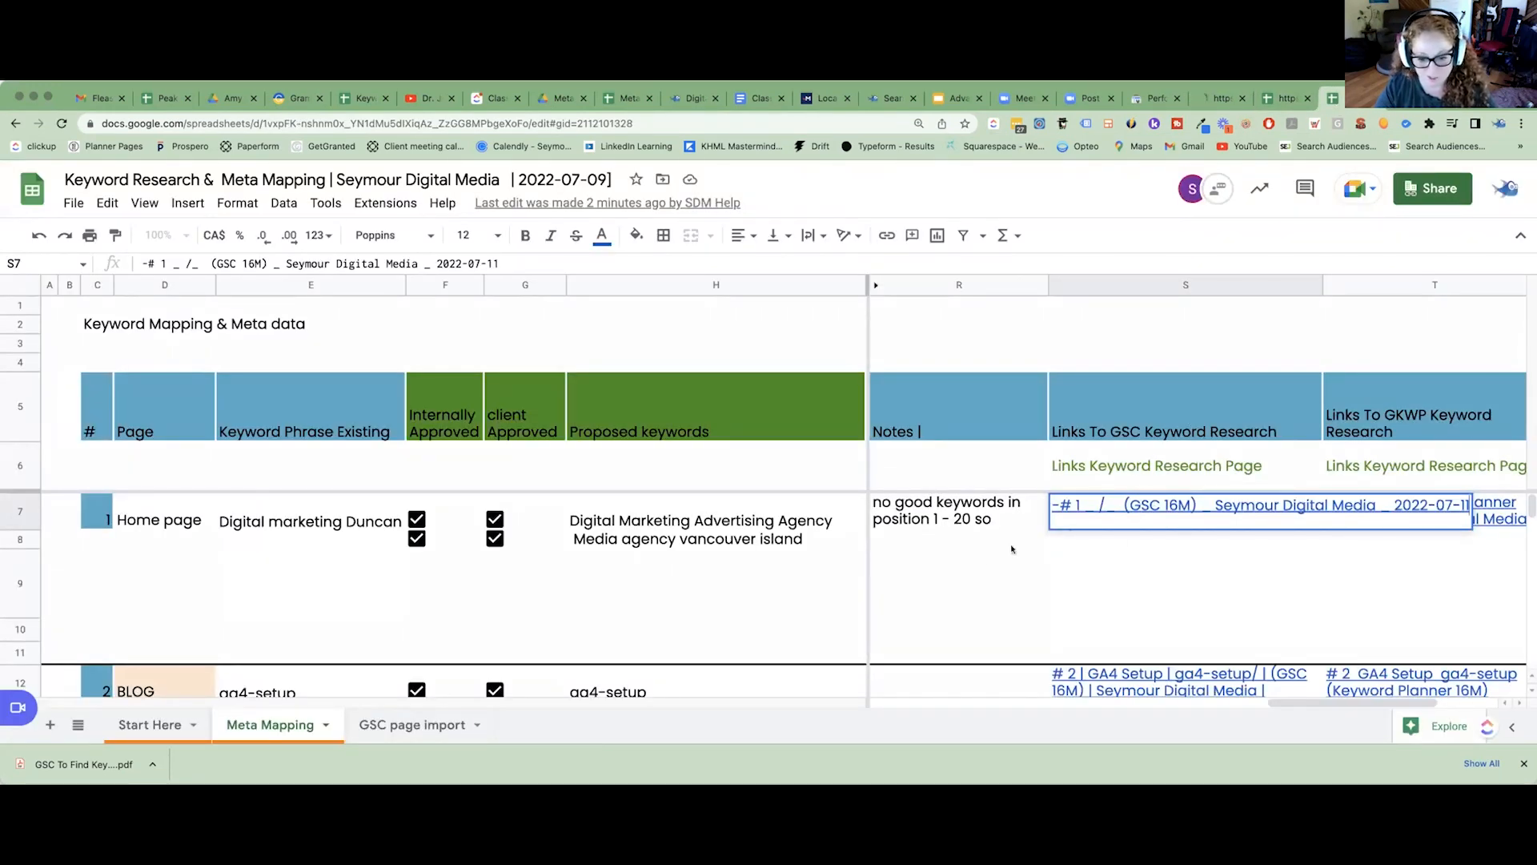
Examine the naming of the S7 link in the Meta Mapping sheet, then reopen its linked file and select the full file name.
{"action": "mouse_move", "coordinate": [1099, 503]}
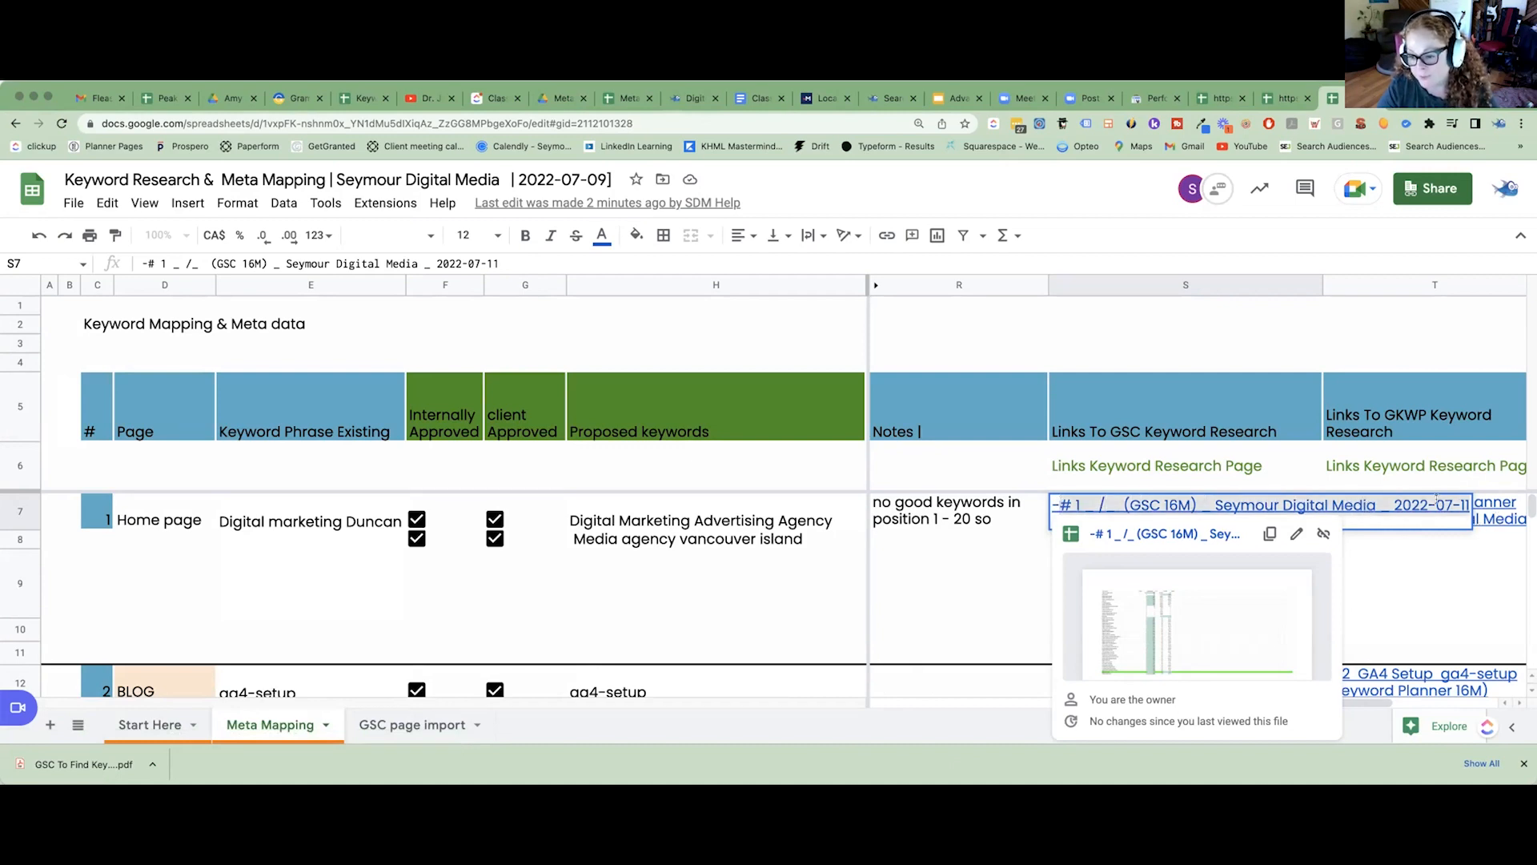
{"action": "left_click_drag", "start_coordinate": [1379, 506], "coordinate": [1126, 502]}
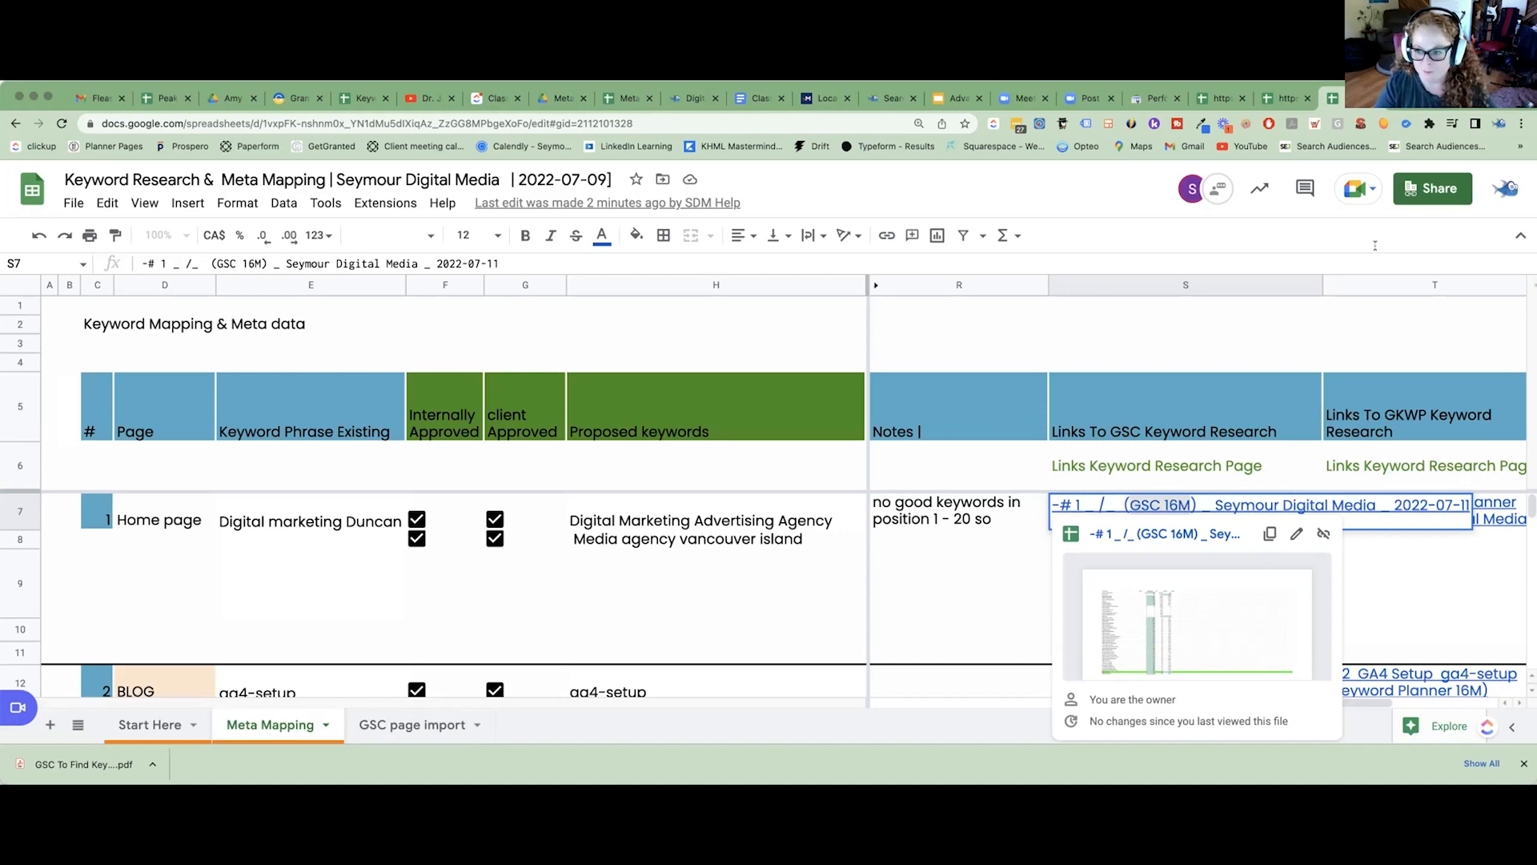
{"action": "left_click", "coordinate": [1165, 534]}
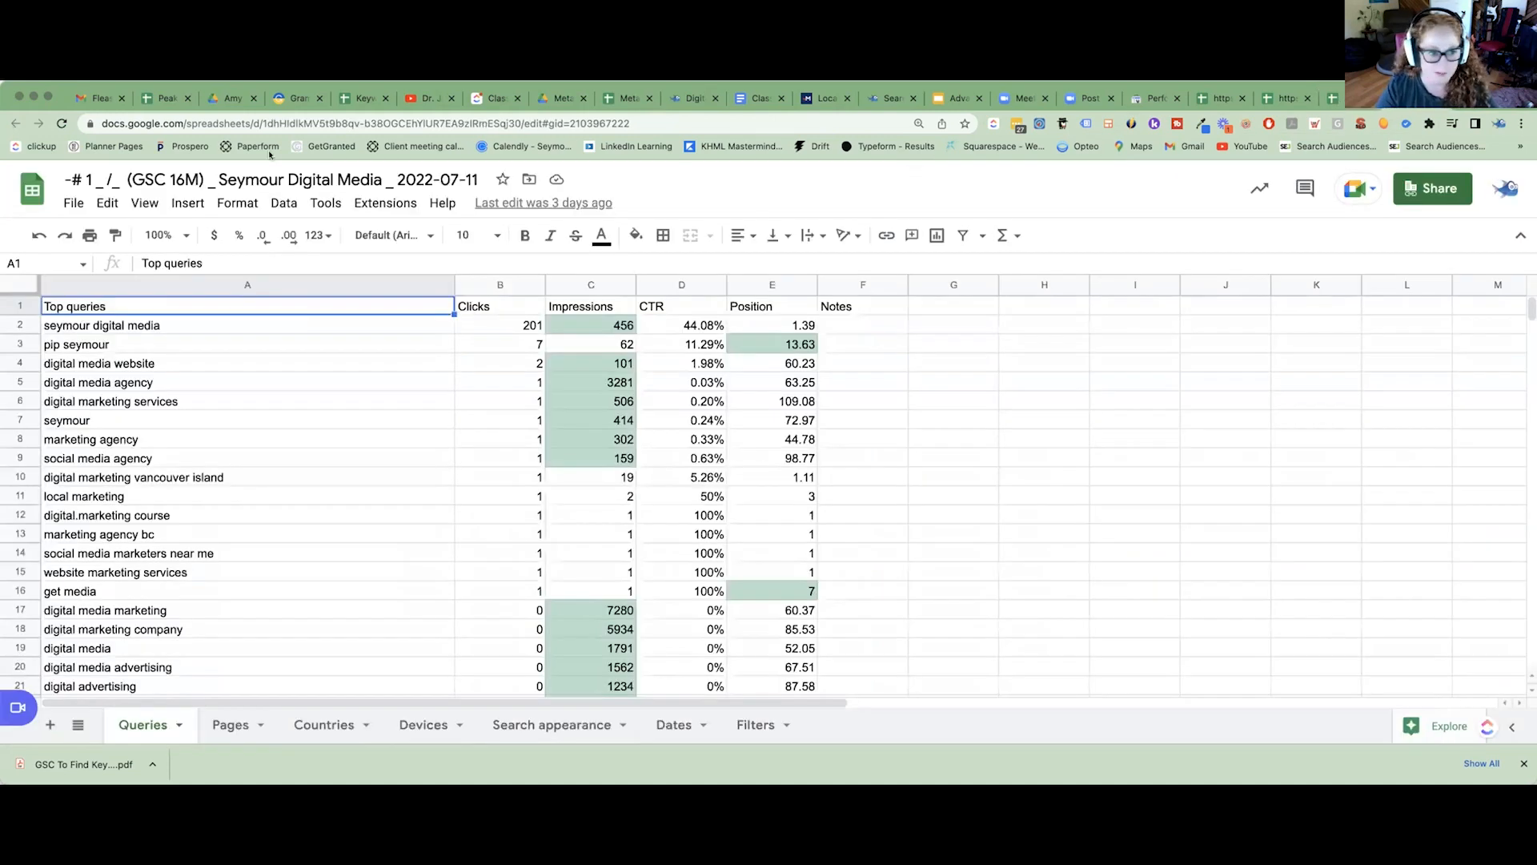
{"action": "left_click", "coordinate": [199, 180]}
{"action": "key", "text": "super+a"}
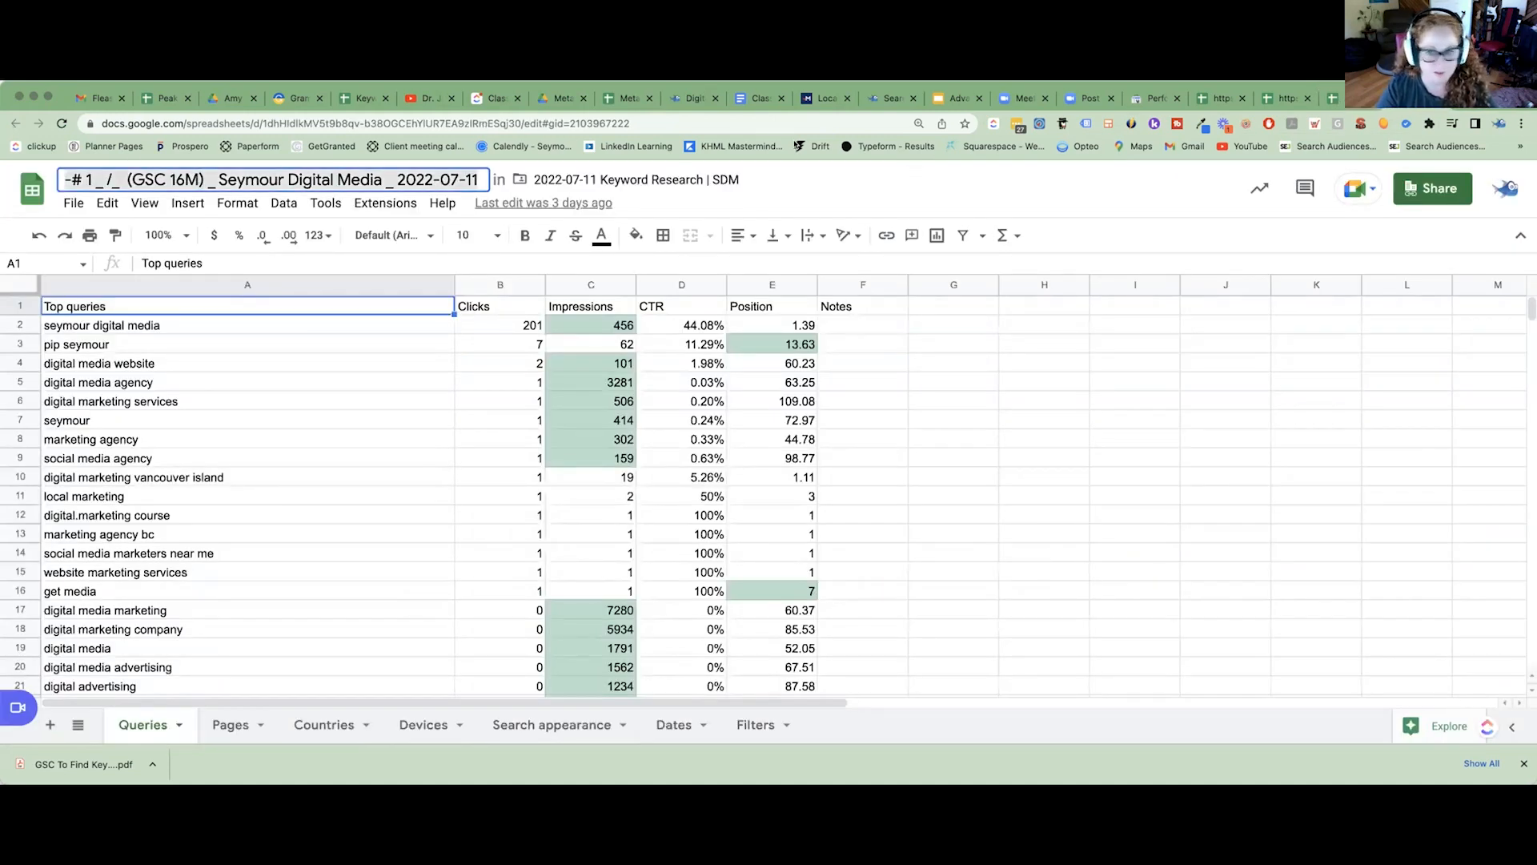
Compare the file name of the new home page export with that of the existing GSC 16M file.
{"action": "left_click", "coordinate": [1215, 97]}
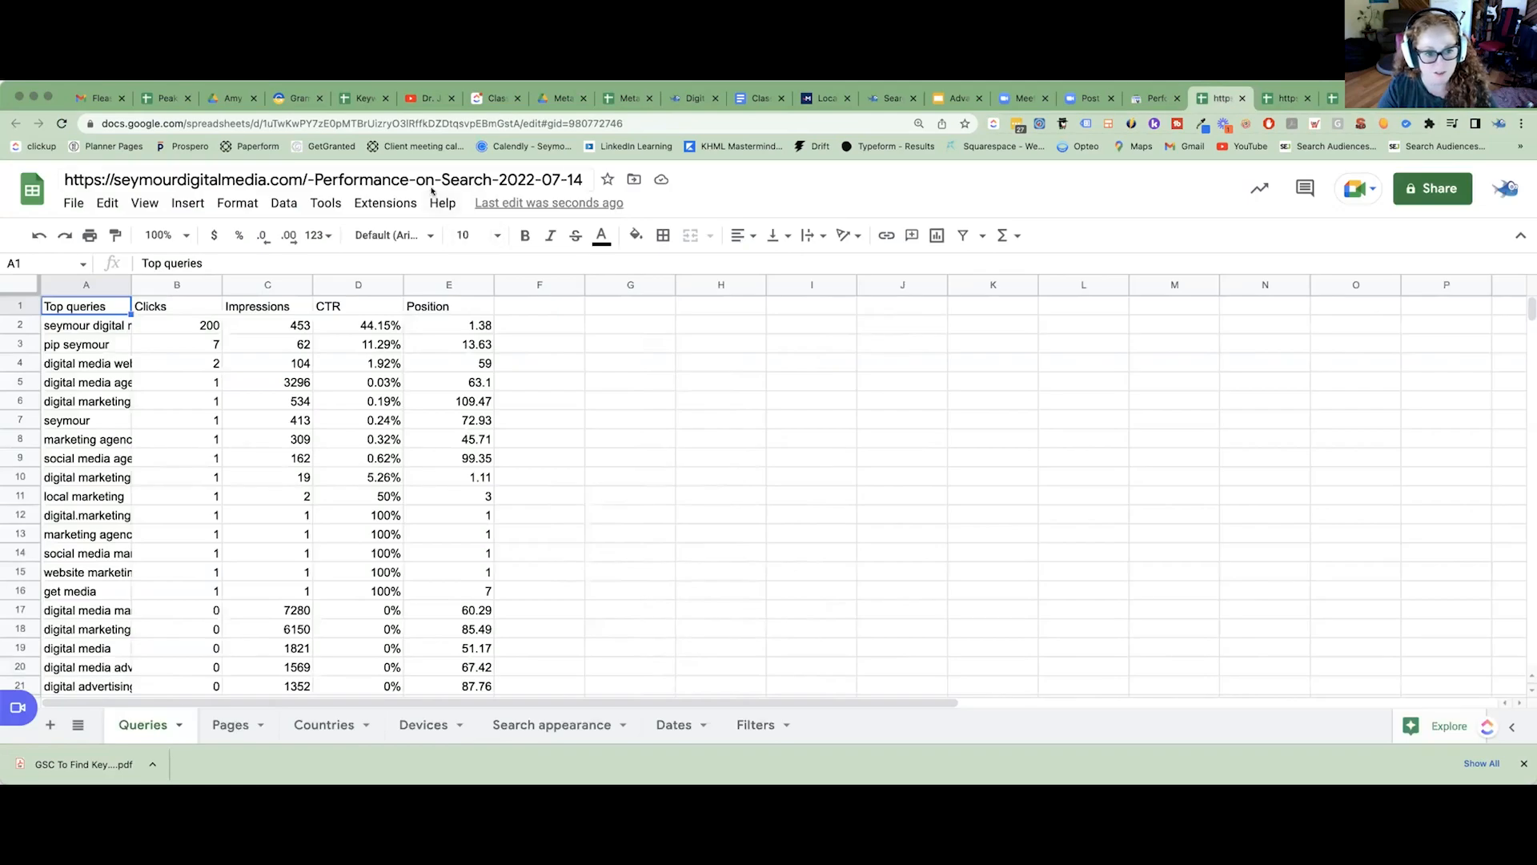
{"action": "left_click", "coordinate": [482, 177]}
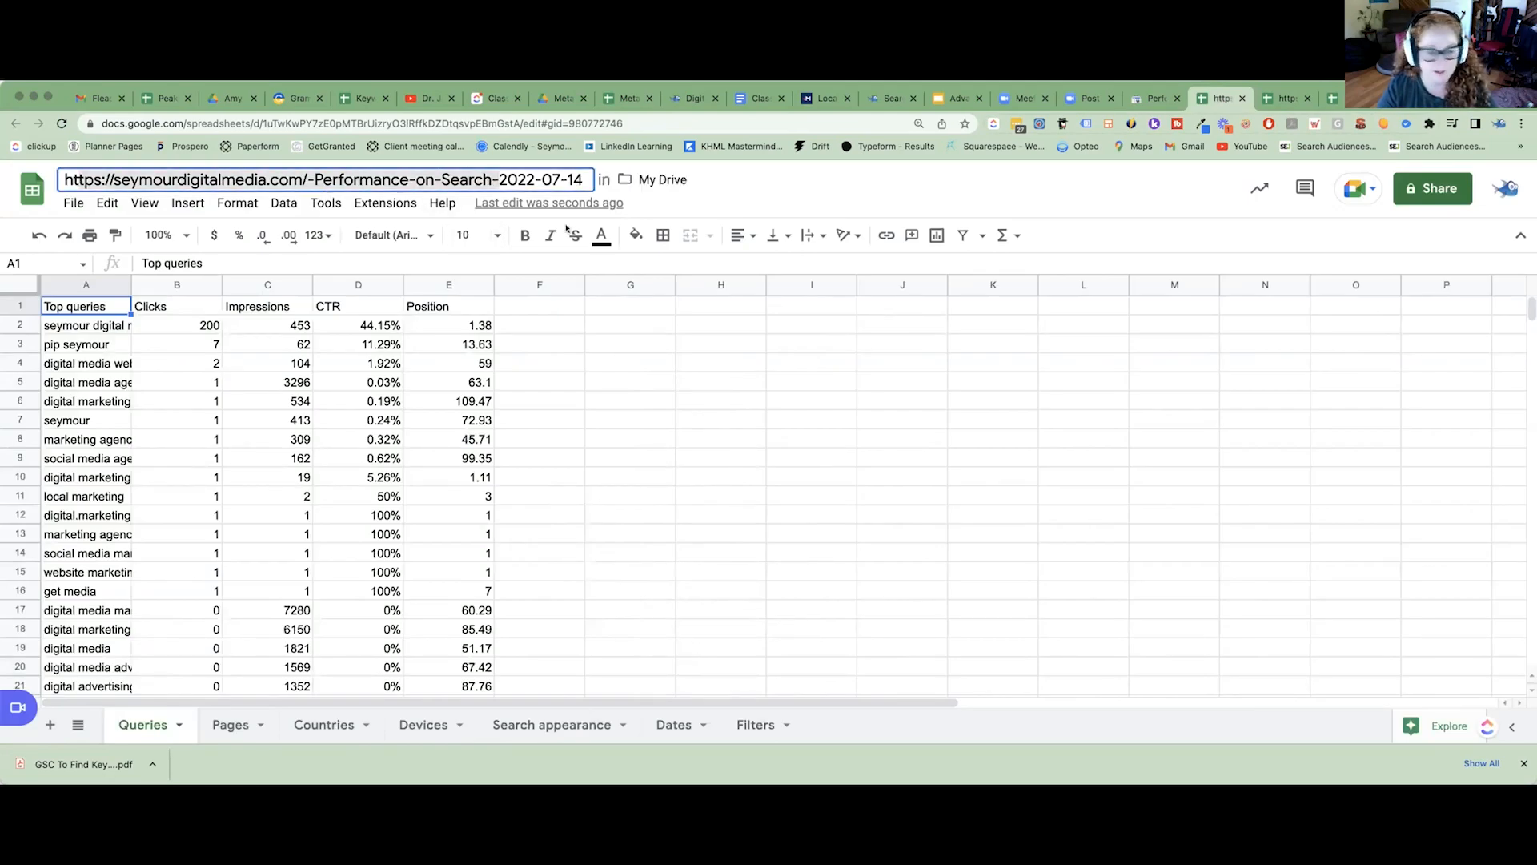
{"action": "key", "text": "ctrl+Tab"}
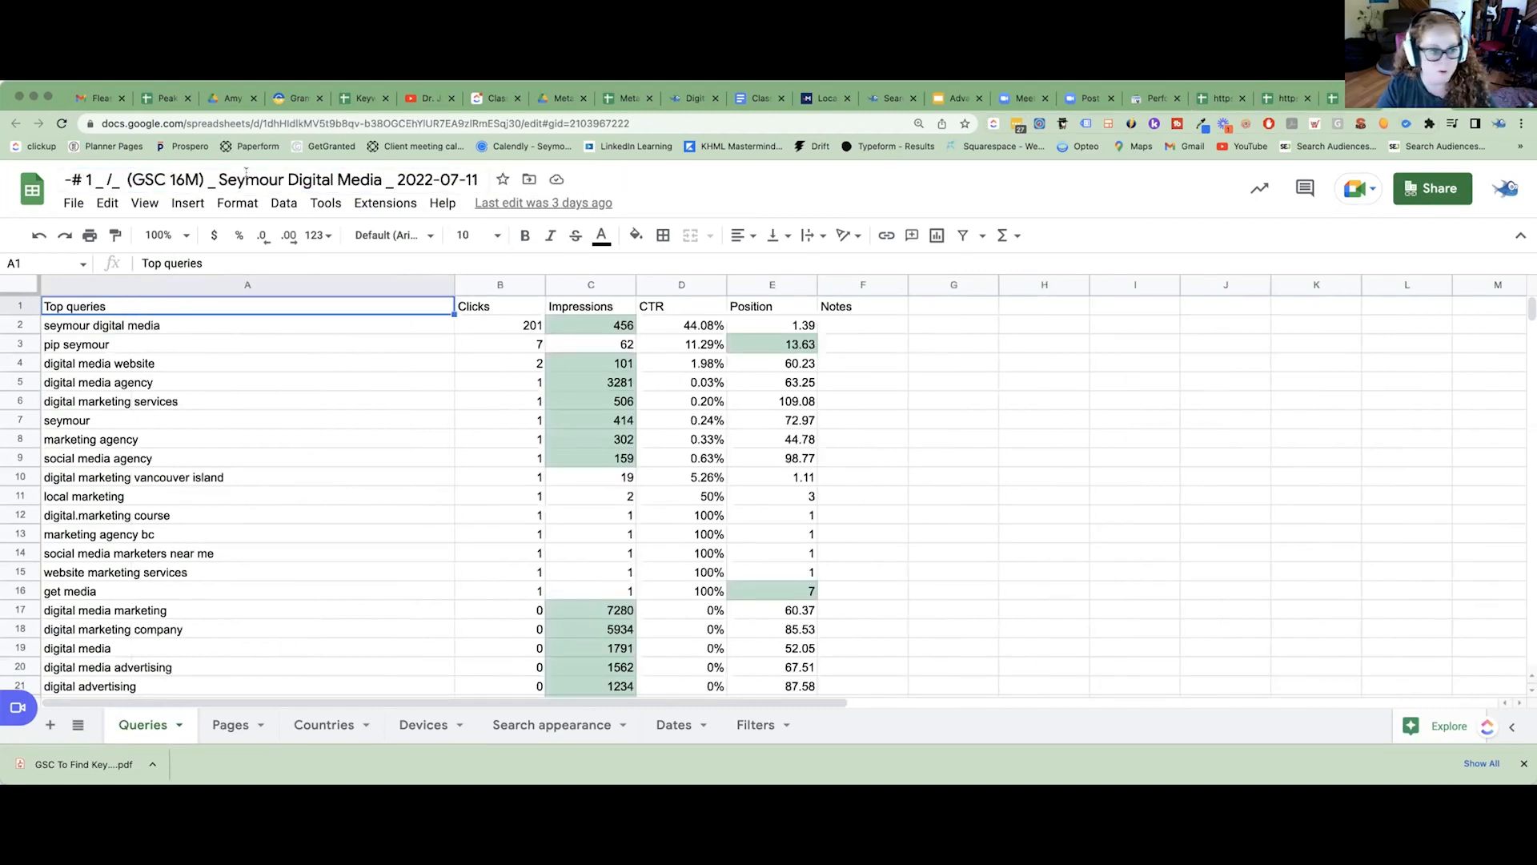
{"action": "double_click", "coordinate": [233, 178]}
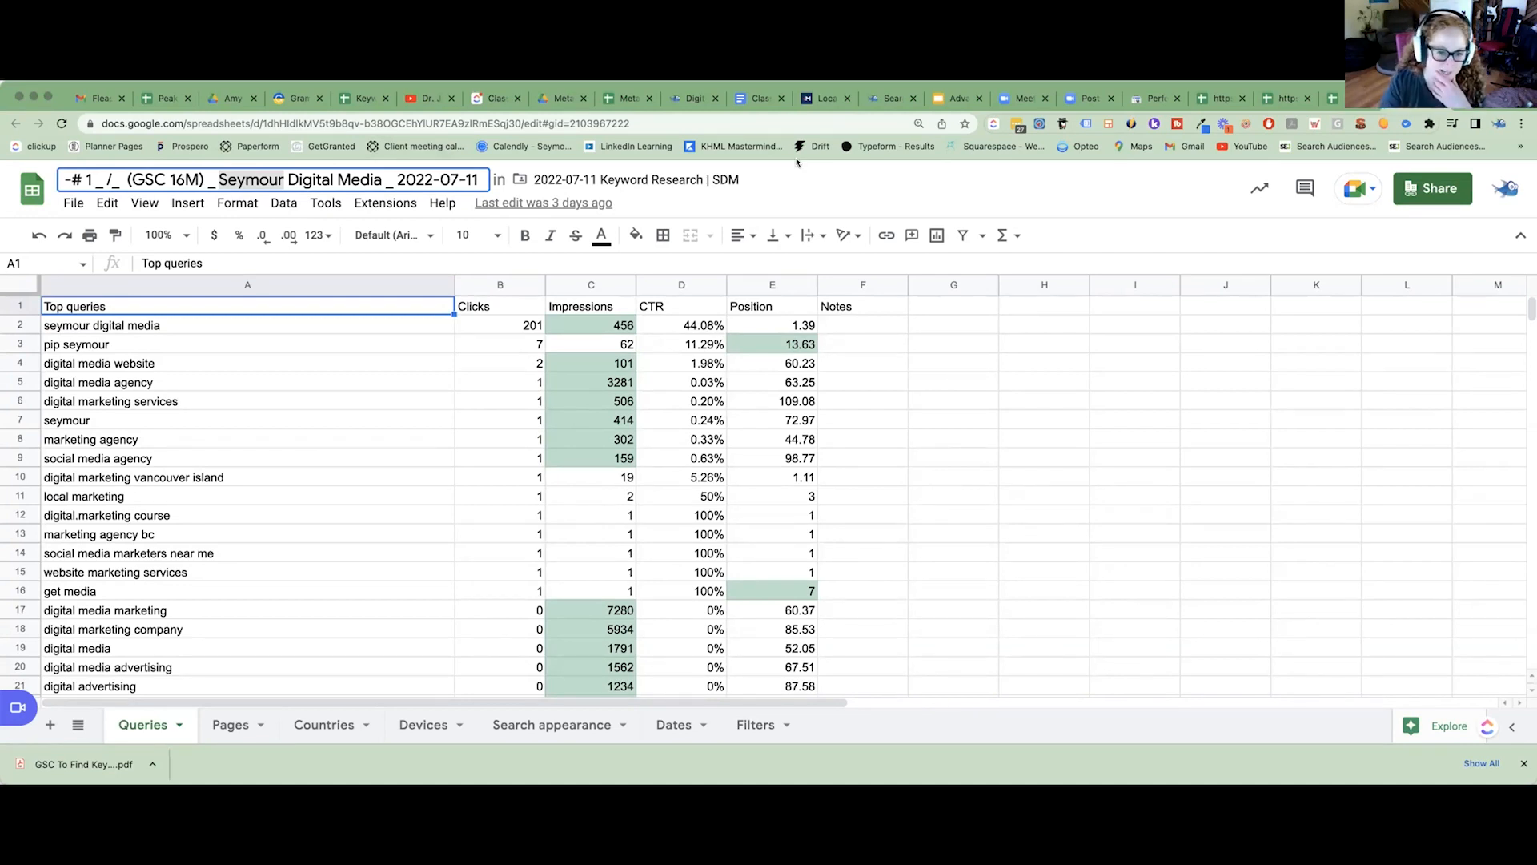
Examine the highlighted Impressions and Position cells and the CTR column in the home page Queries sheet.
{"action": "left_click", "coordinate": [605, 331]}
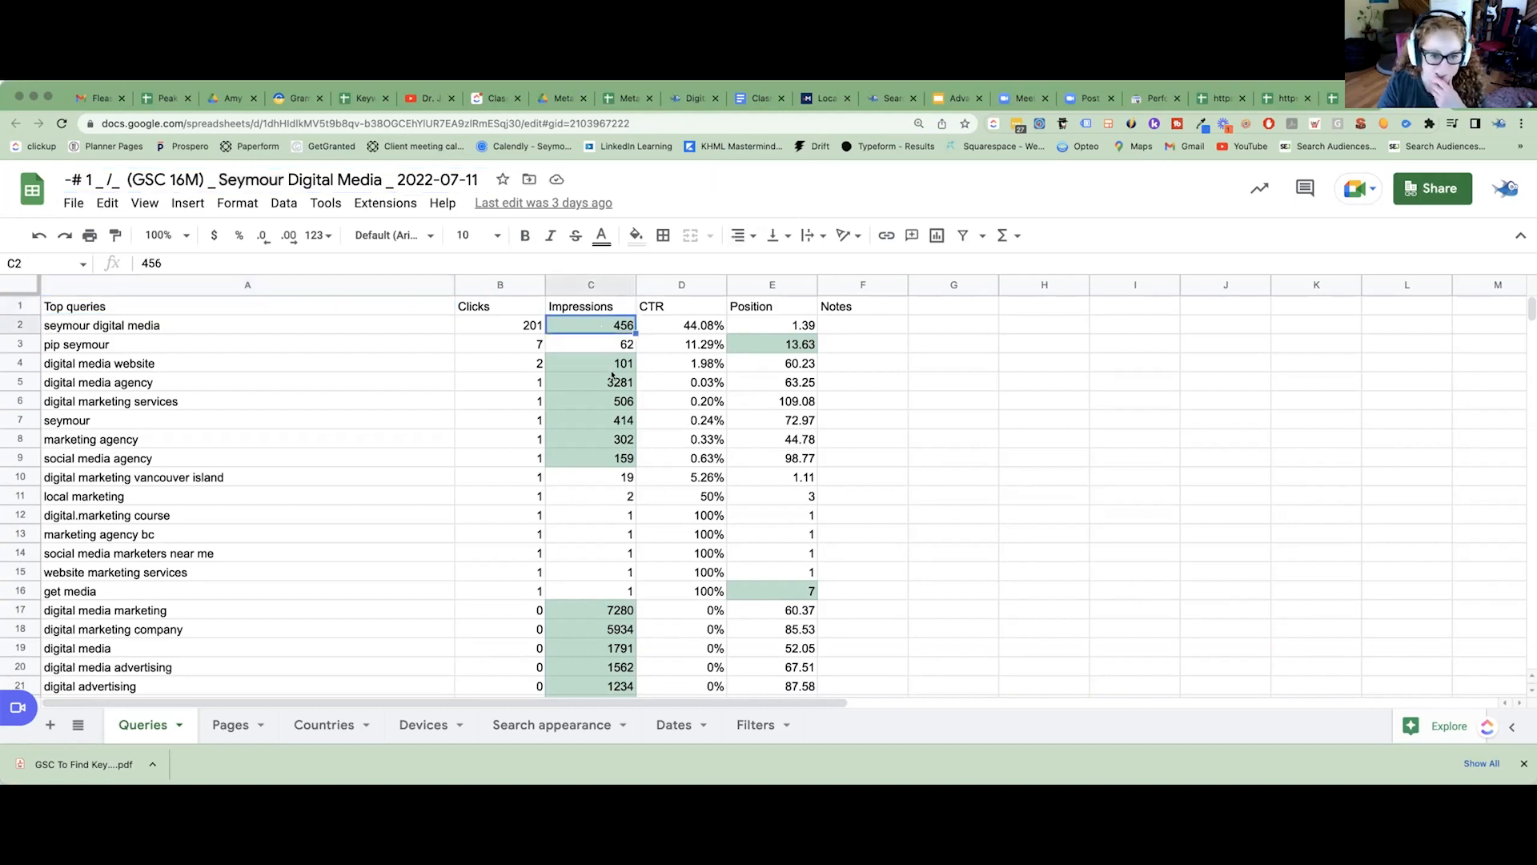
{"action": "left_click", "coordinate": [611, 365]}
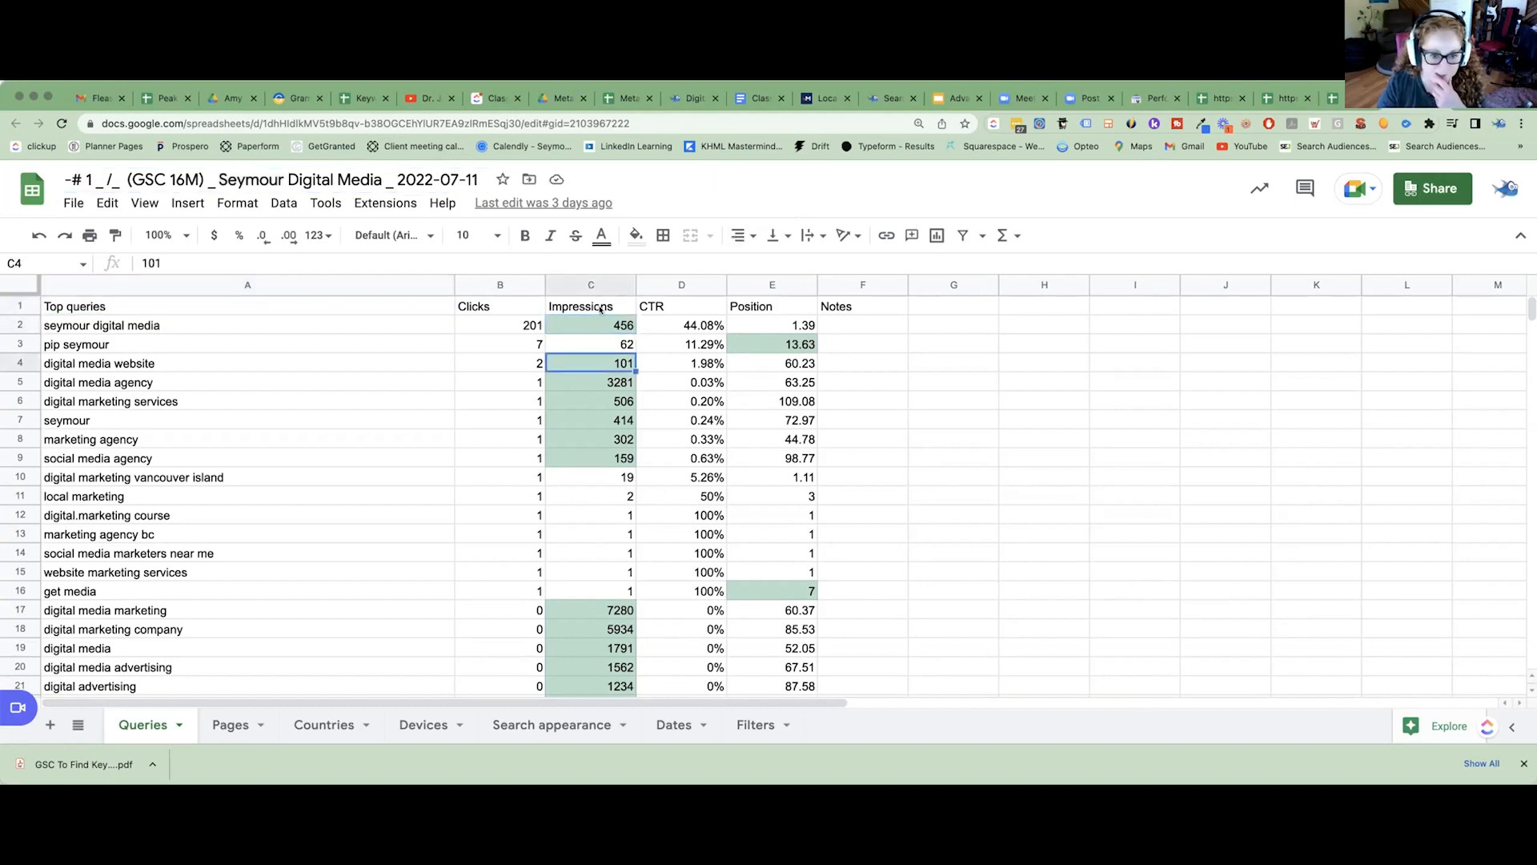
{"action": "left_click", "coordinate": [791, 344]}
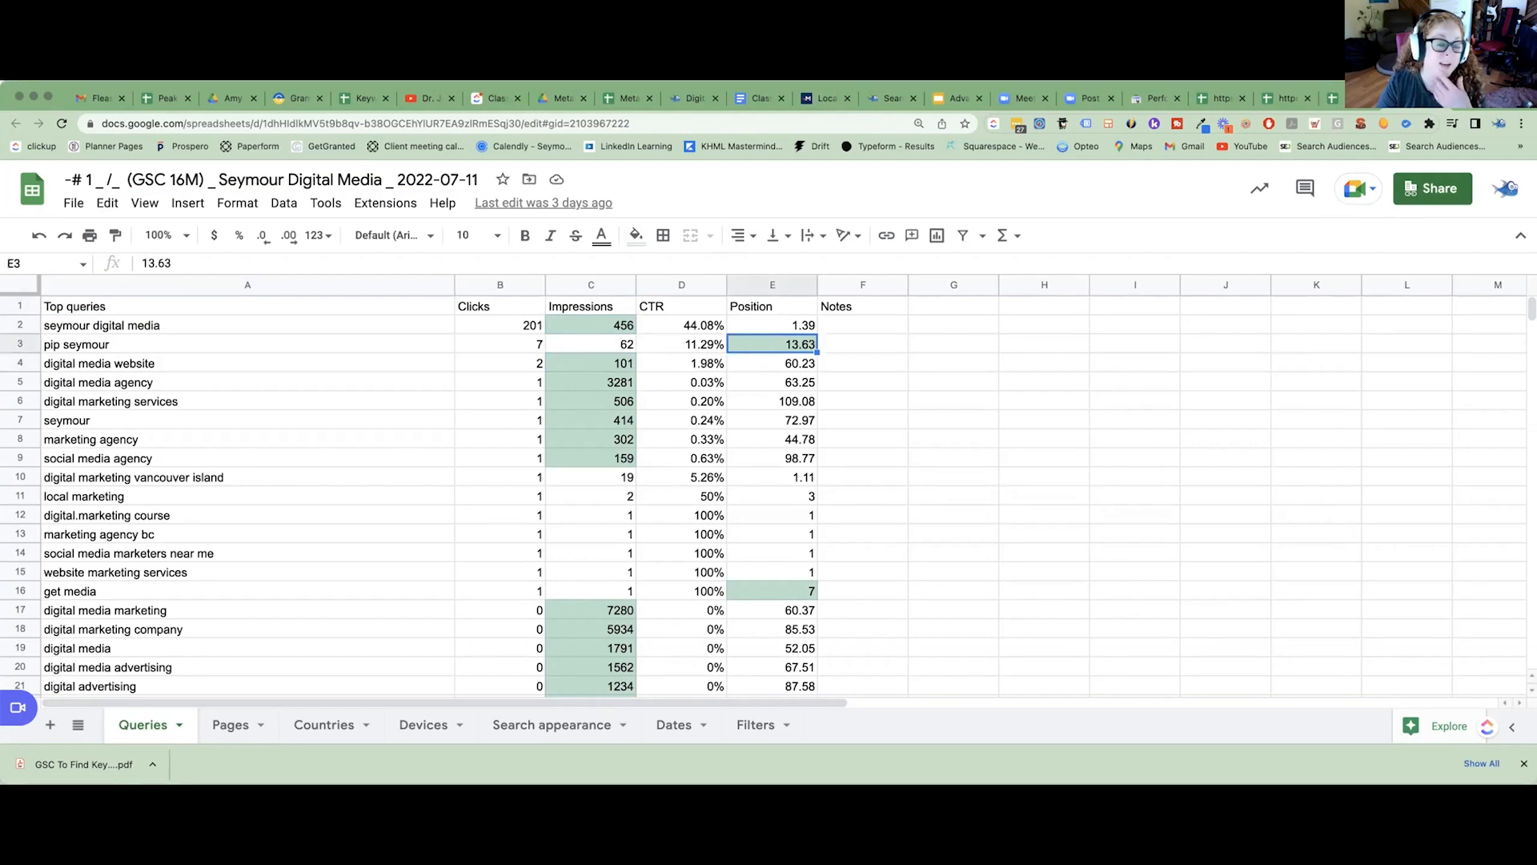
{"action": "left_click", "coordinate": [566, 285]}
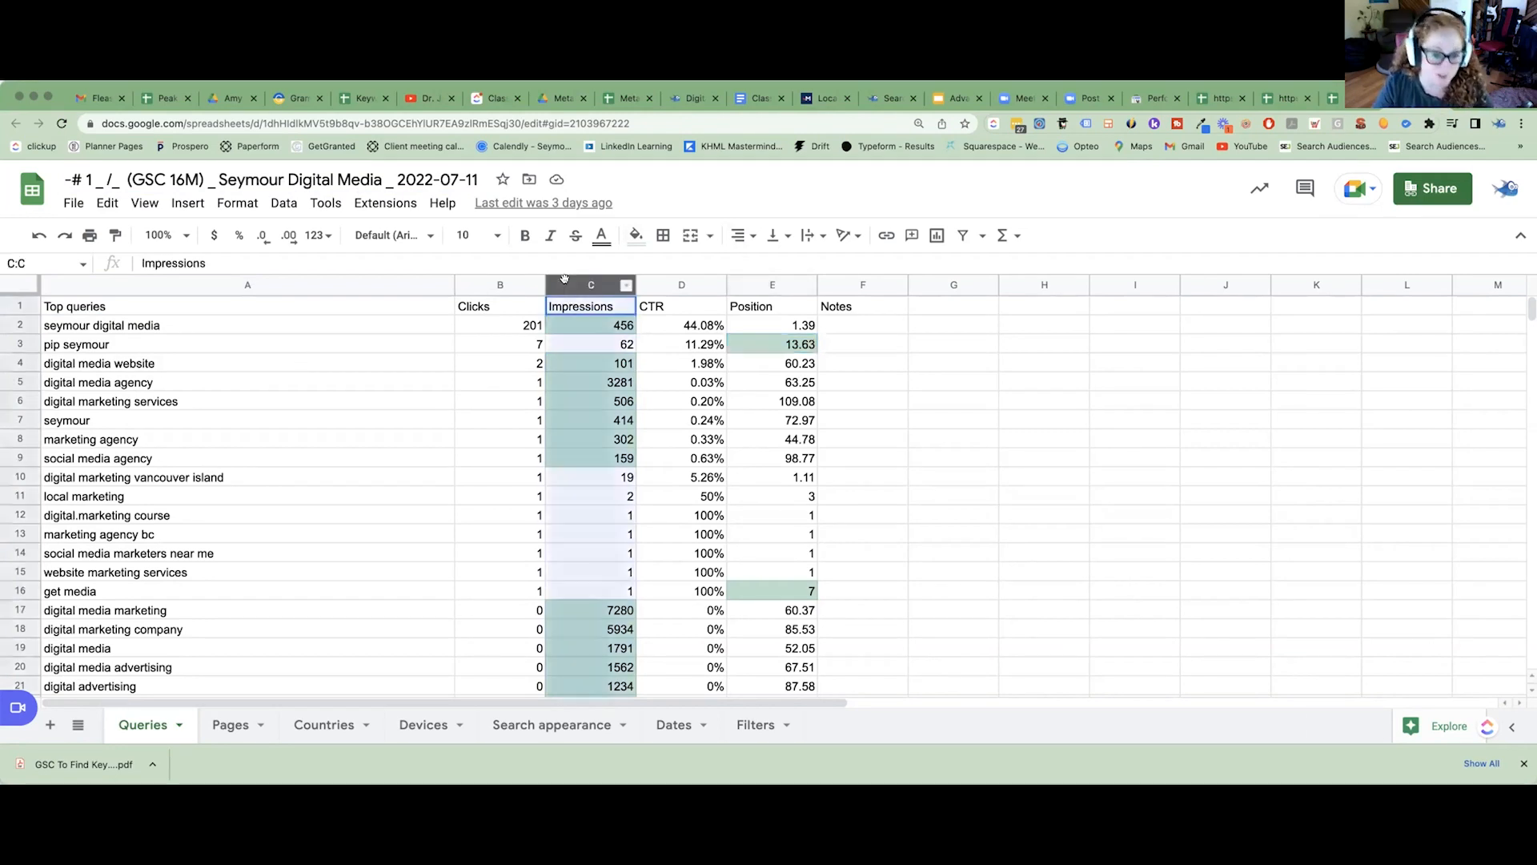
{"action": "left_click", "coordinate": [756, 287]}
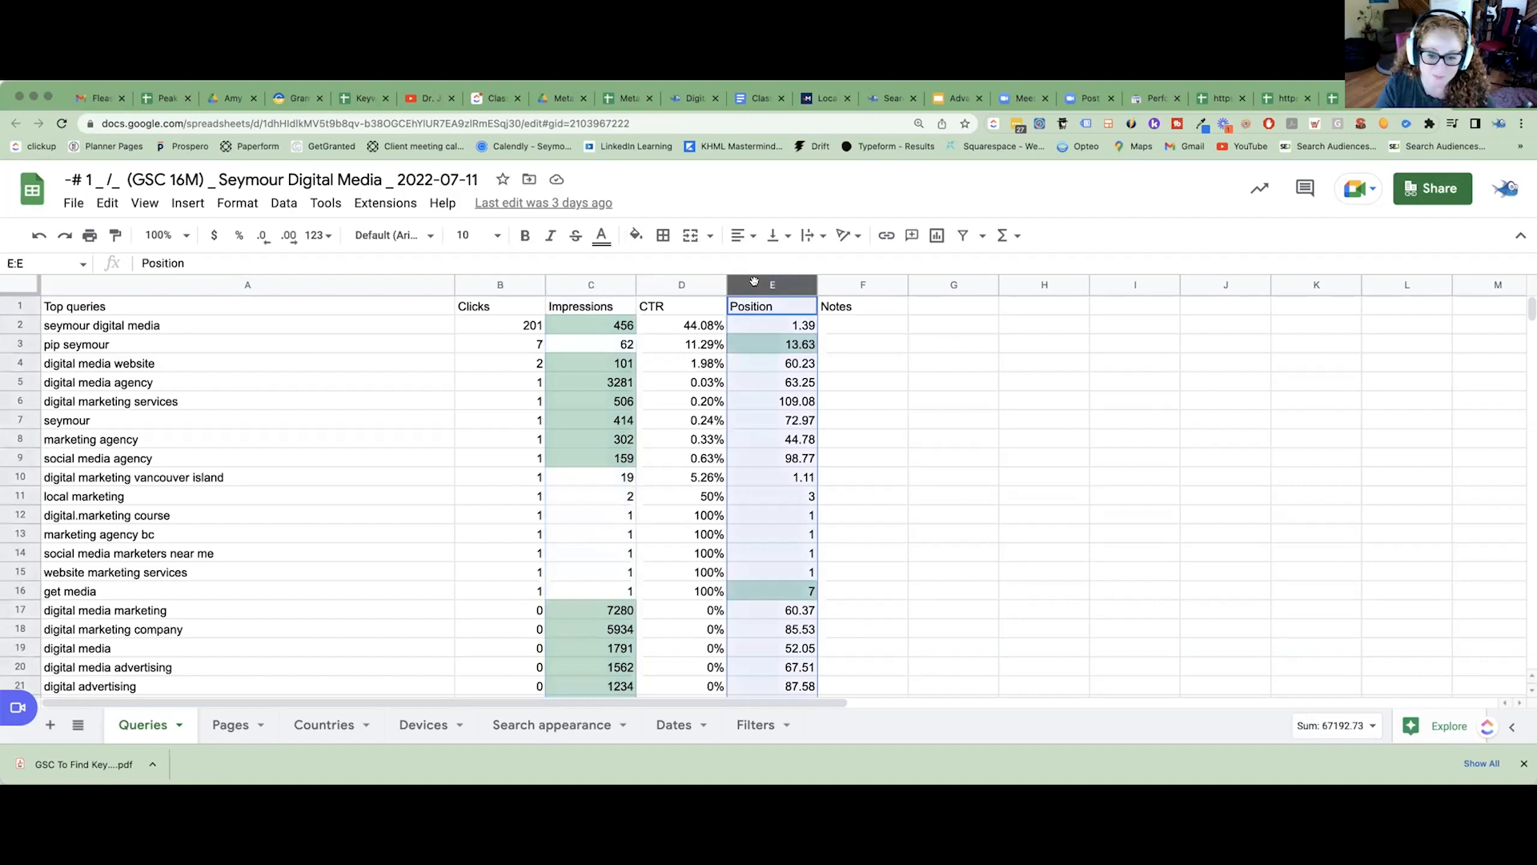
{"action": "left_click", "coordinate": [647, 286]}
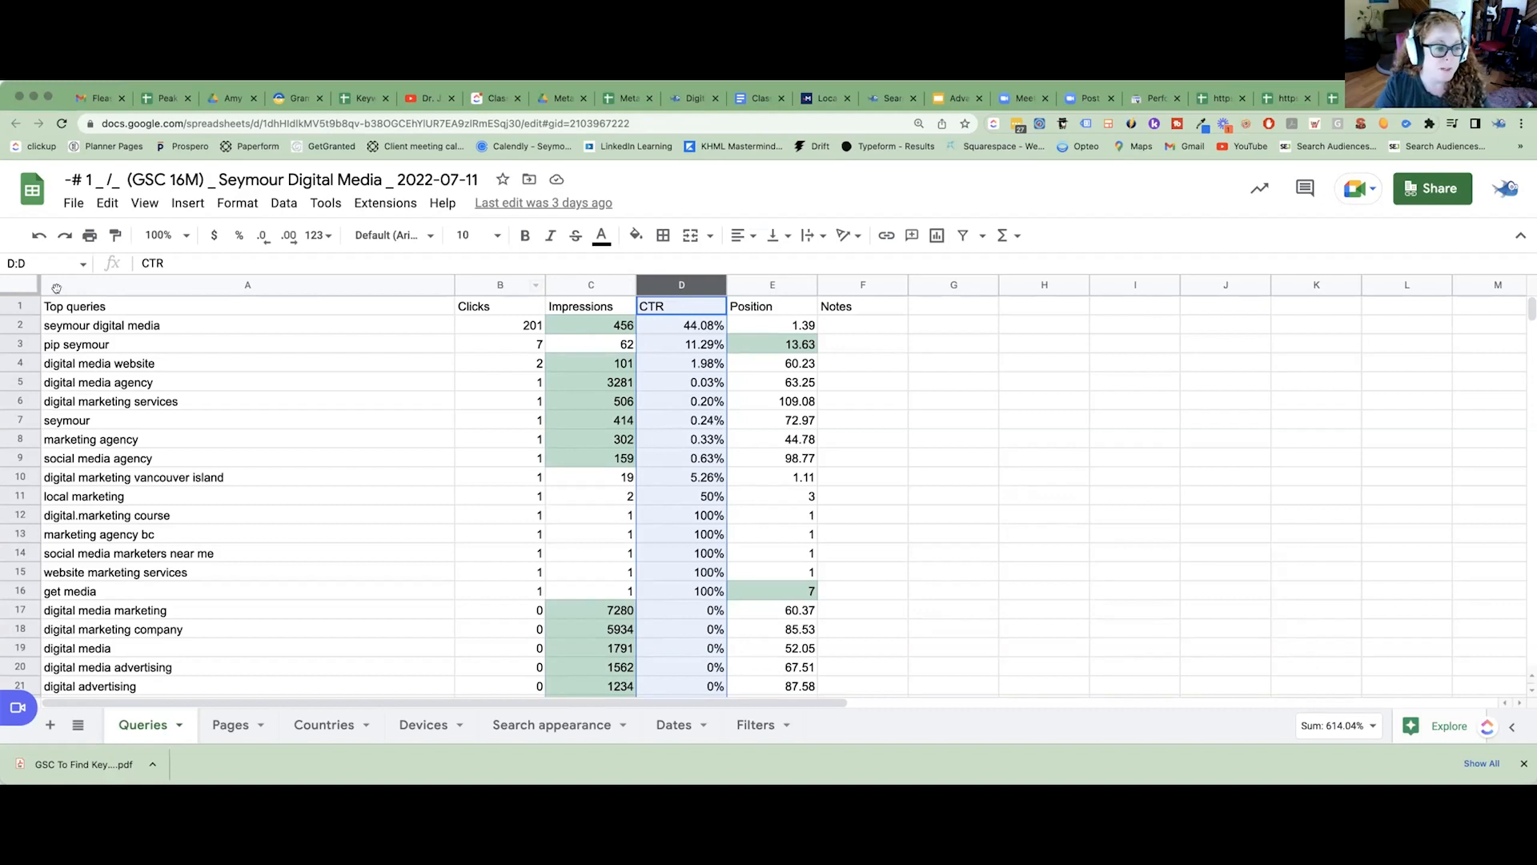
Select the entire Queries sheet and look through its full list of search queries.
{"action": "left_click", "coordinate": [24, 286]}
{"action": "scroll", "coordinate": [295, 396], "scroll_direction": "down", "scroll_amount": 20}
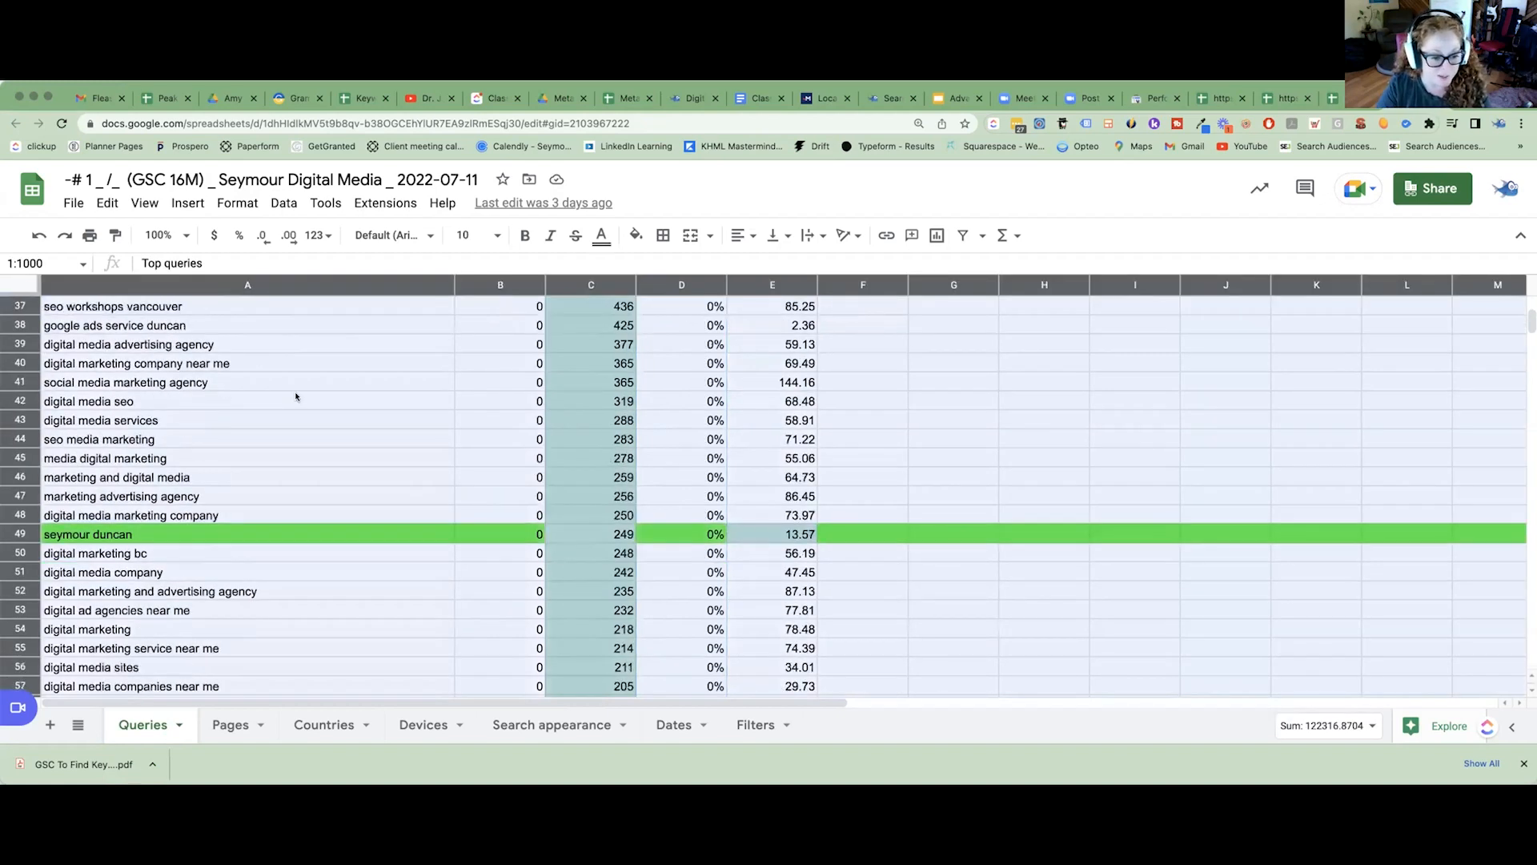
{"action": "scroll", "coordinate": [296, 397], "scroll_direction": "down", "scroll_amount": 20}
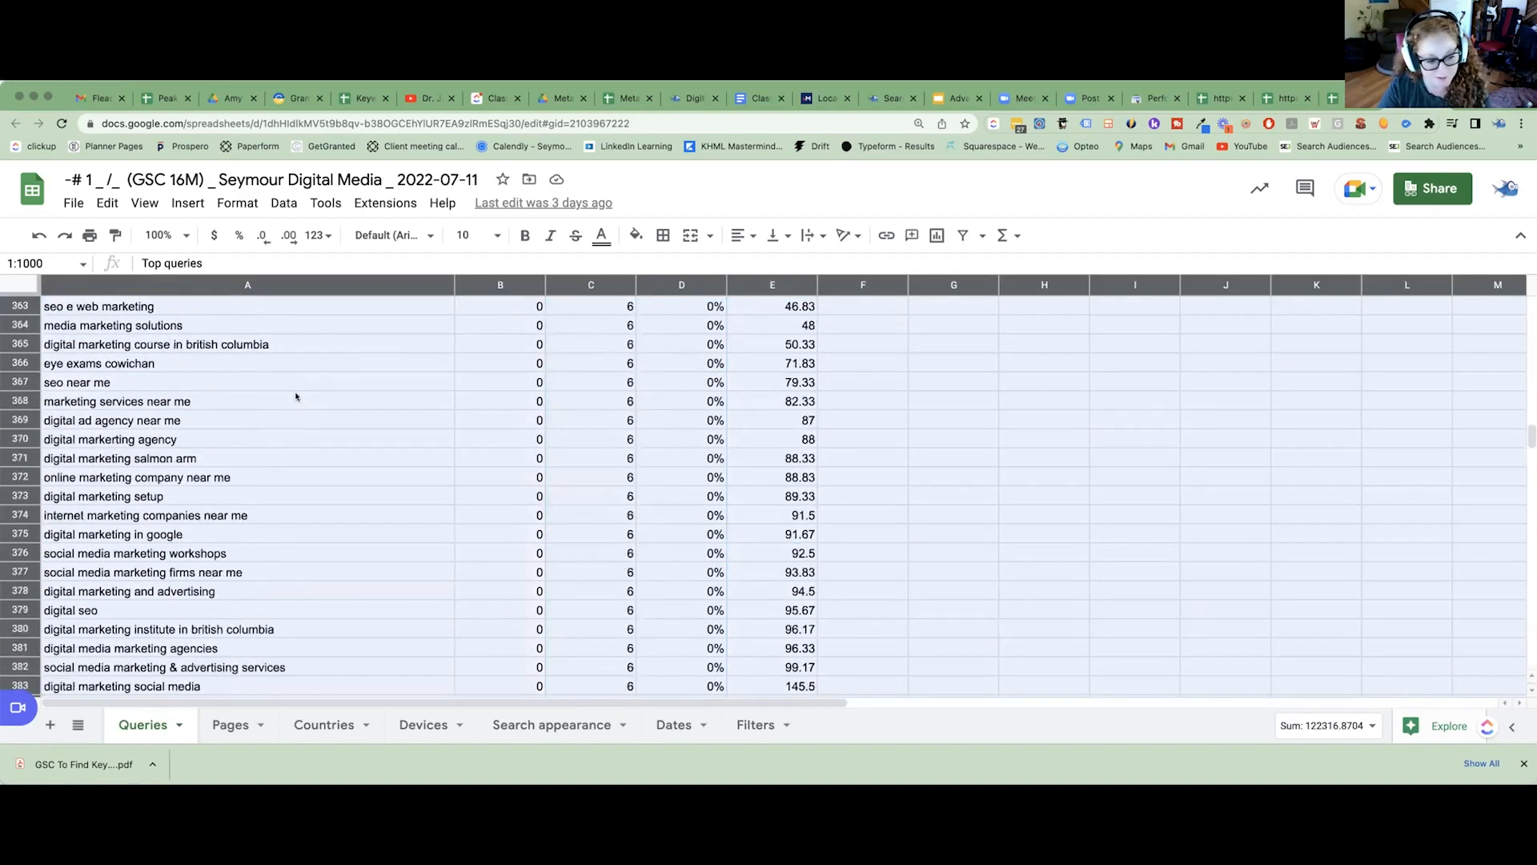
{"action": "scroll", "coordinate": [296, 397], "scroll_direction": "down", "scroll_amount": 20}
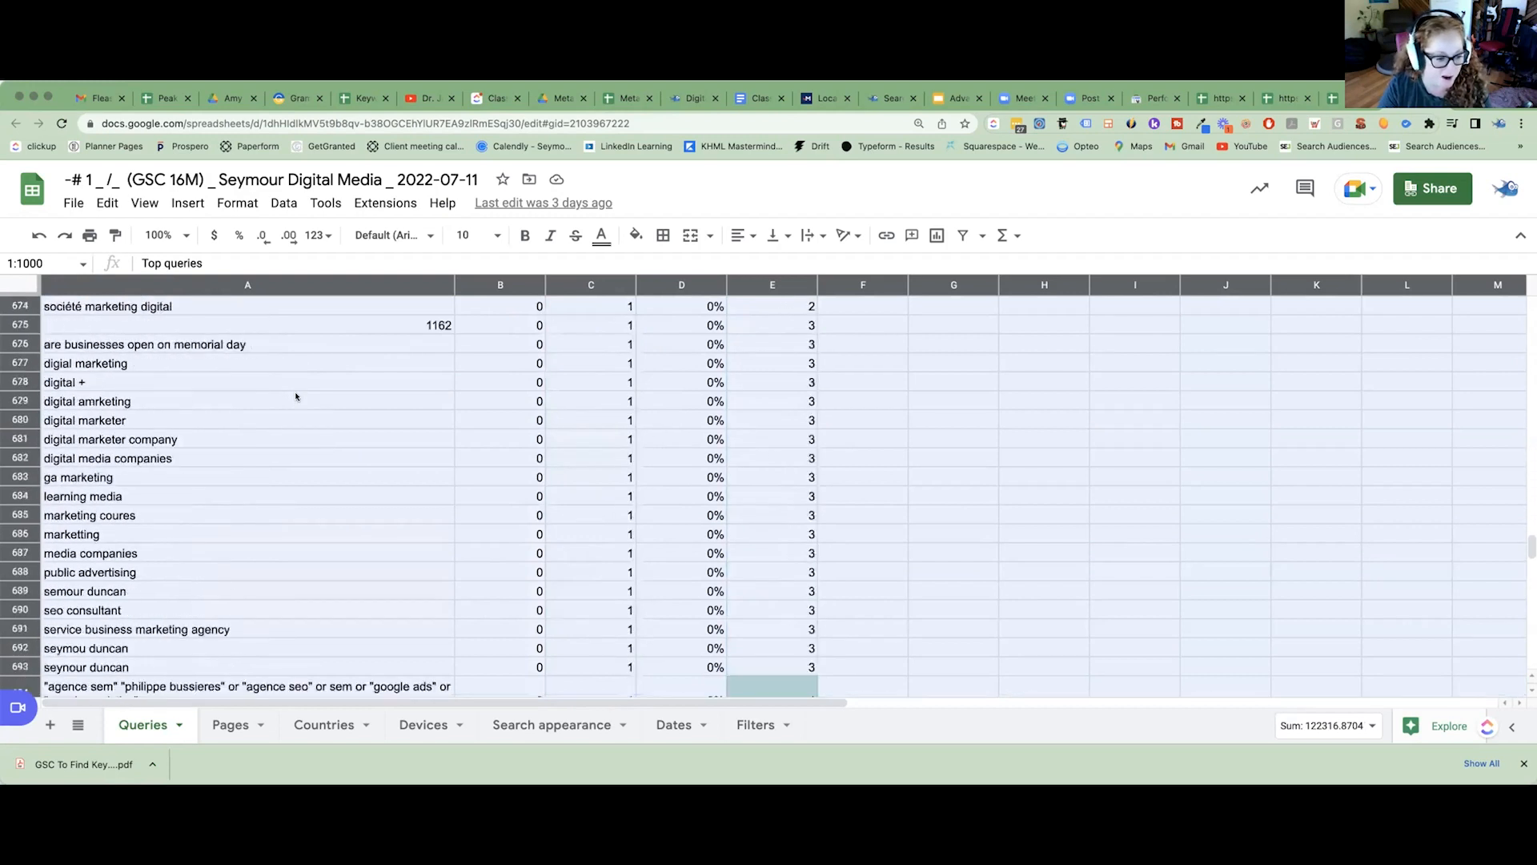
{"action": "scroll", "coordinate": [295, 396], "scroll_direction": "up", "scroll_amount": 20}
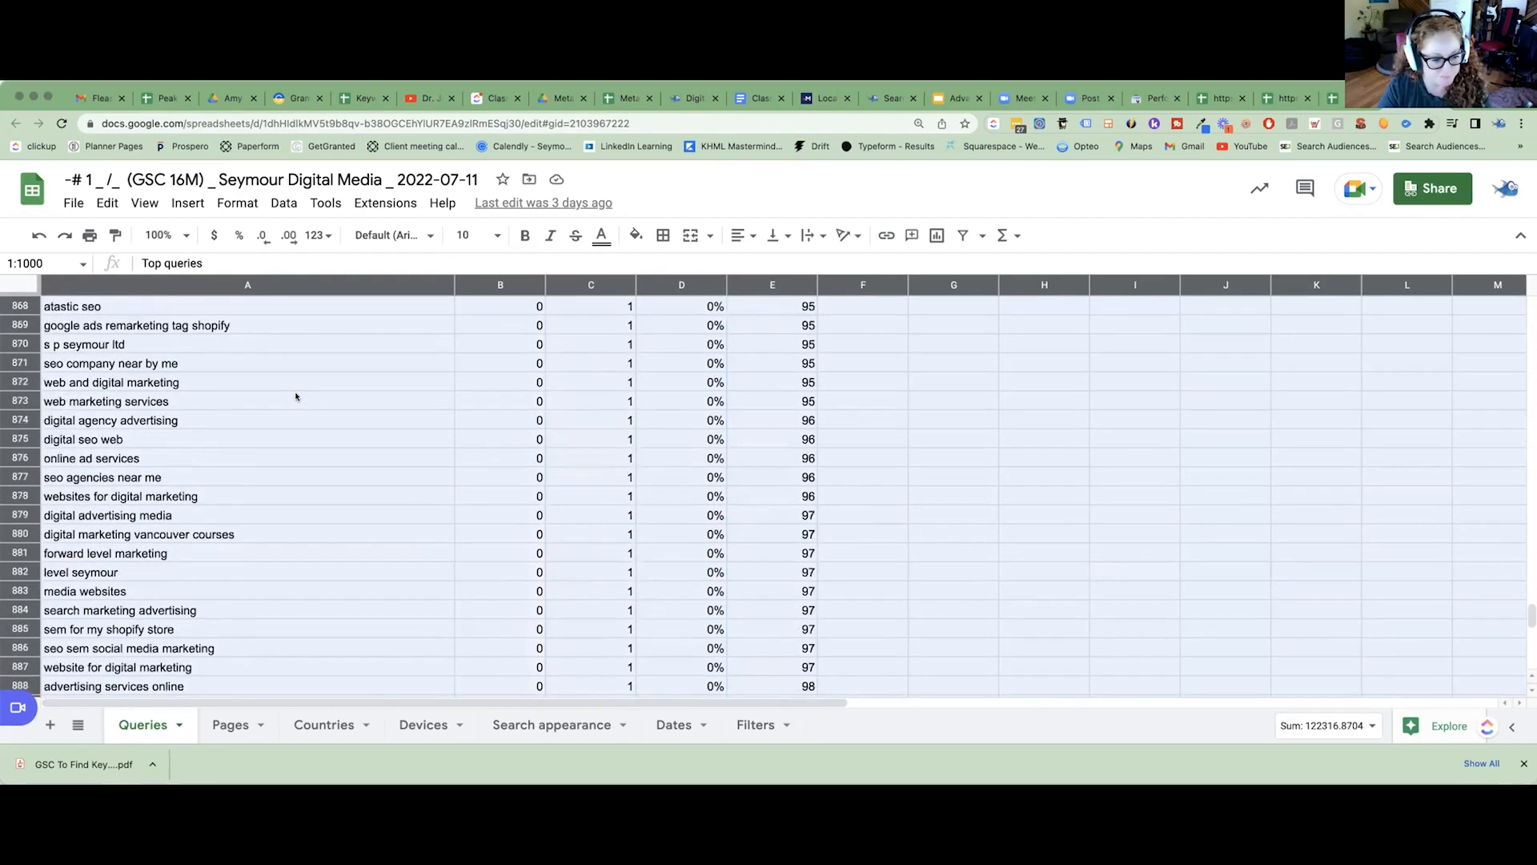
{"action": "scroll", "coordinate": [296, 401], "scroll_direction": "up", "scroll_amount": 20}
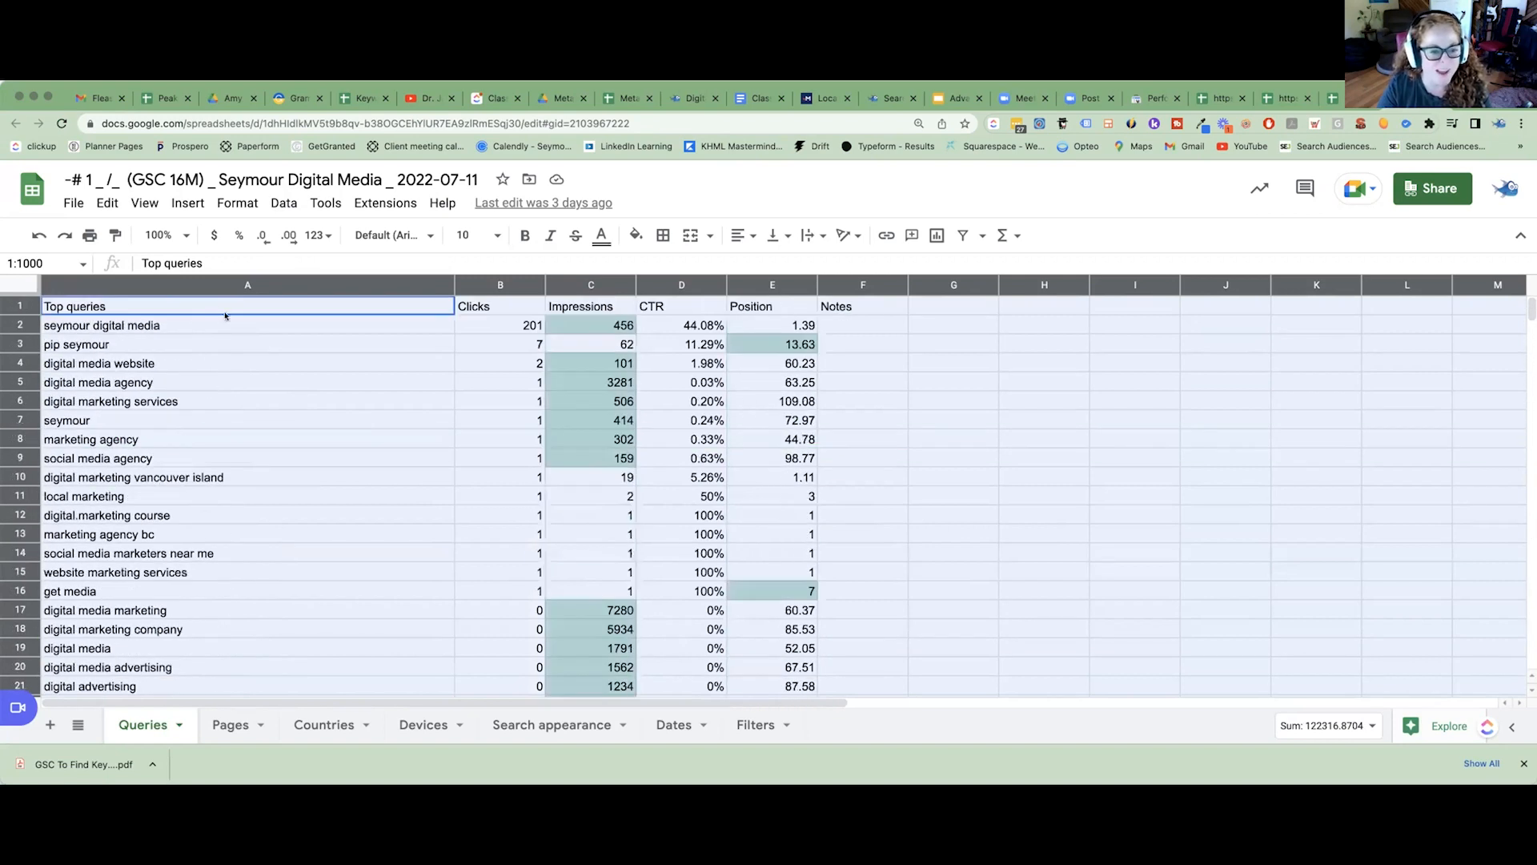
Open the Impressions column's conditional formatting rule in the Queries sheet and examine its range, condition and threshold.
{"action": "left_click", "coordinate": [285, 399]}
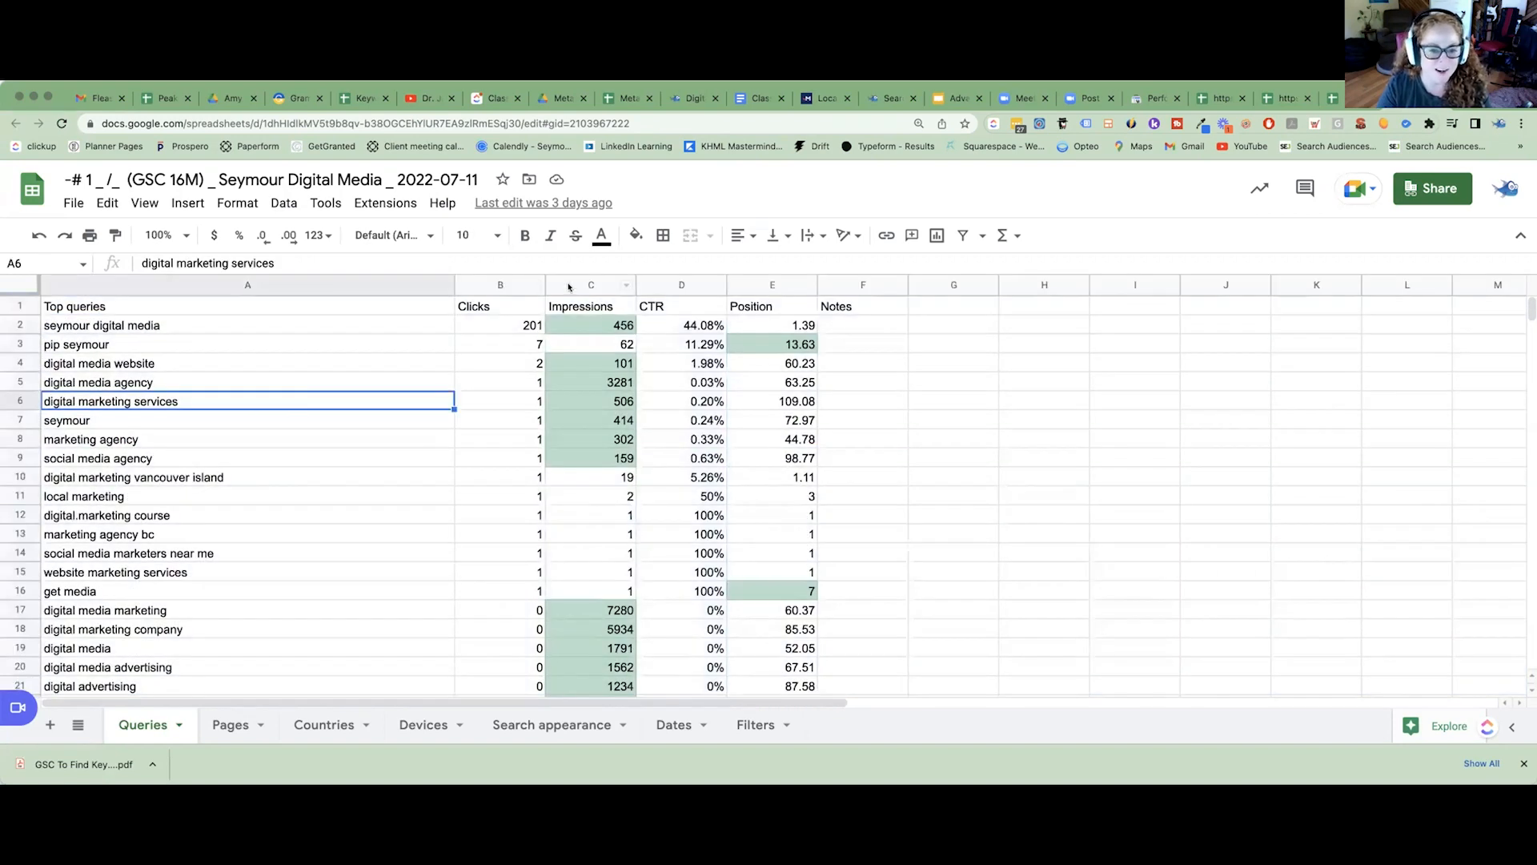
{"action": "left_click", "coordinate": [631, 287]}
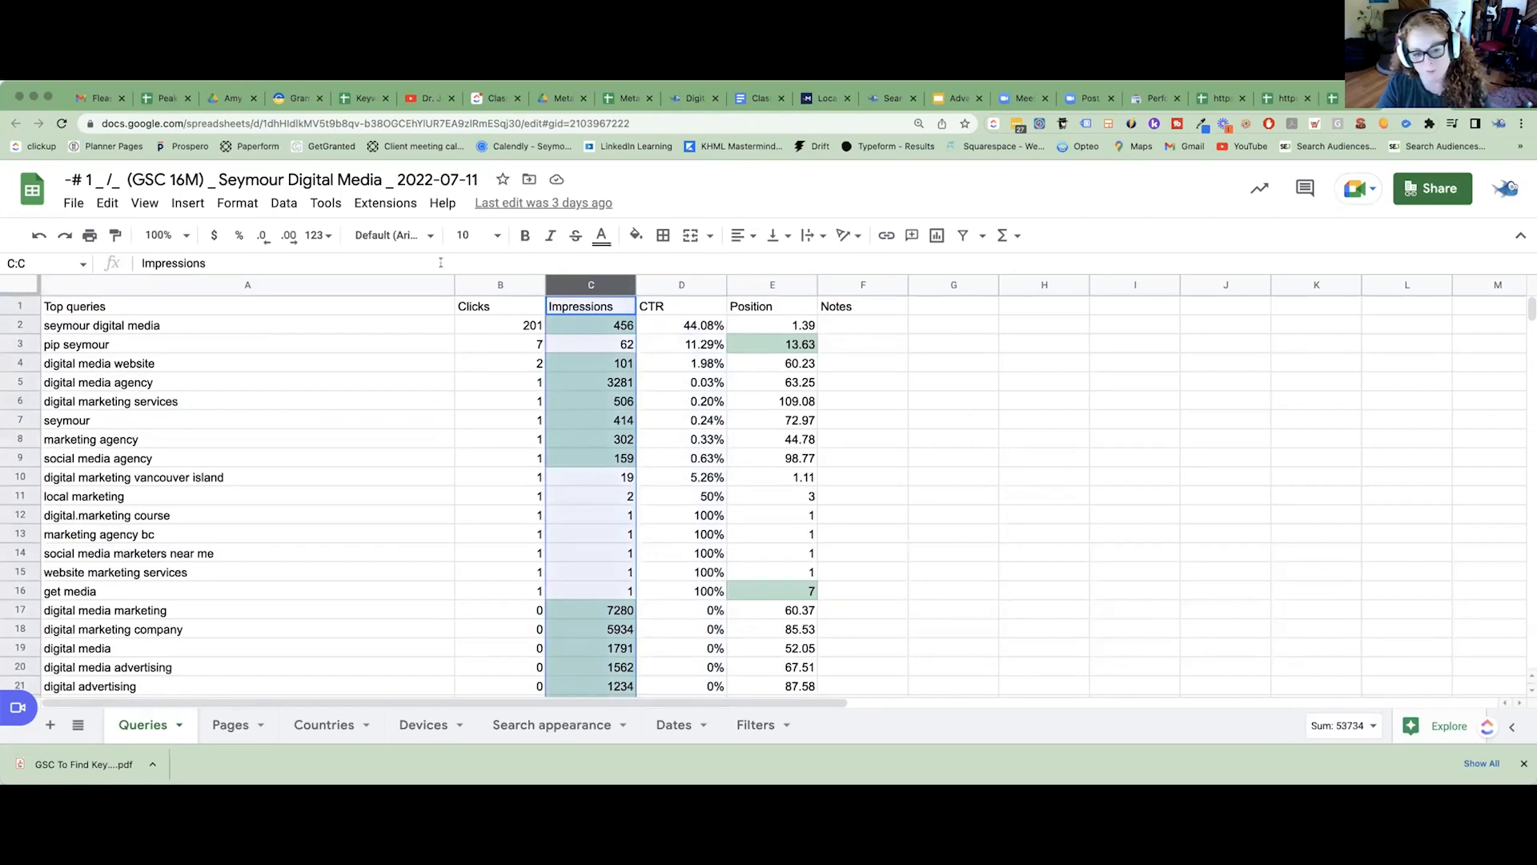
{"action": "left_click", "coordinate": [228, 203]}
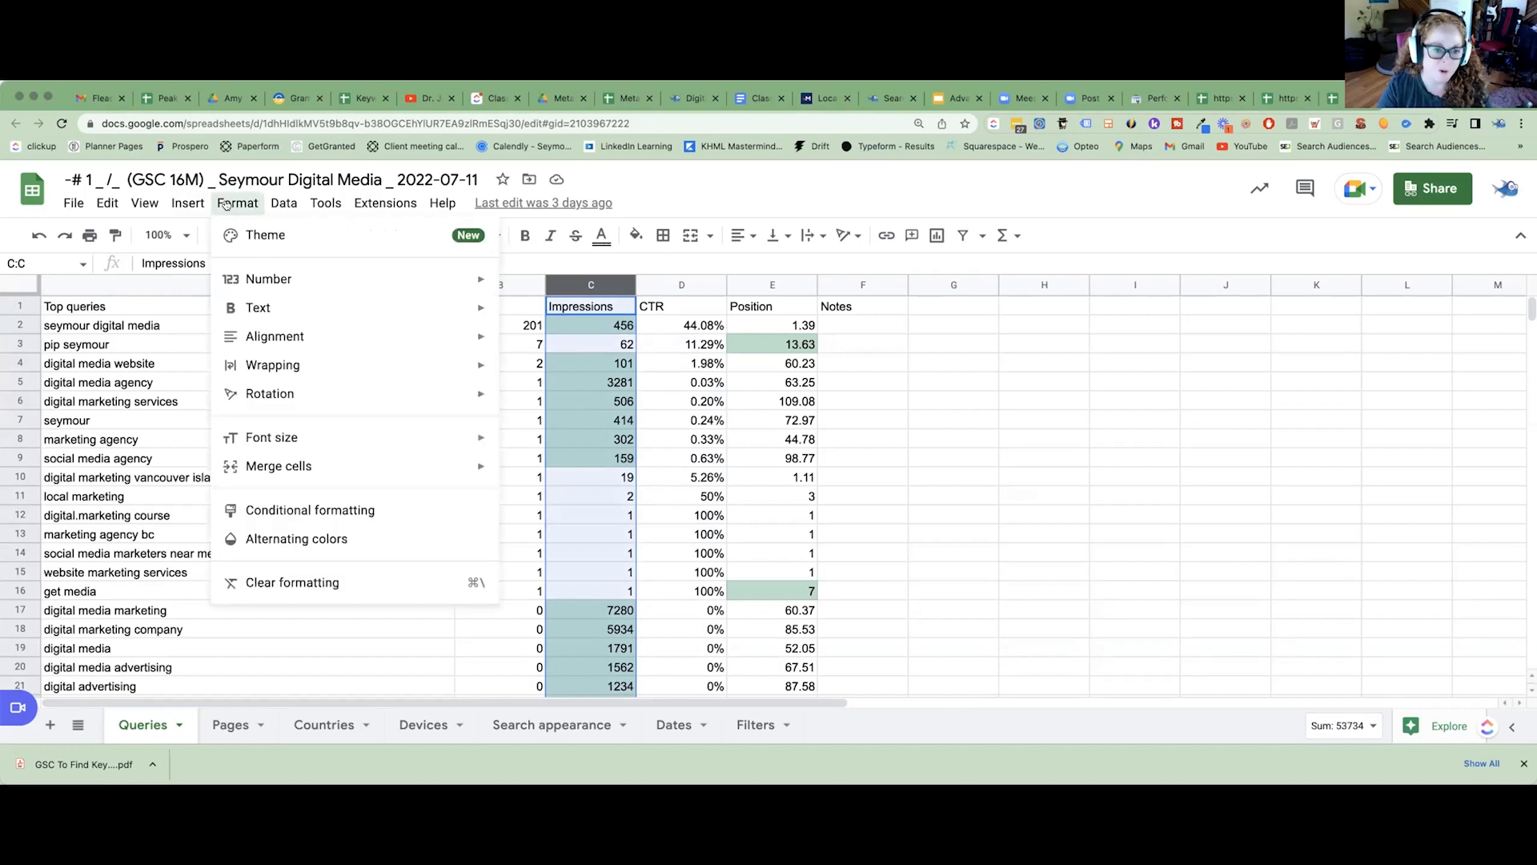
{"action": "left_click", "coordinate": [293, 512]}
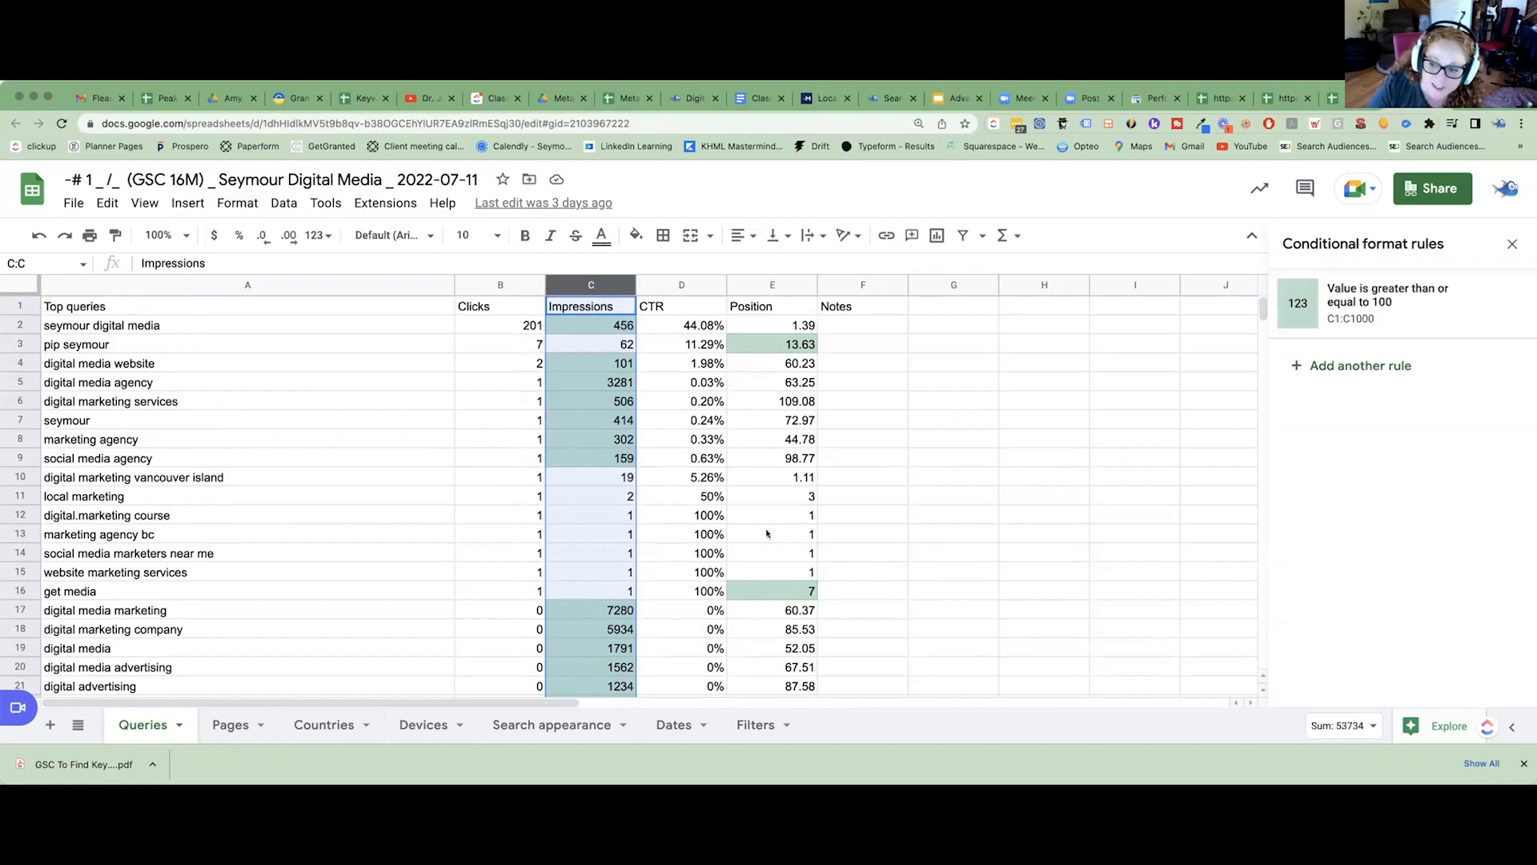
{"action": "left_click", "coordinate": [1349, 306]}
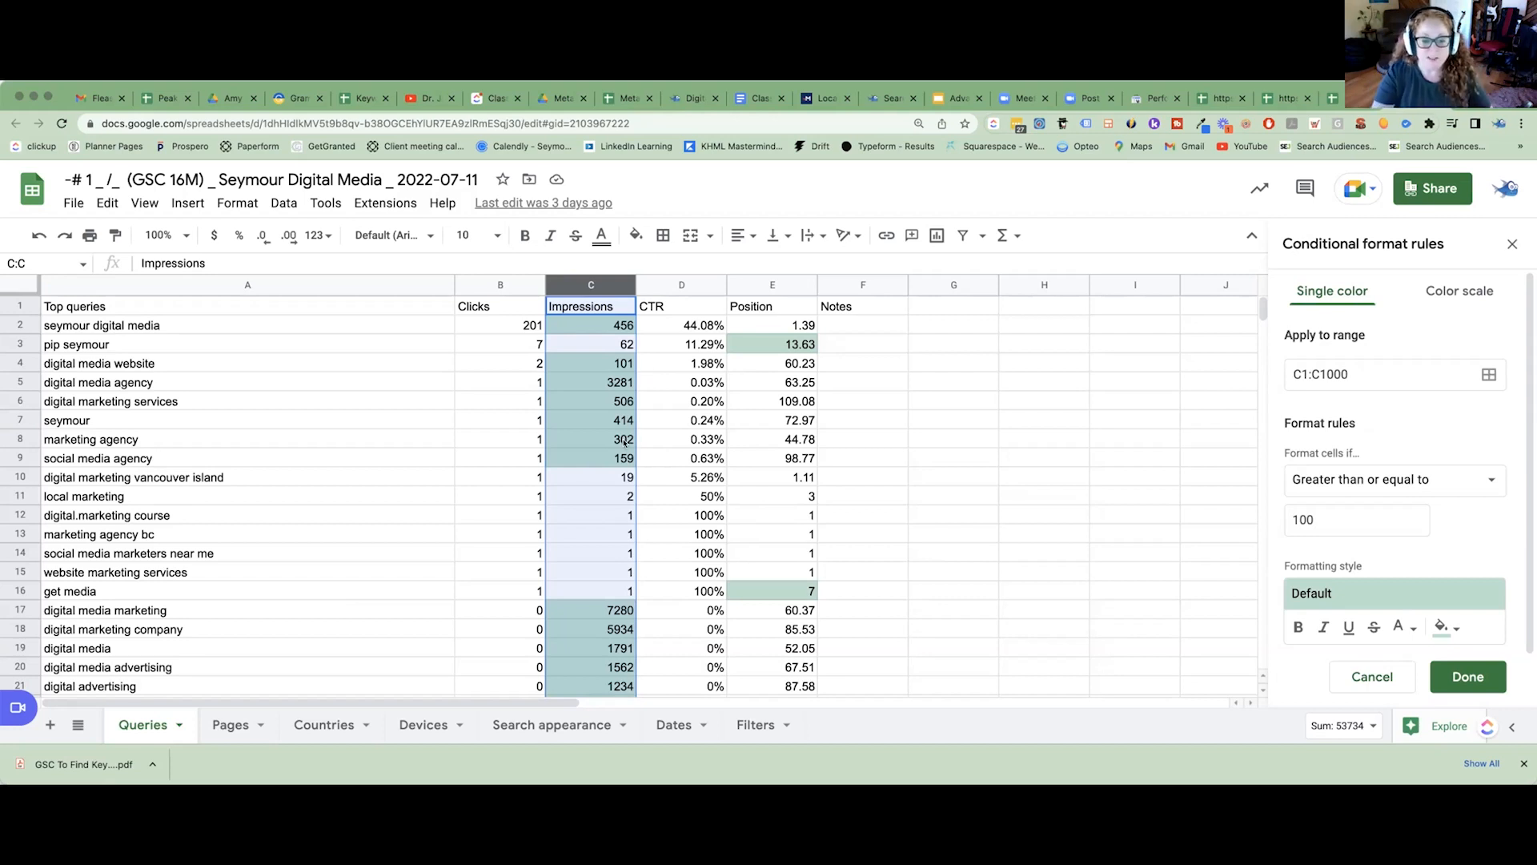
{"action": "scroll", "coordinate": [625, 441], "scroll_direction": "down", "scroll_amount": 18}
{"action": "scroll", "coordinate": [625, 441], "scroll_direction": "up", "scroll_amount": 18}
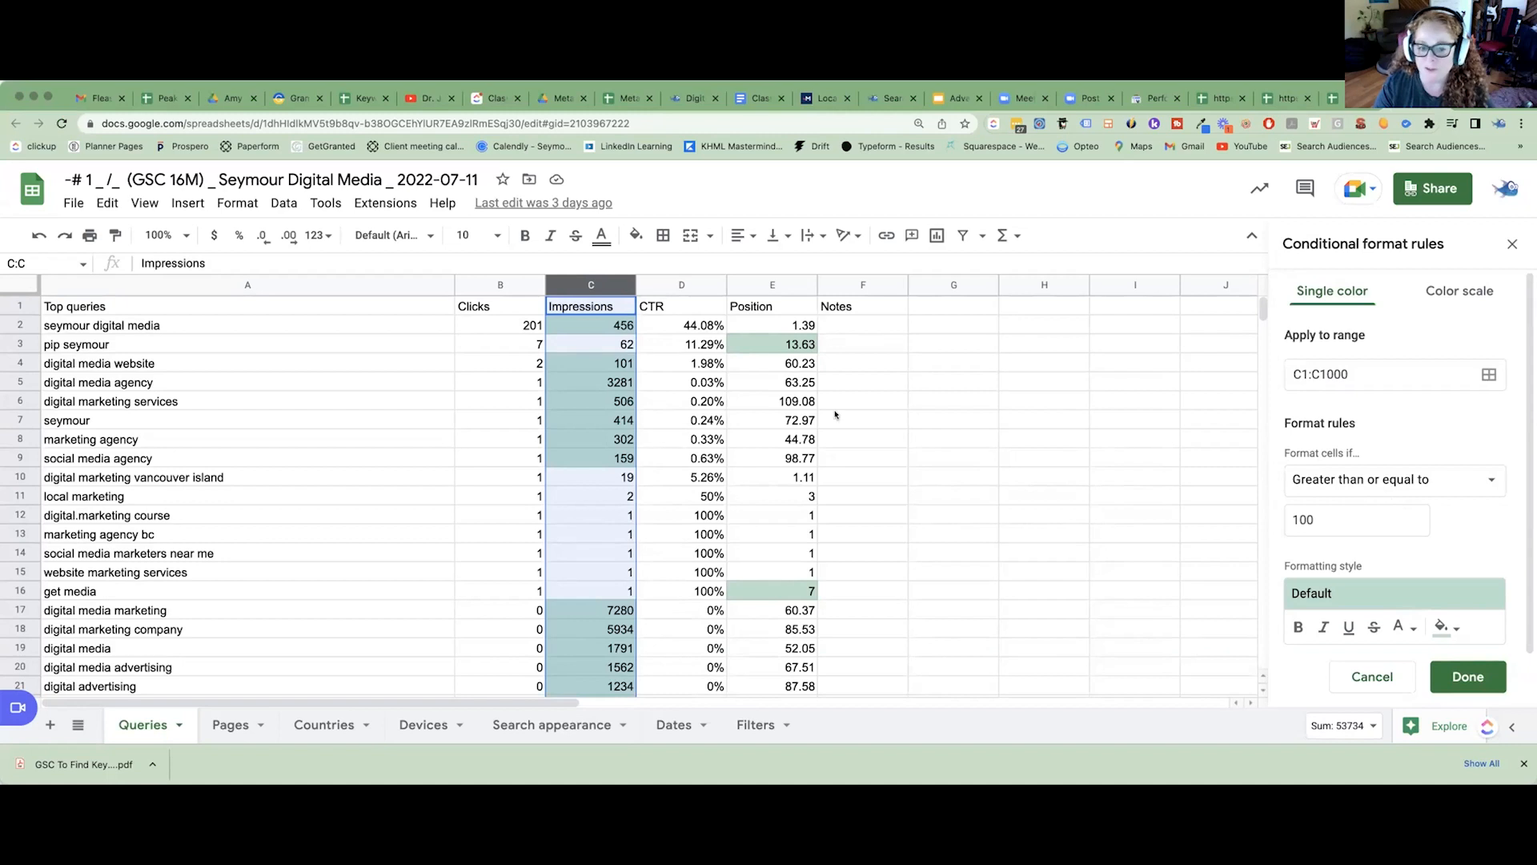
Try a threshold of 1000 in the Impressions highlighting rule and restore it to 100.
{"action": "left_click", "coordinate": [1333, 516]}
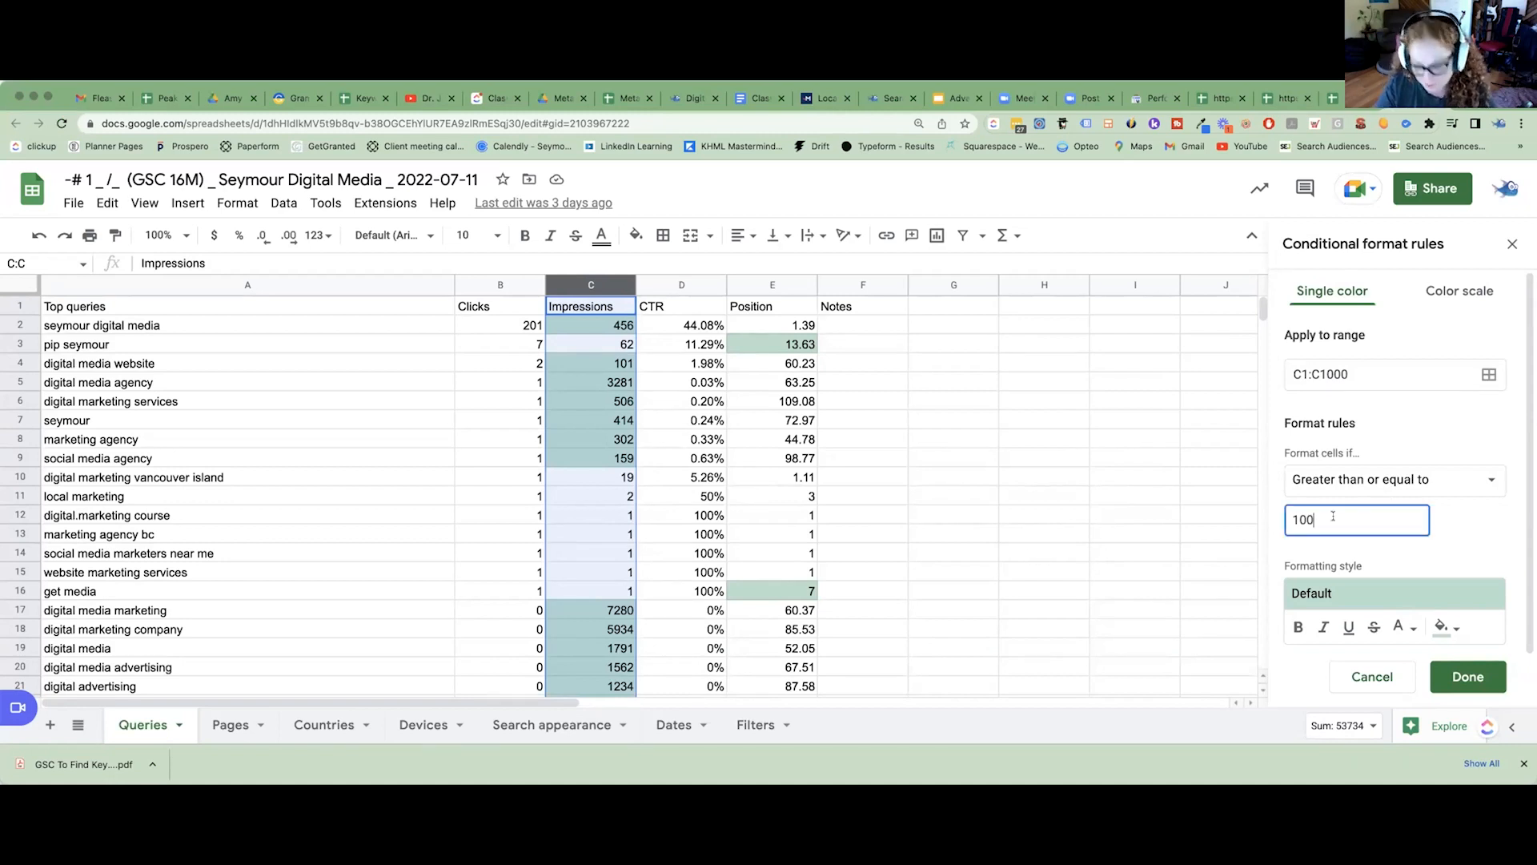
{"action": "type", "text": "0"}
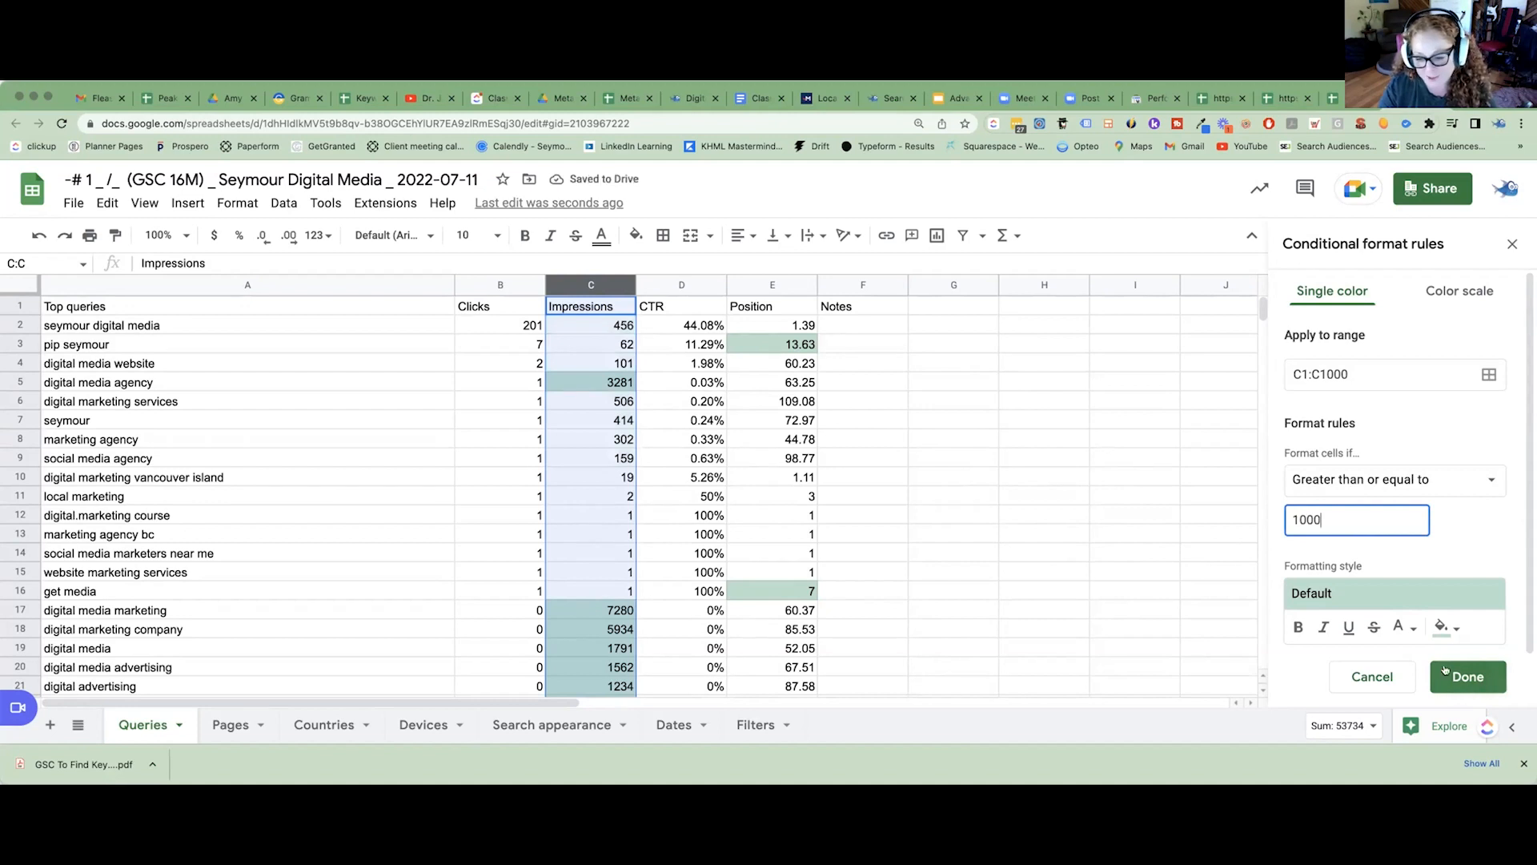
{"action": "key", "text": "BackSpace"}
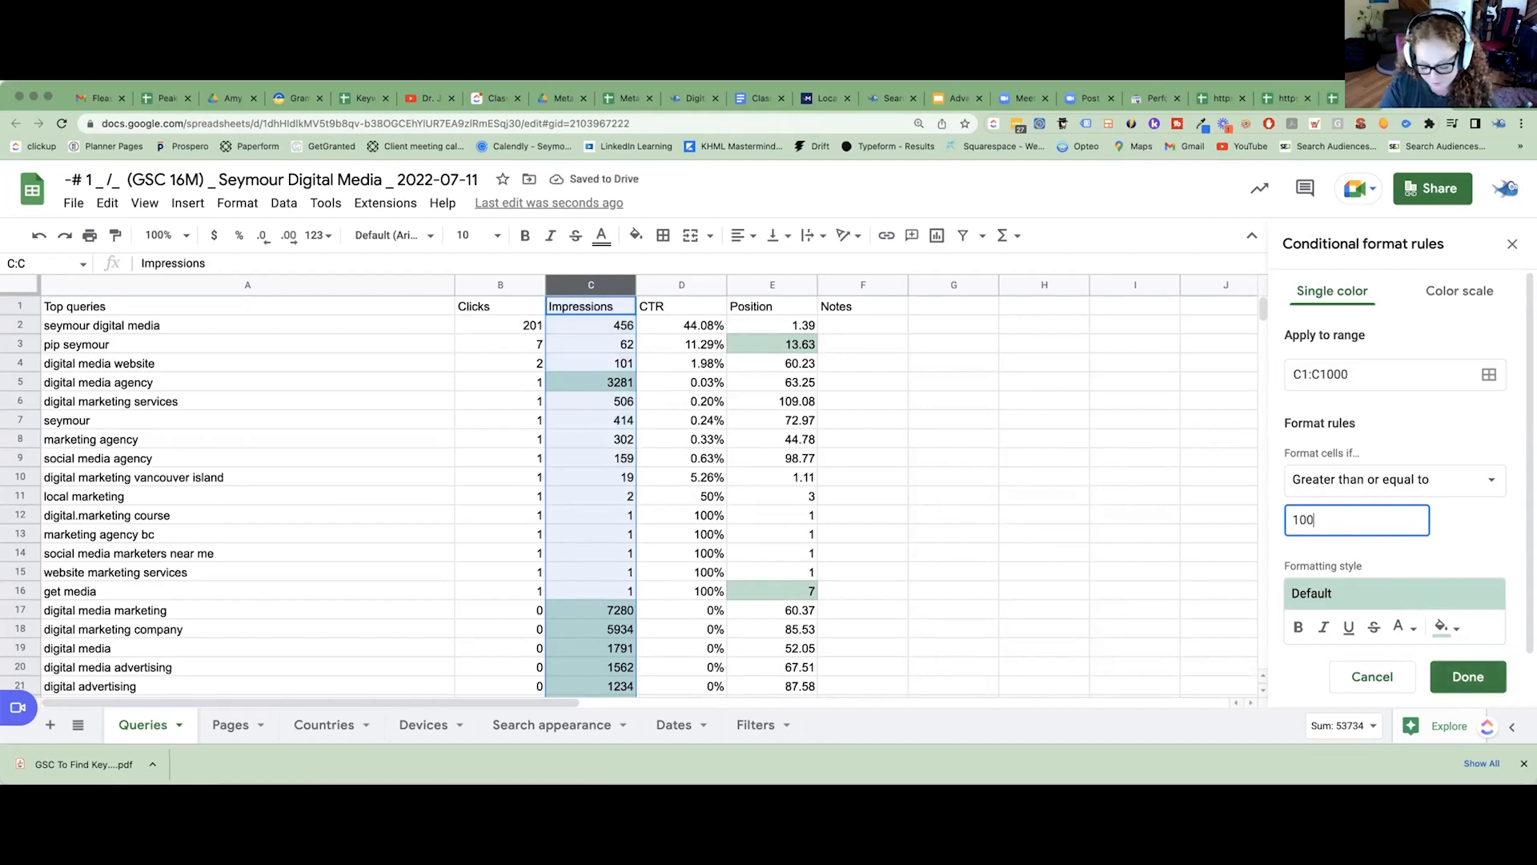
{"action": "left_click", "coordinate": [1468, 677]}
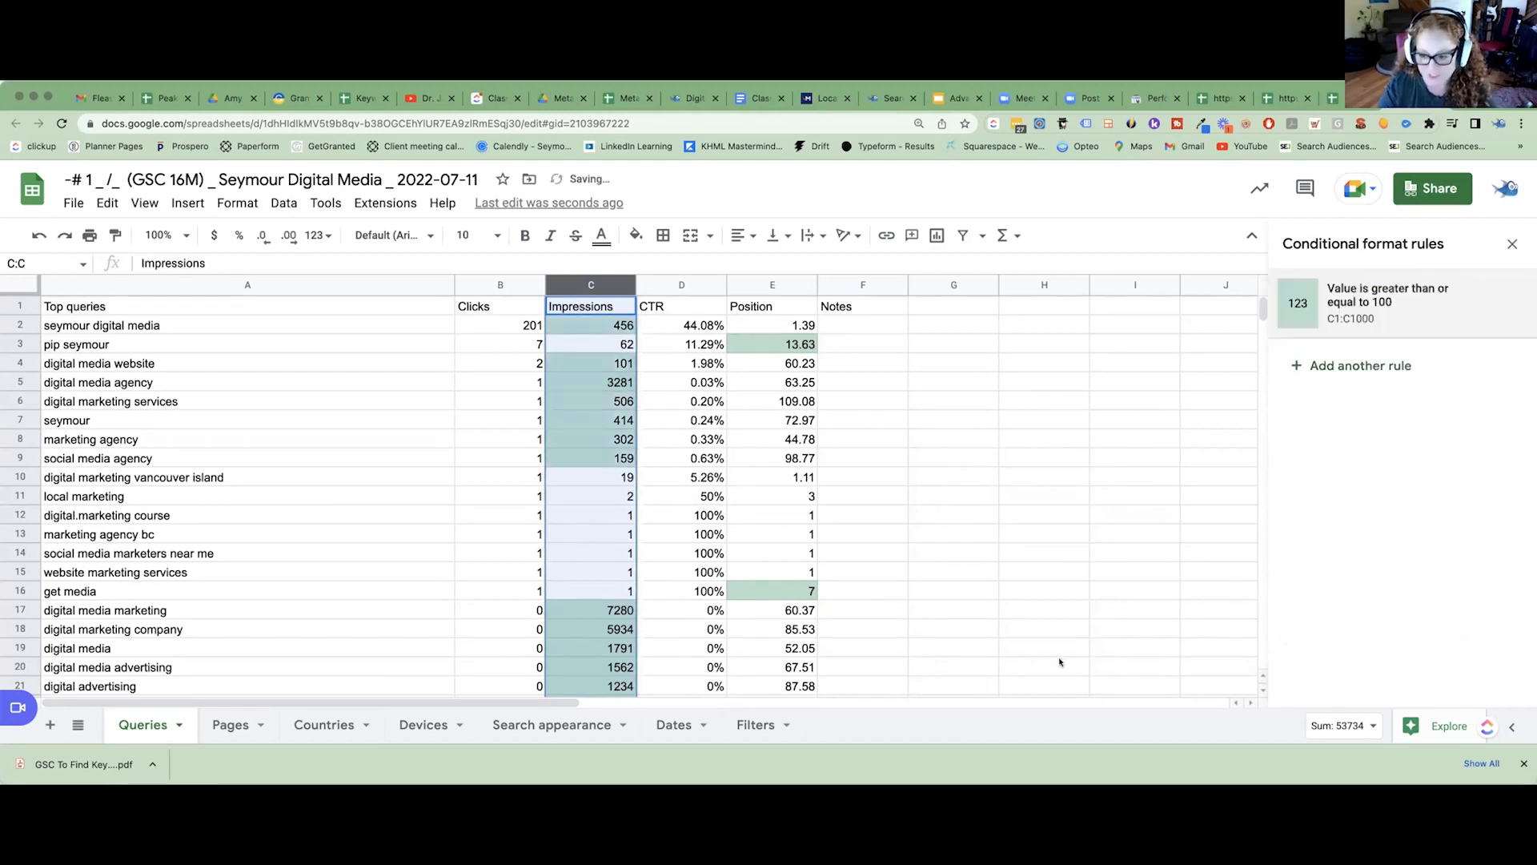
Set the Position column's conditional formatting rule to highlight values between 3 and 20.
{"action": "left_click", "coordinate": [769, 280]}
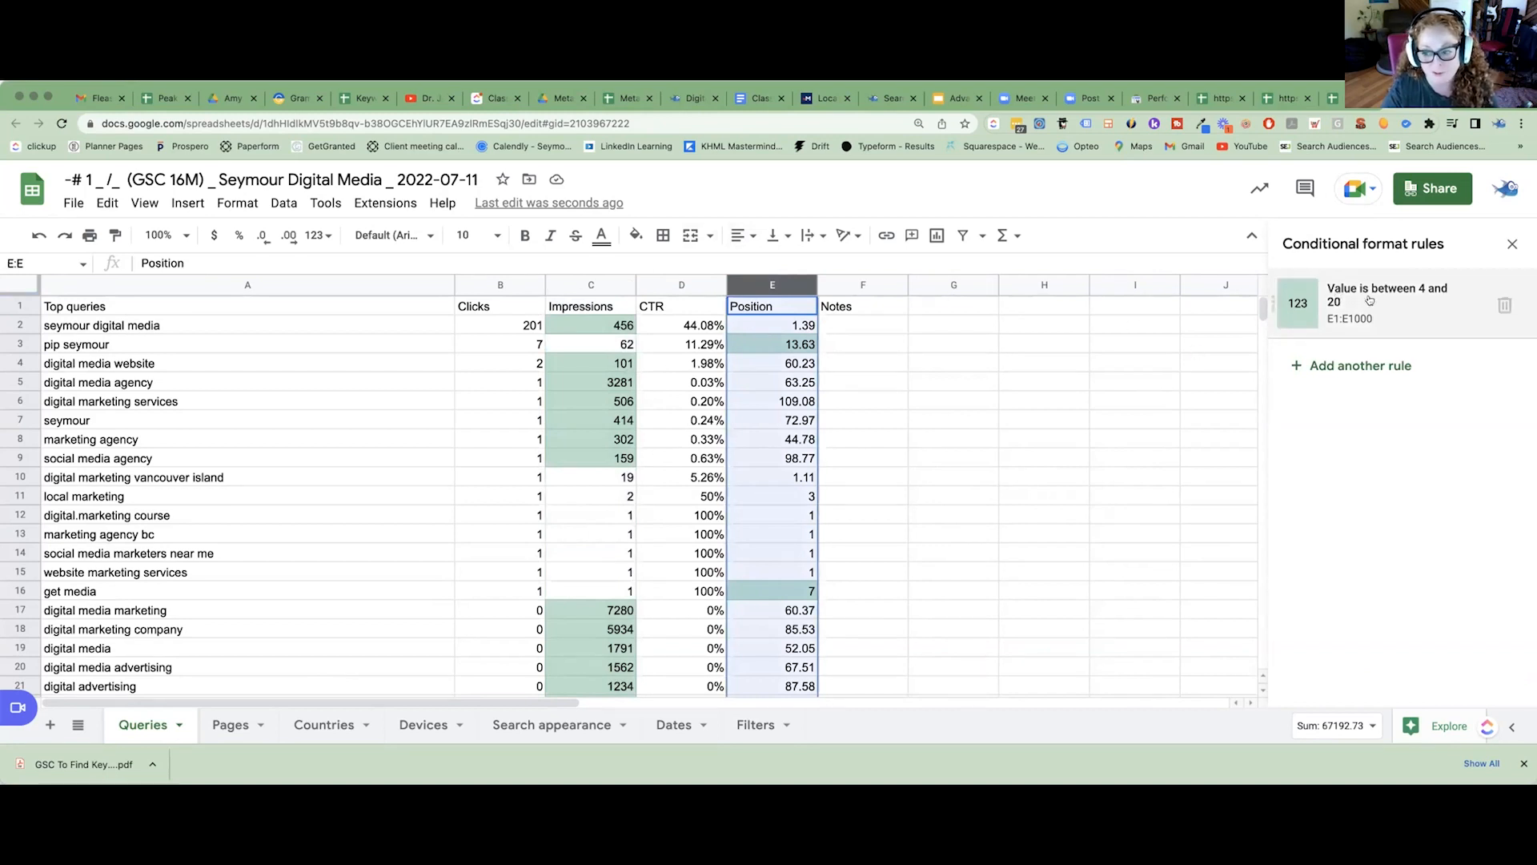
{"action": "left_click", "coordinate": [1407, 303]}
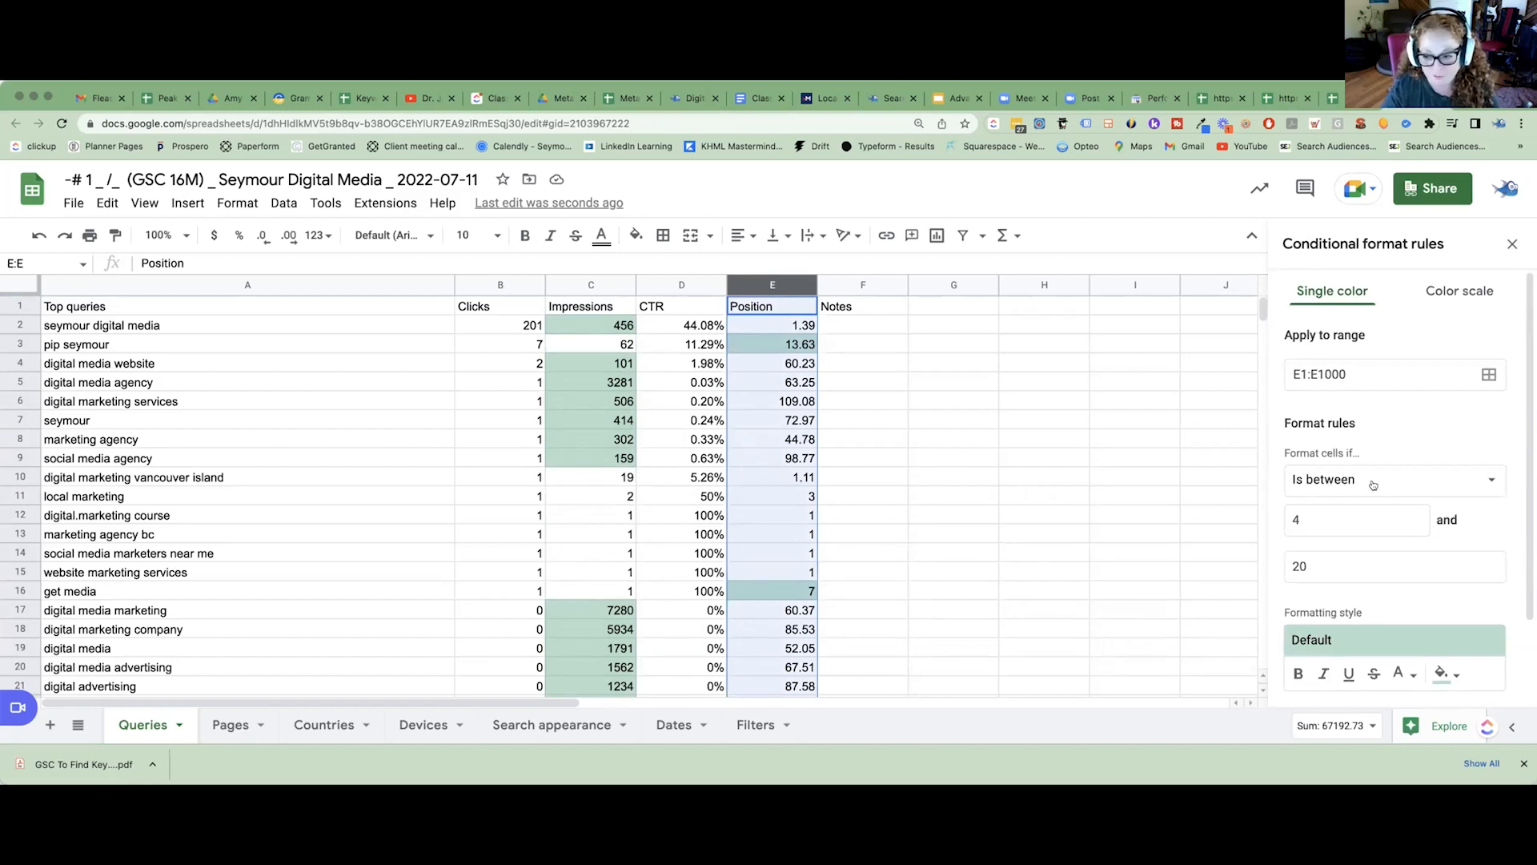
{"action": "left_click", "coordinate": [1333, 485]}
{"action": "left_click", "coordinate": [1330, 490]}
{"action": "left_click", "coordinate": [1331, 485]}
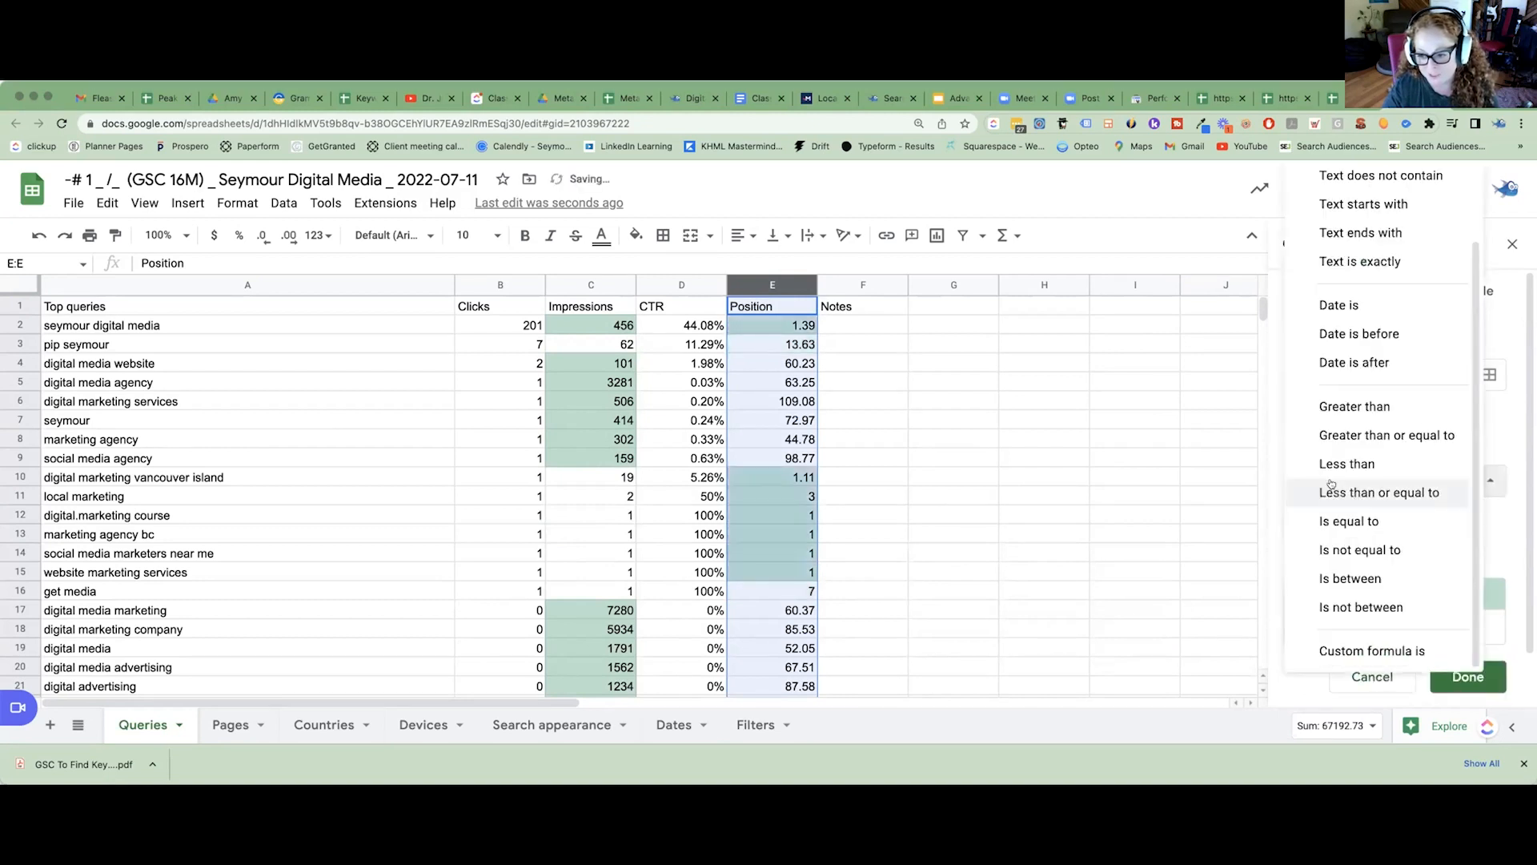
{"action": "left_click", "coordinate": [1350, 578]}
{"action": "left_click", "coordinate": [1326, 525]}
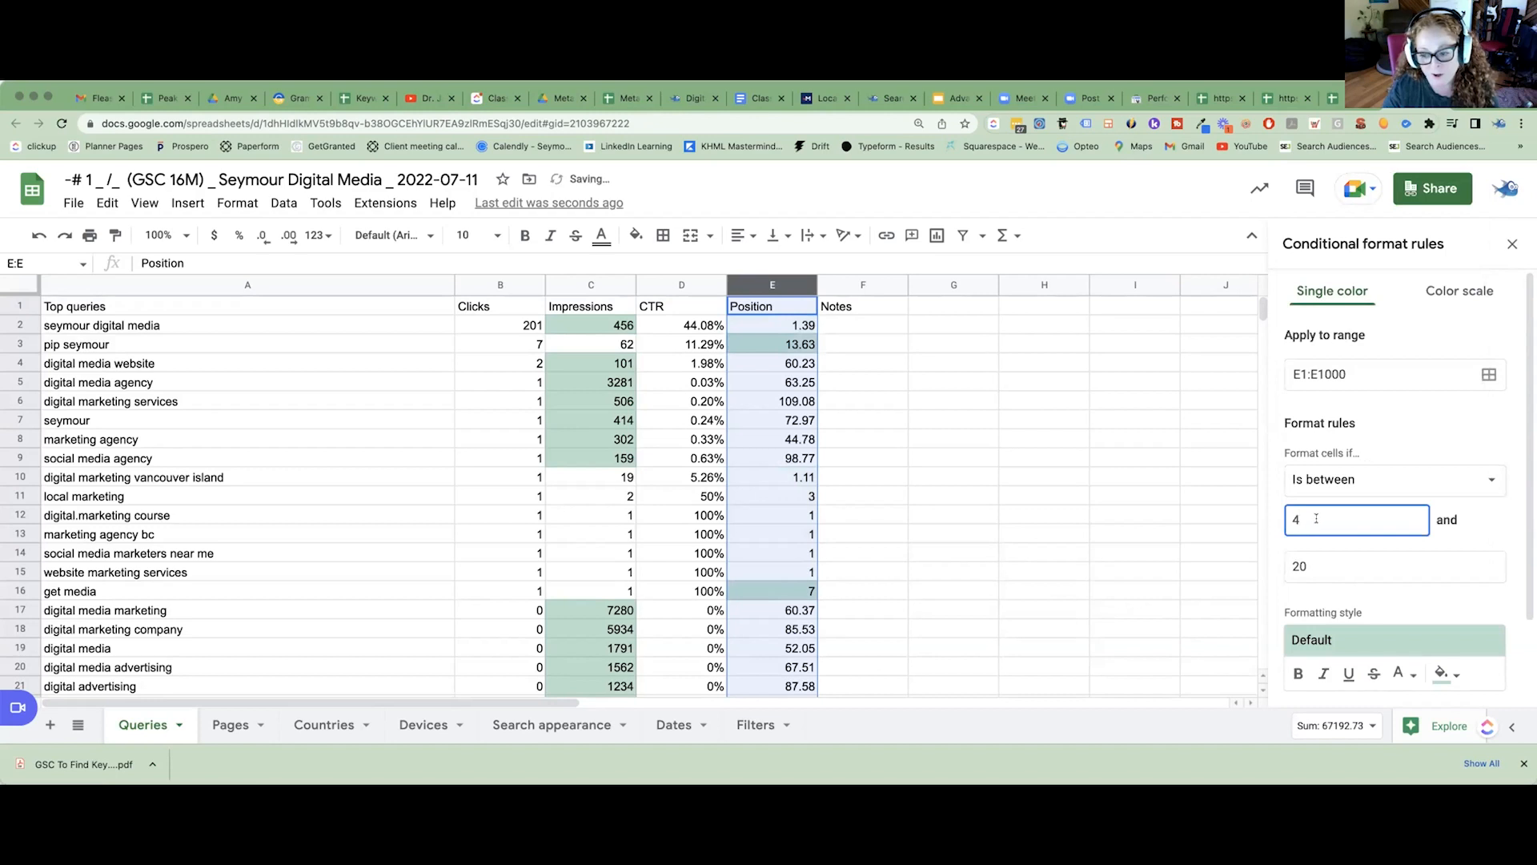
{"action": "key", "text": "BackSpace"}
{"action": "type", "text": "3"}
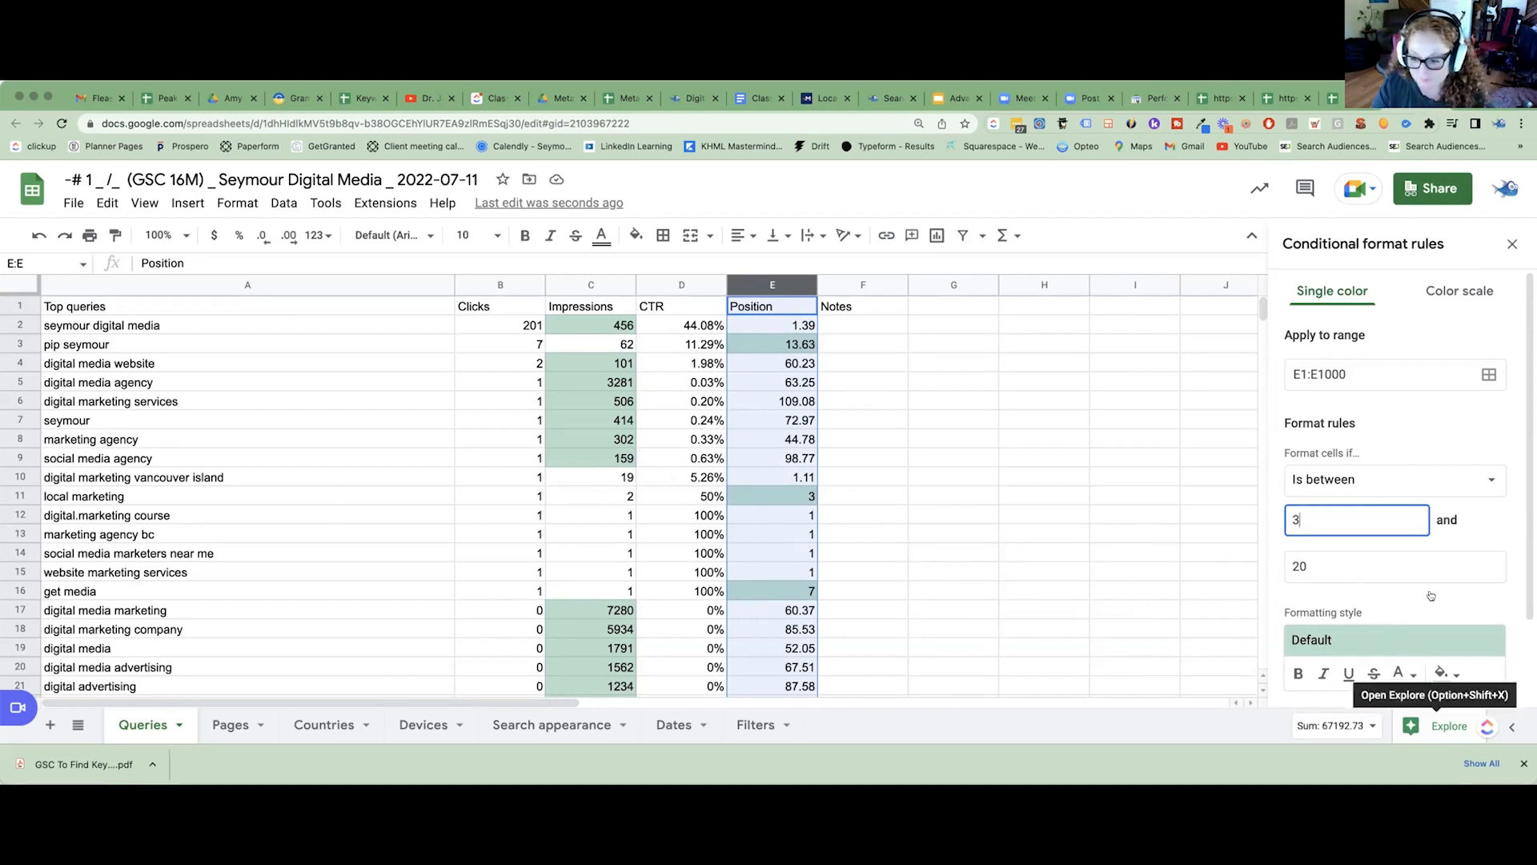
{"action": "scroll", "coordinate": [1431, 595], "scroll_direction": "down", "scroll_amount": 1}
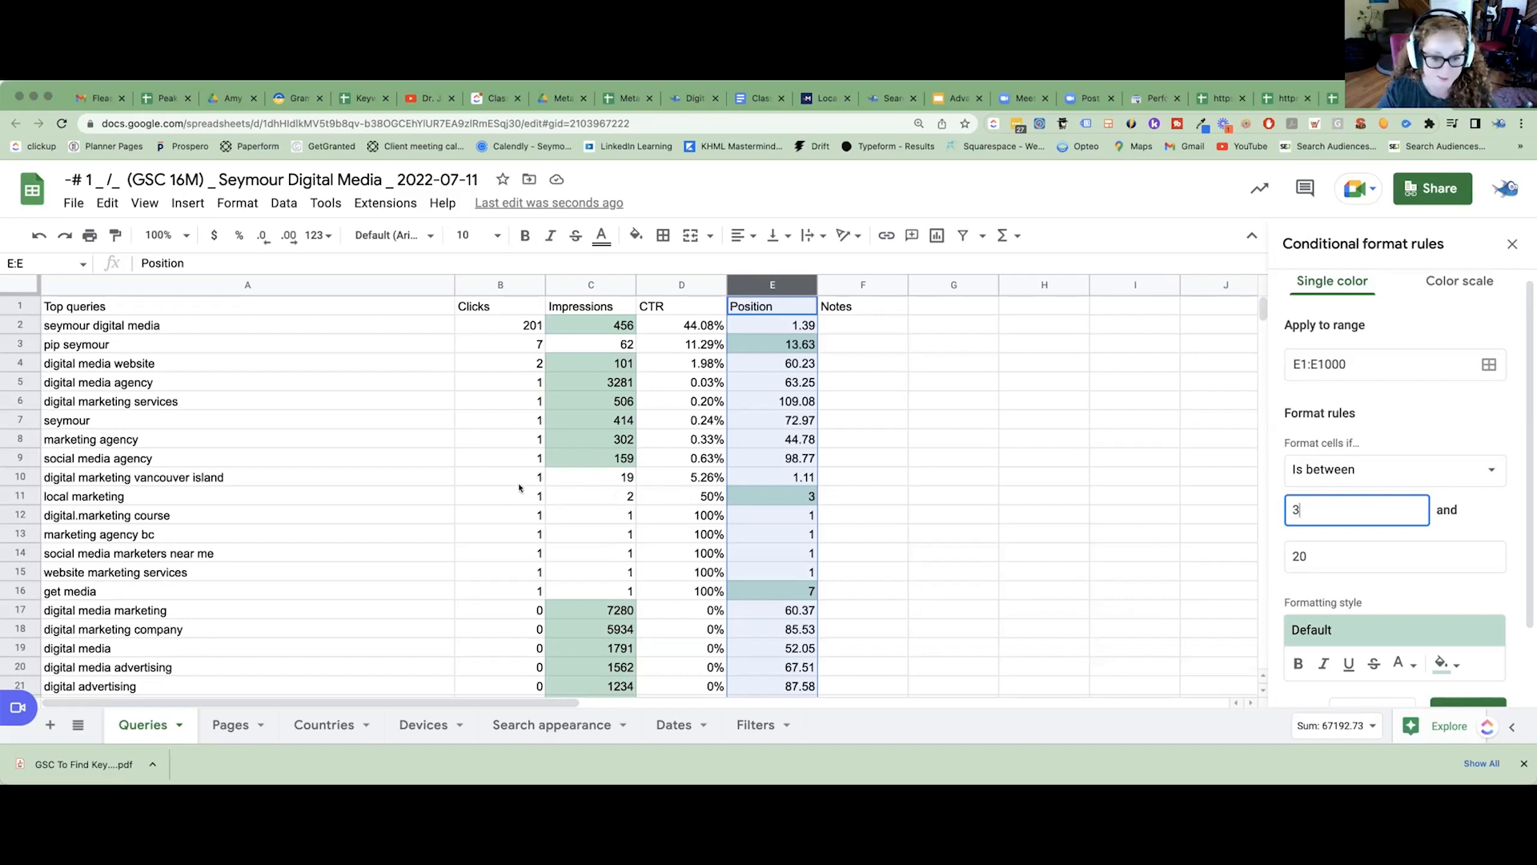
{"action": "scroll", "coordinate": [1455, 689], "scroll_direction": "down", "scroll_amount": 2}
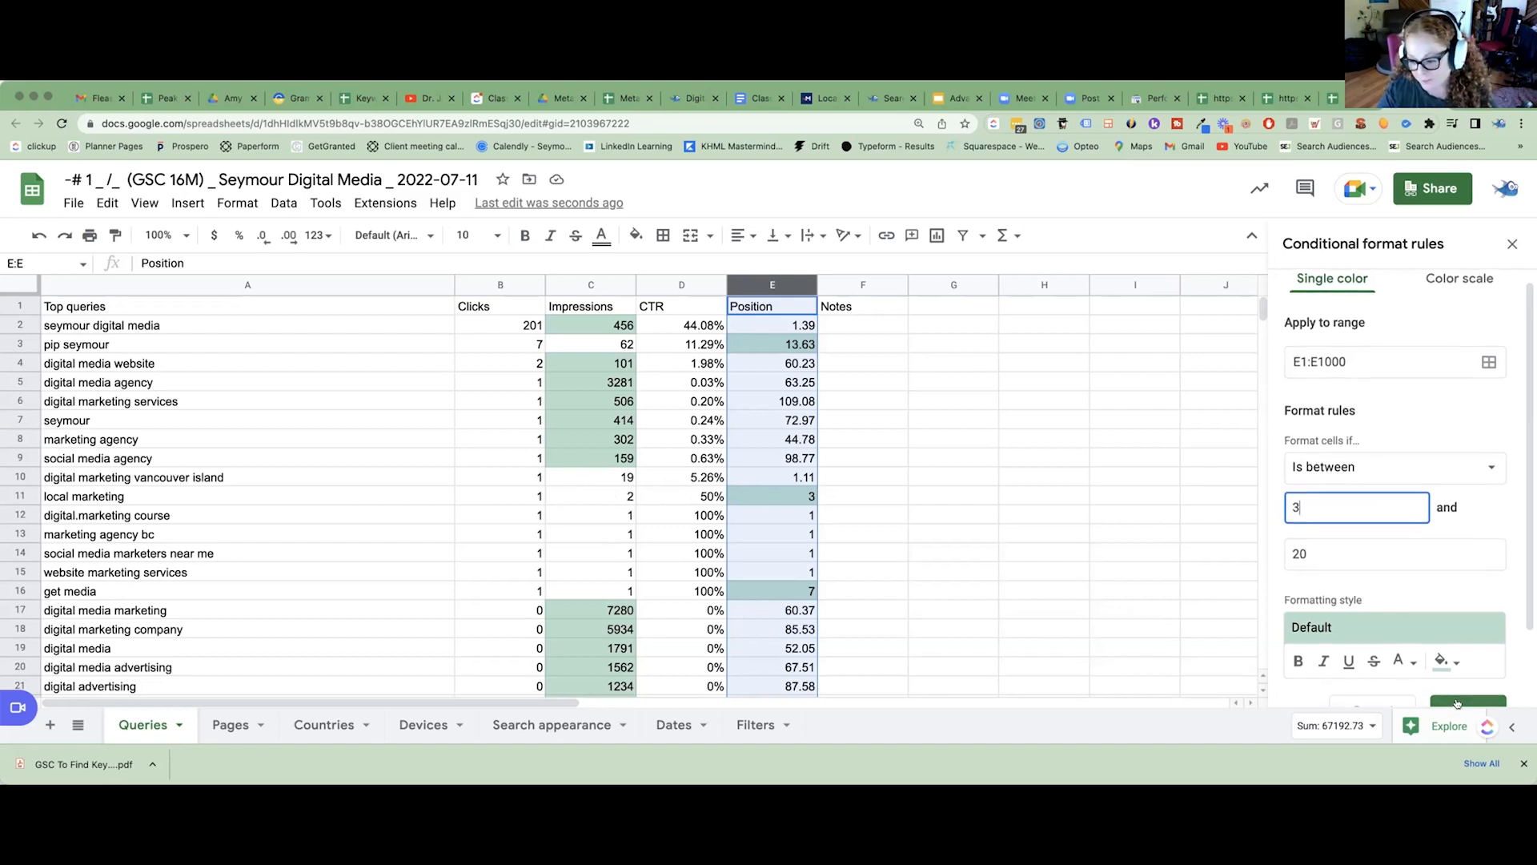
{"action": "left_click", "coordinate": [1458, 690]}
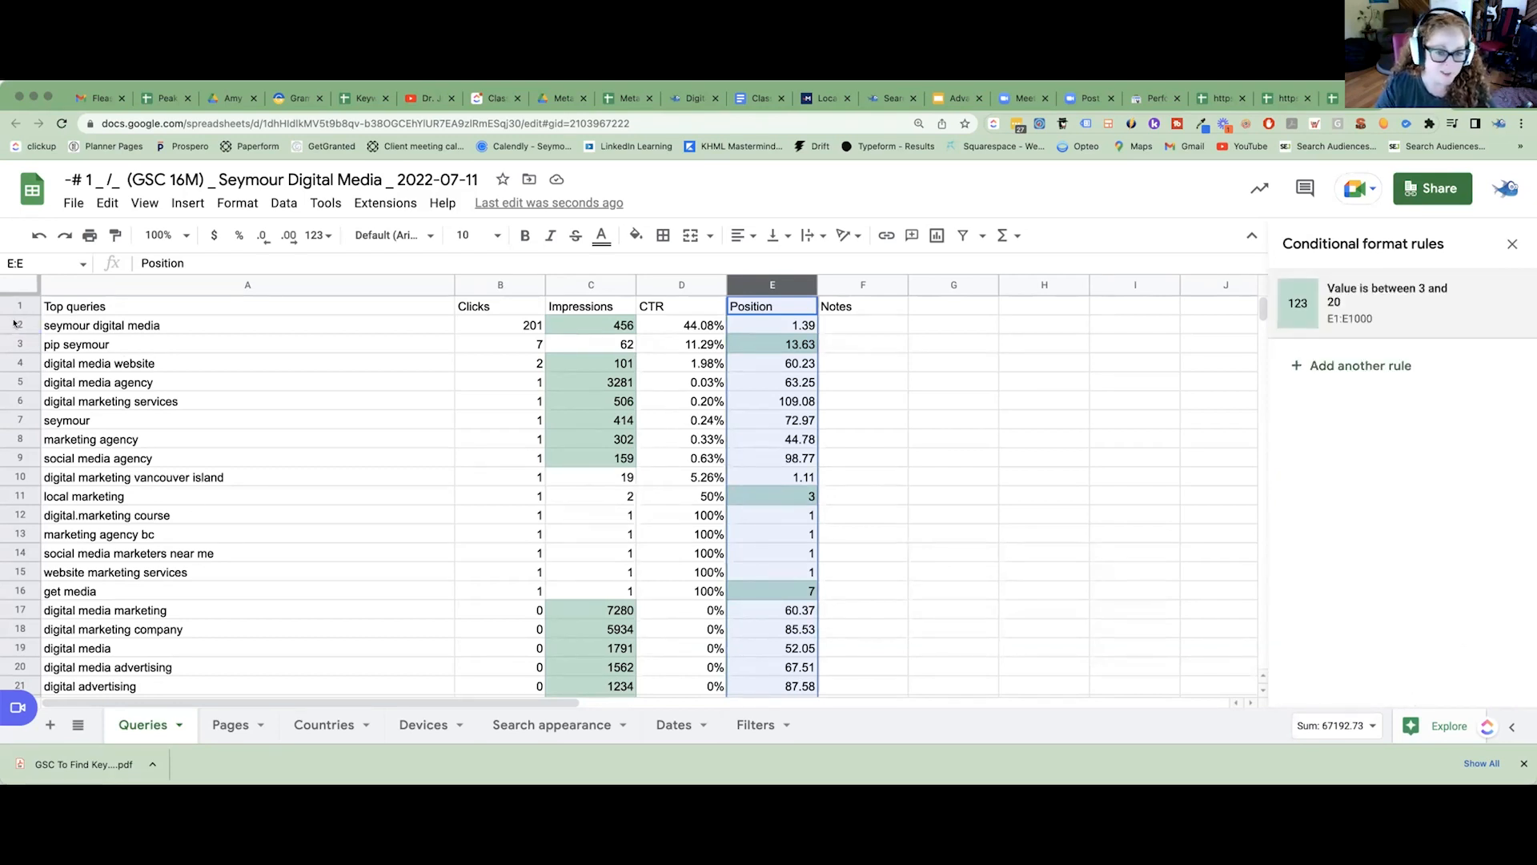
Check the impressions of the queries in rows 3, 11 and 16, which have highlighted positions.
{"action": "left_click", "coordinate": [584, 286]}
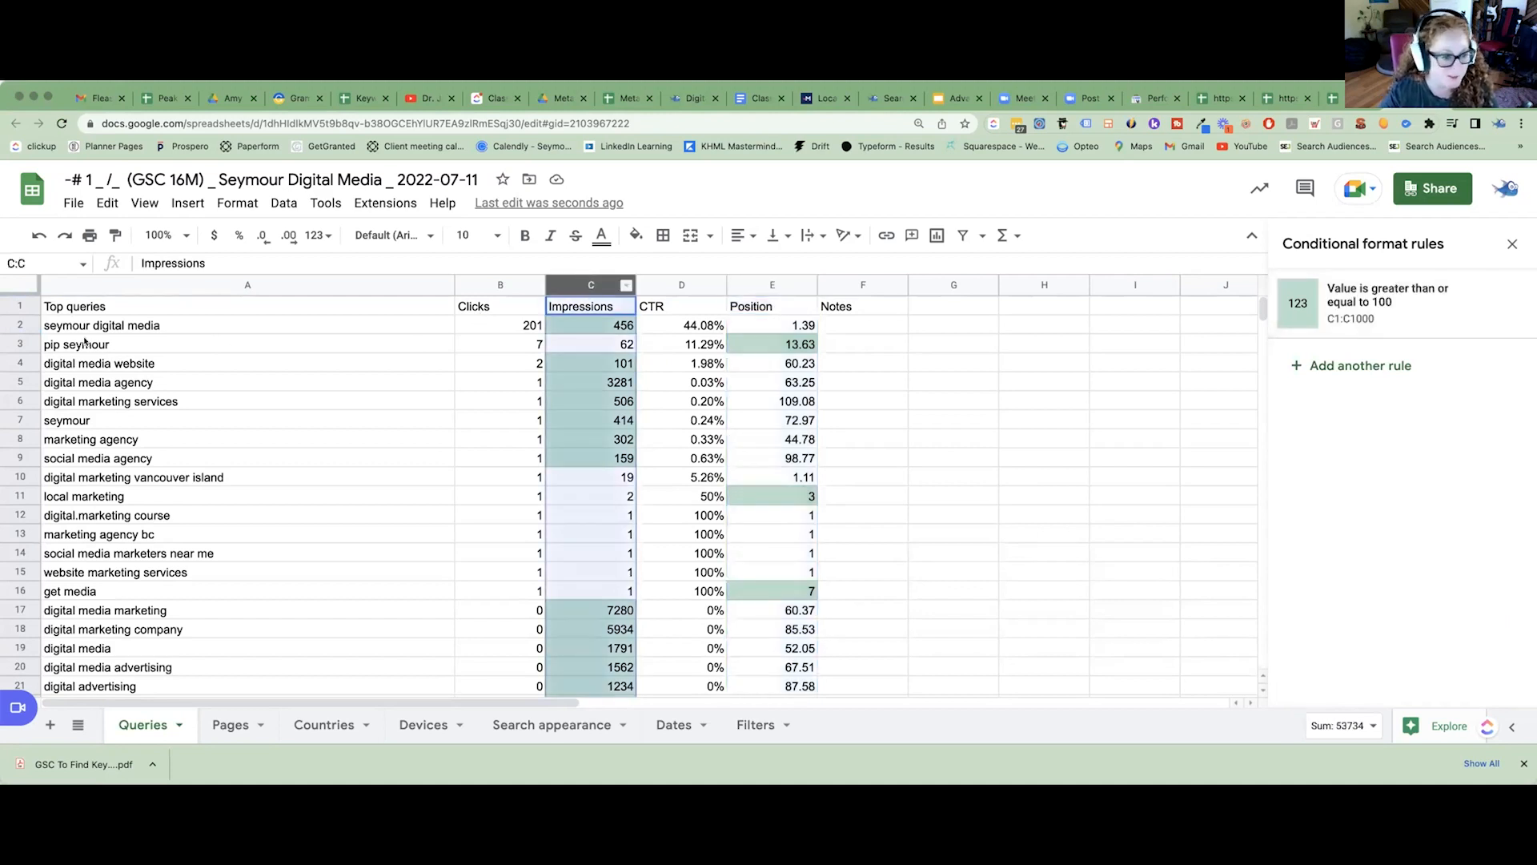
{"action": "left_click", "coordinate": [22, 344]}
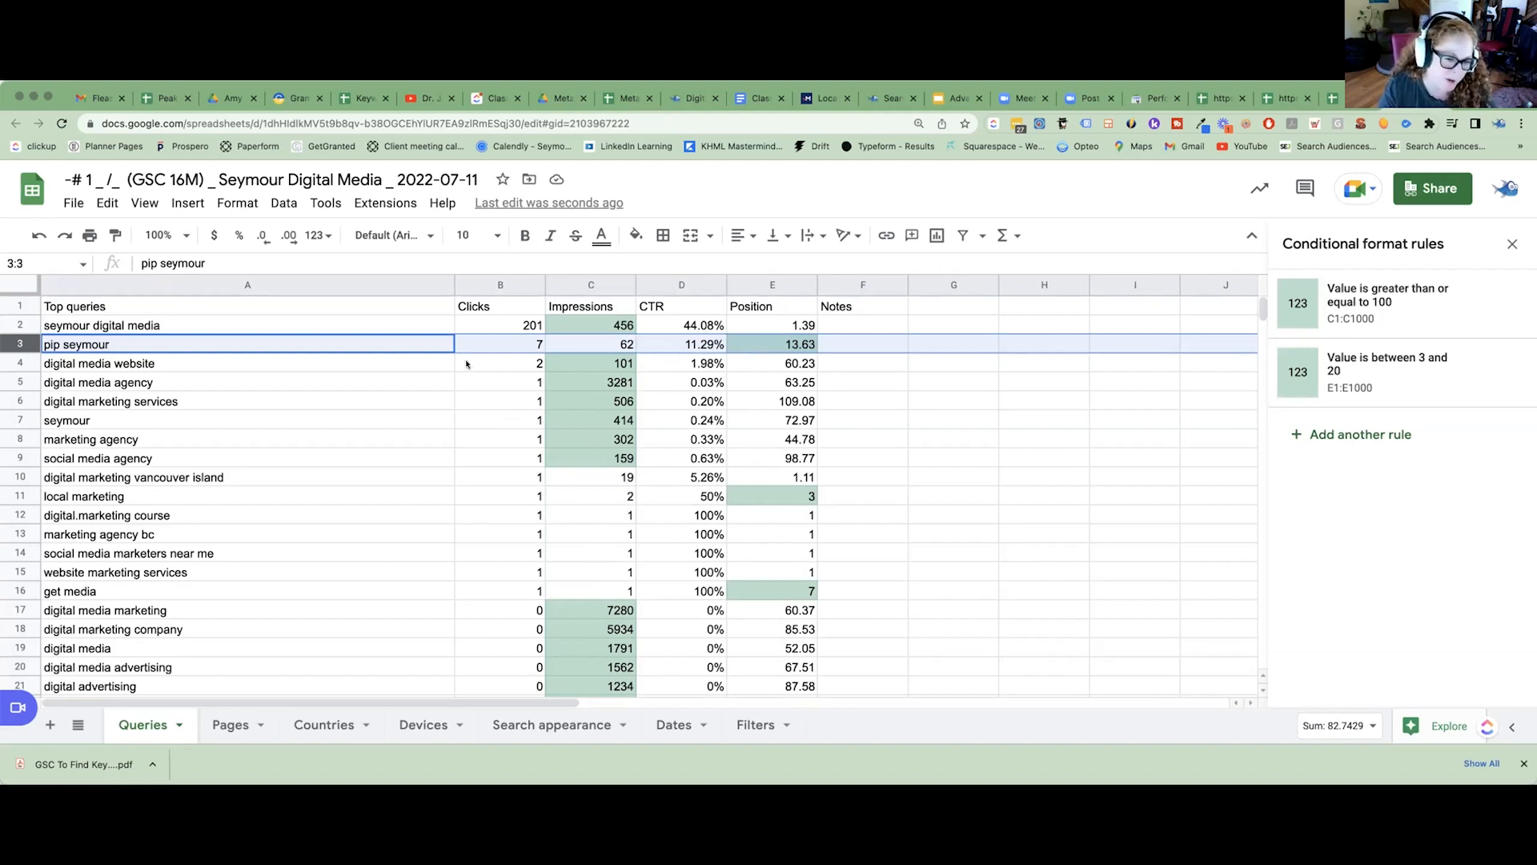
{"action": "left_click", "coordinate": [585, 347]}
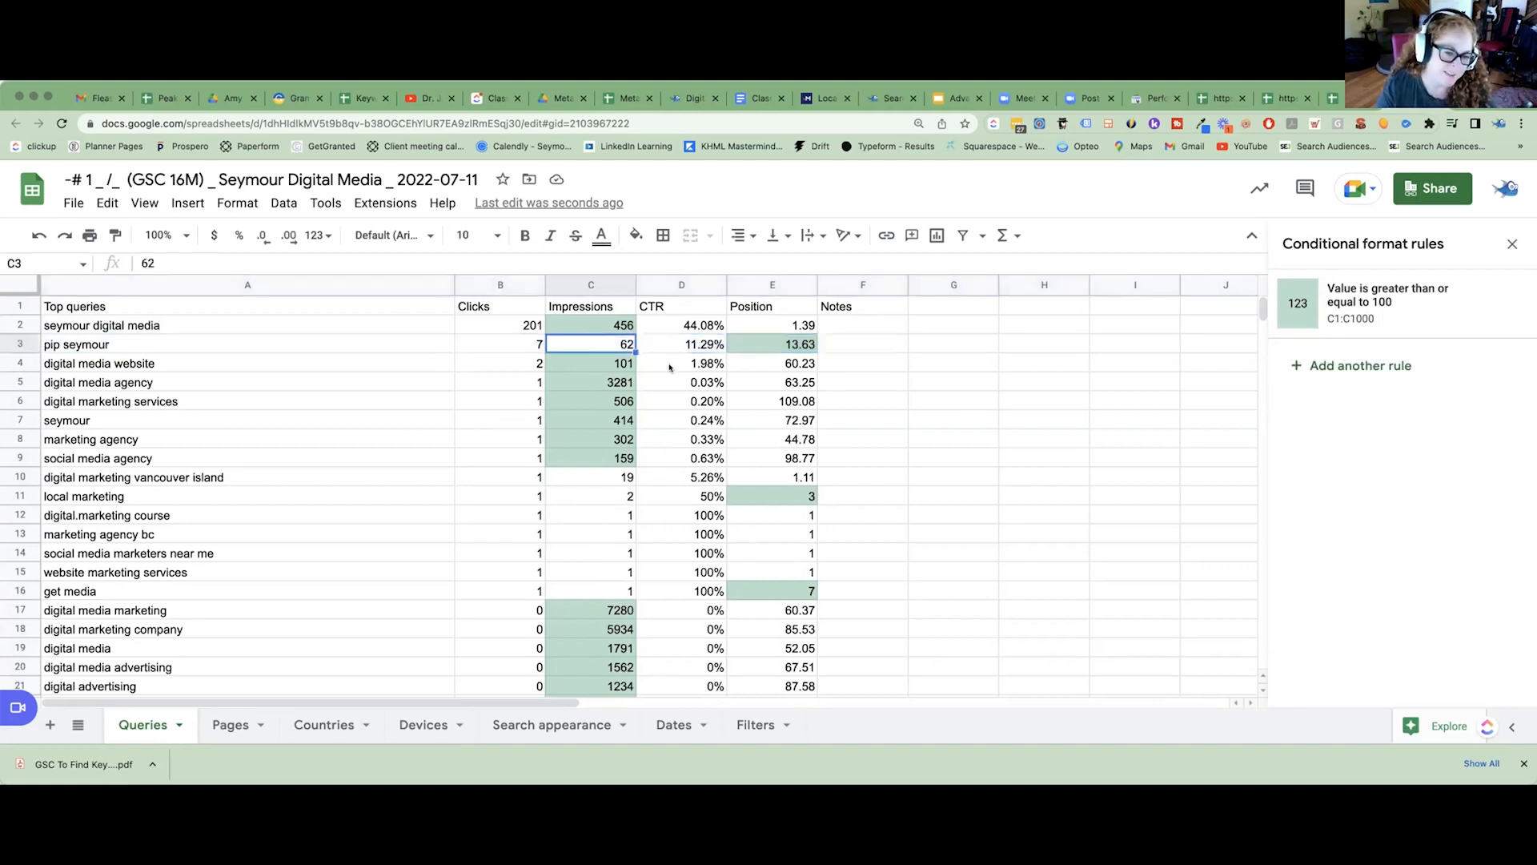
{"action": "left_click", "coordinate": [20, 496]}
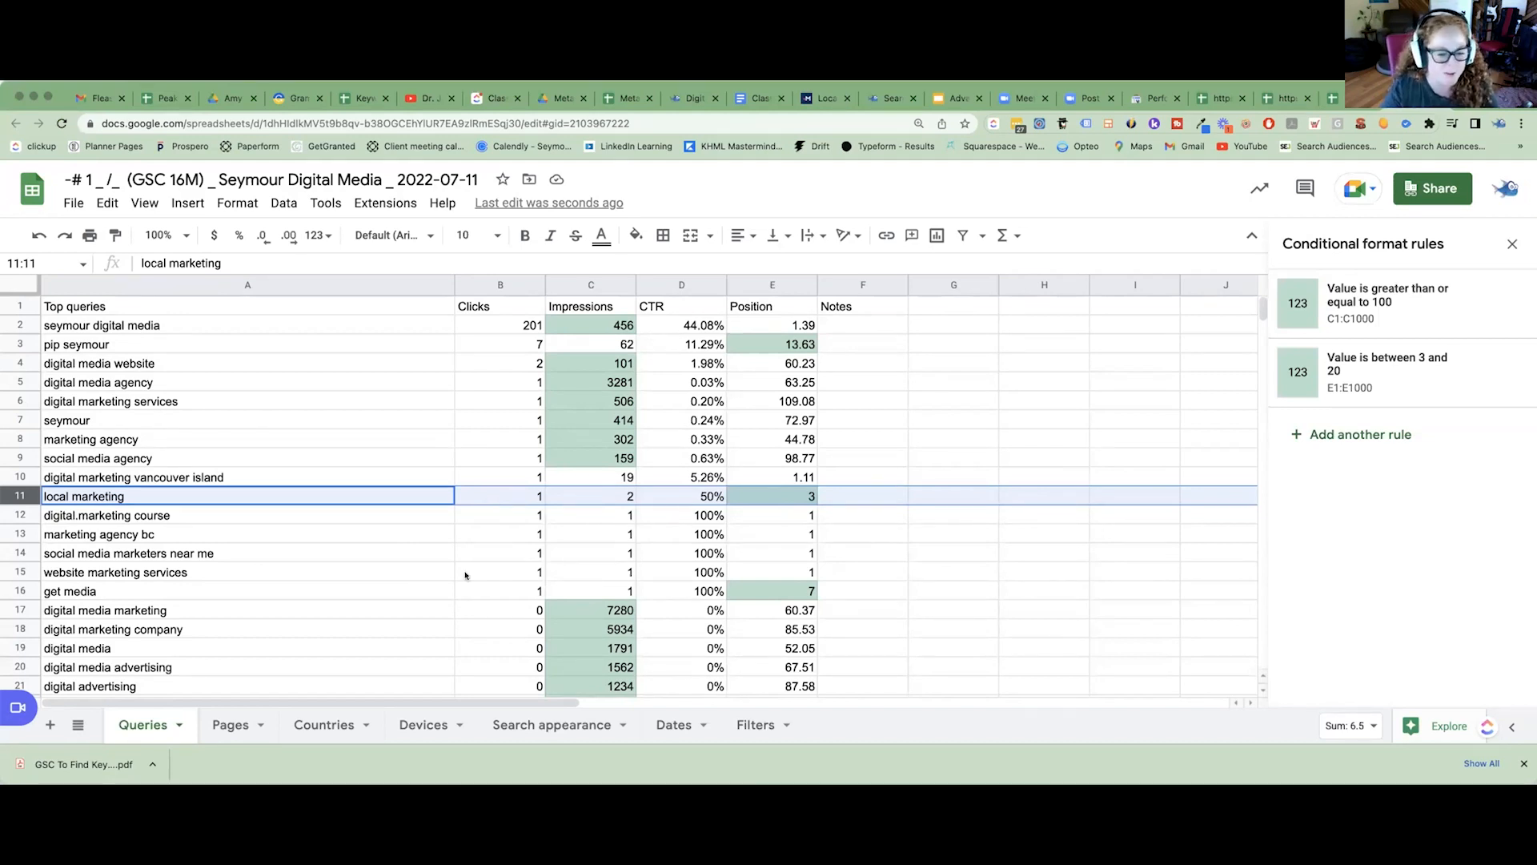
{"action": "scroll", "coordinate": [465, 575], "scroll_direction": "down", "scroll_amount": 2}
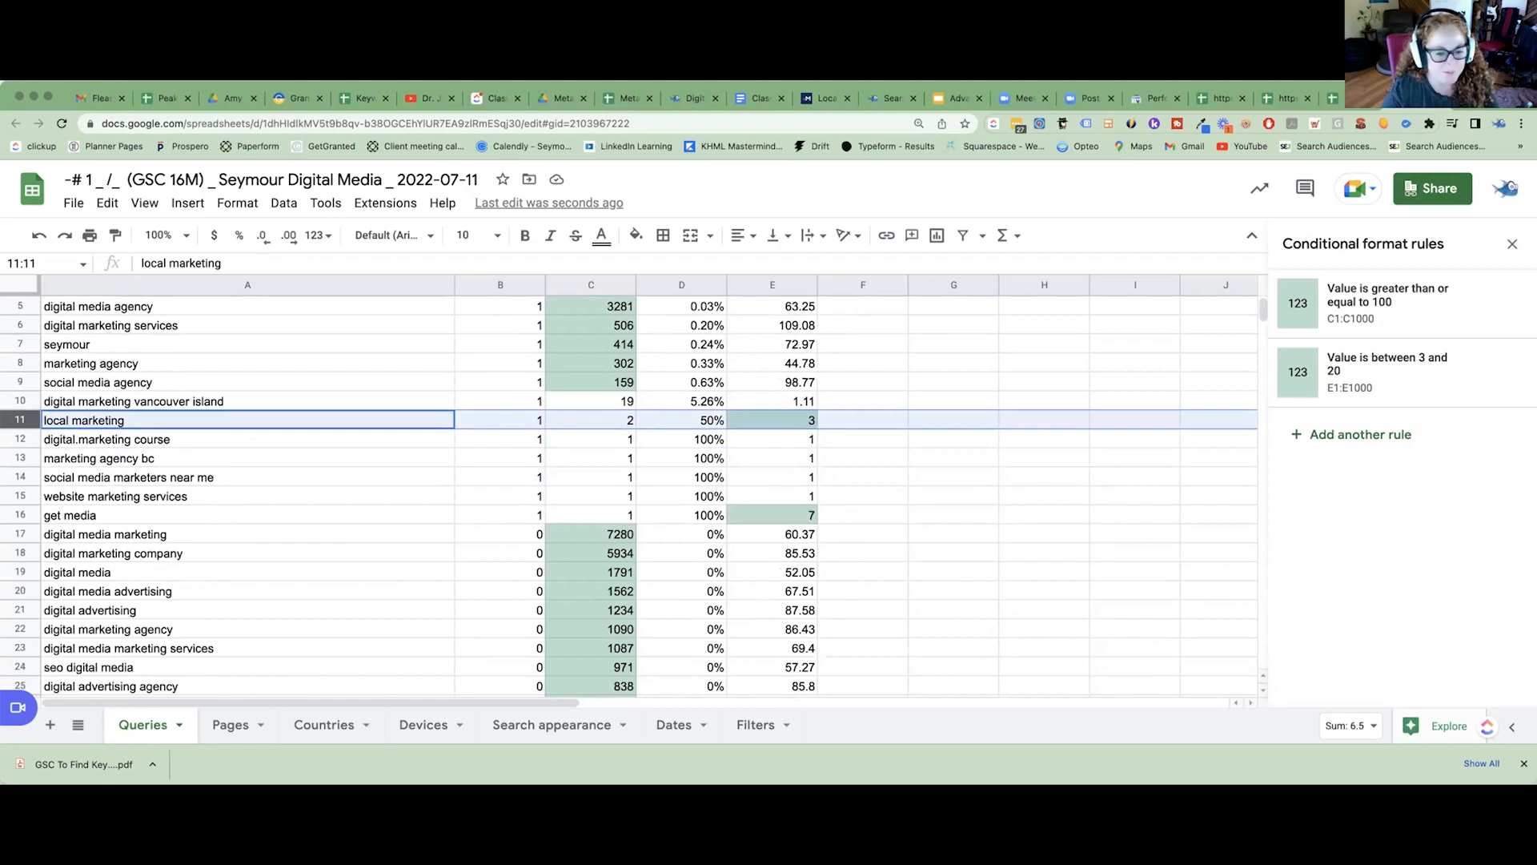
{"action": "left_click", "coordinate": [48, 515]}
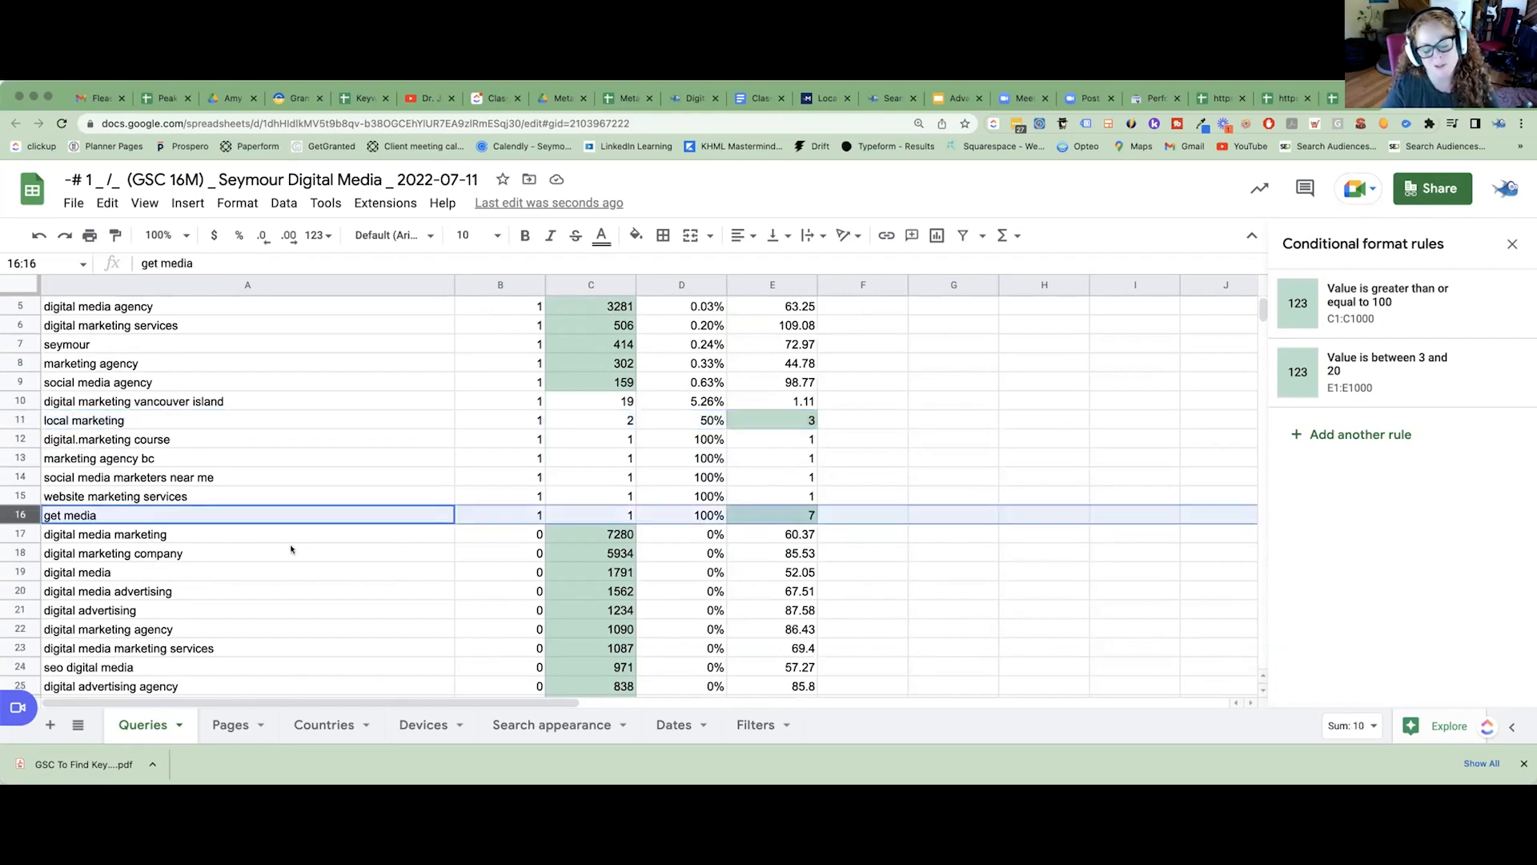
Examine the green-marked query in row 49 and its Impressions value.
{"action": "scroll", "coordinate": [289, 549], "scroll_direction": "down", "scroll_amount": 1}
{"action": "scroll", "coordinate": [289, 549], "scroll_direction": "down", "scroll_amount": 15}
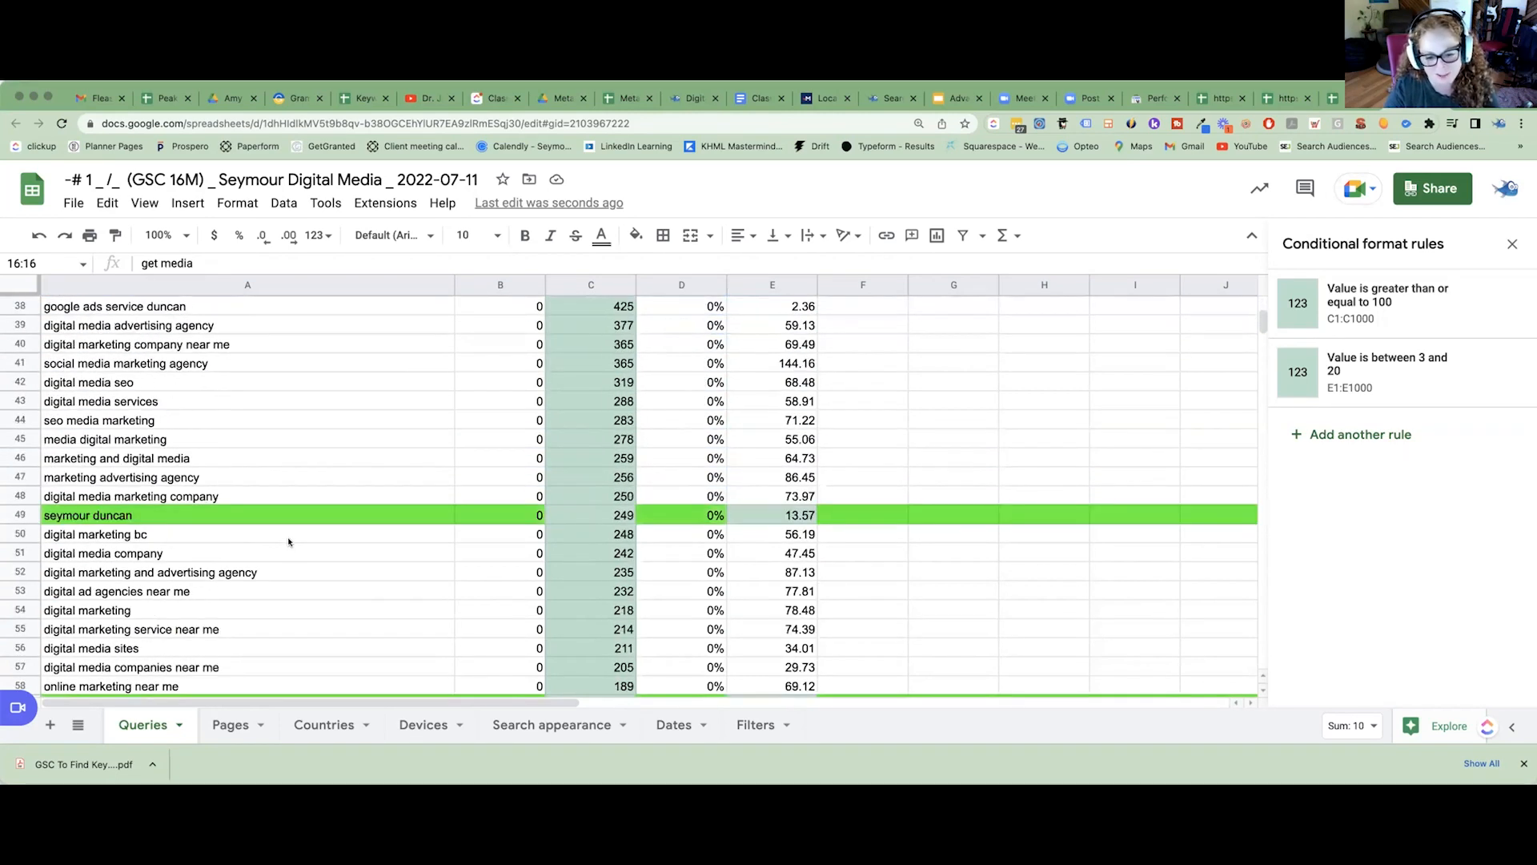
{"action": "left_click", "coordinate": [20, 515]}
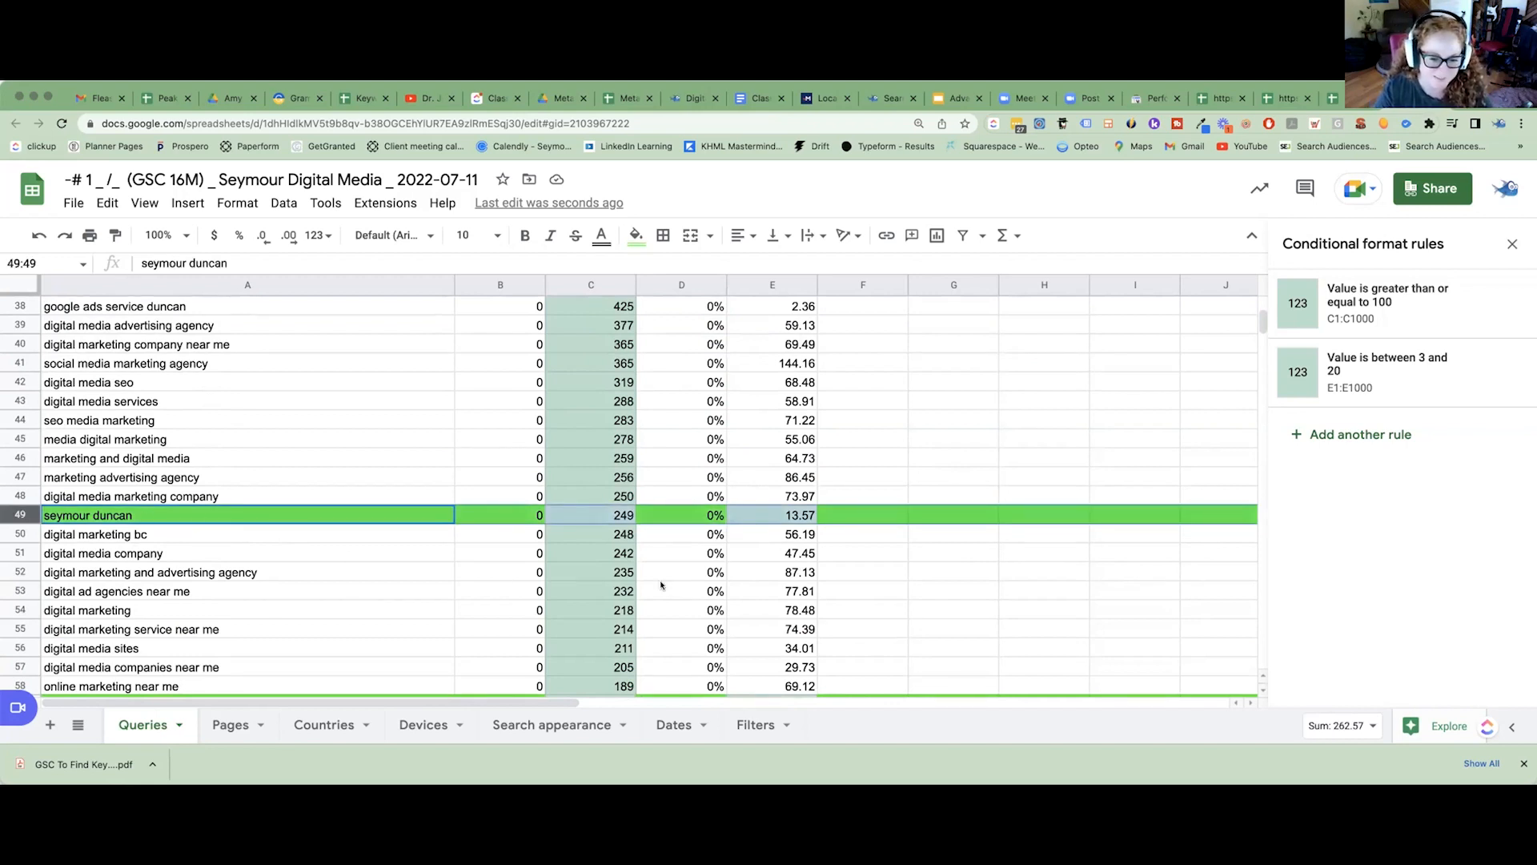
{"action": "left_click", "coordinate": [606, 516]}
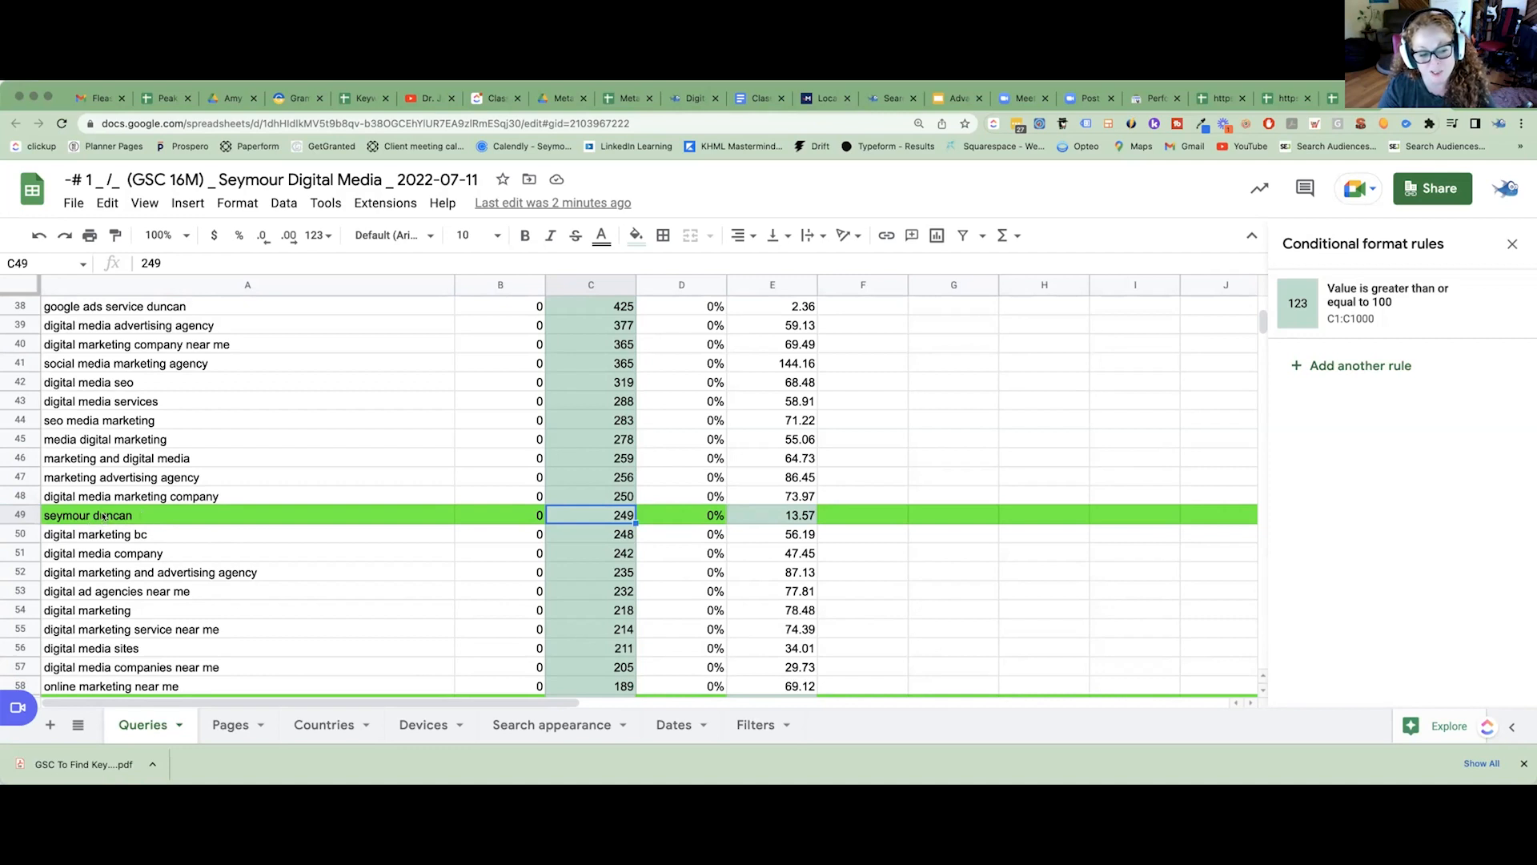
Examine the green-marked "video marketing agency duncan" row and its Impressions value.
{"action": "scroll", "coordinate": [113, 585], "scroll_direction": "down", "scroll_amount": 1}
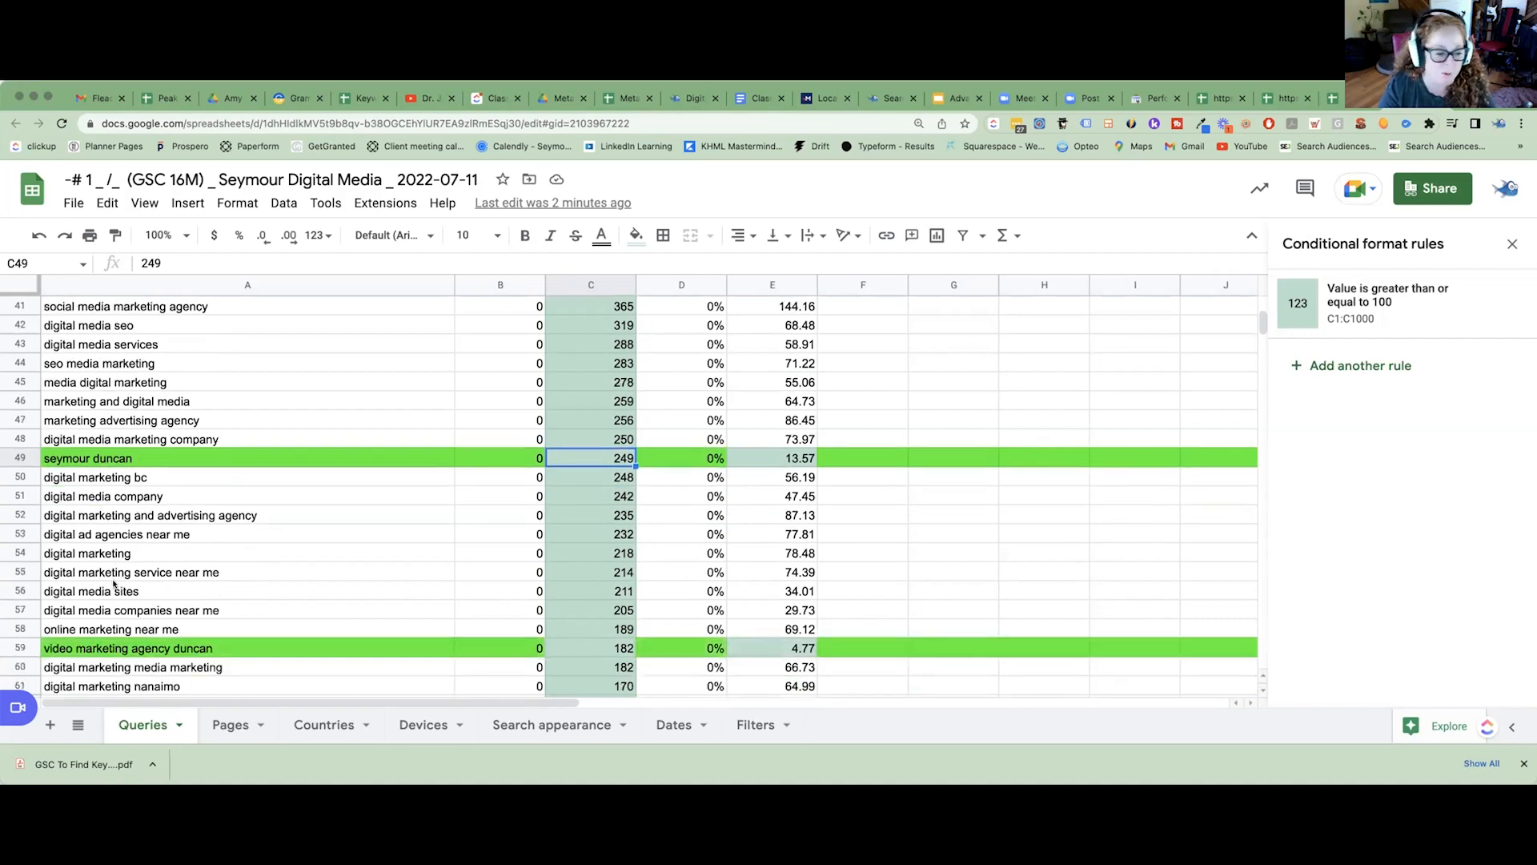
{"action": "left_click", "coordinate": [20, 646]}
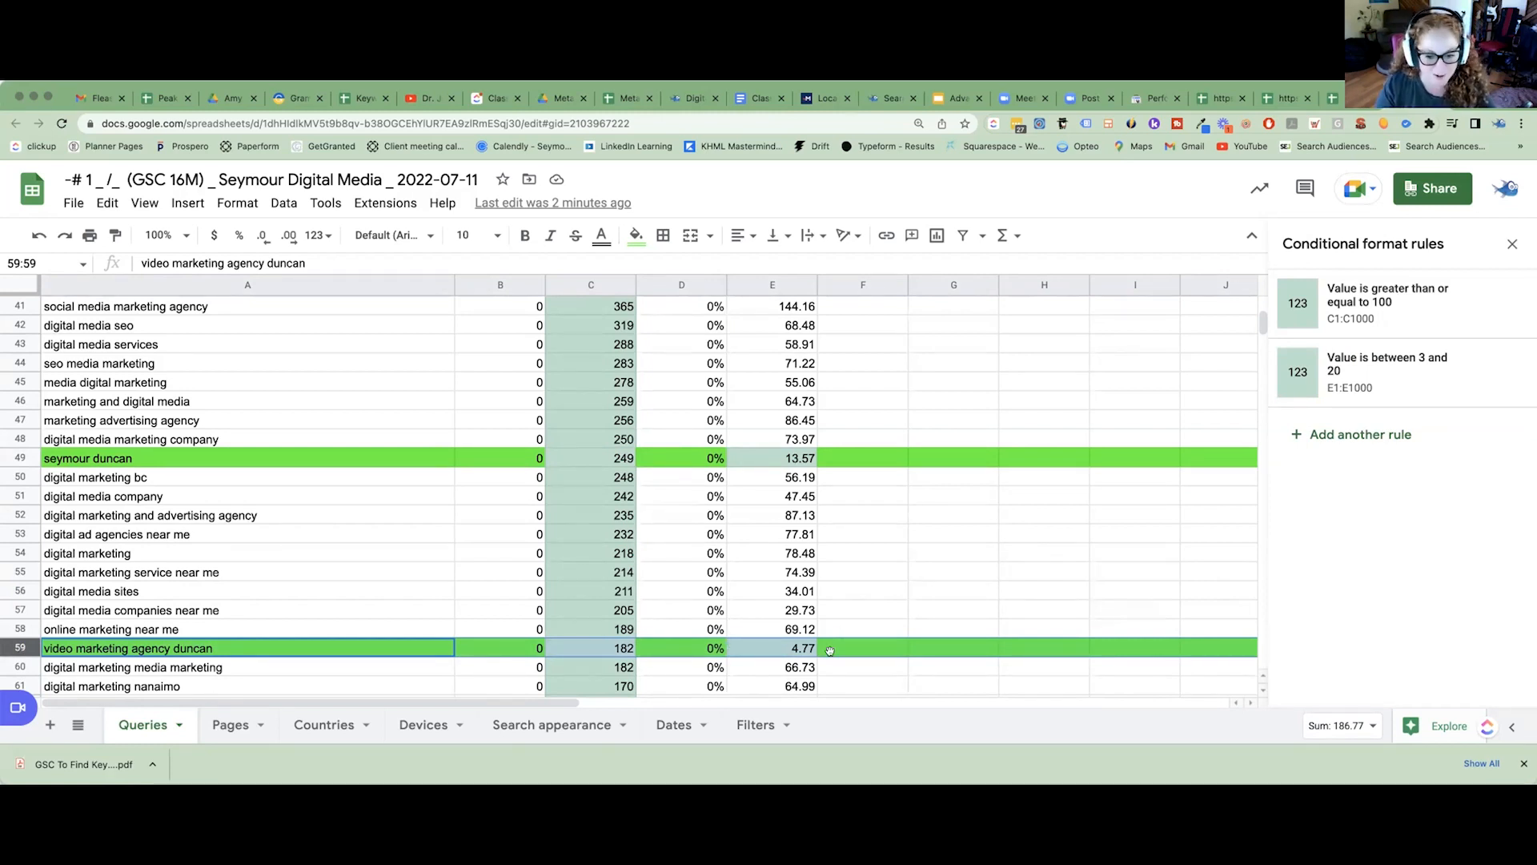
{"action": "left_click", "coordinate": [597, 646]}
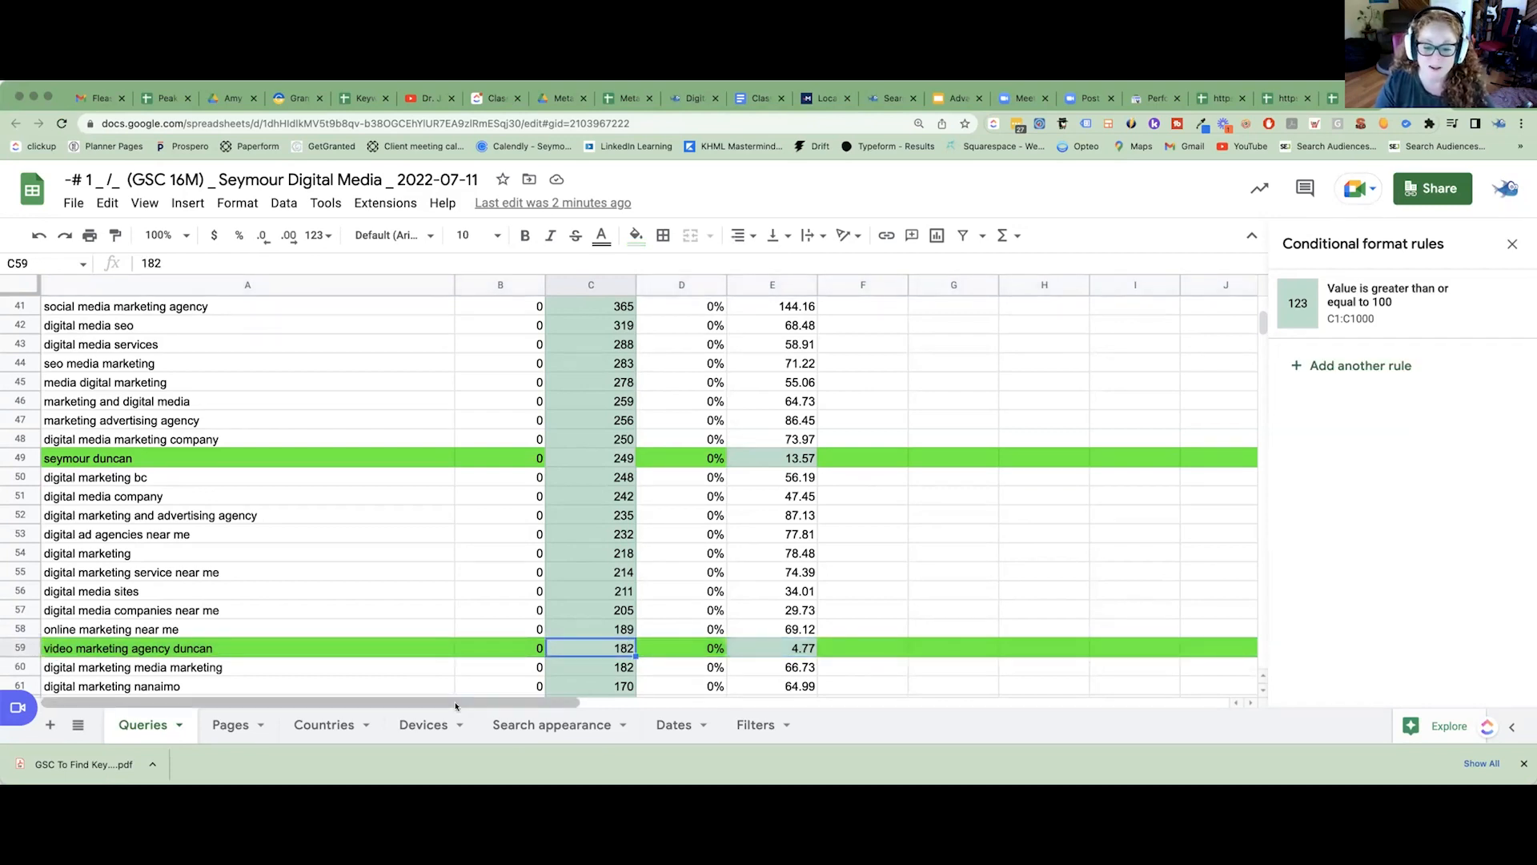
{"action": "left_click", "coordinate": [11, 641]}
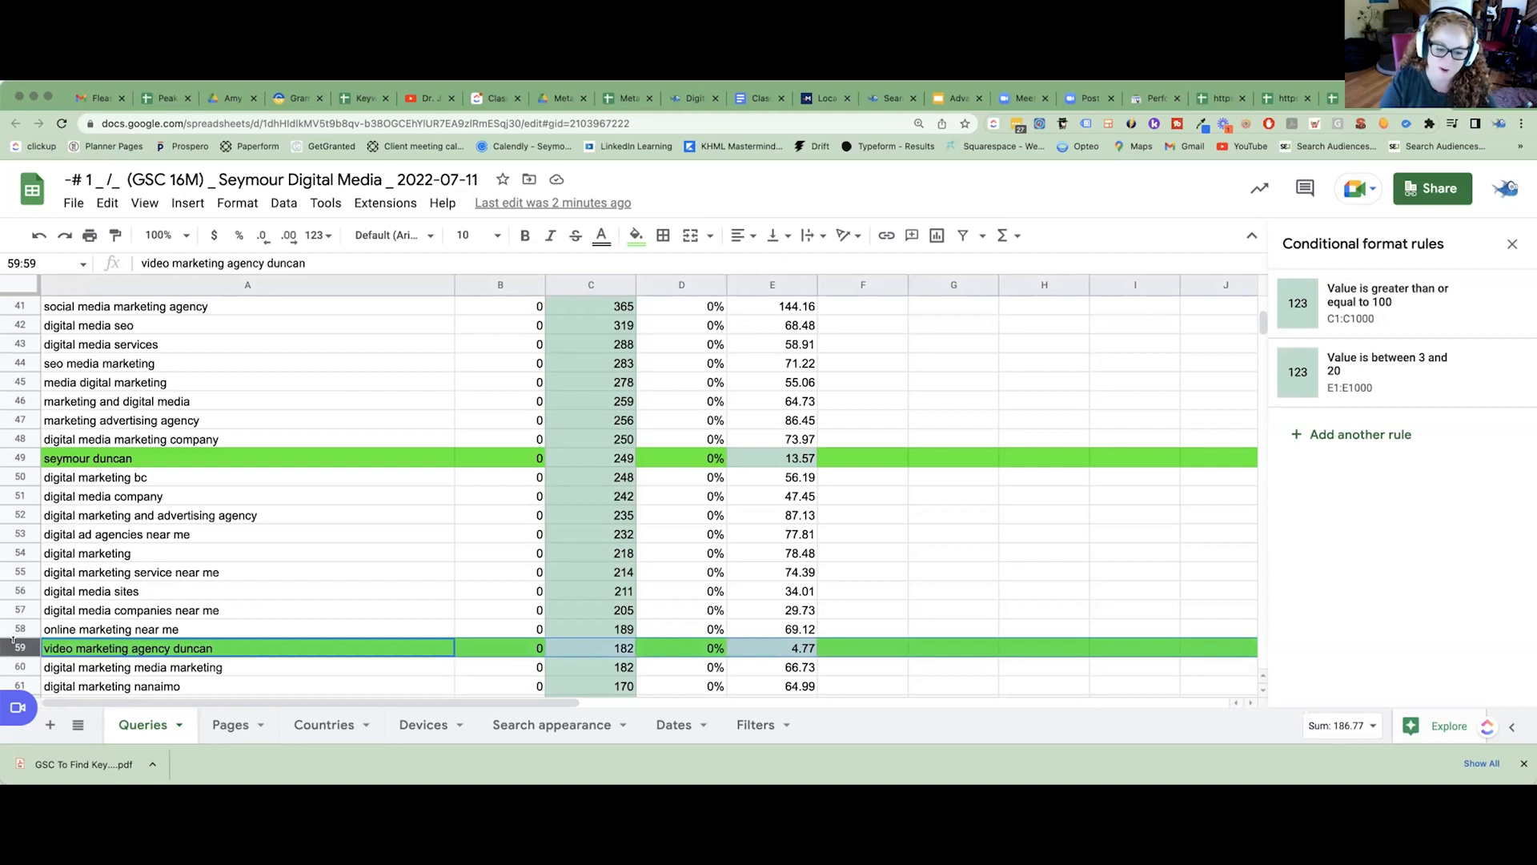
Examine the position, note and impressions of the green-marked "media agency vancouver island" query.
{"action": "scroll", "coordinate": [22, 630], "scroll_direction": "down", "scroll_amount": 1}
{"action": "scroll", "coordinate": [21, 630], "scroll_direction": "down", "scroll_amount": 1}
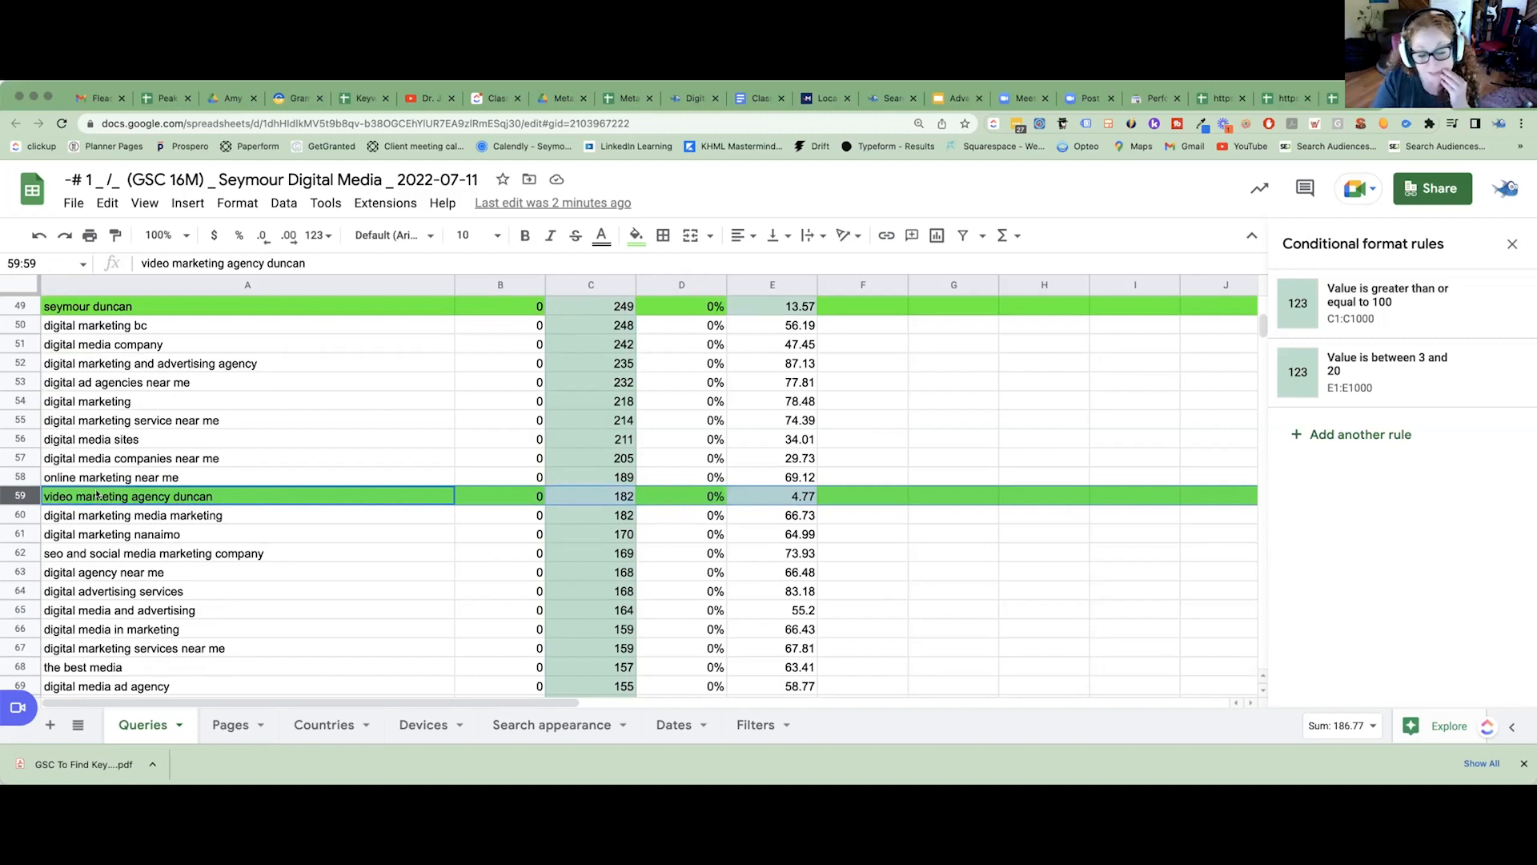
{"action": "scroll", "coordinate": [106, 499], "scroll_direction": "down", "scroll_amount": 5}
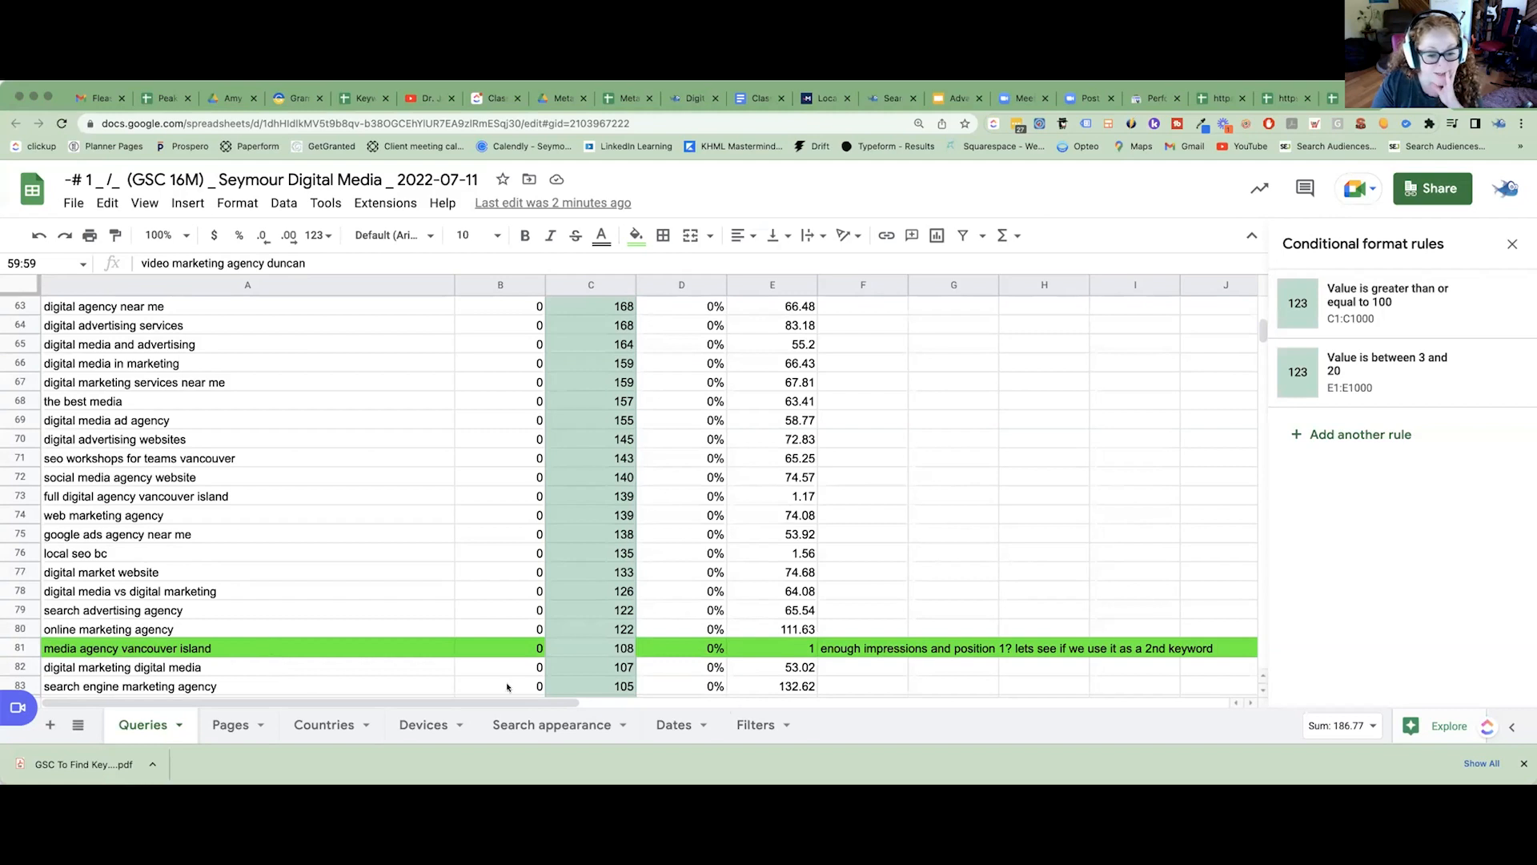
{"action": "left_click", "coordinate": [793, 650]}
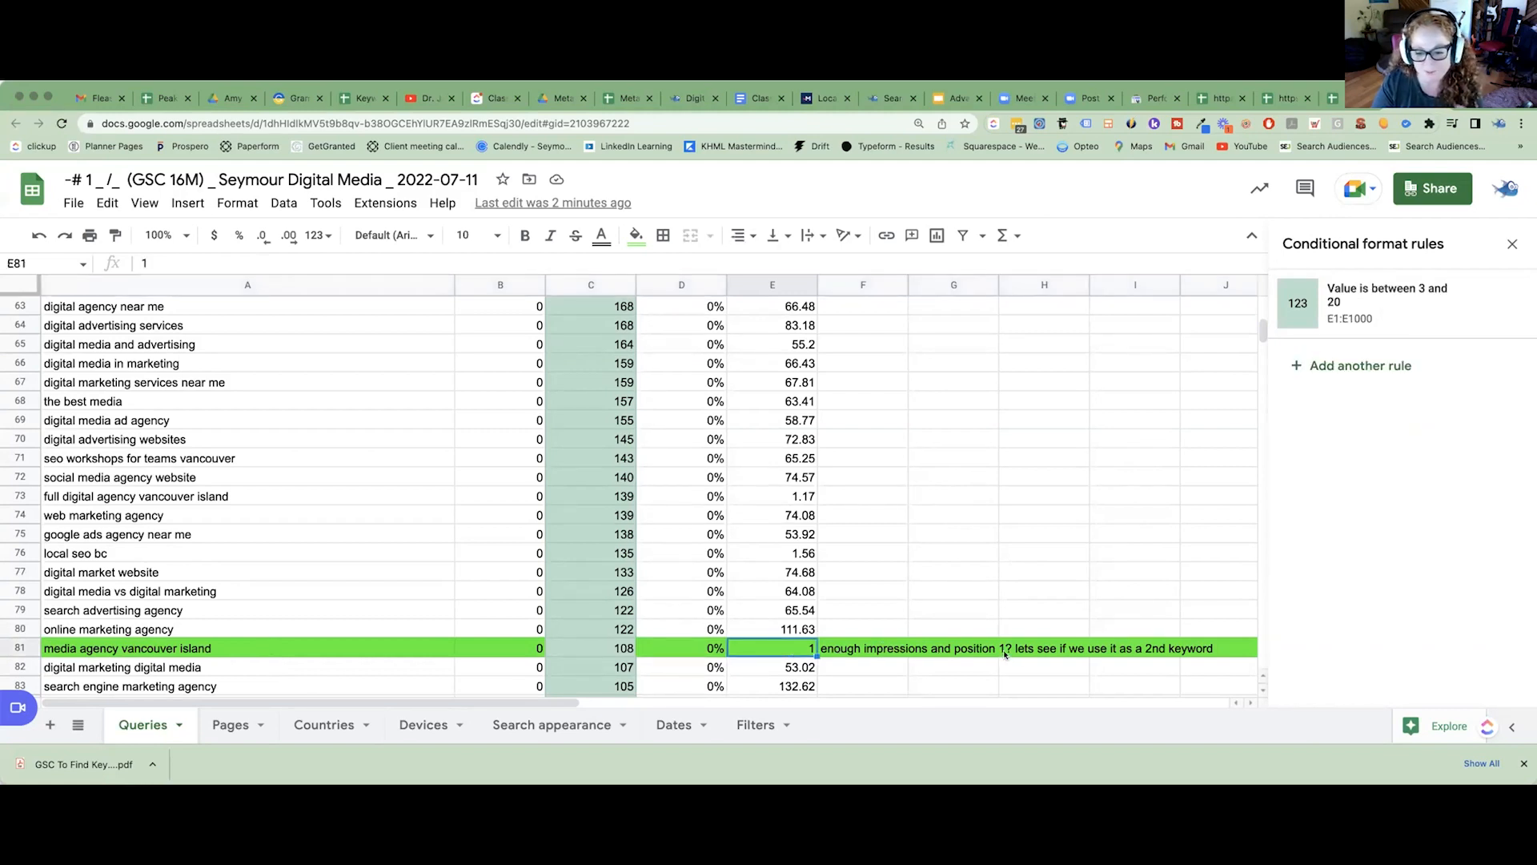
{"action": "left_click", "coordinate": [591, 648]}
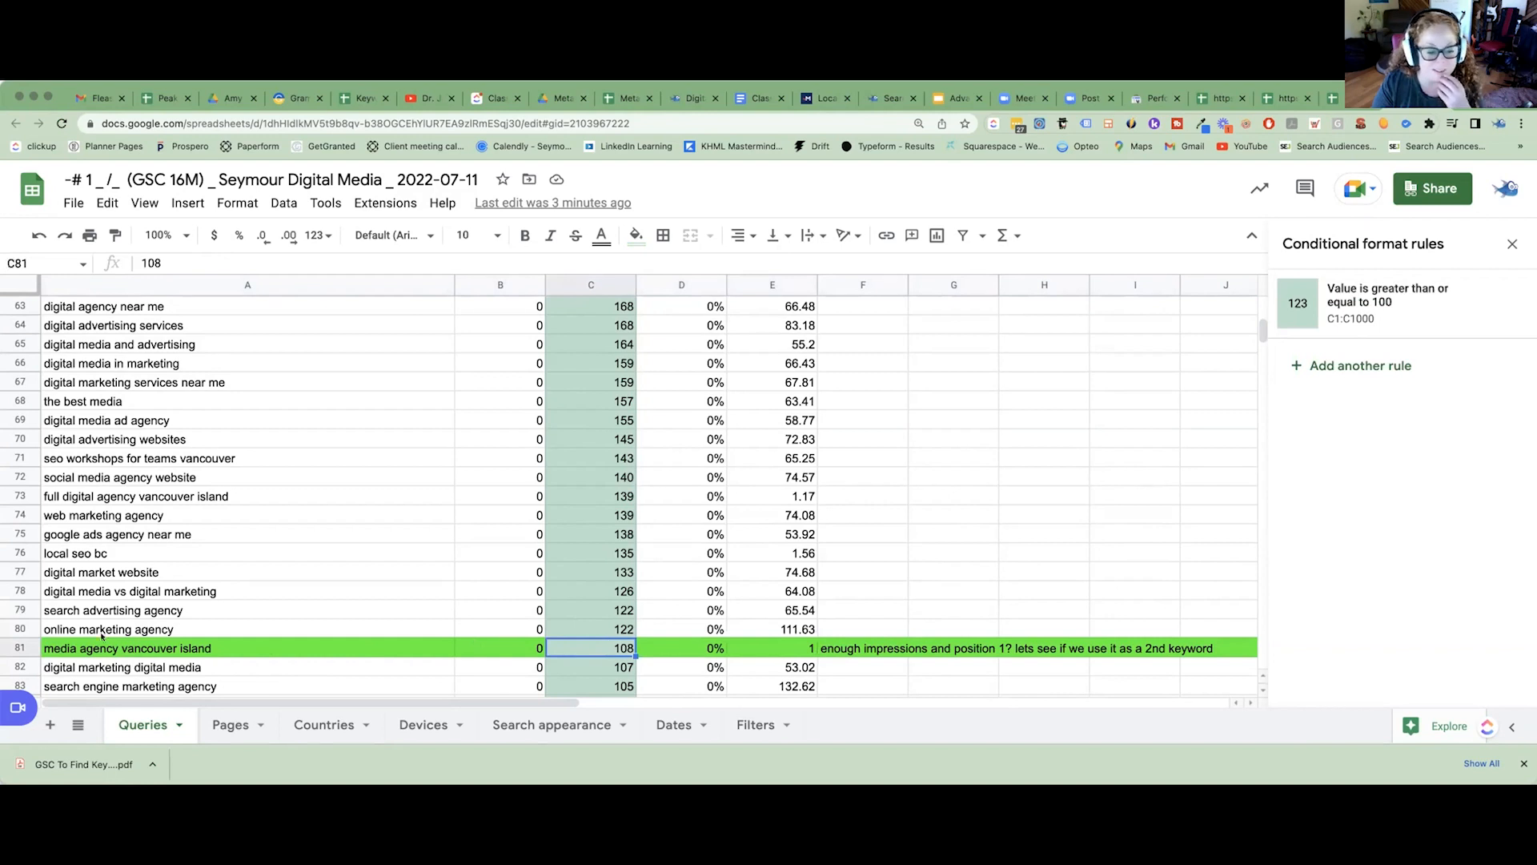
Review the note on the "media agency vancouver island" query and the impressions and position of the green-marked "seo" query.
{"action": "left_click", "coordinate": [880, 651]}
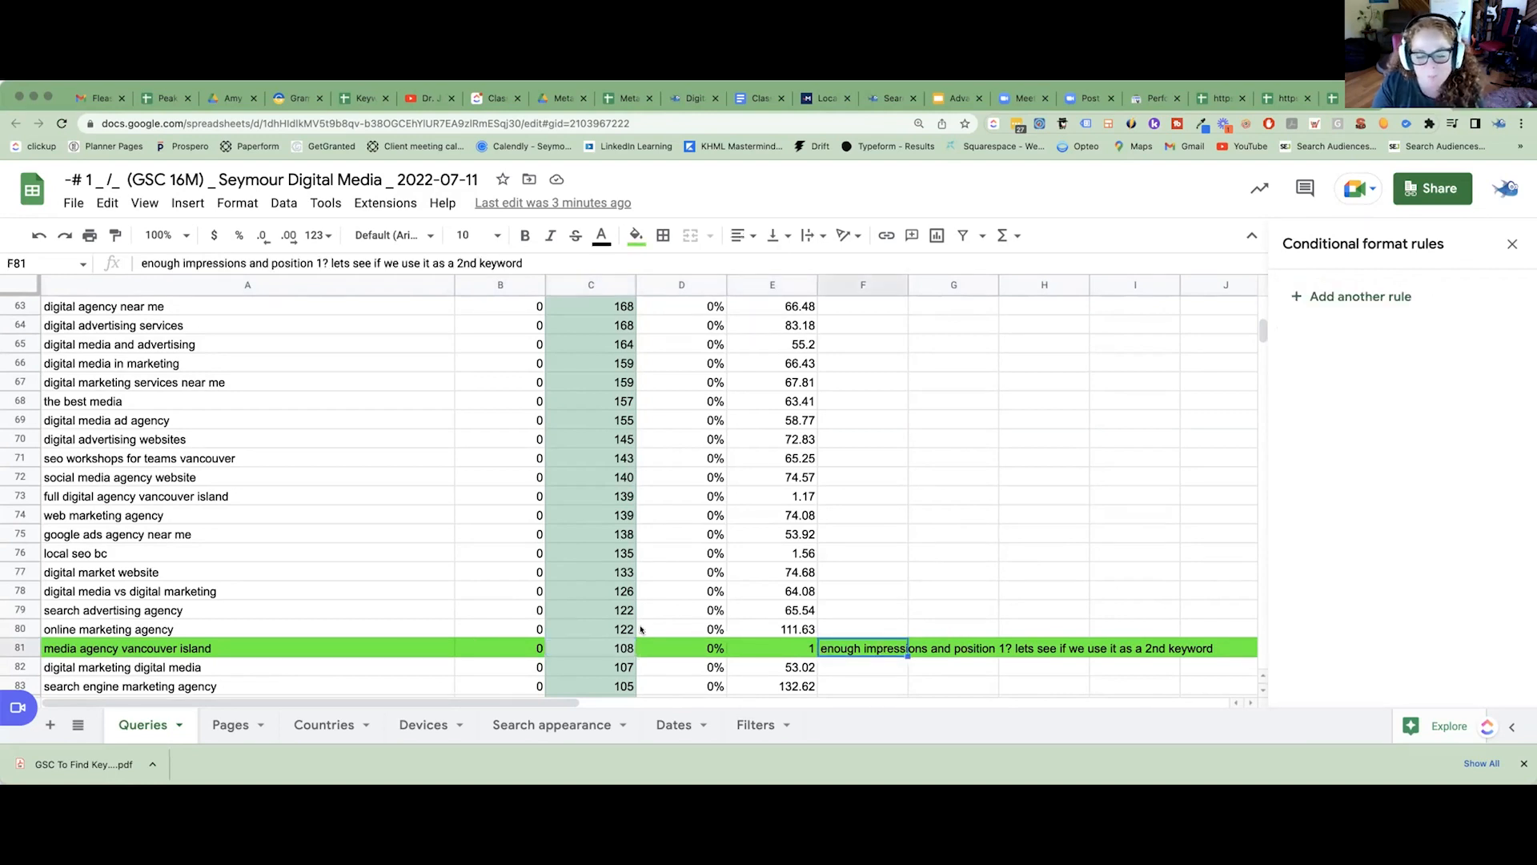
{"action": "left_click", "coordinate": [19, 649]}
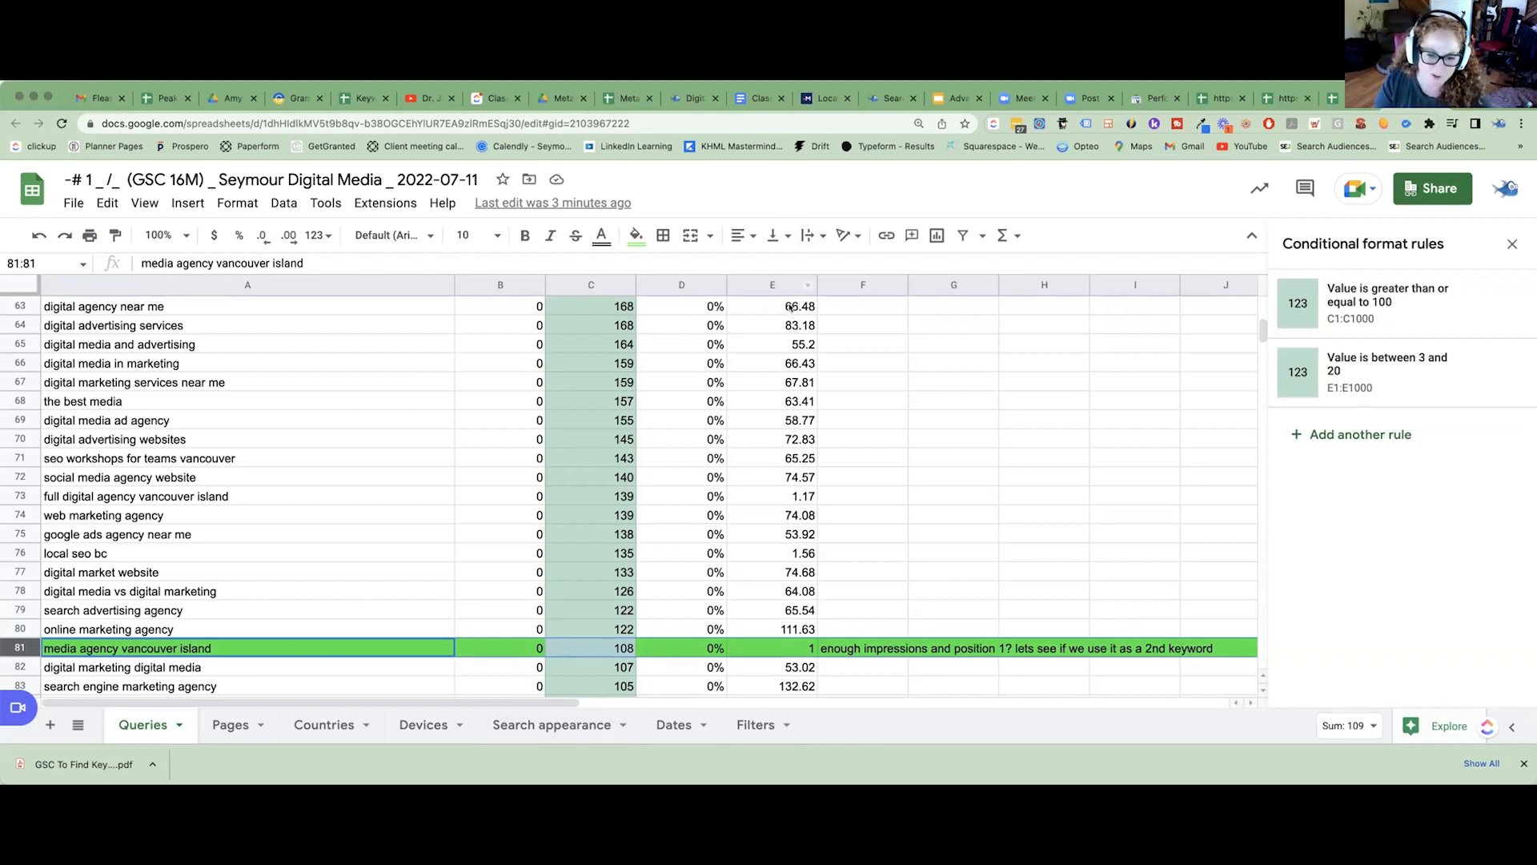
{"action": "scroll", "coordinate": [779, 377], "scroll_direction": "down", "scroll_amount": 6}
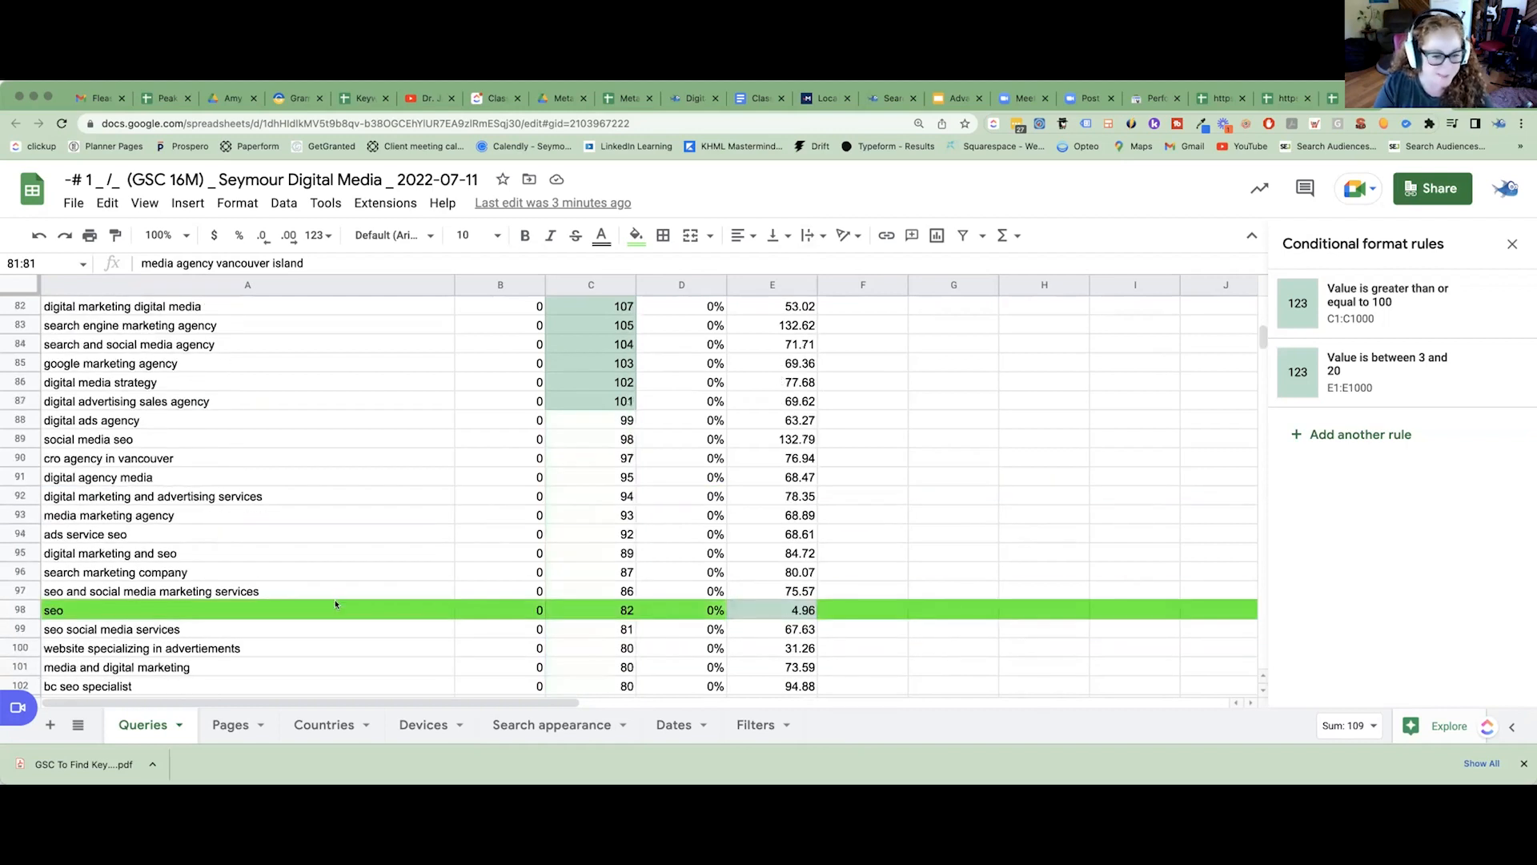
{"action": "left_click", "coordinate": [572, 616]}
{"action": "left_click", "coordinate": [776, 615]}
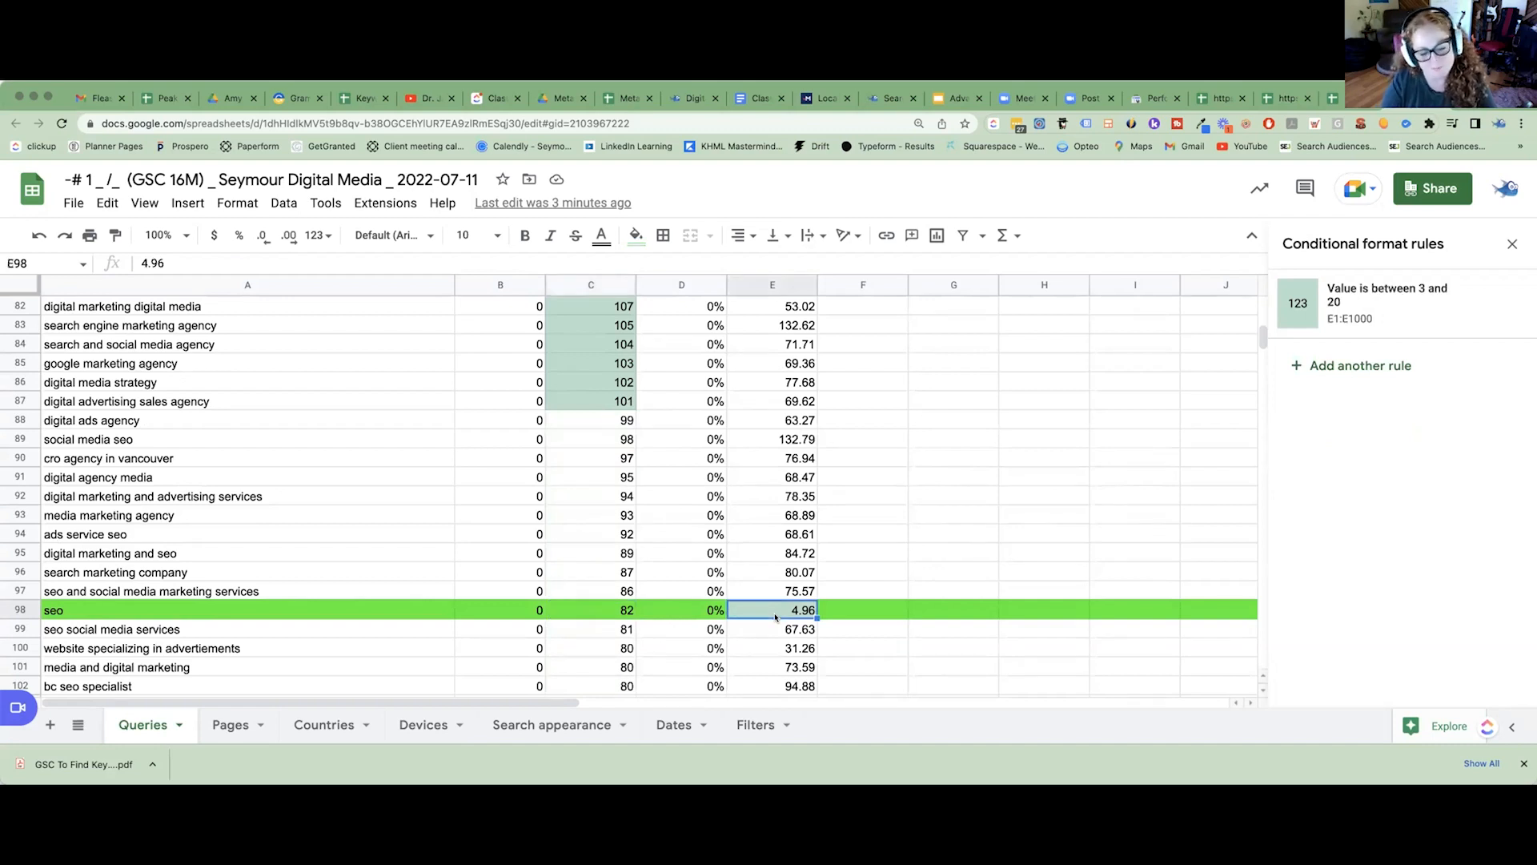
{"action": "left_click", "coordinate": [60, 611]}
Look through the queries below row 98 for highlighted positions and check the position of "digital social media marketing agency".
{"action": "scroll", "coordinate": [107, 613], "scroll_direction": "down", "scroll_amount": 1}
{"action": "scroll", "coordinate": [106, 613], "scroll_direction": "down", "scroll_amount": 9}
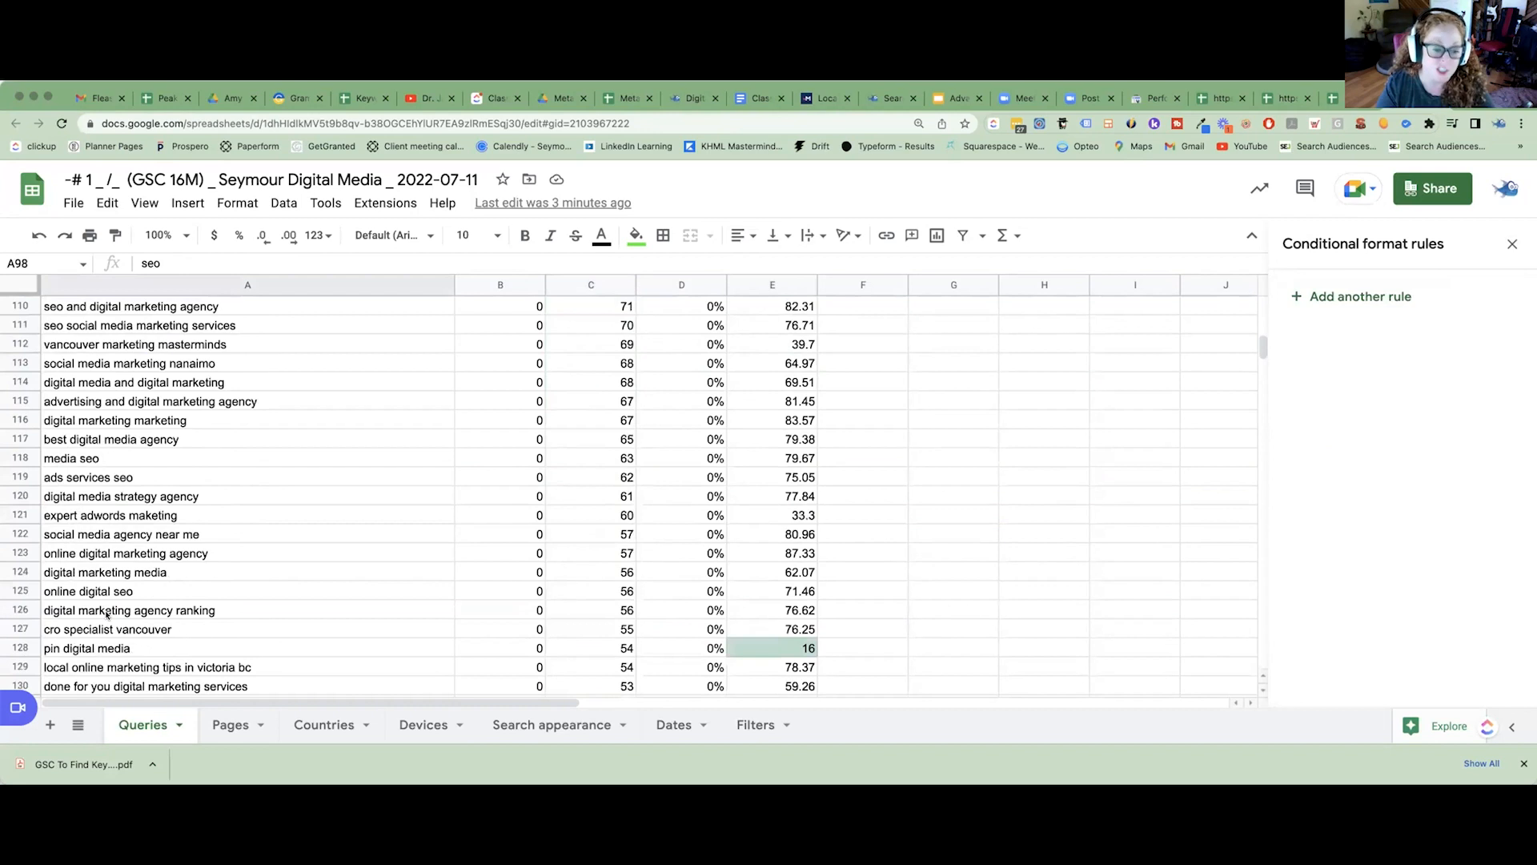
{"action": "scroll", "coordinate": [66, 645], "scroll_direction": "down", "scroll_amount": 20}
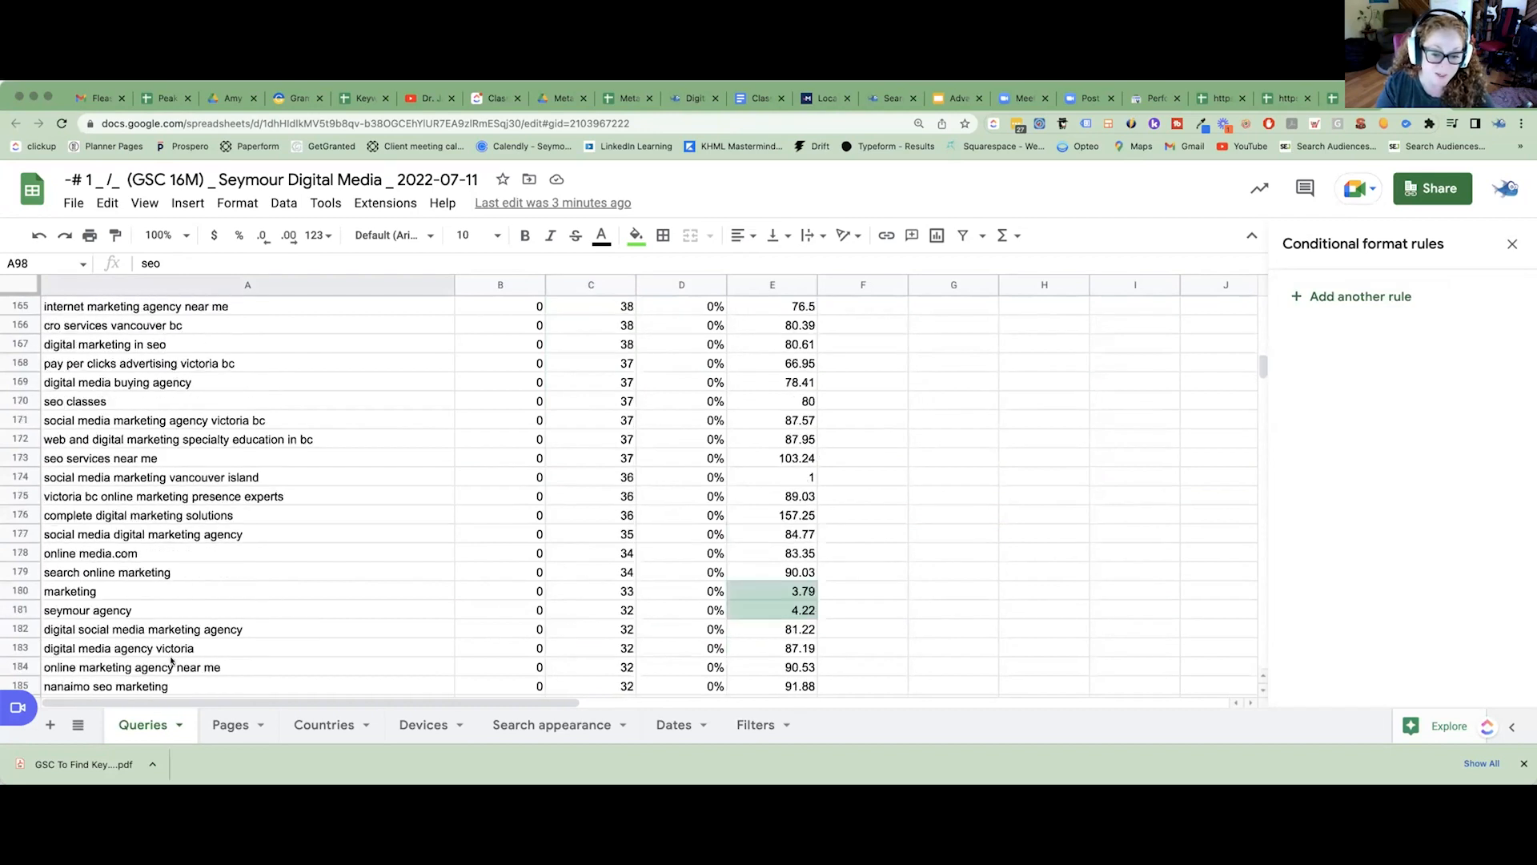
{"action": "scroll", "coordinate": [170, 662], "scroll_direction": "down", "scroll_amount": 1}
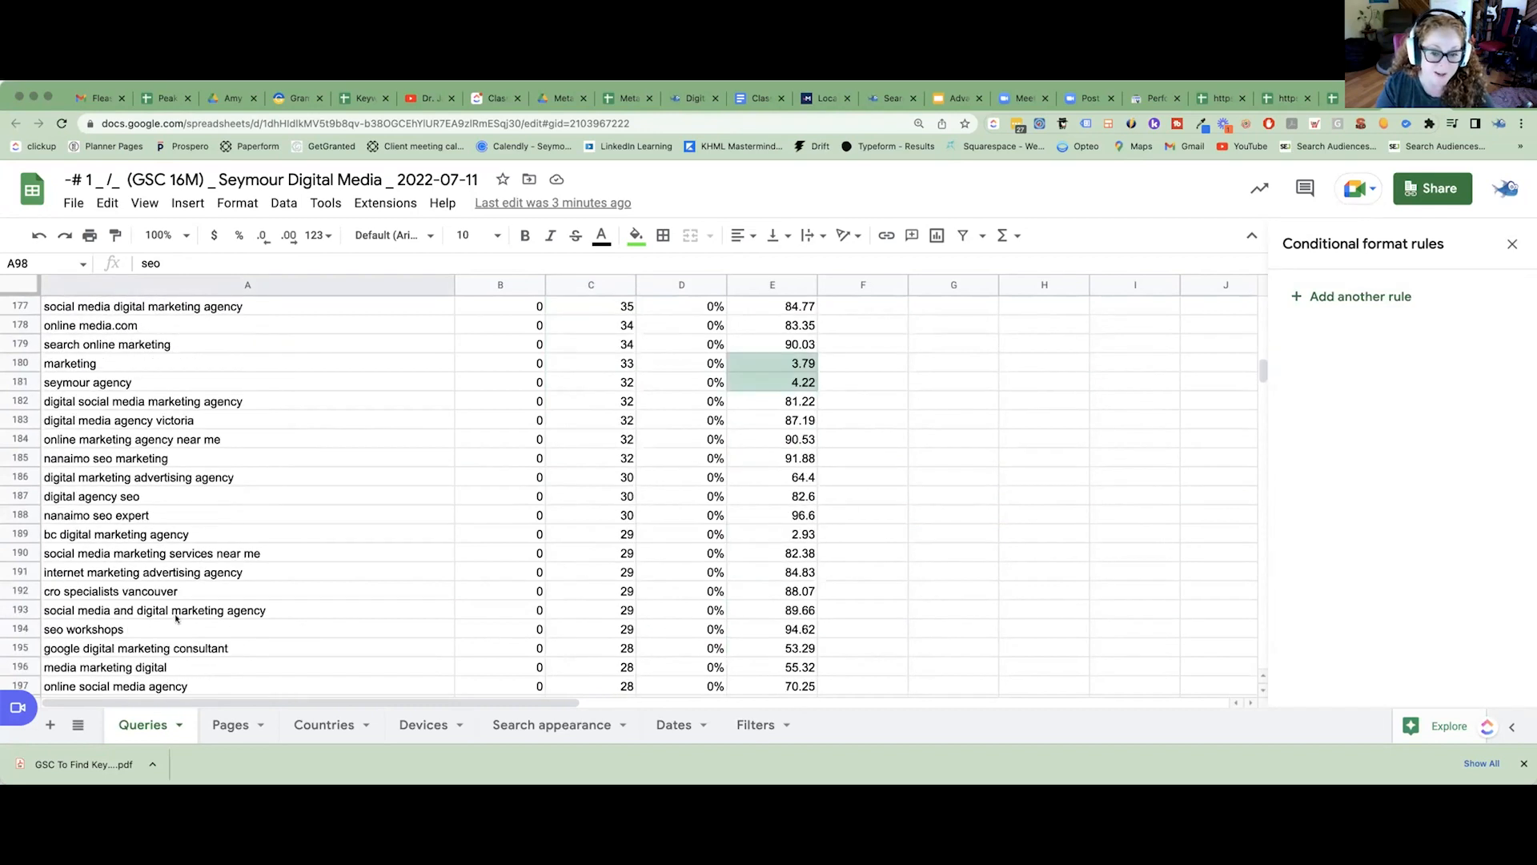
{"action": "left_click", "coordinate": [19, 402]}
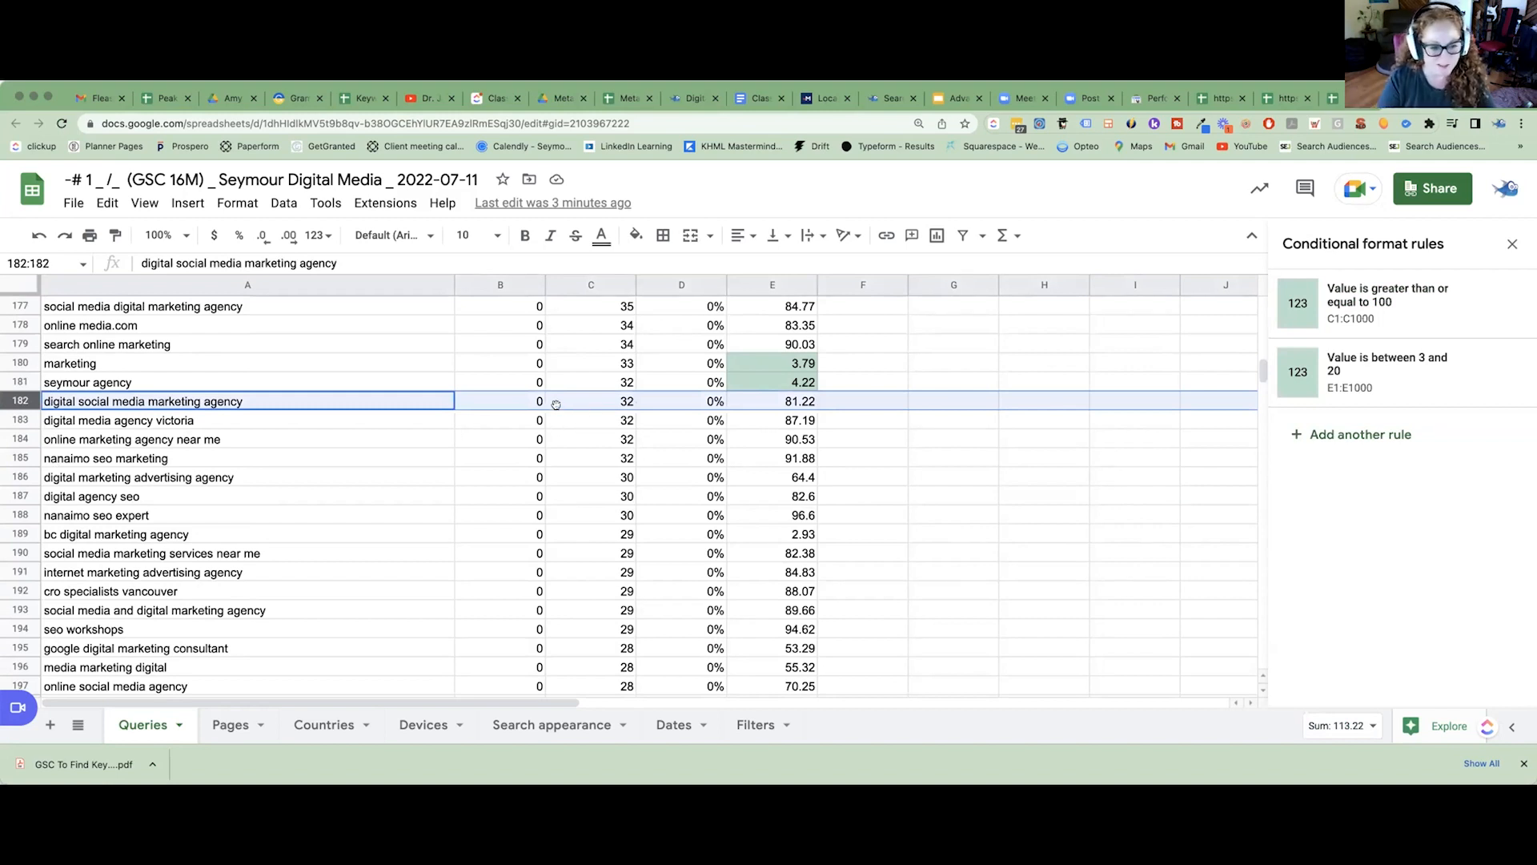
{"action": "left_click", "coordinate": [768, 401]}
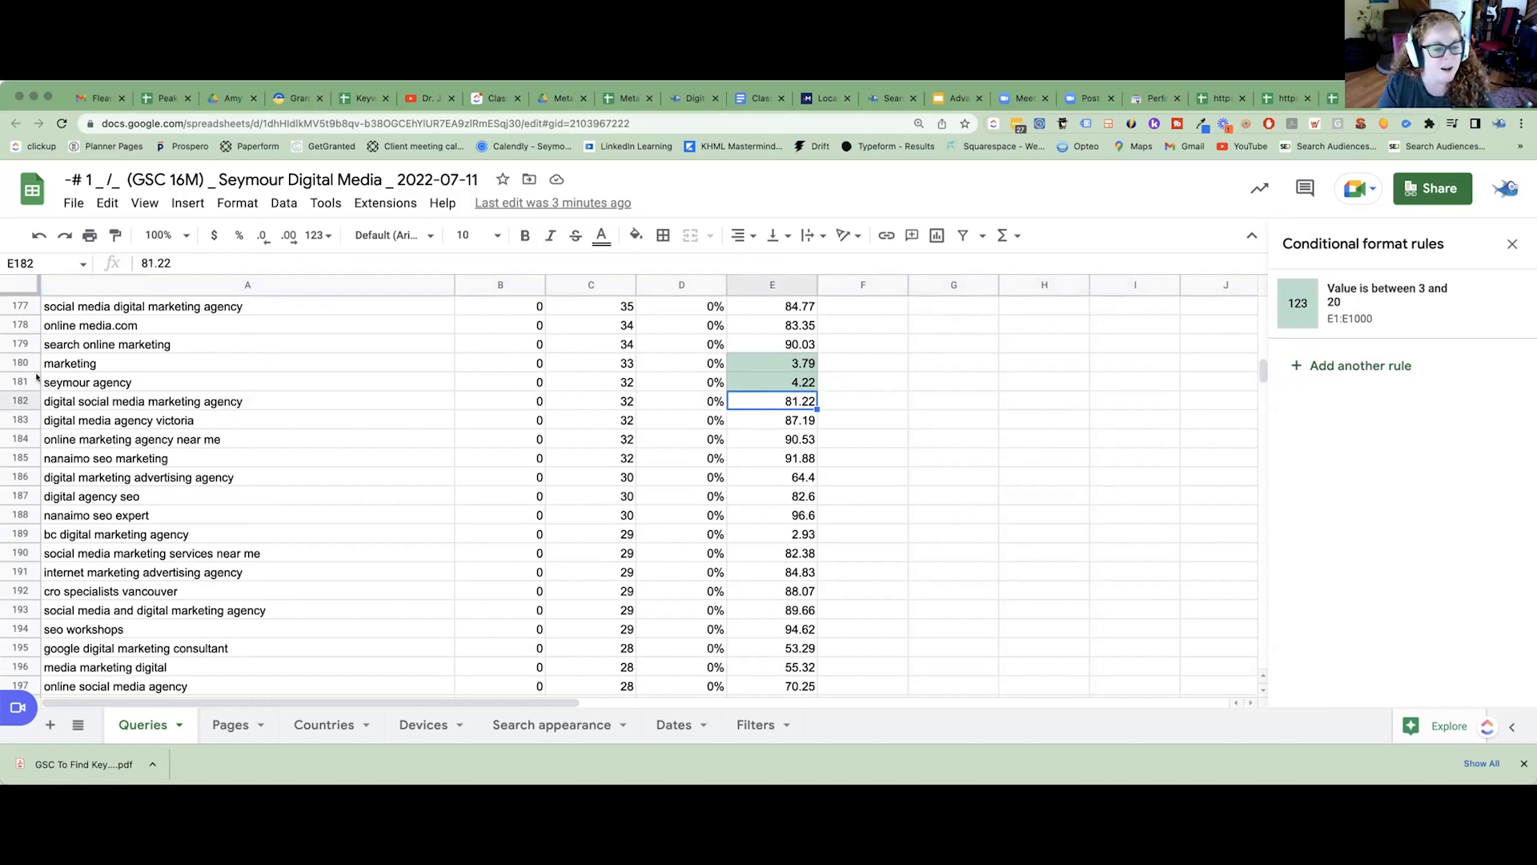
Examine the highlighted positions among the low-impression queries, including "agency" and "media pip", and the Impressions values in rows 360 to 372.
{"action": "scroll", "coordinate": [282, 406], "scroll_direction": "down", "scroll_amount": 5}
{"action": "scroll", "coordinate": [282, 406], "scroll_direction": "up", "scroll_amount": 12}
{"action": "scroll", "coordinate": [282, 407], "scroll_direction": "down", "scroll_amount": 12}
{"action": "scroll", "coordinate": [282, 406], "scroll_direction": "down", "scroll_amount": 18}
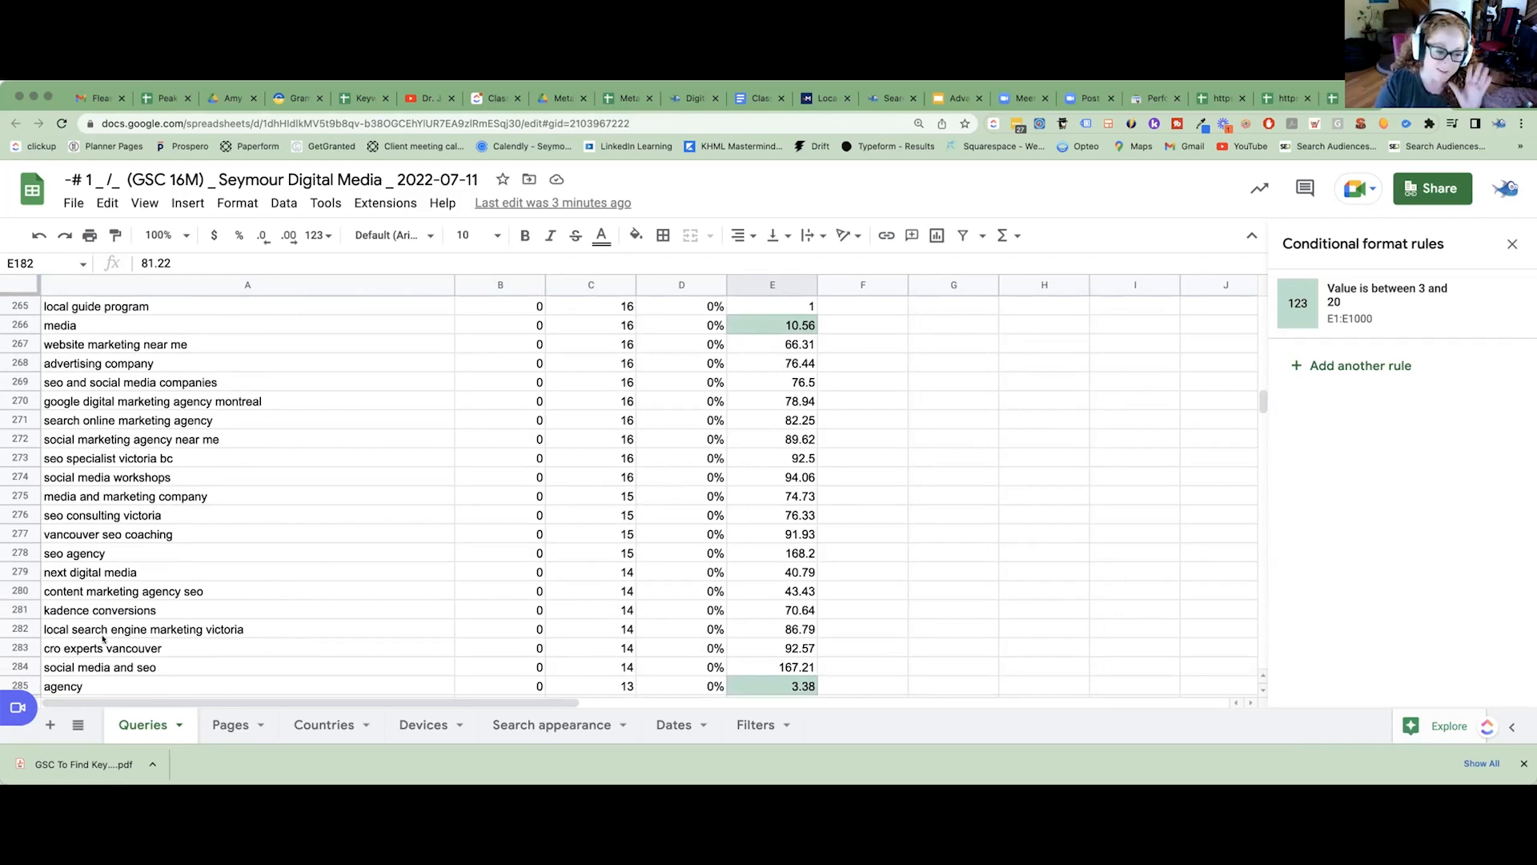
{"action": "left_click", "coordinate": [772, 686]}
{"action": "scroll", "coordinate": [528, 640], "scroll_direction": "down", "scroll_amount": 8}
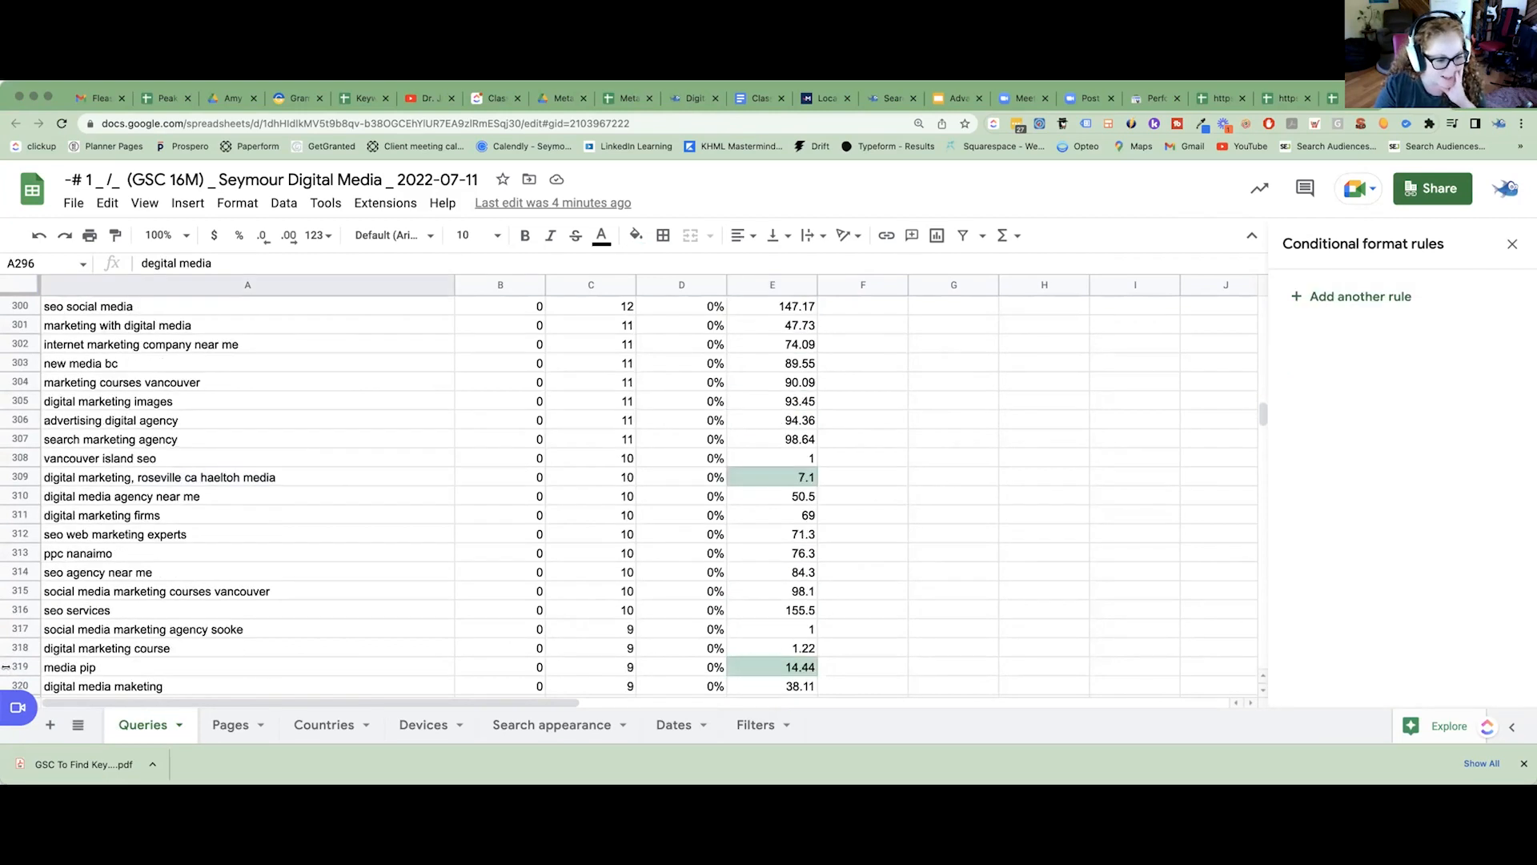
{"action": "left_click", "coordinate": [8, 666]}
{"action": "scroll", "coordinate": [138, 663], "scroll_direction": "down", "scroll_amount": 8}
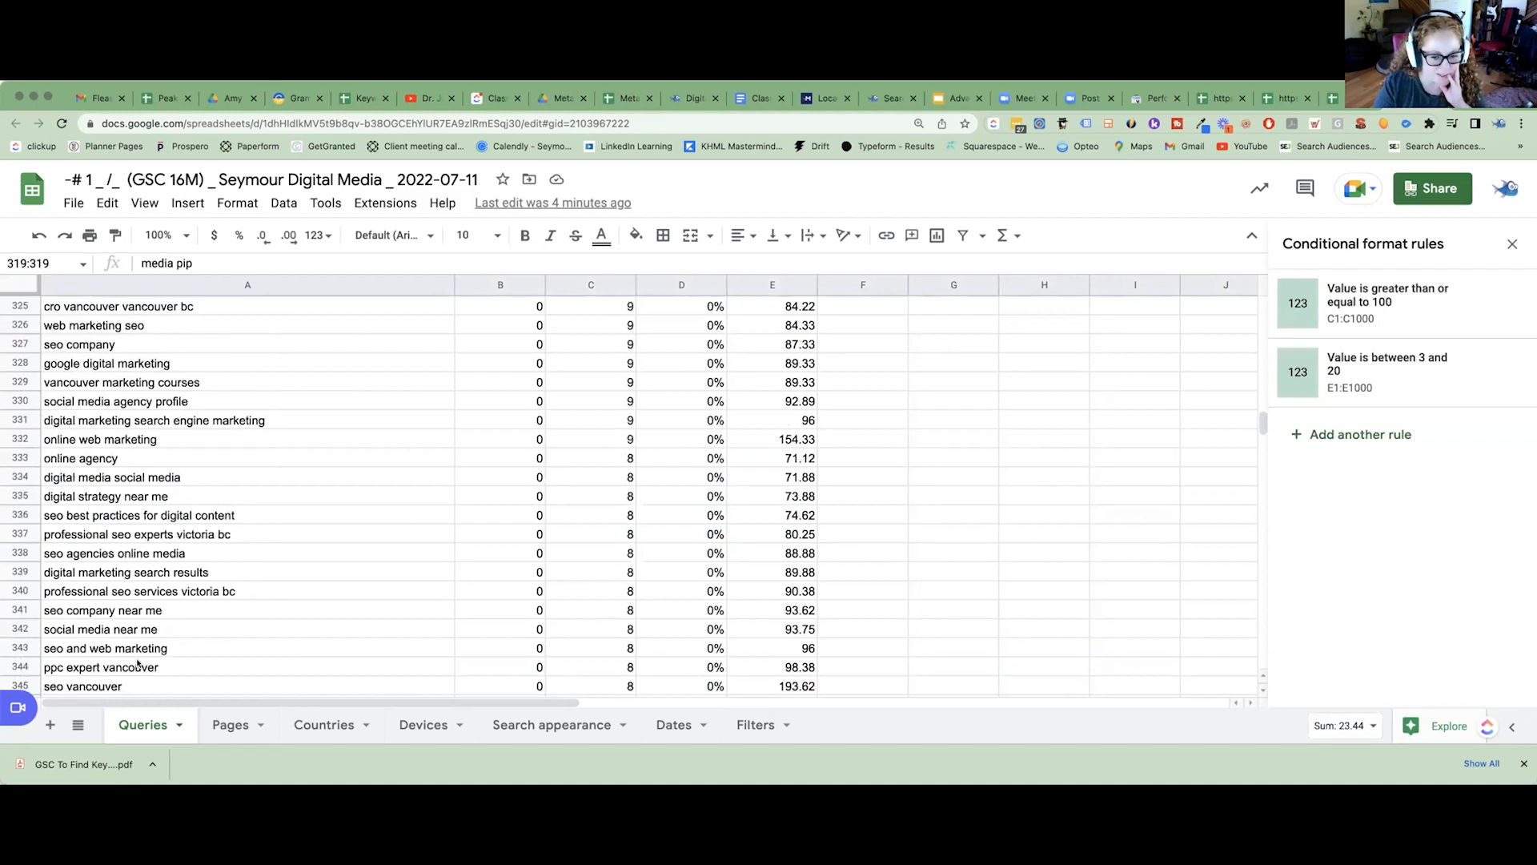
{"action": "scroll", "coordinate": [138, 663], "scroll_direction": "down", "scroll_amount": 10}
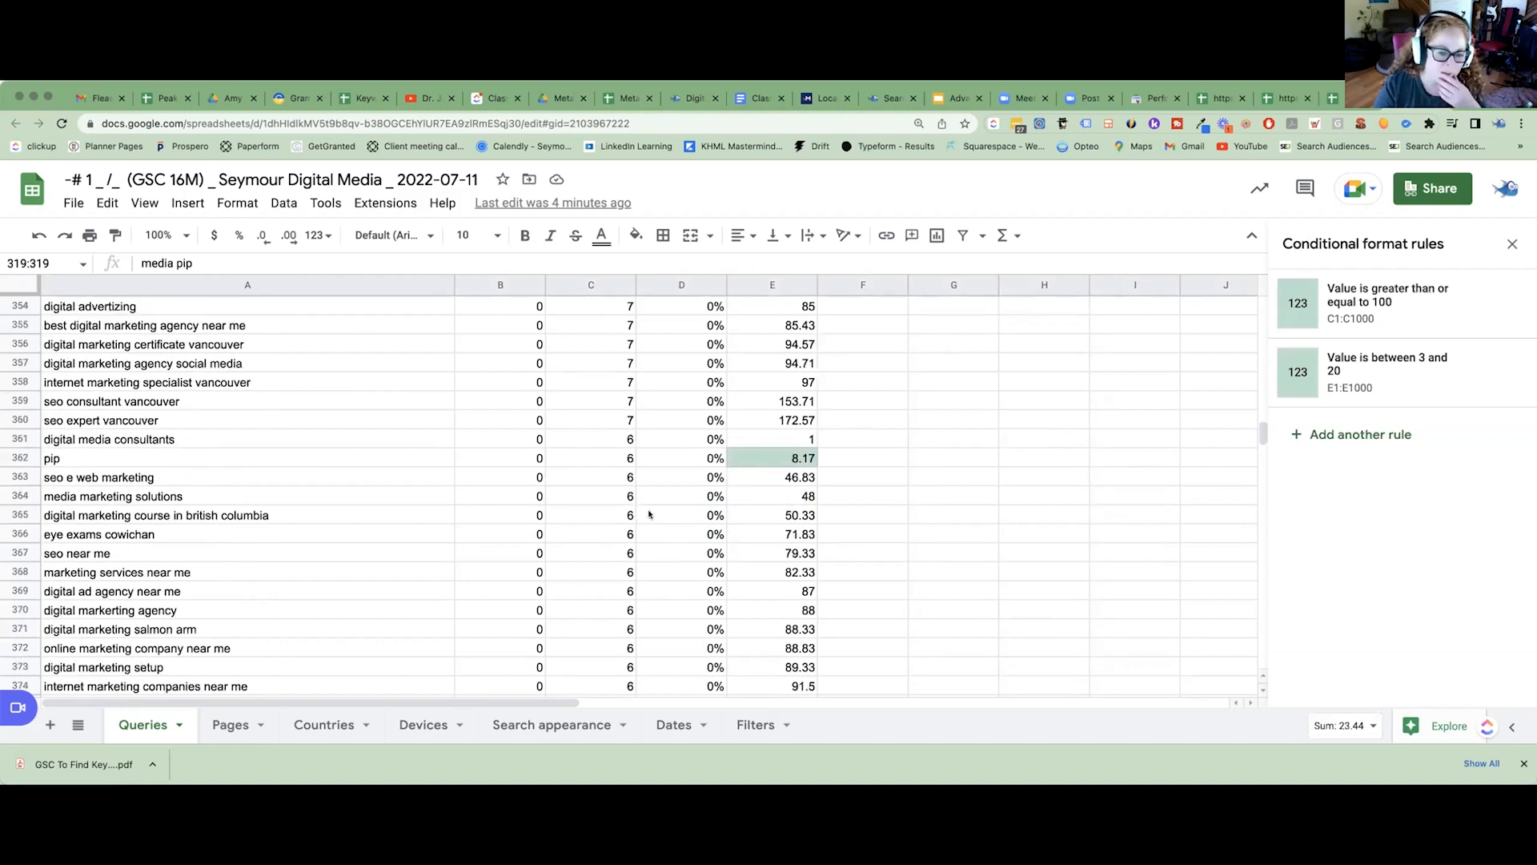
{"action": "left_click_drag", "start_coordinate": [630, 417], "coordinate": [629, 648]}
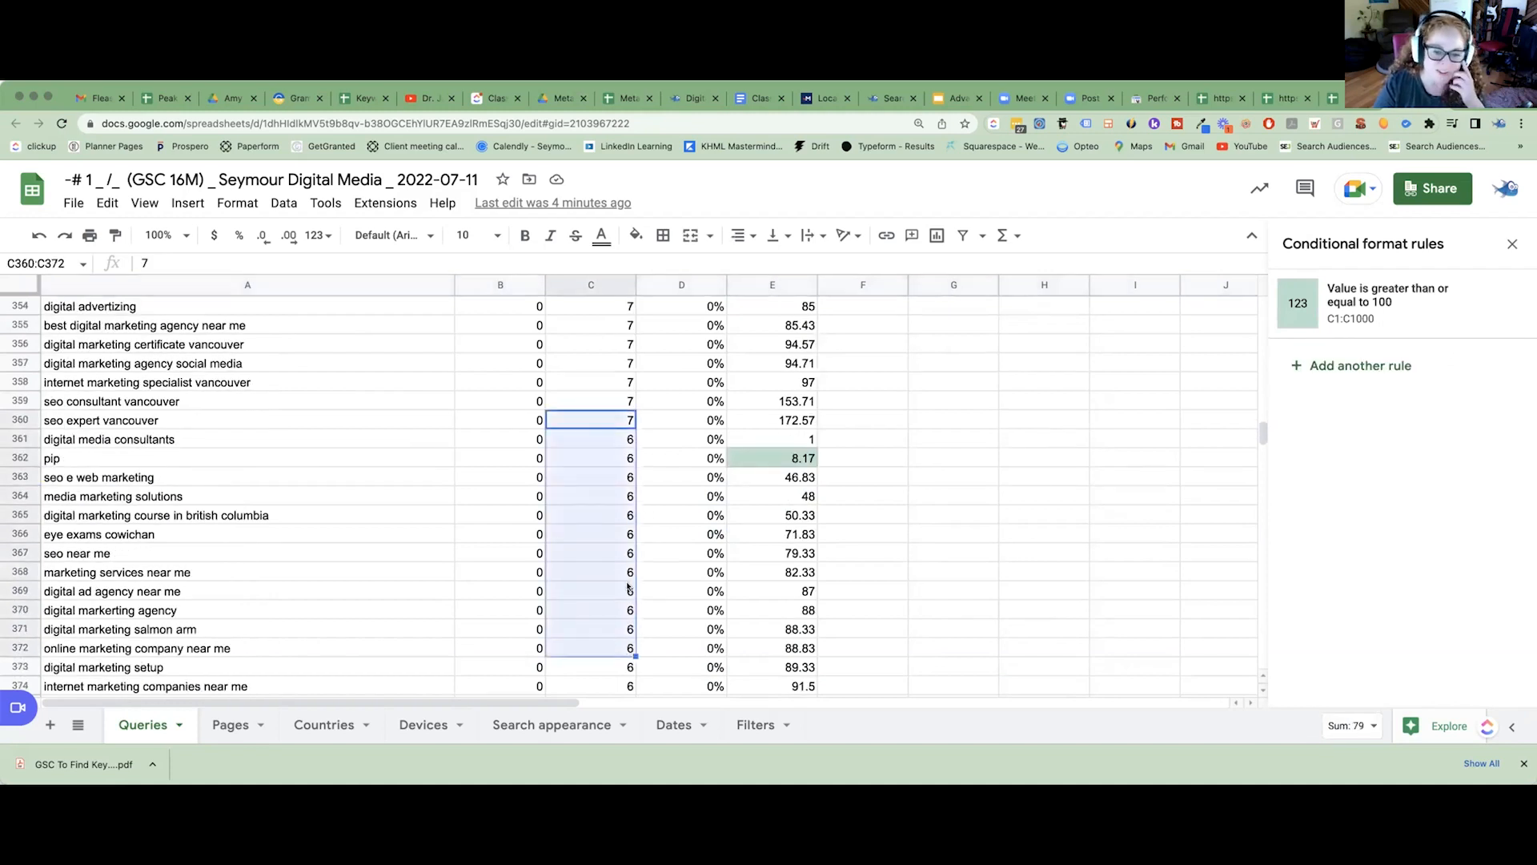
{"action": "scroll", "coordinate": [583, 551], "scroll_direction": "up", "scroll_amount": 20}
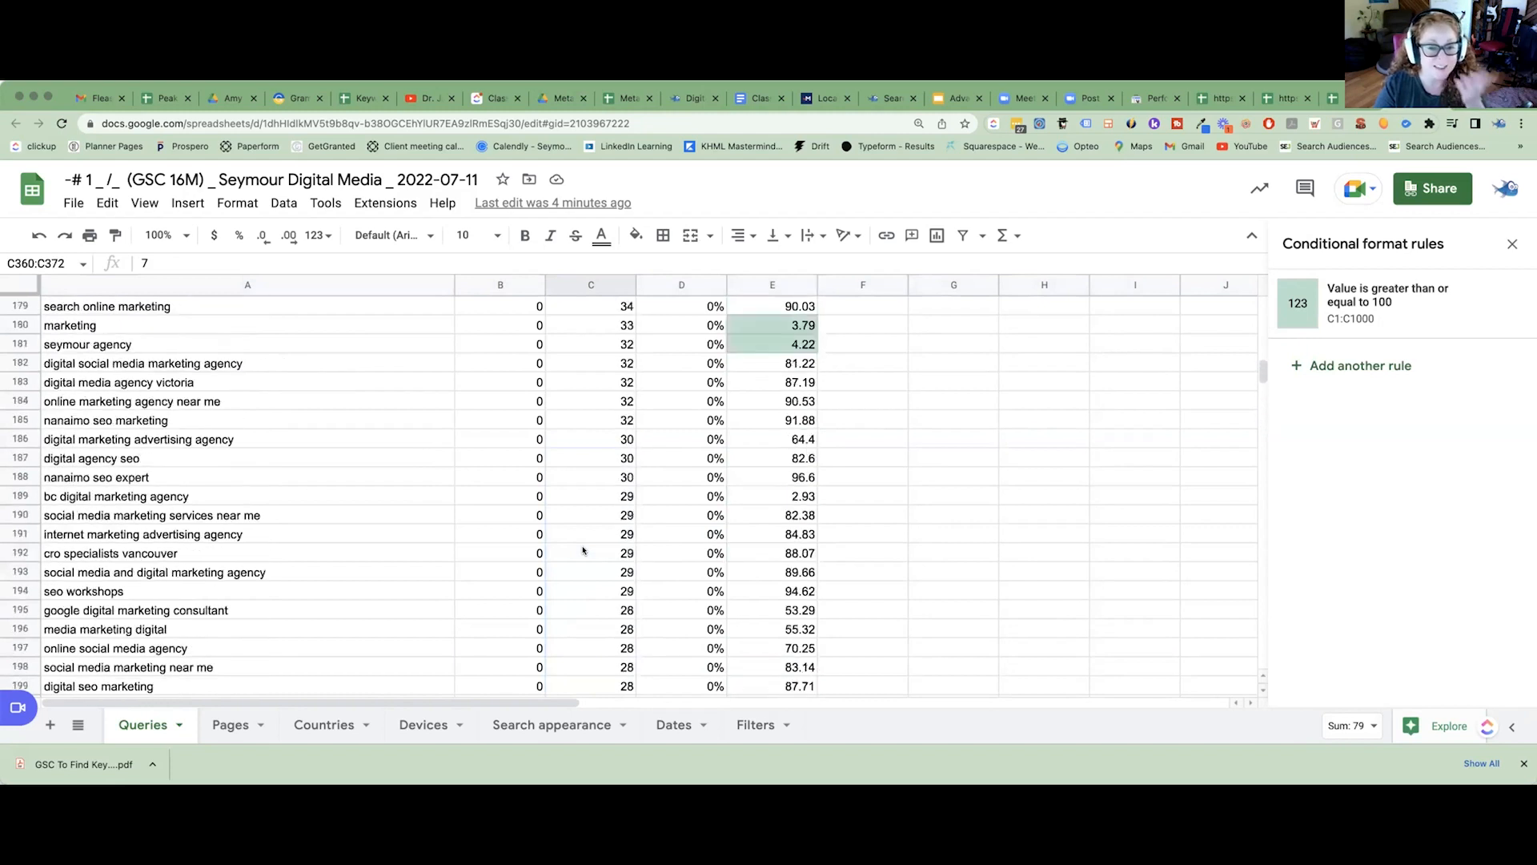
{"action": "scroll", "coordinate": [583, 551], "scroll_direction": "up", "scroll_amount": 2}
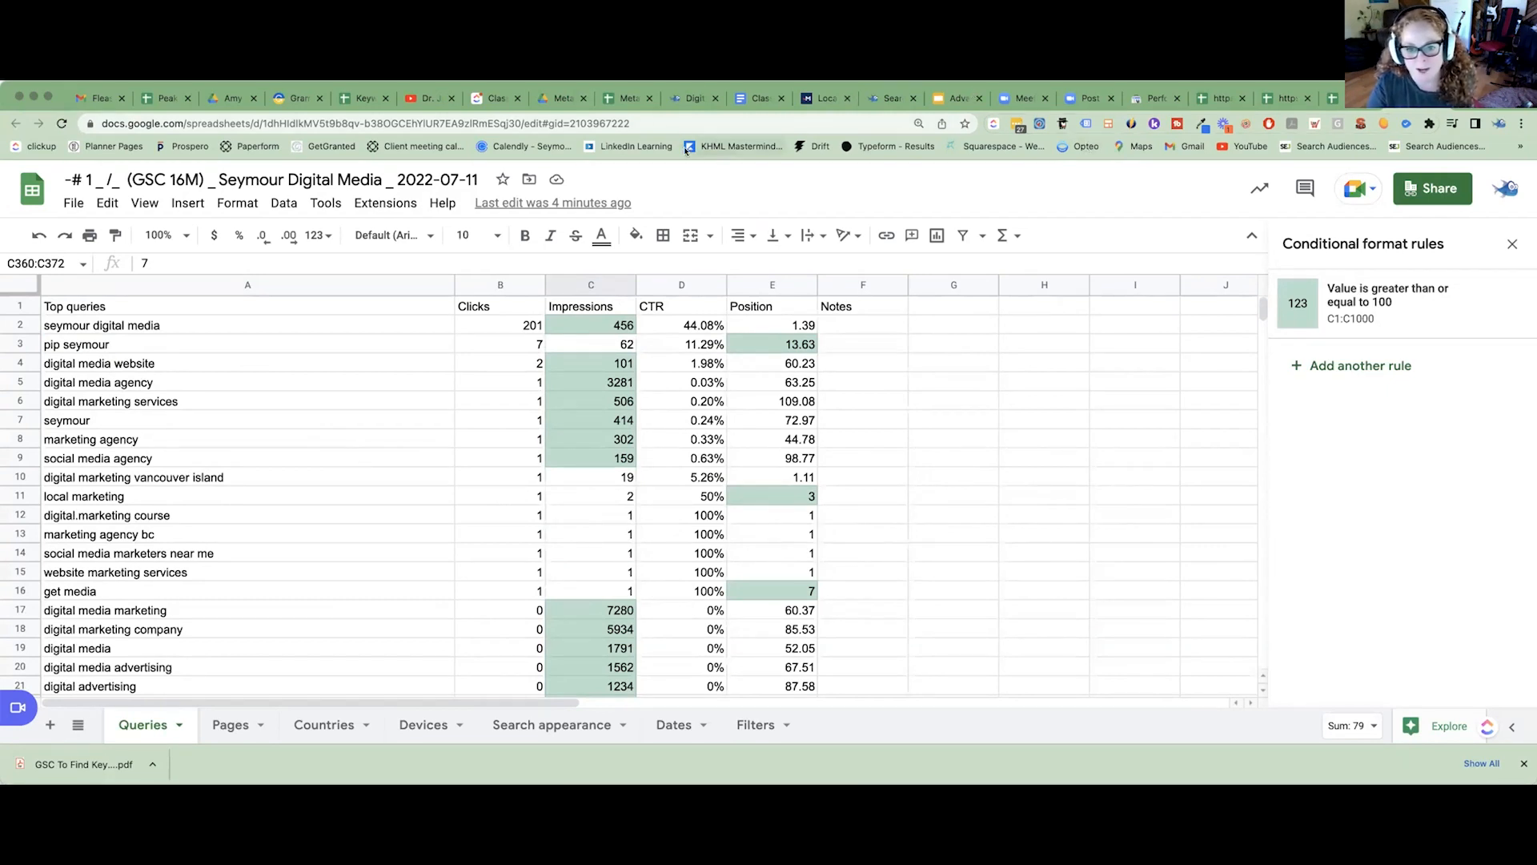
Close the Meta Mapping template spreadsheet and switch to the Seymour Digital Media Keyword Research & Meta Mapping spreadsheet.
{"action": "left_click", "coordinate": [625, 98]}
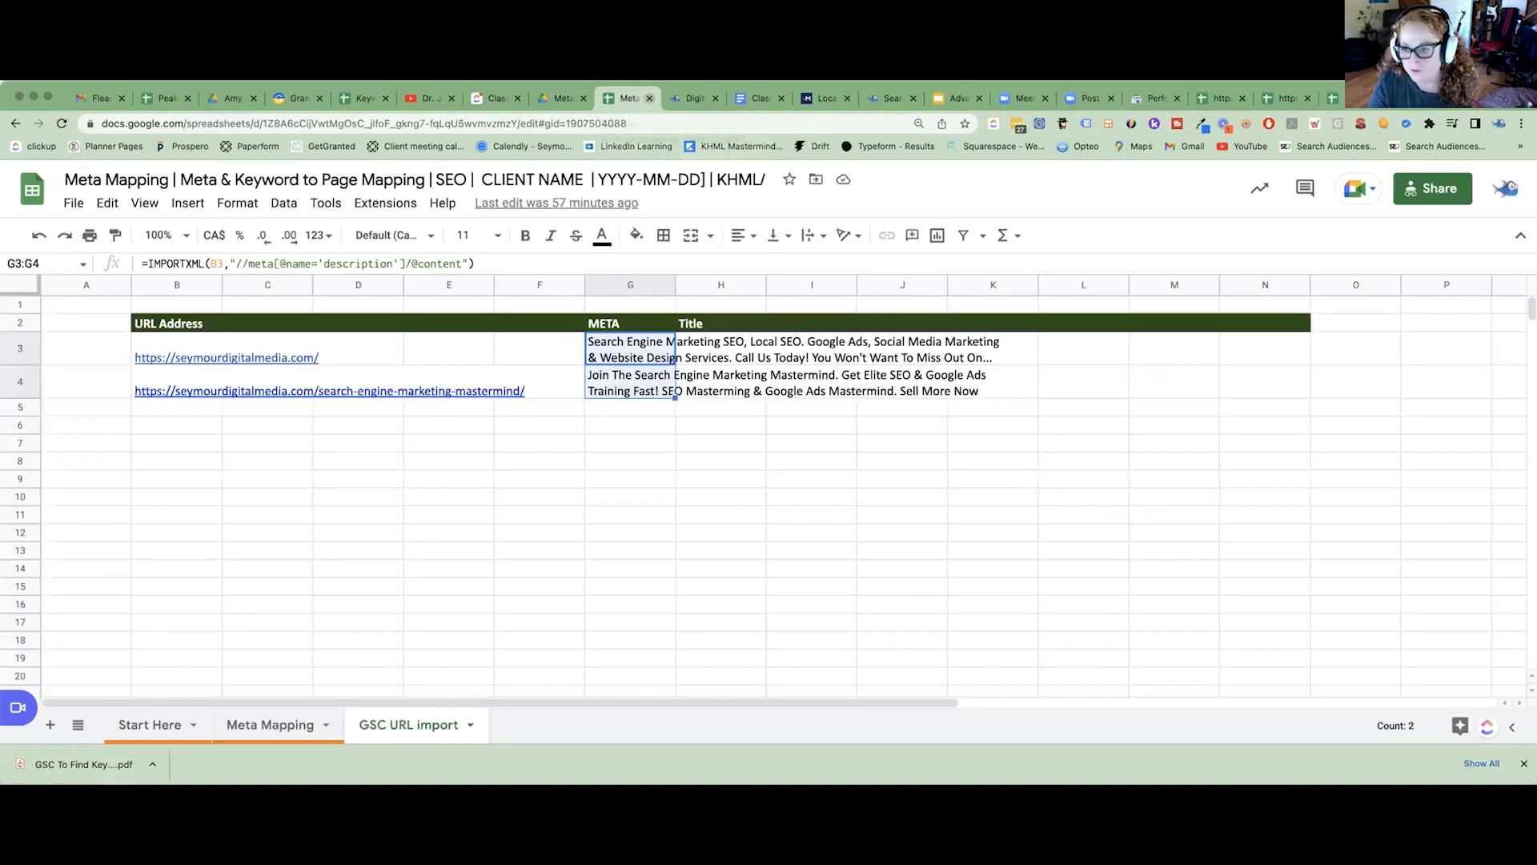
{"action": "key", "text": "super+w"}
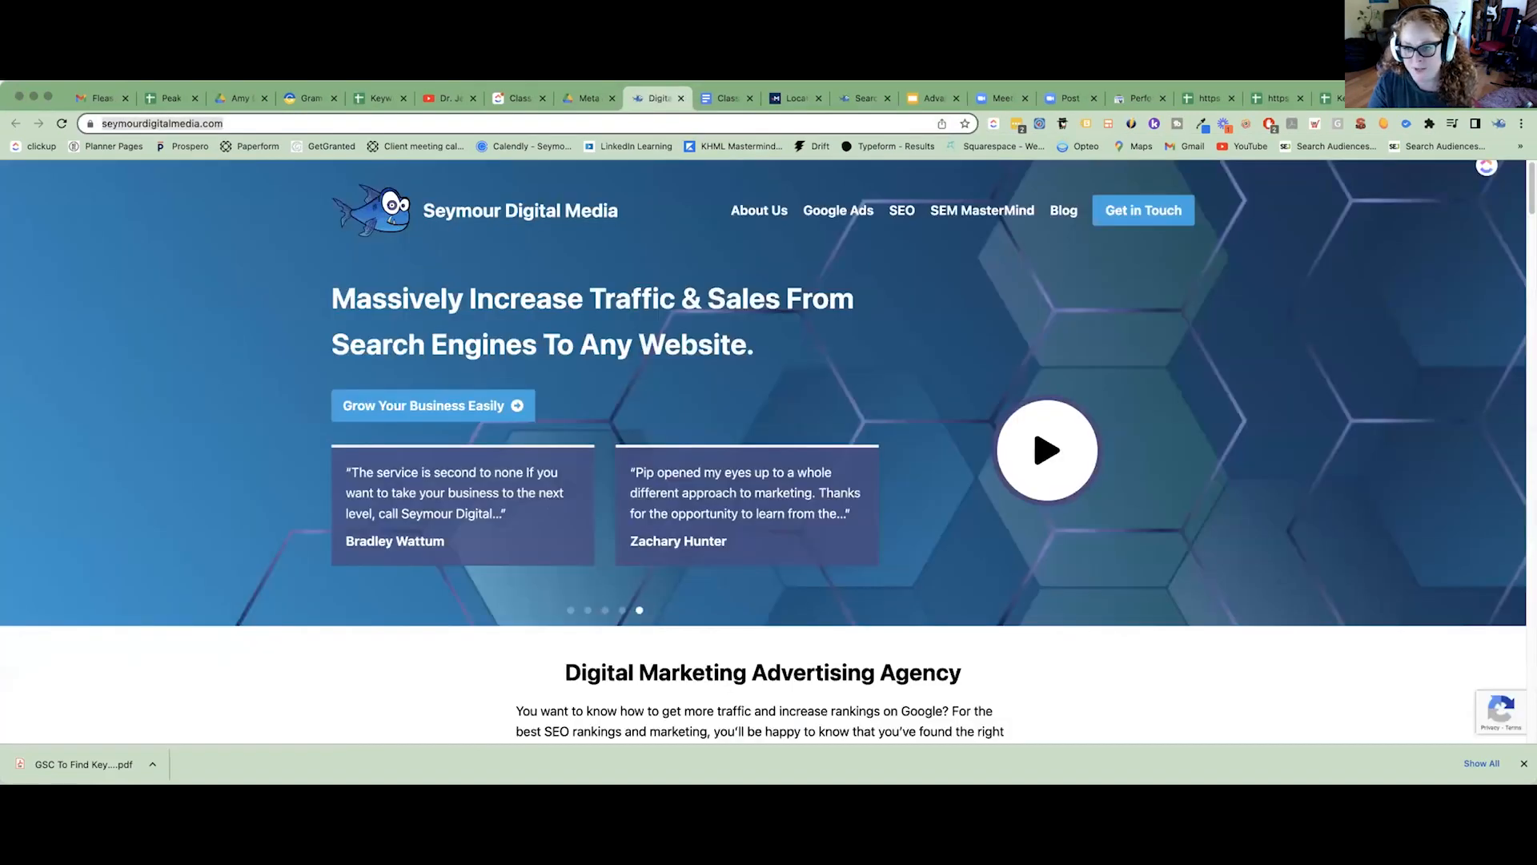
{"action": "left_click", "coordinate": [1333, 98]}
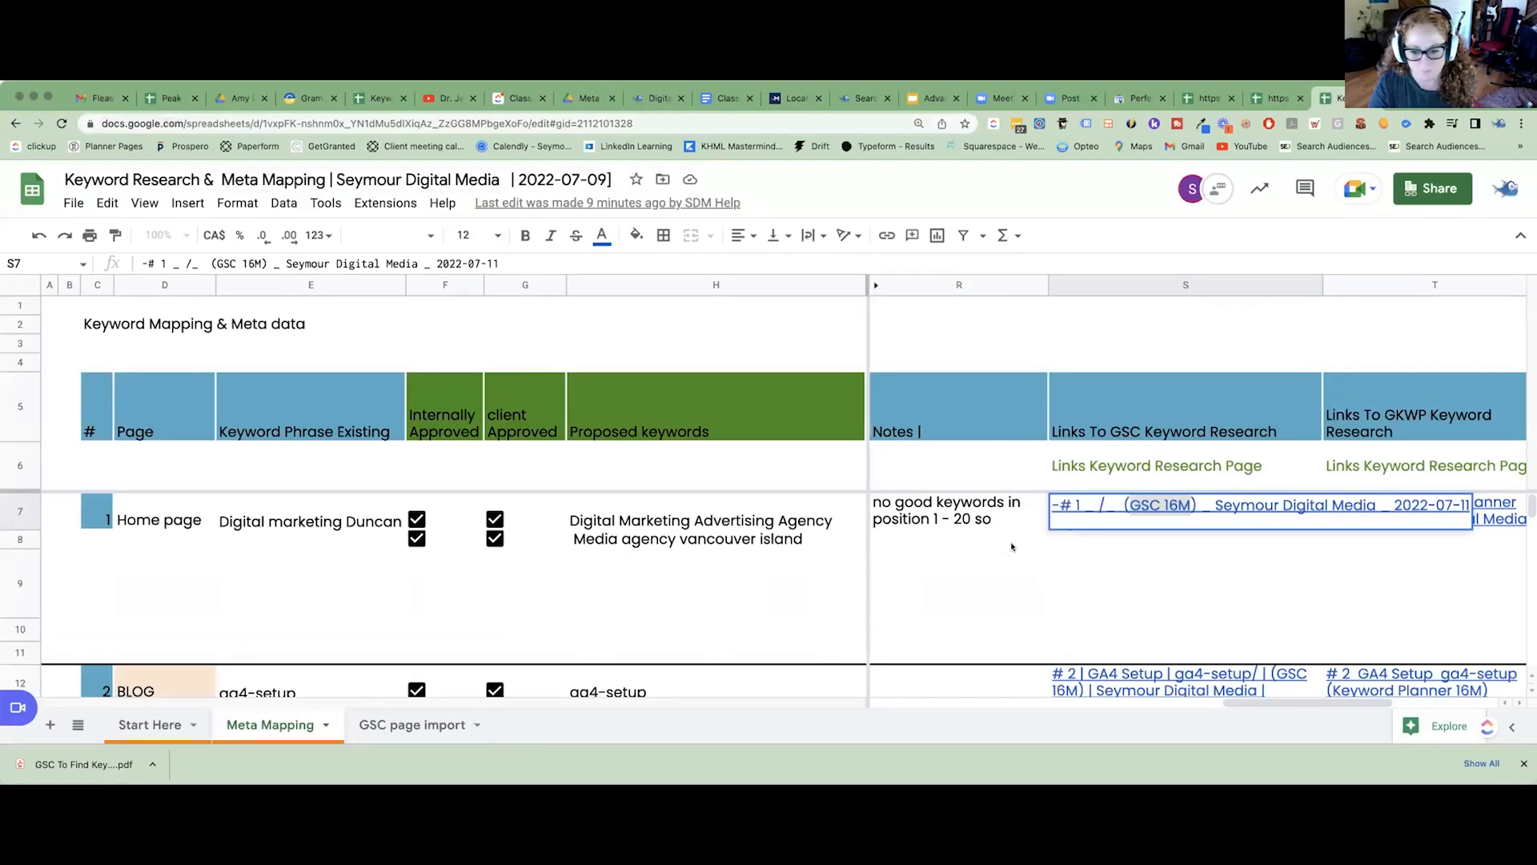
Review the home page's two proposed keywords and the note explaining the keyword choice.
{"action": "left_click", "coordinate": [616, 520]}
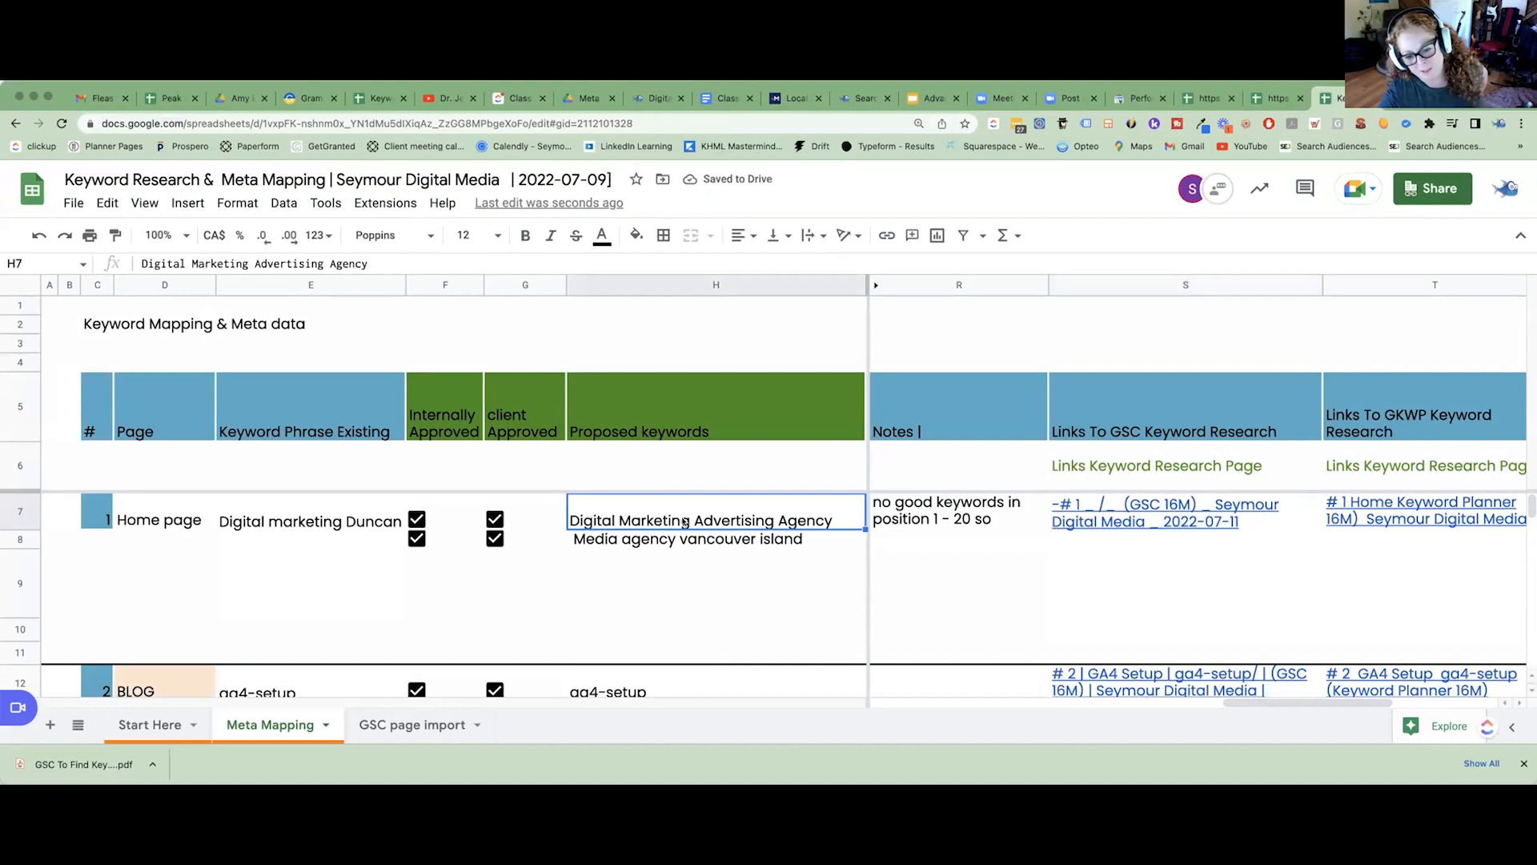
{"action": "left_click", "coordinate": [718, 543]}
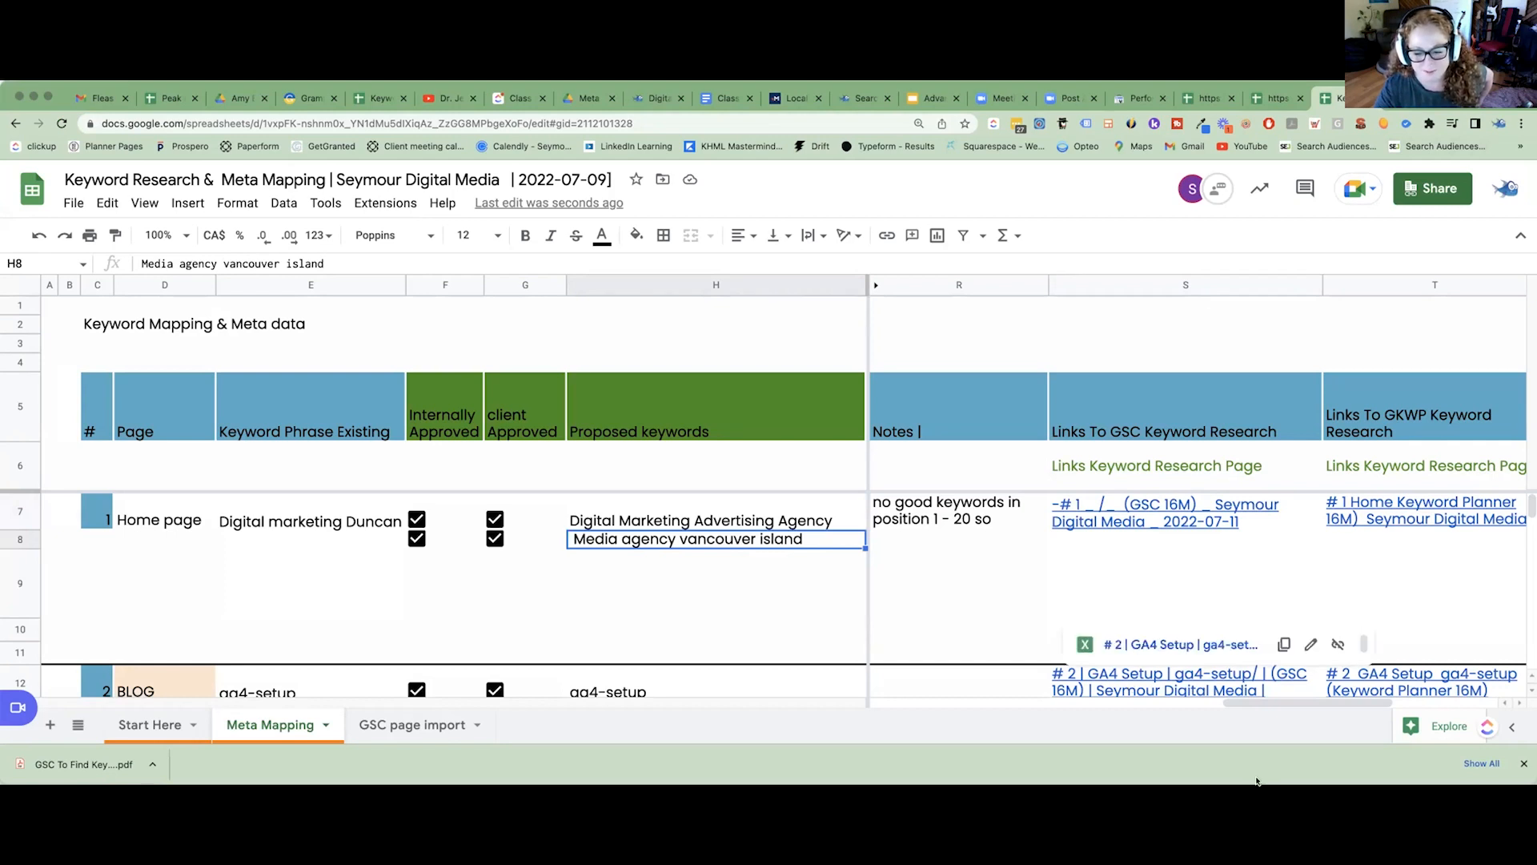
{"action": "left_click_drag", "start_coordinate": [1256, 783], "coordinate": [1255, 821]}
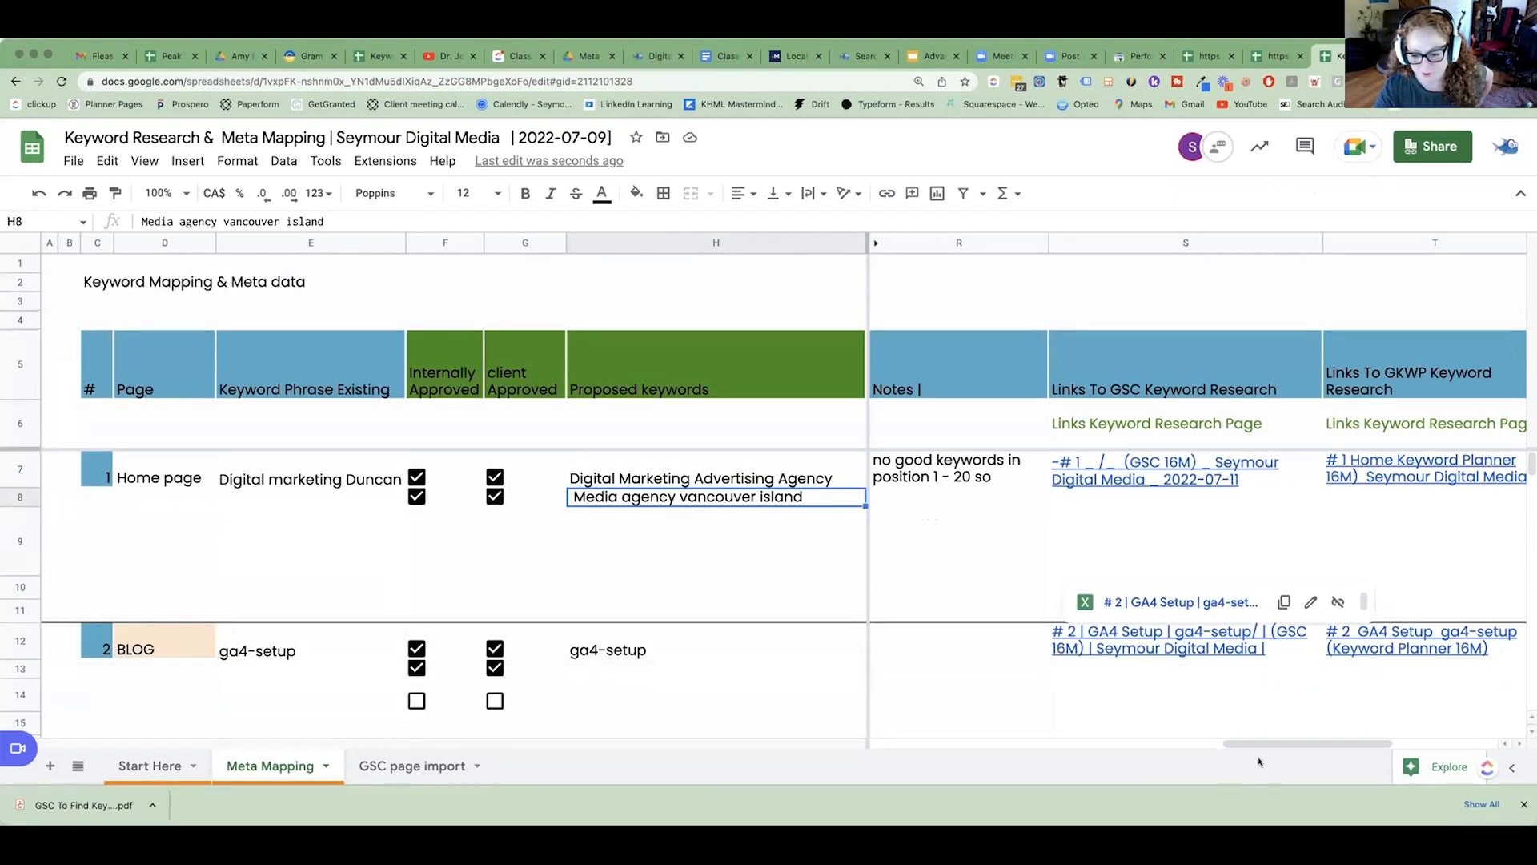
{"action": "mouse_move", "coordinate": [1262, 744]}
{"action": "left_mouse_down"}
{"action": "mouse_move", "coordinate": [1352, 748]}
{"action": "mouse_move", "coordinate": [1284, 746]}
{"action": "left_mouse_up"}
{"action": "left_click", "coordinate": [944, 475]}
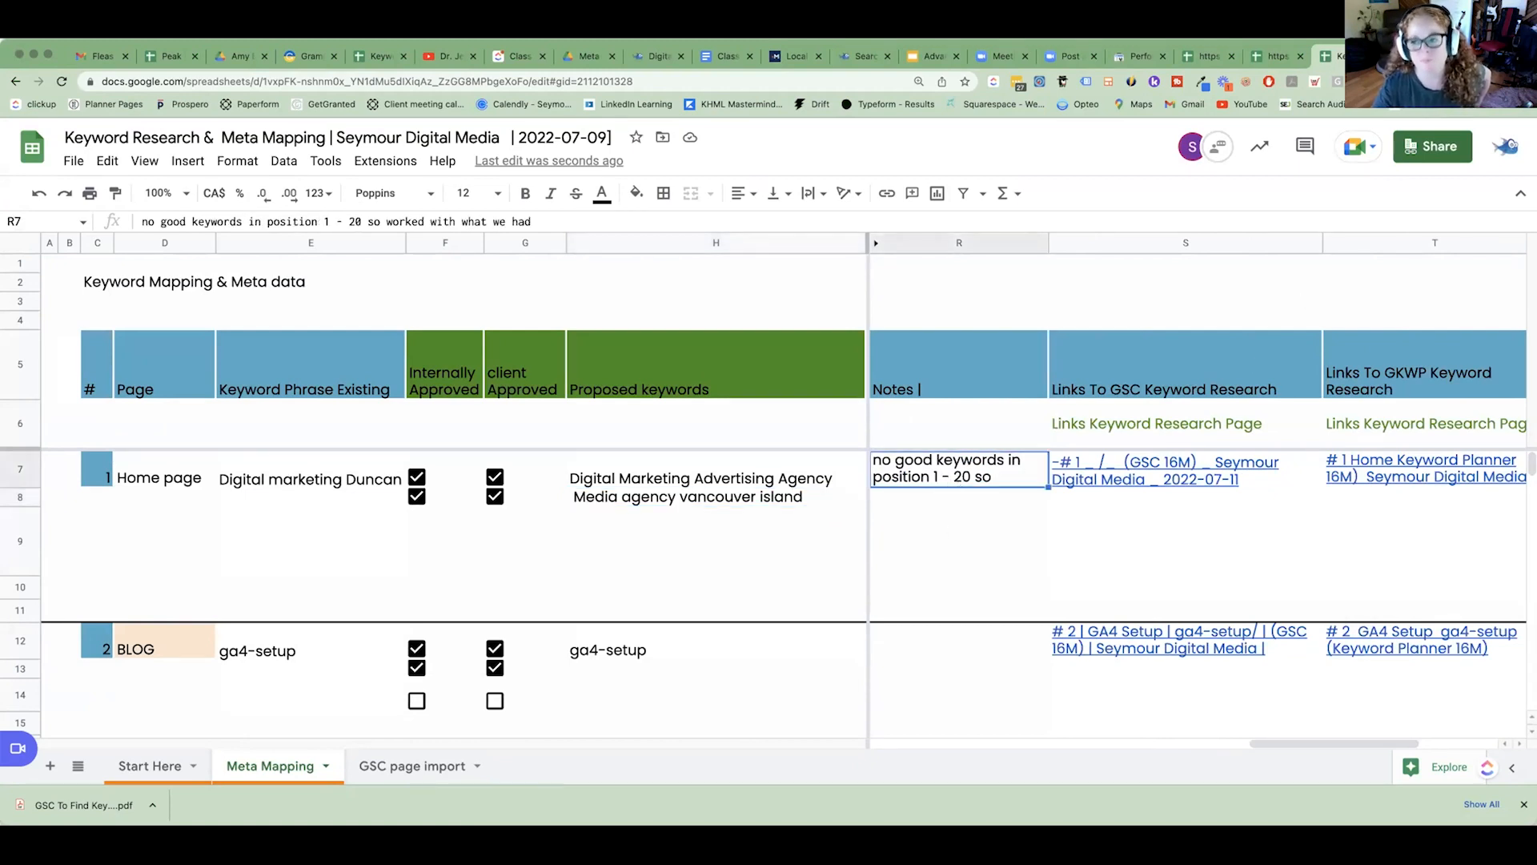
In the home page's GSC 16M export, start a conditional format rule on the Position column with the "Is between" condition.
{"action": "left_click", "coordinate": [1415, 57]}
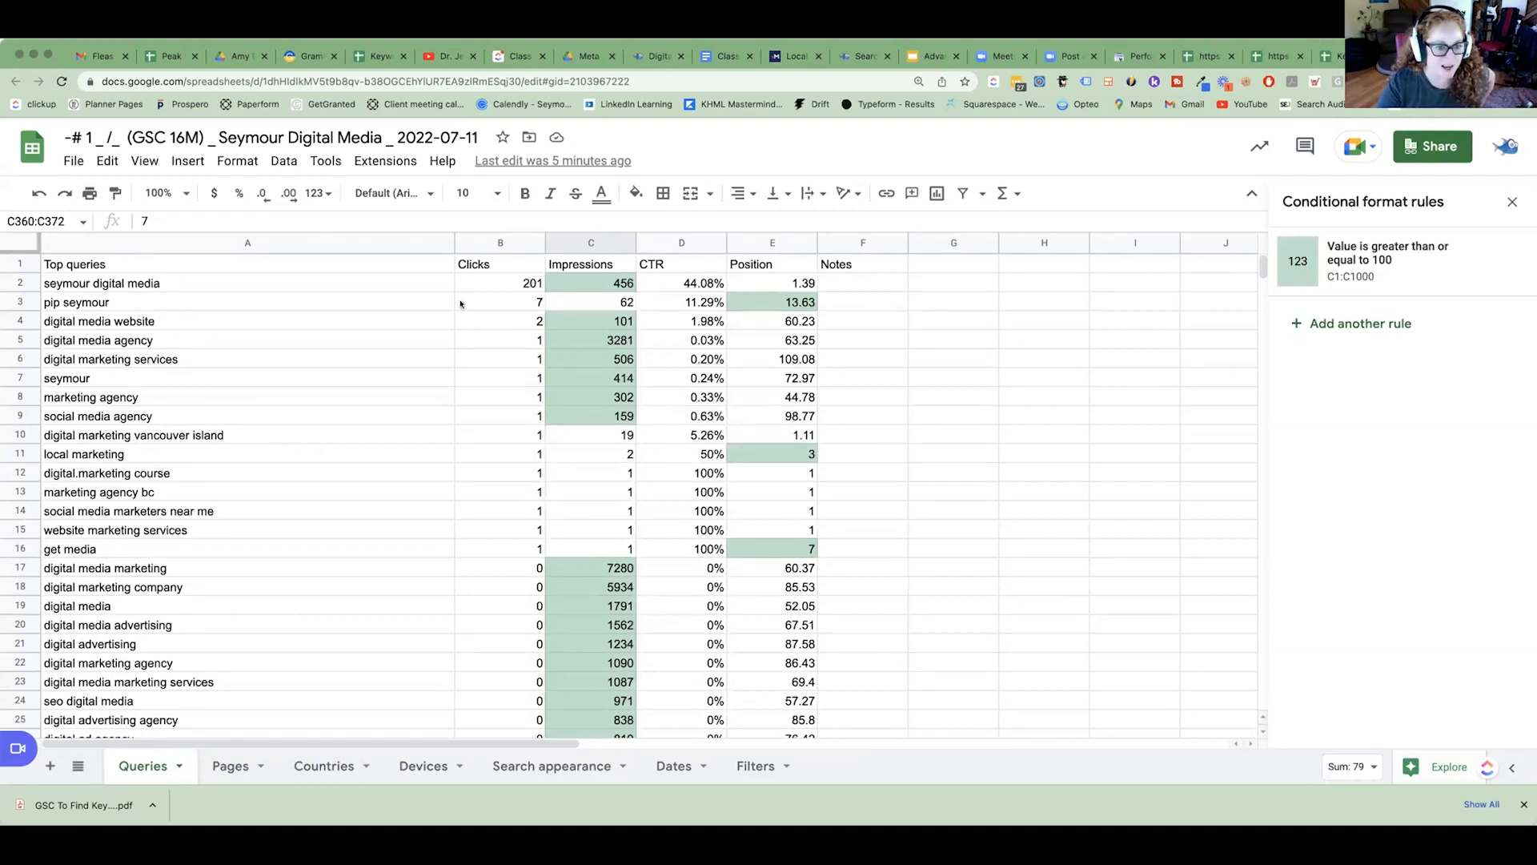
{"action": "left_click", "coordinate": [1381, 324]}
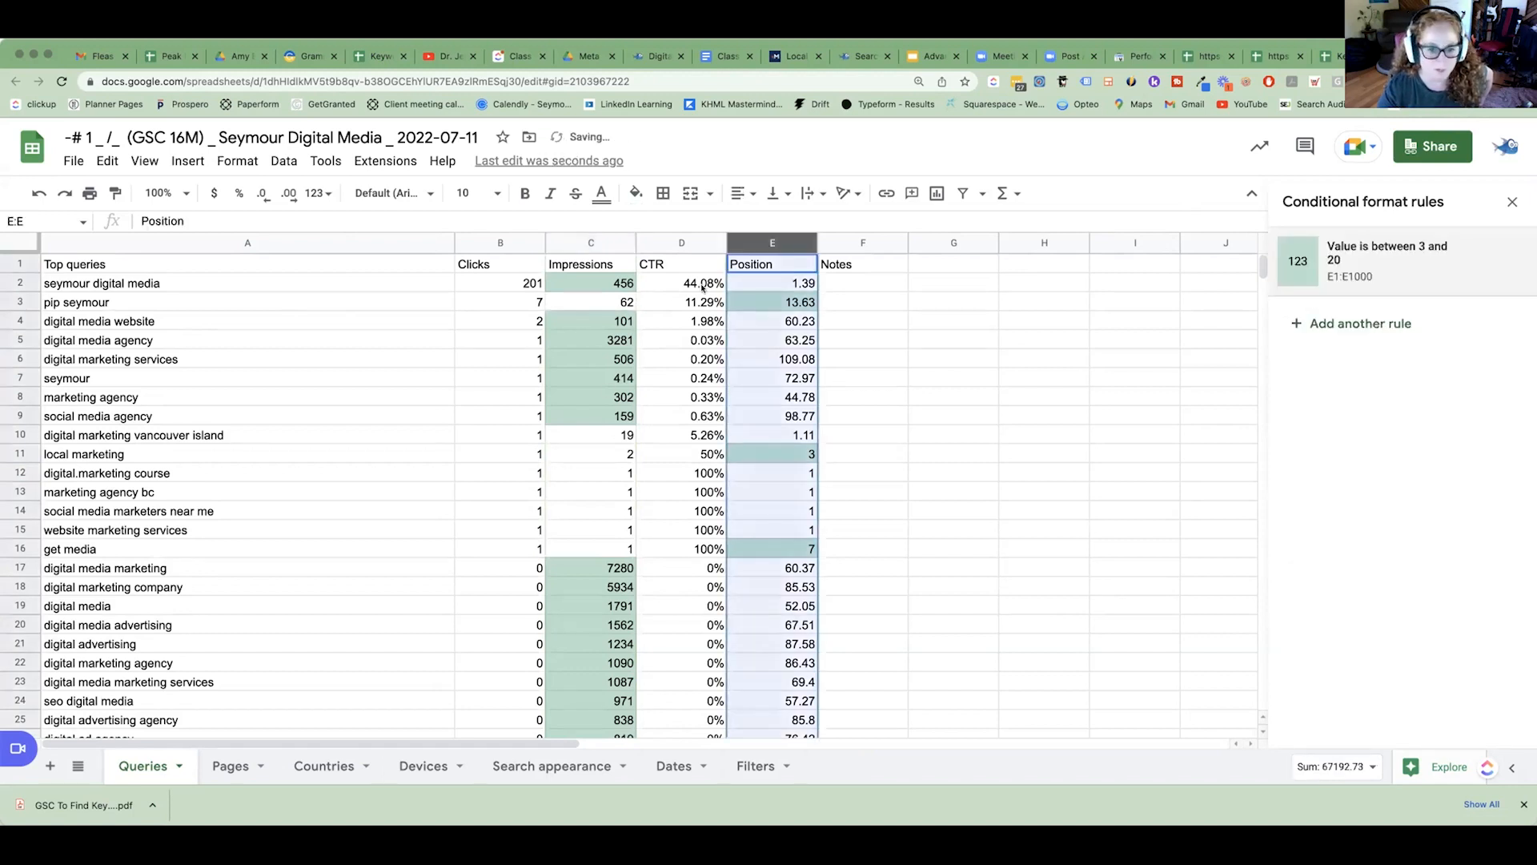
{"action": "left_click", "coordinate": [1342, 324]}
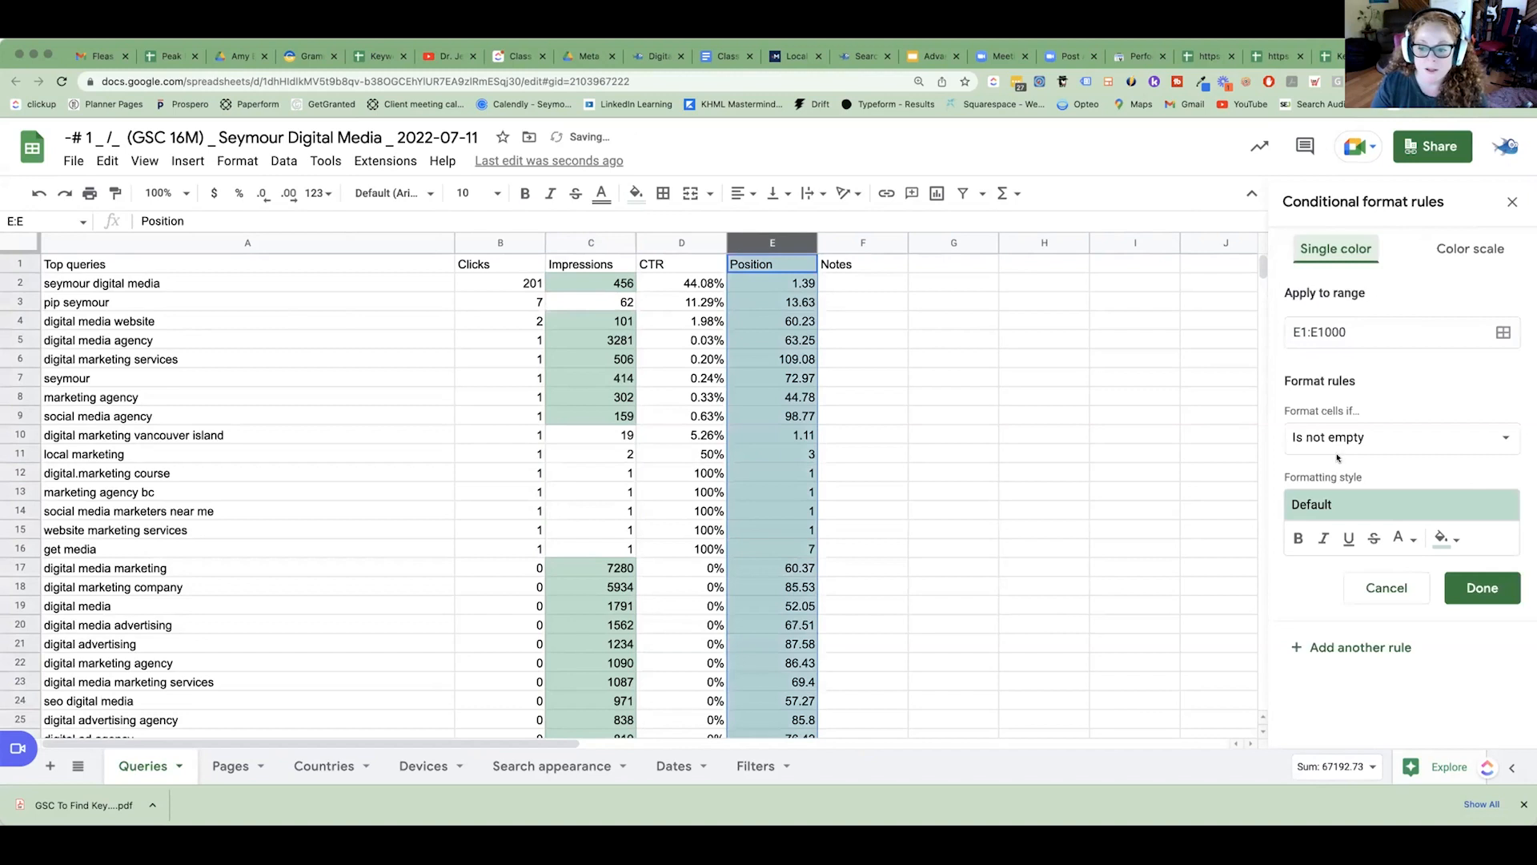
{"action": "left_click", "coordinate": [1388, 442]}
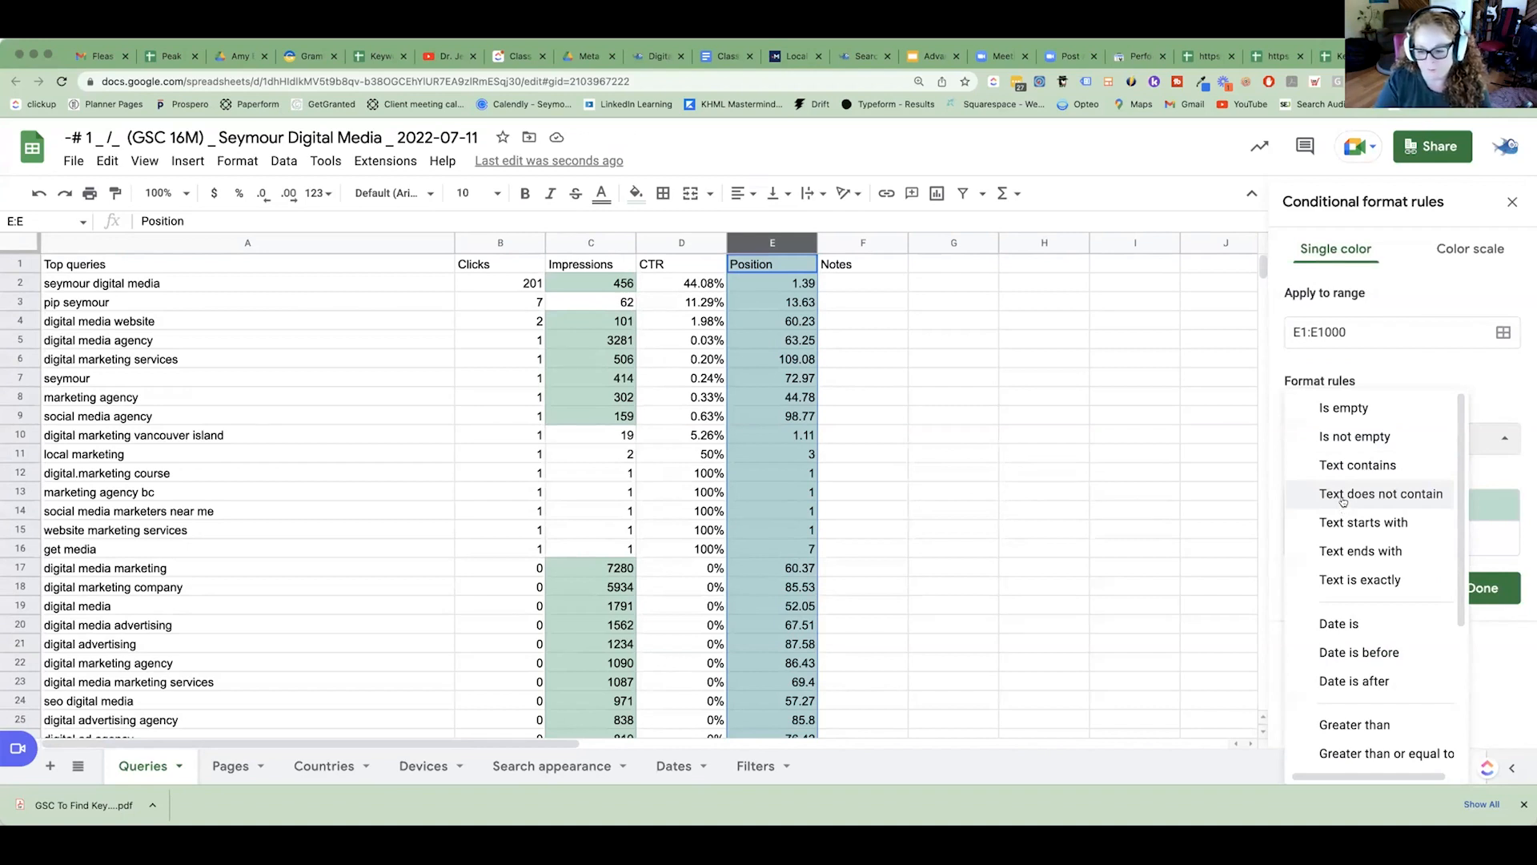
{"action": "scroll", "coordinate": [1381, 585], "scroll_direction": "down", "scroll_amount": 2}
{"action": "scroll", "coordinate": [1407, 610], "scroll_direction": "down", "scroll_amount": 1}
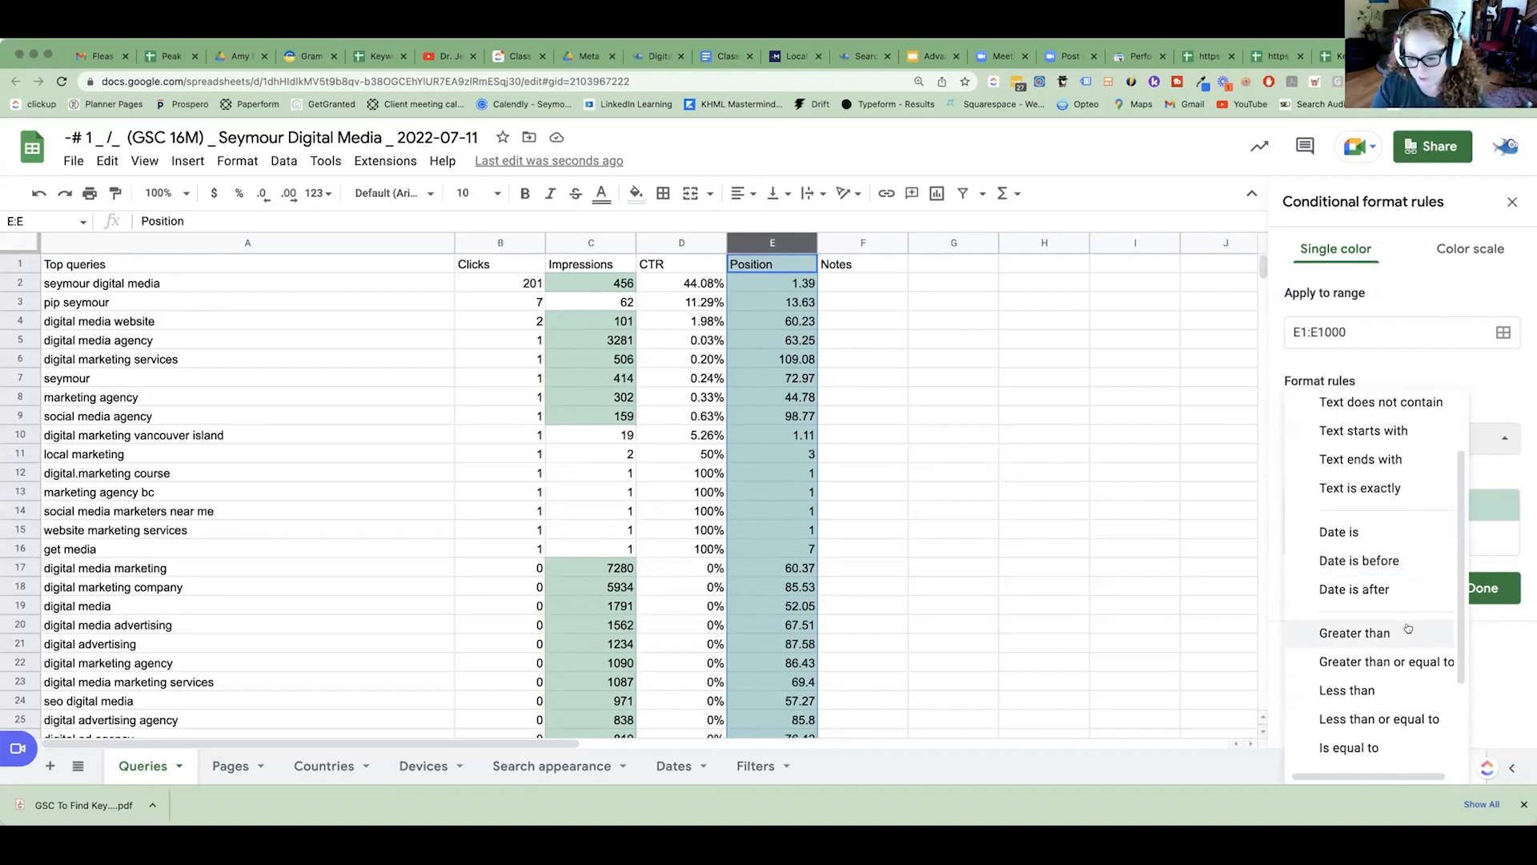
{"action": "scroll", "coordinate": [1364, 681], "scroll_direction": "down", "scroll_amount": 3}
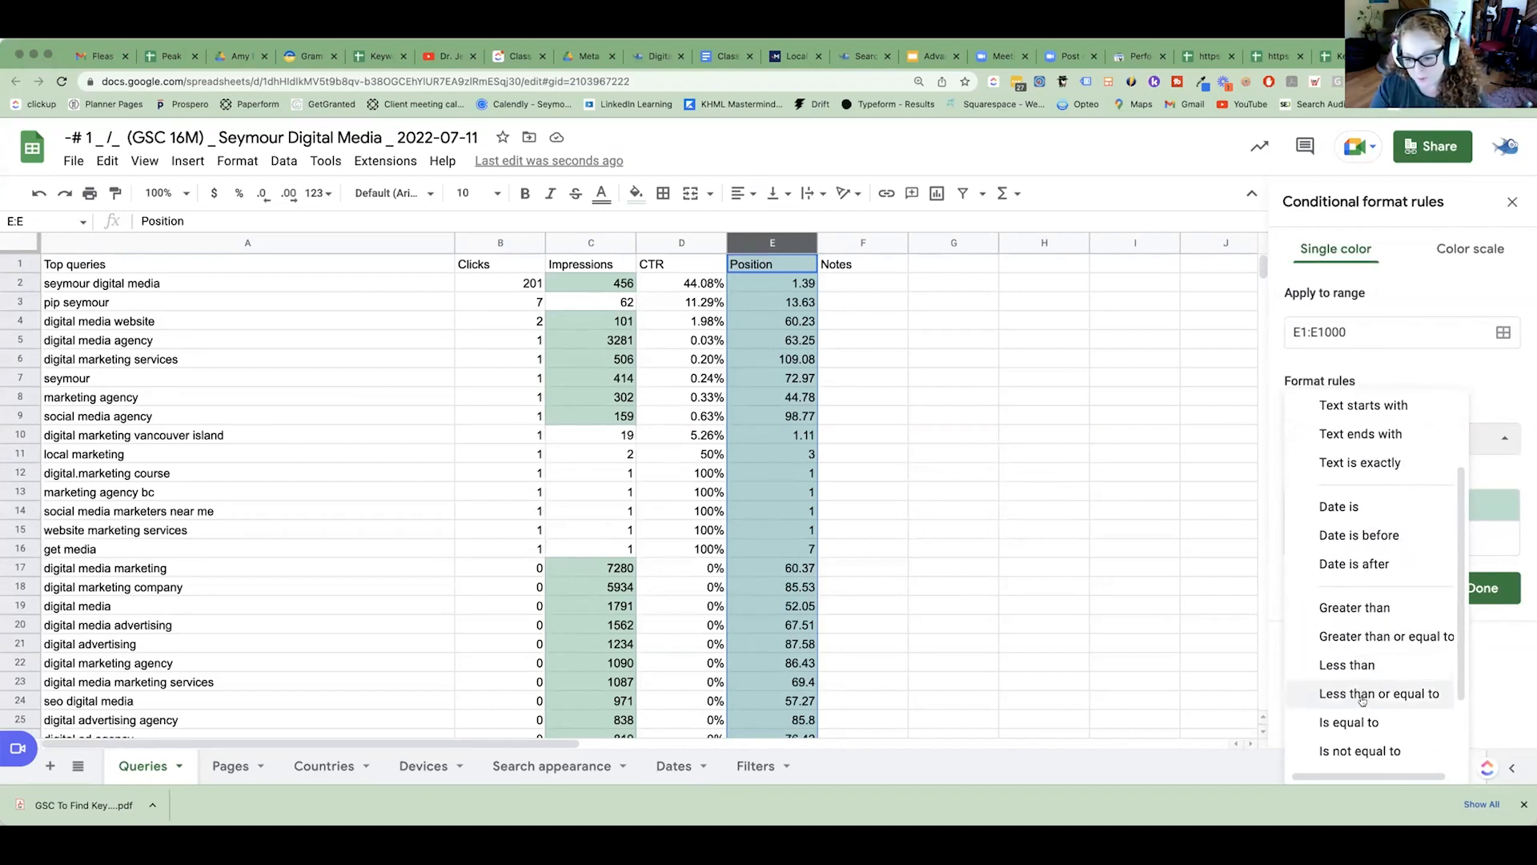
{"action": "left_click", "coordinate": [1360, 711]}
Set the new Position rule's limits to 21 and 30 with the default formatting style and save the rule.
{"action": "left_click", "coordinate": [1335, 529]}
{"action": "type", "text": "21"}
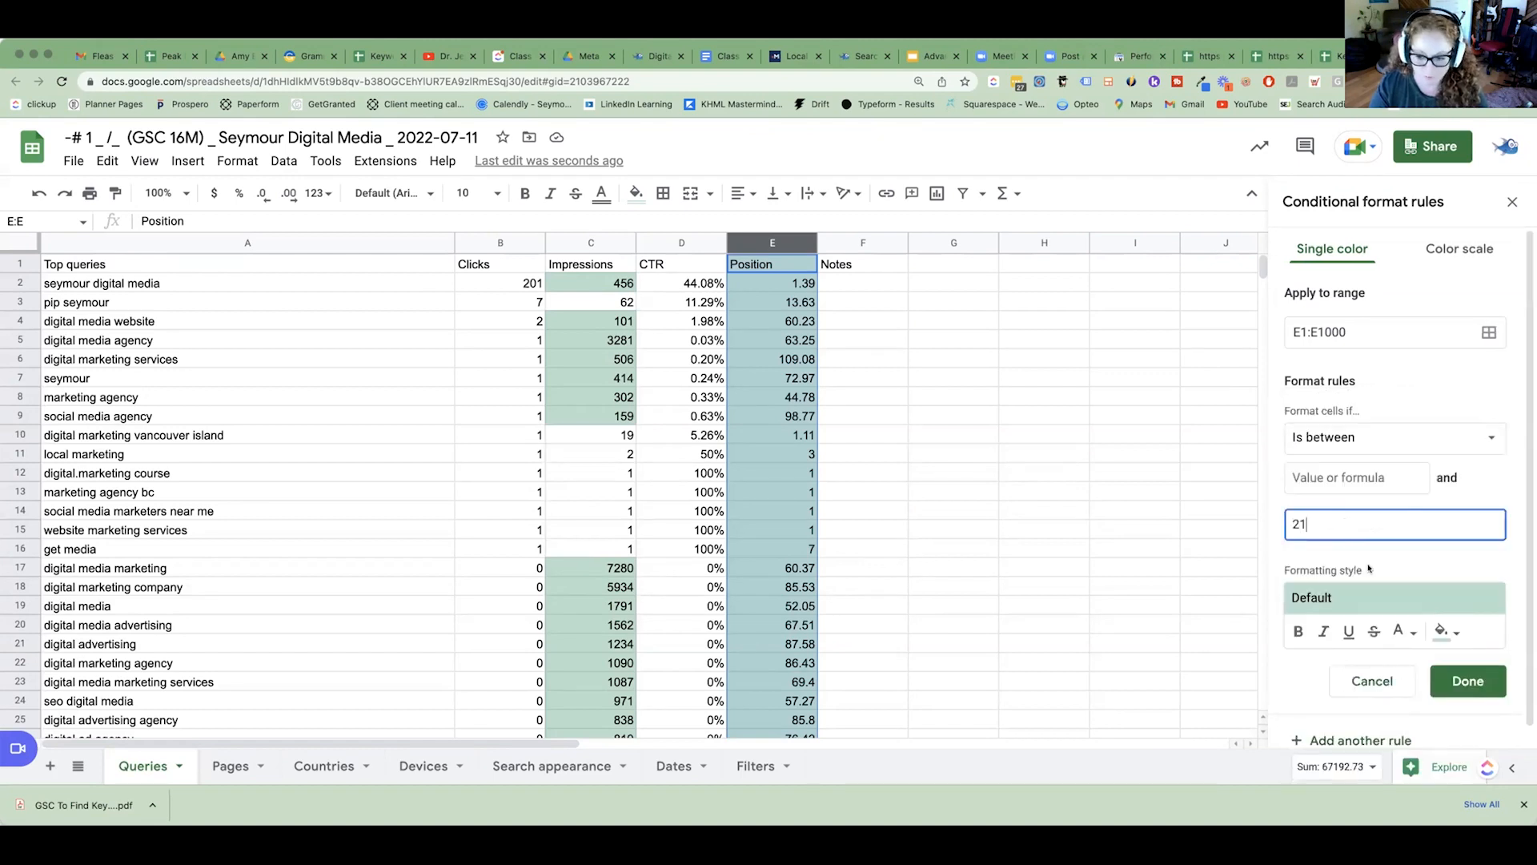
{"action": "left_click_drag", "start_coordinate": [1330, 528], "coordinate": [1265, 527]}
{"action": "type", "text": "x"}
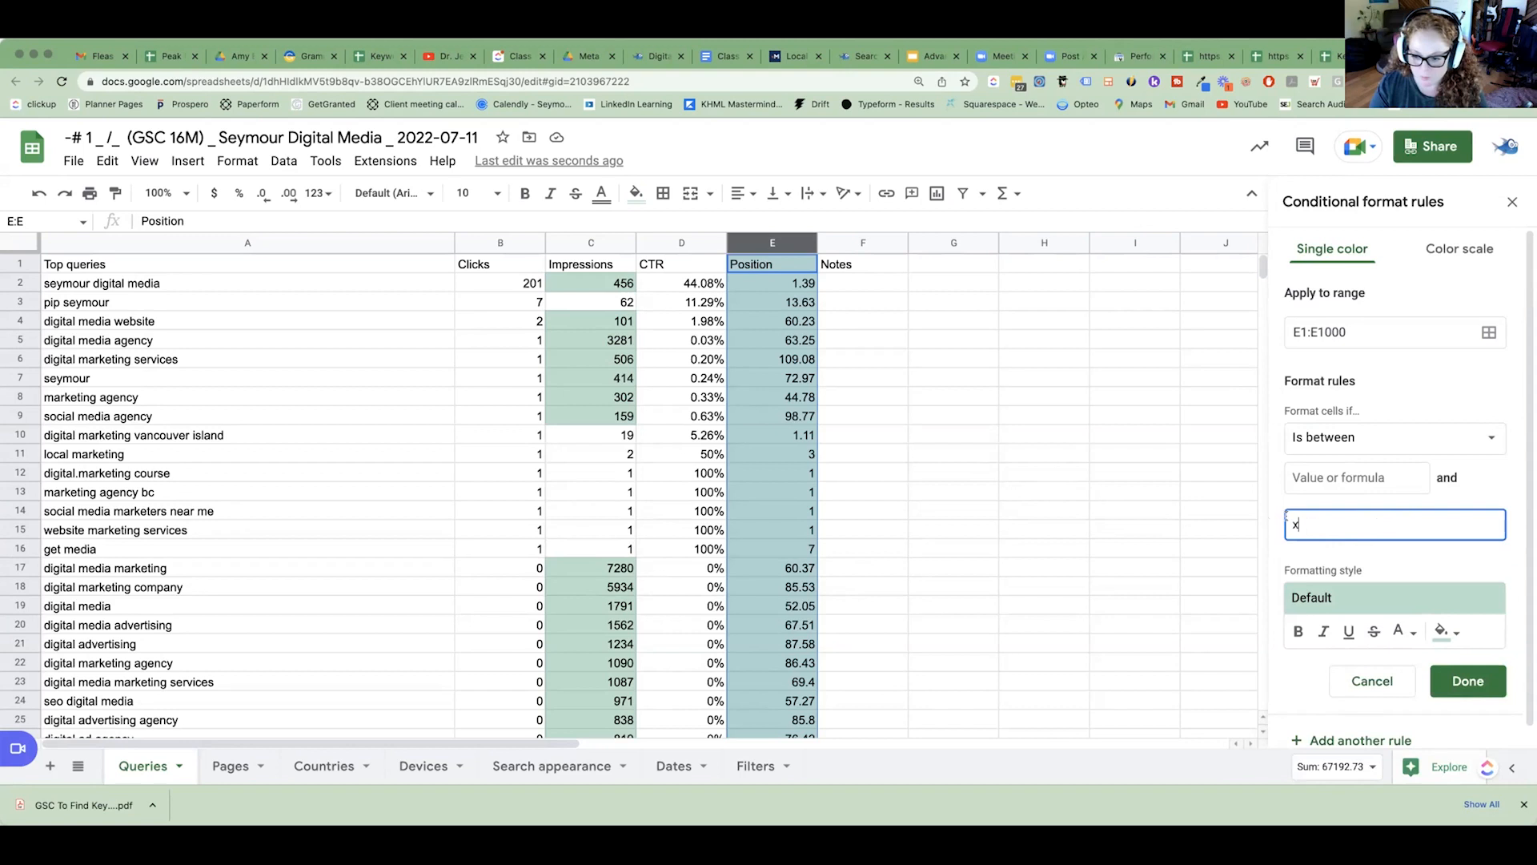
{"action": "key", "text": "BackSpace"}
{"action": "left_click", "coordinate": [1358, 484]}
{"action": "type", "text": "21"}
{"action": "left_click", "coordinate": [1359, 523]}
{"action": "type", "text": "30"}
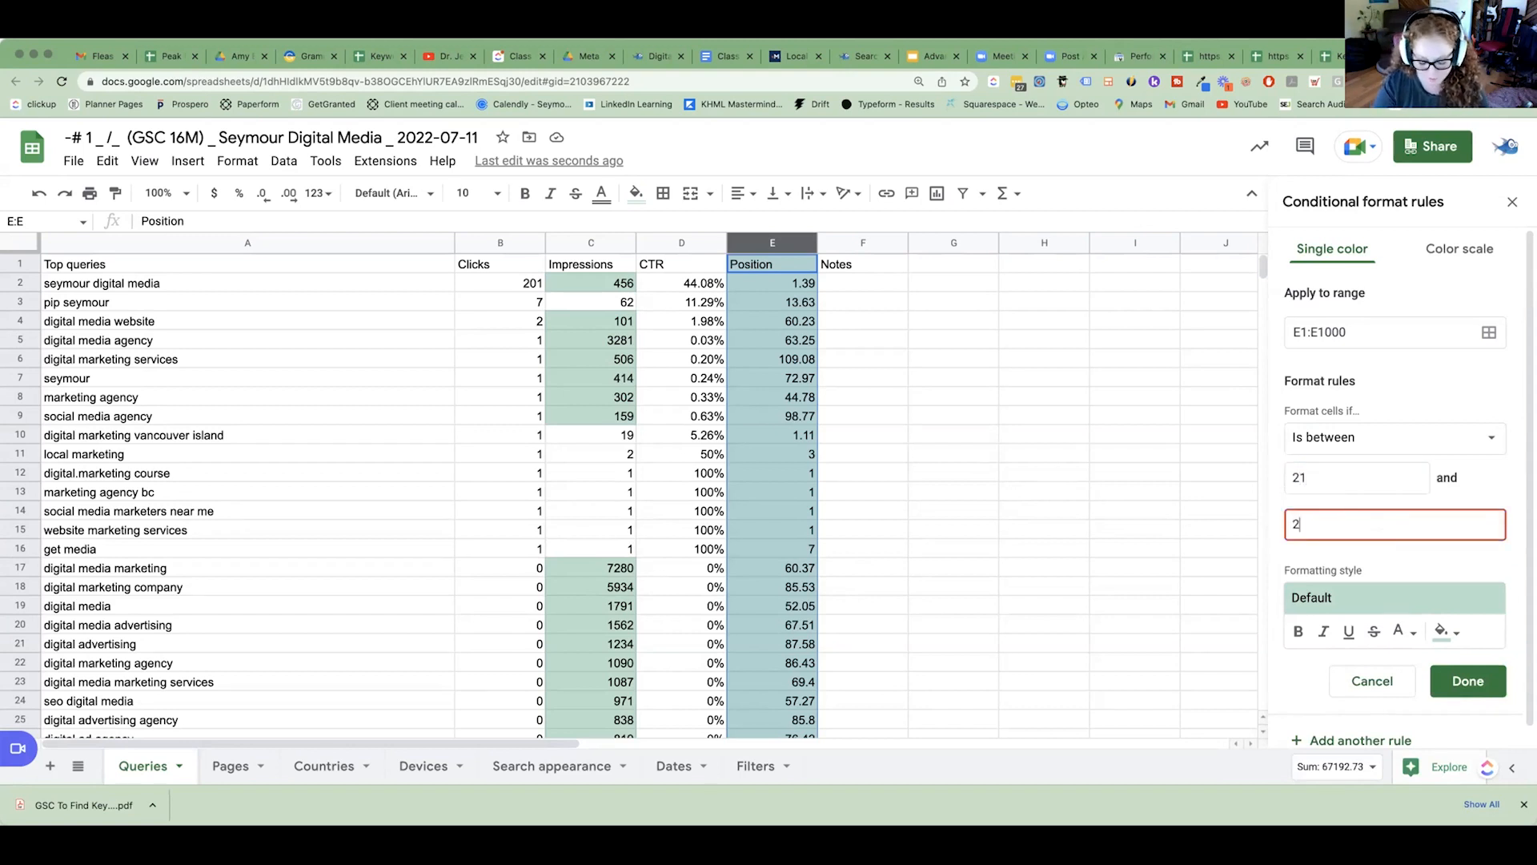
{"action": "left_click", "coordinate": [1469, 682]}
Find the query with at least 100 impressions that the 21-to-30 position rule highlights and select its whole row.
{"action": "scroll", "coordinate": [761, 599], "scroll_direction": "down", "scroll_amount": 9}
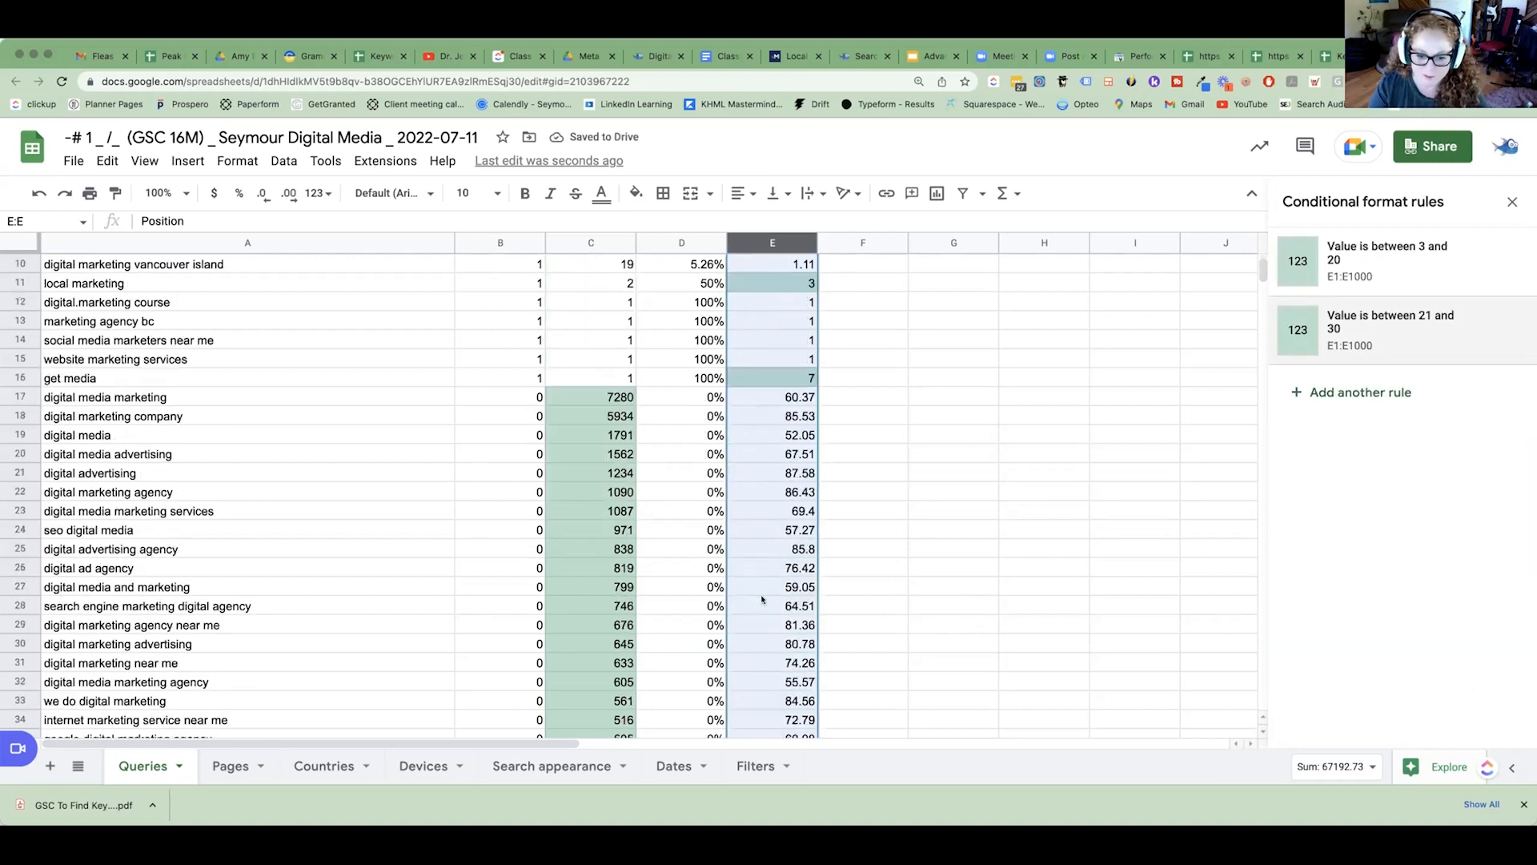
{"action": "scroll", "coordinate": [762, 599], "scroll_direction": "down", "scroll_amount": 6}
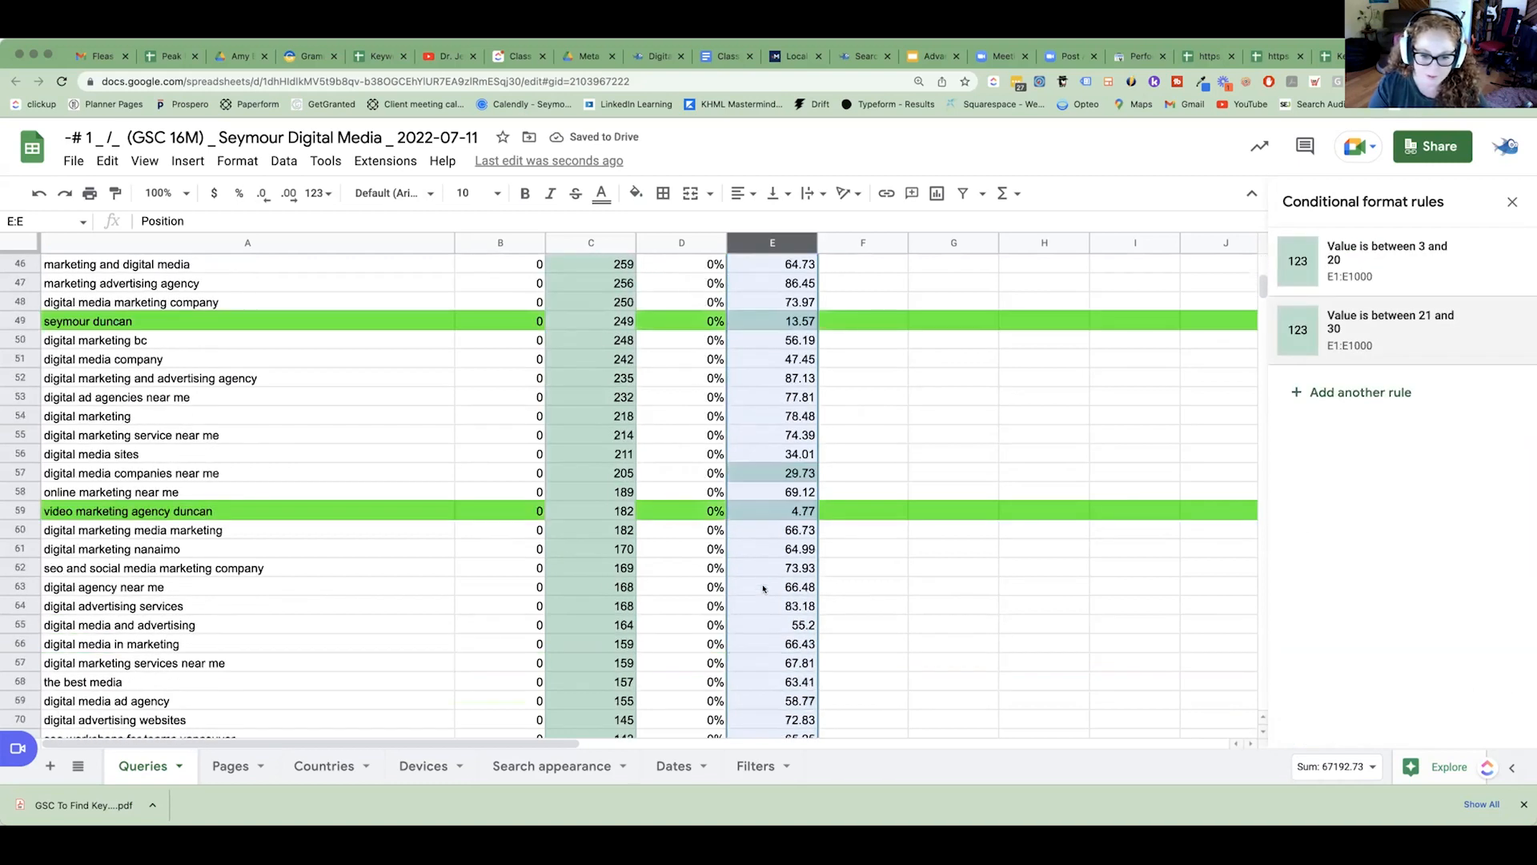
{"action": "left_click", "coordinate": [17, 471]}
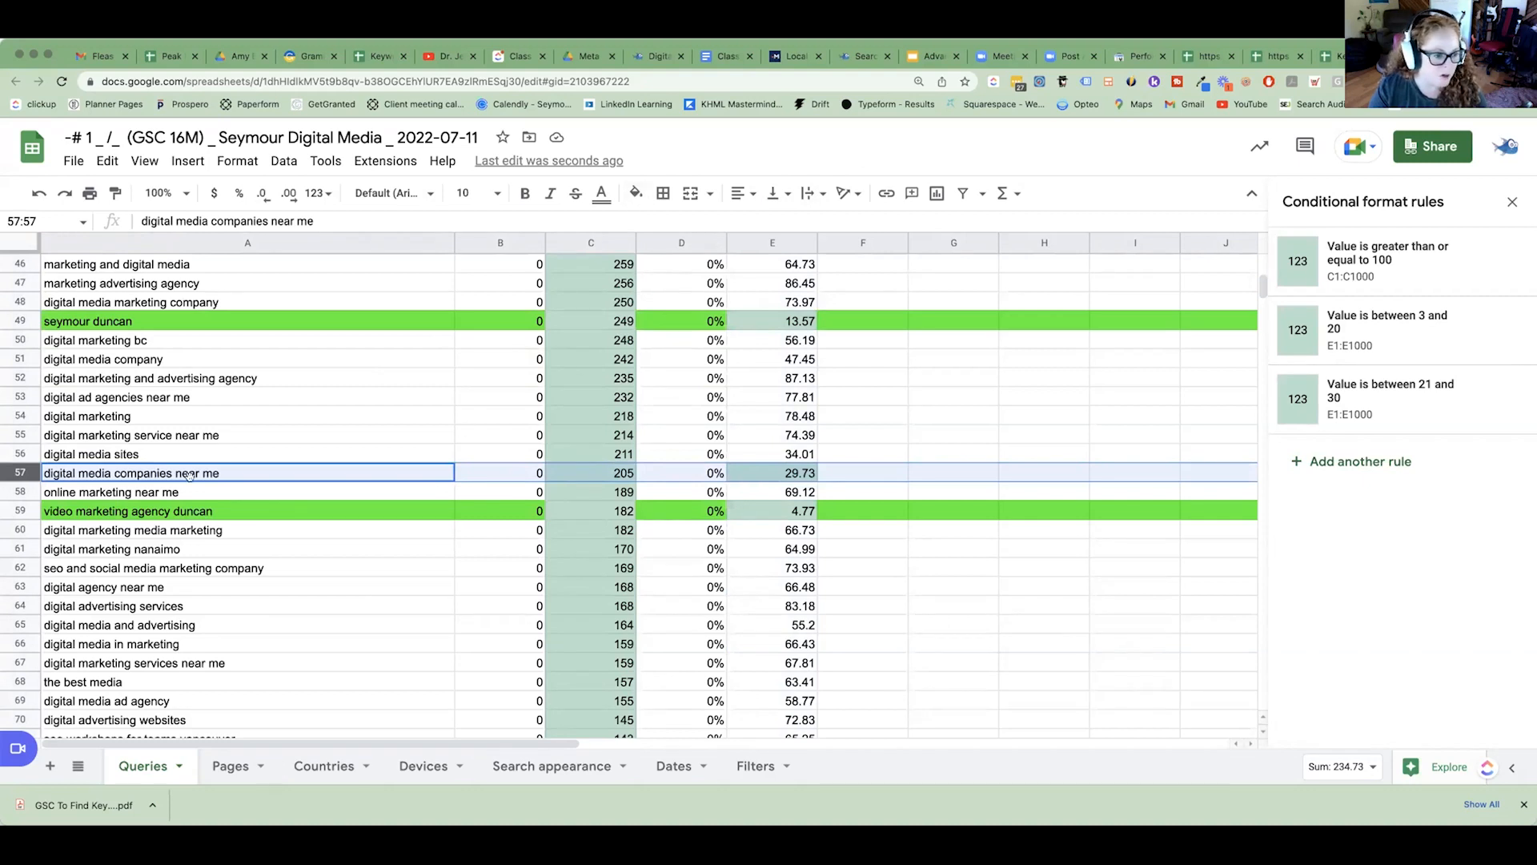
Change the fill of the "video marketing agency duncan" and "seymour duncan" query rows to white.
{"action": "left_click", "coordinate": [22, 510]}
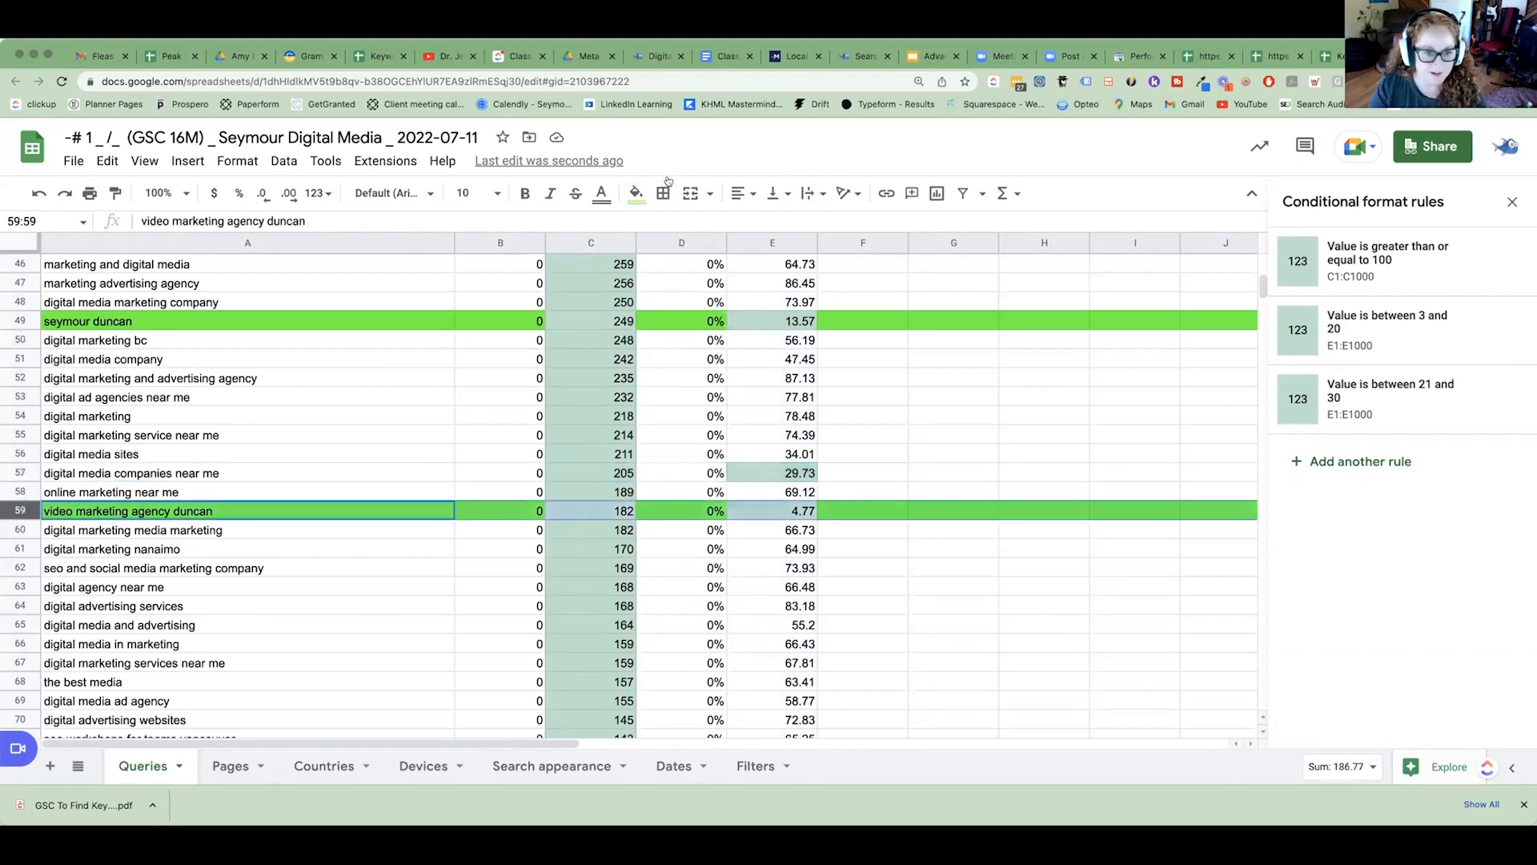
{"action": "left_click", "coordinate": [636, 194]}
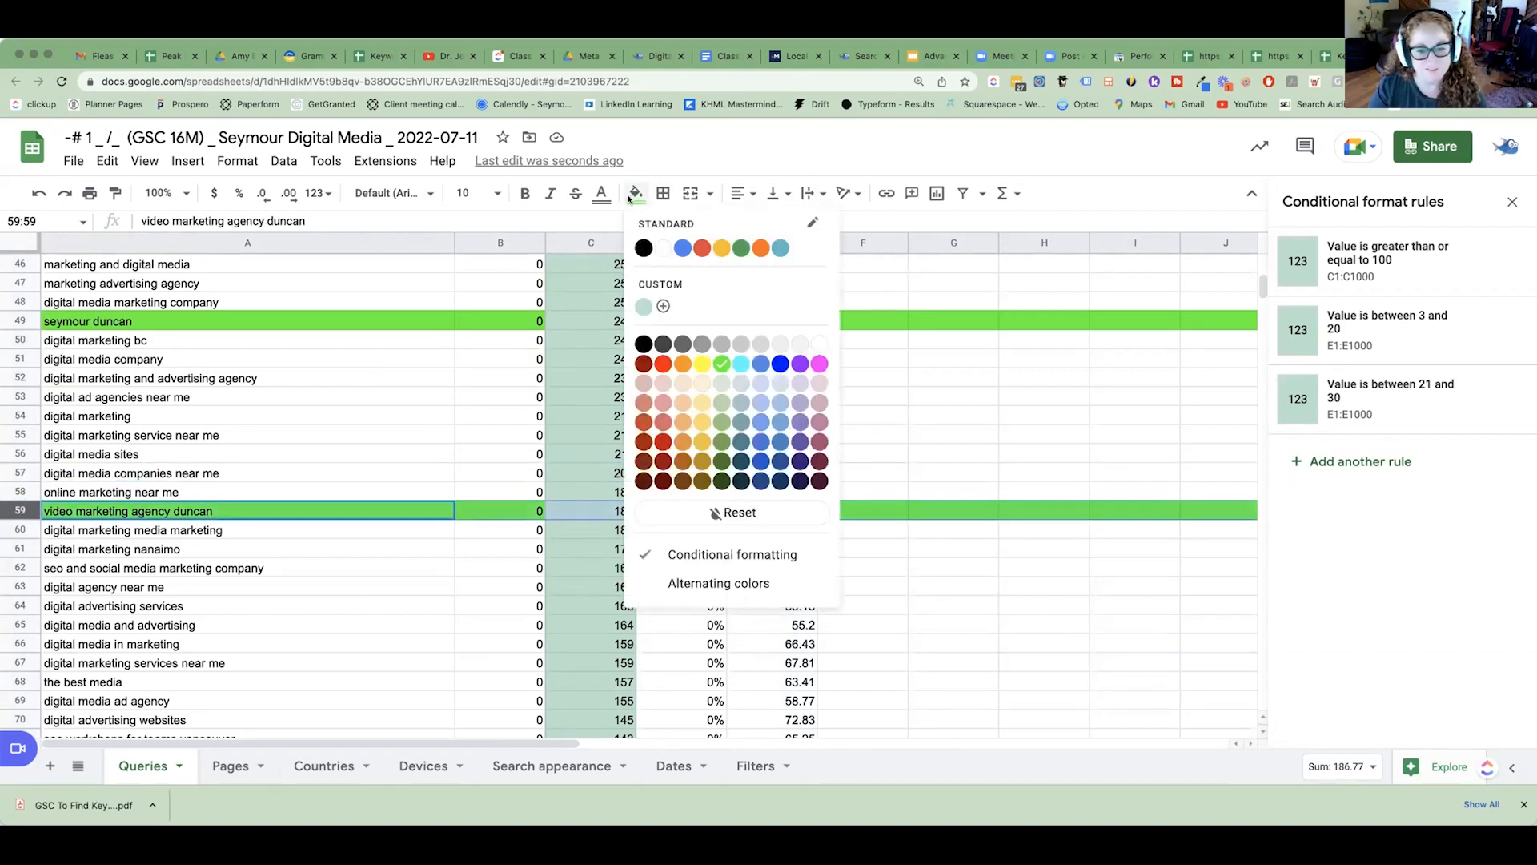
{"action": "left_click", "coordinate": [818, 345]}
{"action": "left_click", "coordinate": [19, 320]}
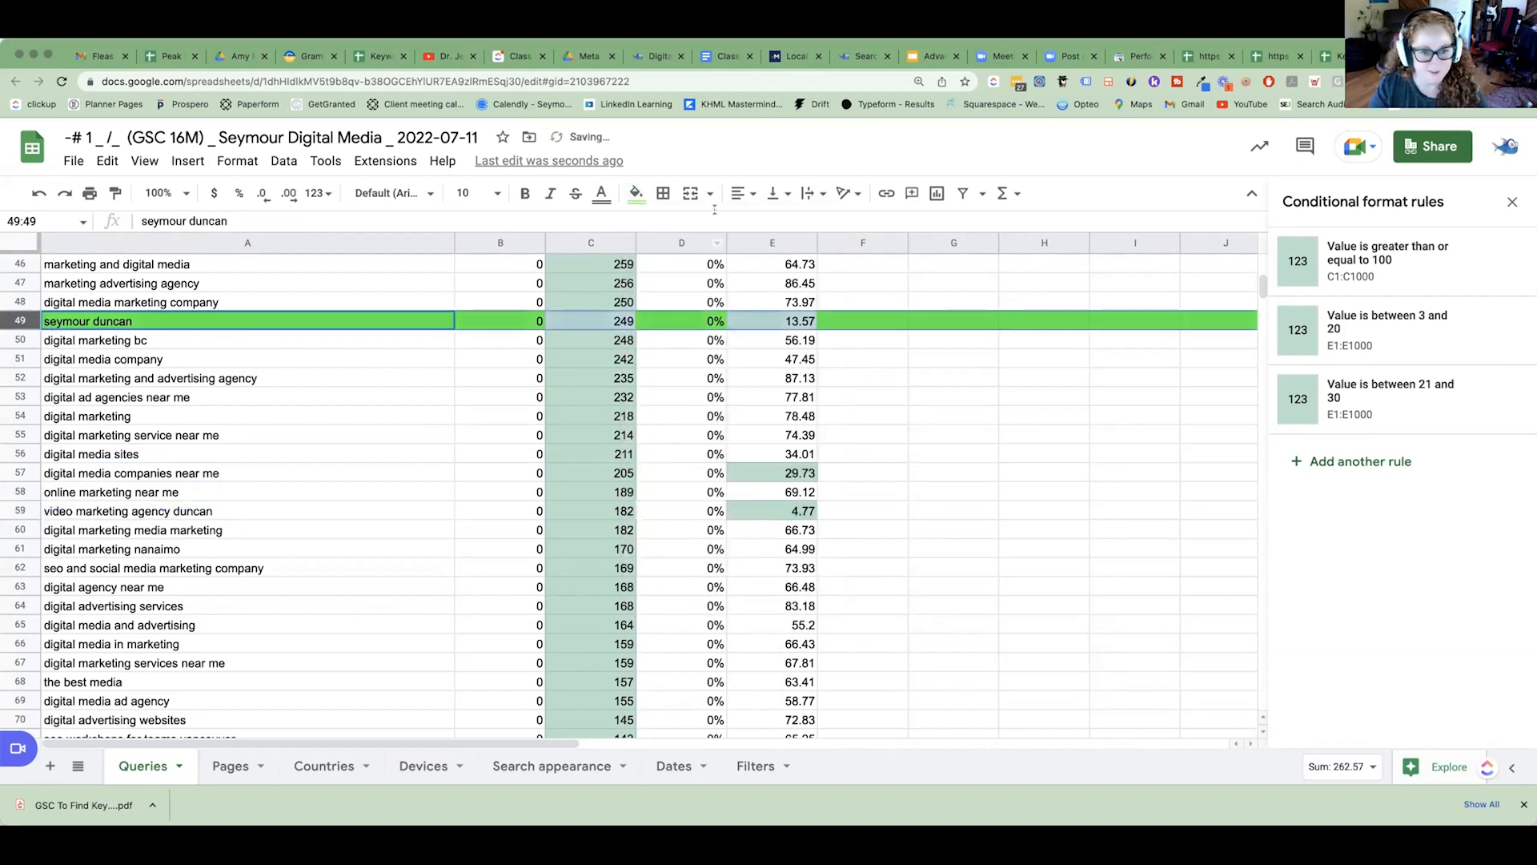
{"action": "left_click", "coordinate": [636, 194]}
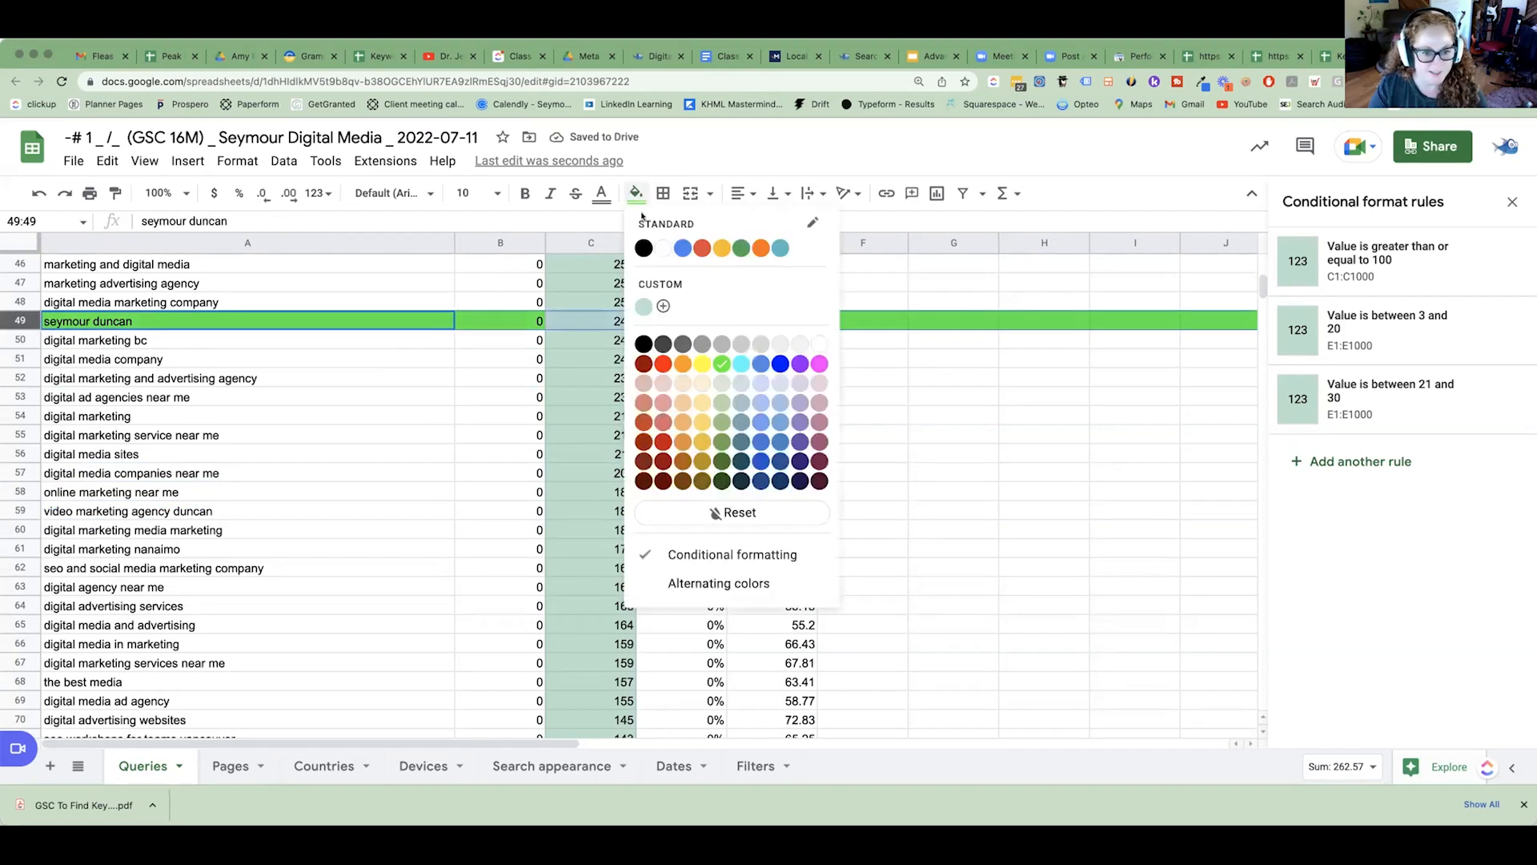
{"action": "left_click", "coordinate": [820, 345]}
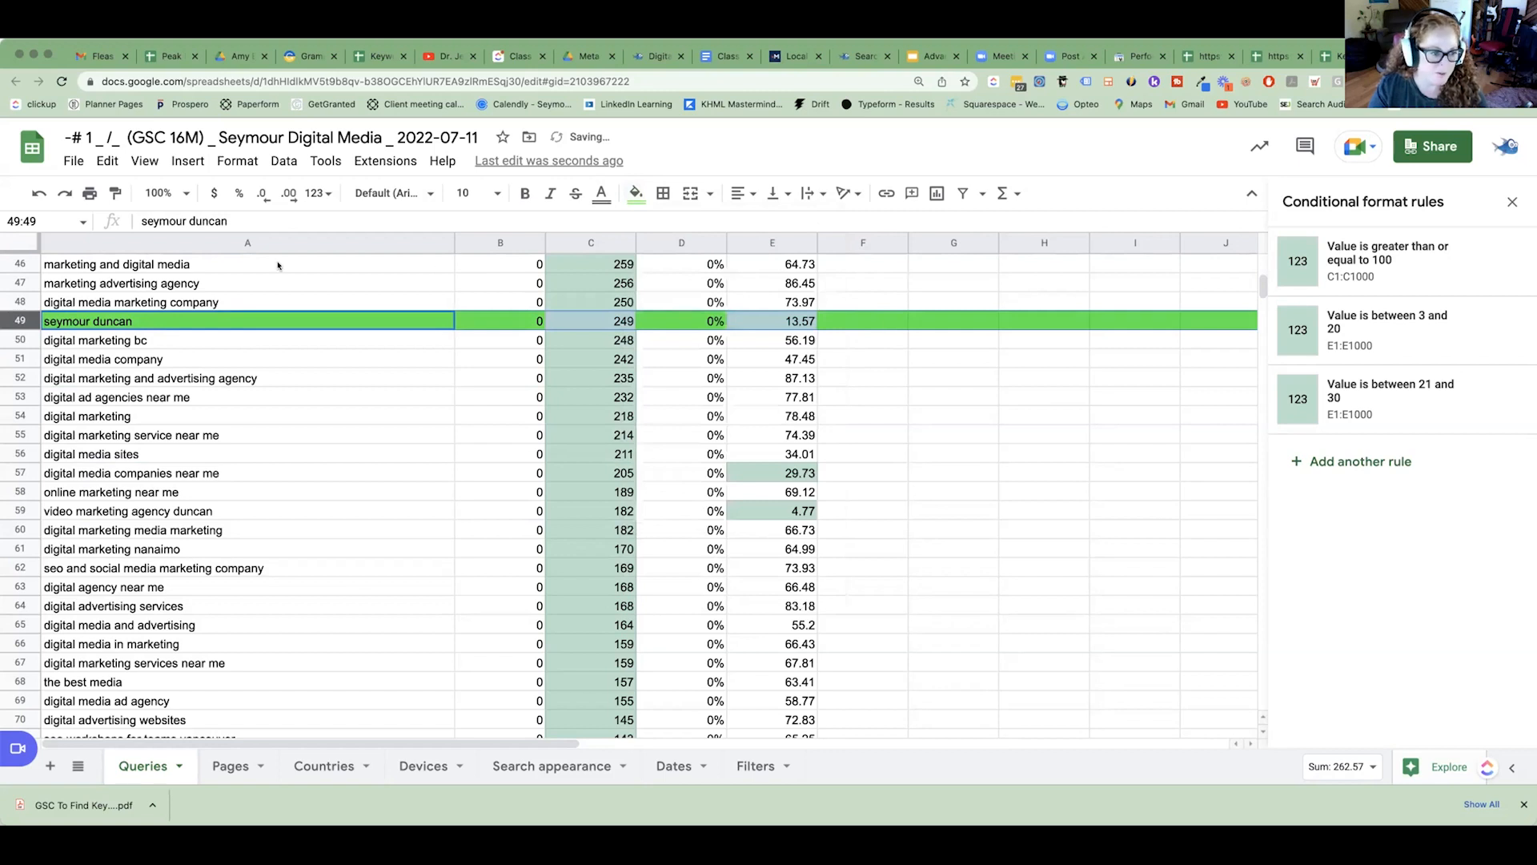
{"action": "left_click", "coordinate": [635, 194]}
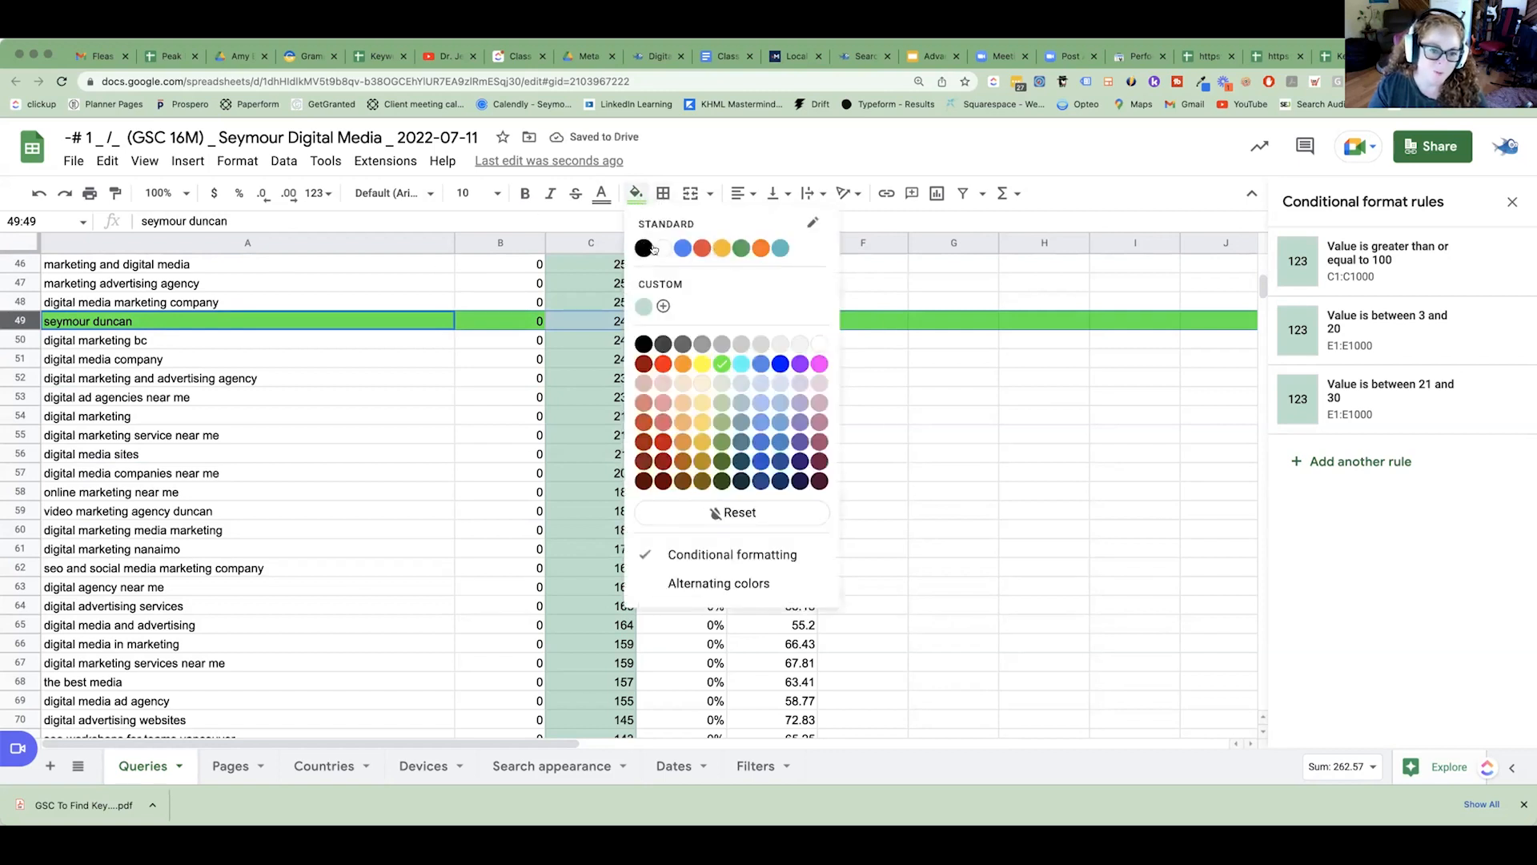
{"action": "left_click", "coordinate": [819, 345]}
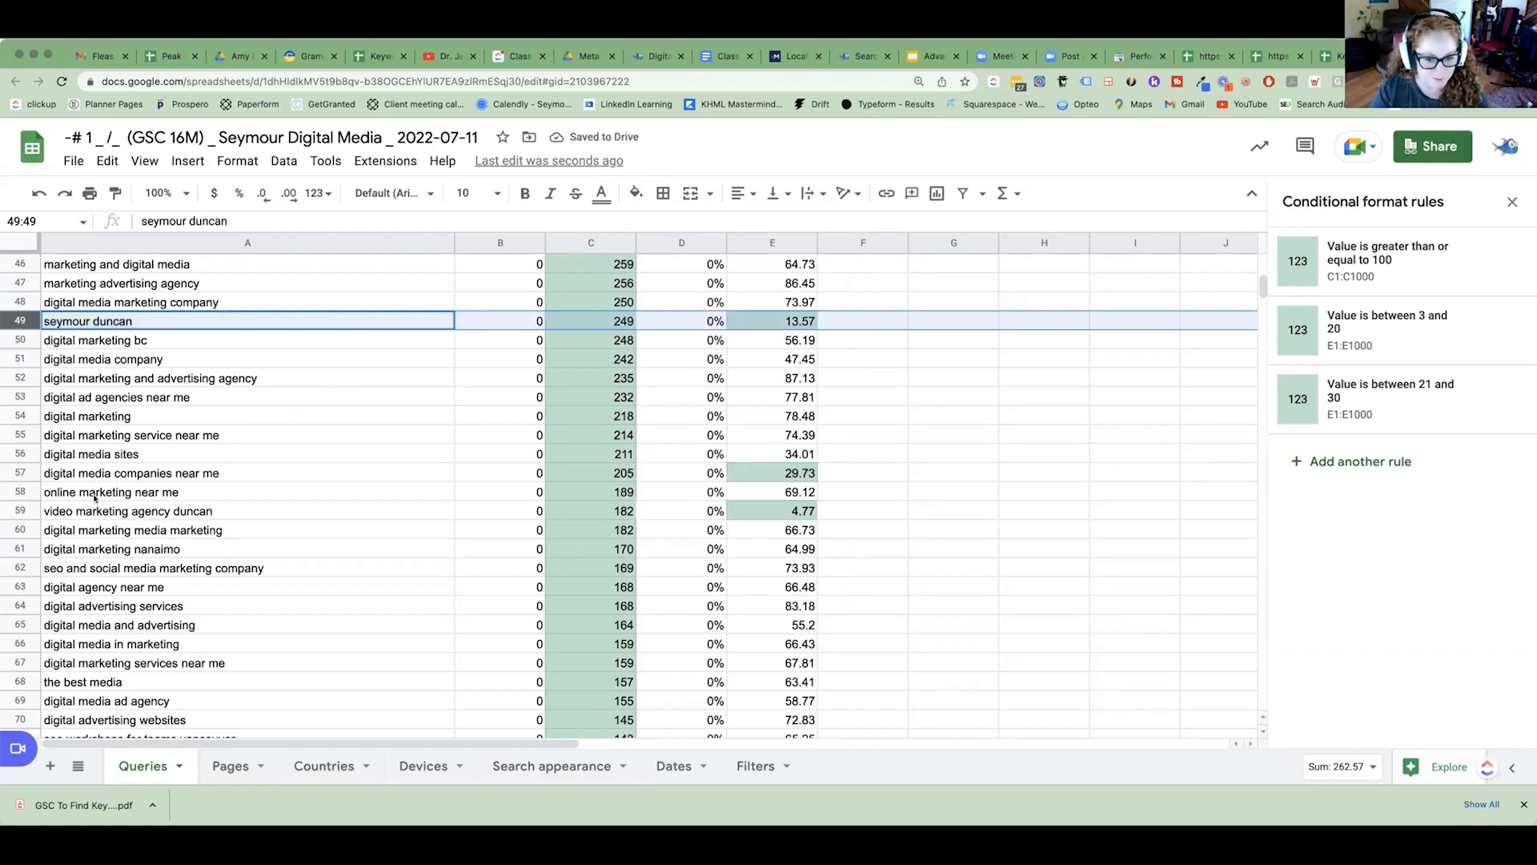
Fill the whole "digital media companies near me" query row with bright green.
{"action": "left_click", "coordinate": [238, 472]}
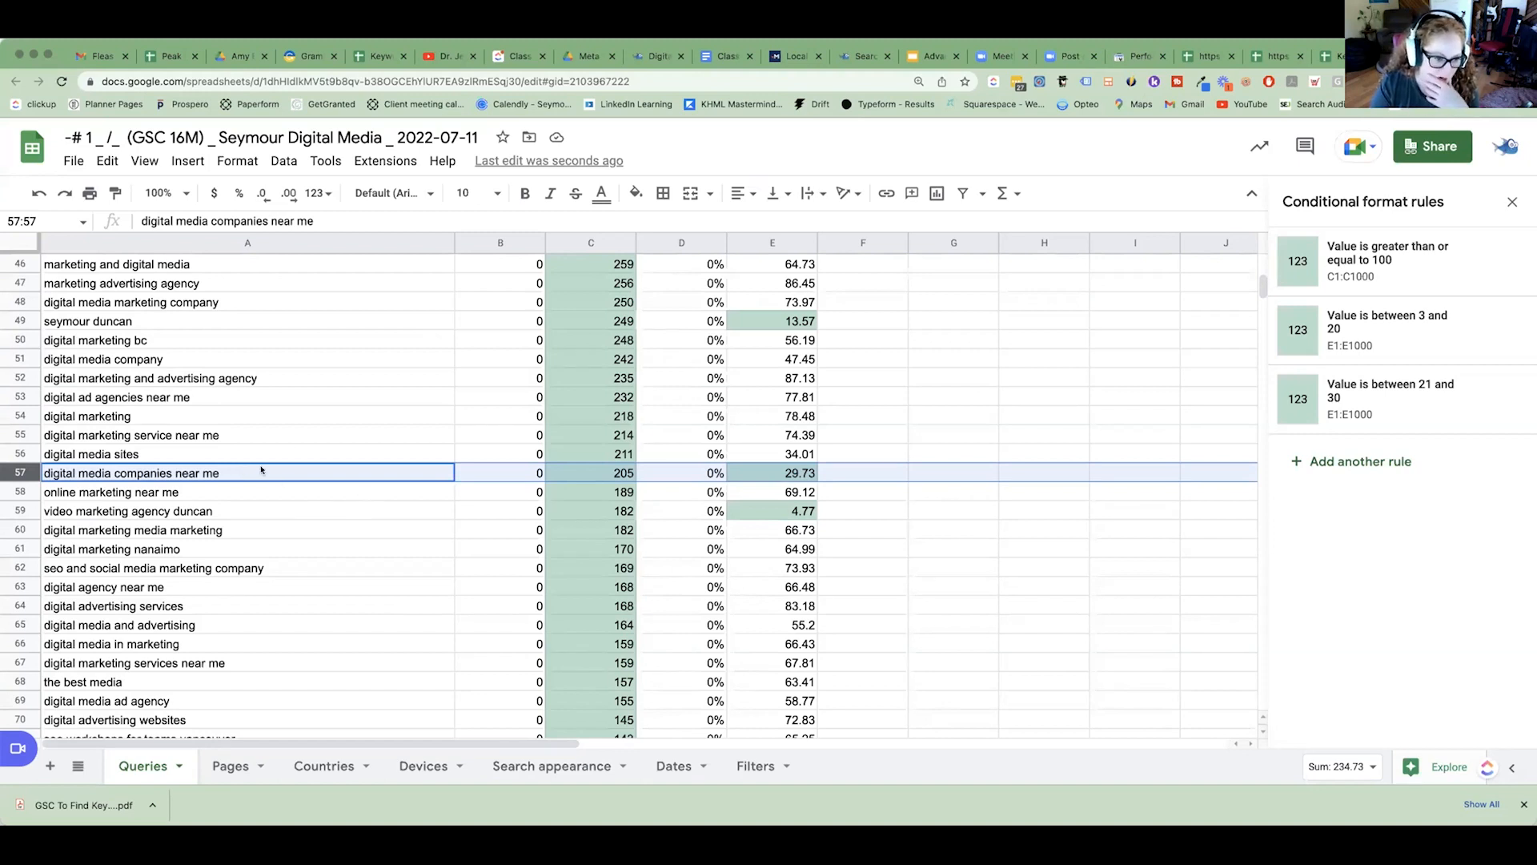
{"action": "scroll", "coordinate": [261, 470], "scroll_direction": "down", "scroll_amount": 1}
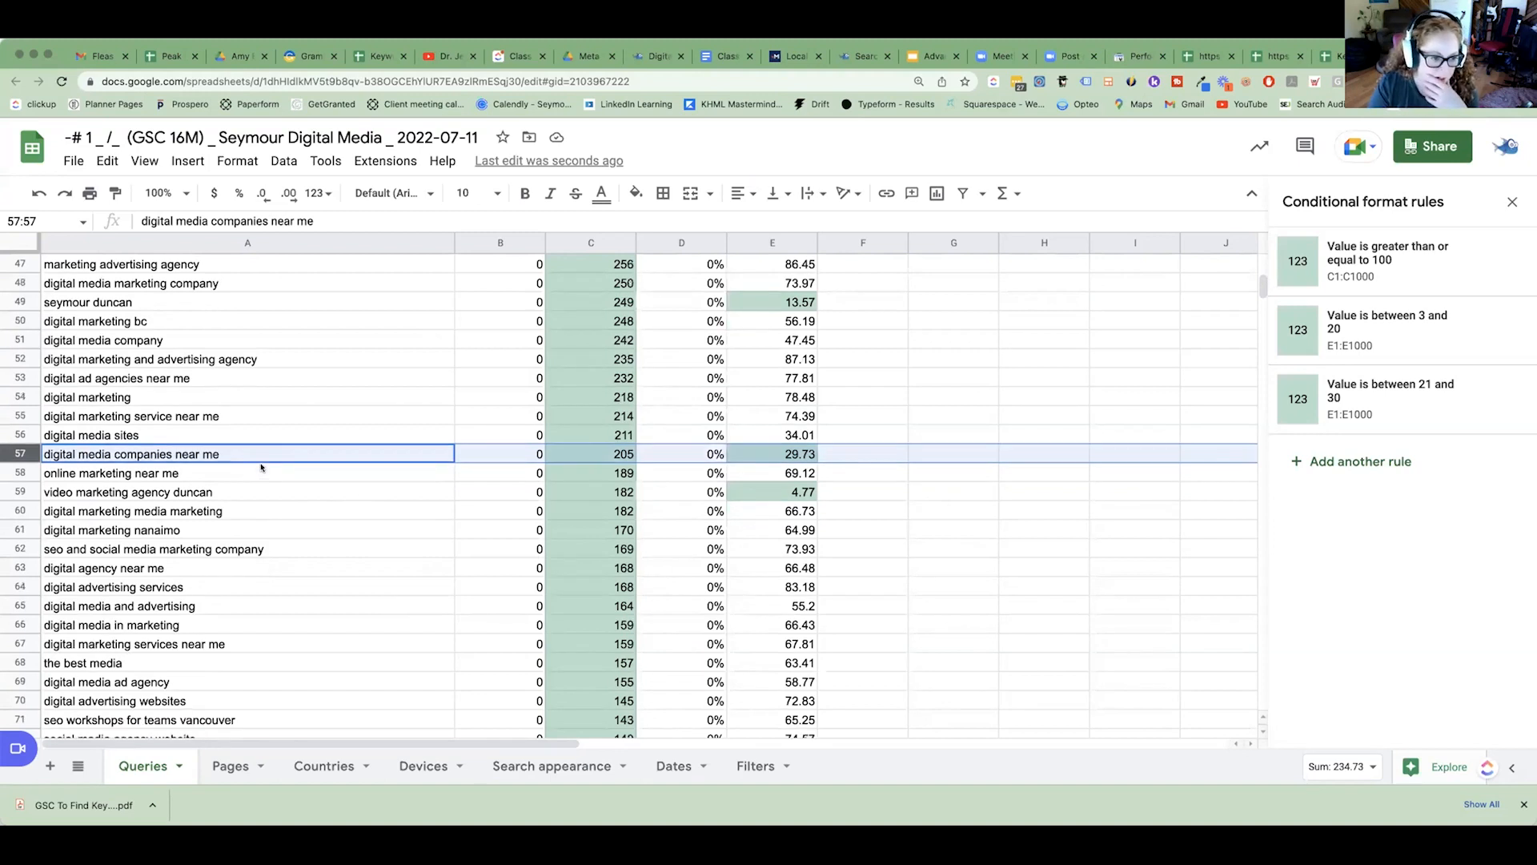
{"action": "left_click", "coordinate": [637, 193]}
{"action": "left_click", "coordinate": [716, 368]}
Look through the lower-impression queries for highlighted positions and fill the "digital search engine marketing agency" row with bright green.
{"action": "scroll", "coordinate": [647, 561], "scroll_direction": "down", "scroll_amount": 5}
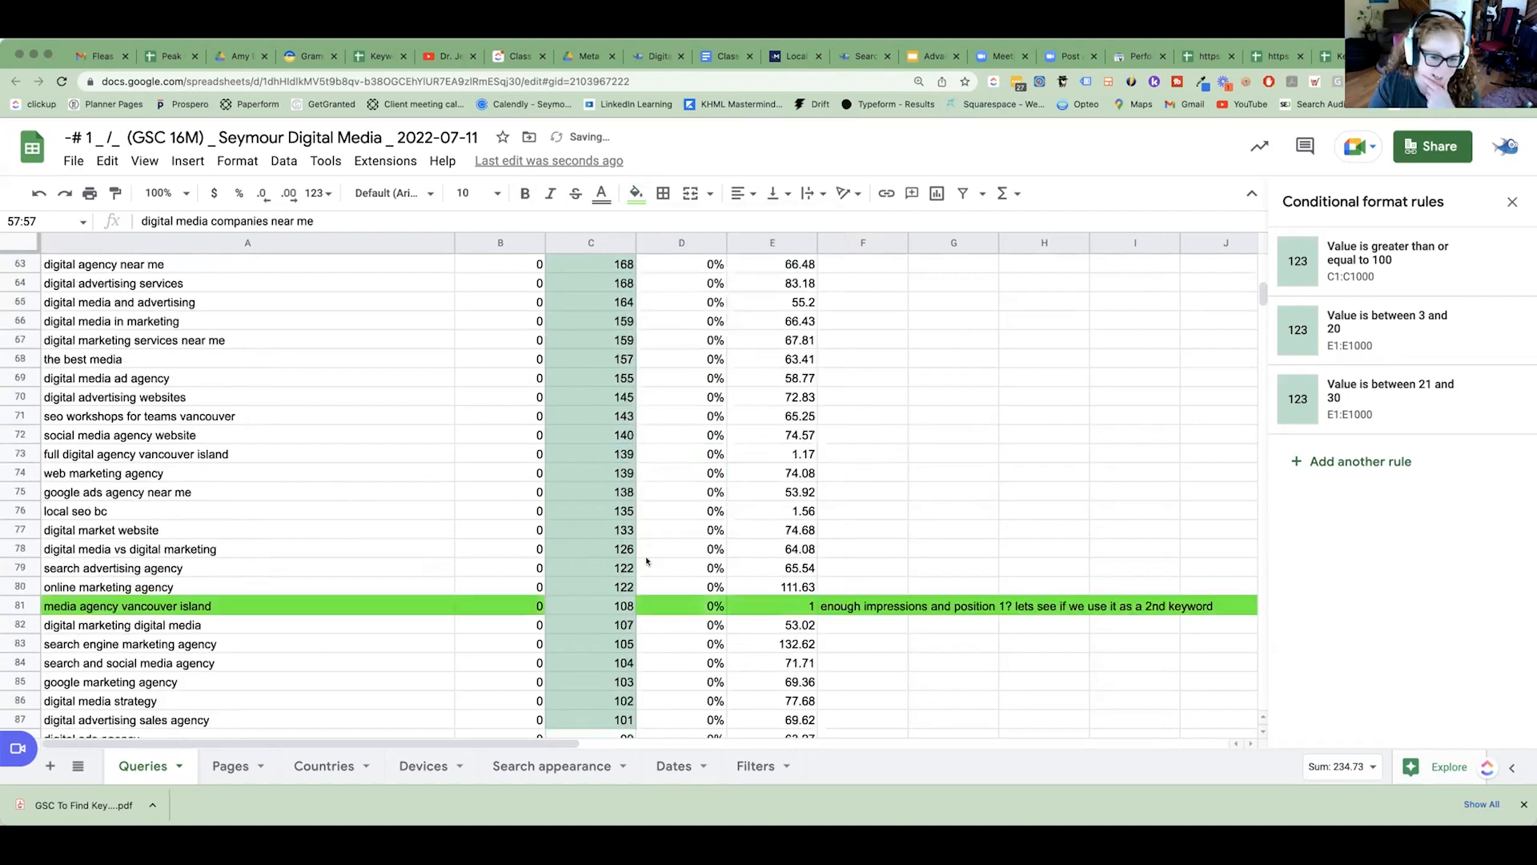
{"action": "scroll", "coordinate": [412, 590], "scroll_direction": "down", "scroll_amount": 15}
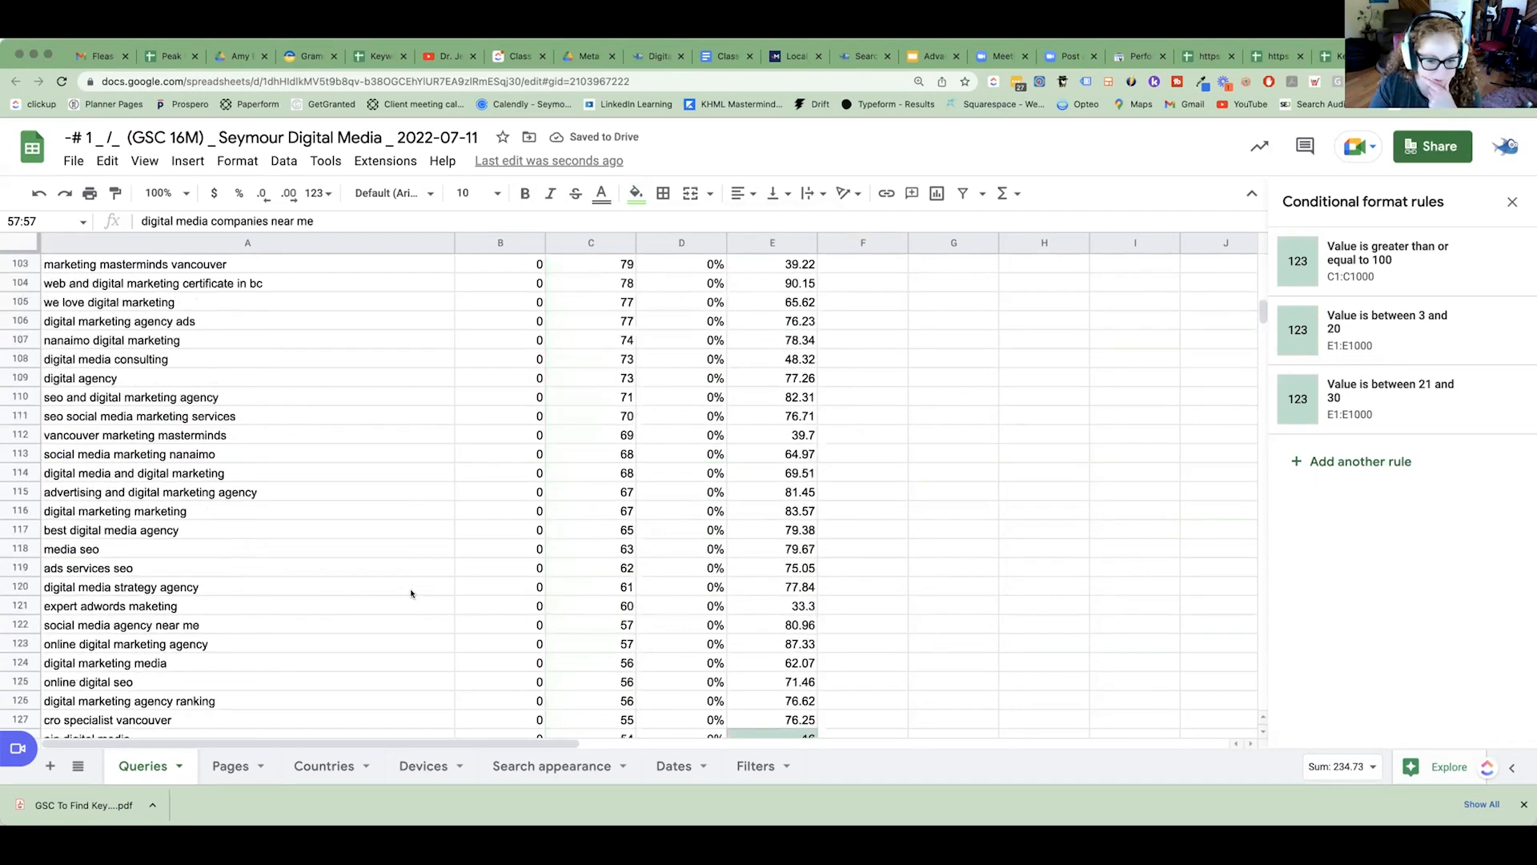
{"action": "scroll", "coordinate": [410, 594], "scroll_direction": "down", "scroll_amount": 4}
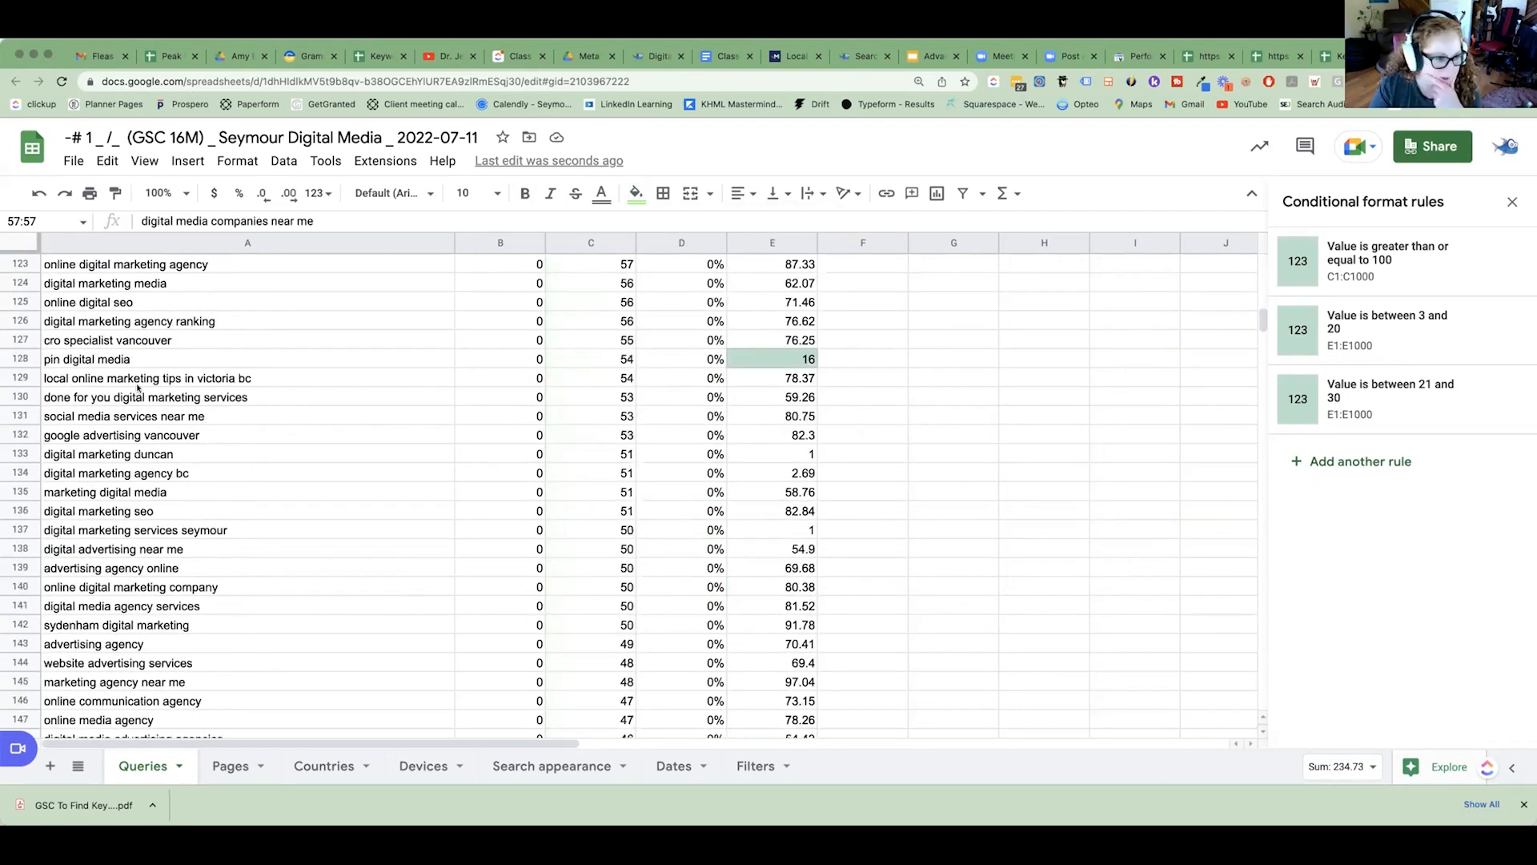
{"action": "left_click", "coordinate": [10, 355]}
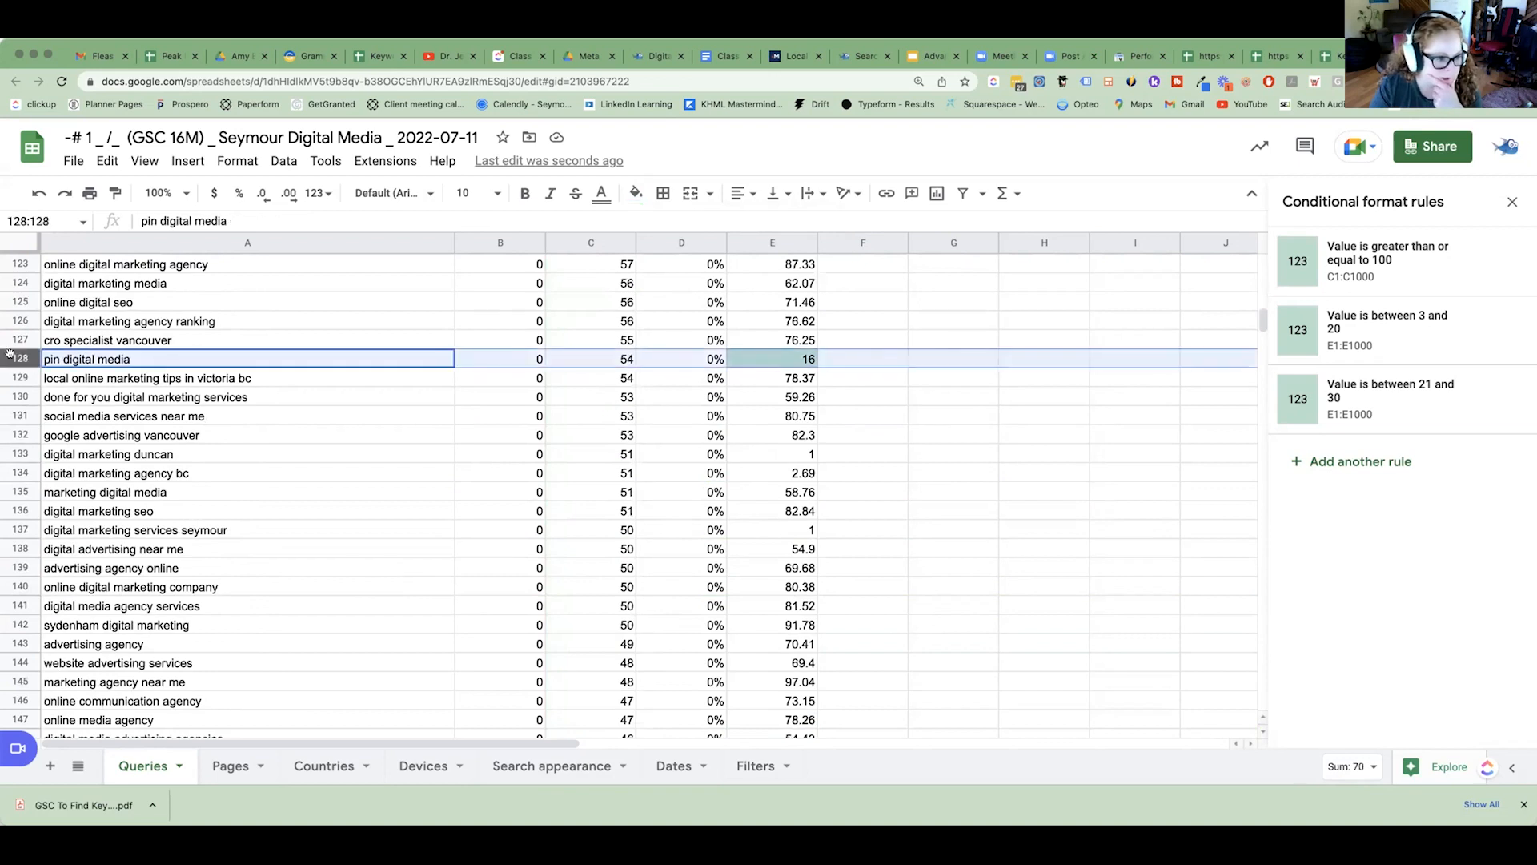
{"action": "scroll", "coordinate": [374, 445], "scroll_direction": "down", "scroll_amount": 16}
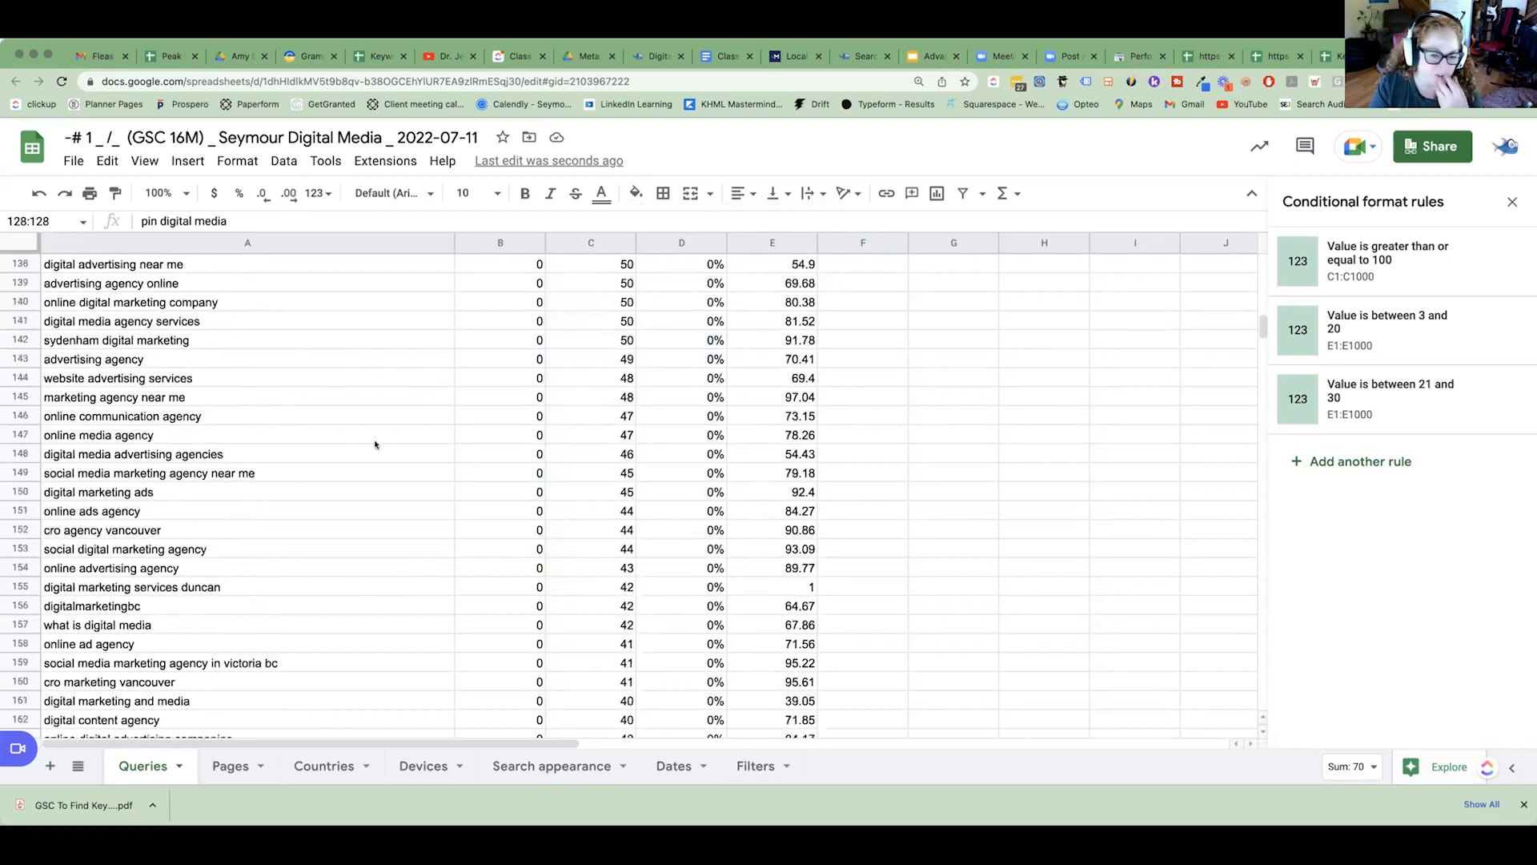
{"action": "scroll", "coordinate": [365, 431], "scroll_direction": "down", "scroll_amount": 20}
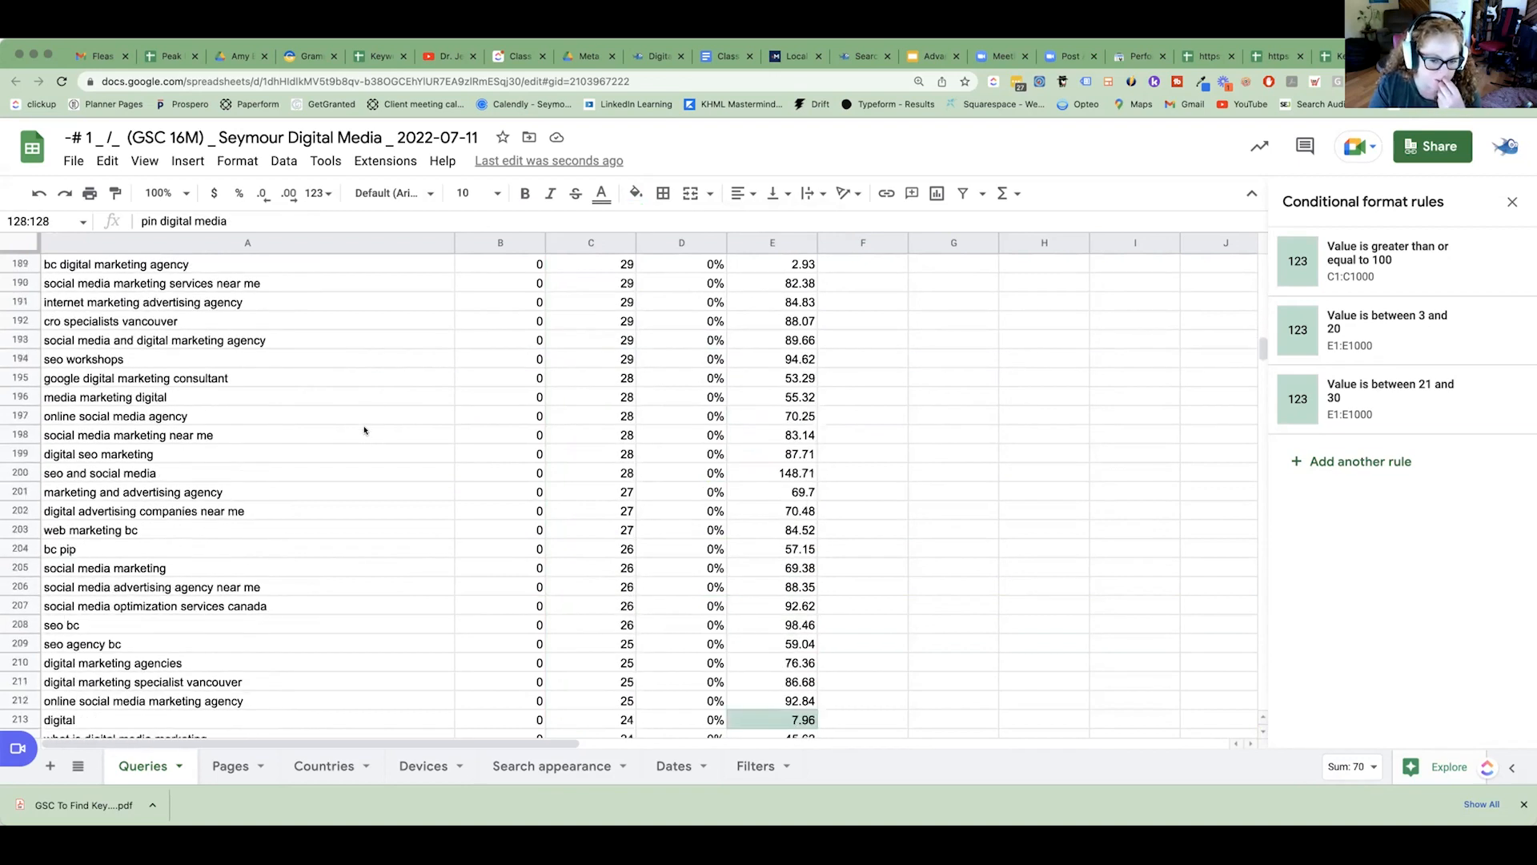
{"action": "scroll", "coordinate": [387, 430], "scroll_direction": "down", "scroll_amount": 11}
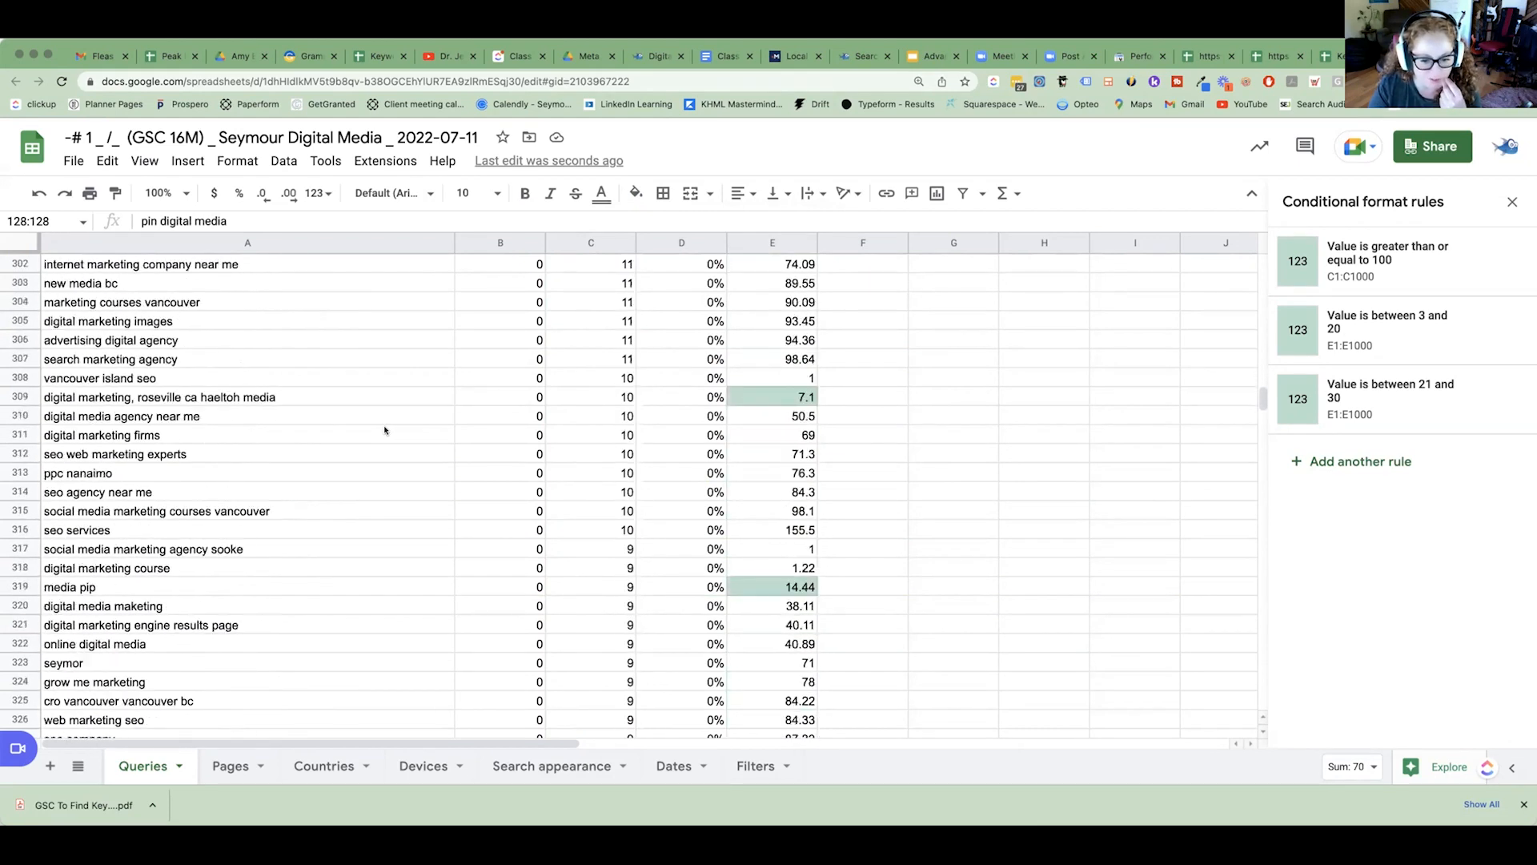
{"action": "scroll", "coordinate": [287, 466], "scroll_direction": "down", "scroll_amount": 6}
{"action": "scroll", "coordinate": [293, 468], "scroll_direction": "down", "scroll_amount": 5}
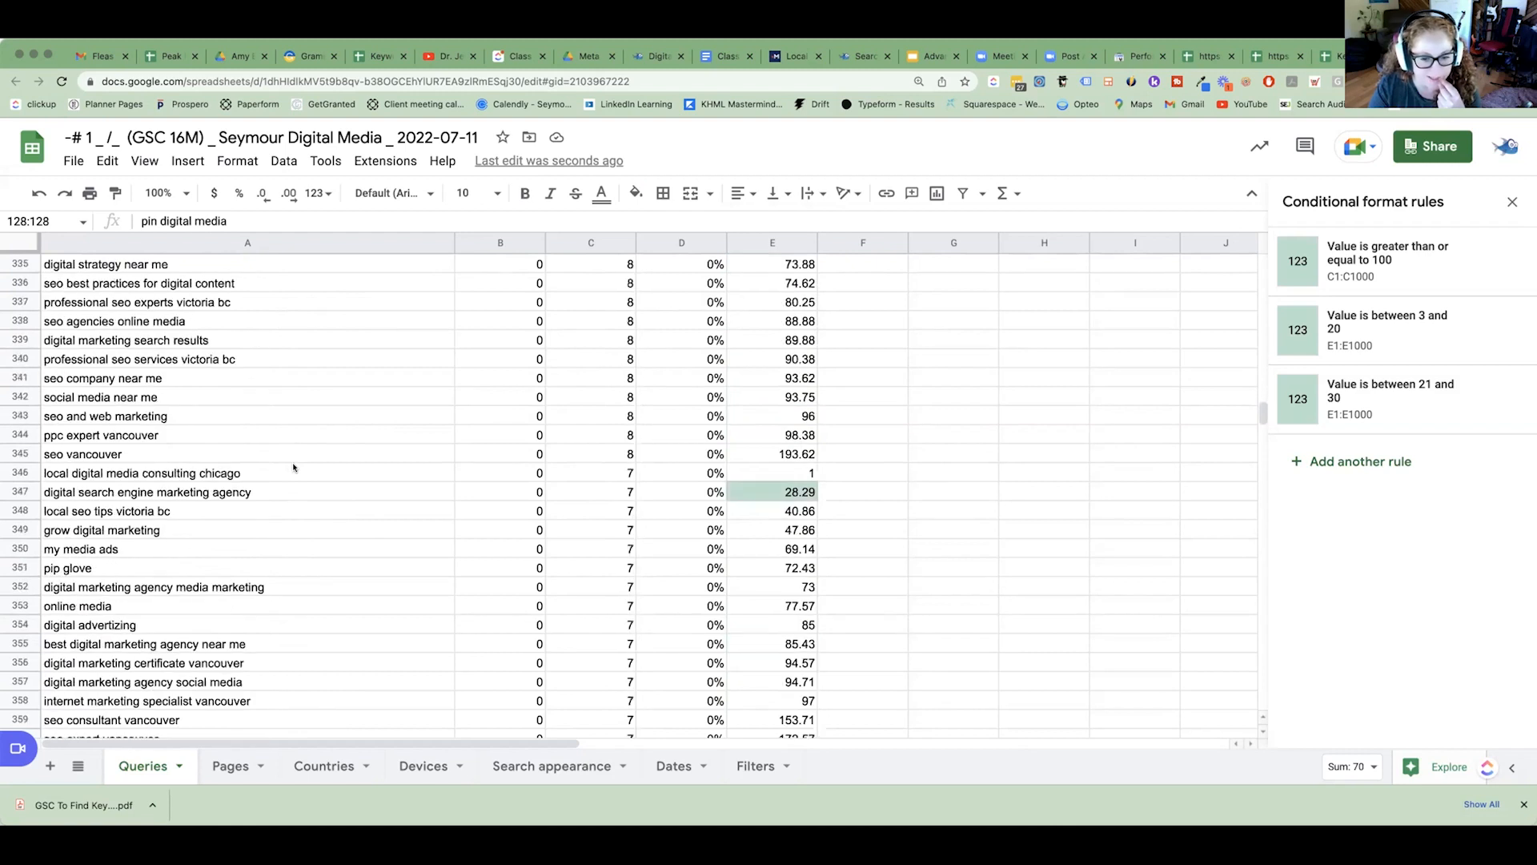
{"action": "left_click", "coordinate": [21, 492]}
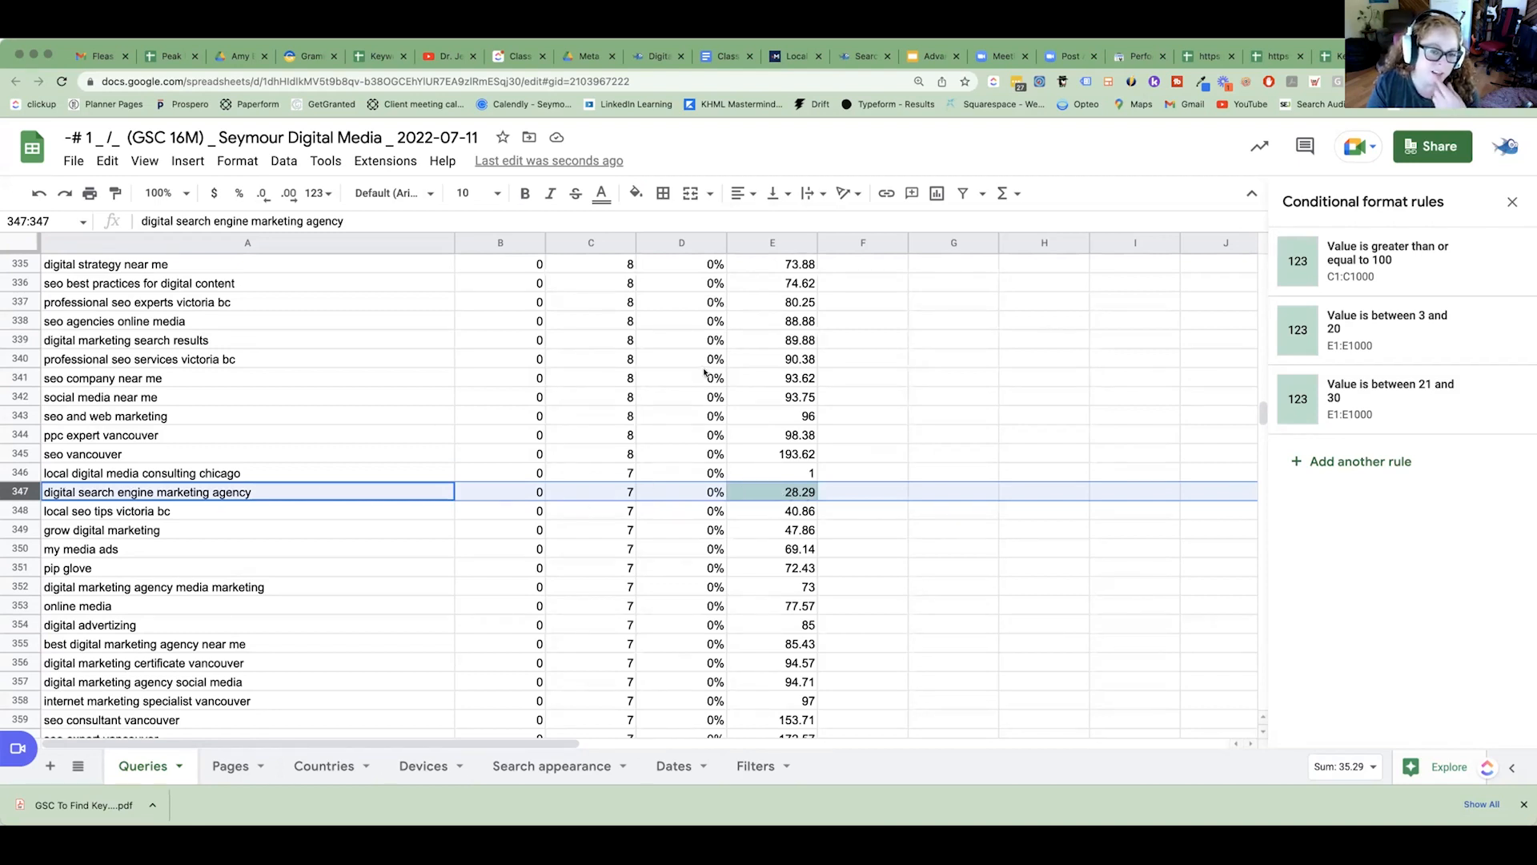
{"action": "left_click", "coordinate": [636, 193]}
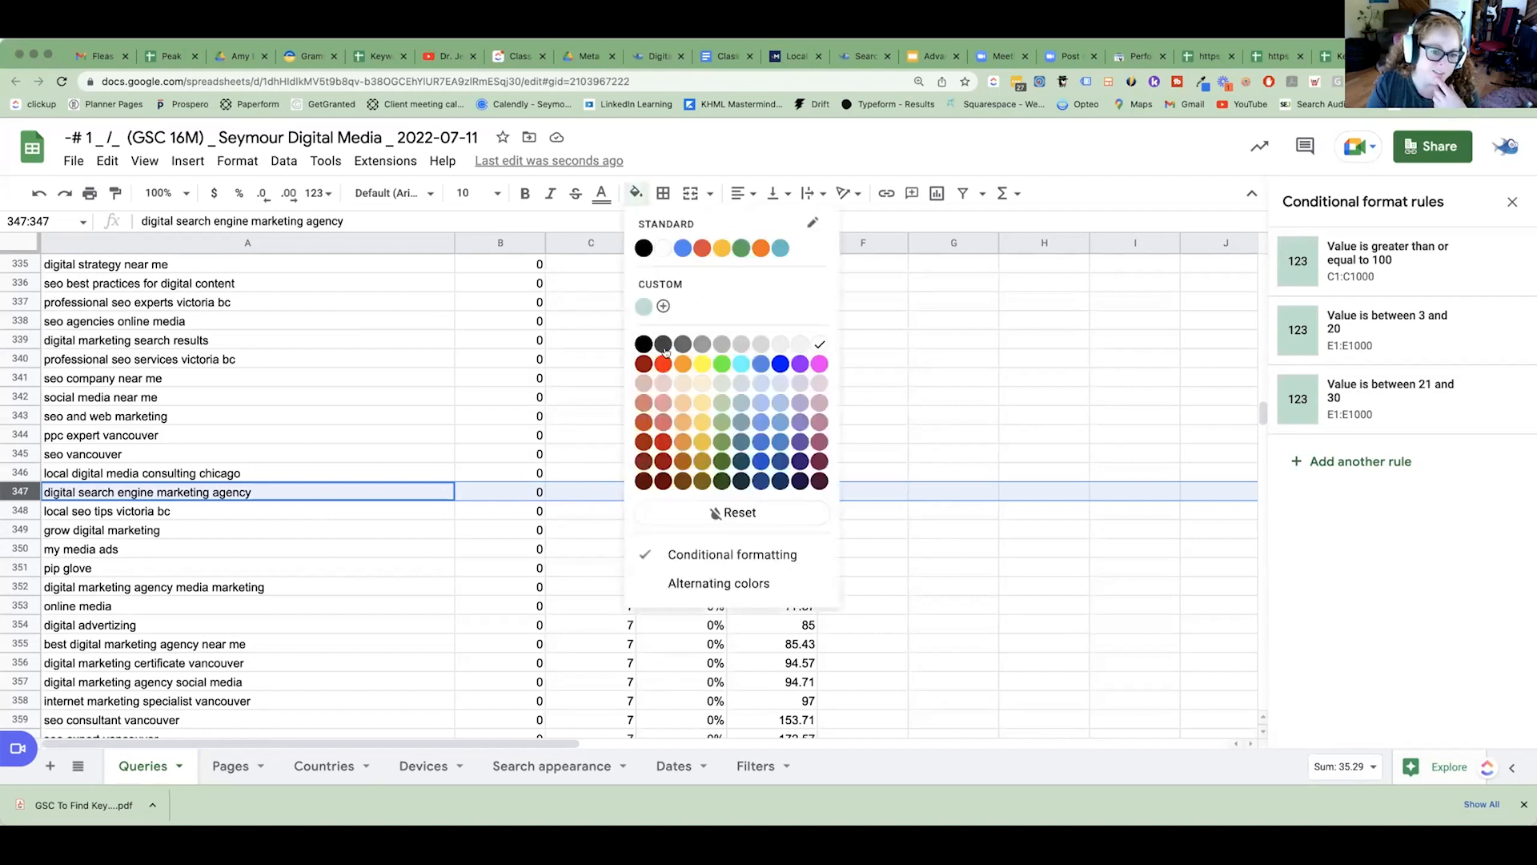
{"action": "left_click", "coordinate": [720, 363]}
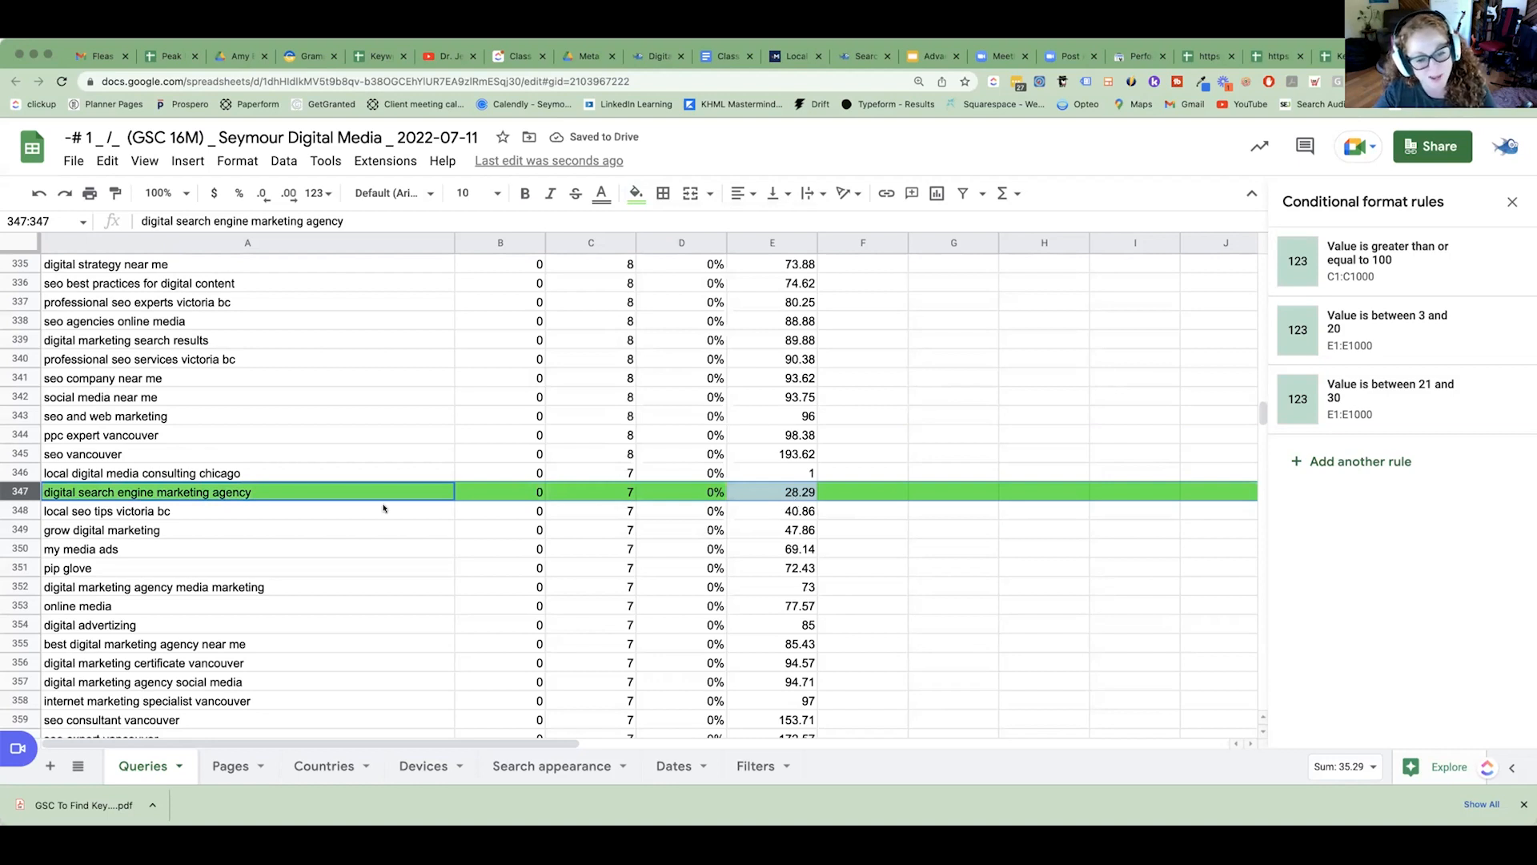
Scan the export's remaining highlighted queries, and select the home page's proposed keywords in the Meta Mapping sheet.
{"action": "scroll", "coordinate": [473, 518], "scroll_direction": "down", "scroll_amount": 15}
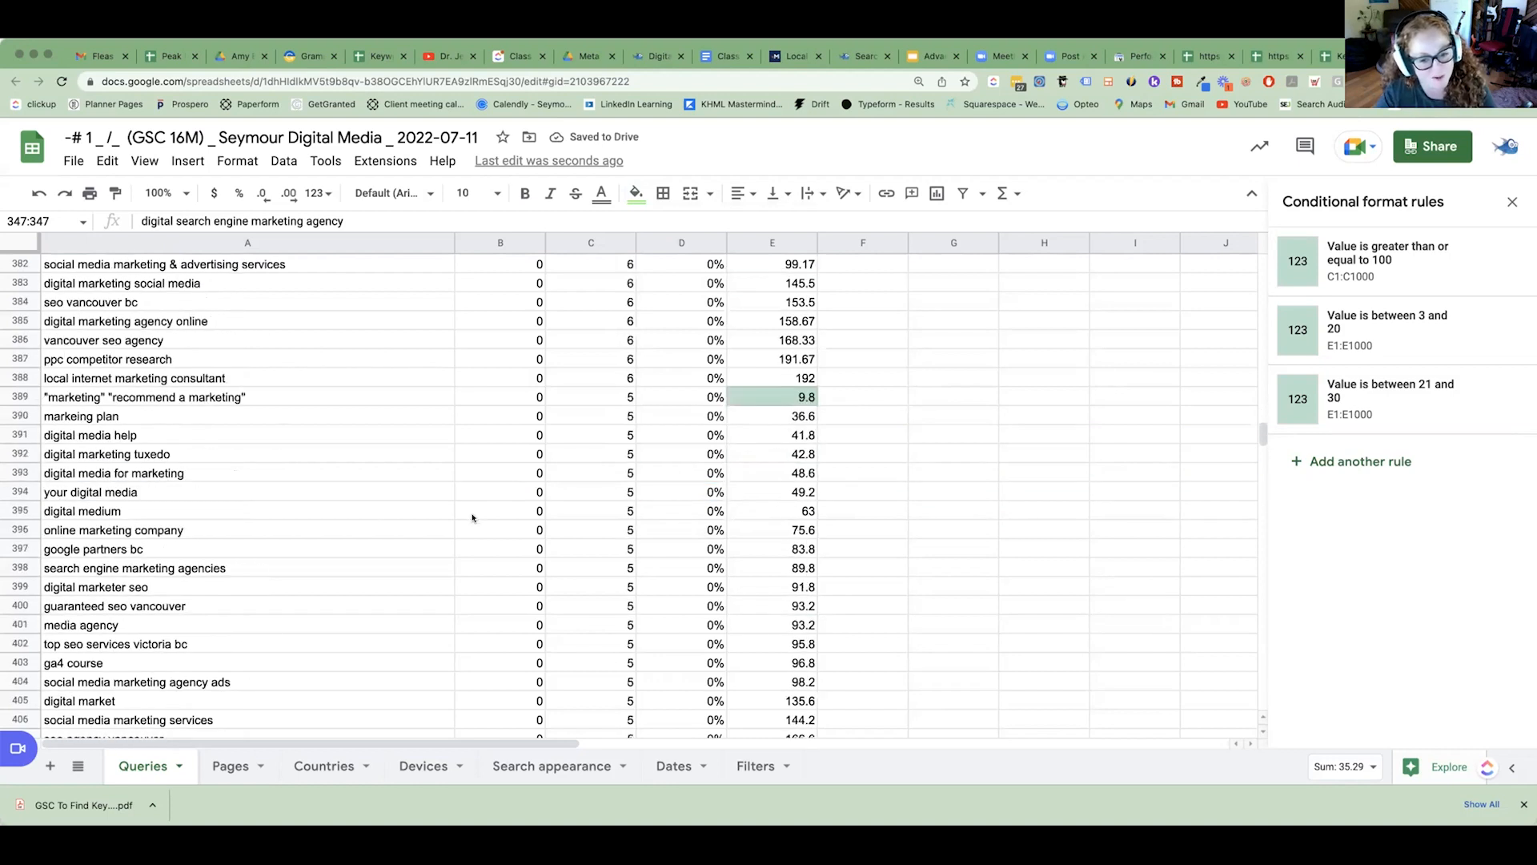
{"action": "scroll", "coordinate": [472, 518], "scroll_direction": "down", "scroll_amount": 20}
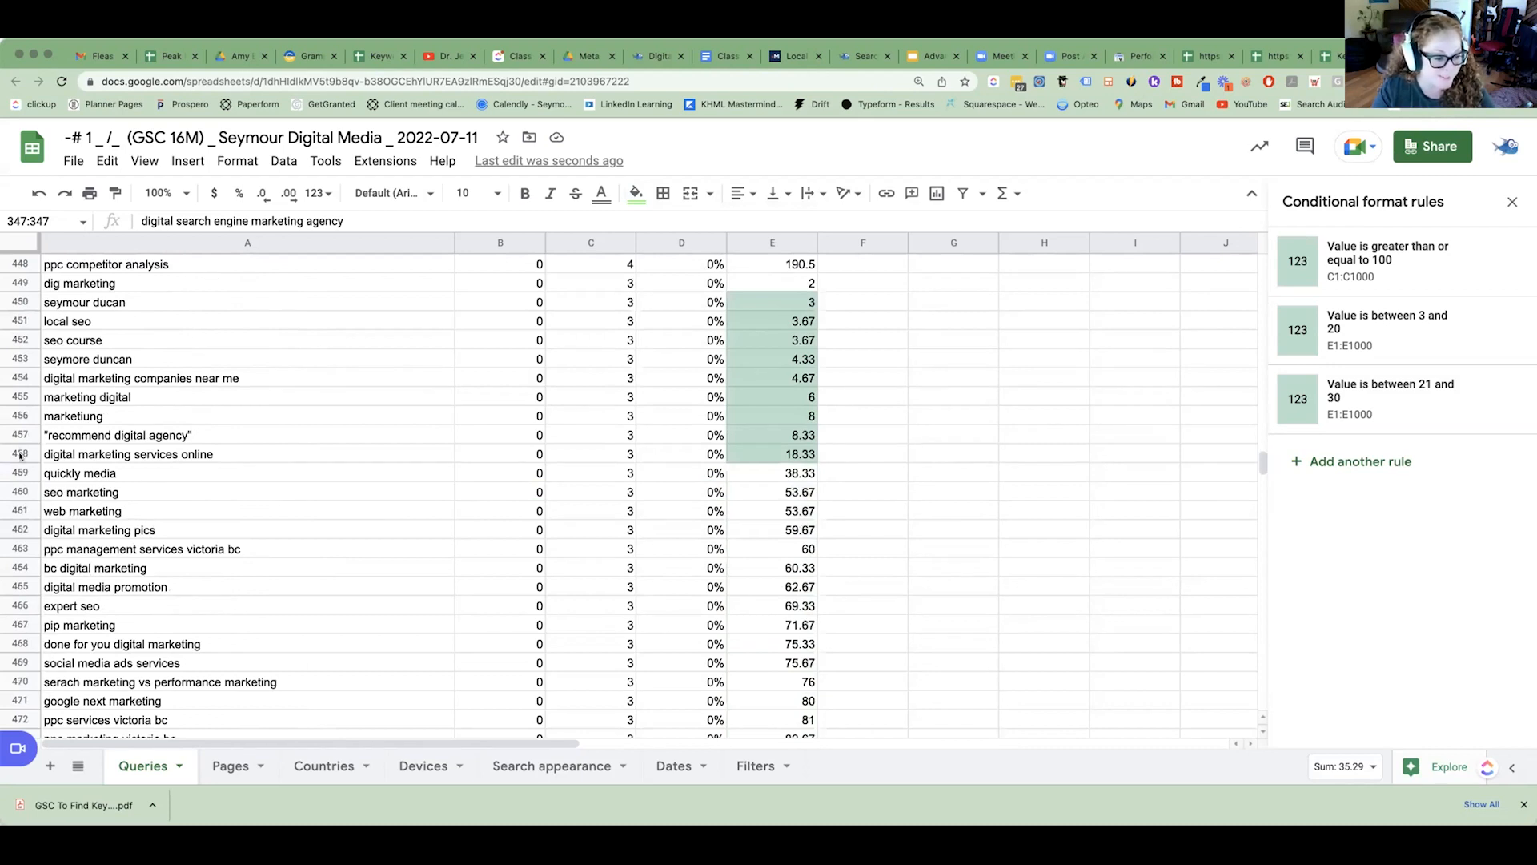
{"action": "scroll", "coordinate": [190, 467], "scroll_direction": "up", "scroll_amount": 20}
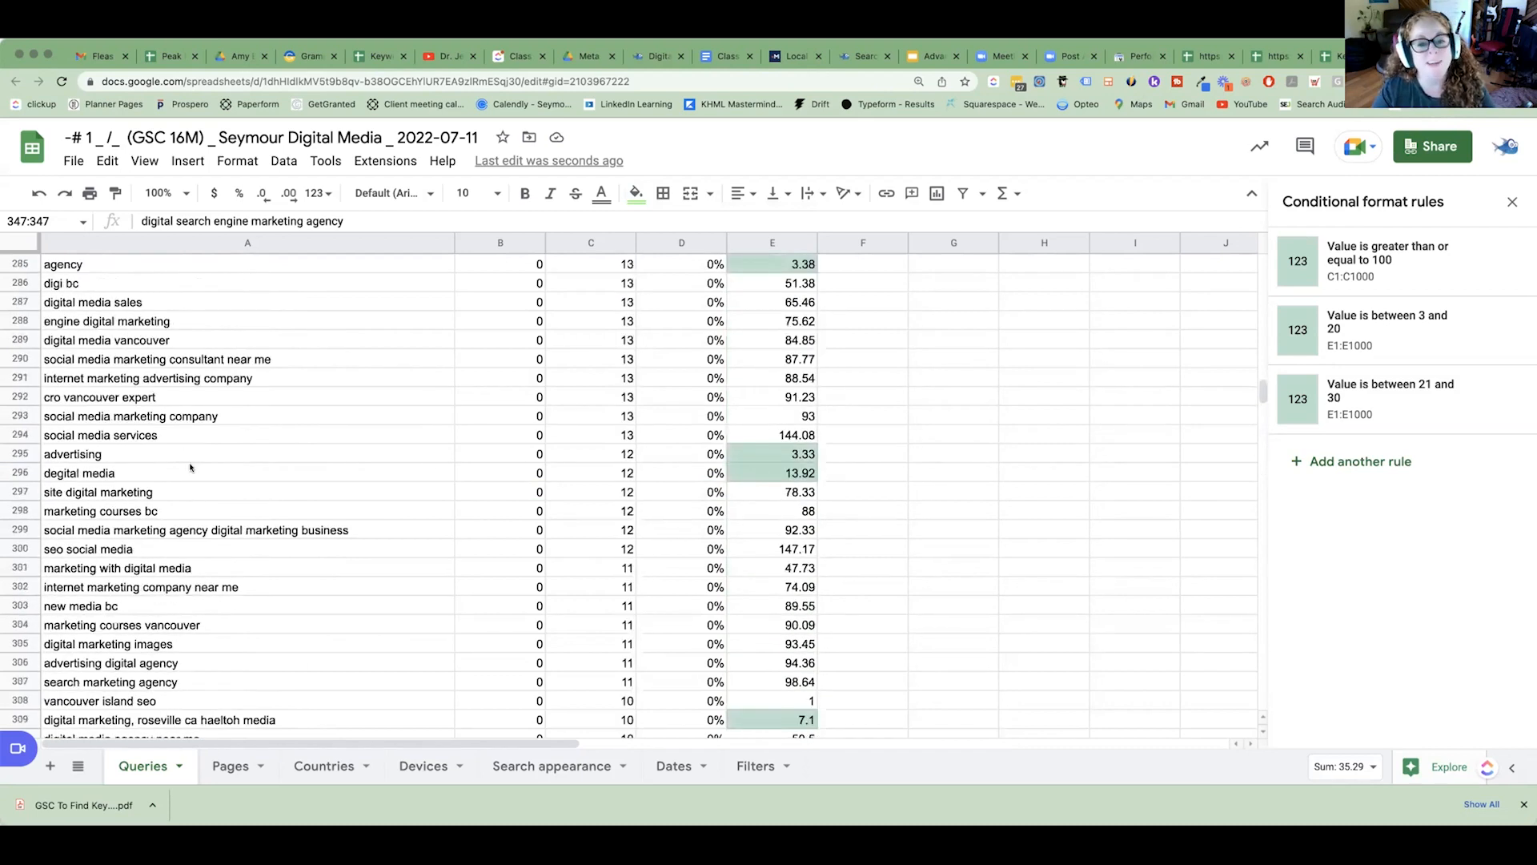
{"action": "scroll", "coordinate": [190, 467], "scroll_direction": "up", "scroll_amount": 20}
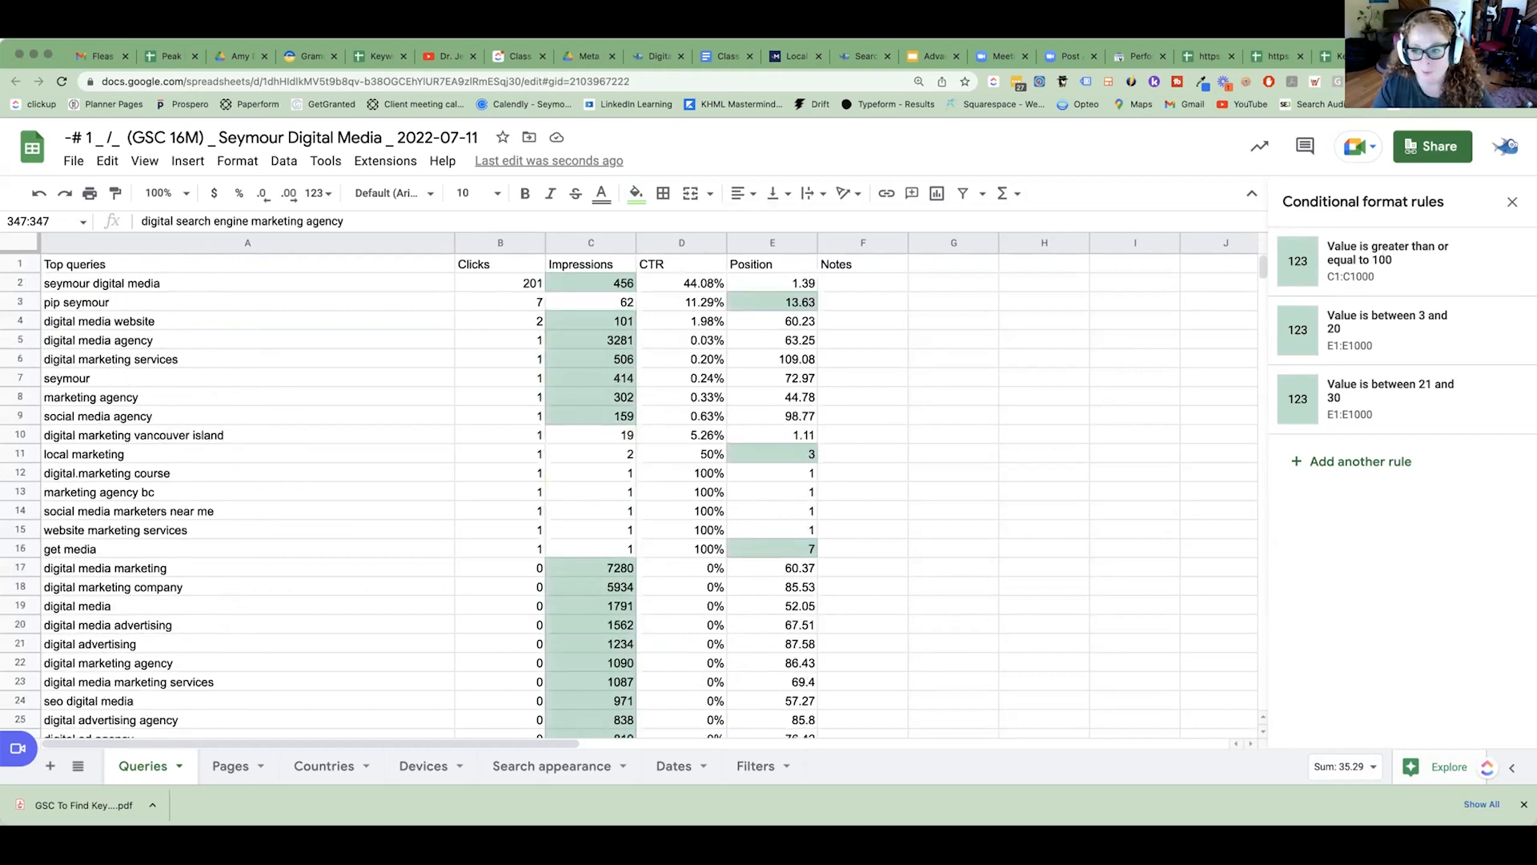
{"action": "left_click", "coordinate": [1332, 56]}
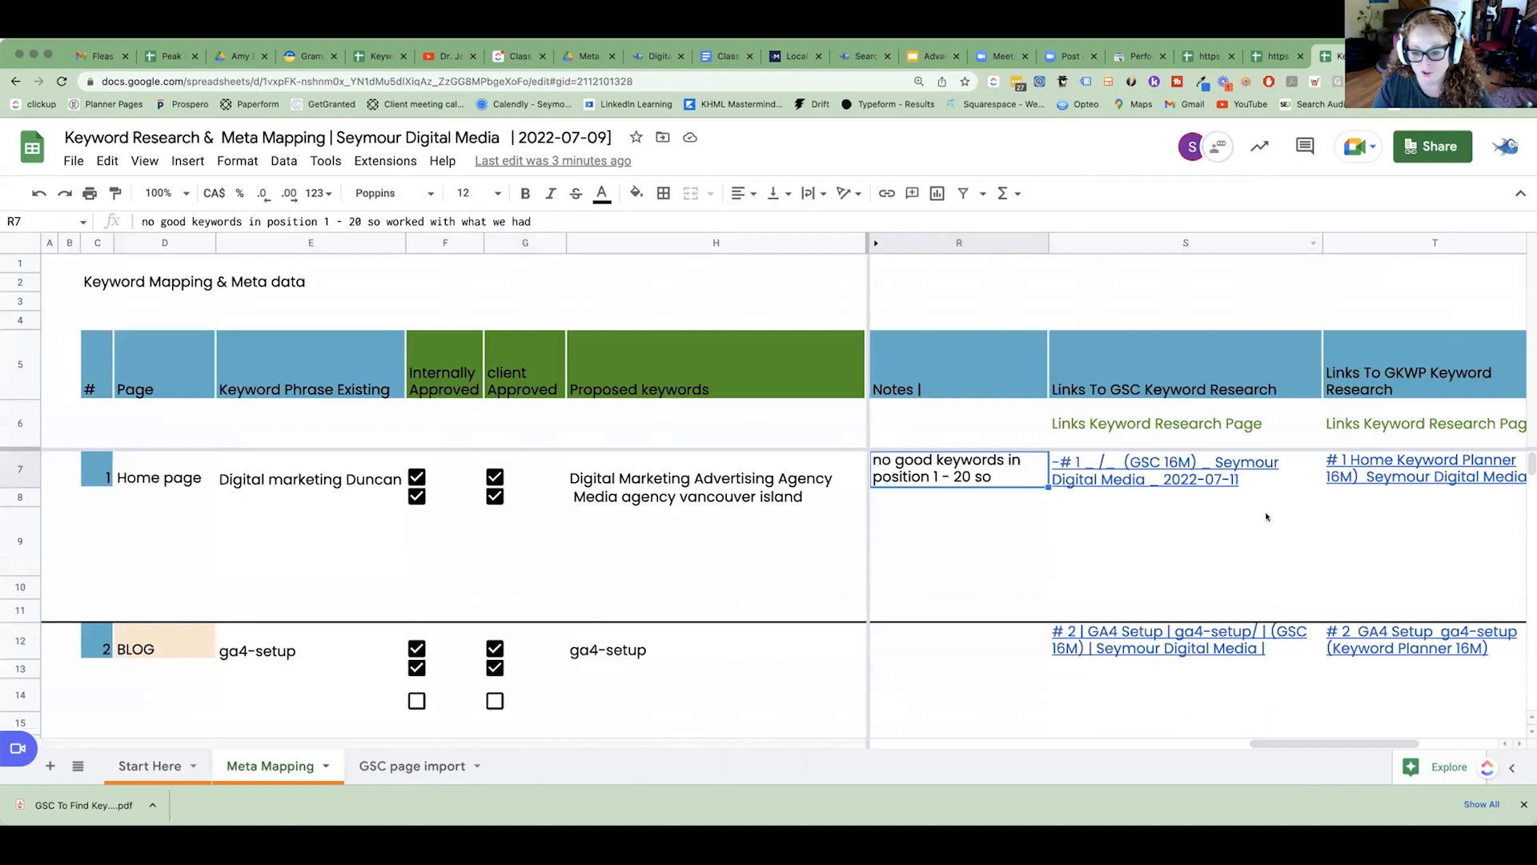
{"action": "left_click", "coordinate": [618, 516]}
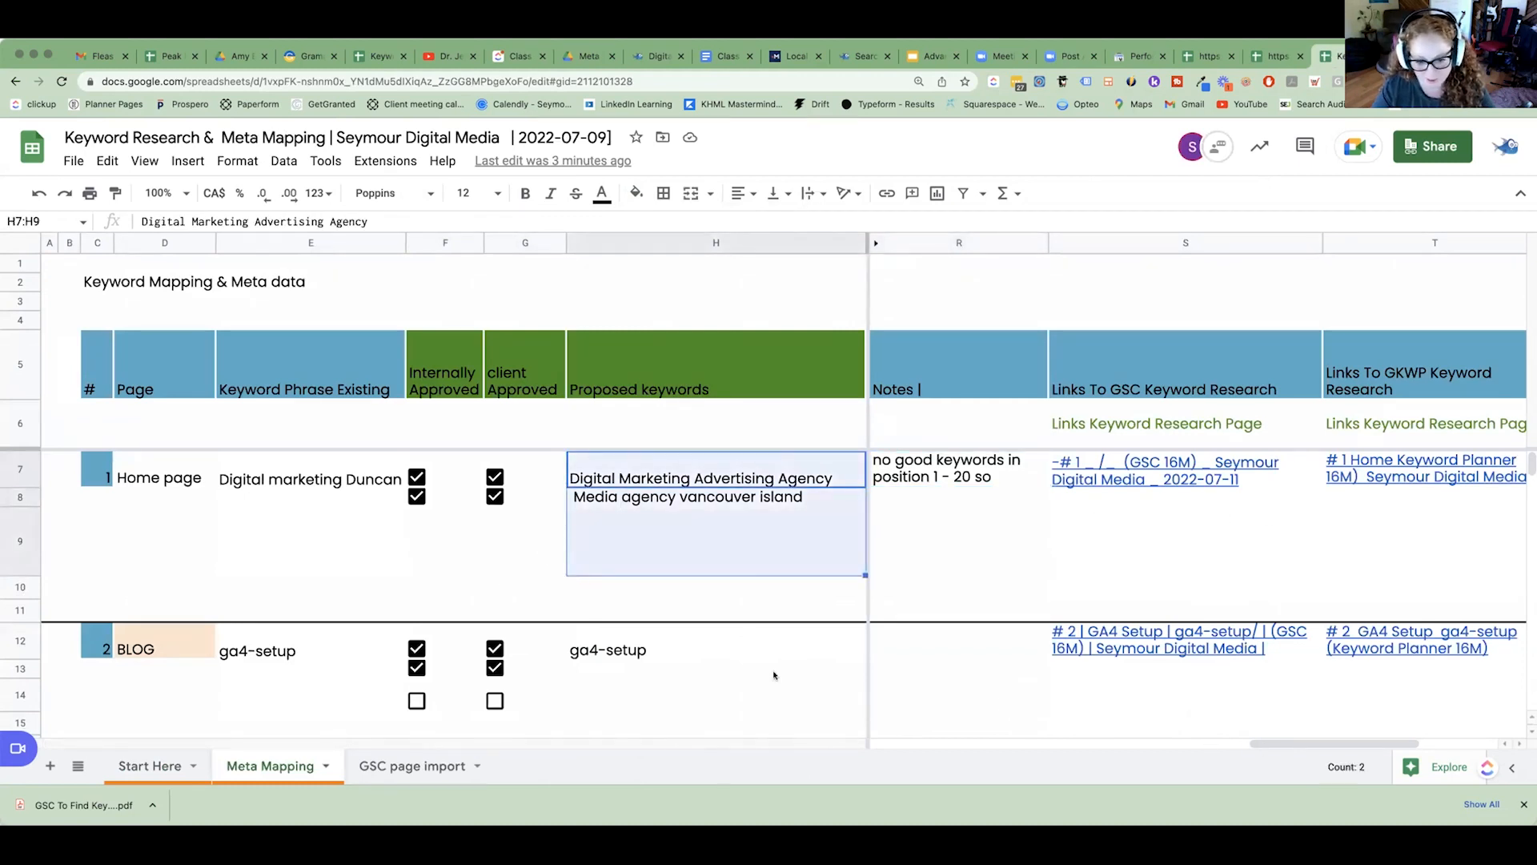
Open the home page's Keyword Planner file from the Links To GKWP Keyword Research column.
{"action": "left_click_drag", "start_coordinate": [1289, 745], "coordinate": [1317, 746]}
{"action": "left_click", "coordinate": [973, 477]}
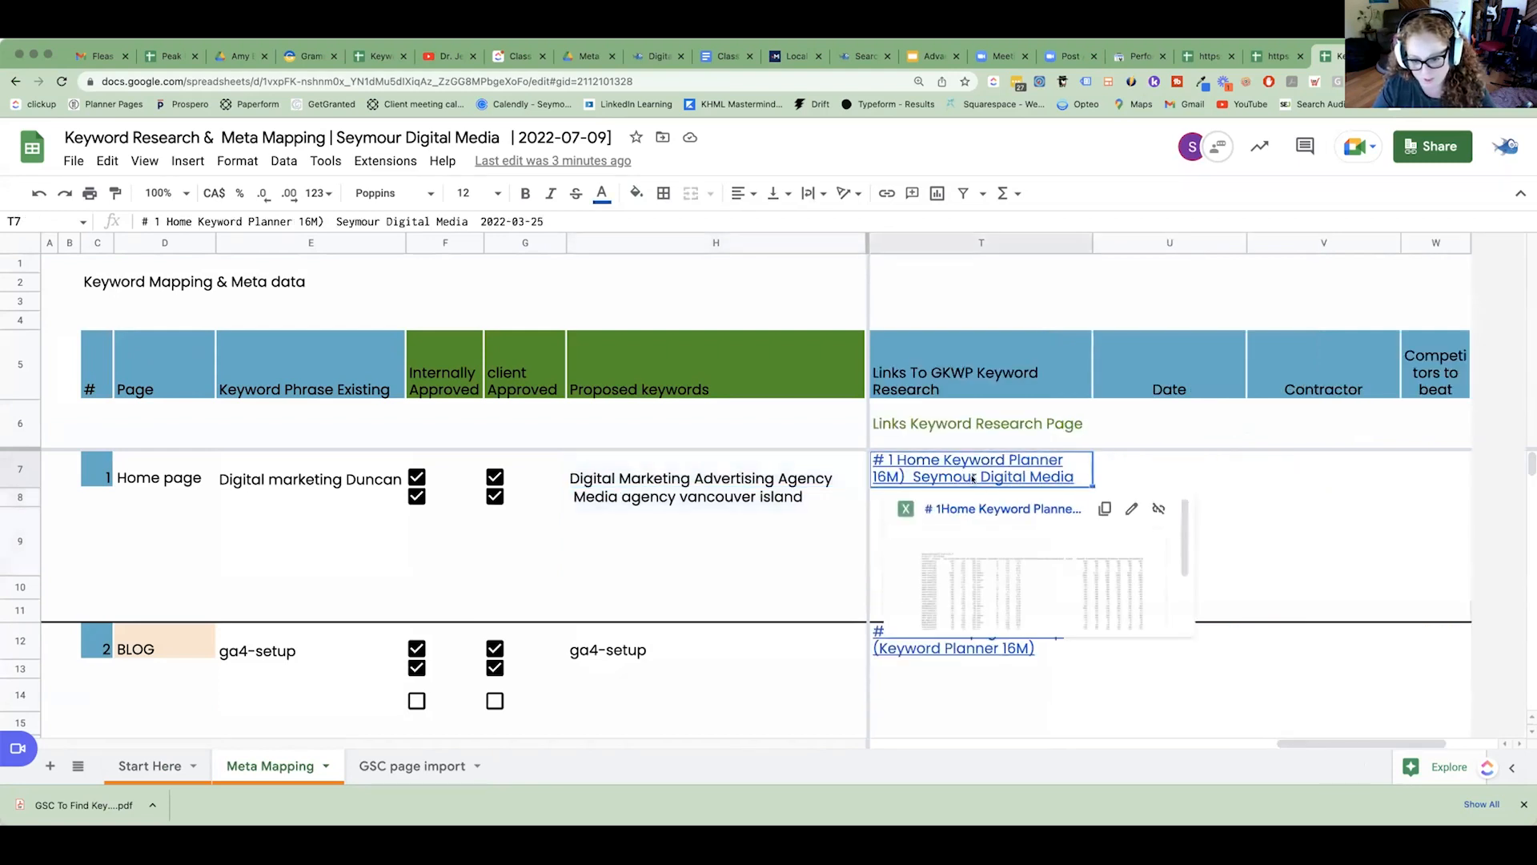
{"action": "left_click", "coordinate": [977, 509]}
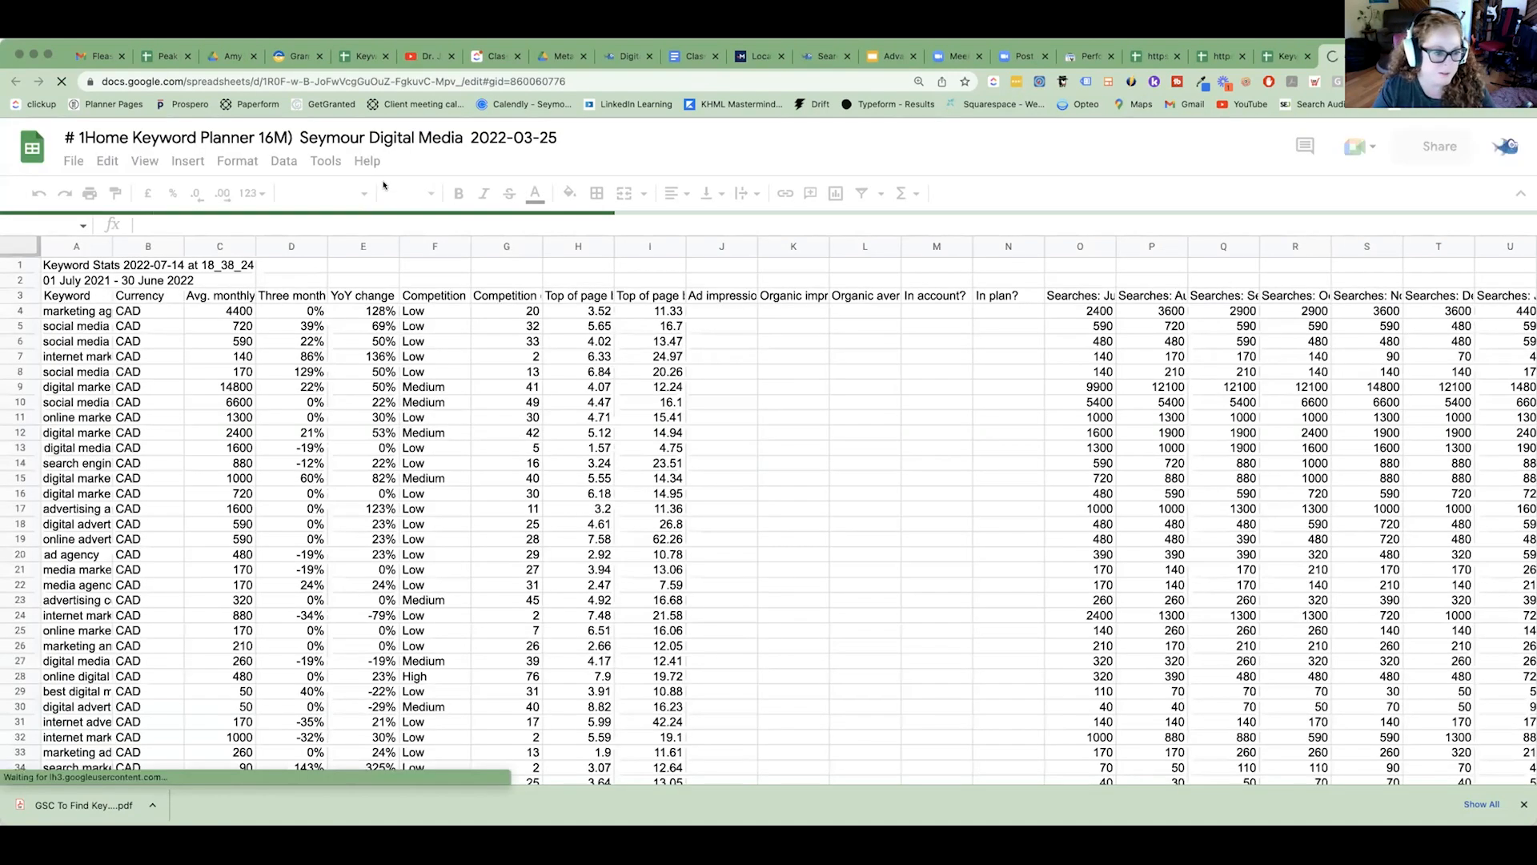
Fit the Keyword column's width to its contents and select the keywords in A4:A29, dismissing the data cleanup suggestions.
{"action": "left_click", "coordinate": [461, 143]}
{"action": "double_click", "coordinate": [112, 244]}
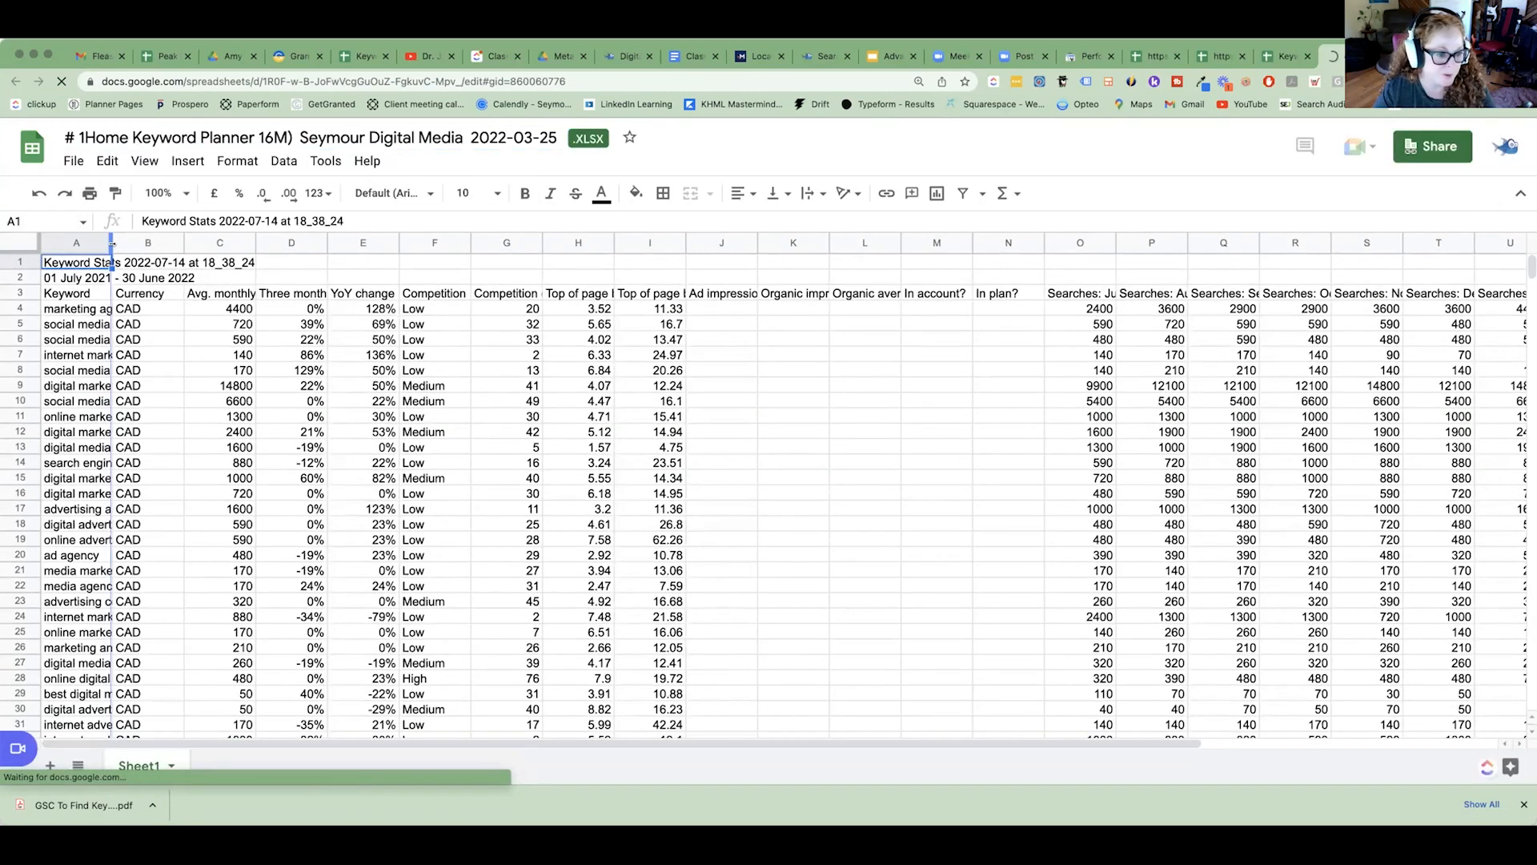
{"action": "left_click_drag", "start_coordinate": [264, 308], "coordinate": [196, 693]}
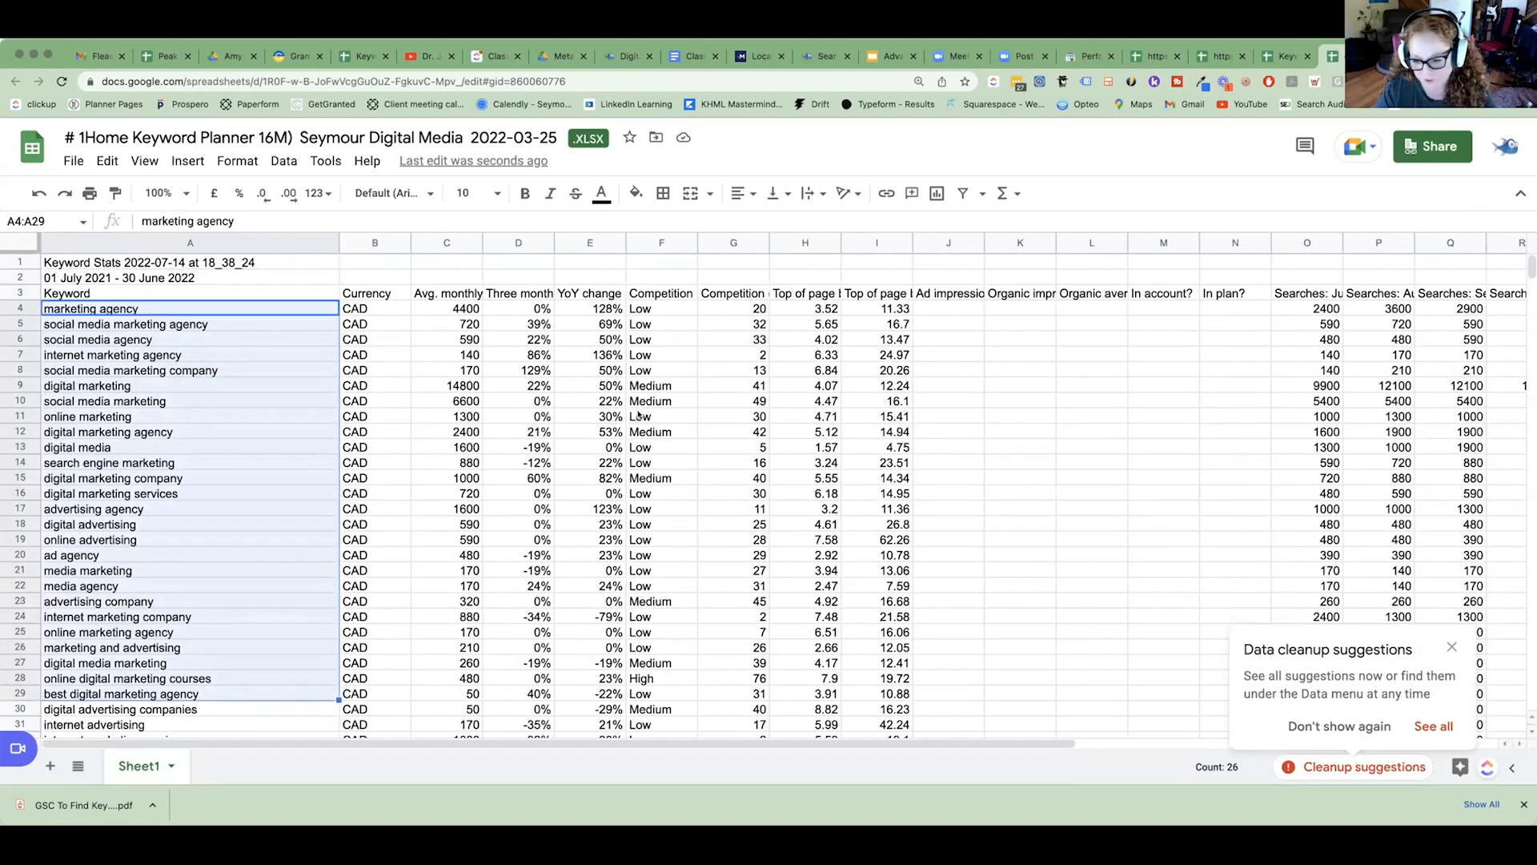
{"action": "left_click", "coordinate": [1371, 727]}
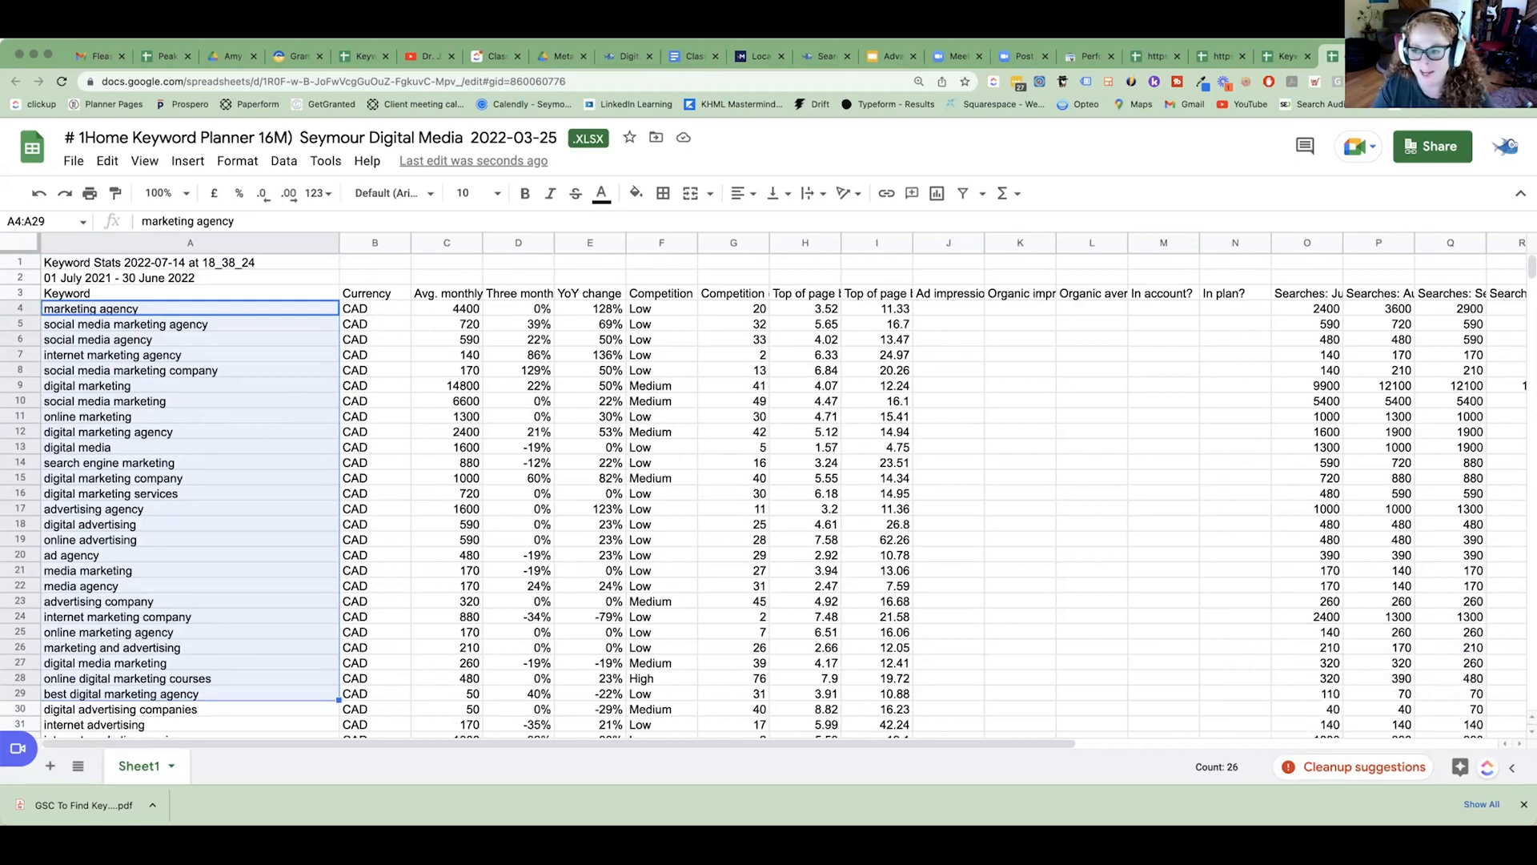
Revisit the GSC export and Keyword Planner file, and select the Internally Approved and client Approved columns in Meta Mapping.
{"action": "left_click", "coordinate": [1402, 56]}
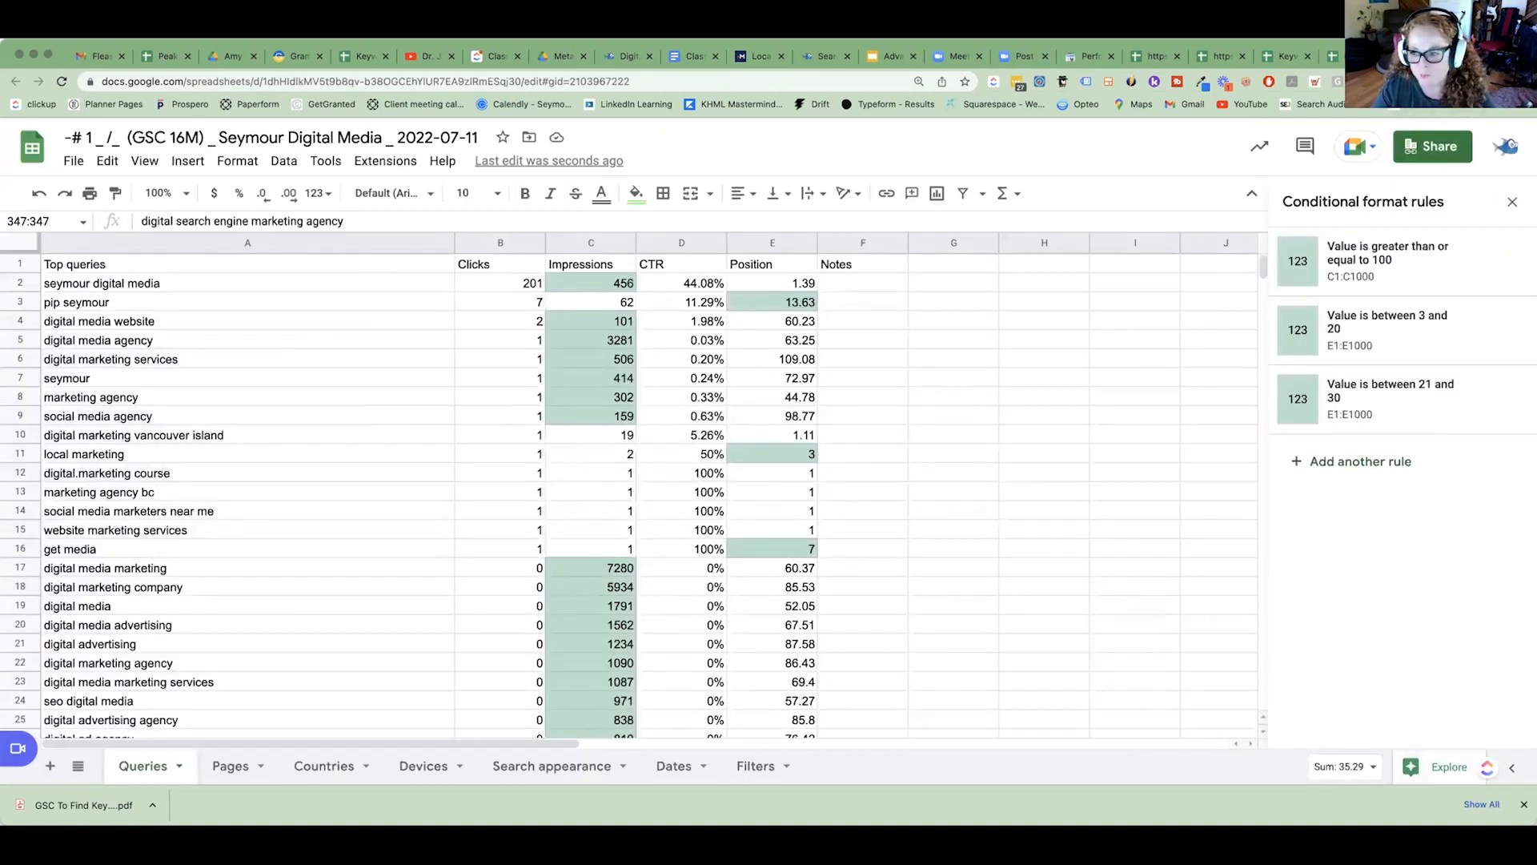
{"action": "left_click", "coordinate": [1440, 56]}
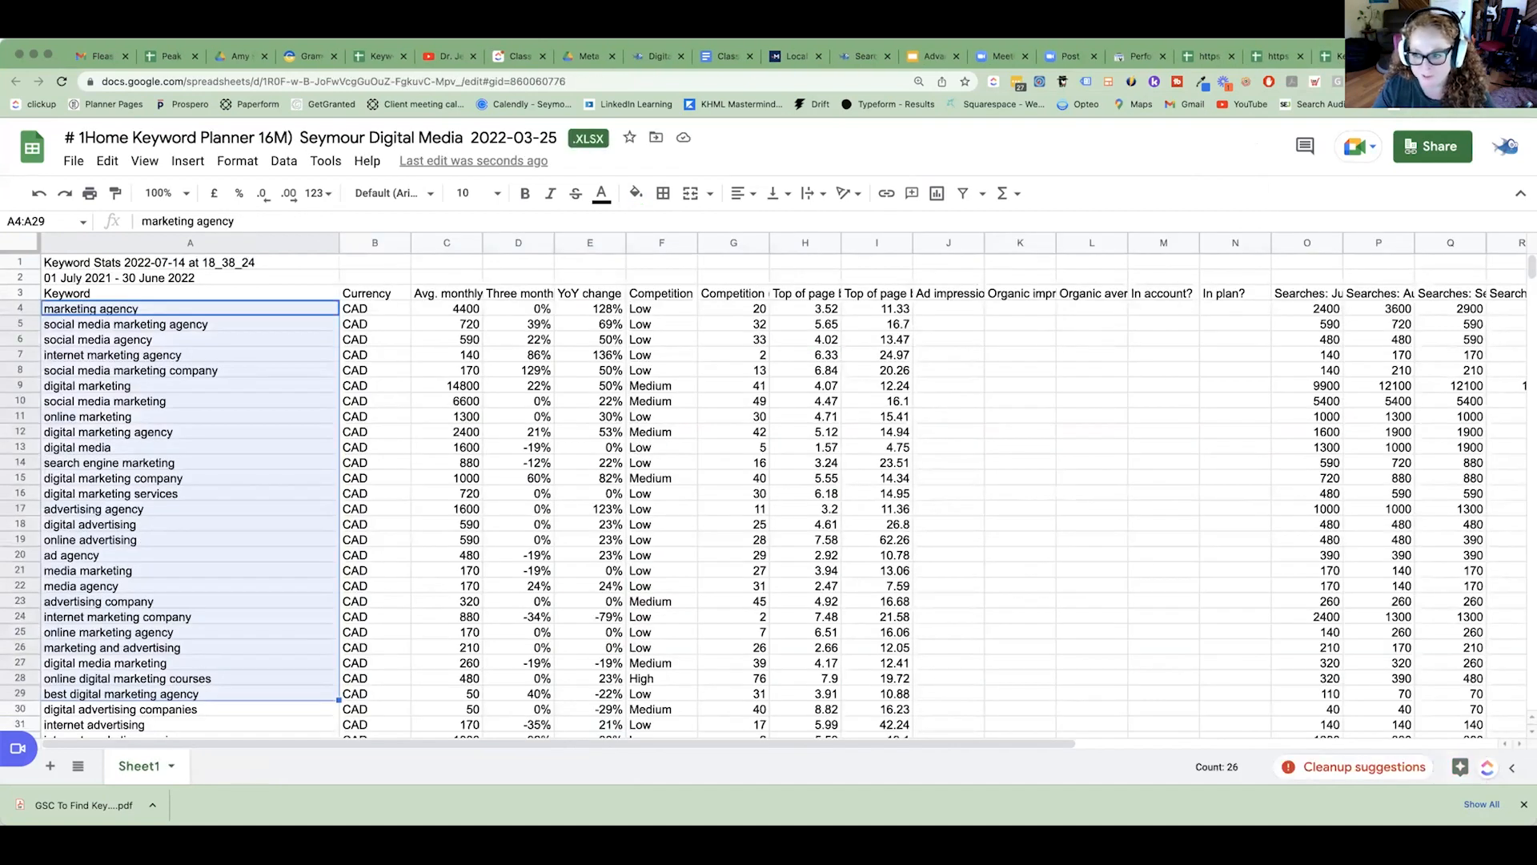
{"action": "left_click", "coordinate": [1440, 57]}
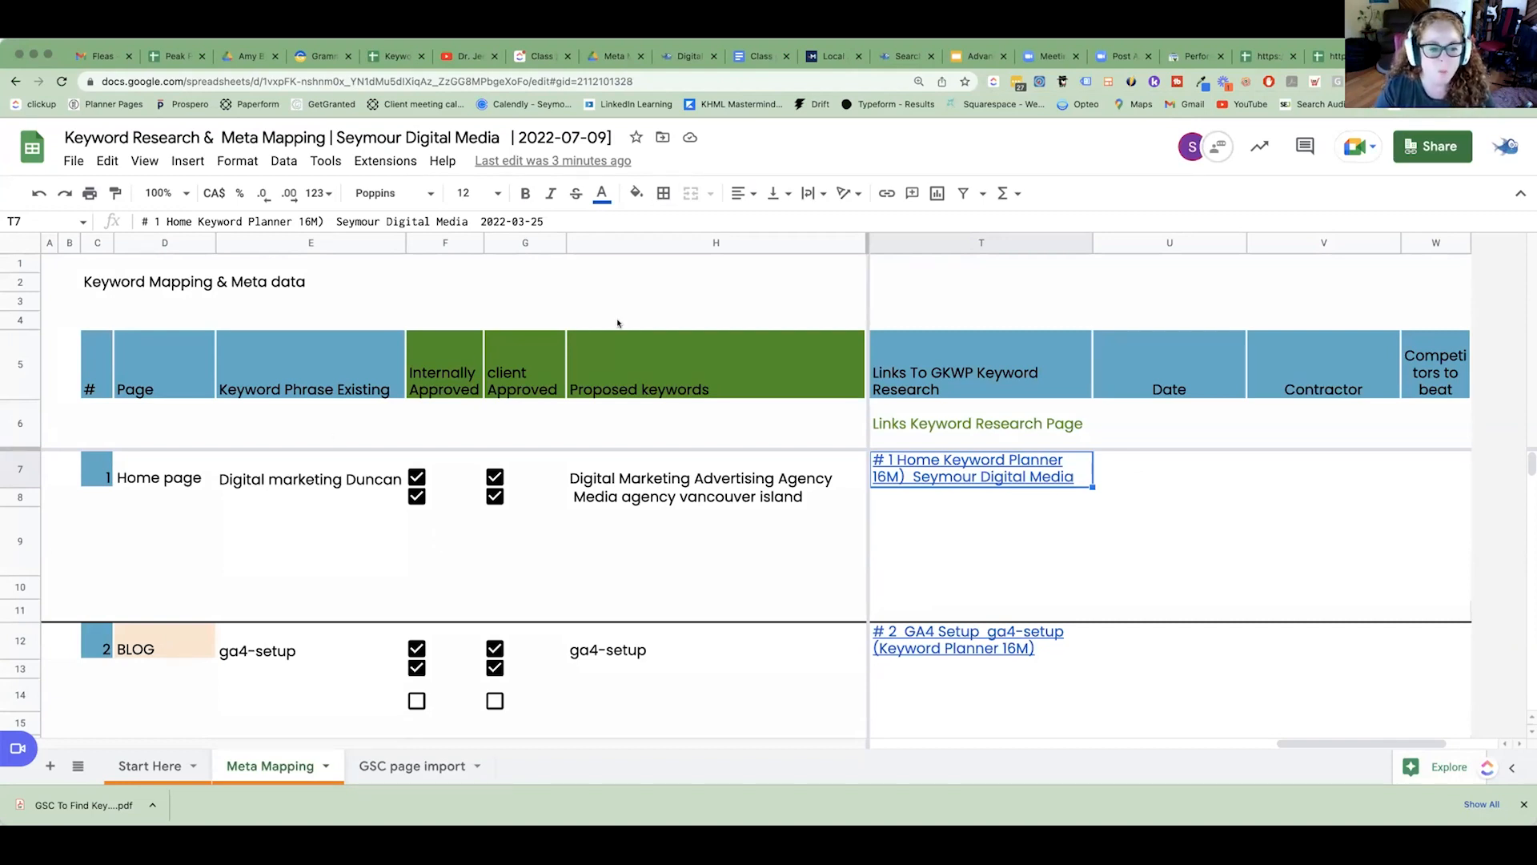
{"action": "left_click_drag", "start_coordinate": [453, 240], "coordinate": [520, 242]}
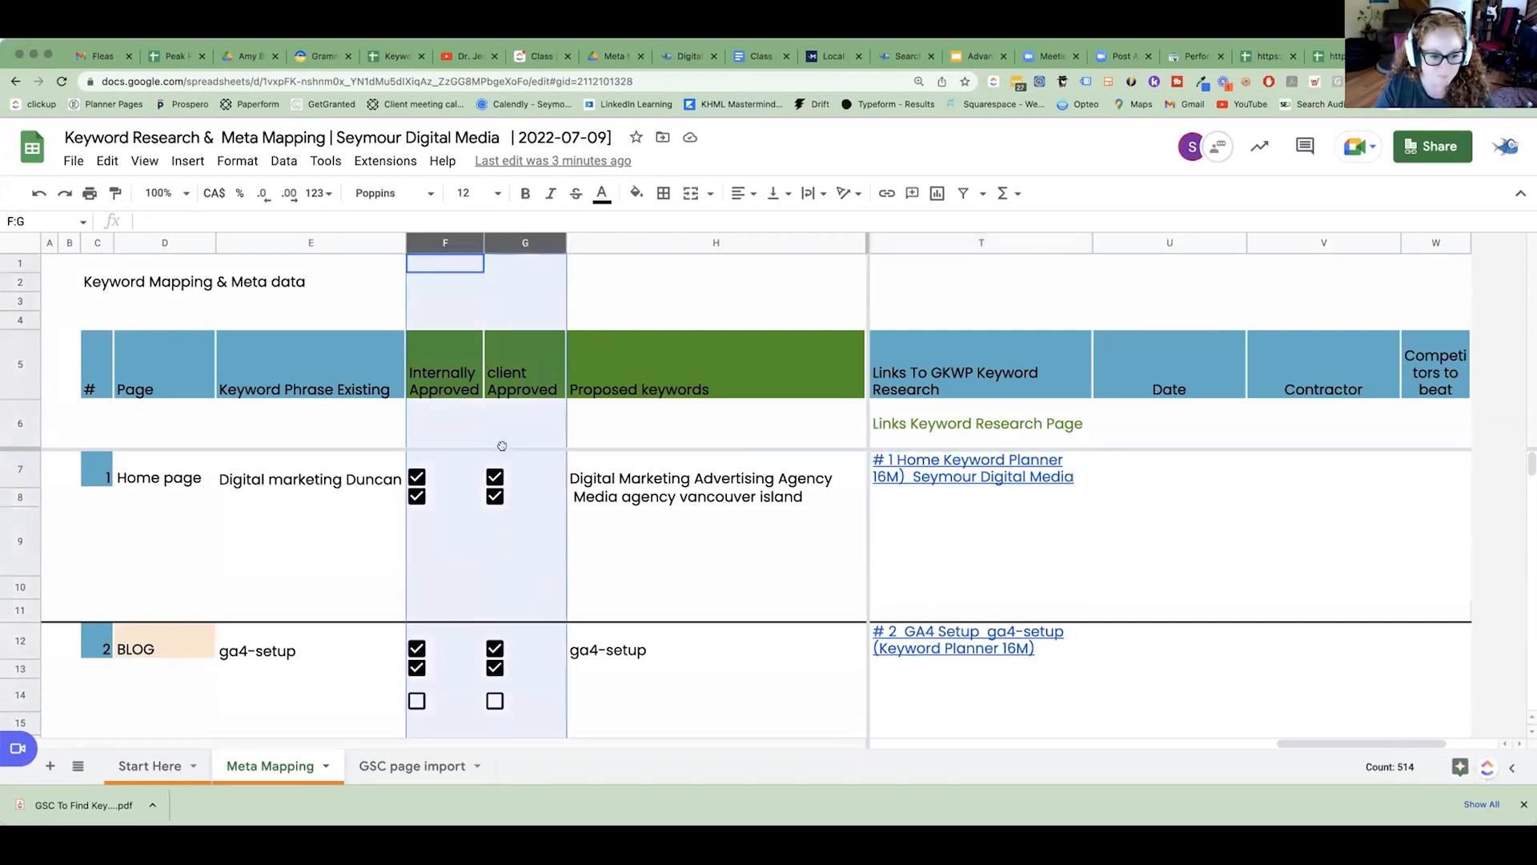
Review the home page's proposed keywords and the Internally Approved header, and select the client Approved column.
{"action": "left_click", "coordinate": [603, 482]}
{"action": "left_click", "coordinate": [592, 497]}
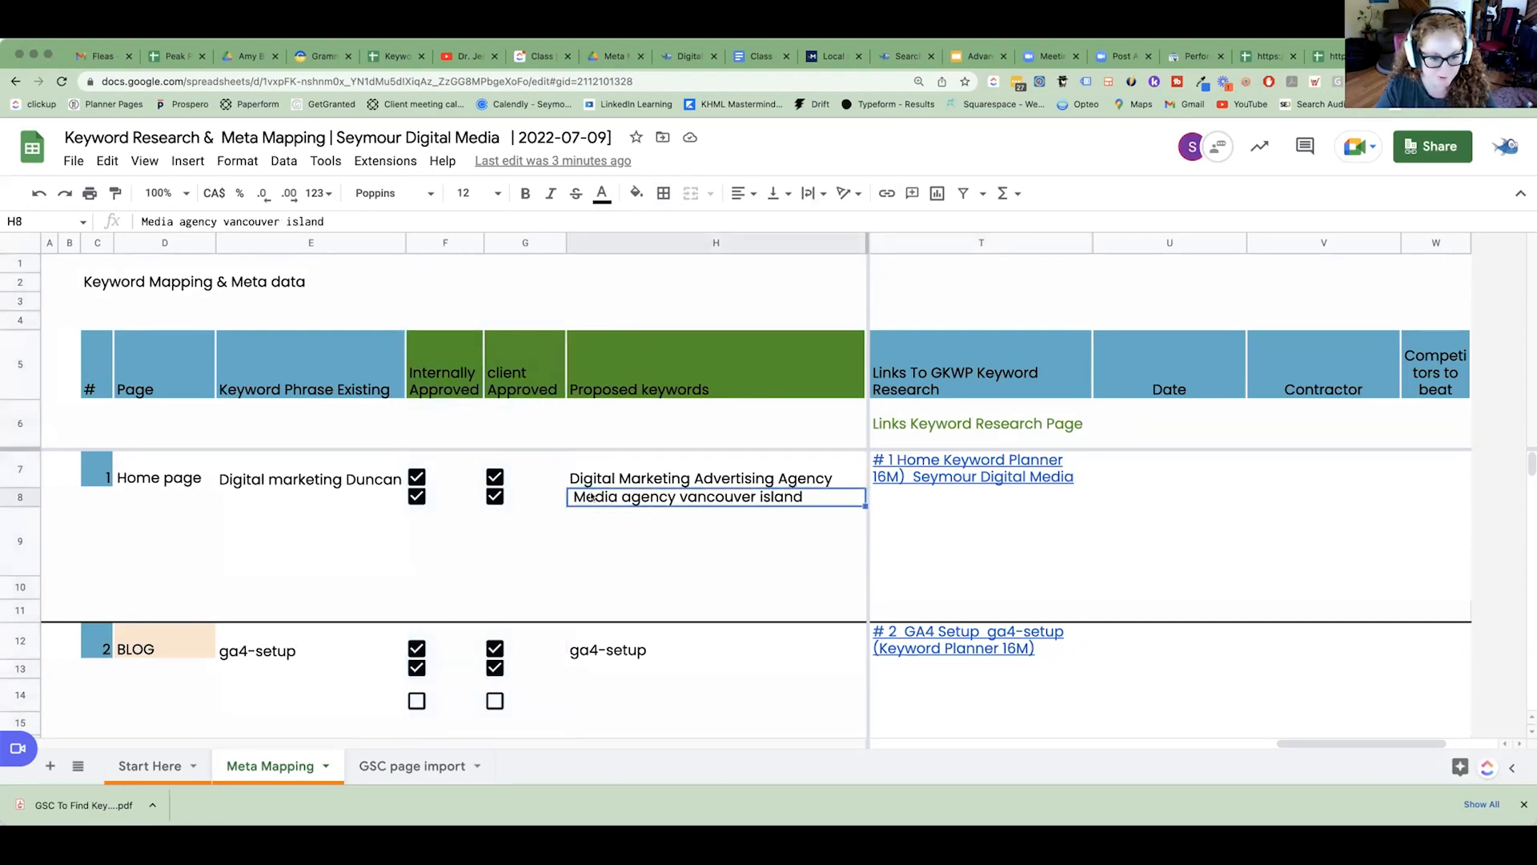
{"action": "left_click", "coordinate": [439, 362]}
{"action": "left_click", "coordinate": [513, 382]}
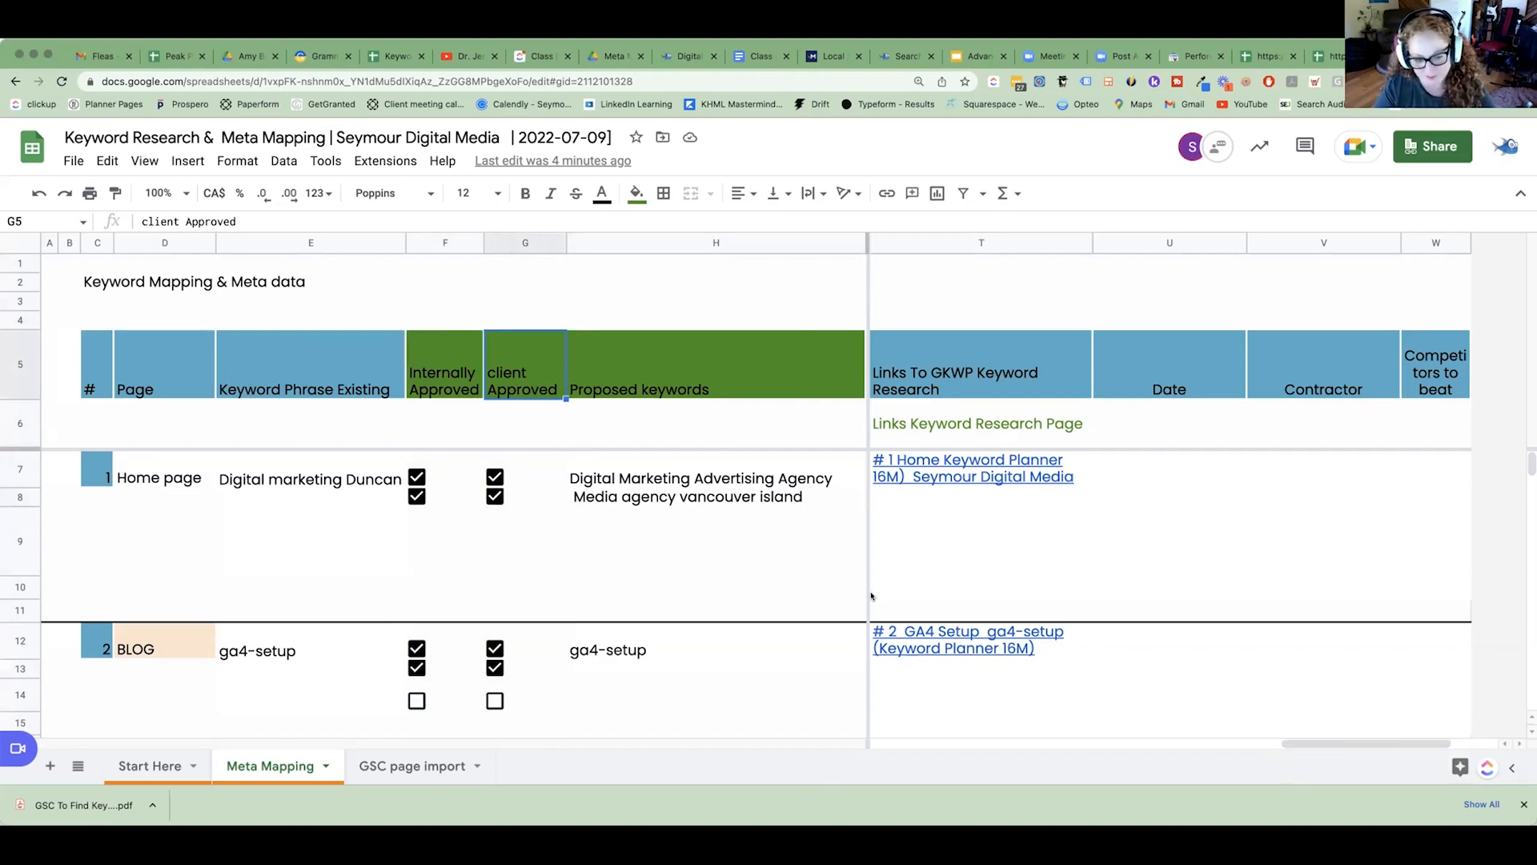
{"action": "left_click", "coordinate": [539, 245]}
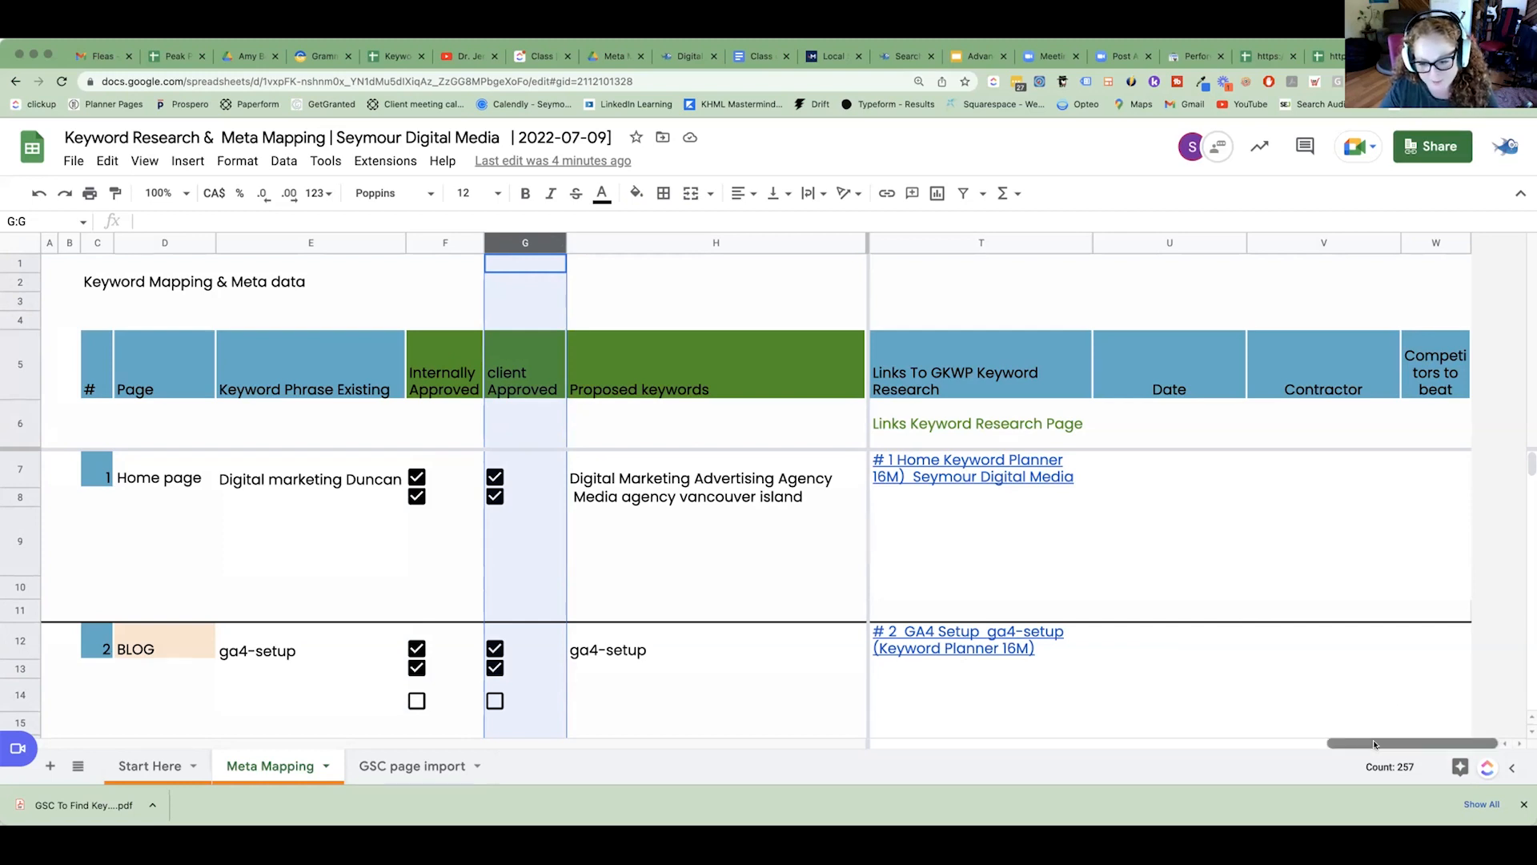
Select the home page's new meta description in the NEW Meta Title, Description, & URL column.
{"action": "left_click_drag", "start_coordinate": [1378, 738], "coordinate": [1320, 739]}
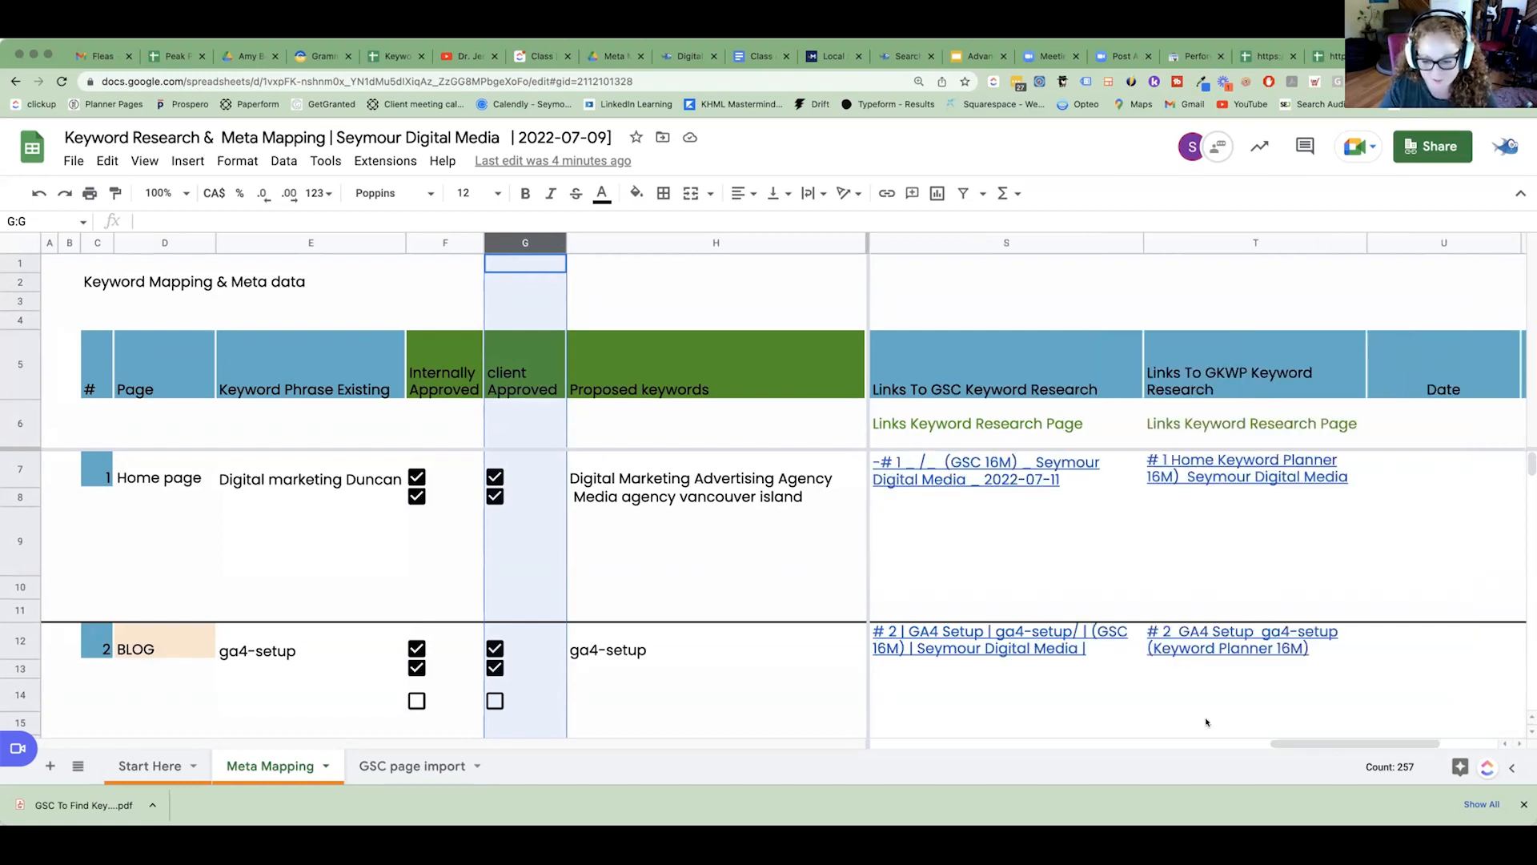
{"action": "left_click_drag", "start_coordinate": [1290, 742], "coordinate": [1086, 742]}
{"action": "left_click", "coordinate": [1069, 530]}
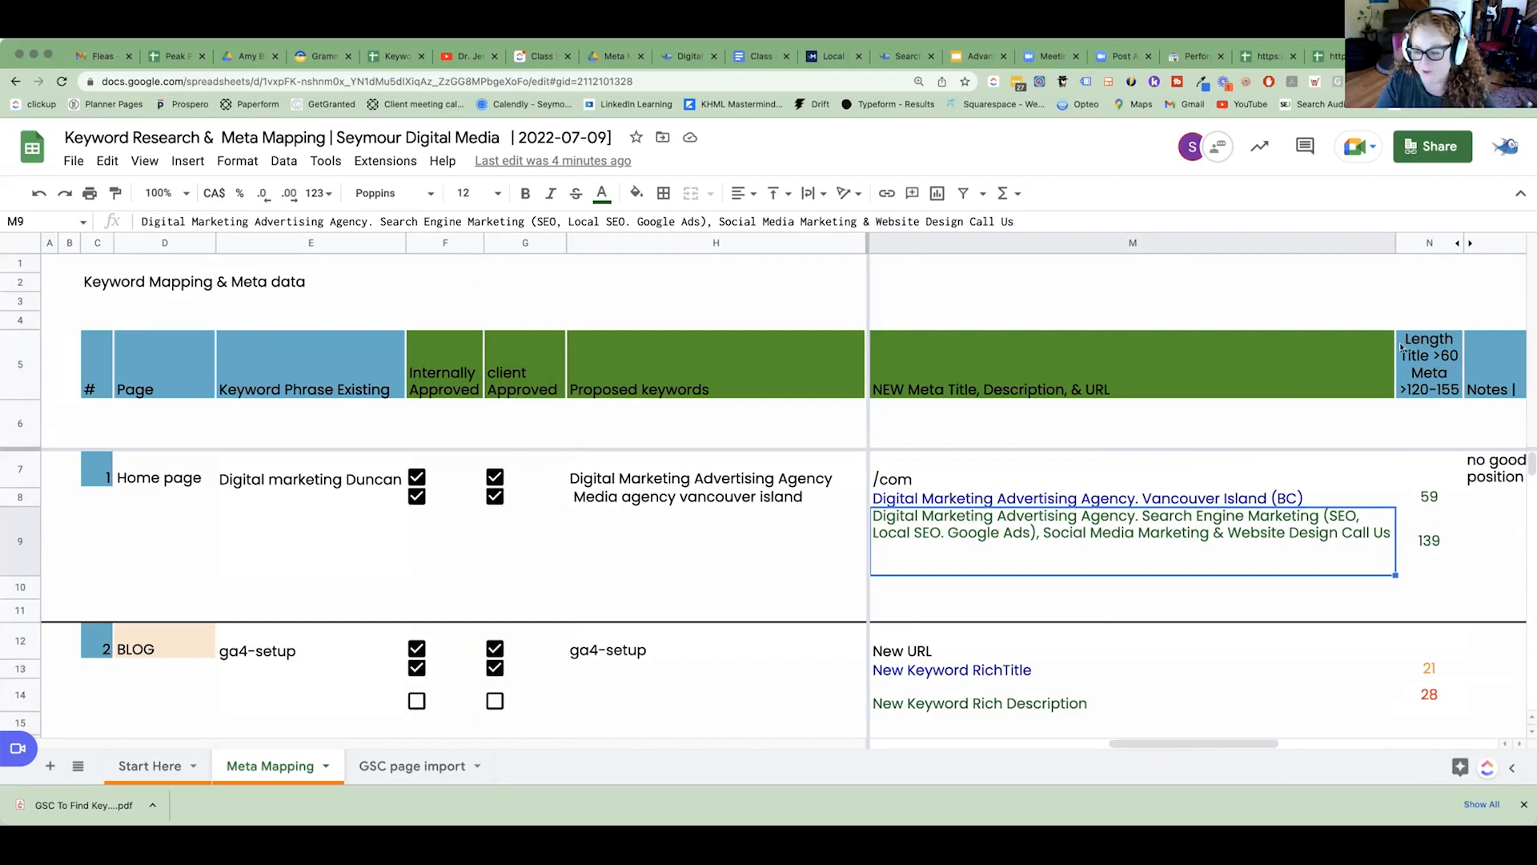
Unhide the Re-direct Done, Image Resized and Alt Tags Done columns (O to Q), look them over, and hide them again.
{"action": "left_click", "coordinate": [1467, 243]}
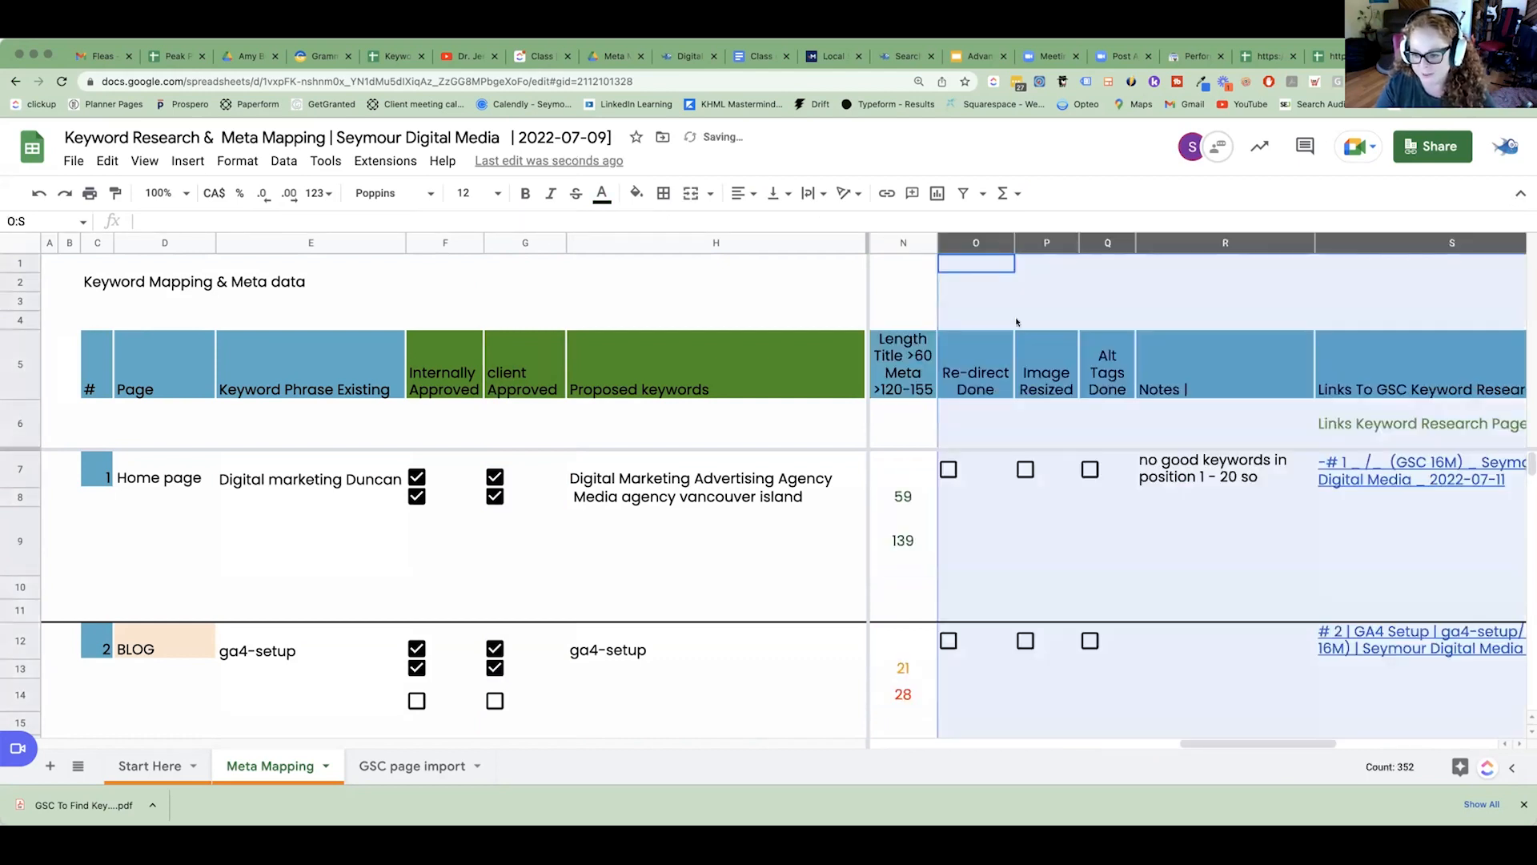
{"action": "left_click", "coordinate": [958, 369]}
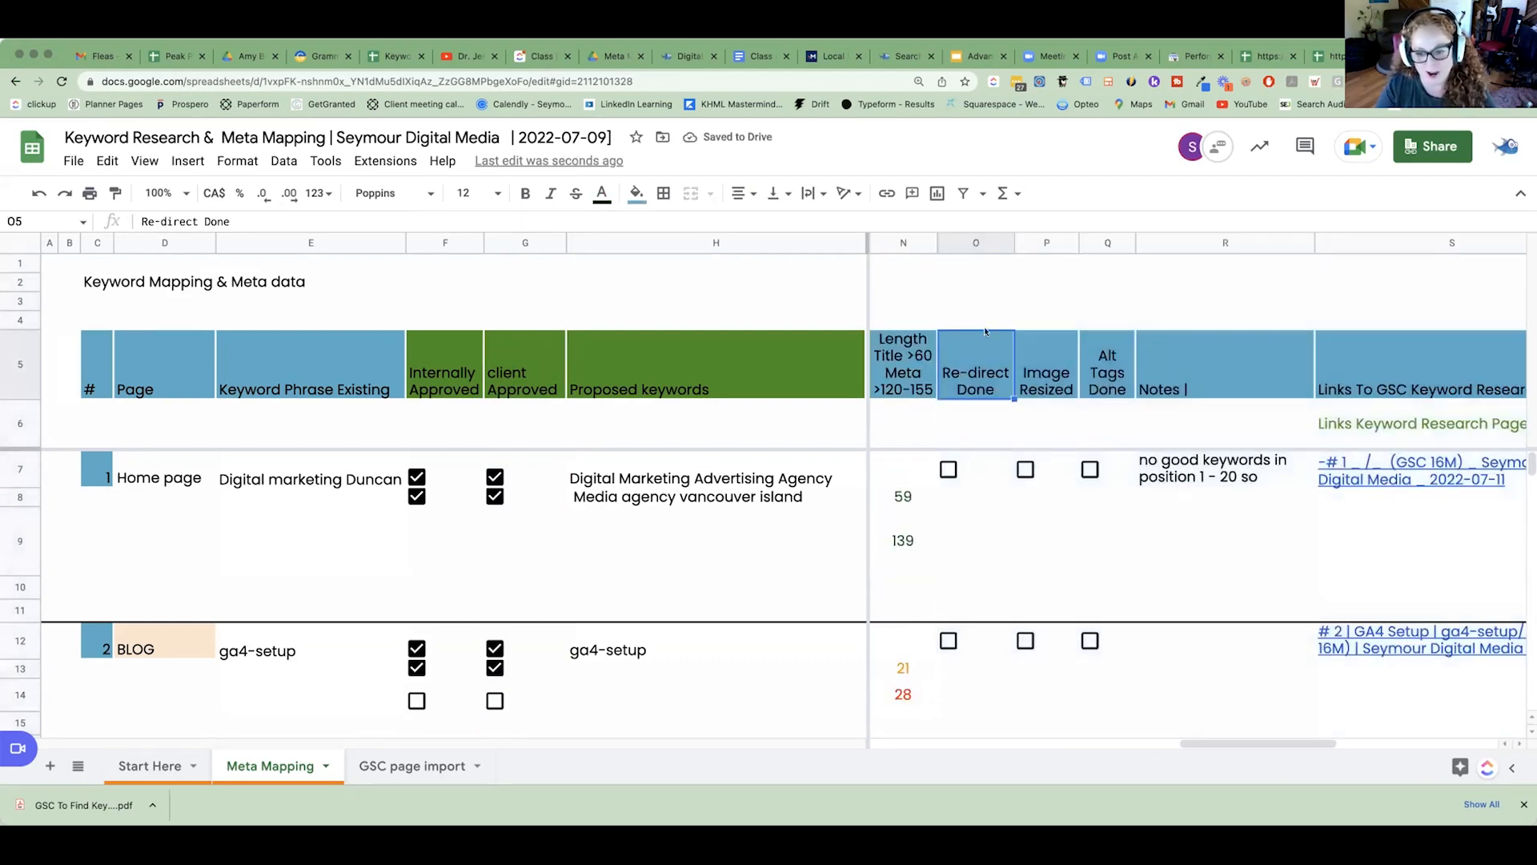
{"action": "left_click", "coordinate": [1037, 235]}
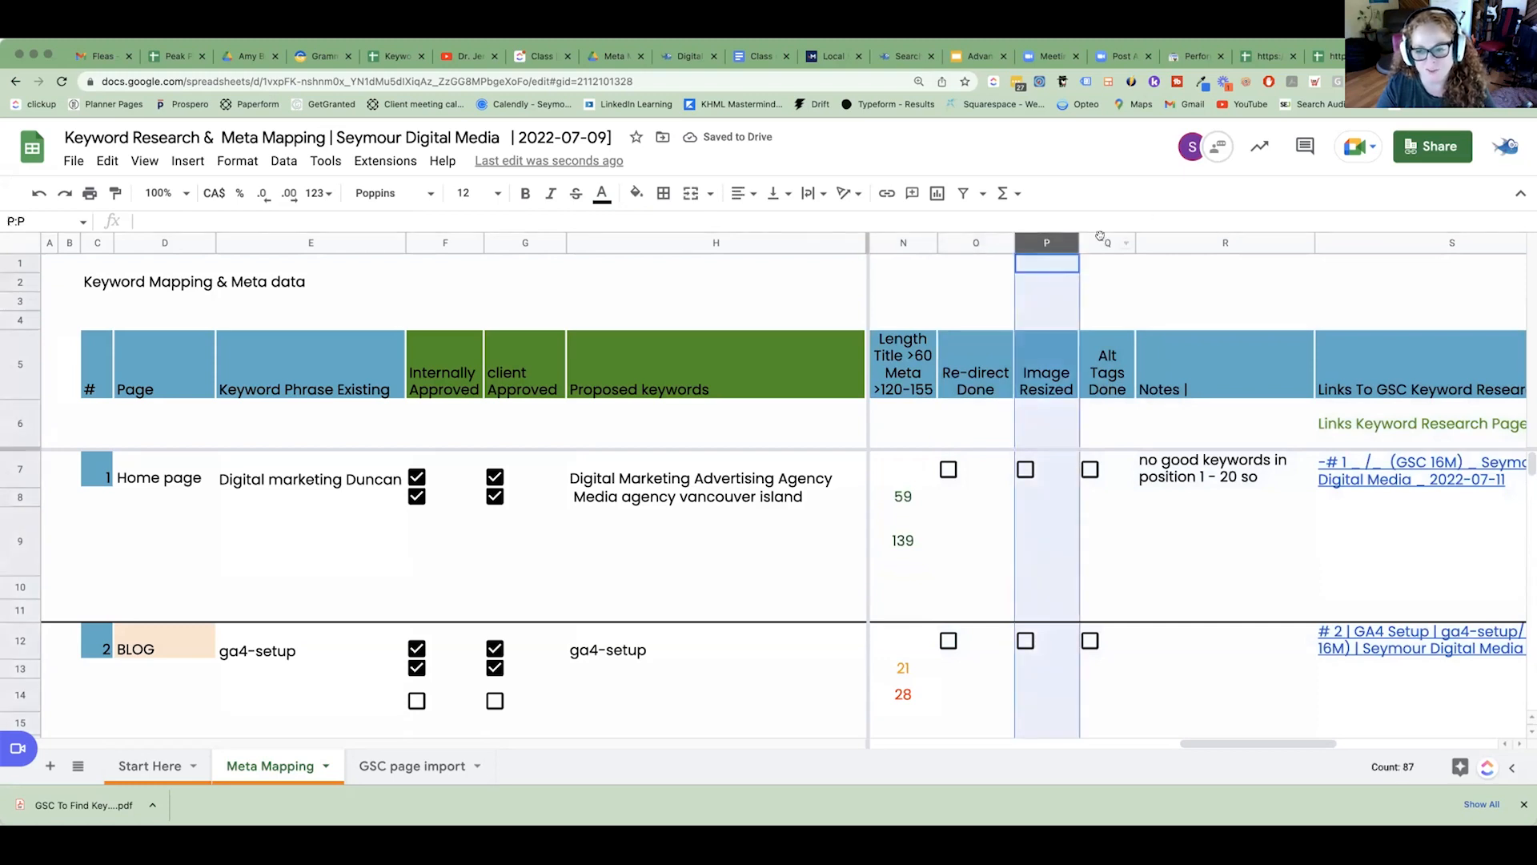
{"action": "left_click", "coordinate": [1107, 236]}
{"action": "left_click_drag", "start_coordinate": [993, 242], "coordinate": [1108, 243]}
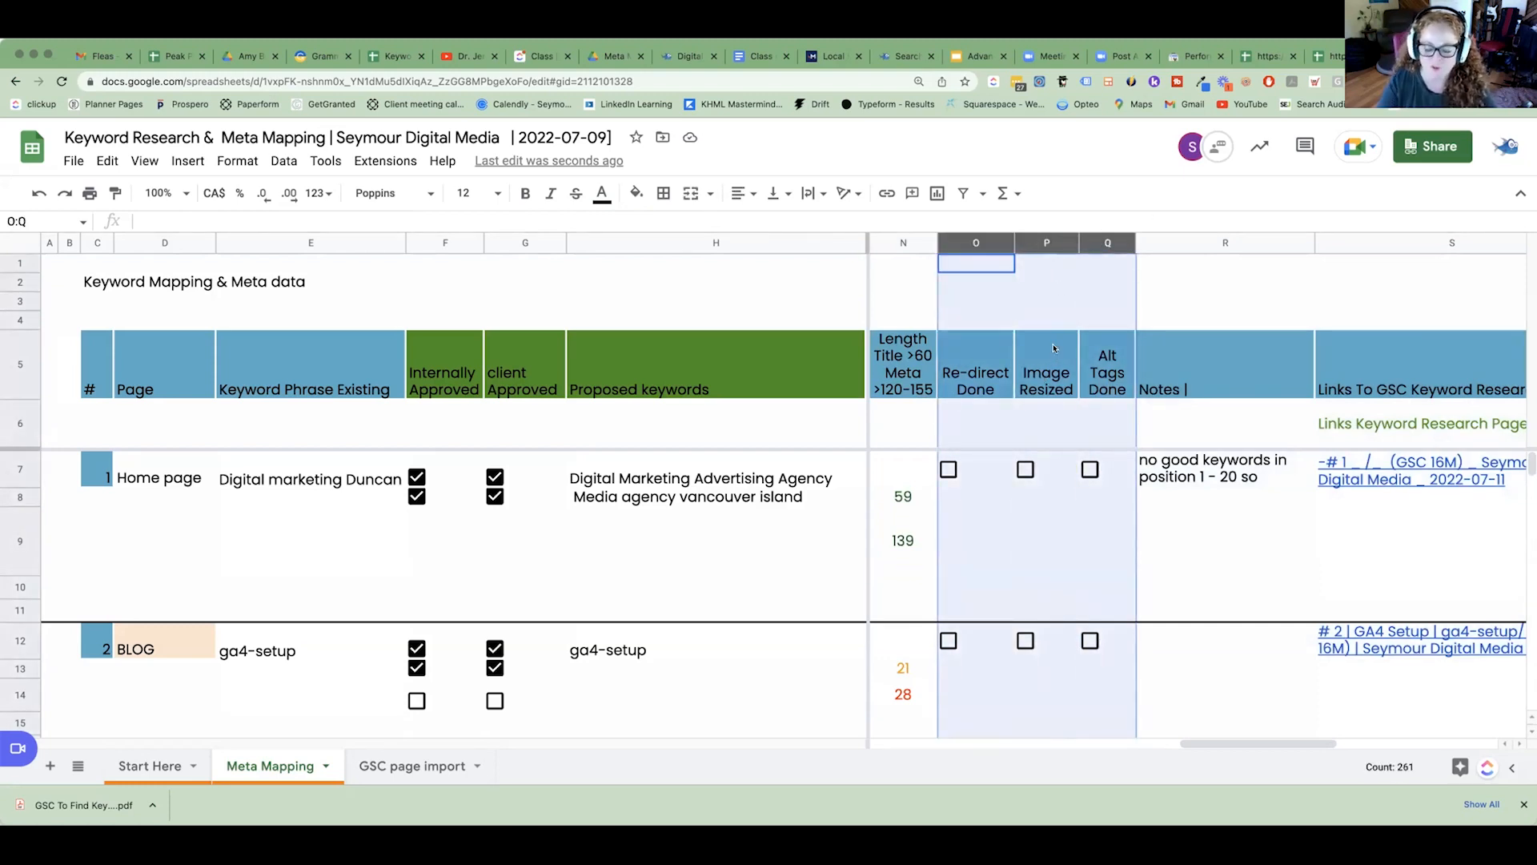
{"action": "right_click", "coordinate": [1044, 242]}
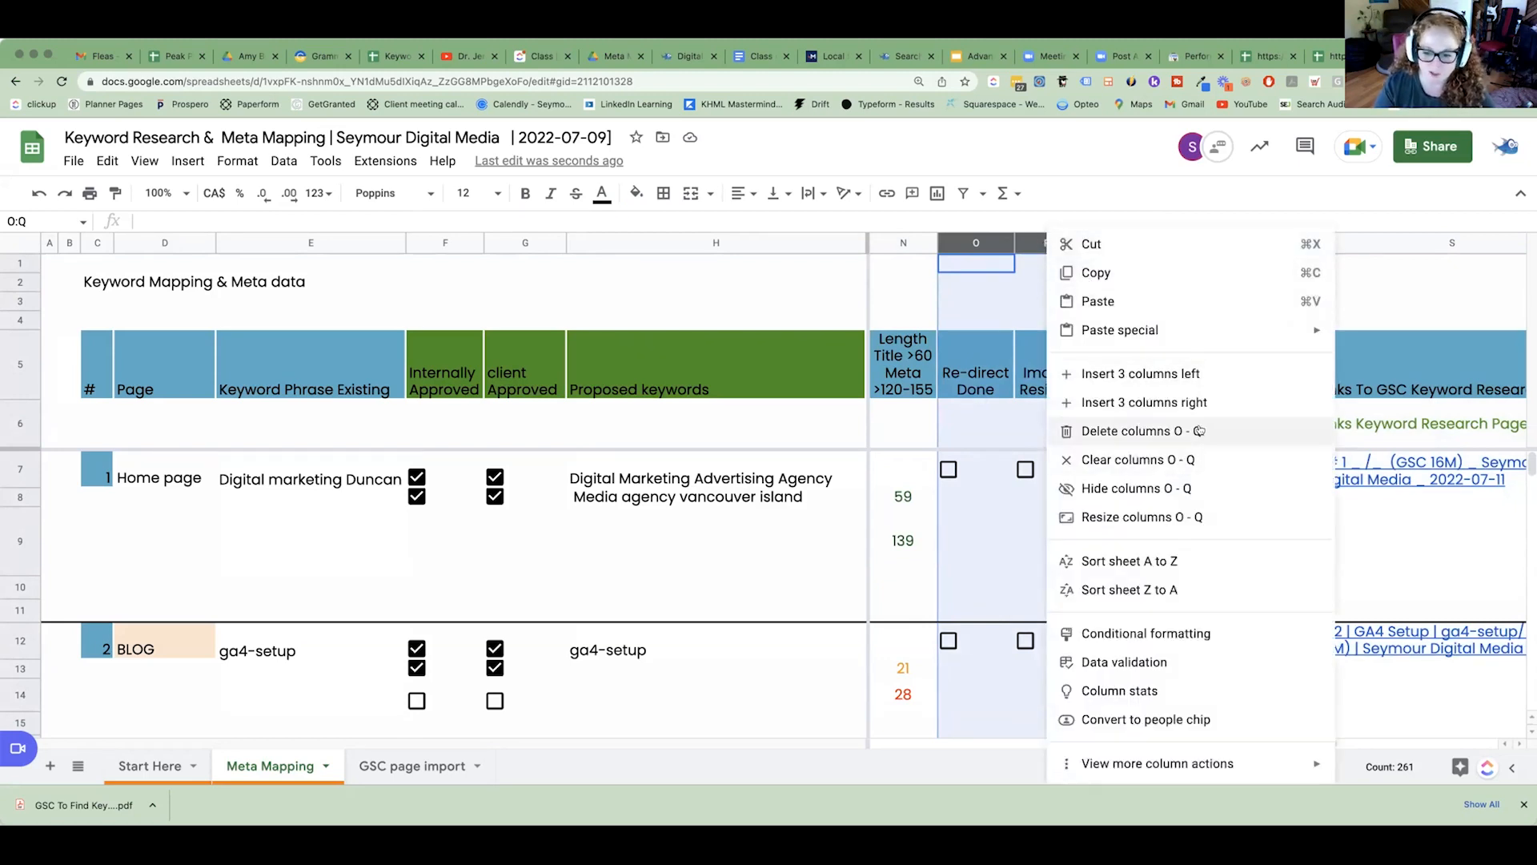
{"action": "left_click", "coordinate": [1177, 489]}
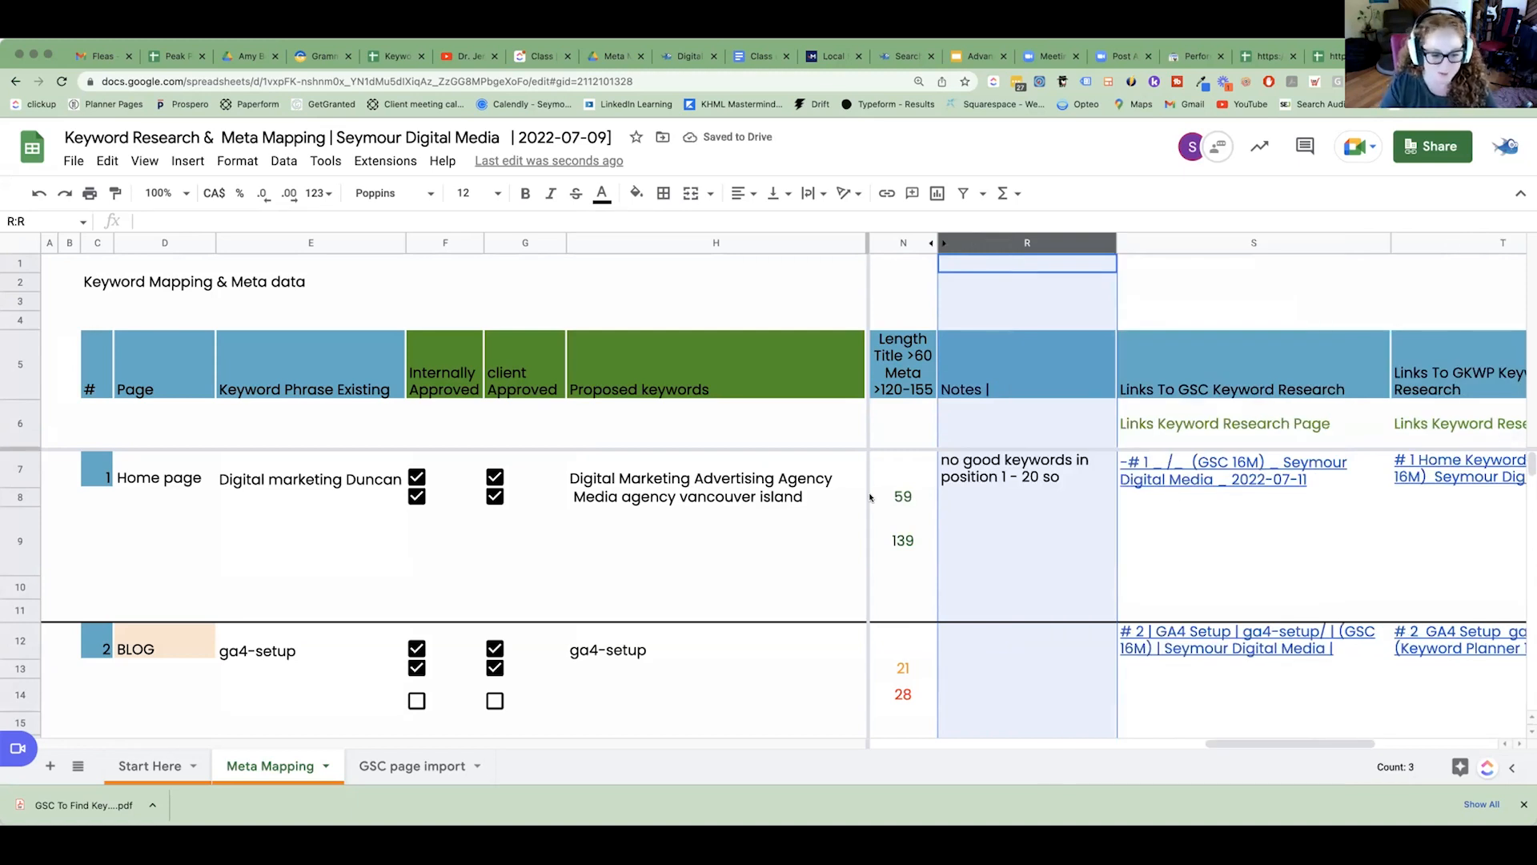
Locate the SEO Consulting page's row 27 and select its cell in the Links To GSC Keyword Research column.
{"action": "scroll", "coordinate": [889, 498], "scroll_direction": "down", "scroll_amount": 5}
{"action": "scroll", "coordinate": [870, 497], "scroll_direction": "down", "scroll_amount": 2}
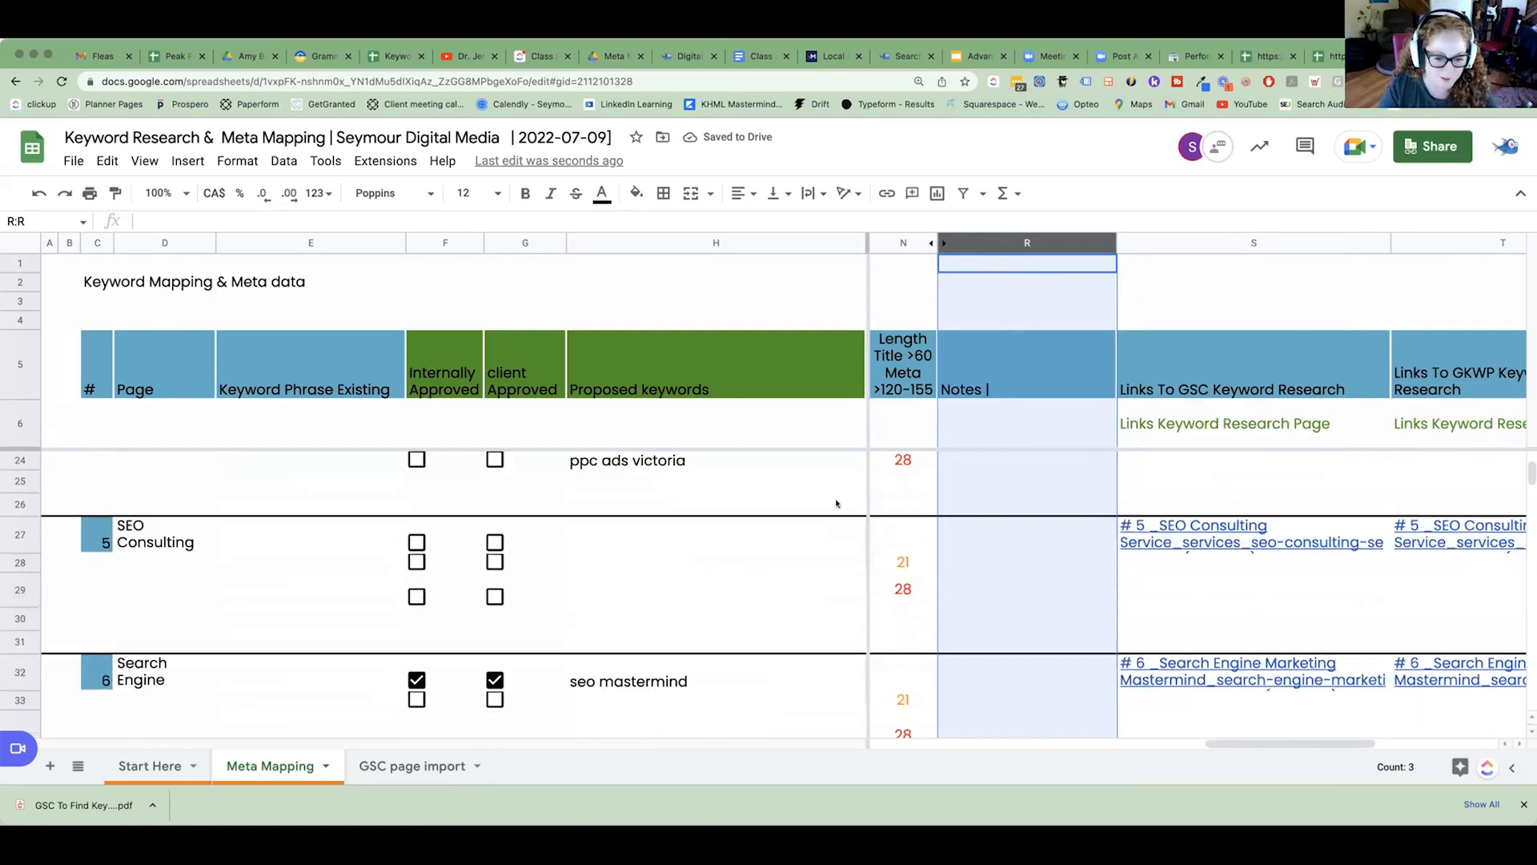
{"action": "left_click", "coordinate": [1121, 562]}
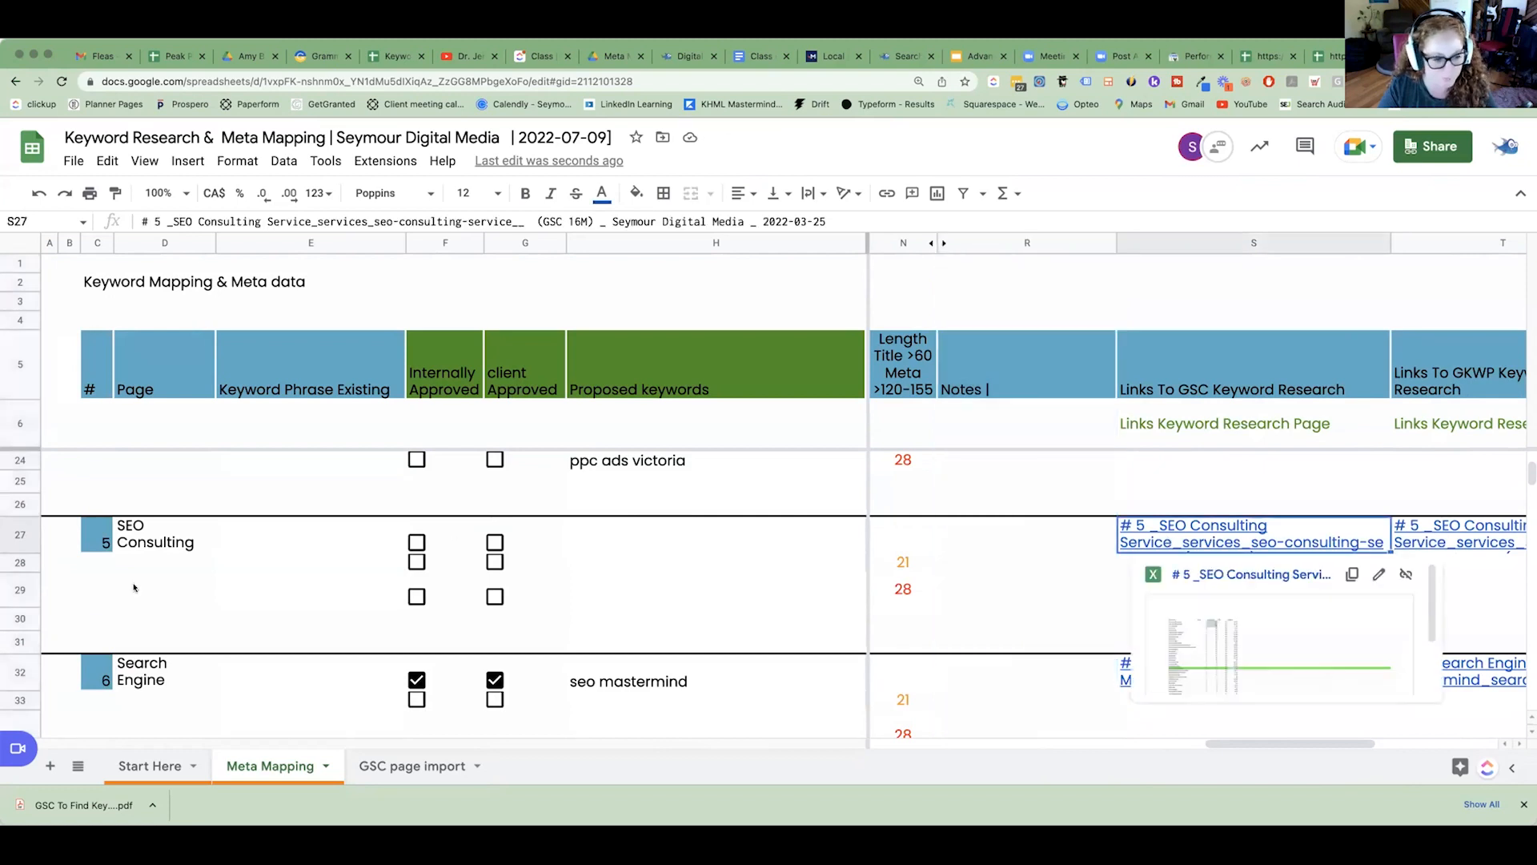
{"action": "left_click", "coordinate": [22, 536]}
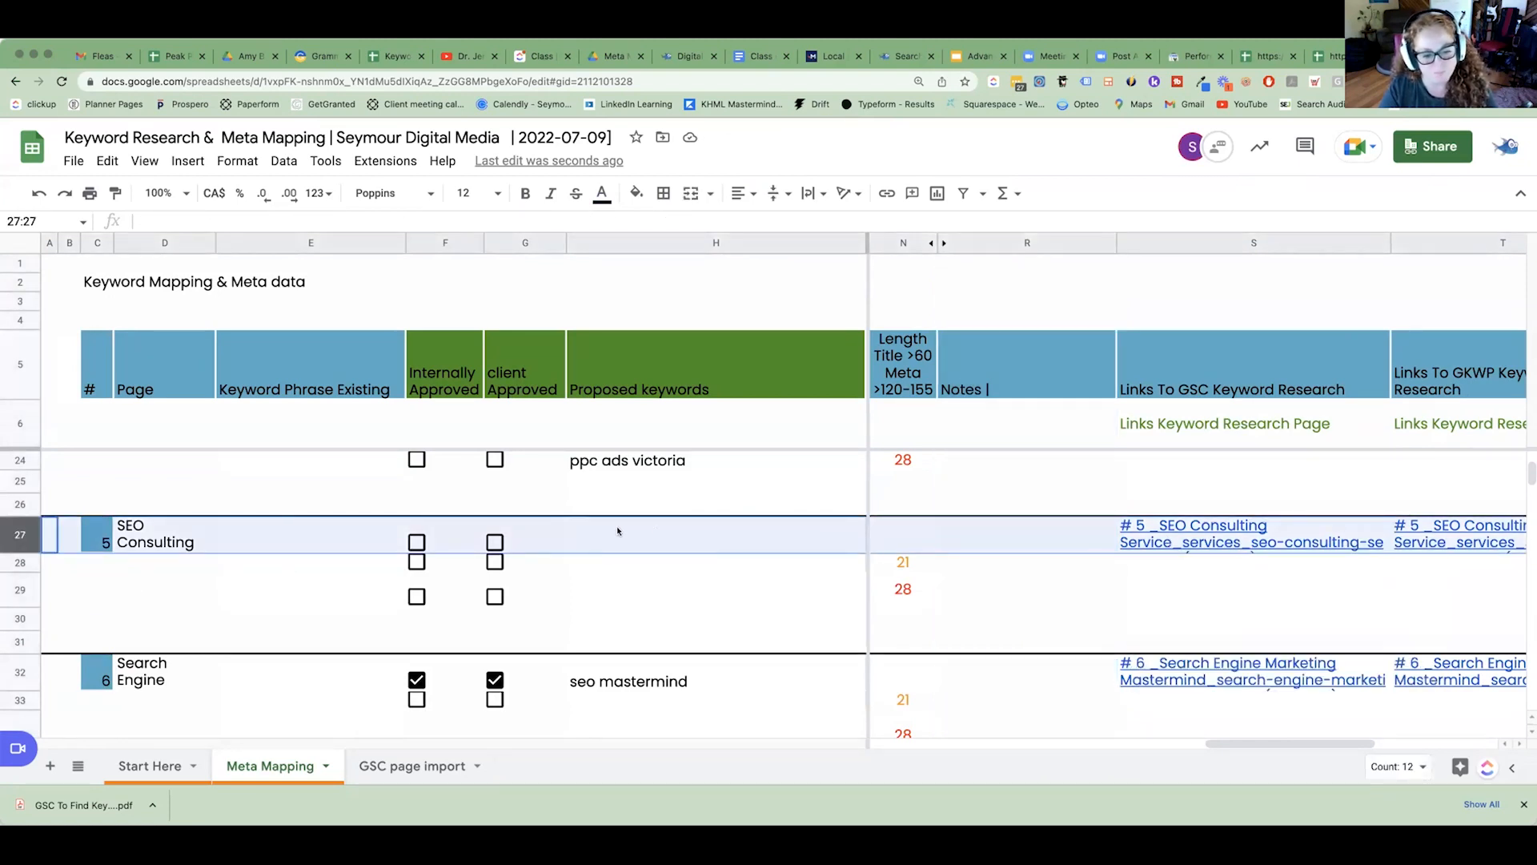
{"action": "scroll", "coordinate": [839, 736], "scroll_direction": "left", "scroll_amount": 10}
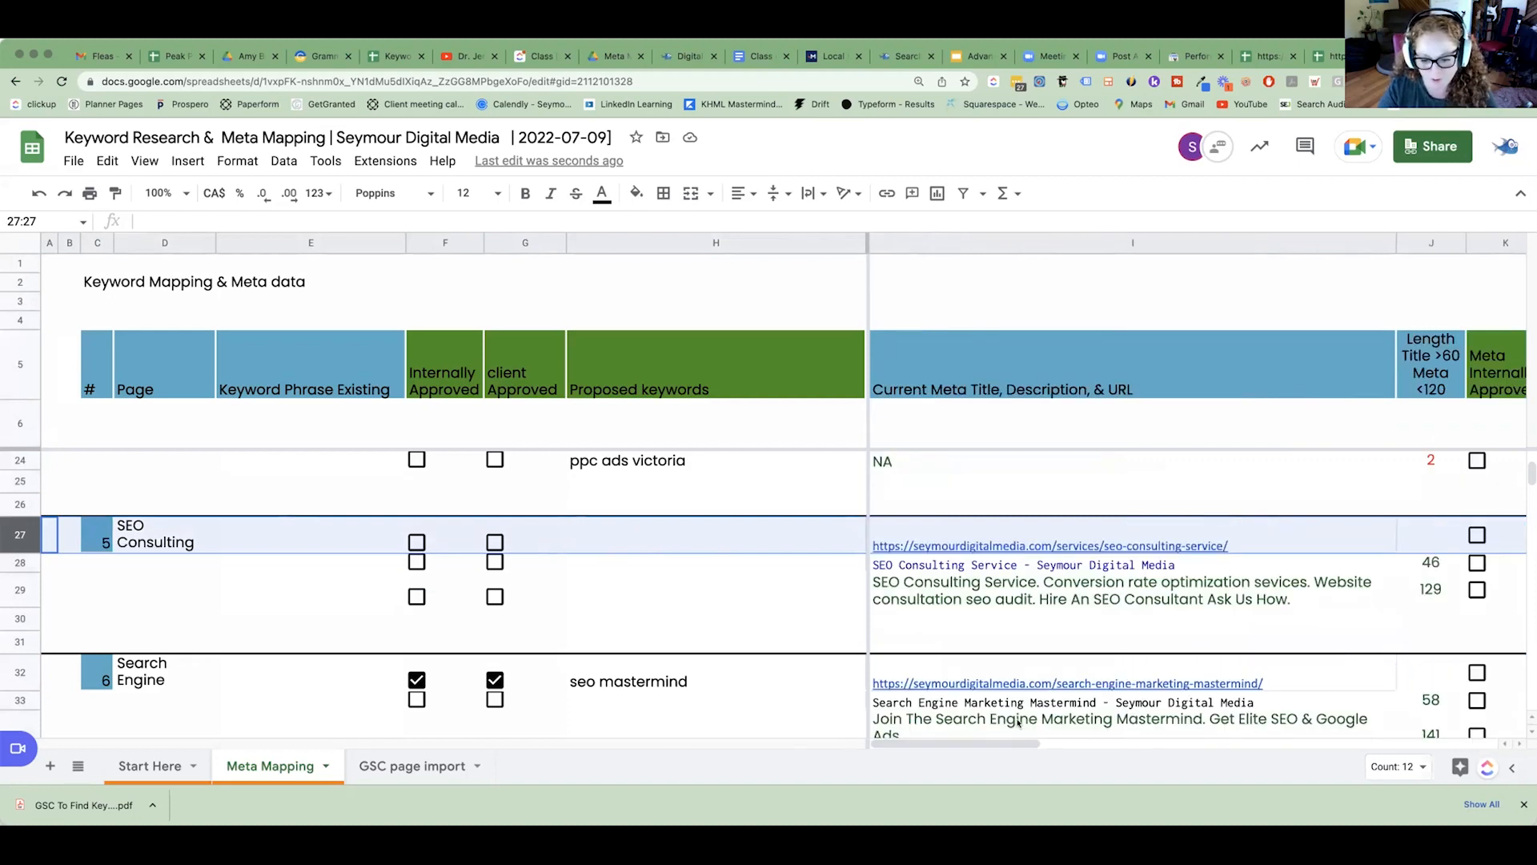
{"action": "left_click_drag", "start_coordinate": [1013, 743], "coordinate": [1191, 759]}
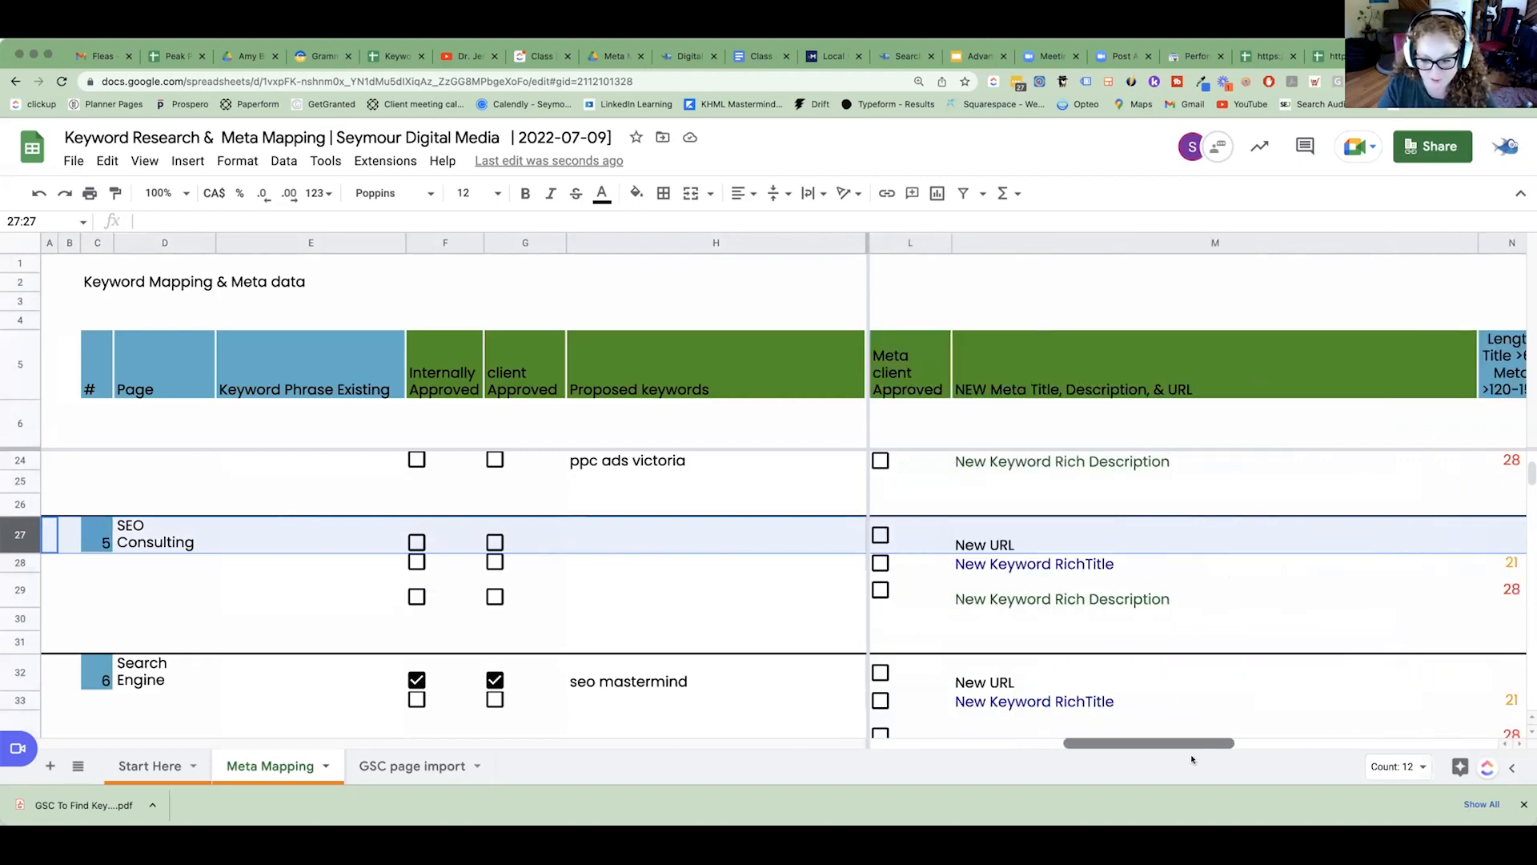
{"action": "scroll", "coordinate": [1194, 688], "scroll_direction": "right", "scroll_amount": 5}
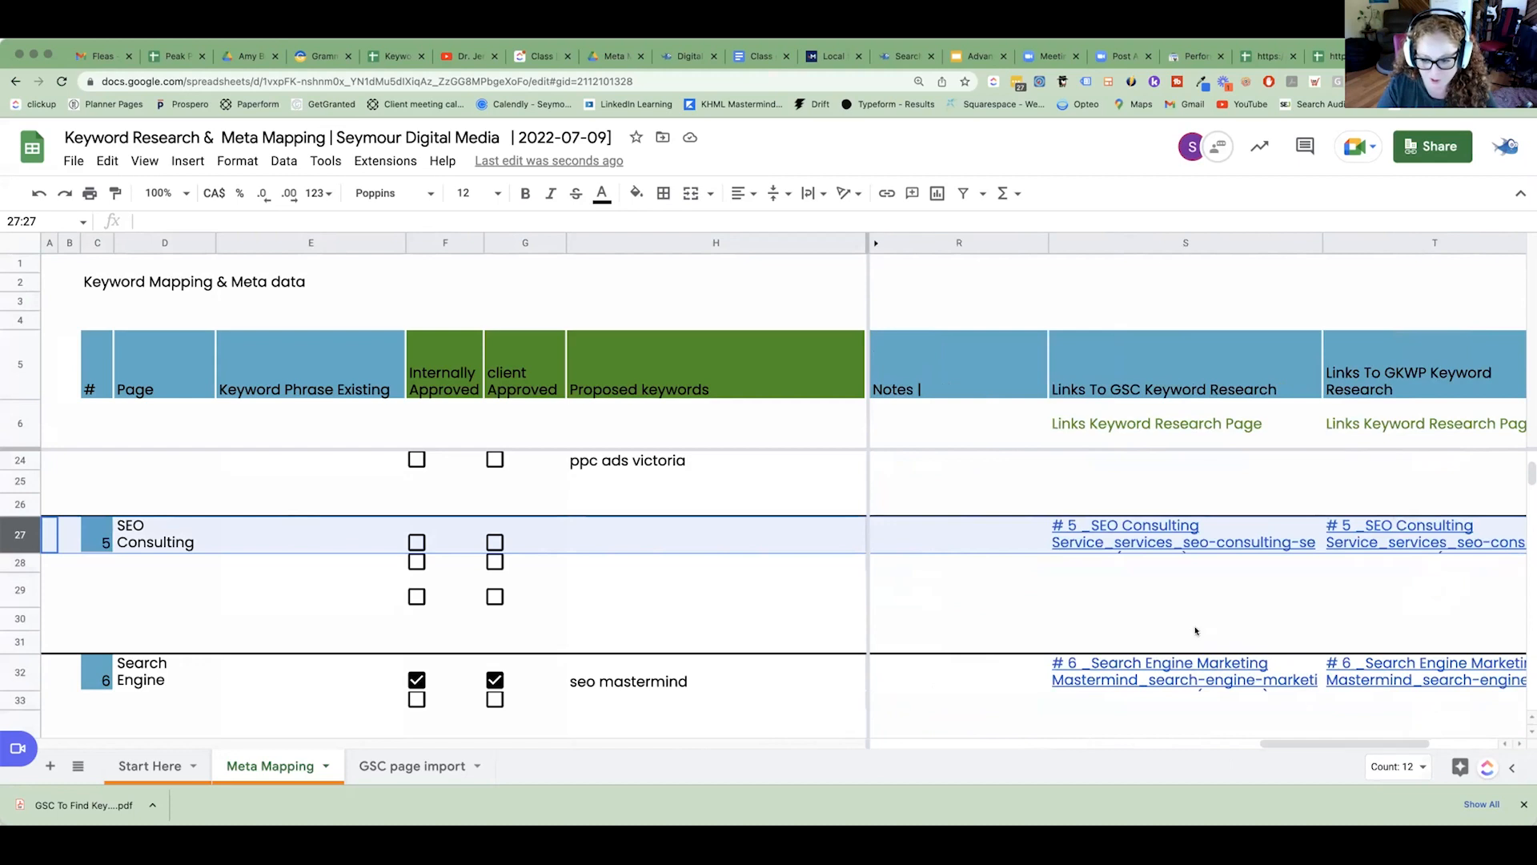
{"action": "left_click", "coordinate": [1142, 542]}
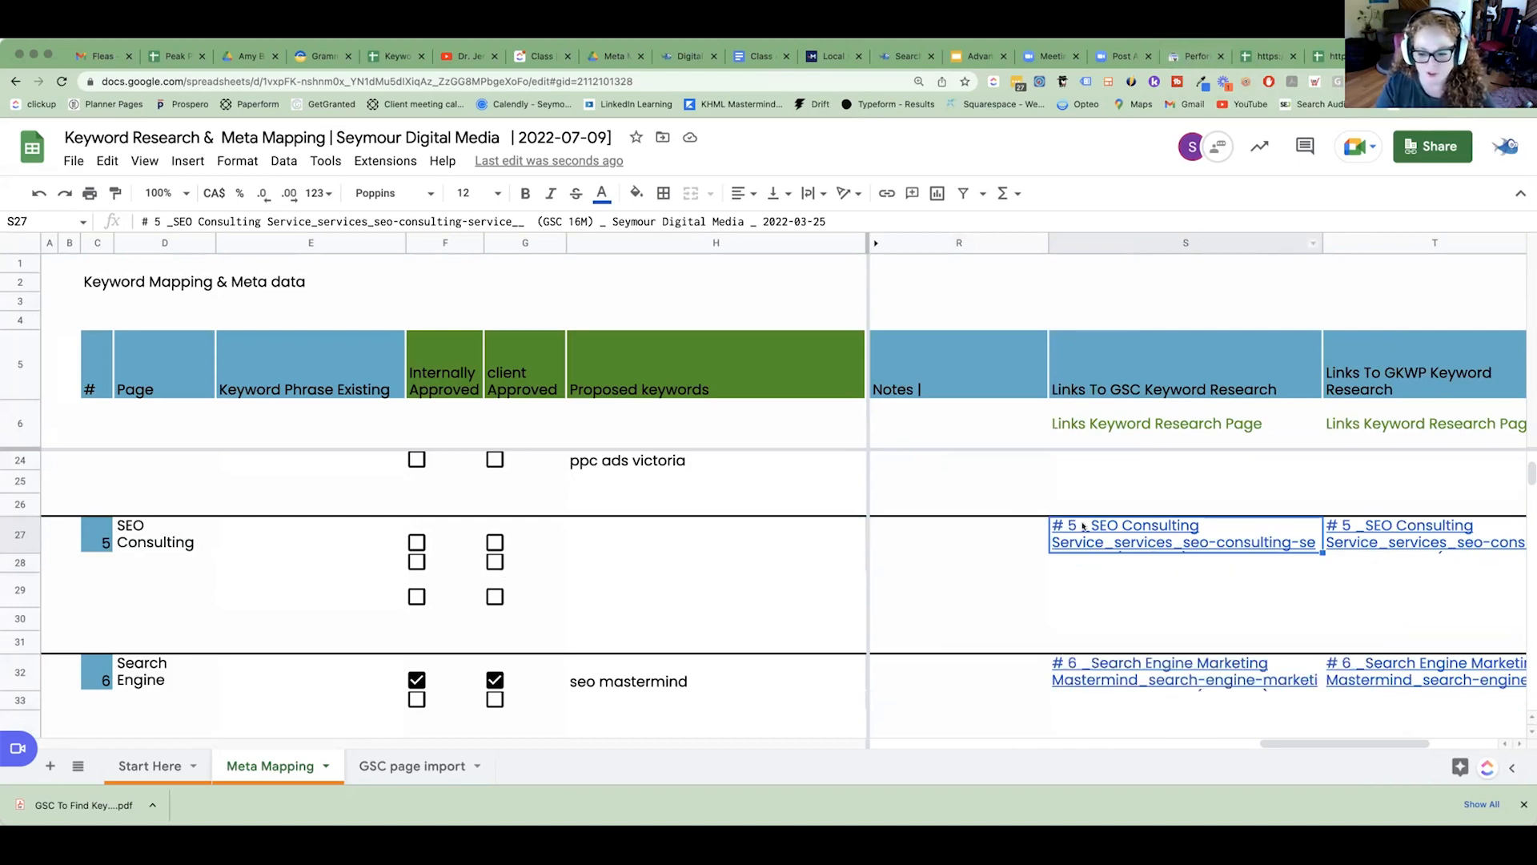
Copy the SEO Consulting page's current URL from cell I27 in the Current Meta Title, Description, & URL column.
{"action": "left_click_drag", "start_coordinate": [1251, 744], "coordinate": [897, 745]}
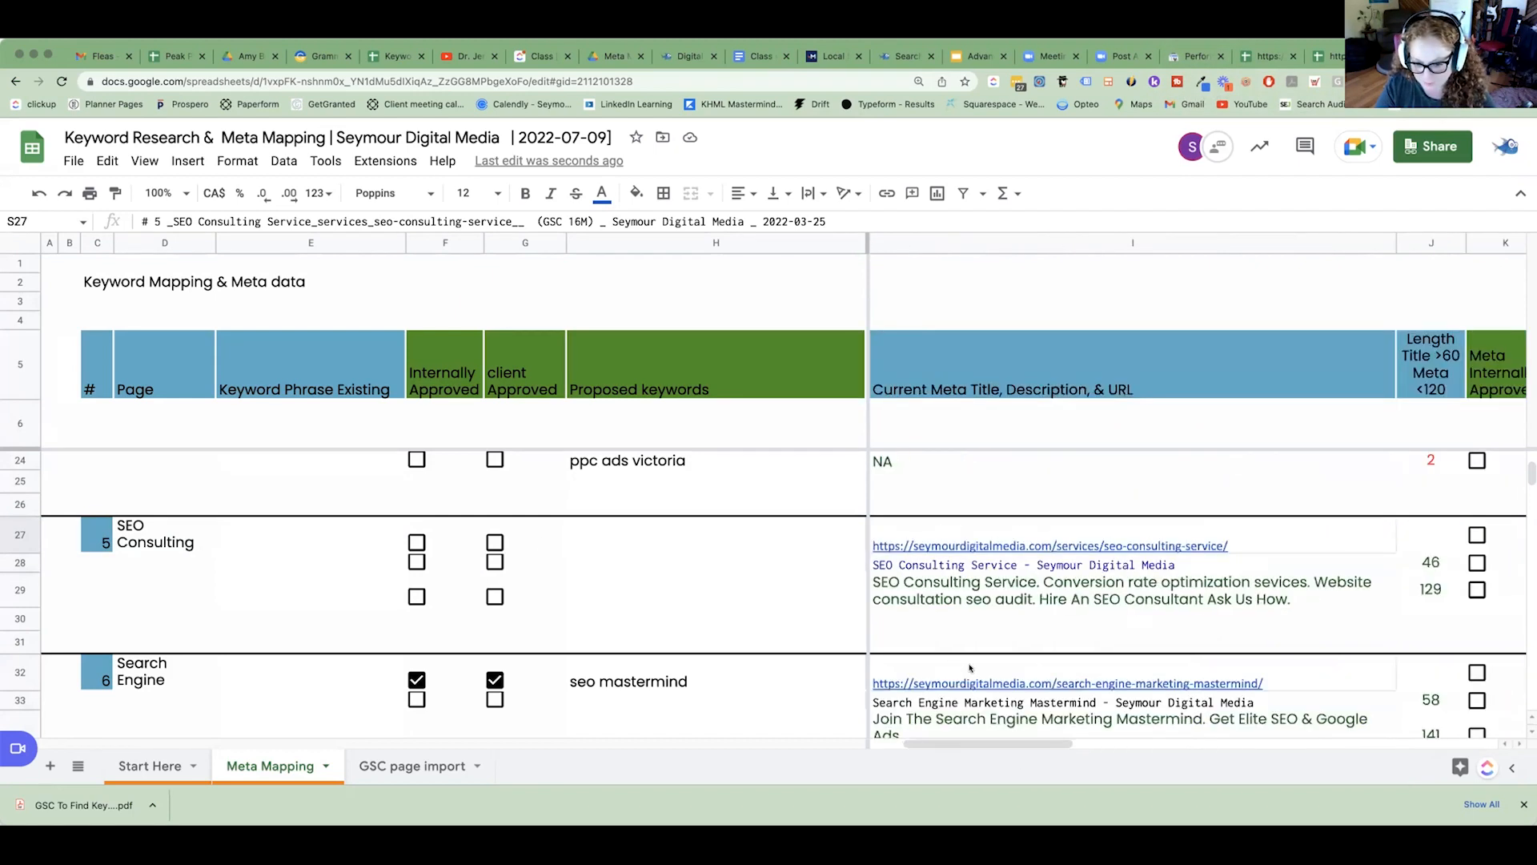
{"action": "left_click", "coordinate": [1013, 544]}
{"action": "right_click", "coordinate": [1013, 545]}
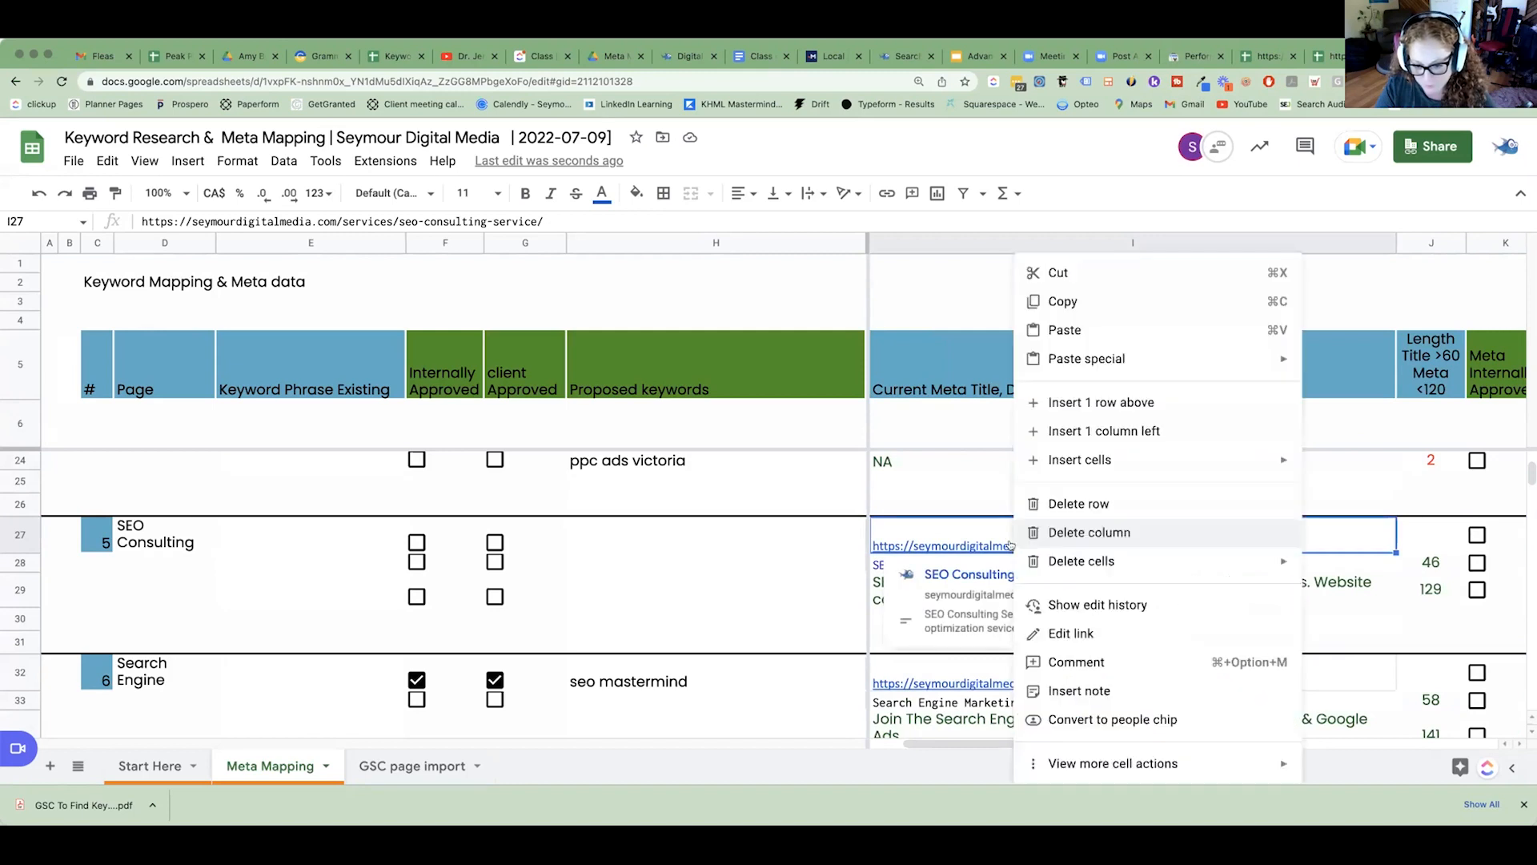
{"action": "left_click", "coordinate": [1089, 311]}
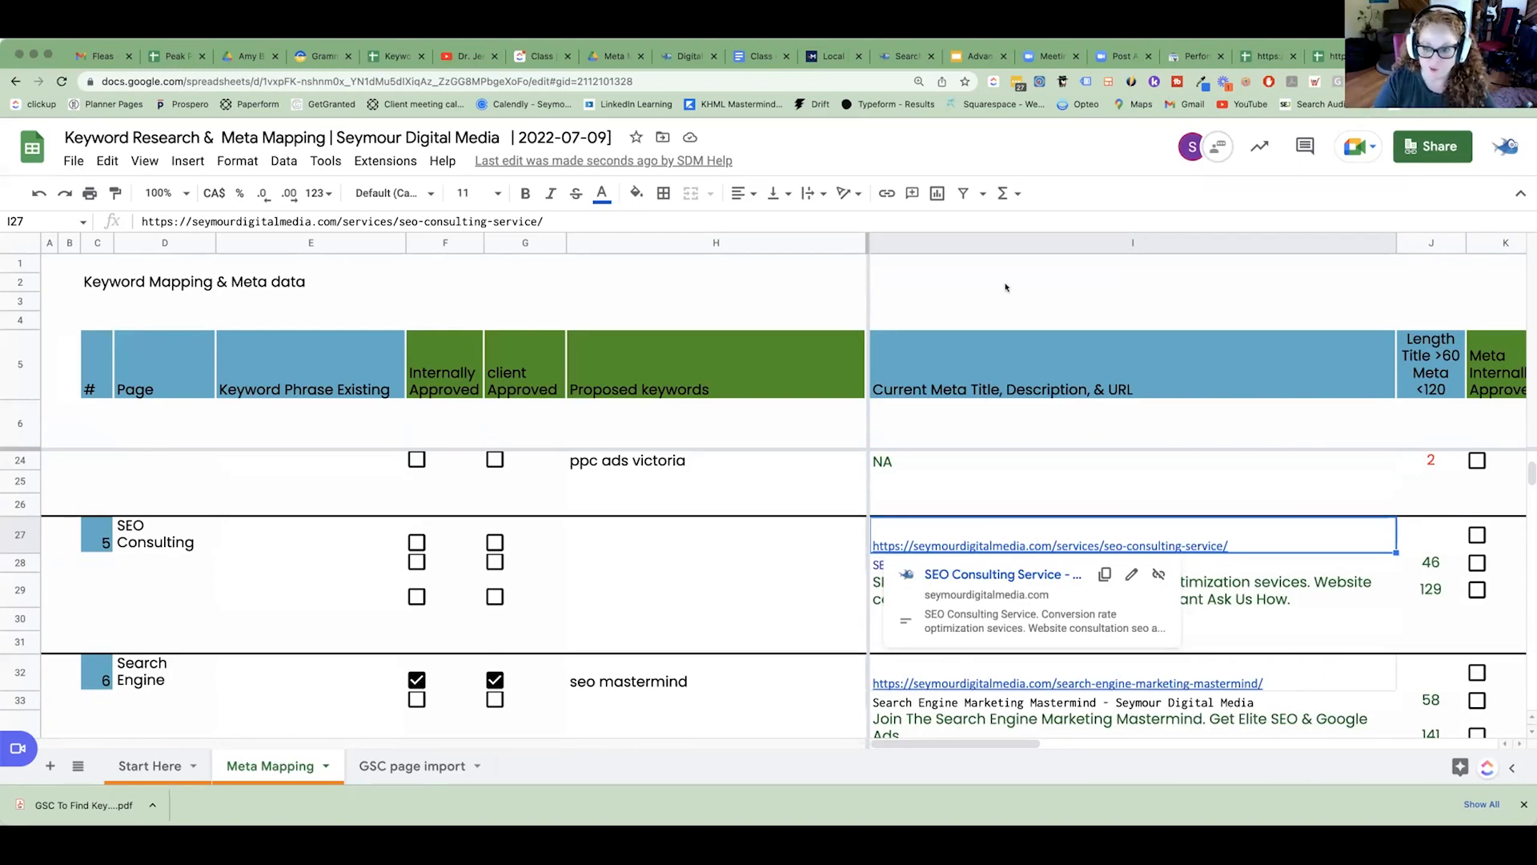
{"action": "left_click", "coordinate": [1185, 58]}
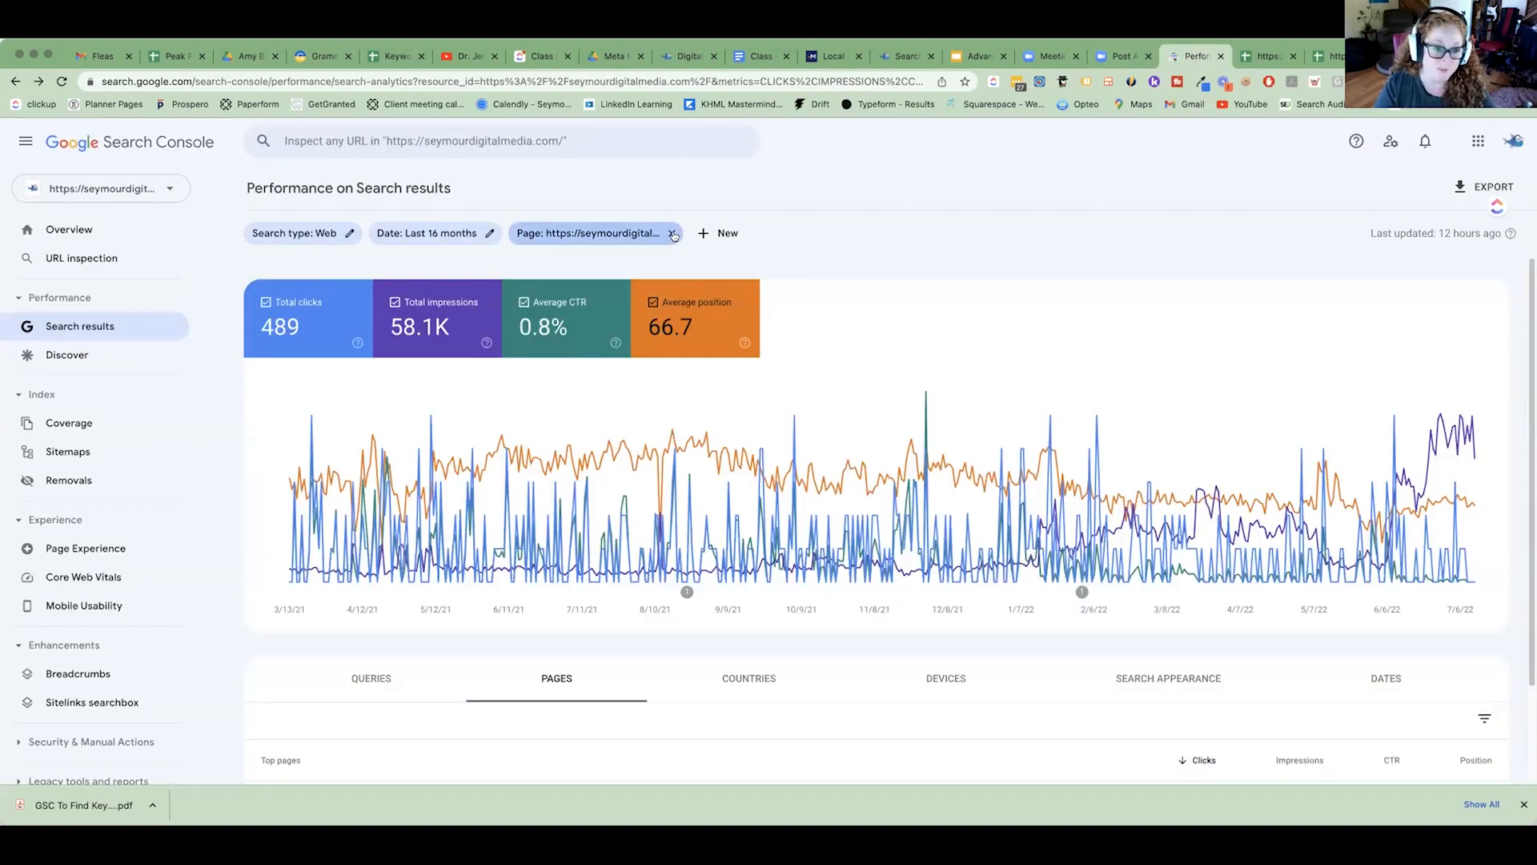
{"action": "left_click", "coordinate": [674, 233]}
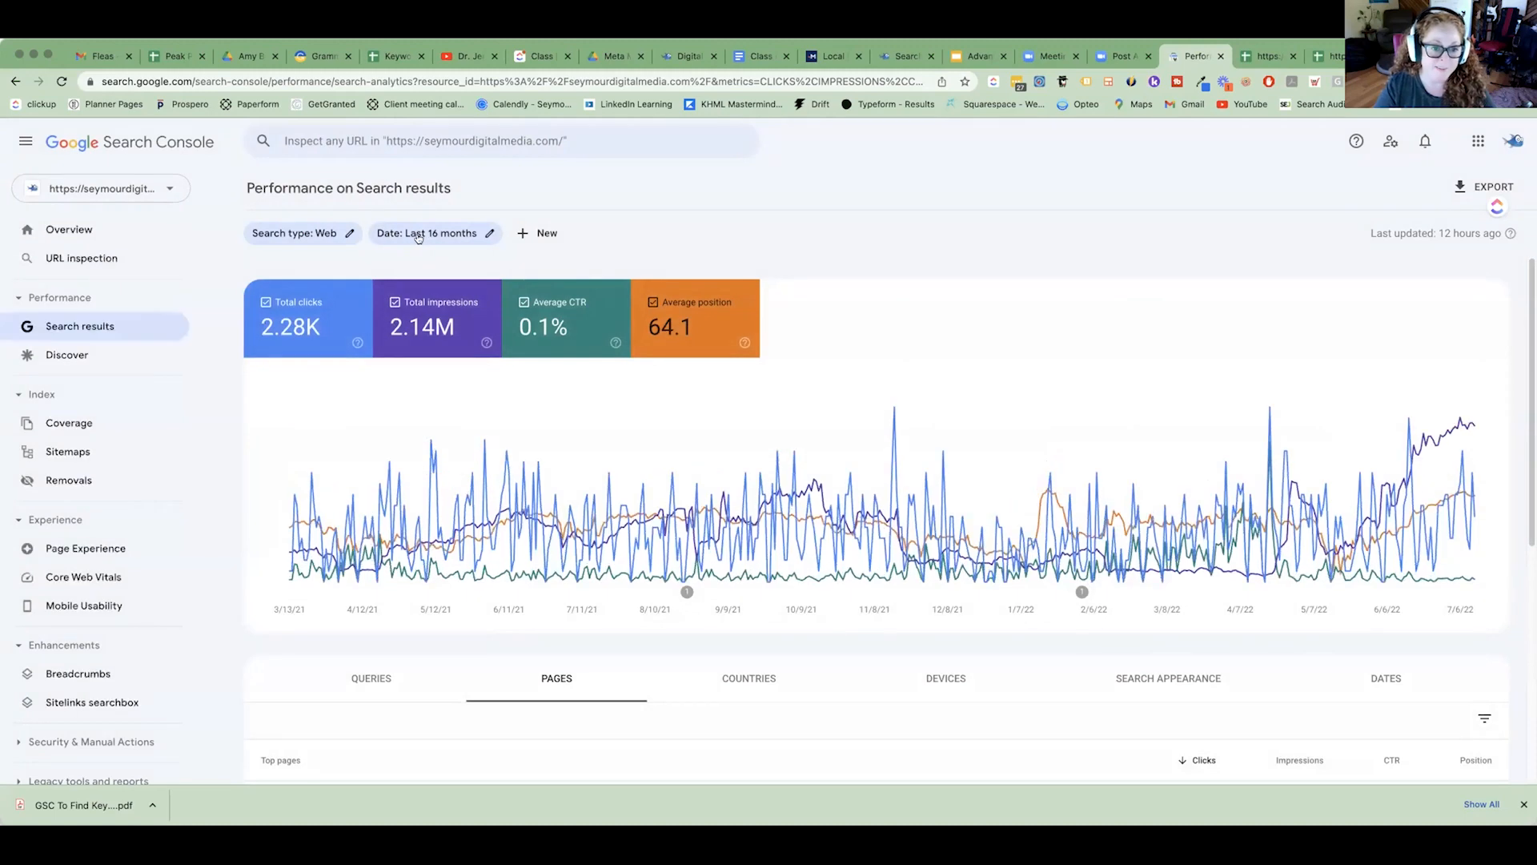
{"action": "left_click", "coordinate": [542, 233]}
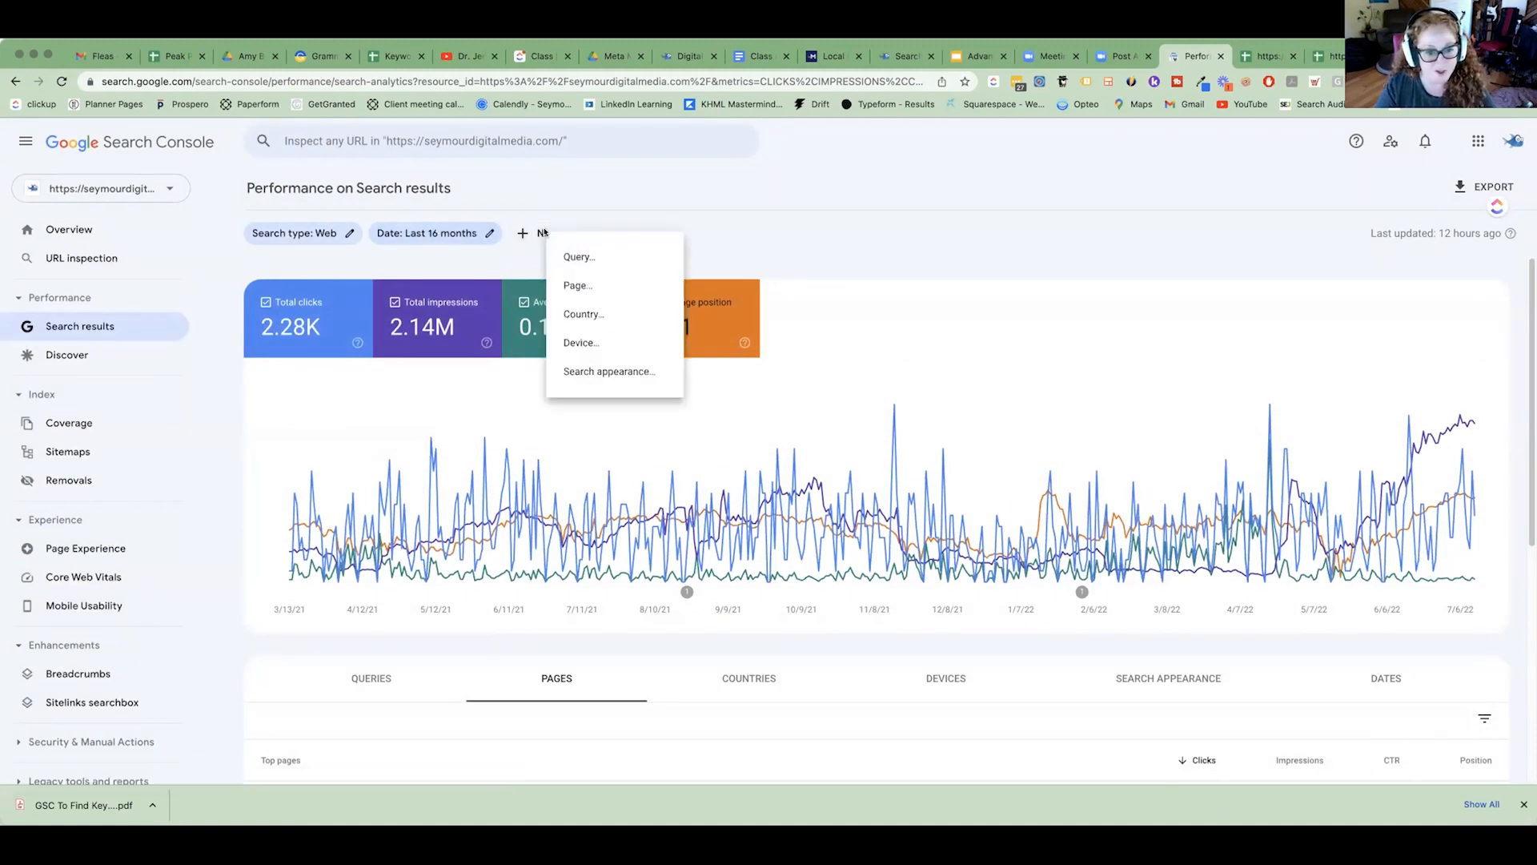
{"action": "left_click", "coordinate": [604, 287]}
{"action": "key", "text": "super+v"}
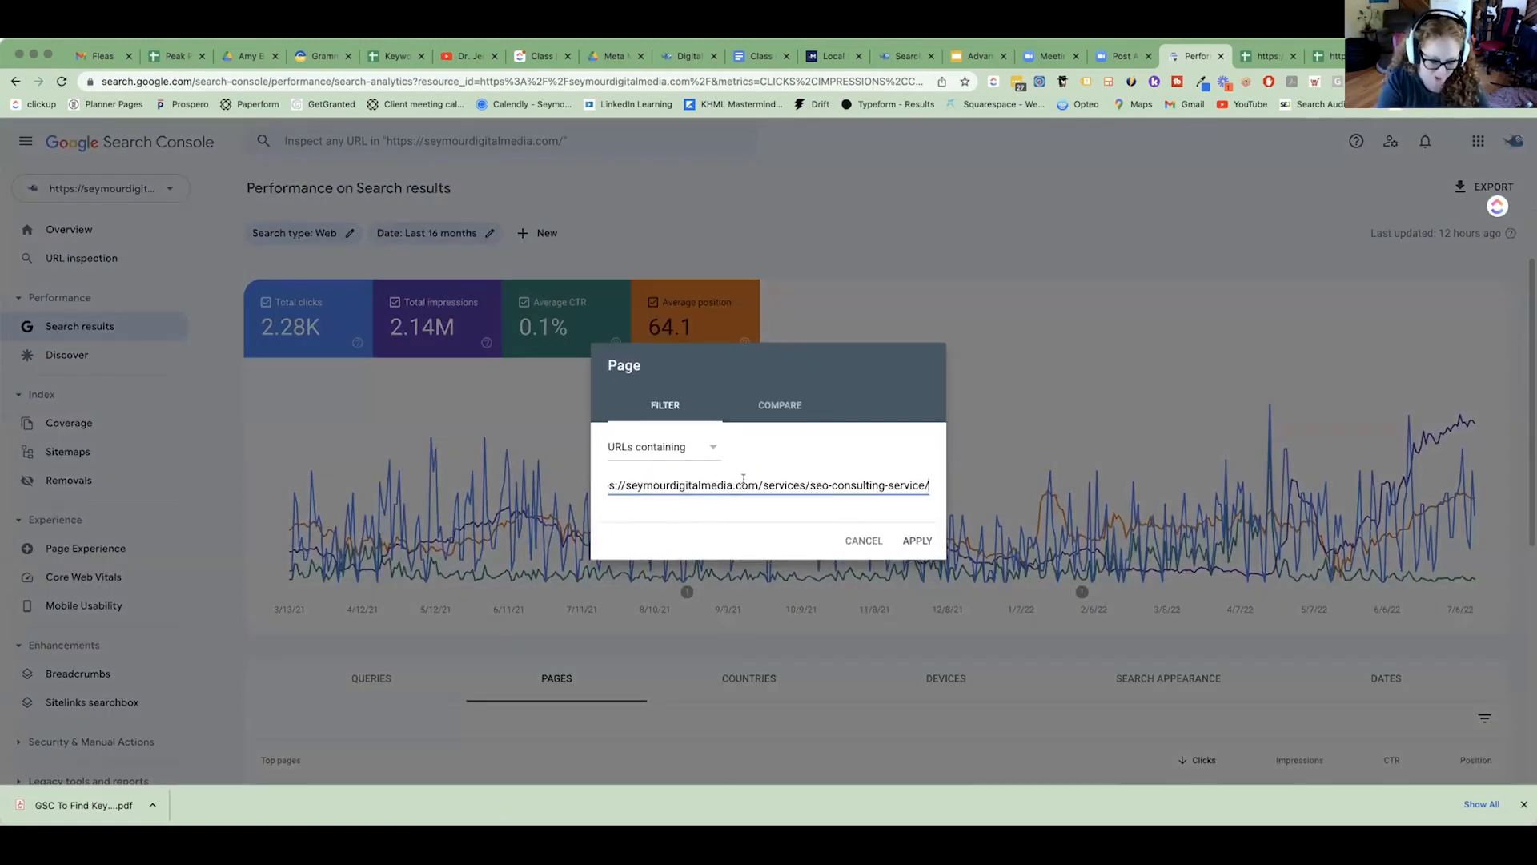
{"action": "left_click_drag", "start_coordinate": [807, 484], "coordinate": [463, 468]}
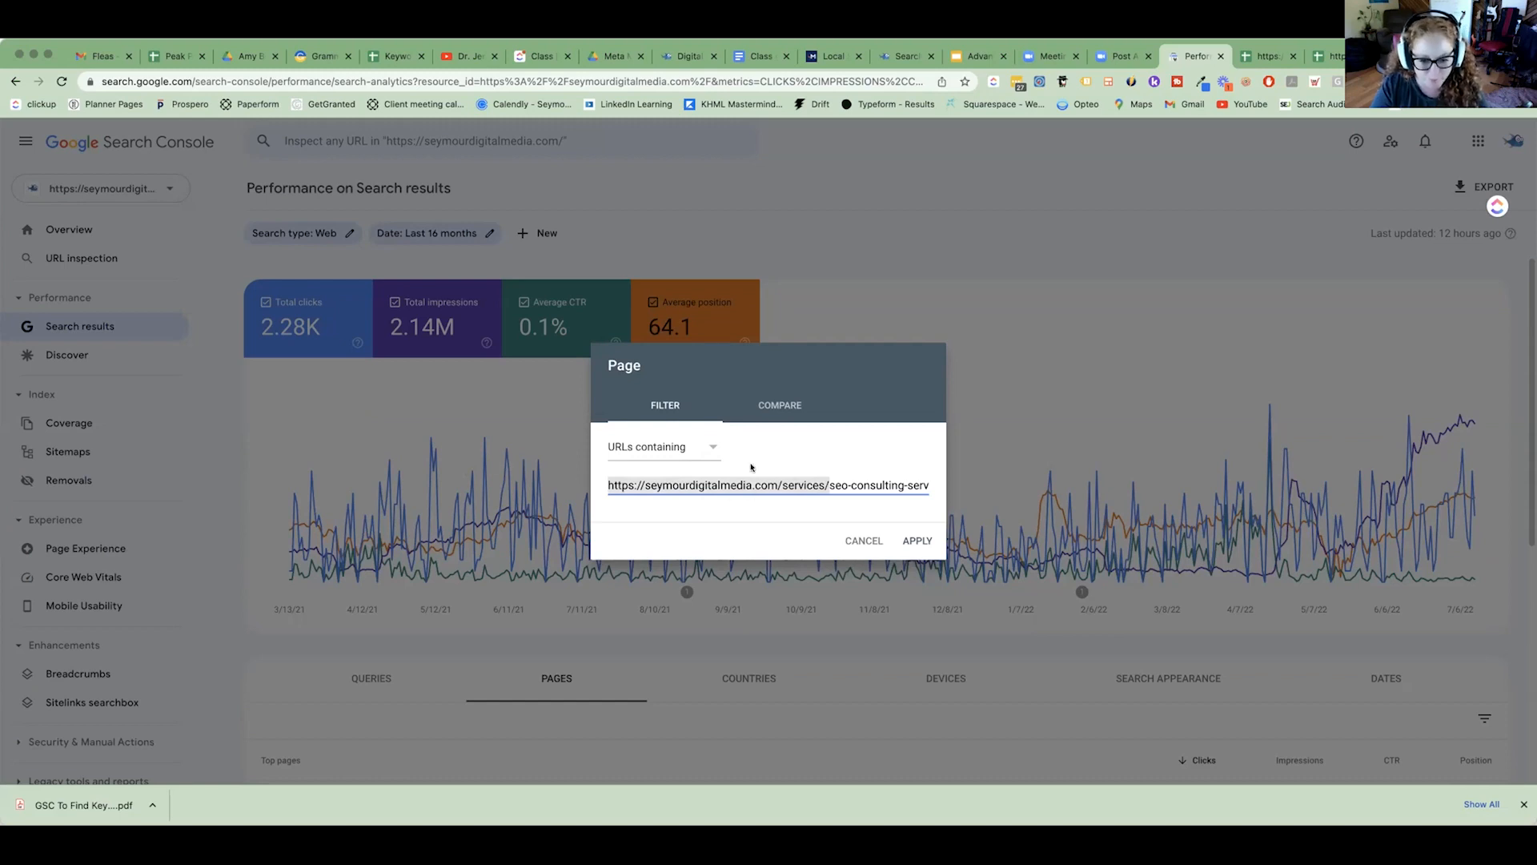
{"action": "left_click", "coordinate": [917, 540]}
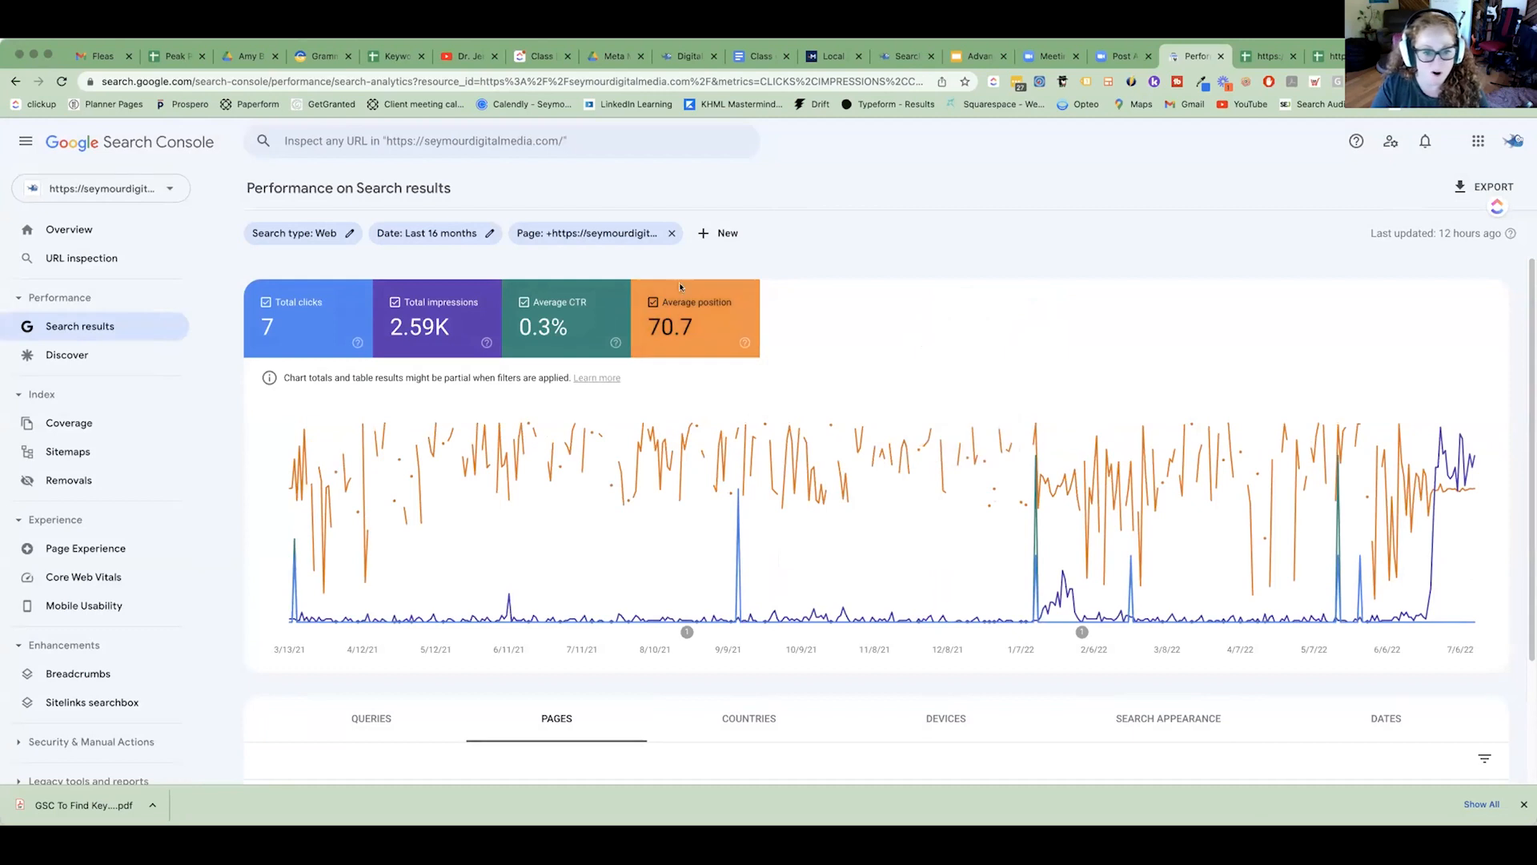
Shorten the page filter to URLs containing only the seo-consulting-service/ slug by removing the domain and services path.
{"action": "left_click", "coordinate": [587, 233]}
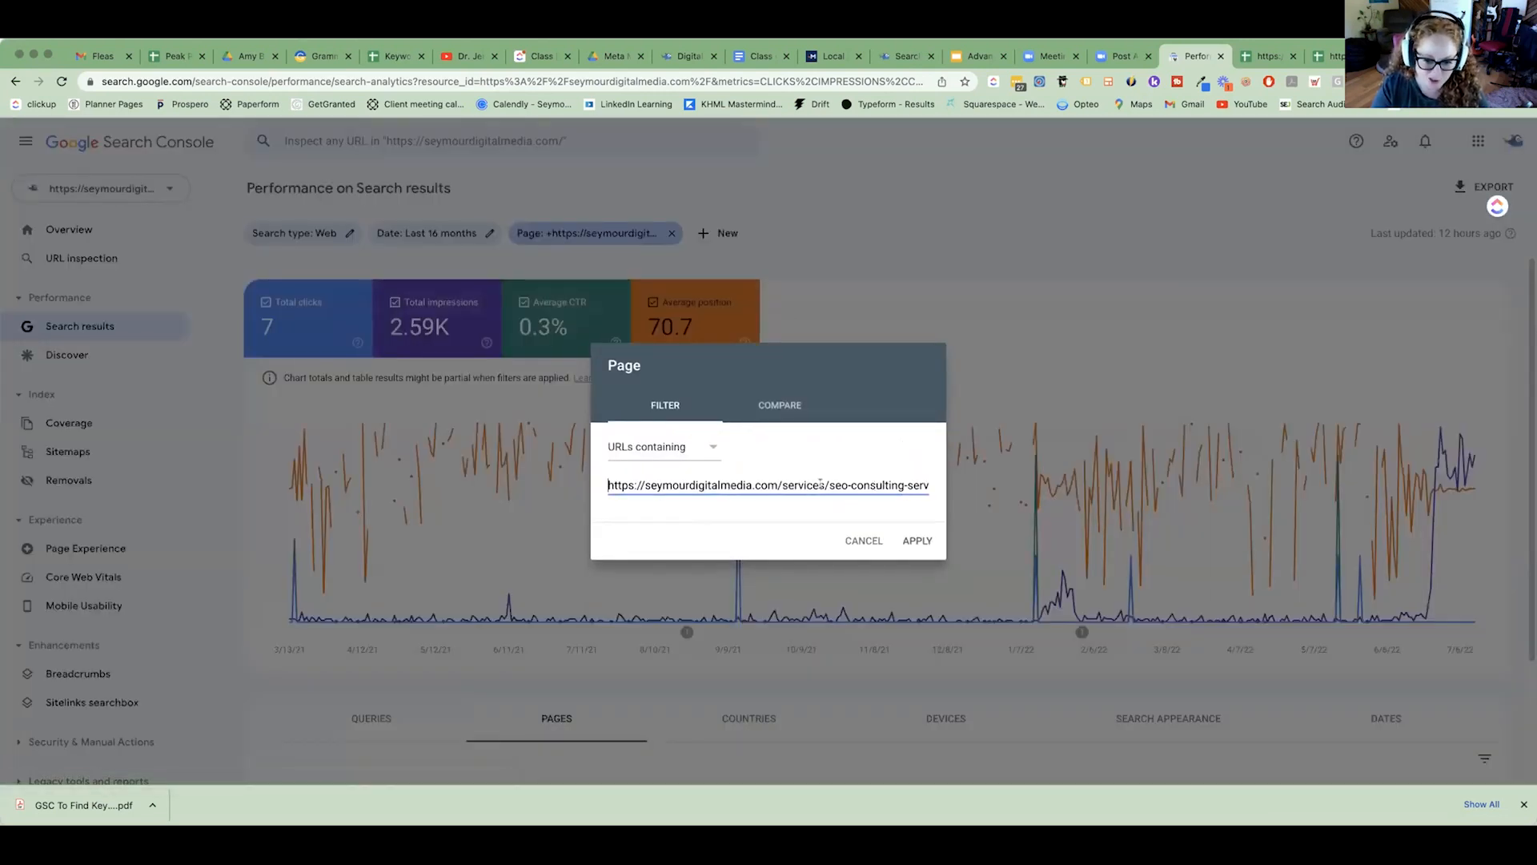
{"action": "key", "text": "shift+End"}
{"action": "key", "text": "shift+Home"}
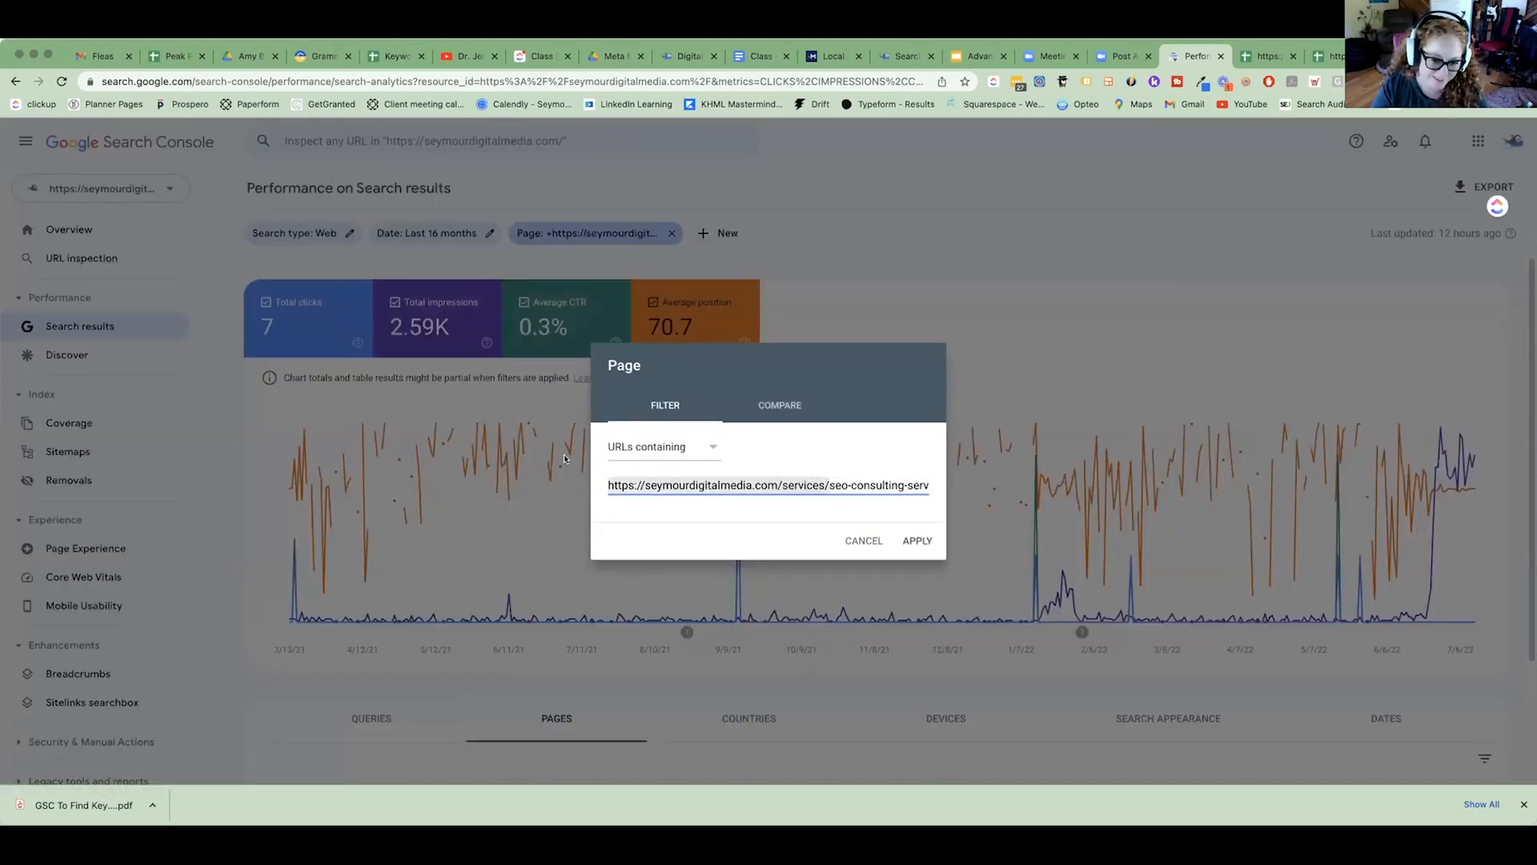
{"action": "key", "text": "BackSpace"}
{"action": "left_click", "coordinate": [908, 542]}
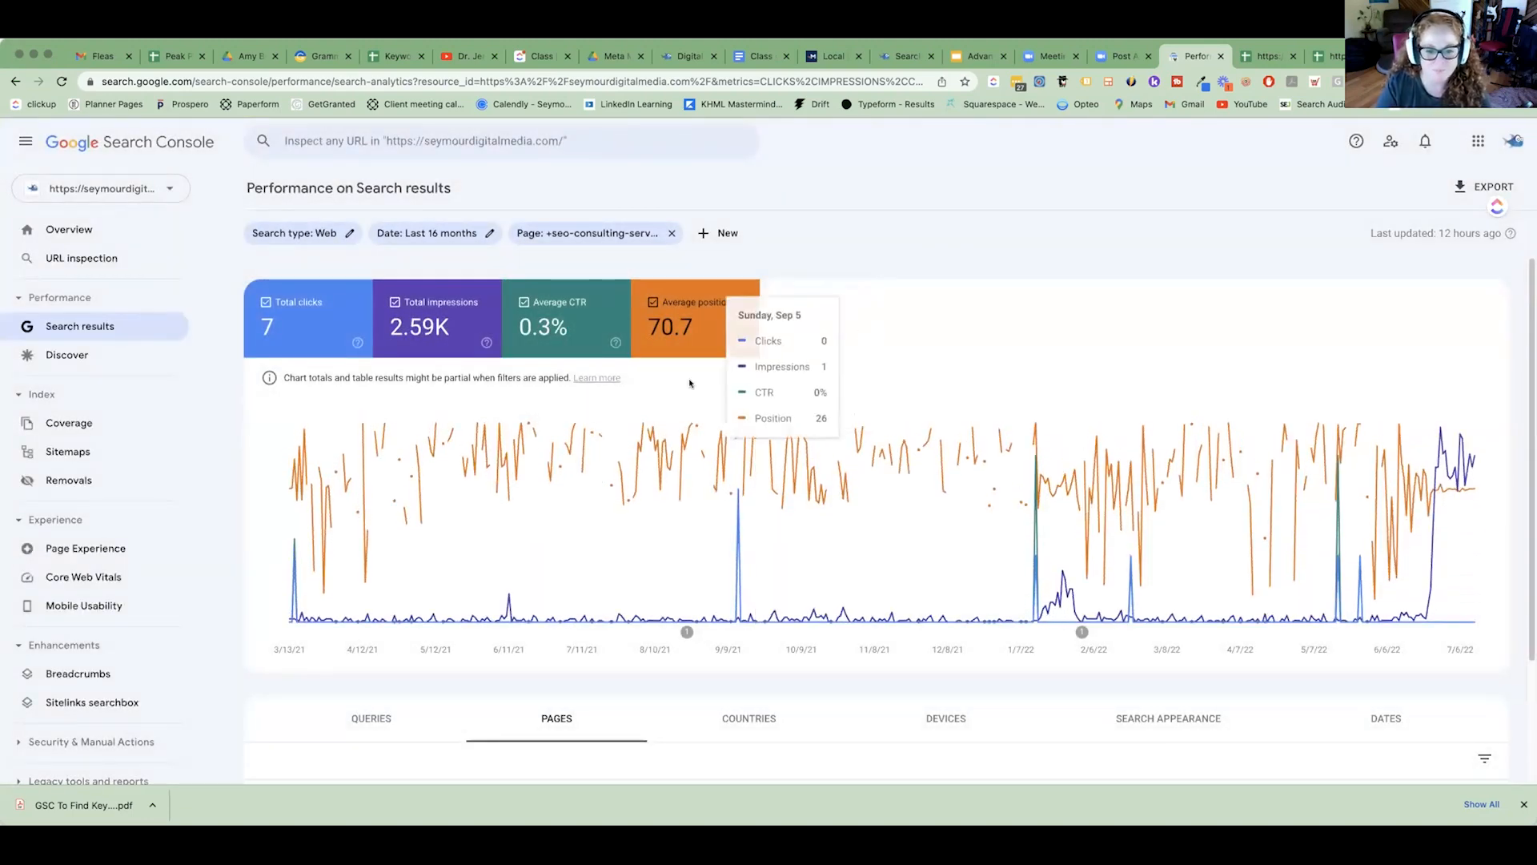
Narrow the report to the exact seo-consulting-service page from the top pages list and show its top queries.
{"action": "scroll", "coordinate": [642, 411], "scroll_direction": "down", "scroll_amount": 2}
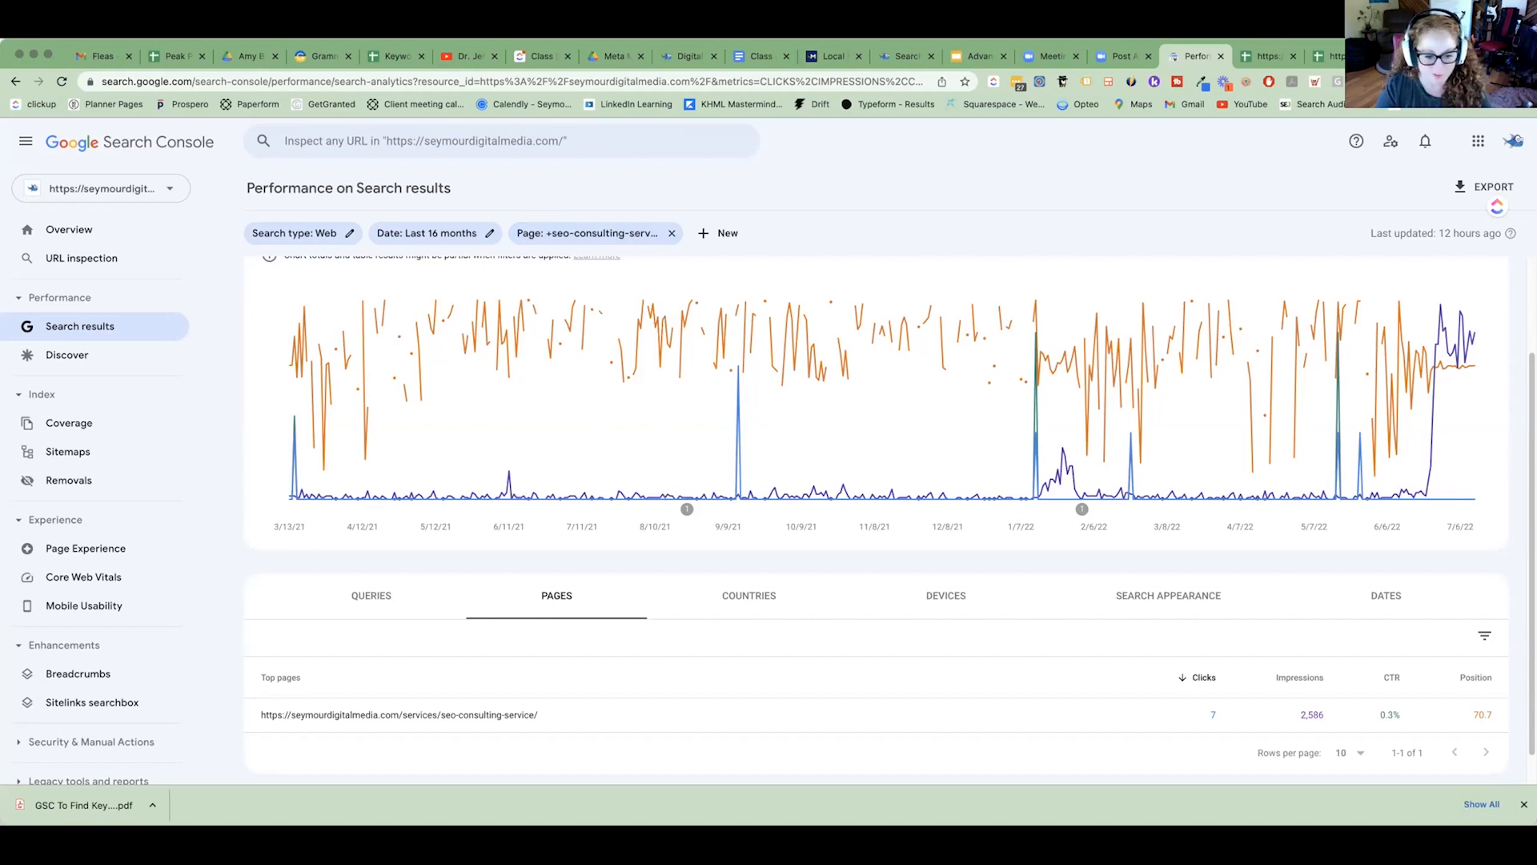
{"action": "left_click", "coordinate": [404, 716]}
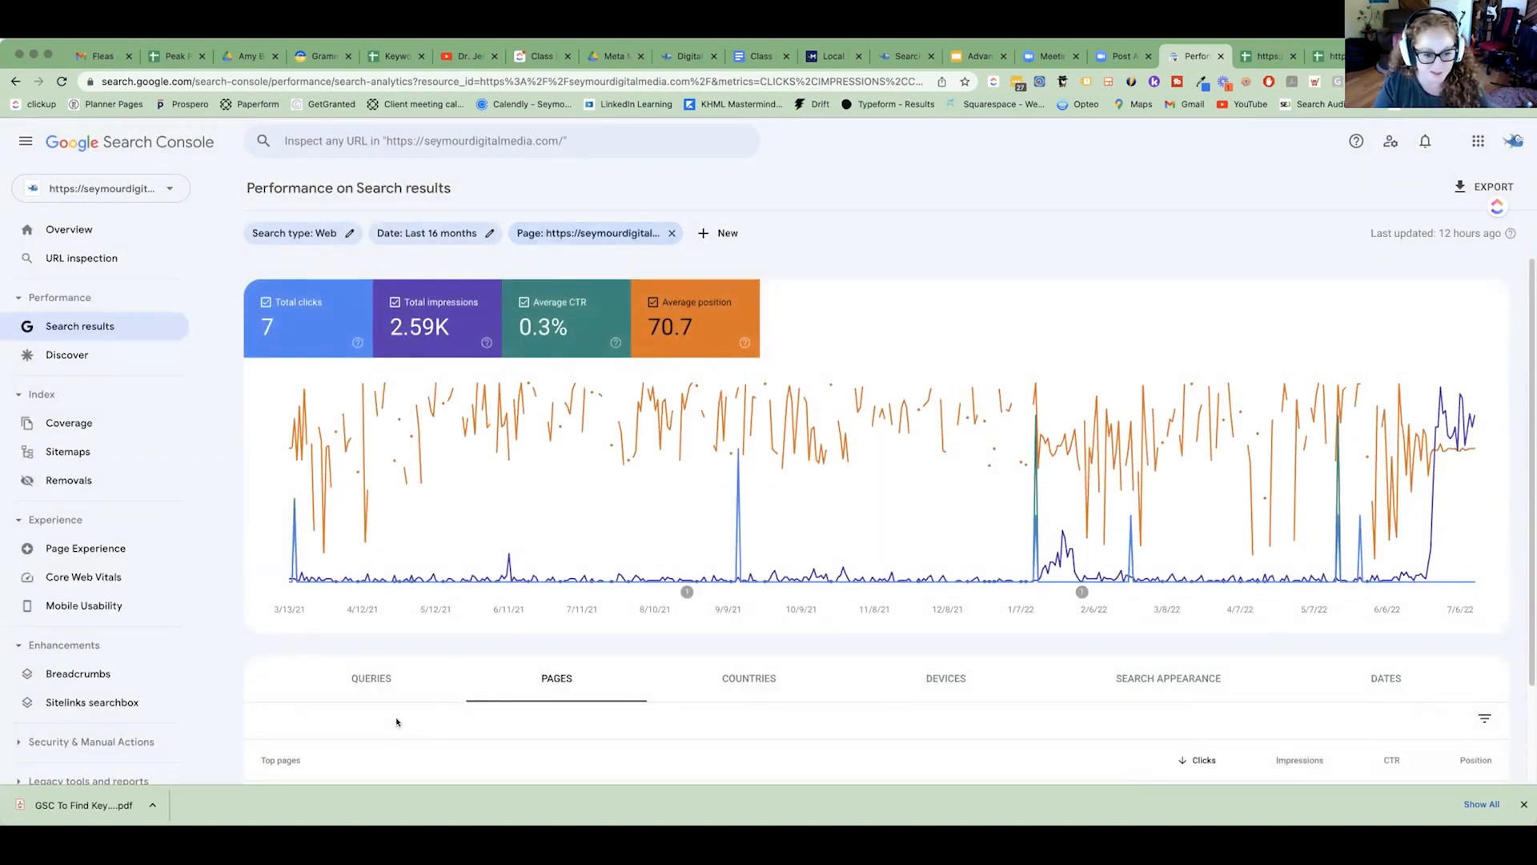
{"action": "left_click", "coordinate": [380, 680]}
{"action": "scroll", "coordinate": [484, 650], "scroll_direction": "down", "scroll_amount": 3}
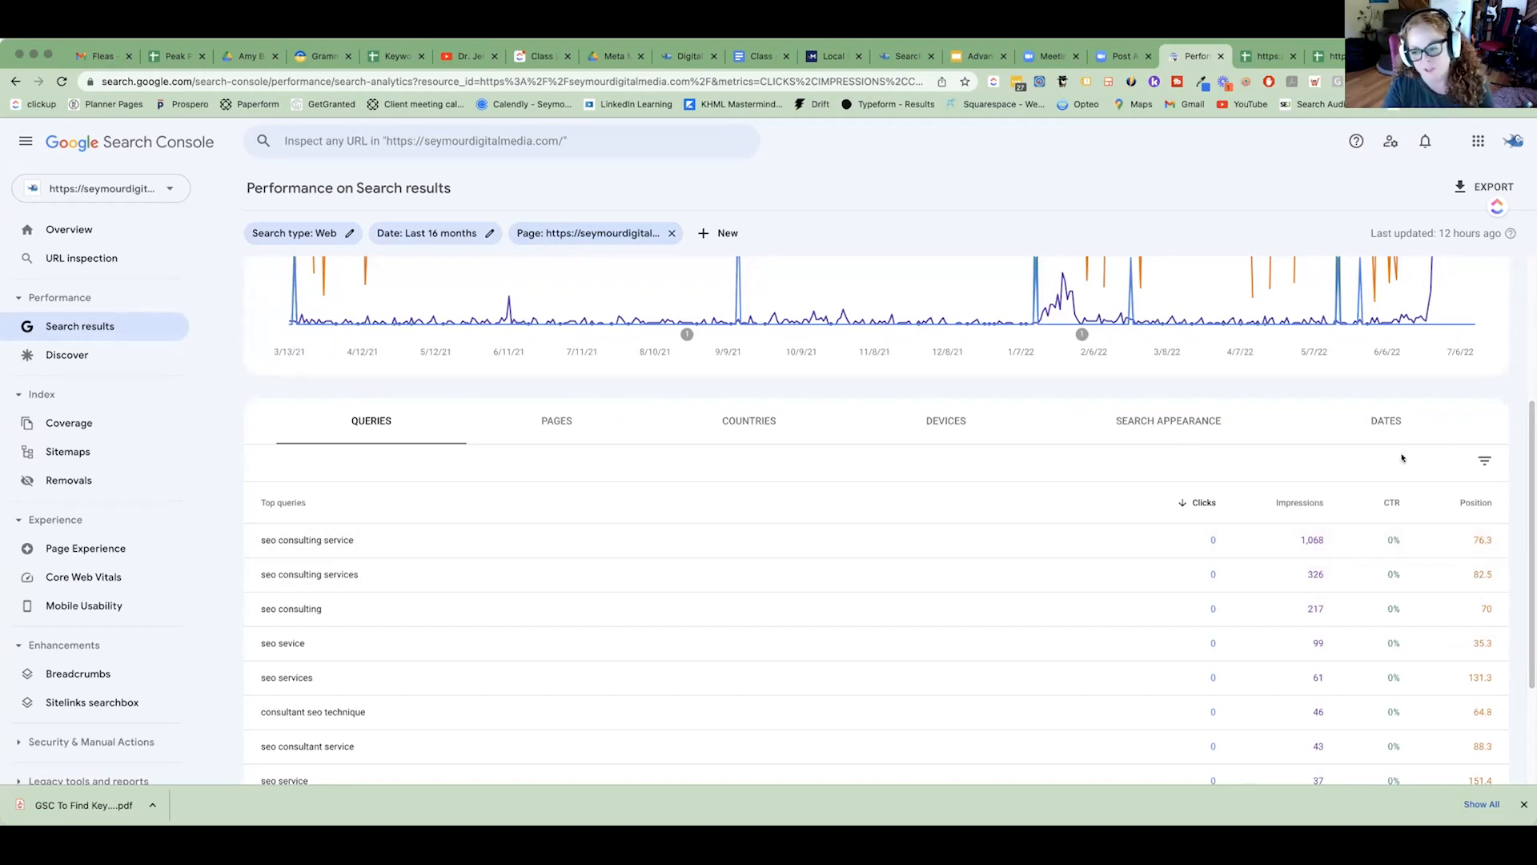
Dismiss the query table's filter options and export the page's performance data to Google Sheets.
{"action": "left_click", "coordinate": [1481, 463]}
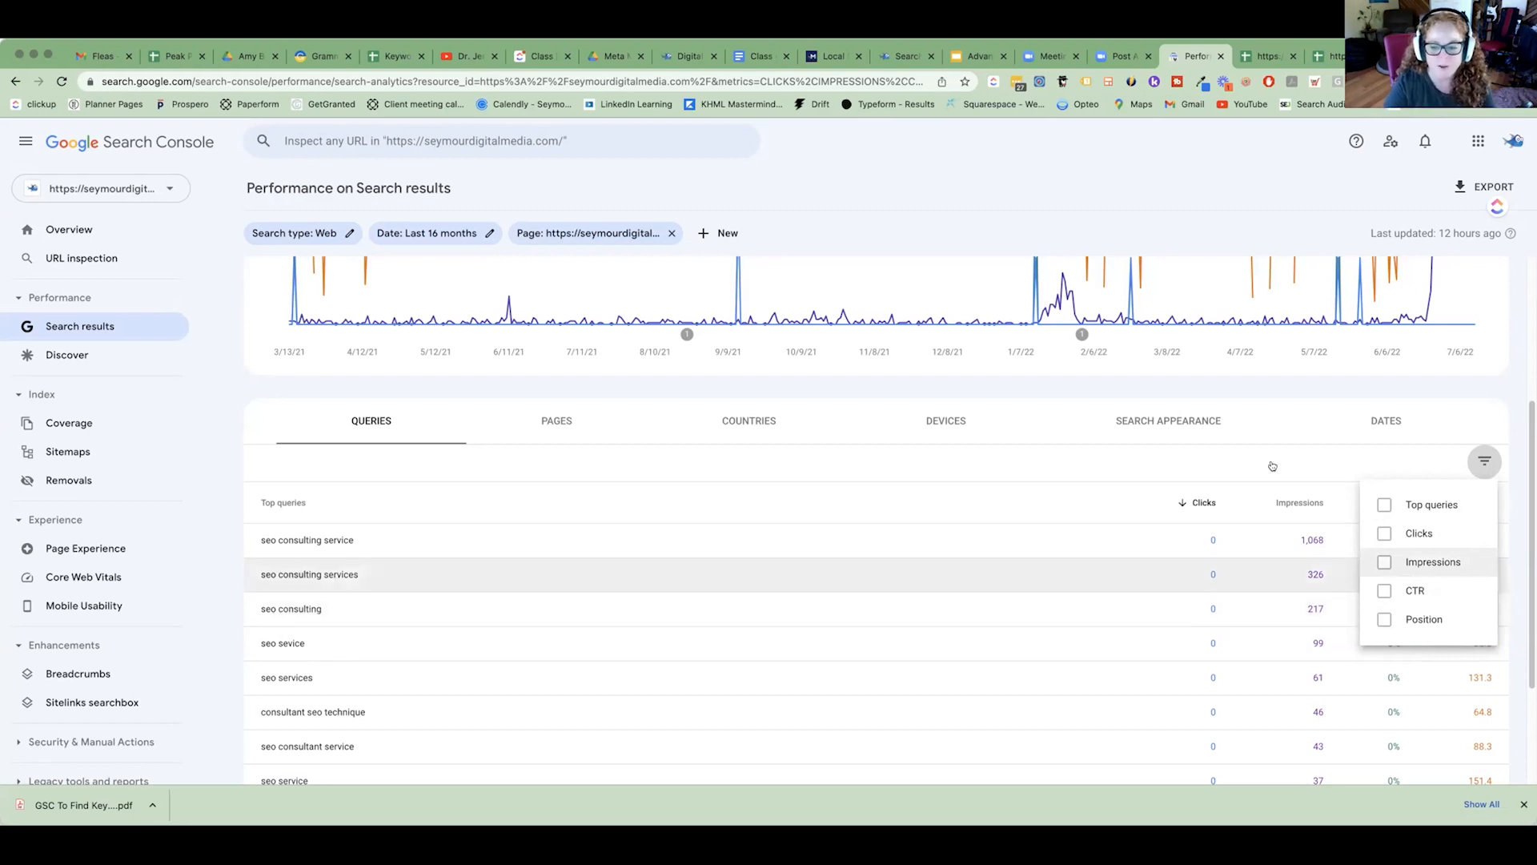
{"action": "left_click", "coordinate": [1480, 188]}
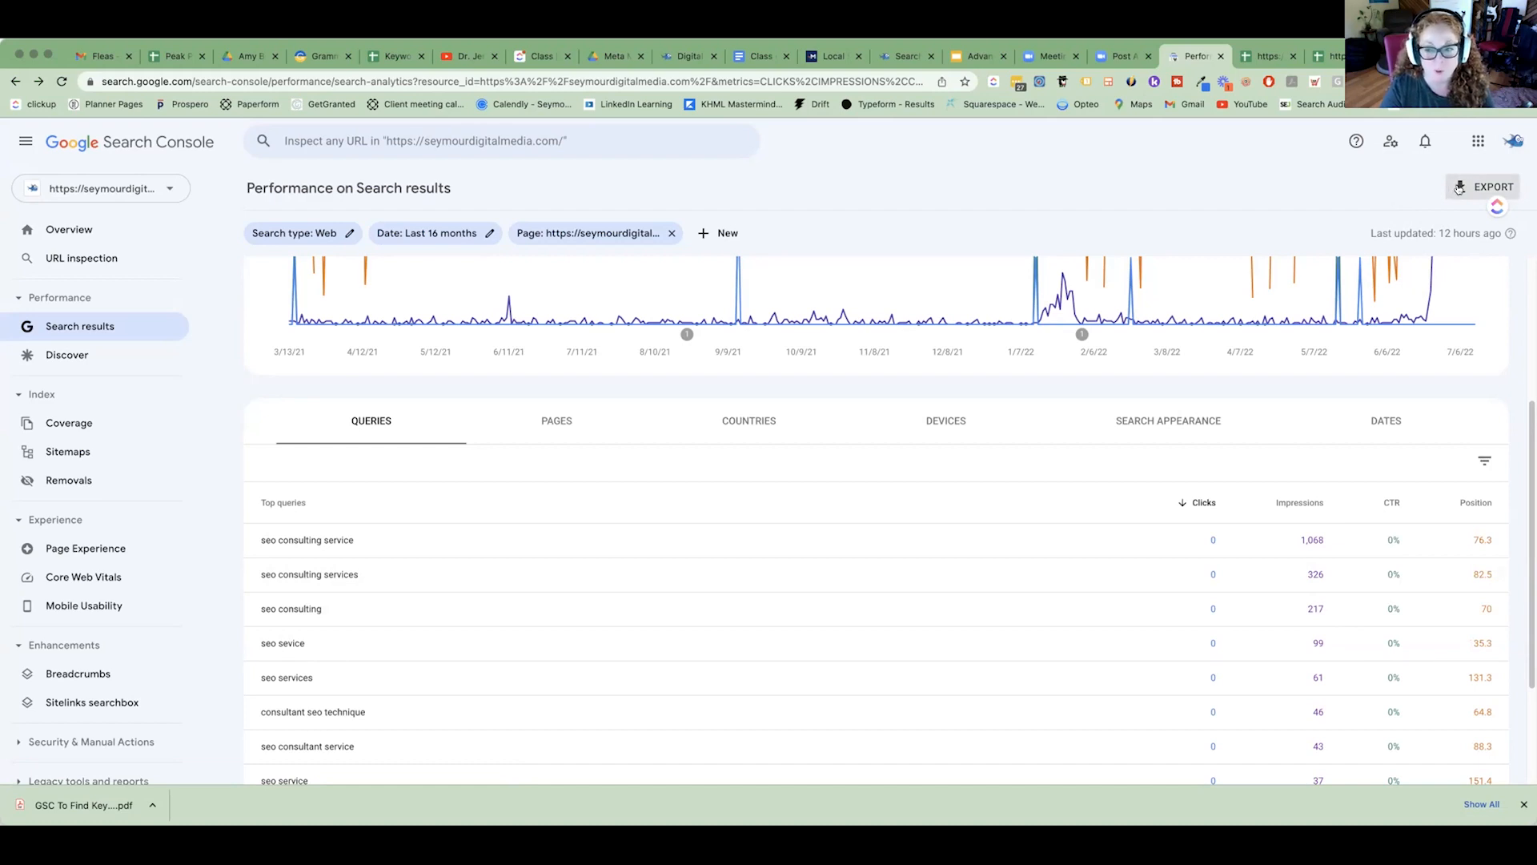
{"action": "left_click", "coordinate": [1460, 188]}
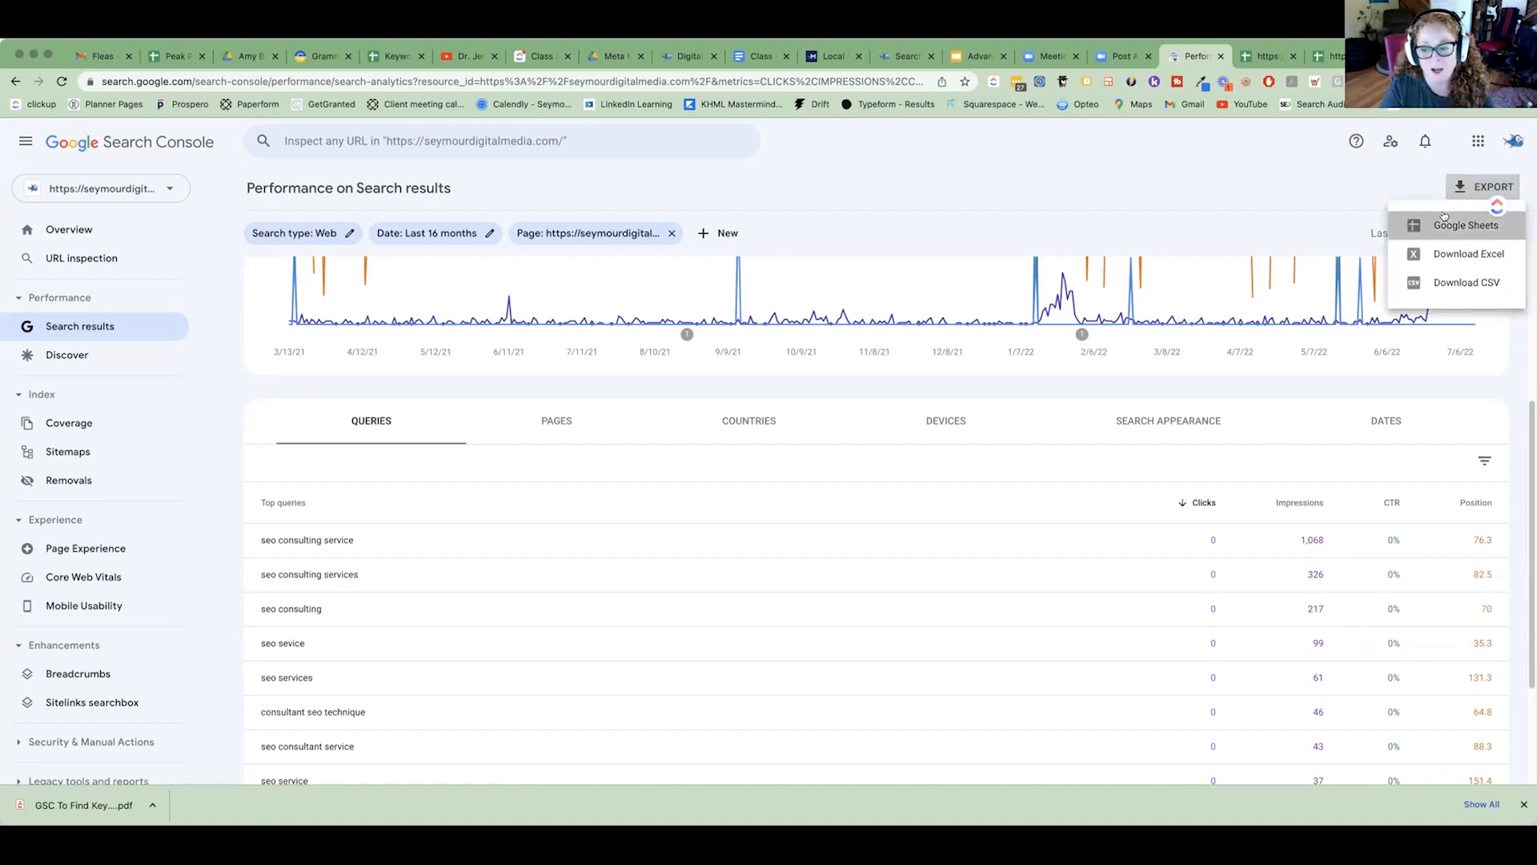
{"action": "left_click", "coordinate": [1445, 221]}
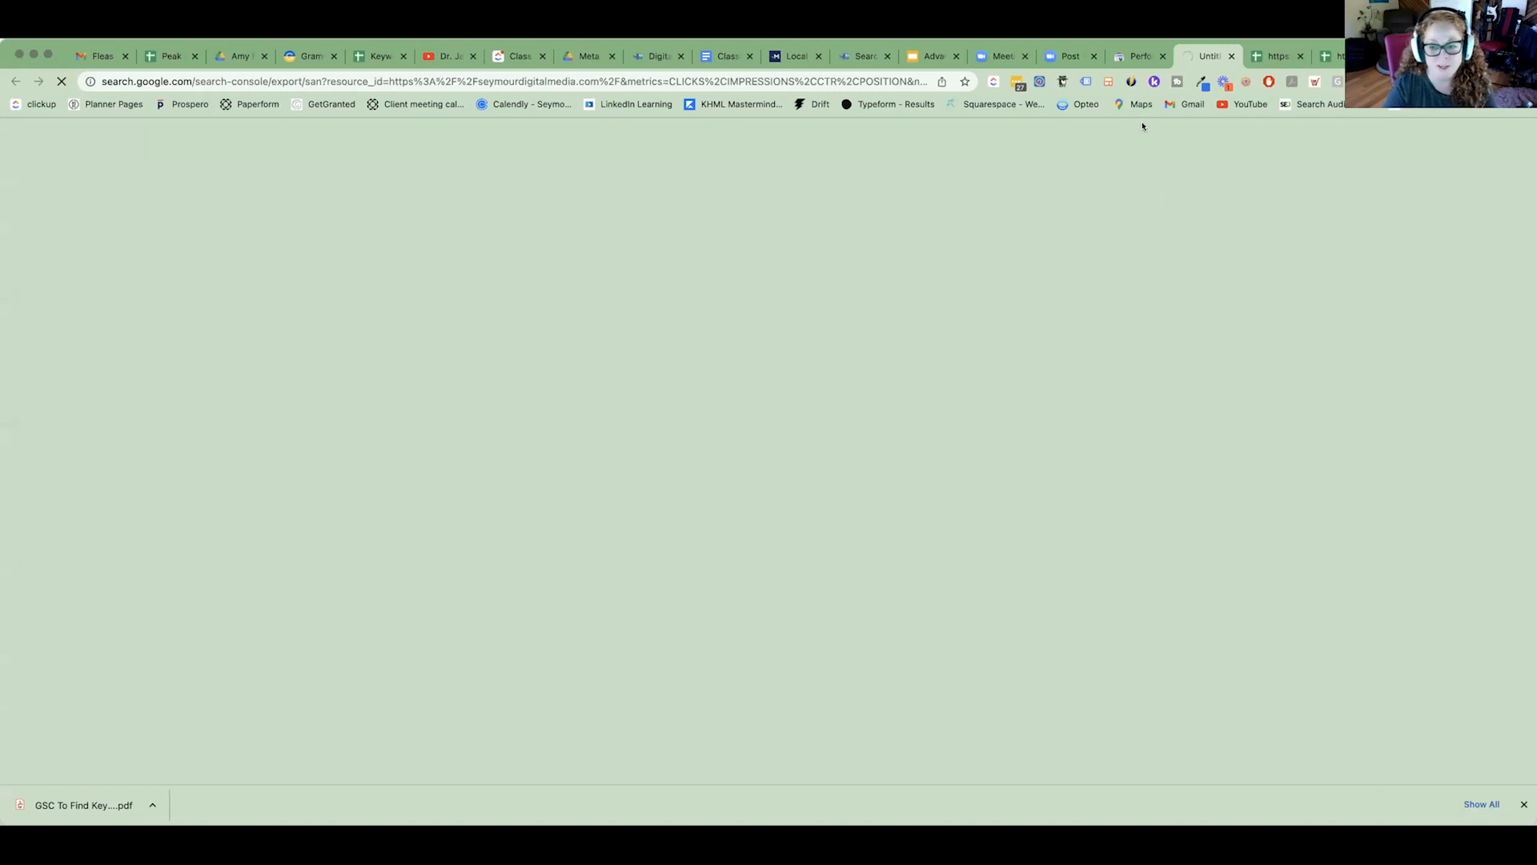
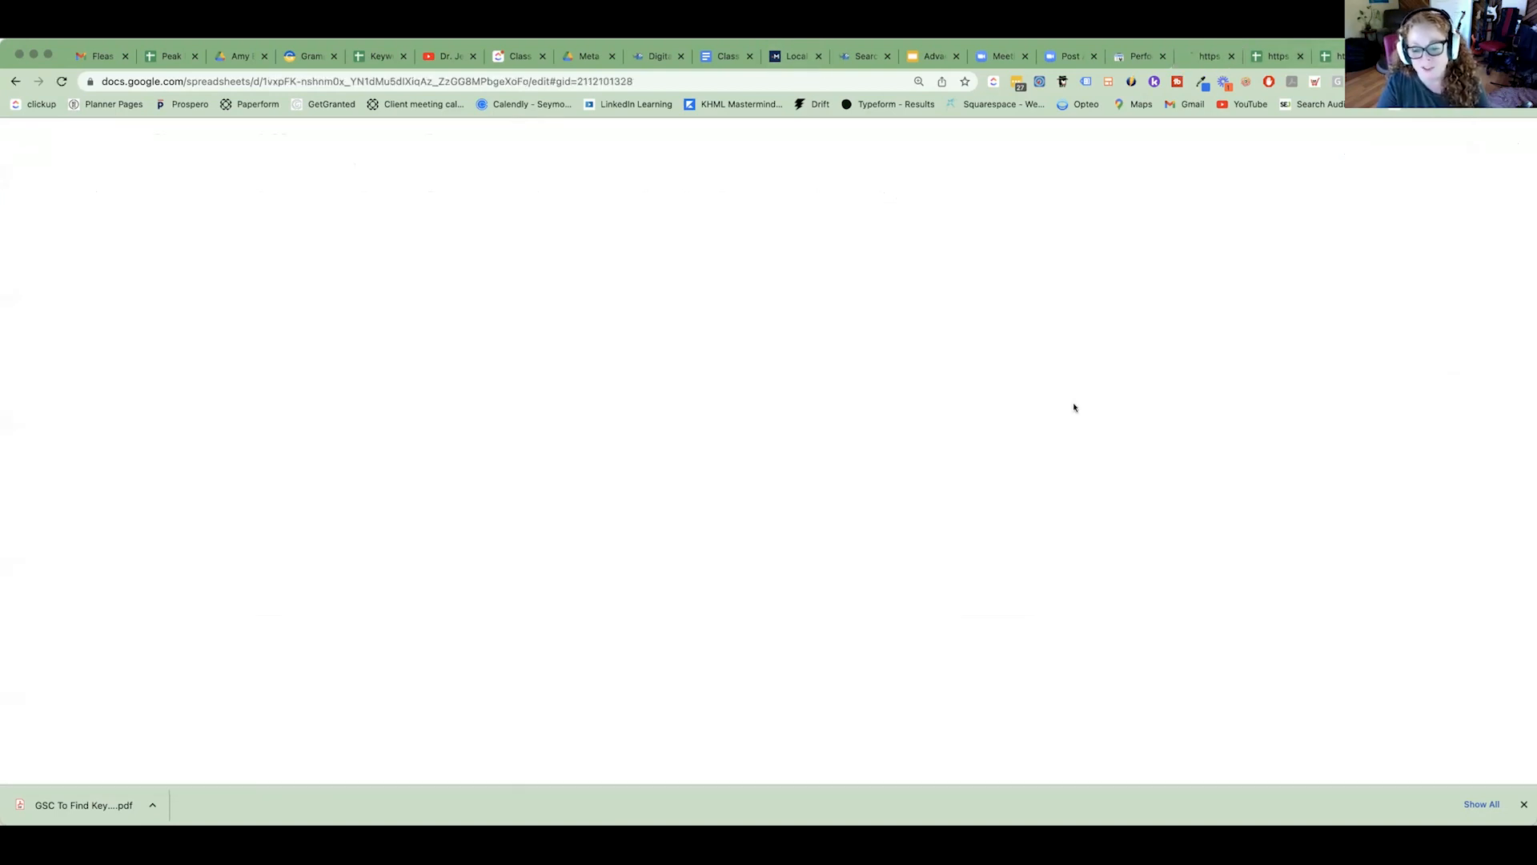
Move the webfx.com competitor URL in the SEO Consulting row from the Contractor column to the Competitors to beat column.
{"action": "left_click_drag", "start_coordinate": [906, 741], "coordinate": [1442, 767]}
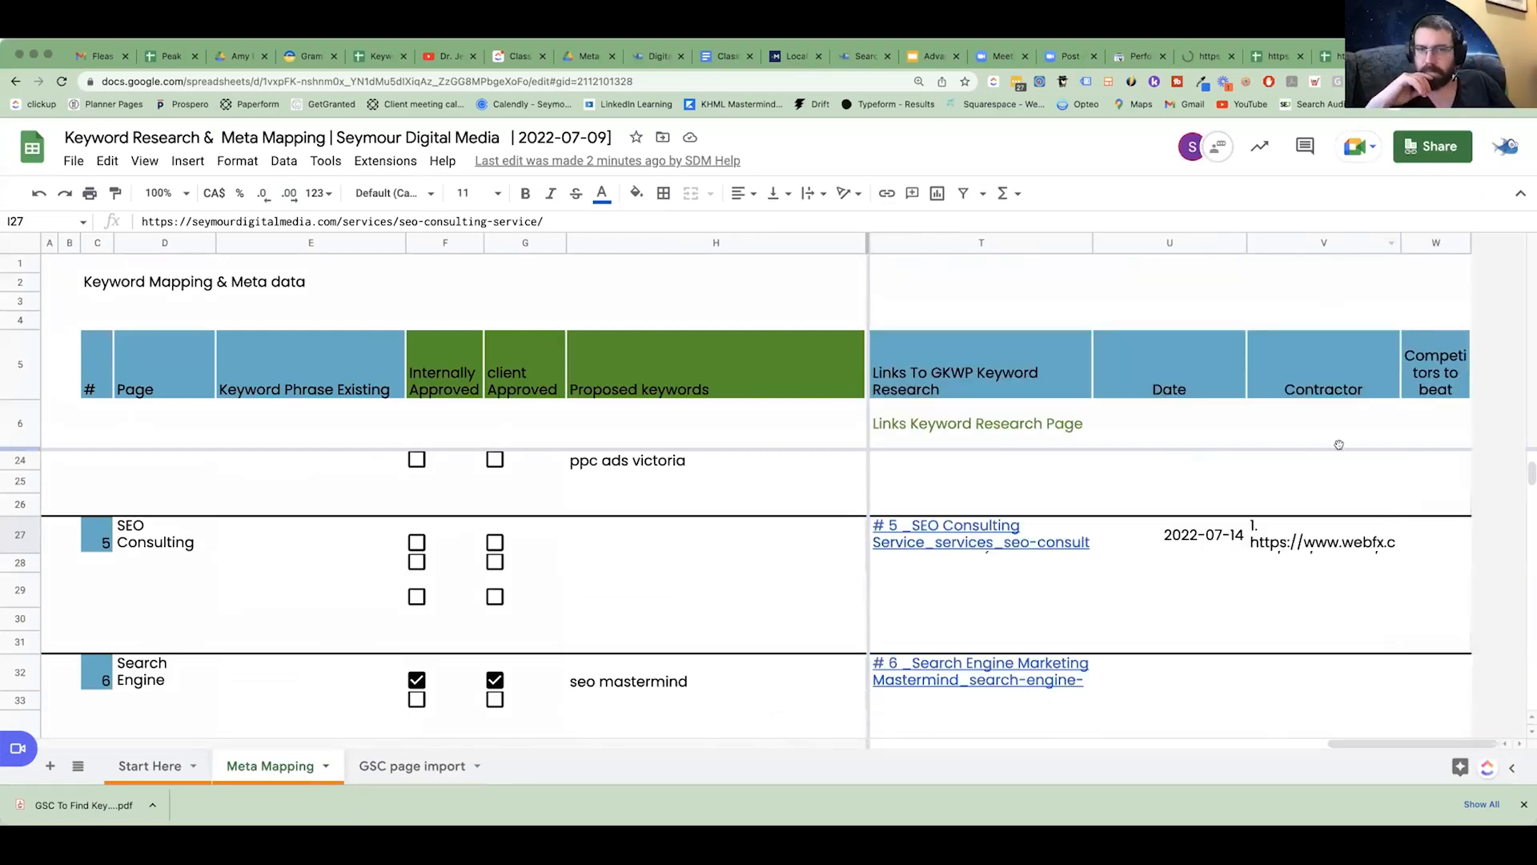
{"action": "left_click", "coordinate": [1294, 547]}
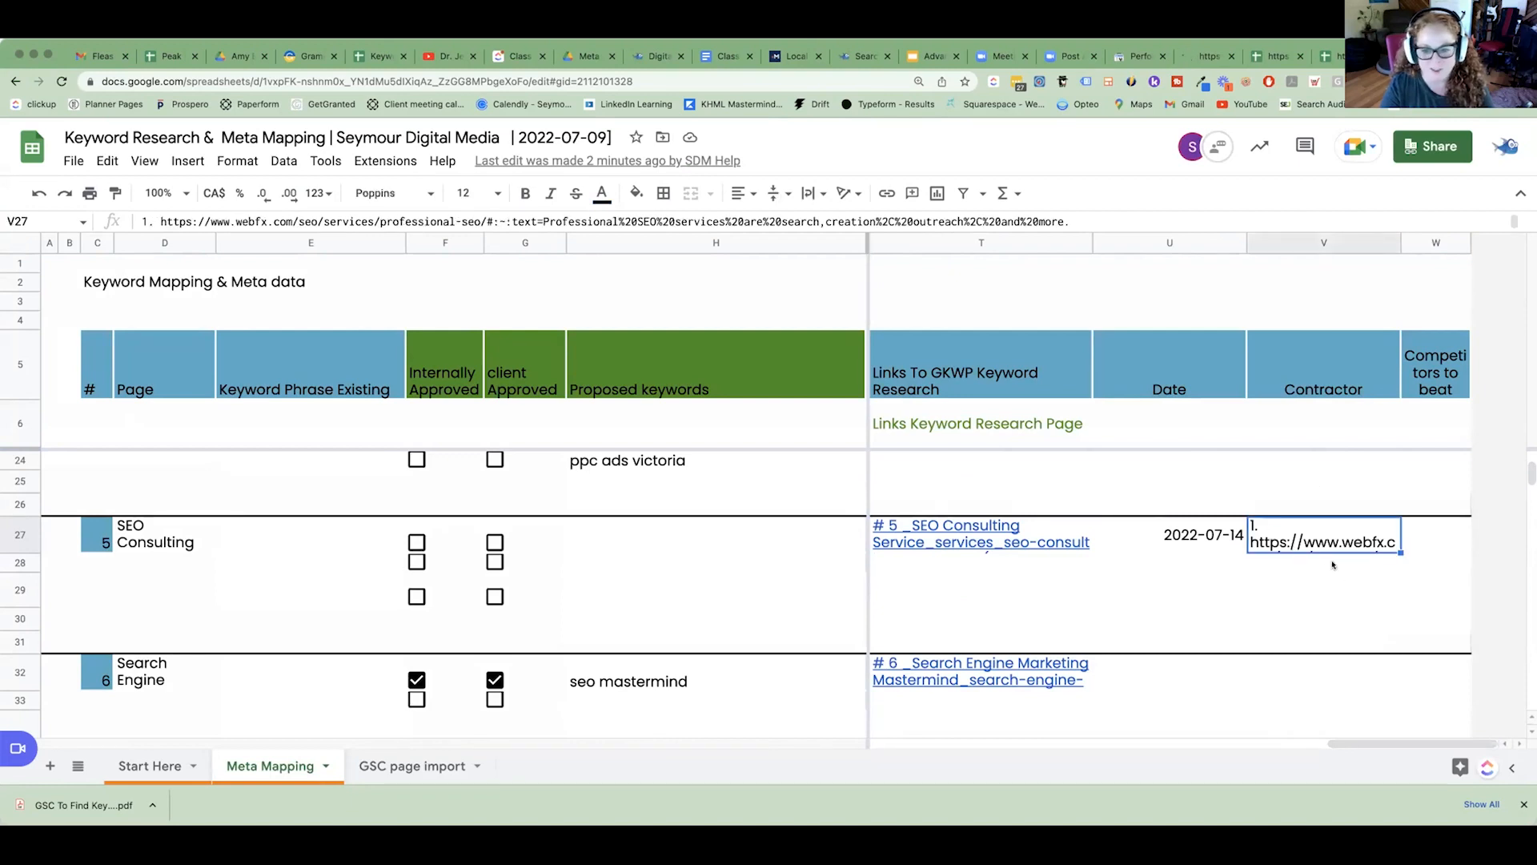
{"action": "key", "text": "ctrl+c"}
{"action": "left_click", "coordinate": [1426, 542]}
{"action": "key", "text": "ctrl+v"}
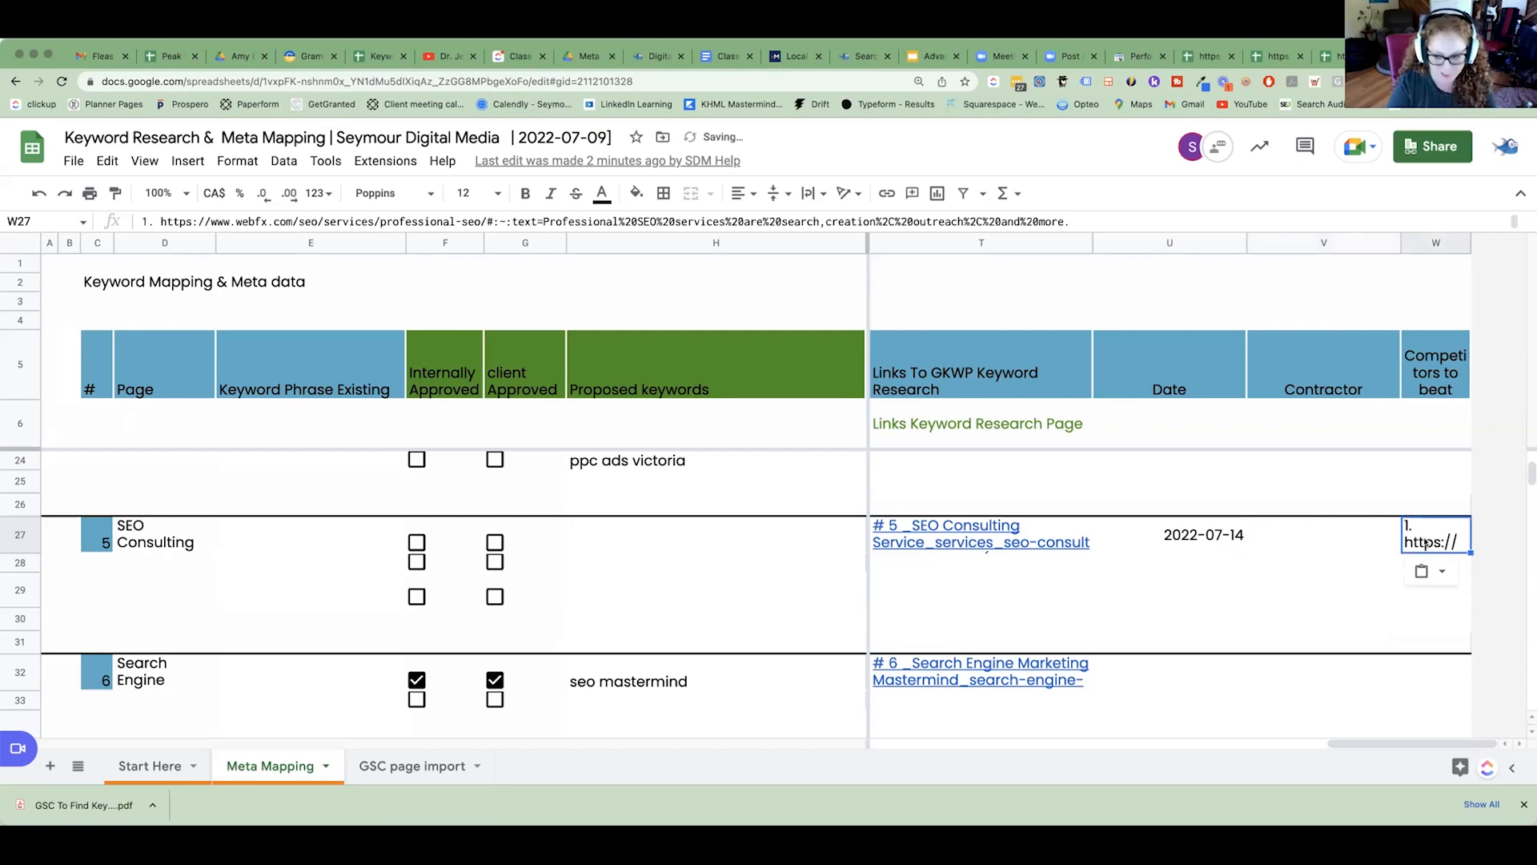
{"action": "left_click", "coordinate": [1319, 539]}
{"action": "left_click", "coordinate": [1199, 542]}
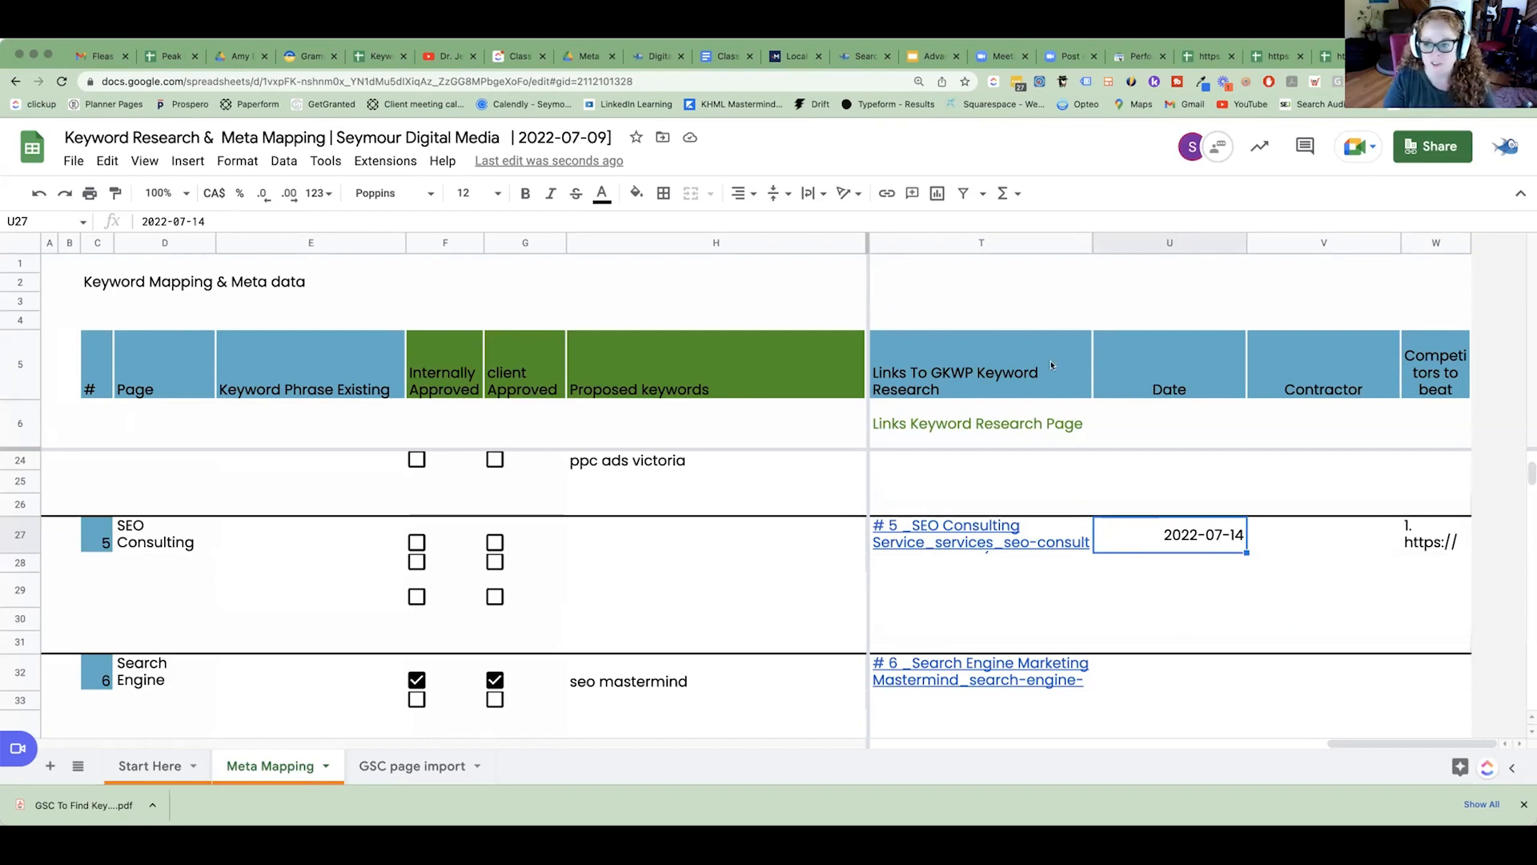
Switch to the new SEO consulting Search Console export and look through its Queries, Dates and Pages sheets.
{"action": "left_click", "coordinate": [1347, 56]}
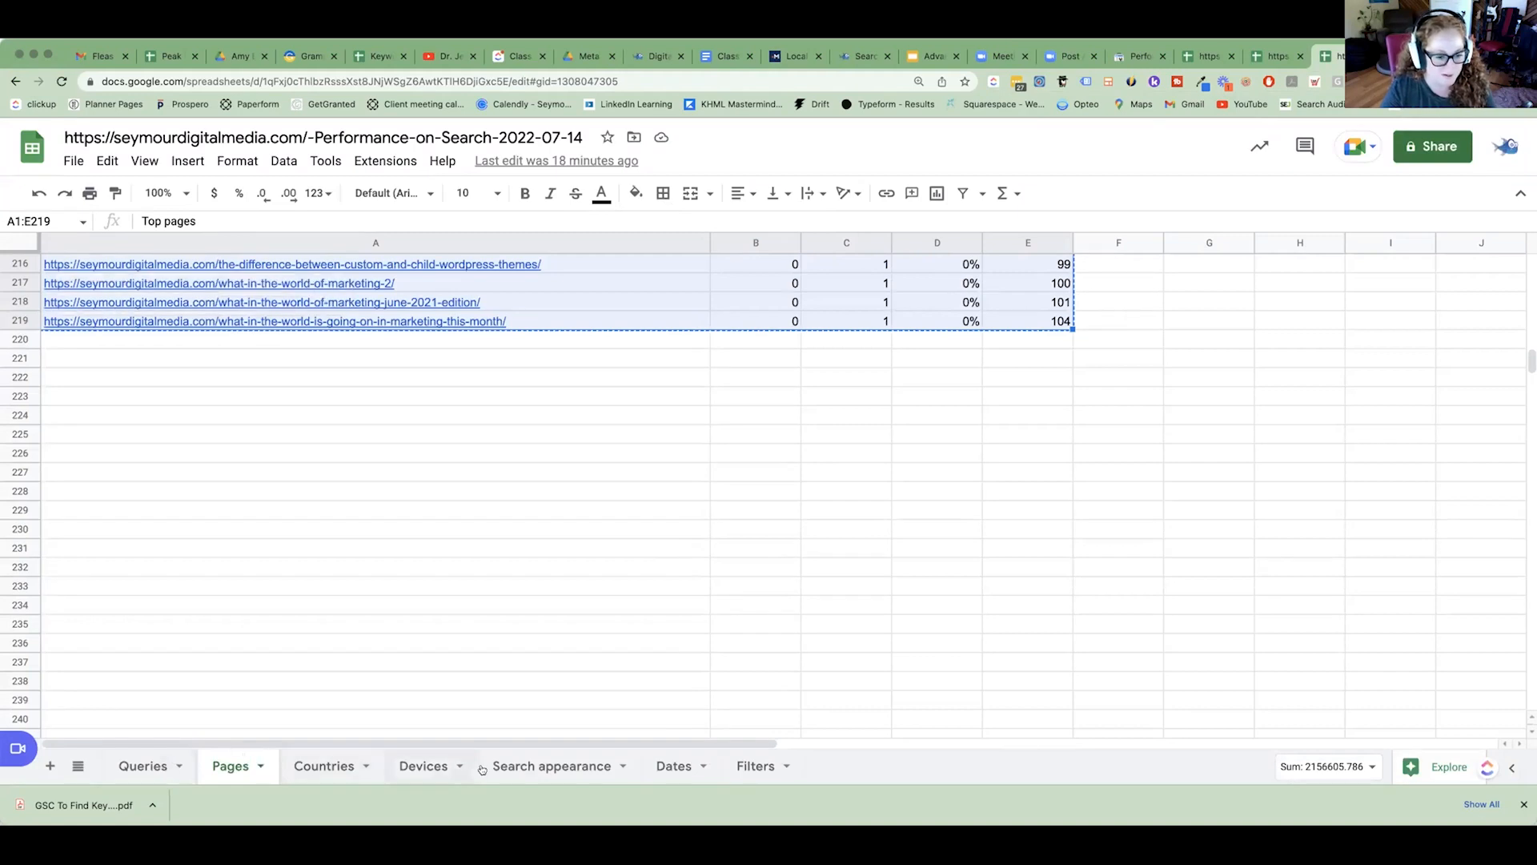
{"action": "left_click", "coordinate": [1191, 60]}
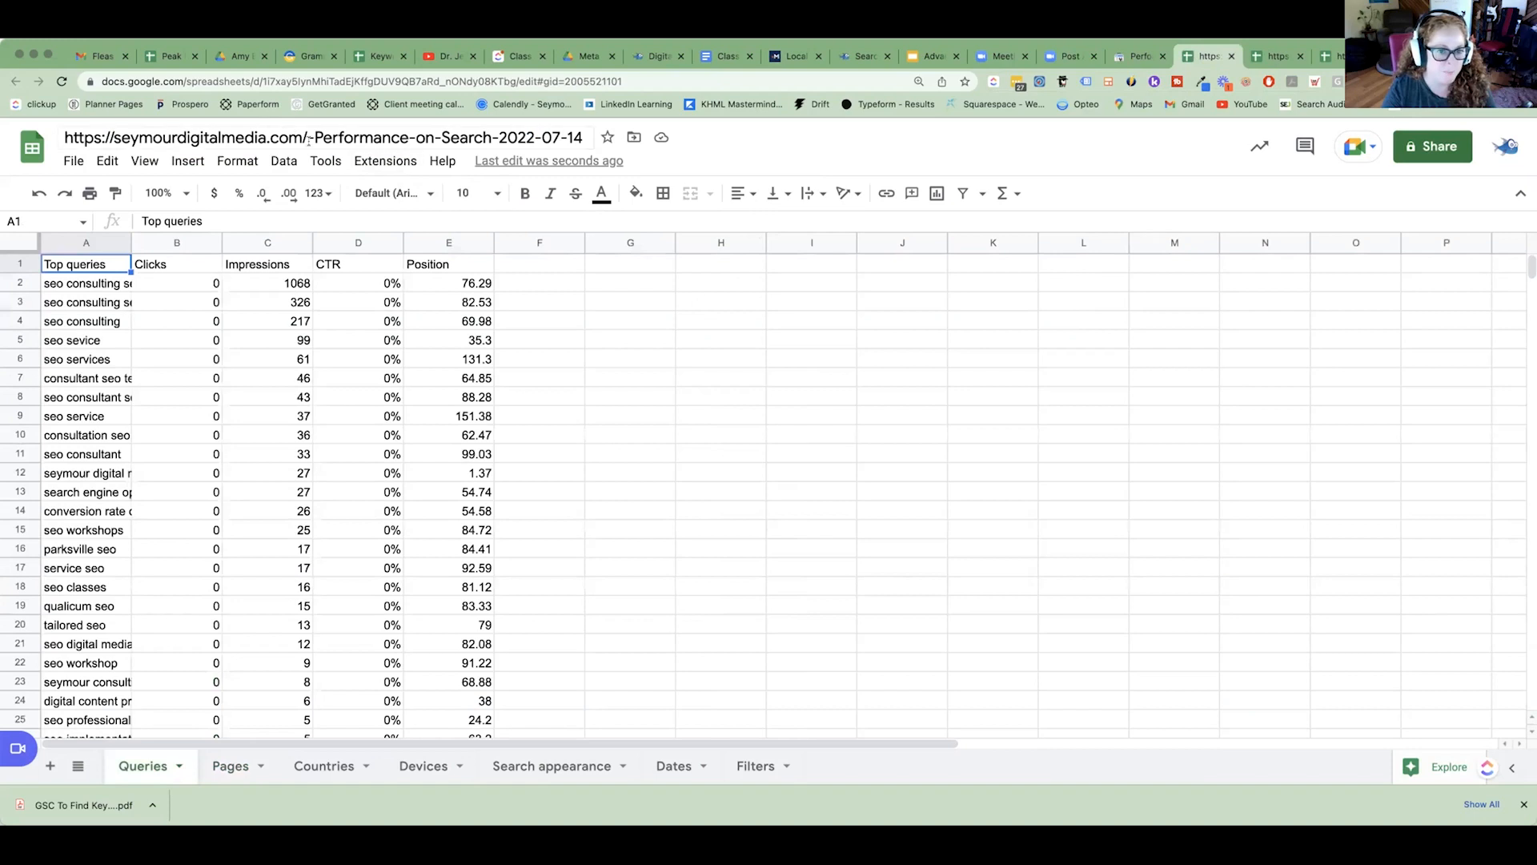
{"action": "left_click", "coordinate": [309, 138]}
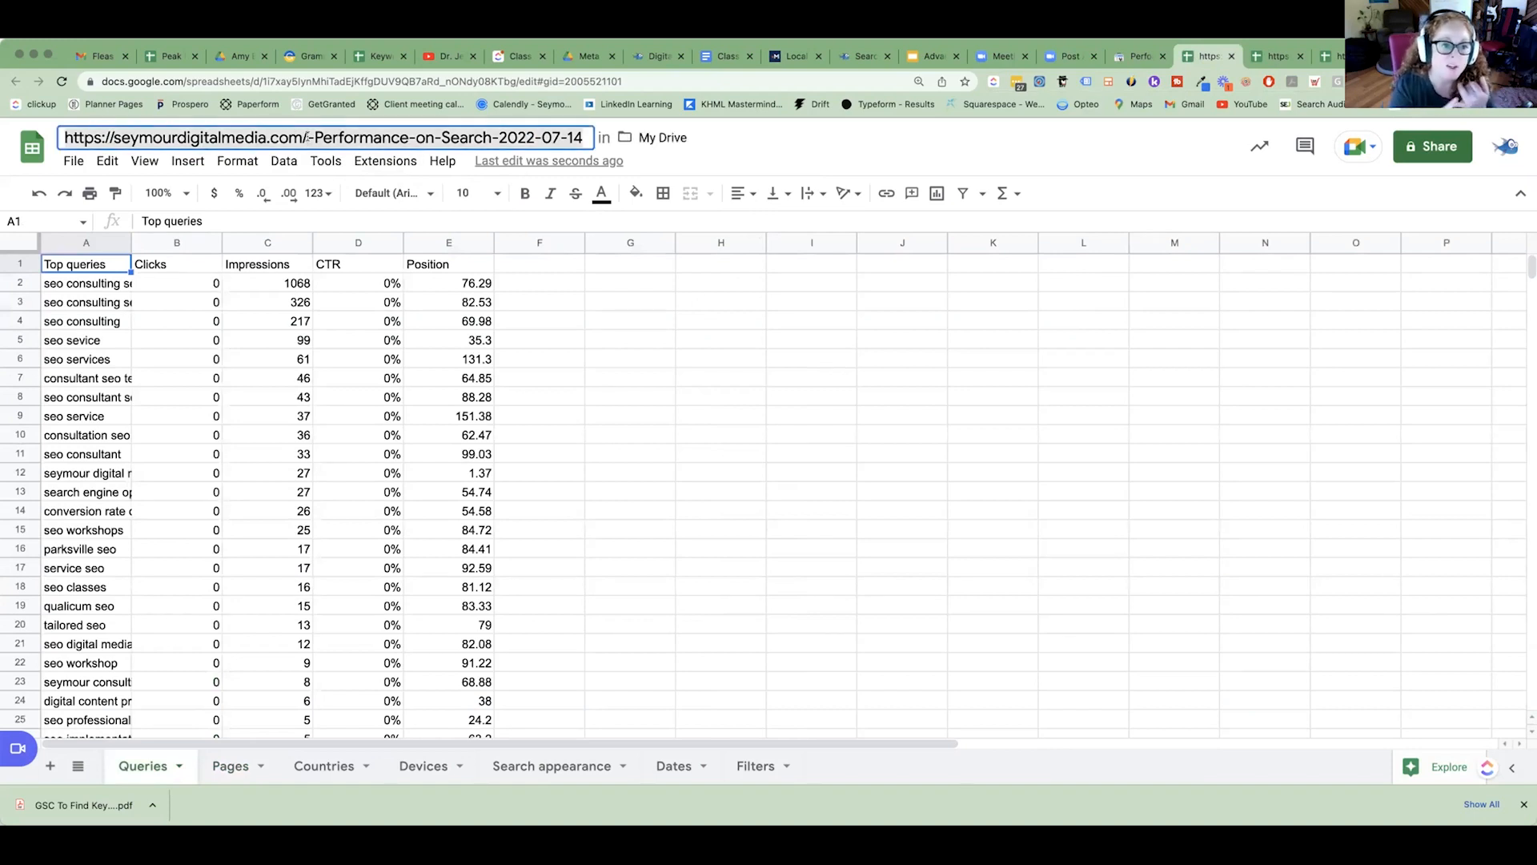
{"action": "left_click_drag", "start_coordinate": [308, 137], "coordinate": [65, 137]}
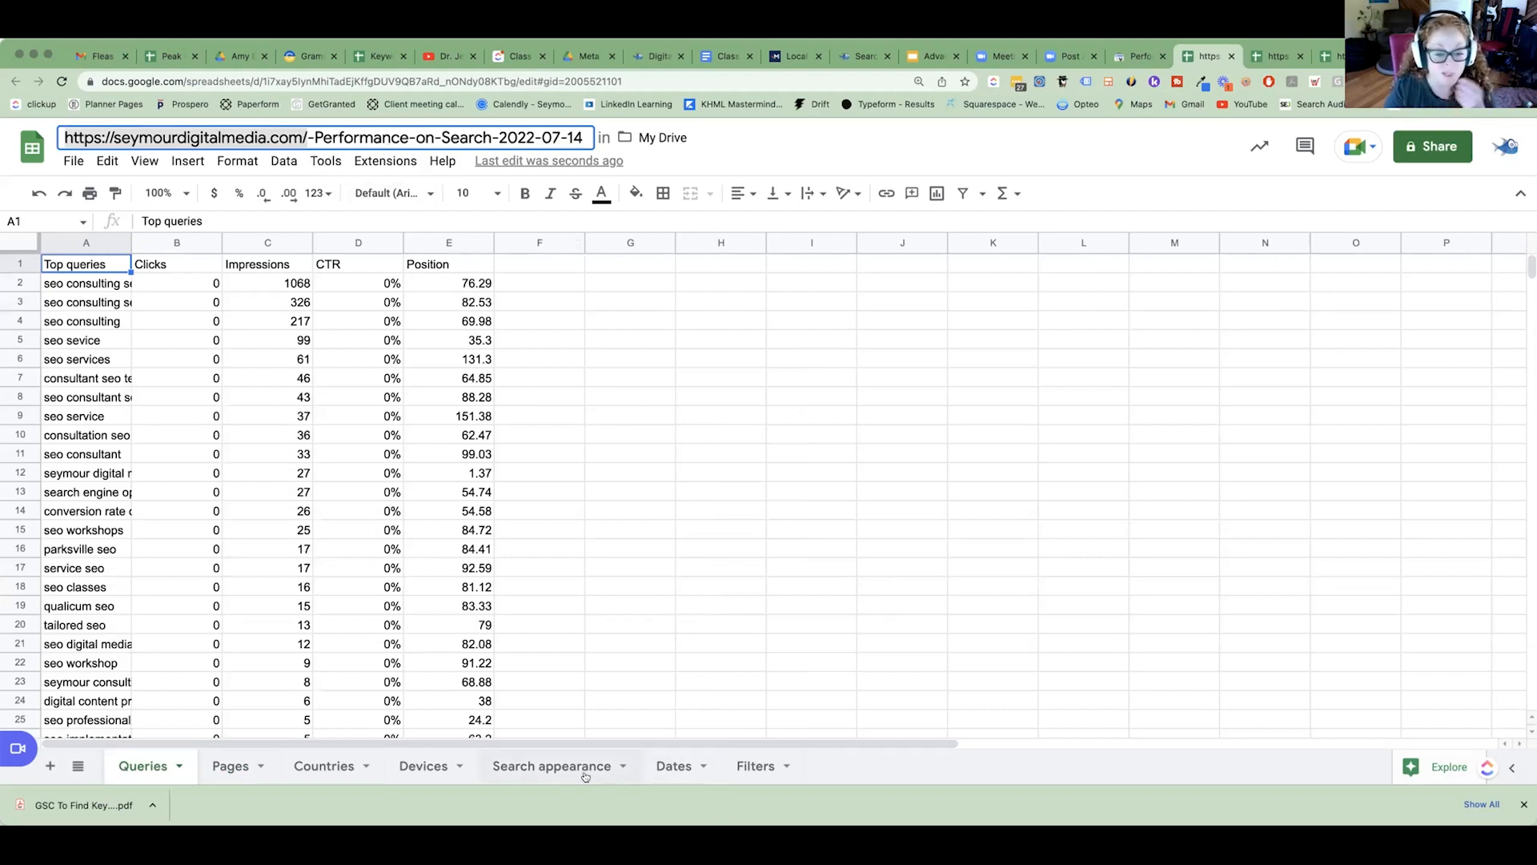
{"action": "left_click", "coordinate": [656, 768]}
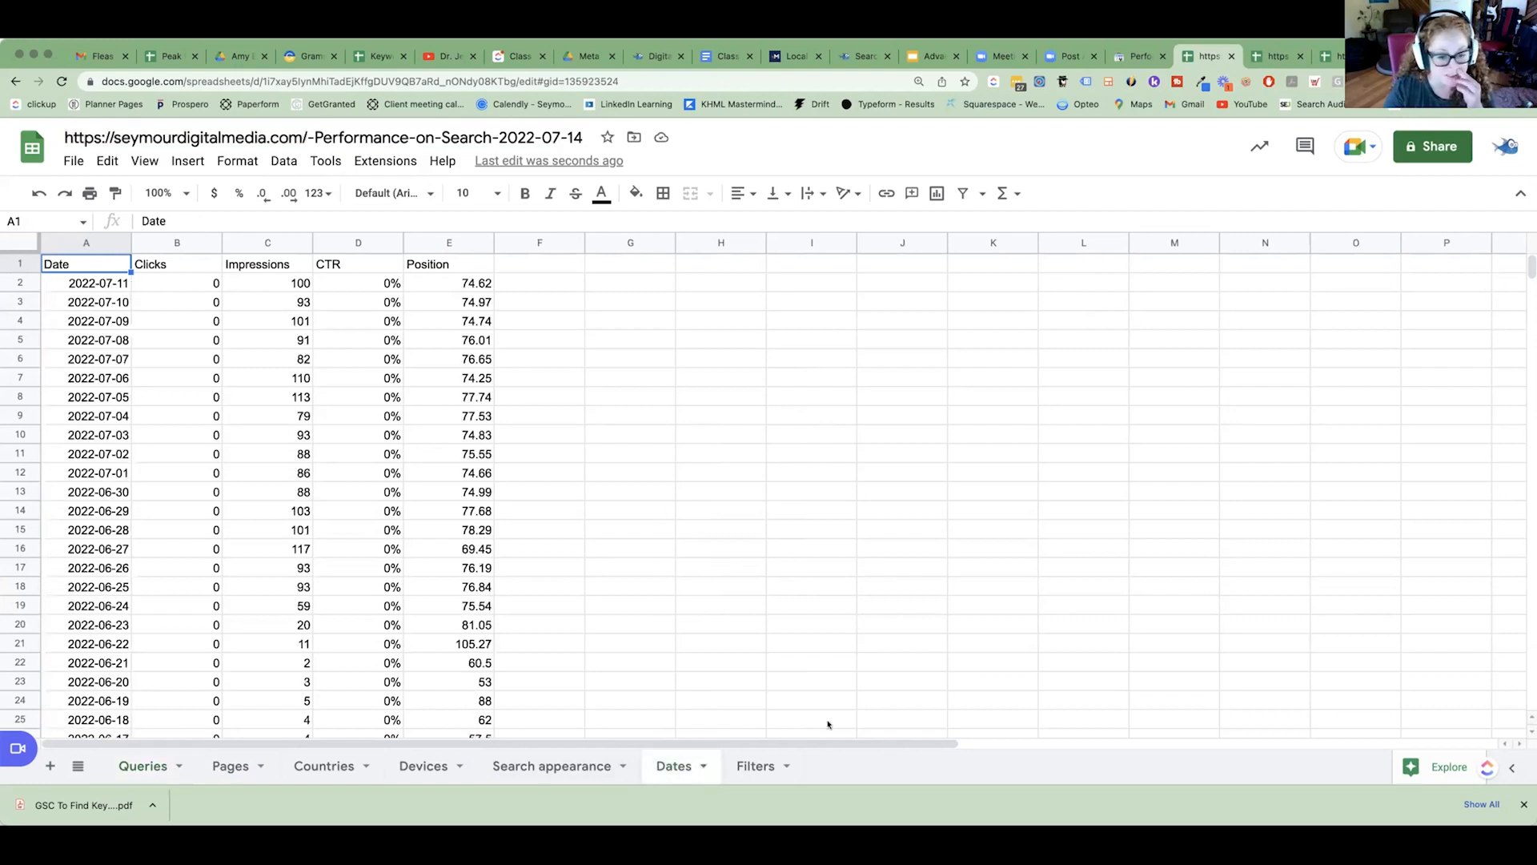
{"action": "left_click", "coordinate": [231, 766]}
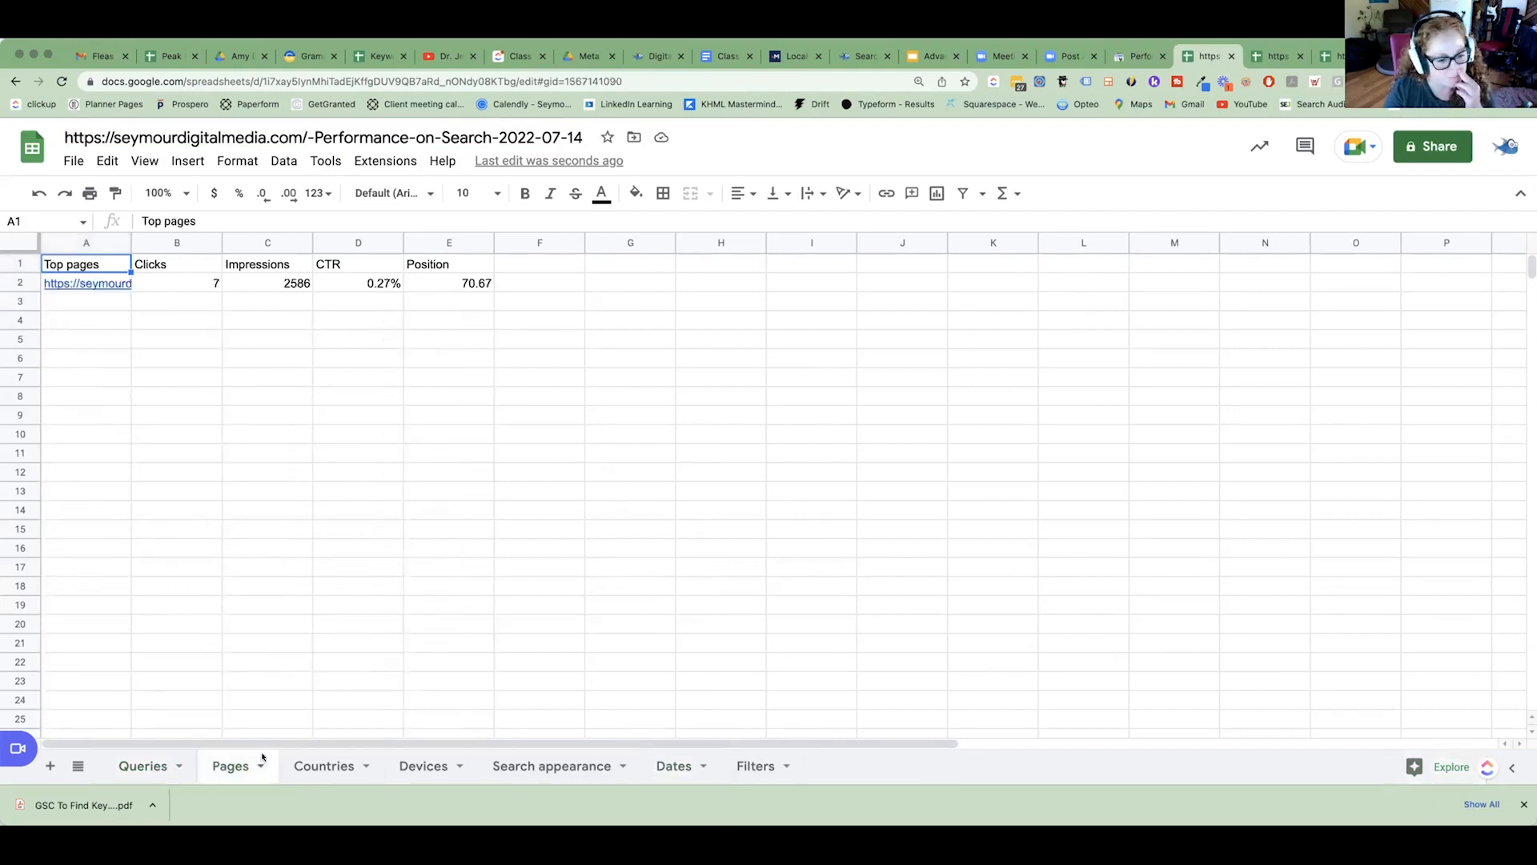
Fit the Top pages column to its contents and insert the seo-consulting-service page URL into the file title in place of the domain.
{"action": "double_click", "coordinate": [128, 243]}
{"action": "left_click", "coordinate": [183, 283]}
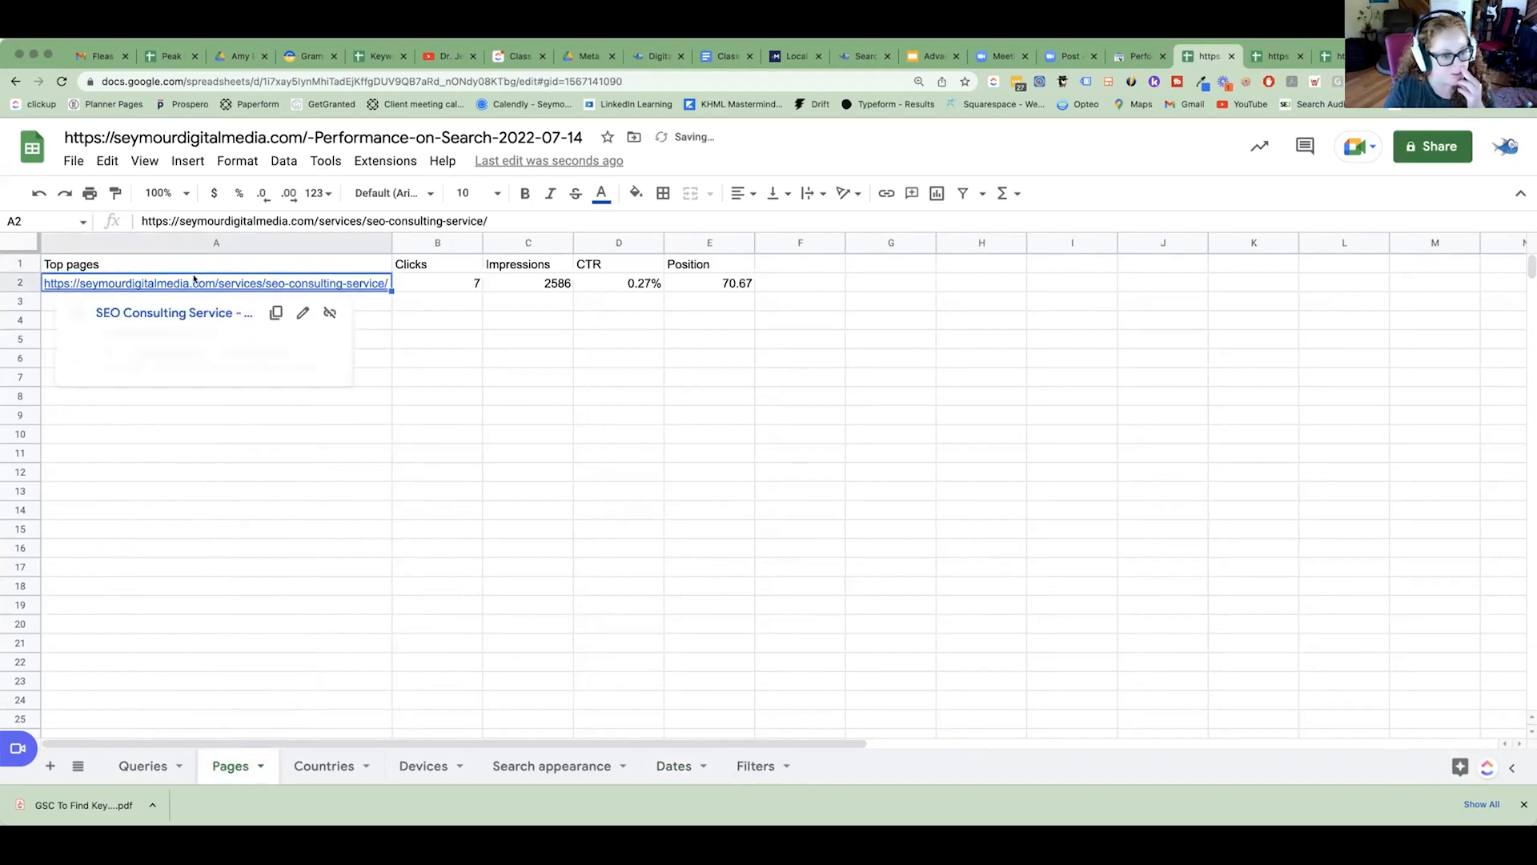
{"action": "key", "text": "ctrl+c"}
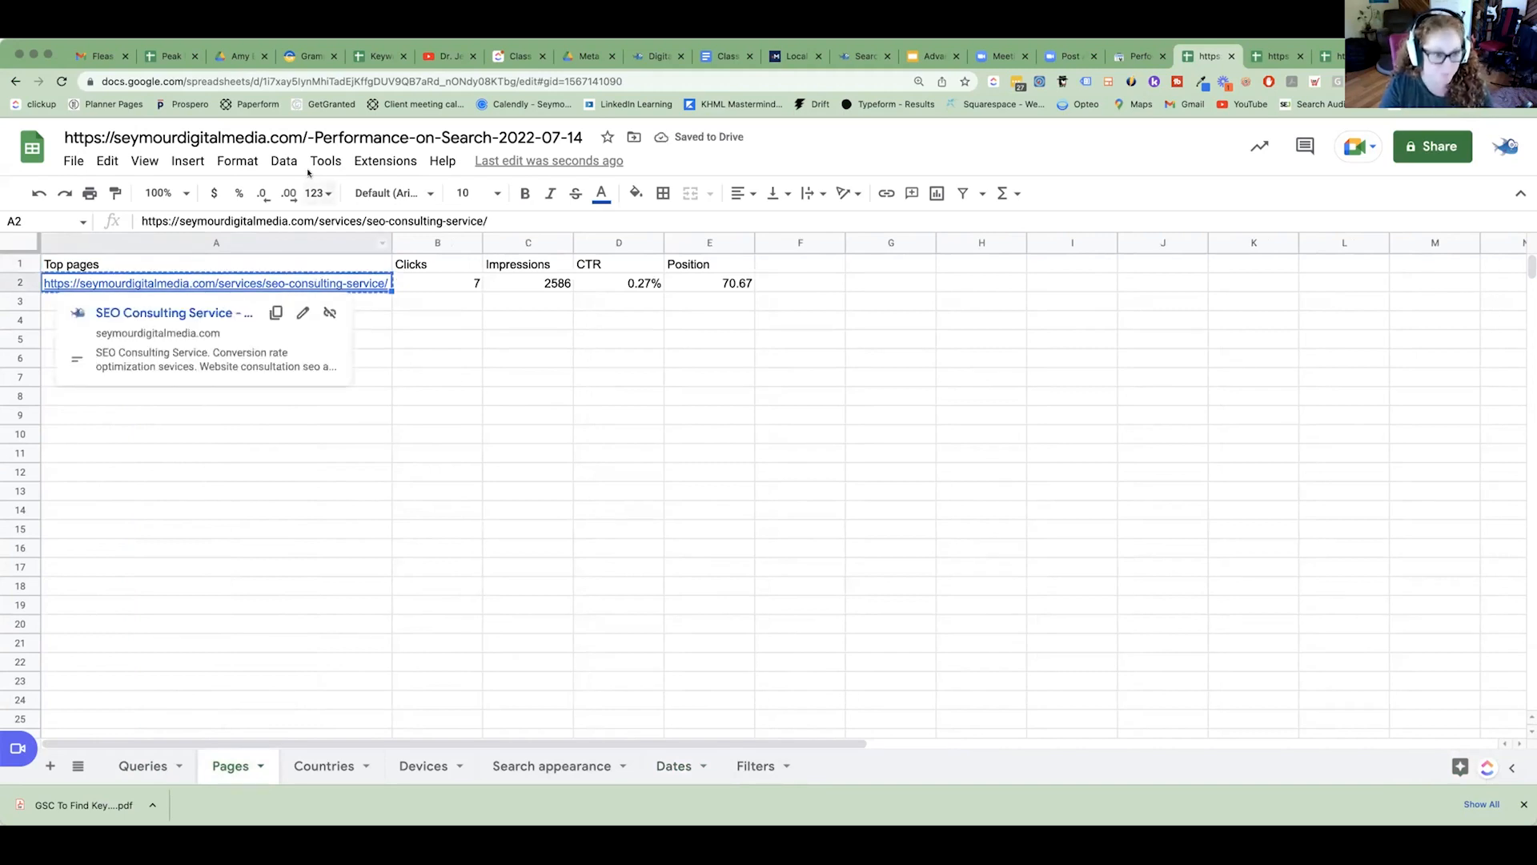
{"action": "left_click", "coordinate": [314, 137]}
{"action": "left_click_drag", "start_coordinate": [309, 137], "coordinate": [73, 123]}
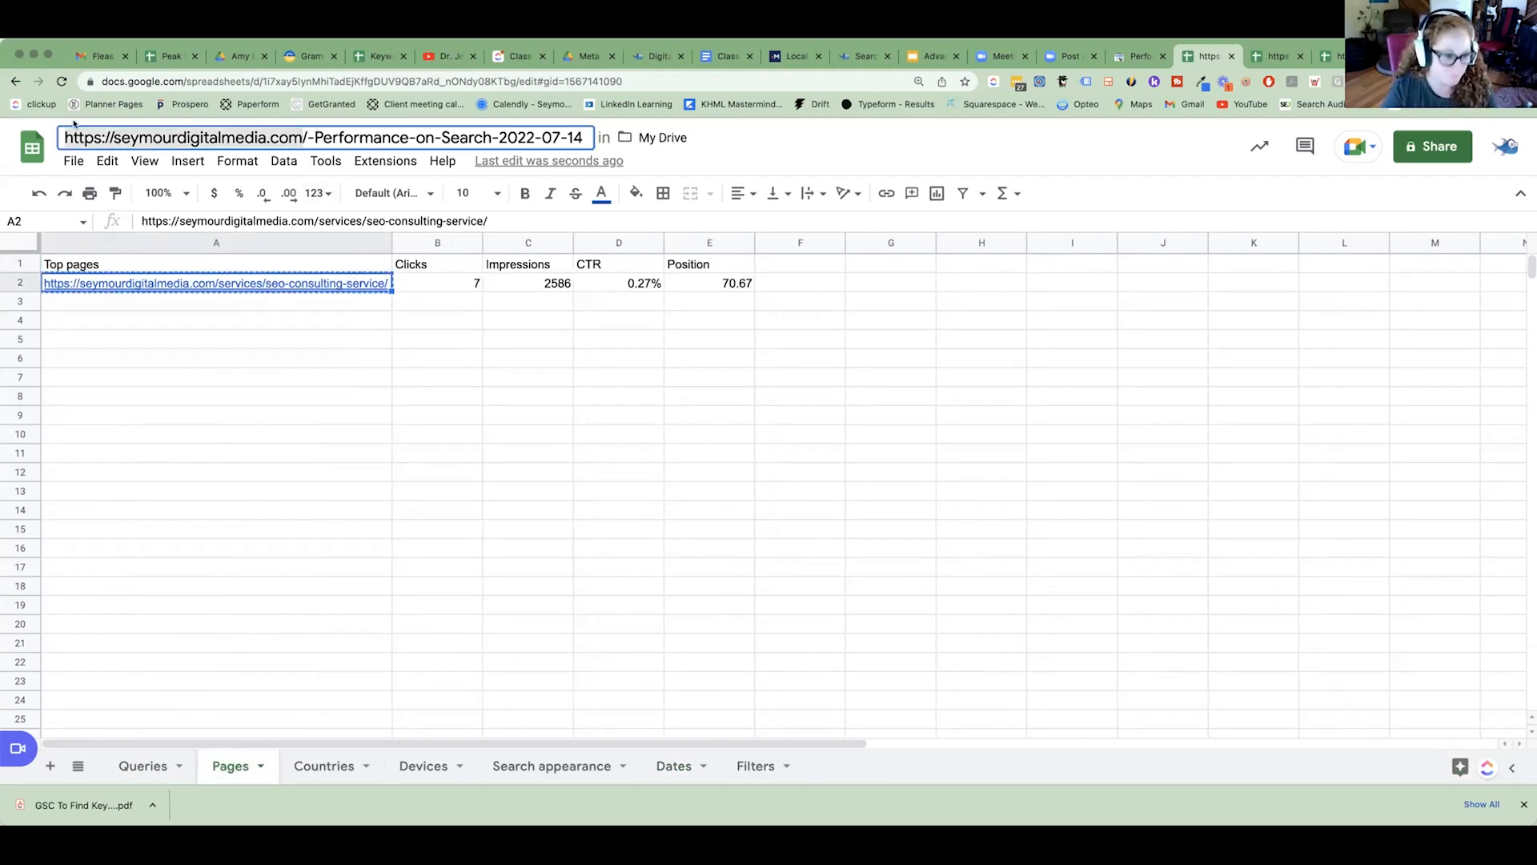
{"action": "key", "text": "super+v"}
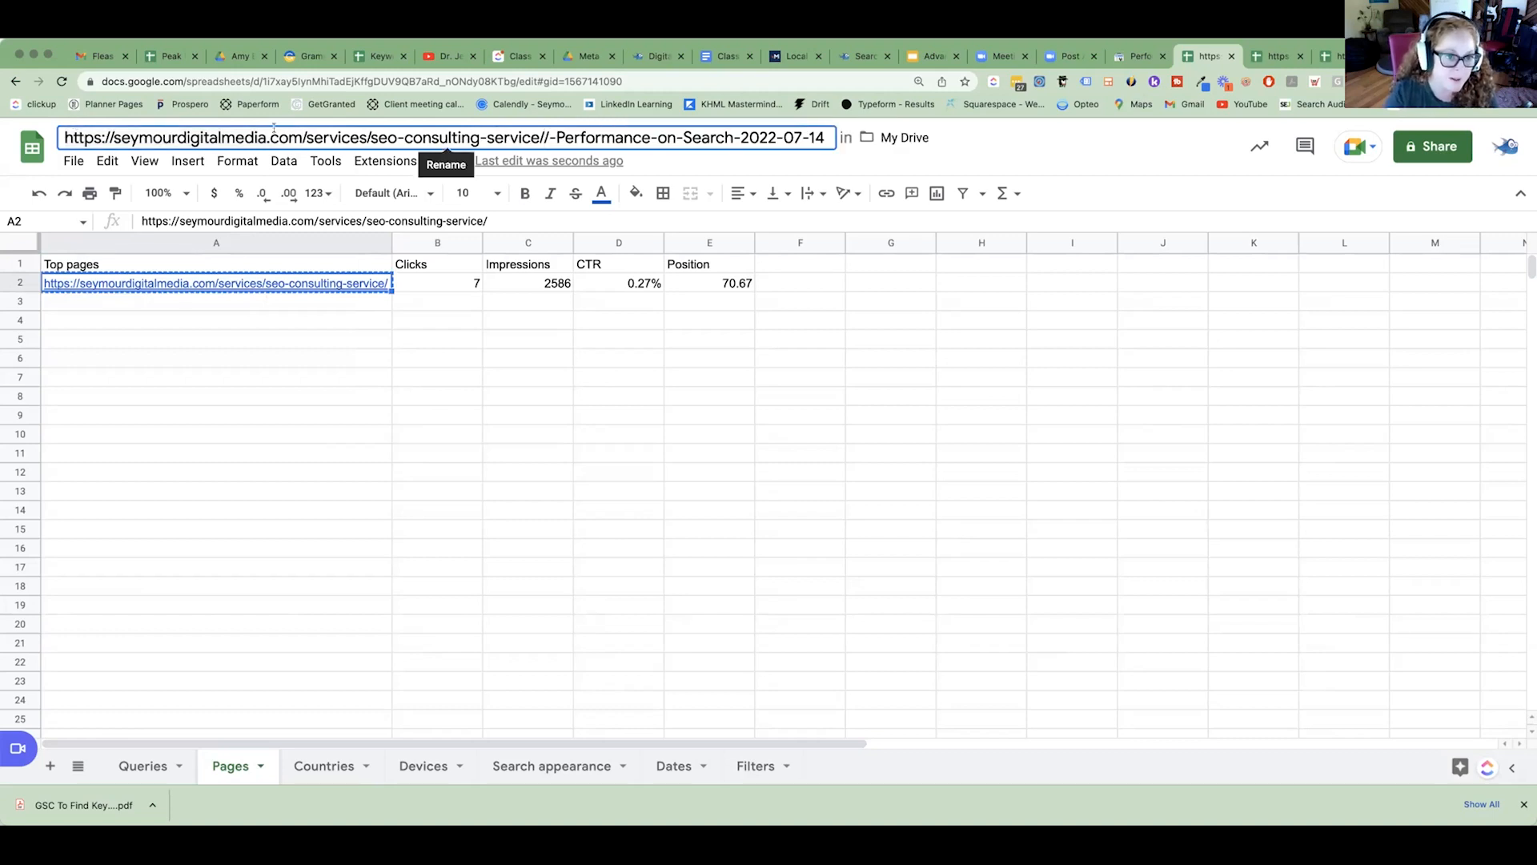
{"action": "left_click_drag", "start_coordinate": [305, 137], "coordinate": [65, 138]}
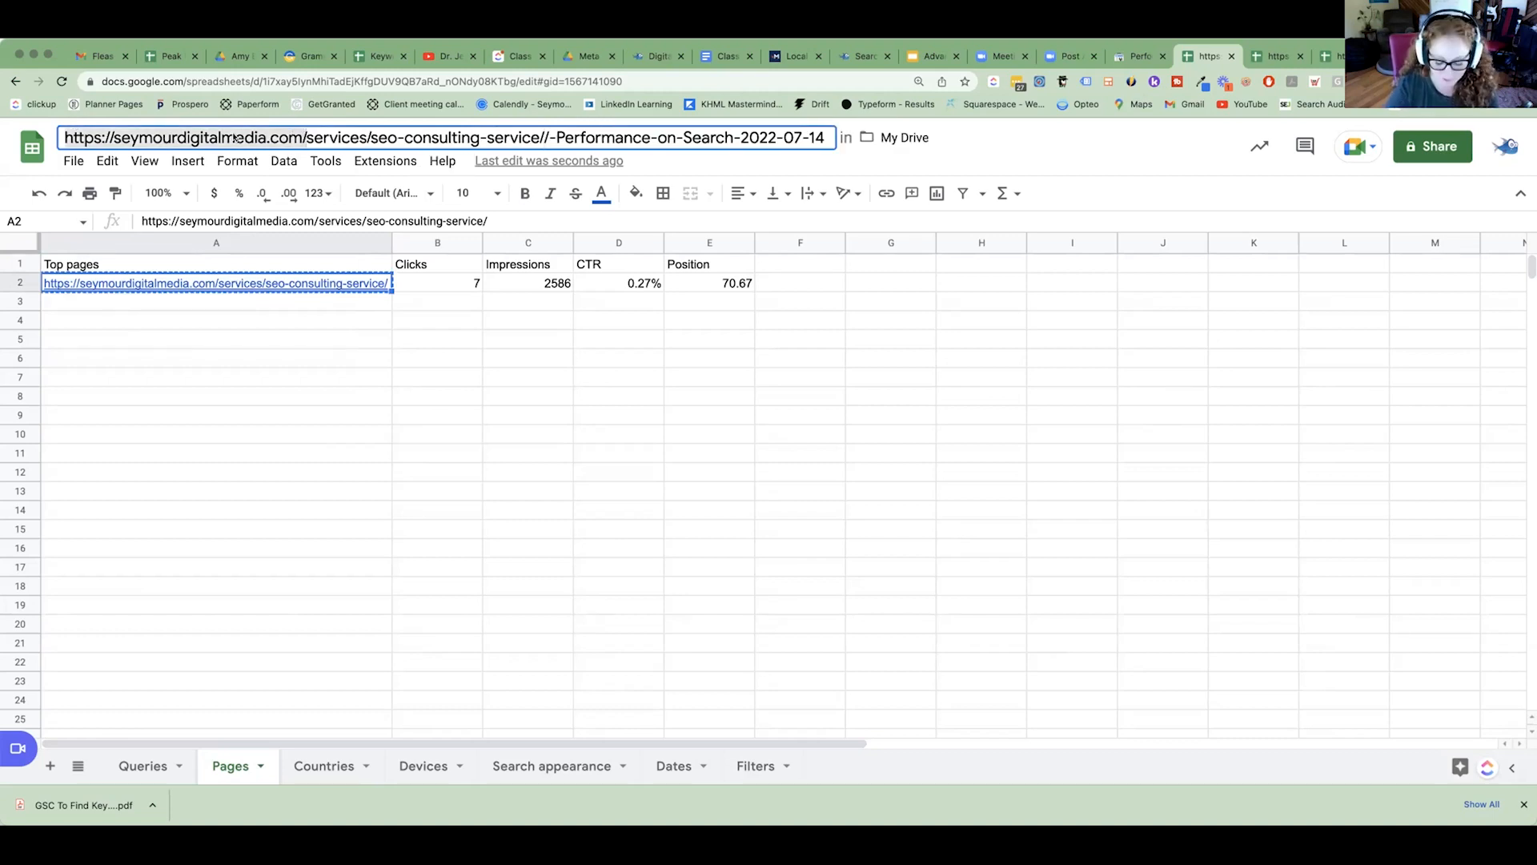
{"action": "key", "text": "BackSpace"}
{"action": "type", "text": "P5 -"}
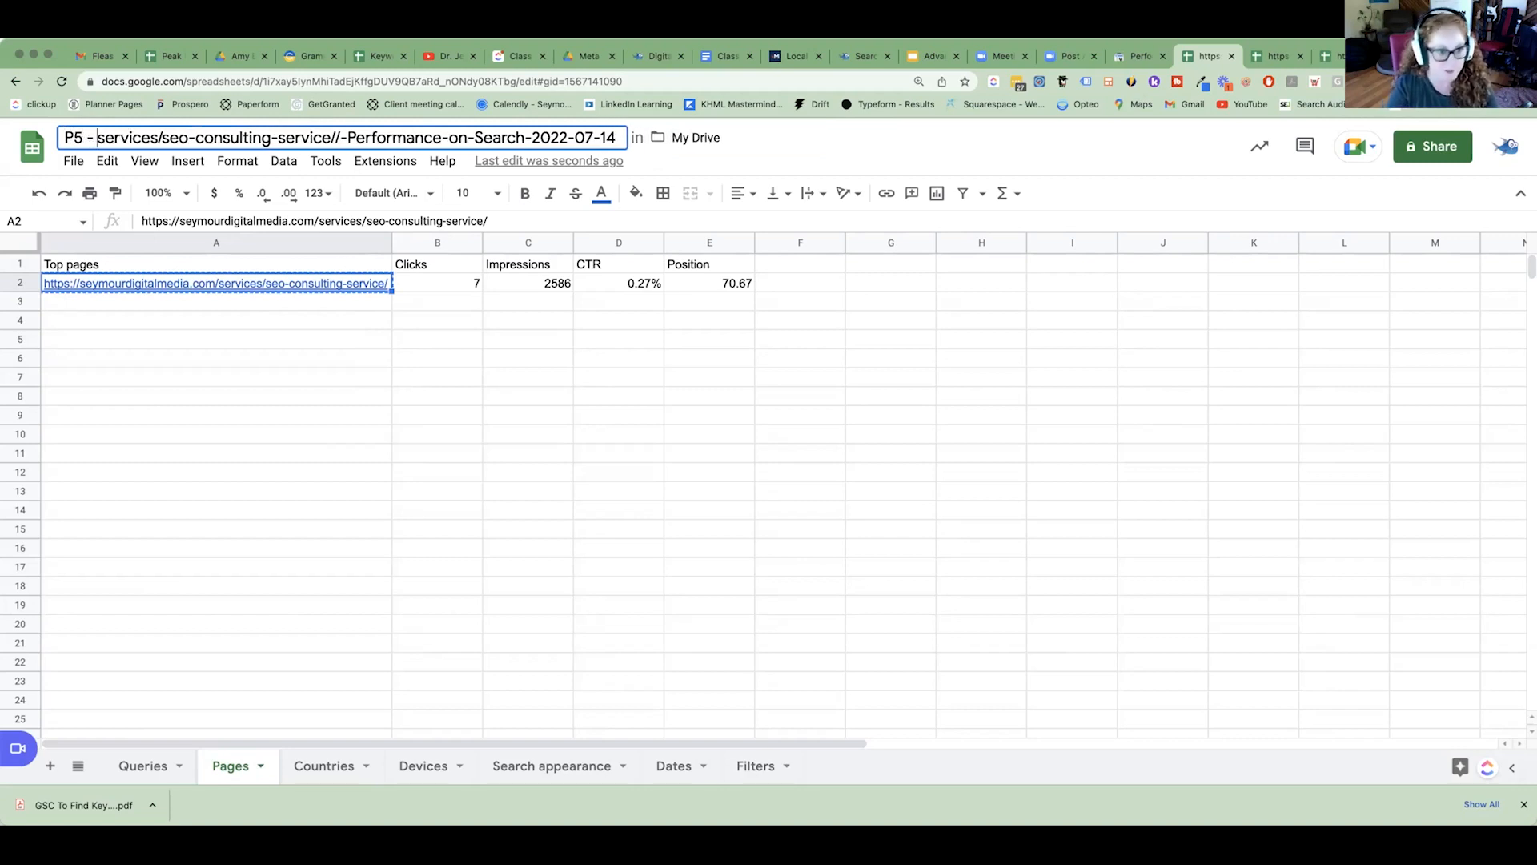
{"action": "left_click_drag", "start_coordinate": [532, 137], "coordinate": [341, 138]}
{"action": "key", "text": "BackSpace"}
{"action": "type", "text": "(GSC 16)"}
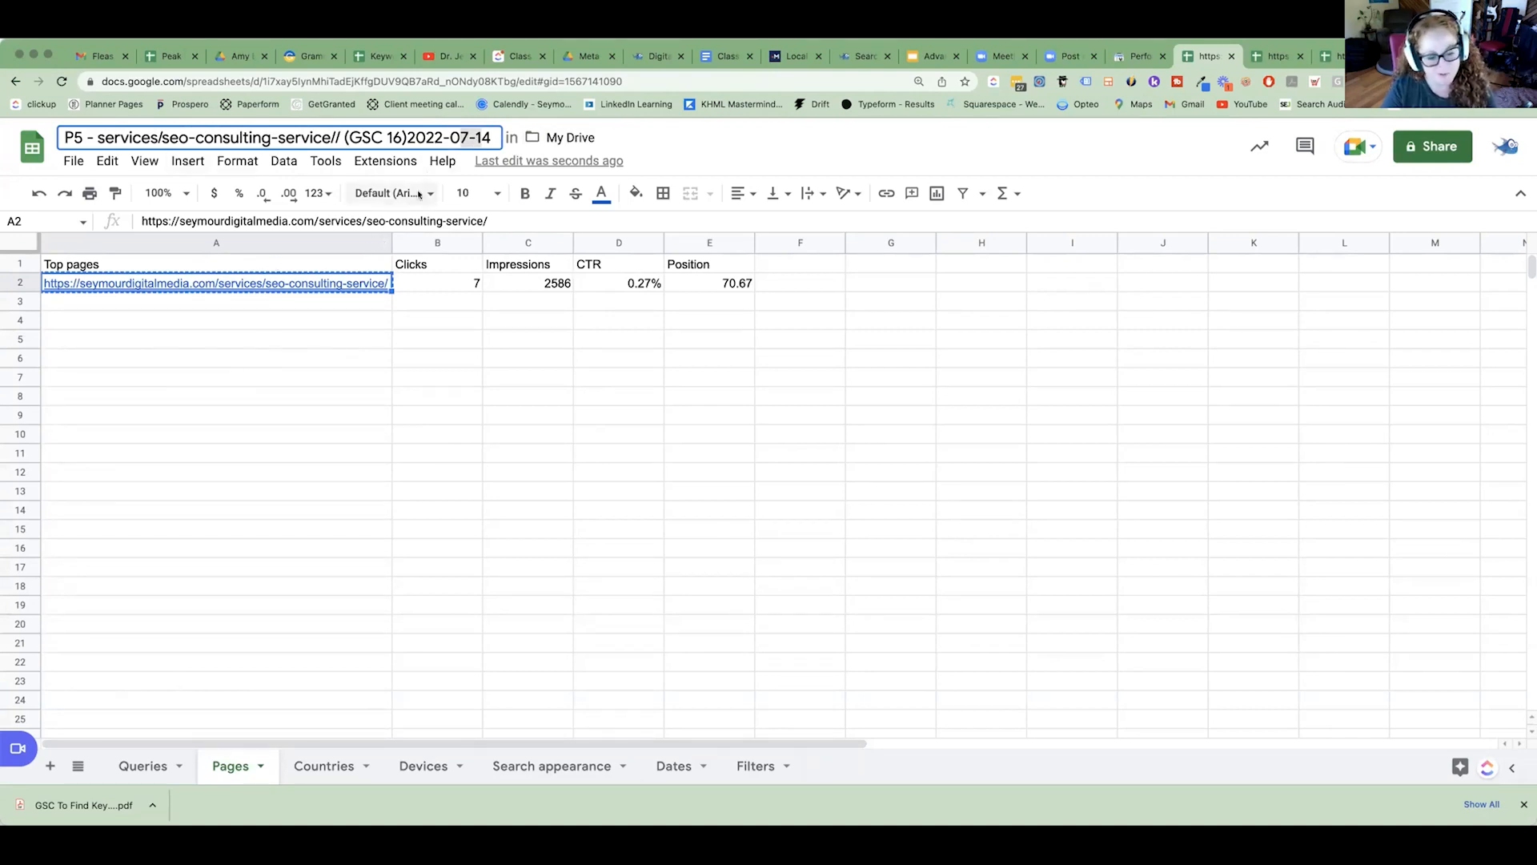
{"action": "left_click", "coordinate": [1144, 412]}
Dismiss the sharing options, copy the export's title and select the SEO Consulting keyword research link cell in the meta mapping sheet.
{"action": "left_click", "coordinate": [1433, 149]}
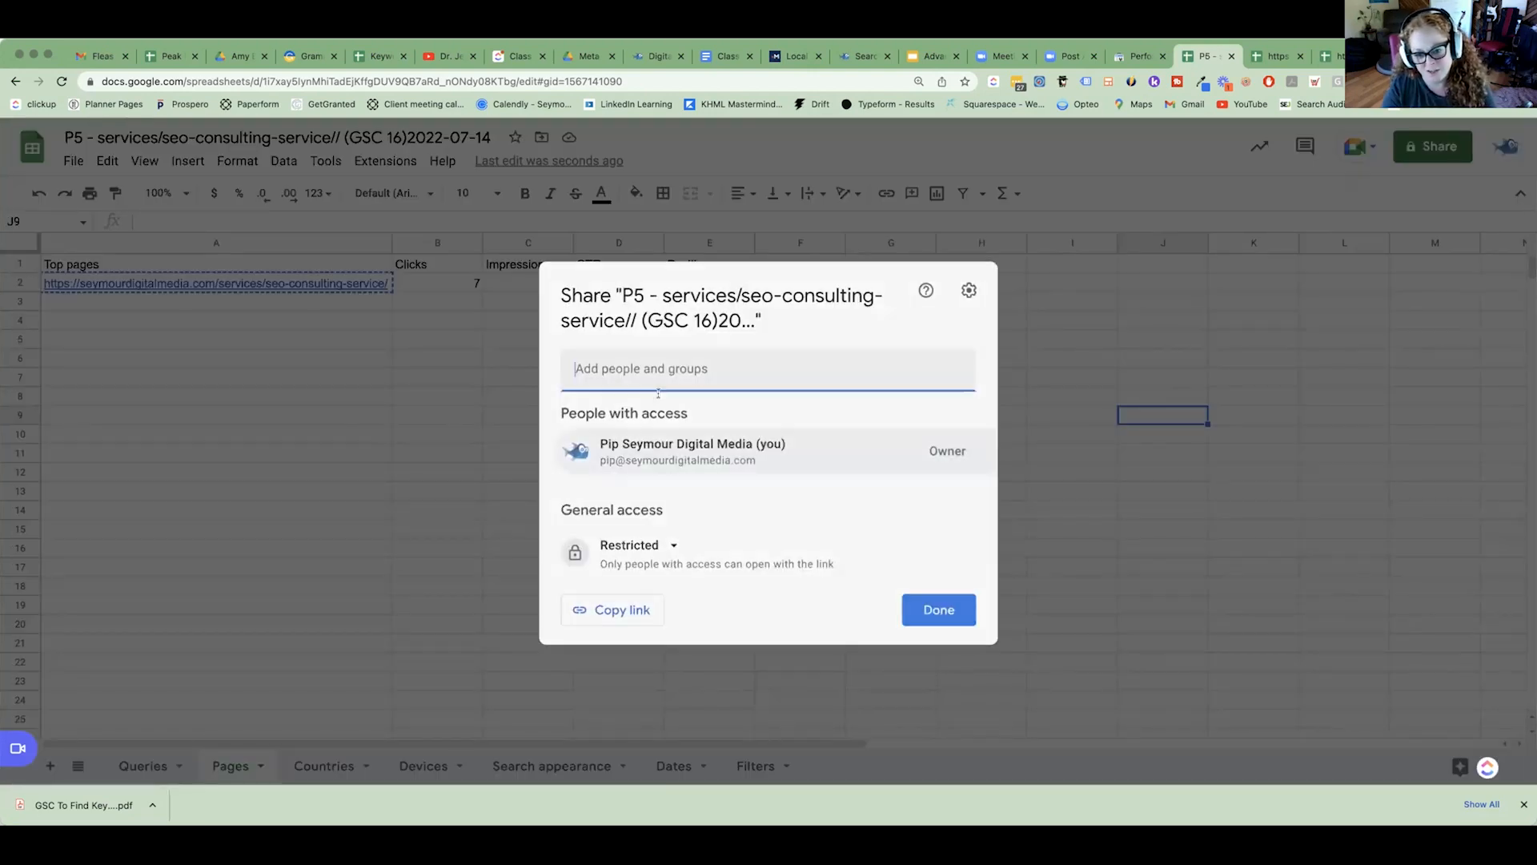
{"action": "left_click", "coordinate": [416, 138]}
{"action": "left_click", "coordinate": [417, 137]}
{"action": "right_click", "coordinate": [419, 138]}
{"action": "left_click", "coordinate": [466, 243]}
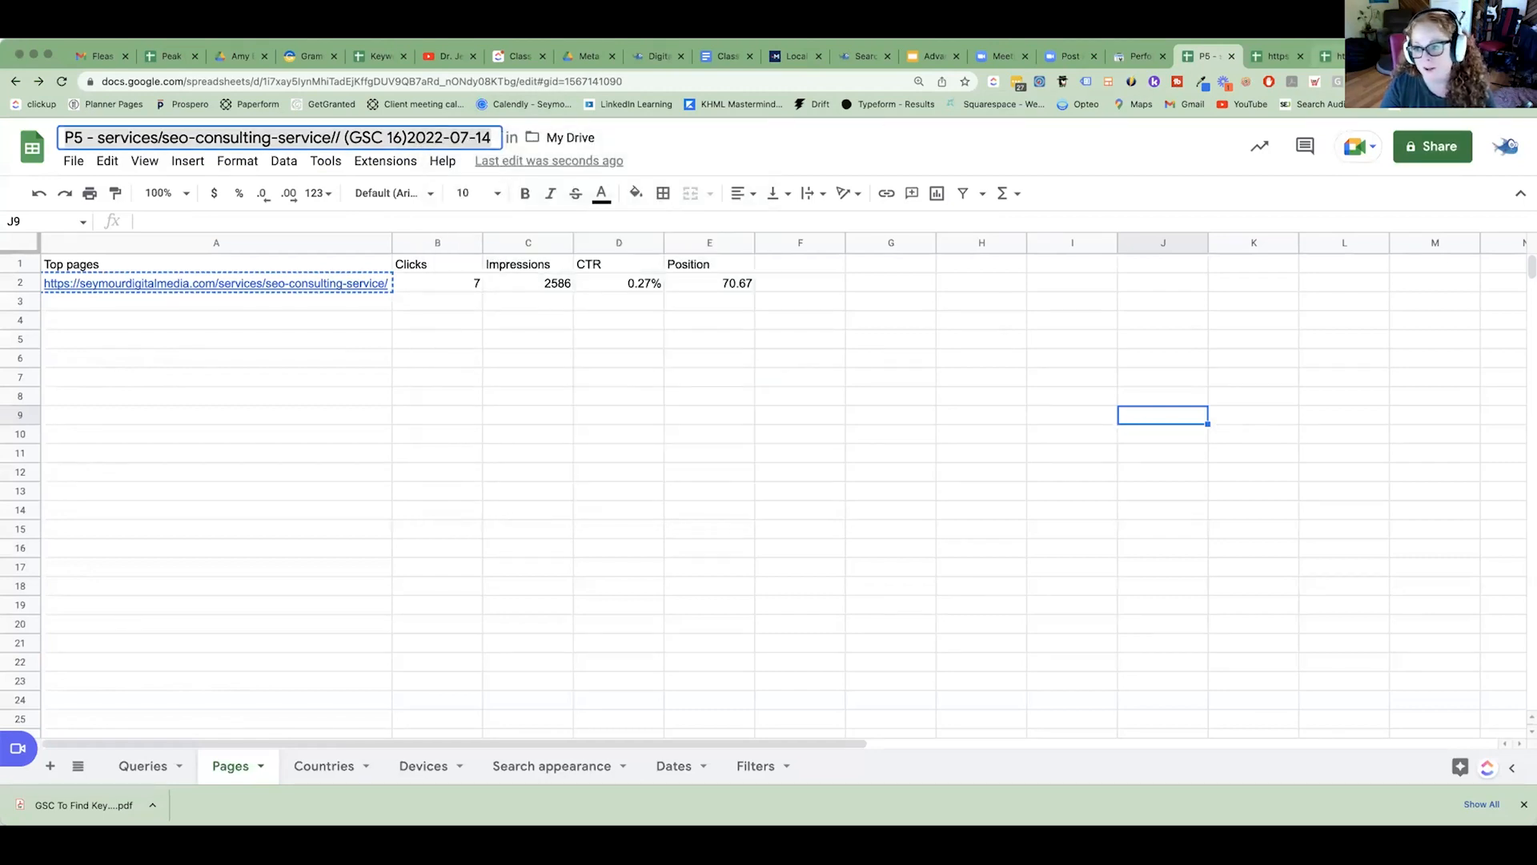
{"action": "left_click", "coordinate": [1414, 56]}
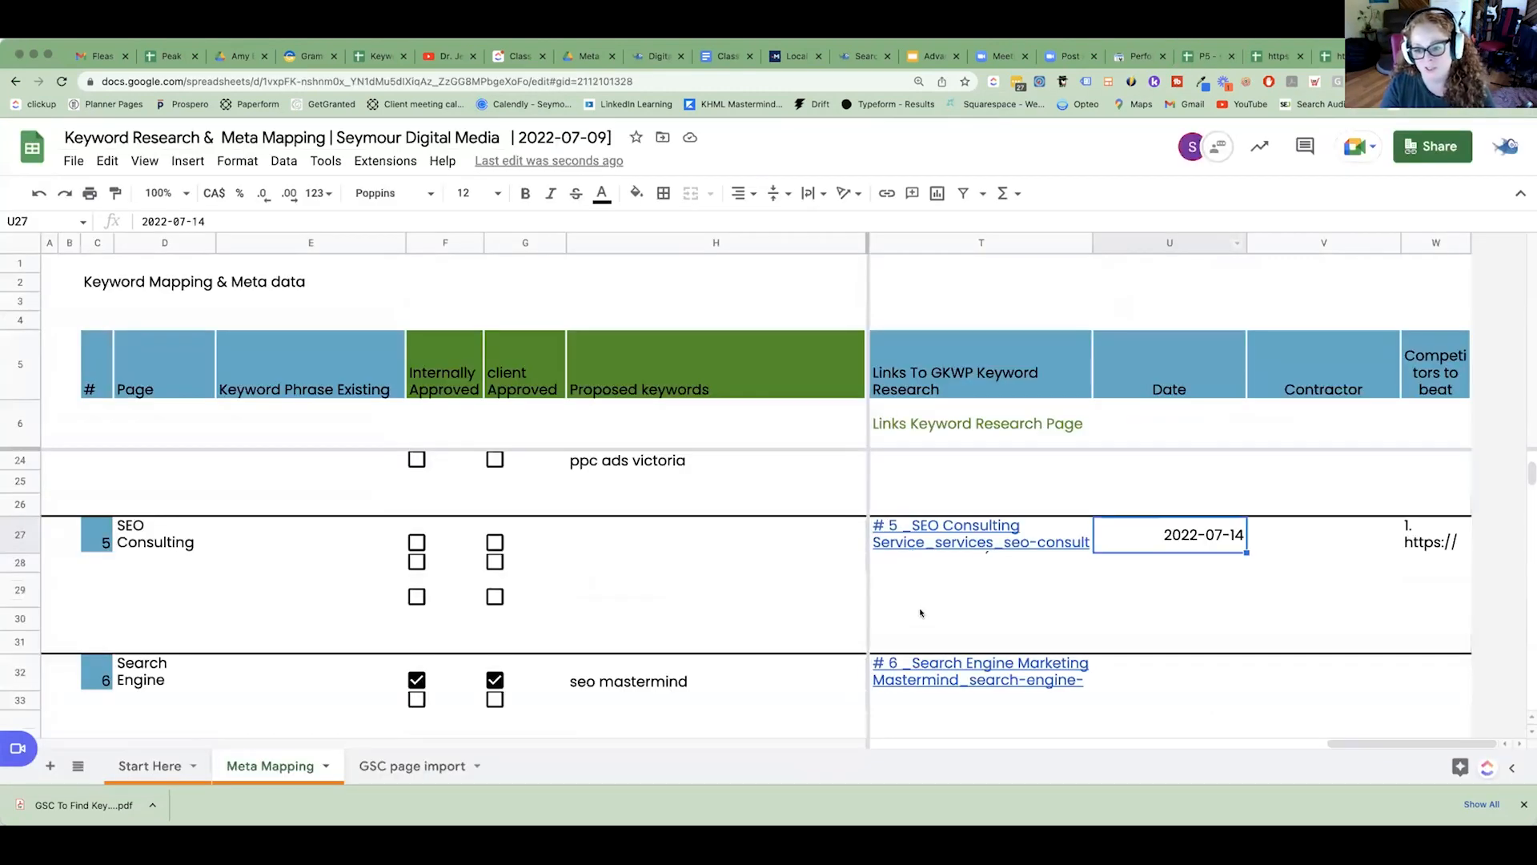
{"action": "left_click", "coordinate": [990, 547]}
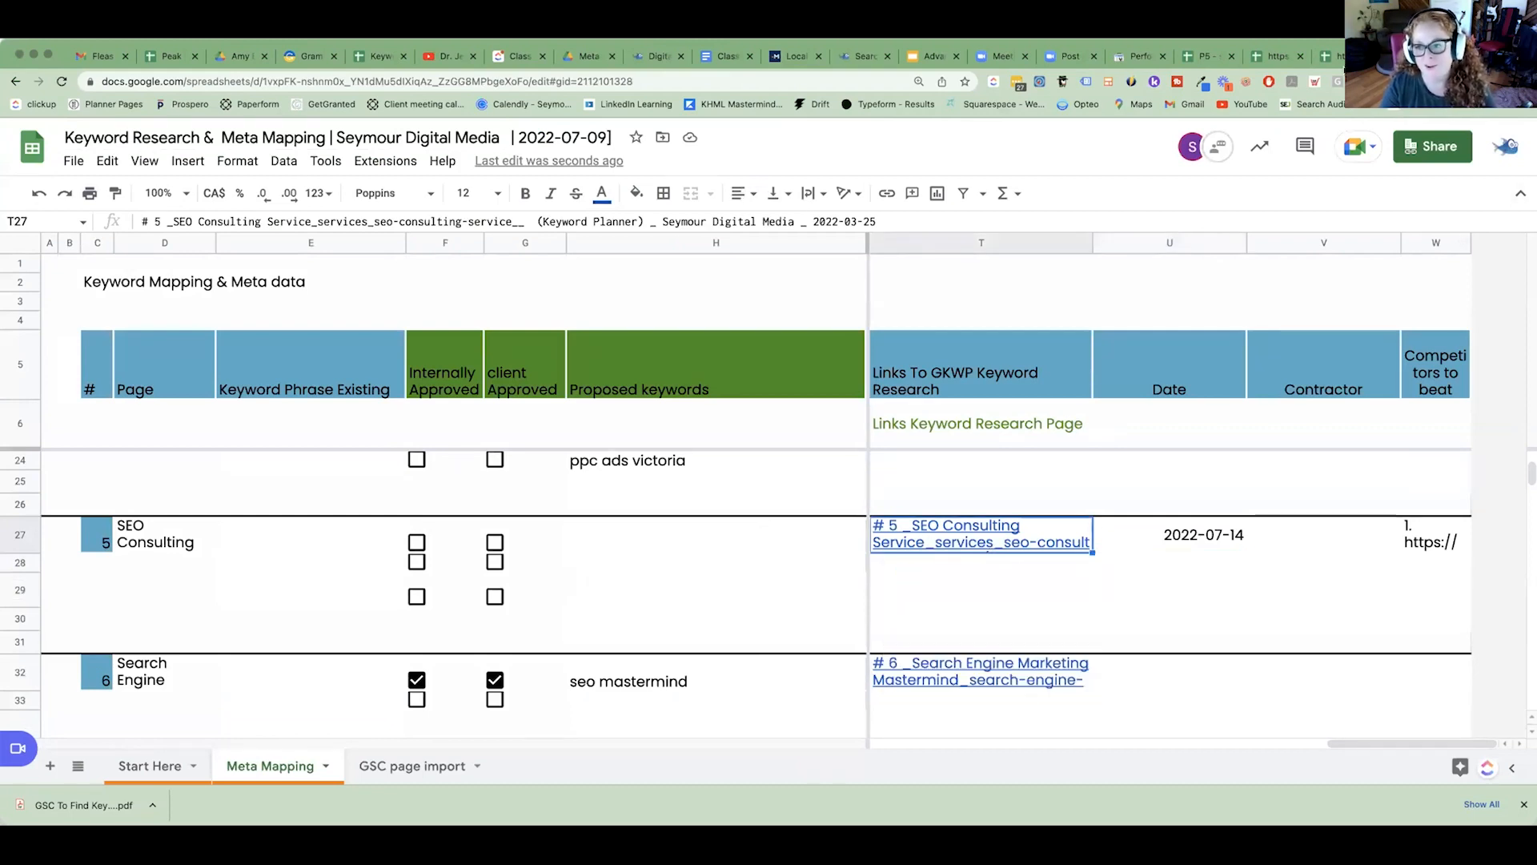
Copy the P5 export's sharing link and try to edit the link in the SEO Consulting row's keyword research cell.
{"action": "left_click", "coordinate": [1205, 56]}
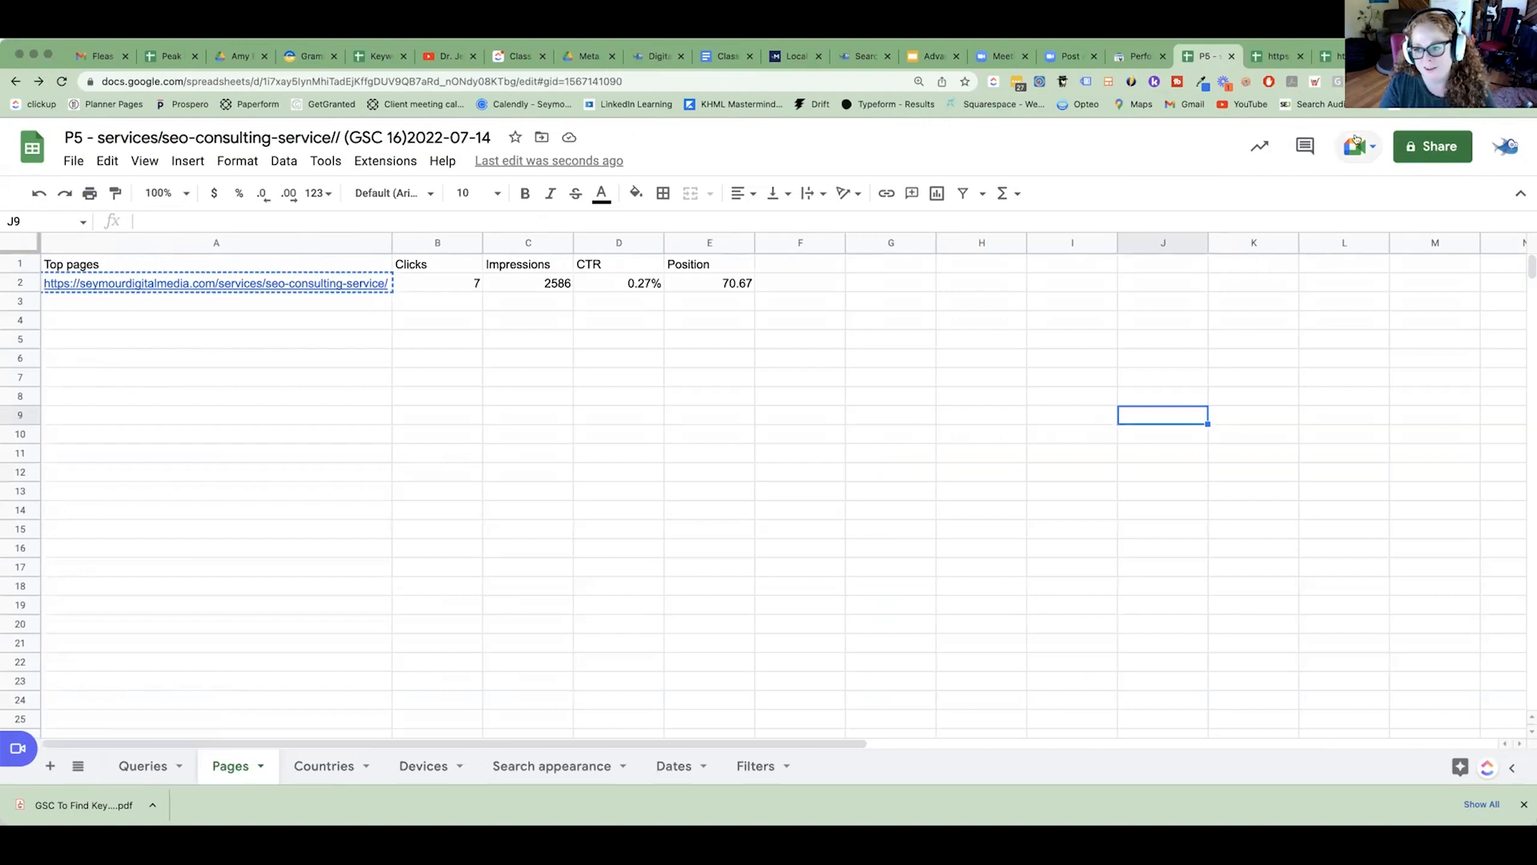
{"action": "left_click", "coordinate": [1441, 154]}
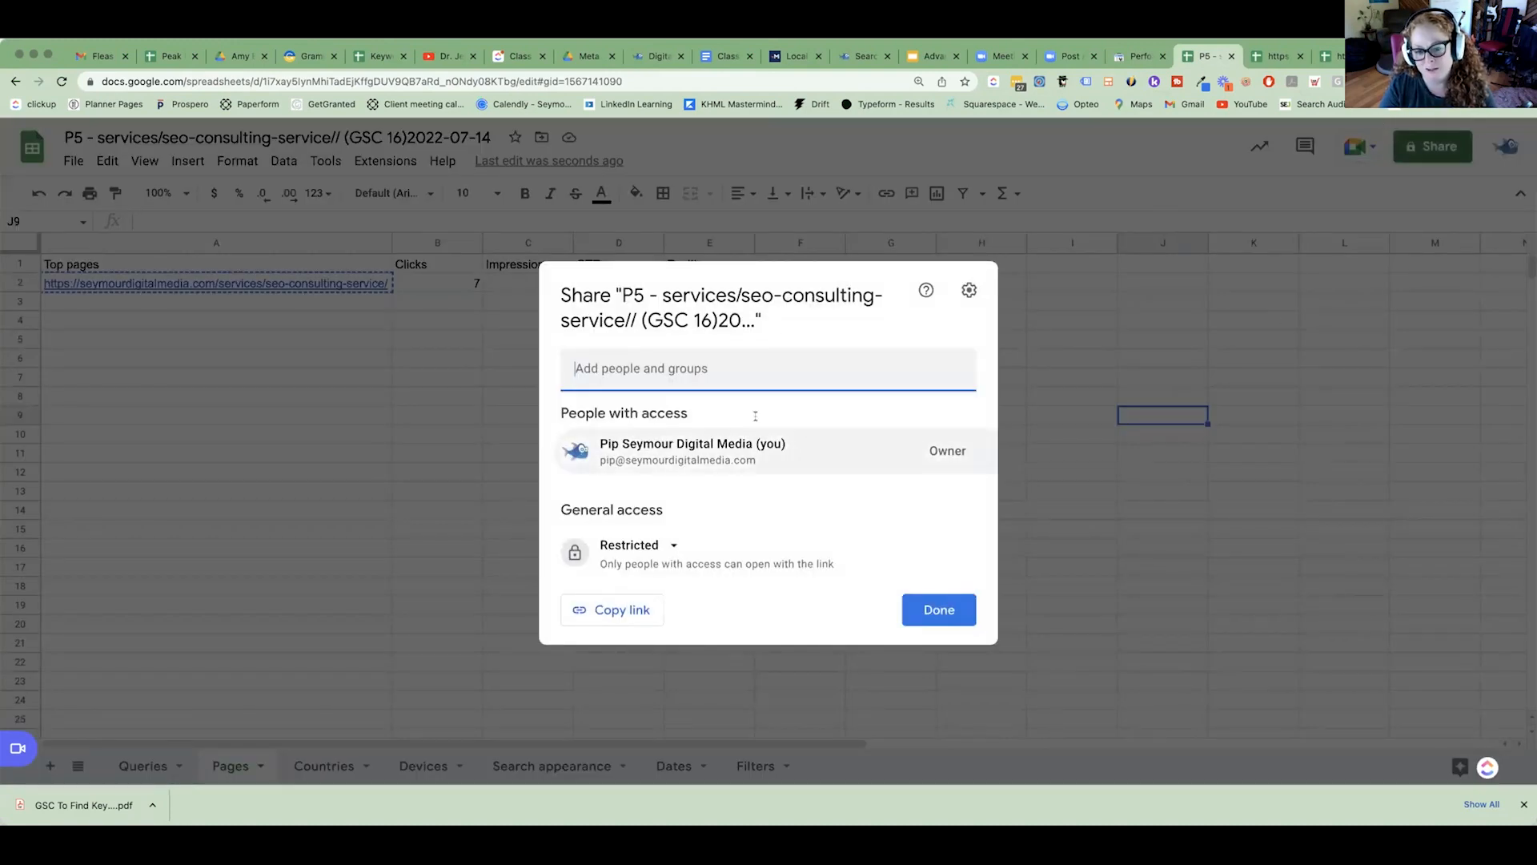
{"action": "left_click", "coordinate": [620, 610]}
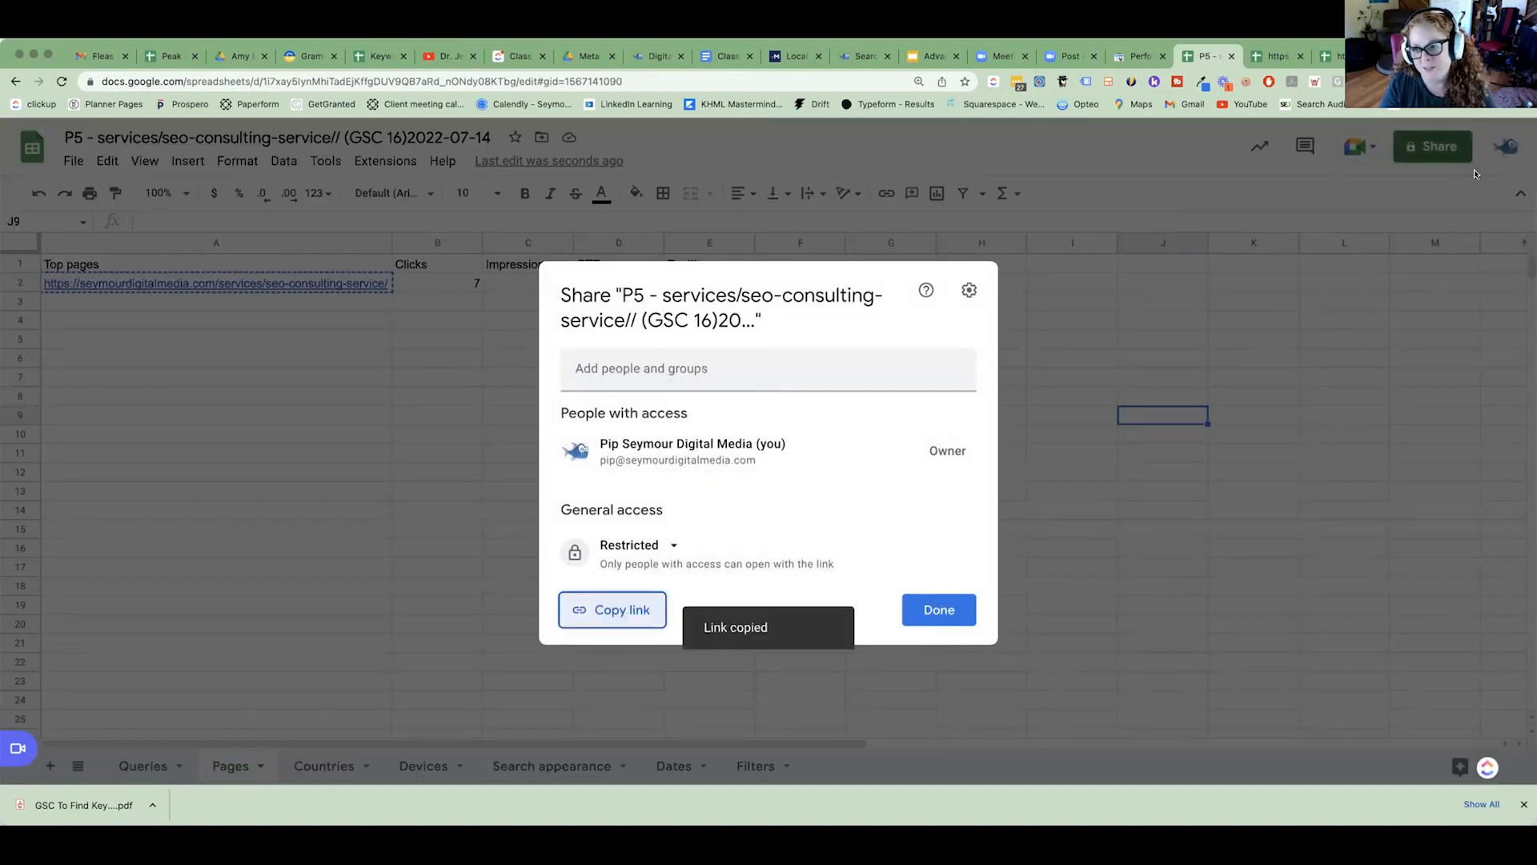
{"action": "left_click", "coordinate": [1413, 56]}
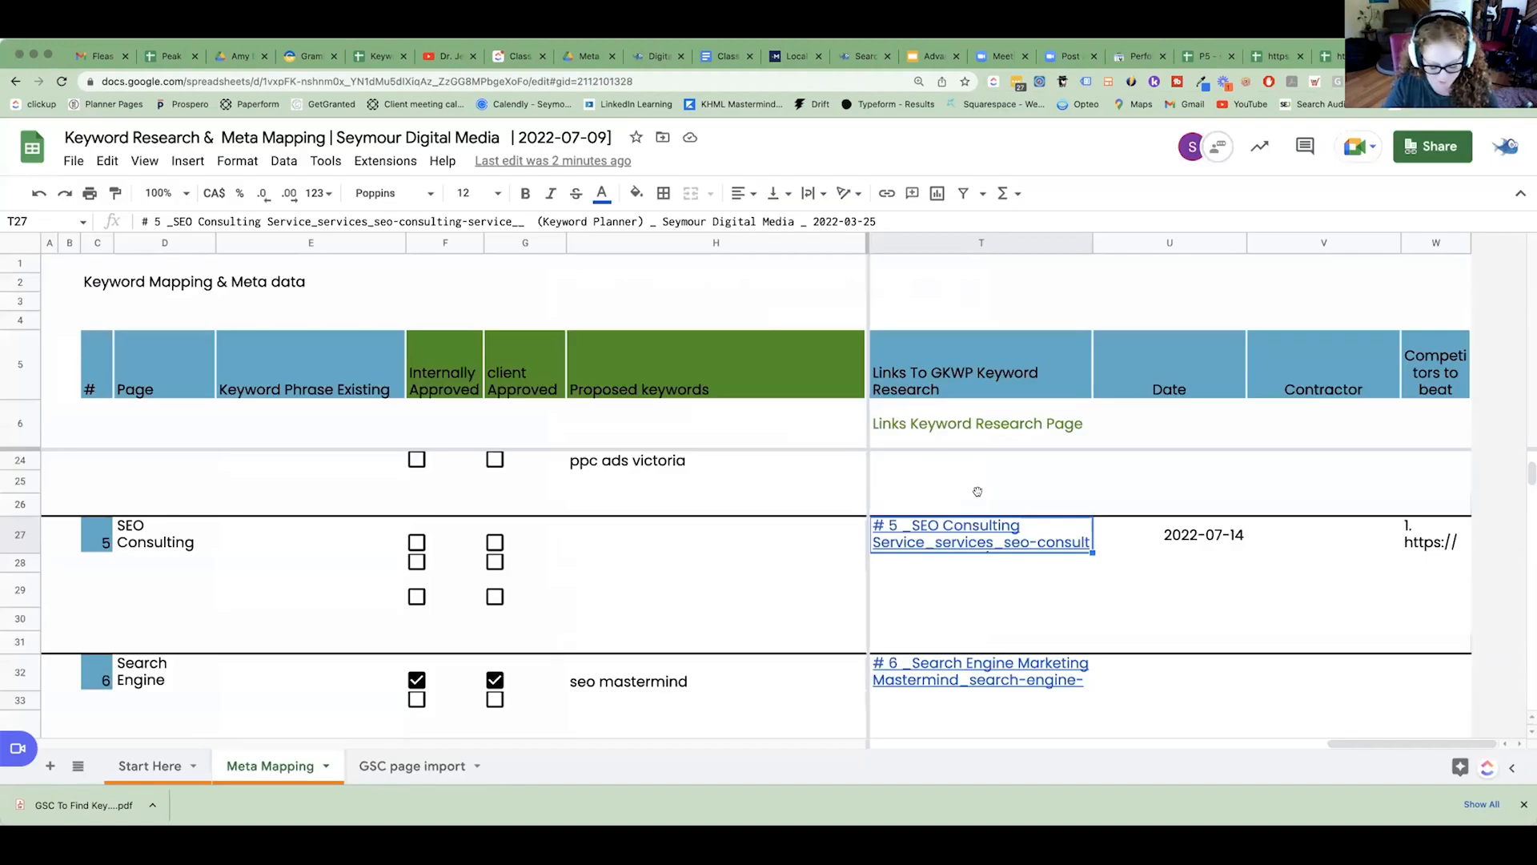
{"action": "key", "text": "ctrl+k"}
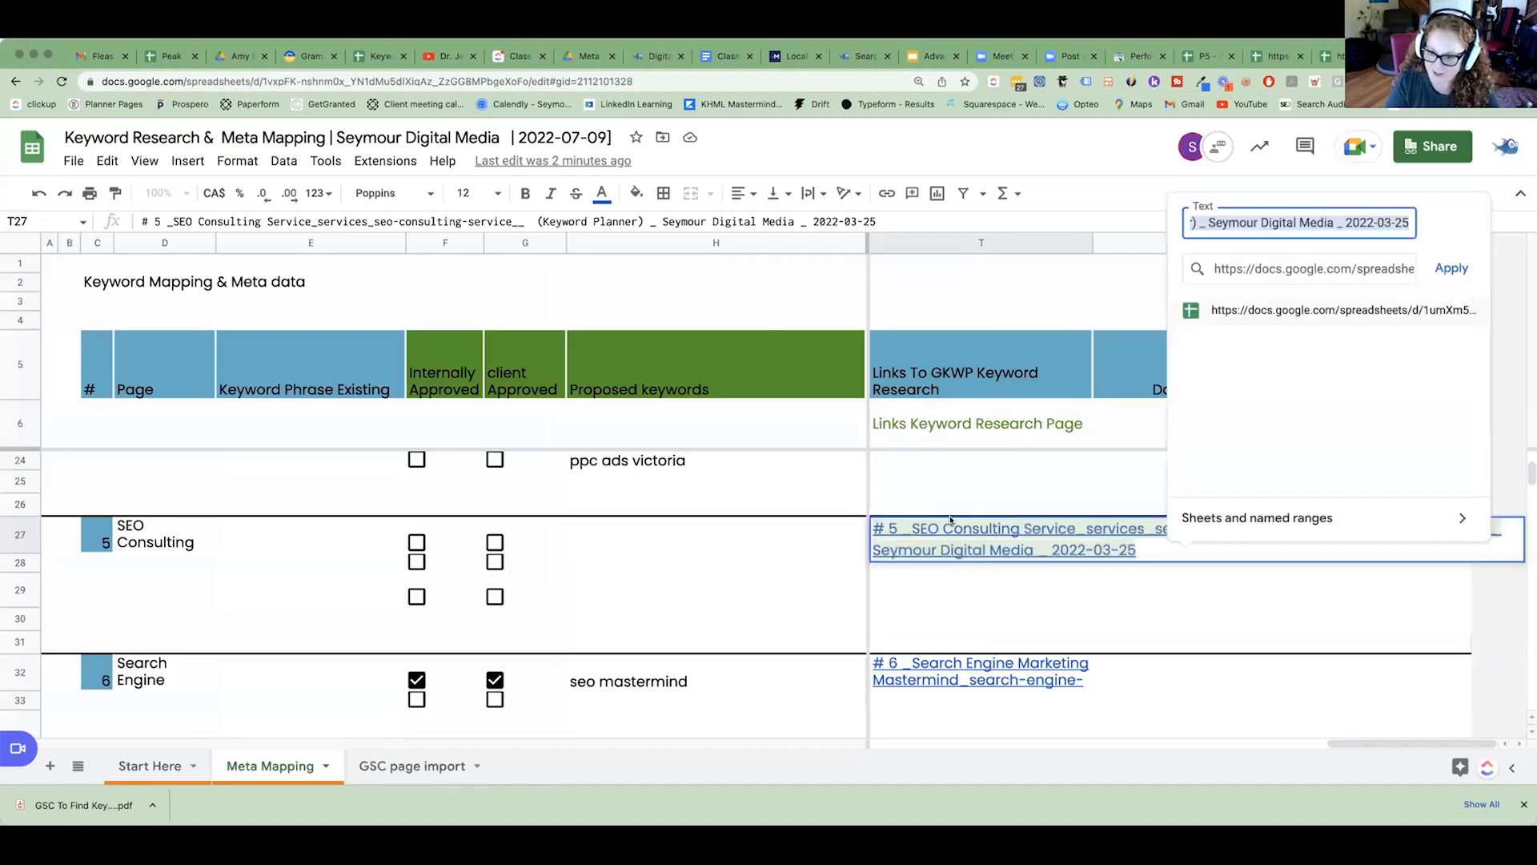
{"action": "left_click", "coordinate": [1289, 268]}
{"action": "double_click", "coordinate": [1304, 269]}
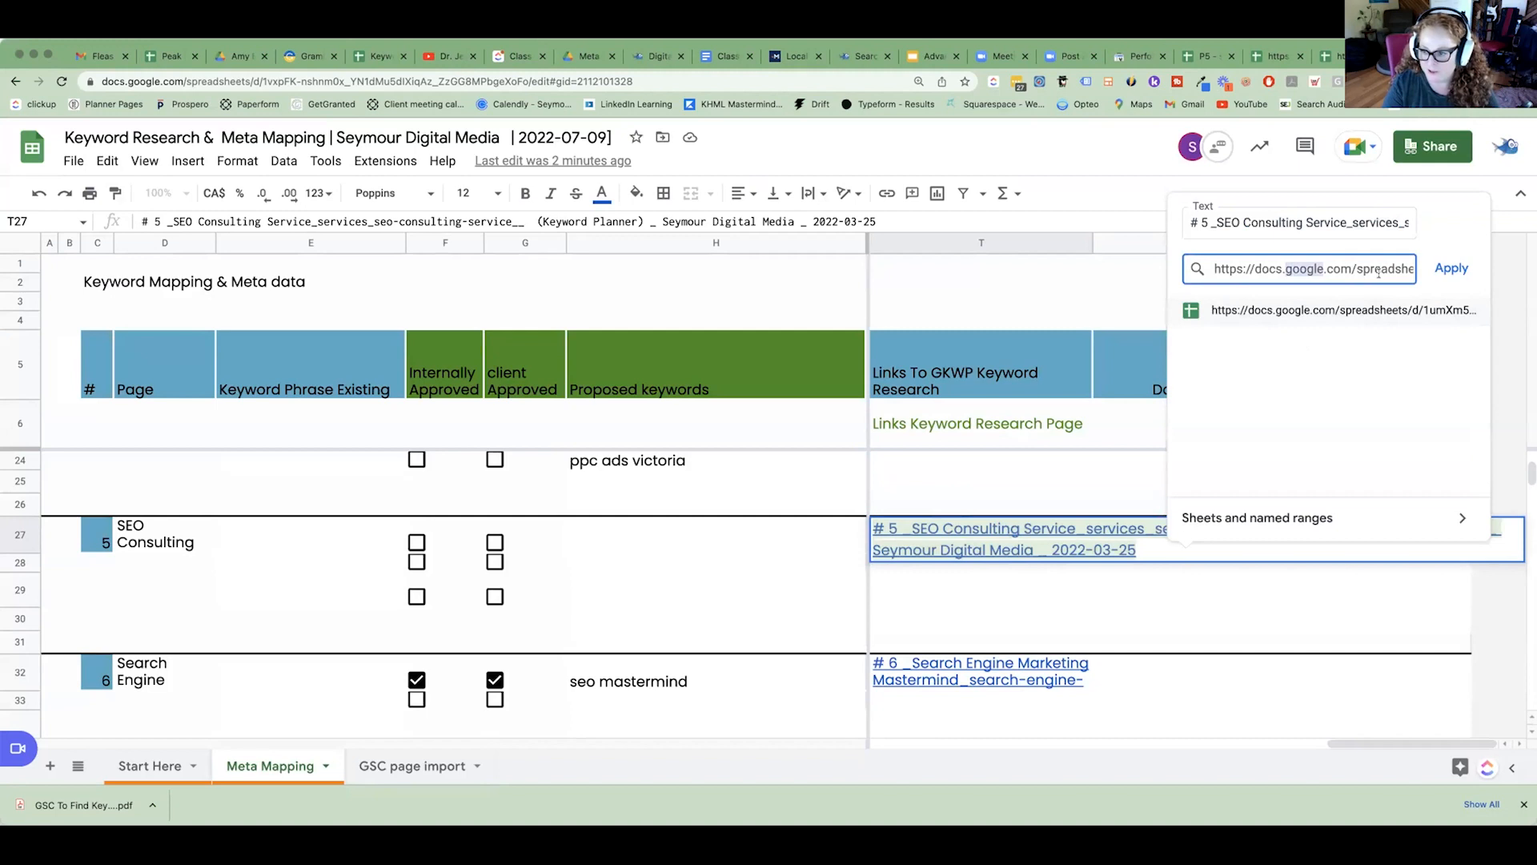
{"action": "left_click", "coordinate": [1497, 167]}
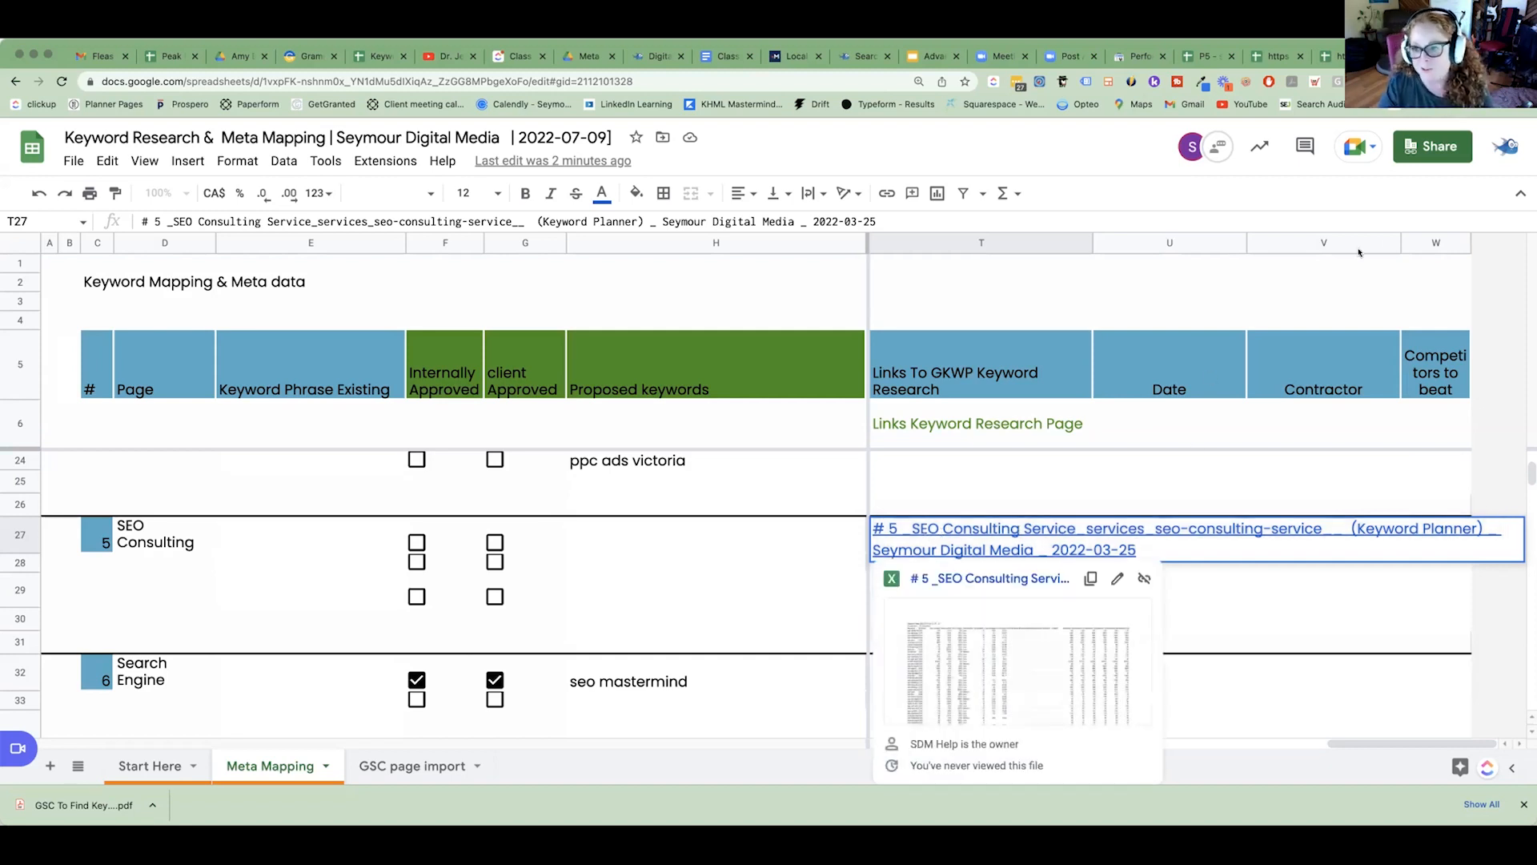
Reload the P5 export and view the Queries sheet of the site-wide Search Console performance export.
{"action": "left_click", "coordinate": [1199, 57]}
{"action": "key", "text": "super+shift+t"}
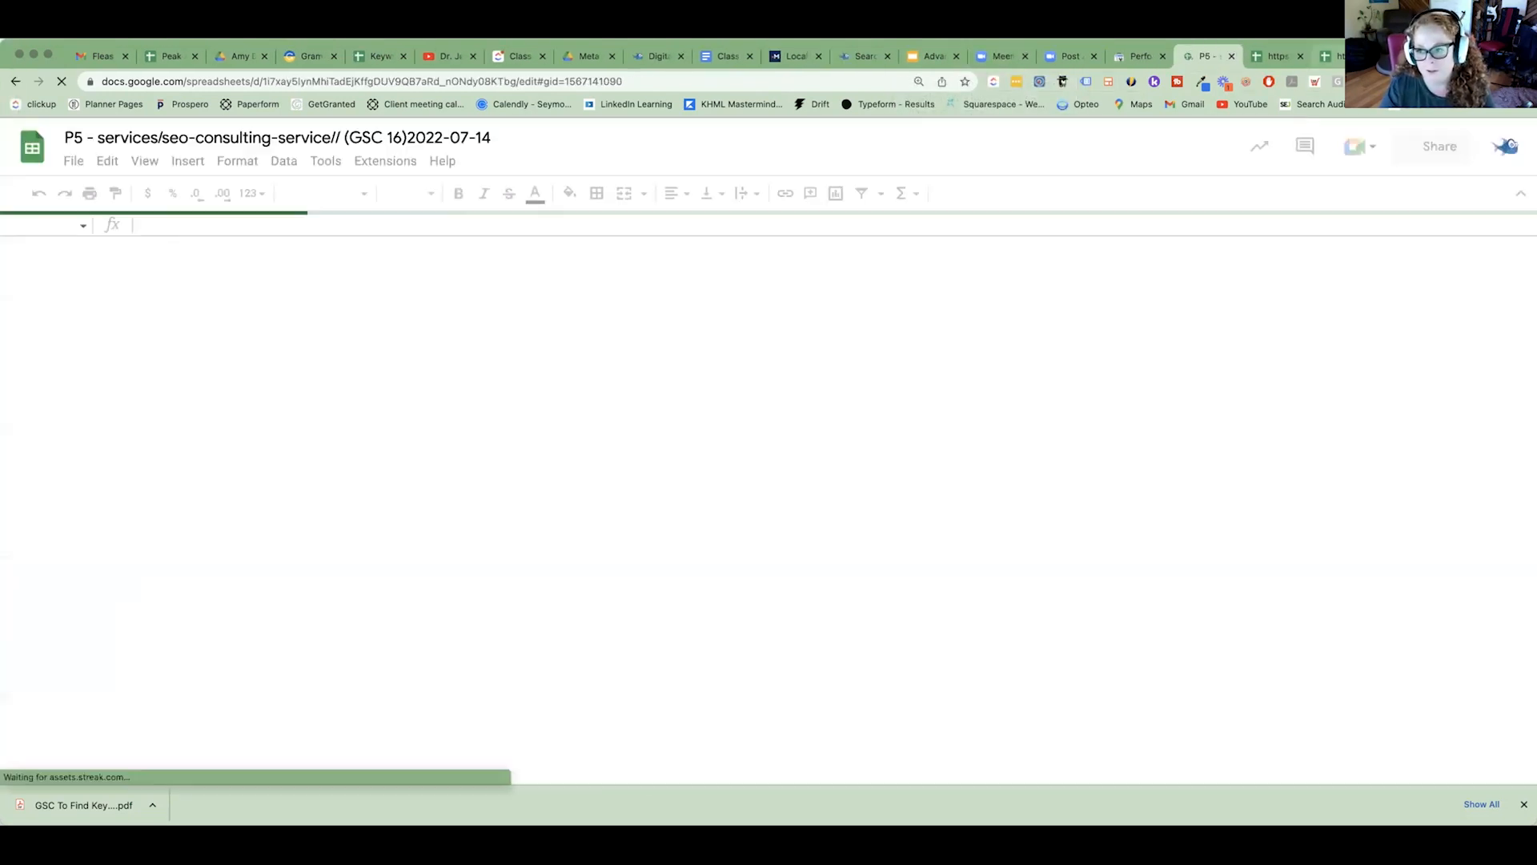
{"action": "left_click", "coordinate": [1349, 57]}
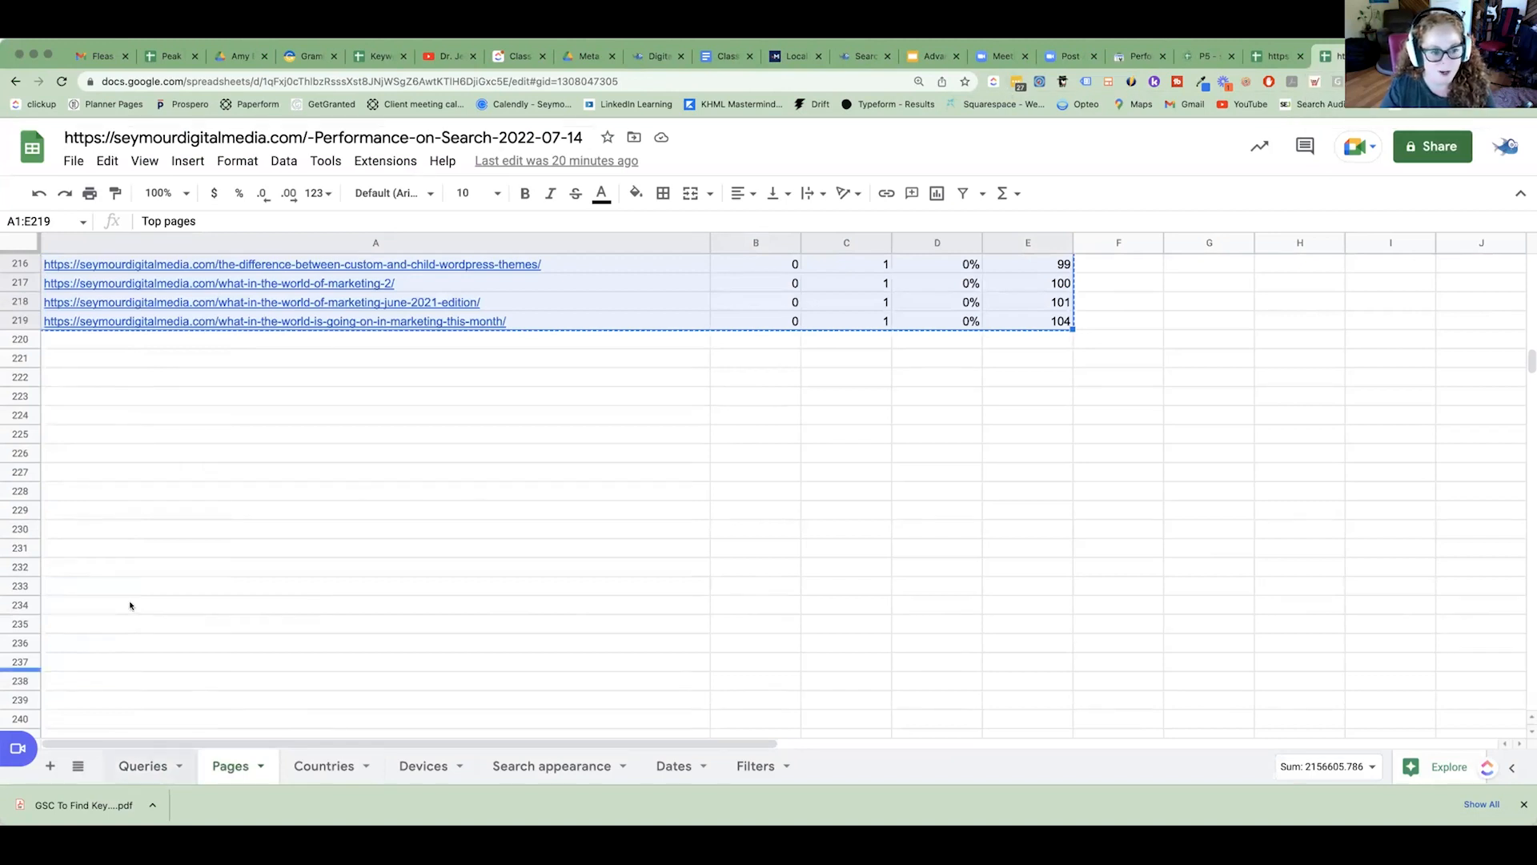
{"action": "left_click", "coordinate": [142, 767]}
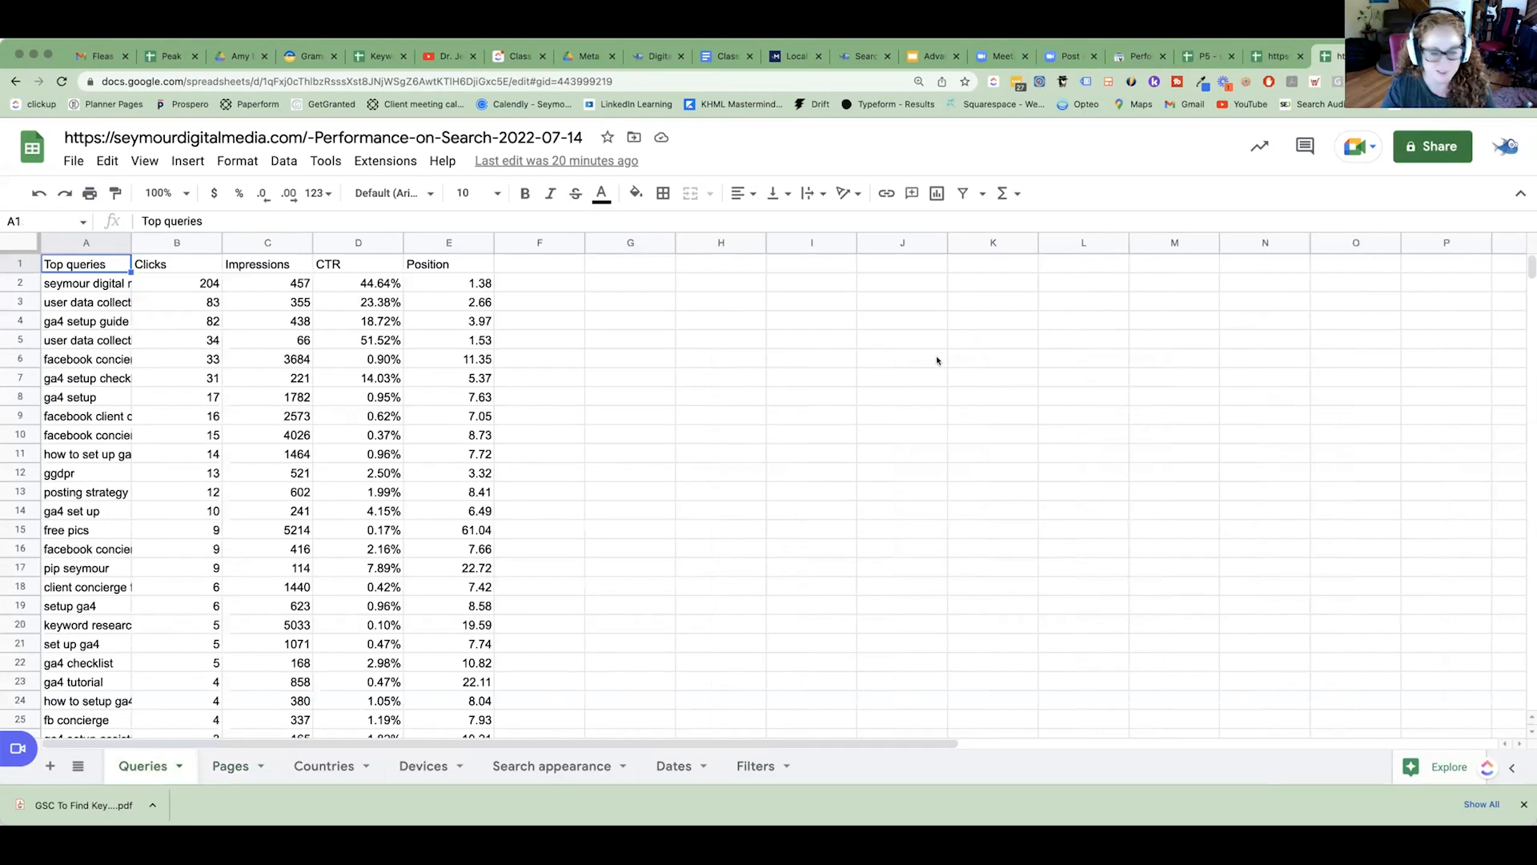
Open the Queries sheet of the P5 seo-consulting-service export and fit the Top queries column to its contents.
{"action": "left_click", "coordinate": [1203, 56]}
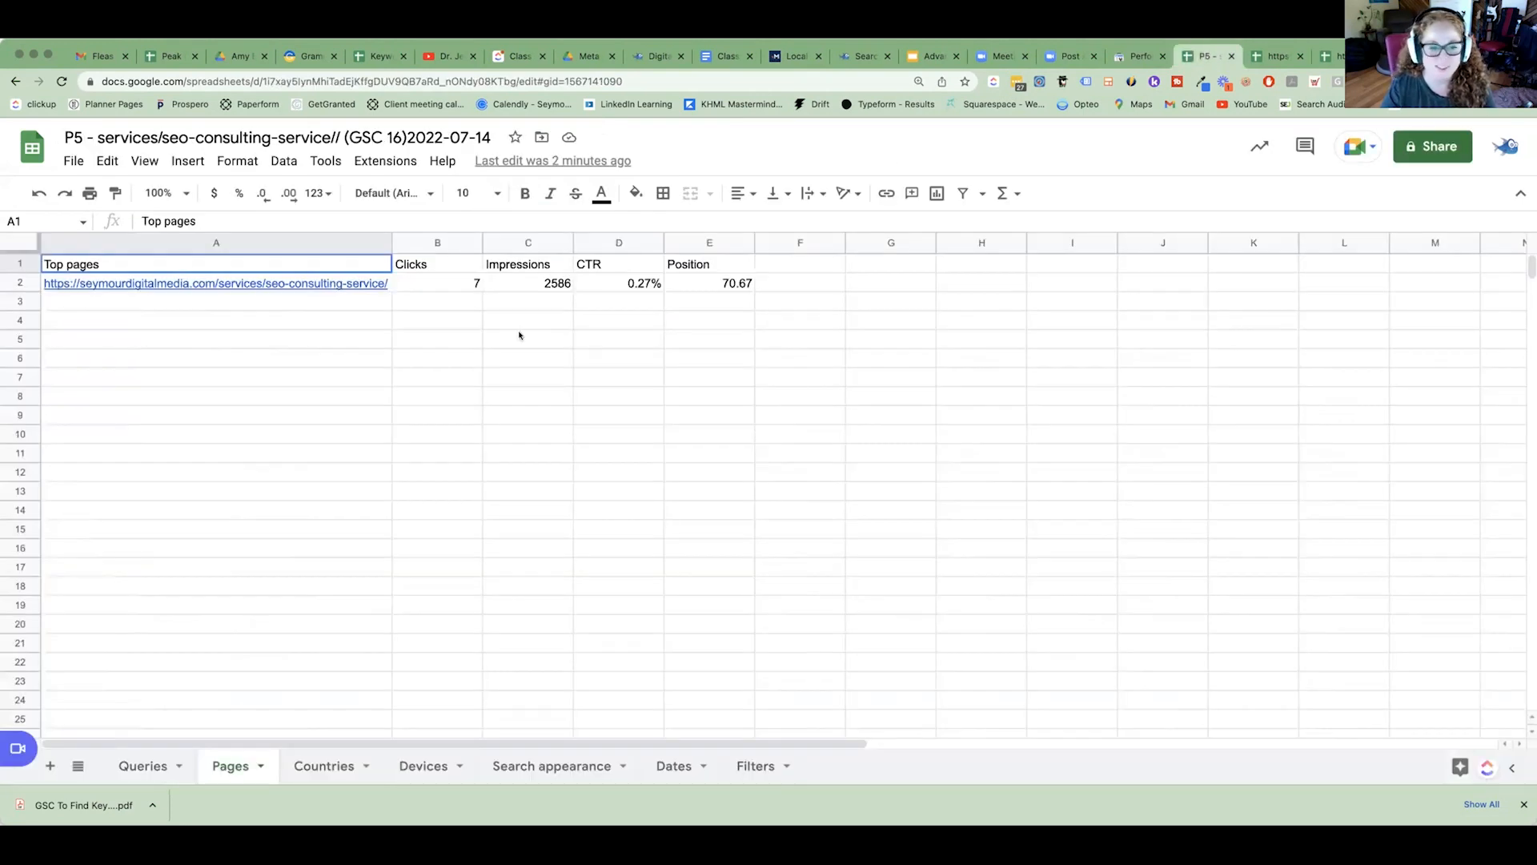
{"action": "left_click", "coordinate": [143, 767]}
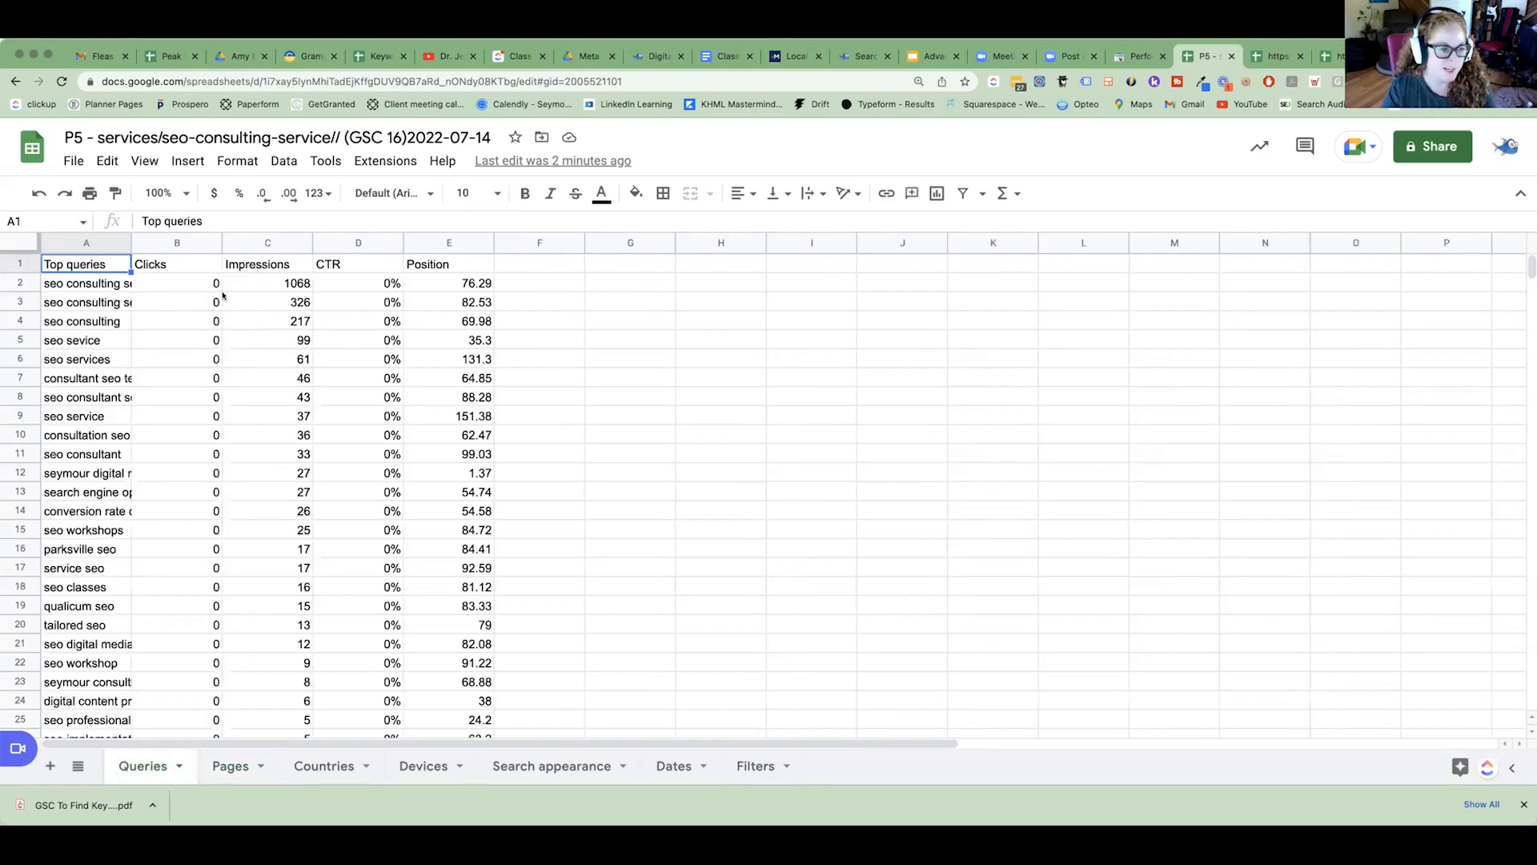
{"action": "double_click", "coordinate": [131, 243]}
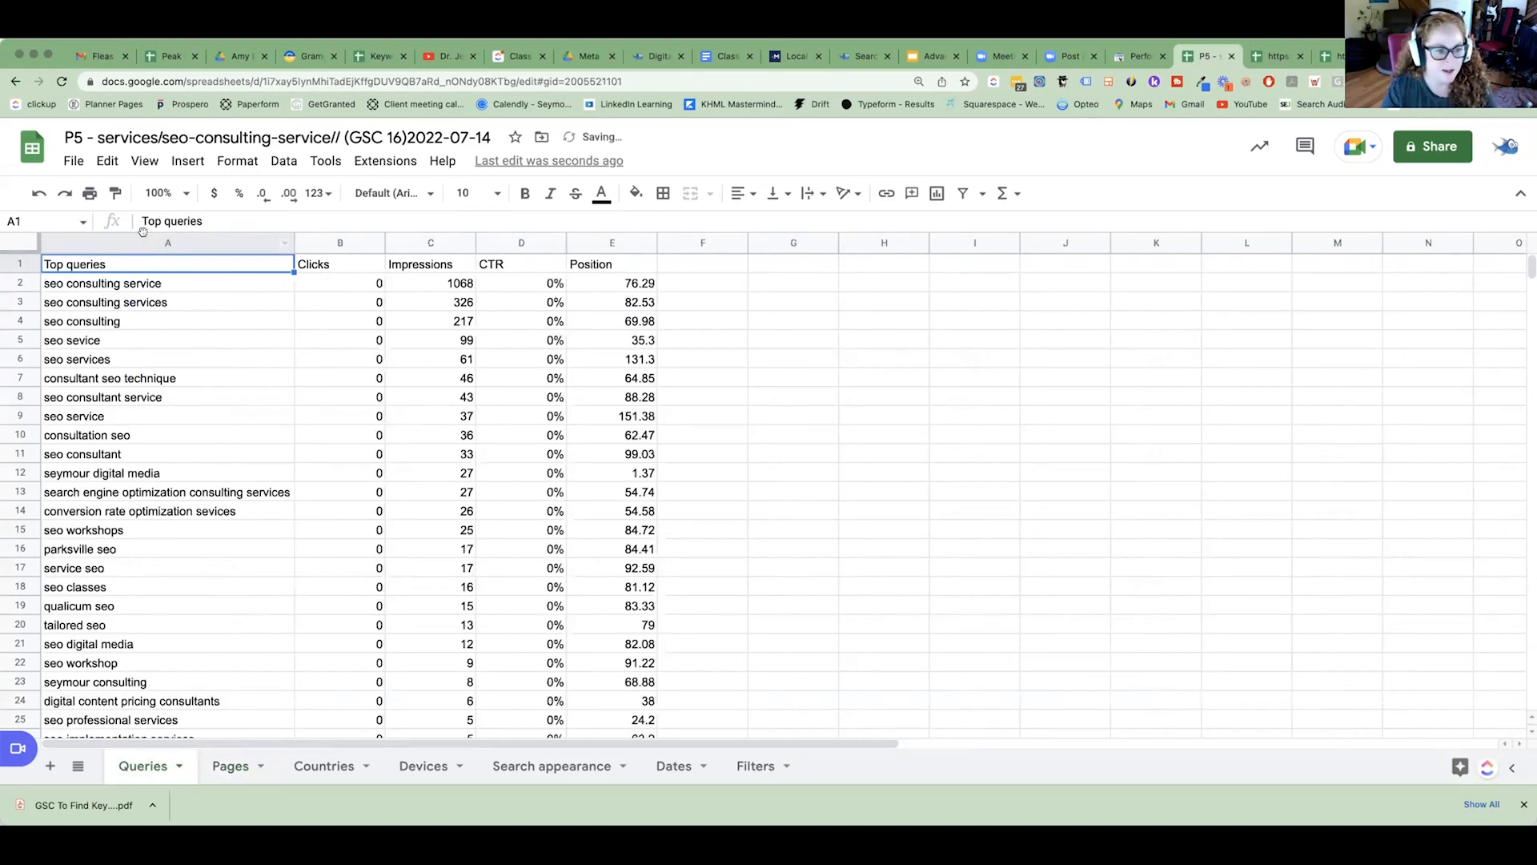
Insert an empty column before the Top queries column in the Queries sheet and select the Top queries column.
{"action": "left_click", "coordinate": [151, 244]}
{"action": "right_click", "coordinate": [148, 242]}
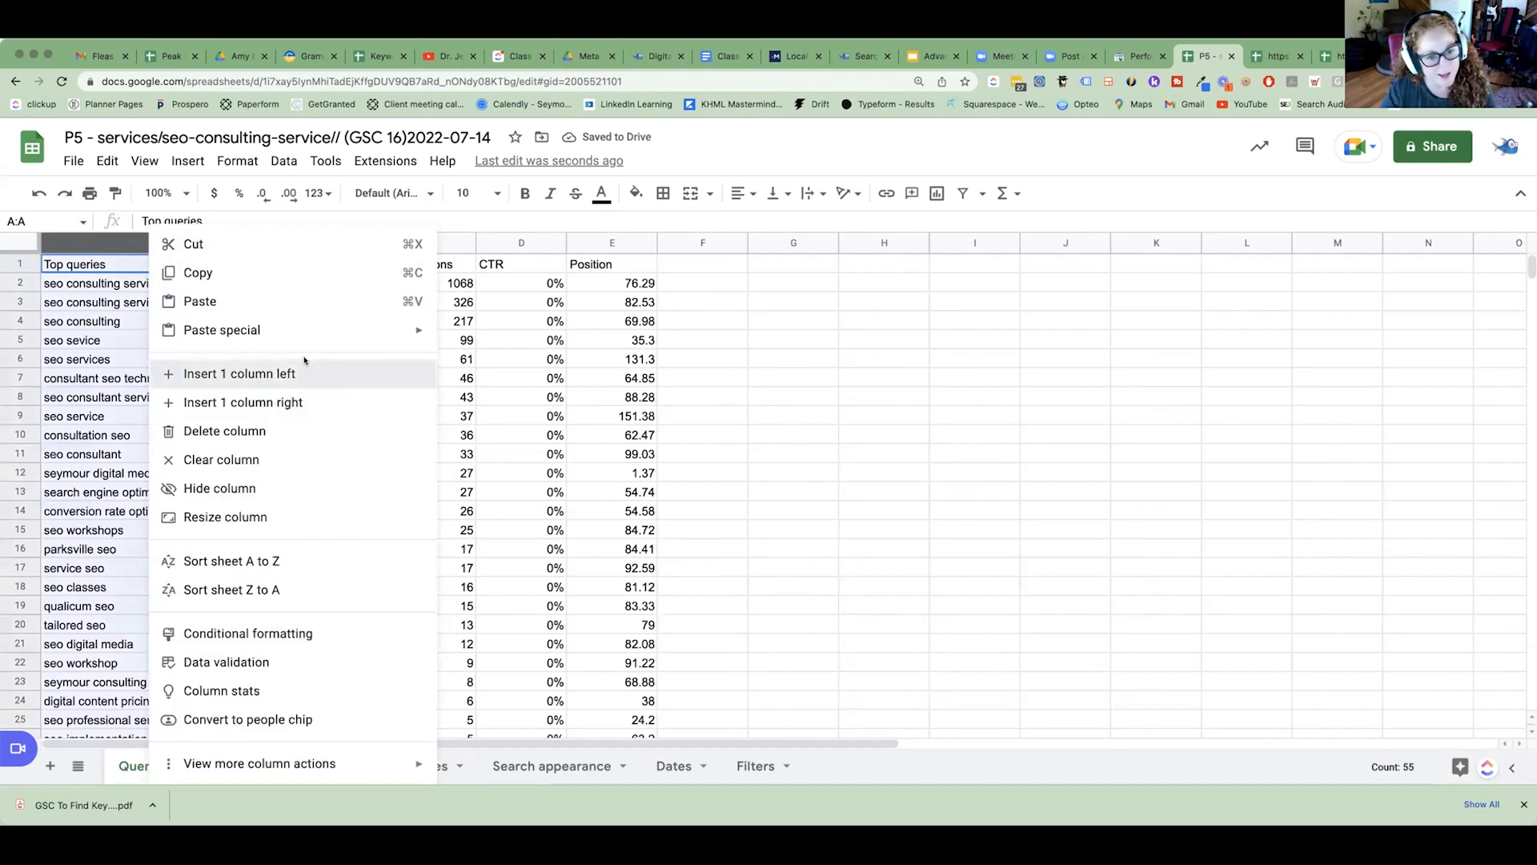
{"action": "left_click", "coordinate": [302, 373]}
{"action": "left_click", "coordinate": [478, 309]}
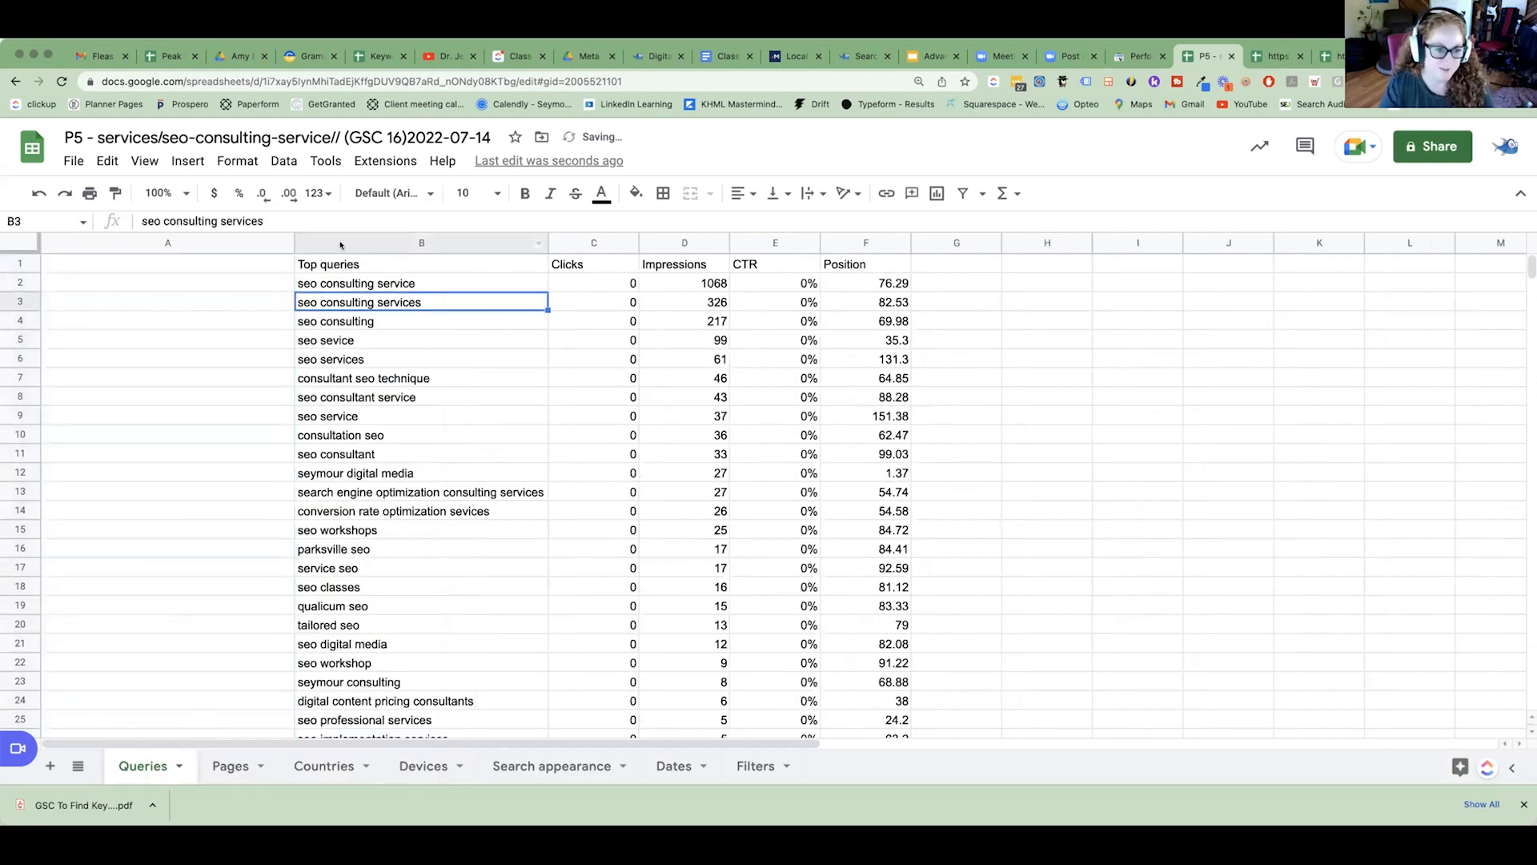
{"action": "left_click", "coordinate": [398, 246]}
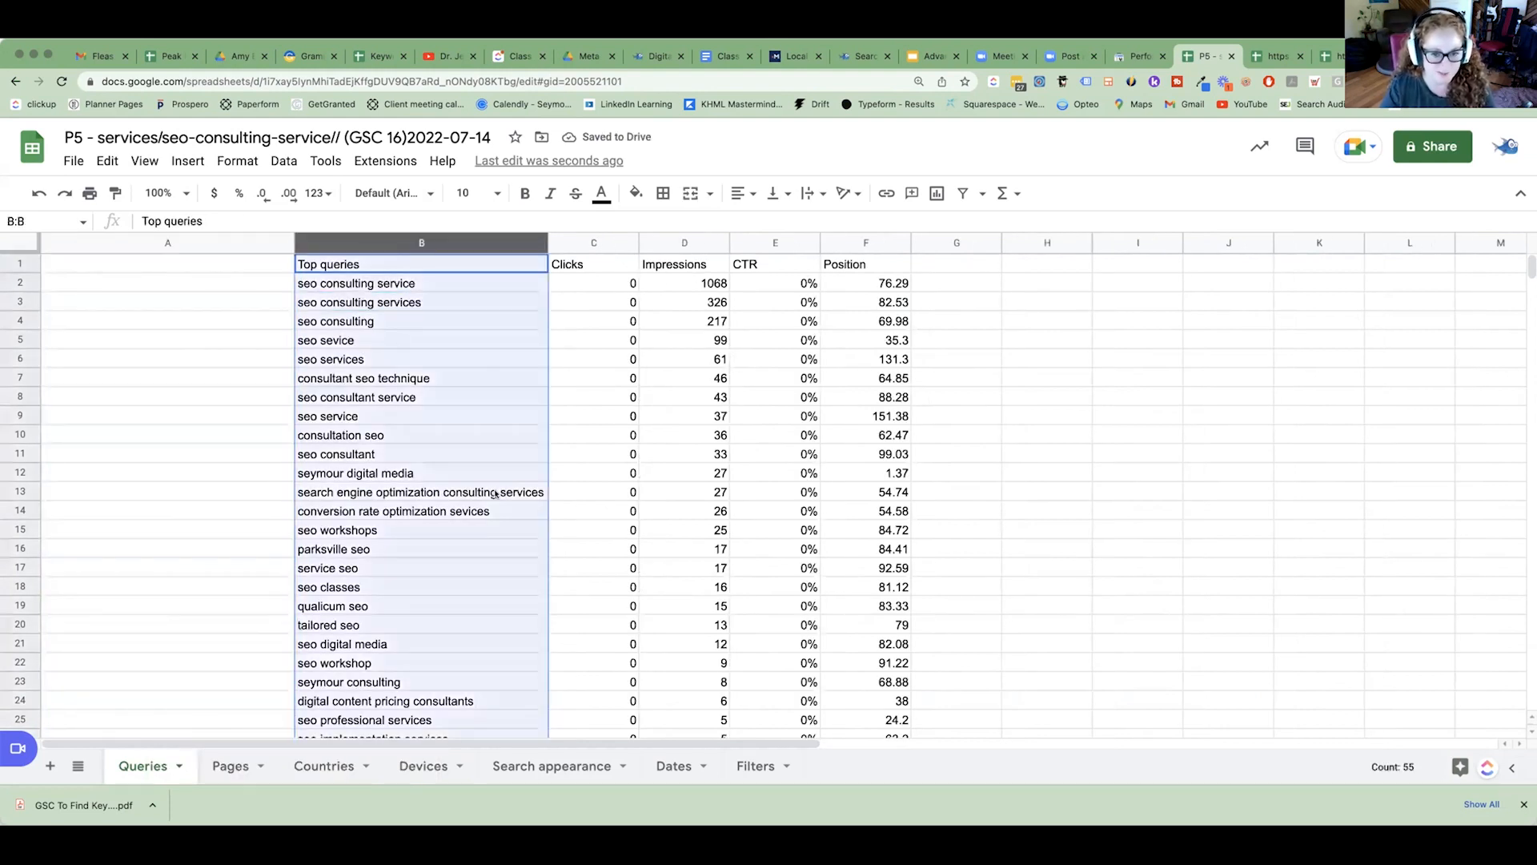
Add a conditional formatting rule to the Impressions column that fills values greater than or equal to 100 in the default green.
{"action": "left_click", "coordinate": [674, 242]}
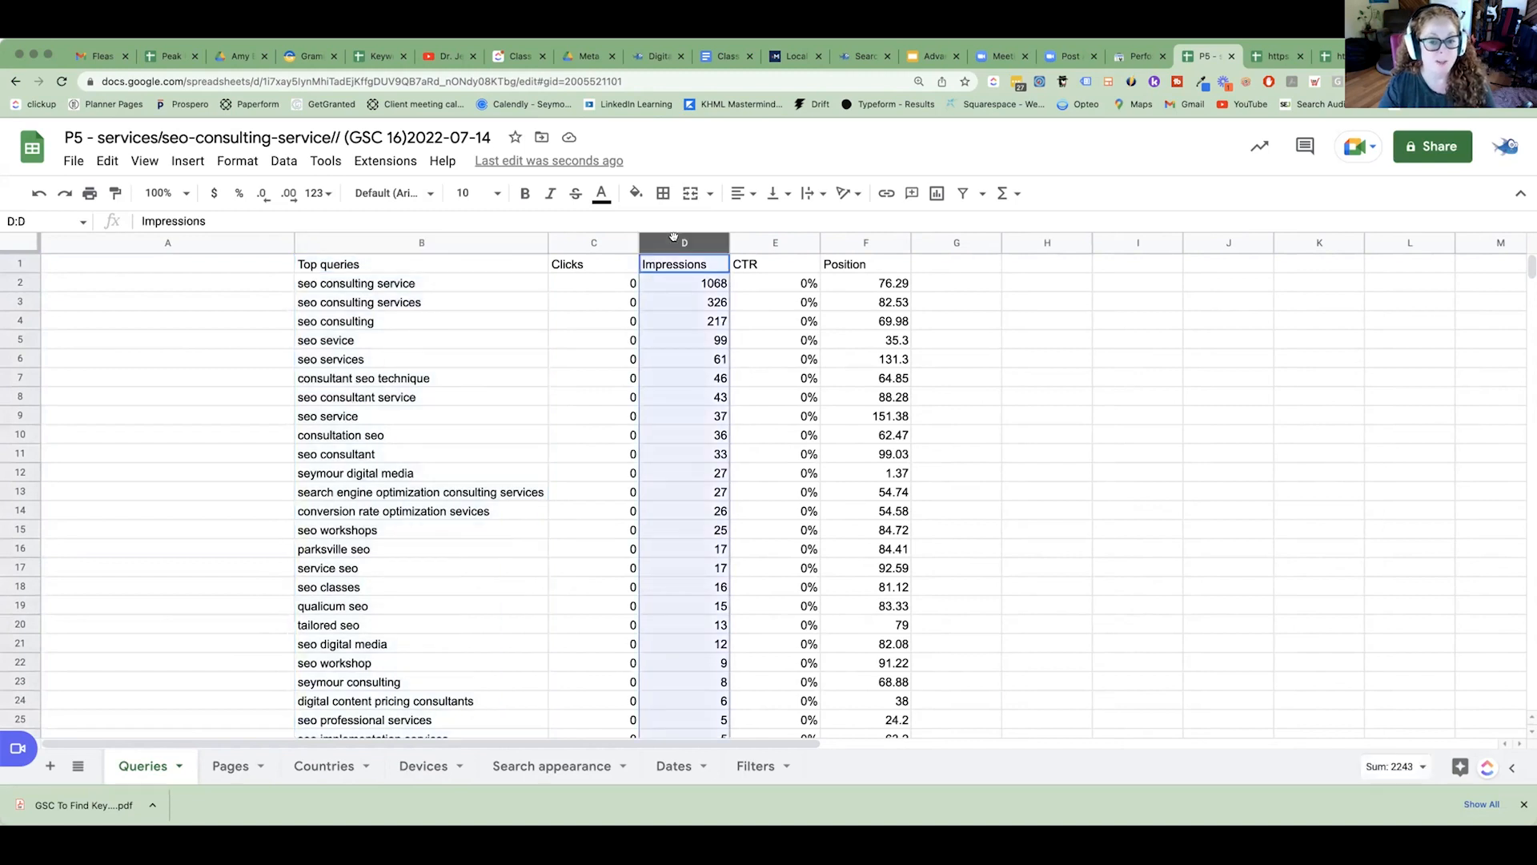
{"action": "left_click", "coordinate": [218, 161]}
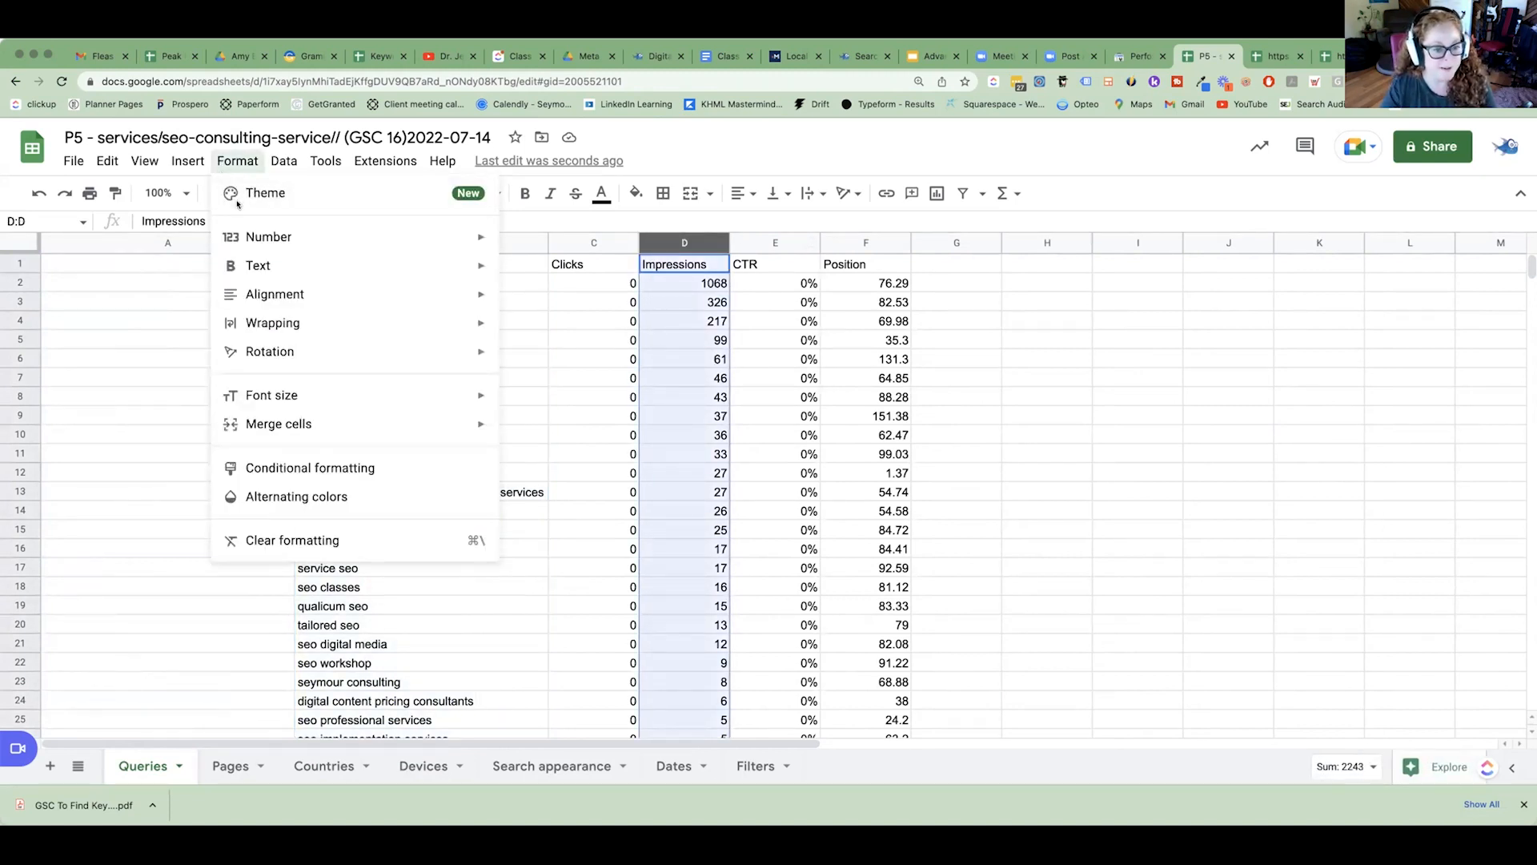
{"action": "left_click", "coordinate": [288, 467]}
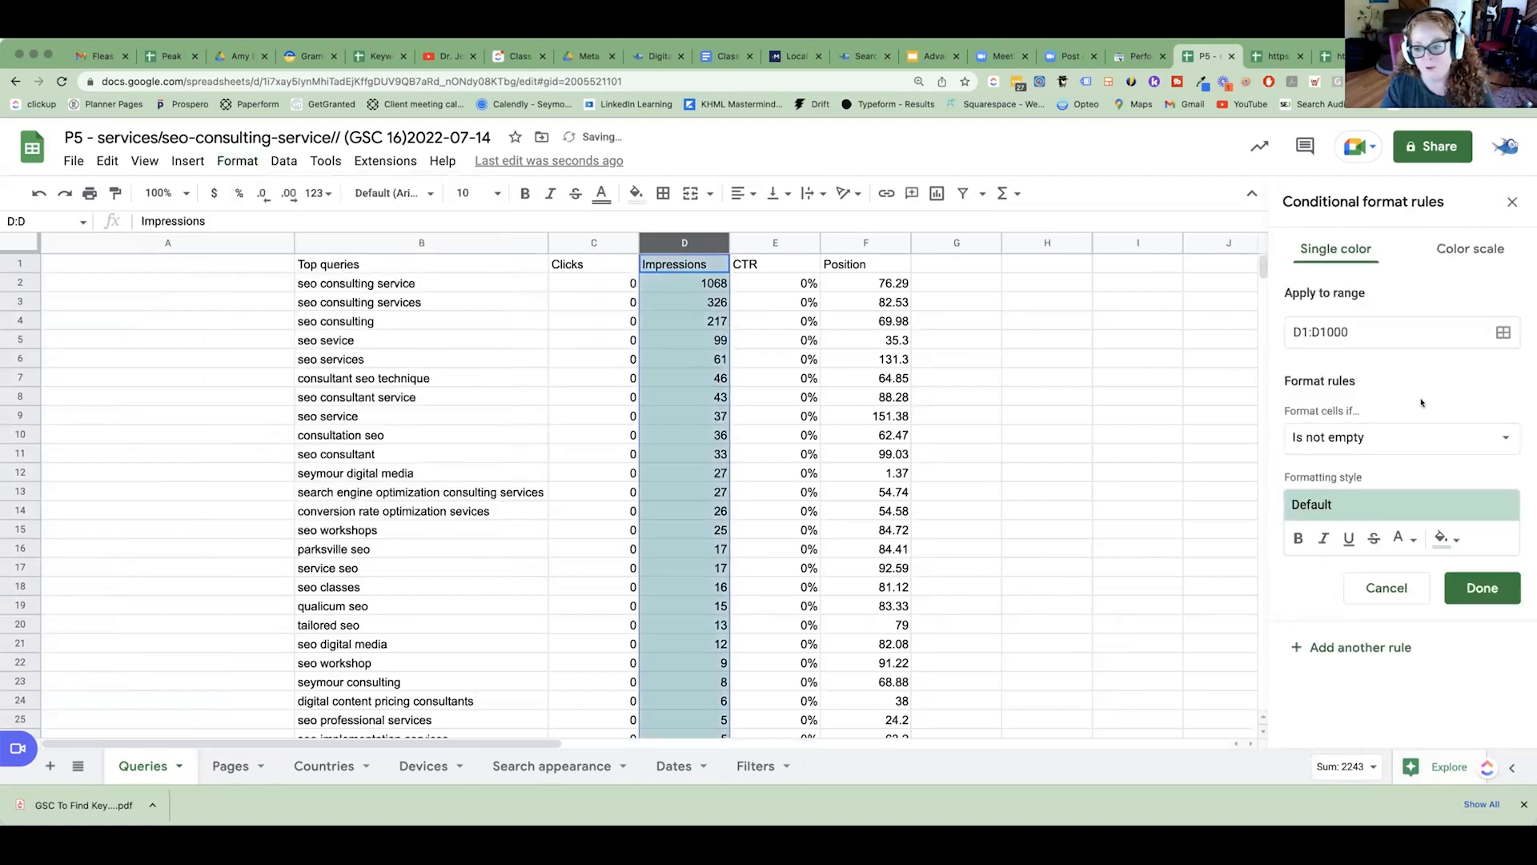
{"action": "left_click", "coordinate": [1371, 446]}
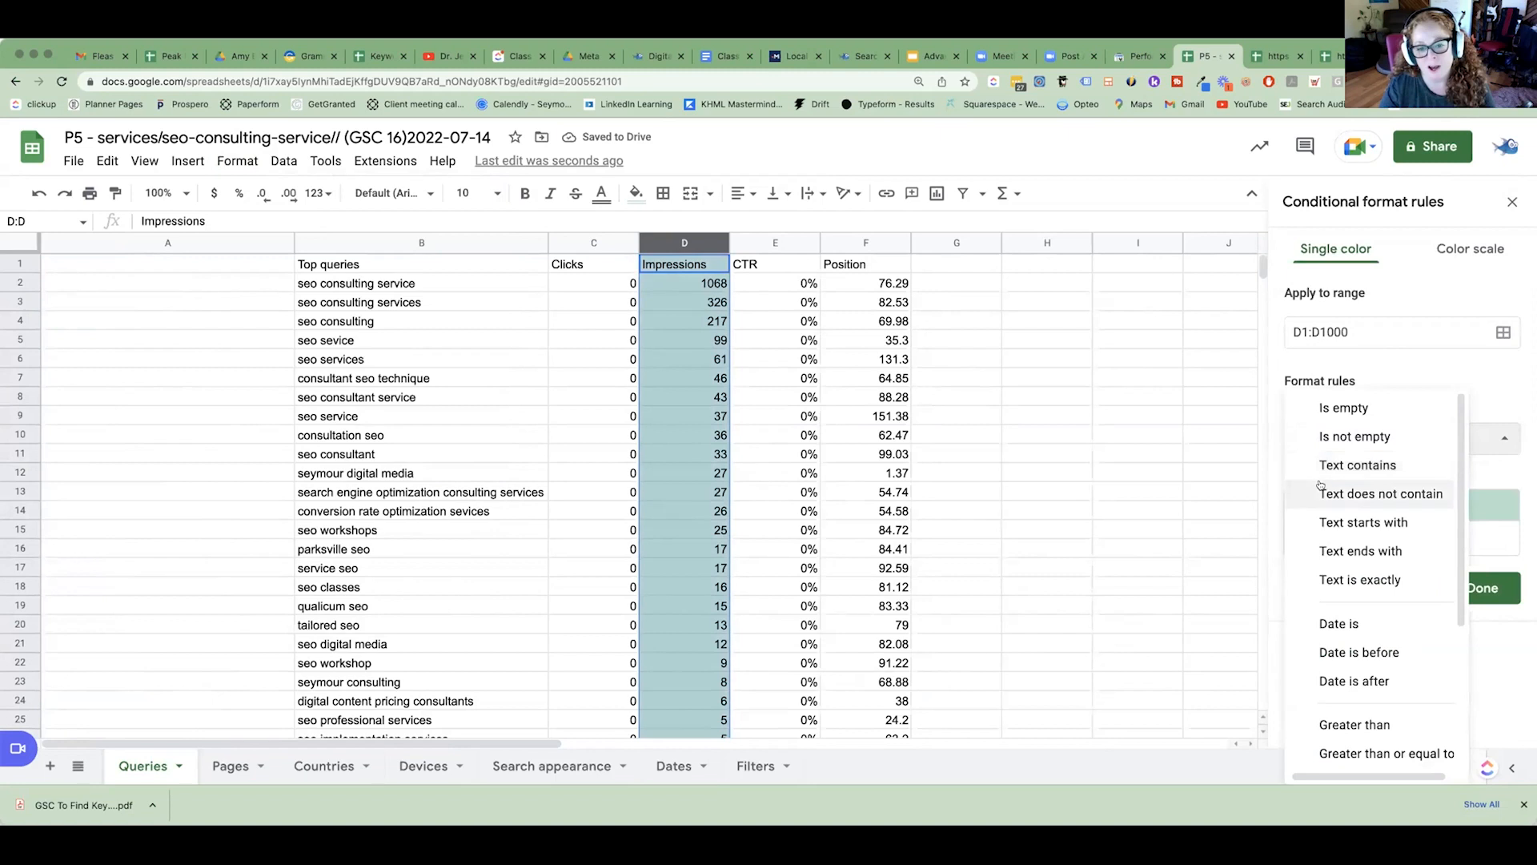
{"action": "left_click", "coordinate": [1366, 748]}
{"action": "left_click", "coordinate": [1357, 474]}
{"action": "type", "text": "100"}
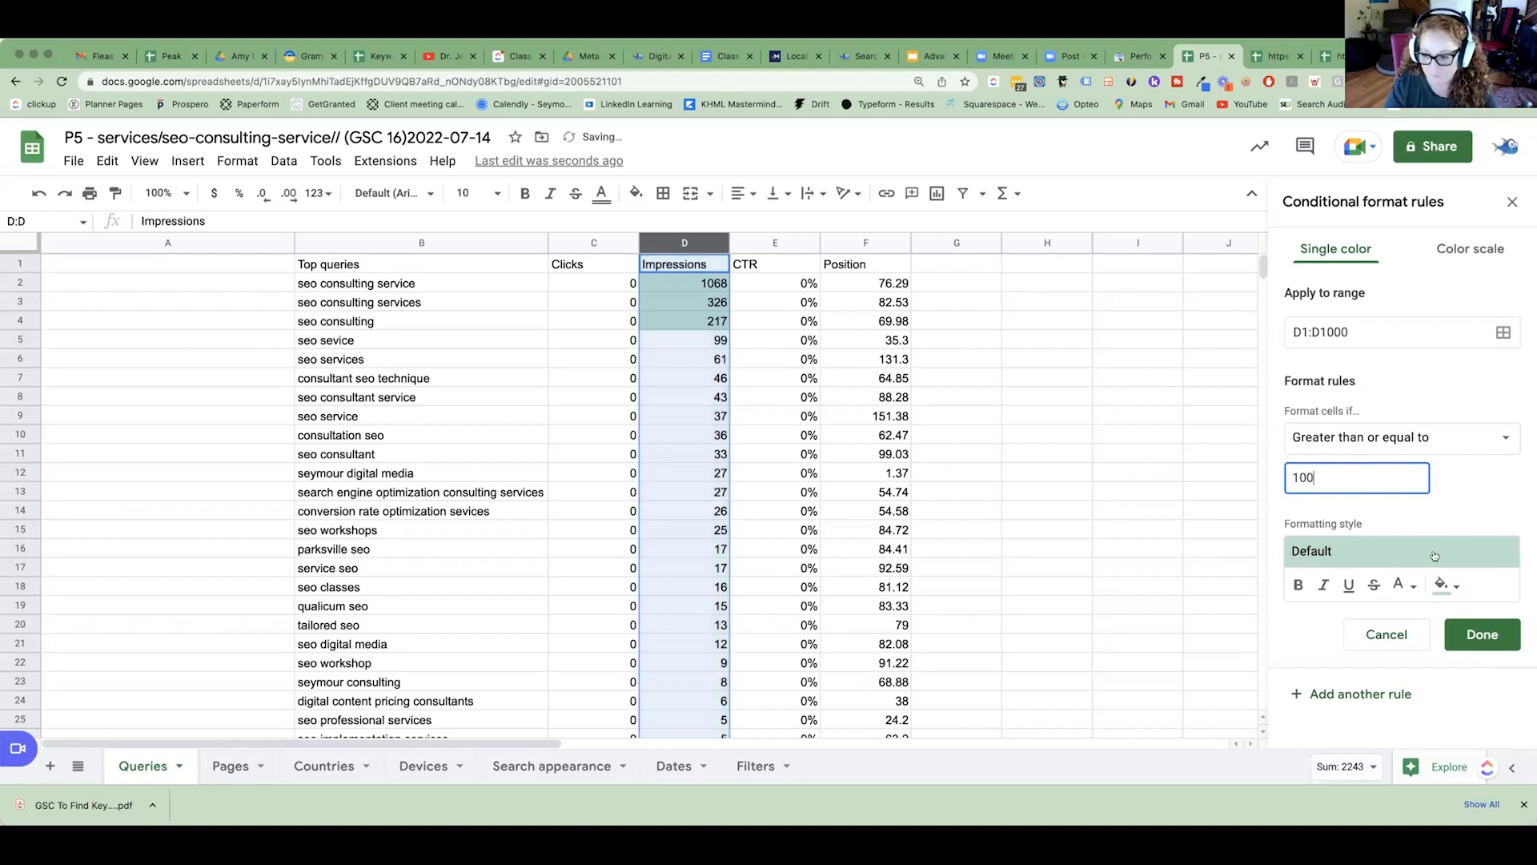
{"action": "left_click", "coordinate": [1469, 637]}
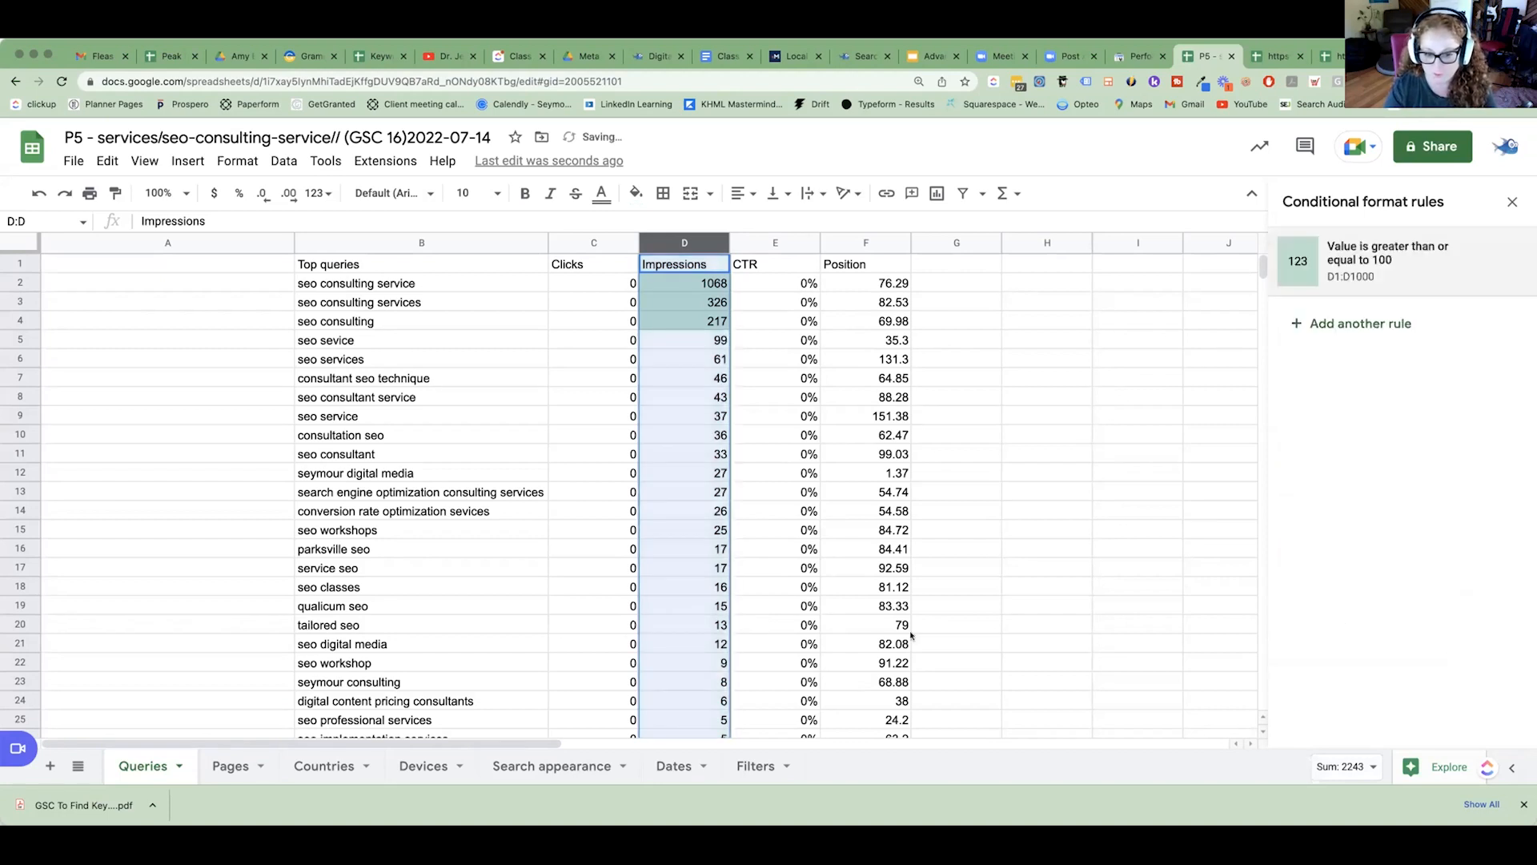
Add a conditional formatting rule to the Position column that fills values between 3 and 20 in the default green.
{"action": "left_click", "coordinate": [840, 244]}
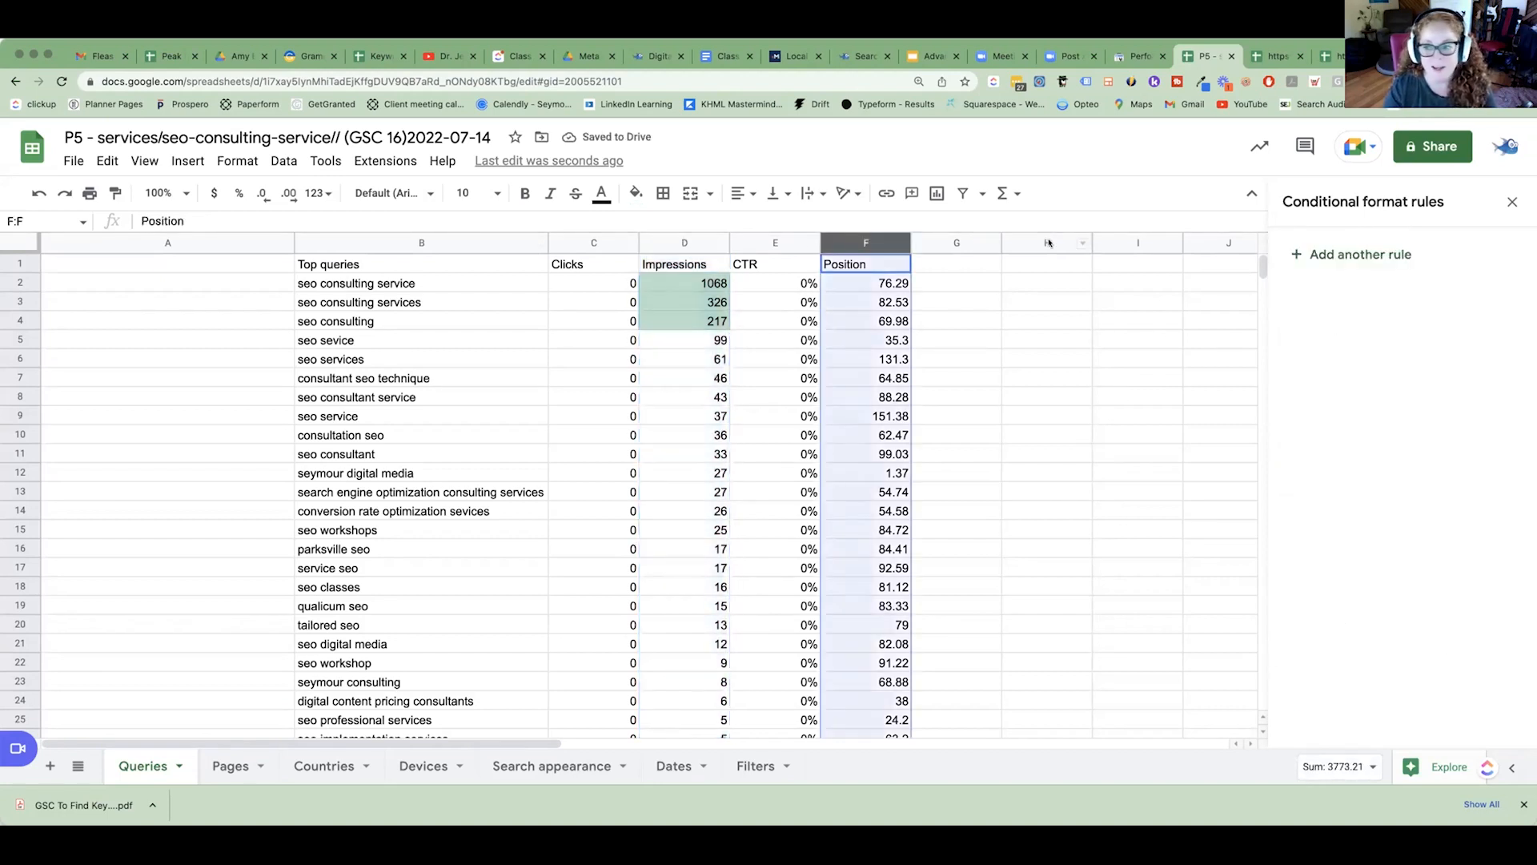
{"action": "left_click", "coordinate": [1392, 267]}
{"action": "left_click", "coordinate": [1377, 438]}
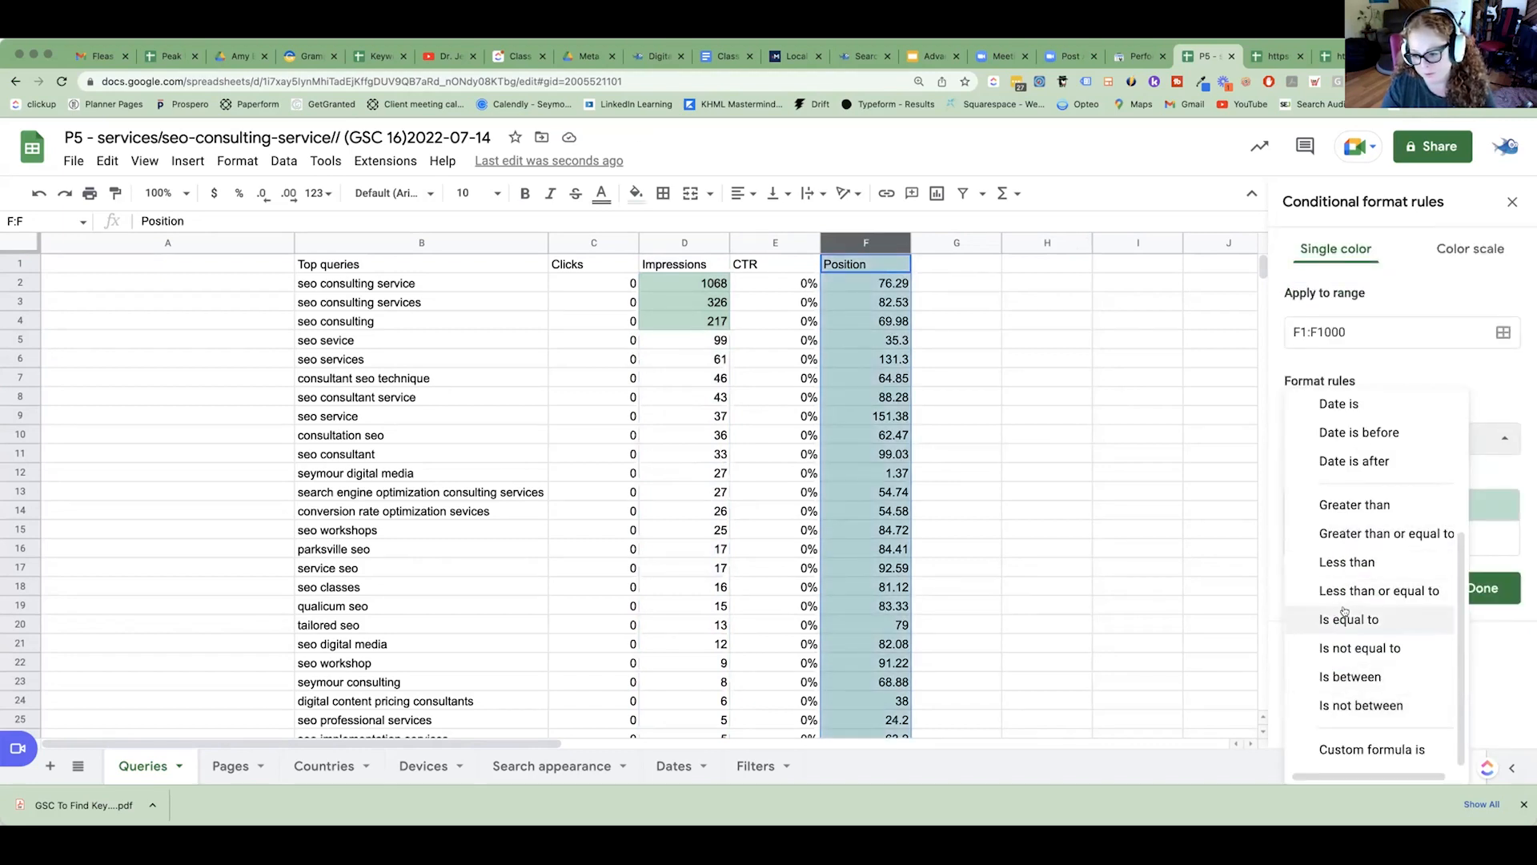
{"action": "left_click", "coordinate": [1343, 677]}
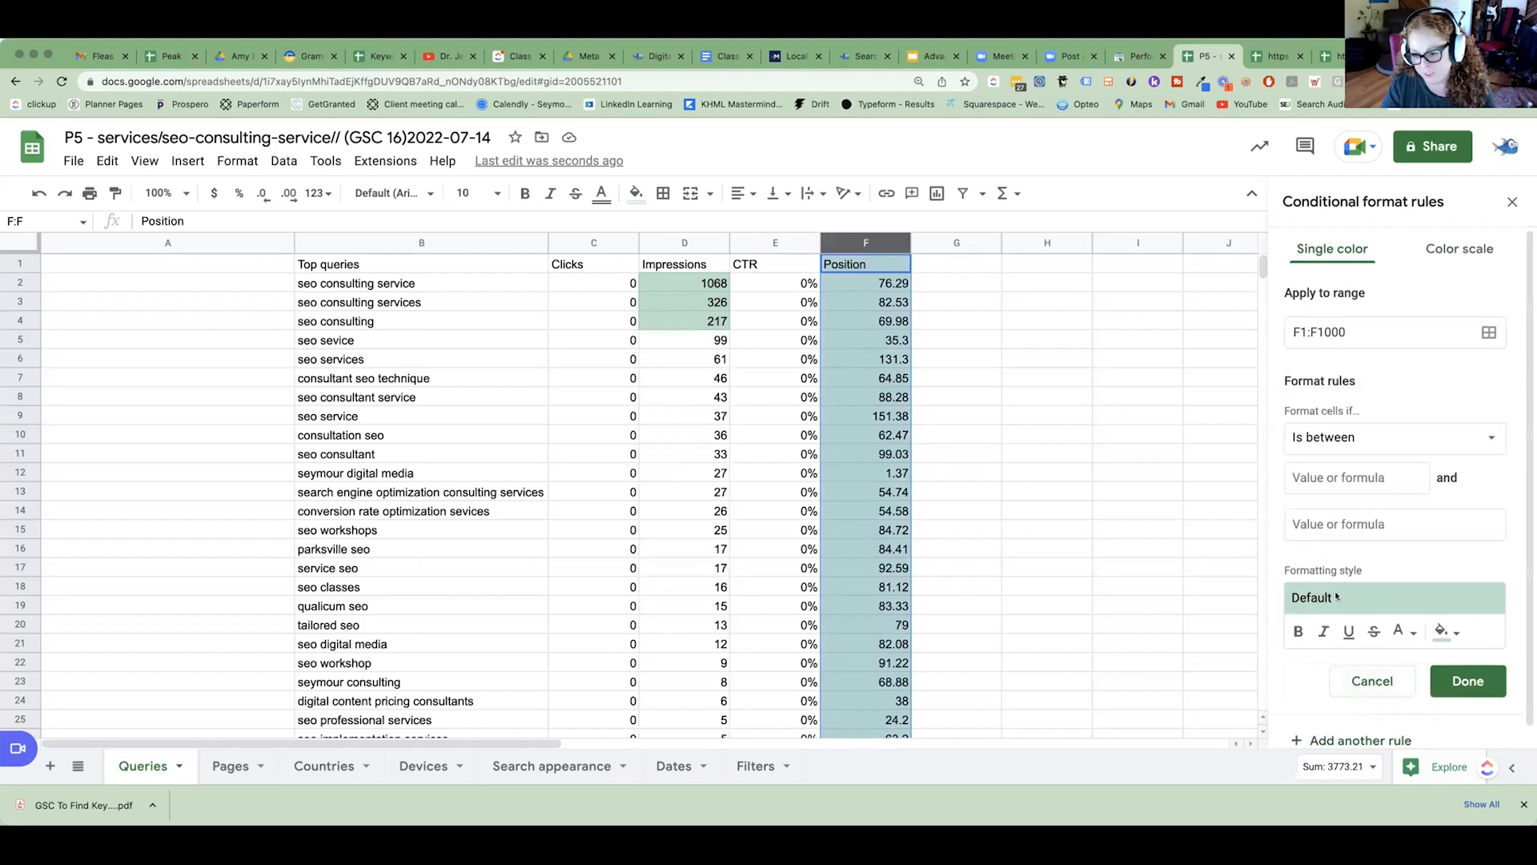
{"action": "left_click", "coordinate": [1341, 475]}
{"action": "type", "text": "3"}
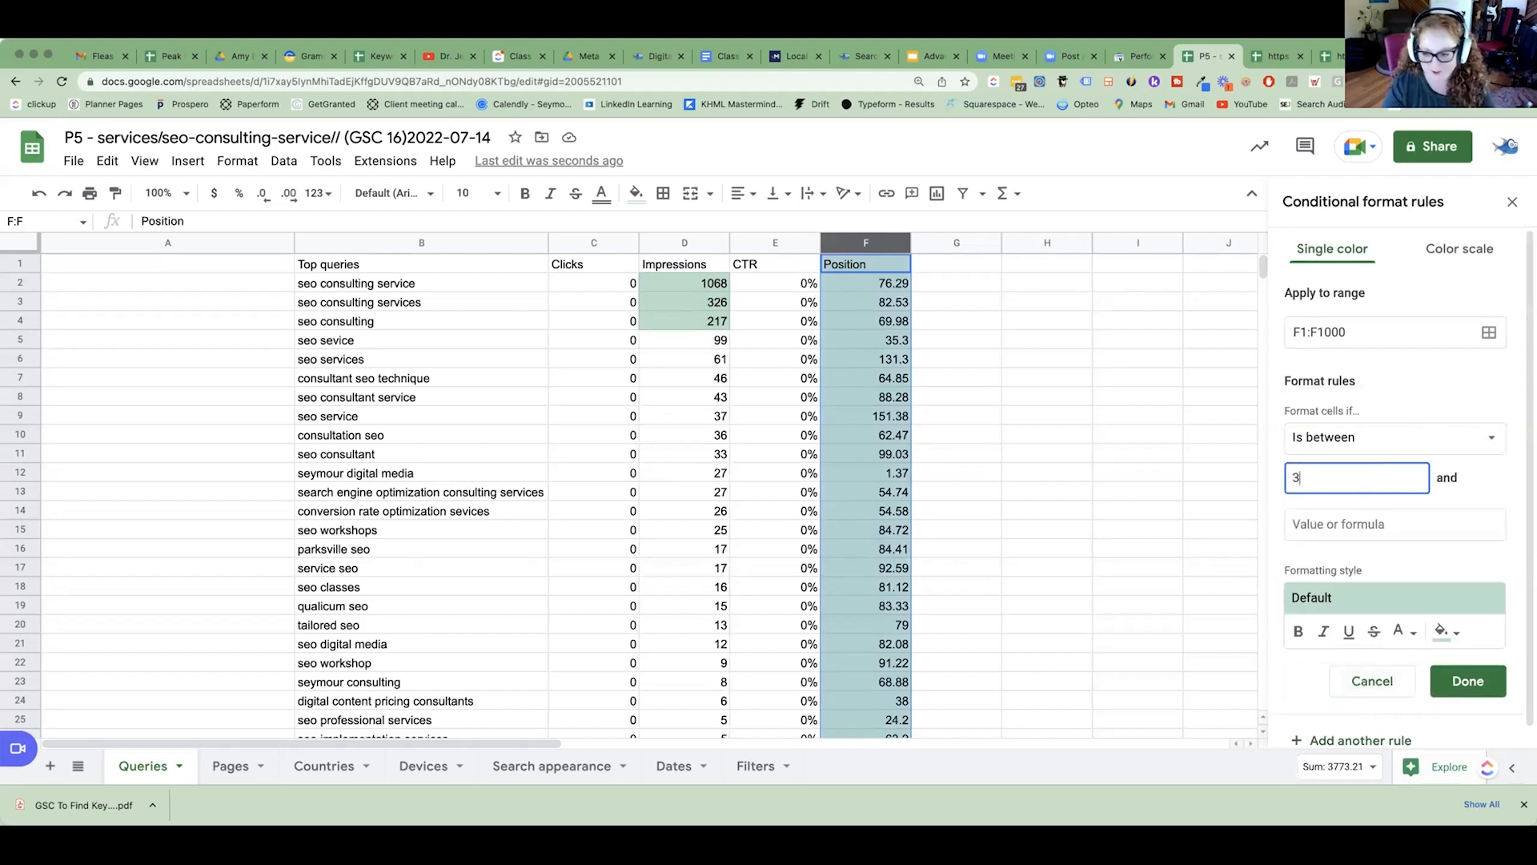
{"action": "left_click", "coordinate": [1341, 521]}
{"action": "type", "text": "20"}
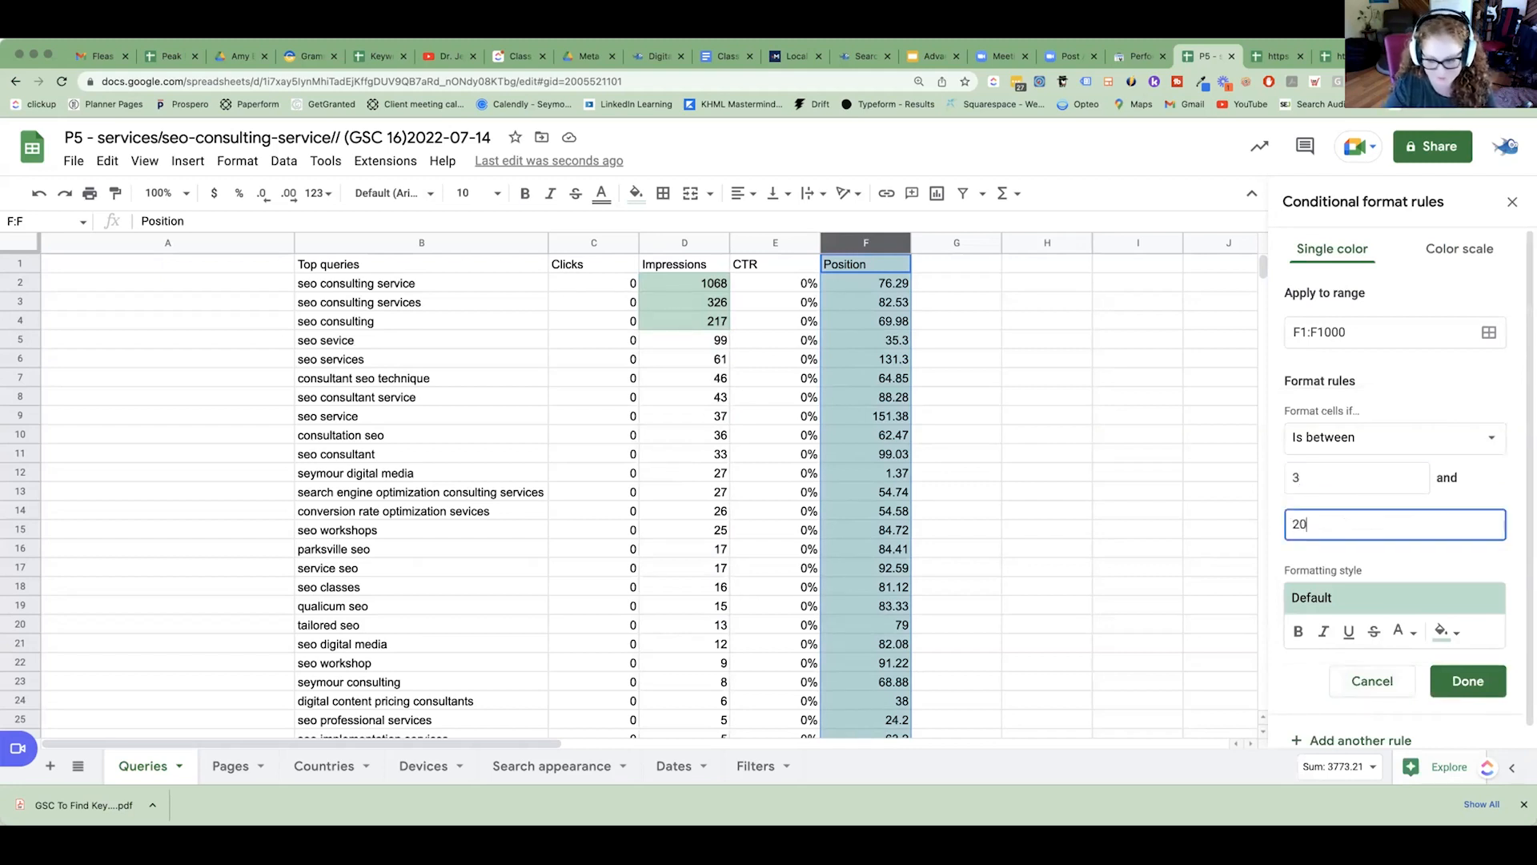
{"action": "left_click", "coordinate": [1468, 681]}
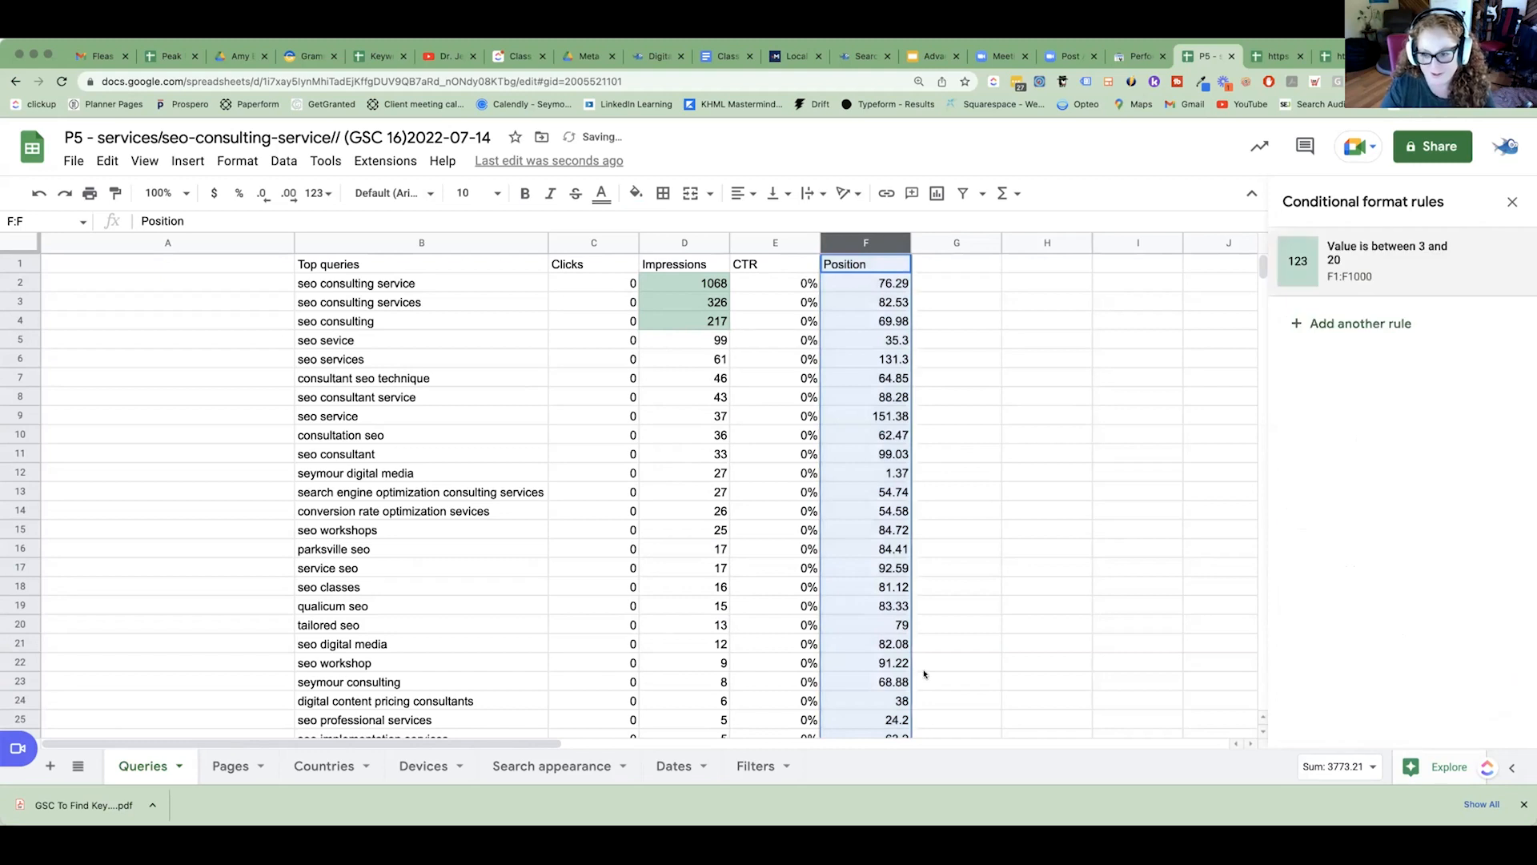
Add a second conditional formatting rule to the Position column that fills values between 21 and 30 in orange.
{"action": "left_click", "coordinate": [1409, 321]}
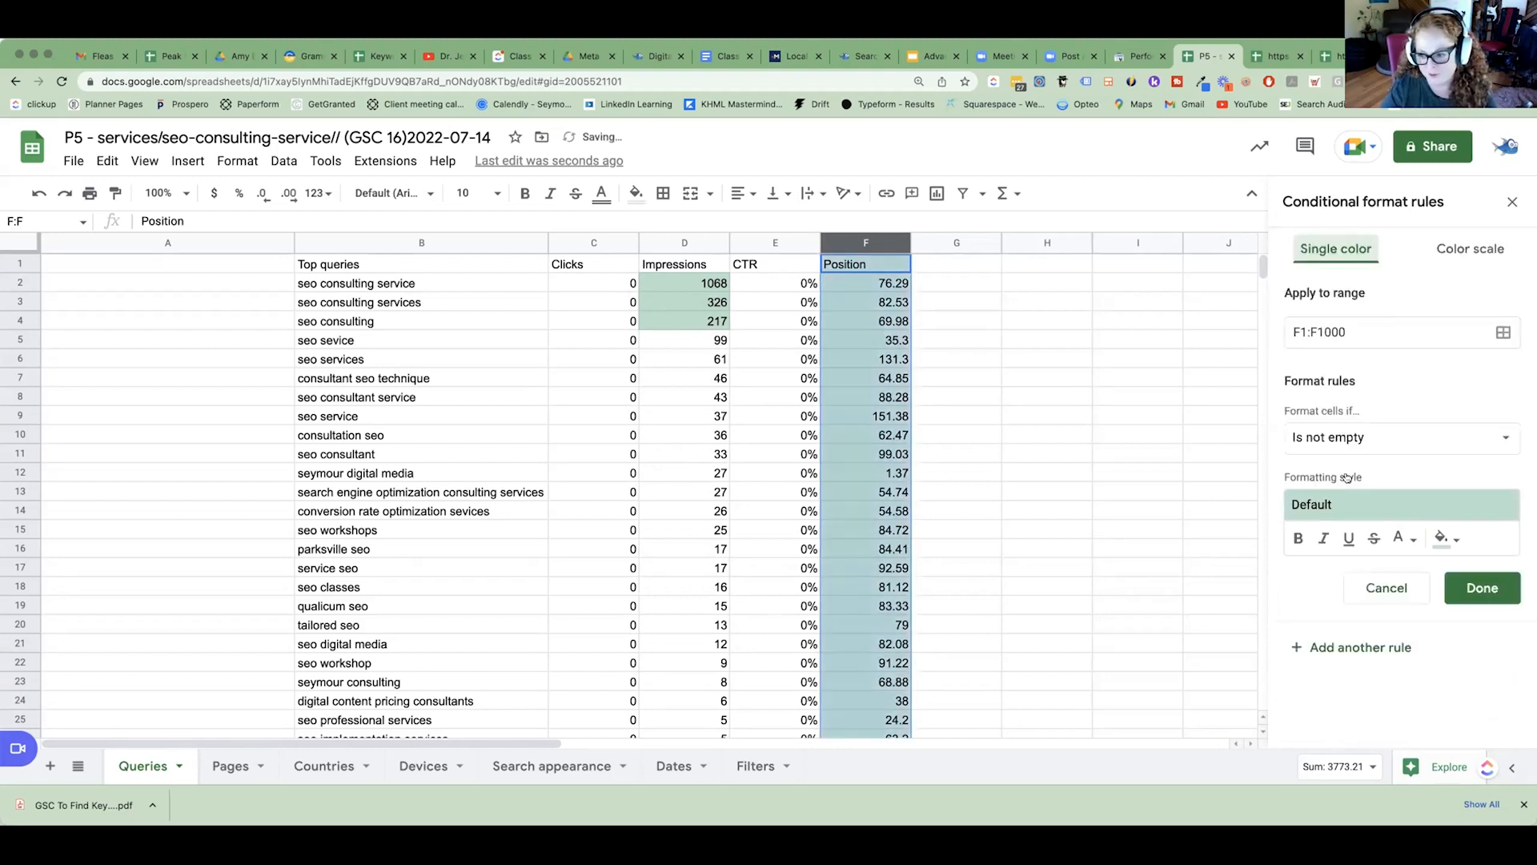
{"action": "left_click", "coordinate": [1403, 438]}
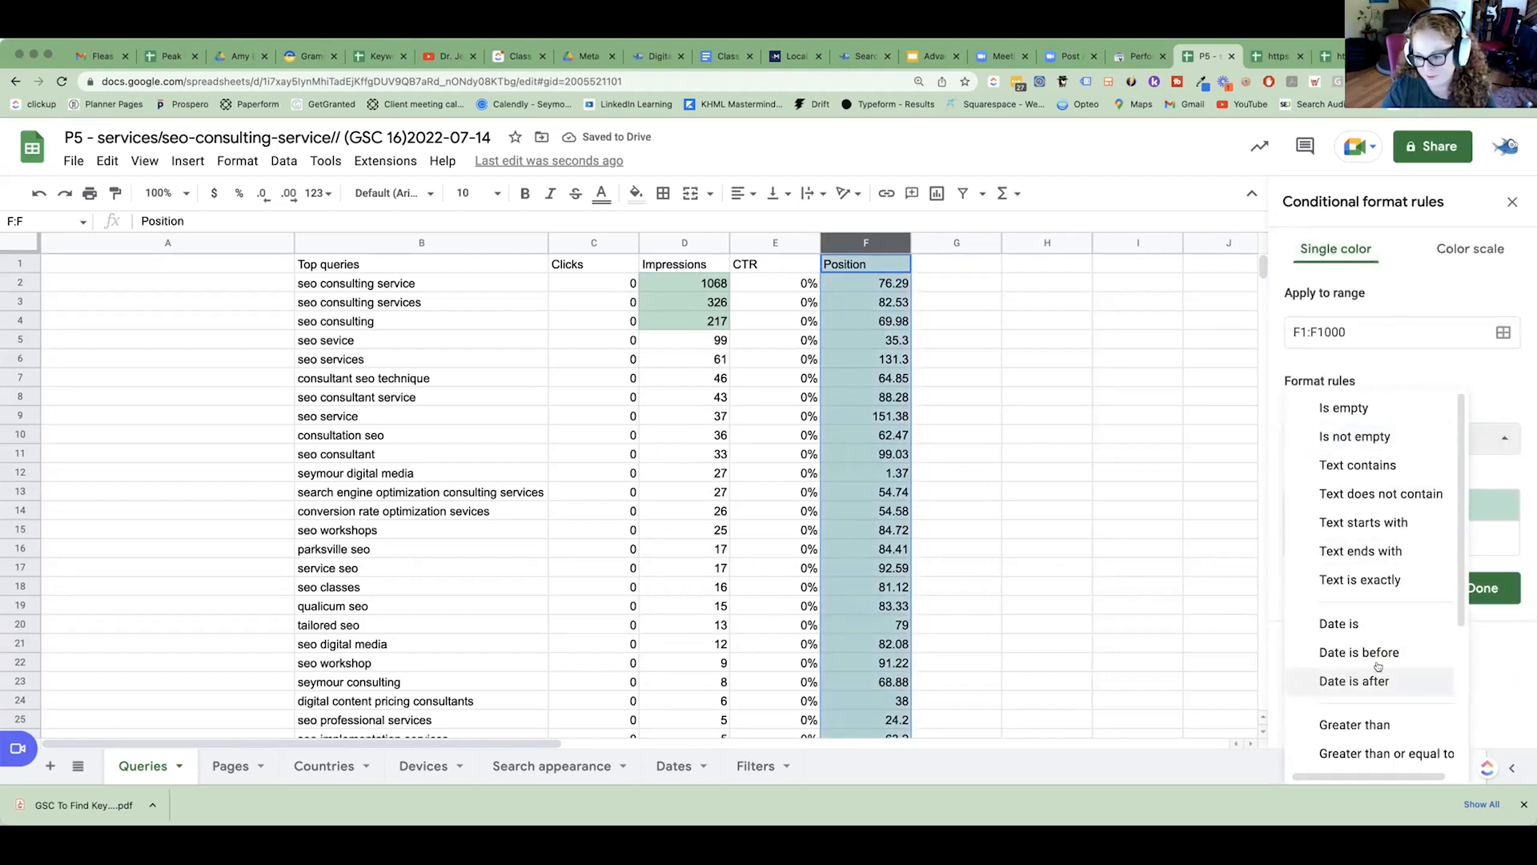
{"action": "scroll", "coordinate": [1384, 656], "scroll_direction": "down", "scroll_amount": 2}
{"action": "scroll", "coordinate": [1388, 652], "scroll_direction": "down", "scroll_amount": 2}
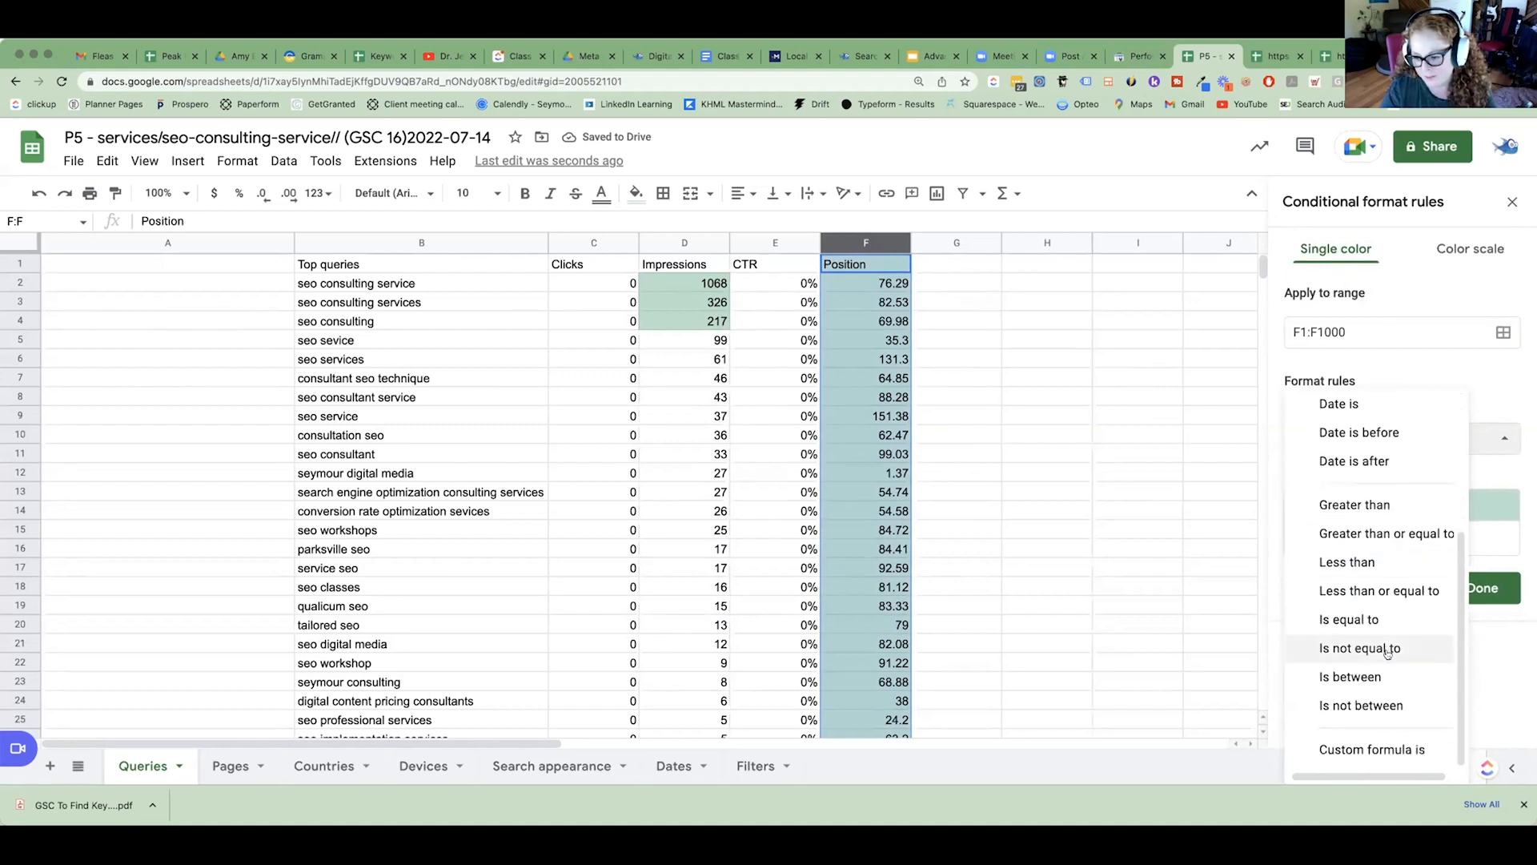
{"action": "left_click", "coordinate": [1354, 676]}
{"action": "left_click", "coordinate": [1332, 478]}
{"action": "type", "text": "21"}
{"action": "left_click", "coordinate": [1327, 519]}
{"action": "type", "text": "30"}
{"action": "left_click", "coordinate": [1441, 631]}
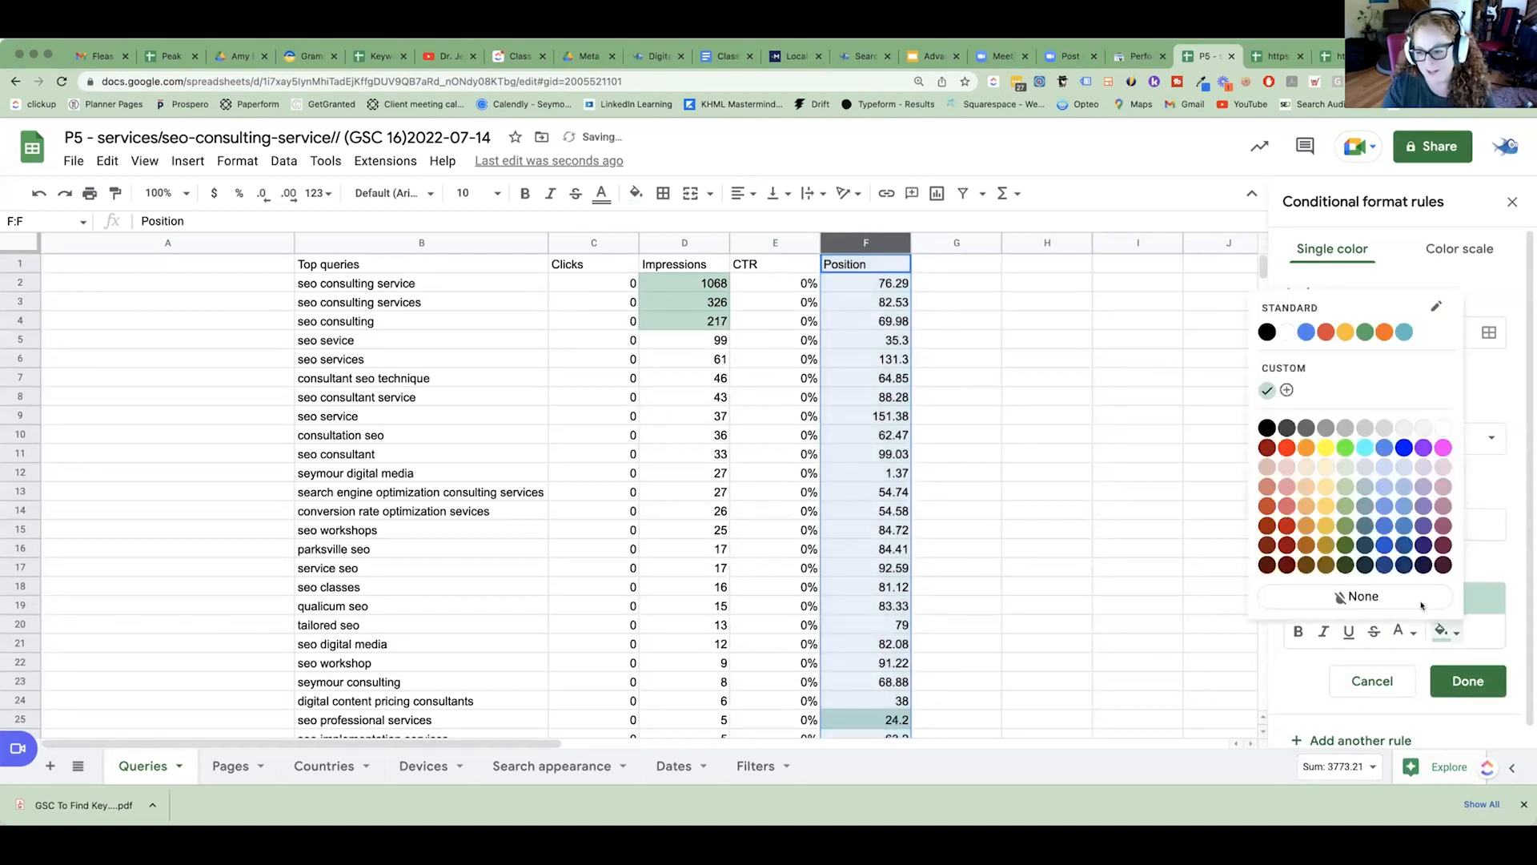
{"action": "left_click", "coordinate": [1306, 505]}
{"action": "left_click", "coordinate": [1467, 681]}
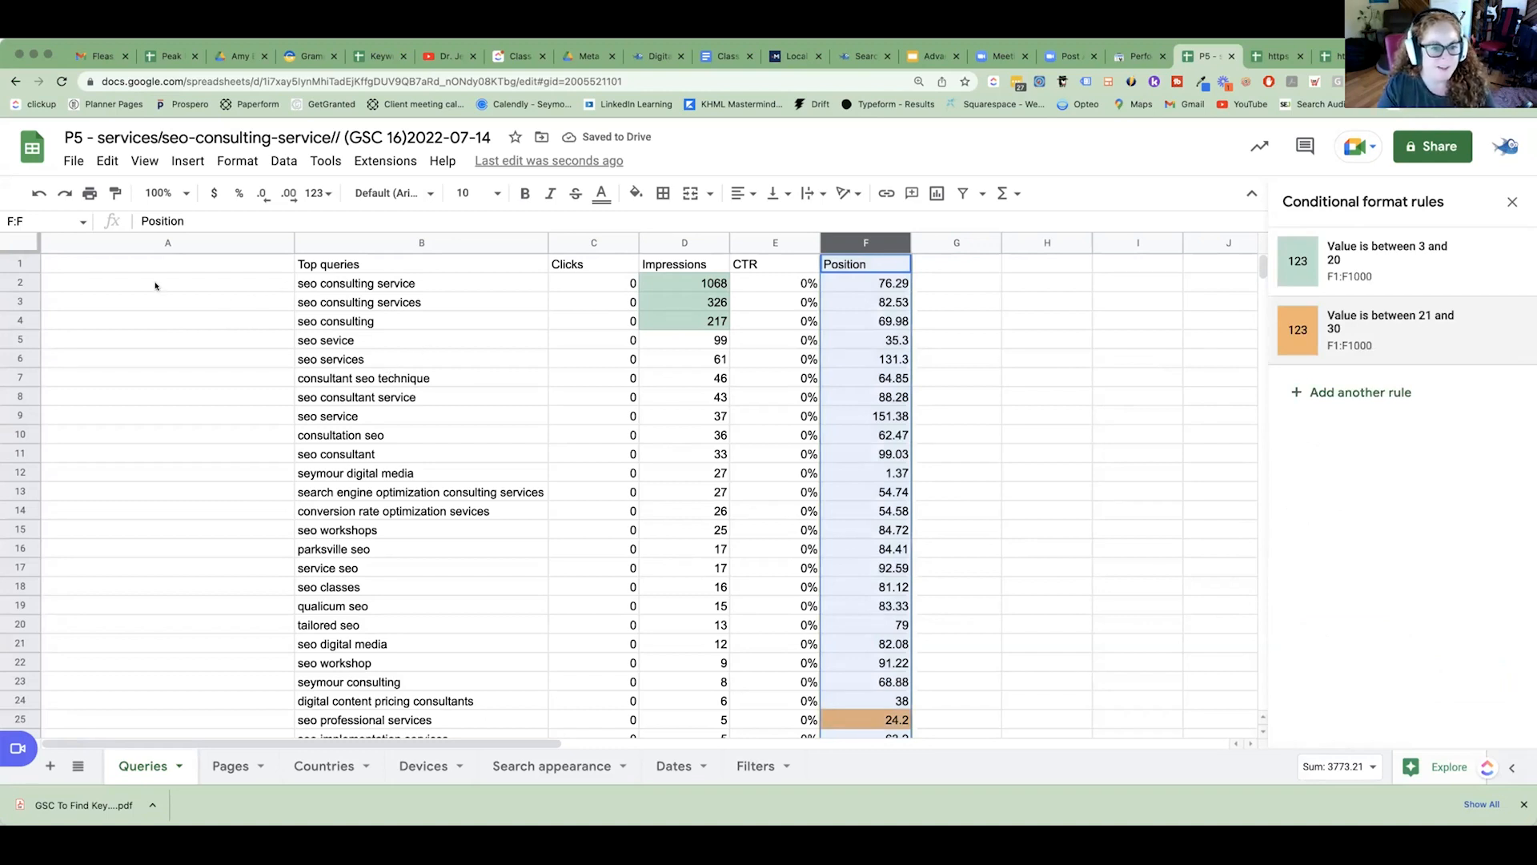
Review the rows of the three highlighted high-impression queries and compare their positions.
{"action": "left_click", "coordinate": [20, 282]}
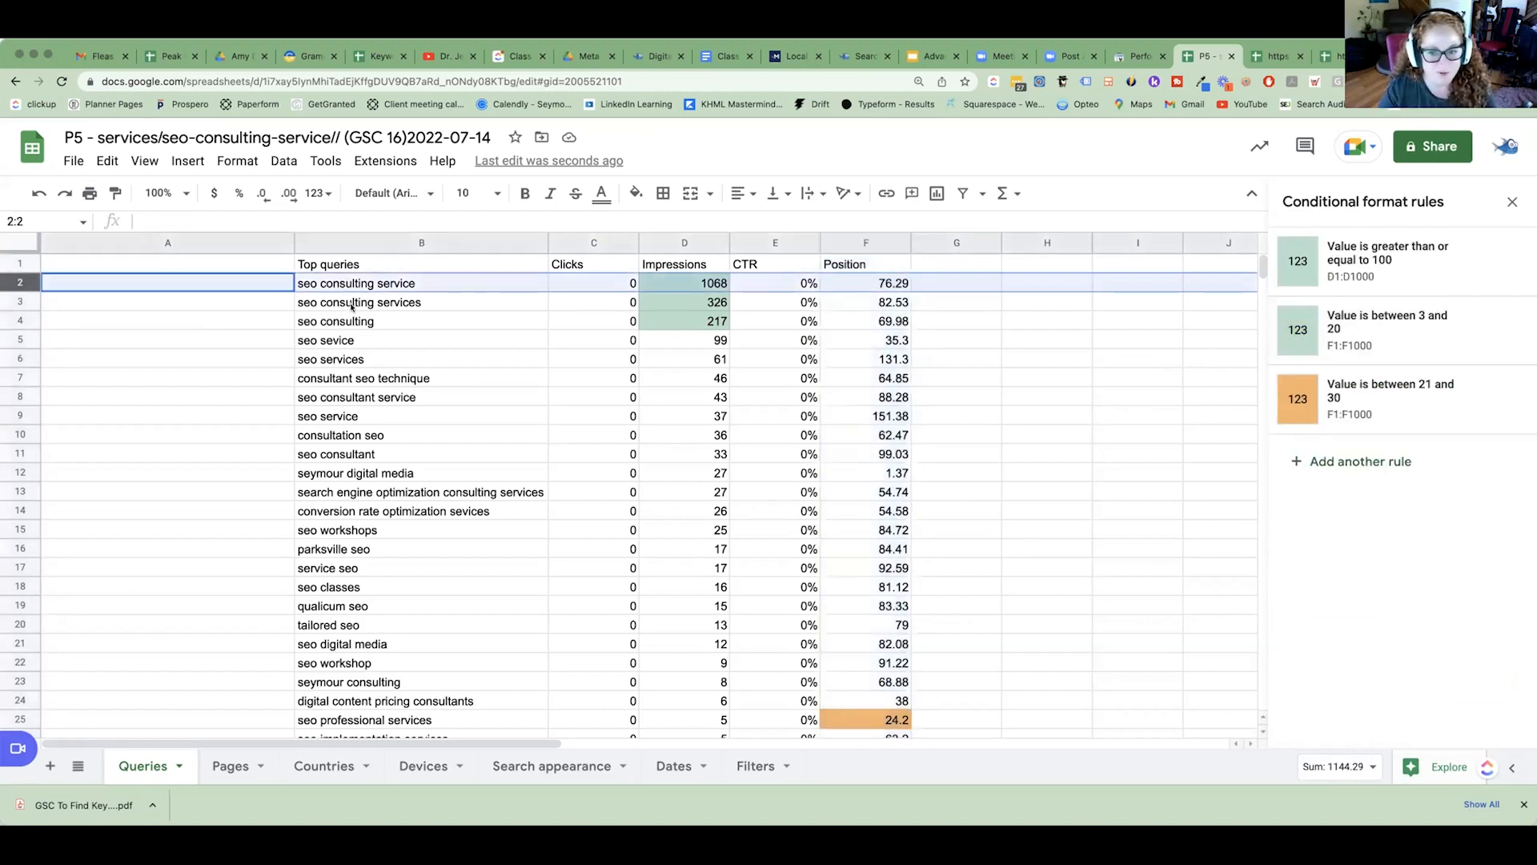
{"action": "left_click", "coordinate": [18, 320], "text": "shift"}
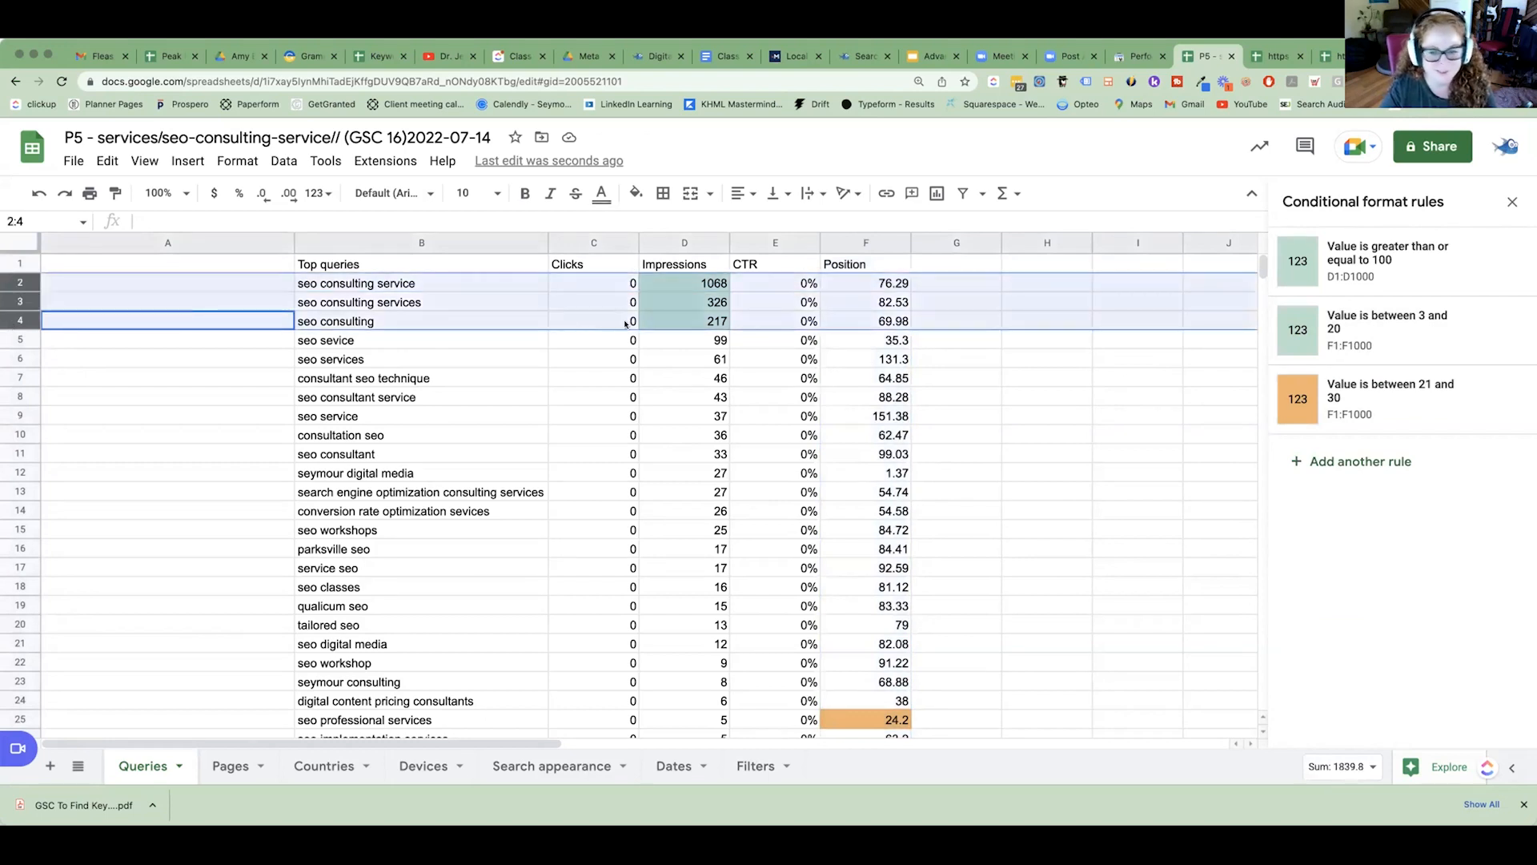
{"action": "left_click_drag", "start_coordinate": [887, 290], "coordinate": [881, 324]}
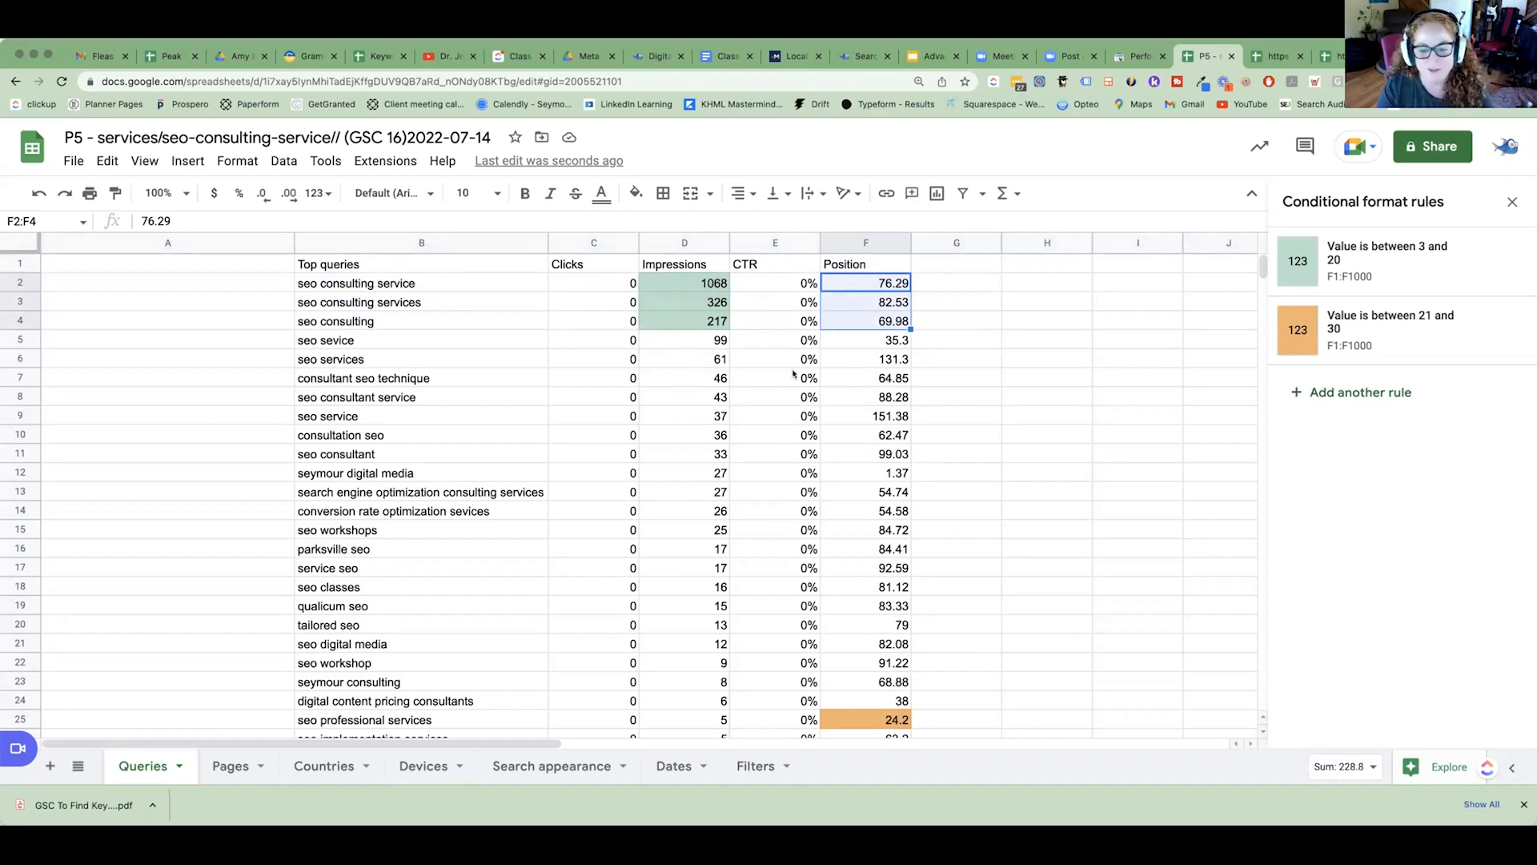
{"action": "scroll", "coordinate": [793, 374], "scroll_direction": "down", "scroll_amount": 2}
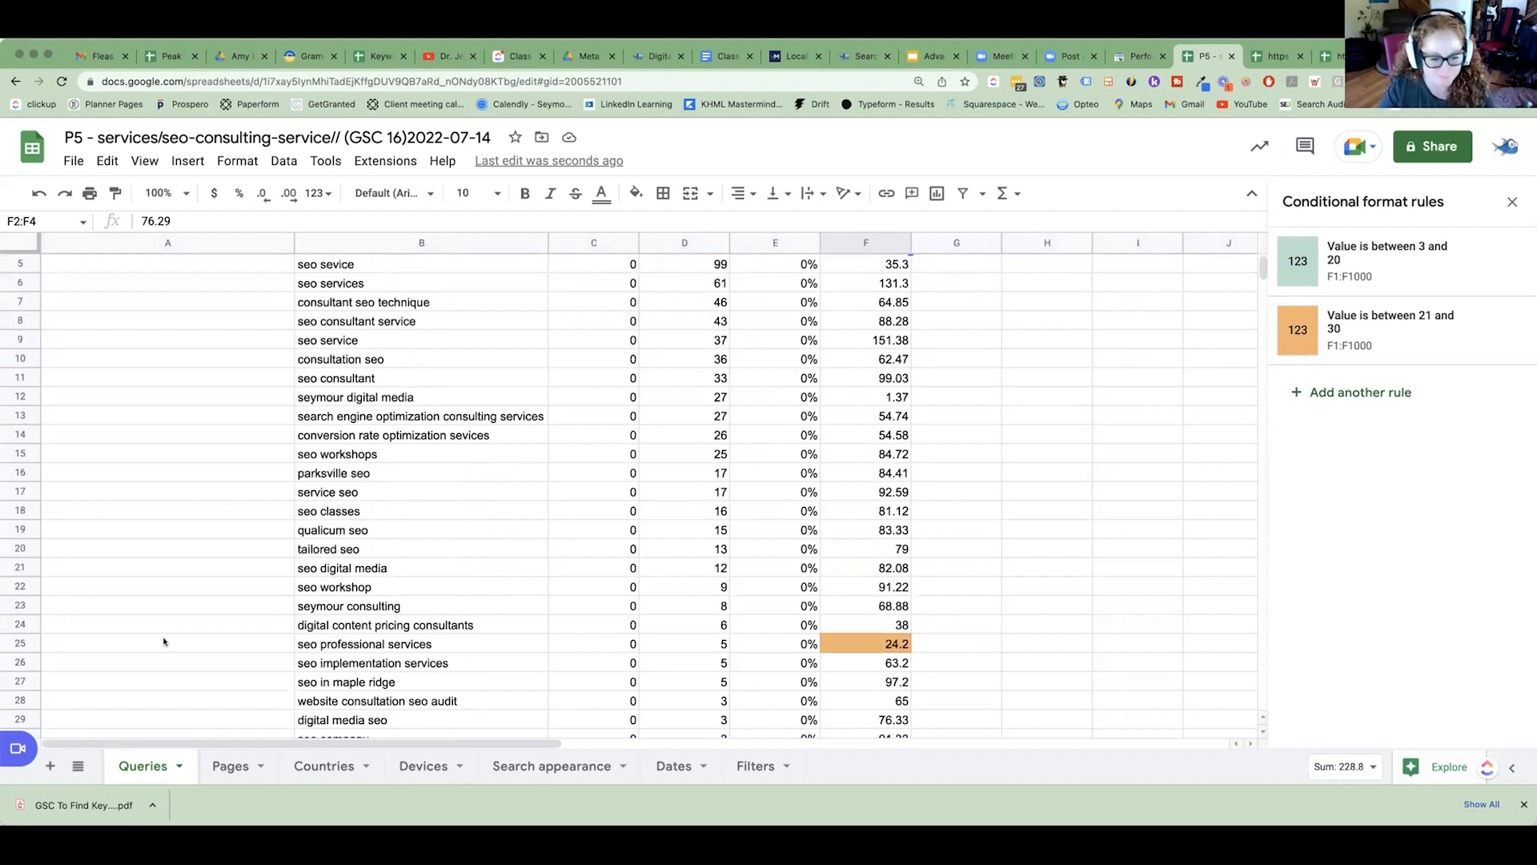
{"action": "scroll", "coordinate": [697, 551], "scroll_direction": "up", "scroll_amount": 2}
Examine the queries with highlighted positions in rows 40 to 43, checking their relevance and impressions.
{"action": "scroll", "coordinate": [662, 452], "scroll_direction": "down", "scroll_amount": 15}
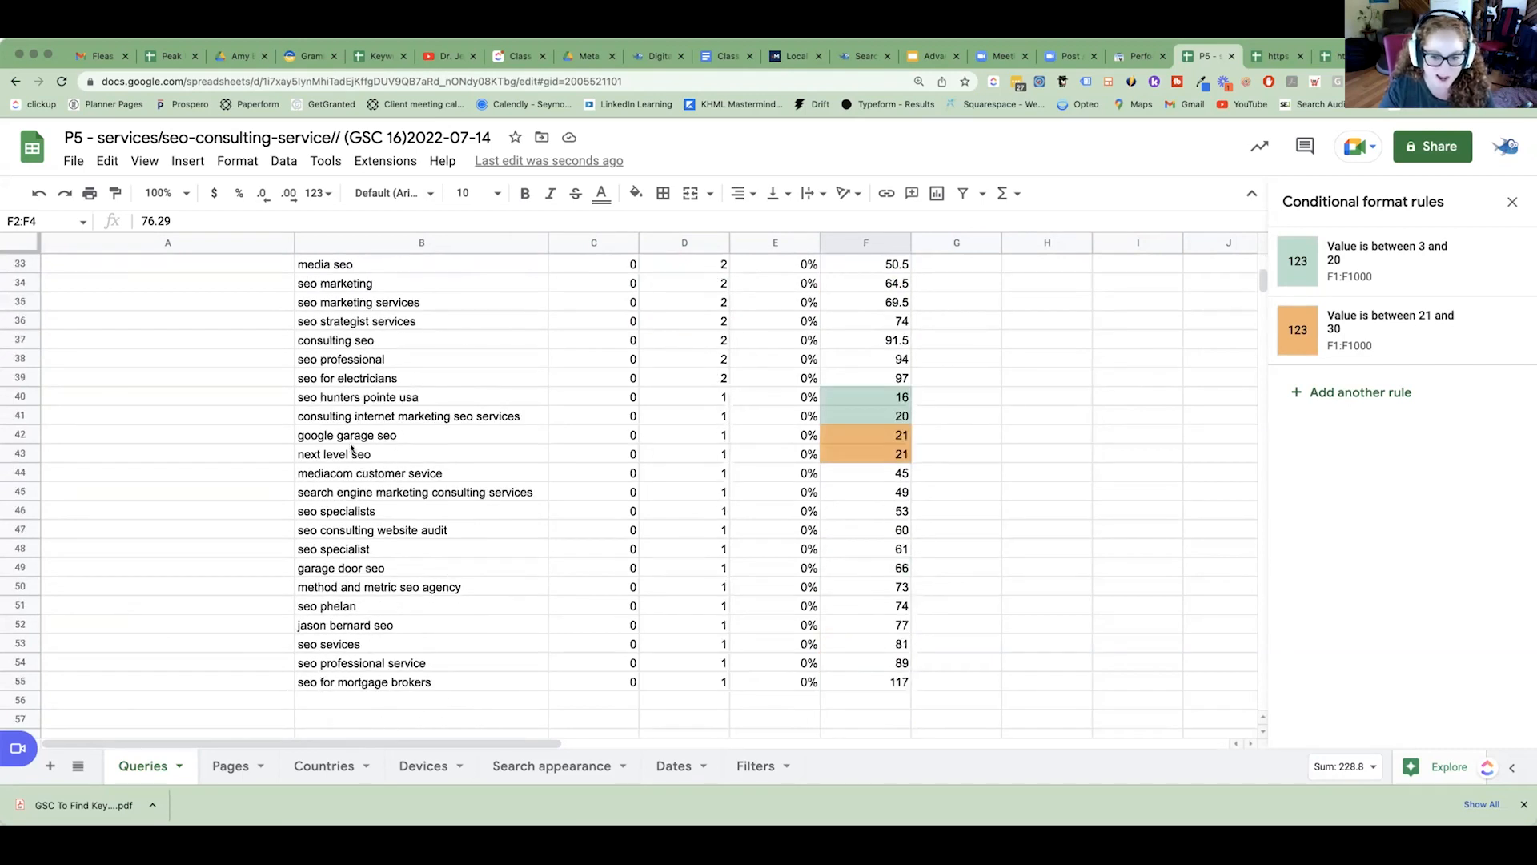
{"action": "left_click_drag", "start_coordinate": [629, 439], "coordinate": [864, 436]}
{"action": "left_click_drag", "start_coordinate": [350, 437], "coordinate": [865, 441]}
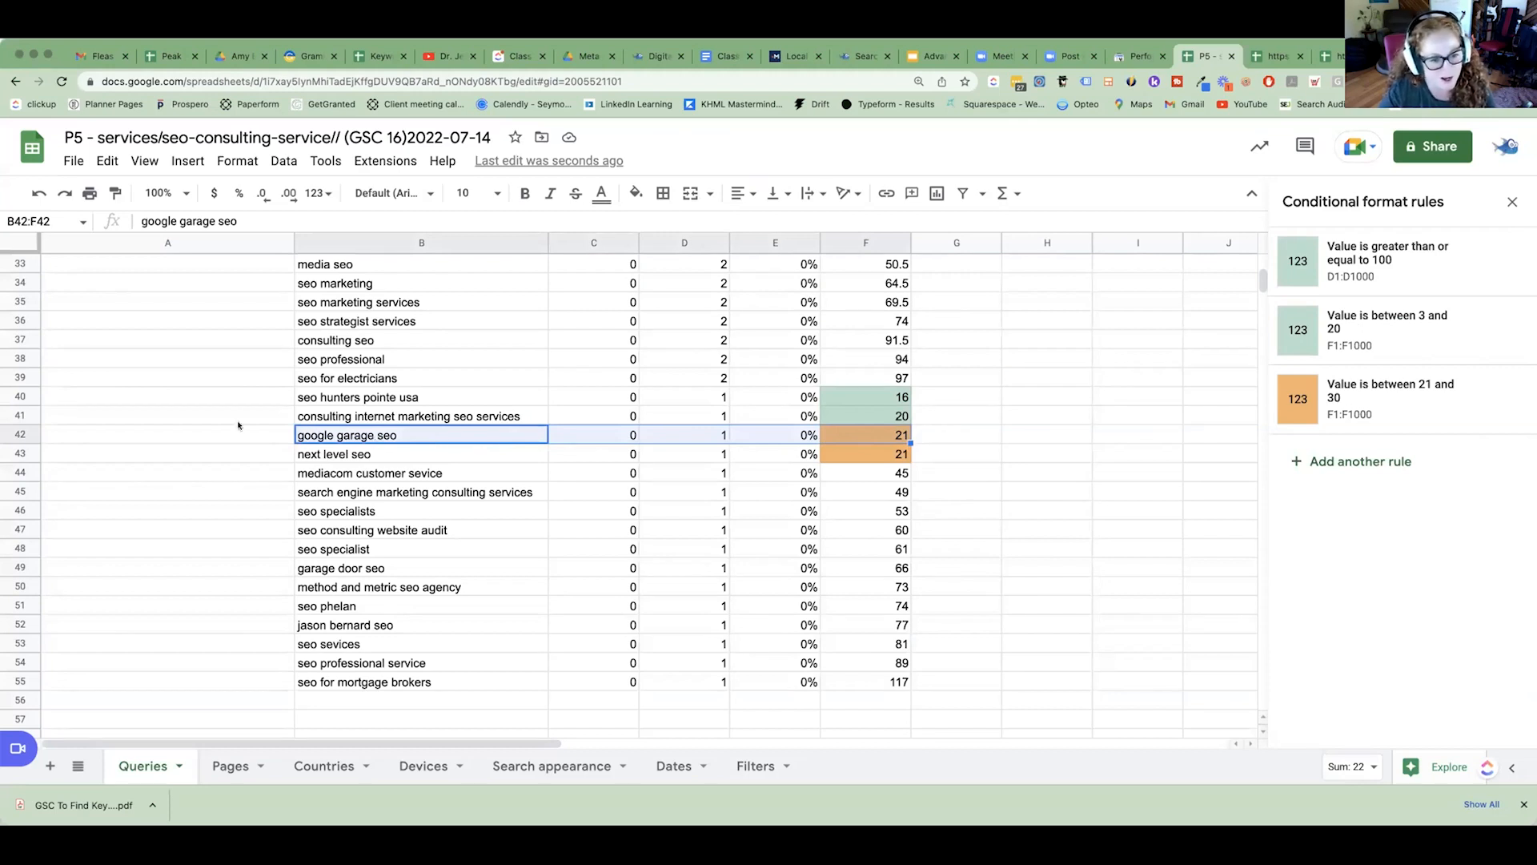
{"action": "left_click", "coordinate": [345, 417]}
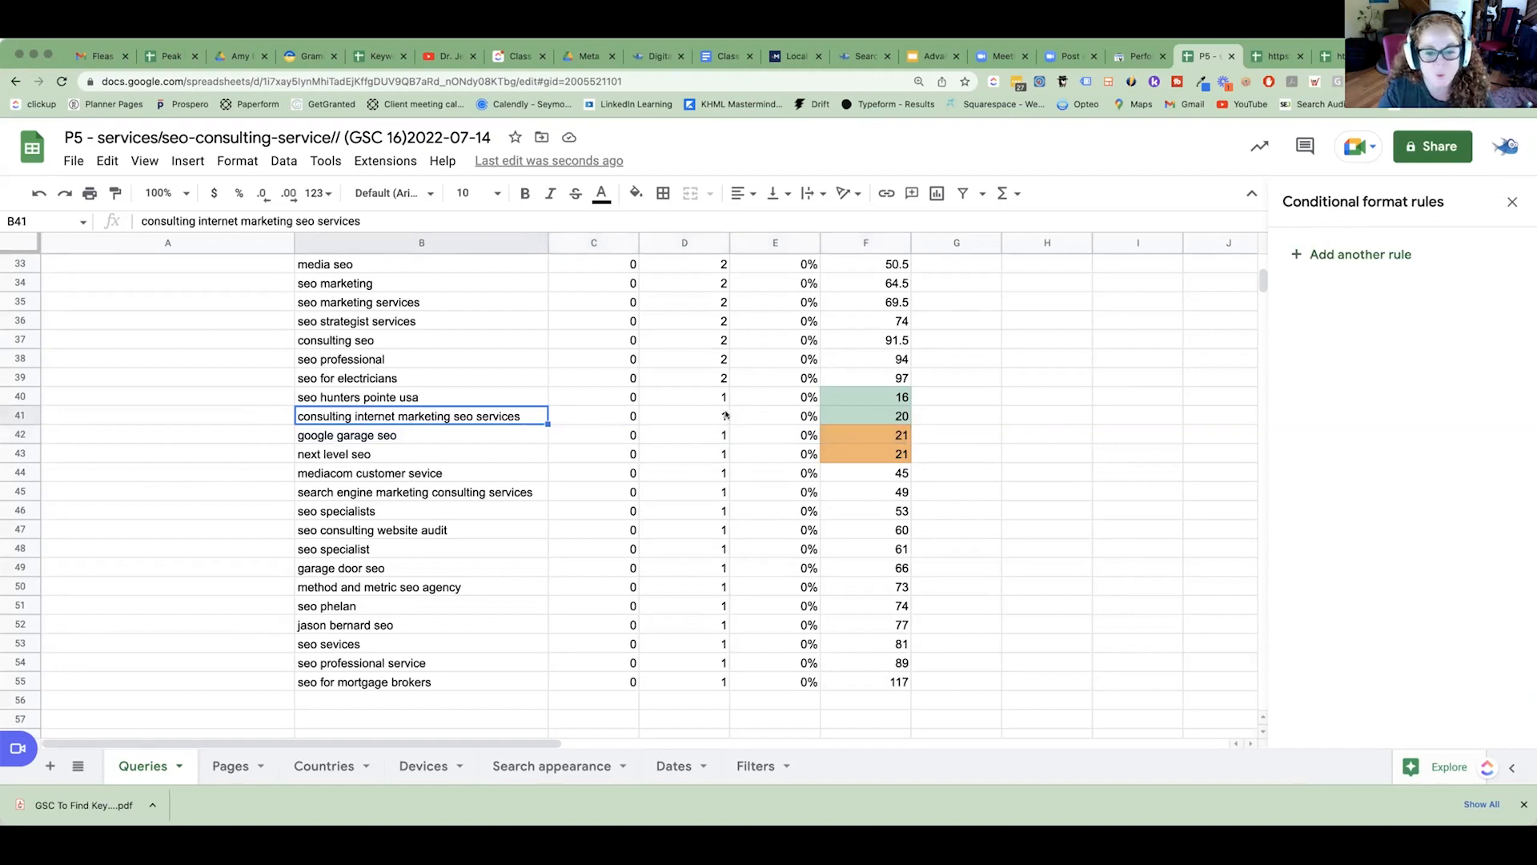
{"action": "left_click", "coordinate": [856, 416]}
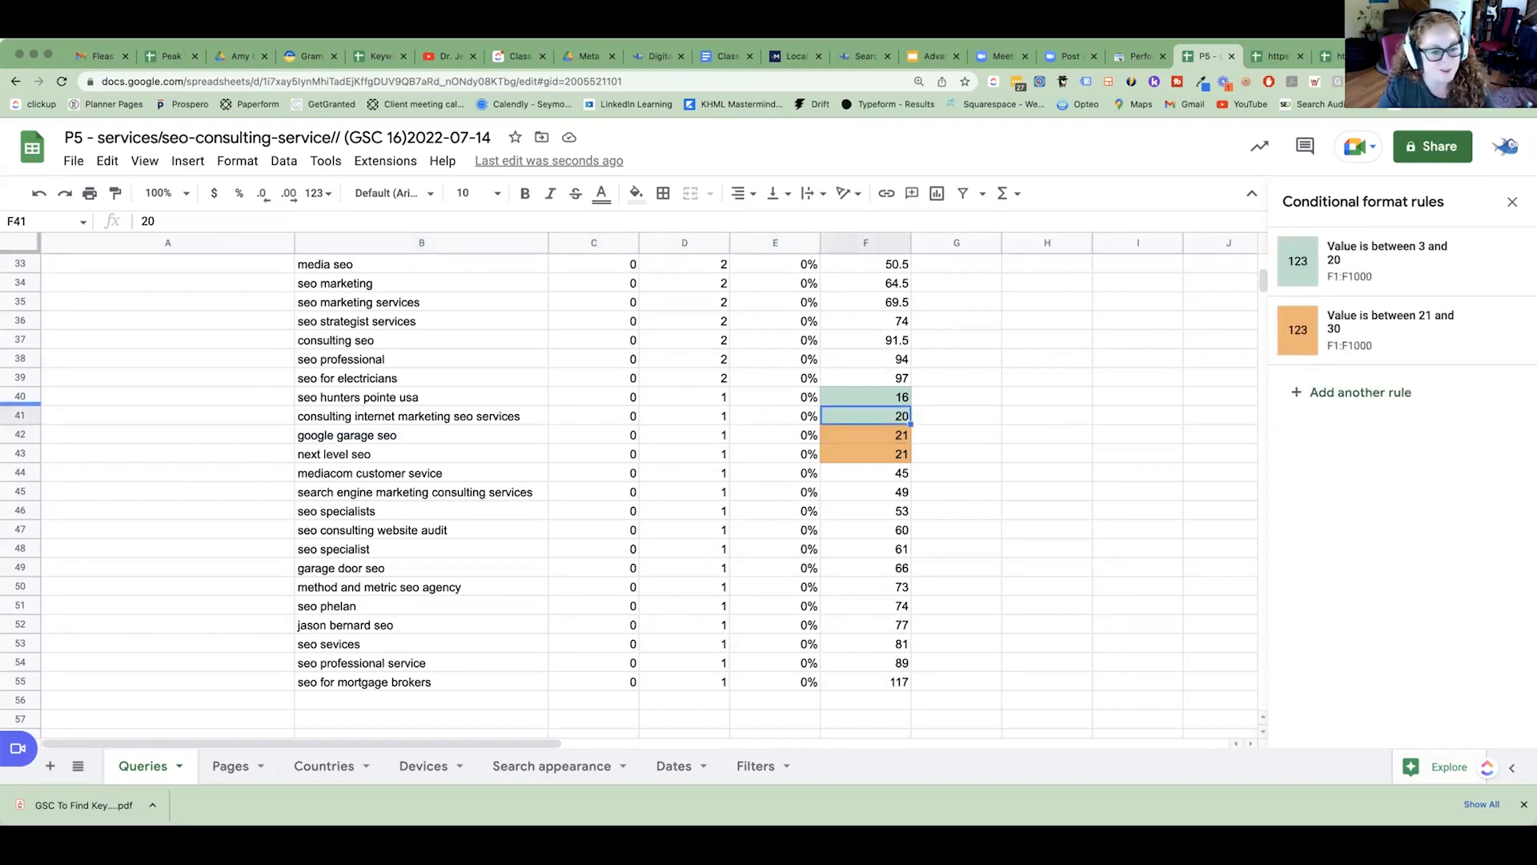
{"action": "left_click", "coordinate": [391, 397]}
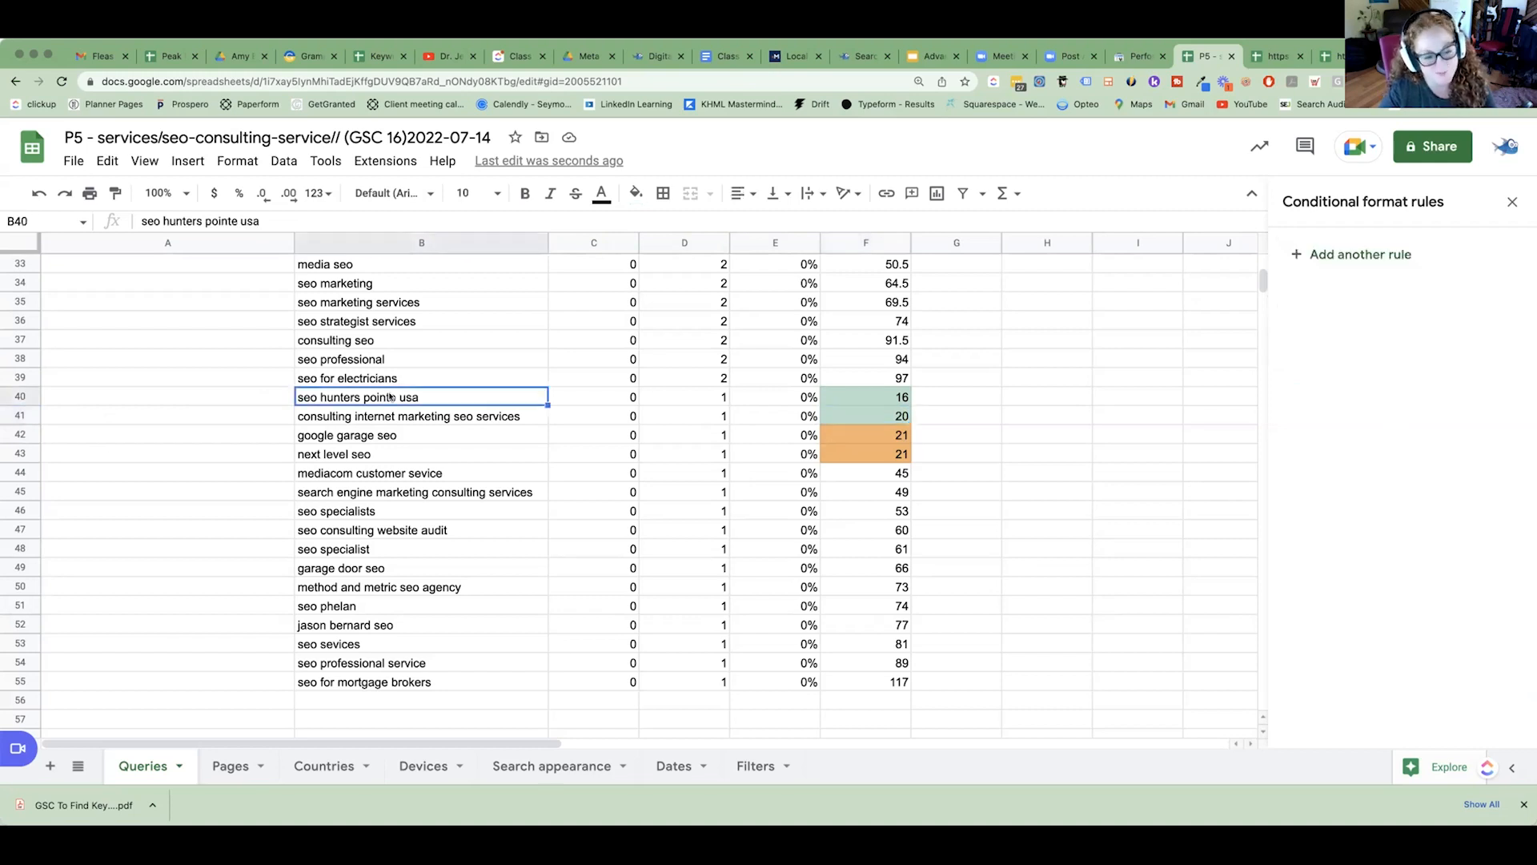
{"action": "double_click", "coordinate": [390, 397]}
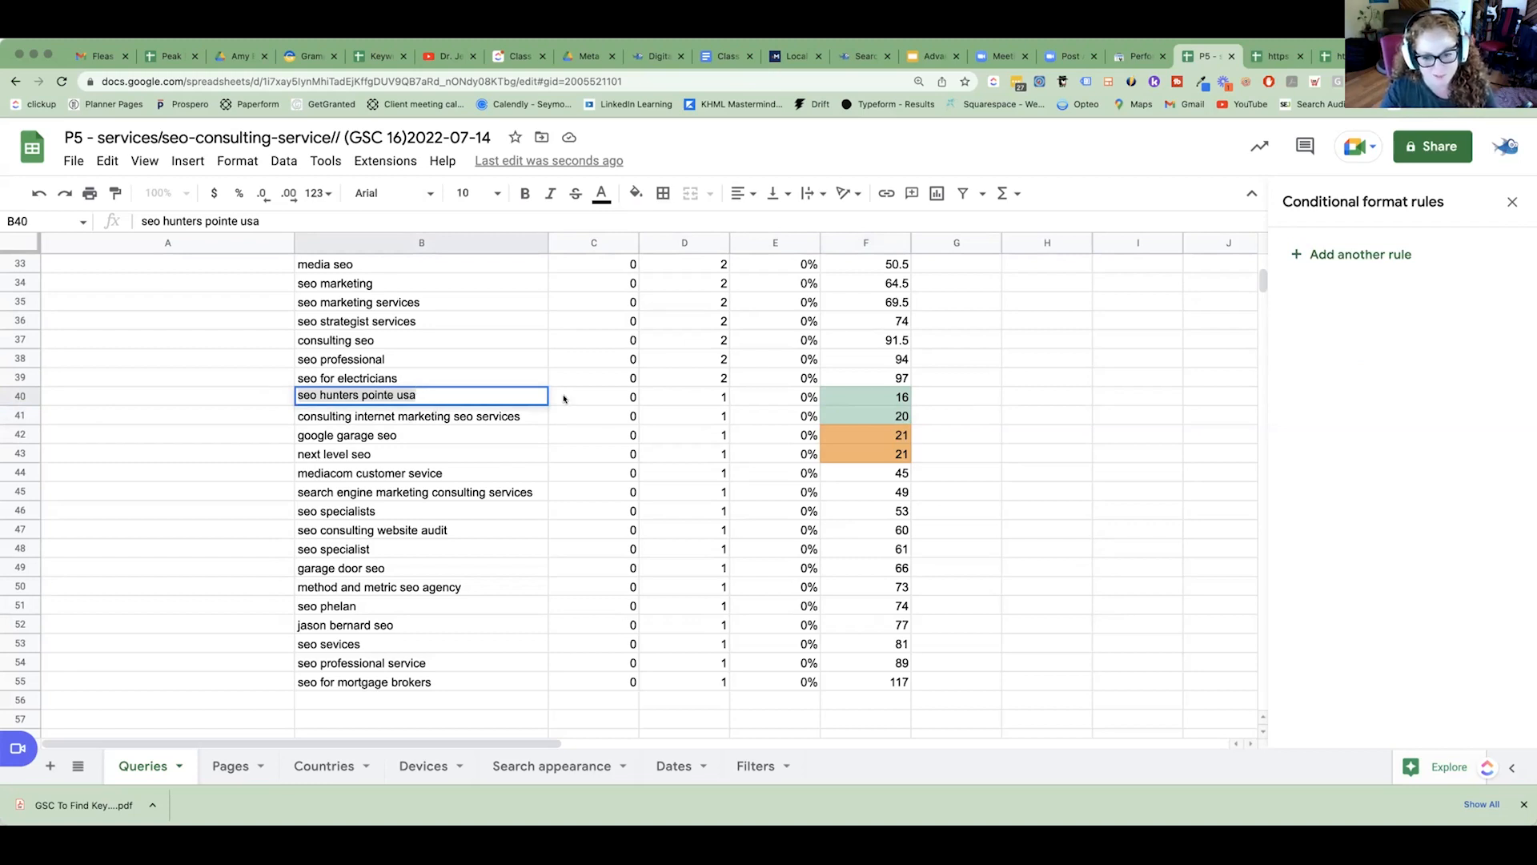
{"action": "left_click", "coordinate": [706, 402]}
{"action": "scroll", "coordinate": [706, 402], "scroll_direction": "up", "scroll_amount": 7}
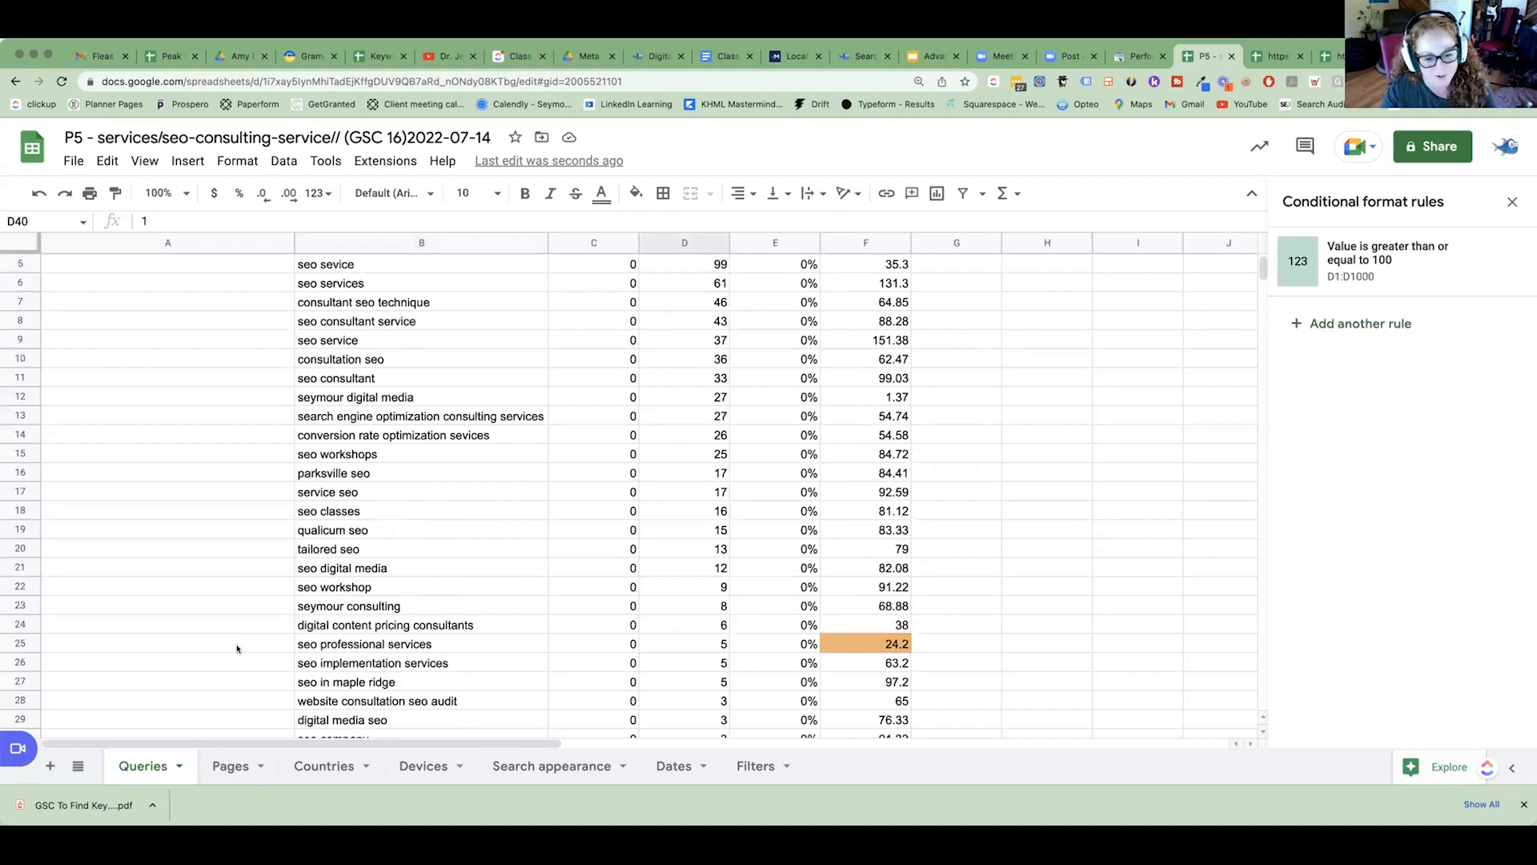
Check the "seo professional services" row against the page name and its impressions, and leave the row selected.
{"action": "left_click", "coordinate": [23, 642]}
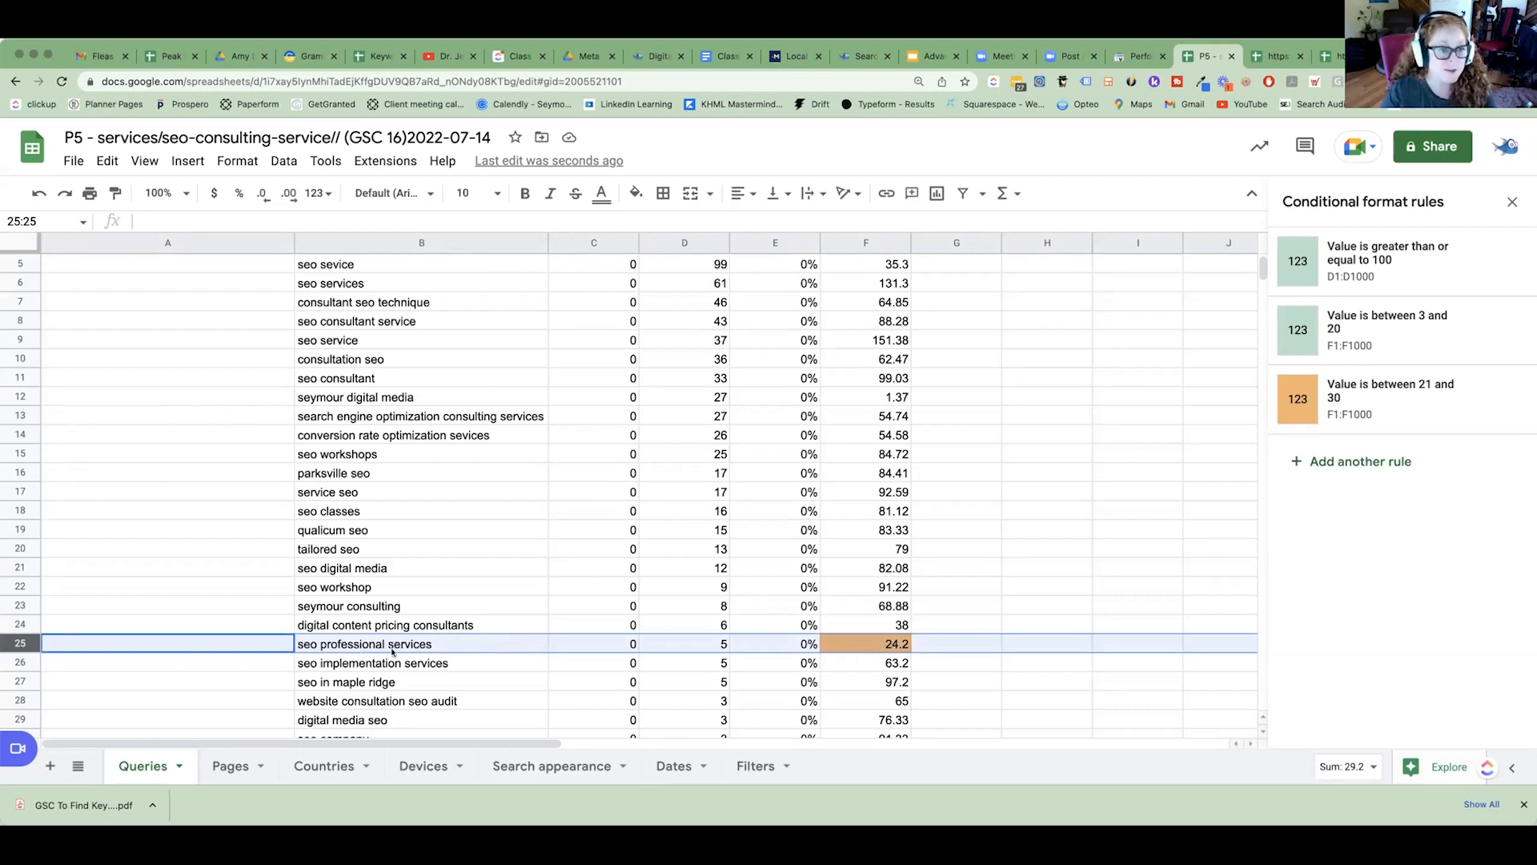
{"action": "left_click", "coordinate": [206, 144]}
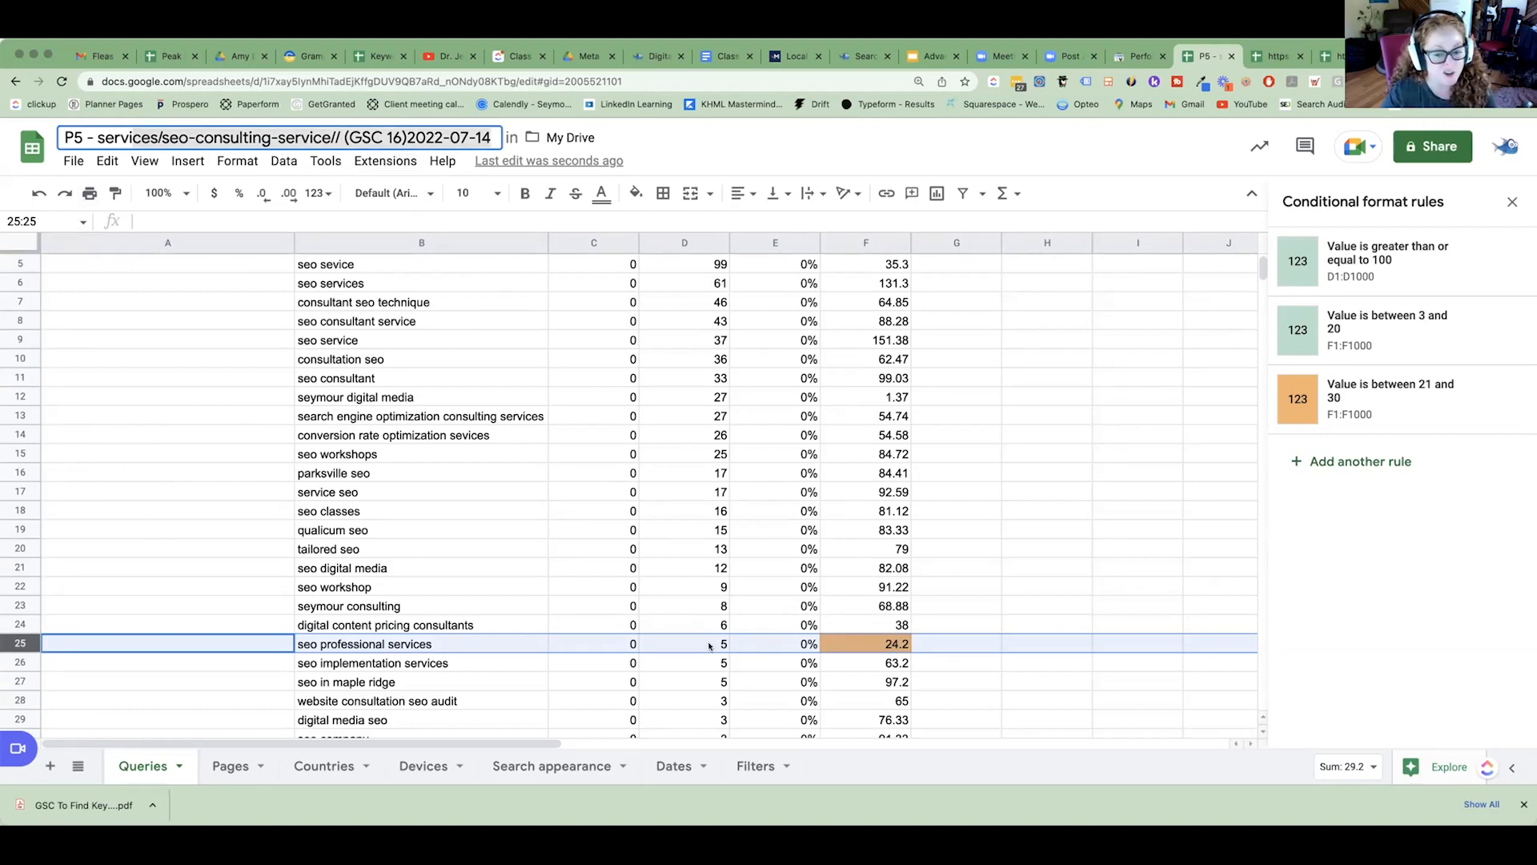
{"action": "left_click", "coordinate": [709, 647]}
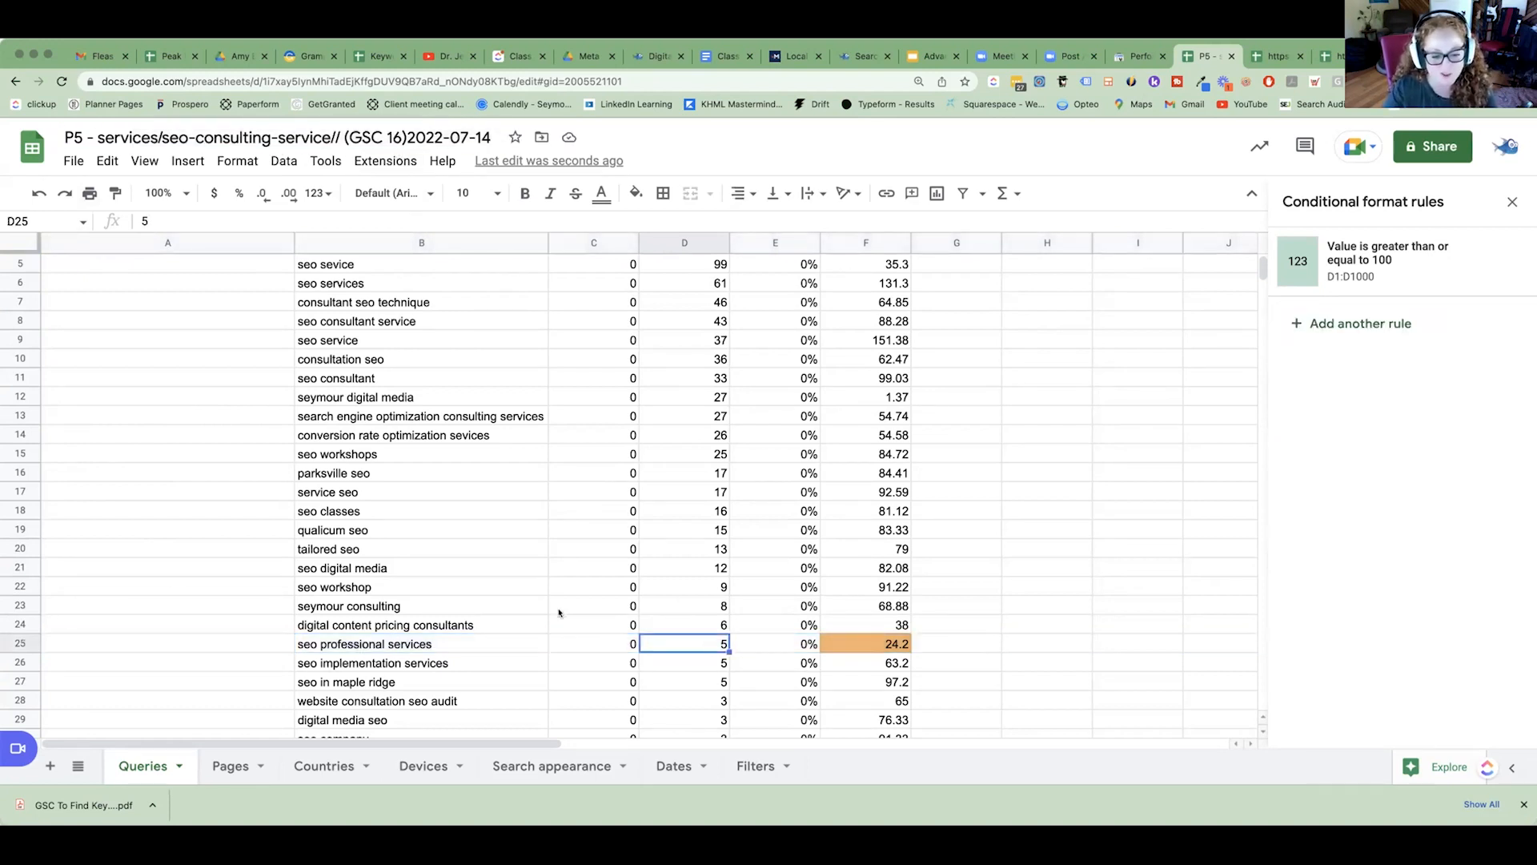
{"action": "left_click", "coordinate": [22, 642]}
{"action": "scroll", "coordinate": [141, 636], "scroll_direction": "up", "scroll_amount": 1}
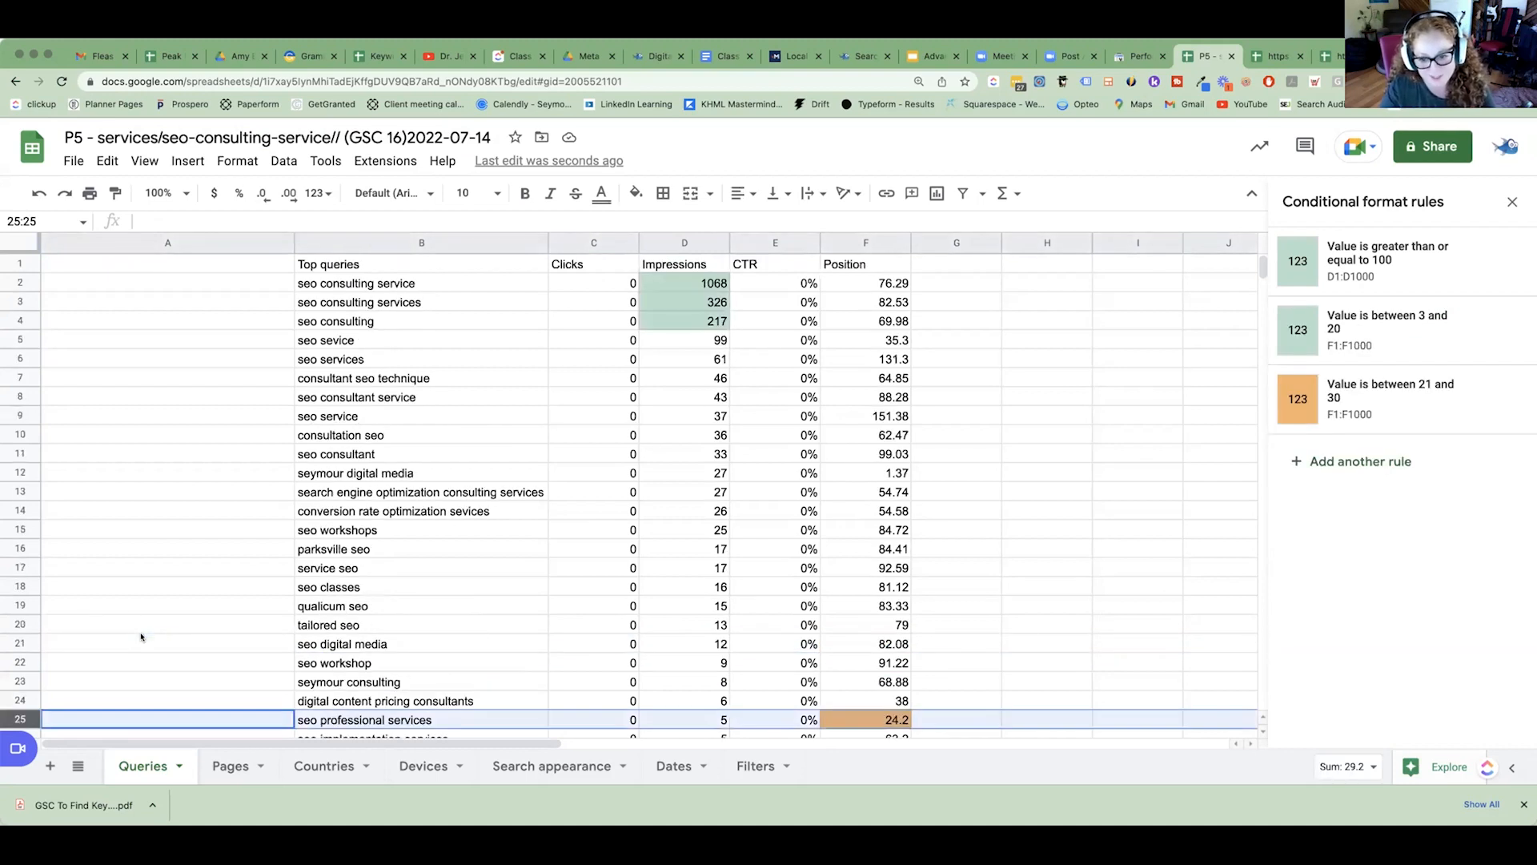
Search Google for "seo professional services" in a new browser tab and review the search results.
{"action": "left_click", "coordinate": [460, 715]}
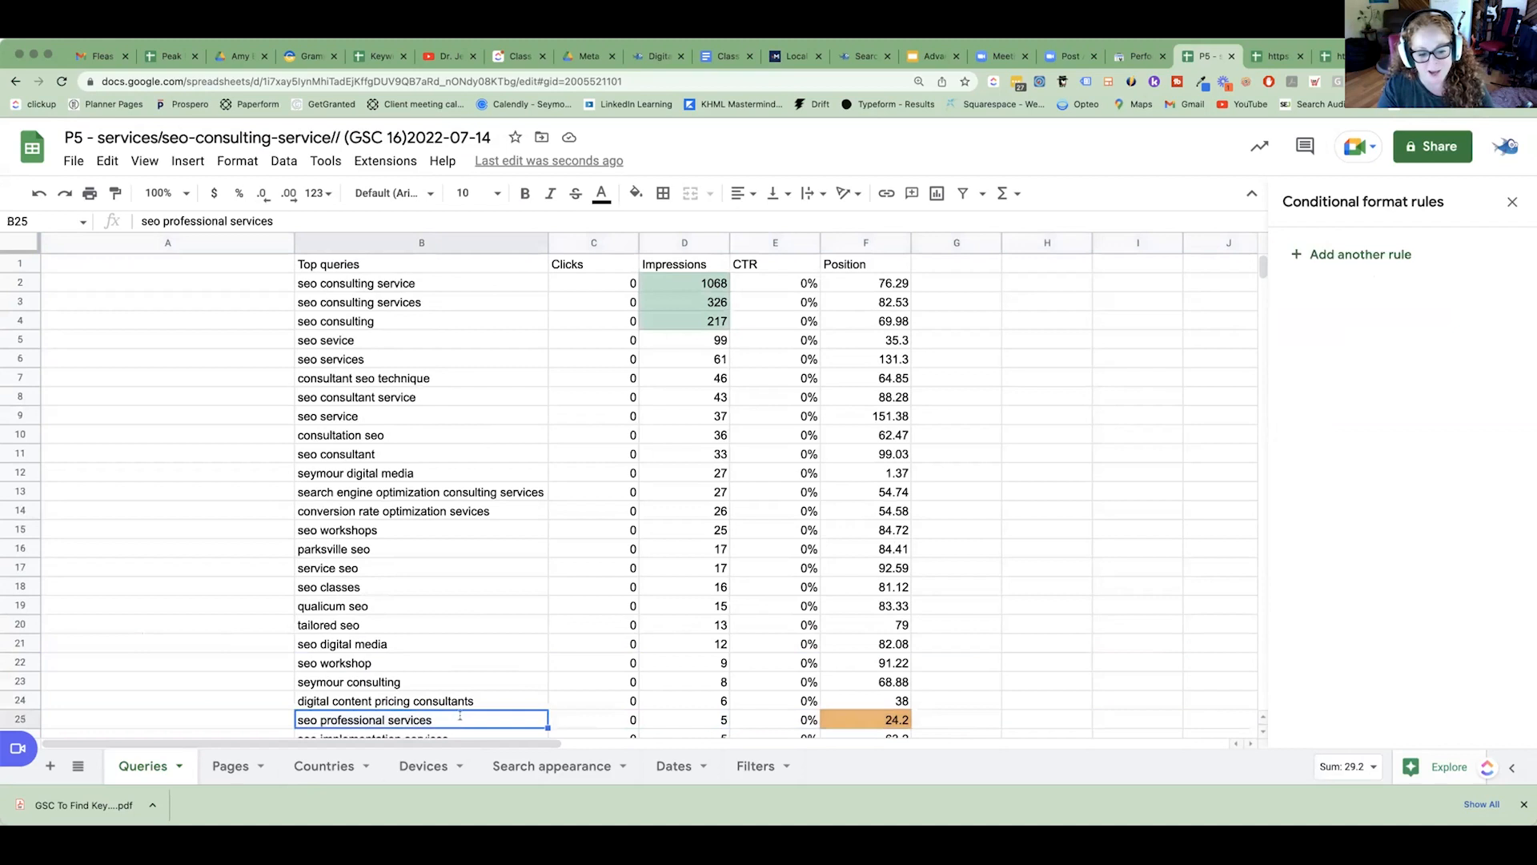
{"action": "right_click", "coordinate": [461, 715]}
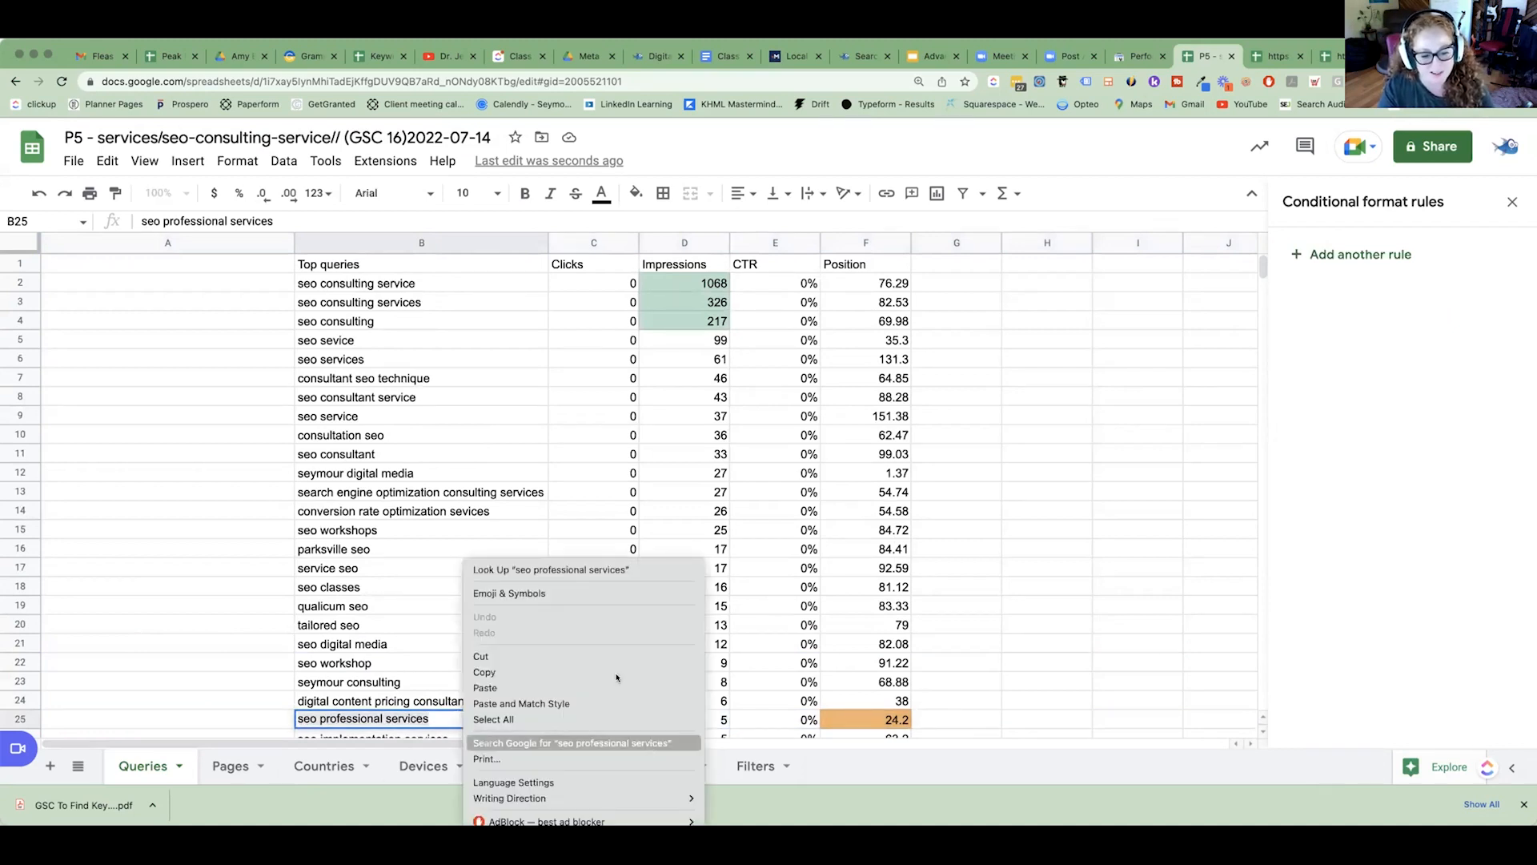
{"action": "key", "text": "Escape"}
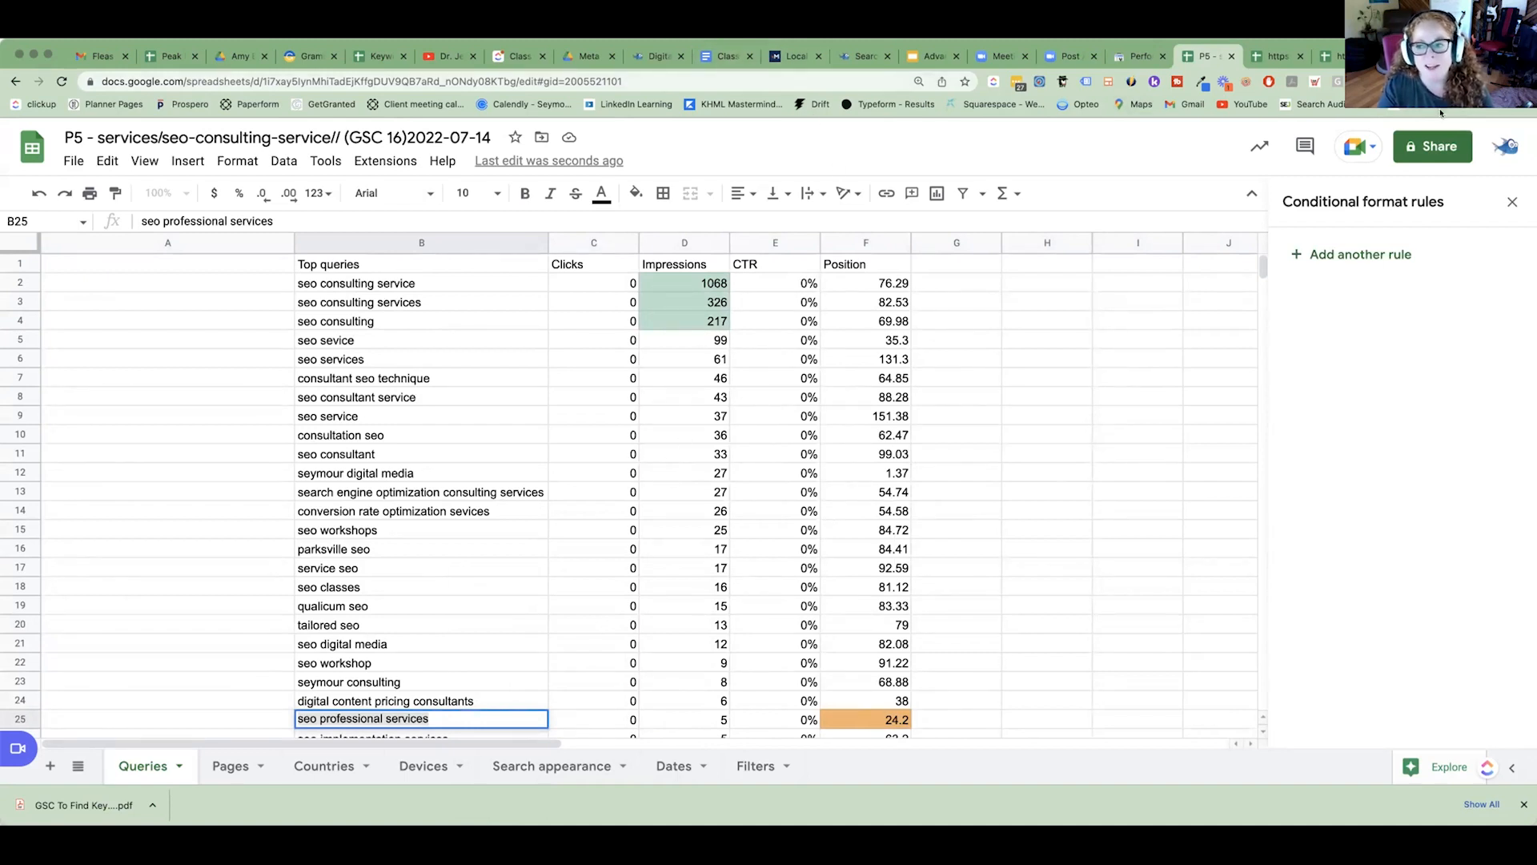
{"action": "key", "text": "ctrl+t"}
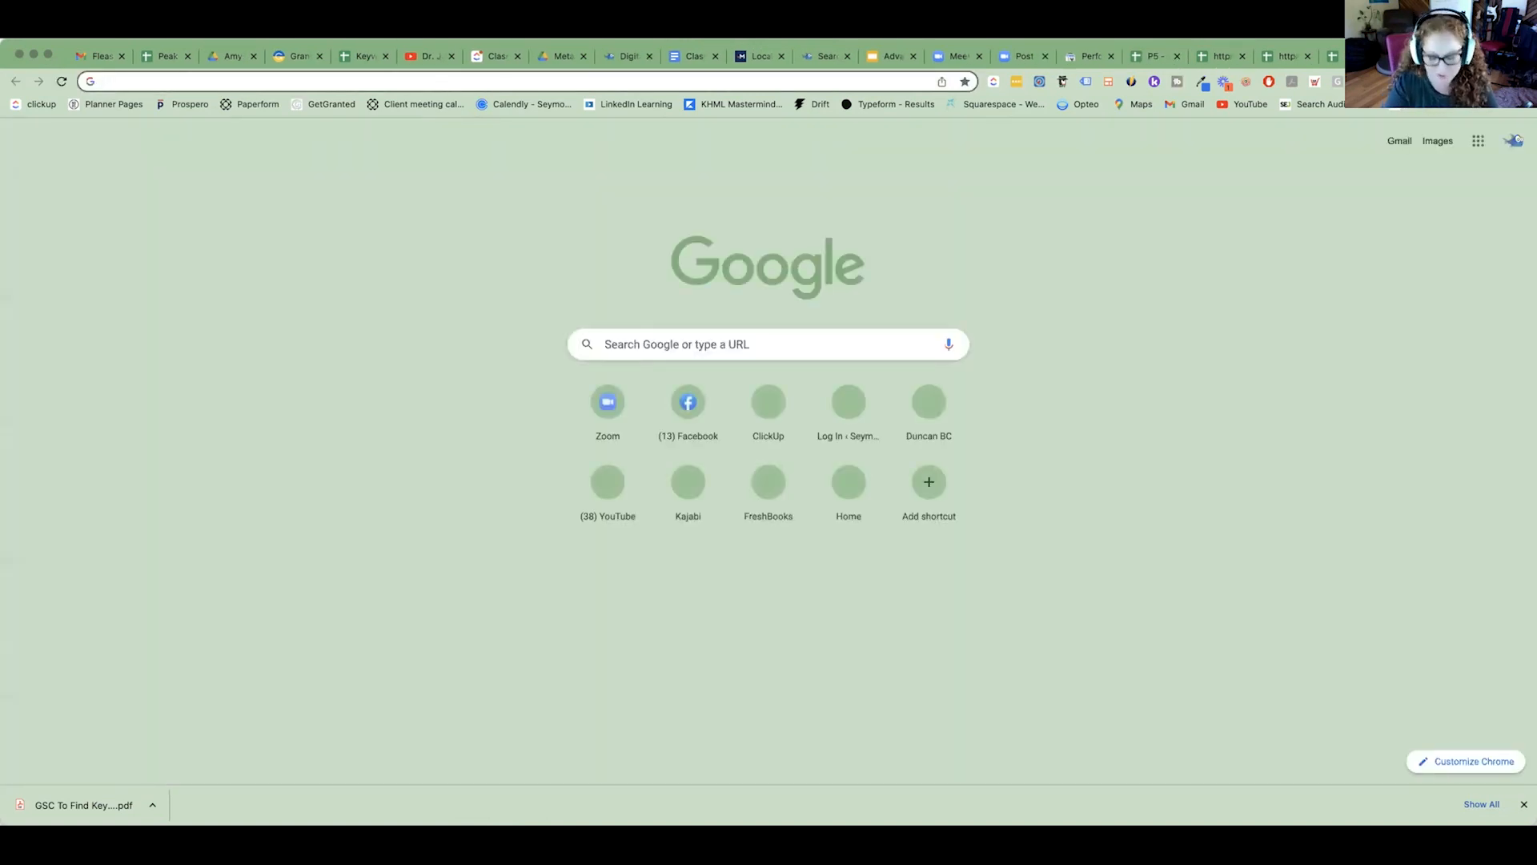
{"action": "type", "text": "seo professional services"}
{"action": "key", "text": "Return"}
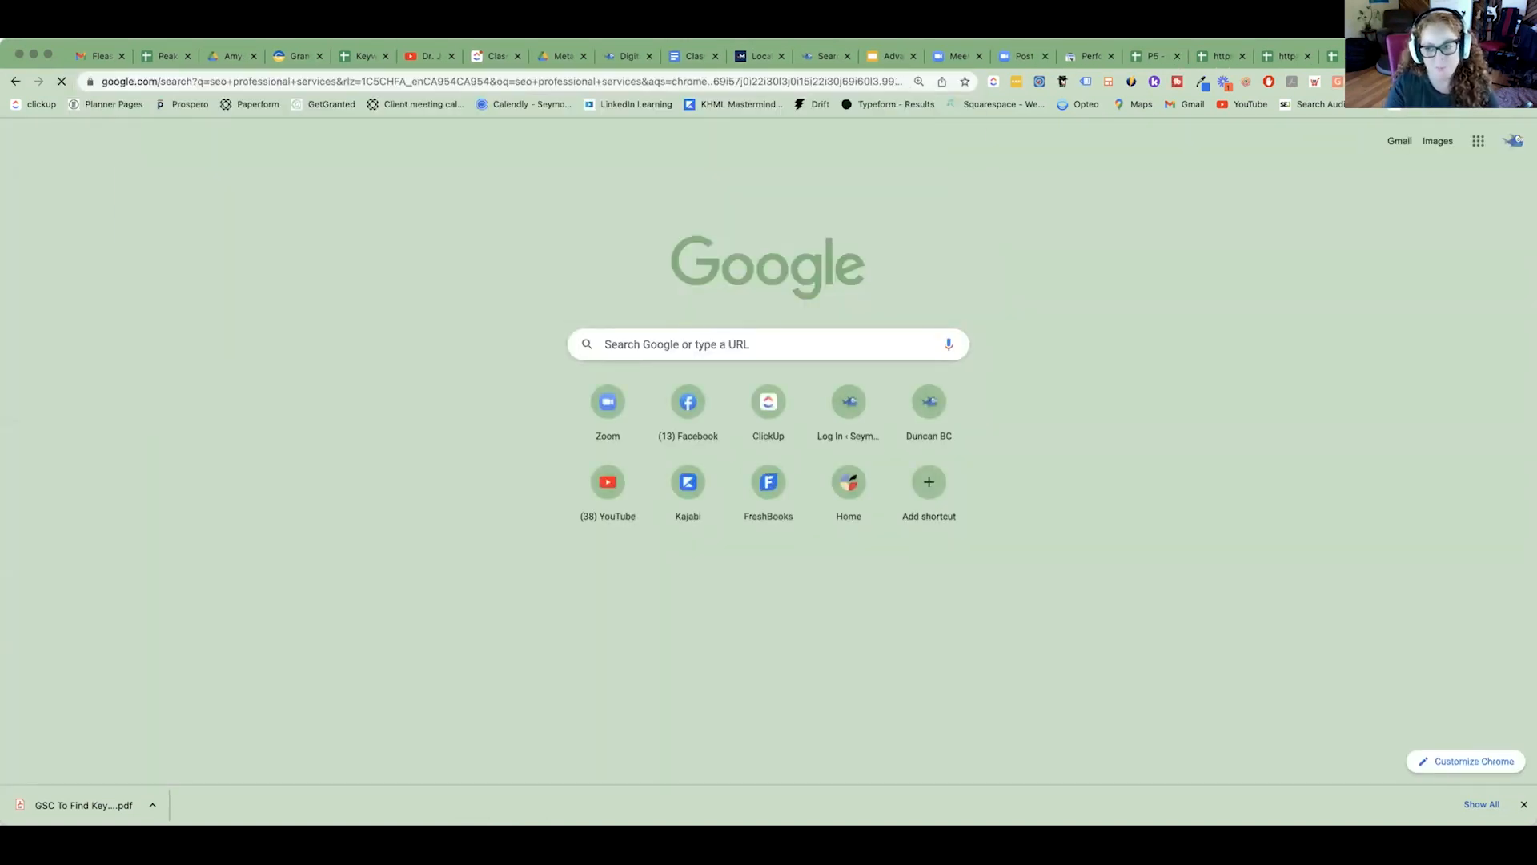
{"action": "scroll", "coordinate": [1017, 229], "scroll_direction": "down", "scroll_amount": 5}
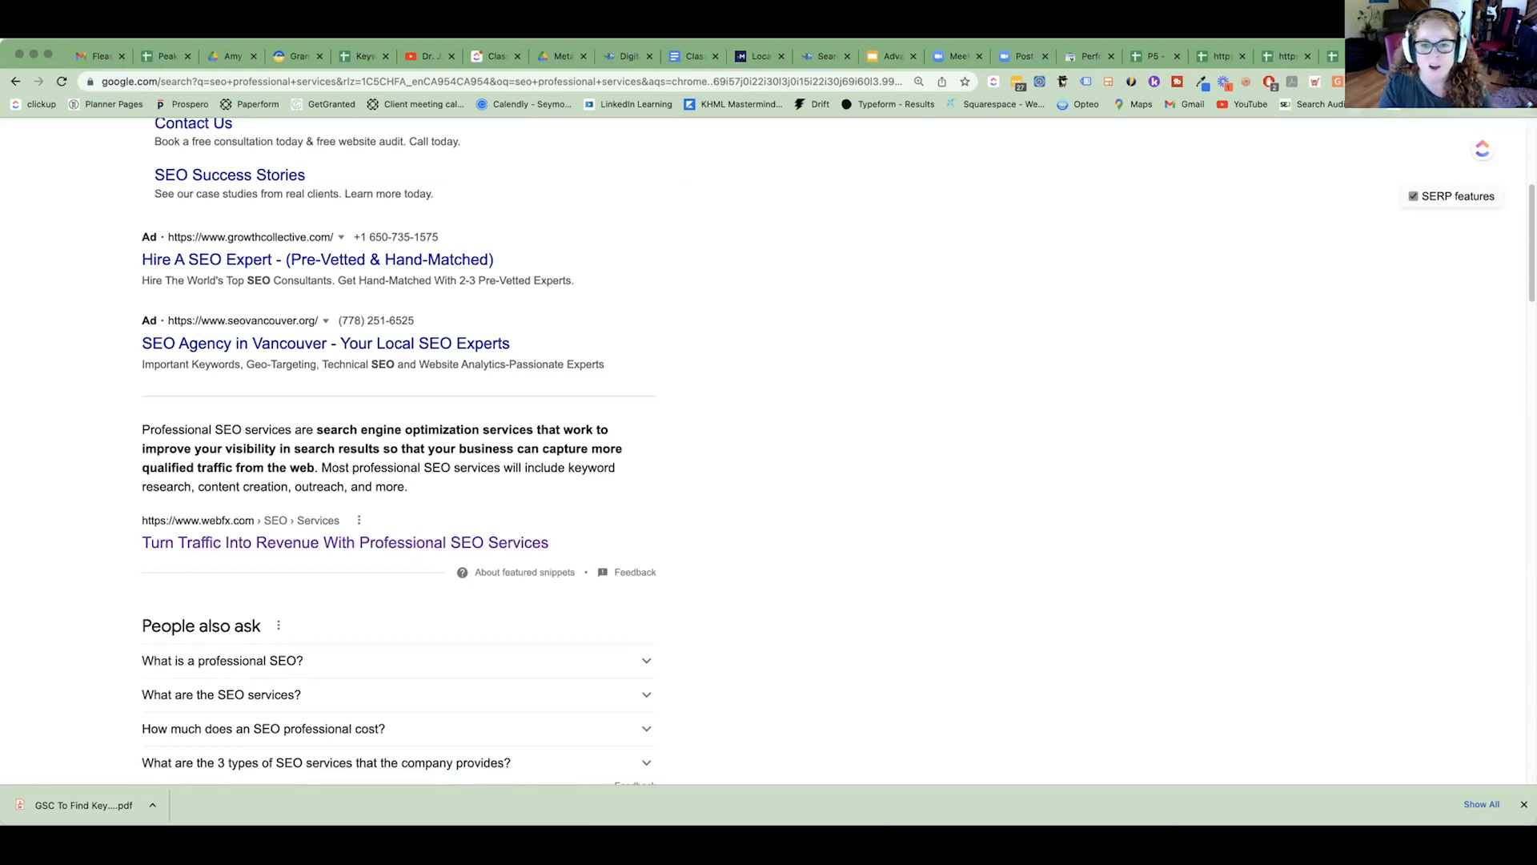
Move the technicalseo.com Local Search Results Tool tab to the end of the open tabs and copy its address.
{"action": "left_click", "coordinate": [1442, 56]}
{"action": "left_click_drag", "start_coordinate": [794, 56], "coordinate": [1425, 57]}
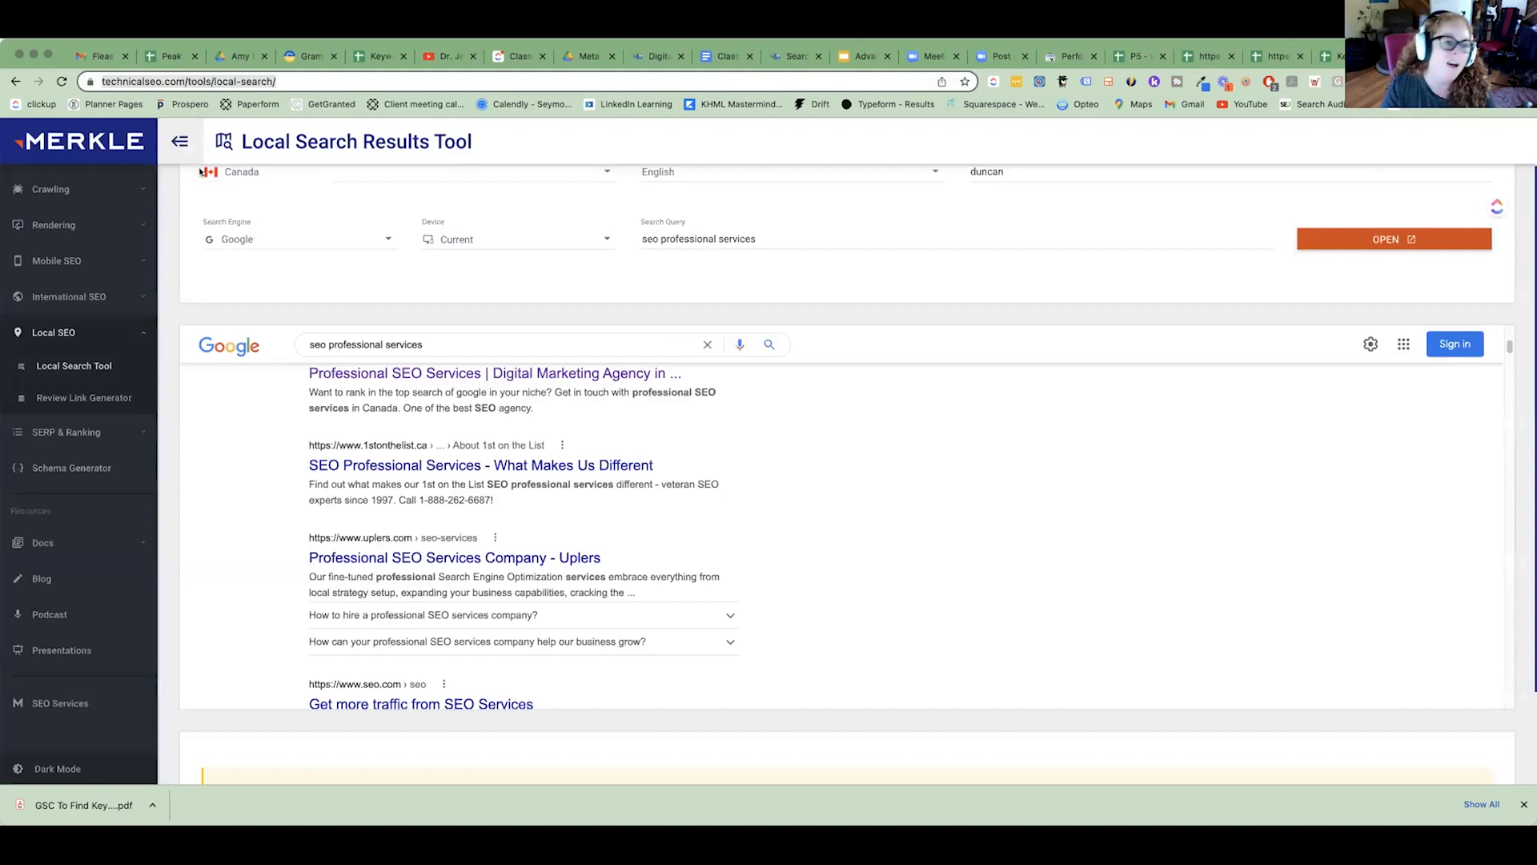
{"action": "left_click", "coordinate": [197, 81]}
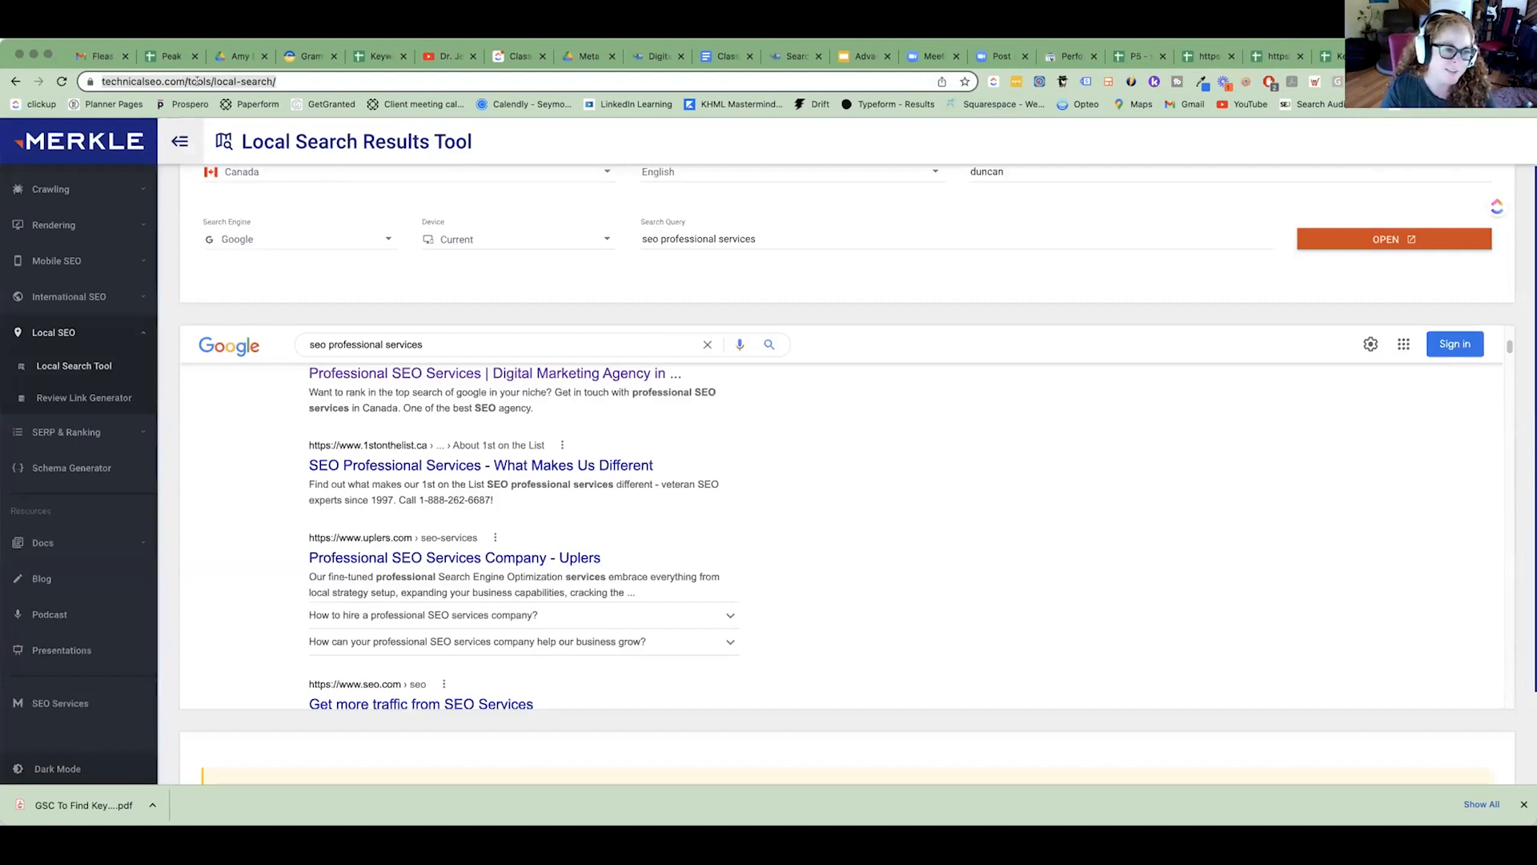
{"action": "key", "text": "super+c"}
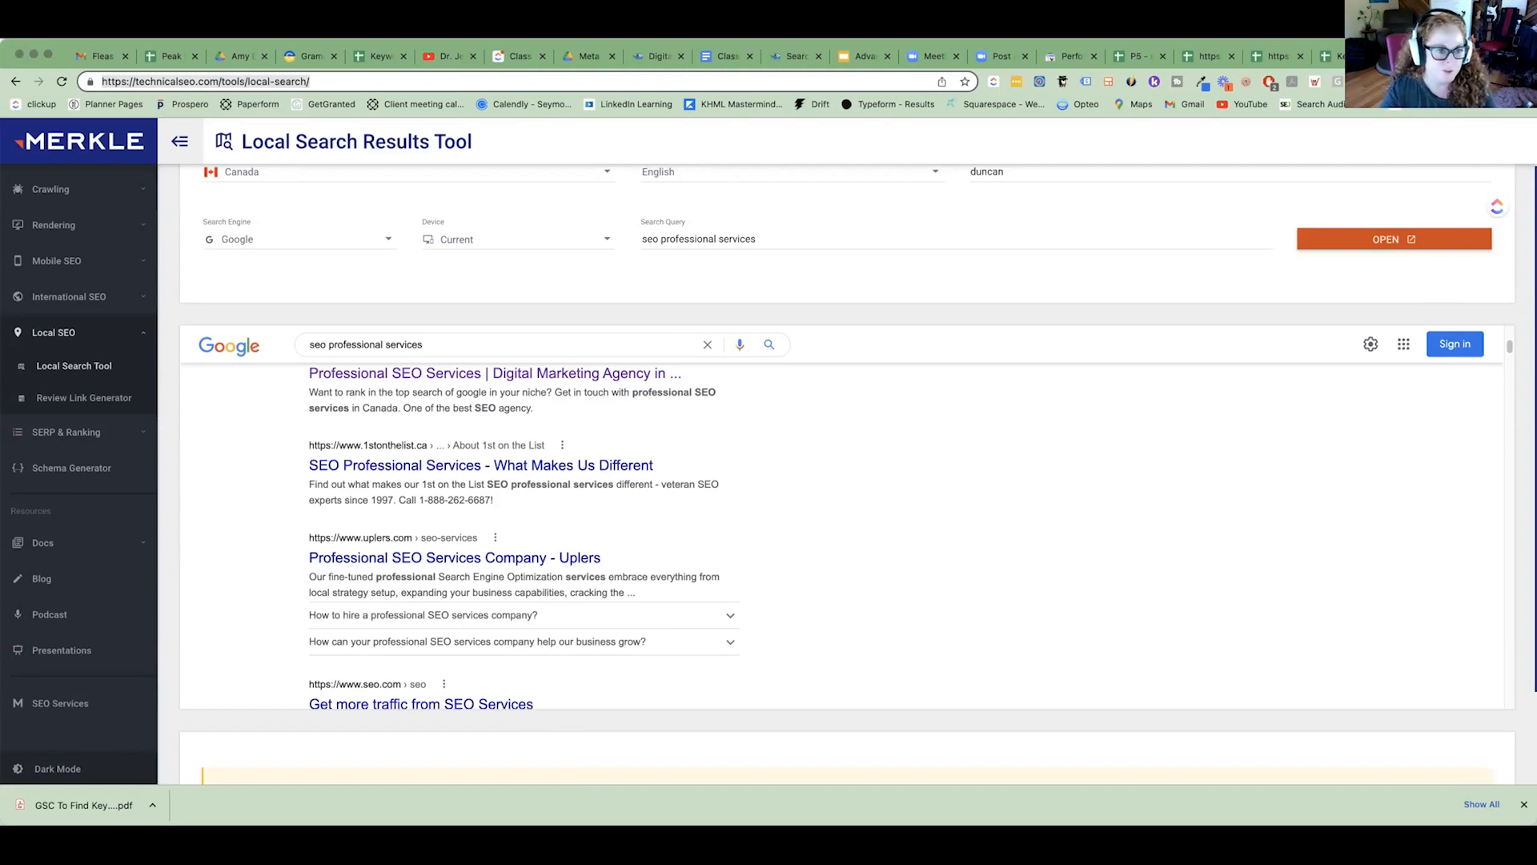
Go to the technicalseo.com home page and open the Local Search Tool from its SEO tools.
{"action": "left_click", "coordinate": [327, 81]}
{"action": "key", "text": "BackSpace"}
{"action": "key", "text": "BackSpace"}
{"action": "key", "text": "BackSpace"}
{"action": "key", "text": "BackSpace"}
{"action": "key", "text": "BackSpace"}
{"action": "key", "text": "BackSpace"}
{"action": "key", "text": "BackSpace"}
{"action": "key", "text": "BackSpace"}
{"action": "key", "text": "BackSpace"}
{"action": "key", "text": "BackSpace"}
{"action": "key", "text": "BackSpace"}
{"action": "key", "text": "BackSpace"}
{"action": "key", "text": "BackSpace"}
{"action": "key", "text": "BackSpace"}
{"action": "key", "text": "BackSpace"}
{"action": "key", "text": "BackSpace"}
{"action": "key", "text": "BackSpace"}
{"action": "key", "text": "BackSpace"}
{"action": "key", "text": "BackSpace"}
{"action": "key", "text": "Return"}
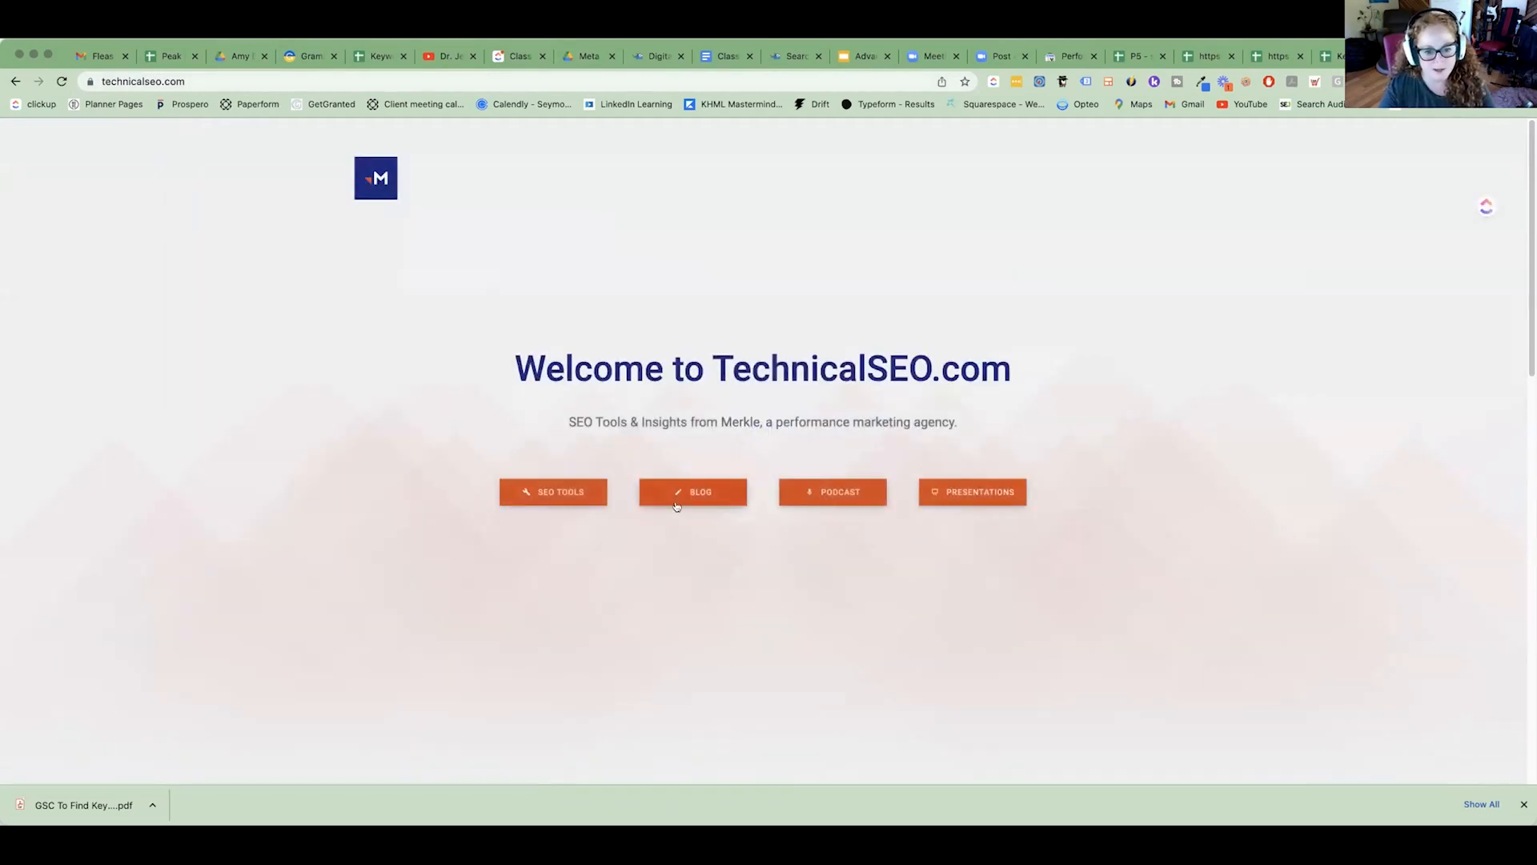
{"action": "left_click", "coordinate": [582, 489]}
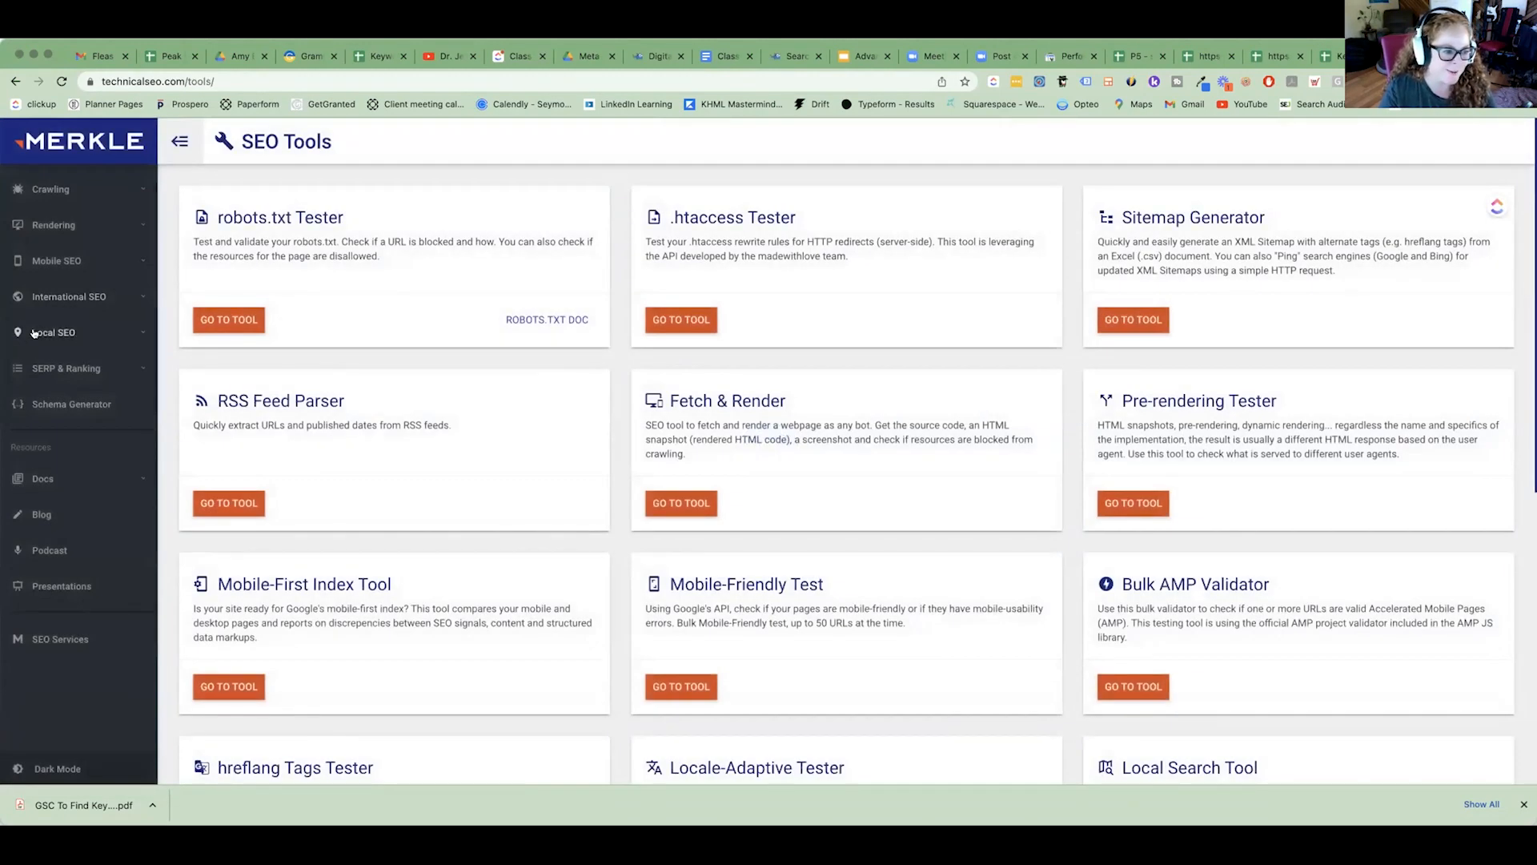
{"action": "left_click", "coordinate": [66, 333]}
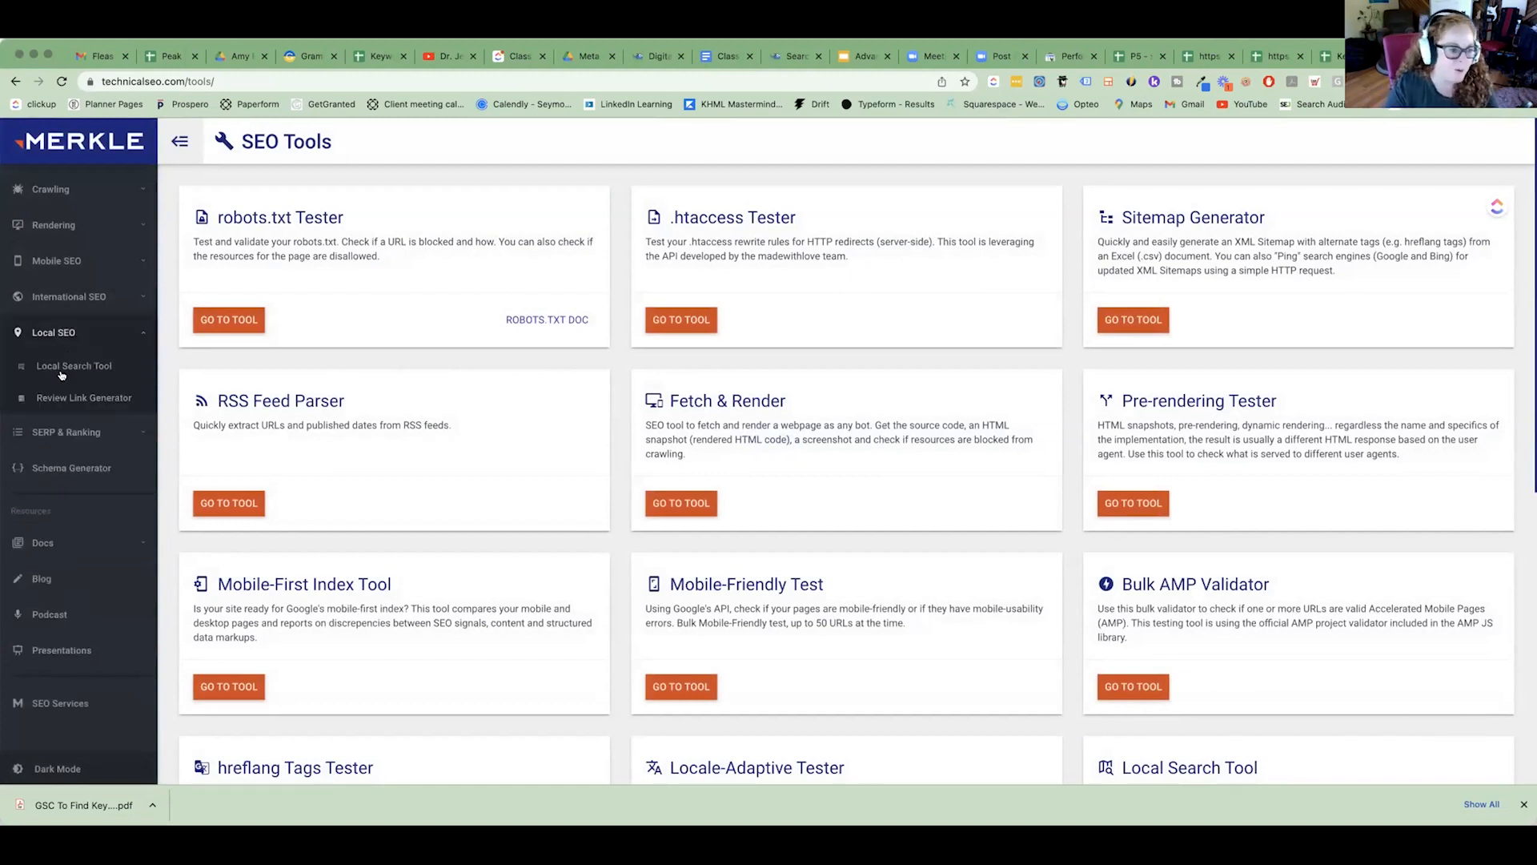
{"action": "left_click", "coordinate": [56, 369]}
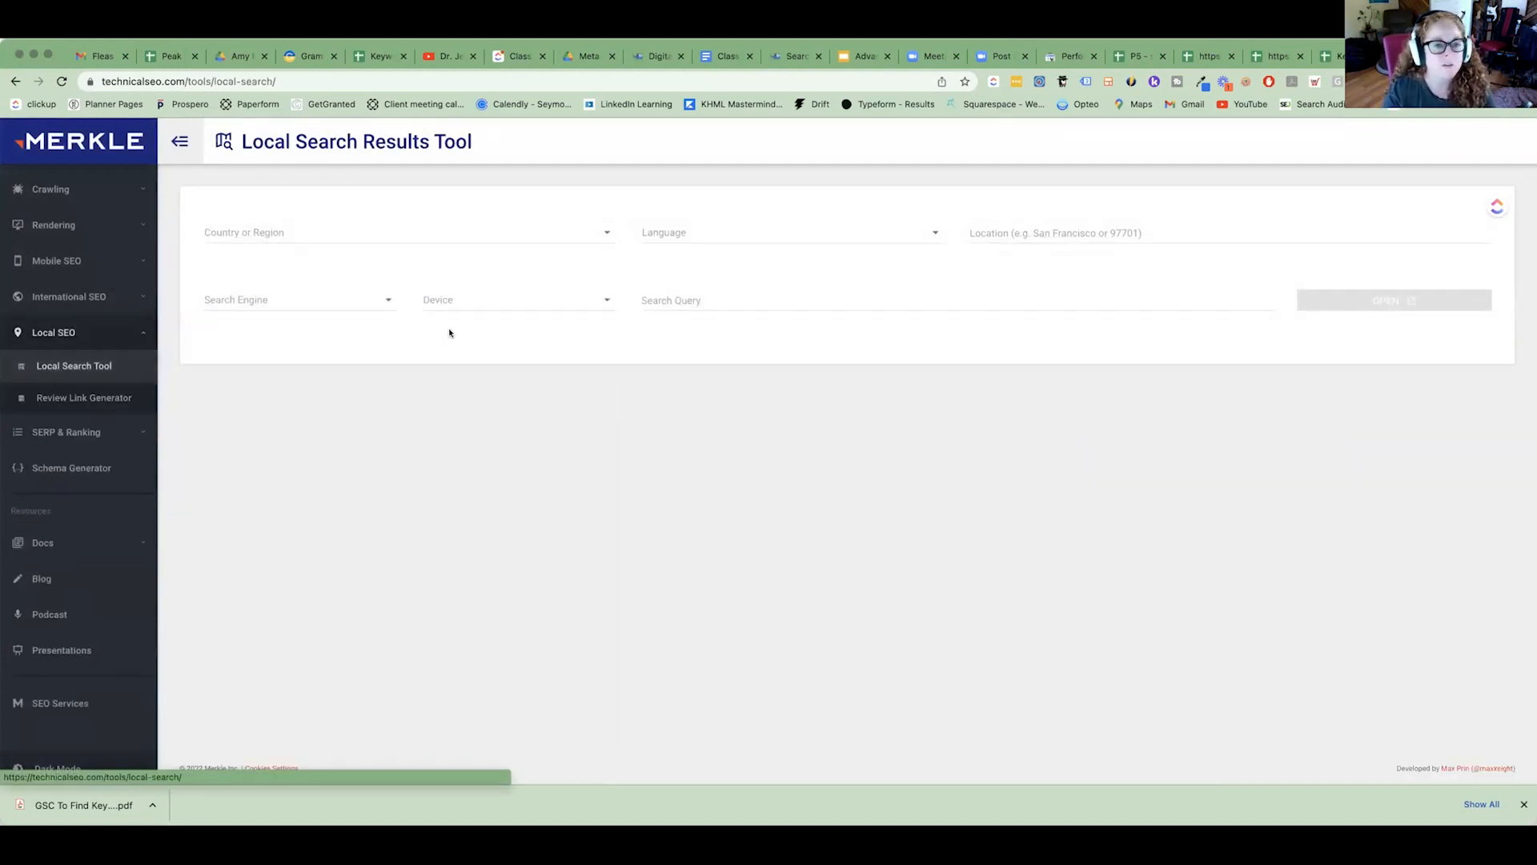
Set the local search country to Canada and the location to duncan.
{"action": "left_click", "coordinate": [311, 234]}
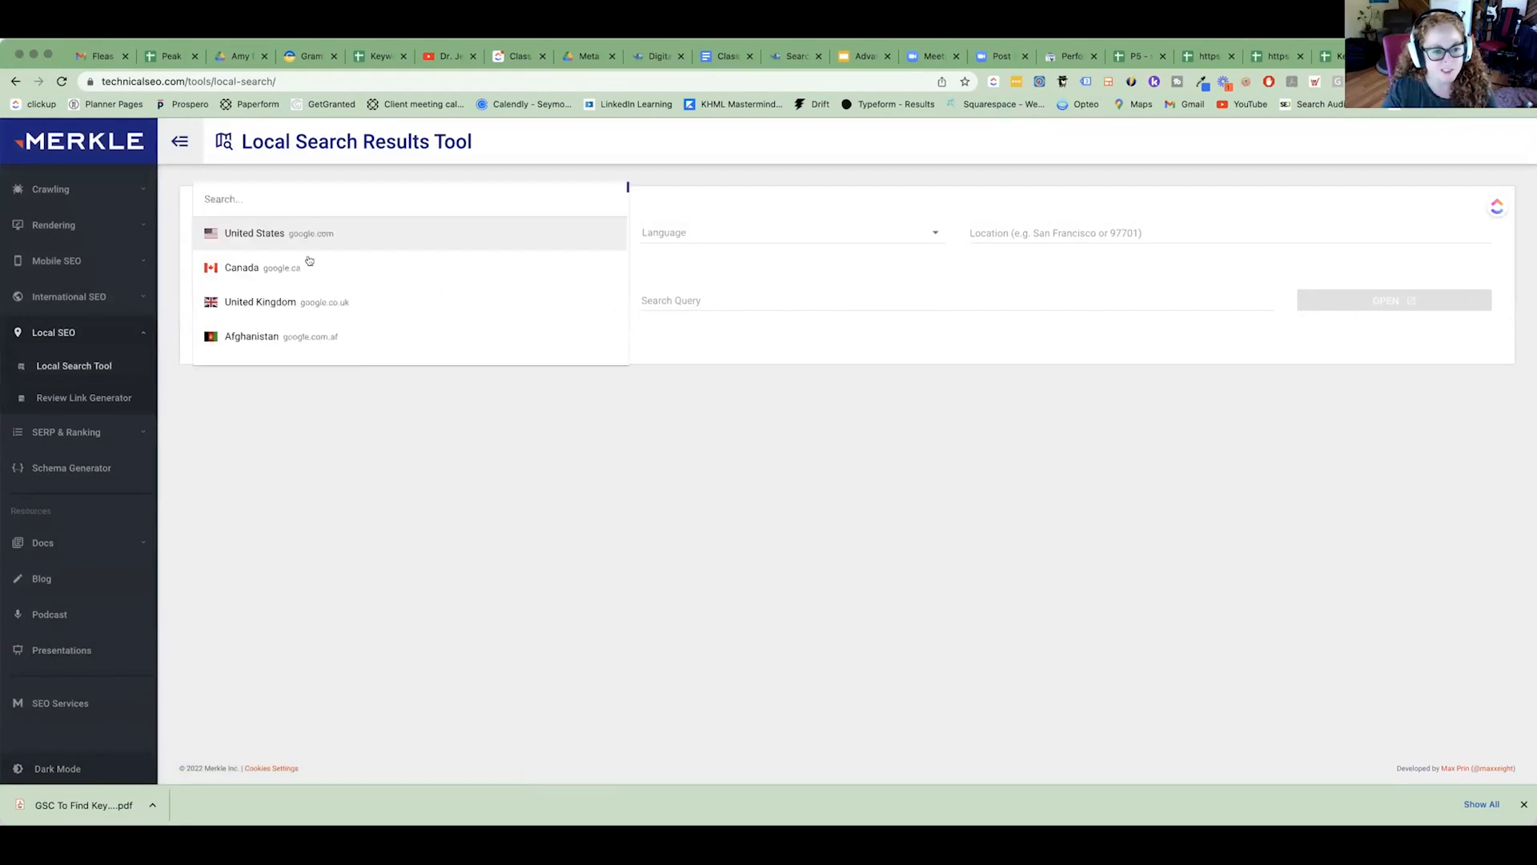
{"action": "left_click", "coordinate": [309, 264]}
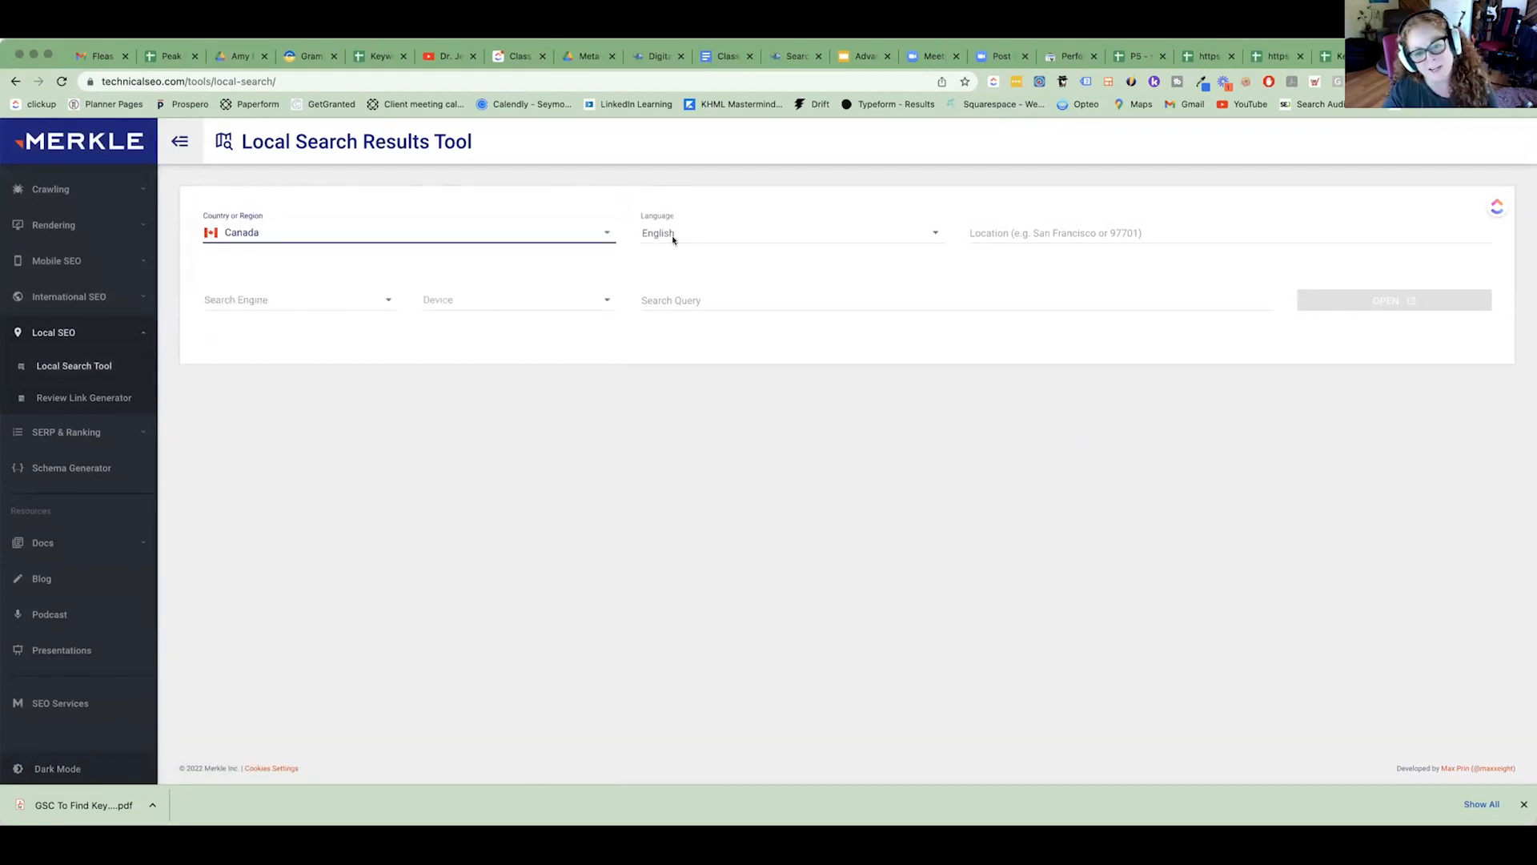
{"action": "left_click", "coordinate": [1094, 221]}
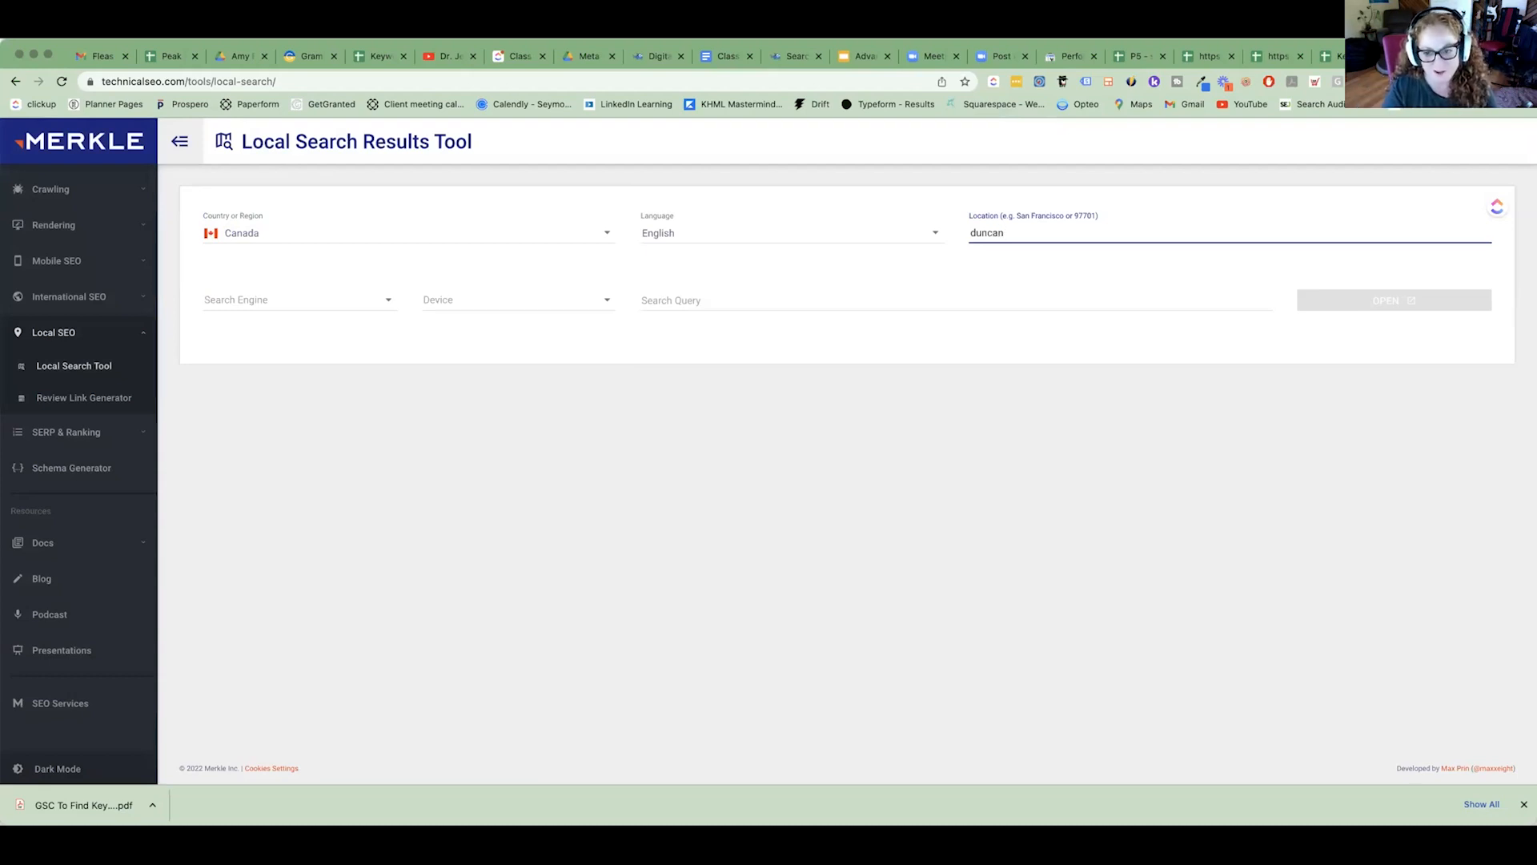
{"action": "left_click", "coordinate": [332, 302]}
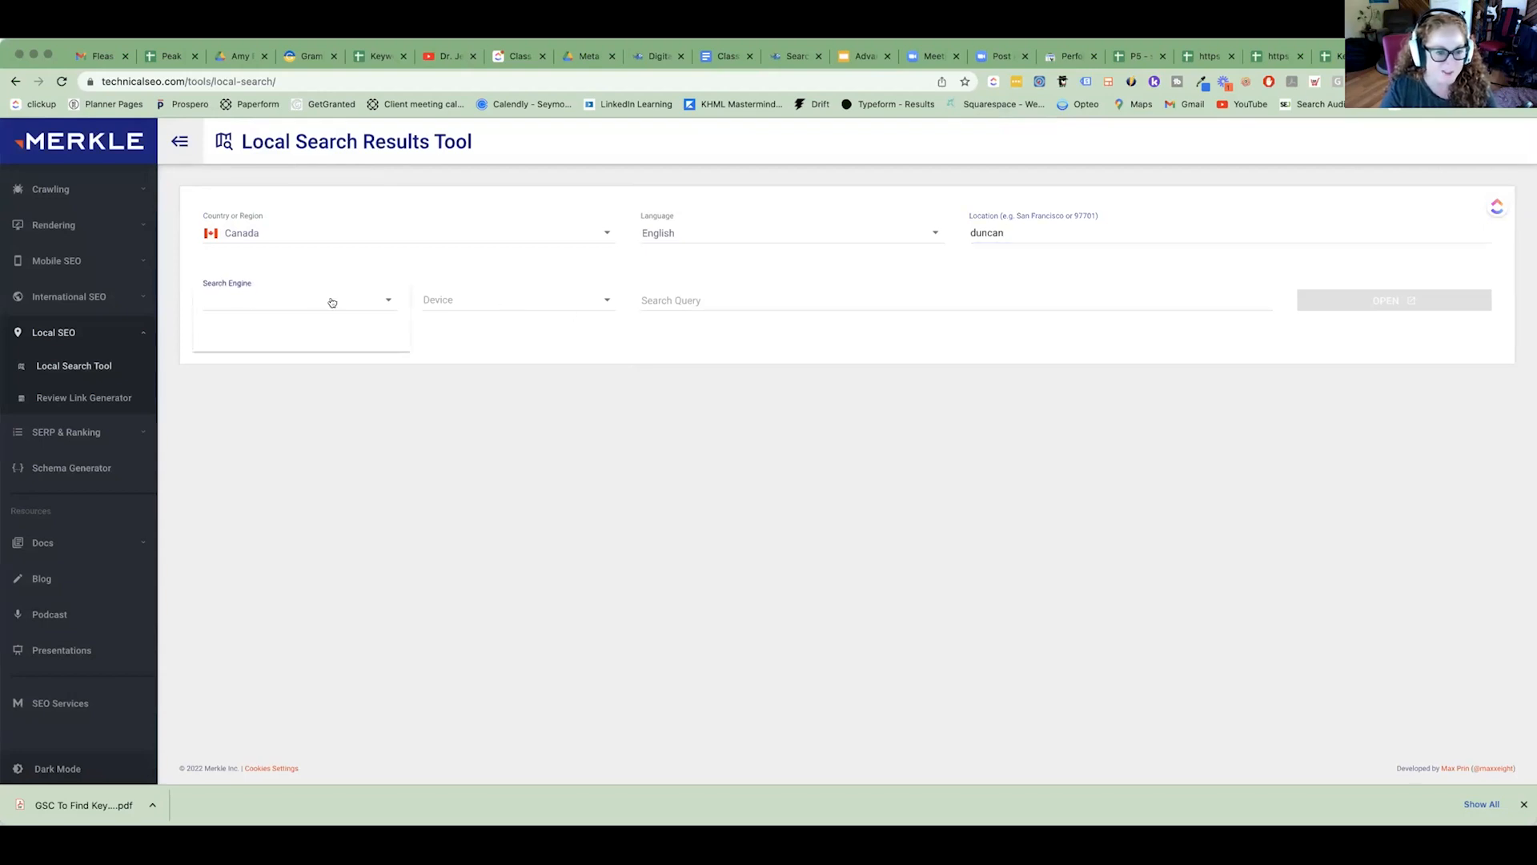
{"action": "left_click", "coordinate": [472, 307]}
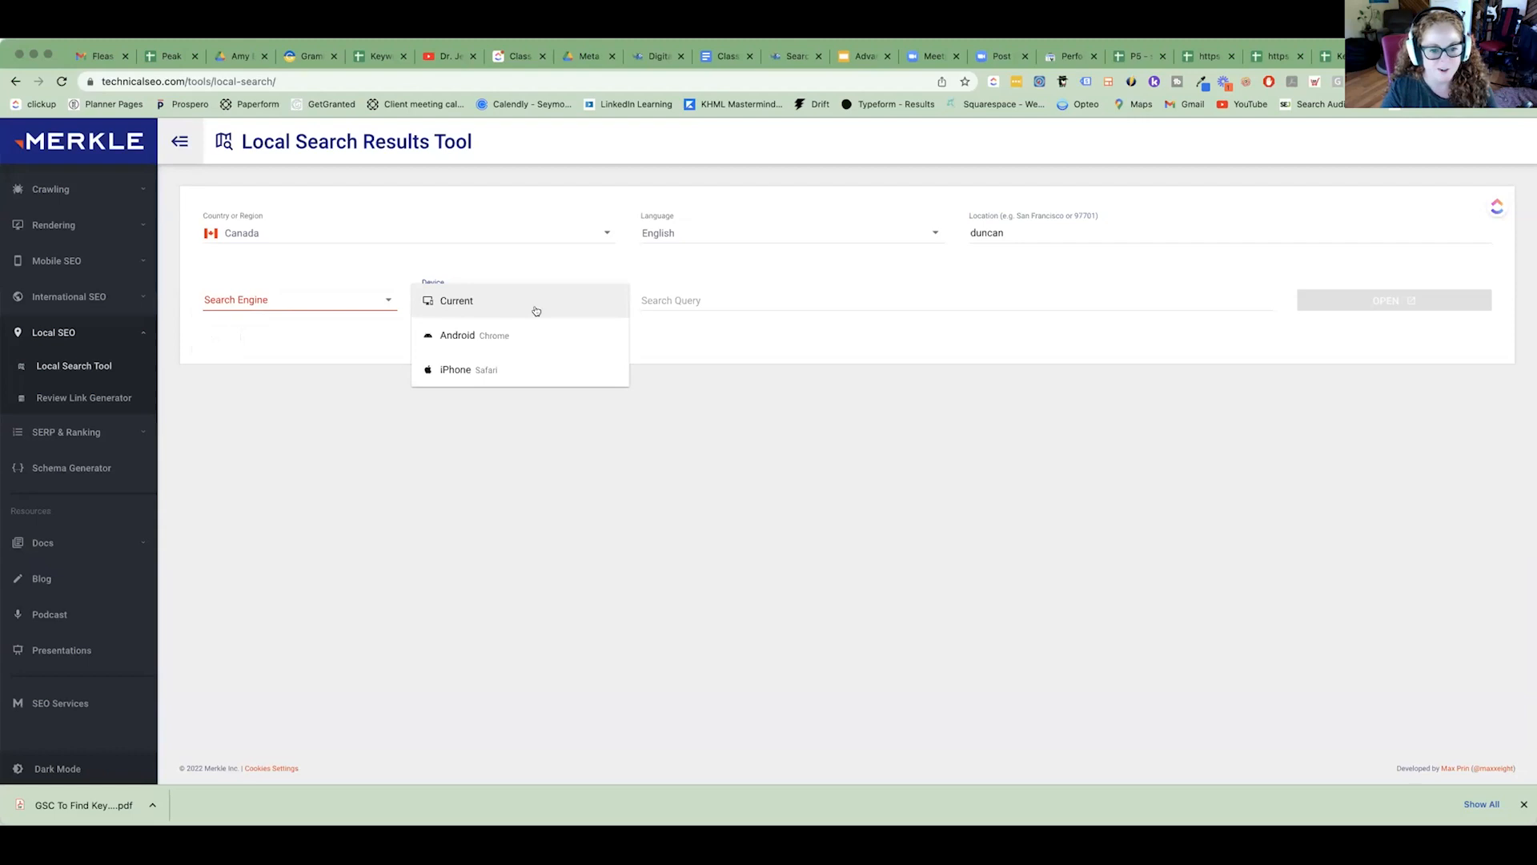
{"action": "left_click", "coordinate": [730, 299]}
{"action": "left_click", "coordinate": [729, 300]}
{"action": "key", "text": "super+v"}
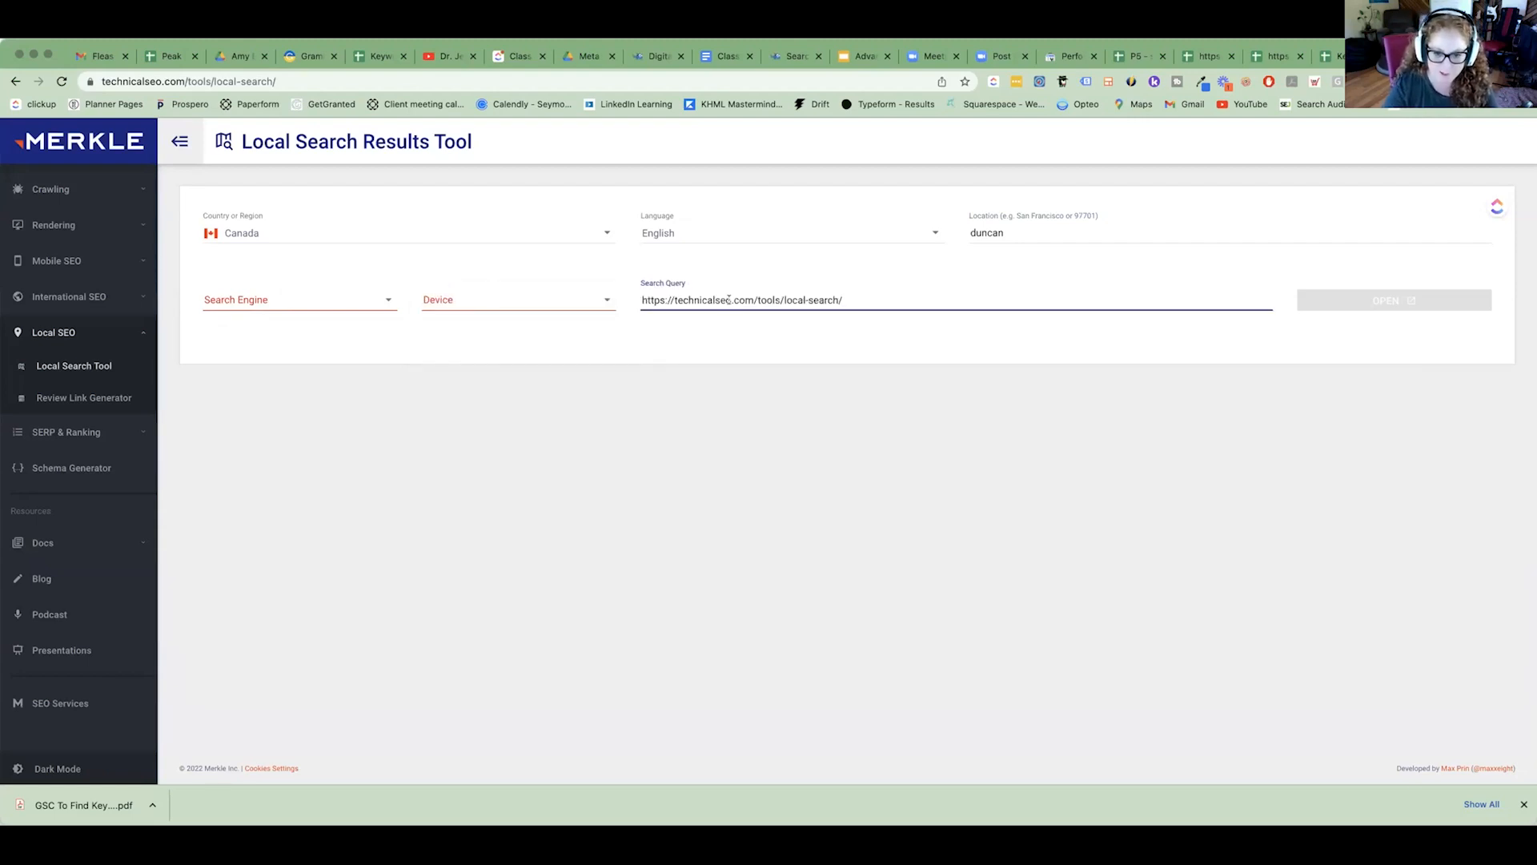
{"action": "key", "text": "super+a"}
{"action": "key", "text": "BackSpace"}
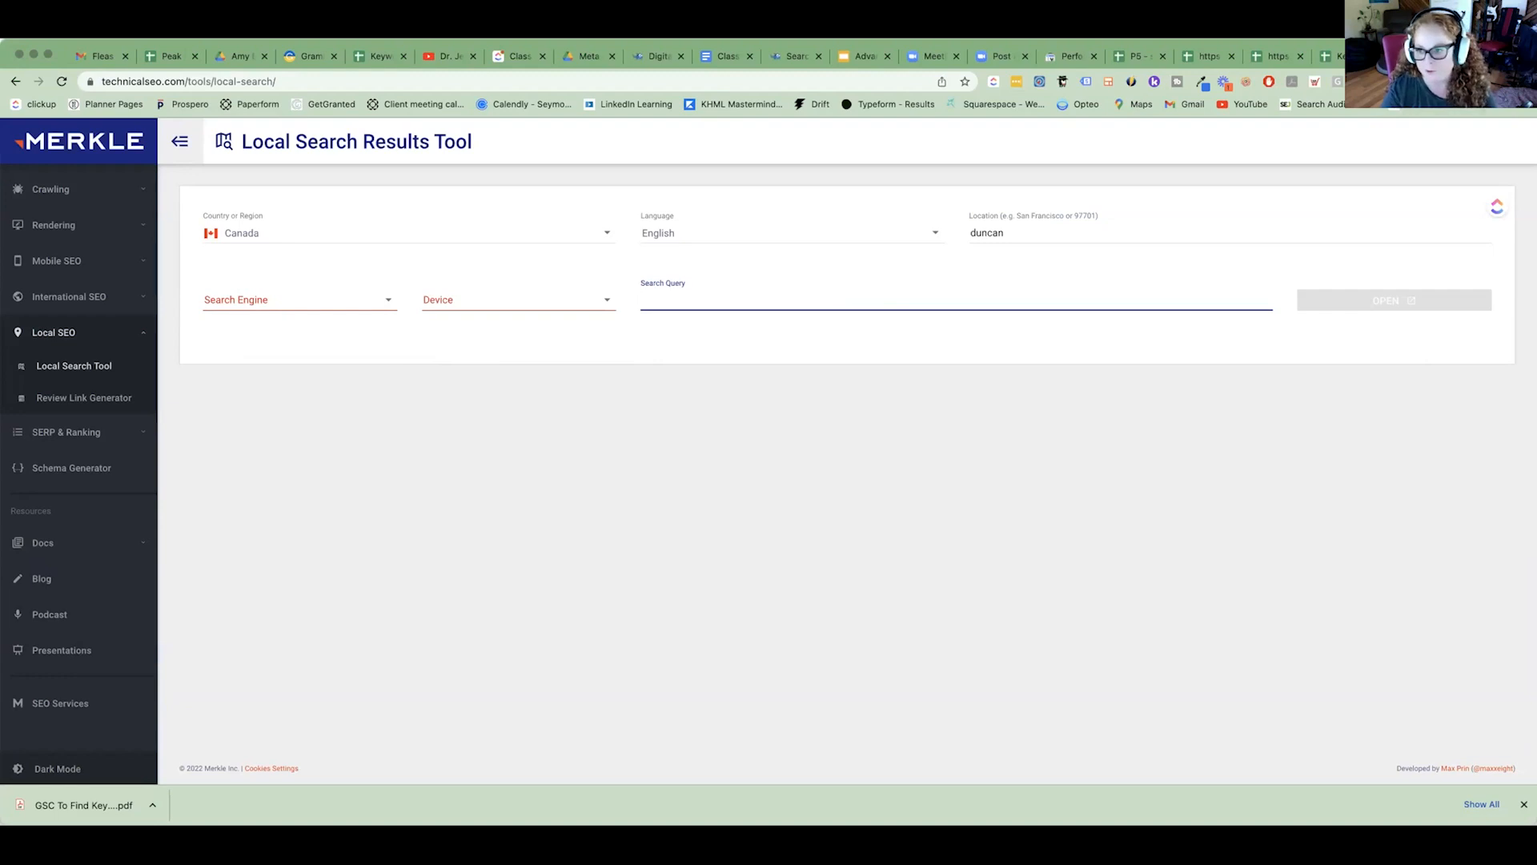
Close the seymourdigitalmedia.com Performance-on-Search spreadsheet.
{"action": "left_click", "coordinate": [1274, 56]}
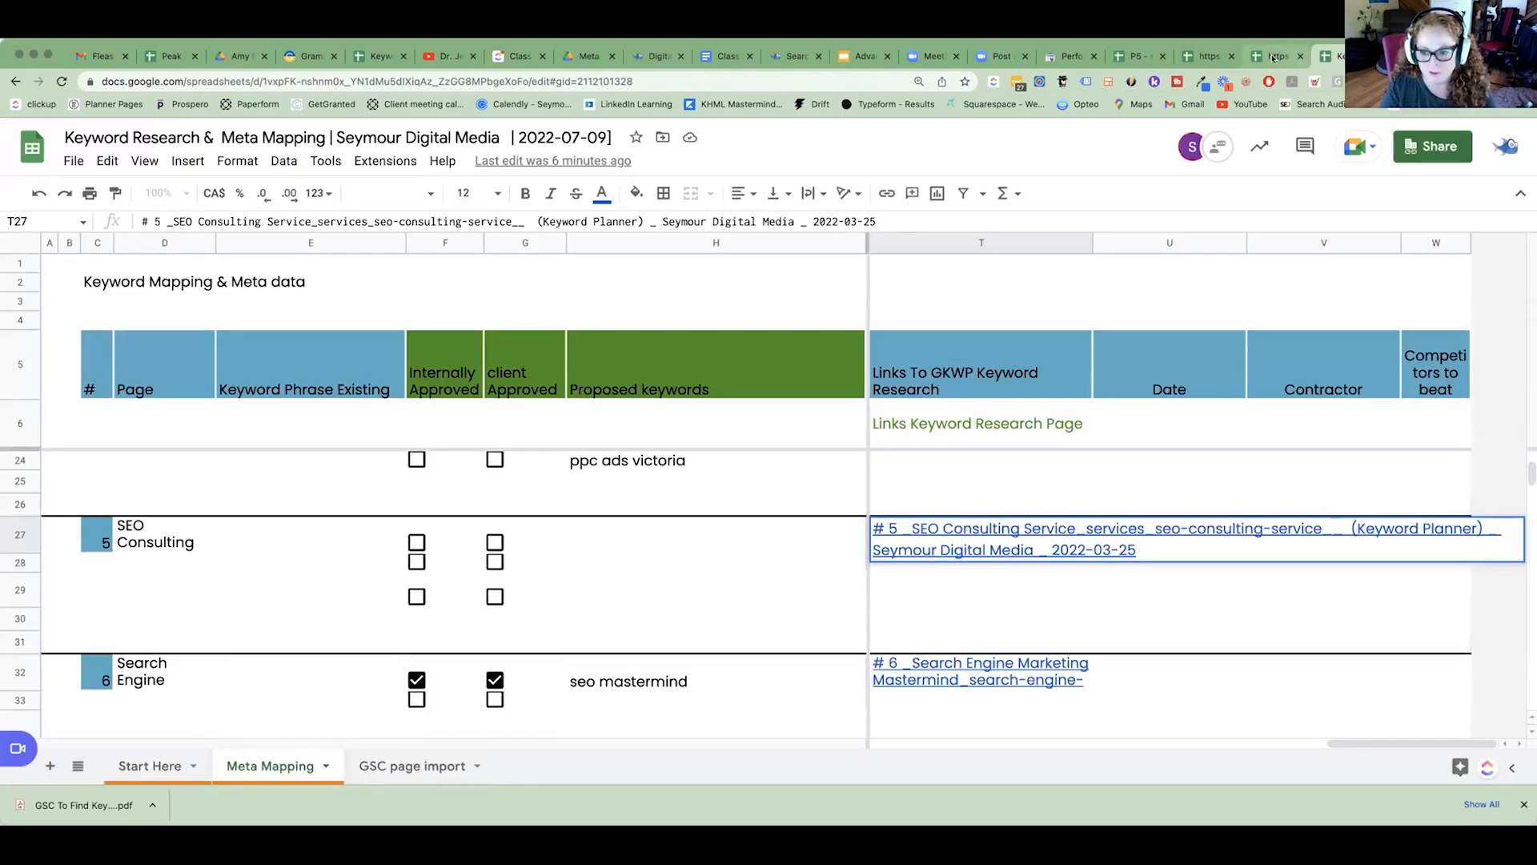
{"action": "left_click", "coordinate": [1271, 56]}
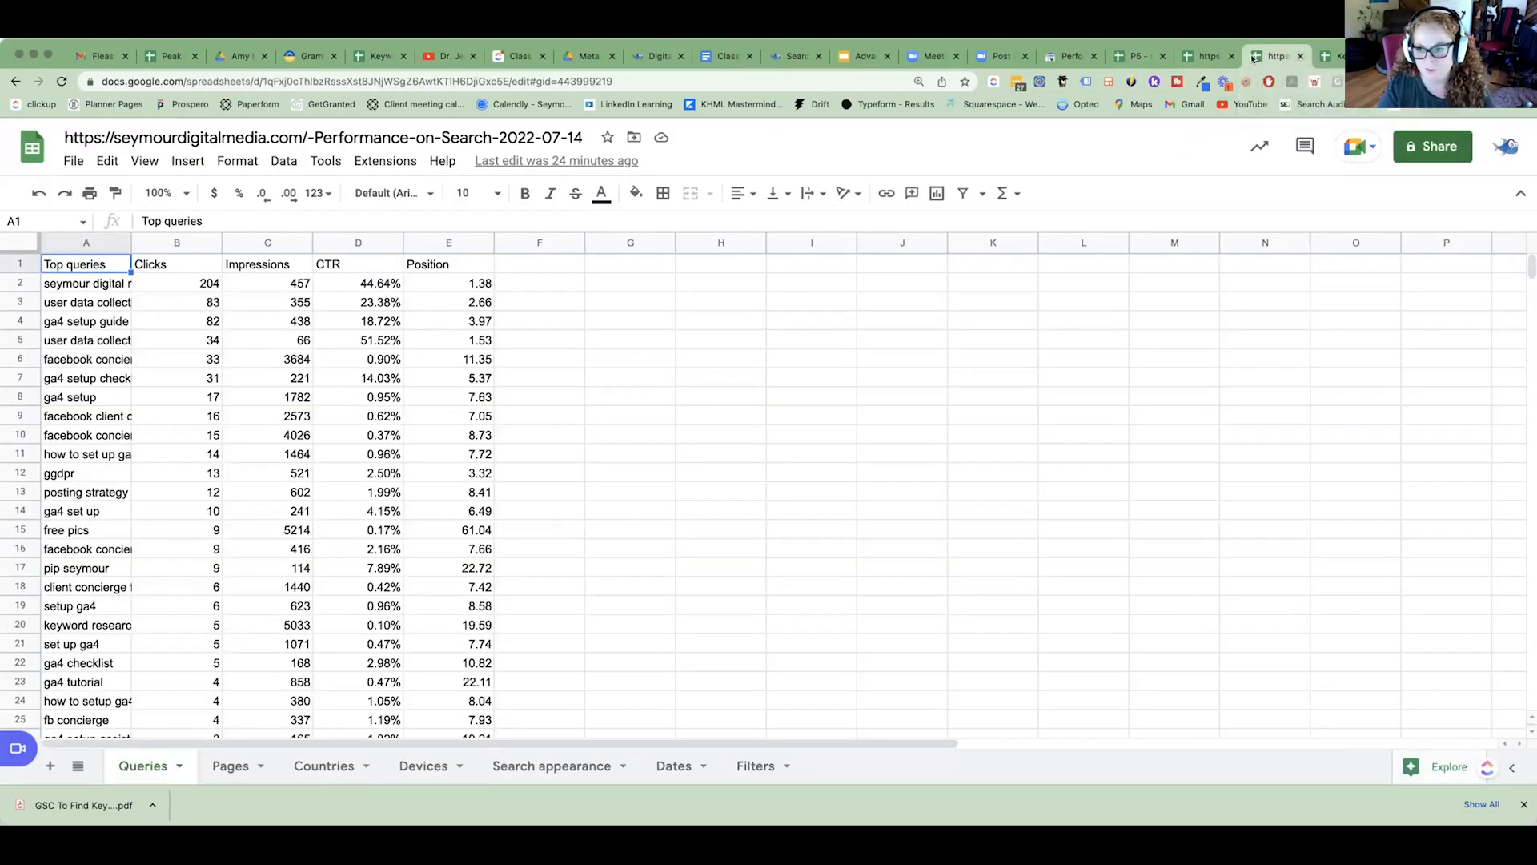
{"action": "left_click", "coordinate": [1300, 57]}
Copy "seo professional services" from the P5 SEO consulting queries sheet and enter it as the local search query.
{"action": "left_click", "coordinate": [1225, 57]}
{"action": "left_click", "coordinate": [1146, 56]}
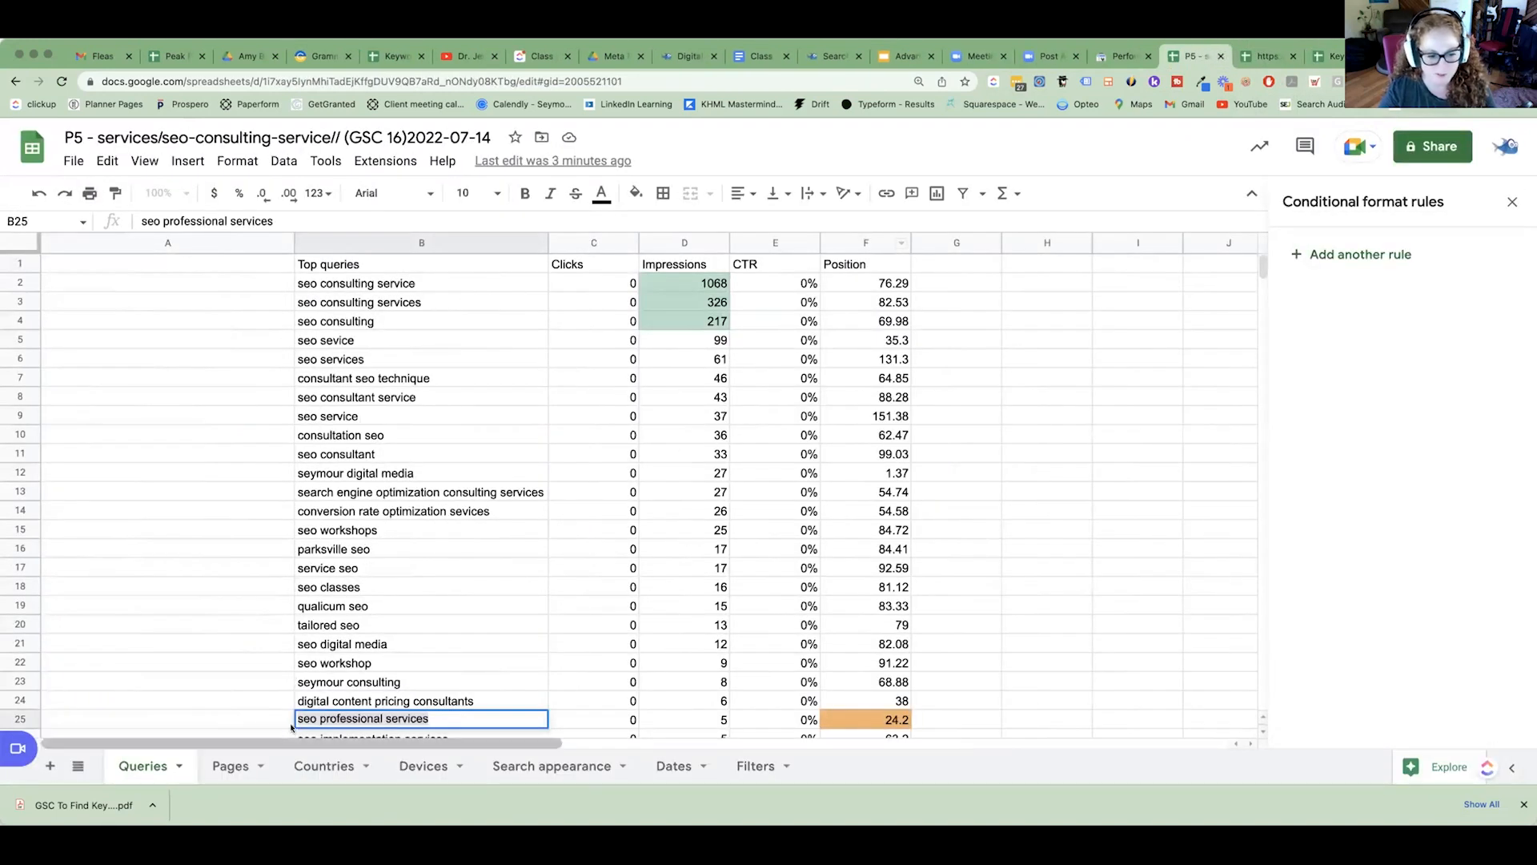
{"action": "triple_click", "coordinate": [315, 719]}
{"action": "right_click", "coordinate": [313, 719]}
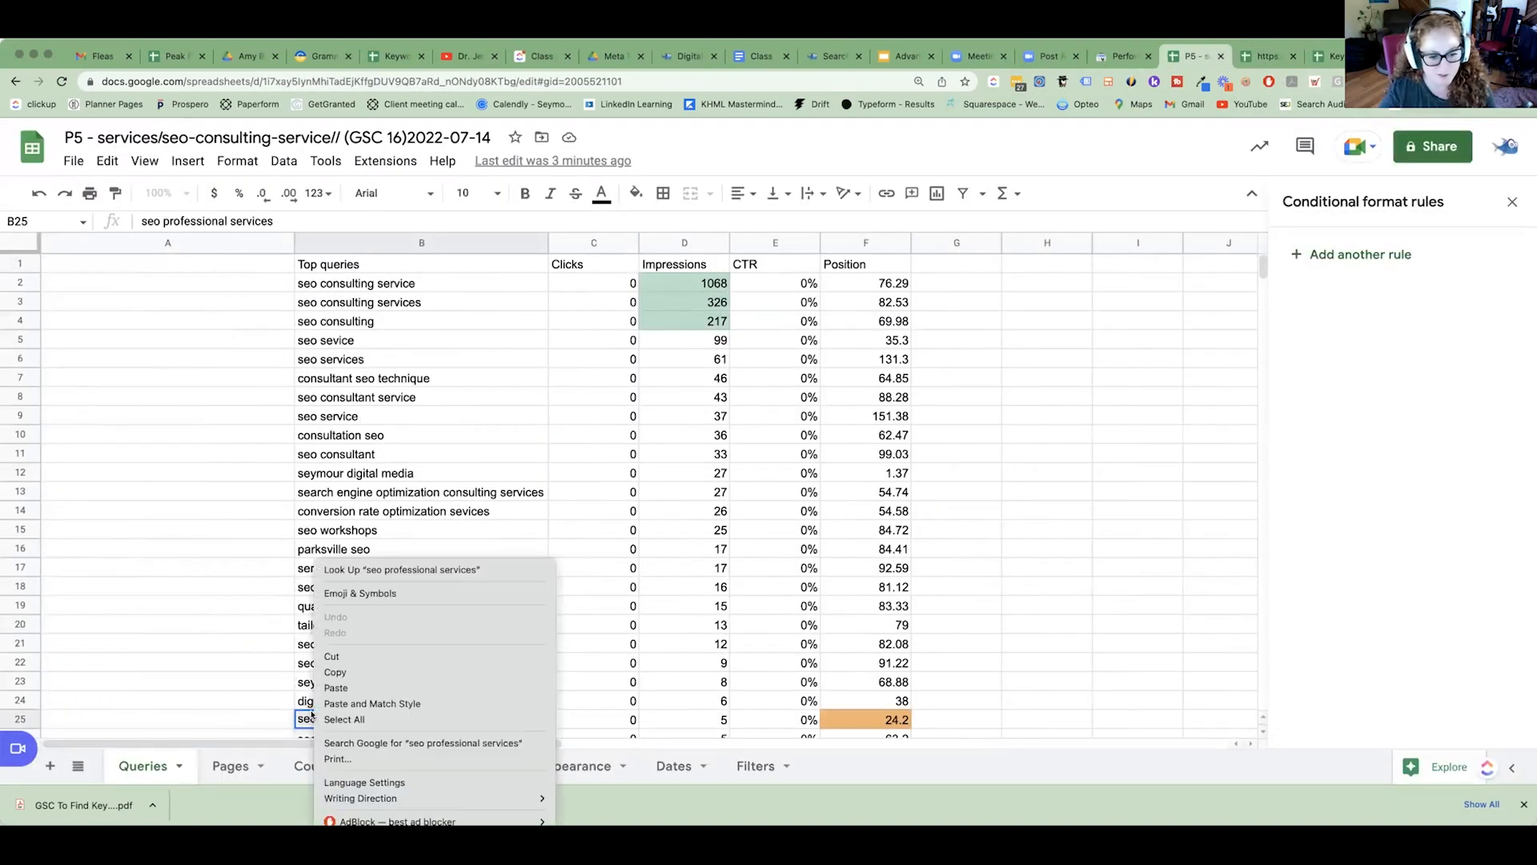
{"action": "left_click", "coordinate": [394, 674]}
{"action": "key", "text": "ctrl+Tab"}
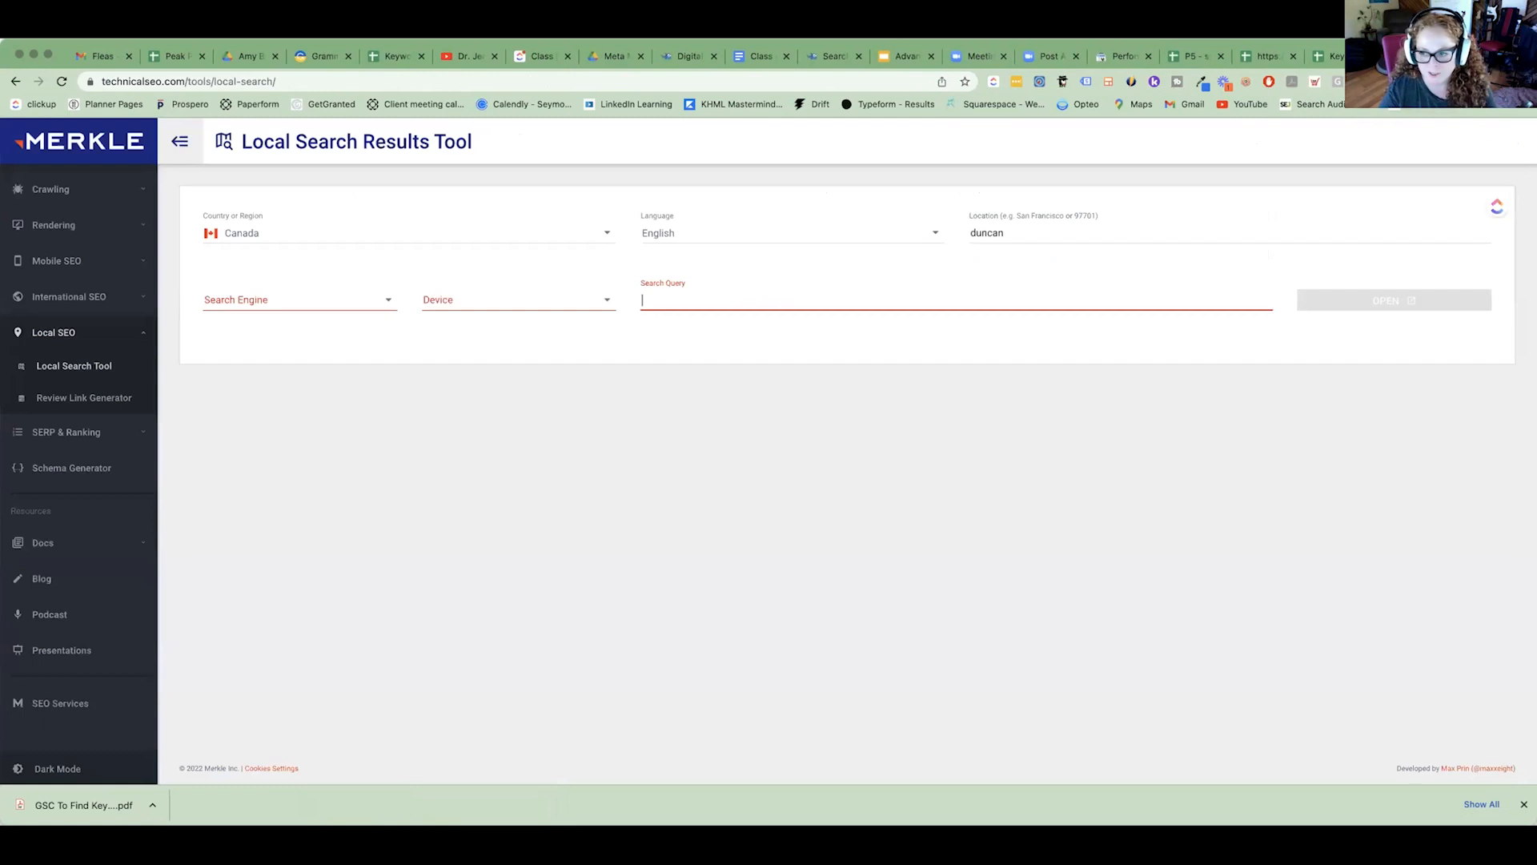
{"action": "key", "text": "super+v"}
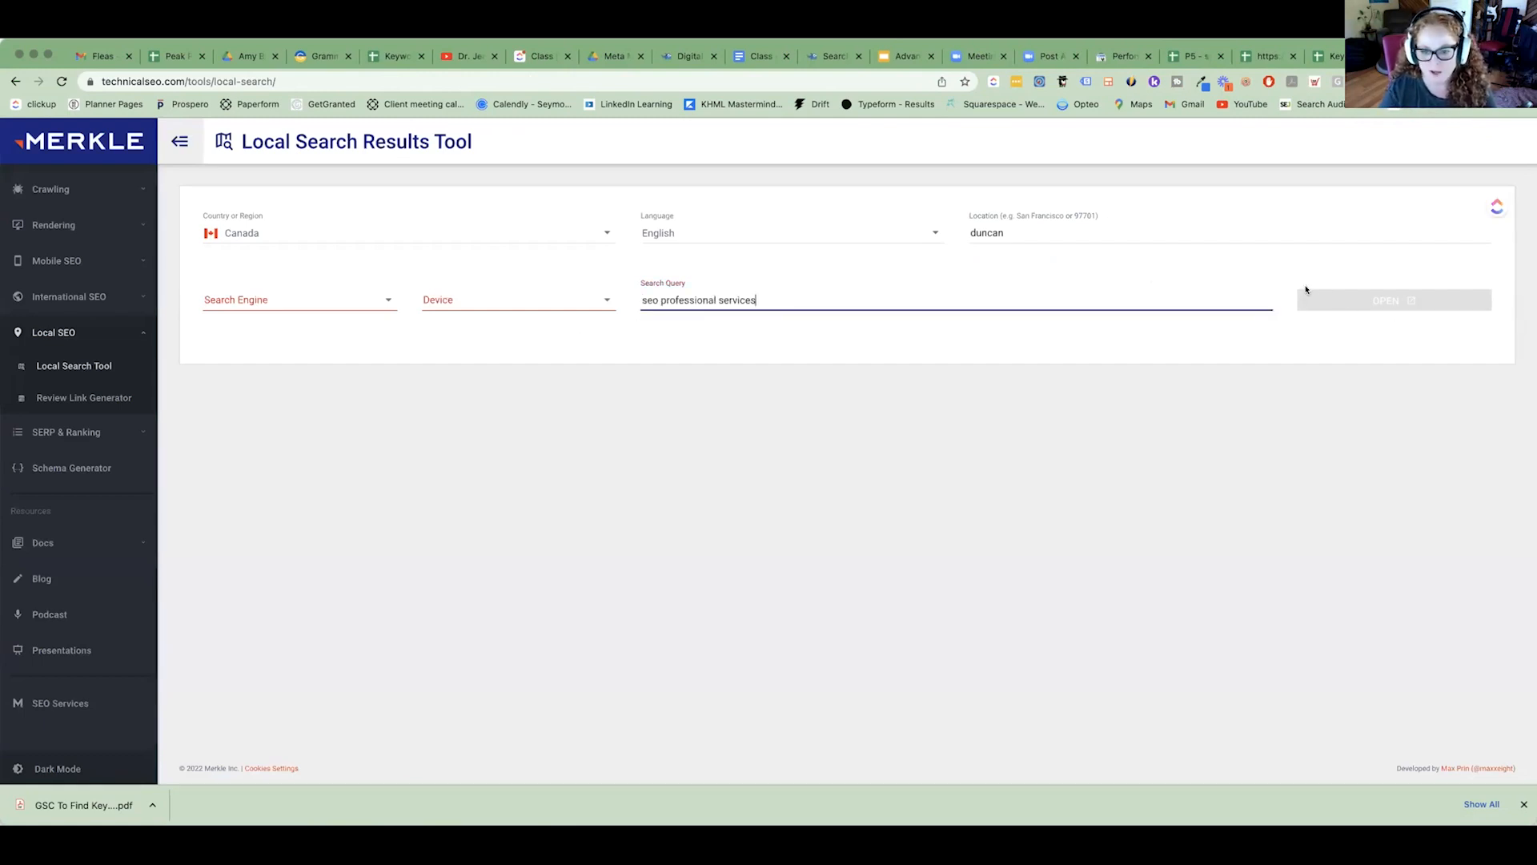
Set the local search device to Current and the search engine to Google.
{"action": "left_click", "coordinate": [594, 303]}
{"action": "left_click", "coordinate": [488, 302]}
{"action": "left_click", "coordinate": [358, 301]}
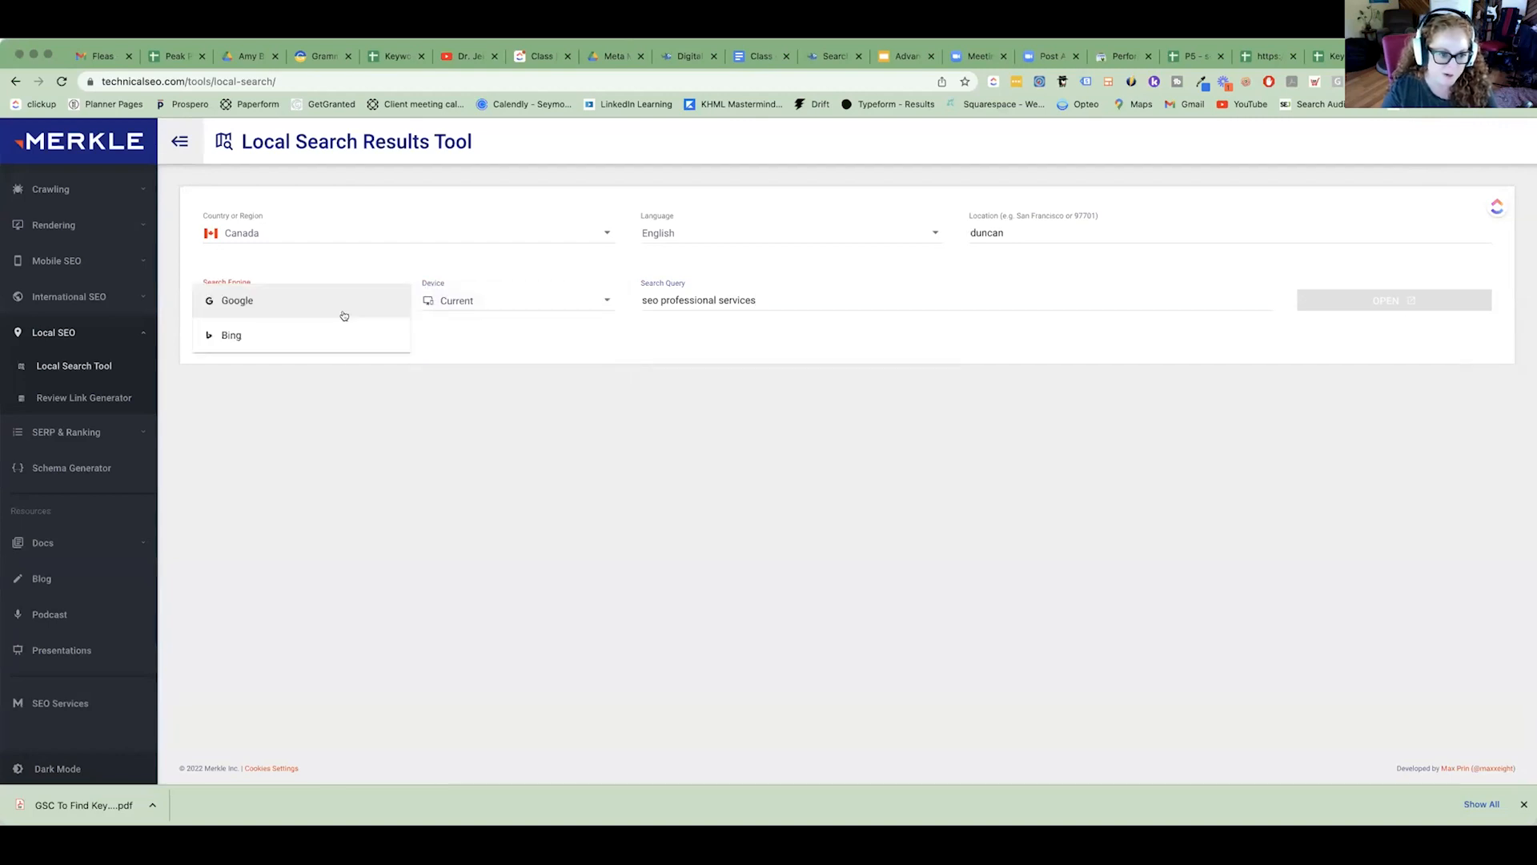
{"action": "left_click", "coordinate": [333, 302]}
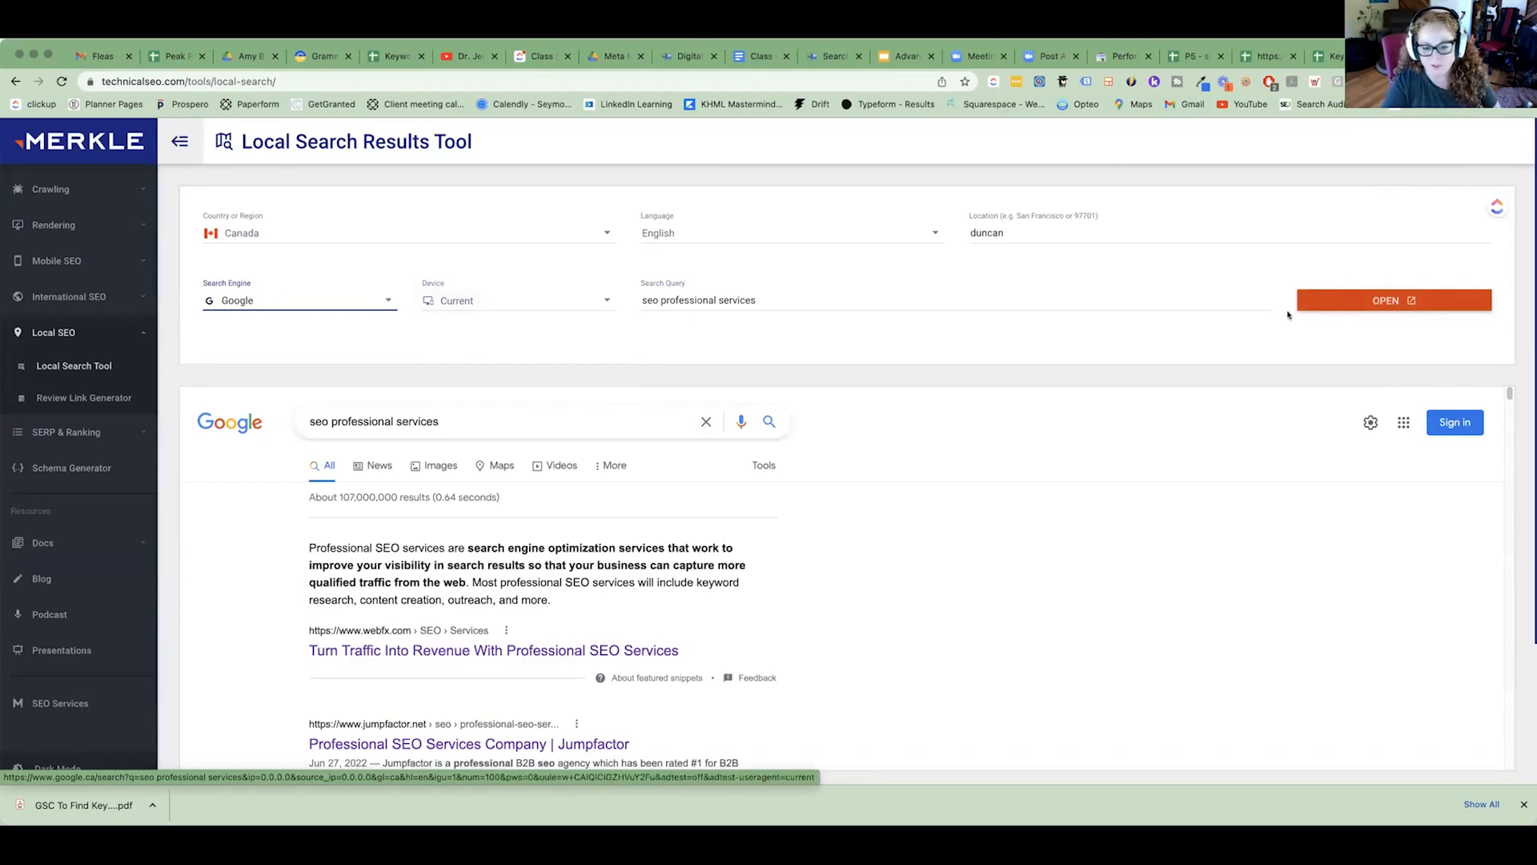
Review the local results and open the webfx.com, jumpfactor.net and professionalseoservices.ca pages in new browser tabs.
{"action": "scroll", "coordinate": [717, 480], "scroll_direction": "down", "scroll_amount": 1}
{"action": "left_click_drag", "start_coordinate": [724, 637], "coordinate": [238, 520]}
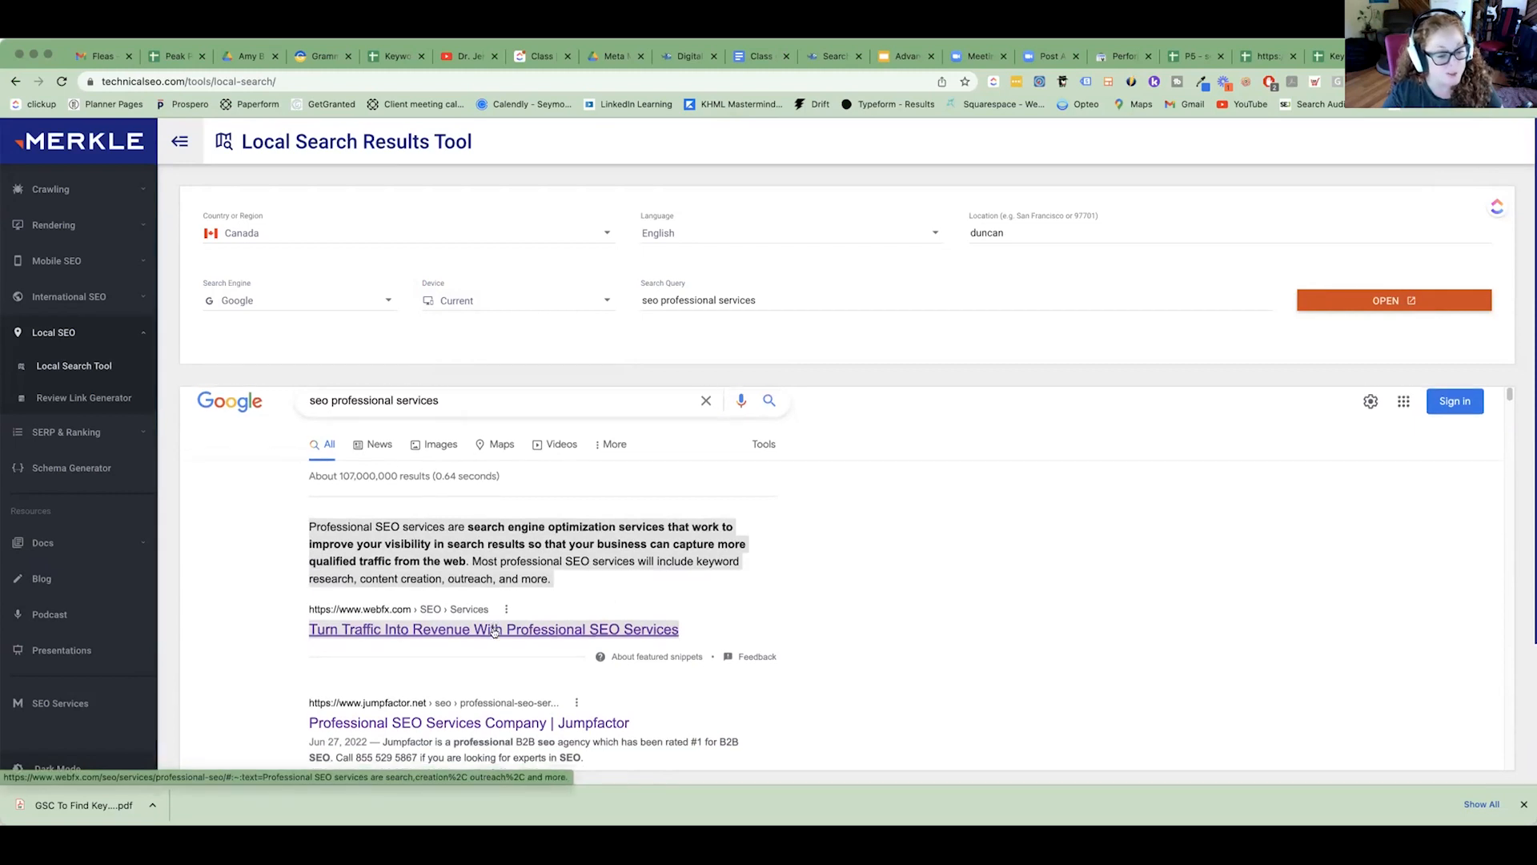
{"action": "scroll", "coordinate": [494, 633], "scroll_direction": "down", "scroll_amount": 3}
{"action": "scroll", "coordinate": [317, 524], "scroll_direction": "up", "scroll_amount": 1}
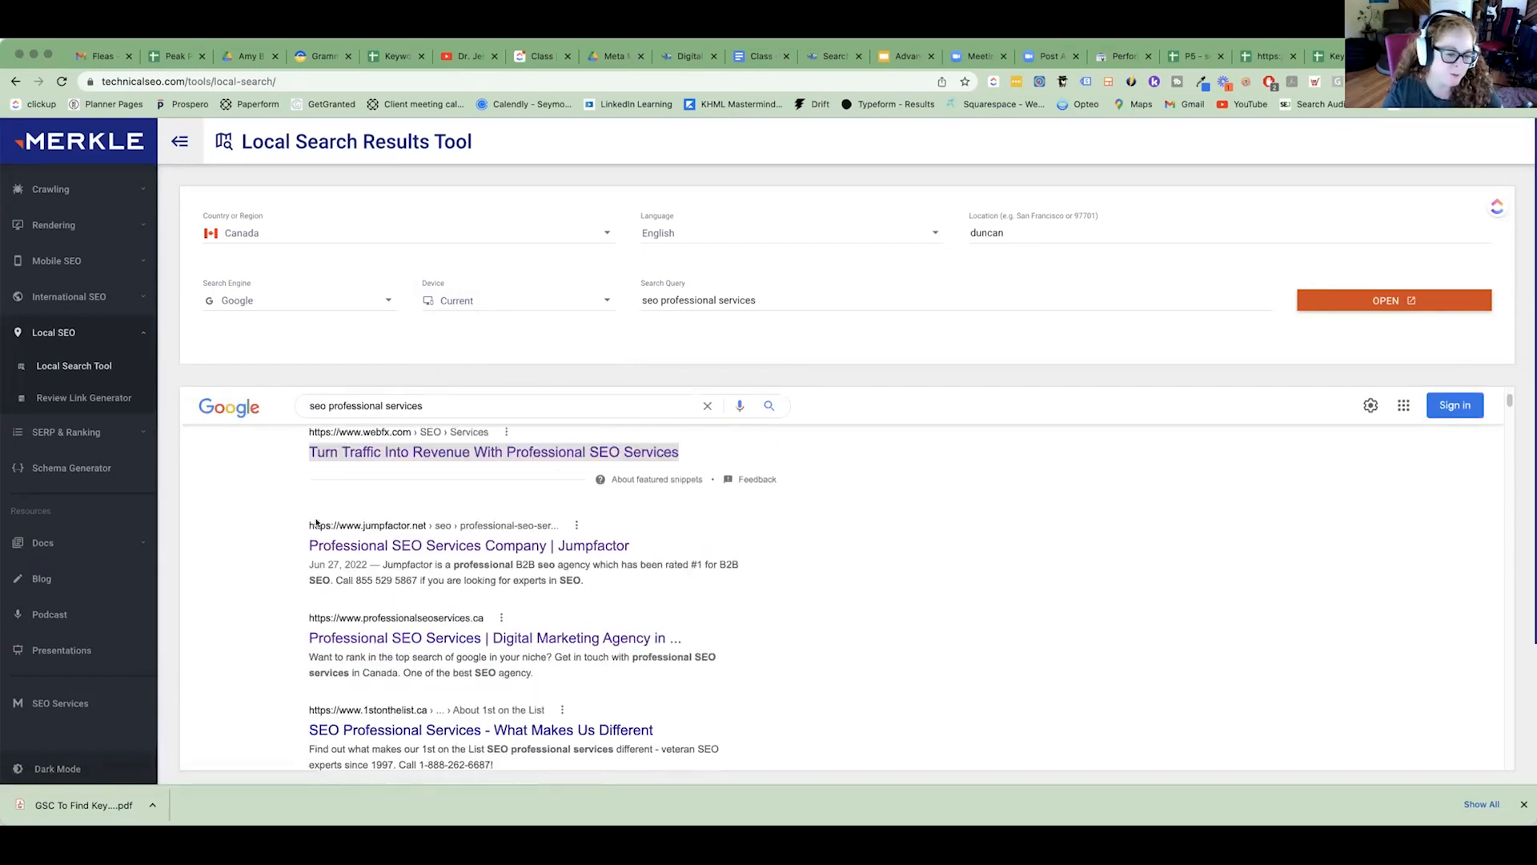
{"action": "scroll", "coordinate": [515, 462], "scroll_direction": "up", "scroll_amount": 1}
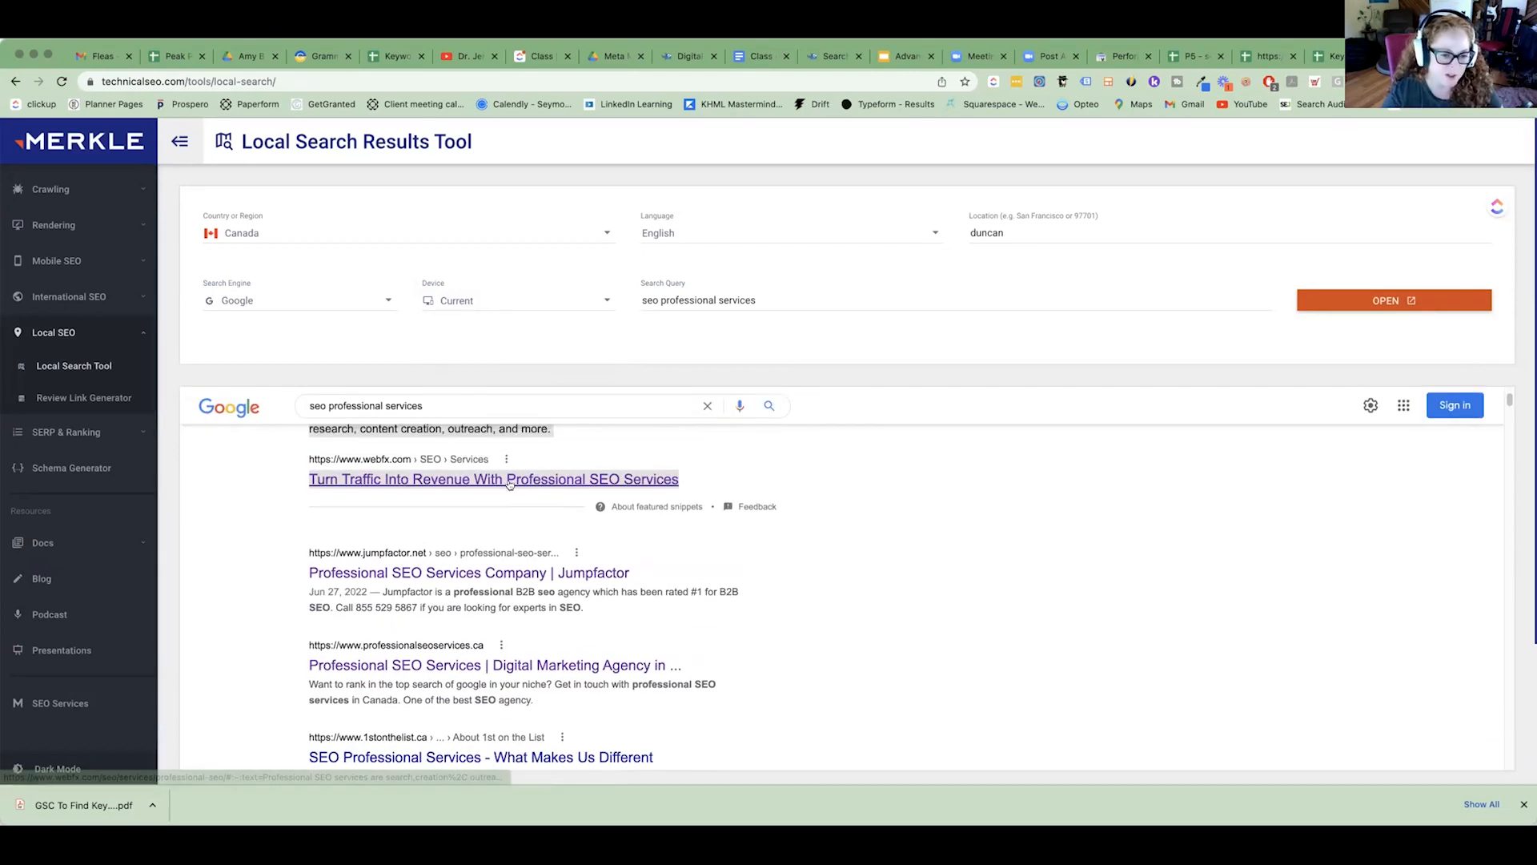
{"action": "right_click", "coordinate": [514, 483]}
{"action": "left_click", "coordinate": [615, 491]}
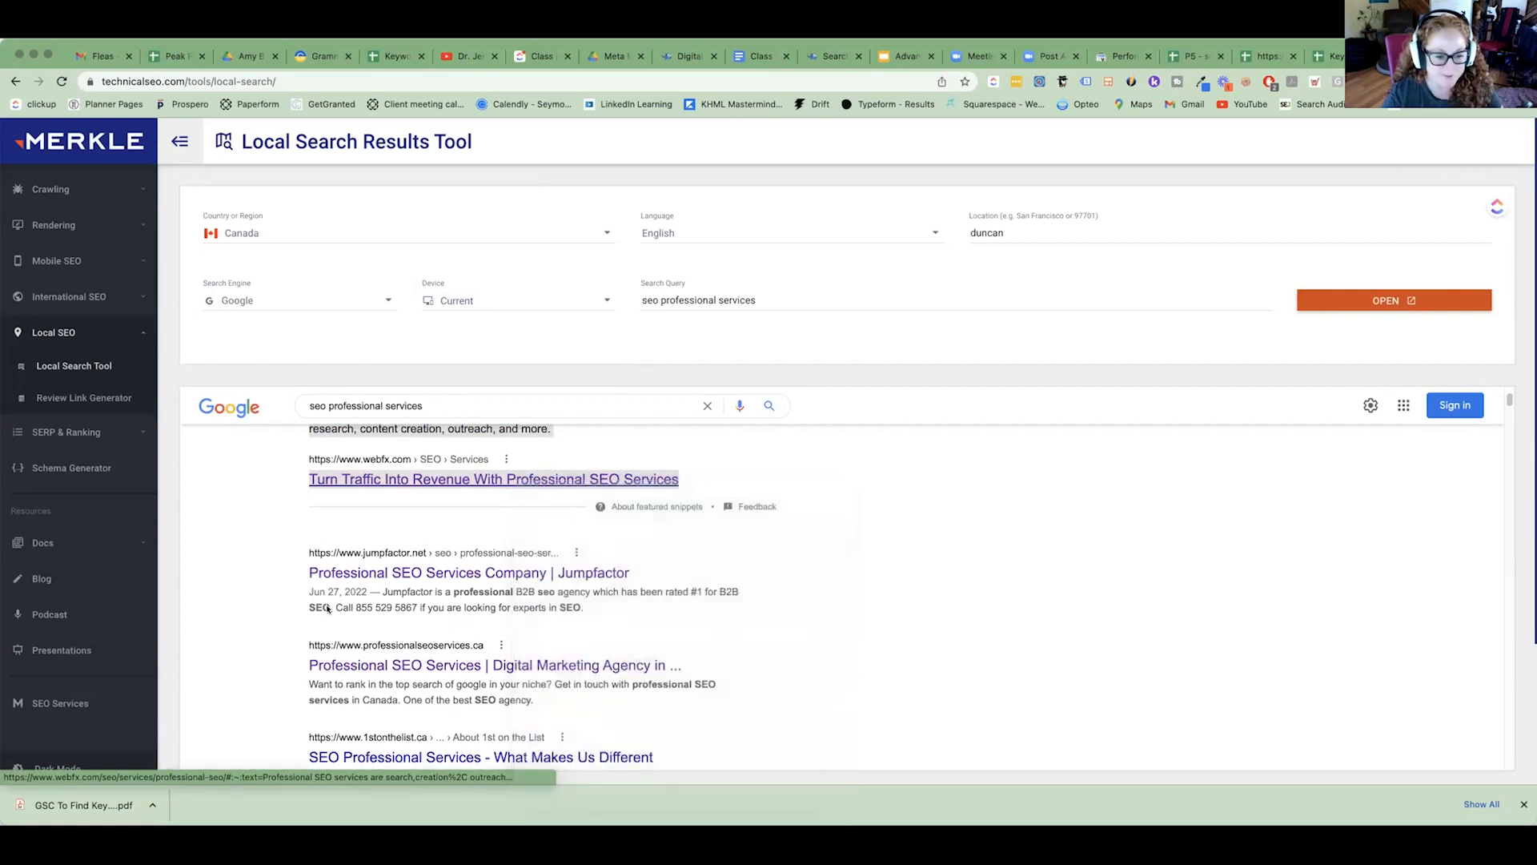
{"action": "right_click", "coordinate": [399, 573]}
{"action": "left_click", "coordinate": [446, 582]}
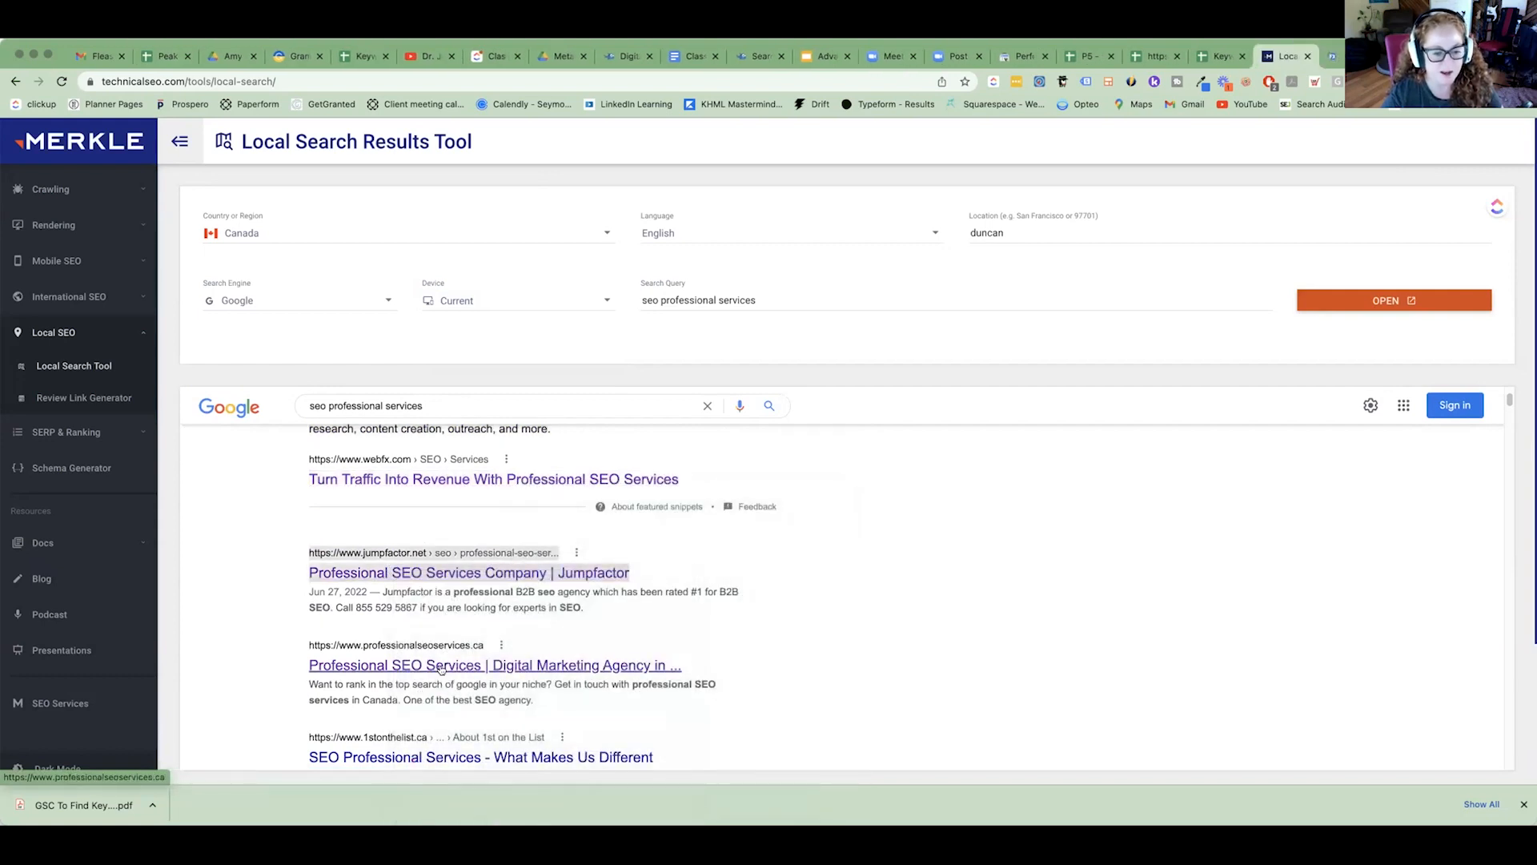
{"action": "right_click", "coordinate": [445, 664]}
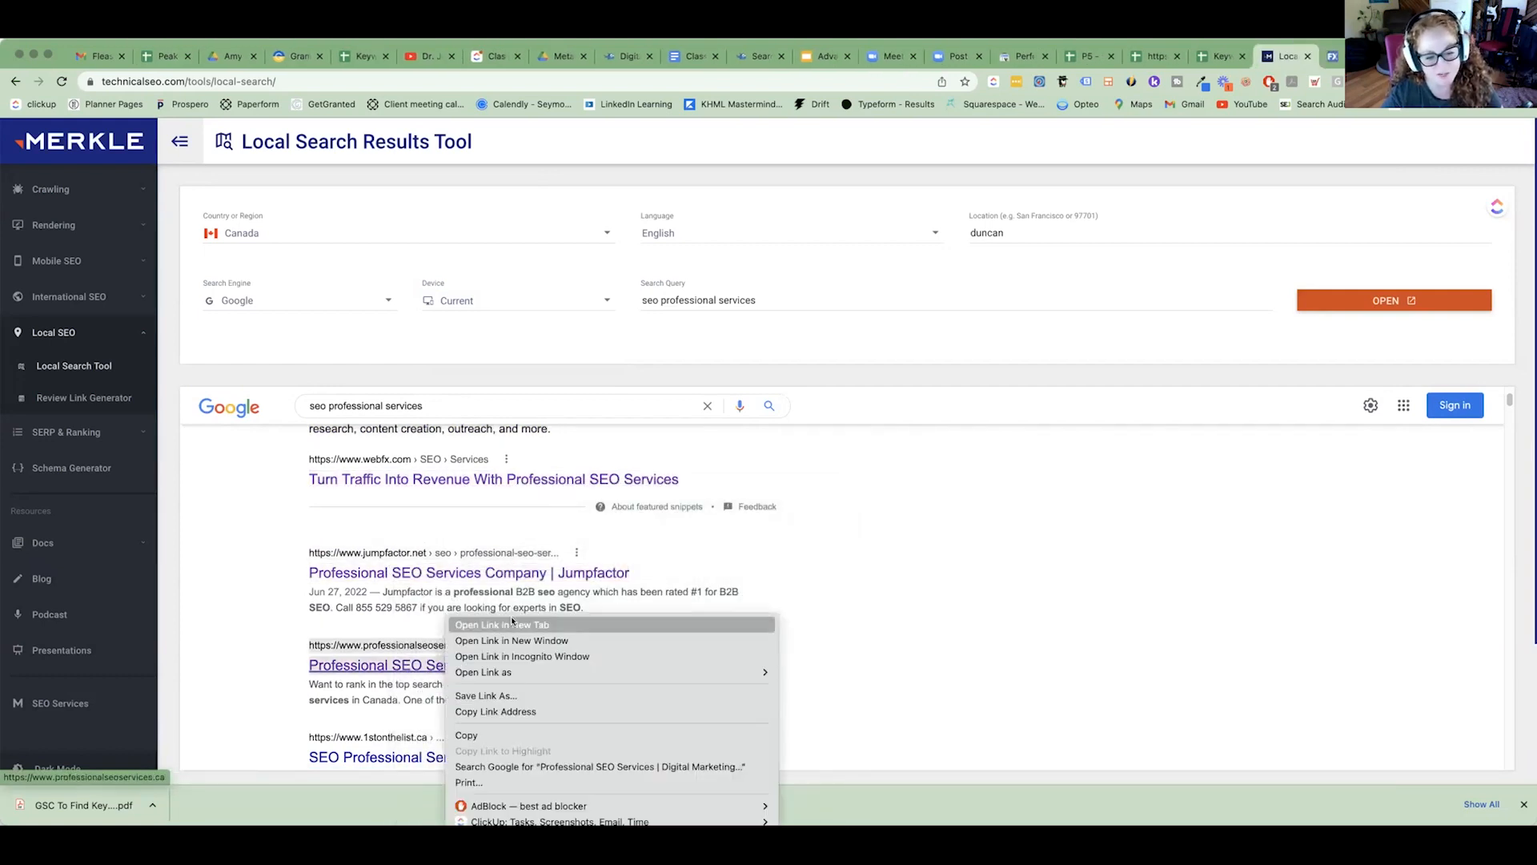
{"action": "left_click", "coordinate": [512, 624]}
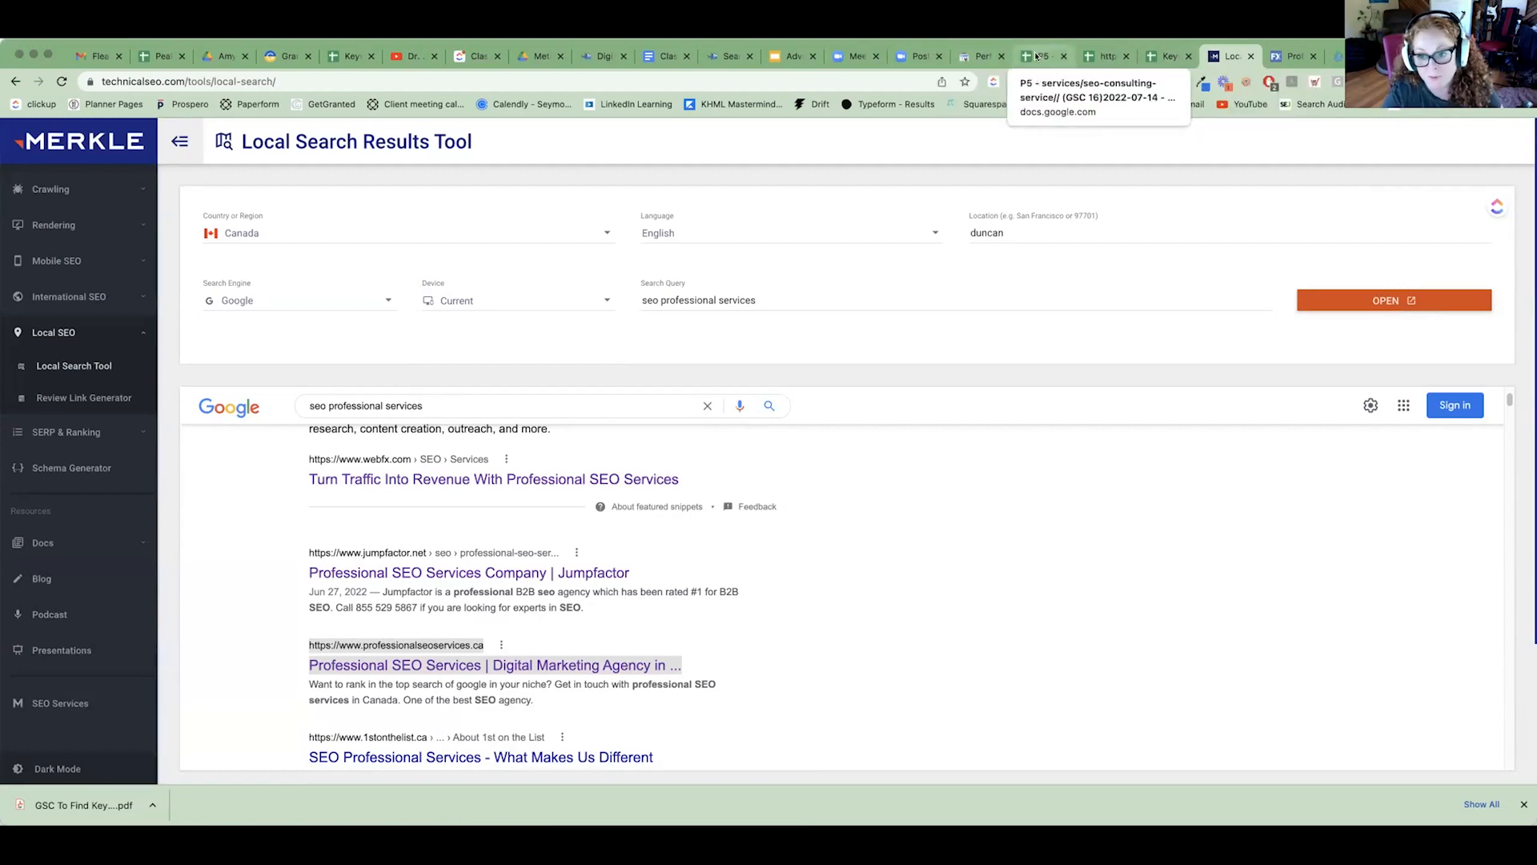
{"action": "left_click", "coordinate": [1154, 60]}
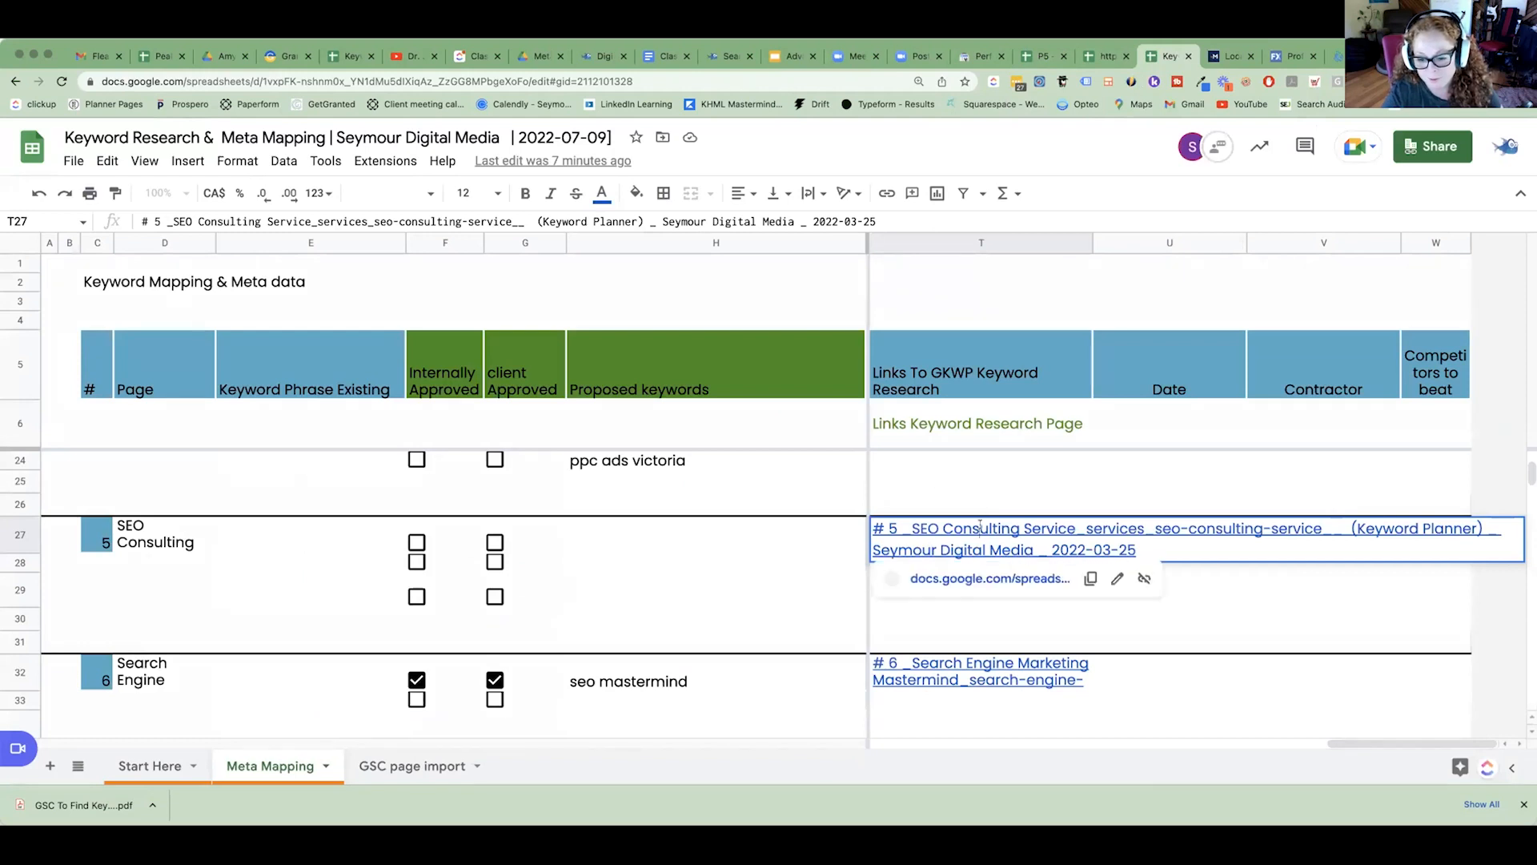
{"action": "mouse_move", "coordinate": [980, 526]}
{"action": "left_click", "coordinate": [977, 576]}
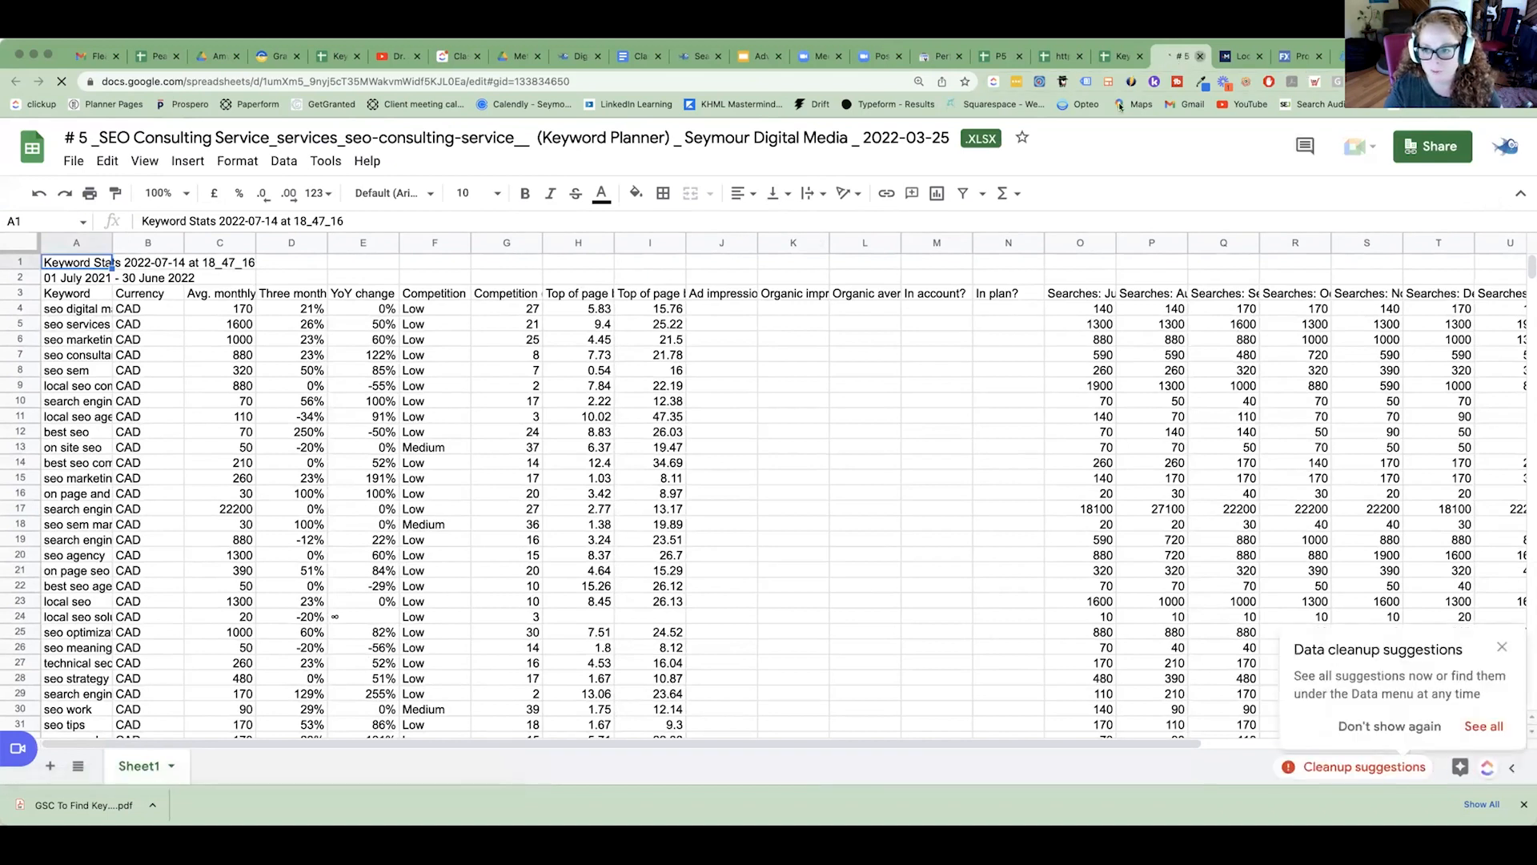
{"action": "left_click", "coordinate": [1200, 56]}
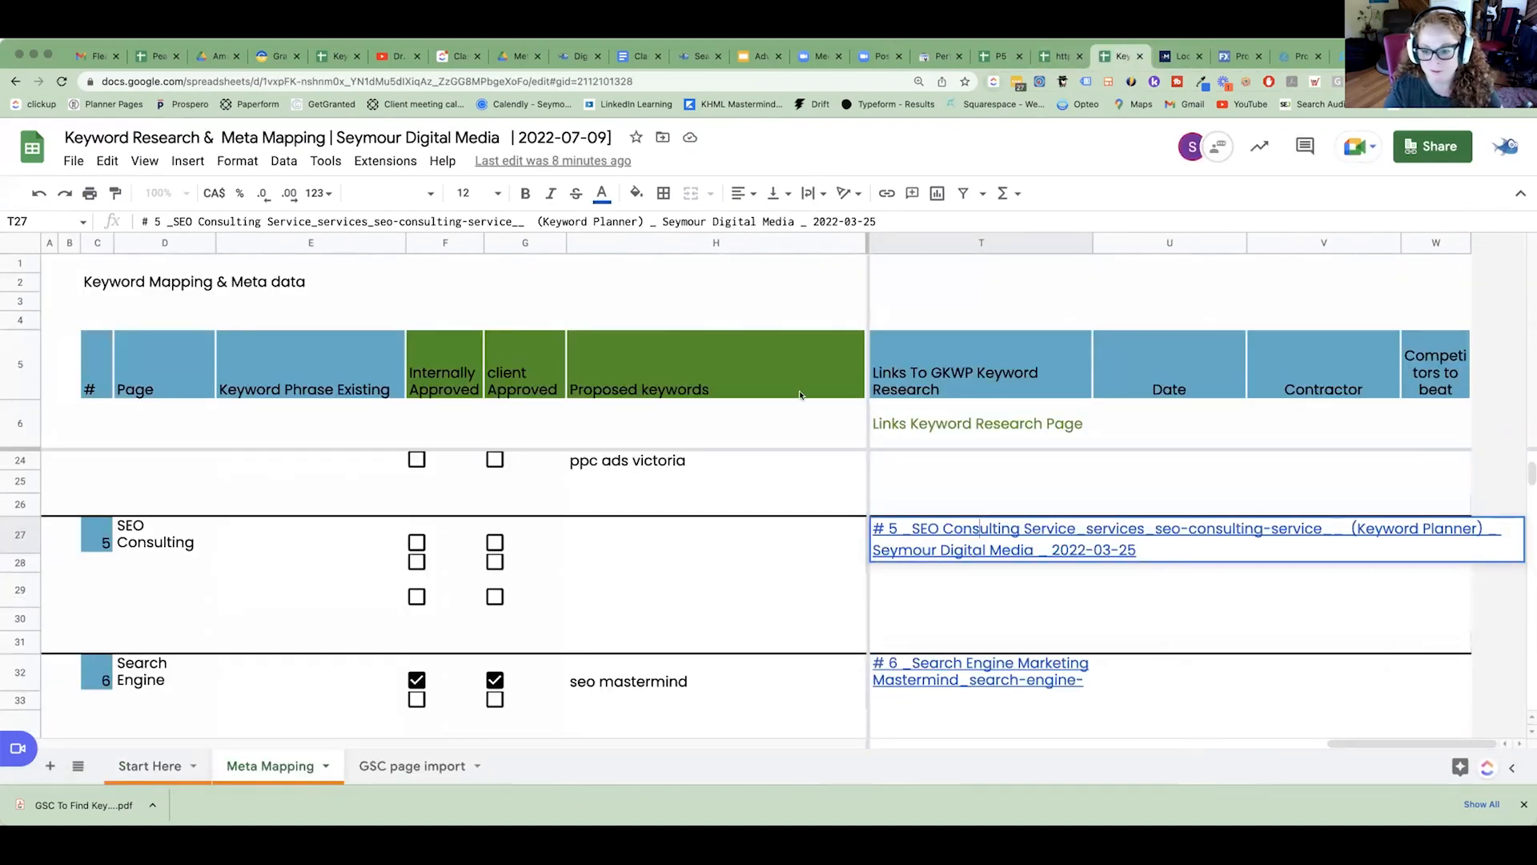
Open the SEO Consulting page's GSC keyword research spreadsheet from the Meta Mapping sheet and show its Pages to beat URLs.
{"action": "left_click_drag", "start_coordinate": [1371, 754], "coordinate": [1299, 746]}
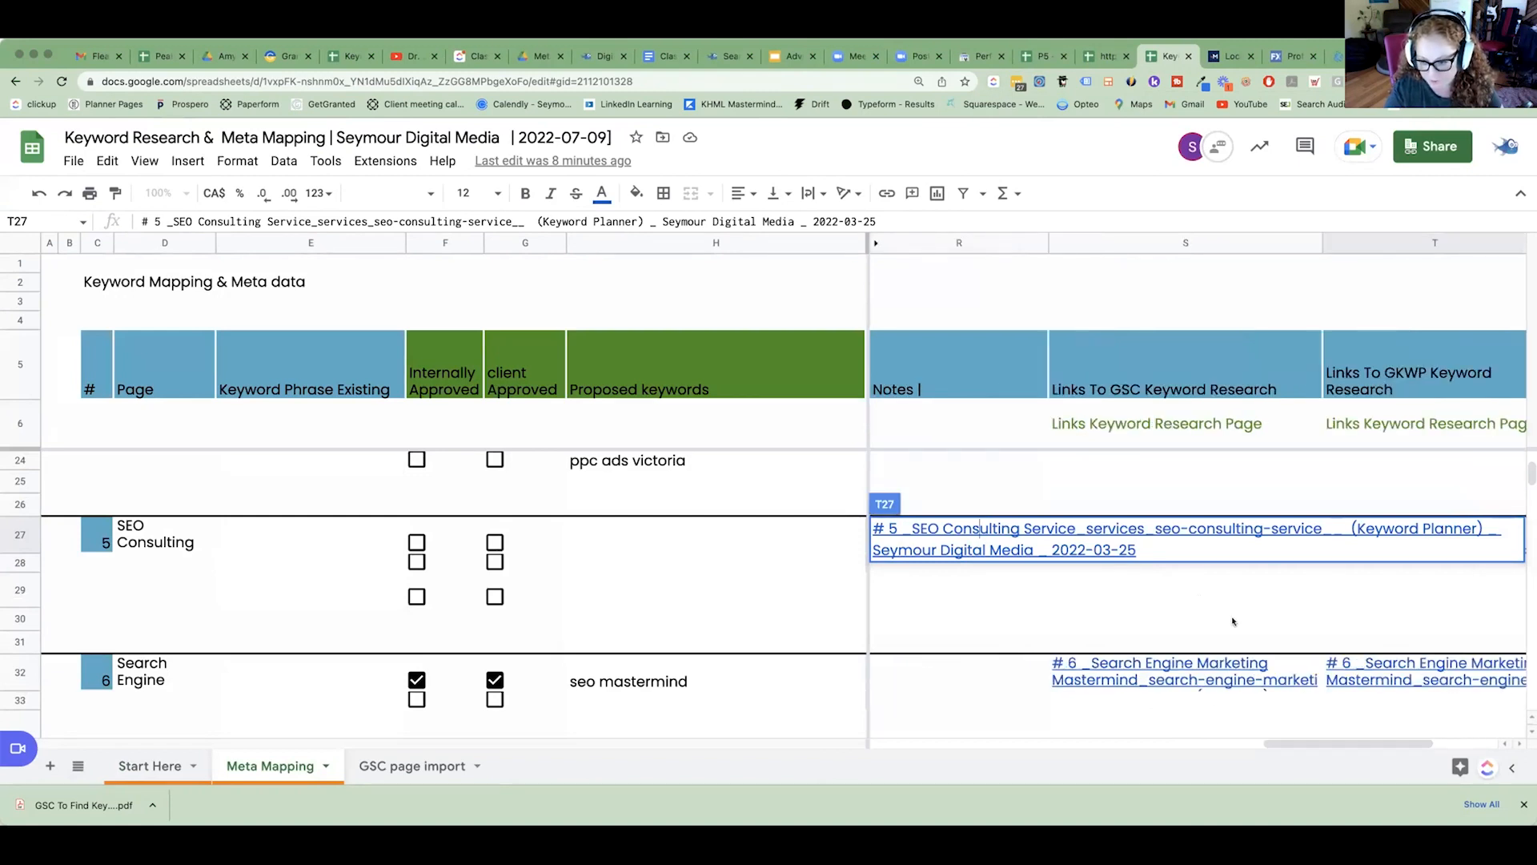
{"action": "left_click", "coordinate": [1200, 600]}
{"action": "left_click", "coordinate": [1167, 547]}
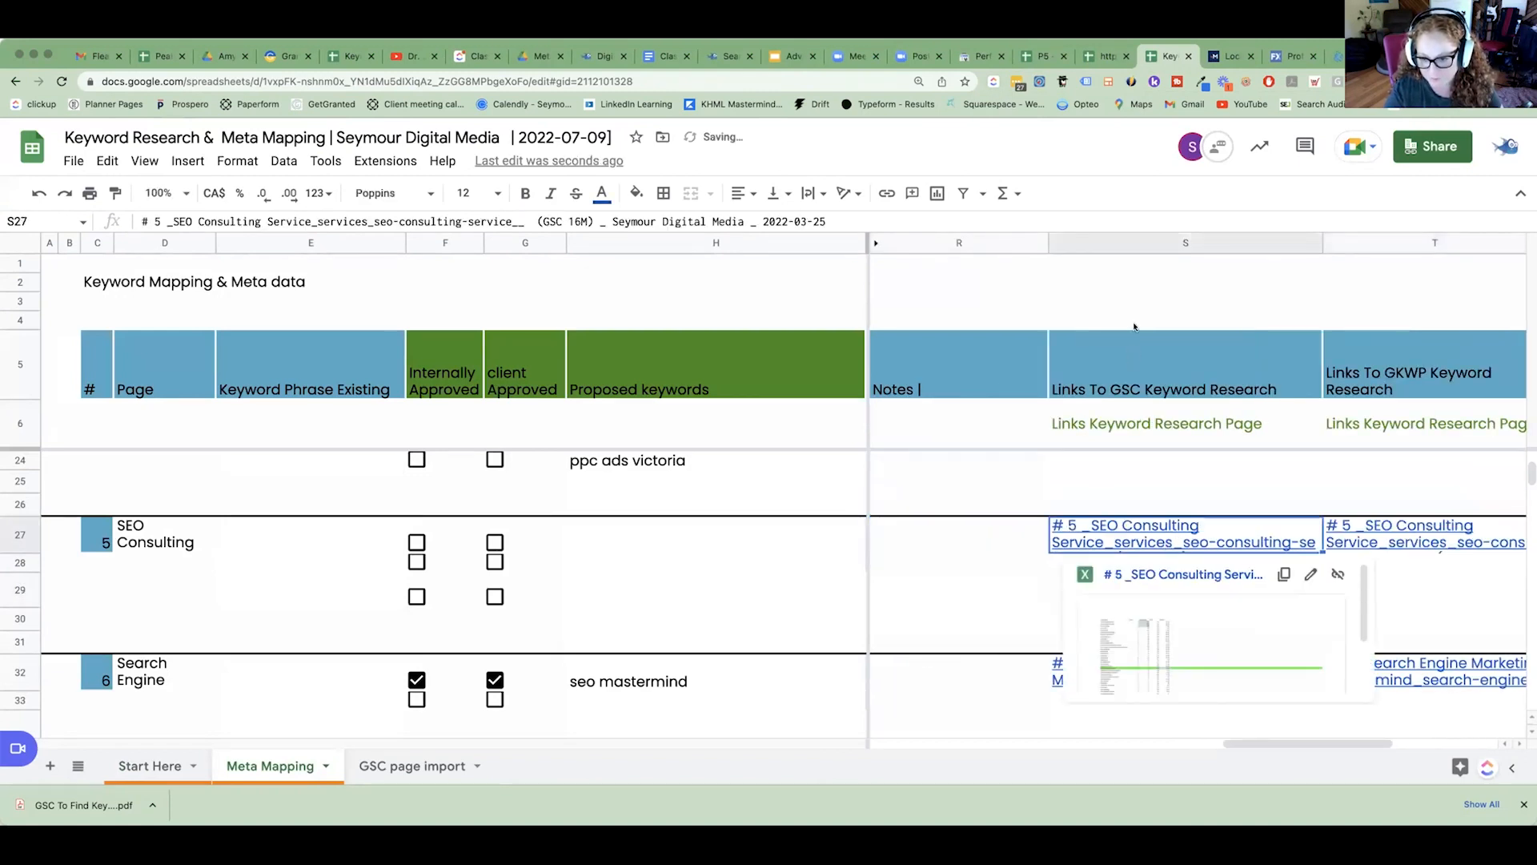
{"action": "left_click", "coordinate": [1135, 614]}
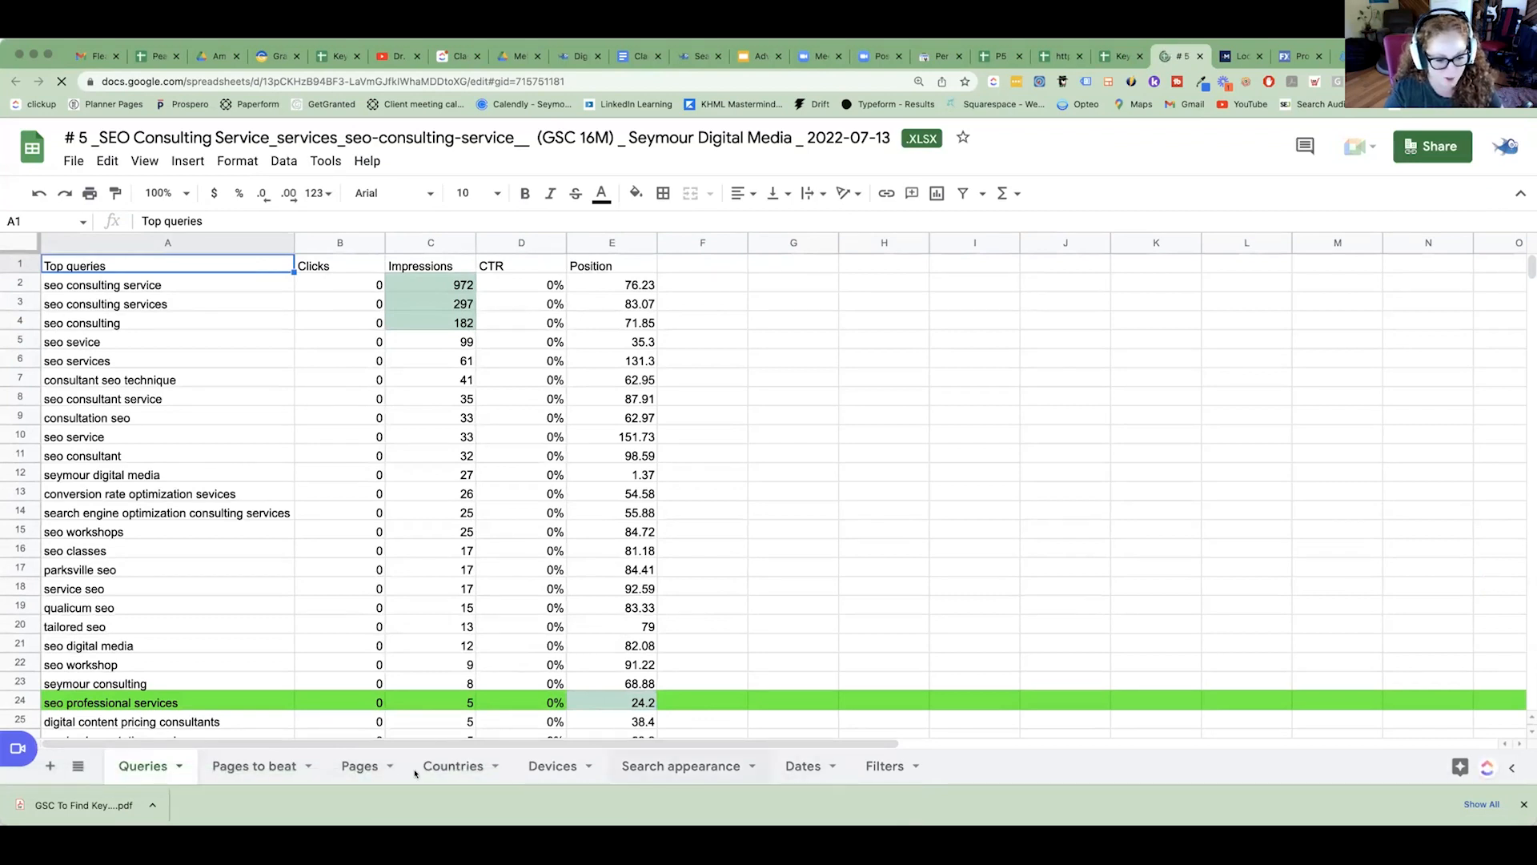
{"action": "left_click", "coordinate": [236, 768]}
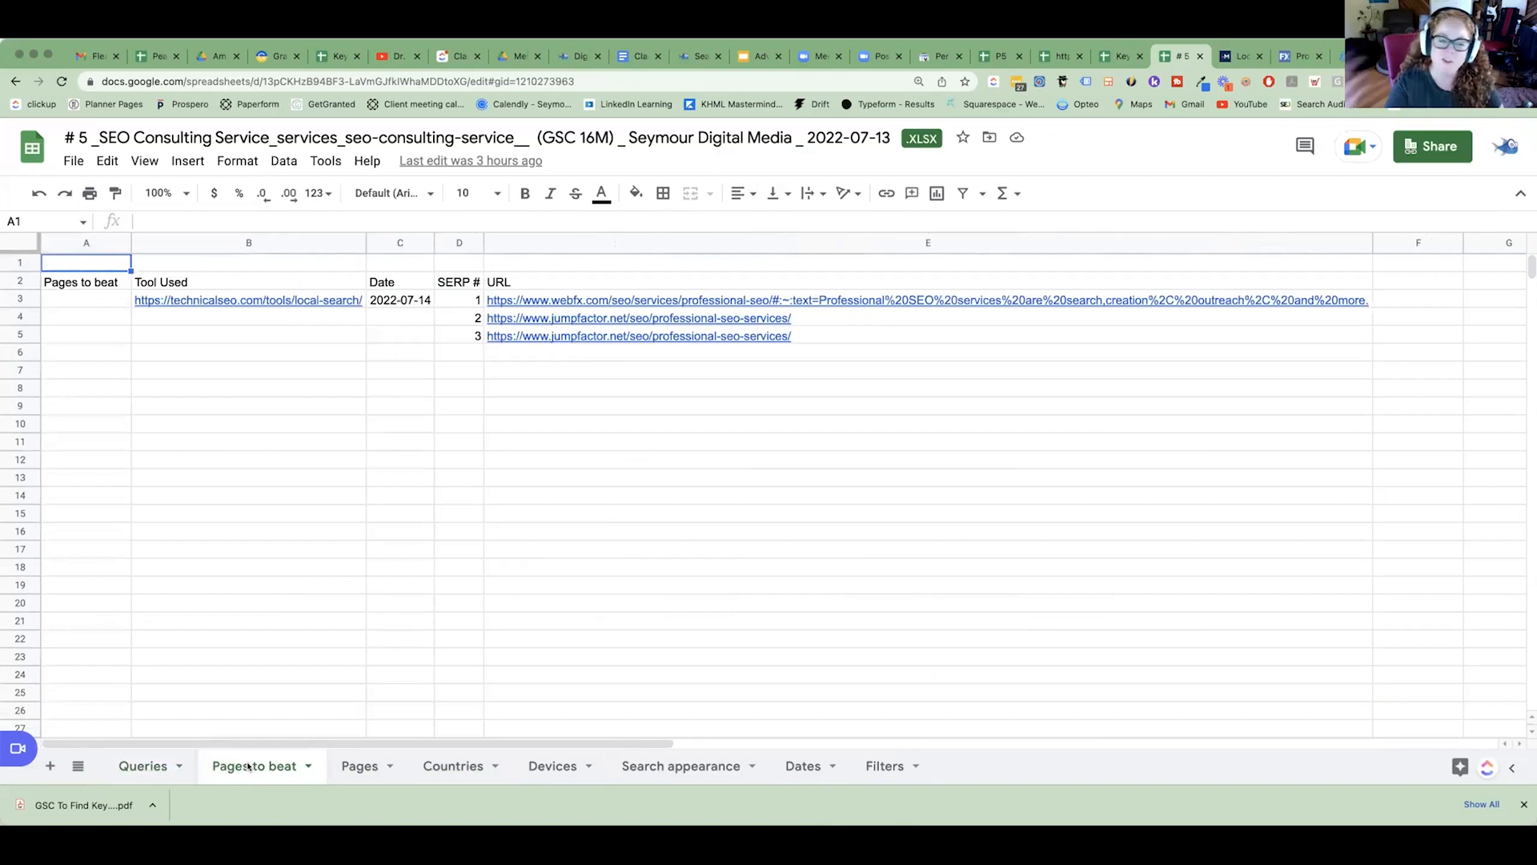
{"action": "left_click_drag", "start_coordinate": [533, 305], "coordinate": [539, 353]}
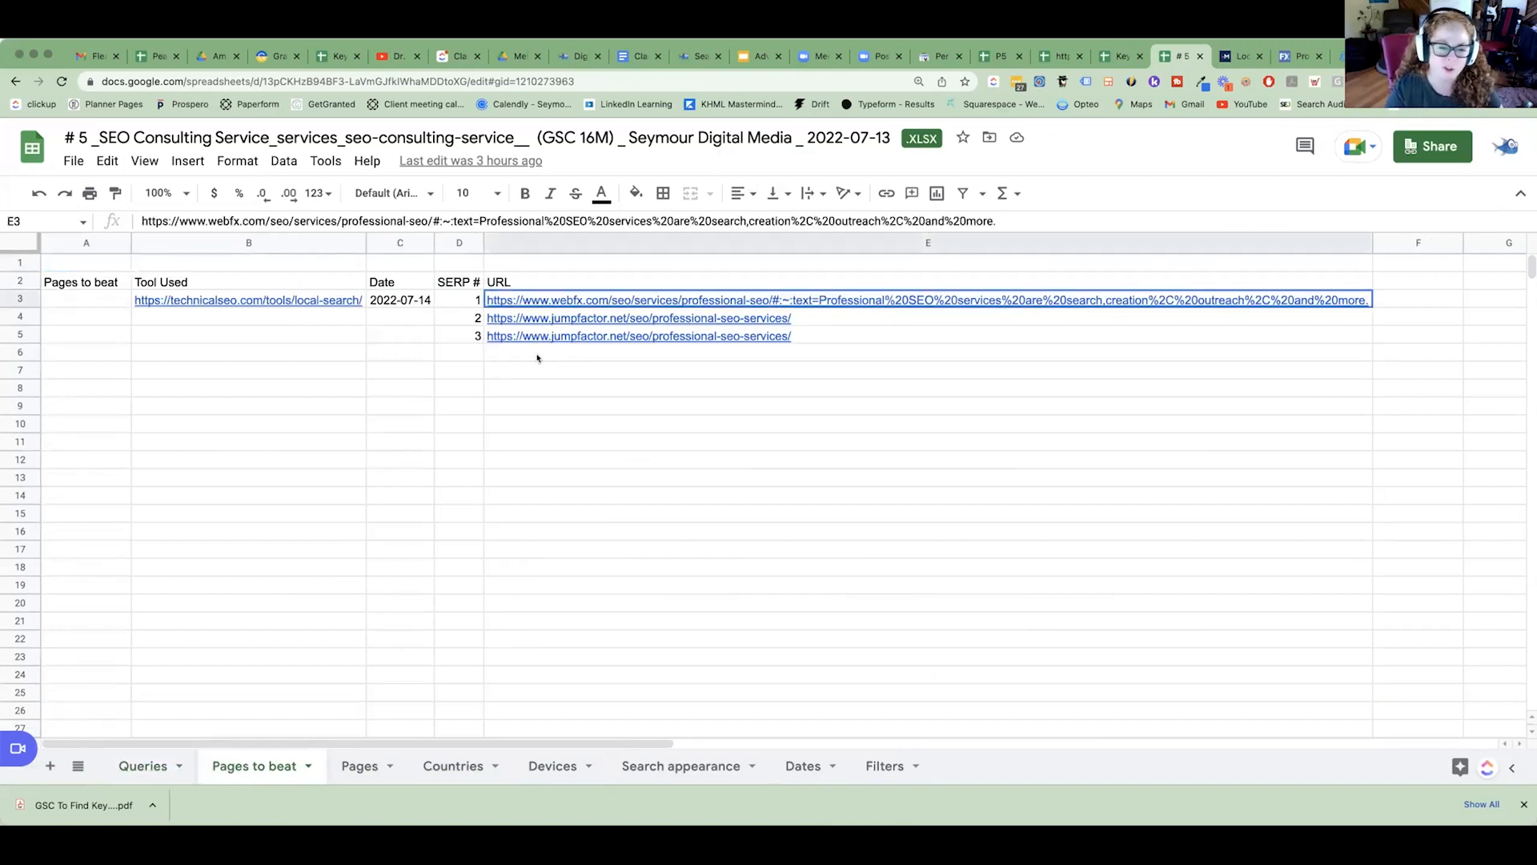
Examine the WebFX professional SEO page's headings, plans, service navigation and the professional-seo part of its URL.
{"action": "left_click", "coordinate": [1299, 61]}
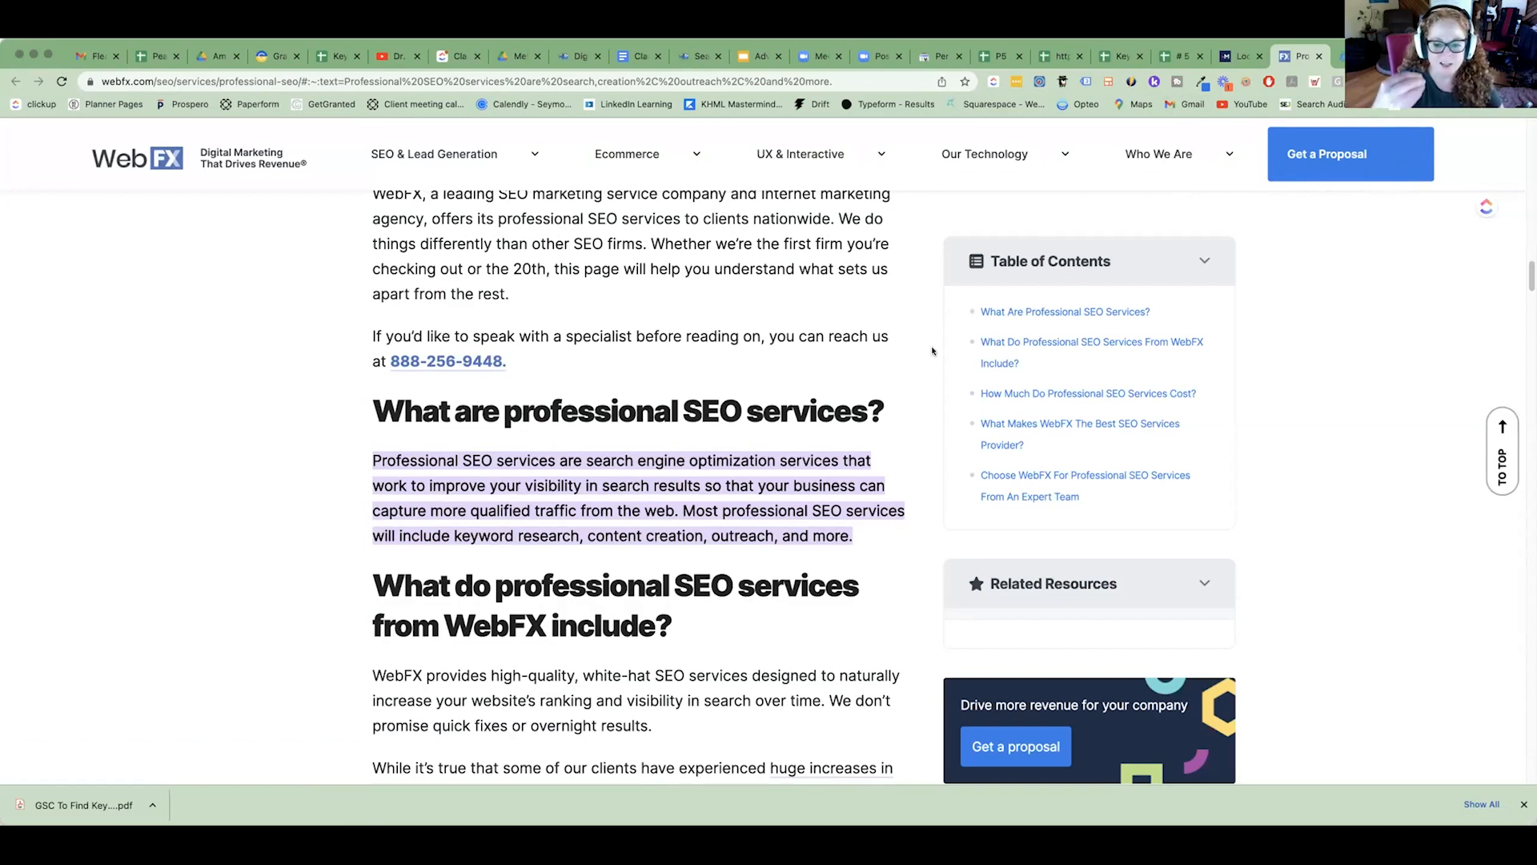
{"action": "scroll", "coordinate": [956, 358], "scroll_direction": "down", "scroll_amount": 20}
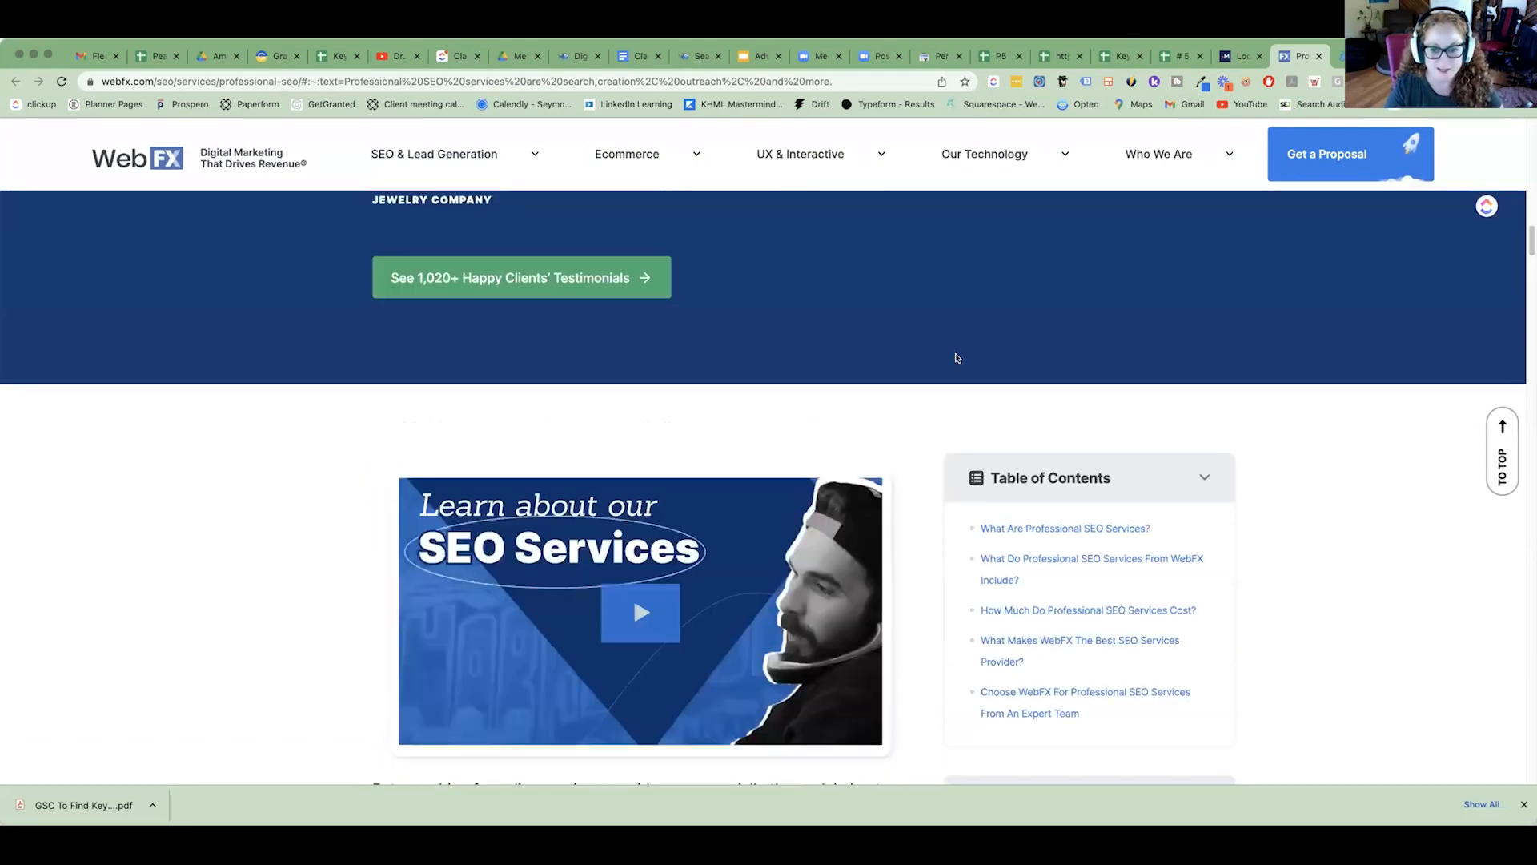
{"action": "scroll", "coordinate": [956, 356], "scroll_direction": "up", "scroll_amount": 8}
{"action": "scroll", "coordinate": [956, 351], "scroll_direction": "up", "scroll_amount": 15}
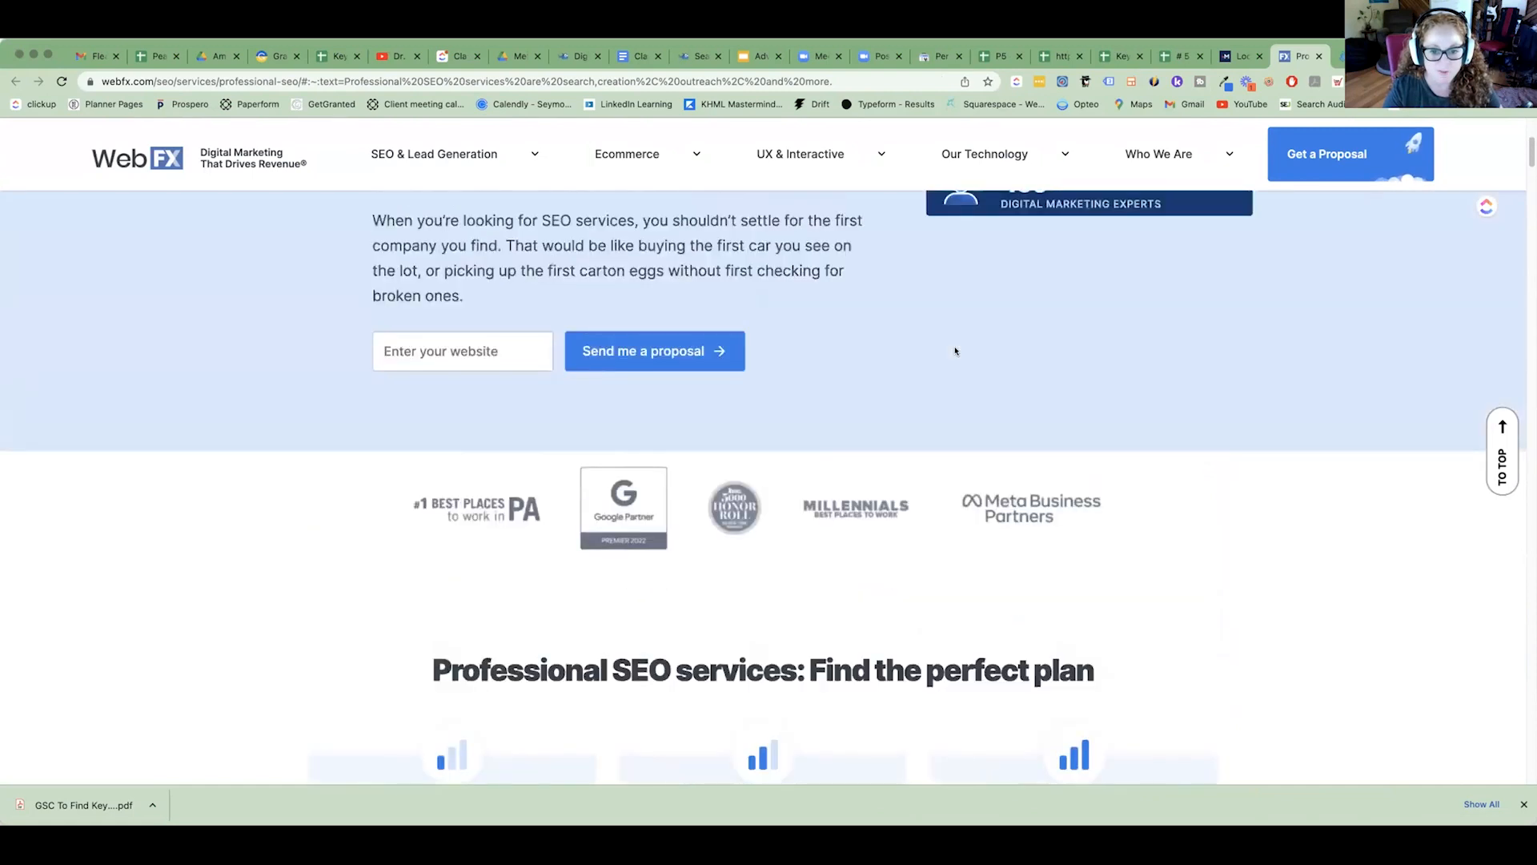
{"action": "left_click_drag", "start_coordinate": [102, 81], "coordinate": [348, 139]}
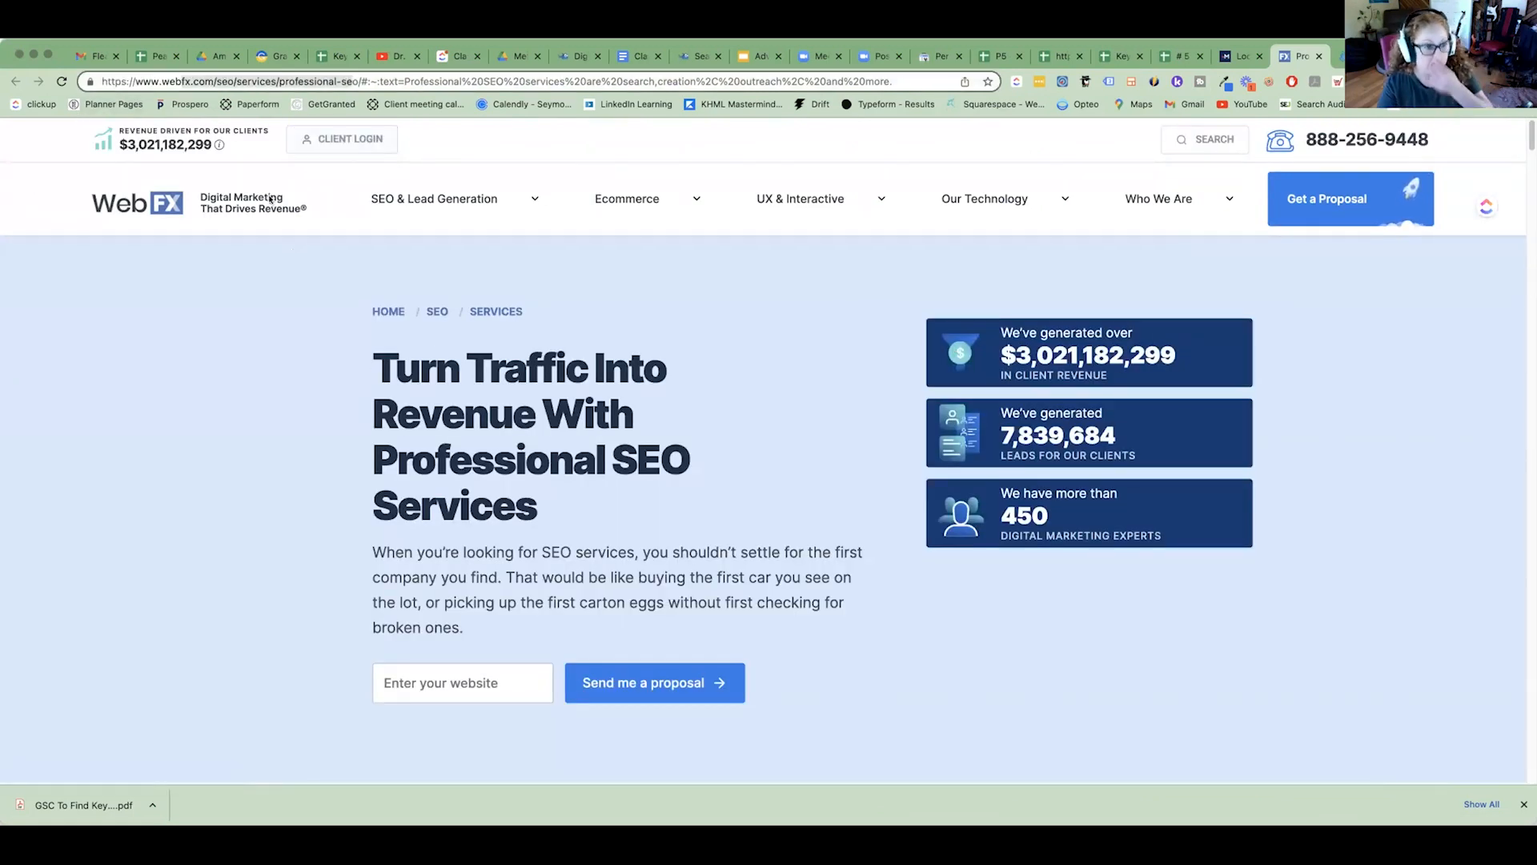
{"action": "scroll", "coordinate": [290, 209], "scroll_direction": "down", "scroll_amount": 10}
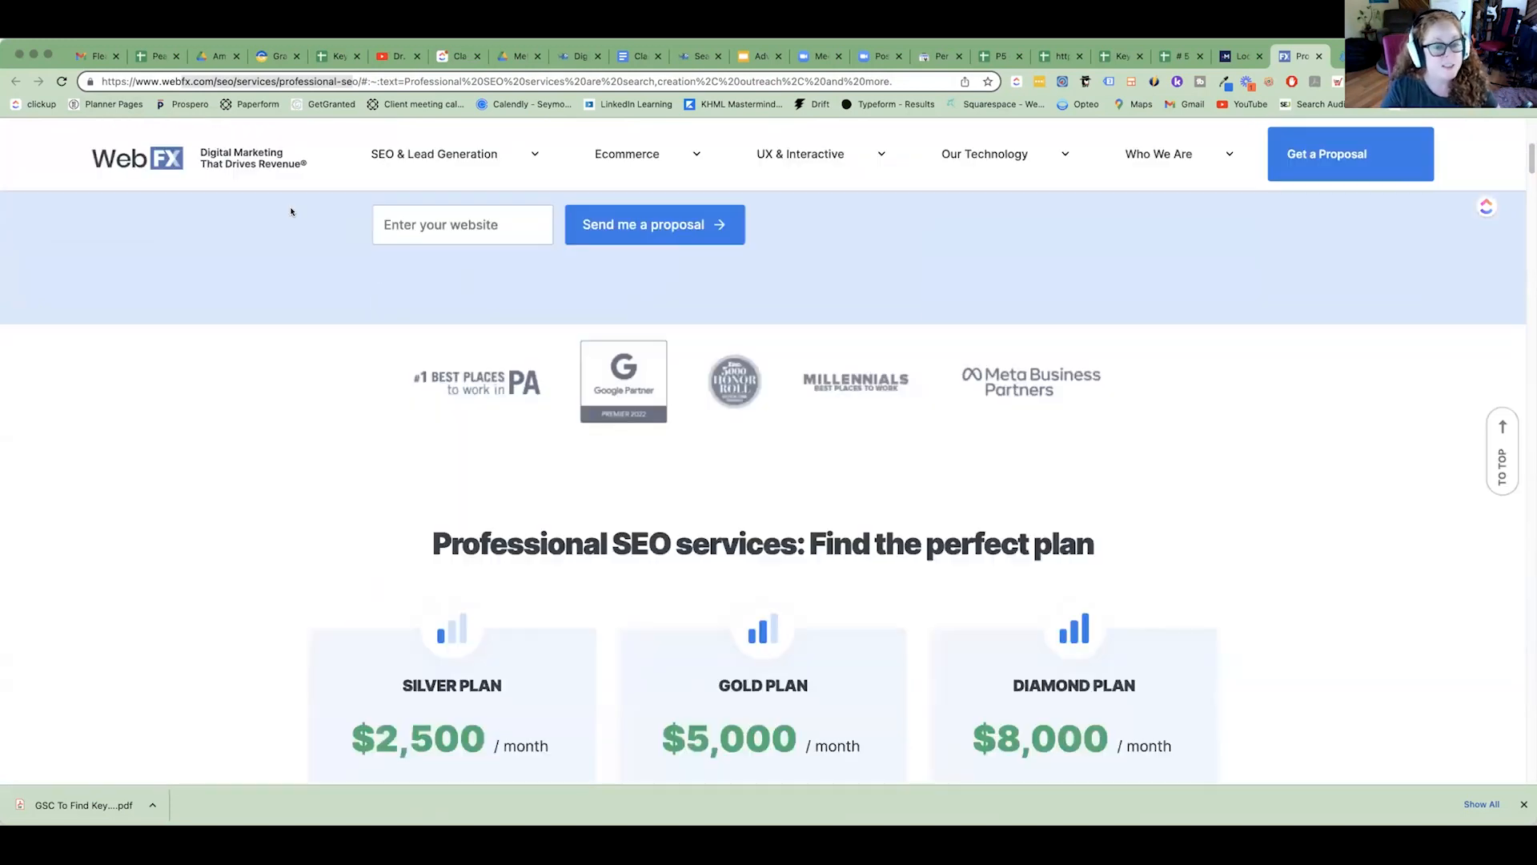
{"action": "scroll", "coordinate": [291, 210], "scroll_direction": "down", "scroll_amount": 15}
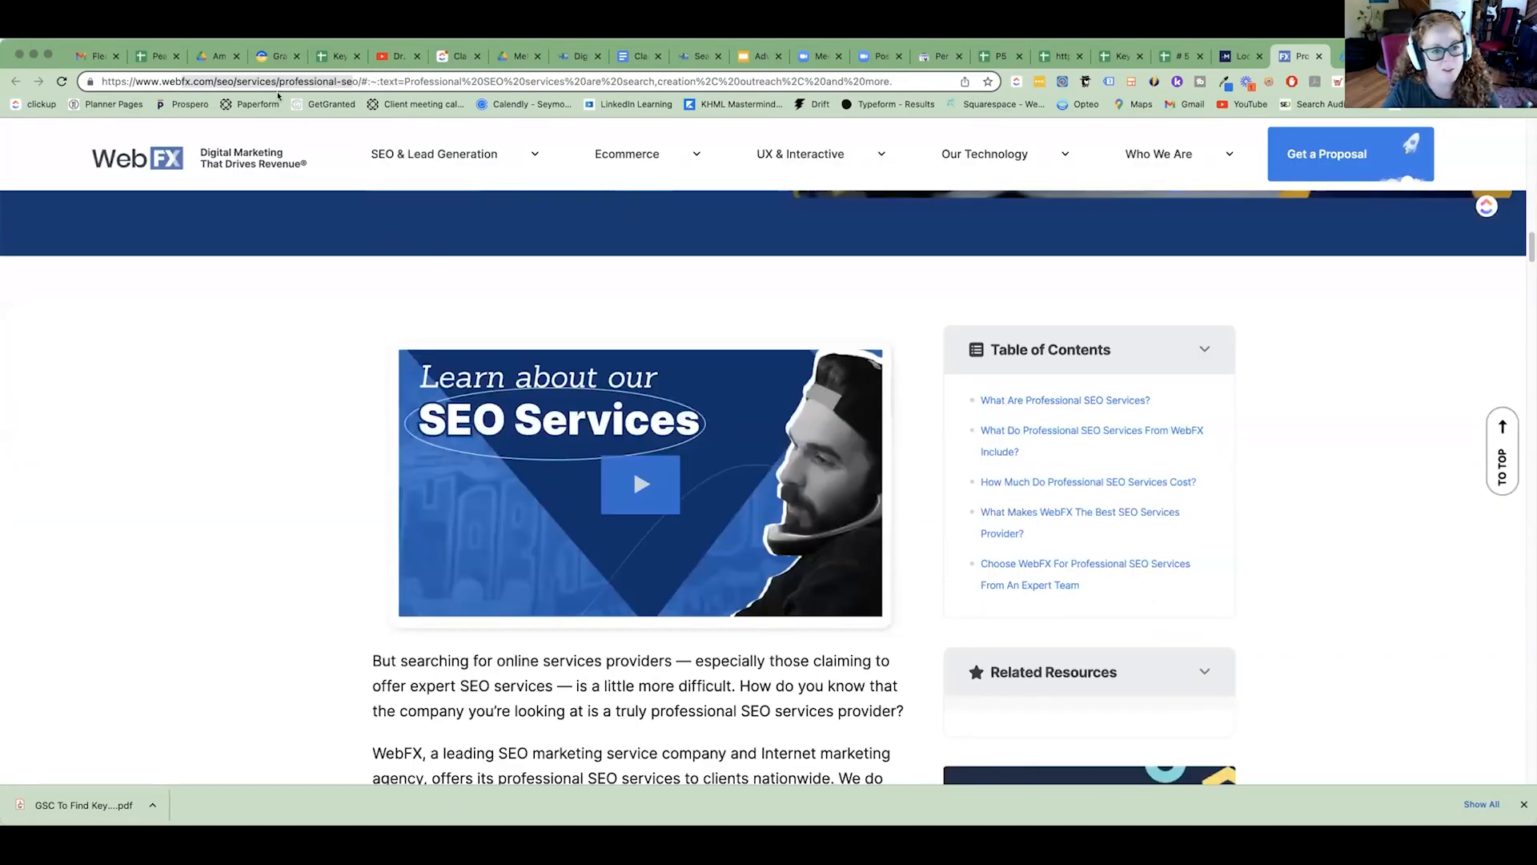
{"action": "mouse_move", "coordinate": [432, 157]}
{"action": "scroll", "coordinate": [608, 548], "scroll_direction": "down", "scroll_amount": 12}
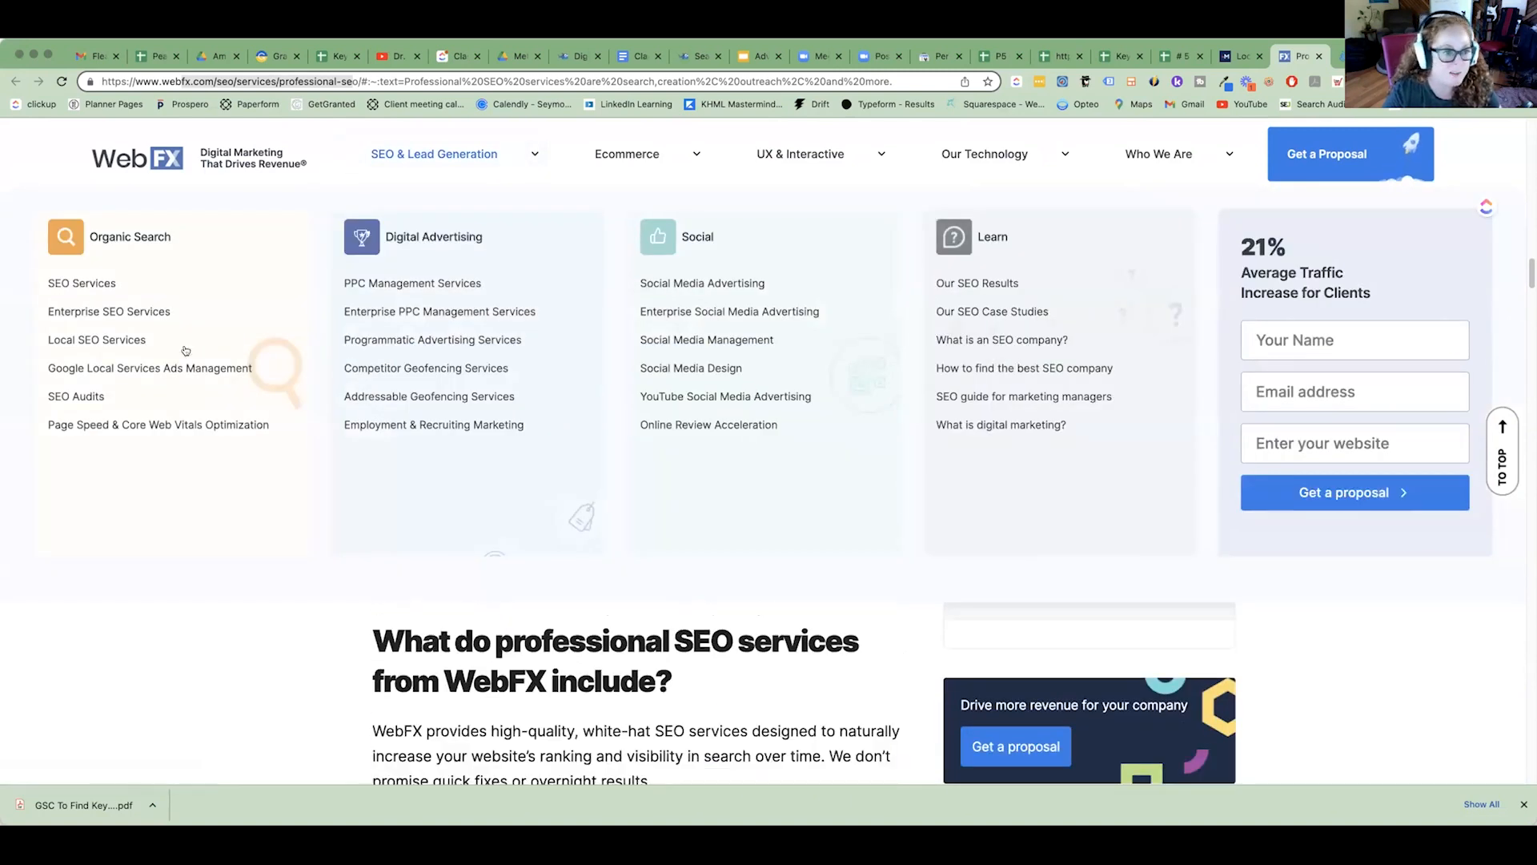
{"action": "left_click_drag", "start_coordinate": [279, 81], "coordinate": [358, 81]}
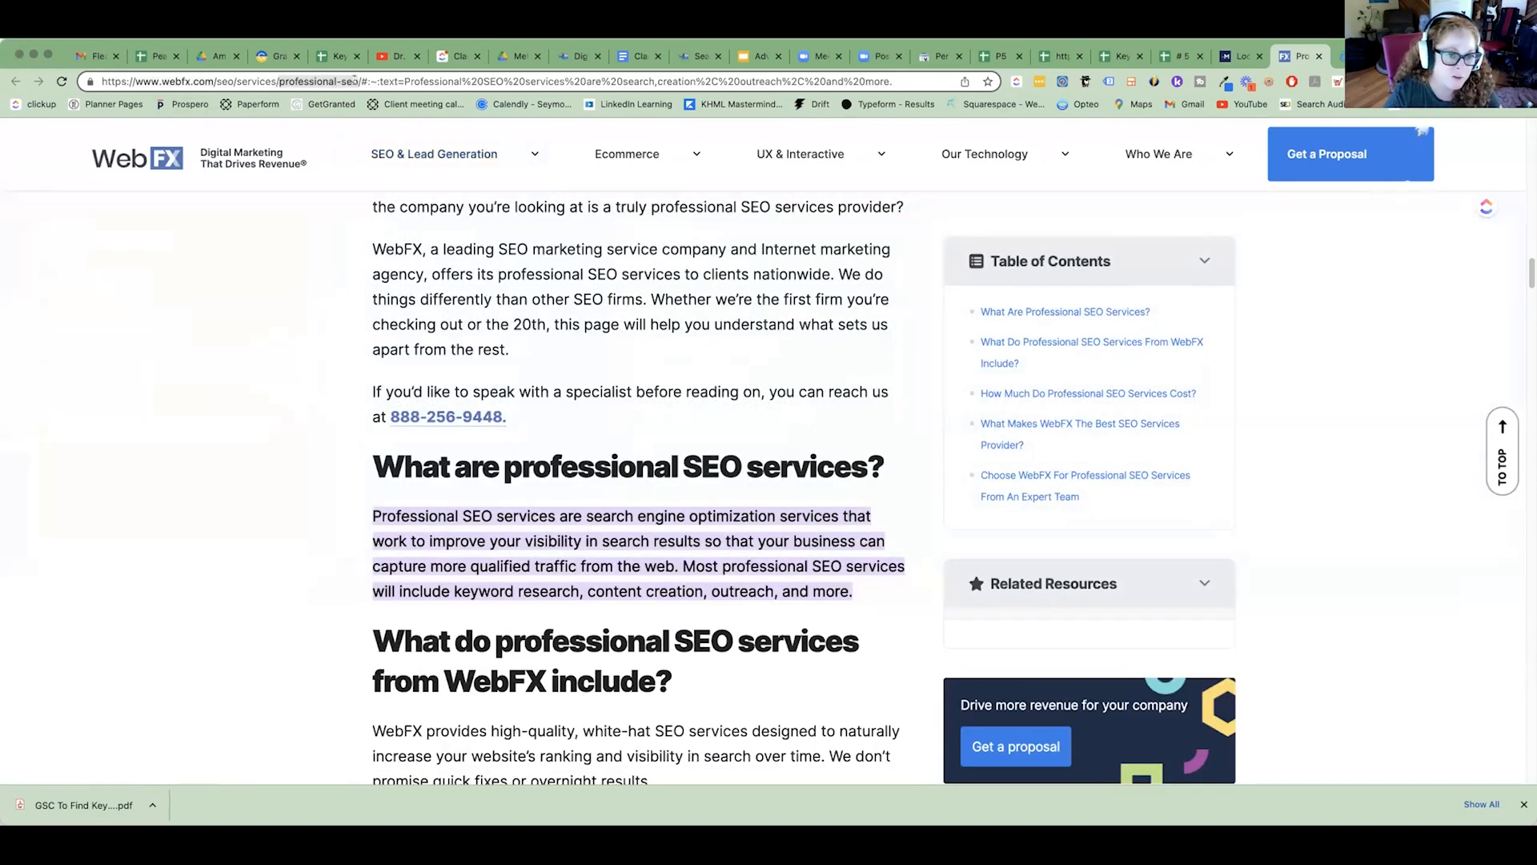
Select the "seo professional services" row in the Queries sheet of the SEO Consulting GSC spreadsheet.
{"action": "left_click", "coordinate": [1180, 55]}
{"action": "left_click", "coordinate": [141, 767]}
{"action": "left_click", "coordinate": [80, 702]}
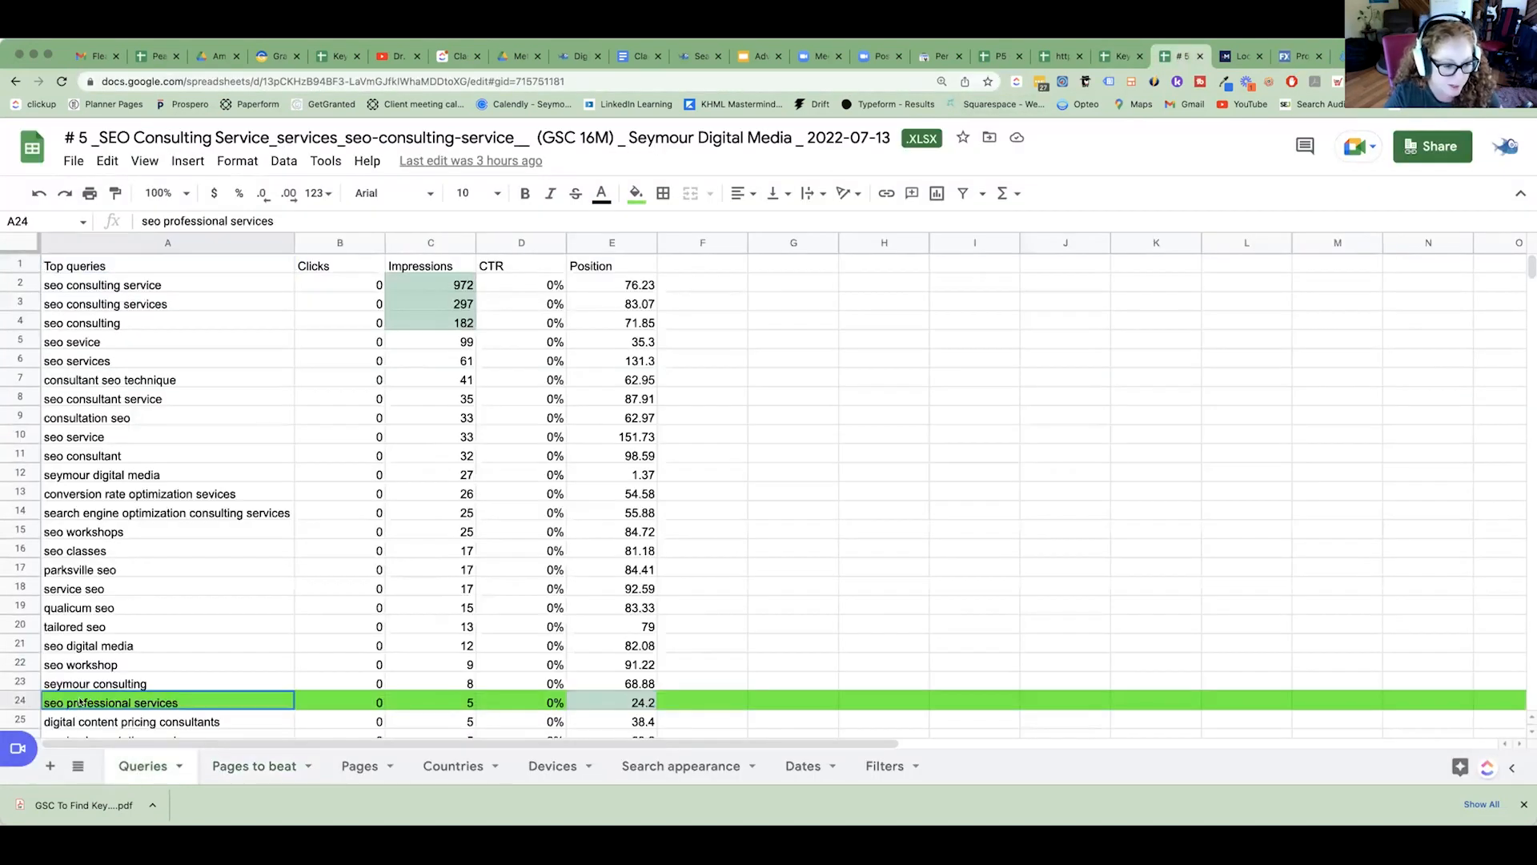
{"action": "left_click", "coordinate": [22, 699]}
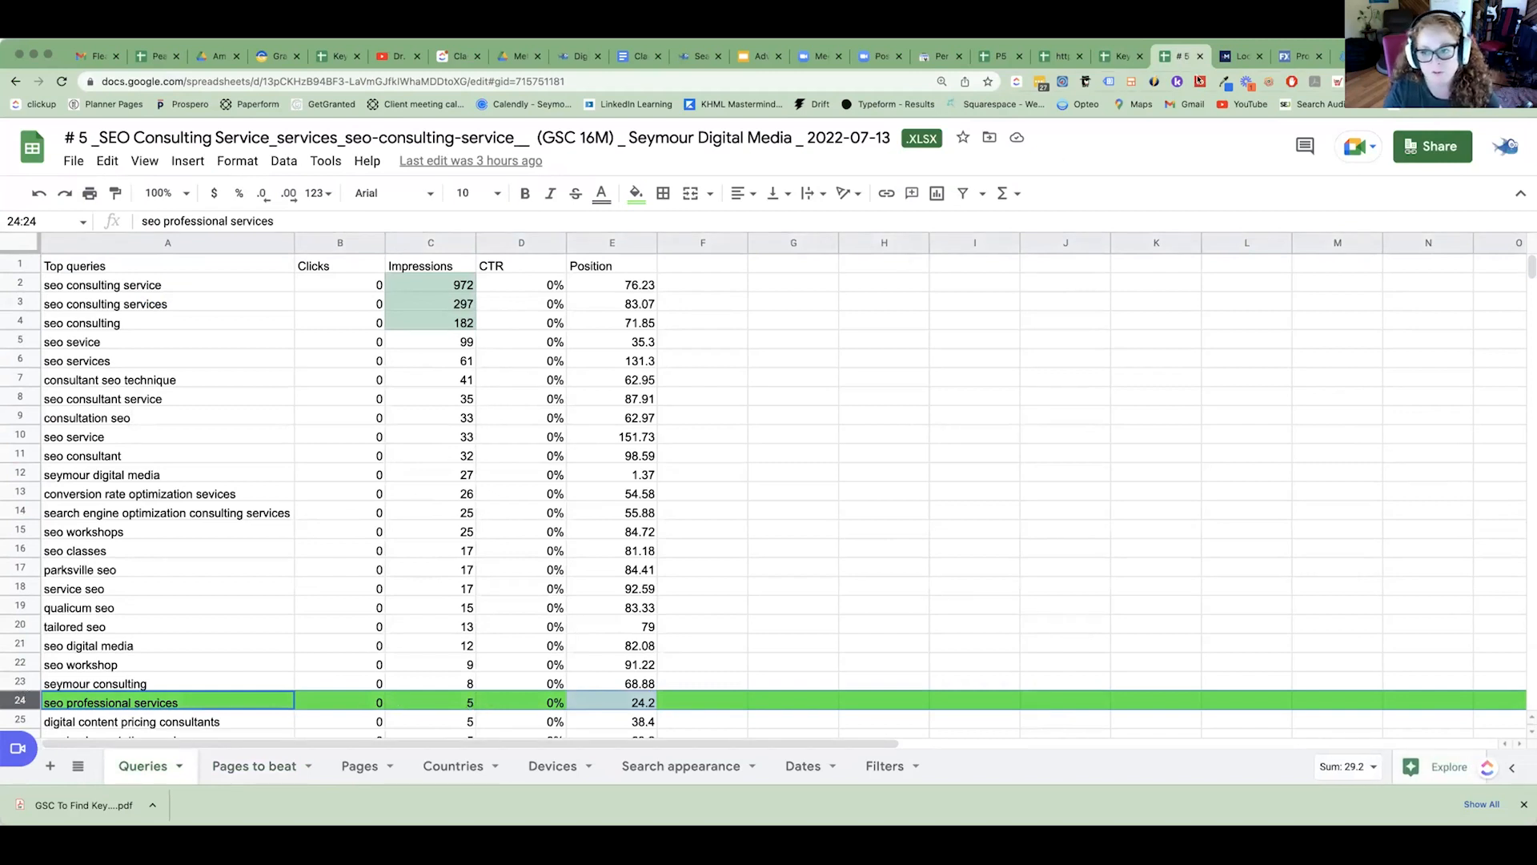
Review the rest of the WebFX page, from the service explanations and cost section to the deliverables table.
{"action": "left_click", "coordinate": [1234, 56]}
{"action": "left_click", "coordinate": [1299, 56]}
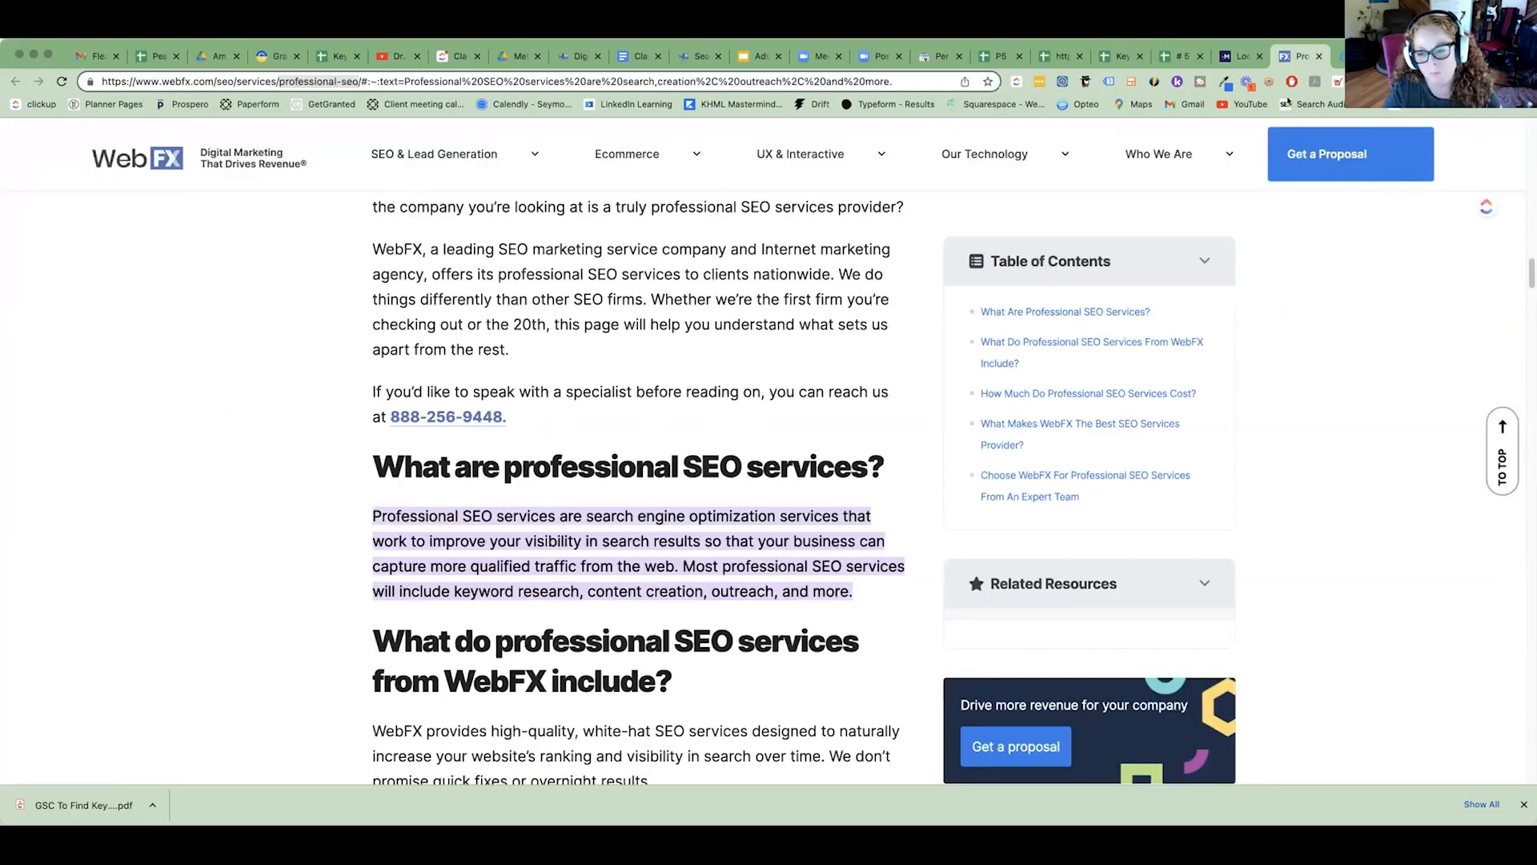
{"action": "scroll", "coordinate": [553, 728], "scroll_direction": "down", "scroll_amount": 1}
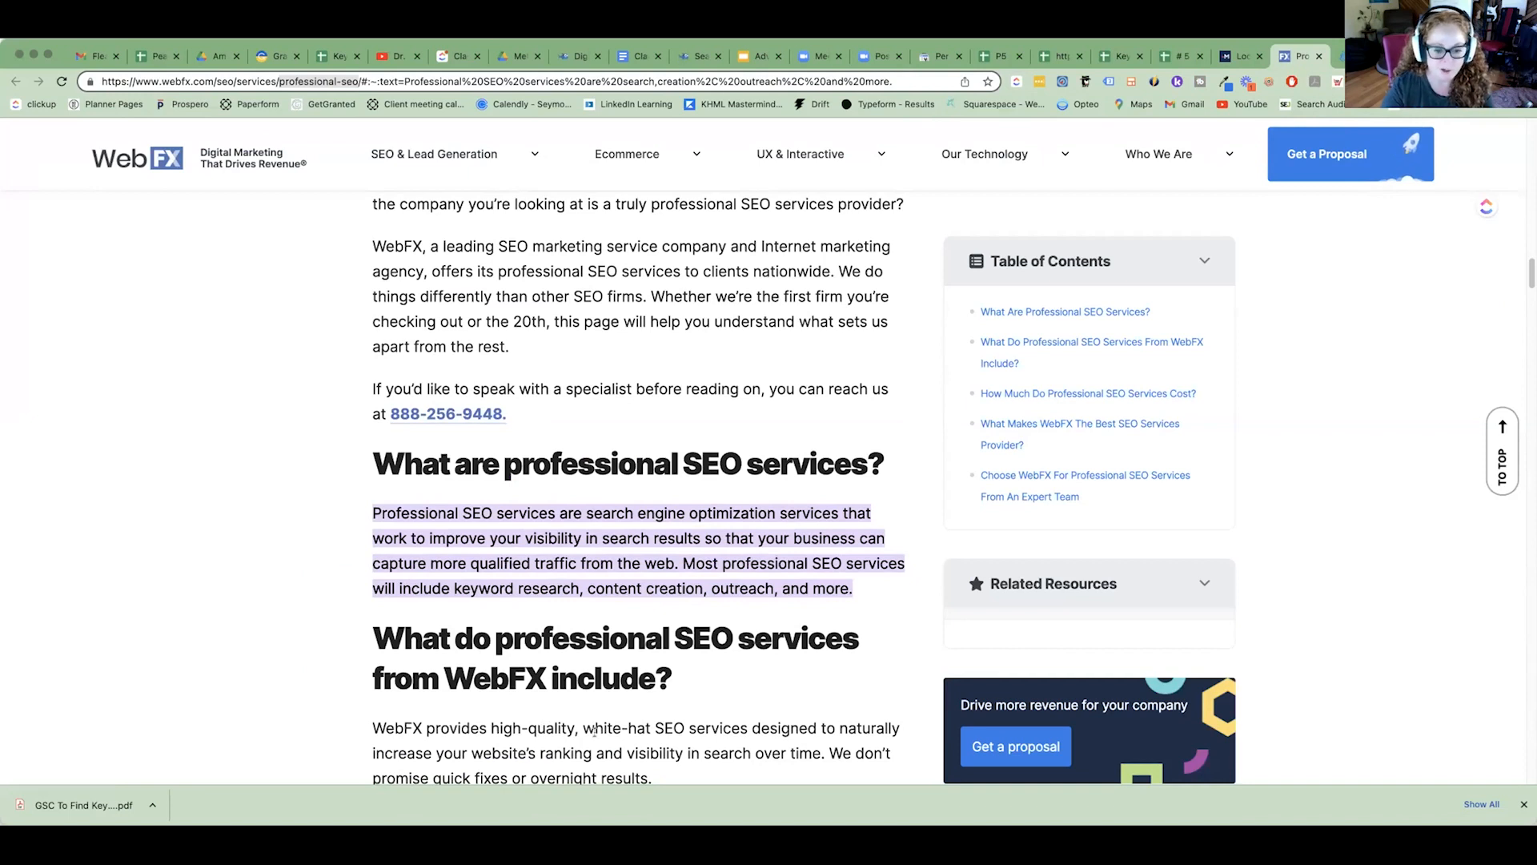
{"action": "scroll", "coordinate": [546, 715], "scroll_direction": "down", "scroll_amount": 10}
{"action": "scroll", "coordinate": [594, 731], "scroll_direction": "down", "scroll_amount": 20}
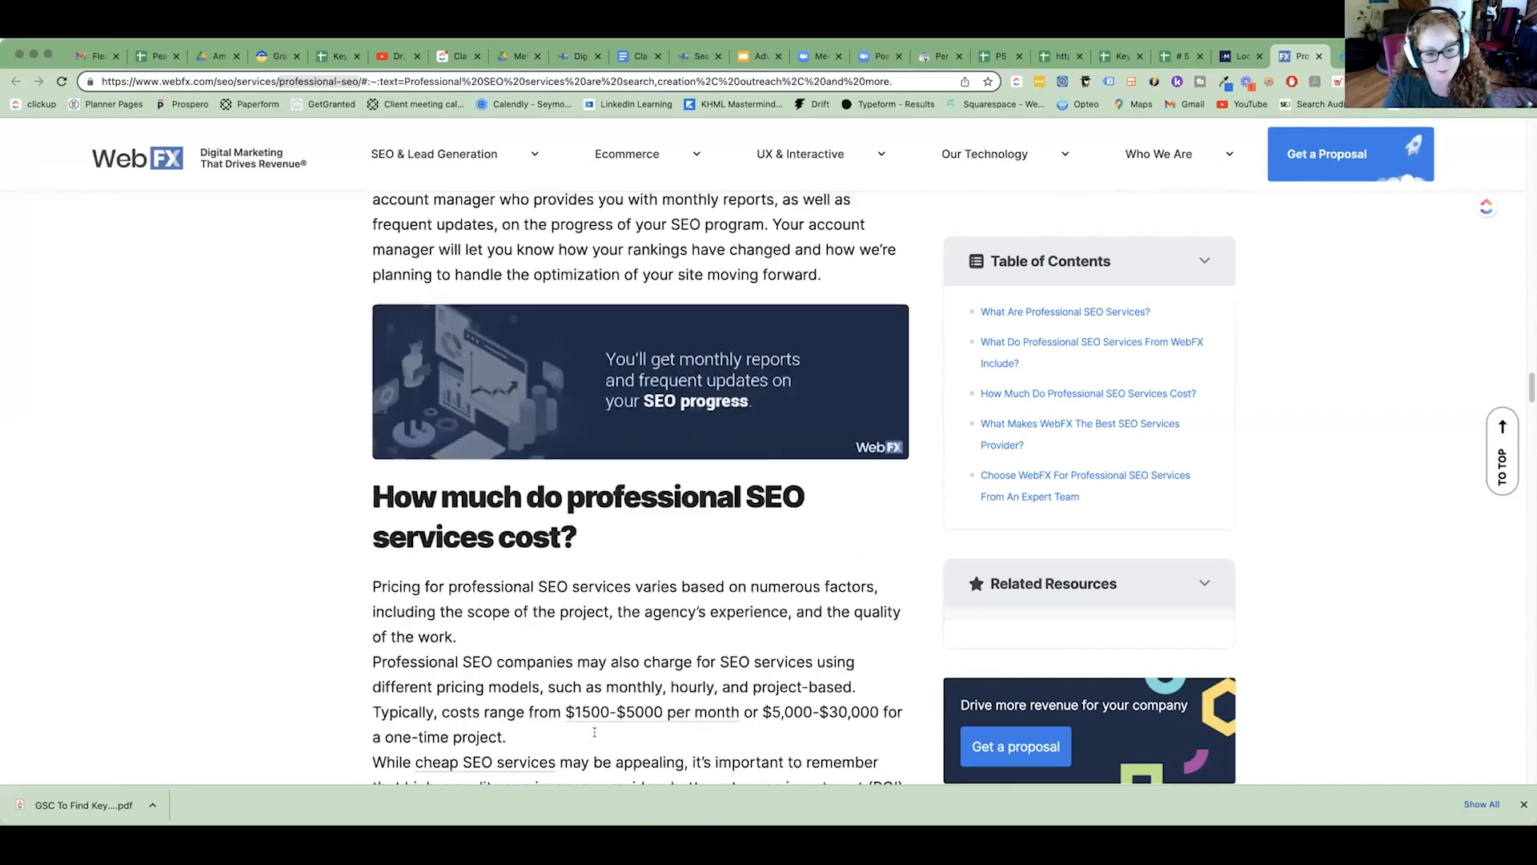
{"action": "scroll", "coordinate": [595, 735], "scroll_direction": "down", "scroll_amount": 20}
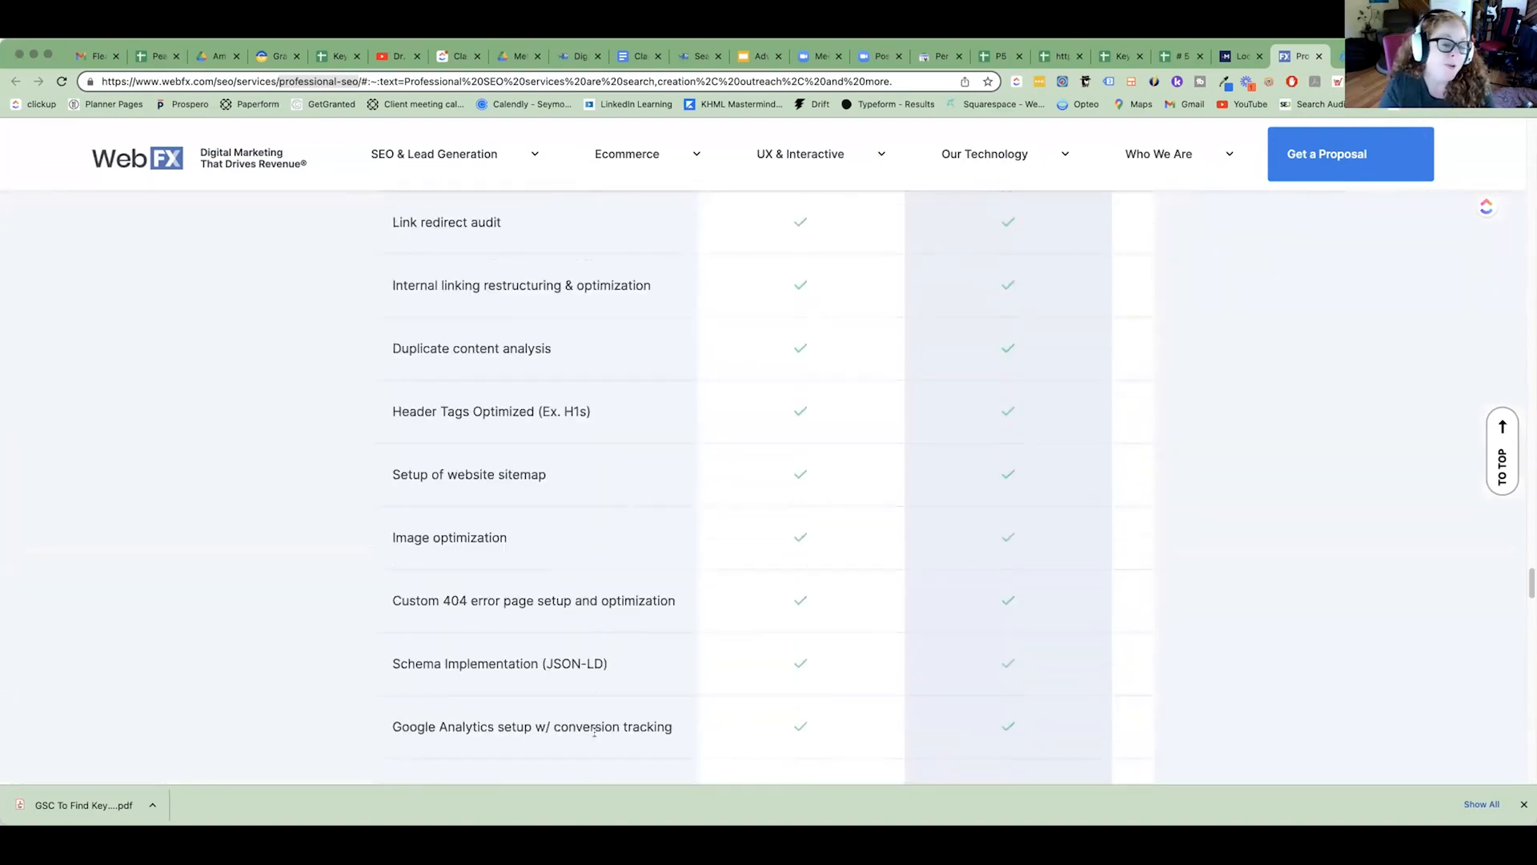
{"action": "scroll", "coordinate": [595, 735], "scroll_direction": "down", "scroll_amount": 10}
{"action": "scroll", "coordinate": [1047, 213], "scroll_direction": "up", "scroll_amount": 15}
Look through Jumpfactor's professional SEO services page from its main heading to the FAQ.
{"action": "key", "text": "ctrl+Tab"}
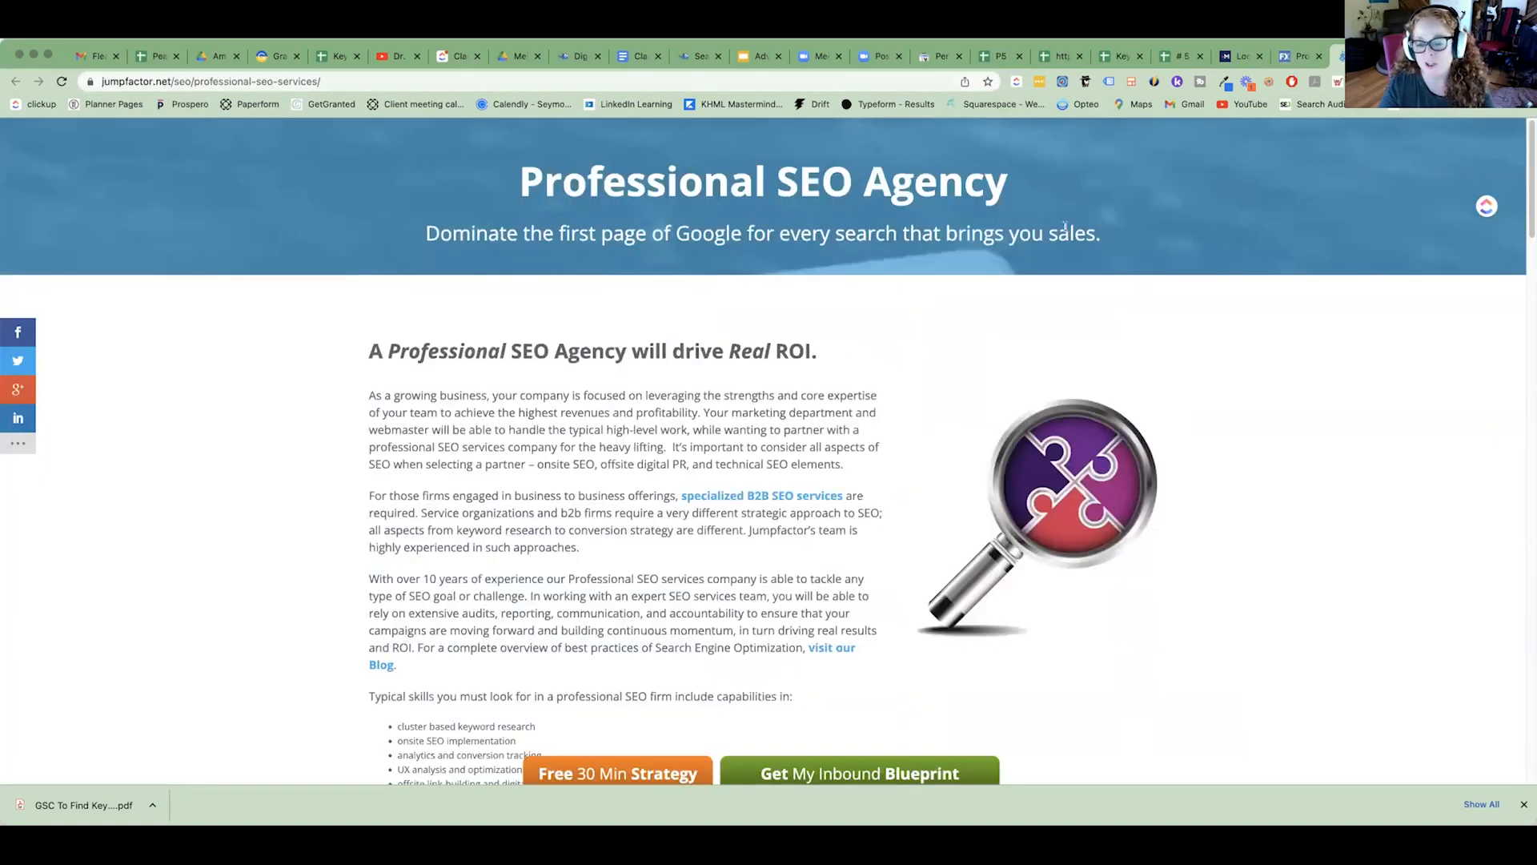
{"action": "scroll", "coordinate": [835, 388], "scroll_direction": "down", "scroll_amount": 20}
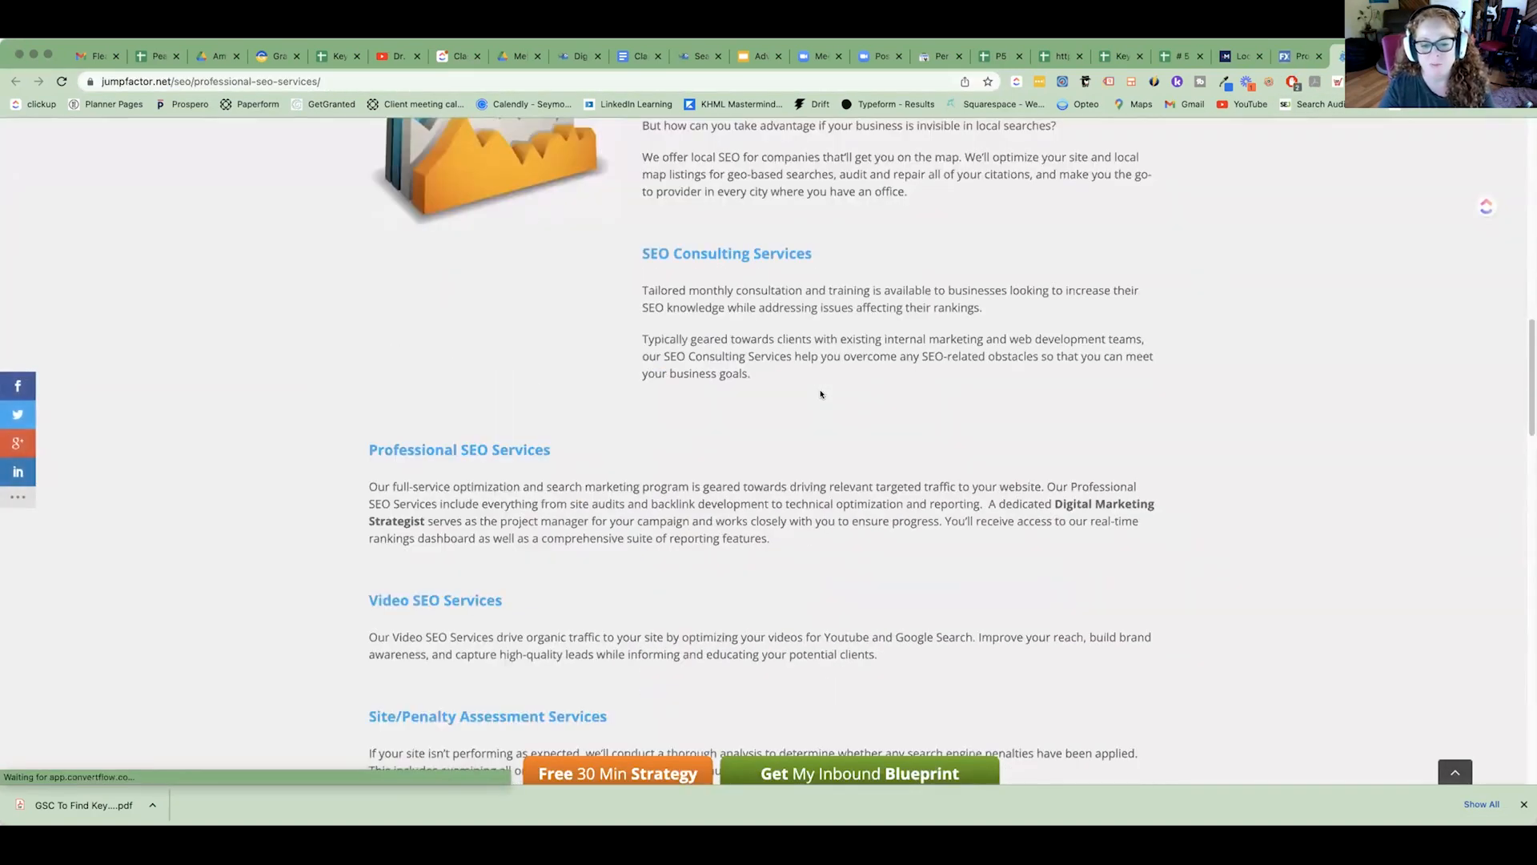
{"action": "scroll", "coordinate": [821, 394], "scroll_direction": "down", "scroll_amount": 15}
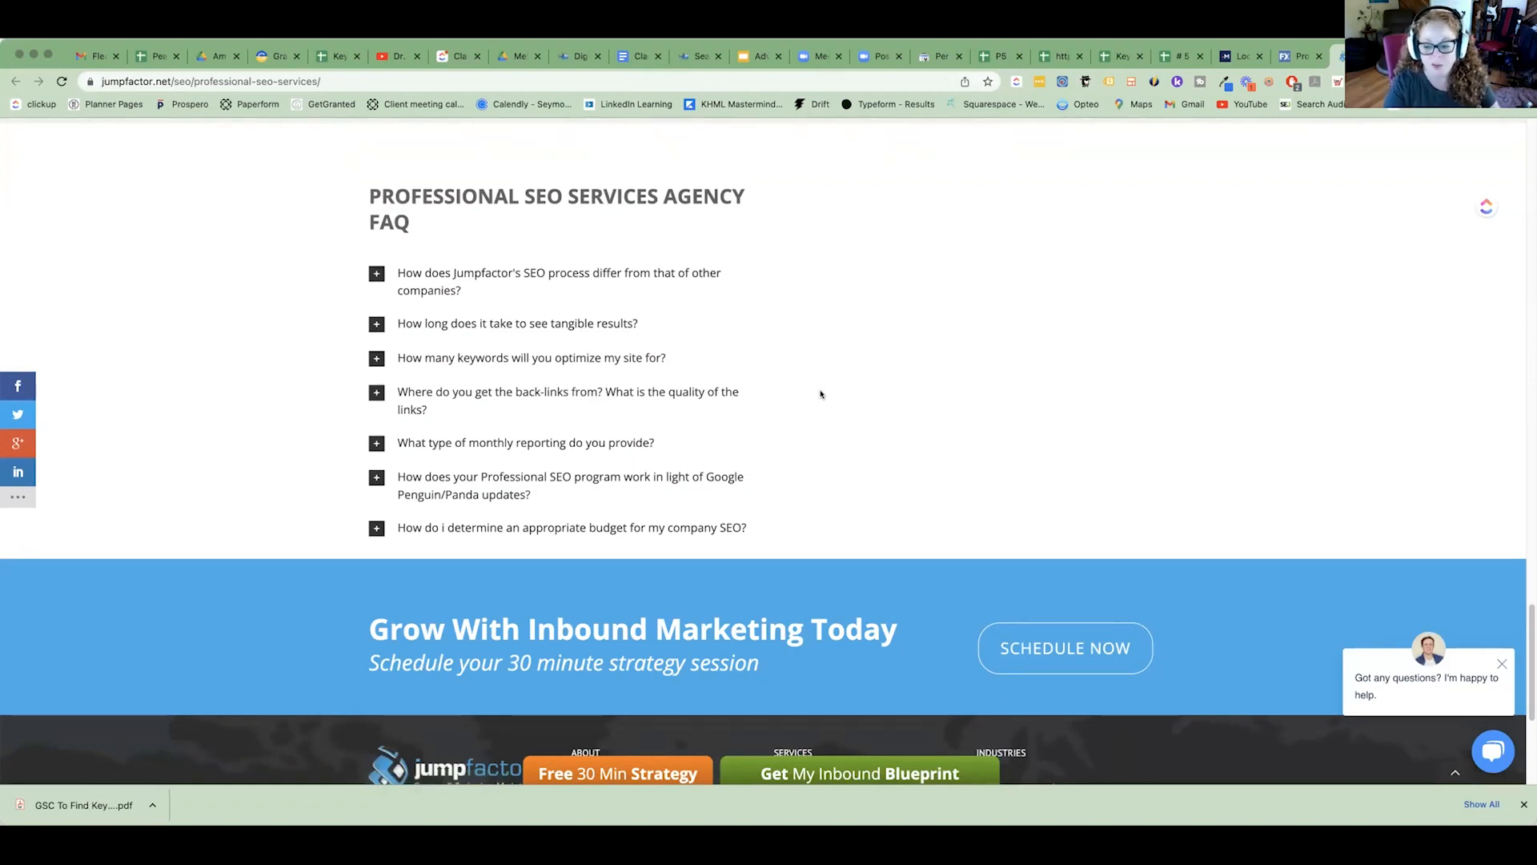
{"action": "scroll", "coordinate": [833, 401], "scroll_direction": "up", "scroll_amount": 20}
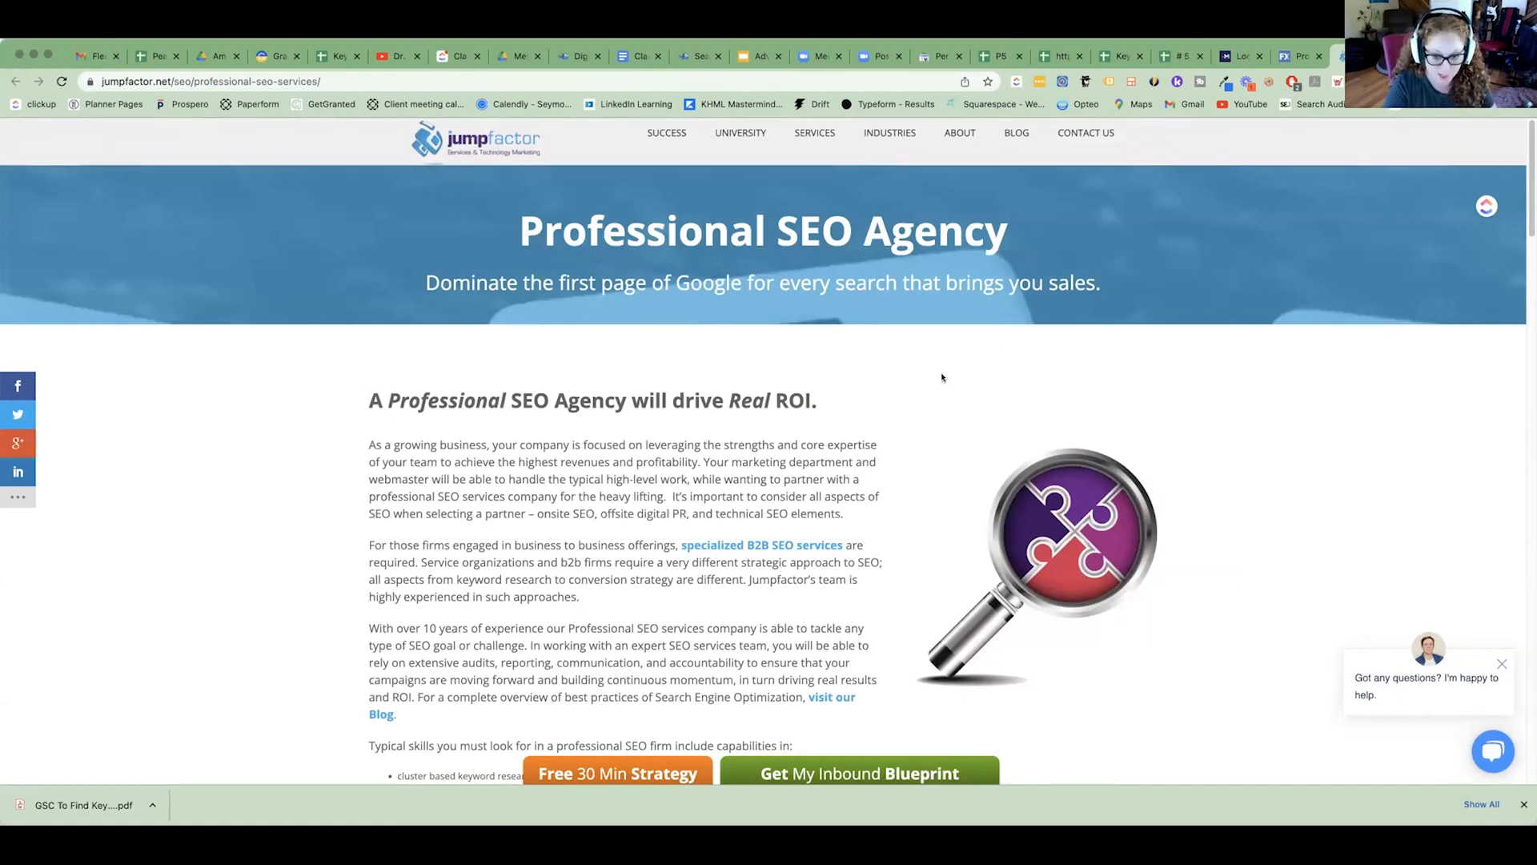
Search the Jumpfactor page for the exact phrase "seo professional services" and look over its content.
{"action": "key", "text": "super+f"}
{"action": "type", "text": "seo professional services"}
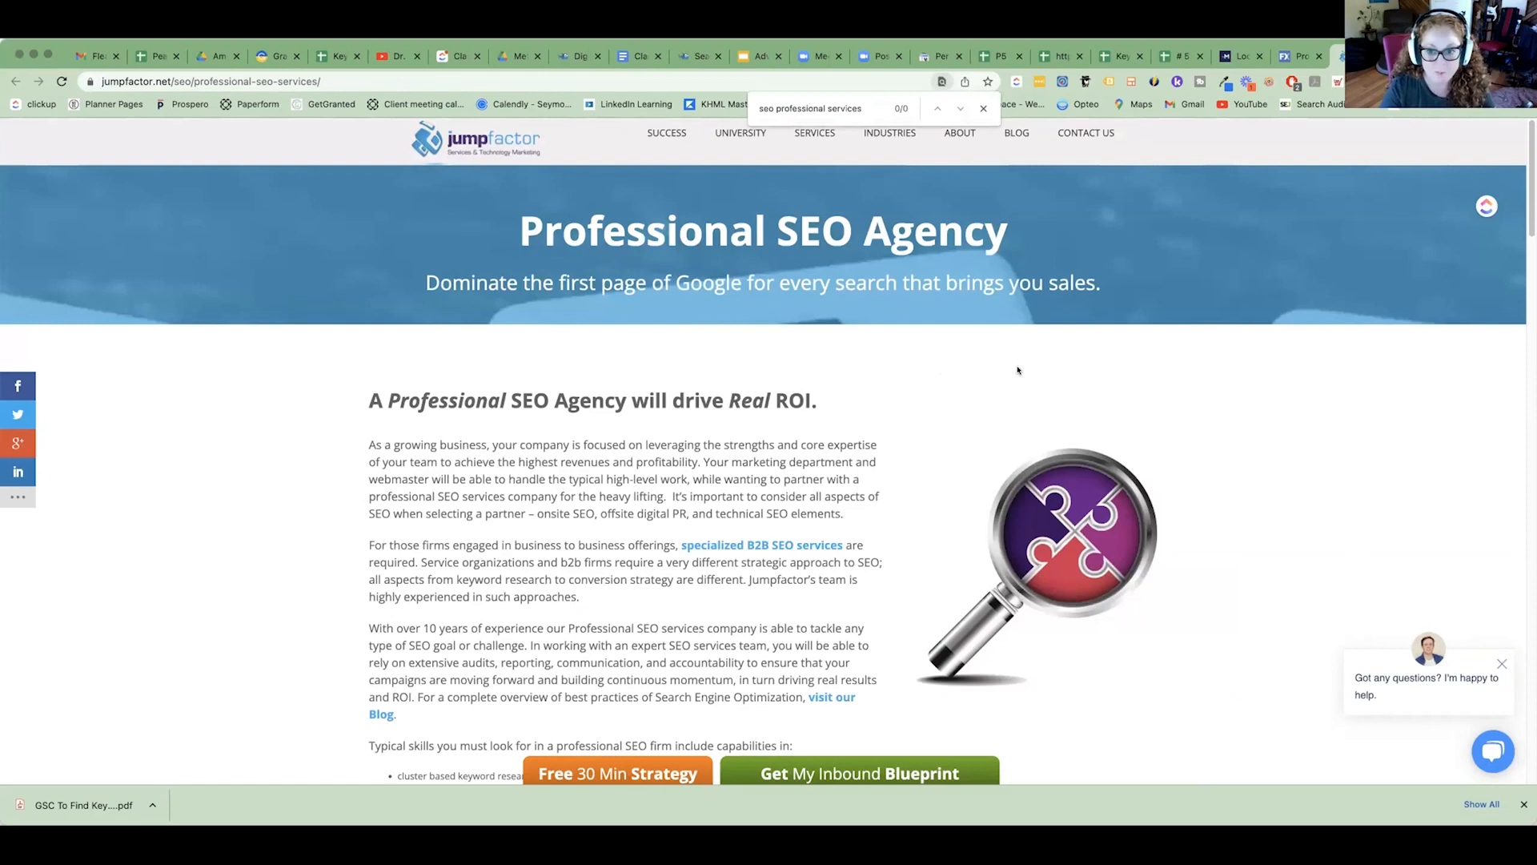
{"action": "left_click_drag", "start_coordinate": [865, 111], "coordinate": [776, 116]}
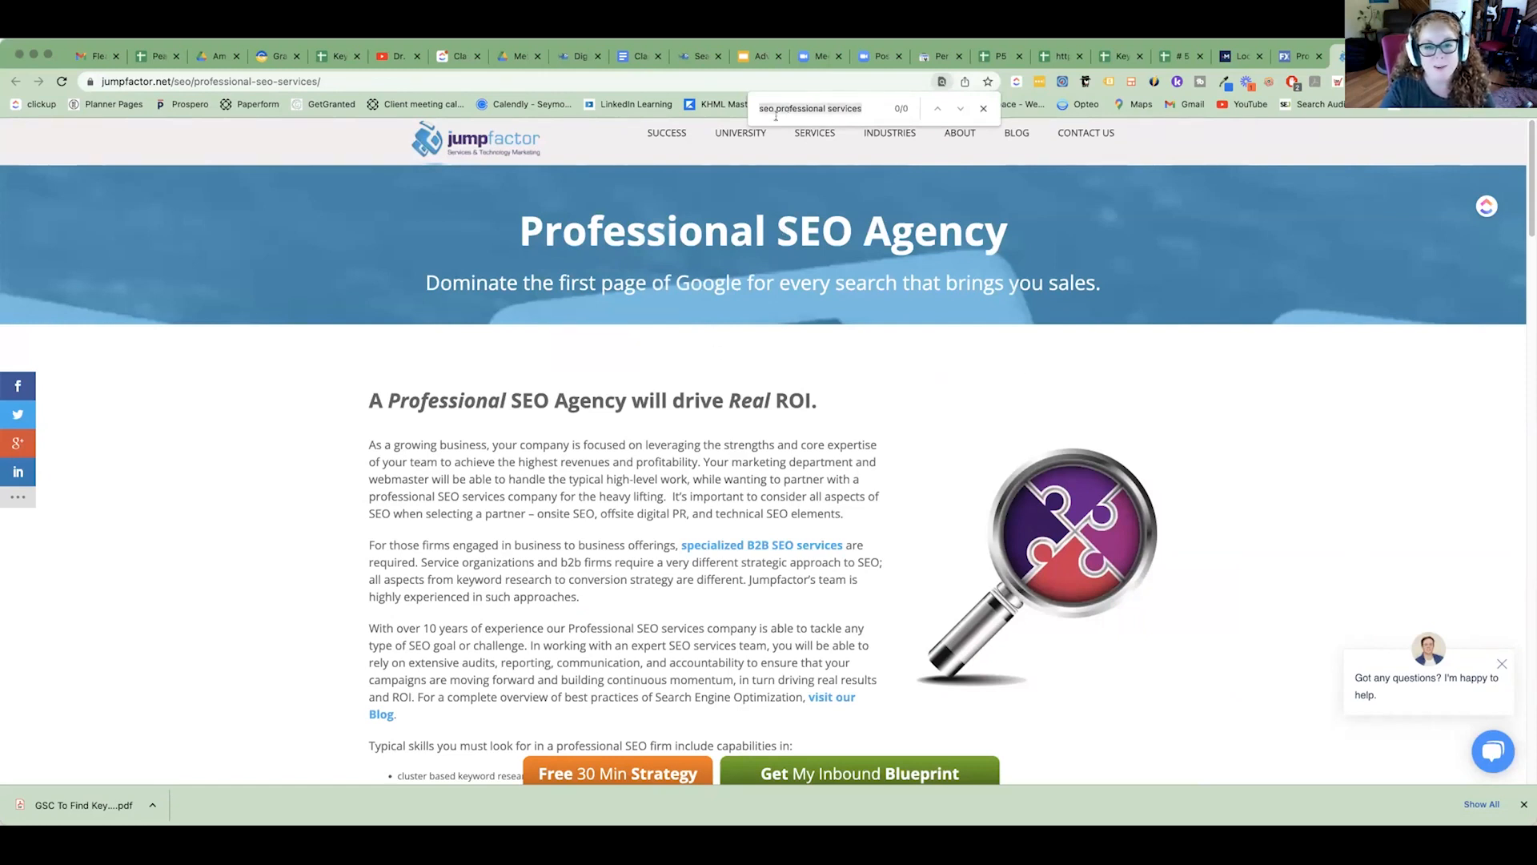
{"action": "scroll", "coordinate": [889, 548], "scroll_direction": "down", "scroll_amount": 6}
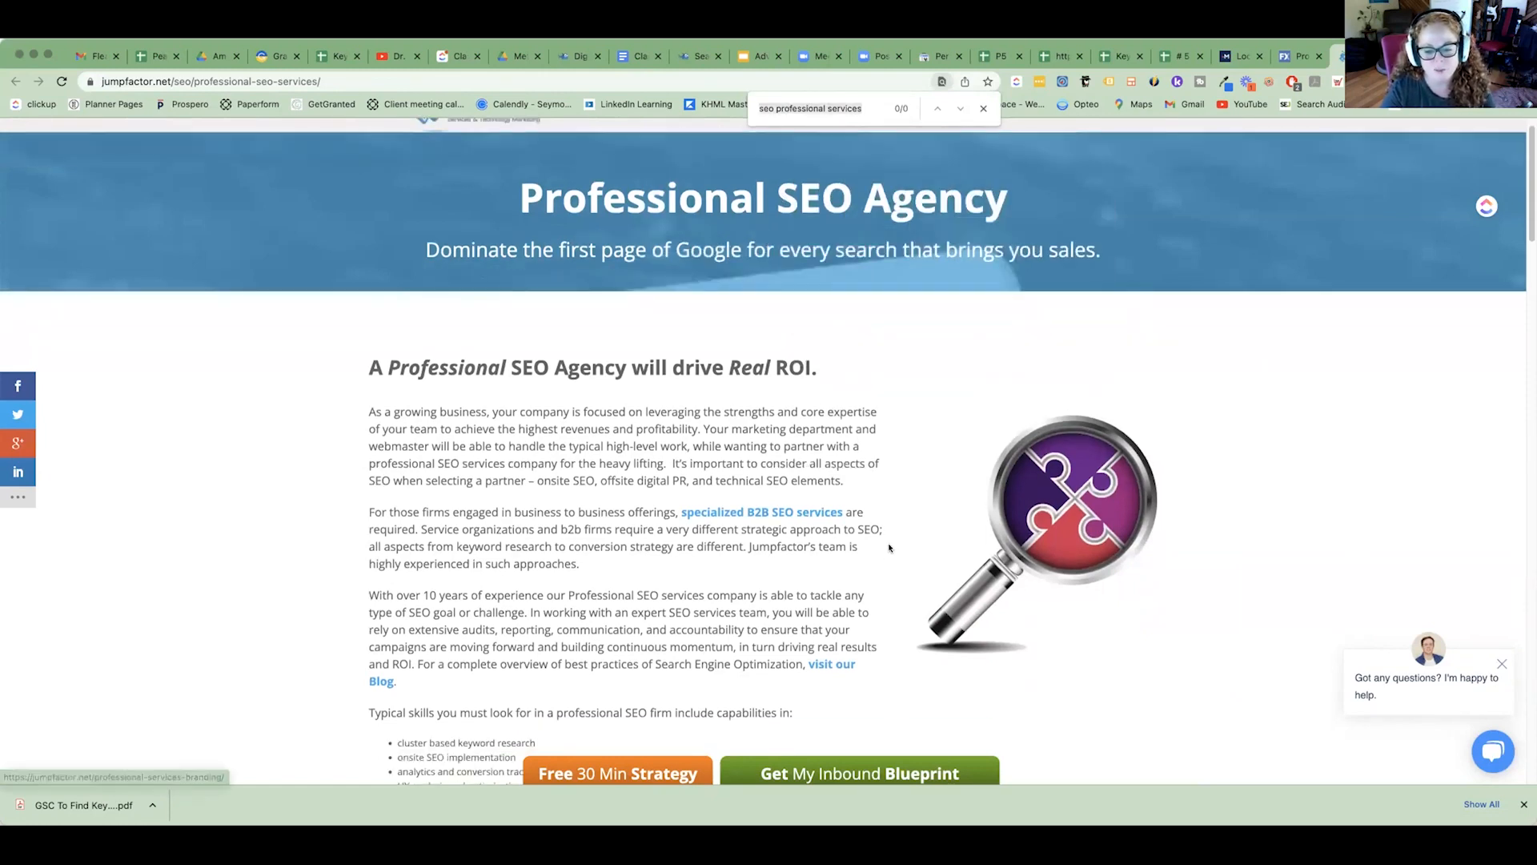
{"action": "scroll", "coordinate": [889, 548], "scroll_direction": "down", "scroll_amount": 8}
{"action": "scroll", "coordinate": [889, 547], "scroll_direction": "up", "scroll_amount": 15}
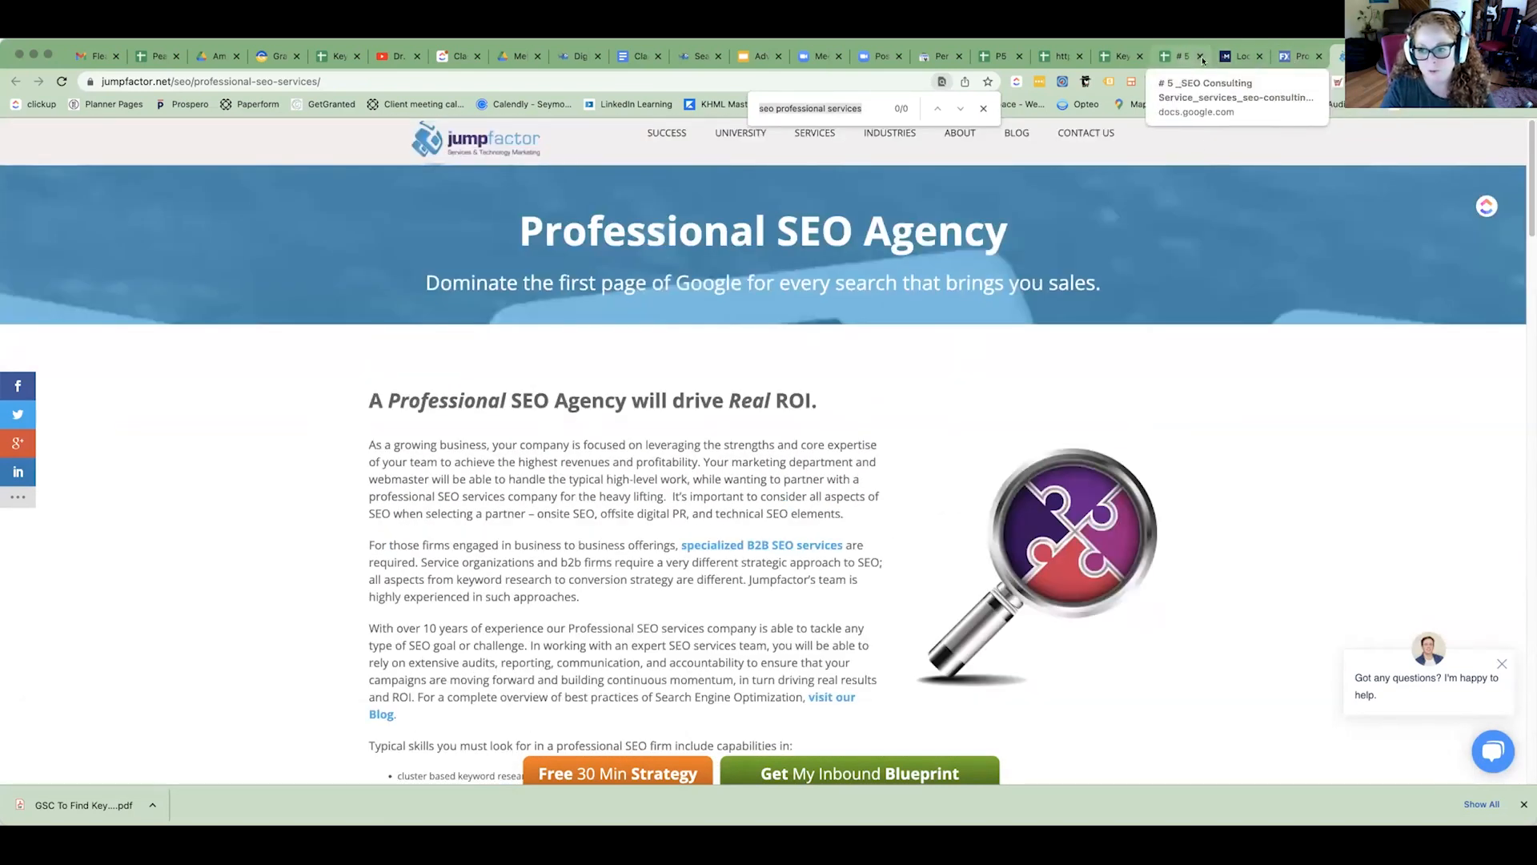
Return to the local search results and check the professionalseoservices.ca snippet's wording, highlighting "professional SEO".
{"action": "left_click", "coordinate": [1285, 57]}
{"action": "left_click", "coordinate": [1231, 58]}
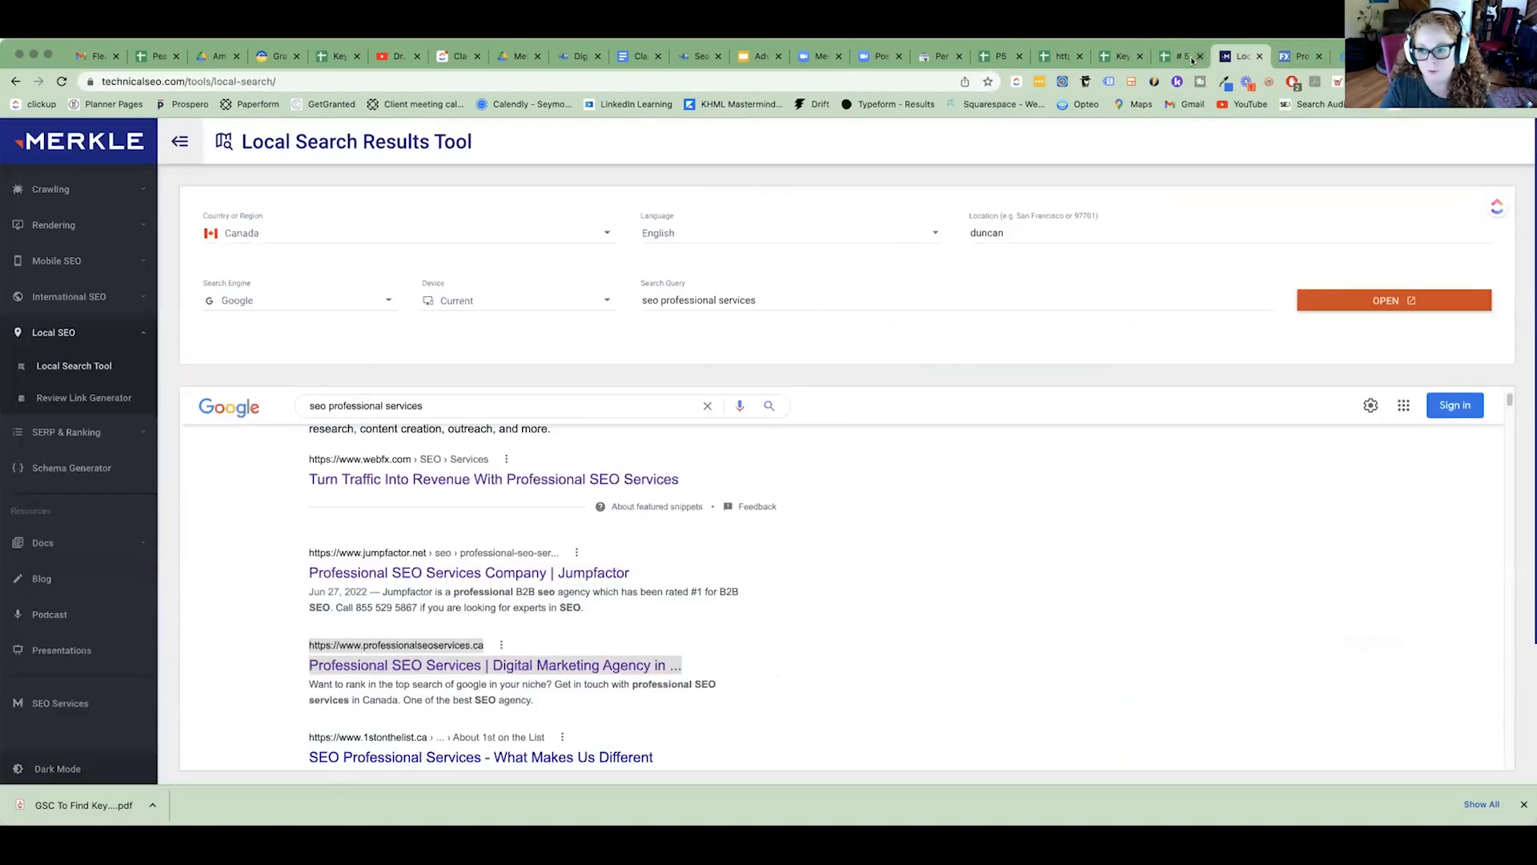
{"action": "scroll", "coordinate": [456, 503], "scroll_direction": "up", "scroll_amount": 3}
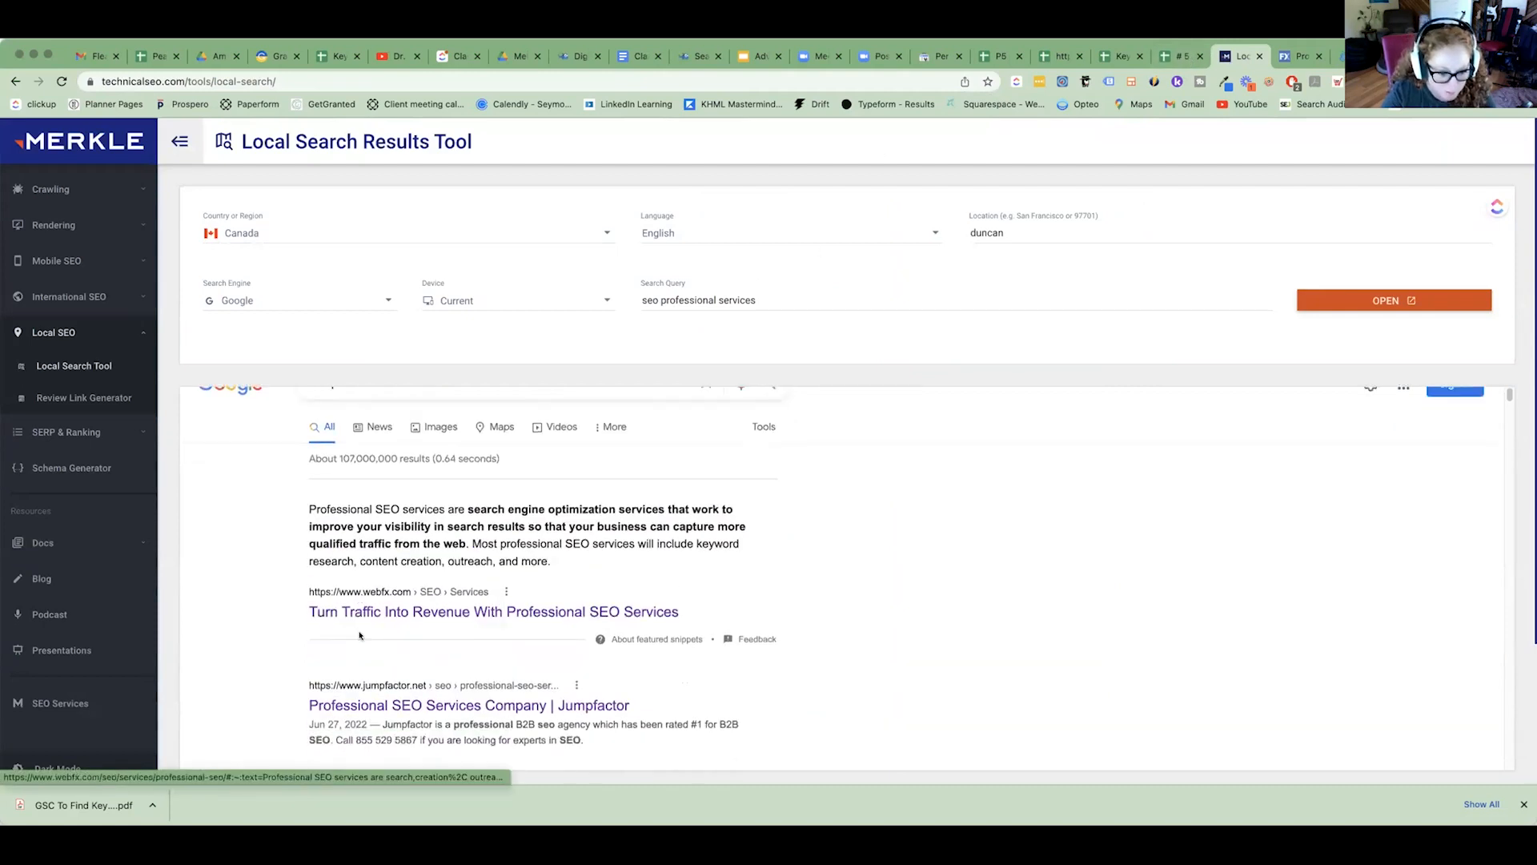
{"action": "scroll", "coordinate": [359, 641], "scroll_direction": "down", "scroll_amount": 4}
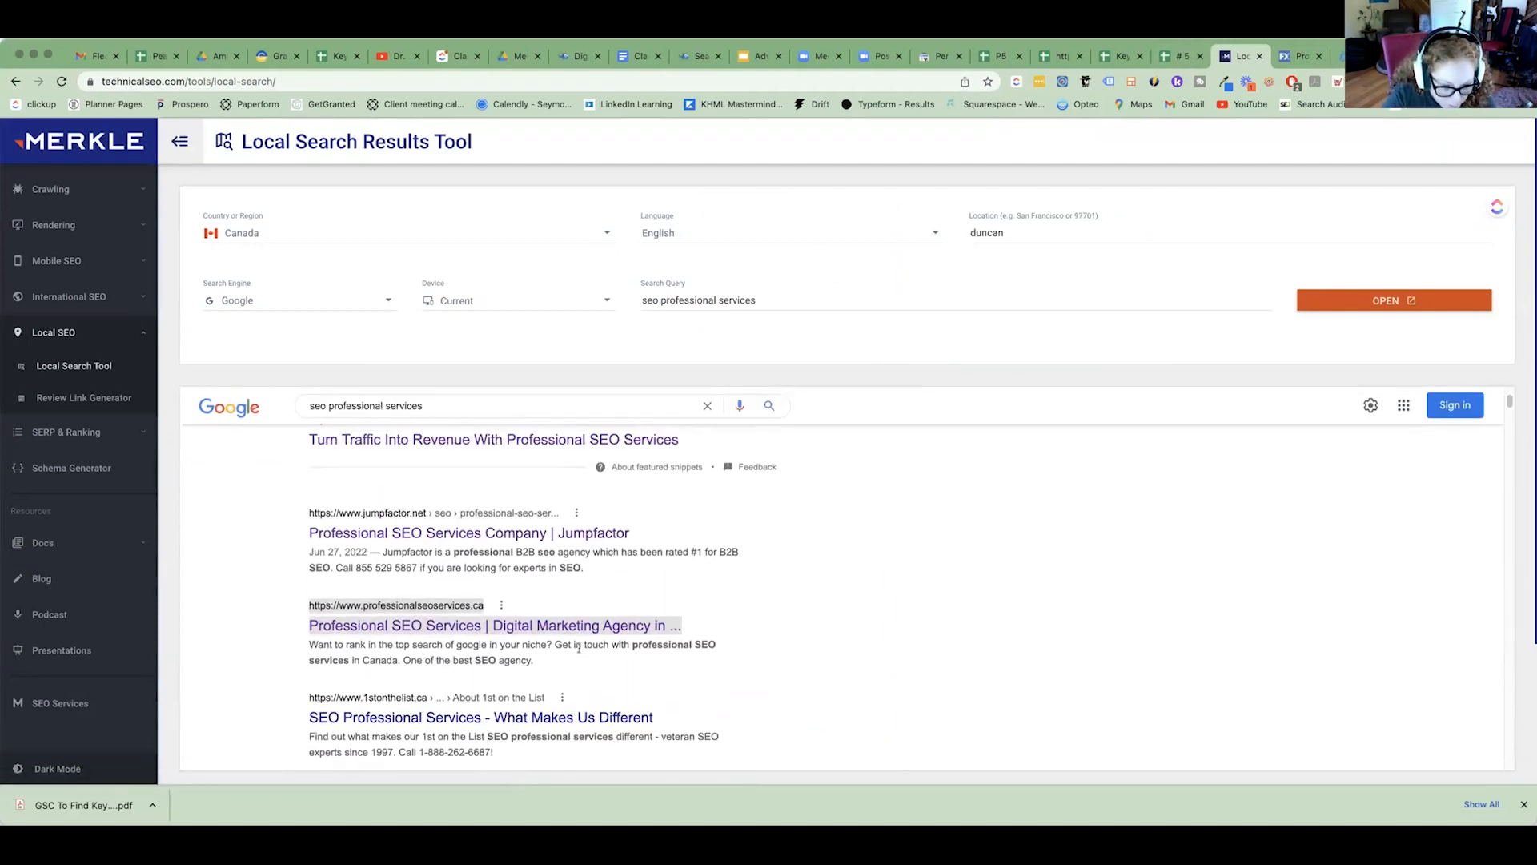
{"action": "left_click_drag", "start_coordinate": [633, 644], "coordinate": [719, 645]}
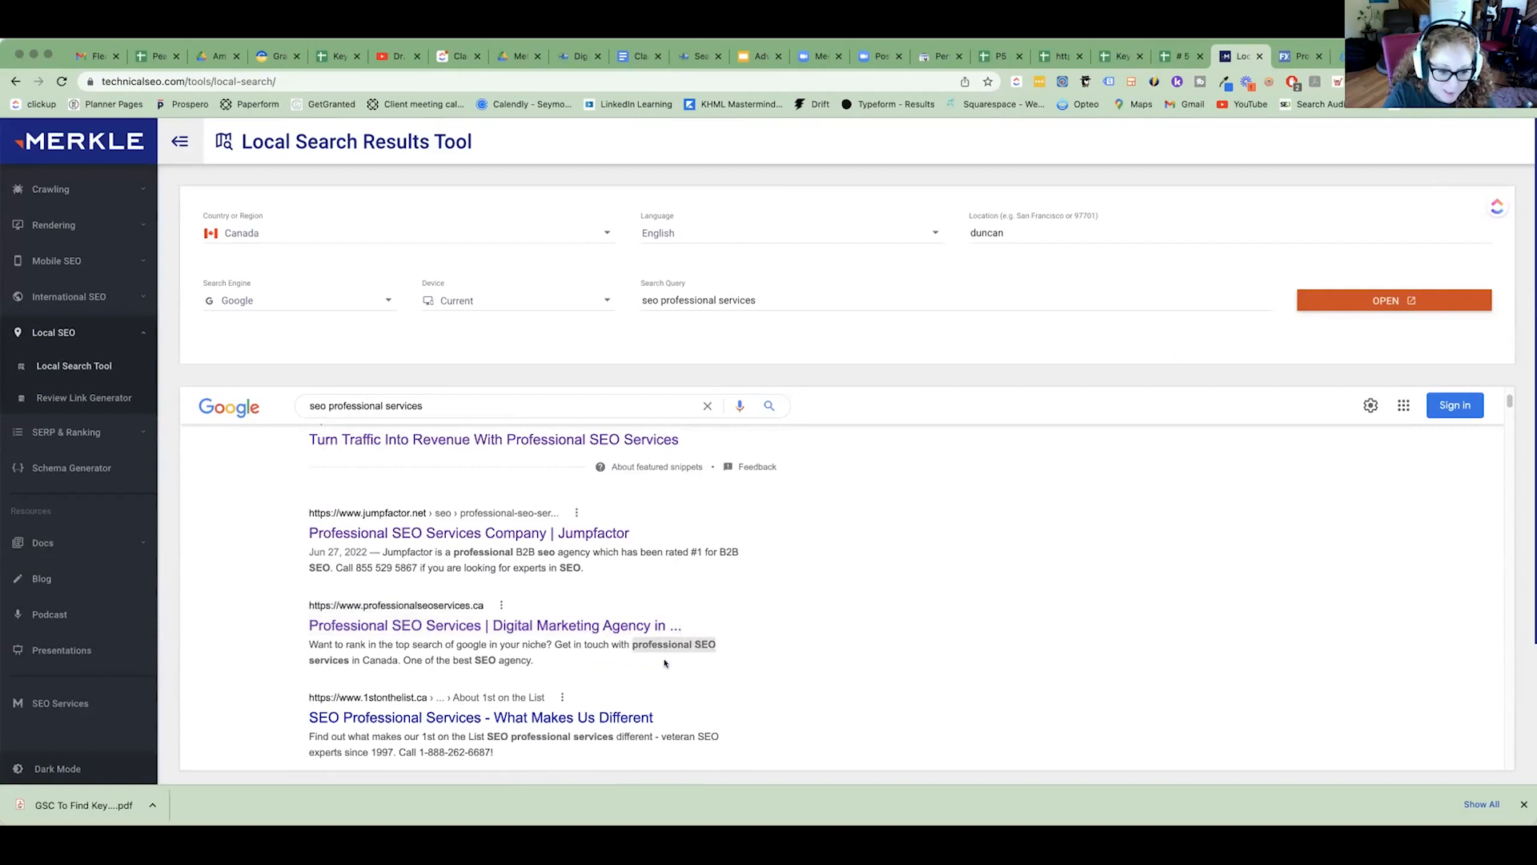
{"action": "scroll", "coordinate": [478, 650], "scroll_direction": "down", "scroll_amount": 1}
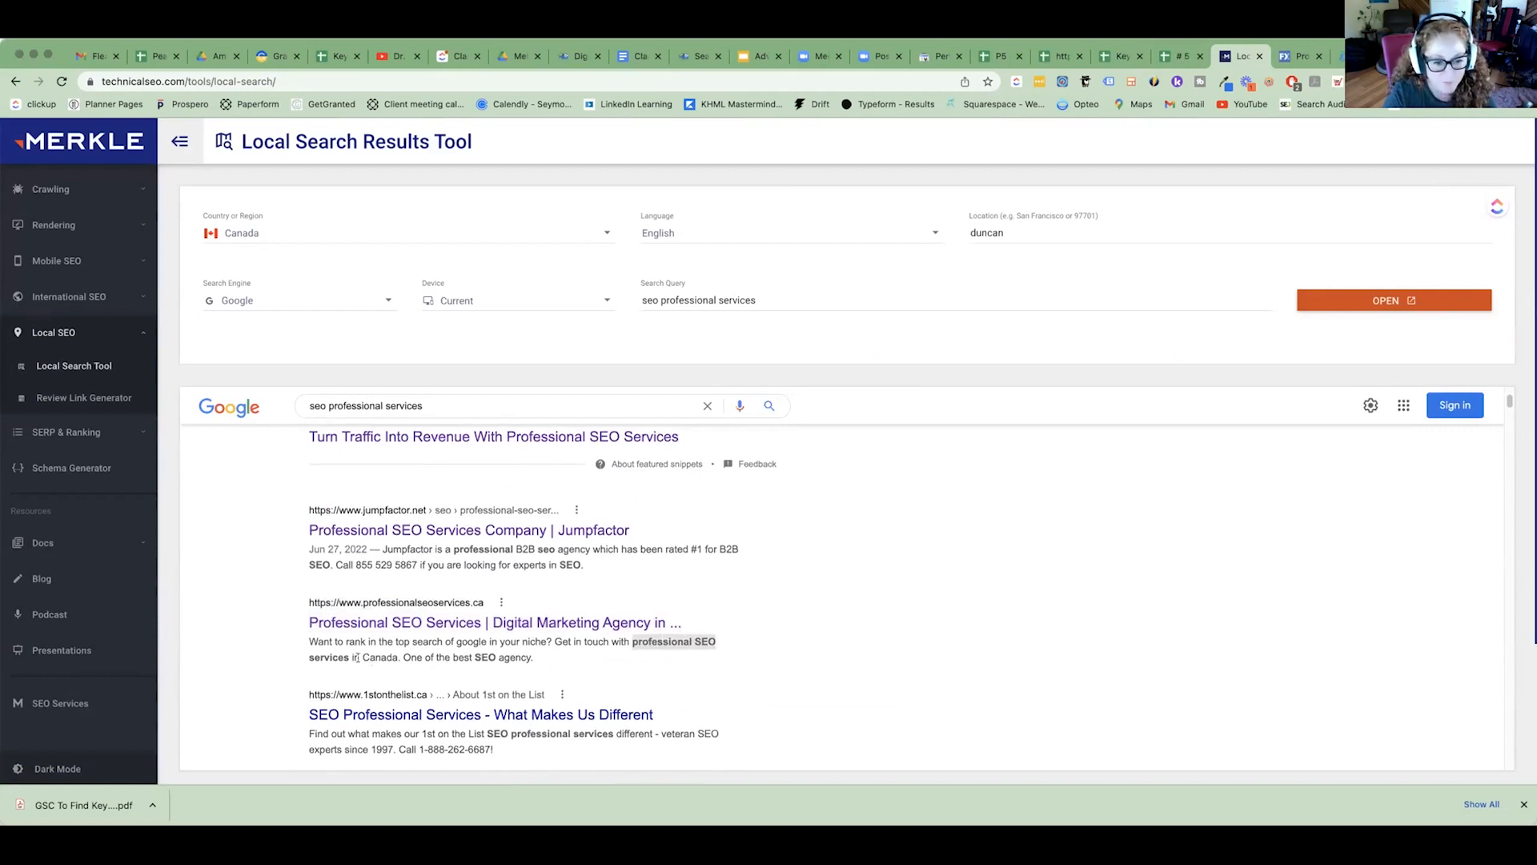
Compare the professionalseoservices.ca result title with the 1stonthelist.ca snippet, highlighting "Professional SEO Services" and "SEO professional services".
{"action": "left_click_drag", "start_coordinate": [348, 657], "coordinate": [488, 623]}
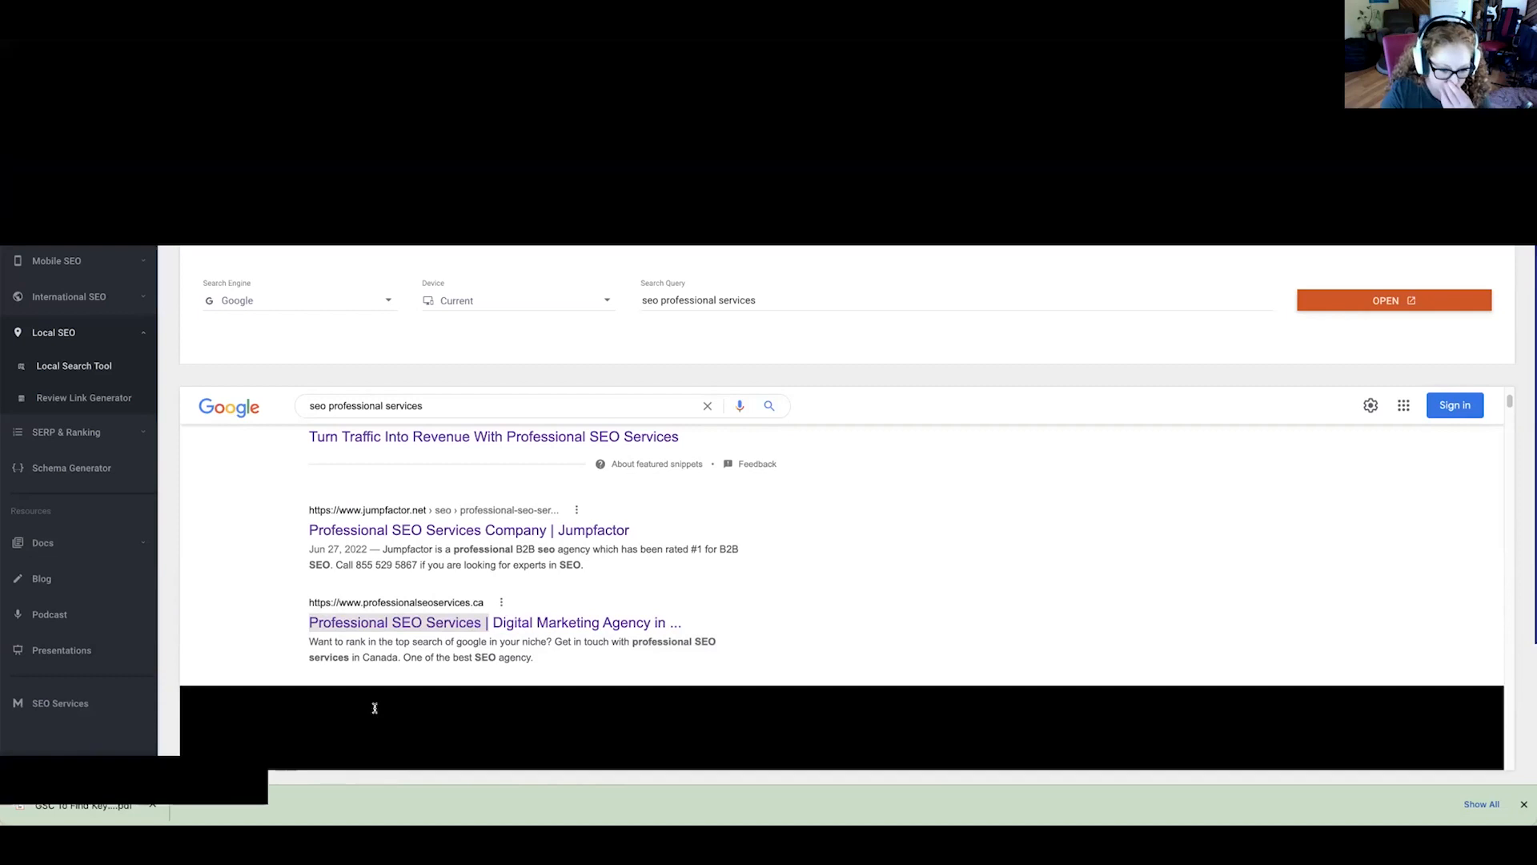
{"action": "scroll", "coordinate": [432, 712], "scroll_direction": "down", "scroll_amount": 1}
{"action": "left_click_drag", "start_coordinate": [484, 702], "coordinate": [616, 703]}
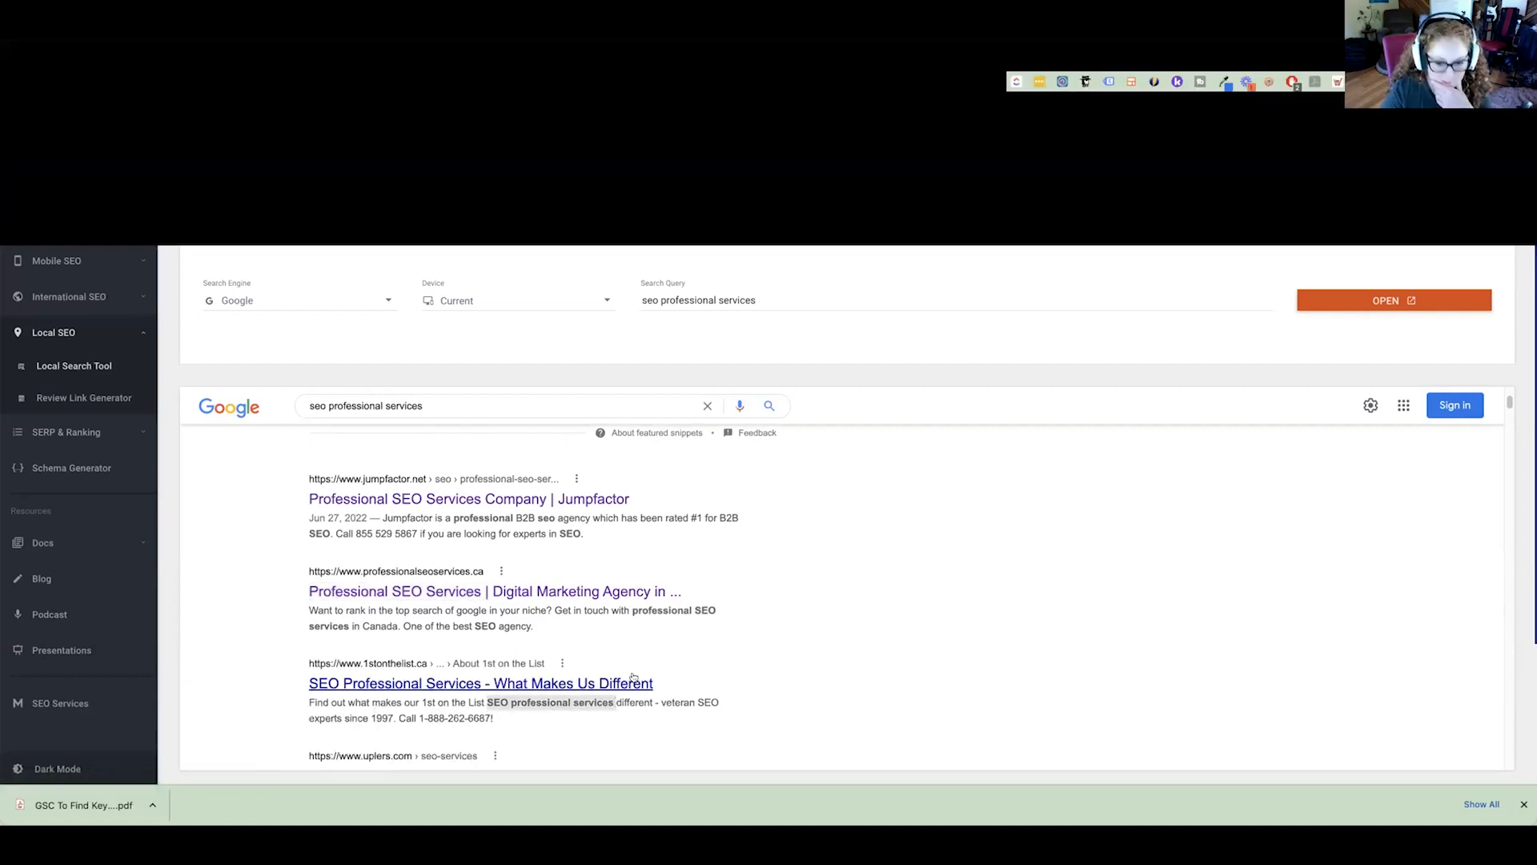
Switch to the professionalseoservices.ca page, search it for "seo professional services" and highlight the "Professional SEO Services" heading line.
{"action": "left_click", "coordinate": [1419, 57]}
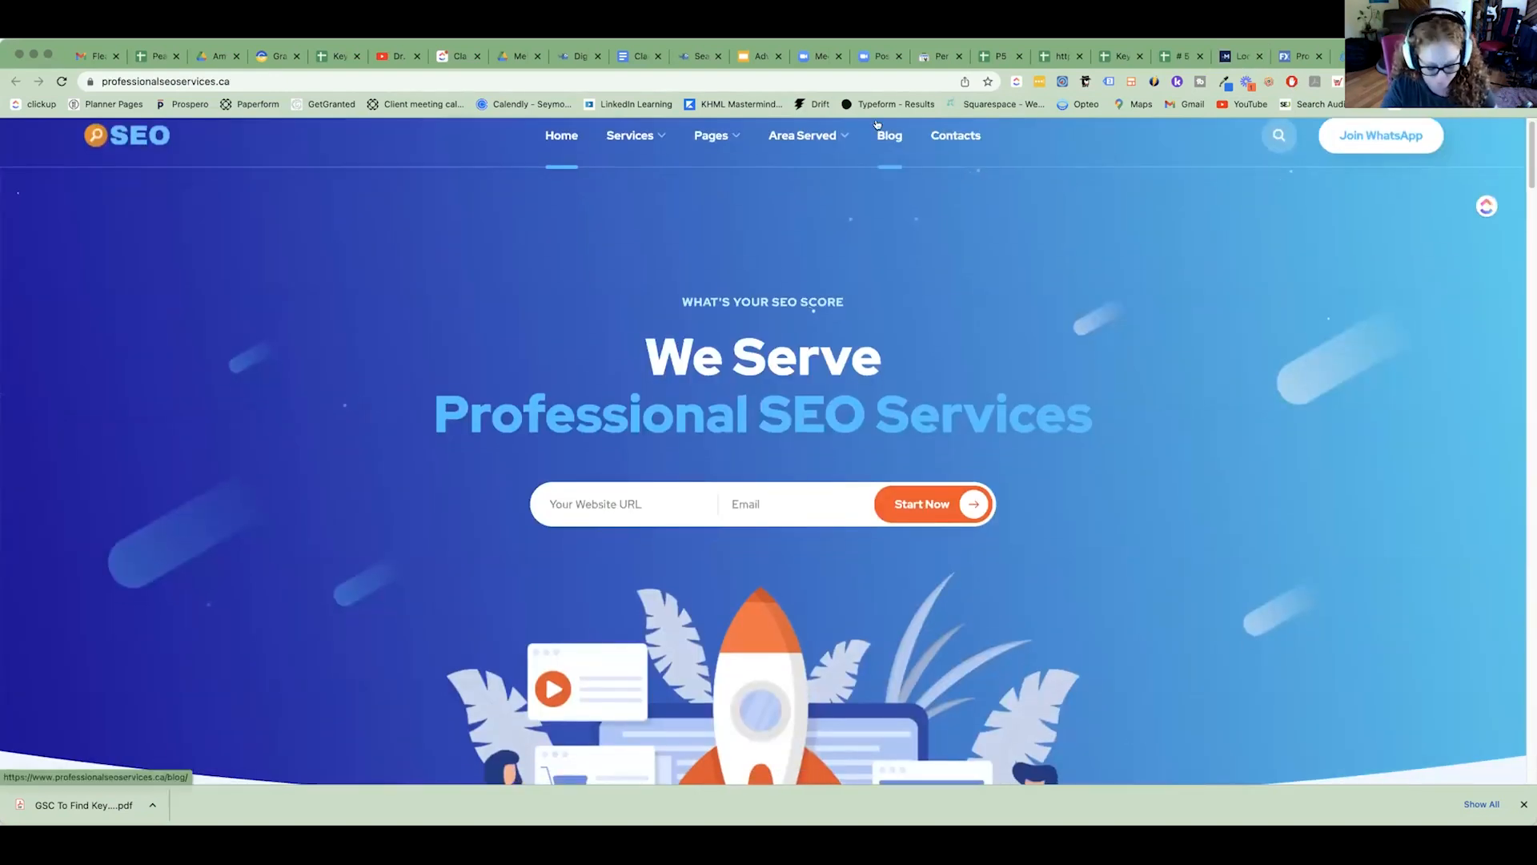
{"action": "key", "text": "super+f"}
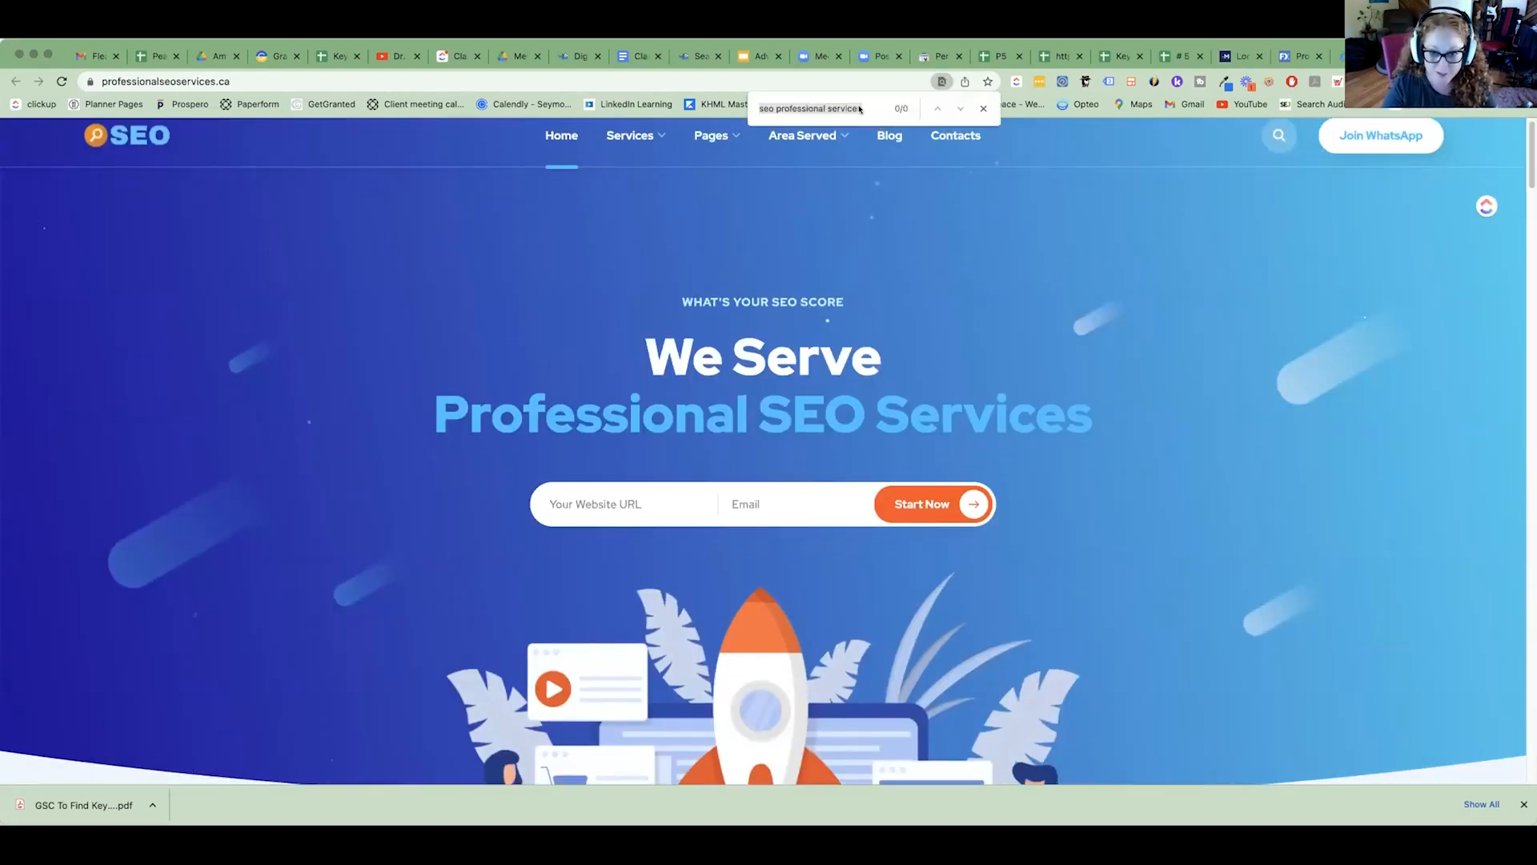
{"action": "left_click", "coordinate": [861, 109]}
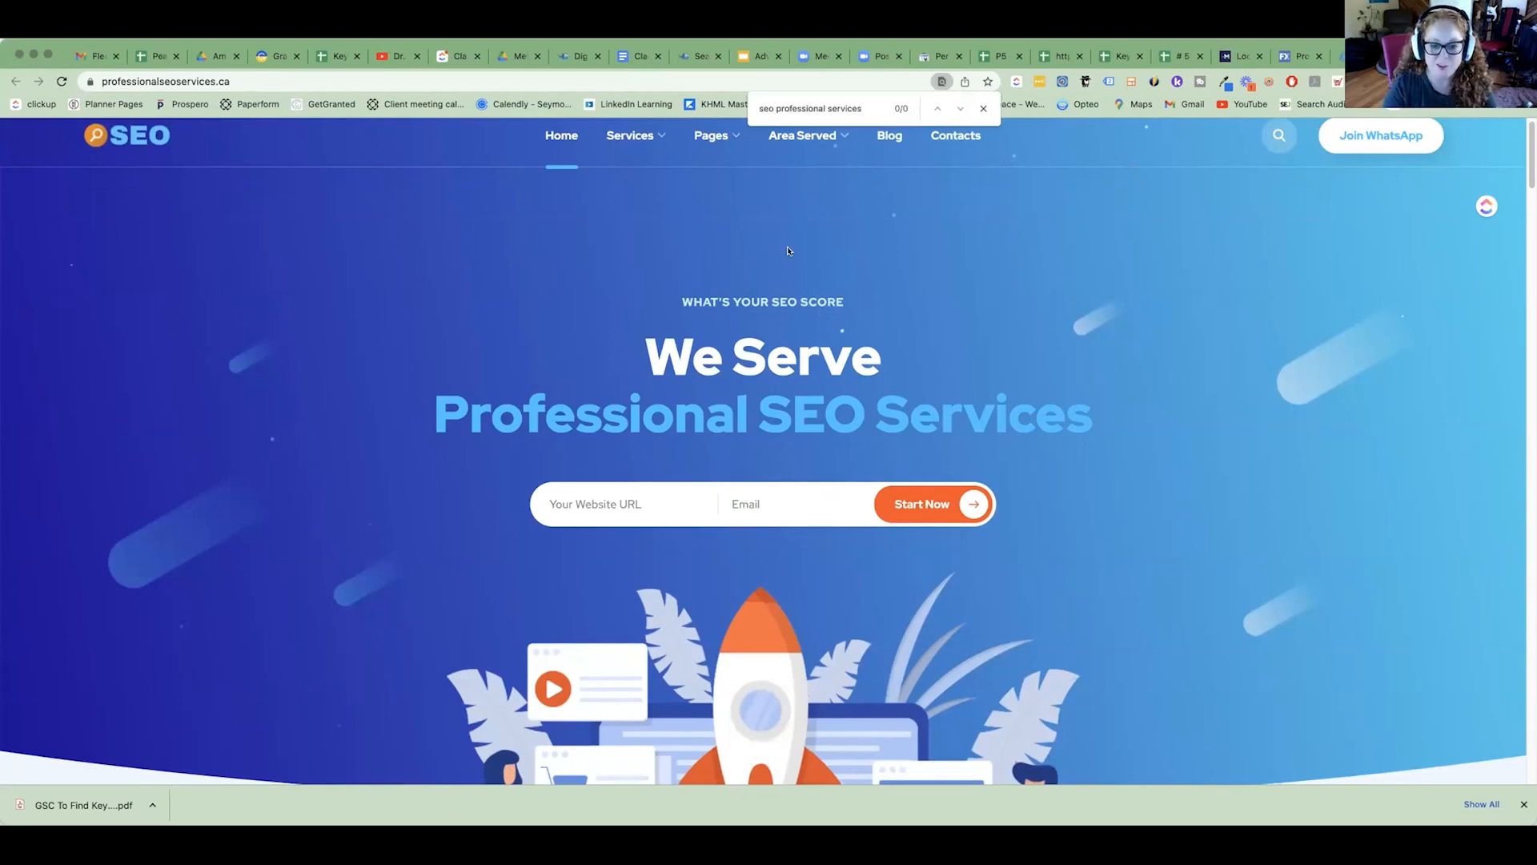
{"action": "triple_click", "coordinate": [695, 413]}
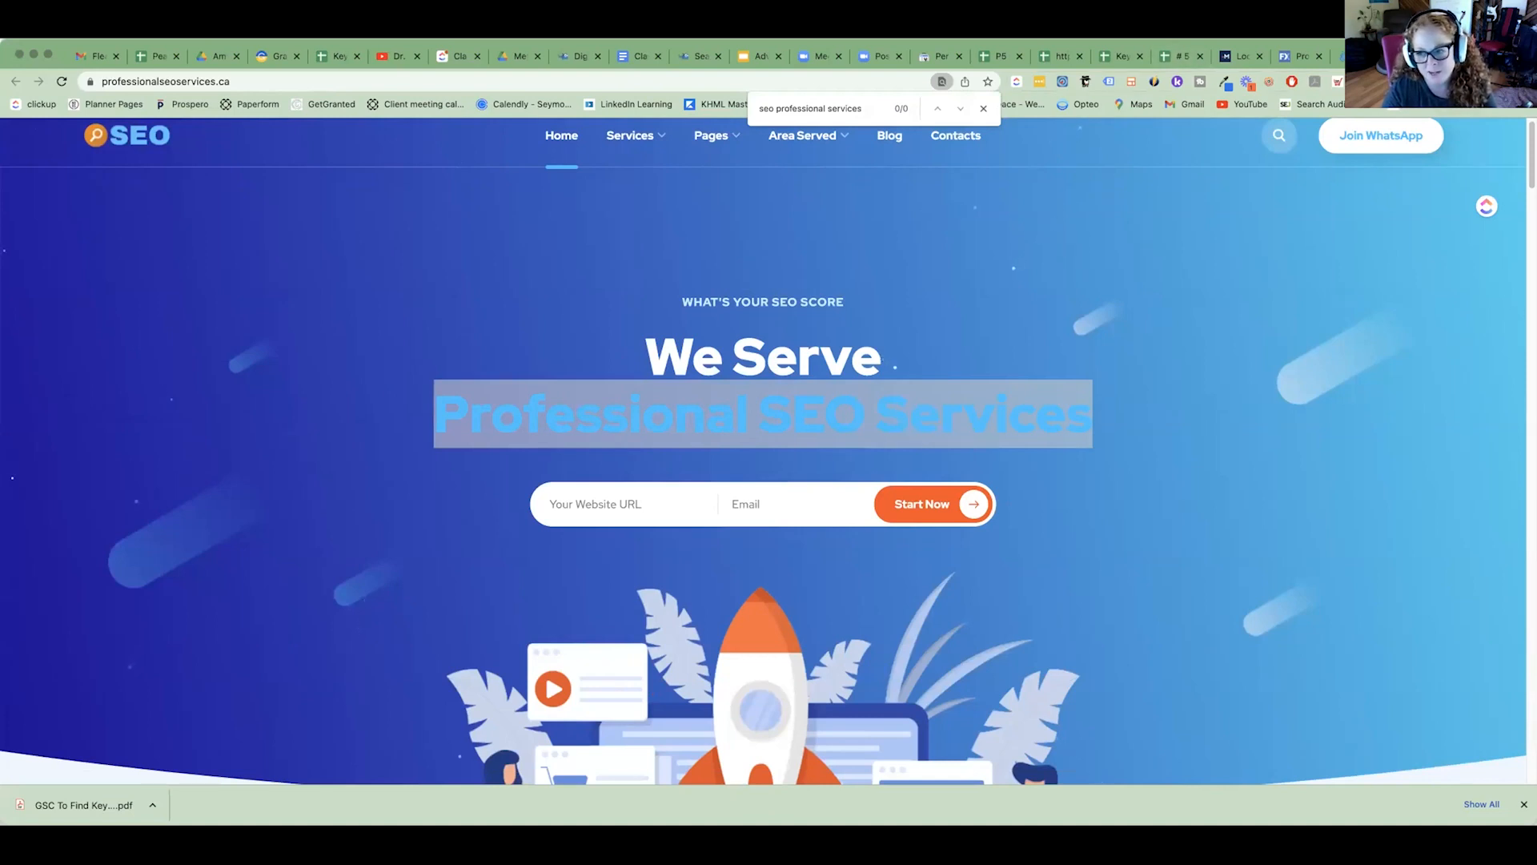
Inspect the page's on-page SEO headings in the Mangools SEO extension, from the H1 to the first H2.
{"action": "left_click", "coordinate": [1406, 81]}
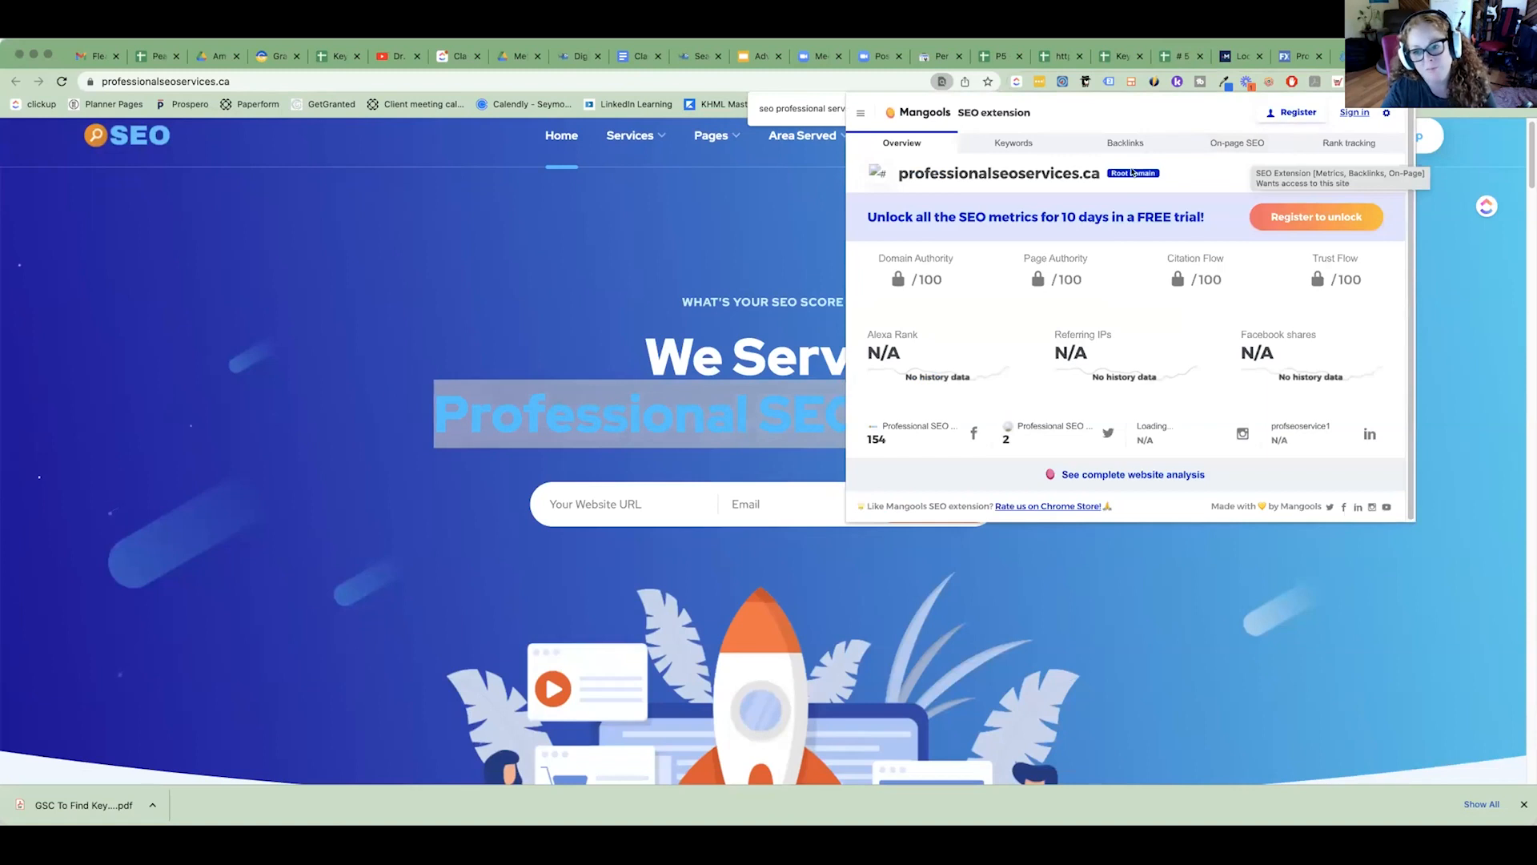
{"action": "left_click", "coordinate": [1001, 144]}
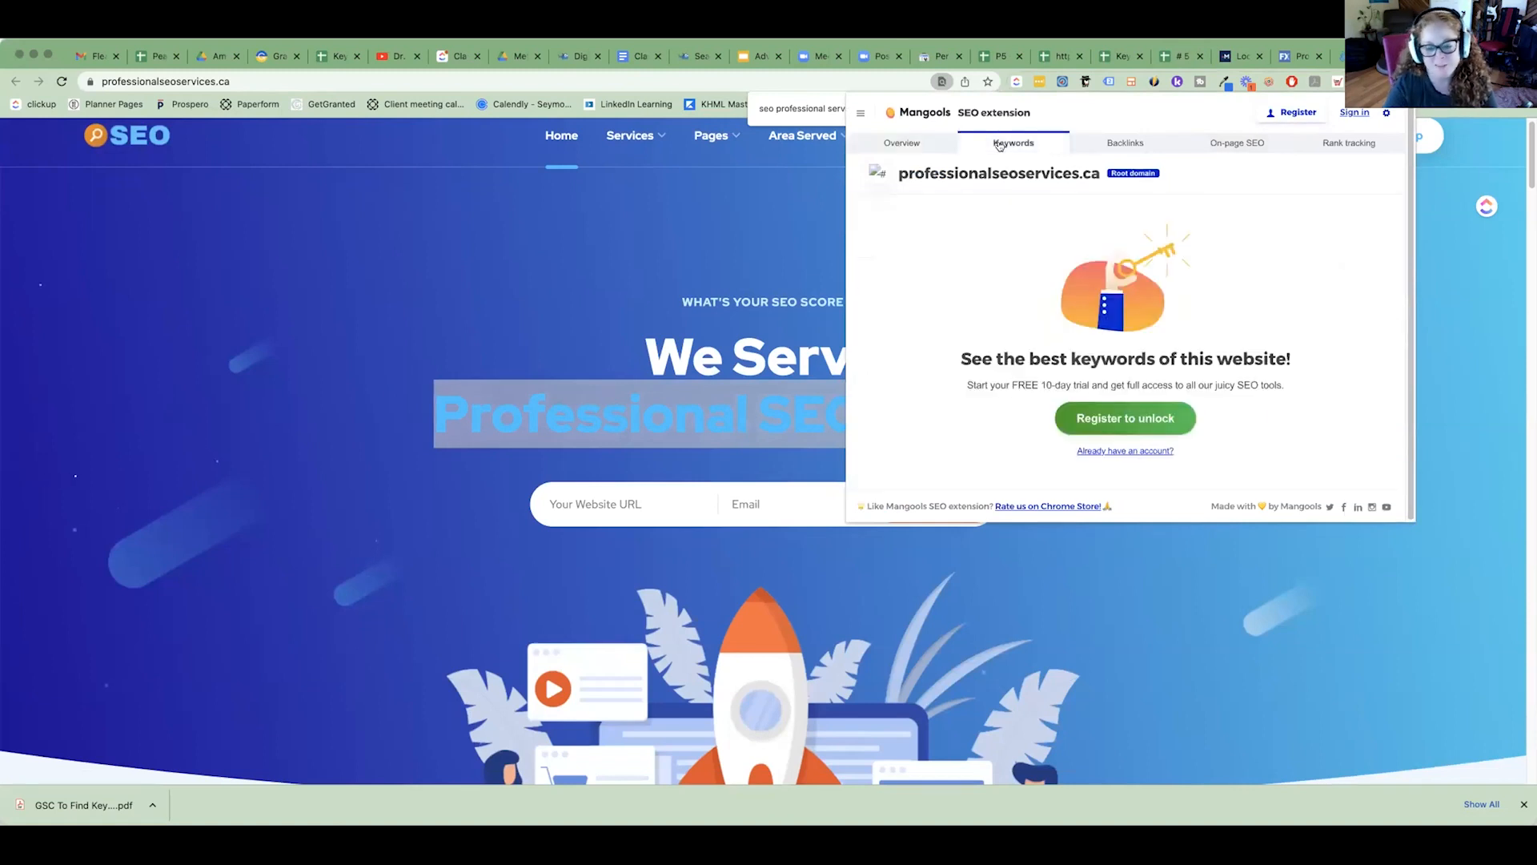
{"action": "left_click", "coordinate": [1229, 148]}
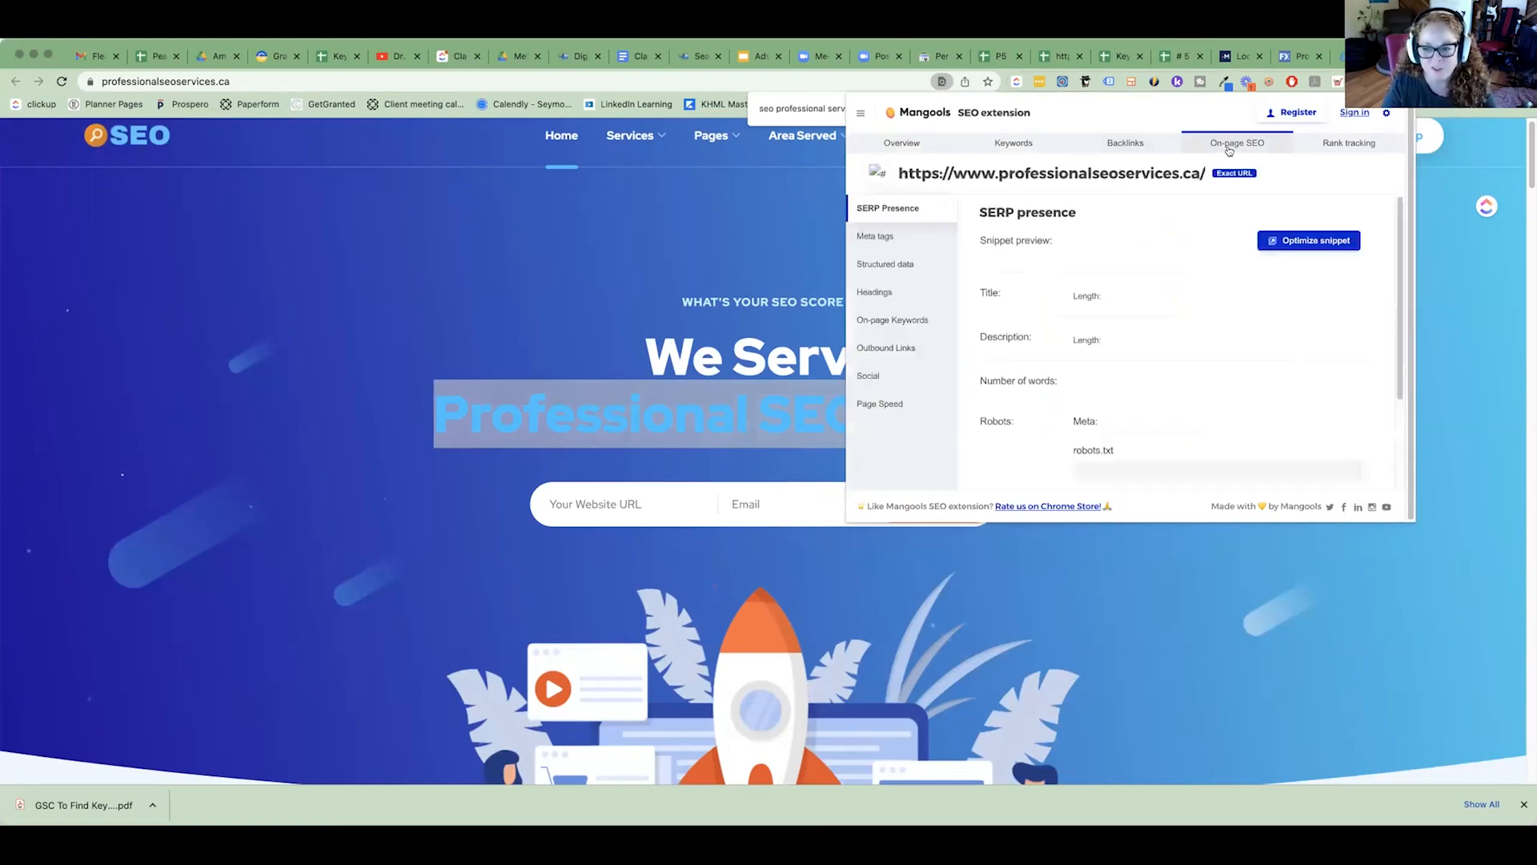
{"action": "left_click", "coordinate": [865, 294]}
{"action": "scroll", "coordinate": [1196, 316], "scroll_direction": "down", "scroll_amount": 2}
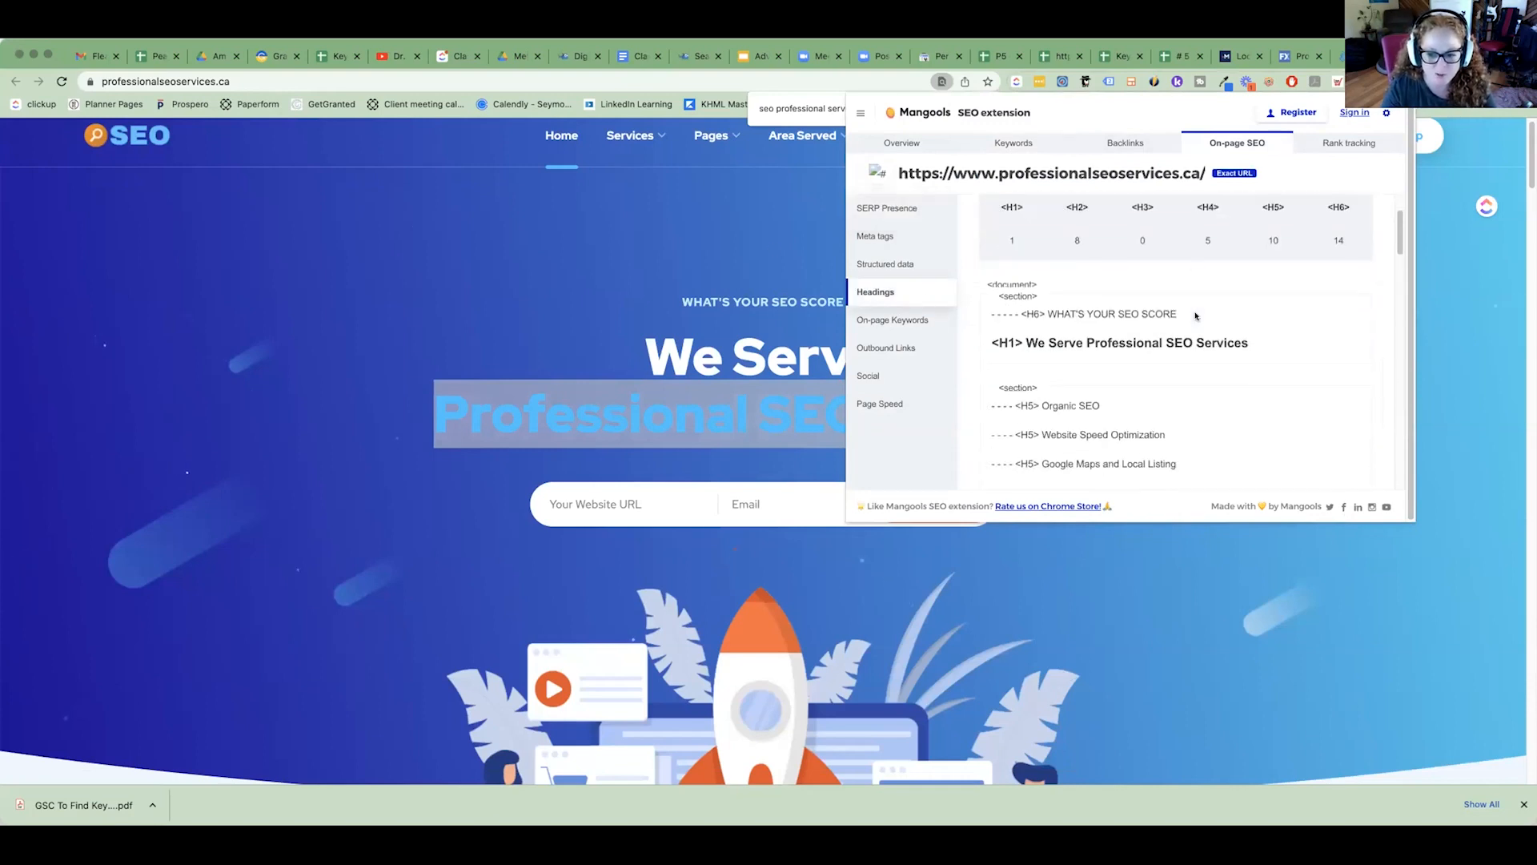
{"action": "left_click_drag", "start_coordinate": [1053, 343], "coordinate": [1250, 336]}
{"action": "scroll", "coordinate": [1245, 336], "scroll_direction": "down", "scroll_amount": 5}
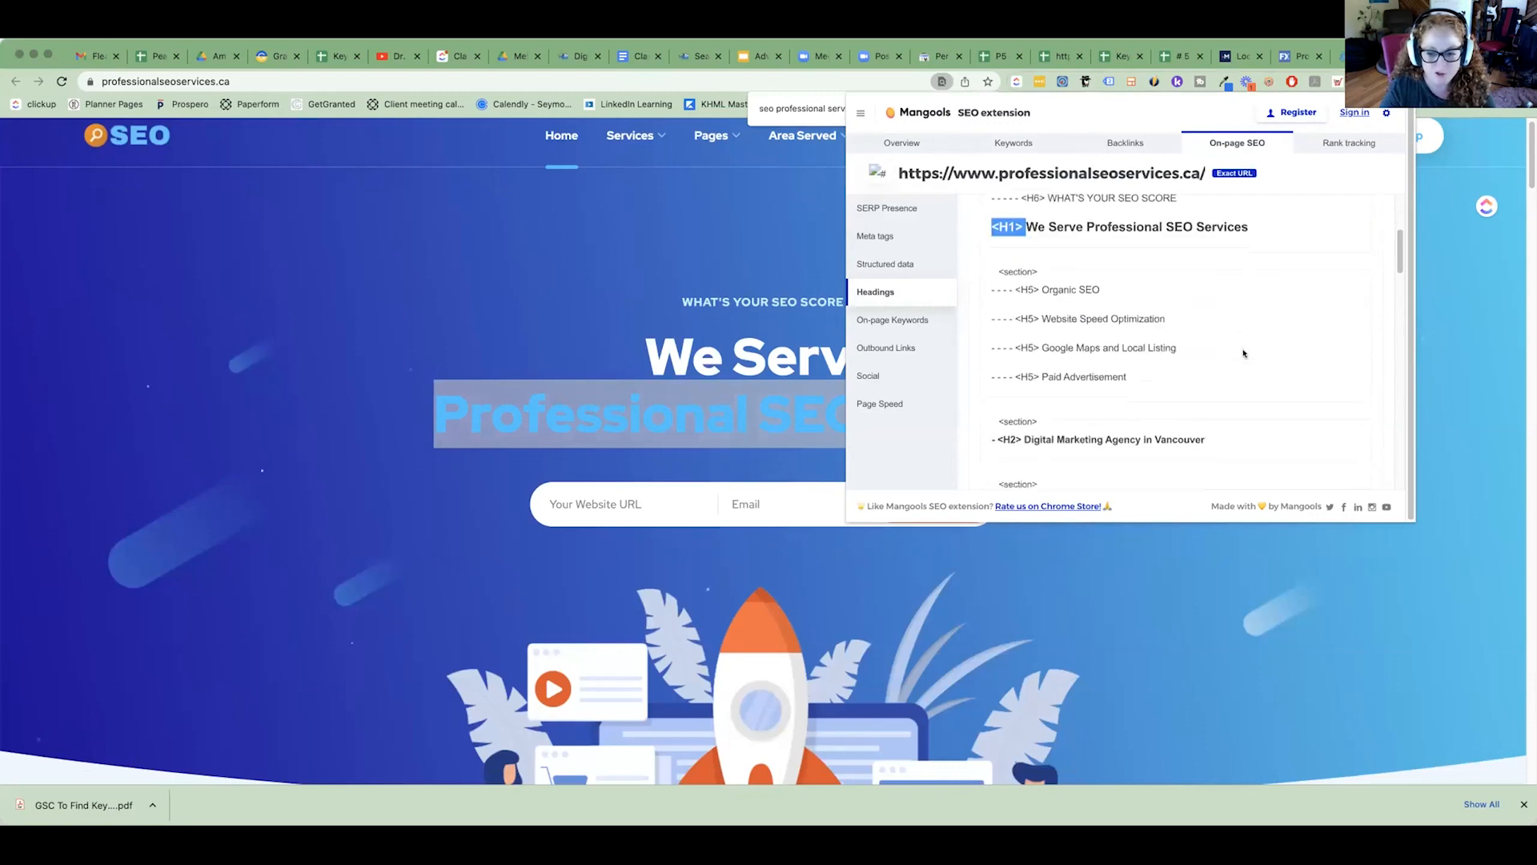
Close the Mangools overlay and skim the professionalseoservices.ca page from the hero down to the testimonials and back up.
{"action": "left_click", "coordinate": [1070, 585]}
{"action": "scroll", "coordinate": [1070, 585], "scroll_direction": "down", "scroll_amount": 10}
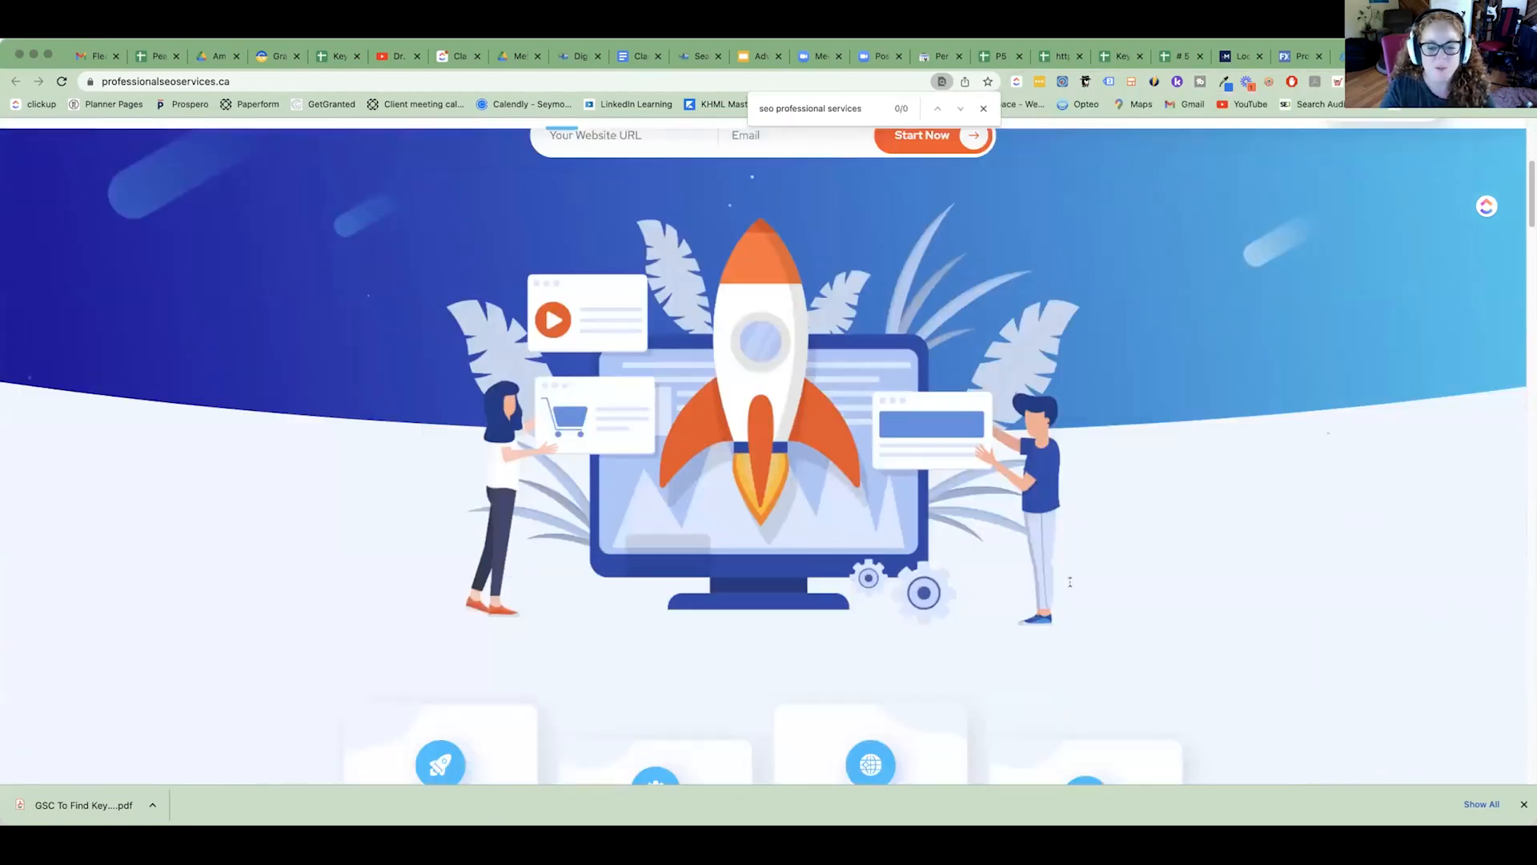
{"action": "scroll", "coordinate": [1072, 552], "scroll_direction": "down", "scroll_amount": 15}
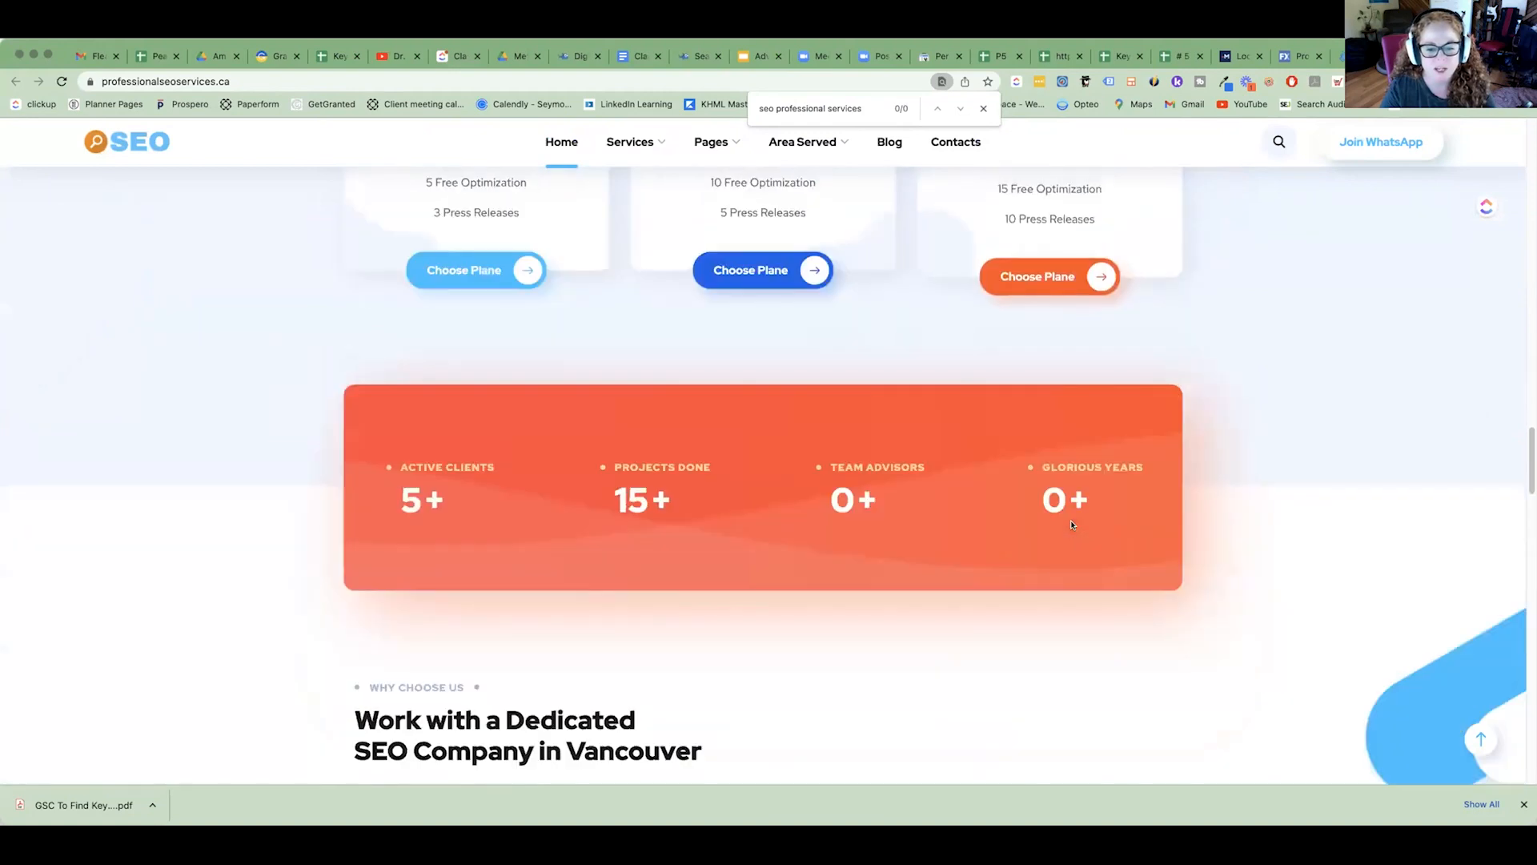
{"action": "scroll", "coordinate": [1072, 525], "scroll_direction": "up", "scroll_amount": 5}
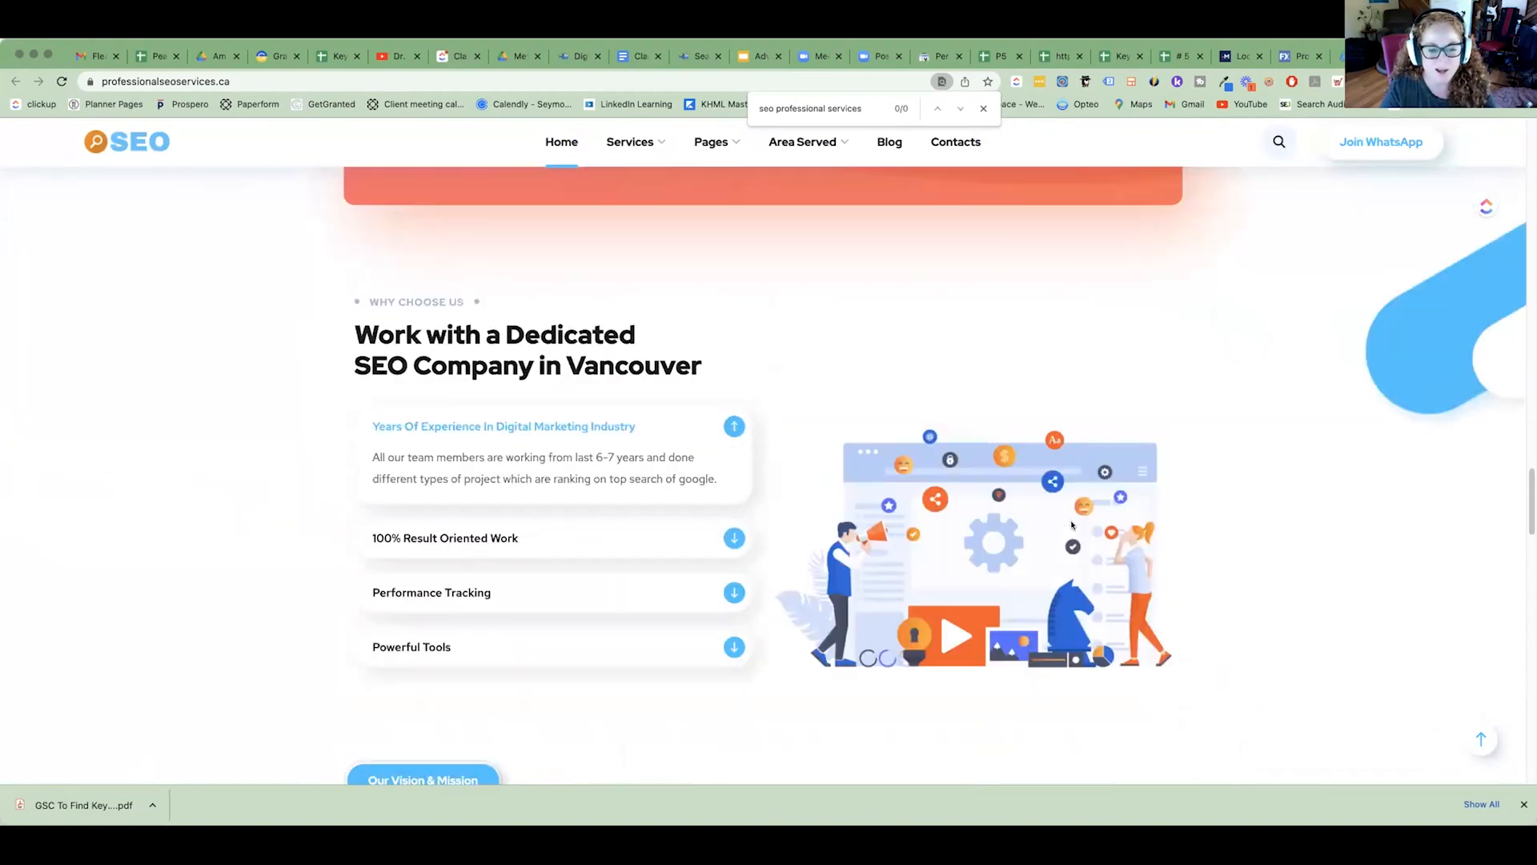
{"action": "scroll", "coordinate": [1071, 525], "scroll_direction": "down", "scroll_amount": 5}
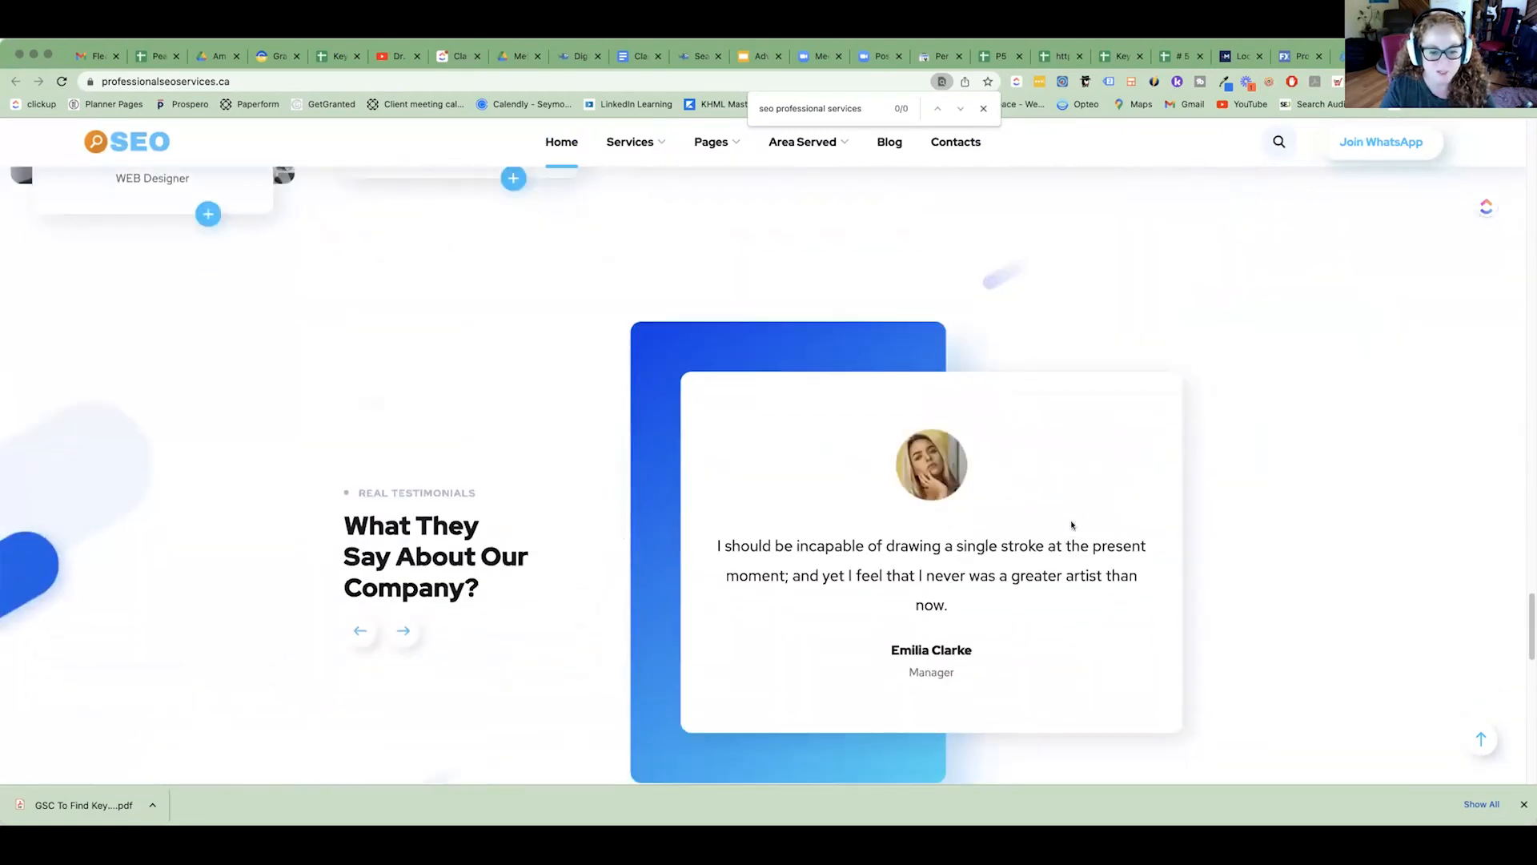
{"action": "scroll", "coordinate": [903, 391], "scroll_direction": "up", "scroll_amount": 15}
{"action": "scroll", "coordinate": [903, 392], "scroll_direction": "up", "scroll_amount": 5}
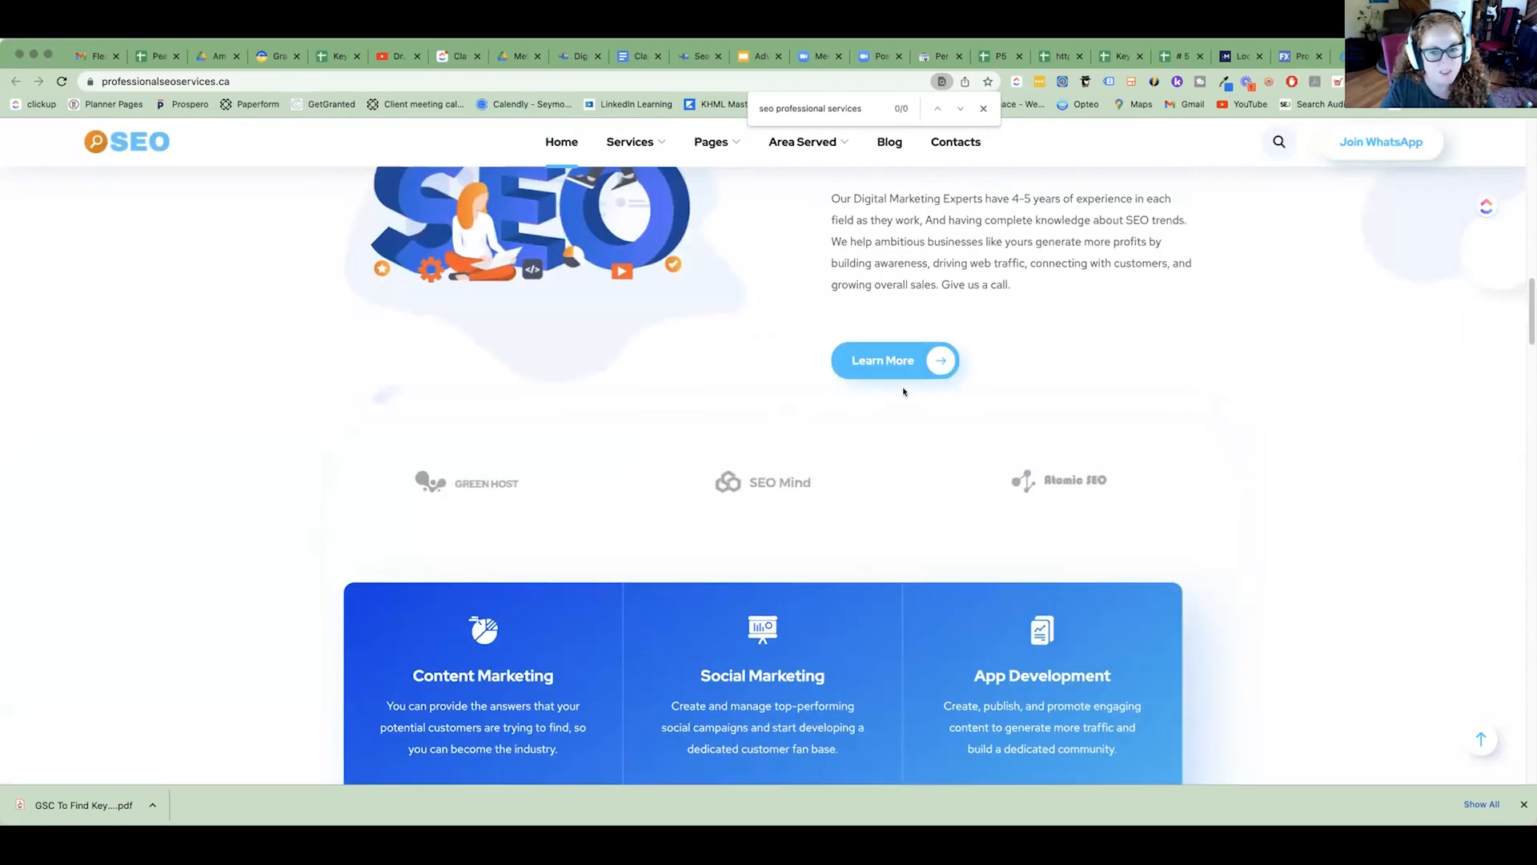
{"action": "scroll", "coordinate": [542, 340], "scroll_direction": "up", "scroll_amount": 5}
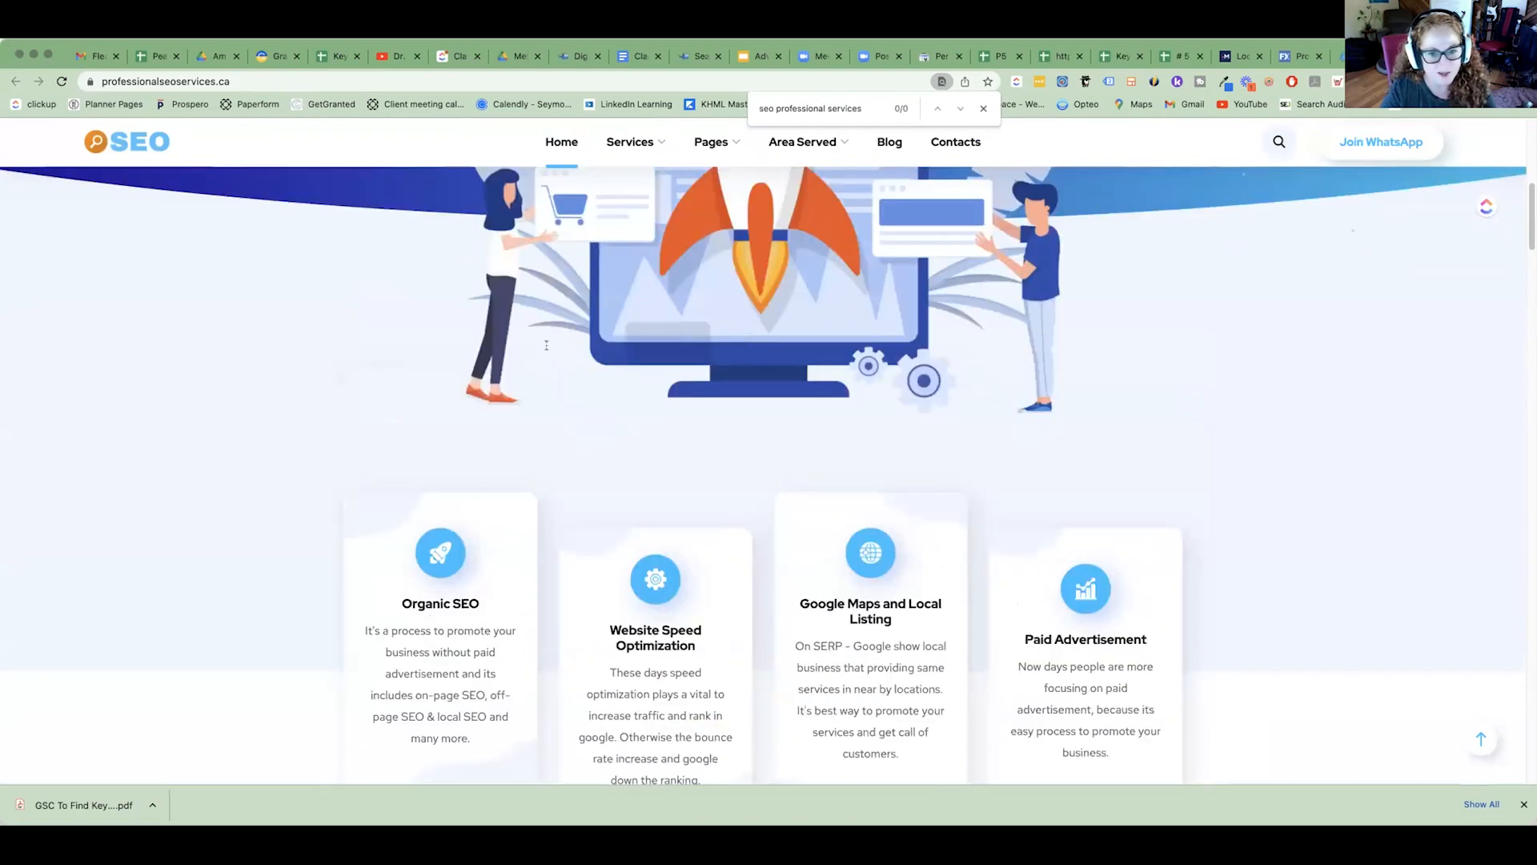
Examine the page's wording from the service cards to the pricing plans, highlighting "Digital Marketing Agency in Vancouver" and "Professional SEO Services".
{"action": "triple_click", "coordinate": [546, 345]}
{"action": "scroll", "coordinate": [546, 345], "scroll_direction": "down", "scroll_amount": 10}
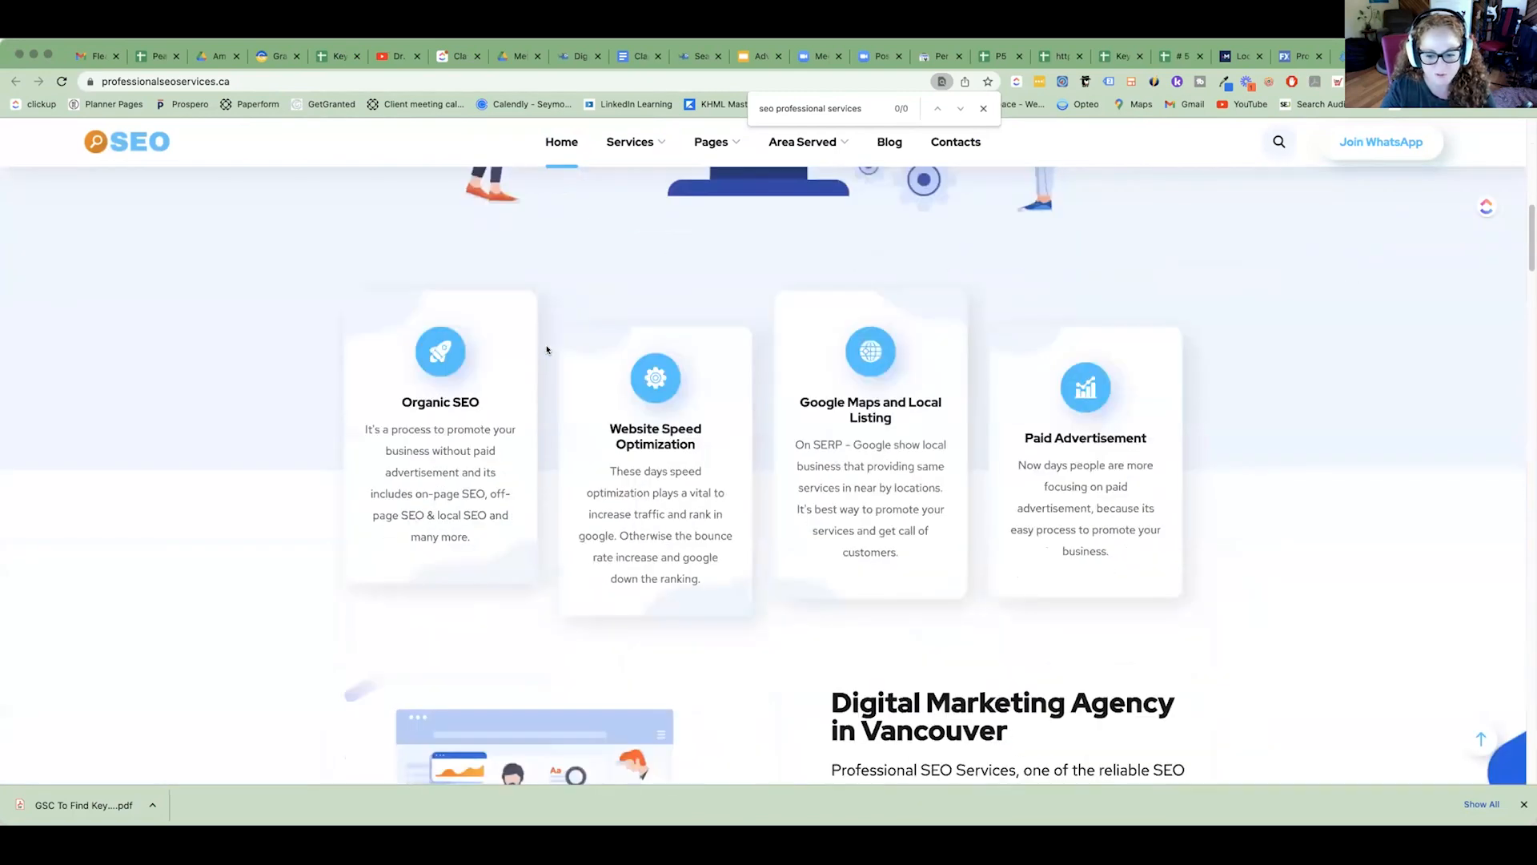
{"action": "scroll", "coordinate": [547, 349], "scroll_direction": "down", "scroll_amount": 3}
{"action": "scroll", "coordinate": [951, 333], "scroll_direction": "up", "scroll_amount": 3}
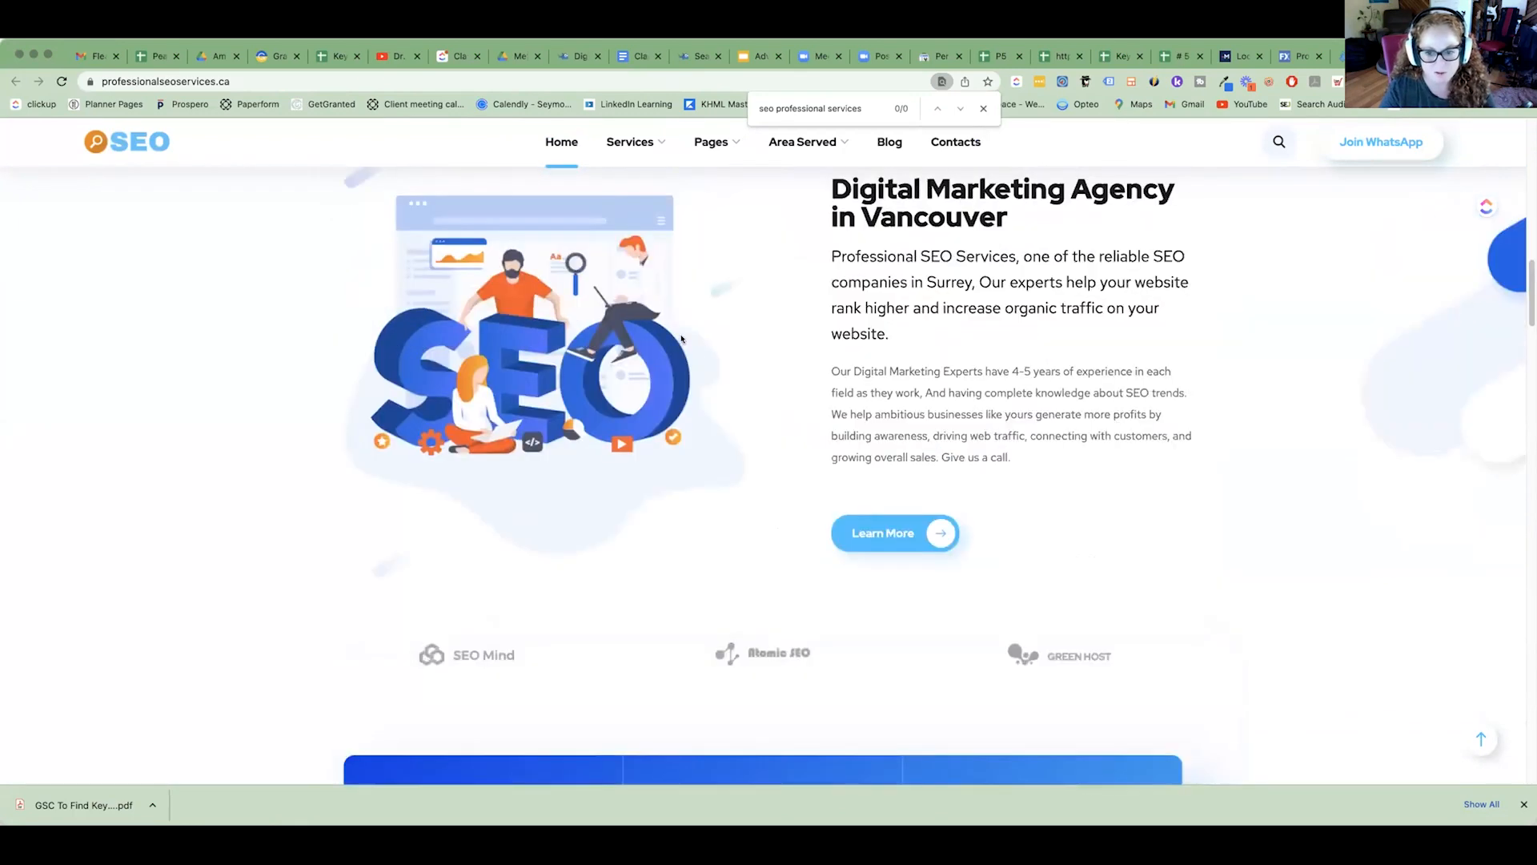
{"action": "triple_click", "coordinate": [873, 314]}
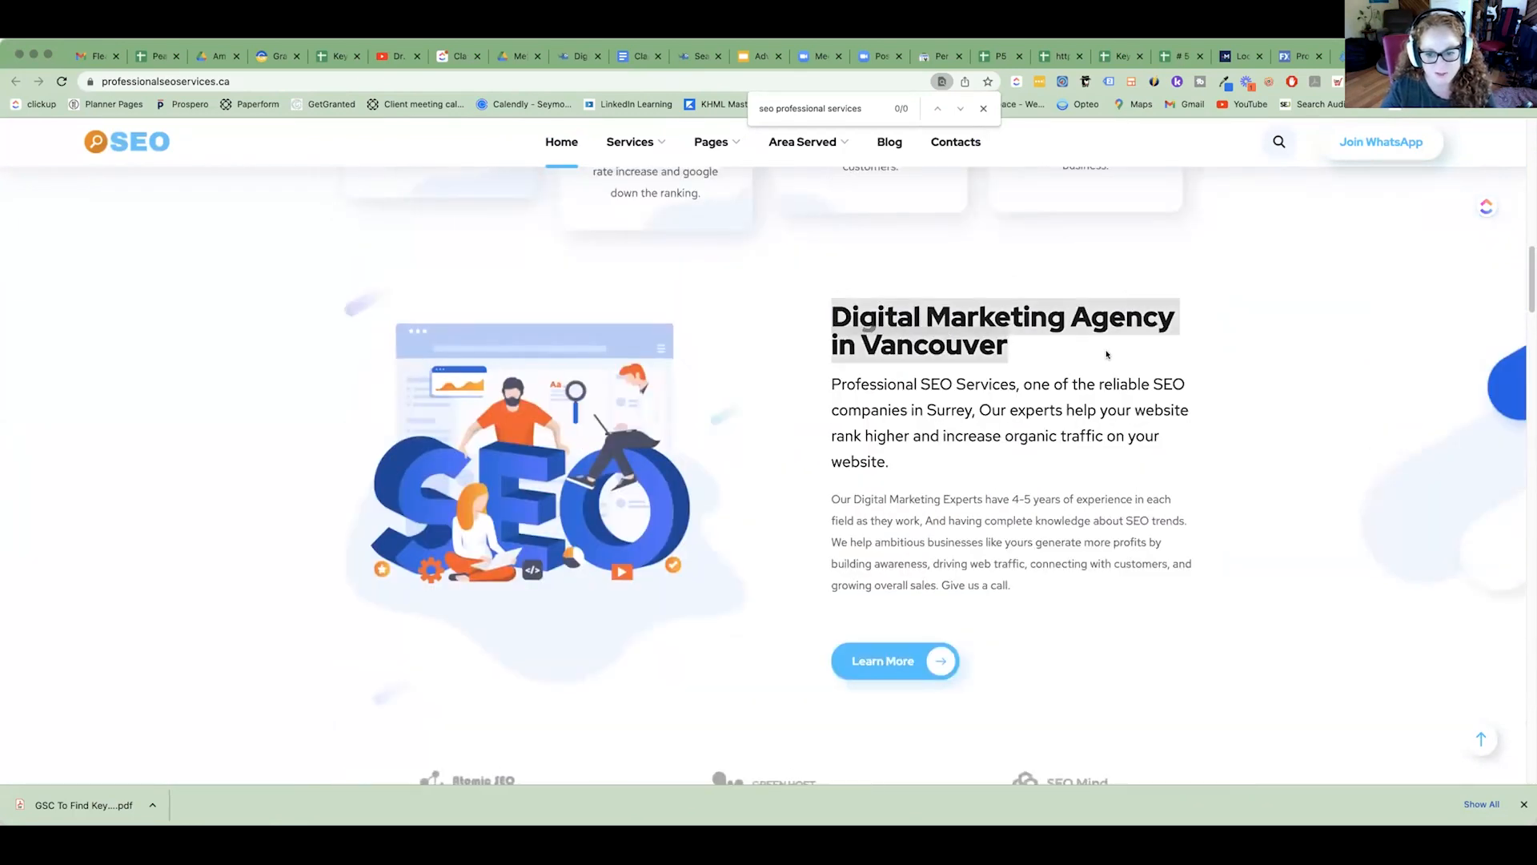
{"action": "left_click", "coordinate": [924, 344]}
{"action": "left_click_drag", "start_coordinate": [925, 344], "coordinate": [1022, 385]}
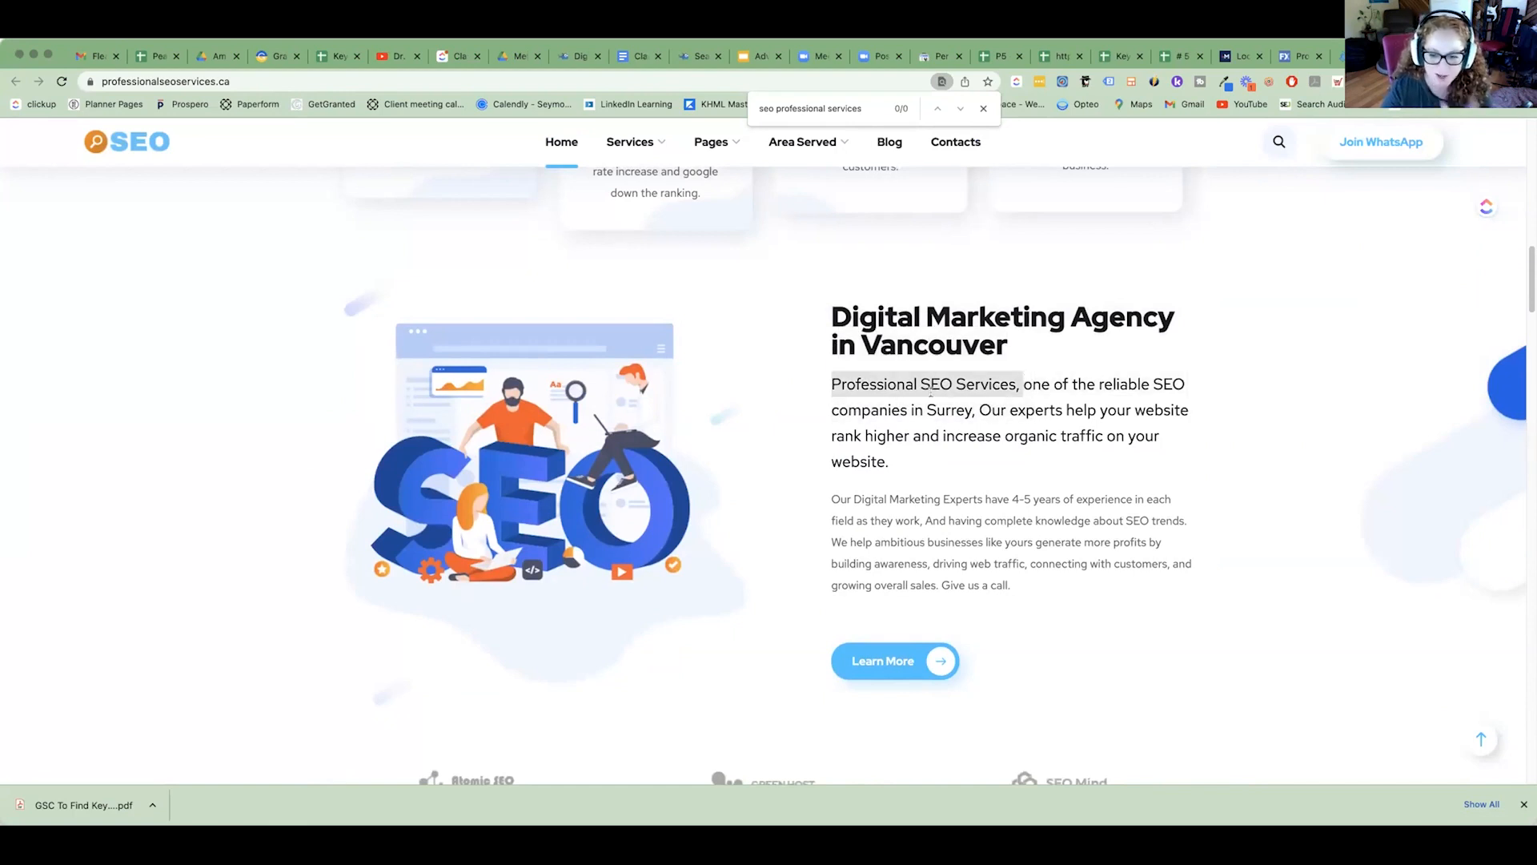
{"action": "scroll", "coordinate": [1111, 460], "scroll_direction": "down", "scroll_amount": 1}
{"action": "scroll", "coordinate": [1111, 459], "scroll_direction": "down", "scroll_amount": 9}
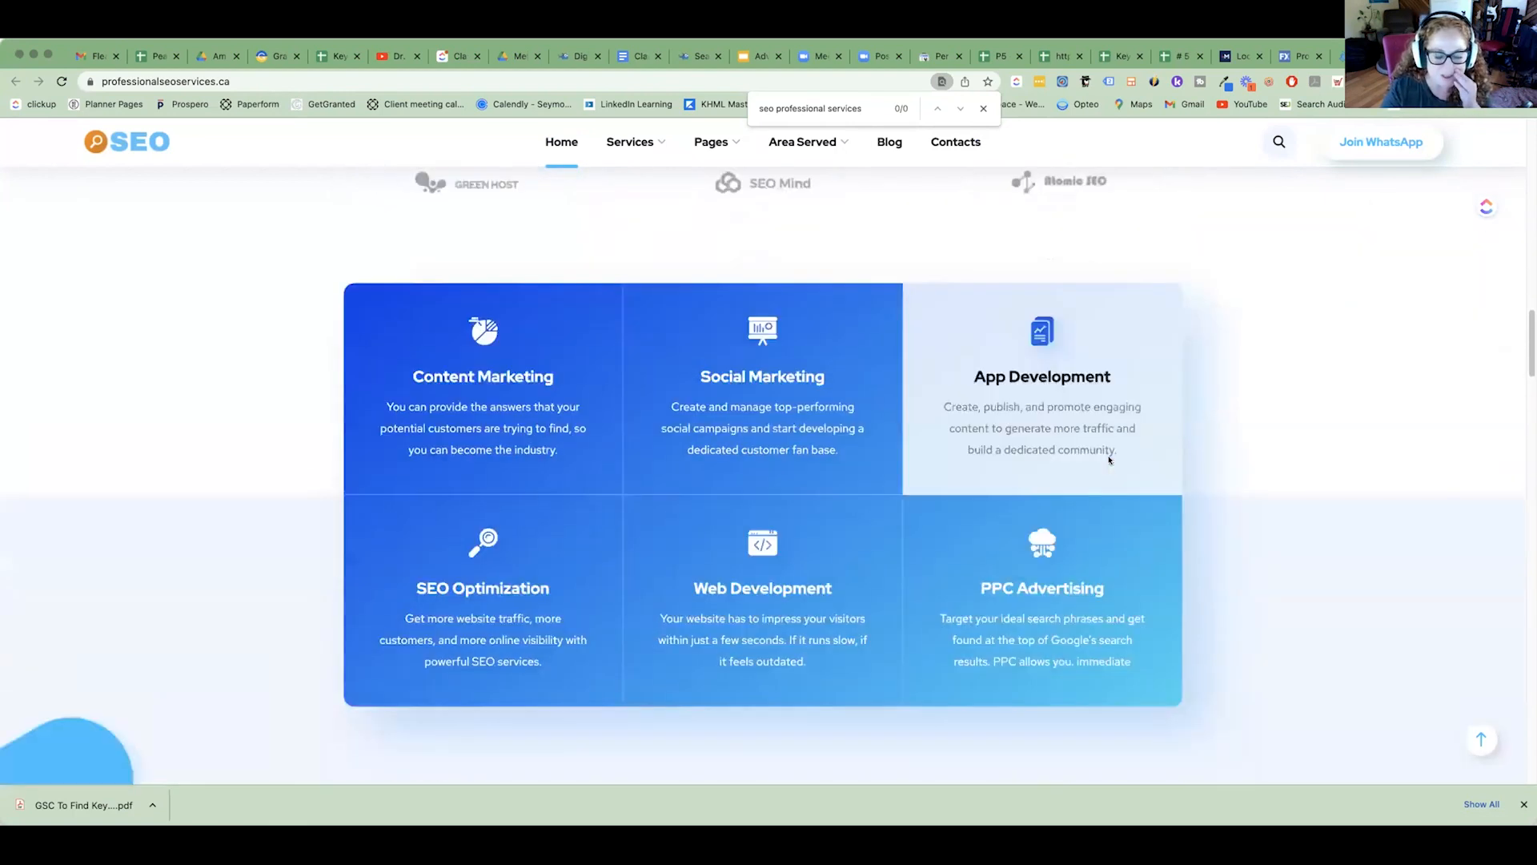
{"action": "scroll", "coordinate": [1109, 459], "scroll_direction": "down", "scroll_amount": 2}
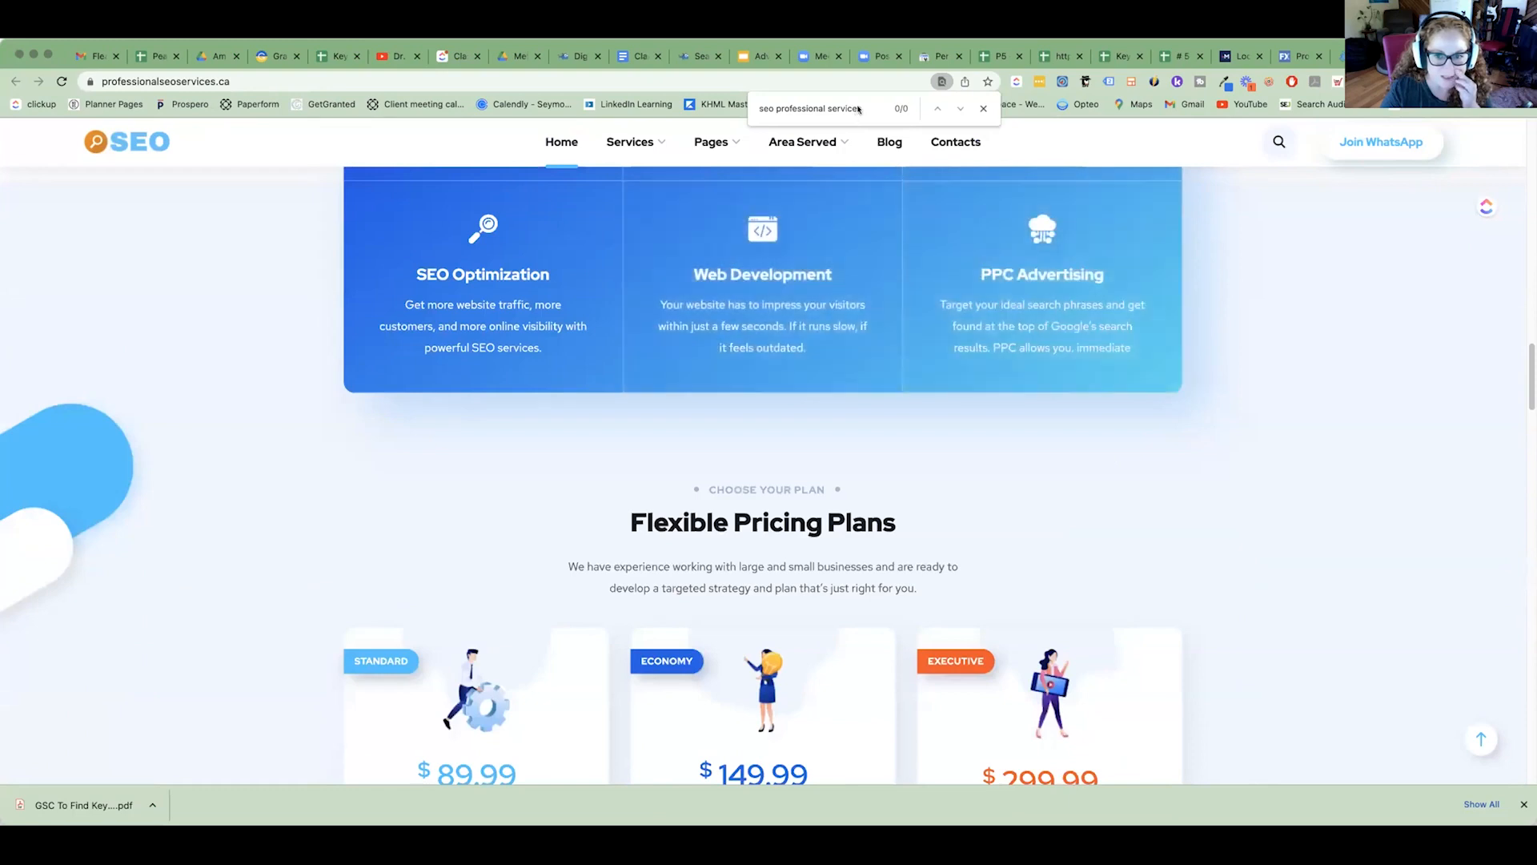
Search the professionalseoservices.ca page for the shortened phrase "seo professional" and for "seo" alone.
{"action": "left_click", "coordinate": [820, 107]}
{"action": "left_click_drag", "start_coordinate": [824, 107], "coordinate": [918, 119]}
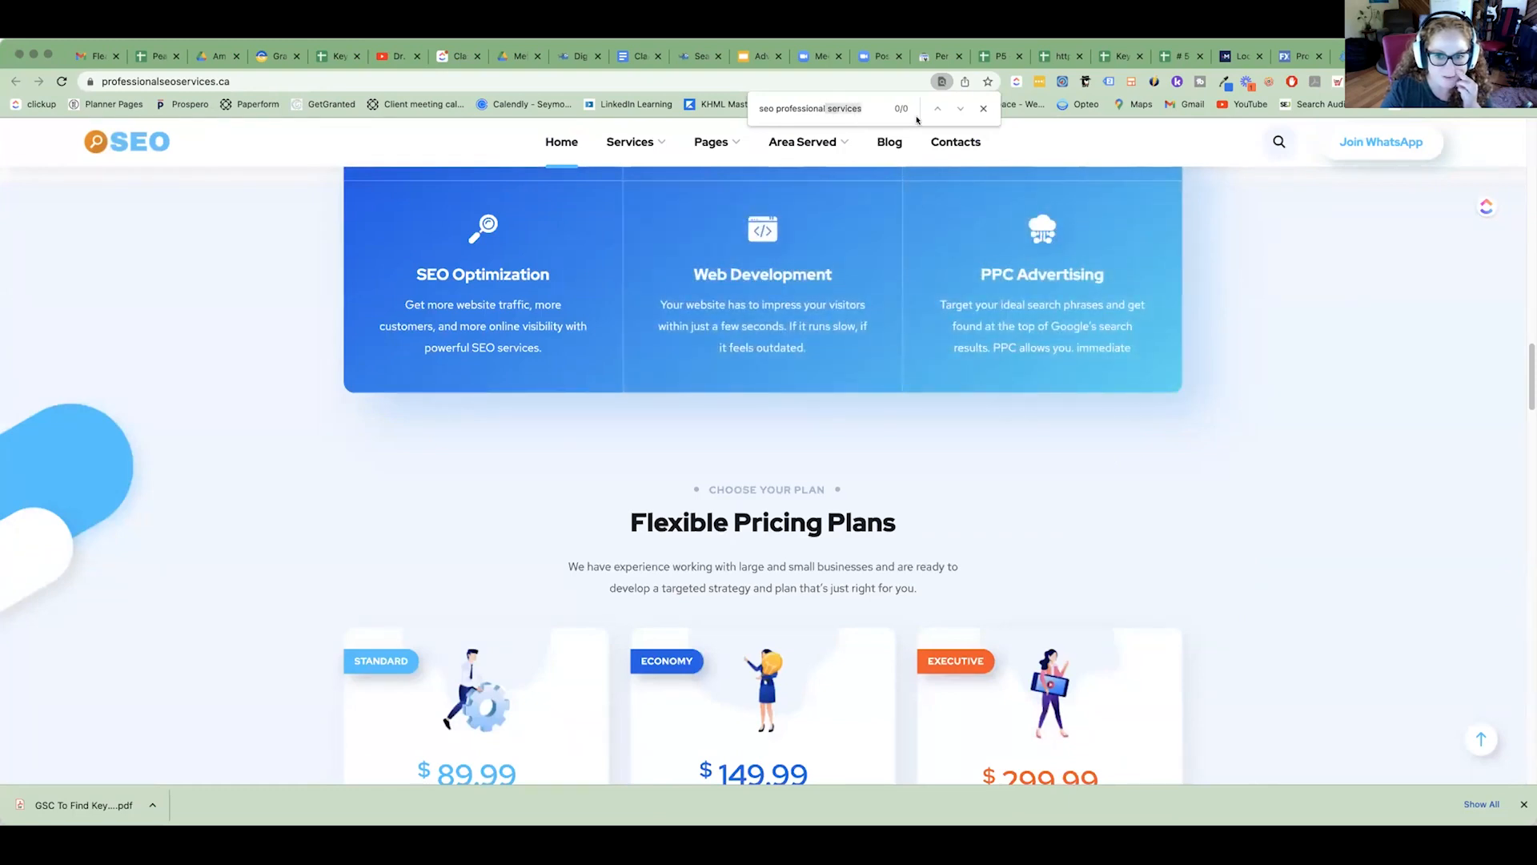
{"action": "key", "text": "BackSpace"}
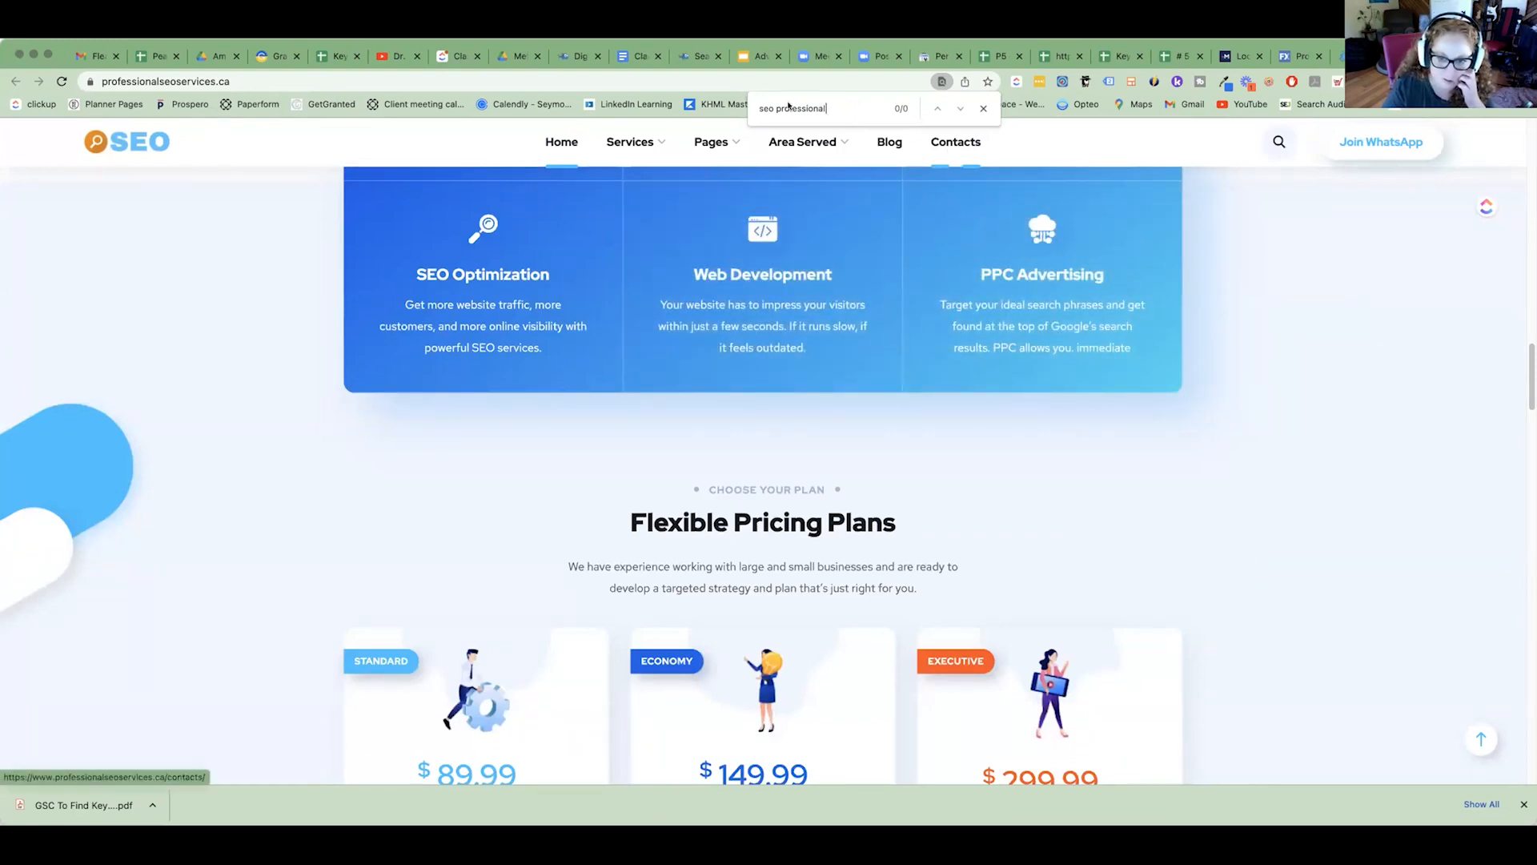
{"action": "triple_click", "coordinate": [844, 110]}
{"action": "key", "text": "BackSpace"}
{"action": "type", "text": "seo professional services"}
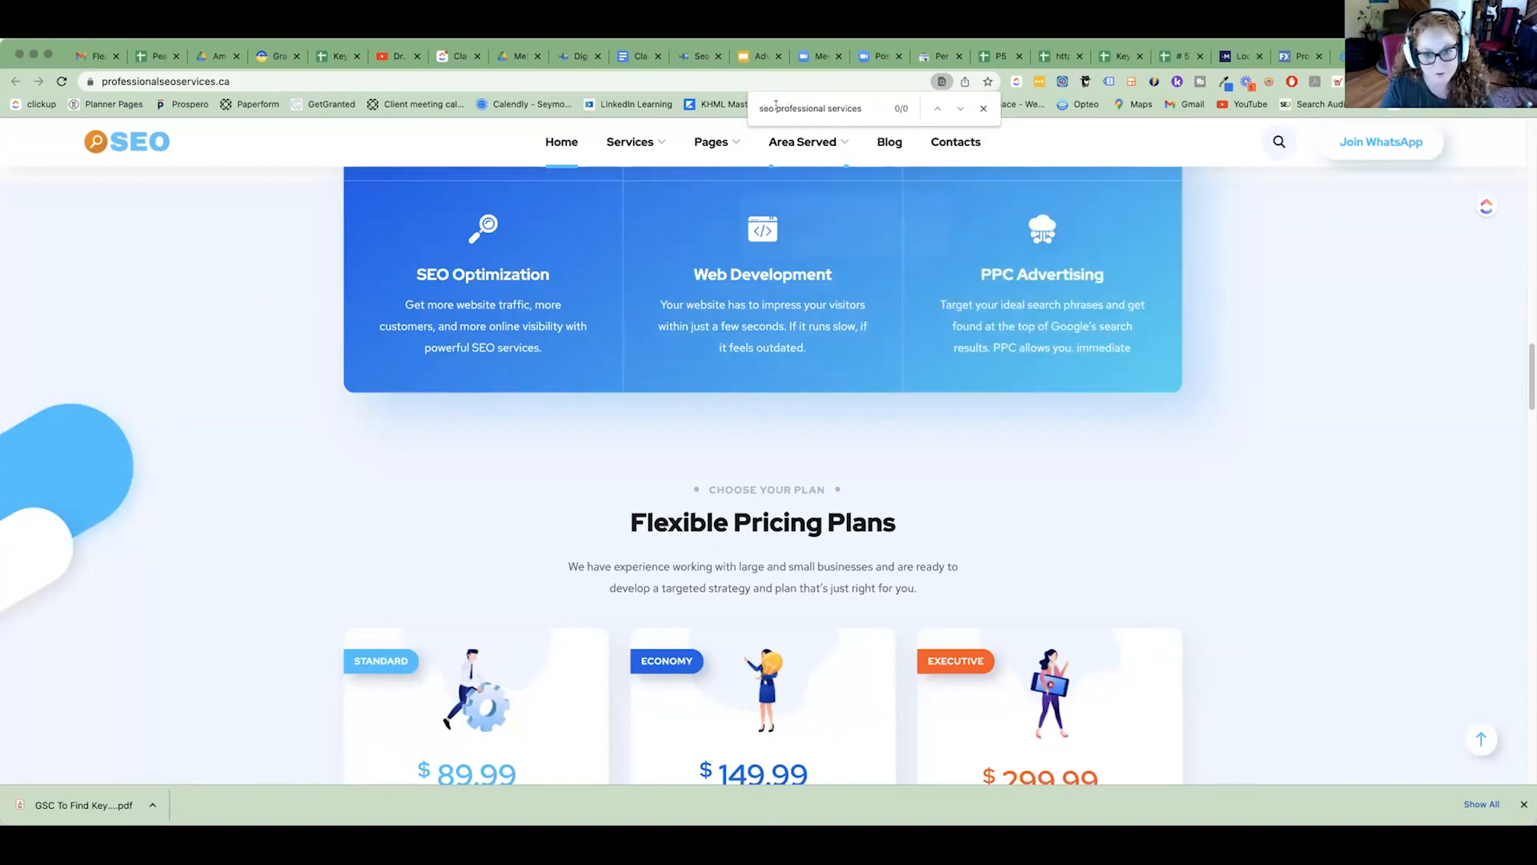
{"action": "left_click_drag", "start_coordinate": [773, 109], "coordinate": [947, 132]}
{"action": "key", "text": "BackSpace"}
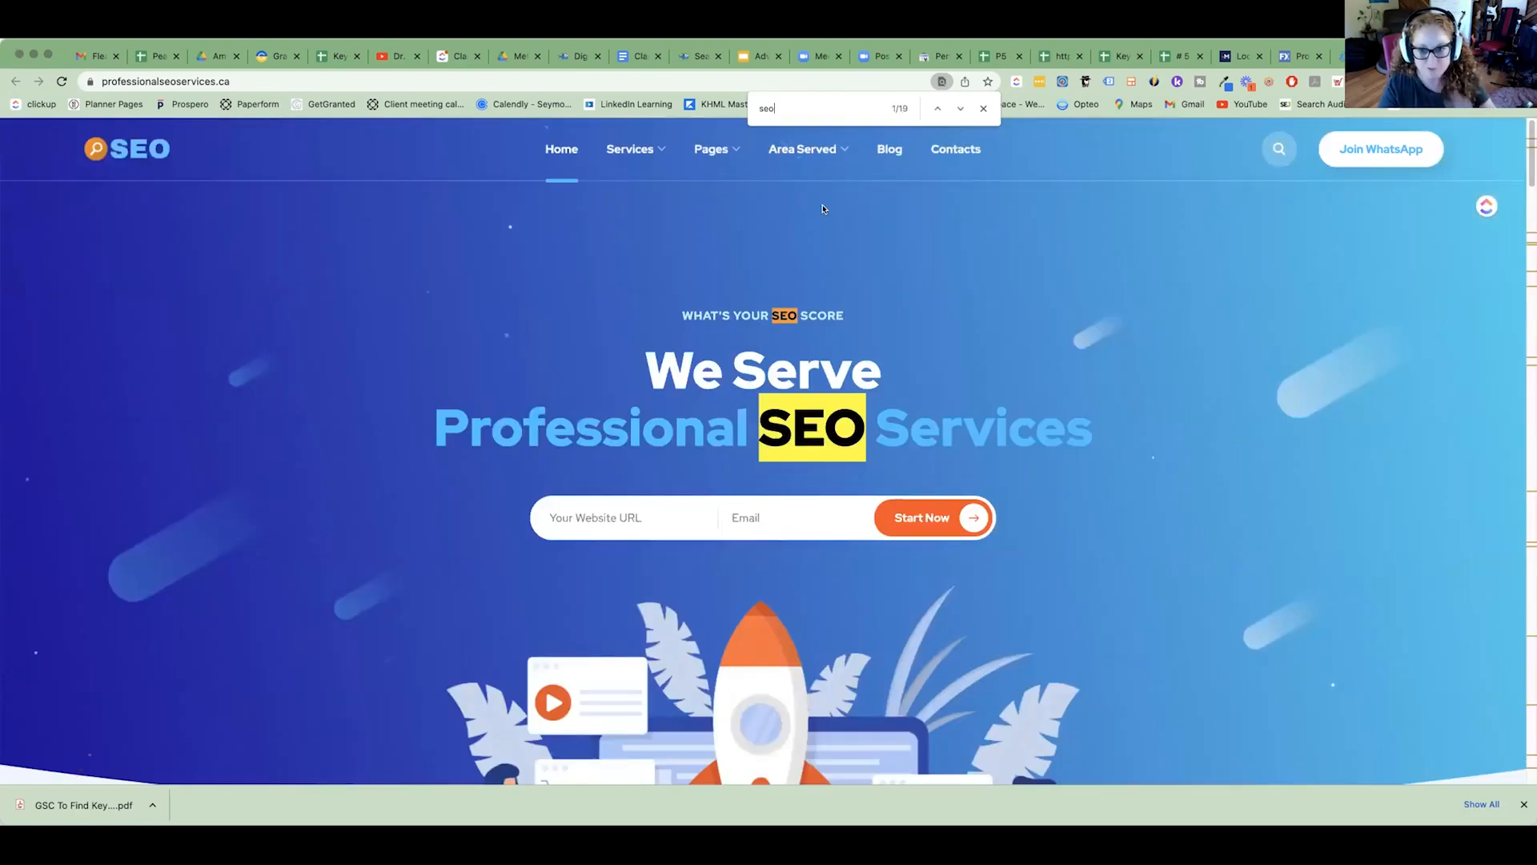
Review where "seo" is used across the page, from the service cards to the "Work with a Dedicated SEO Company" section.
{"action": "scroll", "coordinate": [824, 209], "scroll_direction": "down", "scroll_amount": 8}
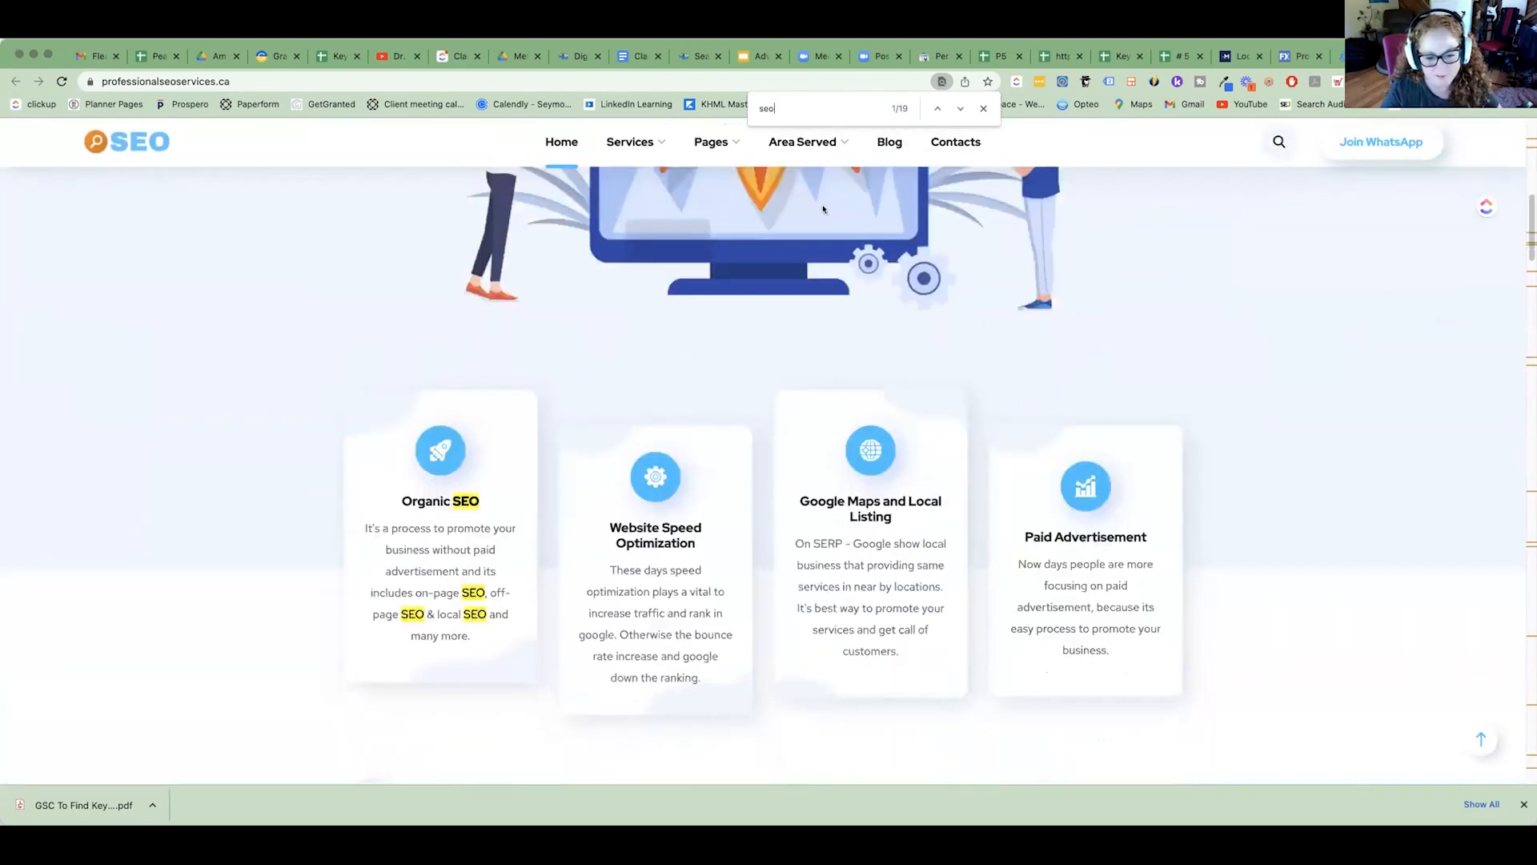
{"action": "scroll", "coordinate": [823, 209], "scroll_direction": "down", "scroll_amount": 8}
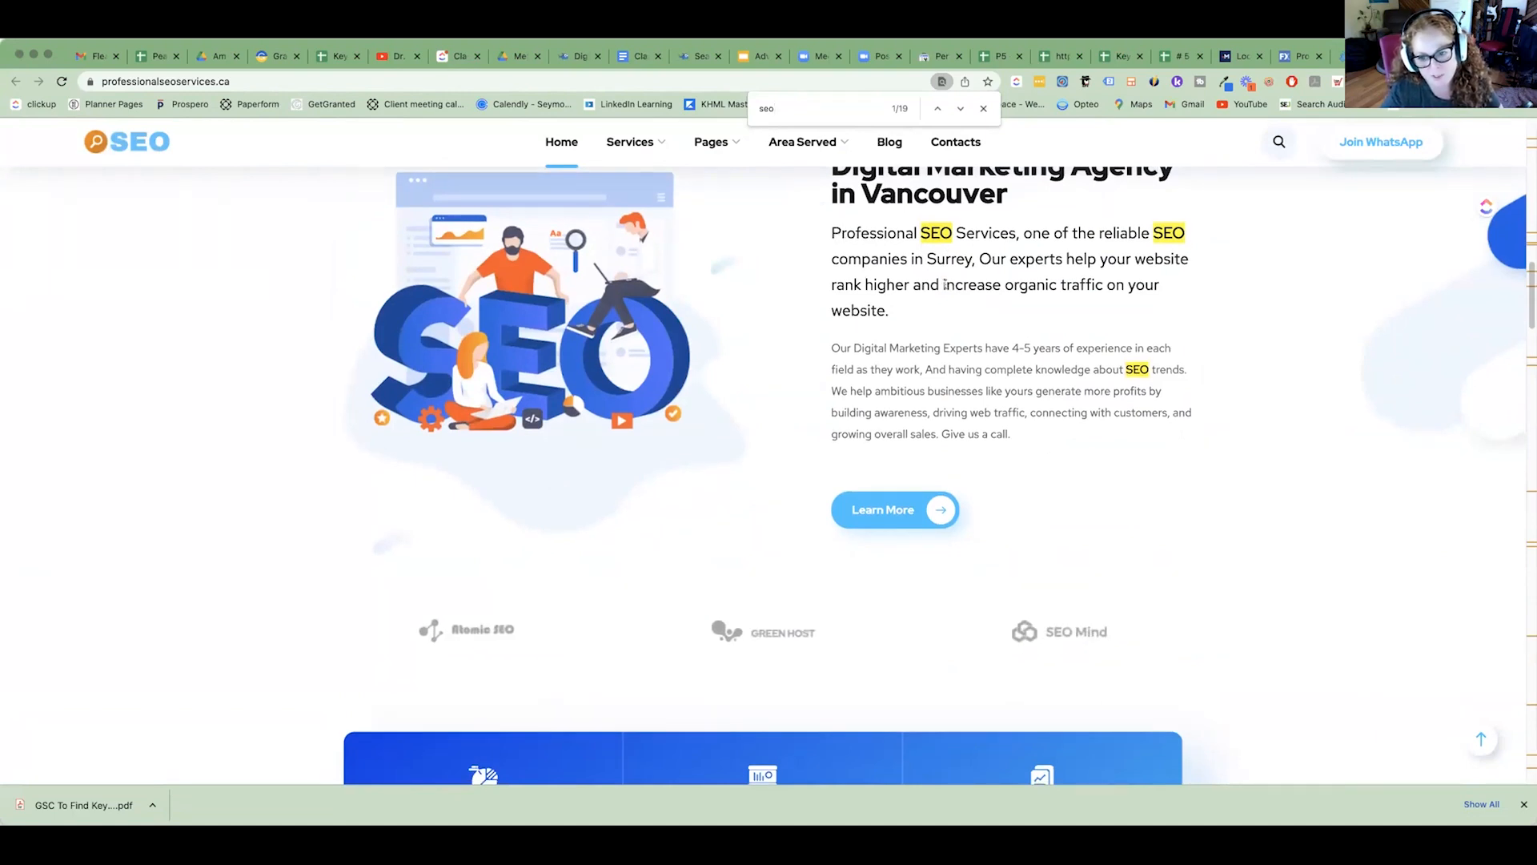
{"action": "scroll", "coordinate": [944, 285], "scroll_direction": "down", "scroll_amount": 8}
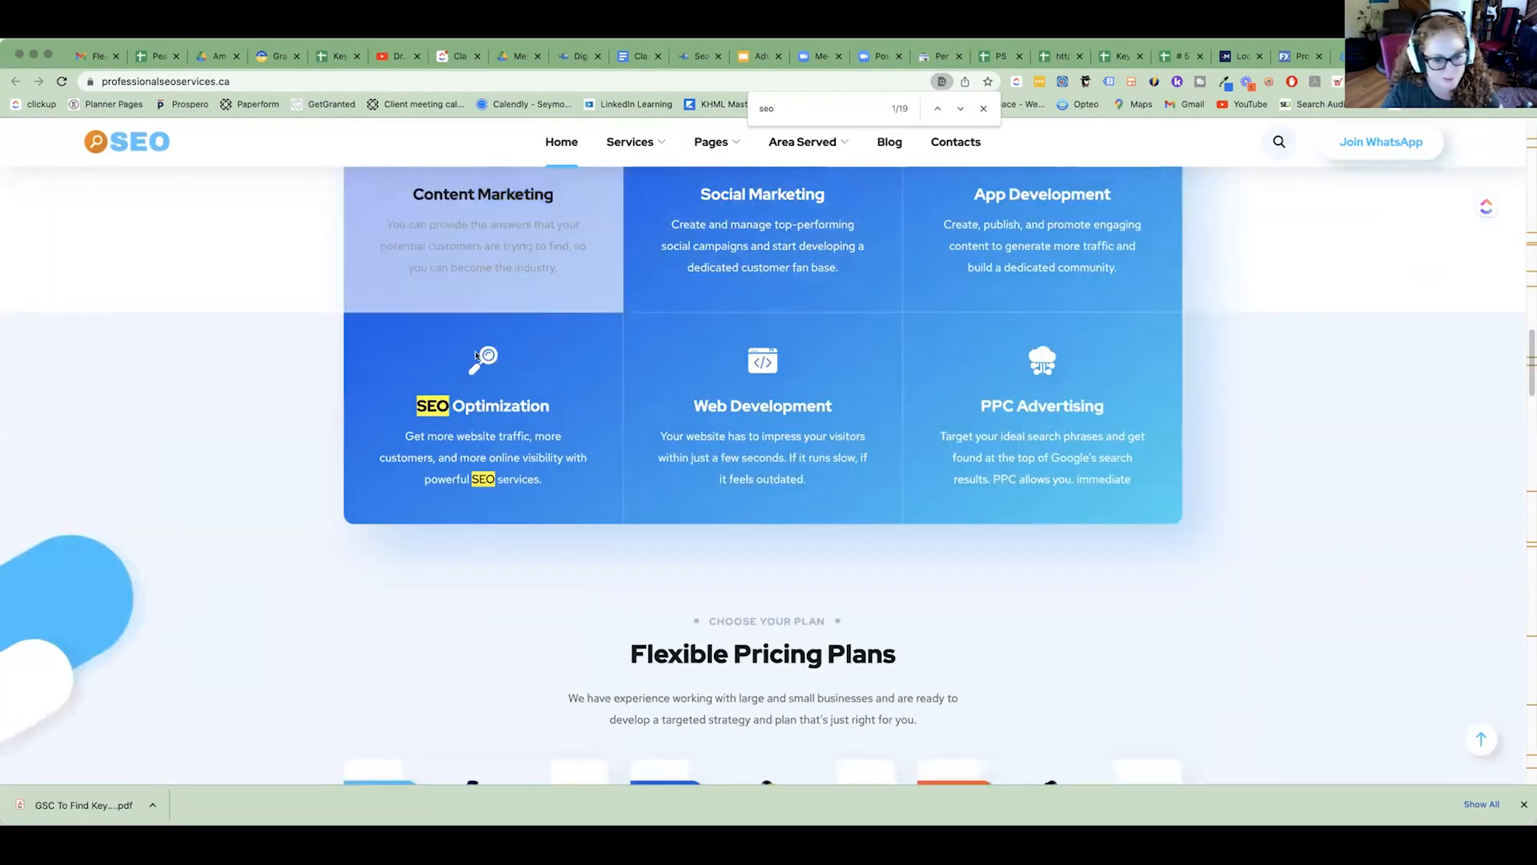
{"action": "scroll", "coordinate": [536, 452], "scroll_direction": "down", "scroll_amount": 7}
{"action": "scroll", "coordinate": [541, 456], "scroll_direction": "down", "scroll_amount": 8}
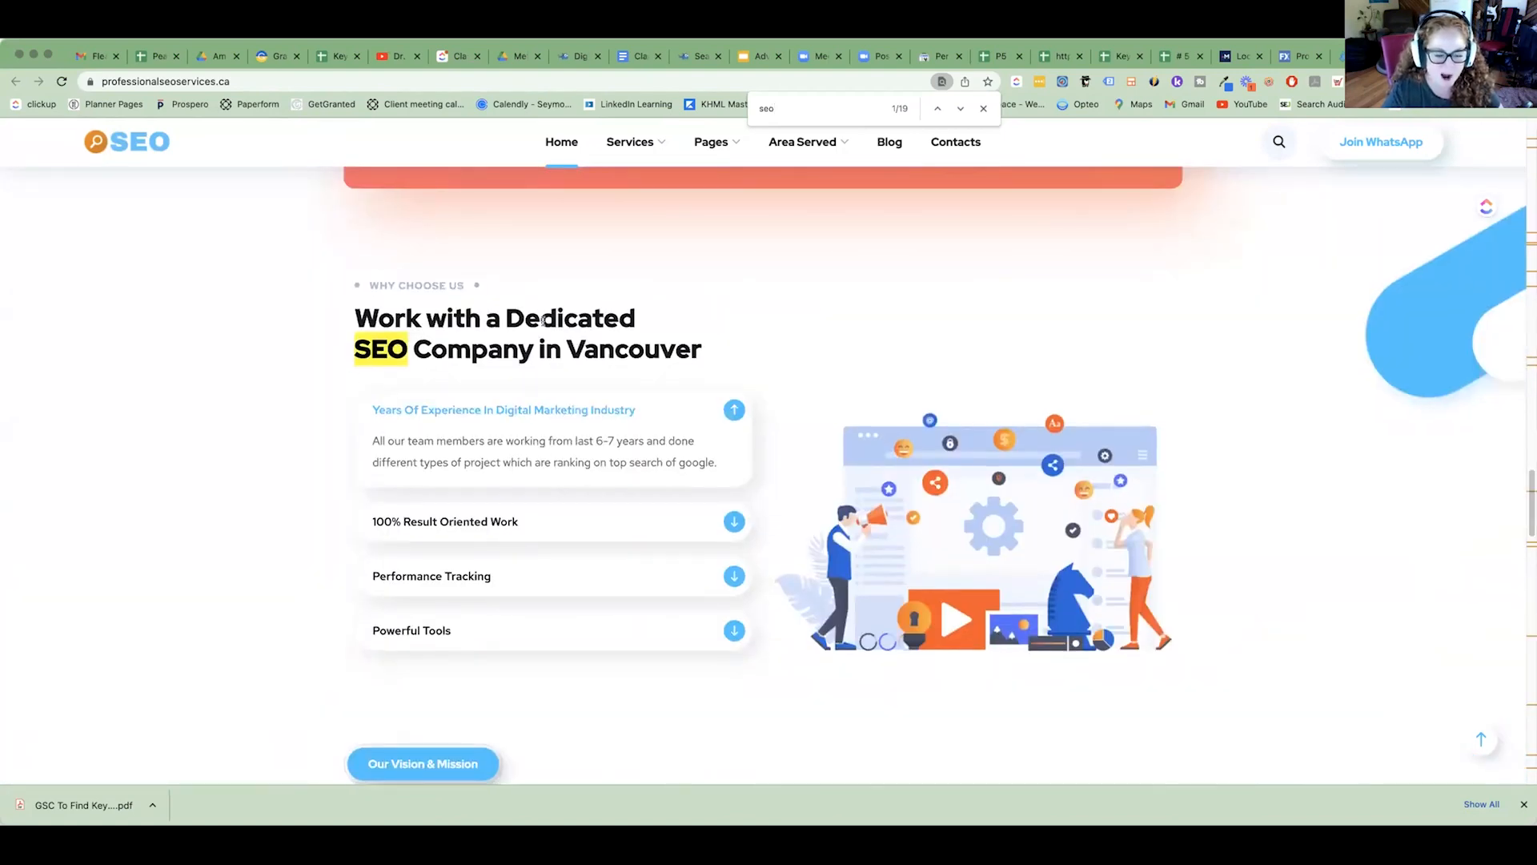
{"action": "scroll", "coordinate": [543, 321], "scroll_direction": "down", "scroll_amount": 10}
{"action": "scroll", "coordinate": [544, 300], "scroll_direction": "down", "scroll_amount": 10}
{"action": "scroll", "coordinate": [641, 195], "scroll_direction": "up", "scroll_amount": 20}
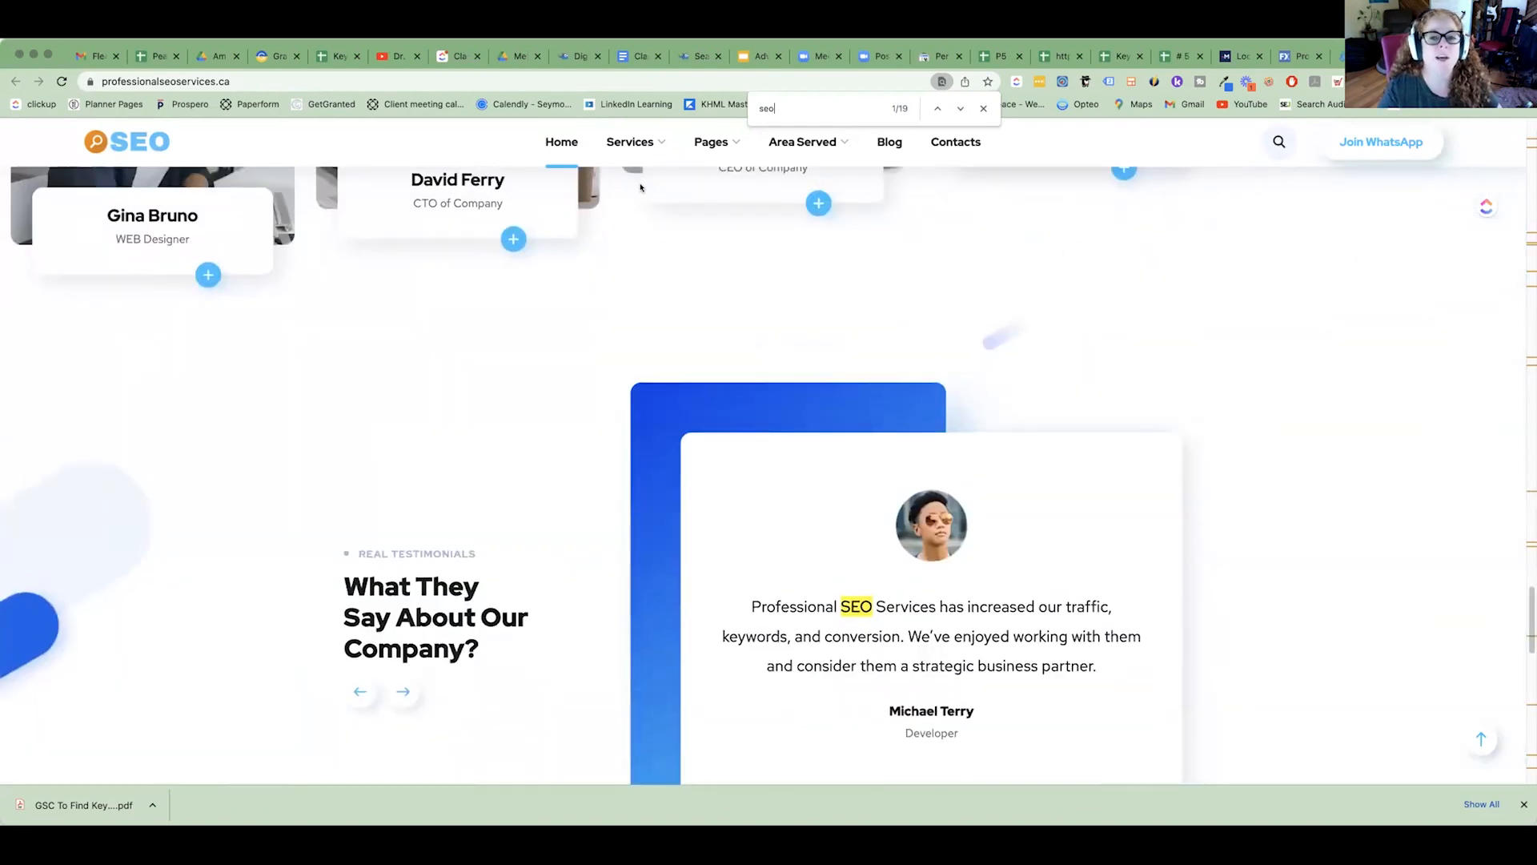
Return to the #5 SEO Consulting Service query sheet and note "low impressions but could move up in the SERPs" in F24 beside "seo professional services".
{"action": "left_click", "coordinate": [1184, 56]}
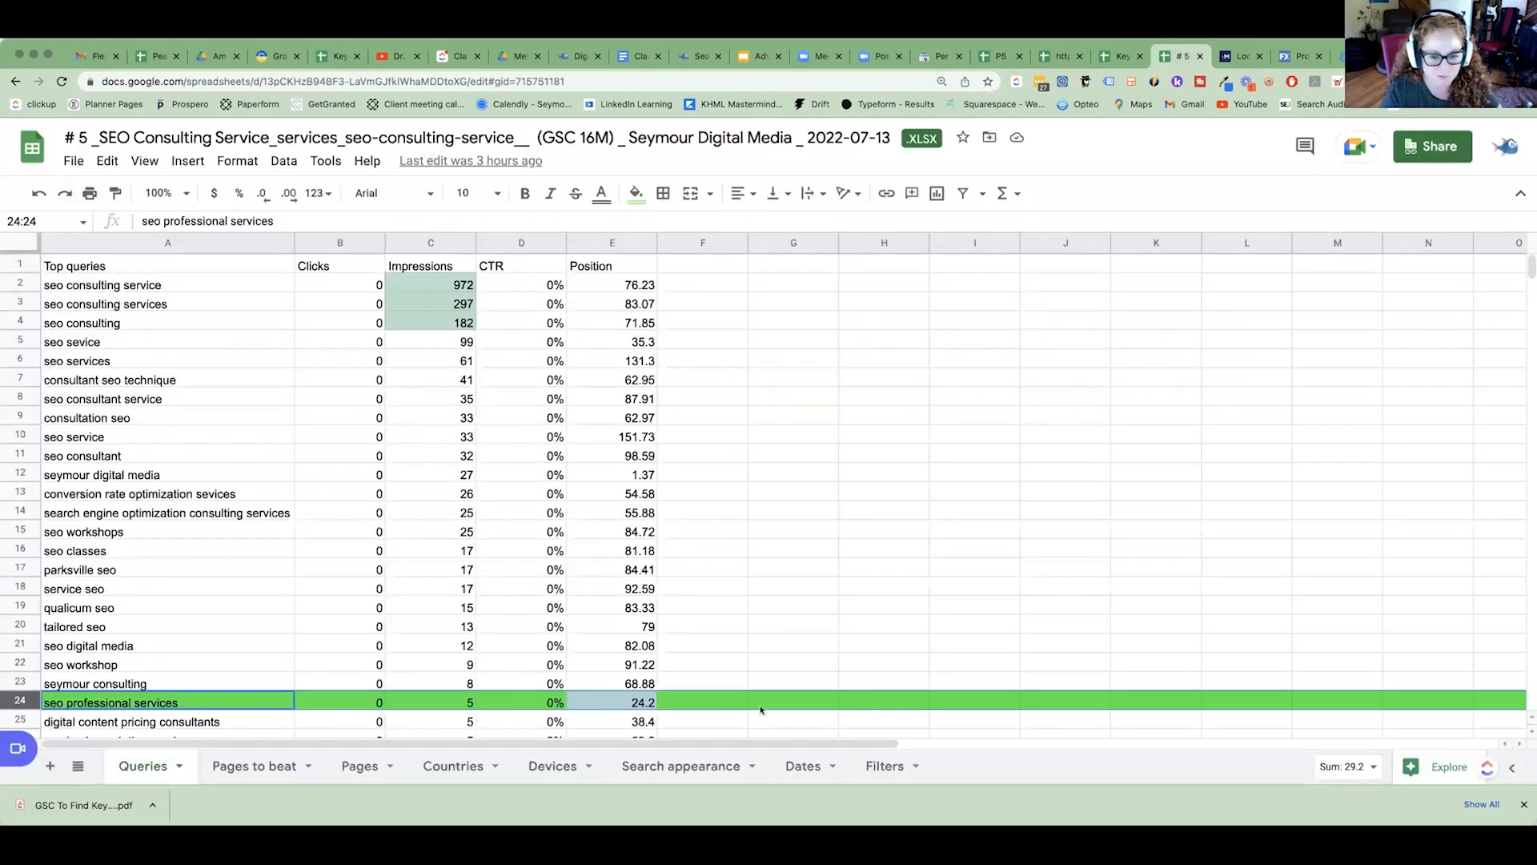
{"action": "left_click", "coordinate": [717, 700]}
{"action": "type", "text": "low search"}
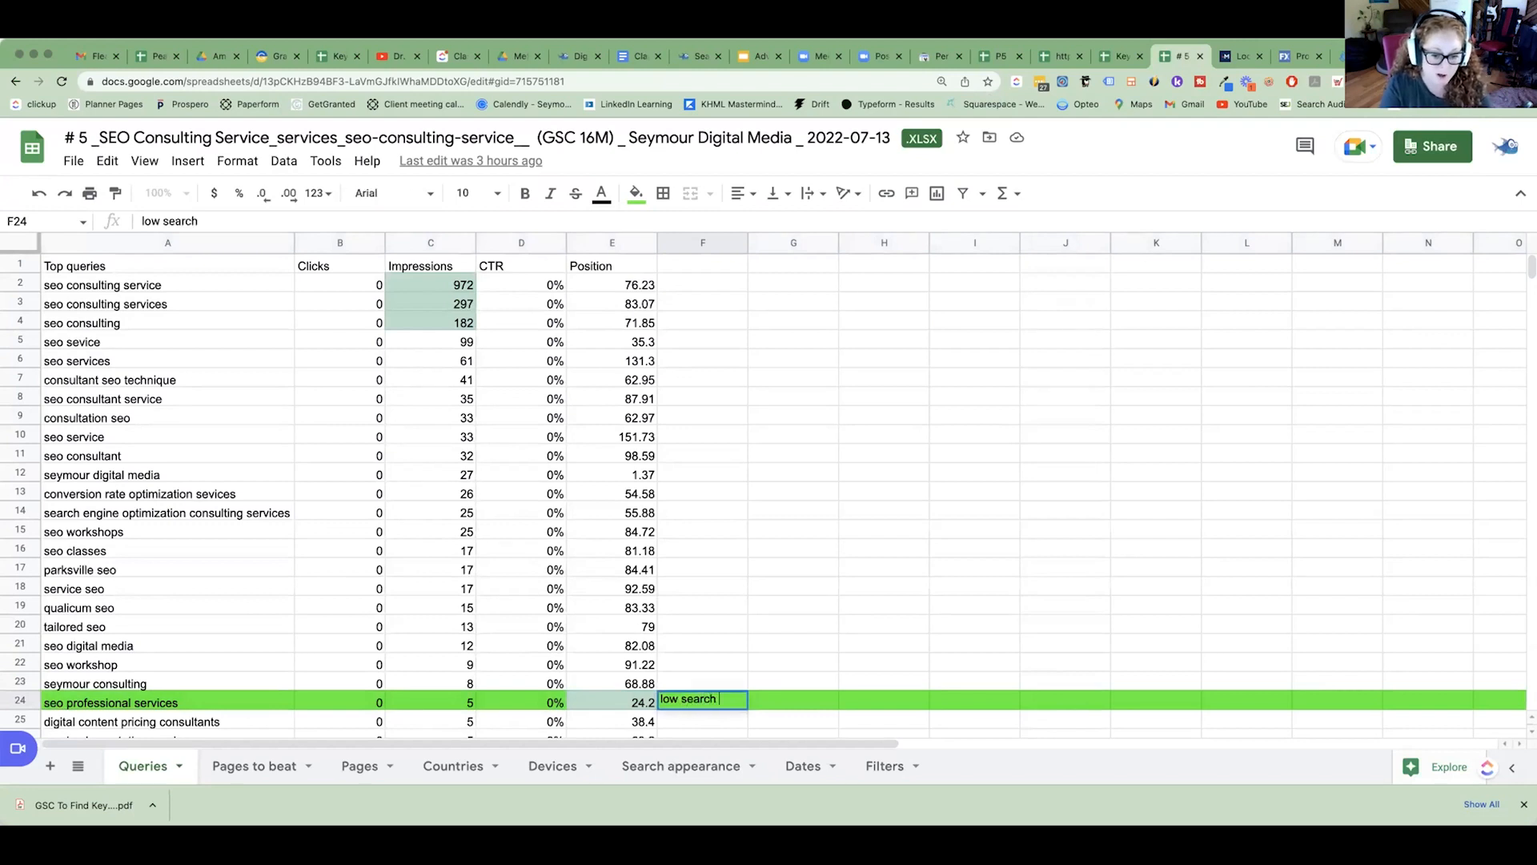
{"action": "key", "text": "BackSpace"}
{"action": "key", "text": "BackSpace"}
{"action": "key", "text": "BackSpace"}
{"action": "key", "text": "BackSpace"}
{"action": "key", "text": "BackSpace"}
{"action": "key", "text": "BackSpace"}
{"action": "key", "text": "BackSpace"}
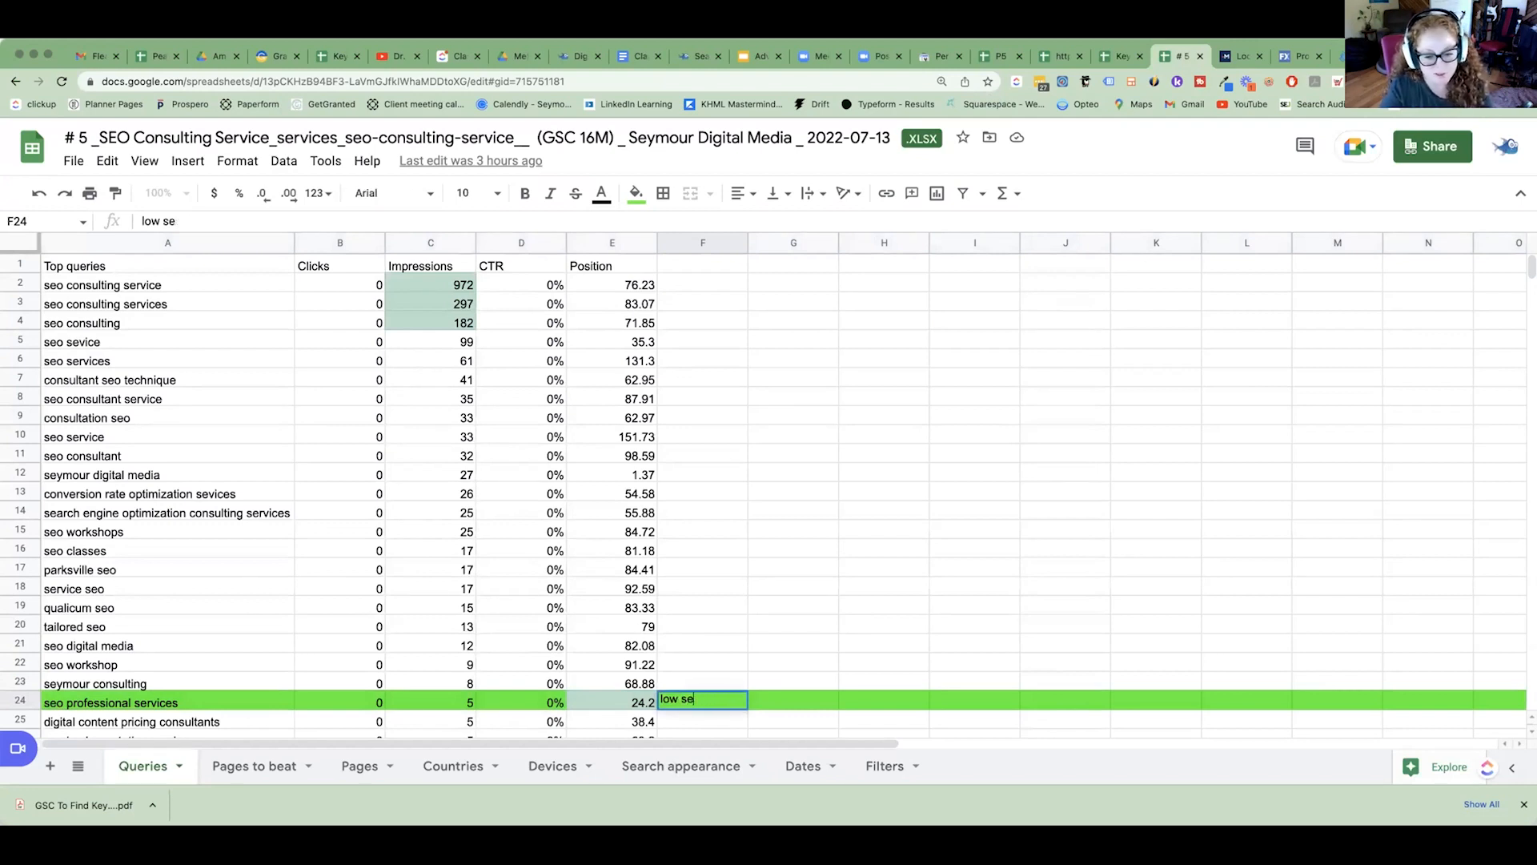
{"action": "type", "text": "impressio"}
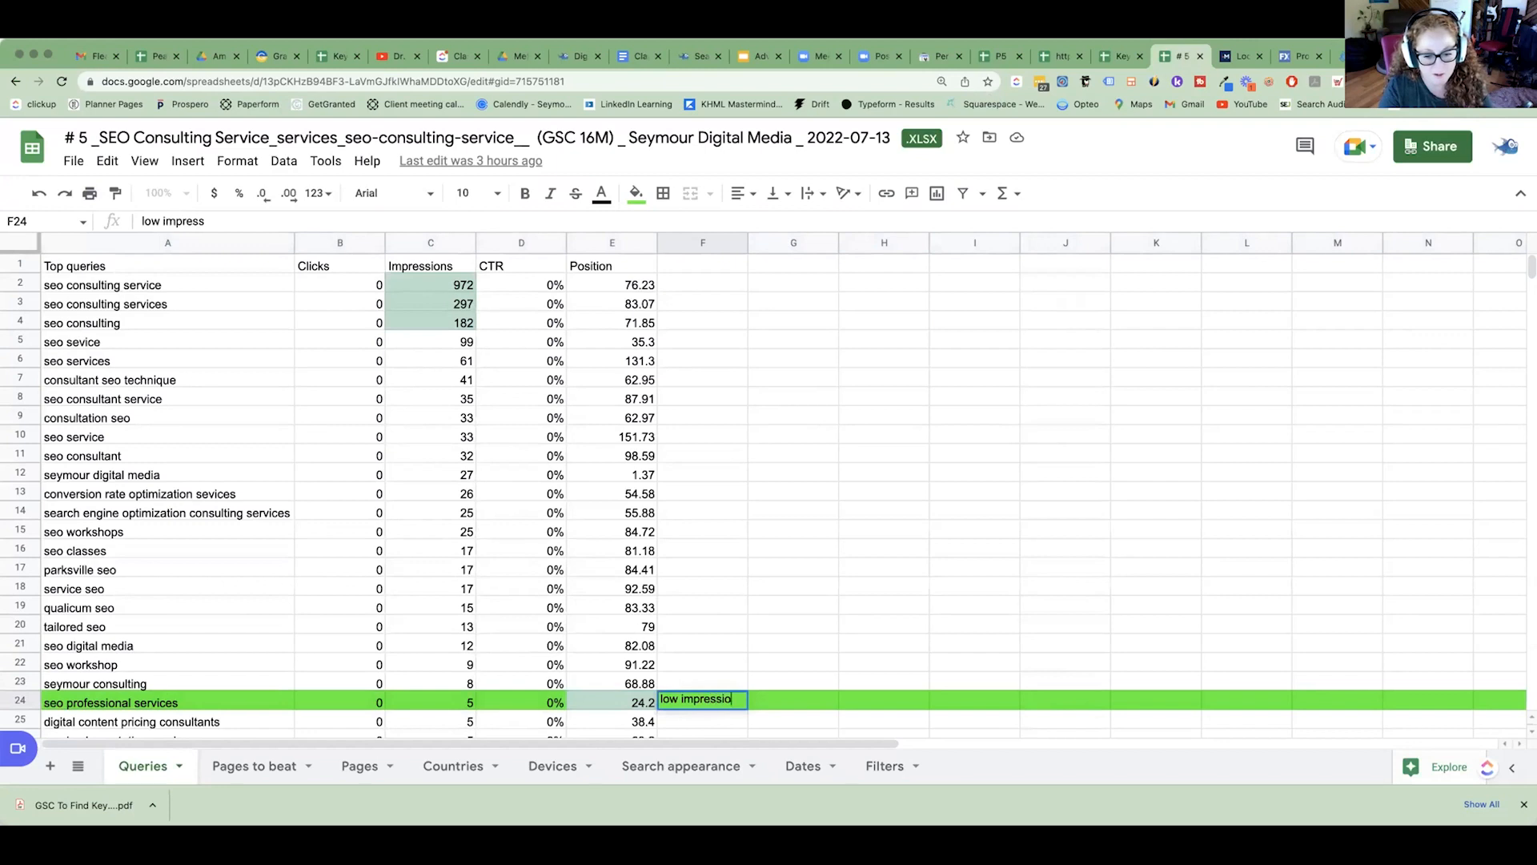
{"action": "type", "text": "ns but "}
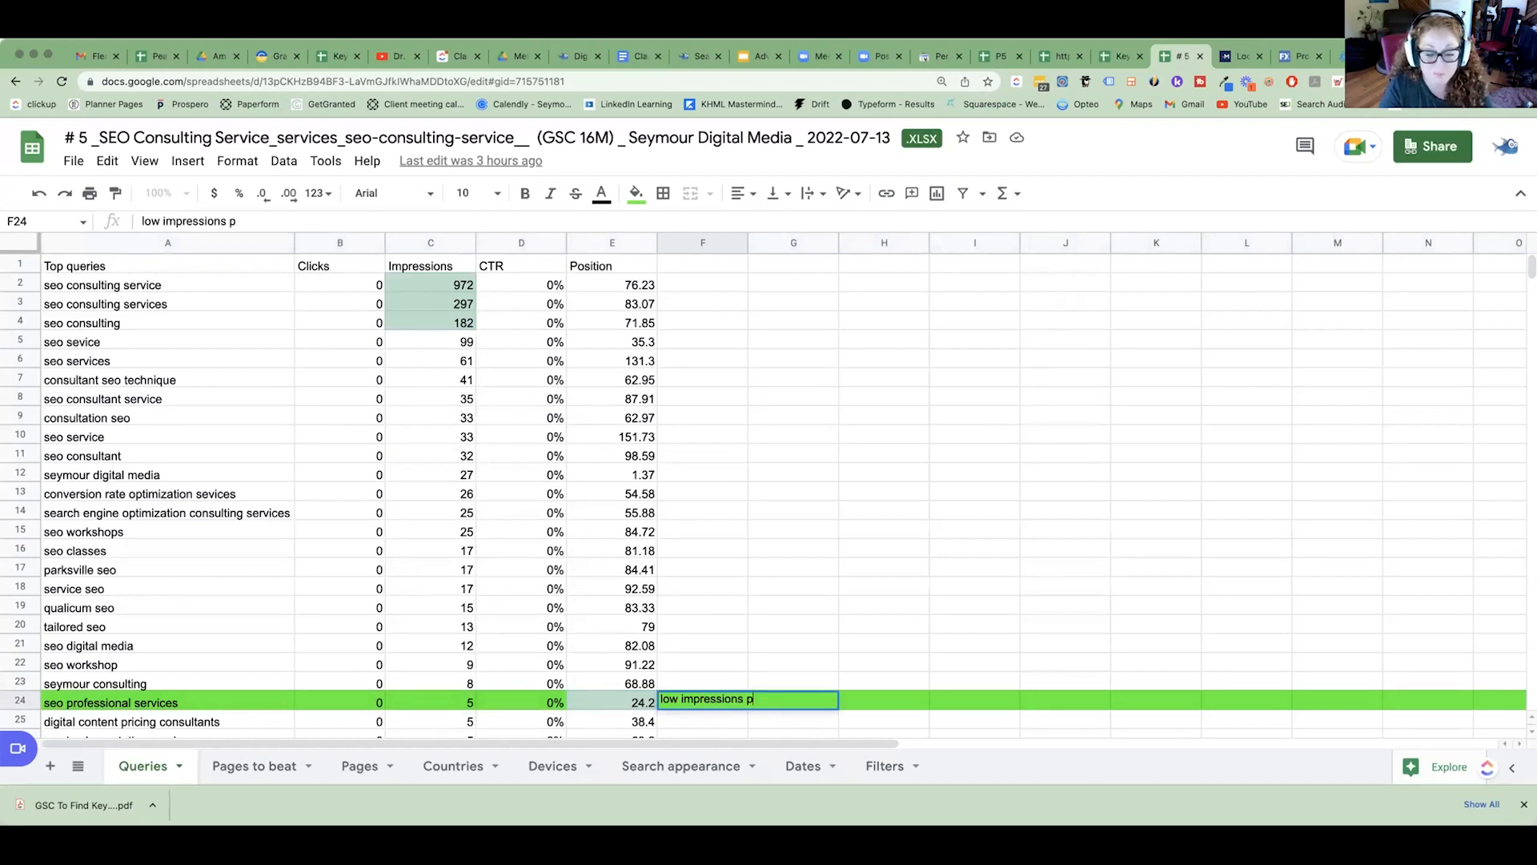
{"action": "type", "text": "could move up in the SERPs"}
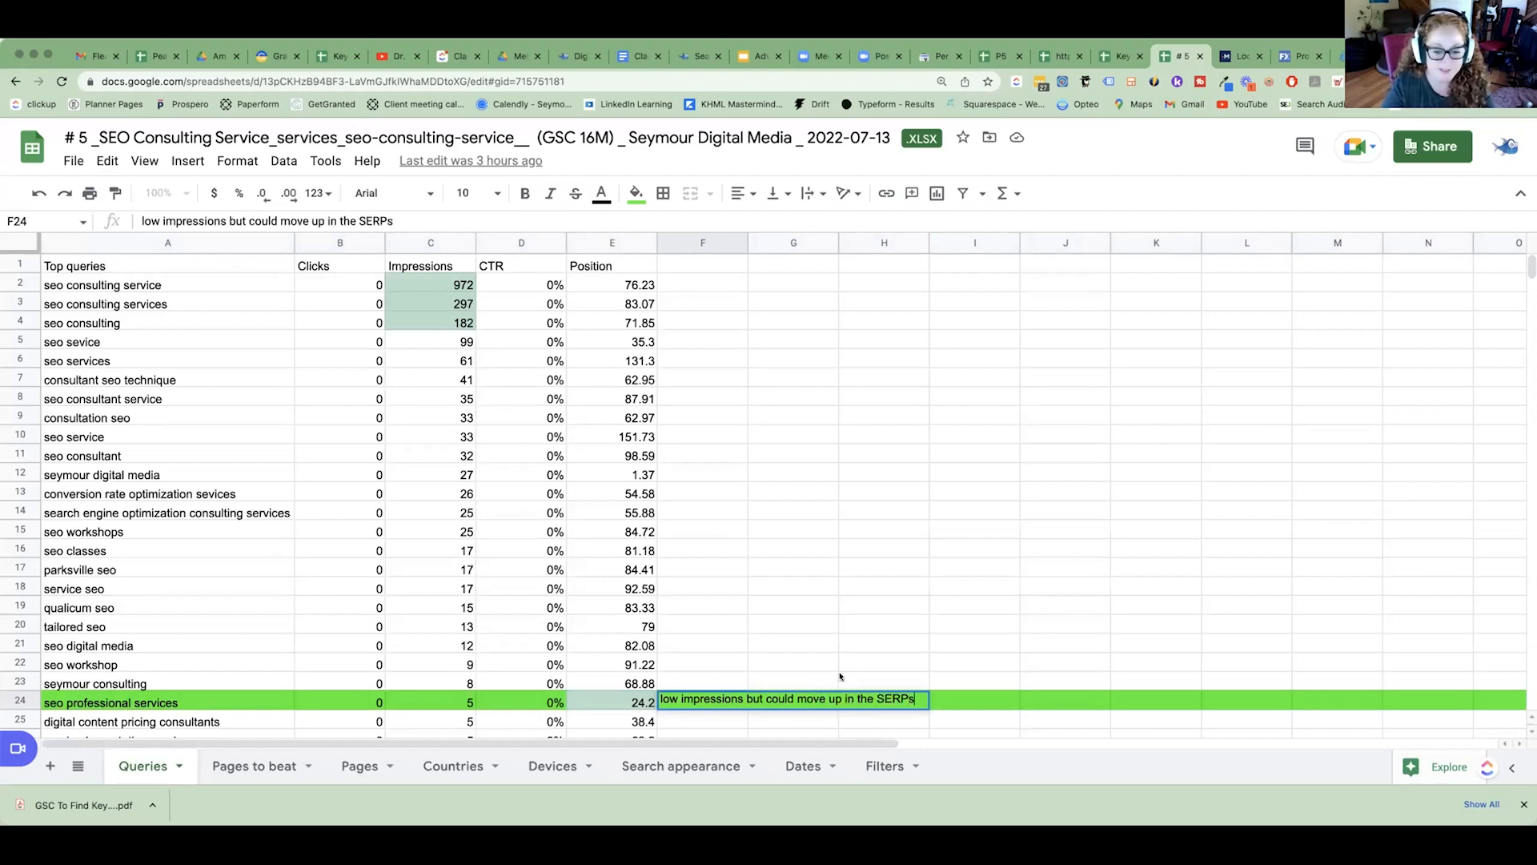
{"action": "left_click", "coordinate": [840, 676]}
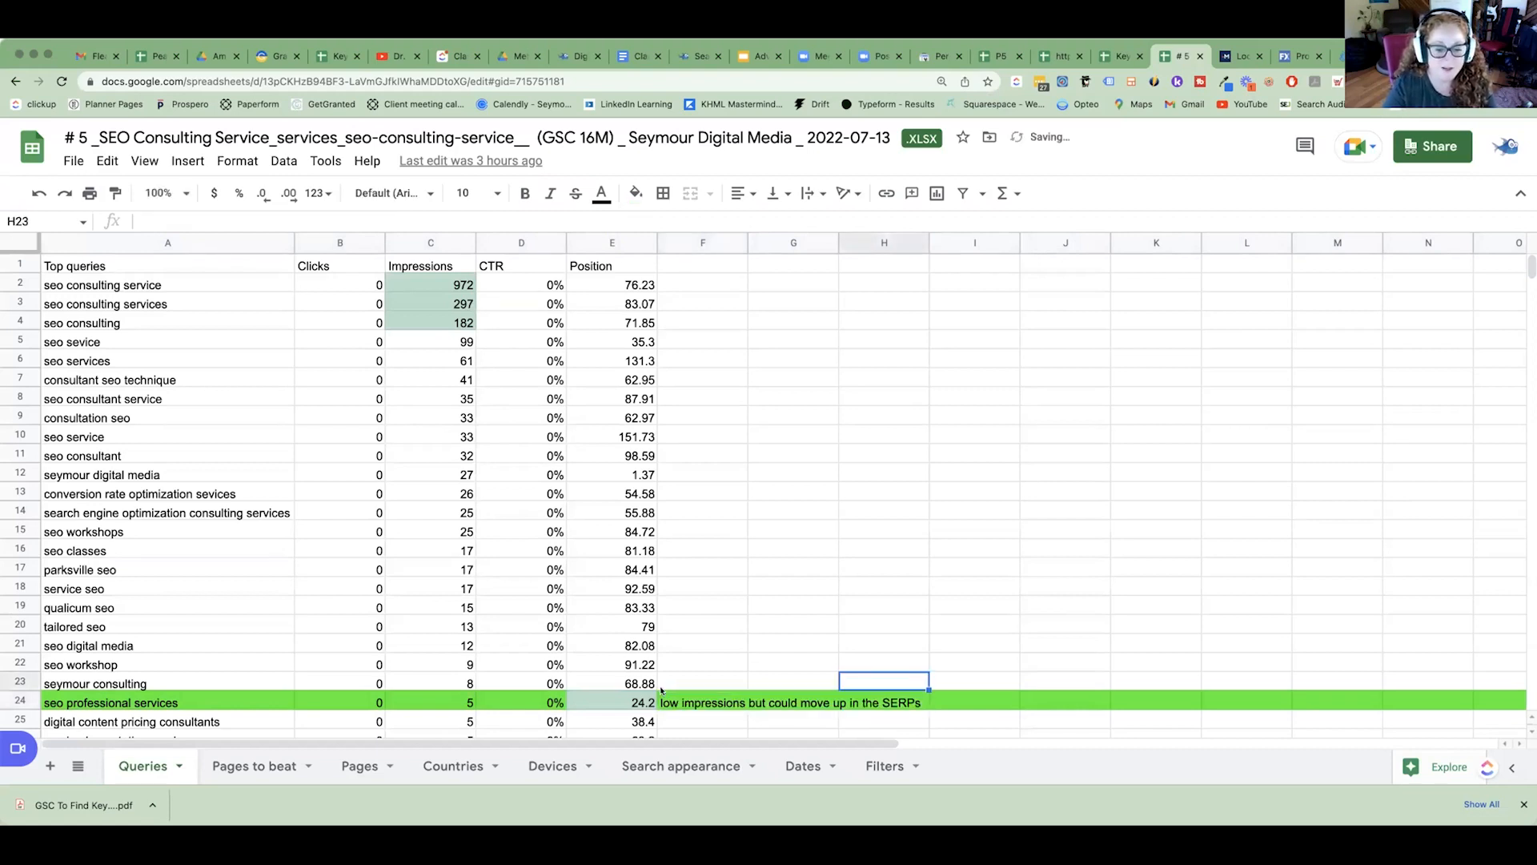
Copy "seo professional services" from the query sheet into the SEO Consulting page's Proposed keywords cell (H27) in the Meta Mapping sheet.
{"action": "left_click", "coordinate": [200, 697]}
{"action": "double_click", "coordinate": [200, 696]}
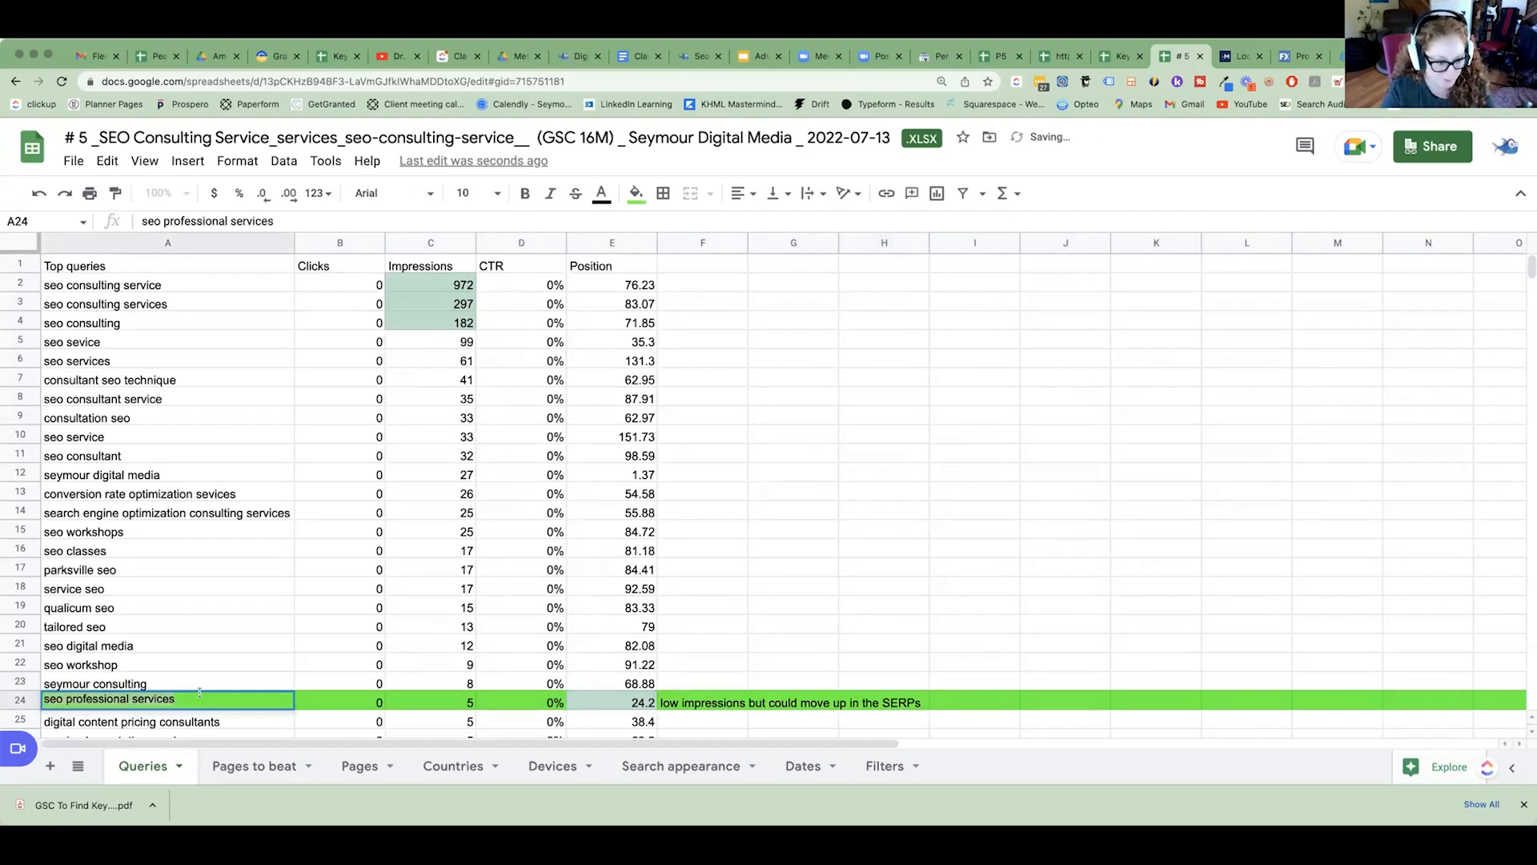
{"action": "right_click", "coordinate": [200, 696]}
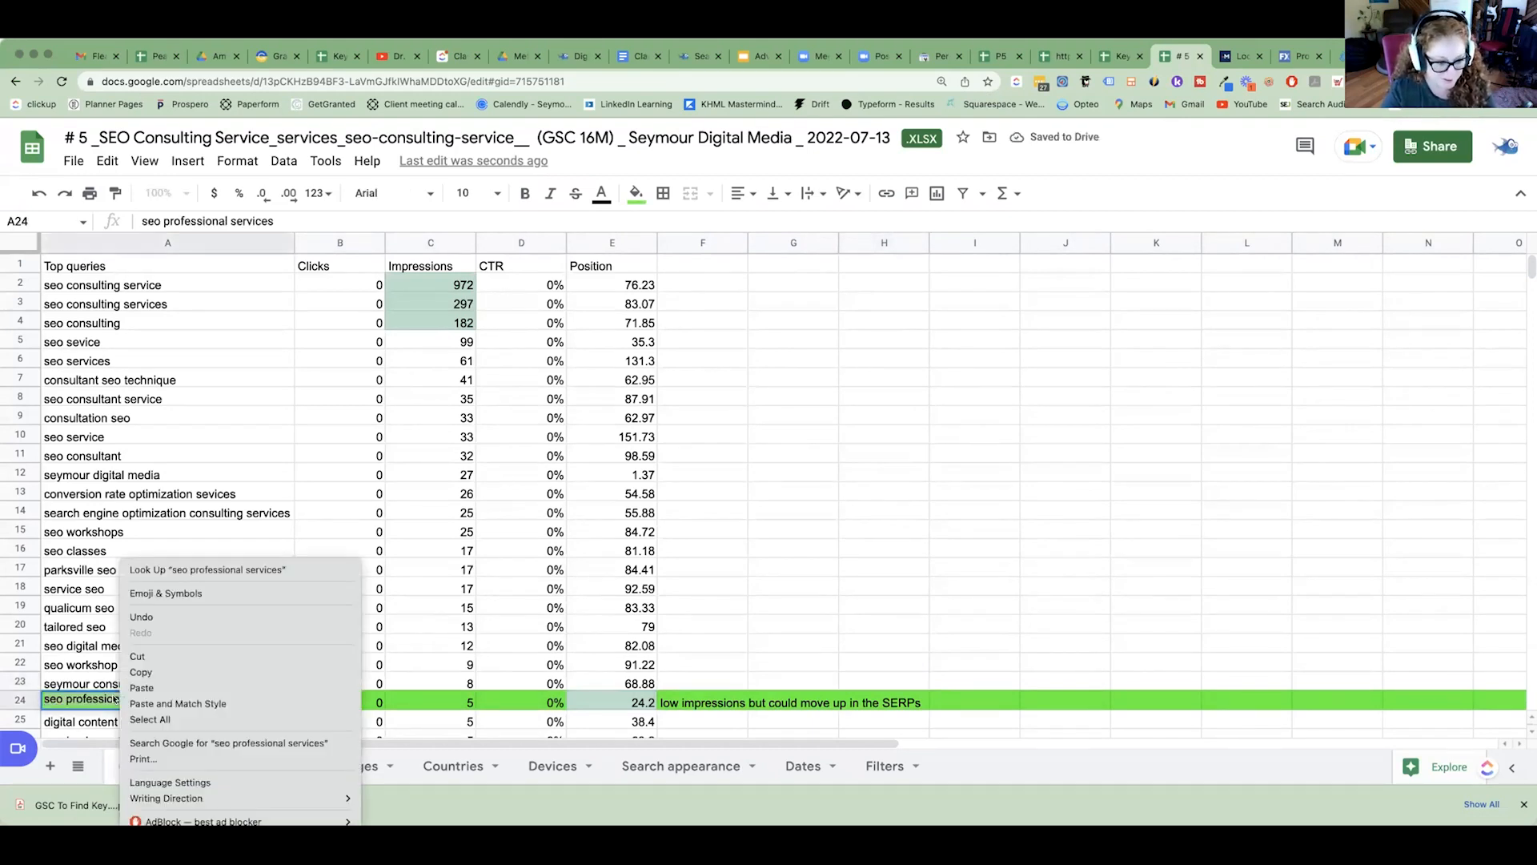
{"action": "left_click", "coordinate": [189, 671]}
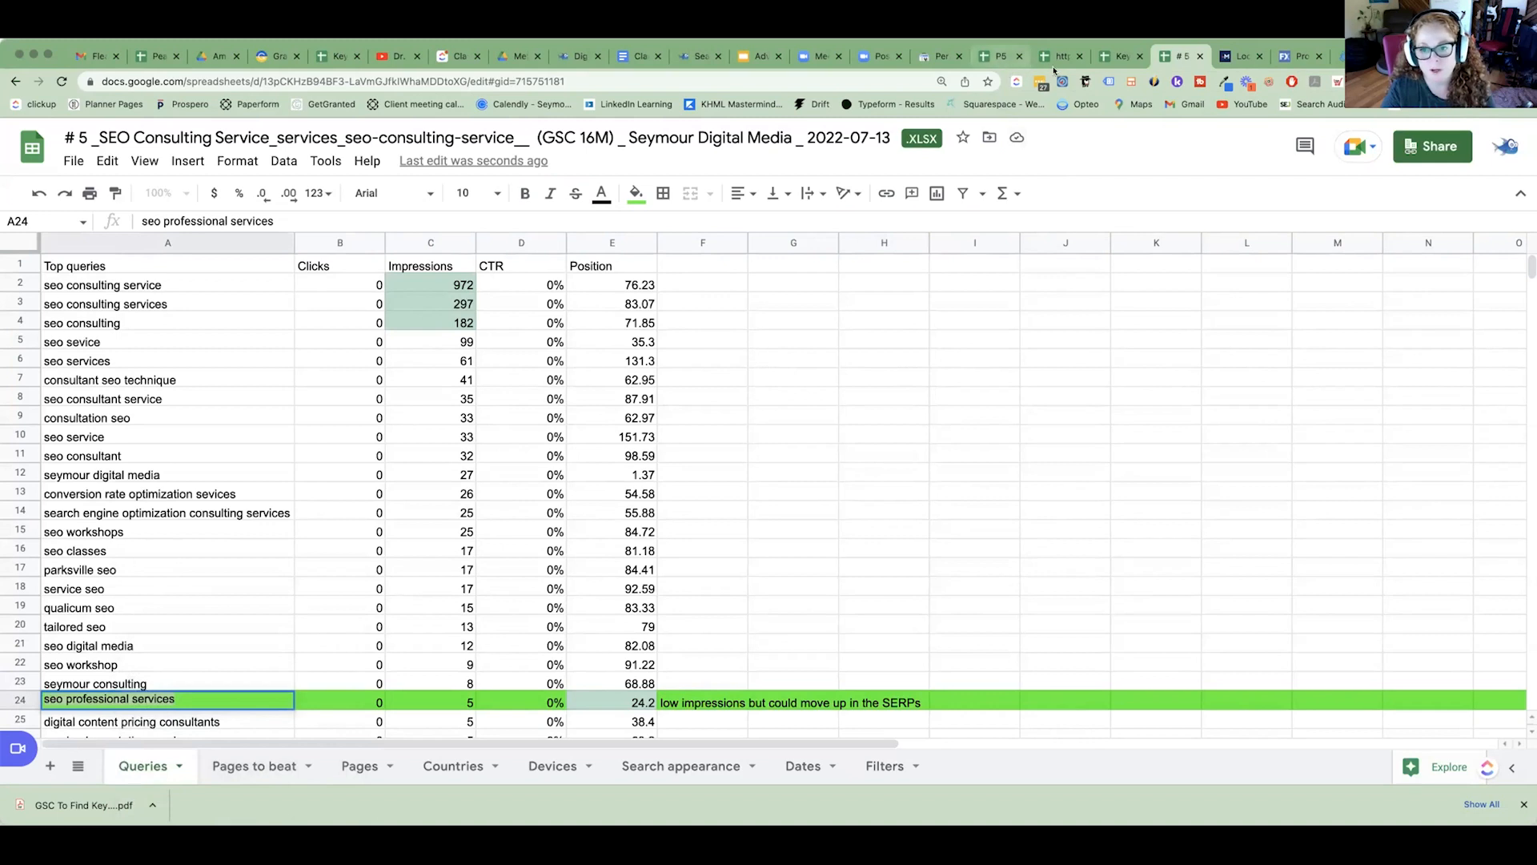
{"action": "left_click", "coordinate": [1109, 59]}
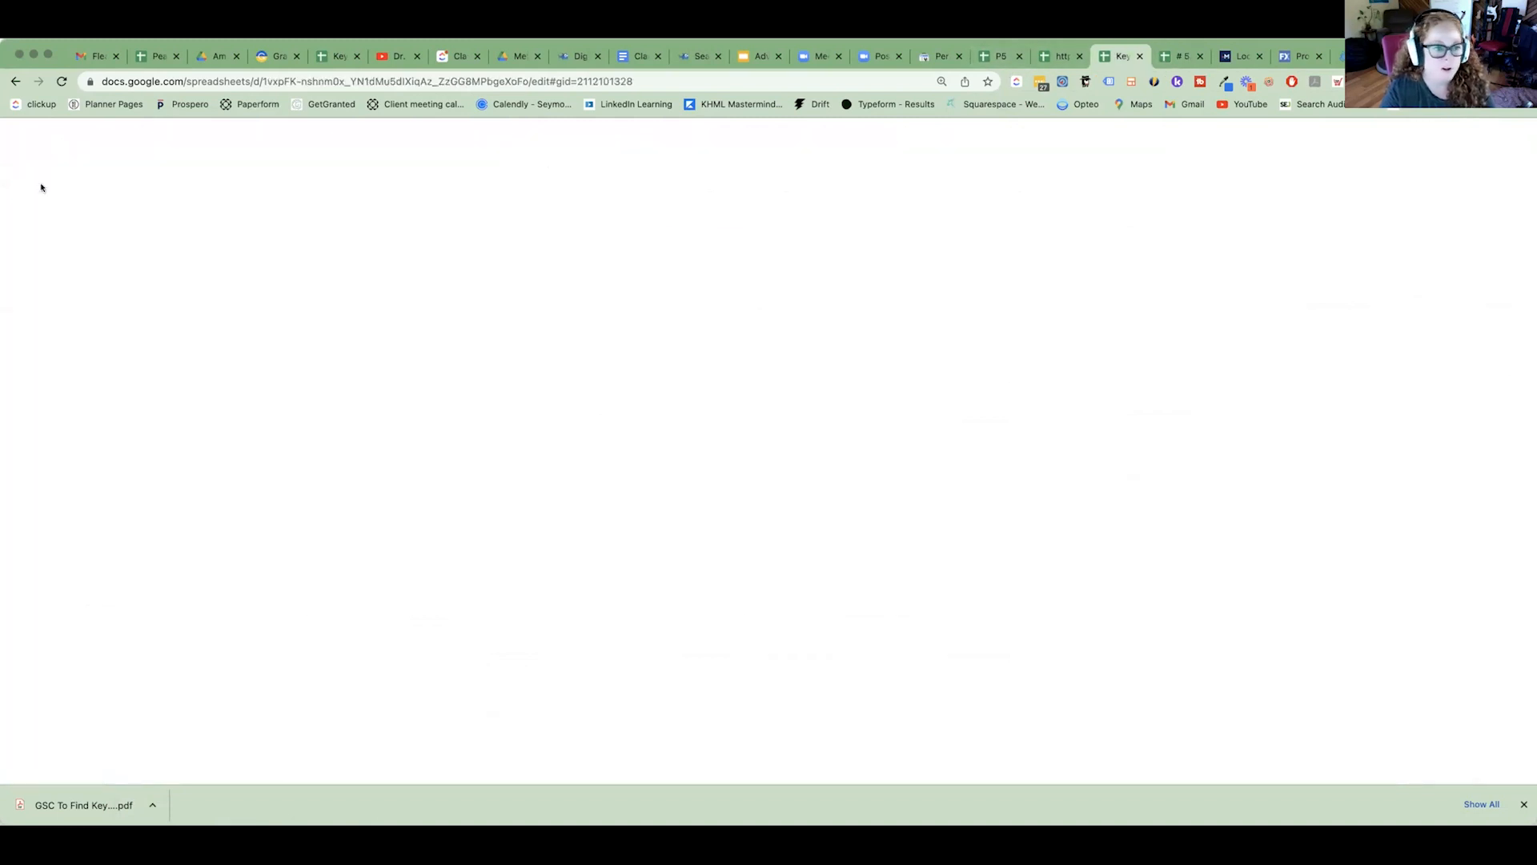
{"action": "left_click_drag", "start_coordinate": [305, 137], "coordinate": [114, 138]}
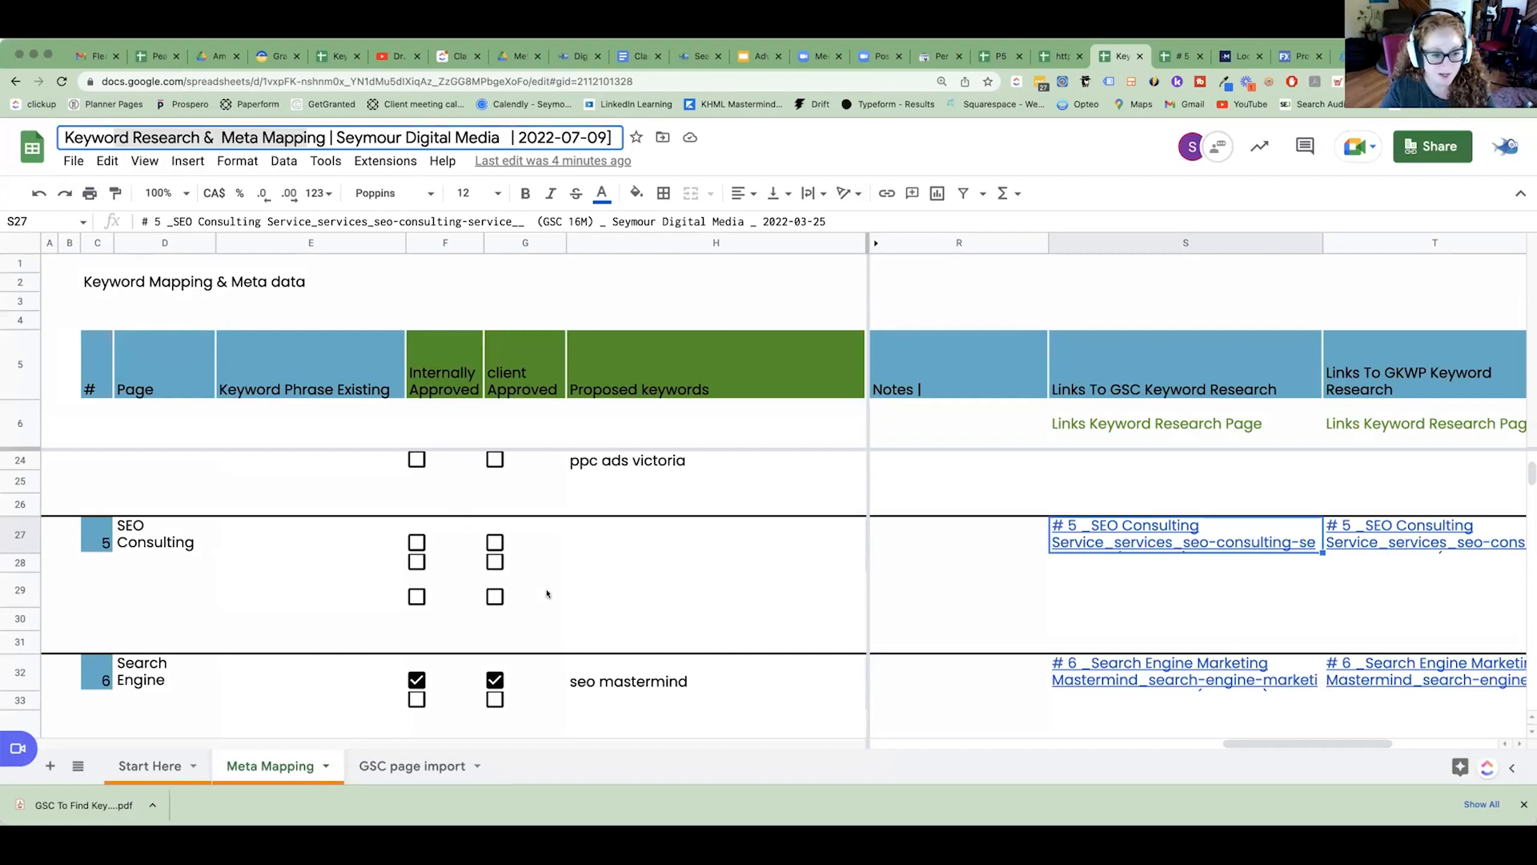
{"action": "left_click", "coordinate": [12, 535]}
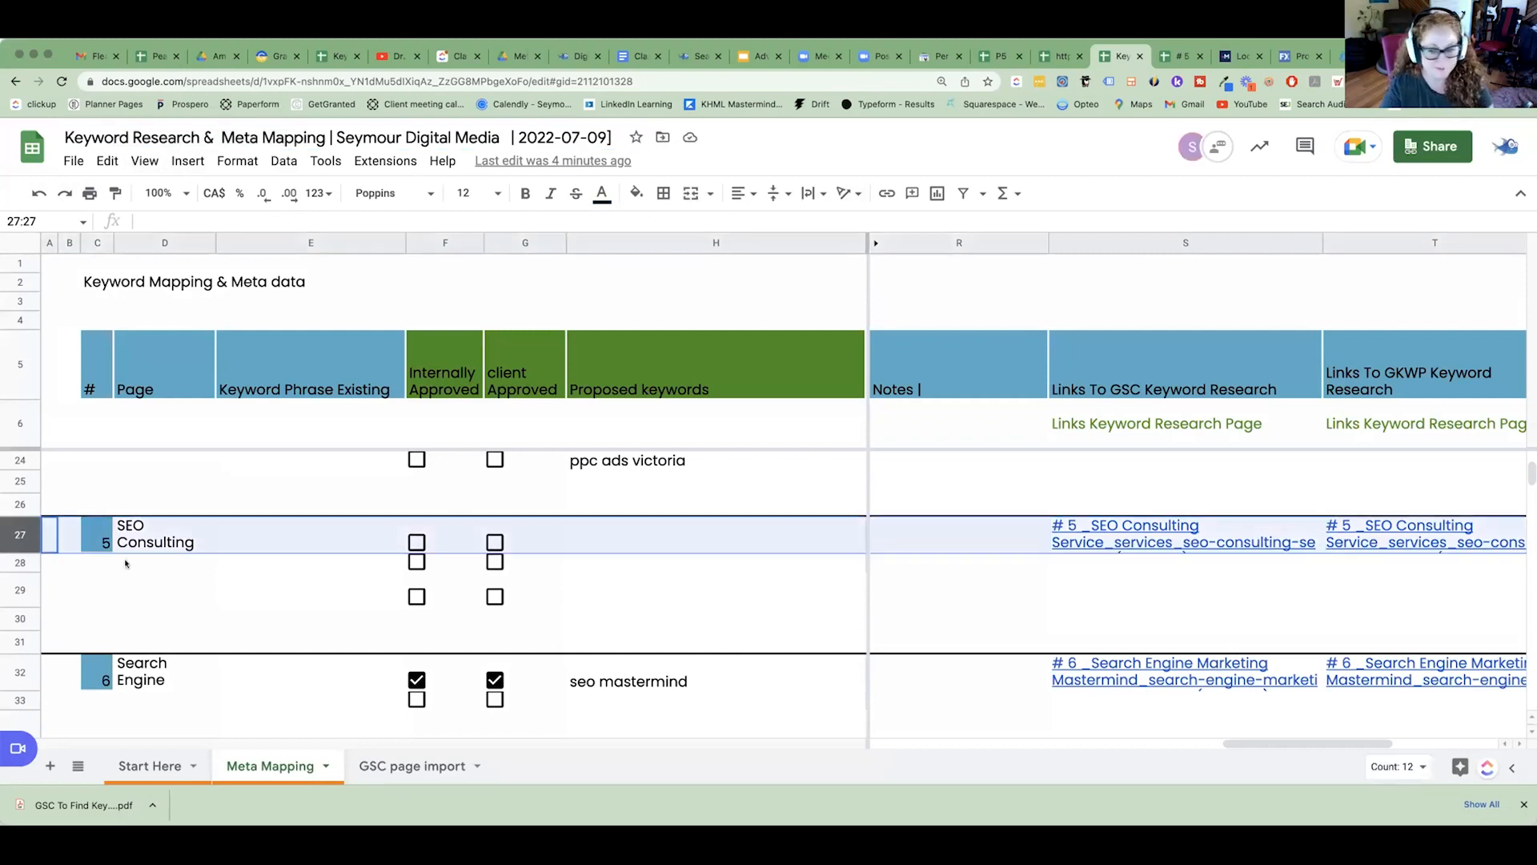
{"action": "left_click", "coordinate": [714, 529]}
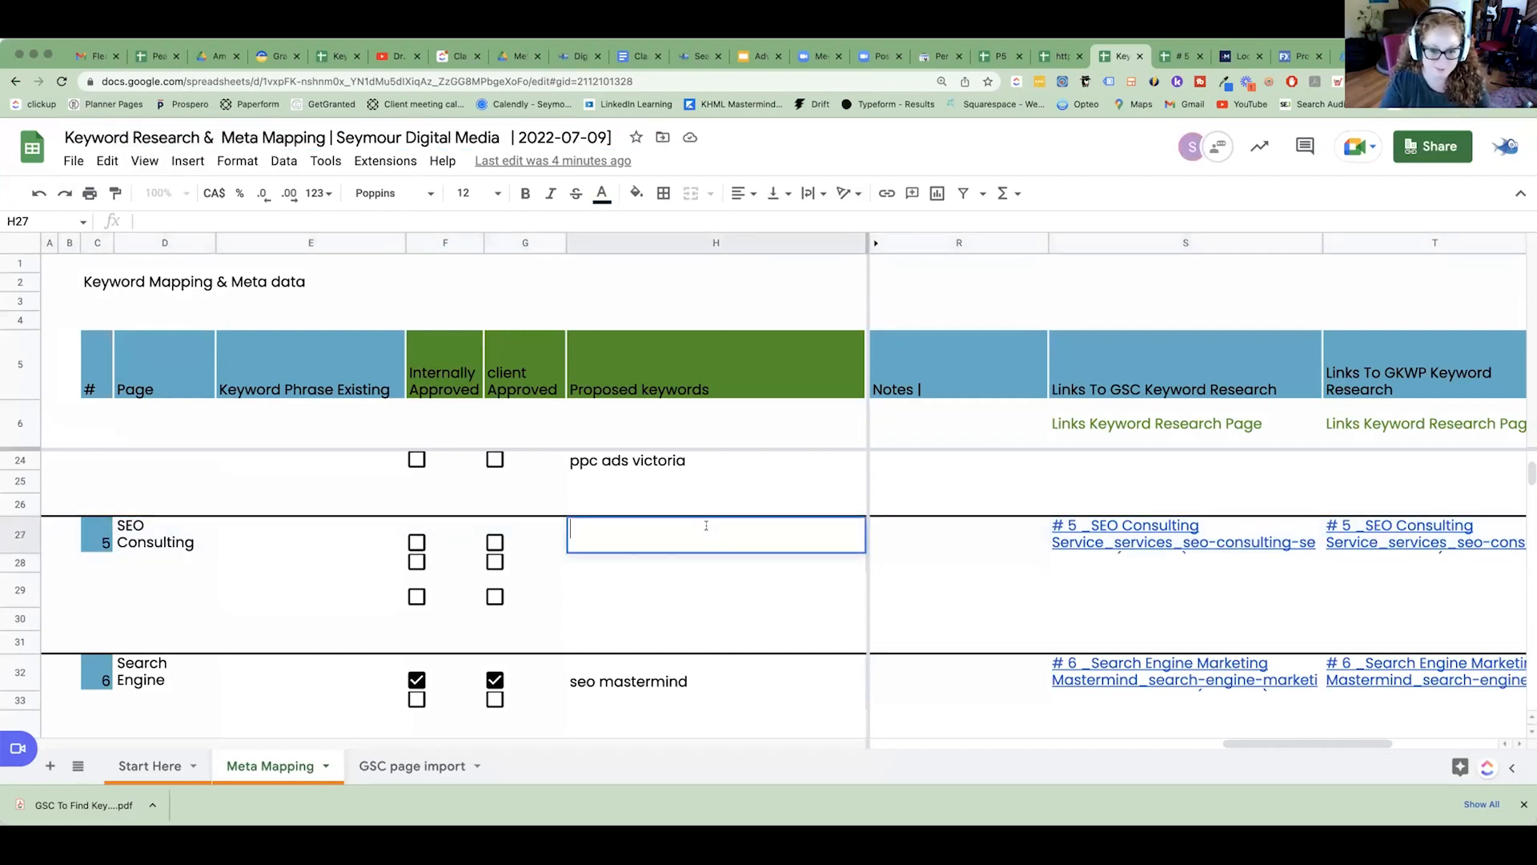
{"action": "type", "text": "seo professional services"}
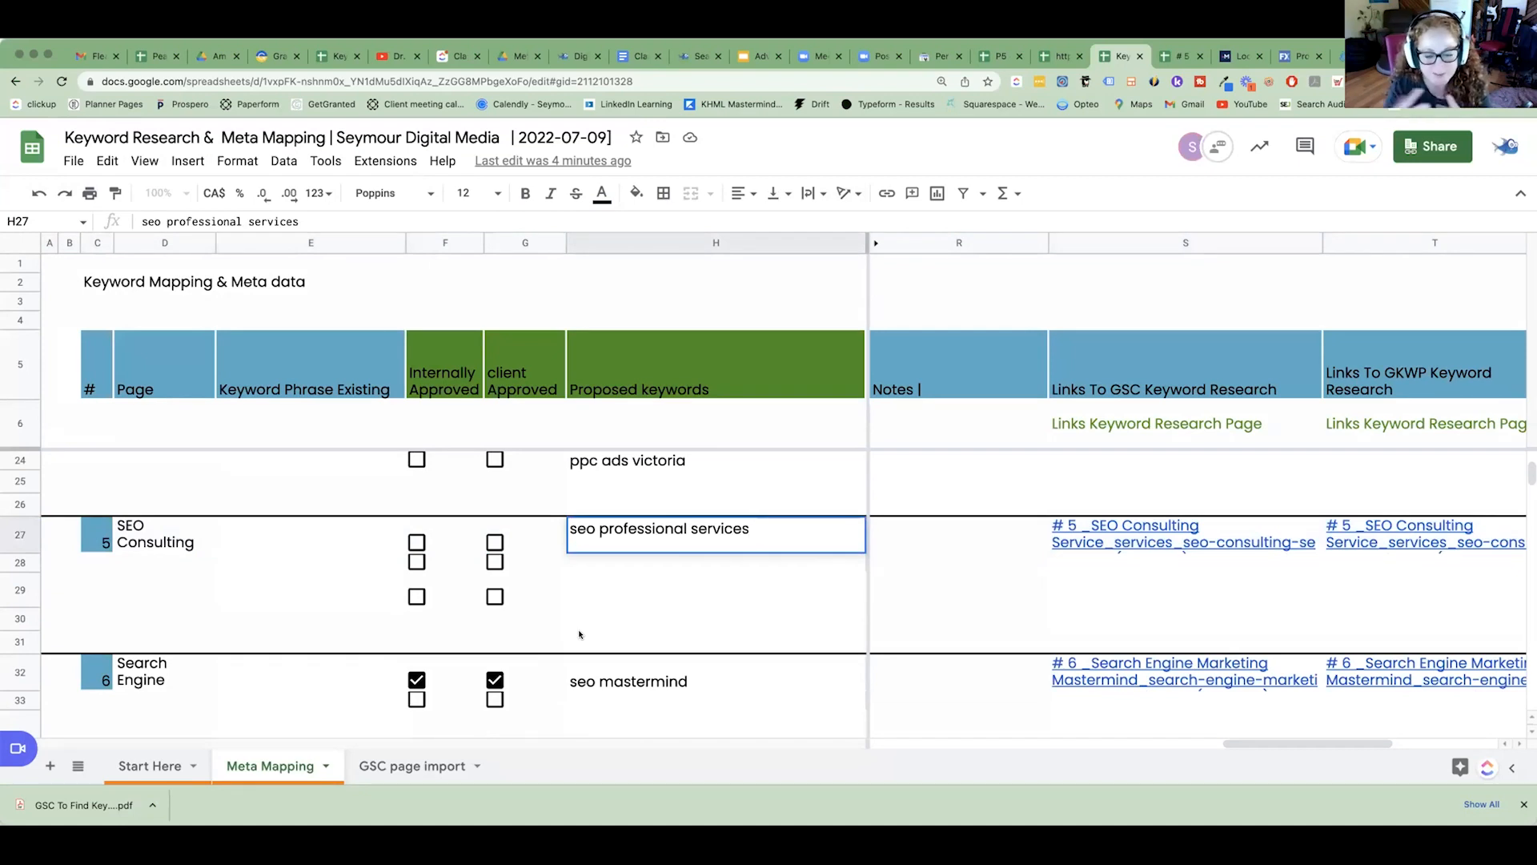
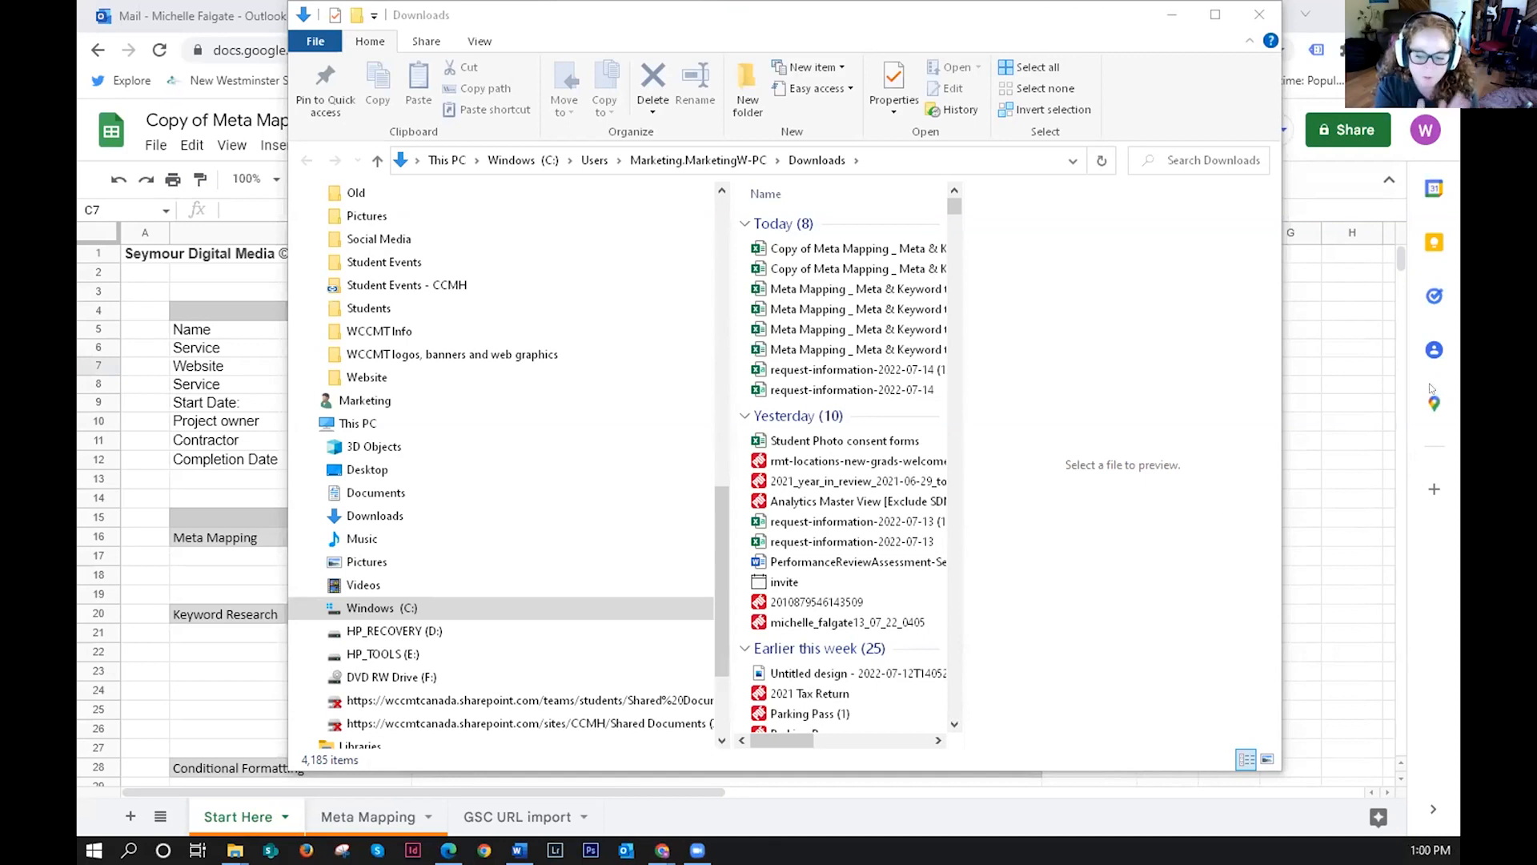
{"action": "left_click", "coordinate": [1022, 256]}
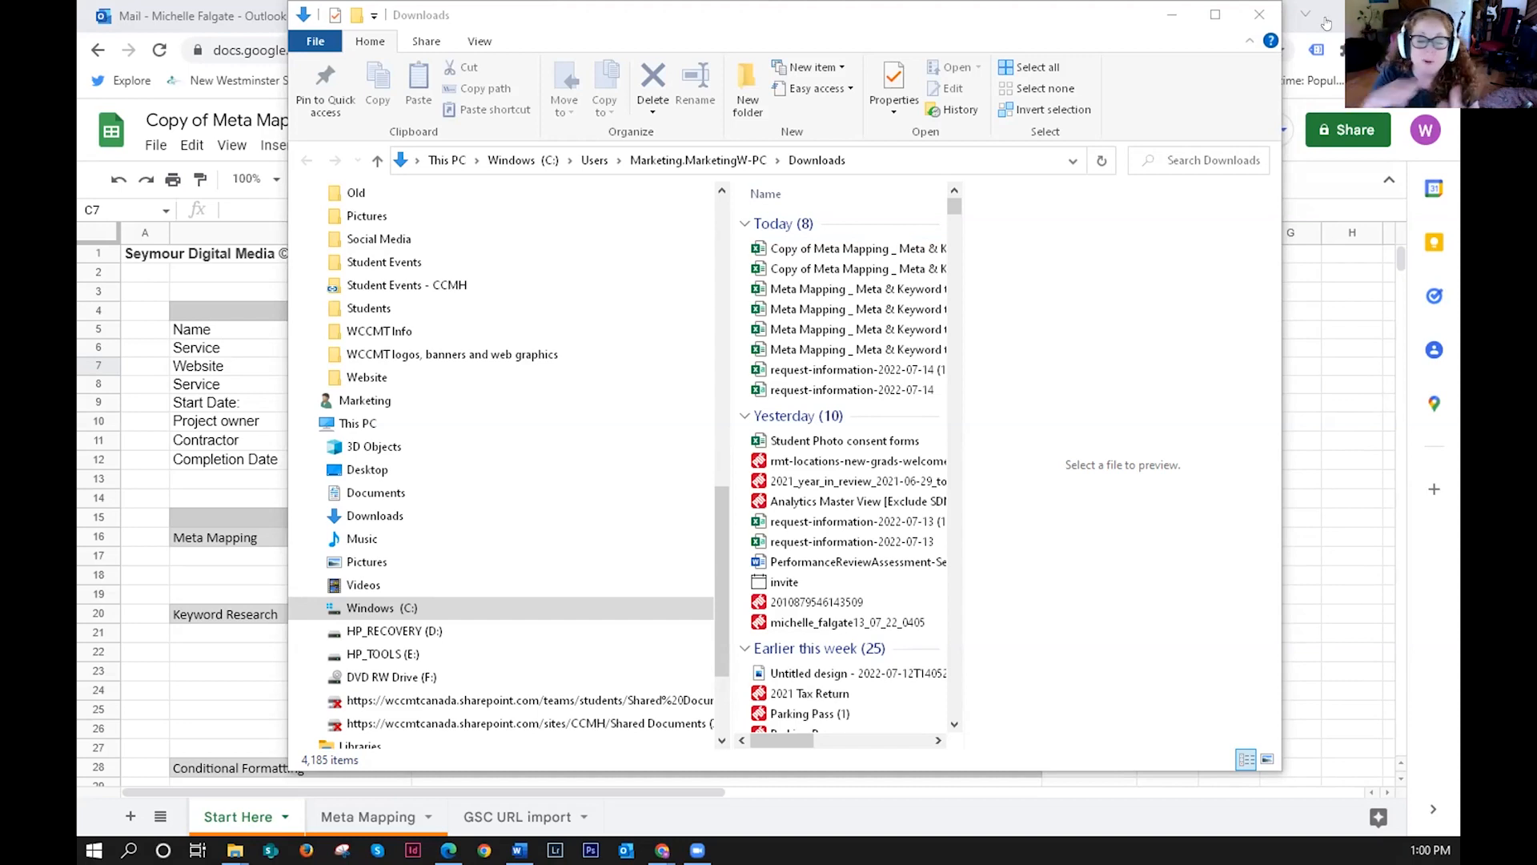
{"action": "left_click", "coordinate": [1206, 118]}
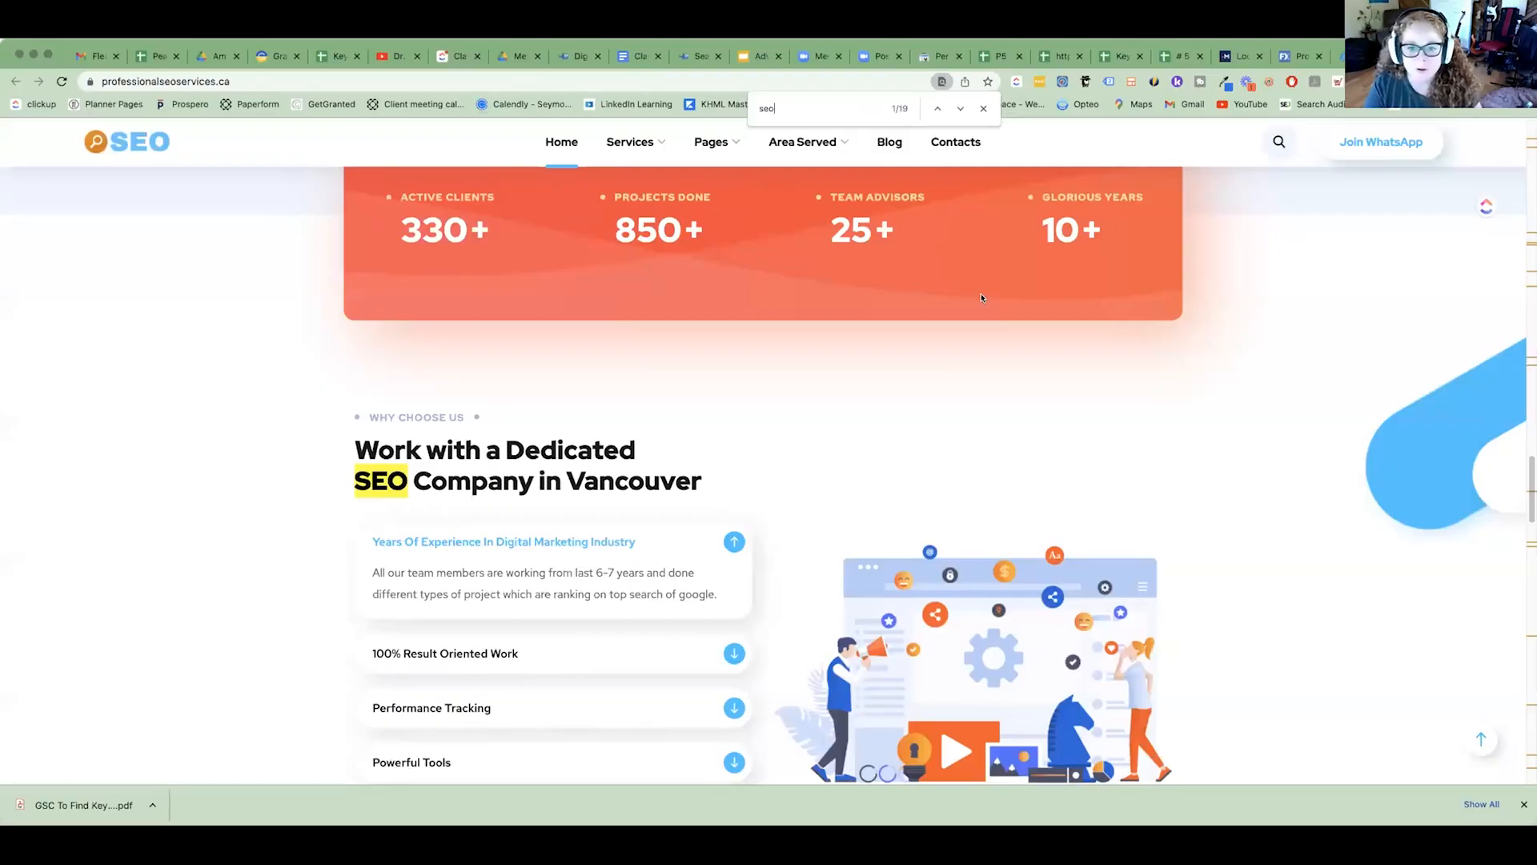
{"action": "scroll", "coordinate": [982, 298], "scroll_direction": "up", "scroll_amount": 1}
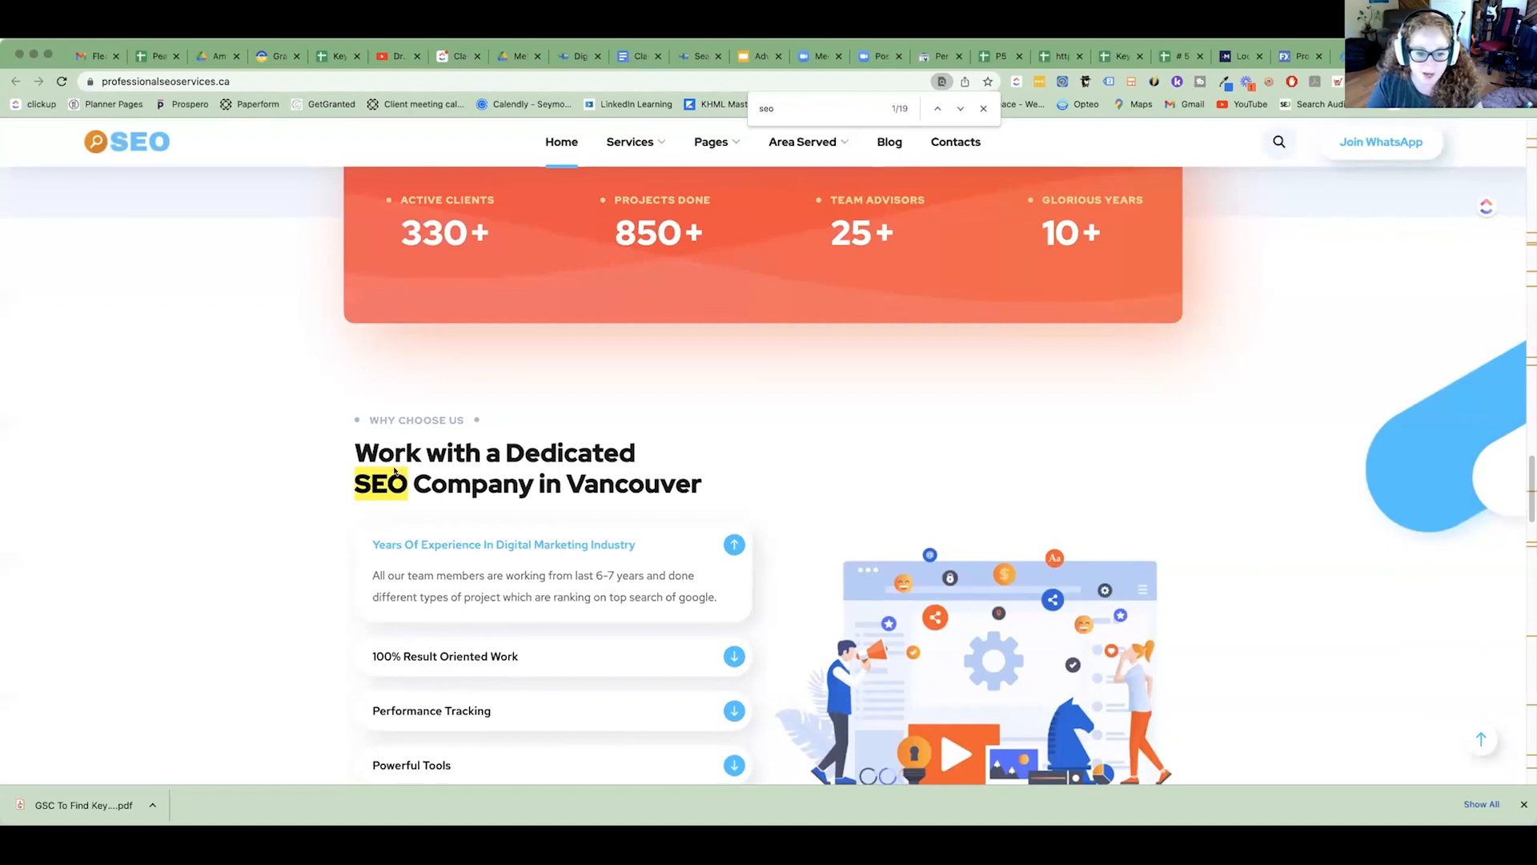
Search the professionalseoservices.ca page for "professional seo" and go to the next match.
{"action": "left_click_drag", "start_coordinate": [406, 479], "coordinate": [805, 483]}
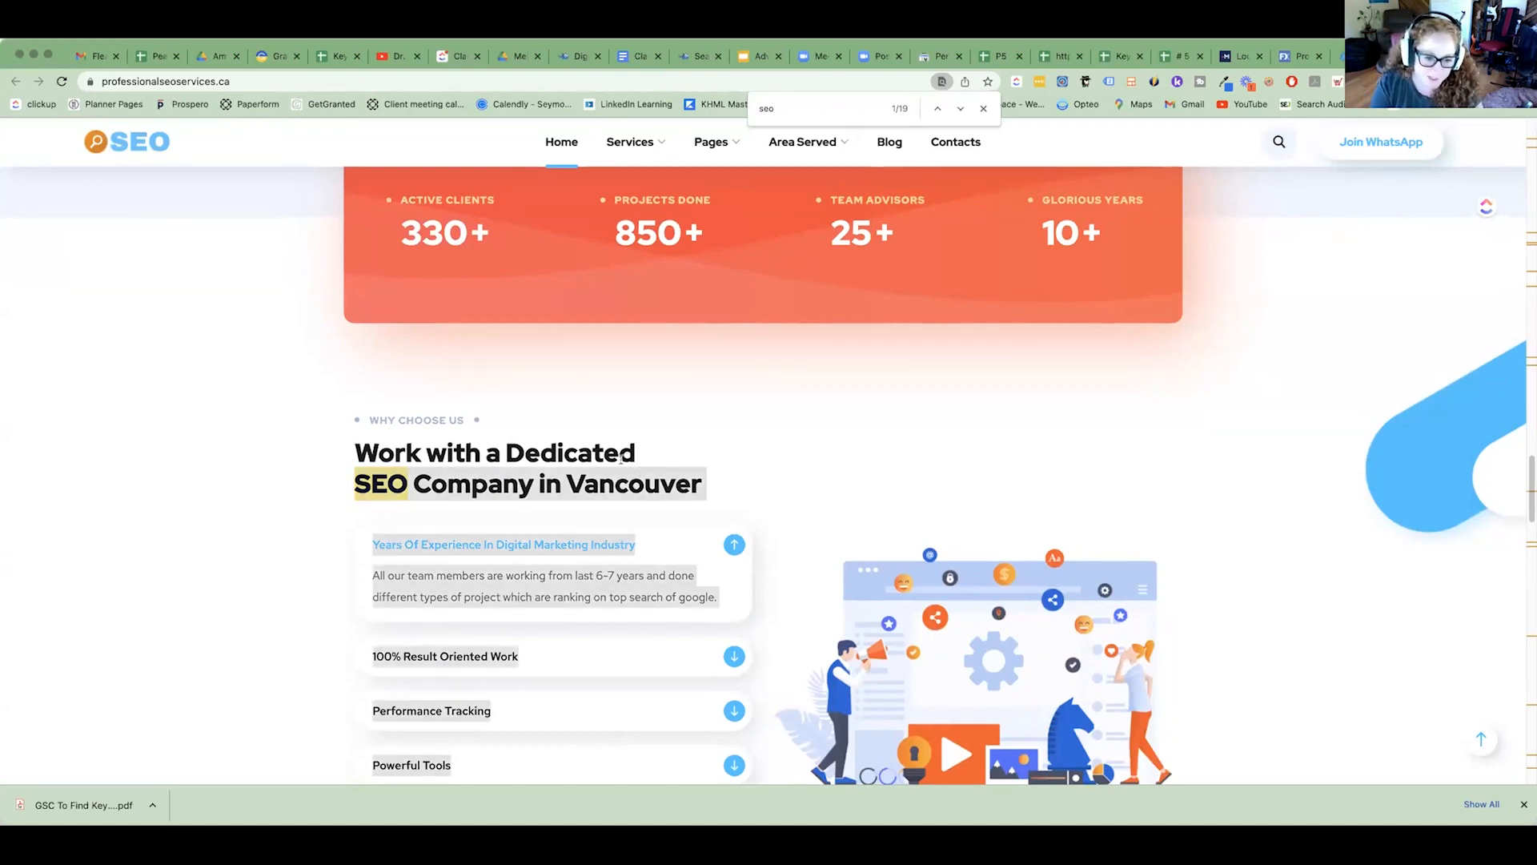
{"action": "scroll", "coordinate": [620, 458], "scroll_direction": "up", "scroll_amount": 15}
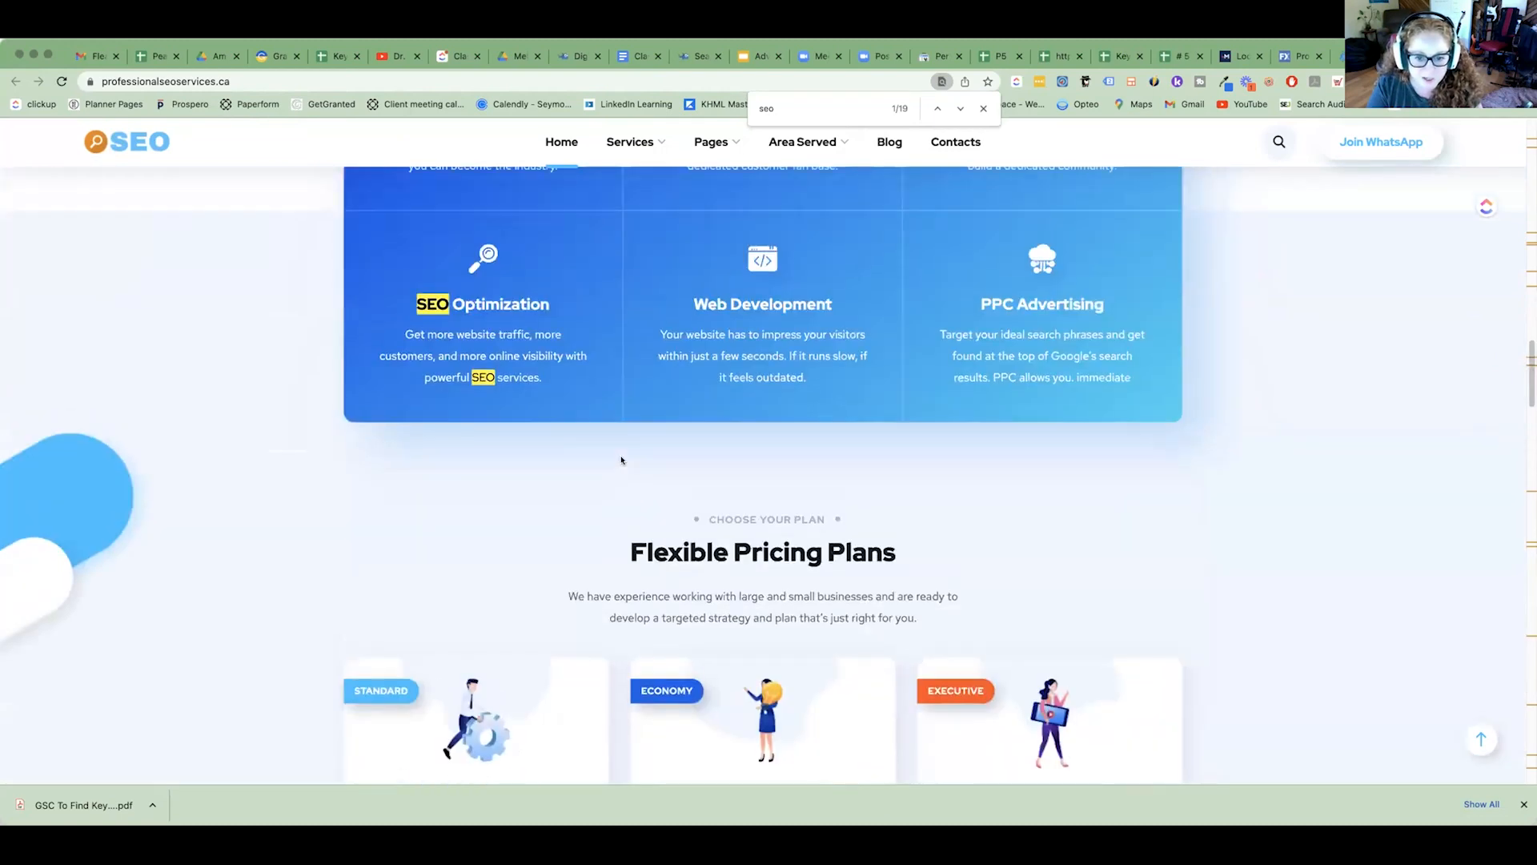
{"action": "scroll", "coordinate": [620, 460], "scroll_direction": "up", "scroll_amount": 15}
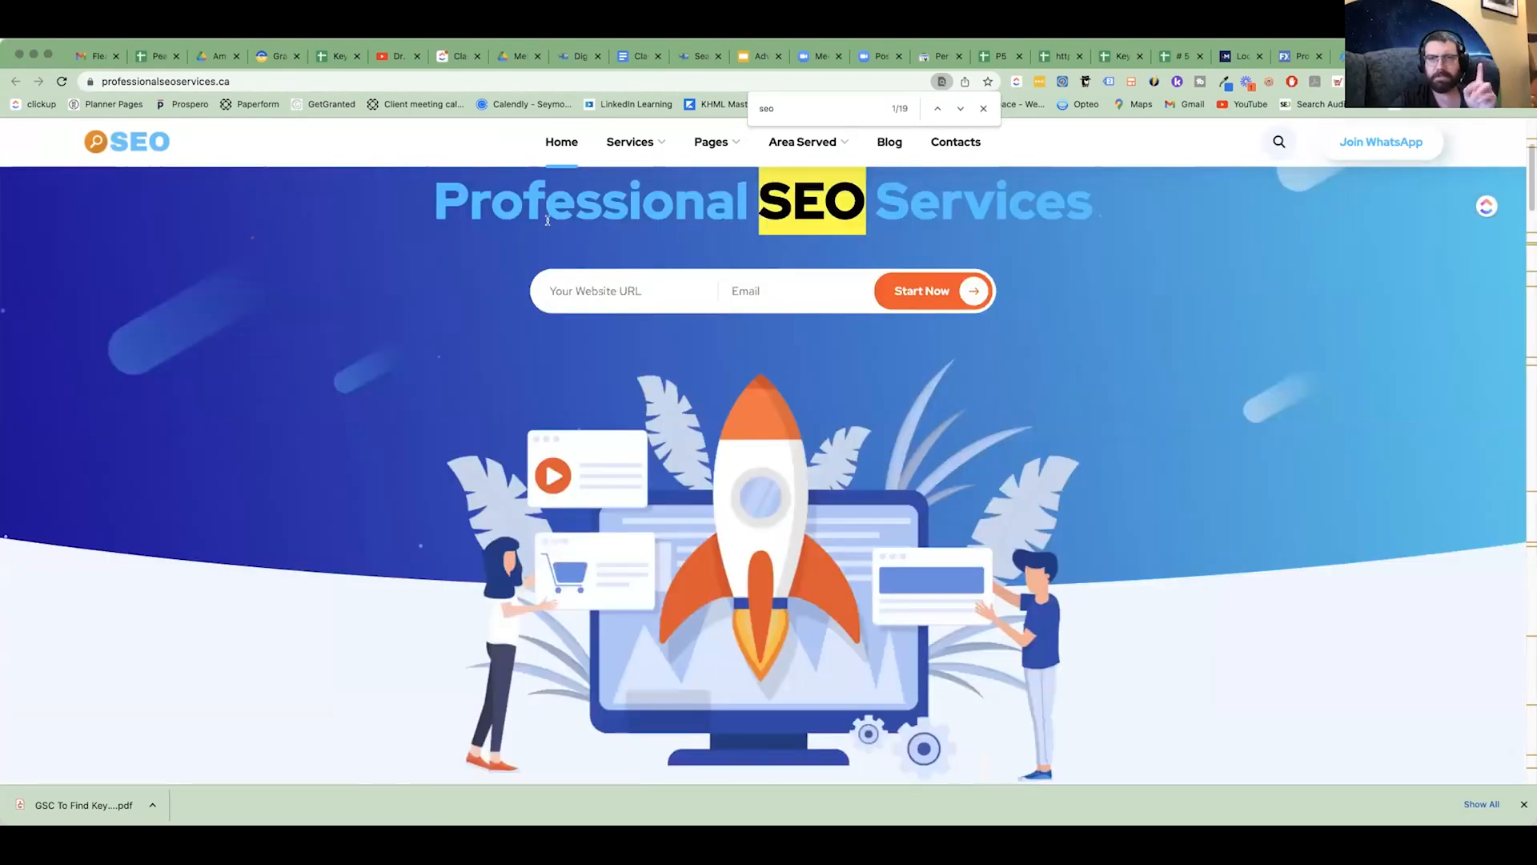
{"action": "scroll", "coordinate": [548, 220], "scroll_direction": "up", "scroll_amount": 3}
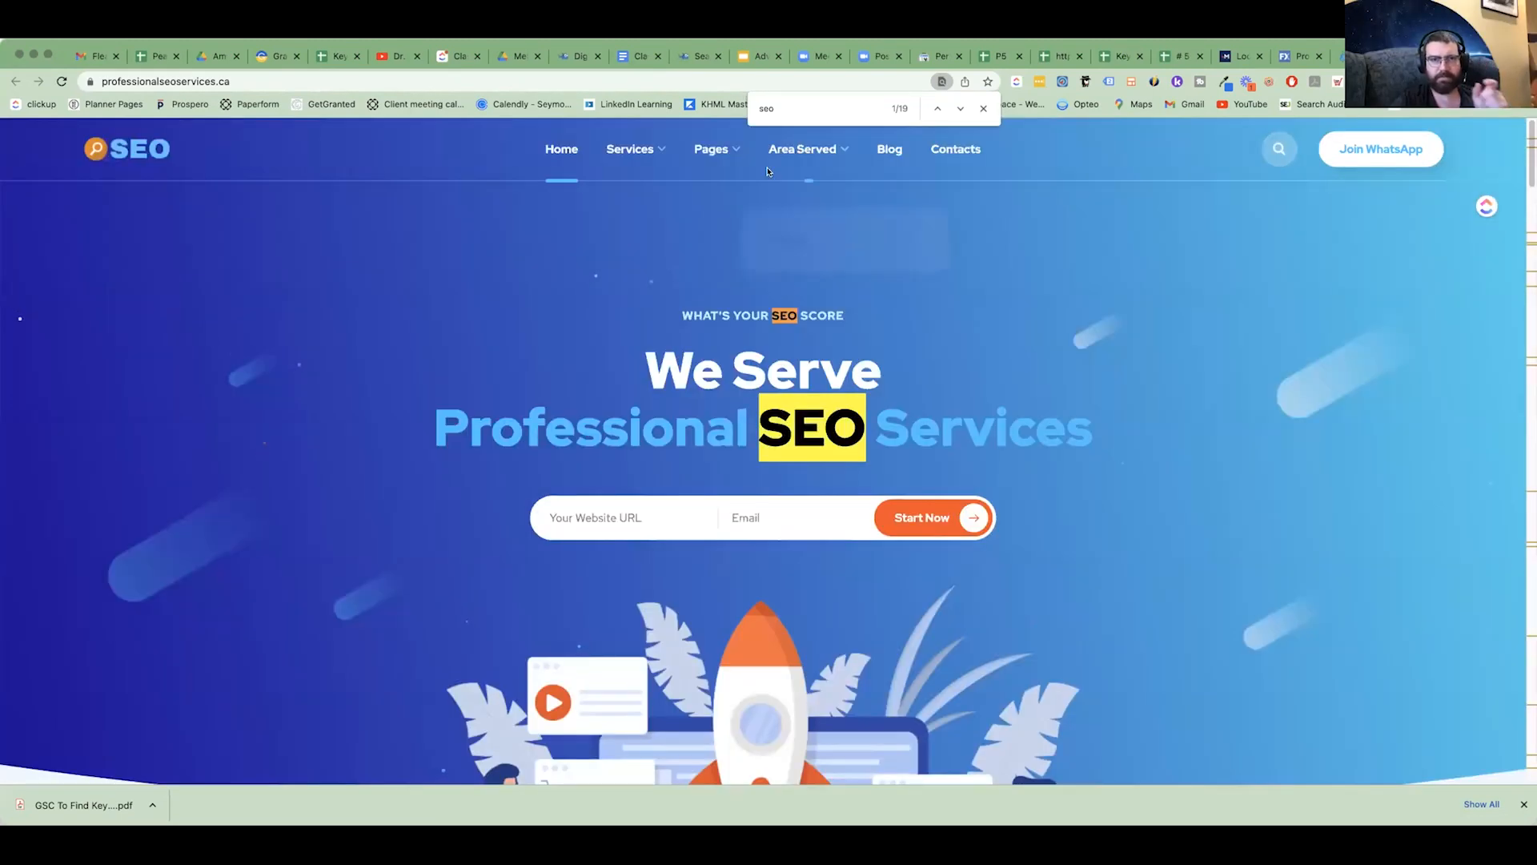
{"action": "left_click", "coordinate": [812, 105]}
{"action": "type", "text": "pr"}
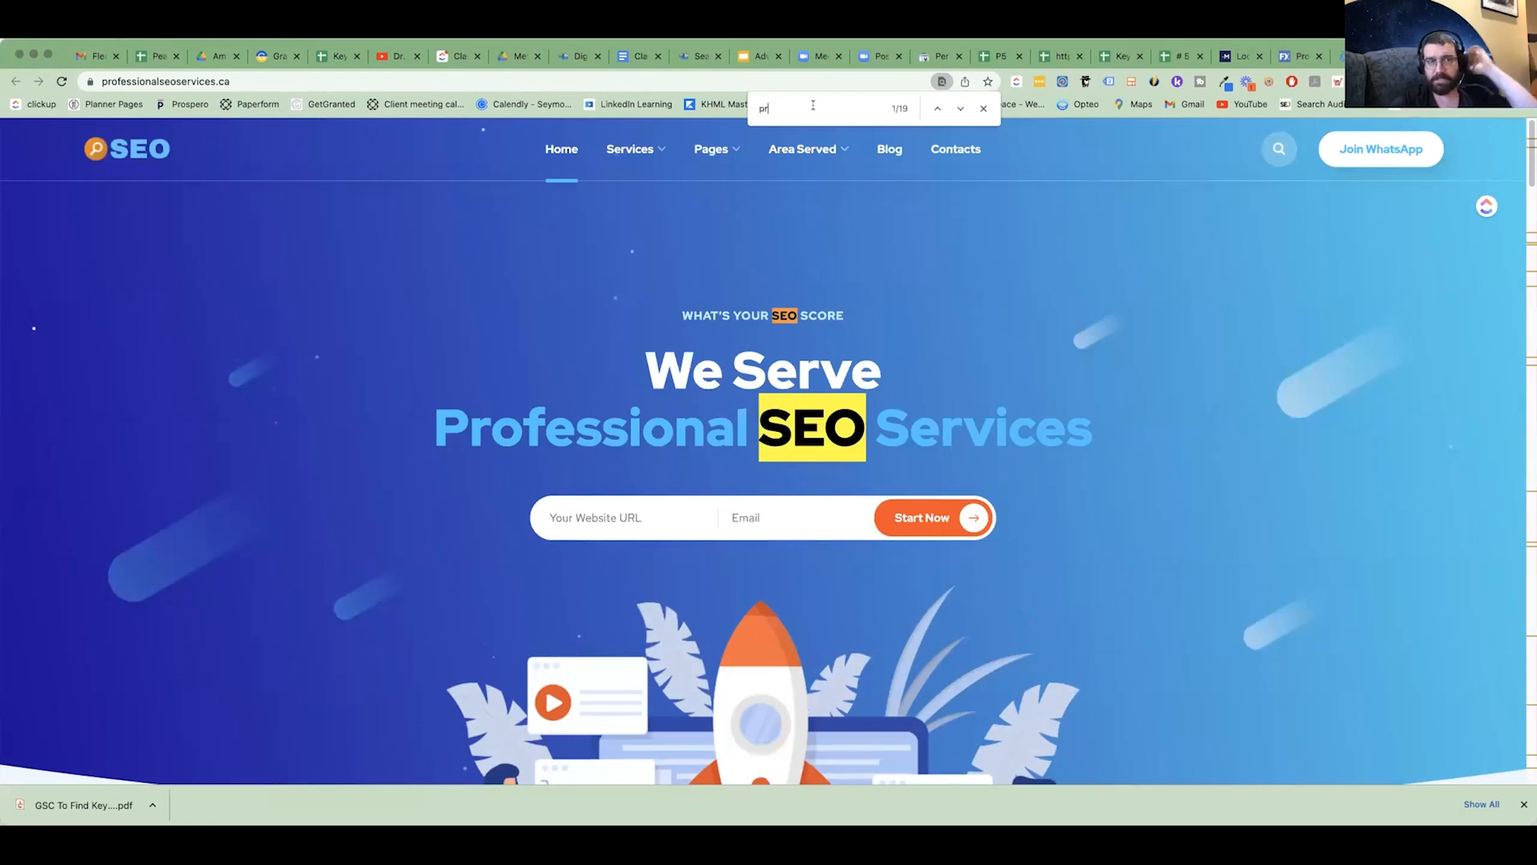
{"action": "type", "text": "ofessional"}
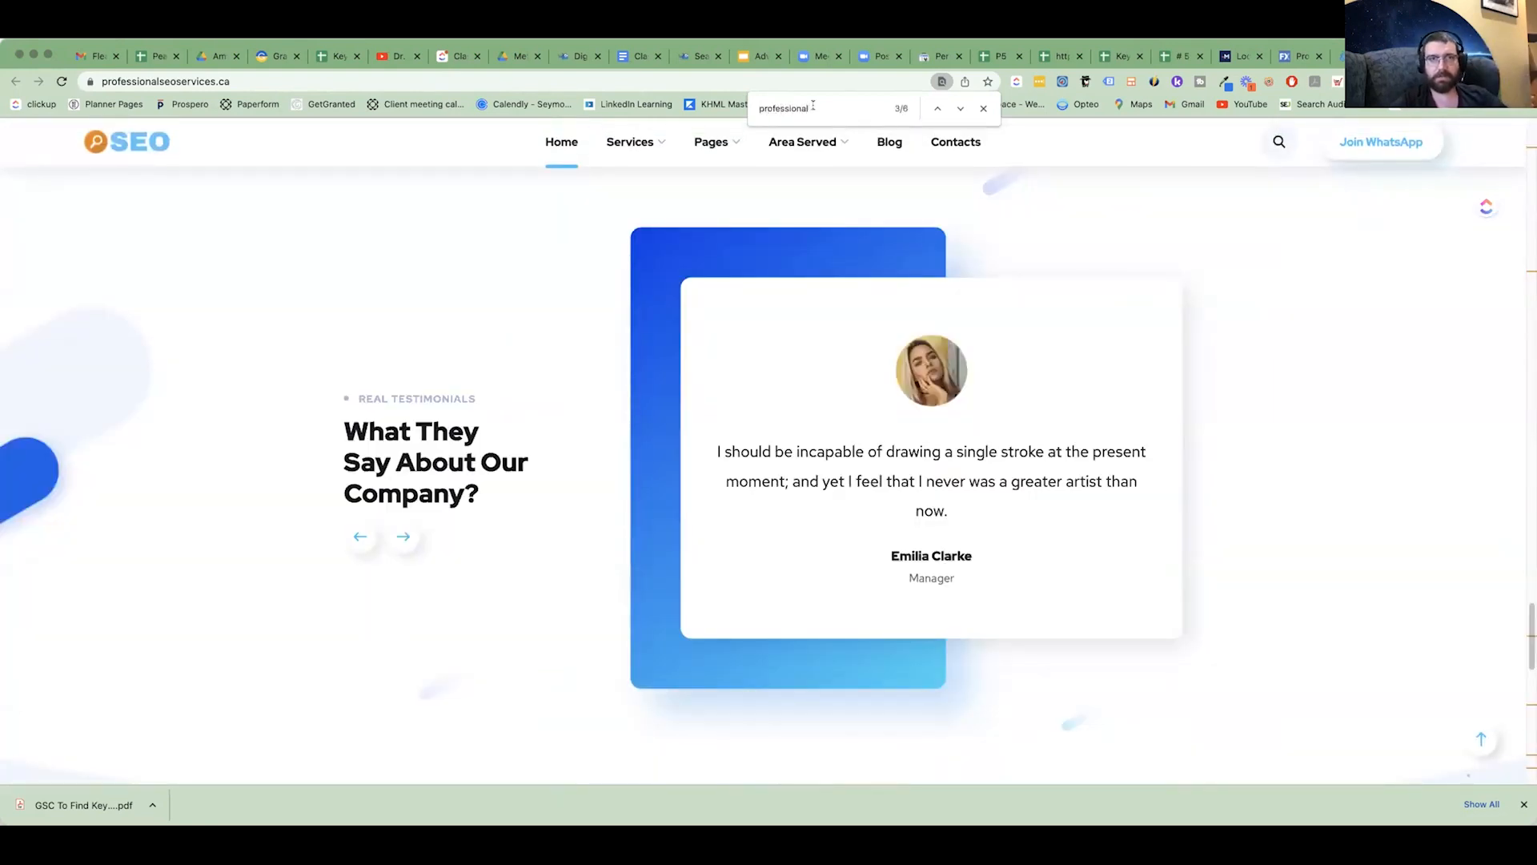
{"action": "type", "text": " seo"}
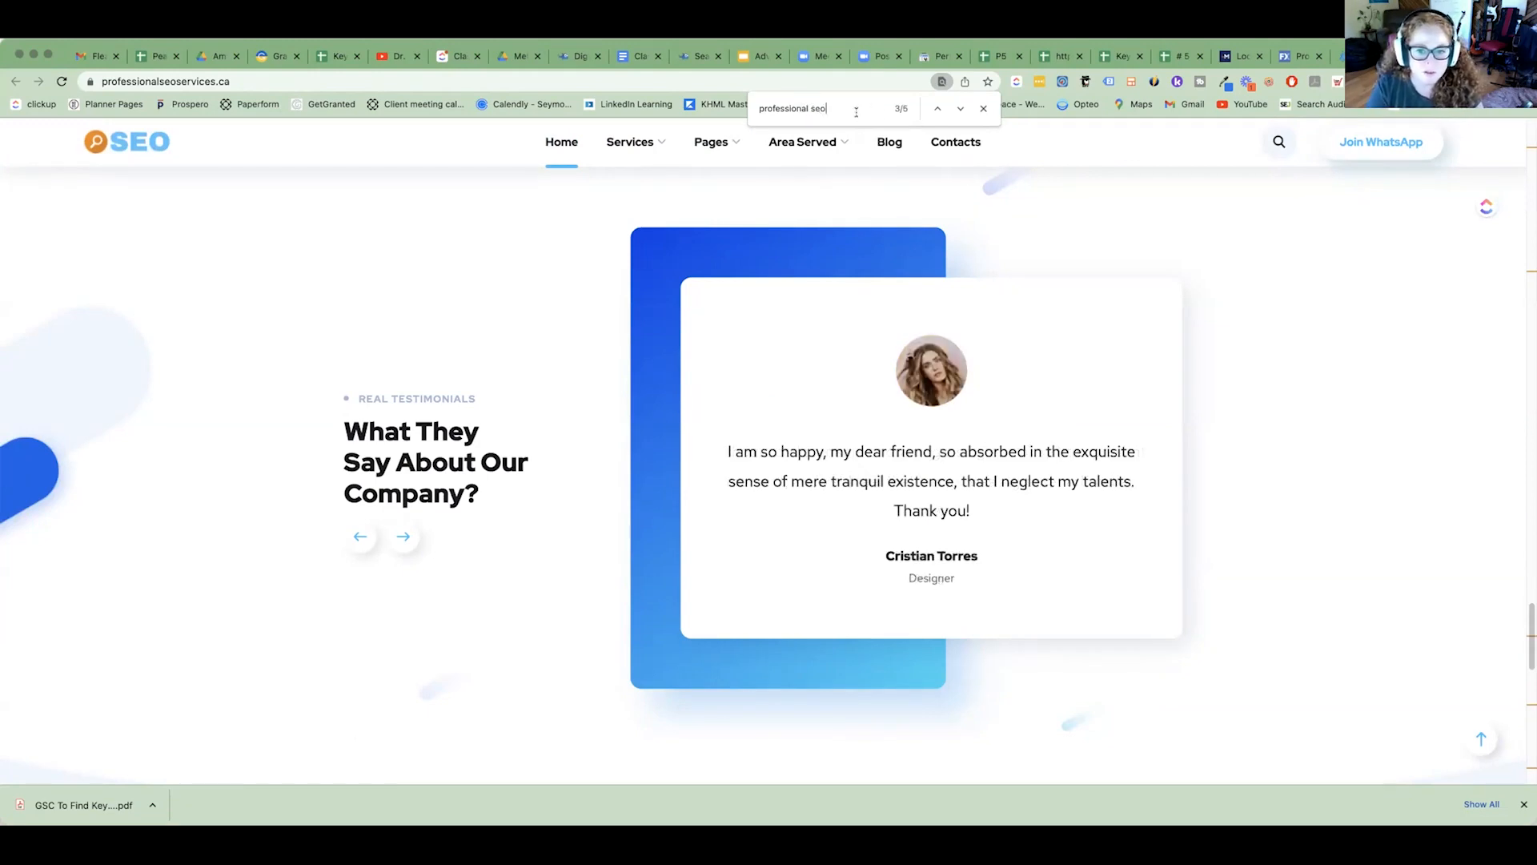
{"action": "mouse_move", "coordinate": [645, 141]}
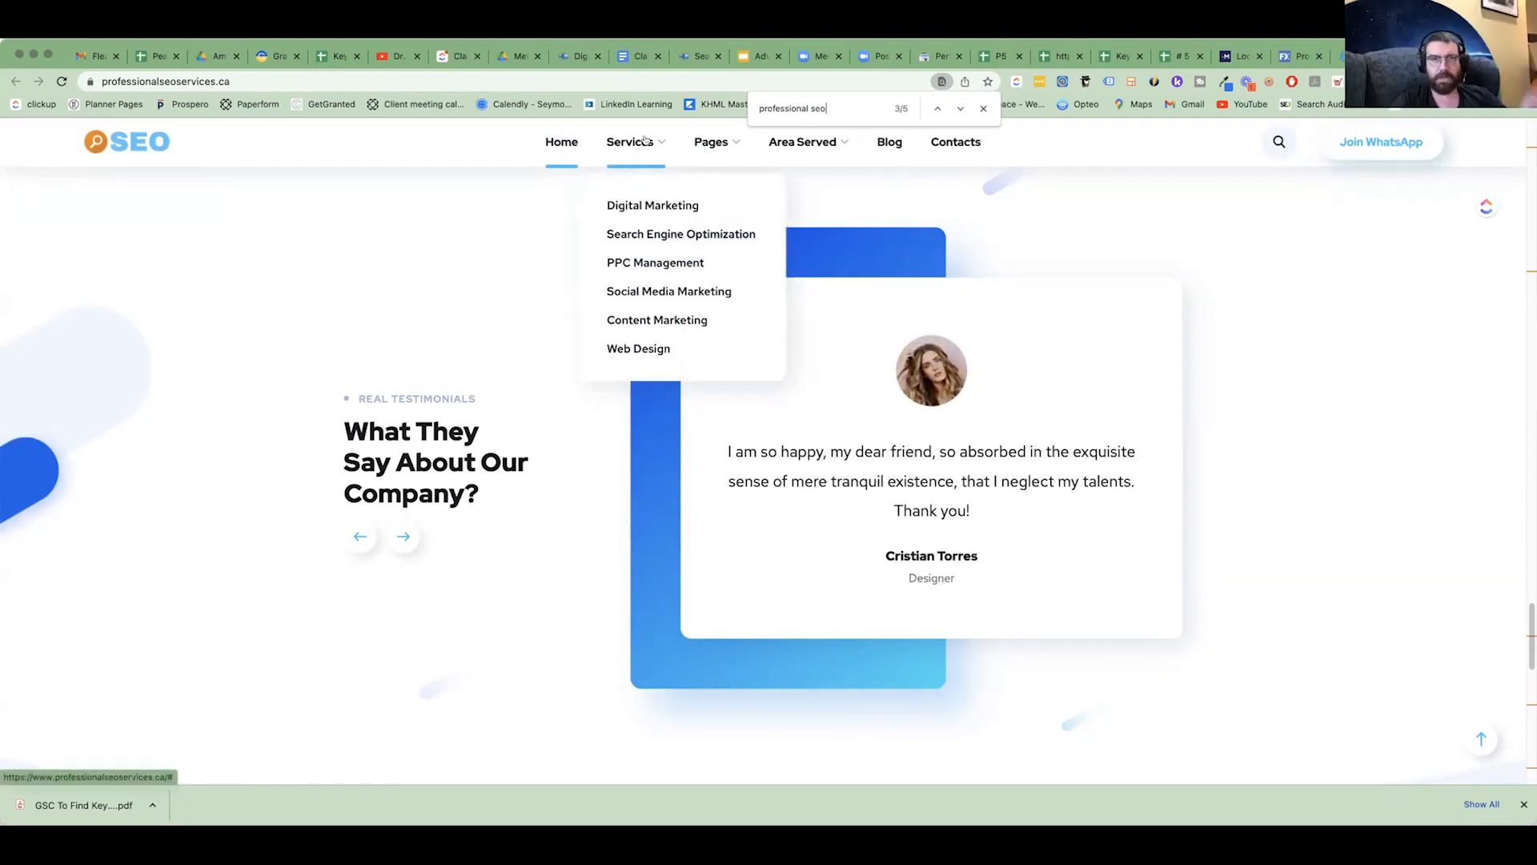
{"action": "key", "text": "Return"}
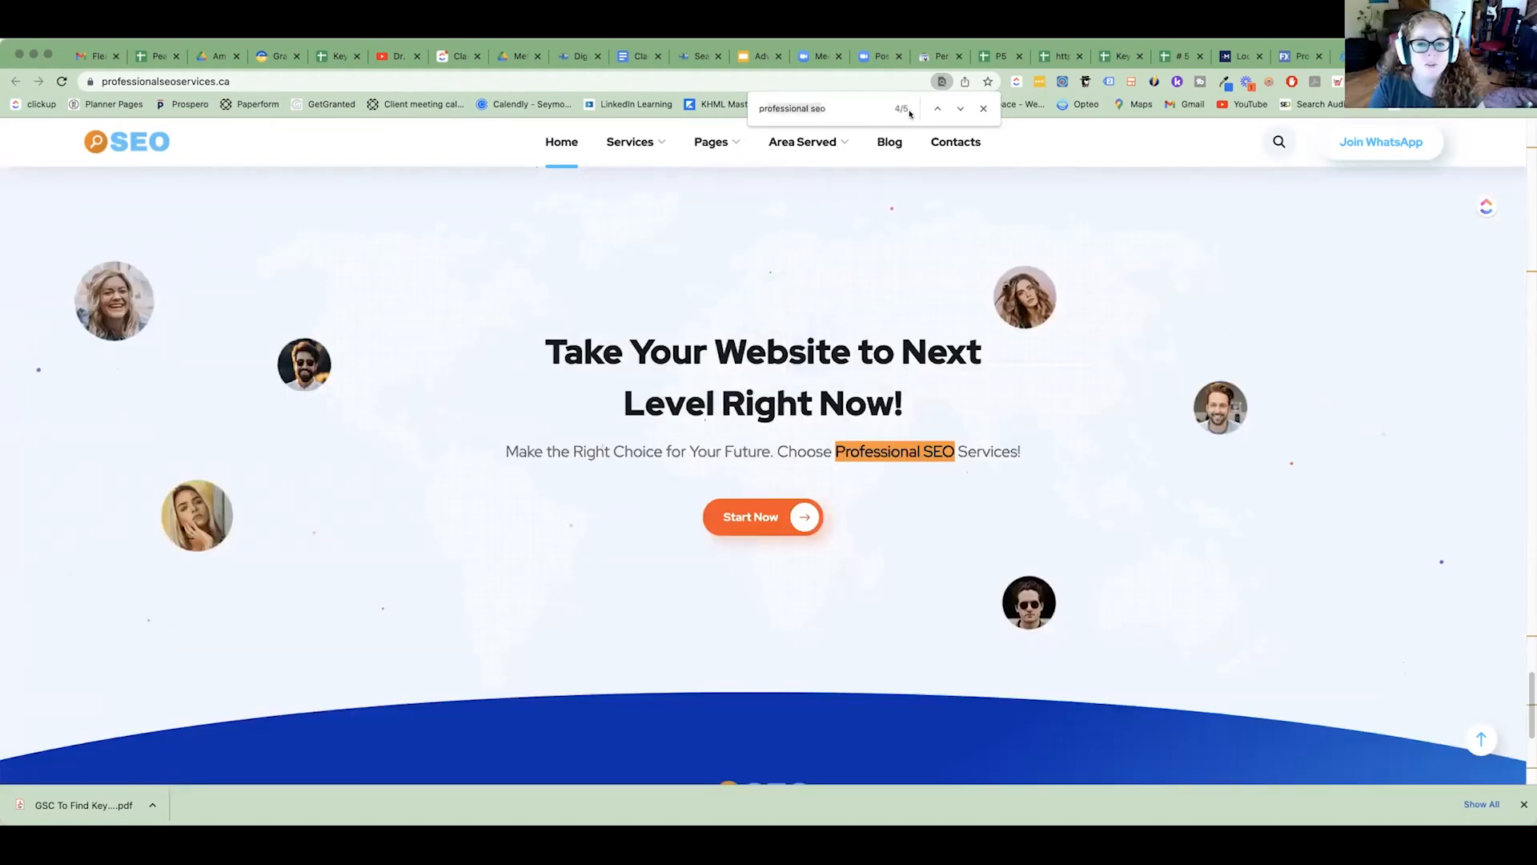
Extend the page search towards "professional seo services", then shorten it back to "professional seo".
{"action": "triple_click", "coordinate": [798, 109]}
{"action": "left_click_drag", "start_coordinate": [838, 109], "coordinate": [760, 108]}
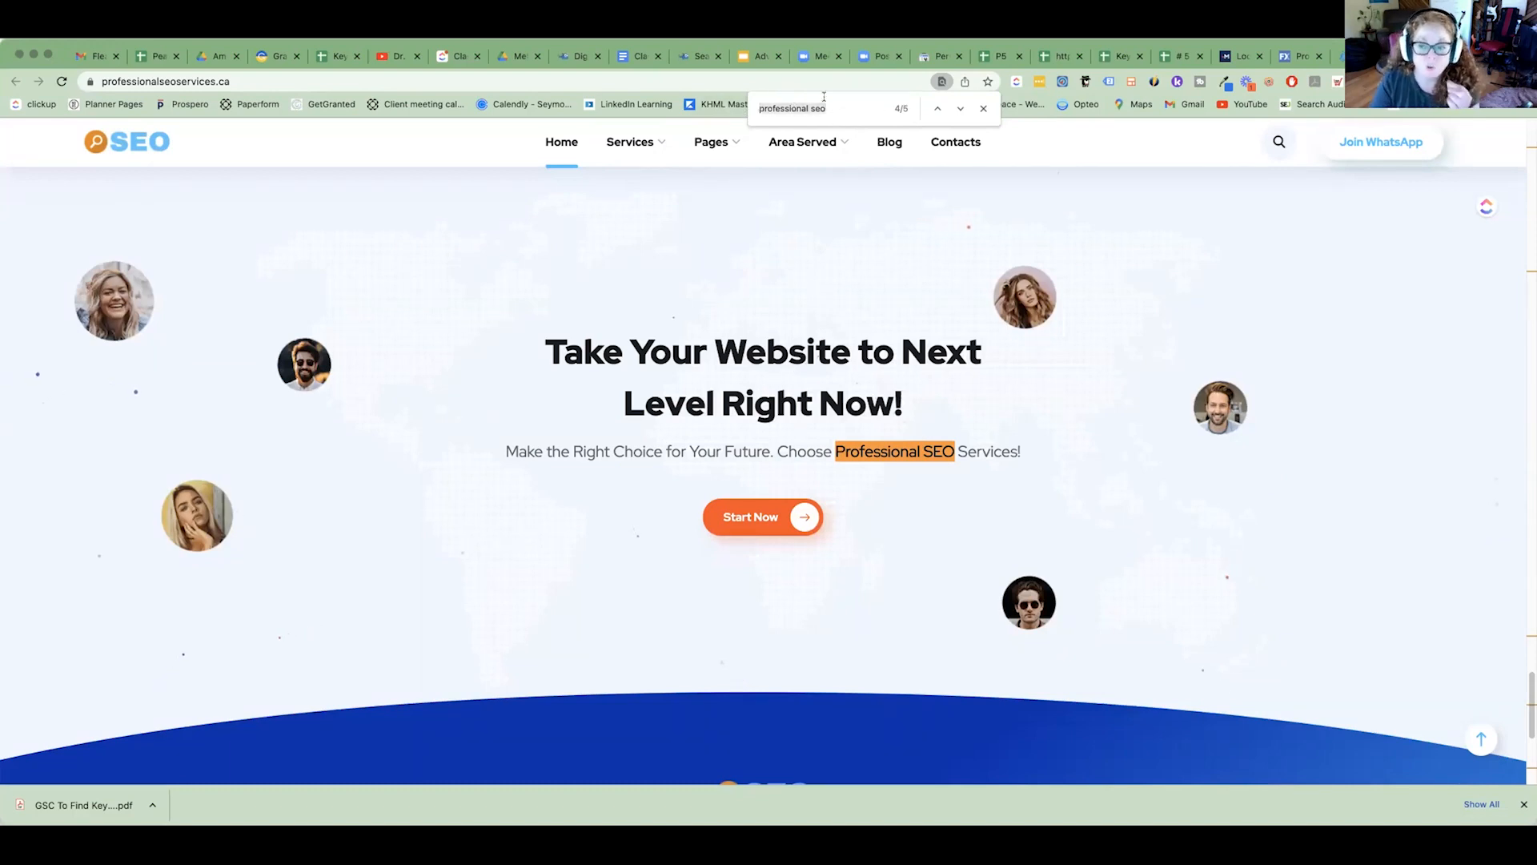
{"action": "left_click", "coordinate": [867, 112]}
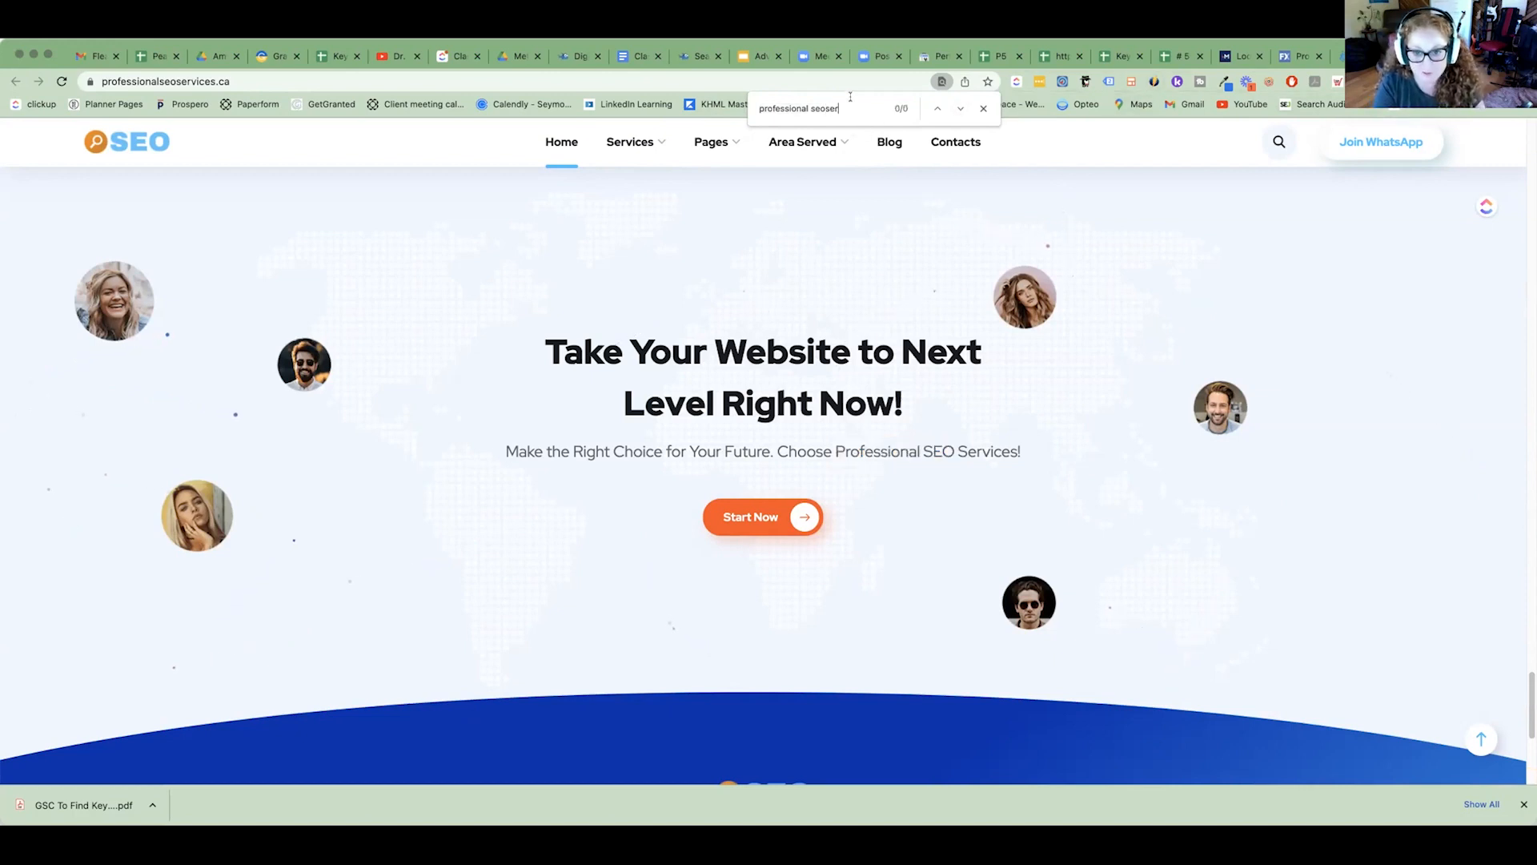
{"action": "type", "text": "services"}
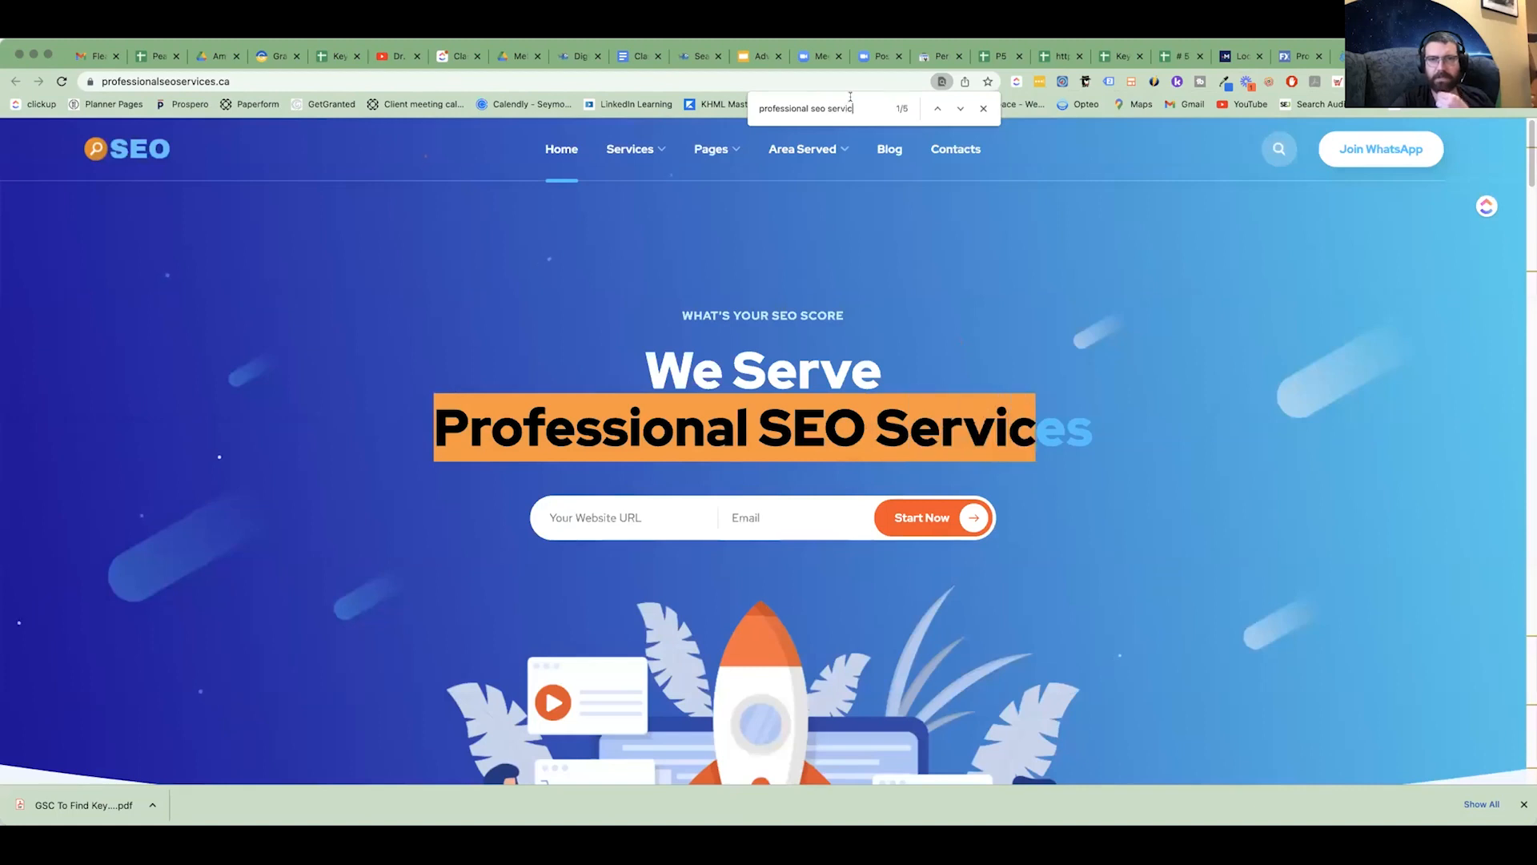
{"action": "key", "text": "BackSpace"}
{"action": "key", "text": "BackSpace"}
{"action": "key", "text": "BackSpace"}
{"action": "key", "text": "BackSpace"}
{"action": "key", "text": "BackSpace"}
{"action": "key", "text": "BackSpace"}
{"action": "key", "text": "BackSpace"}
{"action": "key", "text": "BackSpace"}
{"action": "key", "text": "BackSpace"}
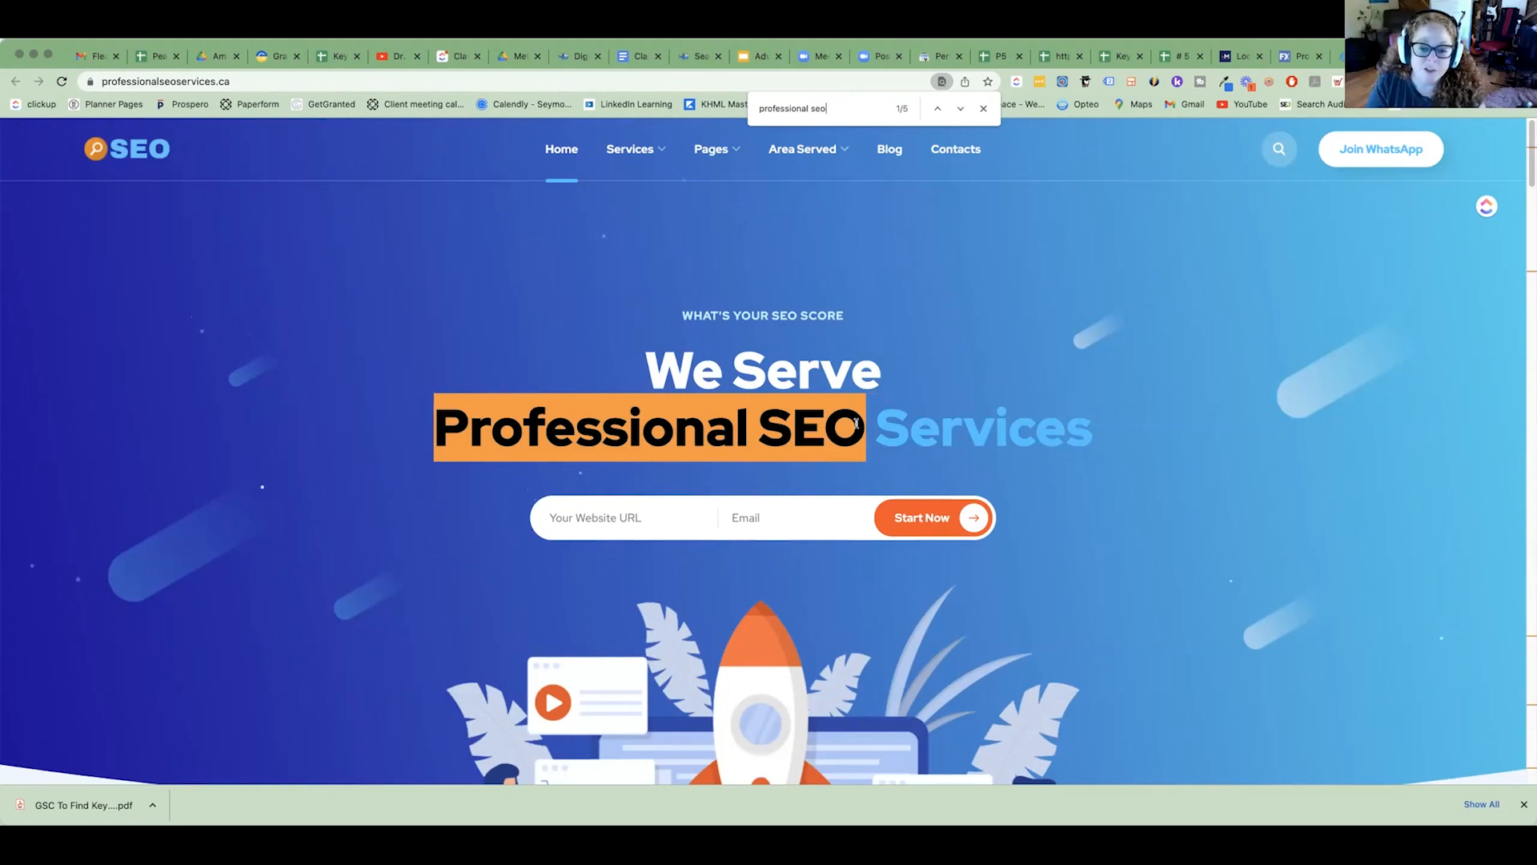
Examine the phrase "Professional SEO Services" in the main heading and in the "Digital Marketing Agency in Vancouver" section.
{"action": "left_click_drag", "start_coordinate": [866, 424], "coordinate": [1089, 425]}
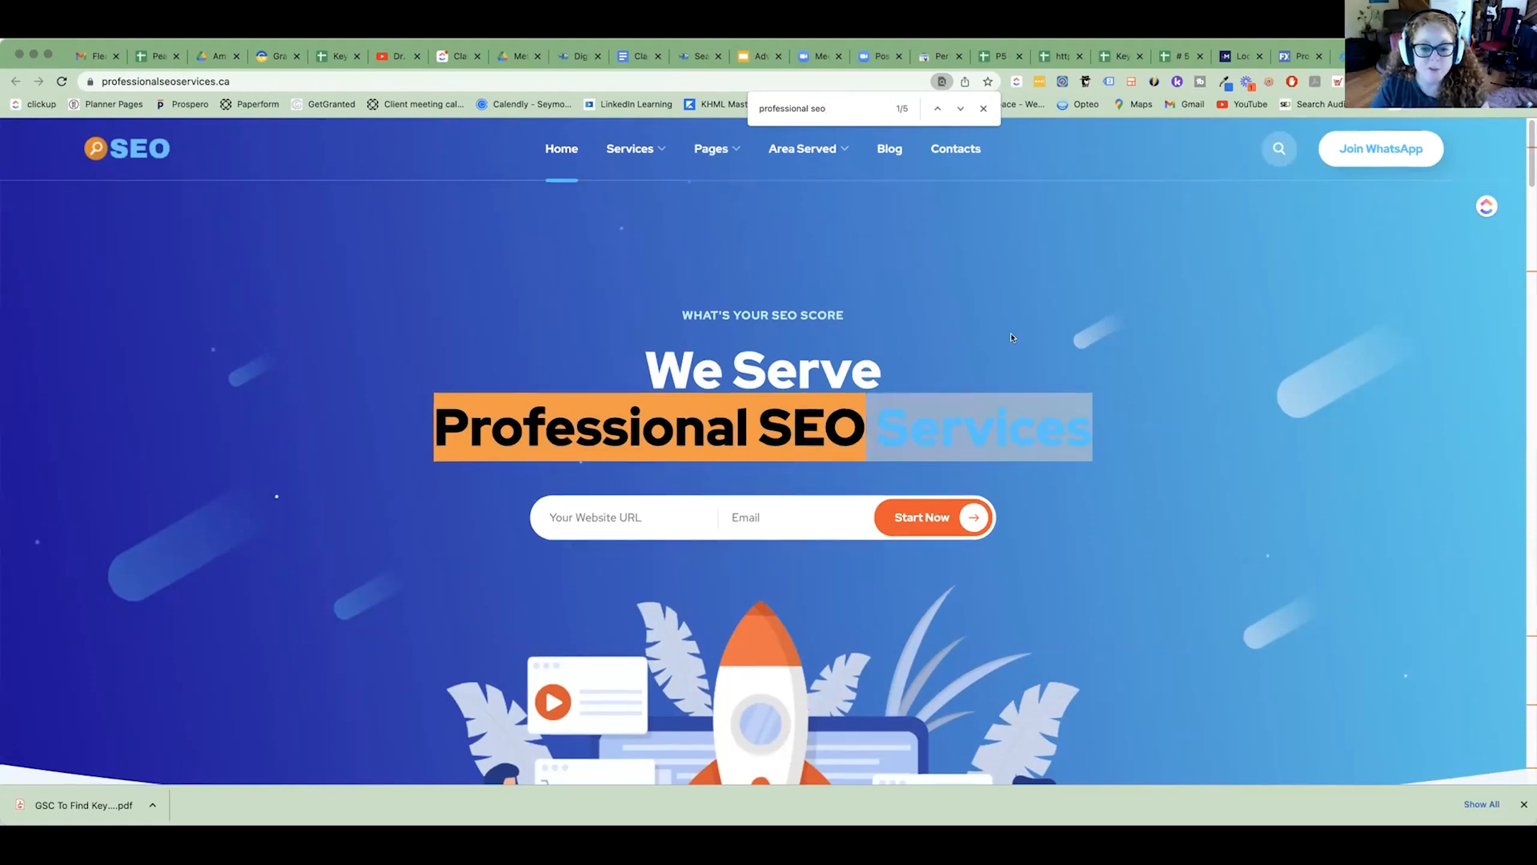
{"action": "scroll", "coordinate": [1011, 333], "scroll_direction": "down", "scroll_amount": 10}
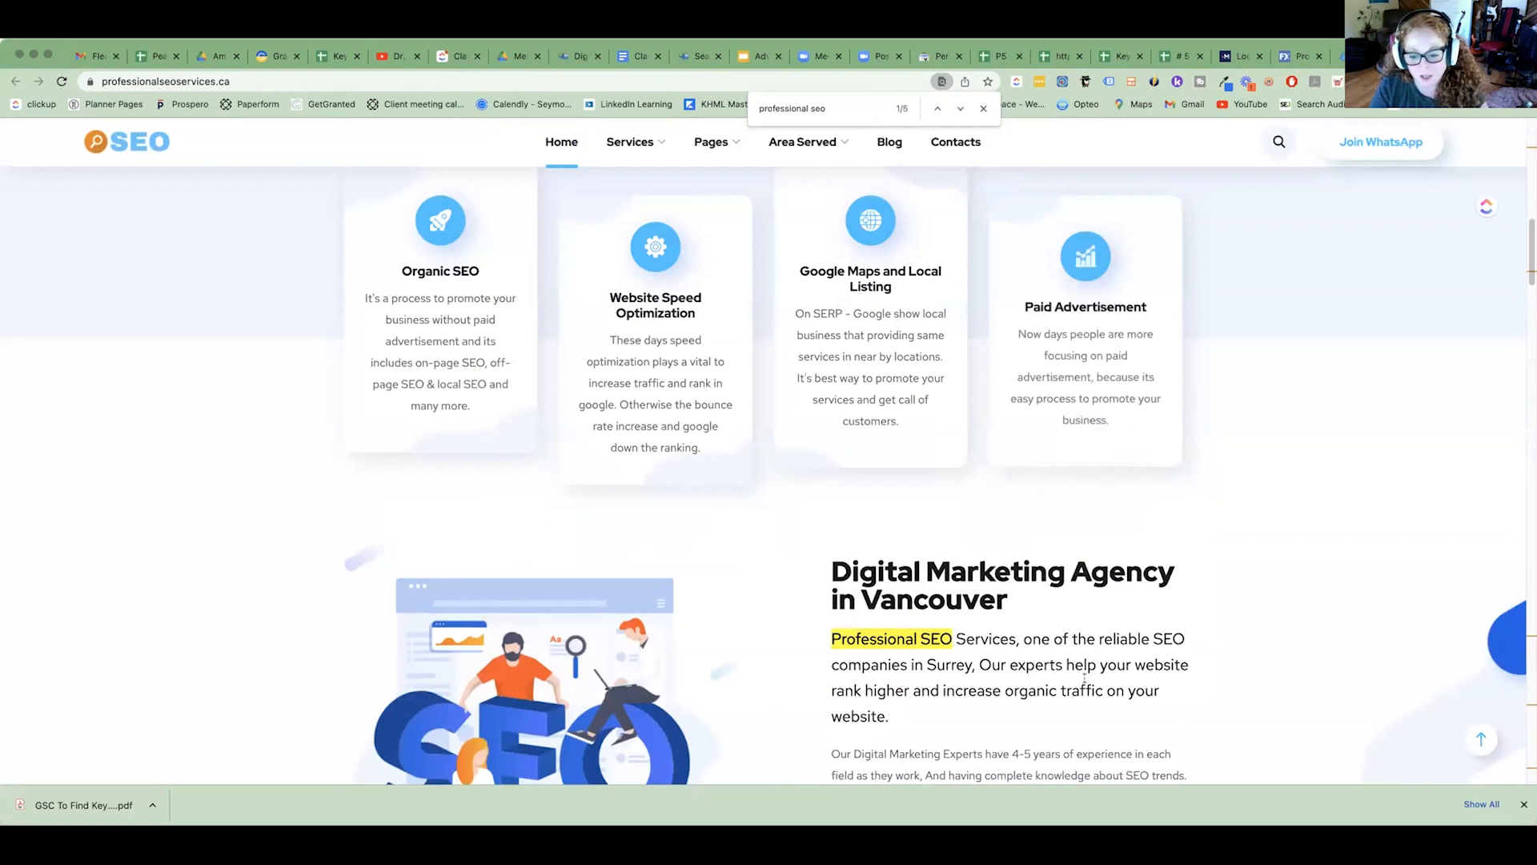
{"action": "left_click_drag", "start_coordinate": [1016, 638], "coordinate": [794, 650]}
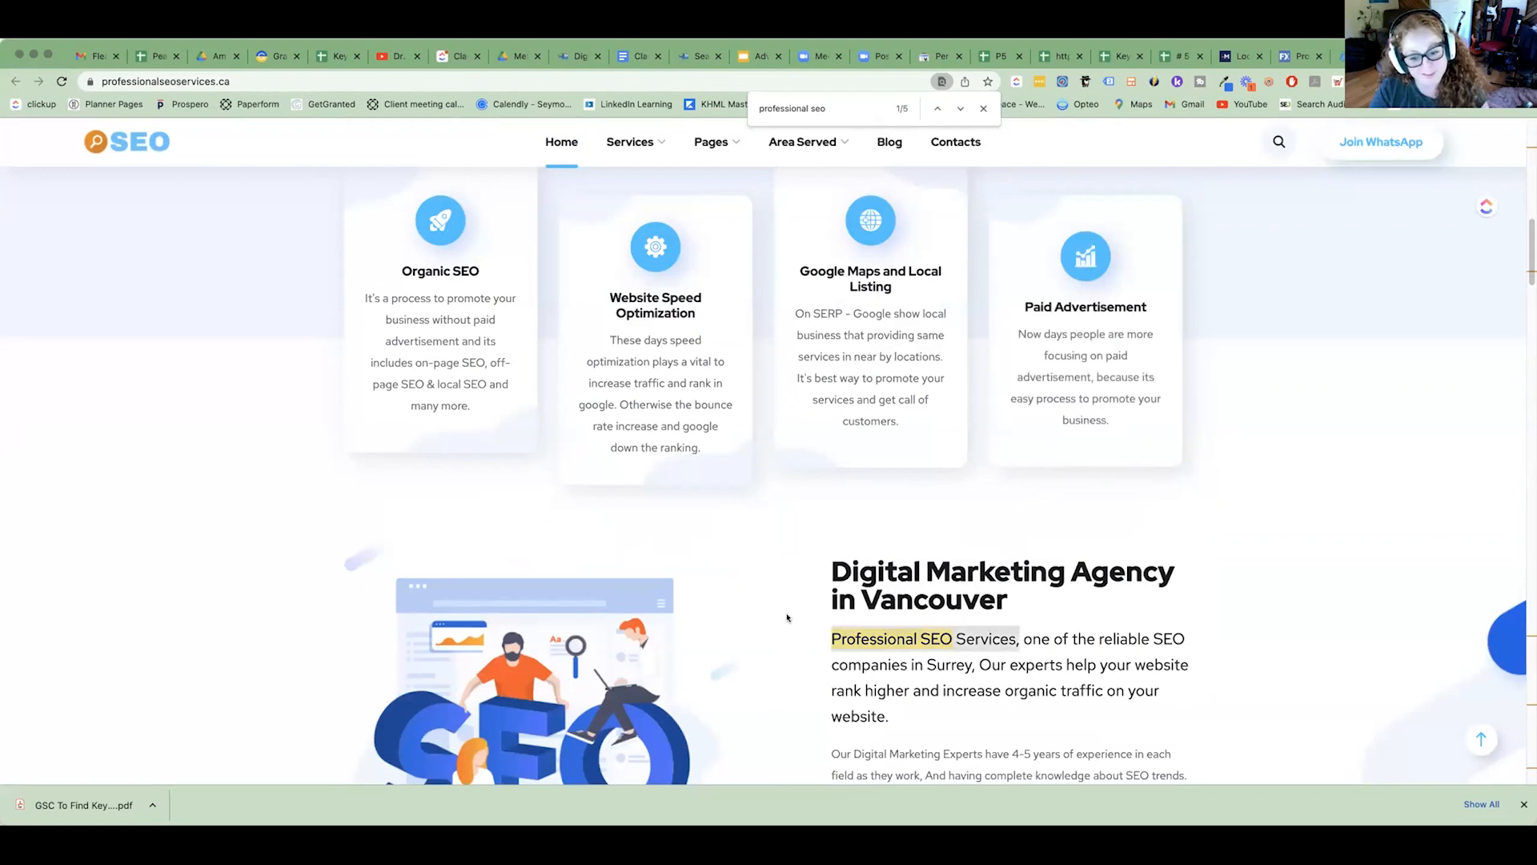
{"action": "scroll", "coordinate": [742, 516], "scroll_direction": "up", "scroll_amount": 10}
{"action": "scroll", "coordinate": [741, 516], "scroll_direction": "down", "scroll_amount": 5}
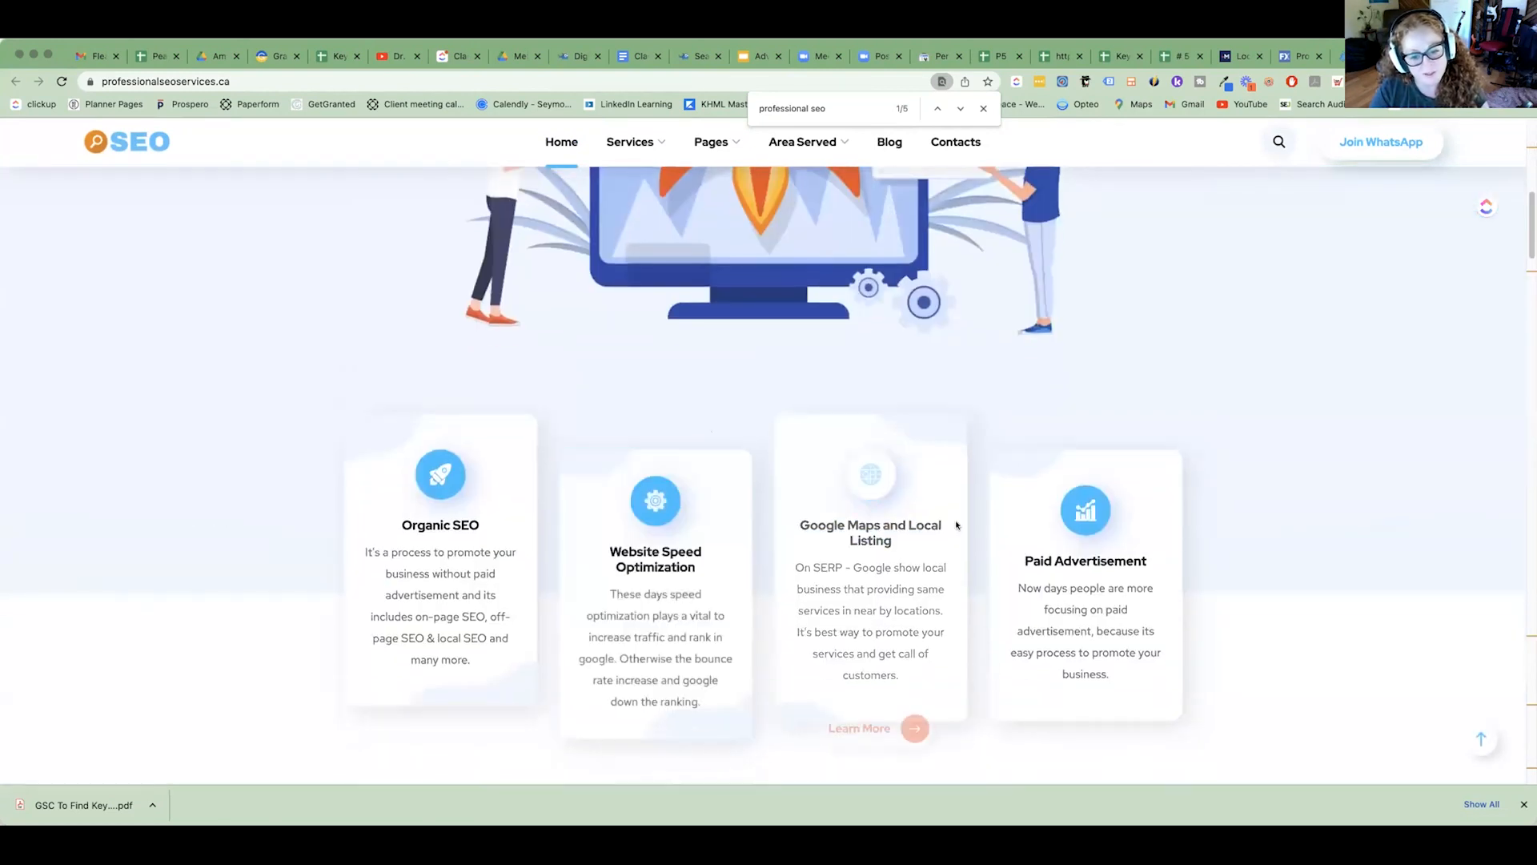
{"action": "scroll", "coordinate": [1185, 627], "scroll_direction": "down", "scroll_amount": 2}
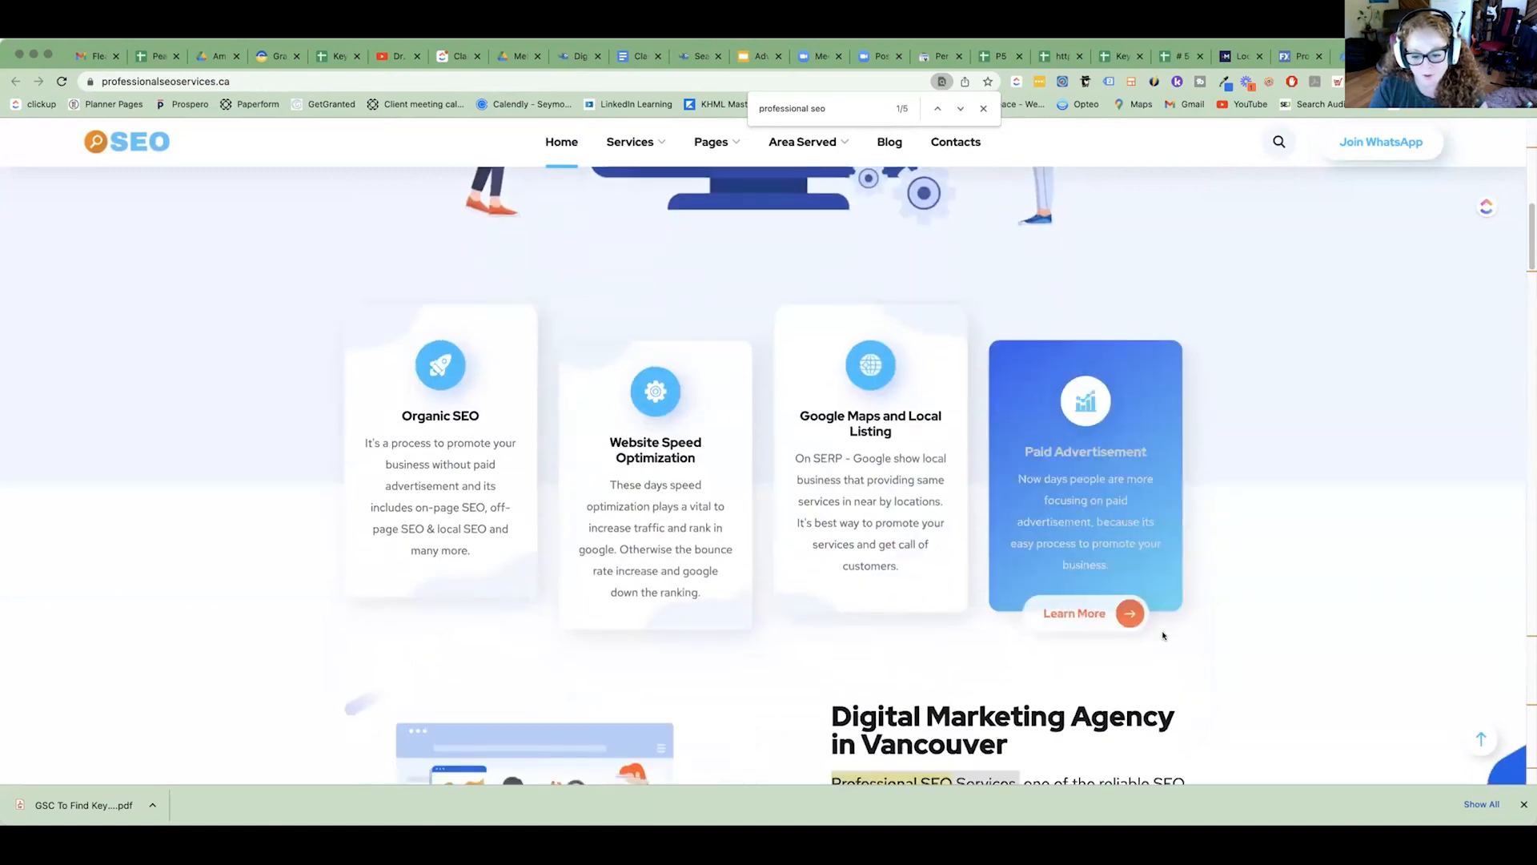
{"action": "scroll", "coordinate": [1169, 632], "scroll_direction": "down", "scroll_amount": 4}
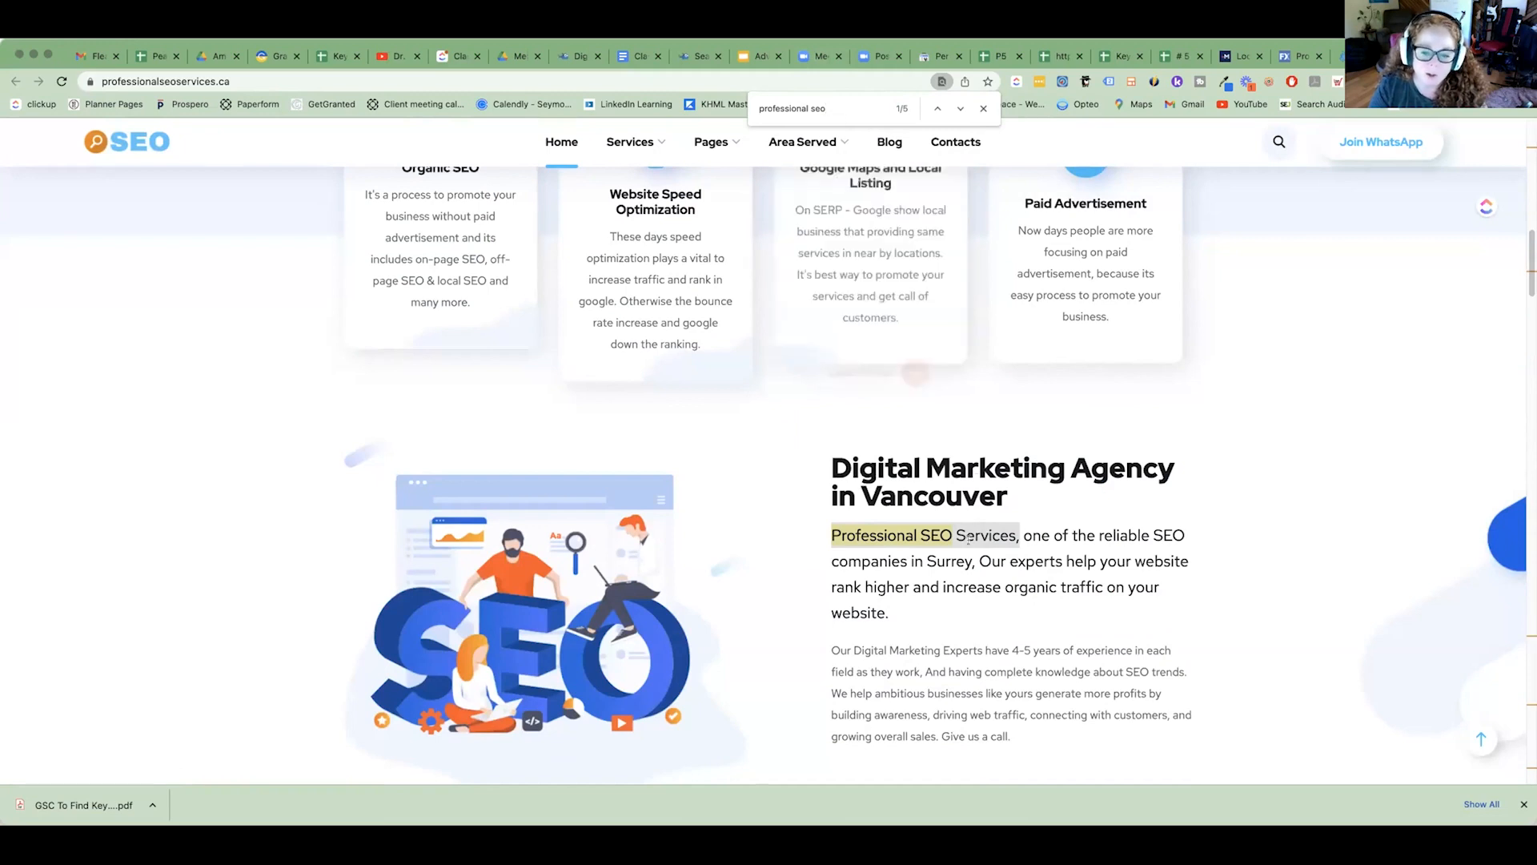
Check the pricing plans and the "Work with a Dedicated SEO Company in Vancouver" heading for keyword wording, highlighting its second line.
{"action": "scroll", "coordinate": [968, 539], "scroll_direction": "down", "scroll_amount": 7}
{"action": "scroll", "coordinate": [969, 540], "scroll_direction": "down", "scroll_amount": 8}
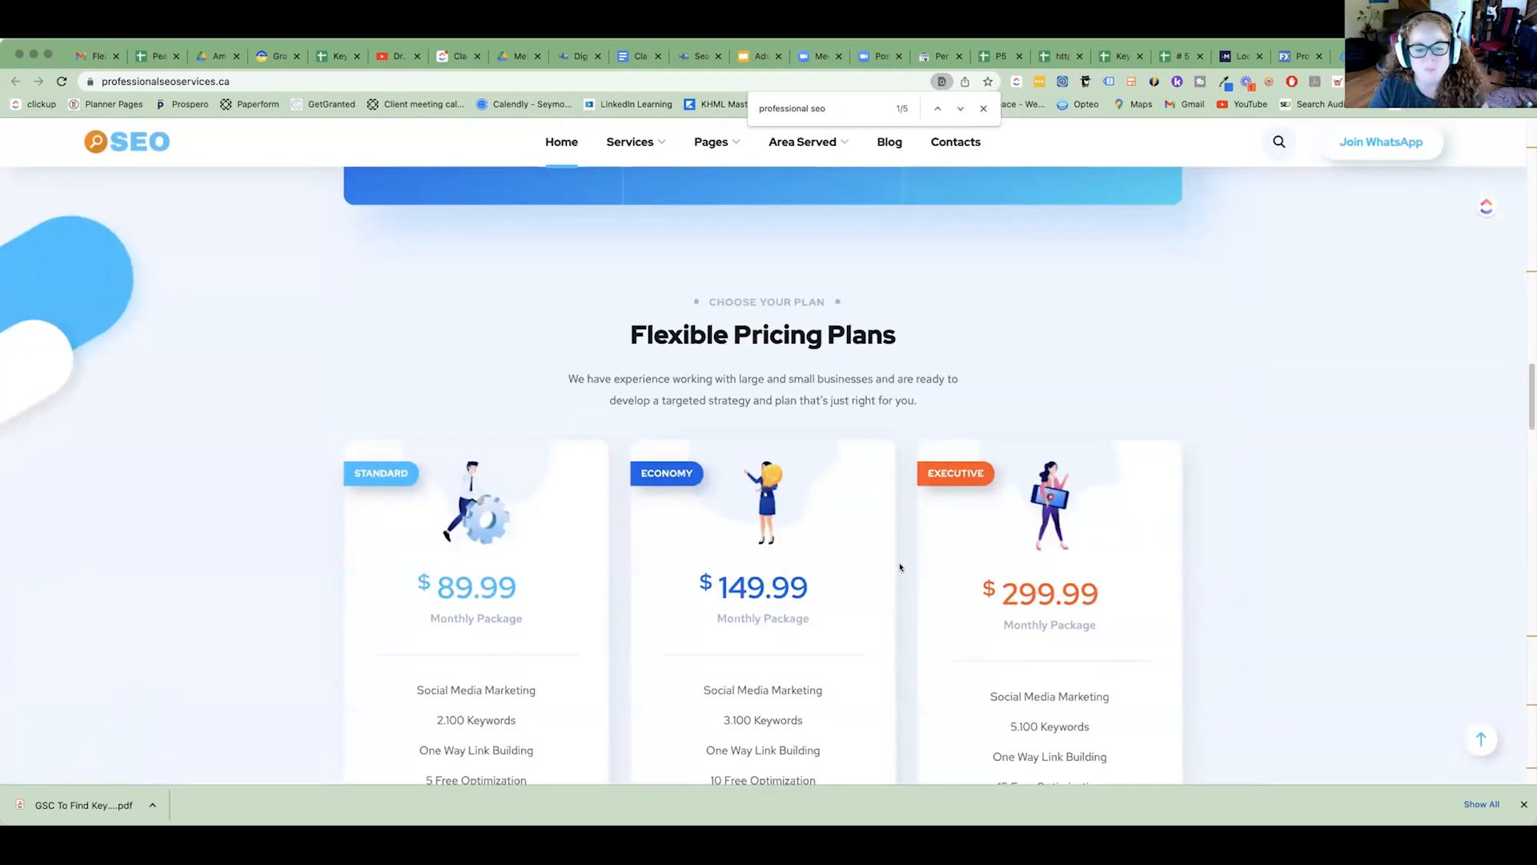
{"action": "scroll", "coordinate": [855, 529], "scroll_direction": "down", "scroll_amount": 8}
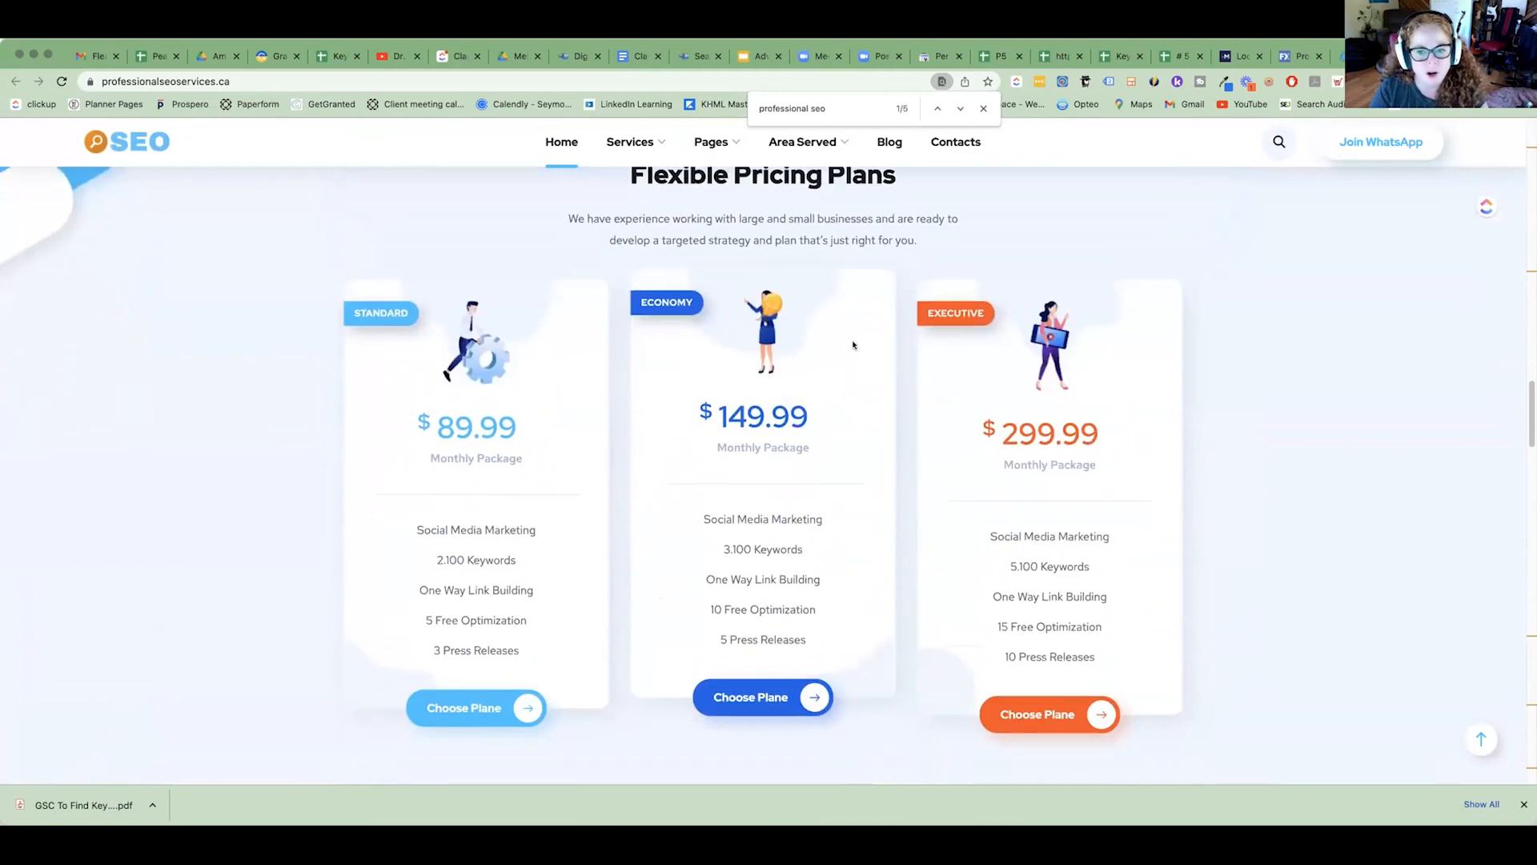
{"action": "scroll", "coordinate": [851, 341], "scroll_direction": "down", "scroll_amount": 2}
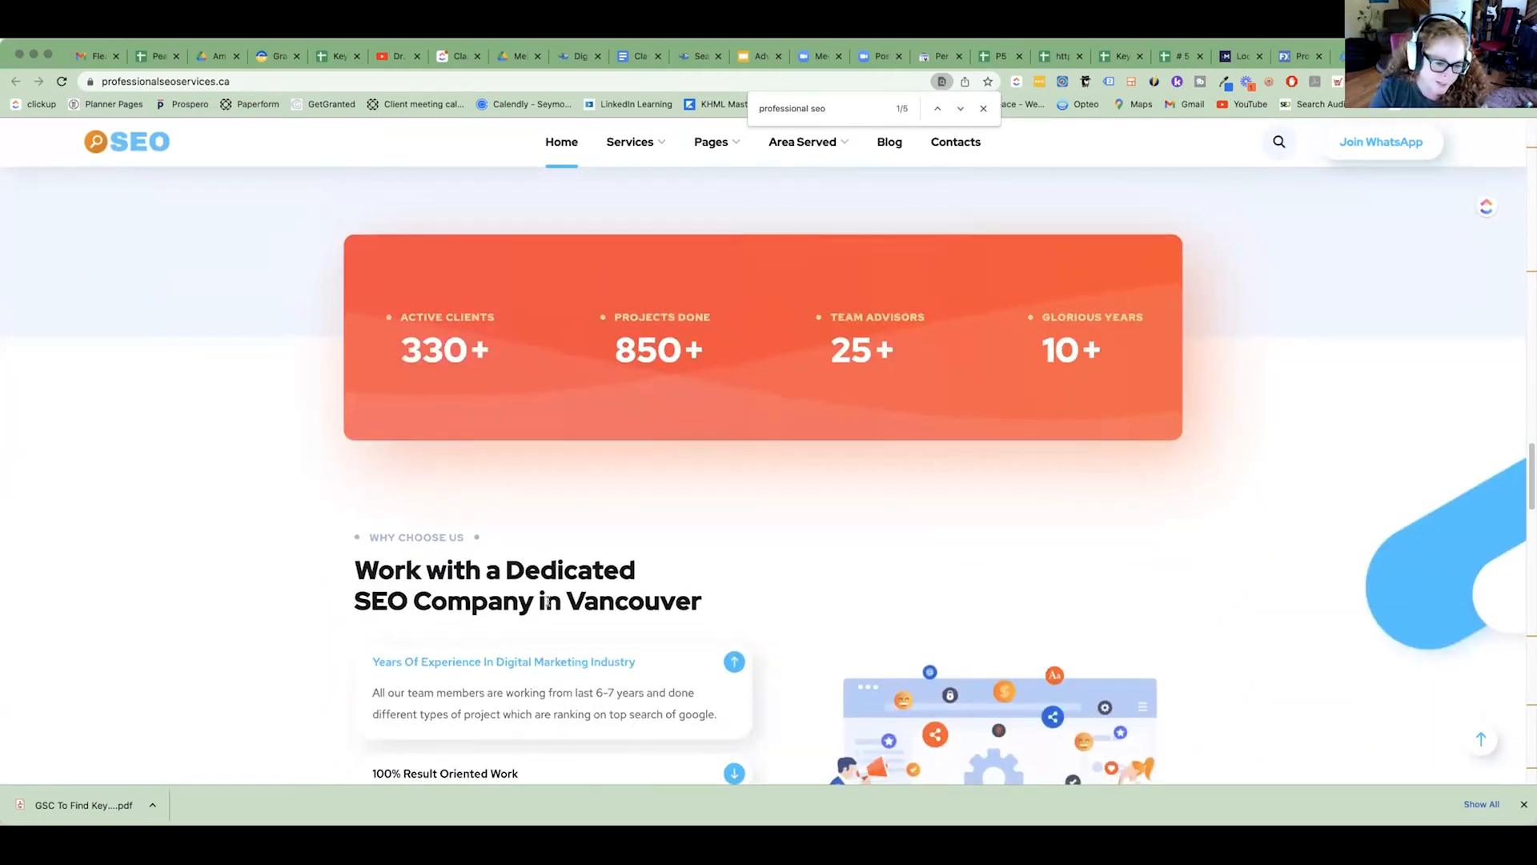
{"action": "left_click_drag", "start_coordinate": [731, 608], "coordinate": [267, 590]}
{"action": "scroll", "coordinate": [524, 574], "scroll_direction": "down", "scroll_amount": 4}
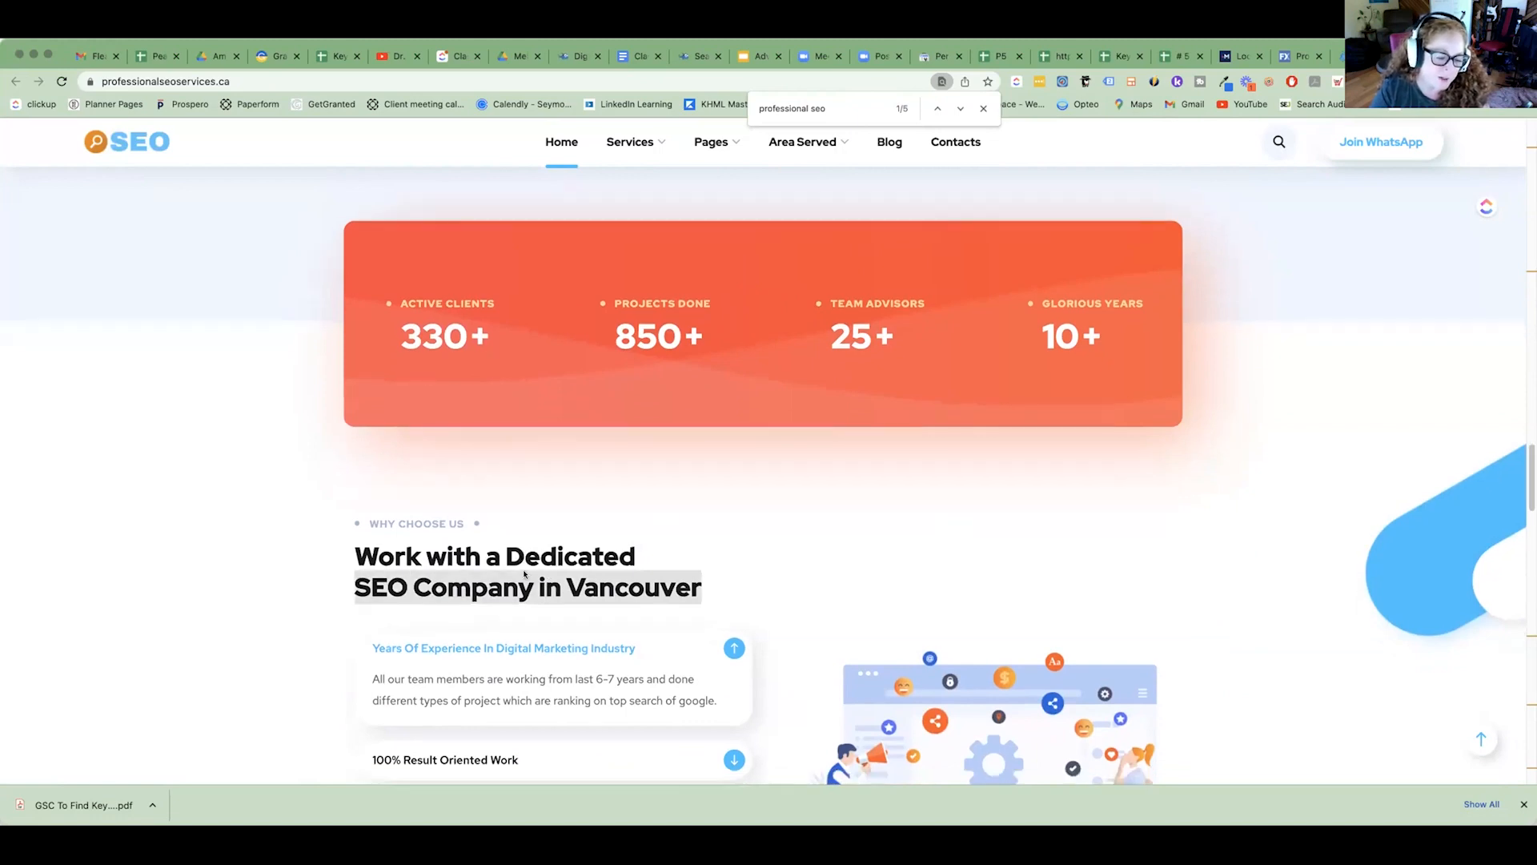
Examine the bold phrase "best SEO company in Vancouver" and its surrounding text in the "Our Vision & Mission" paragraph.
{"action": "scroll", "coordinate": [525, 574], "scroll_direction": "down", "scroll_amount": 5}
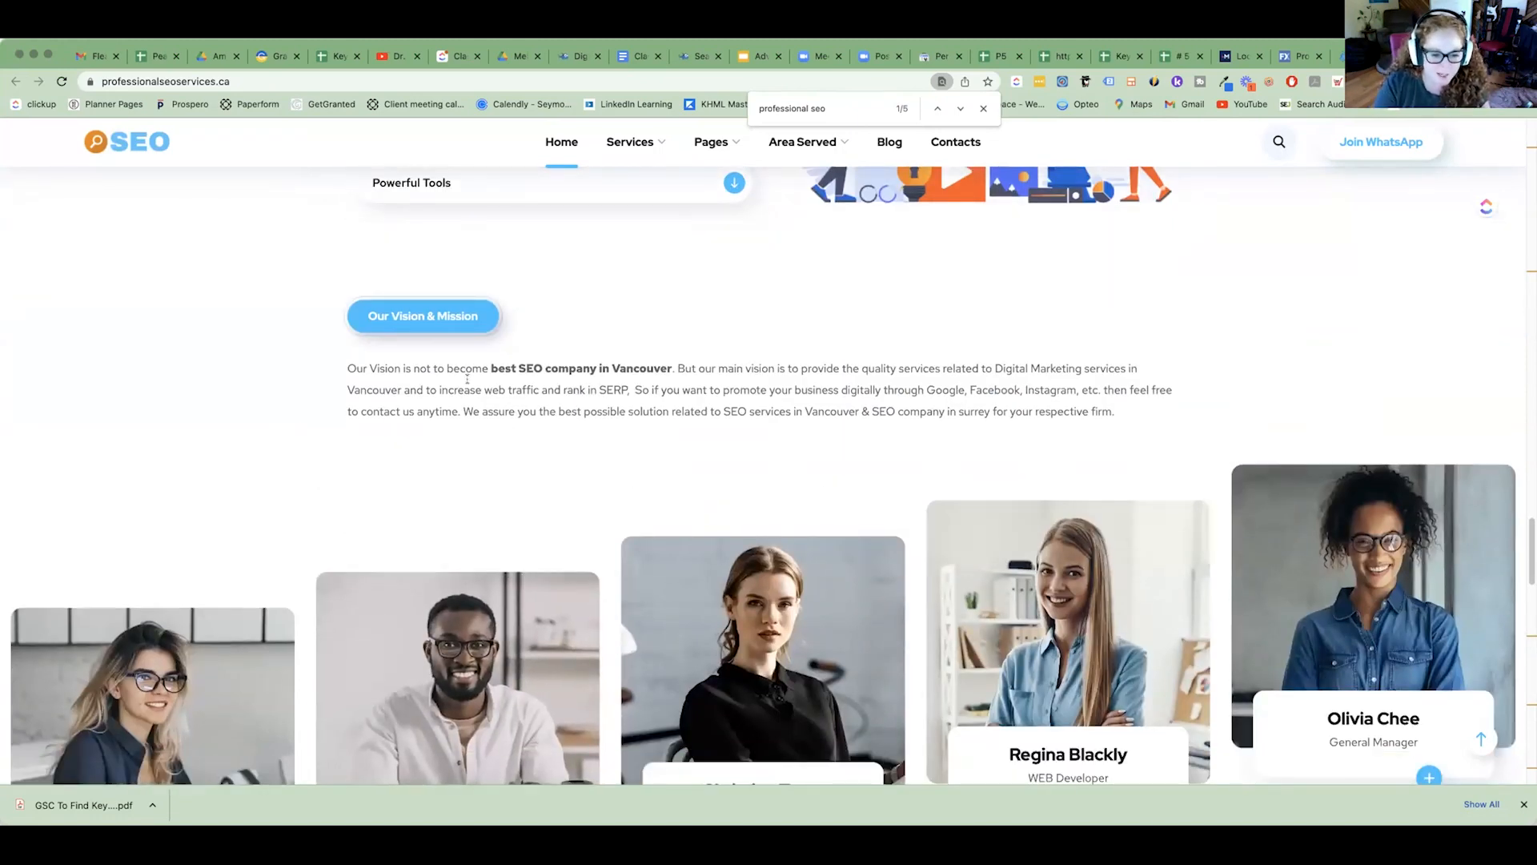
{"action": "left_click_drag", "start_coordinate": [489, 367], "coordinate": [685, 369]}
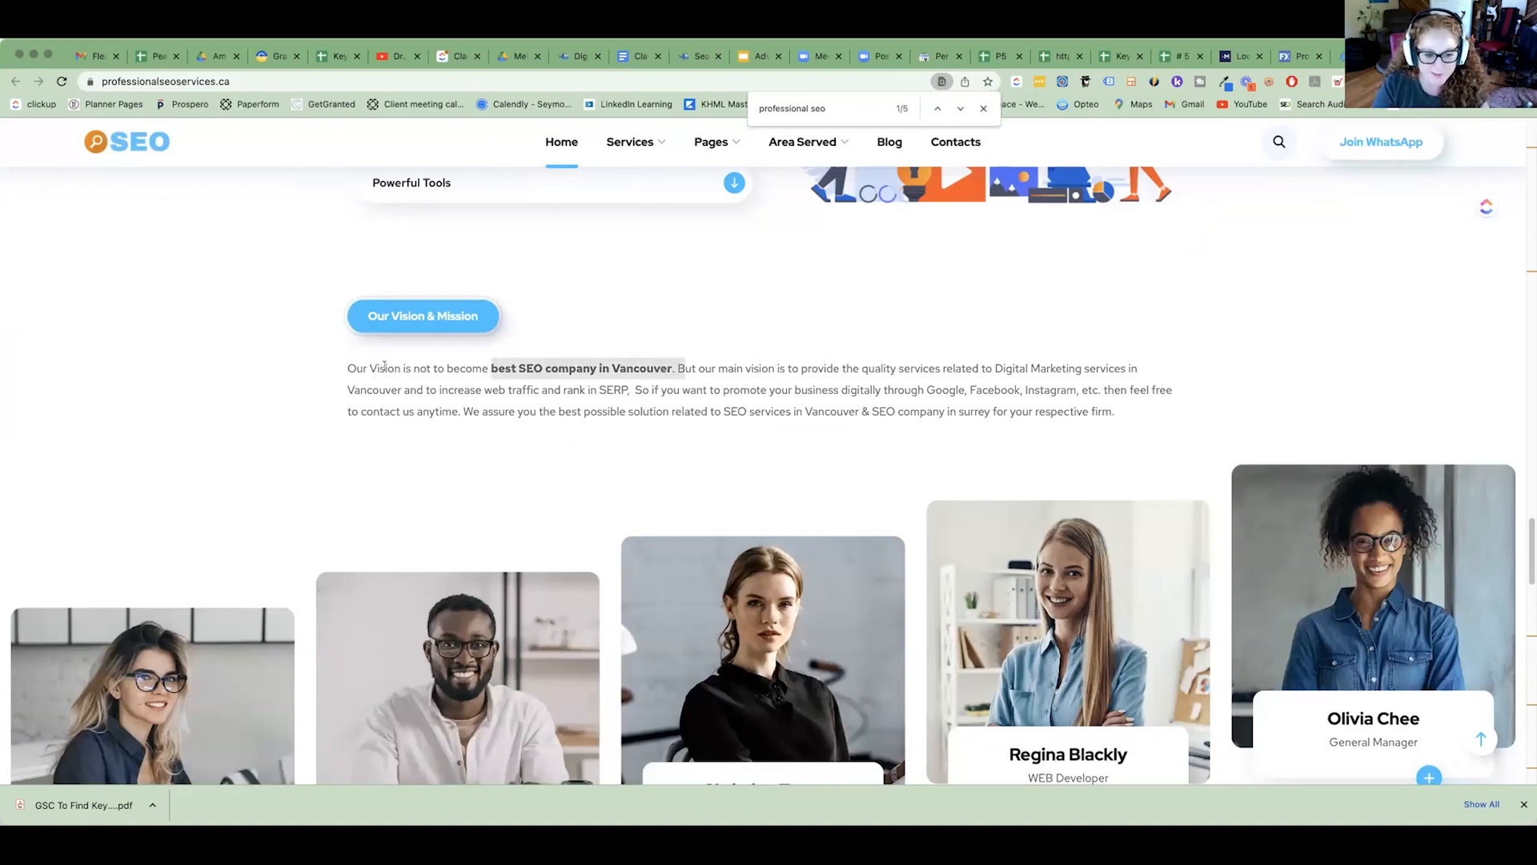
{"action": "left_click_drag", "start_coordinate": [675, 368], "coordinate": [488, 365]}
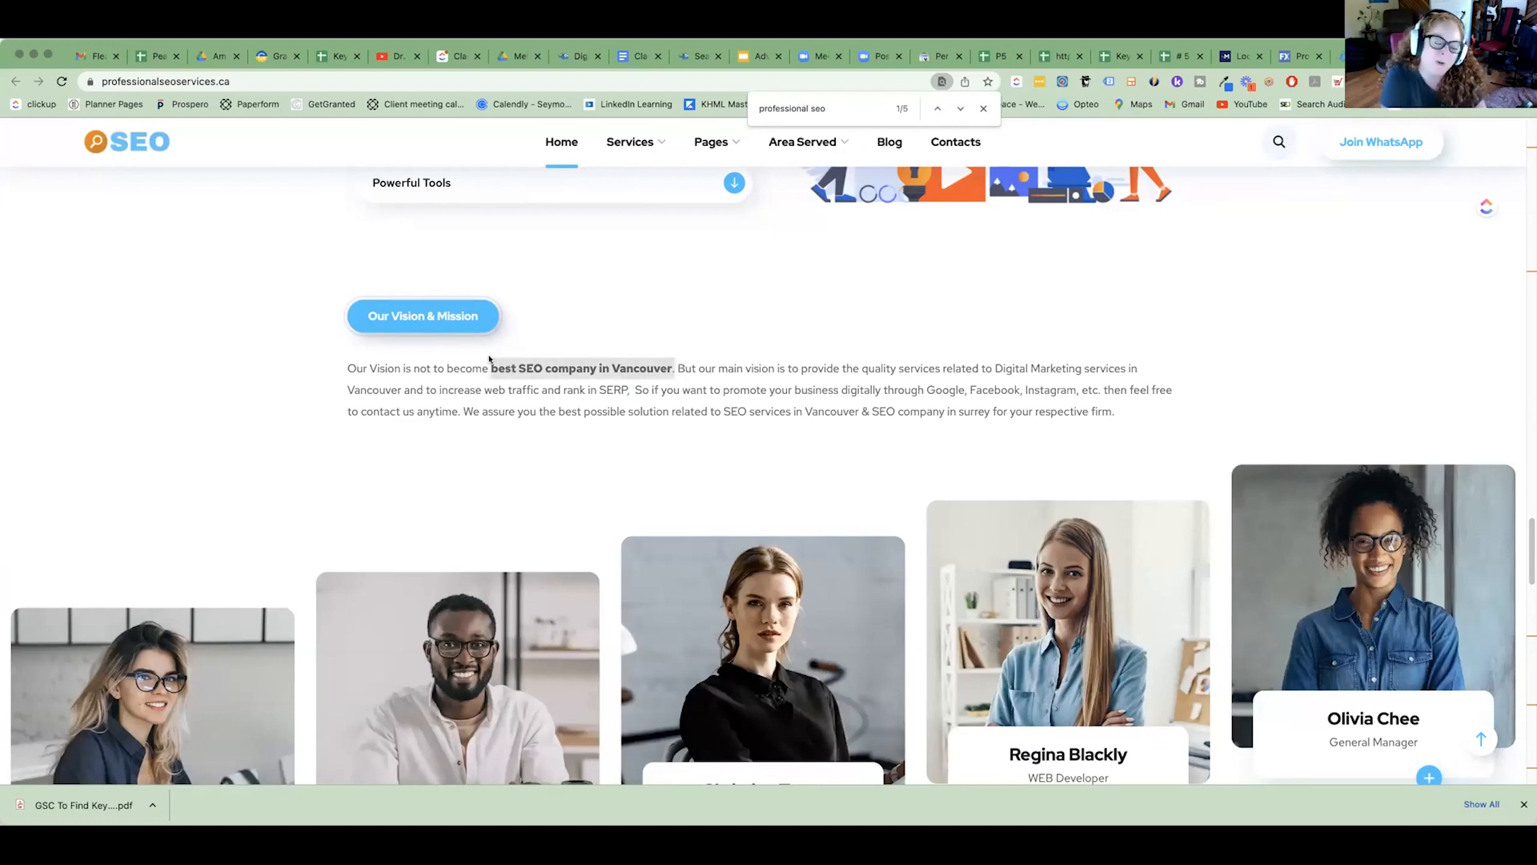
{"action": "scroll", "coordinate": [610, 382], "scroll_direction": "down", "scroll_amount": 1}
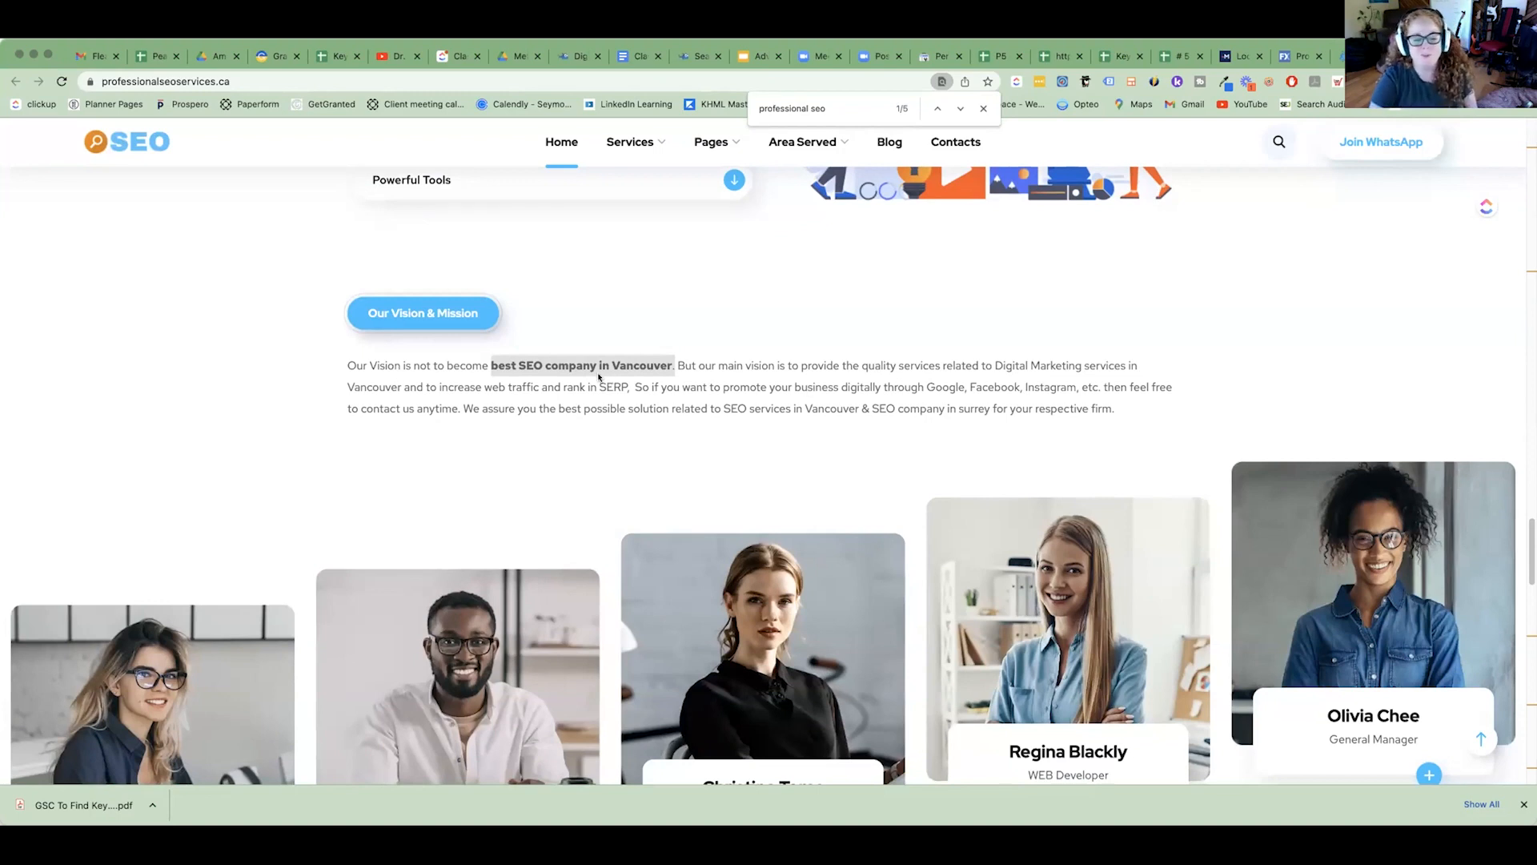
{"action": "left_click", "coordinate": [599, 377]}
{"action": "left_click_drag", "start_coordinate": [674, 360], "coordinate": [483, 365]}
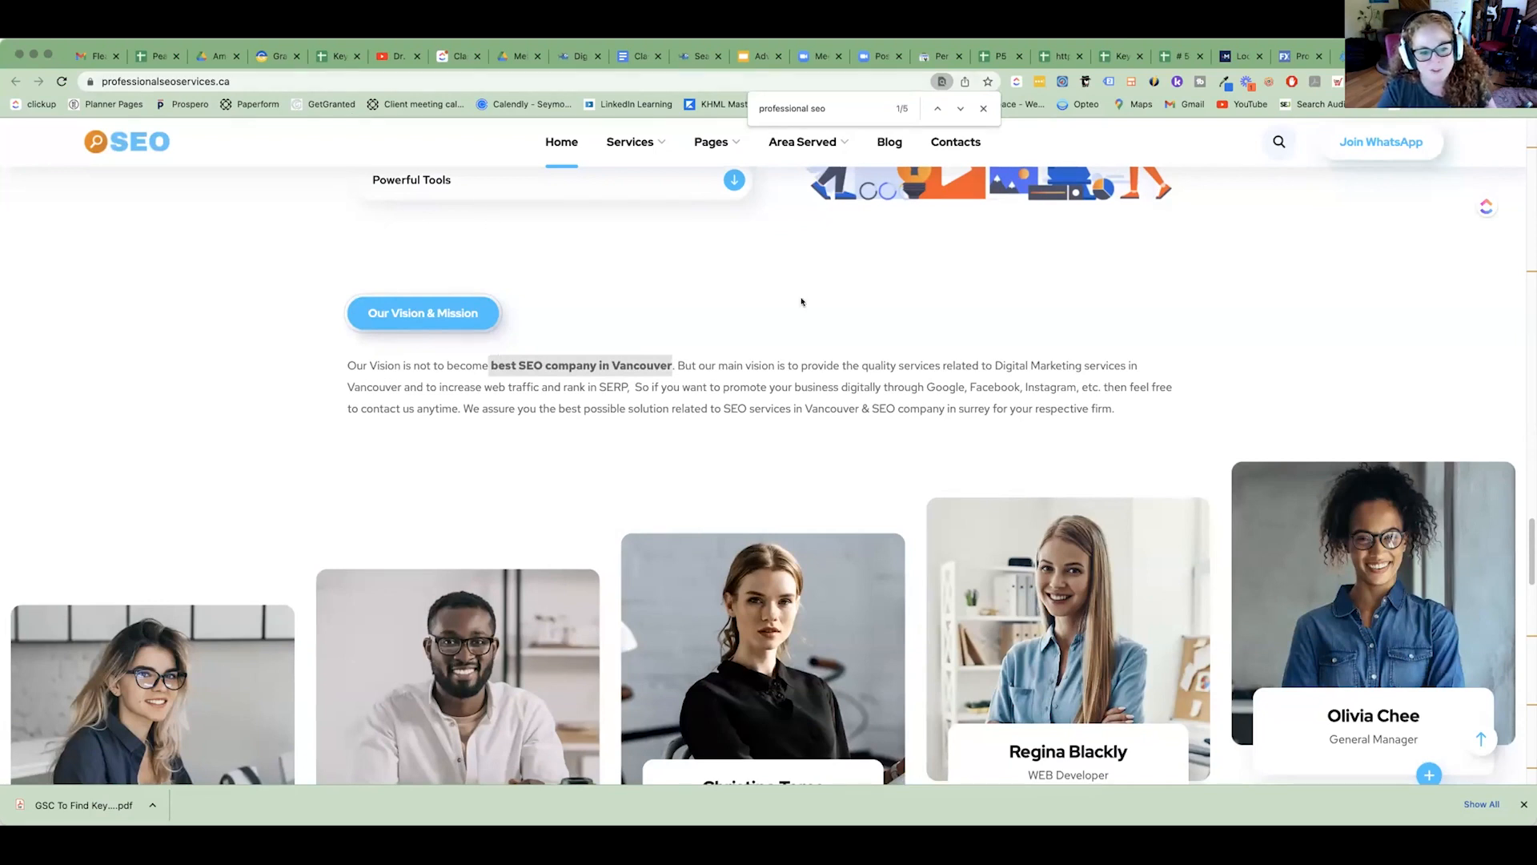
{"action": "left_click", "coordinate": [649, 365]}
{"action": "left_click_drag", "start_coordinate": [705, 365], "coordinate": [517, 365]}
{"action": "scroll", "coordinate": [667, 379], "scroll_direction": "up", "scroll_amount": 2}
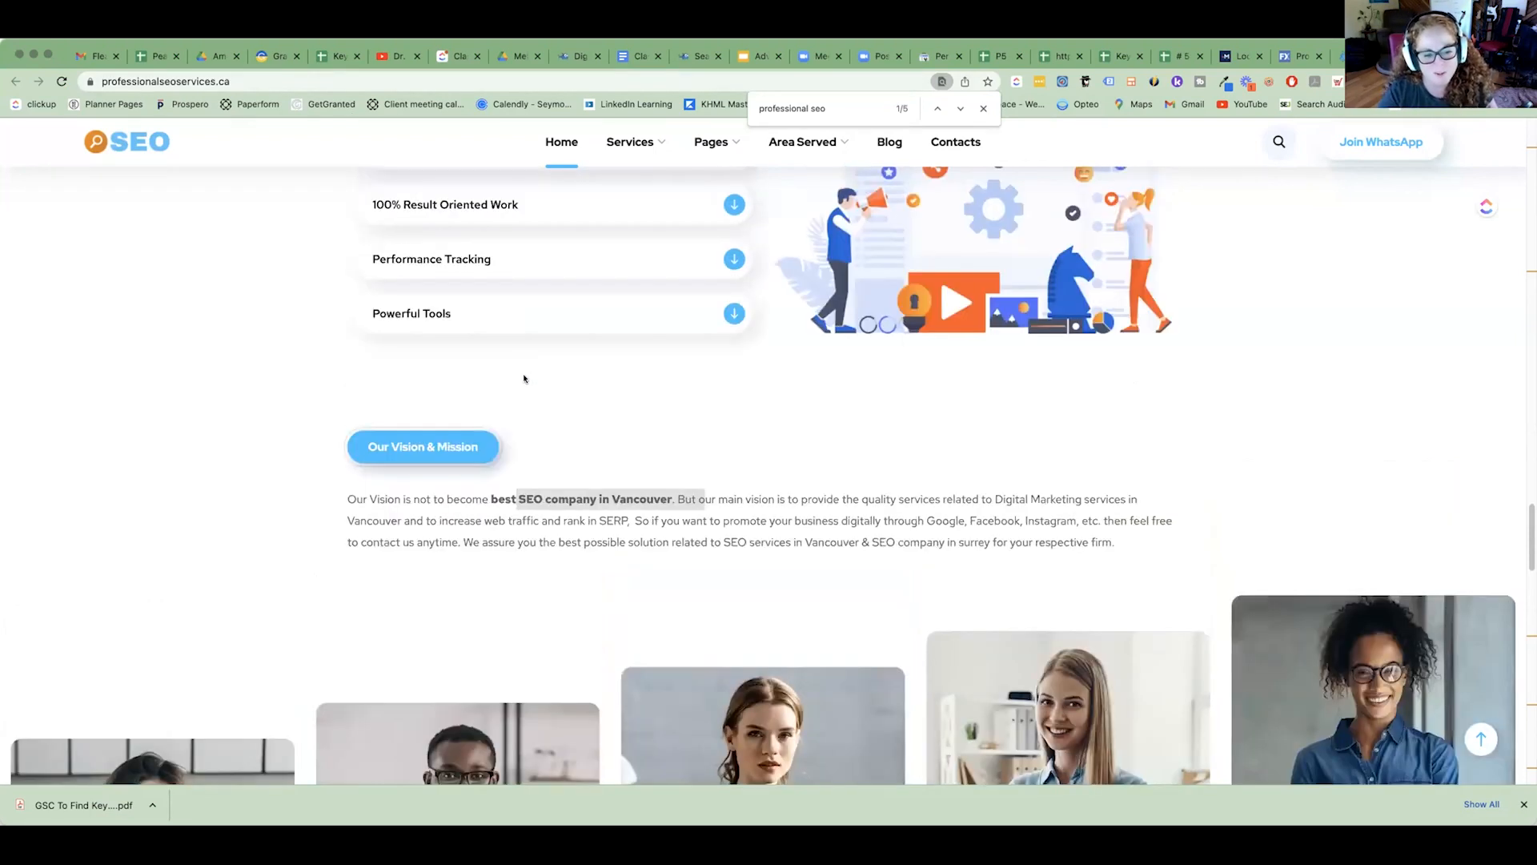
{"action": "scroll", "coordinate": [522, 376], "scroll_direction": "down", "scroll_amount": 1}
{"action": "left_click_drag", "start_coordinate": [484, 411], "coordinate": [703, 426]}
Examine the team, testimonials and footer sections for keyword wording, highlighting the domain name in the footer's mailbox address.
{"action": "scroll", "coordinate": [703, 425], "scroll_direction": "down", "scroll_amount": 3}
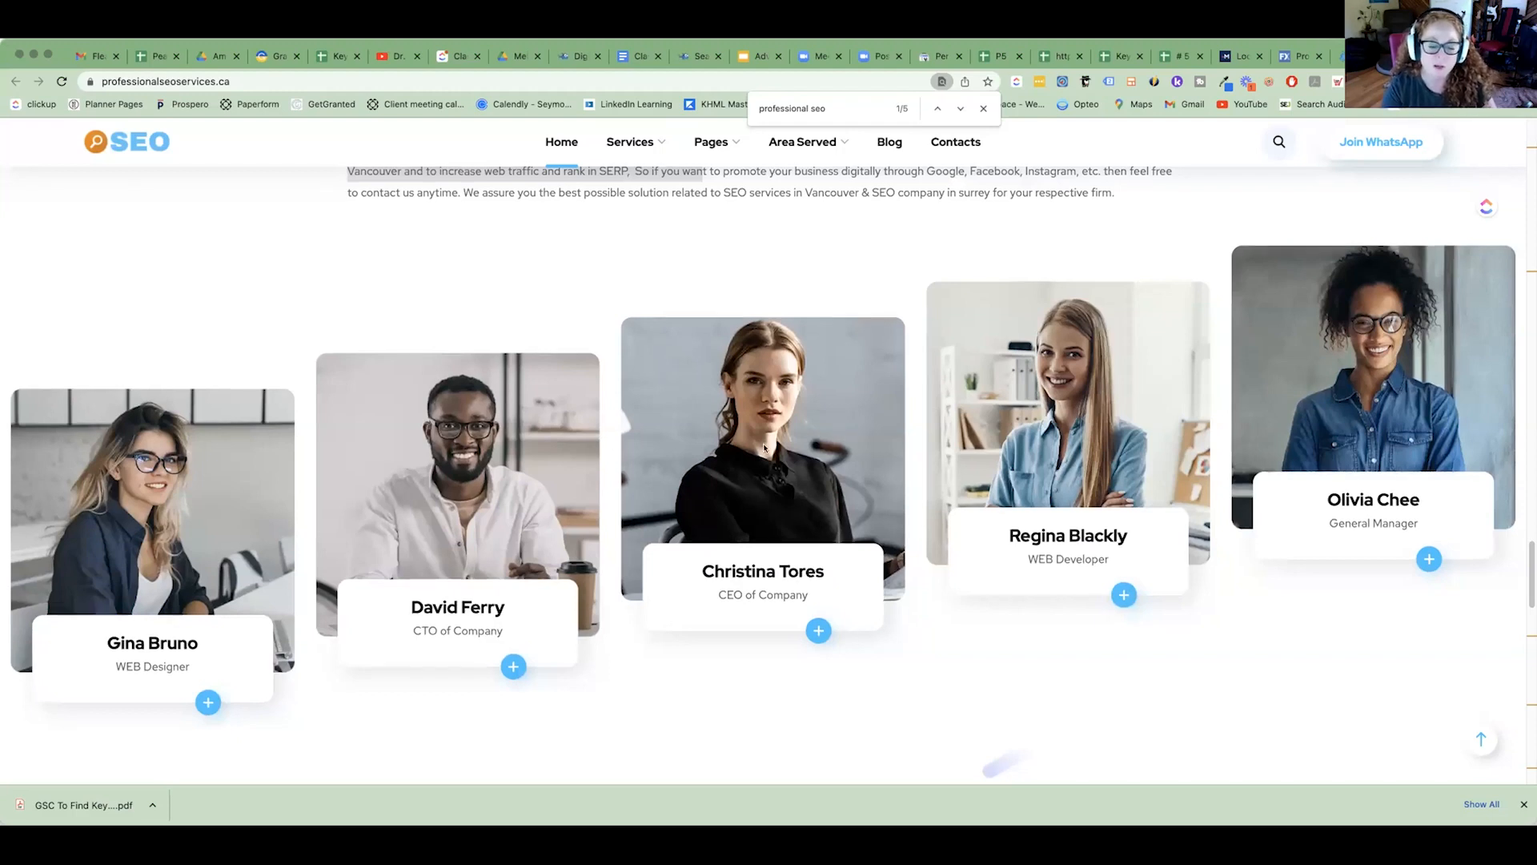
{"action": "scroll", "coordinate": [764, 448], "scroll_direction": "down", "scroll_amount": 3}
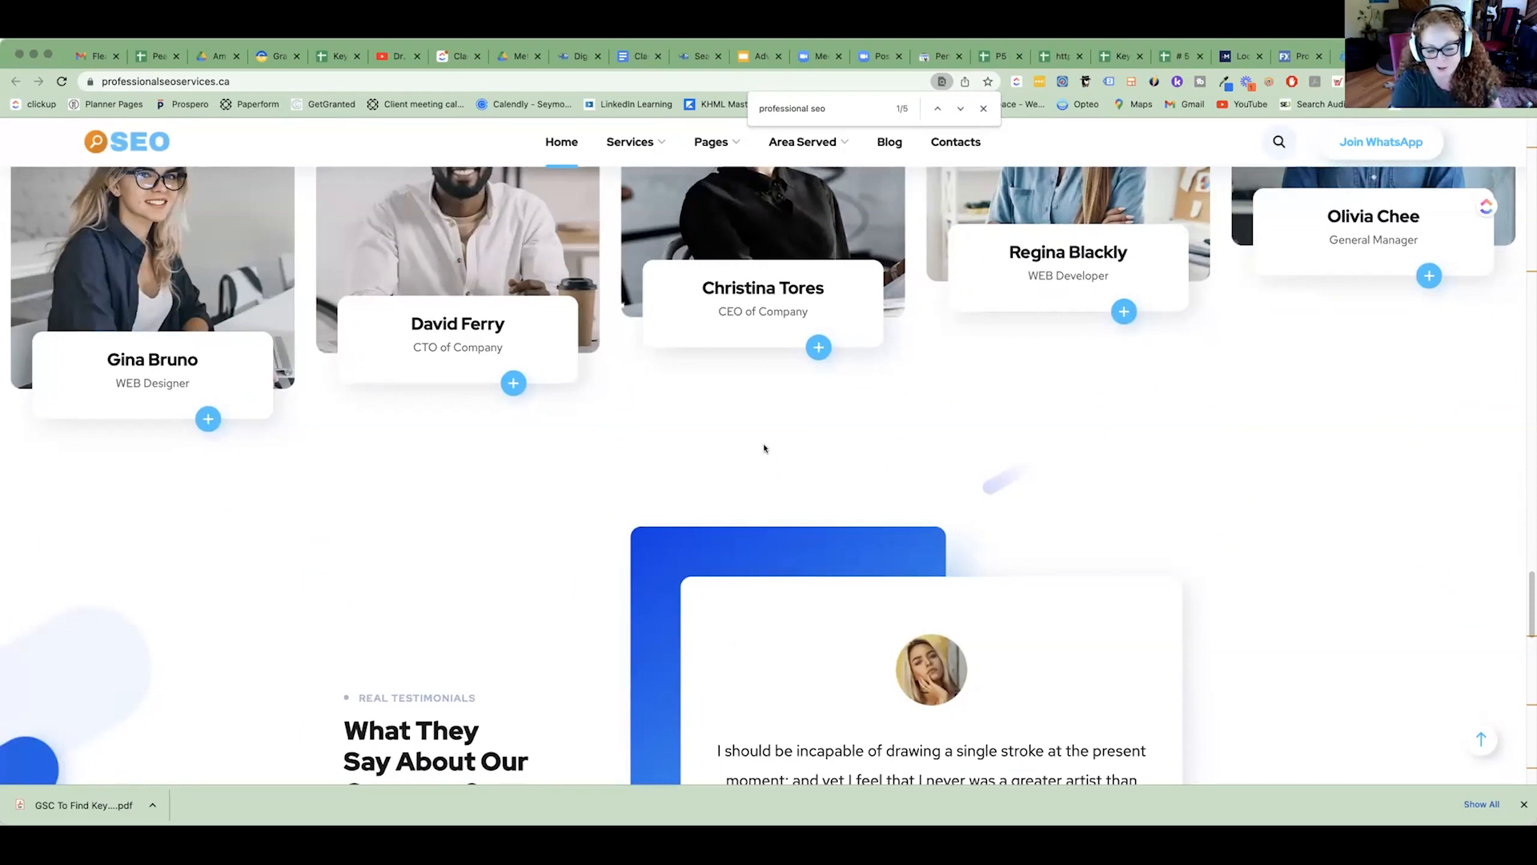
{"action": "scroll", "coordinate": [831, 472], "scroll_direction": "down", "scroll_amount": 4}
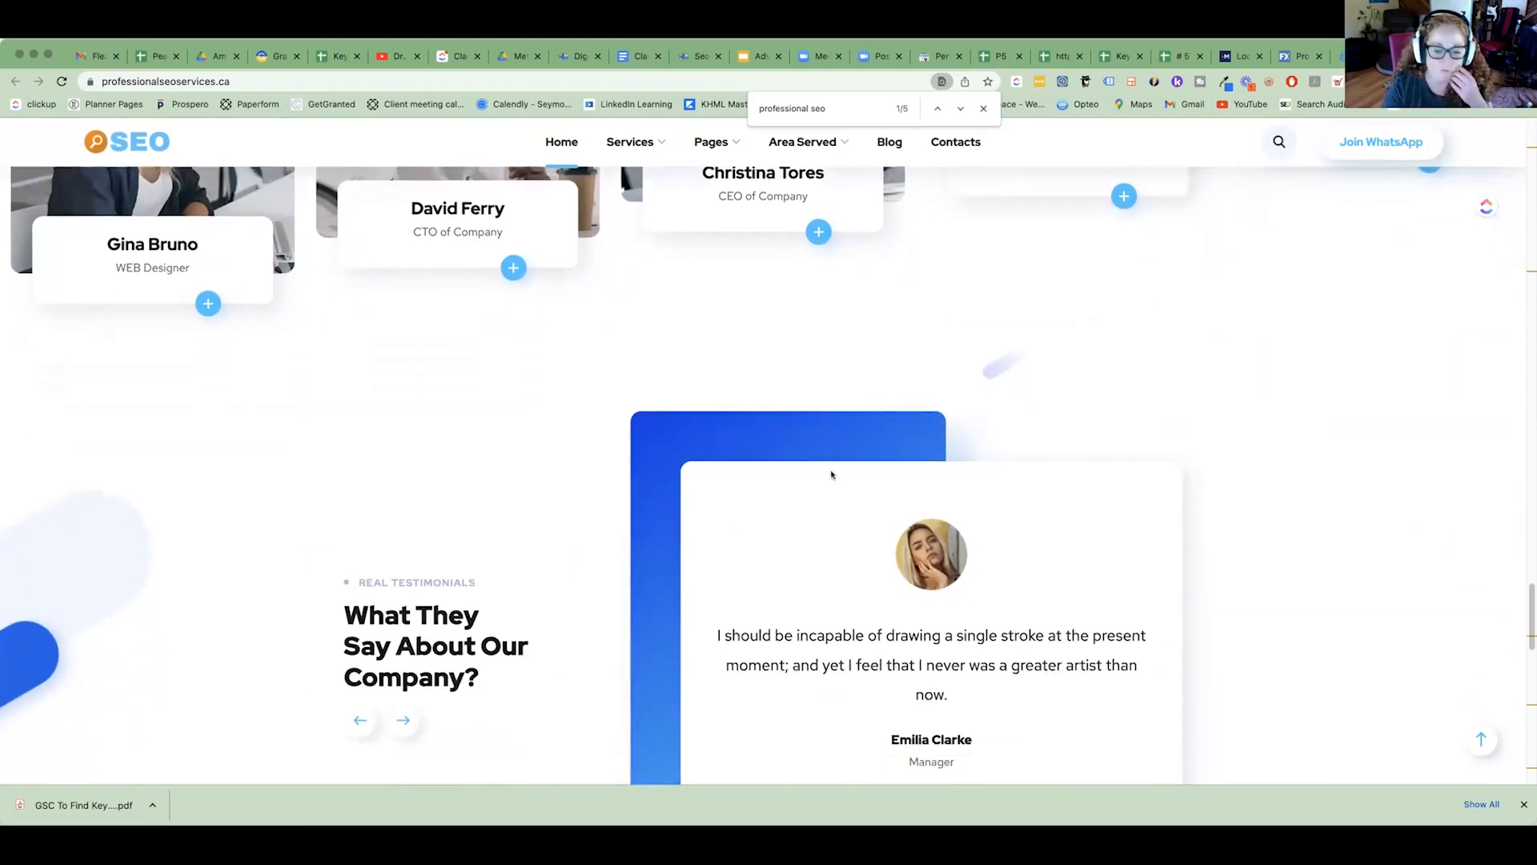
{"action": "scroll", "coordinate": [831, 472], "scroll_direction": "down", "scroll_amount": 2}
{"action": "left_click", "coordinate": [239, 81]}
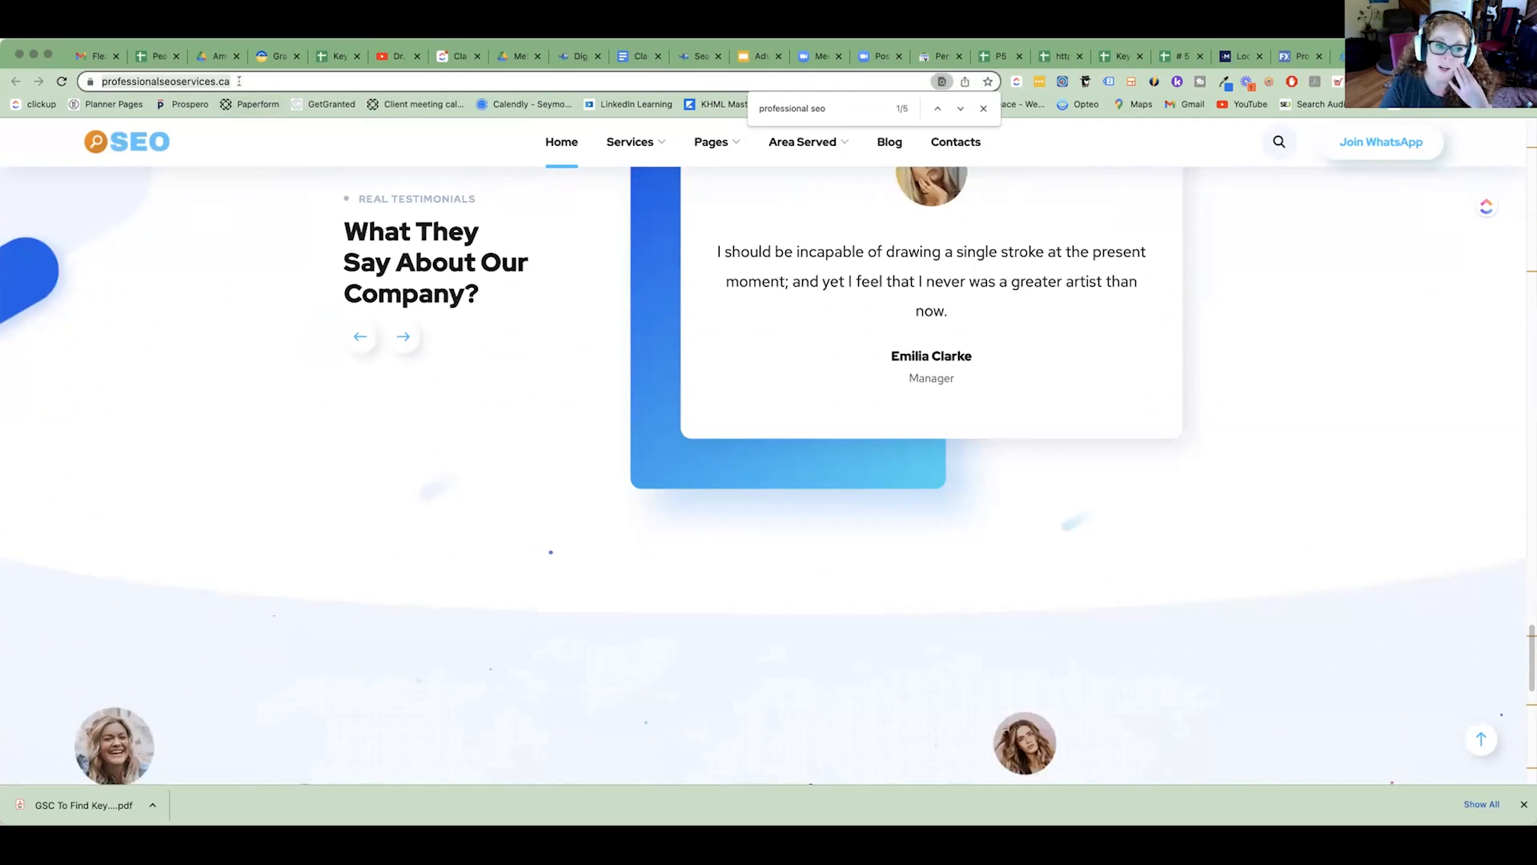
{"action": "scroll", "coordinate": [844, 387], "scroll_direction": "down", "scroll_amount": 10}
{"action": "scroll", "coordinate": [845, 388], "scroll_direction": "down", "scroll_amount": 1}
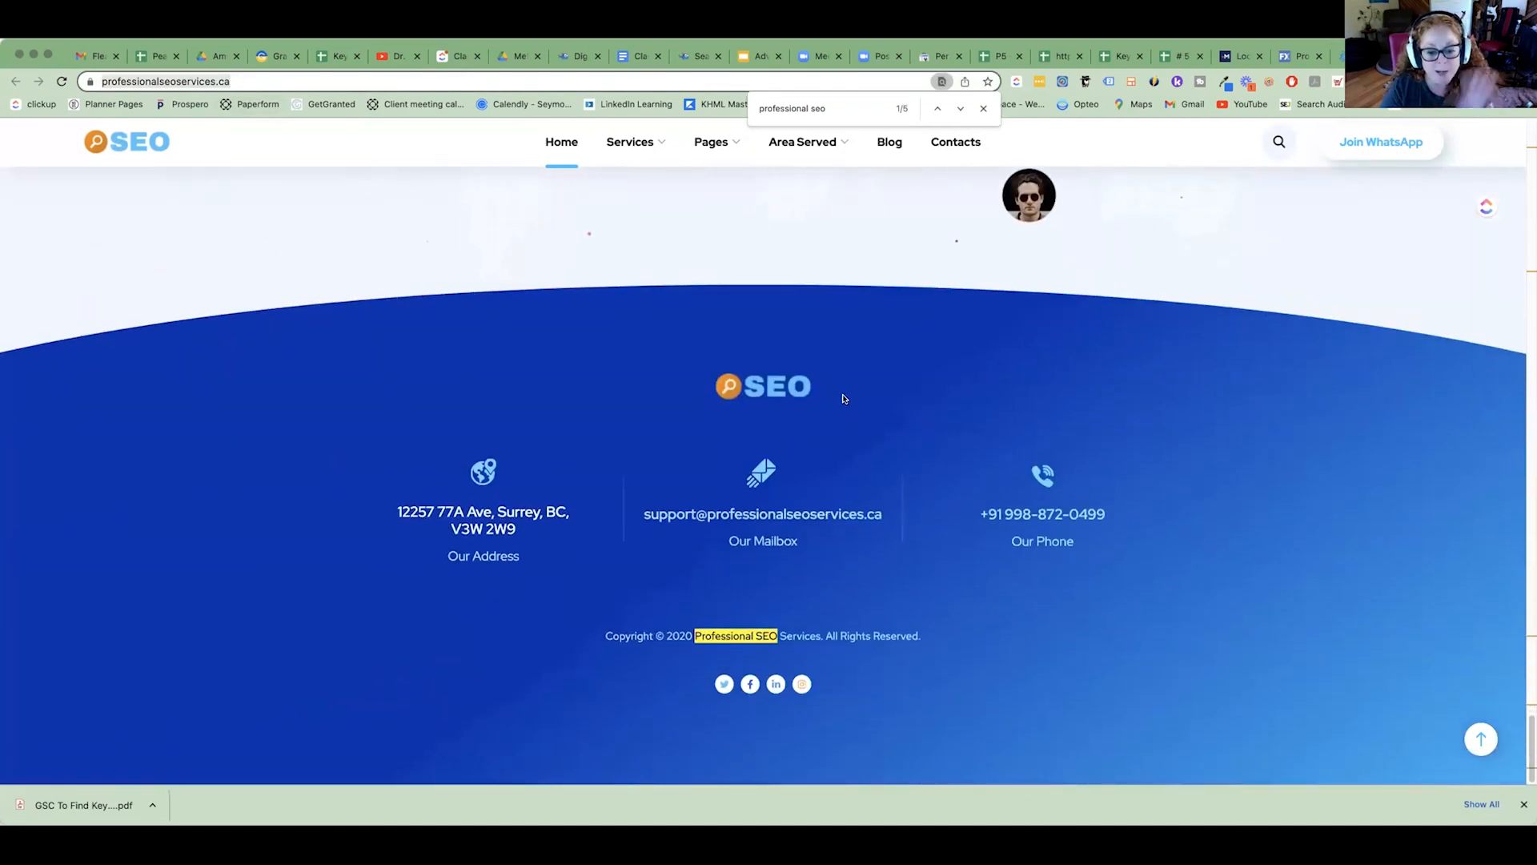
{"action": "left_click_drag", "start_coordinate": [893, 517], "coordinate": [709, 520]}
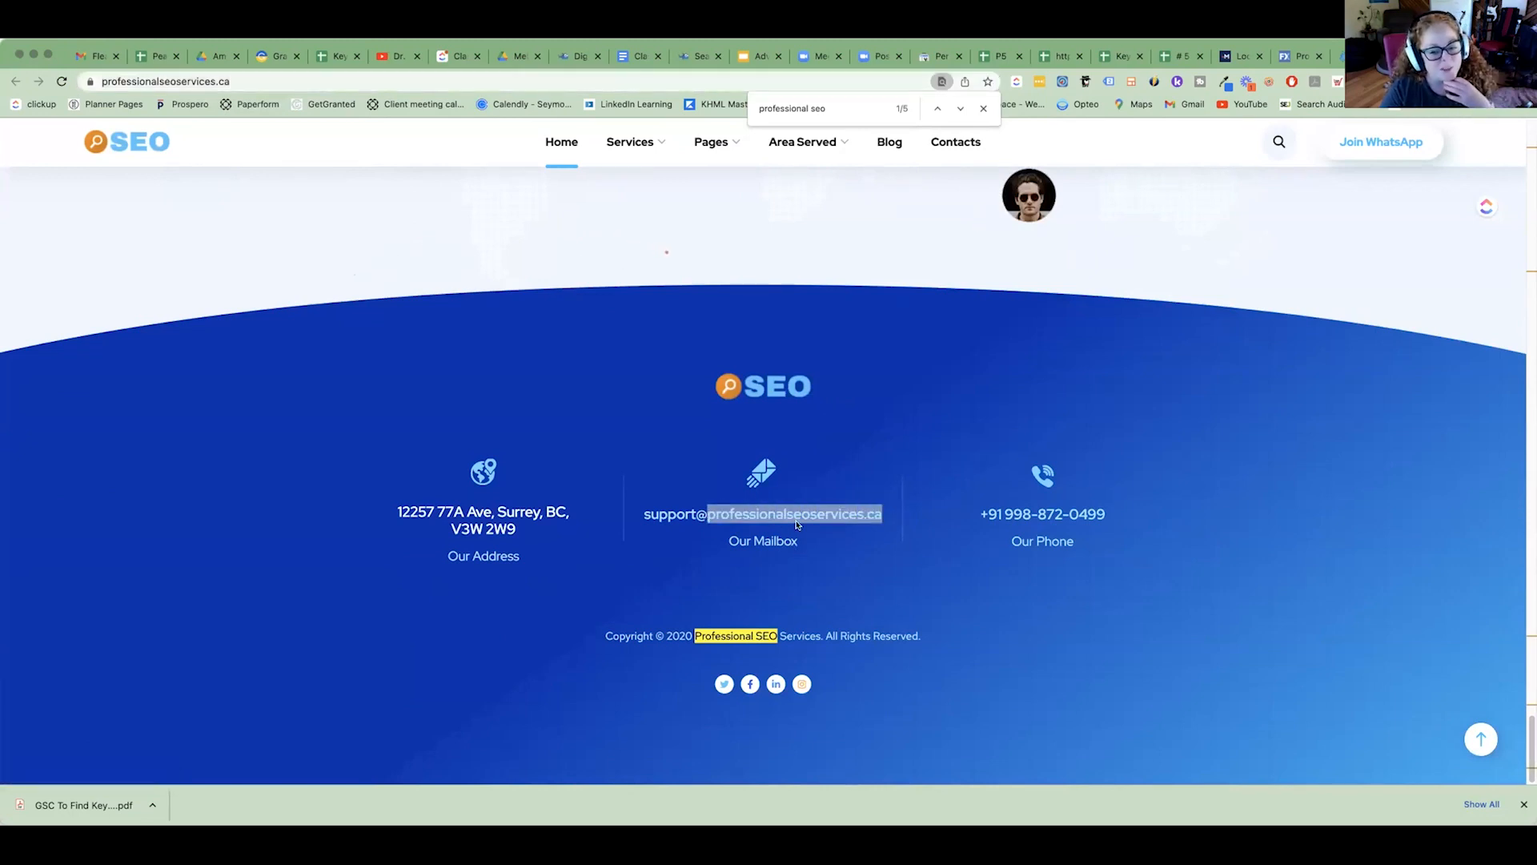
{"action": "key", "text": "super+l"}
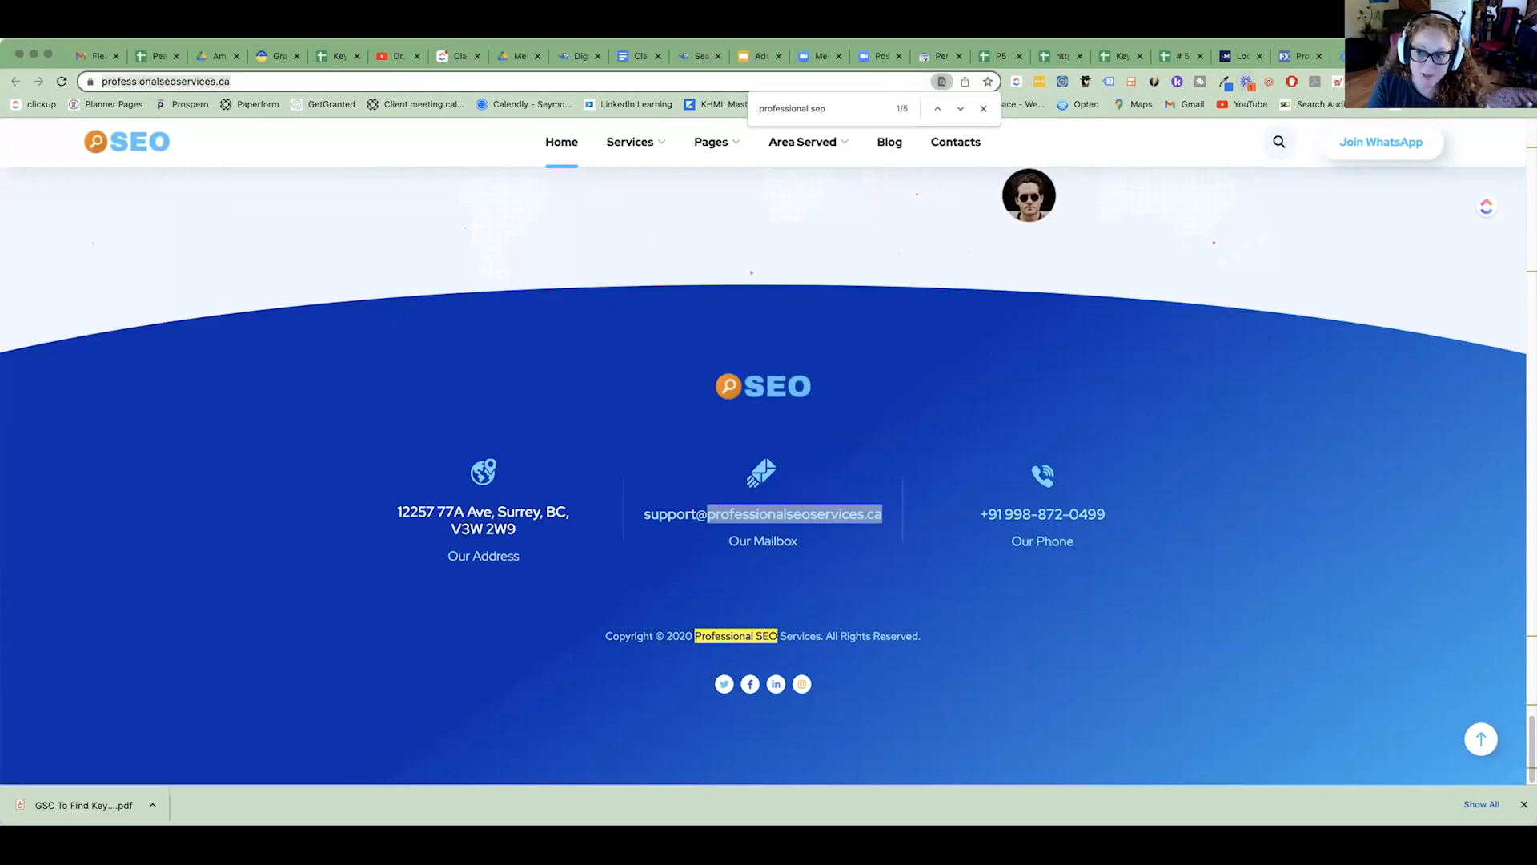
Switch to the Local Search Results Tool and examine the professionalseoservices.ca listing for "seo professional services", highlighting its URL, title and description.
{"action": "left_click", "coordinate": [1241, 56]}
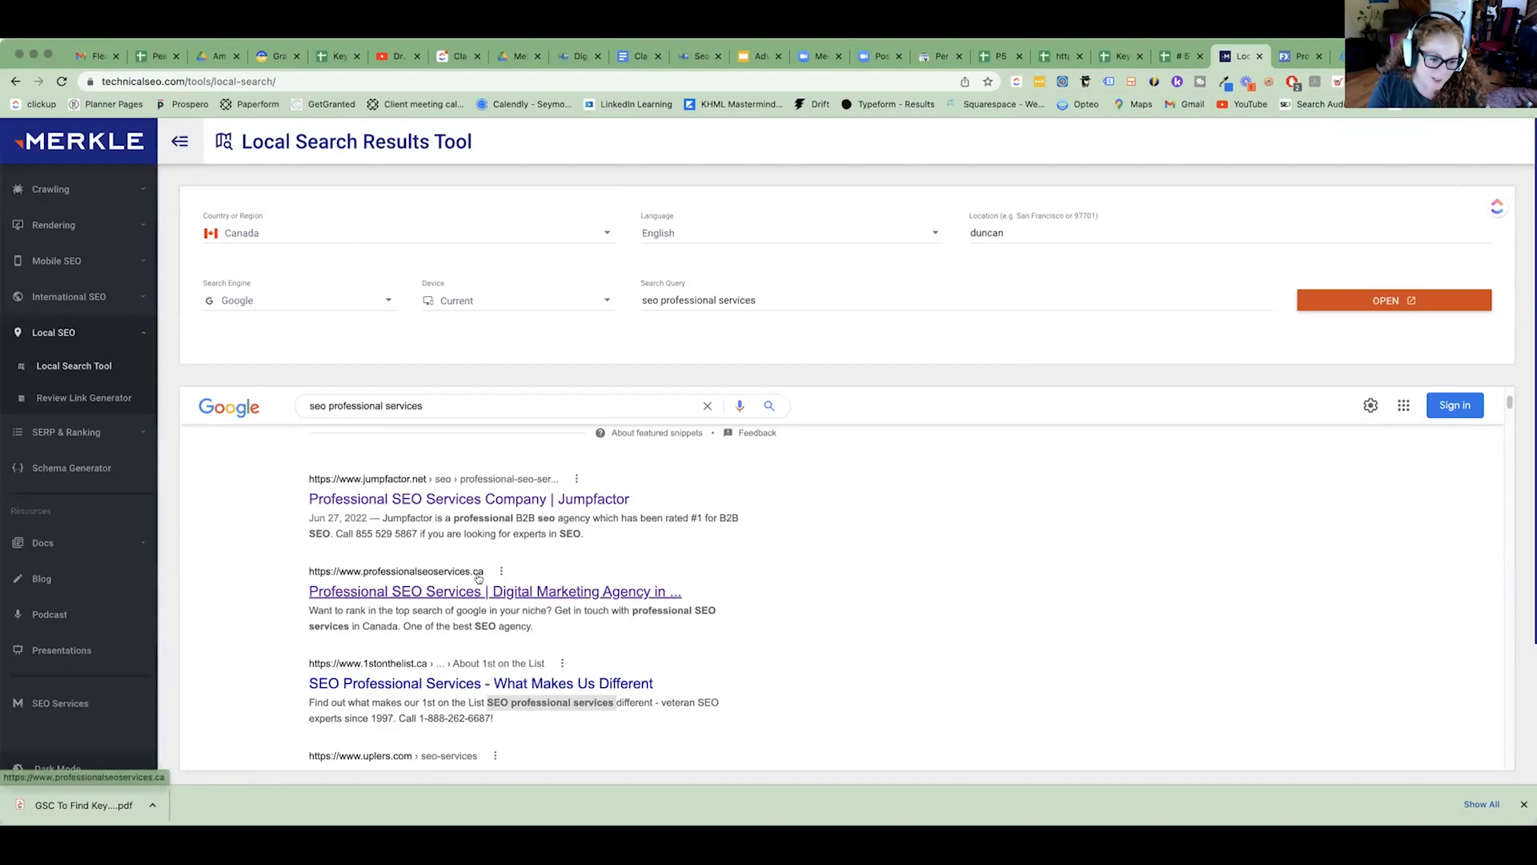
{"action": "scroll", "coordinate": [478, 581], "scroll_direction": "up", "scroll_amount": 2}
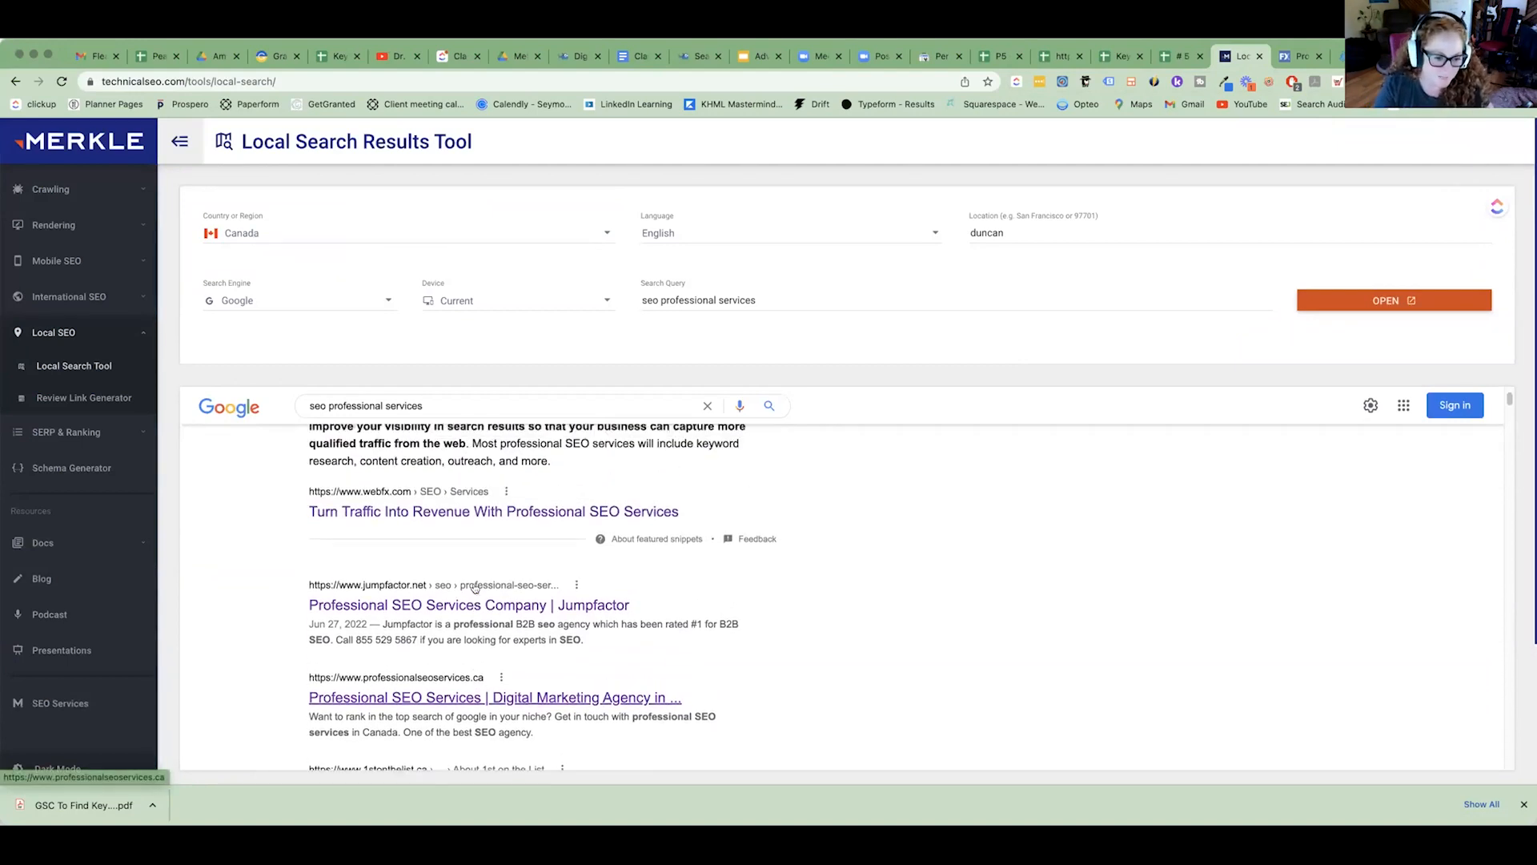
{"action": "scroll", "coordinate": [478, 587], "scroll_direction": "up", "scroll_amount": 2}
{"action": "scroll", "coordinate": [296, 614], "scroll_direction": "down", "scroll_amount": 2}
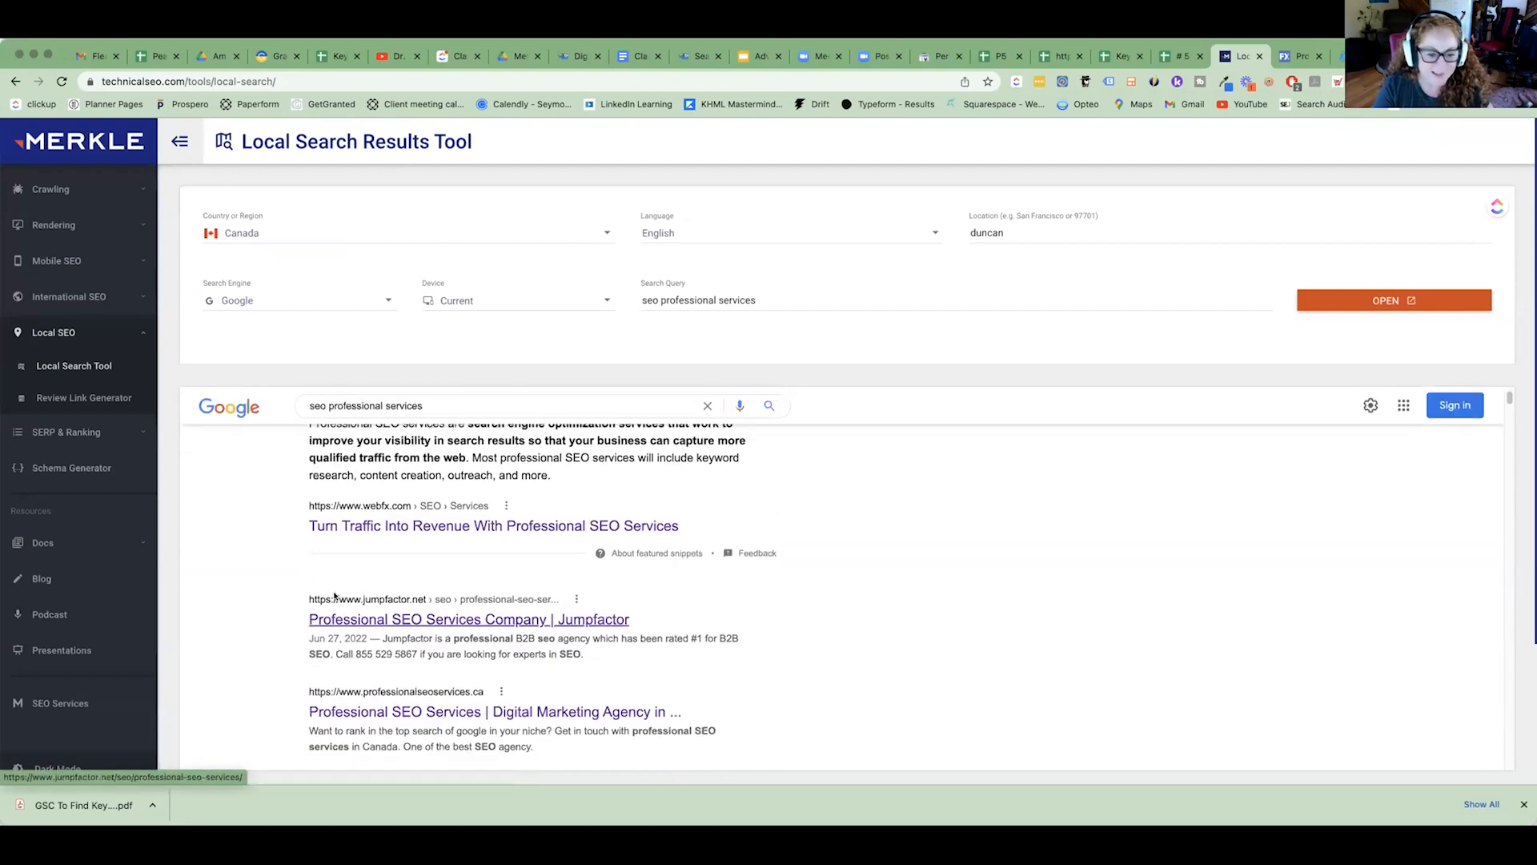
{"action": "scroll", "coordinate": [300, 610], "scroll_direction": "down", "scroll_amount": 1}
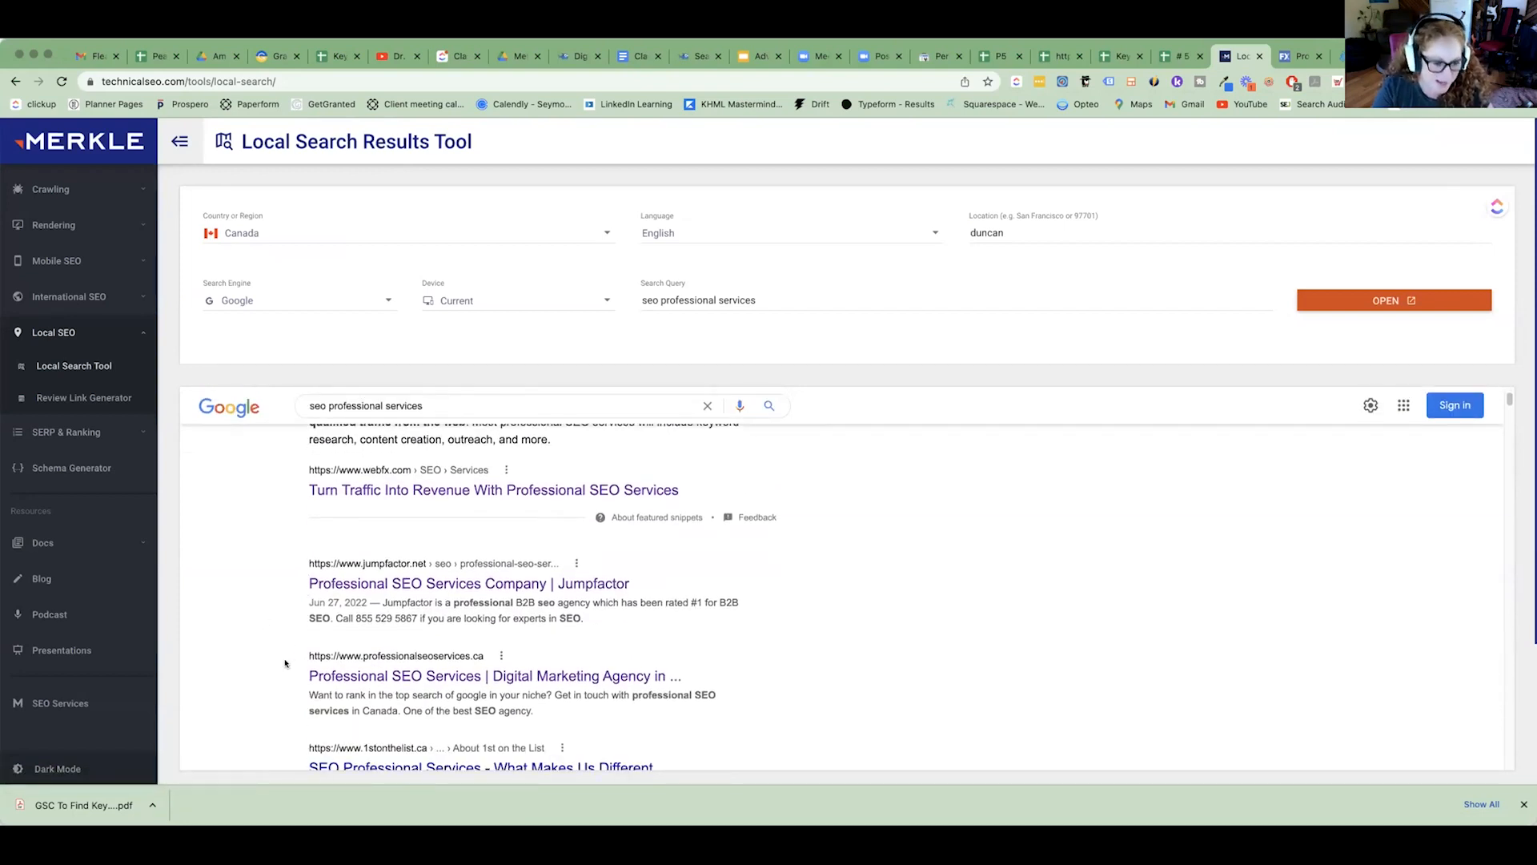
{"action": "left_click_drag", "start_coordinate": [599, 662], "coordinate": [762, 749]}
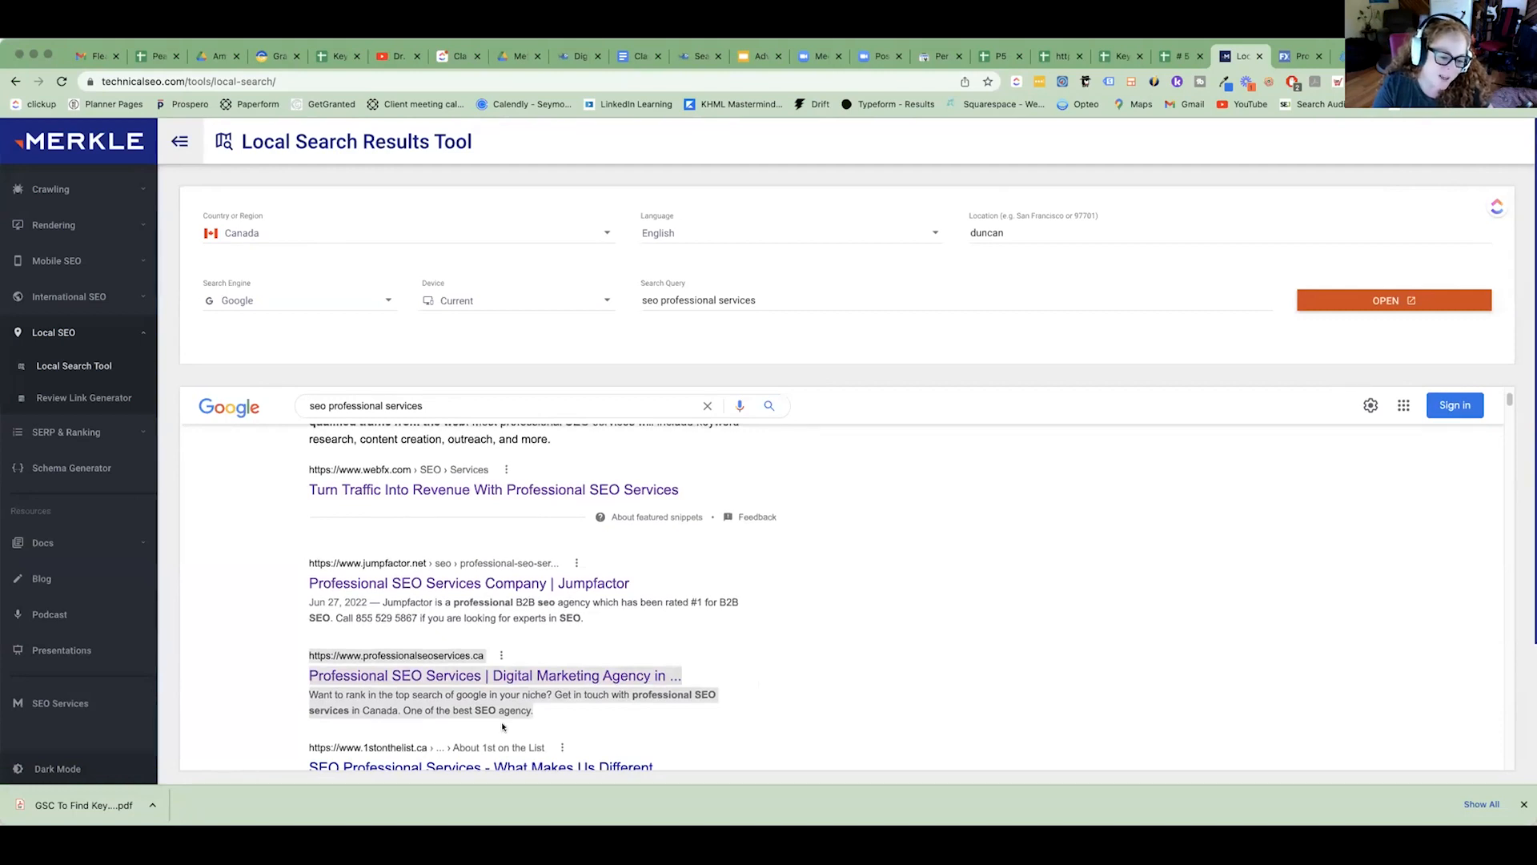
{"action": "scroll", "coordinate": [489, 720], "scroll_direction": "down", "scroll_amount": 1}
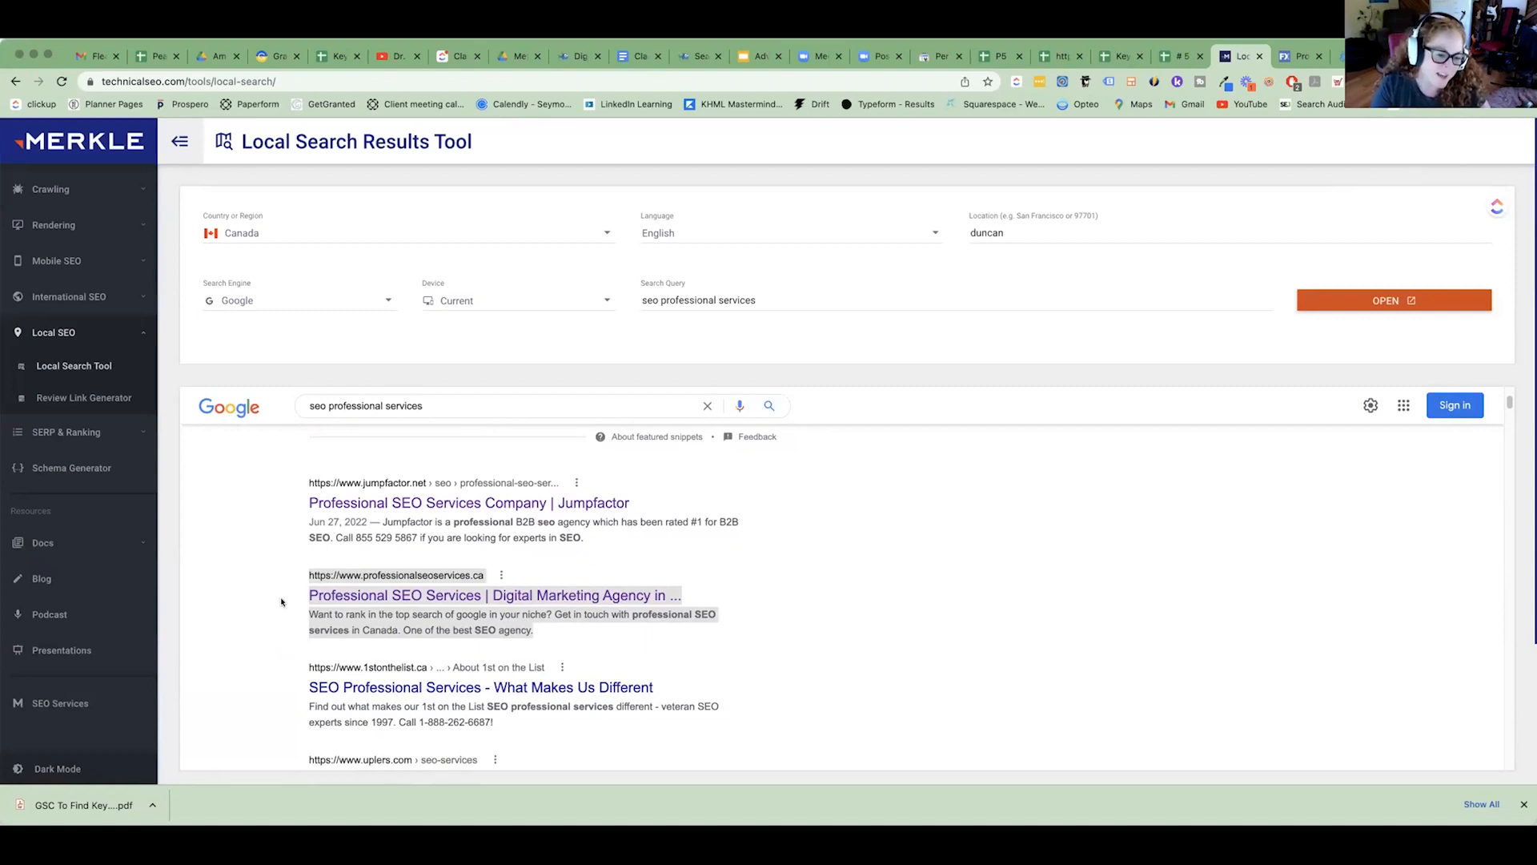
{"action": "scroll", "coordinate": [272, 596], "scroll_direction": "up", "scroll_amount": 2}
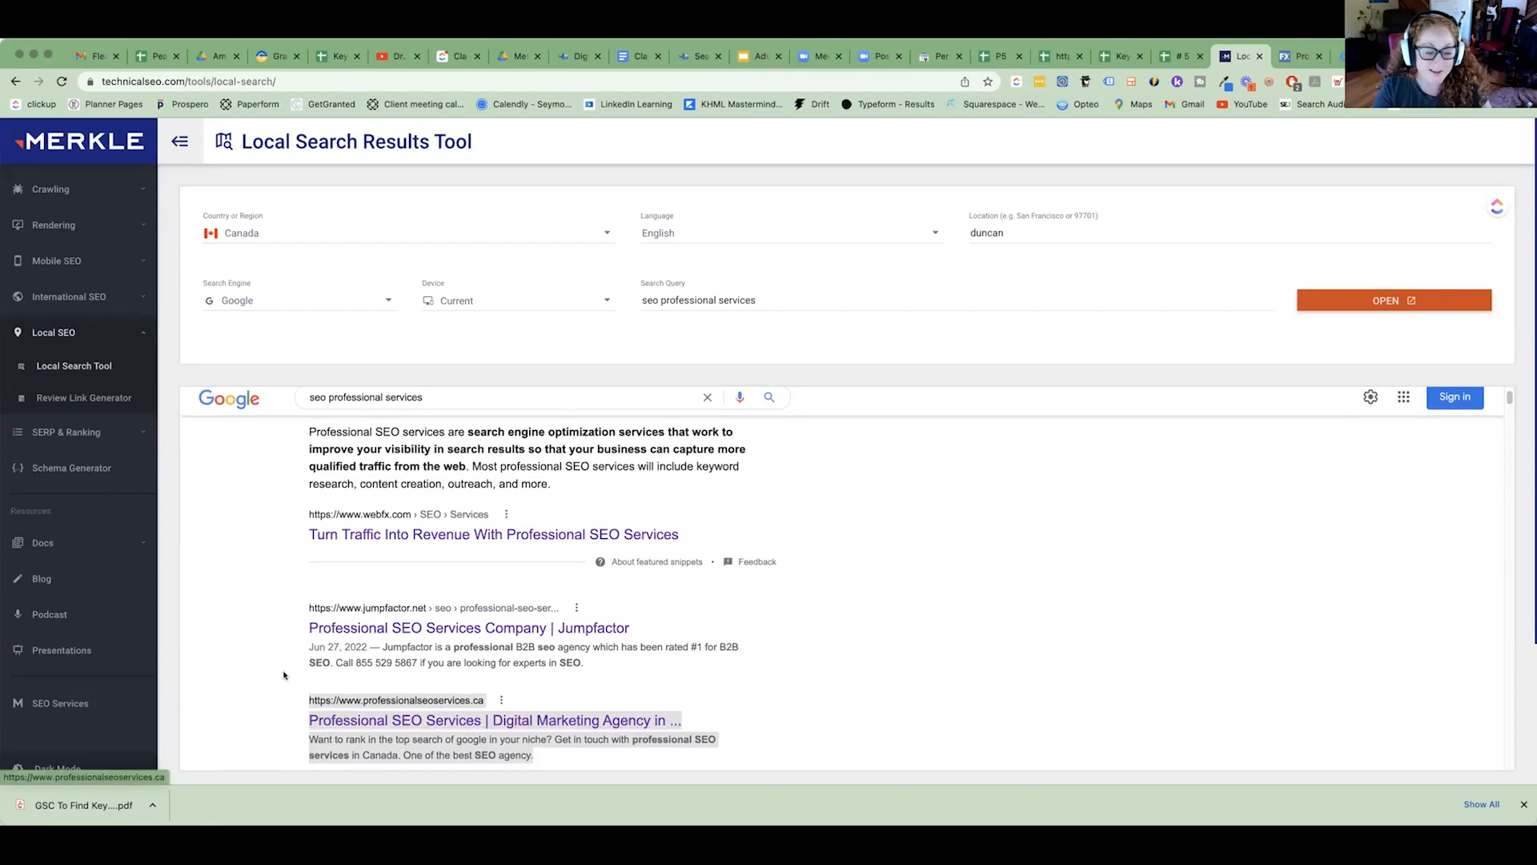
Examine the featured snippet's wording by highlighting its paragraph, and check the listings below it down to the Uplers result.
{"action": "left_click_drag", "start_coordinate": [307, 428], "coordinate": [629, 679]}
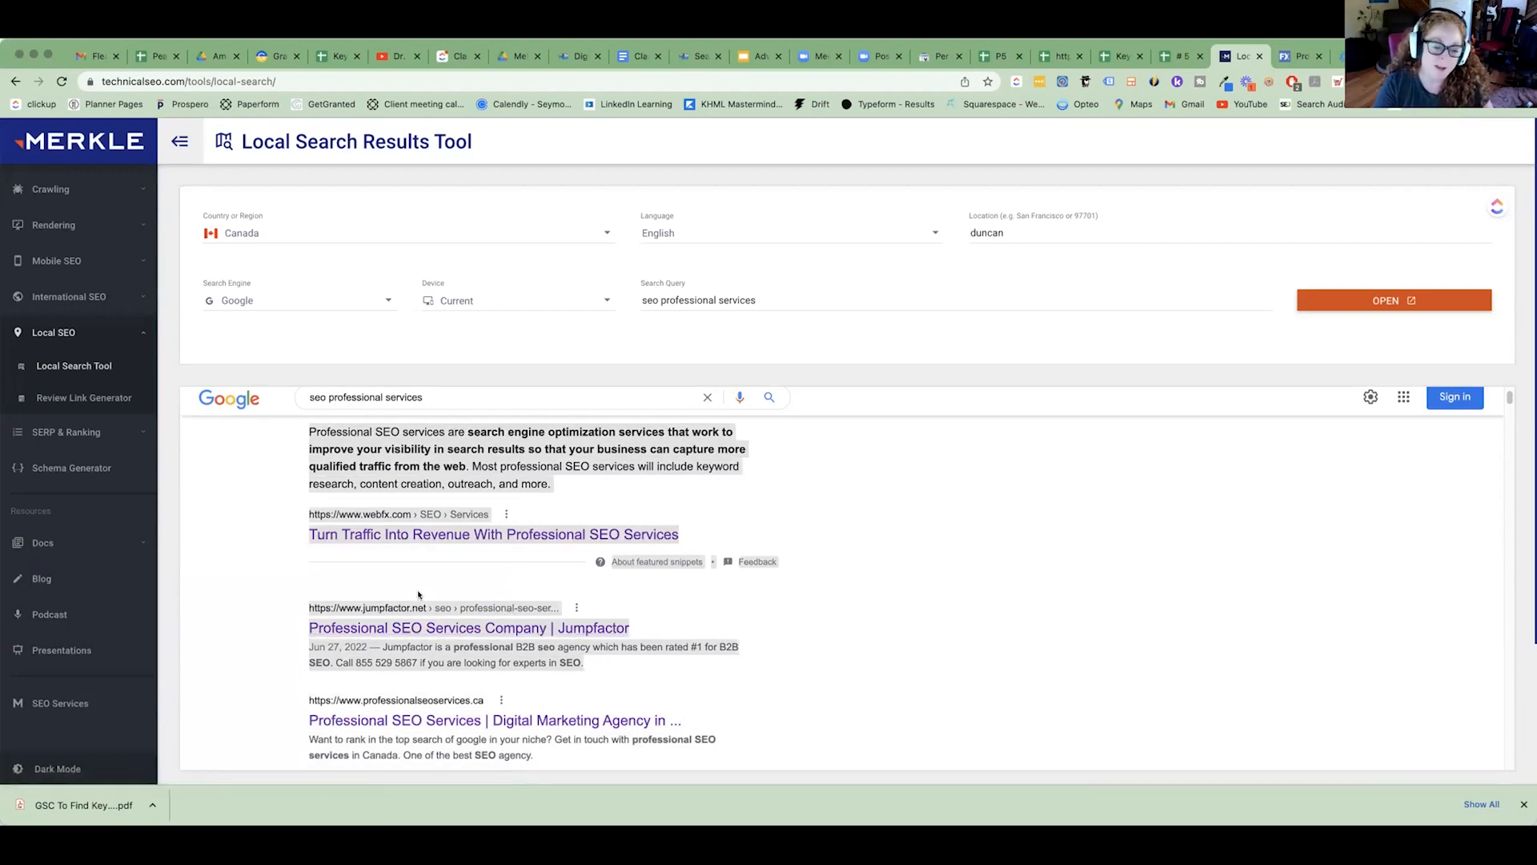
{"action": "left_click", "coordinate": [436, 576]}
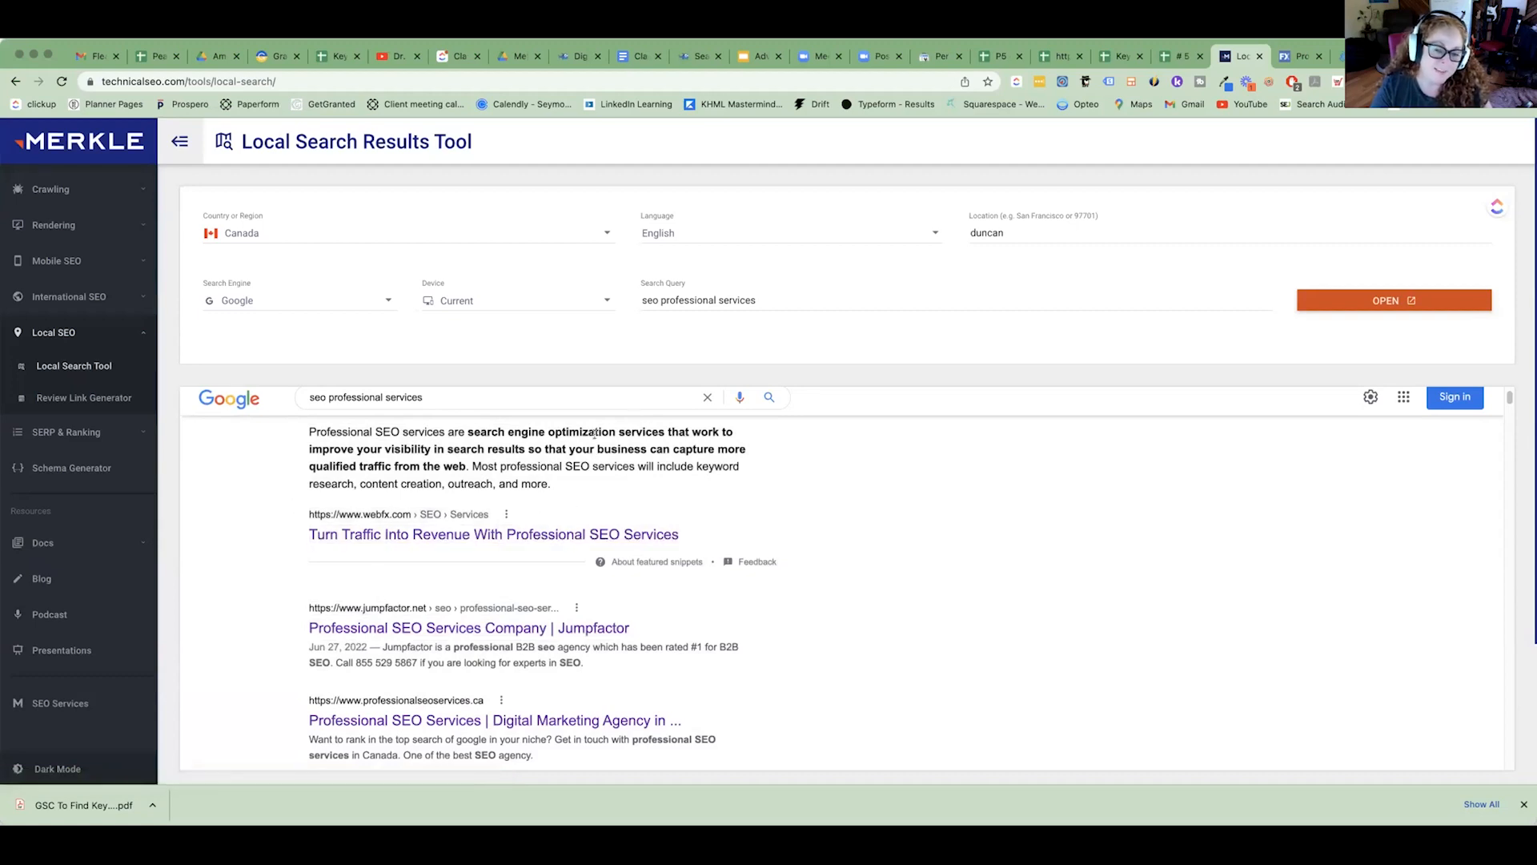
{"action": "left_click_drag", "start_coordinate": [558, 464], "coordinate": [325, 441]}
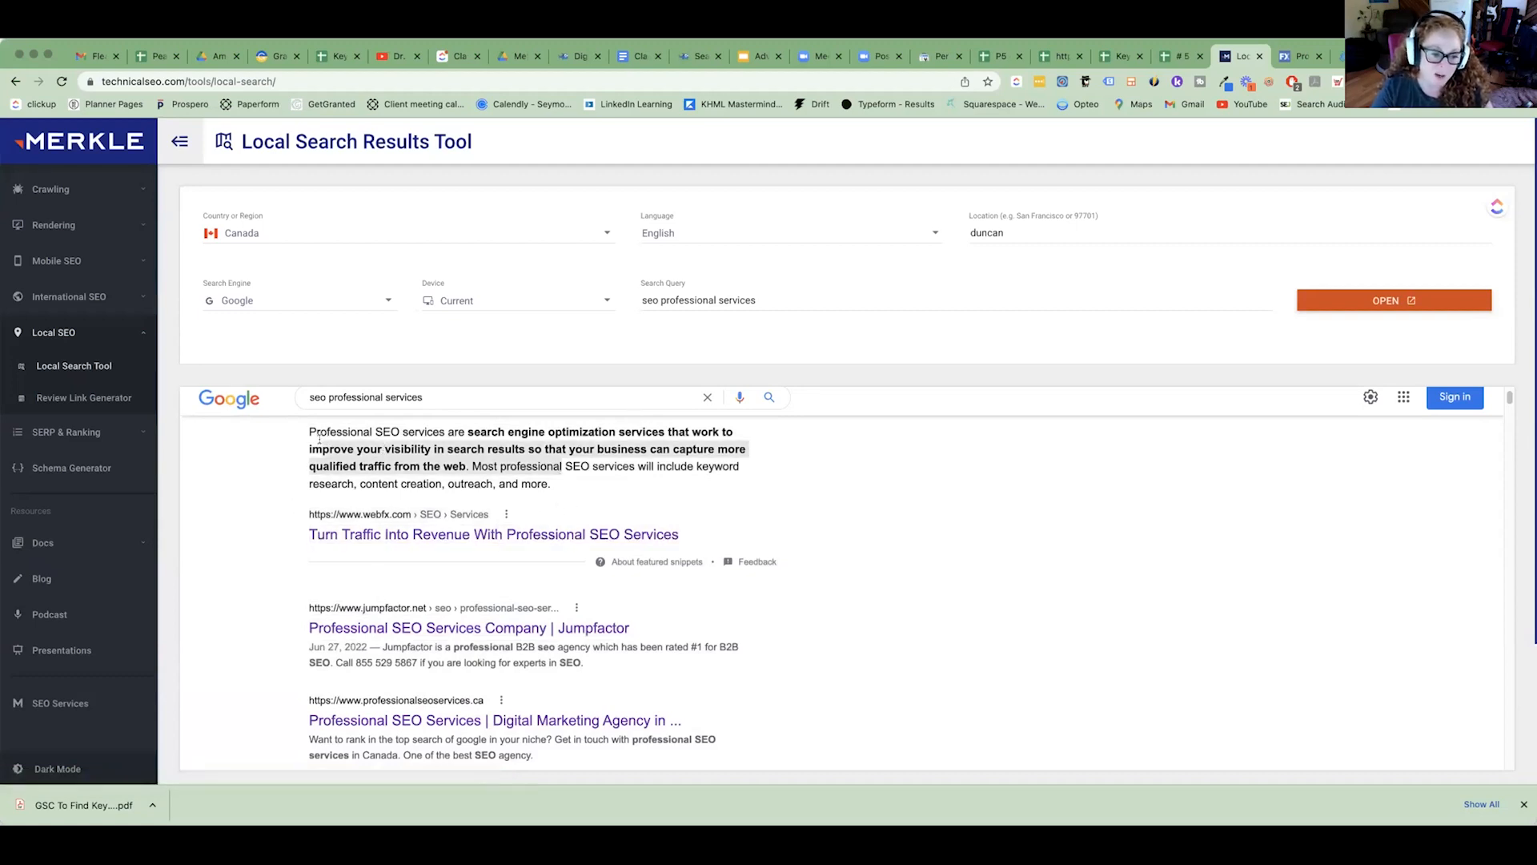
{"action": "left_click", "coordinate": [563, 489]}
{"action": "left_click_drag", "start_coordinate": [564, 490], "coordinate": [309, 430]}
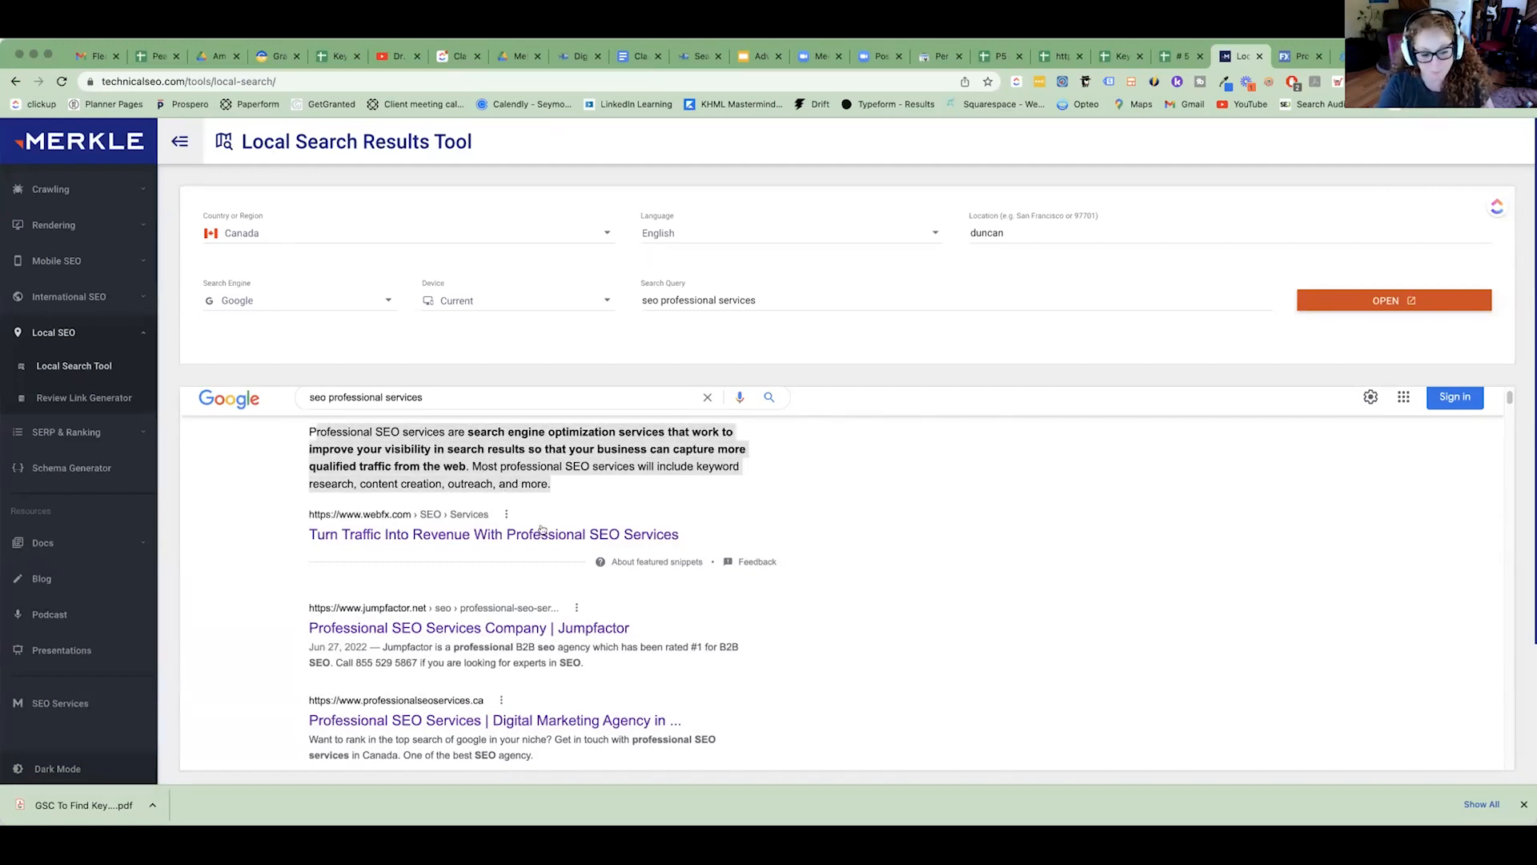
{"action": "scroll", "coordinate": [444, 680], "scroll_direction": "down", "scroll_amount": 3}
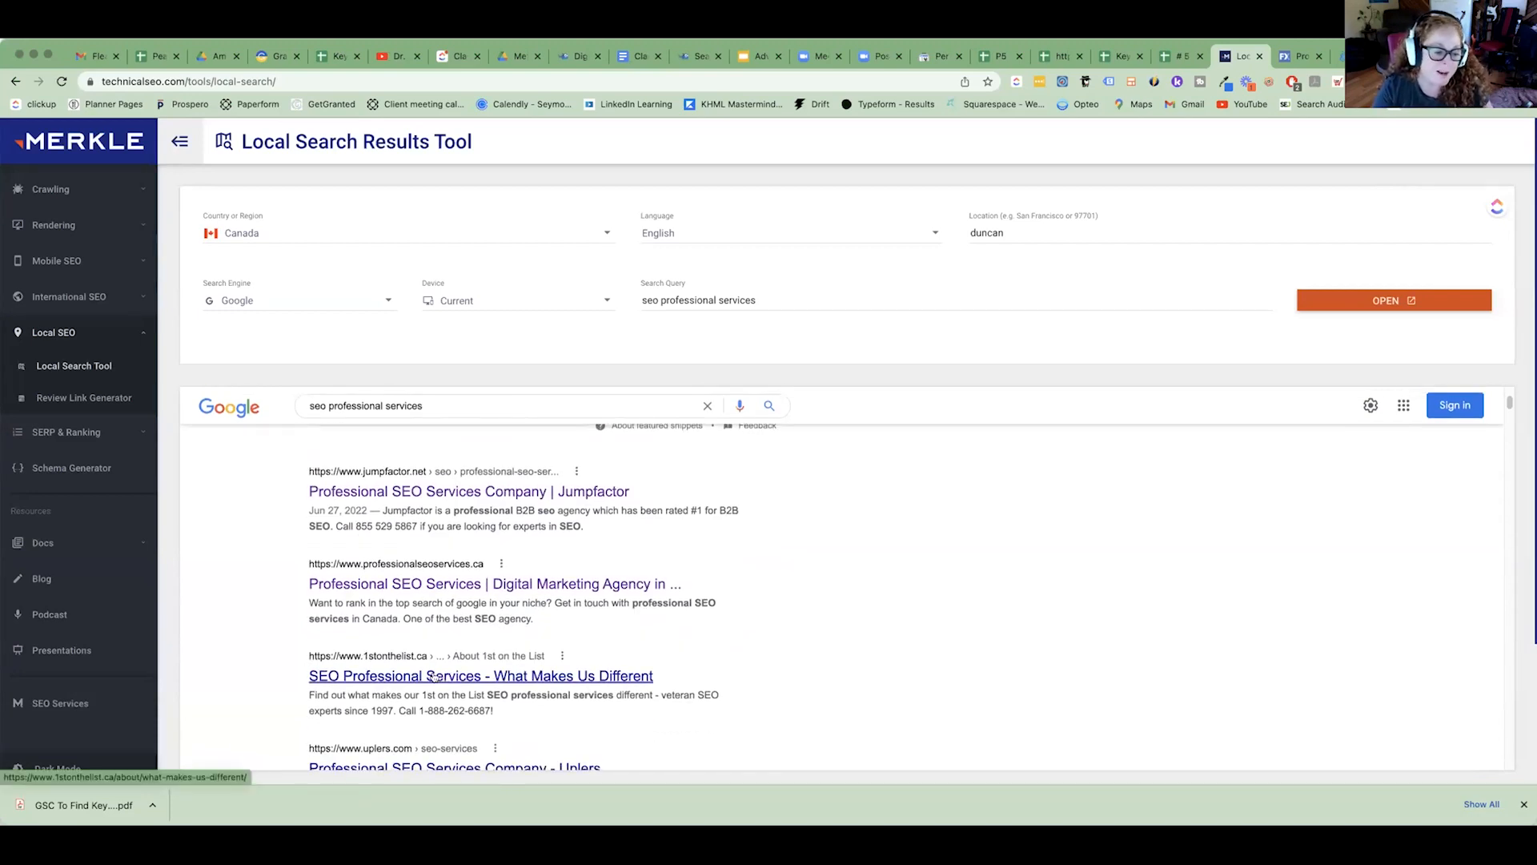
{"action": "scroll", "coordinate": [389, 668], "scroll_direction": "down", "scroll_amount": 3}
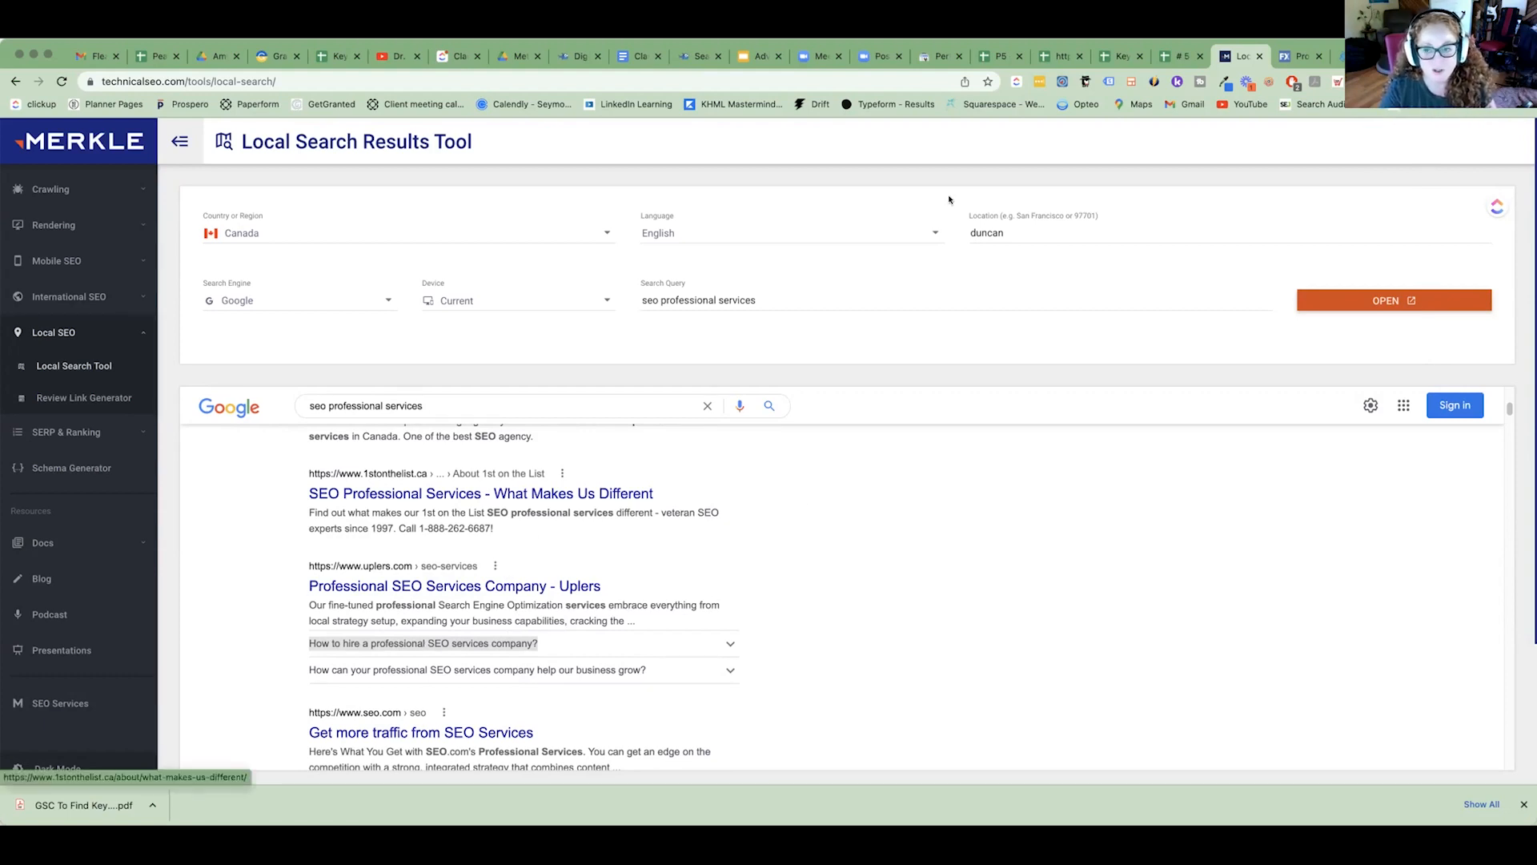
Return to the Meta Mapping sheet, keep "seo professional services" as the SEO Consulting keyword, and select the Contact page's proposed keyword.
{"action": "left_click", "coordinate": [1121, 55]}
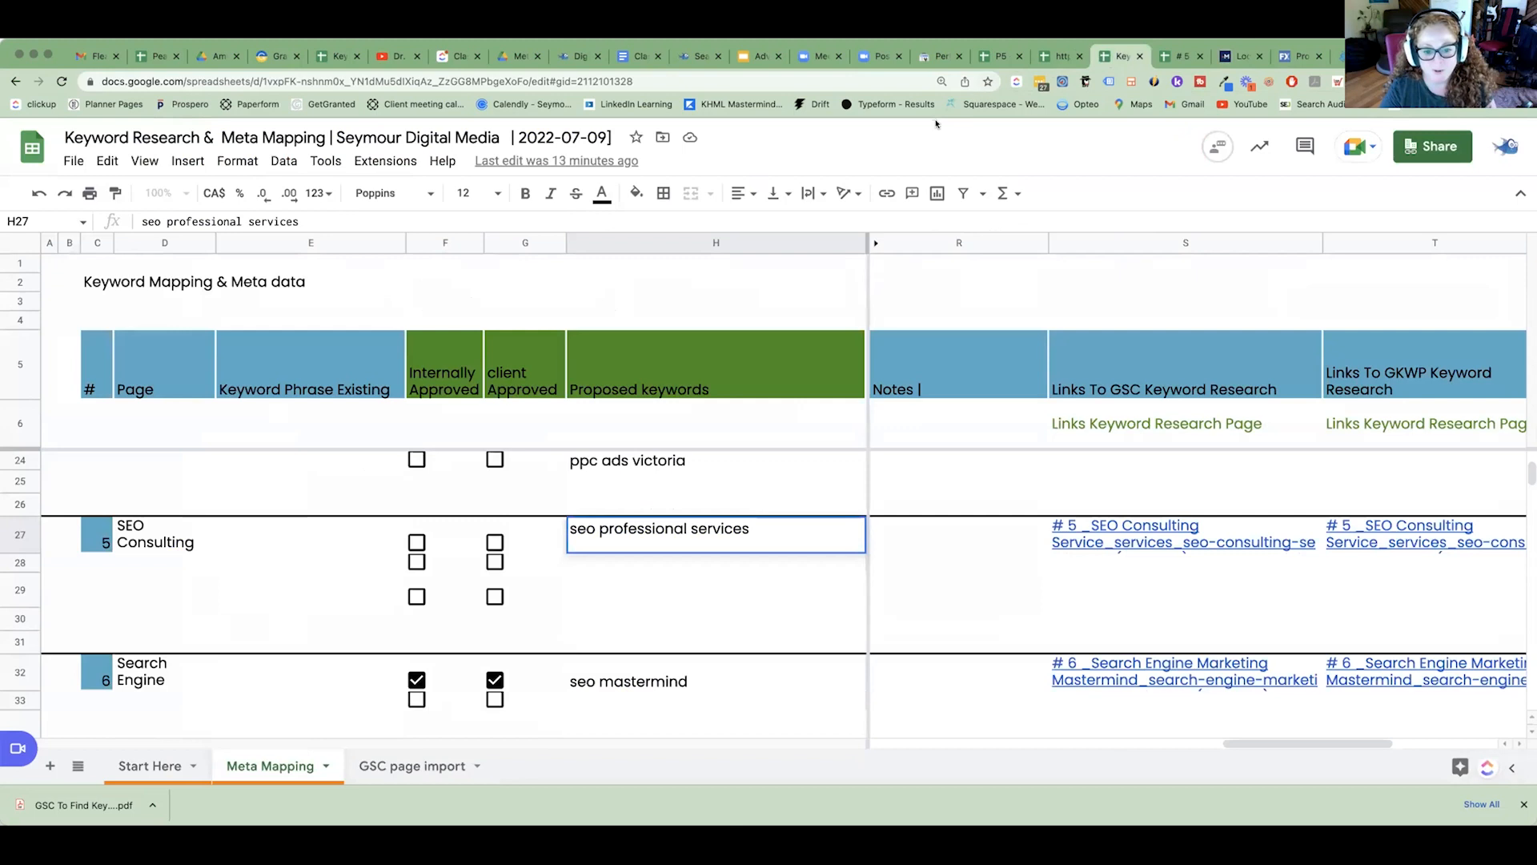
{"action": "scroll", "coordinate": [971, 730], "scroll_direction": "down", "scroll_amount": 2}
{"action": "left_click_drag", "start_coordinate": [1273, 745], "coordinate": [729, 751]}
{"action": "scroll", "coordinate": [797, 653], "scroll_direction": "down", "scroll_amount": 2}
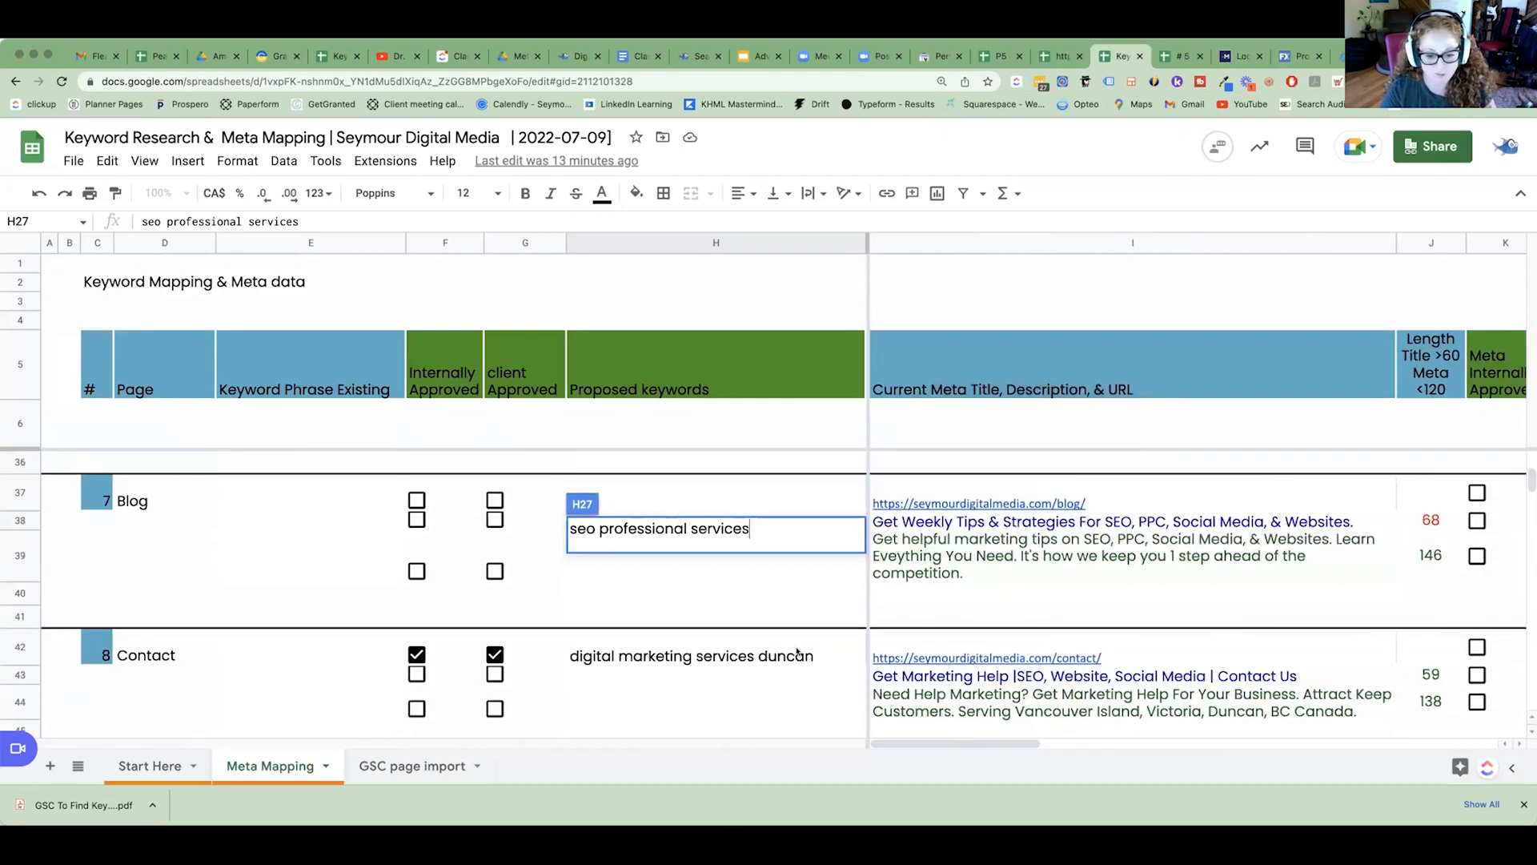
{"action": "left_click", "coordinate": [654, 657]}
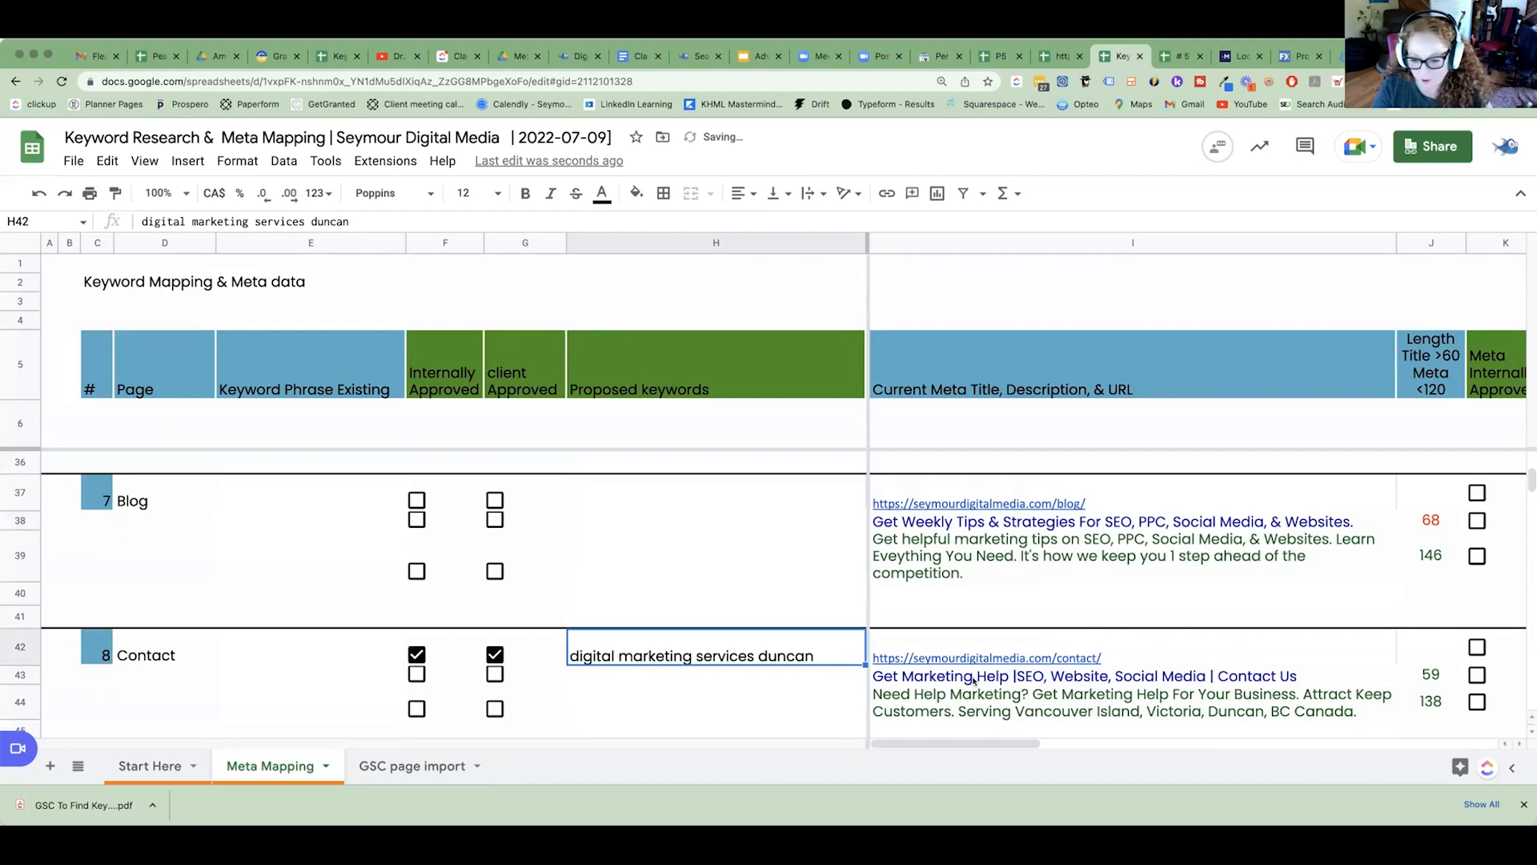
Review the mapping rows down to page 11, Free Pics Find Free Stock Photos, checking its page name and proposed keyword cells.
{"action": "scroll", "coordinate": [994, 642], "scroll_direction": "down", "scroll_amount": 2}
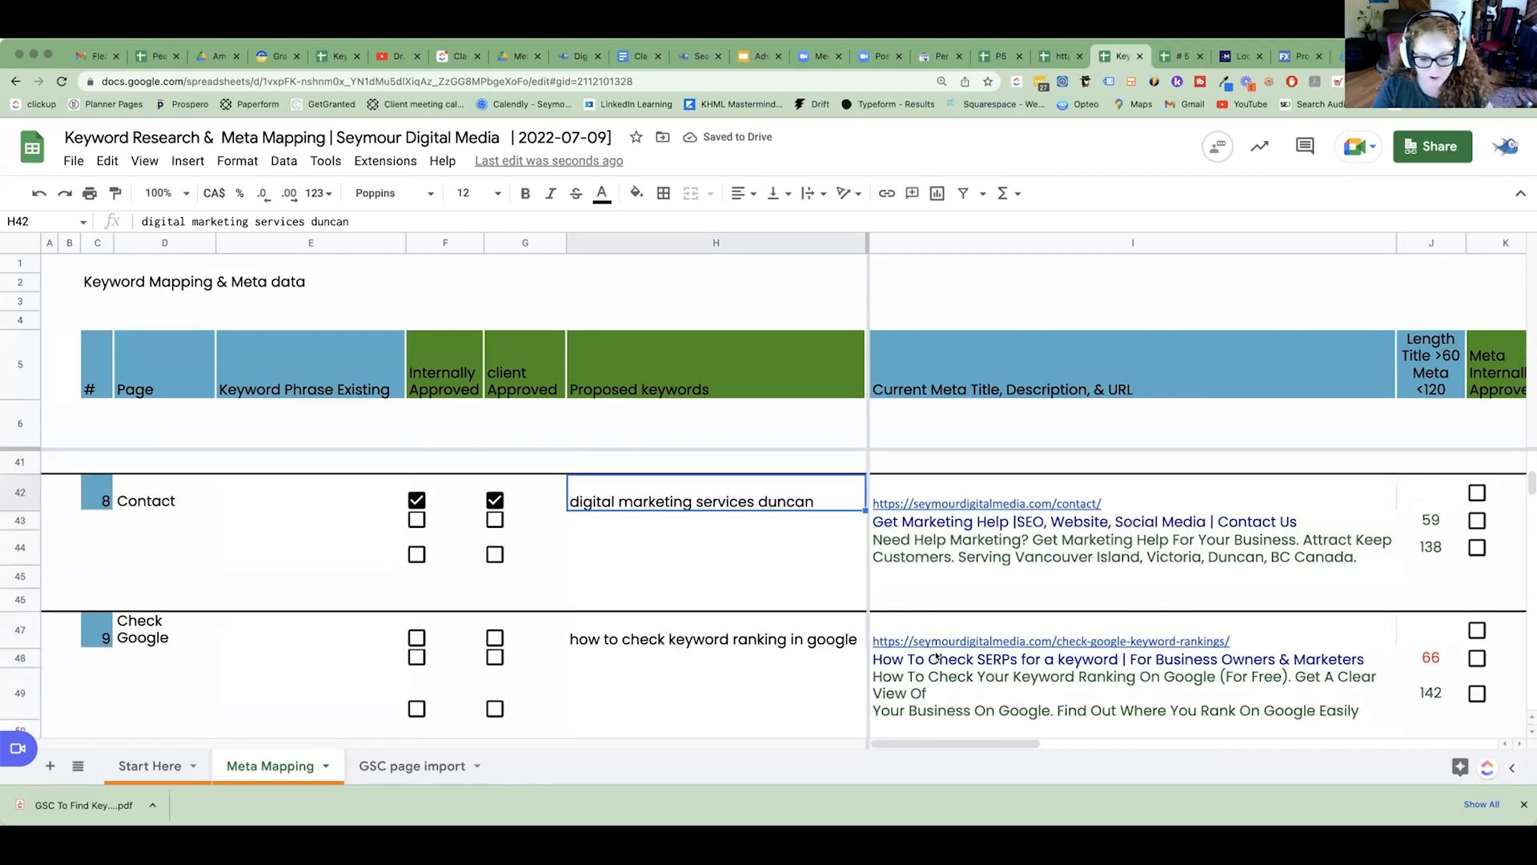
{"action": "scroll", "coordinate": [754, 681], "scroll_direction": "down", "scroll_amount": 4}
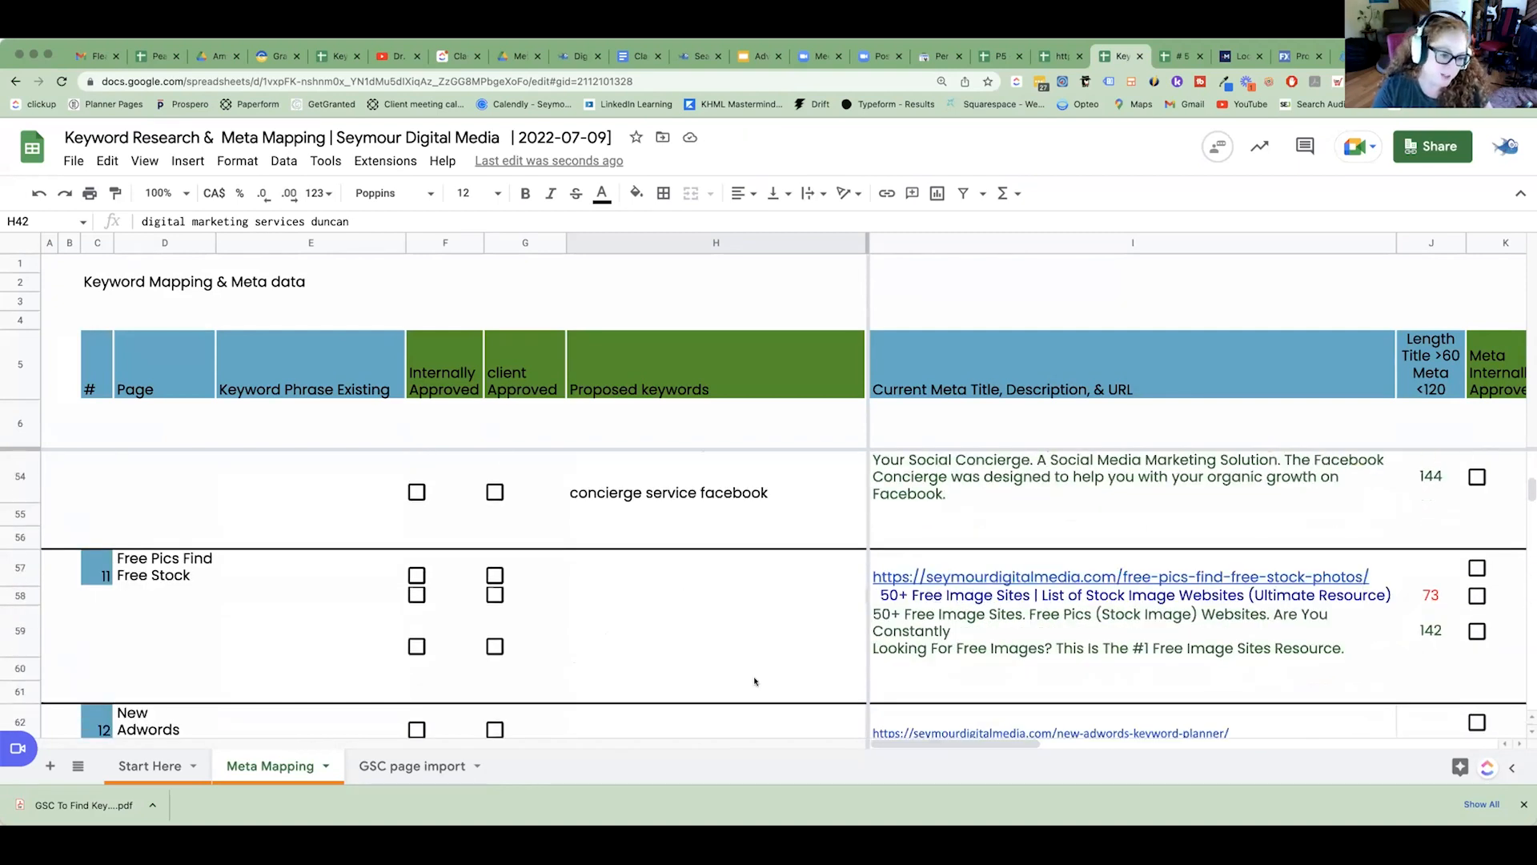
{"action": "scroll", "coordinate": [757, 676], "scroll_direction": "down", "scroll_amount": 4}
{"action": "scroll", "coordinate": [759, 665], "scroll_direction": "up", "scroll_amount": 4}
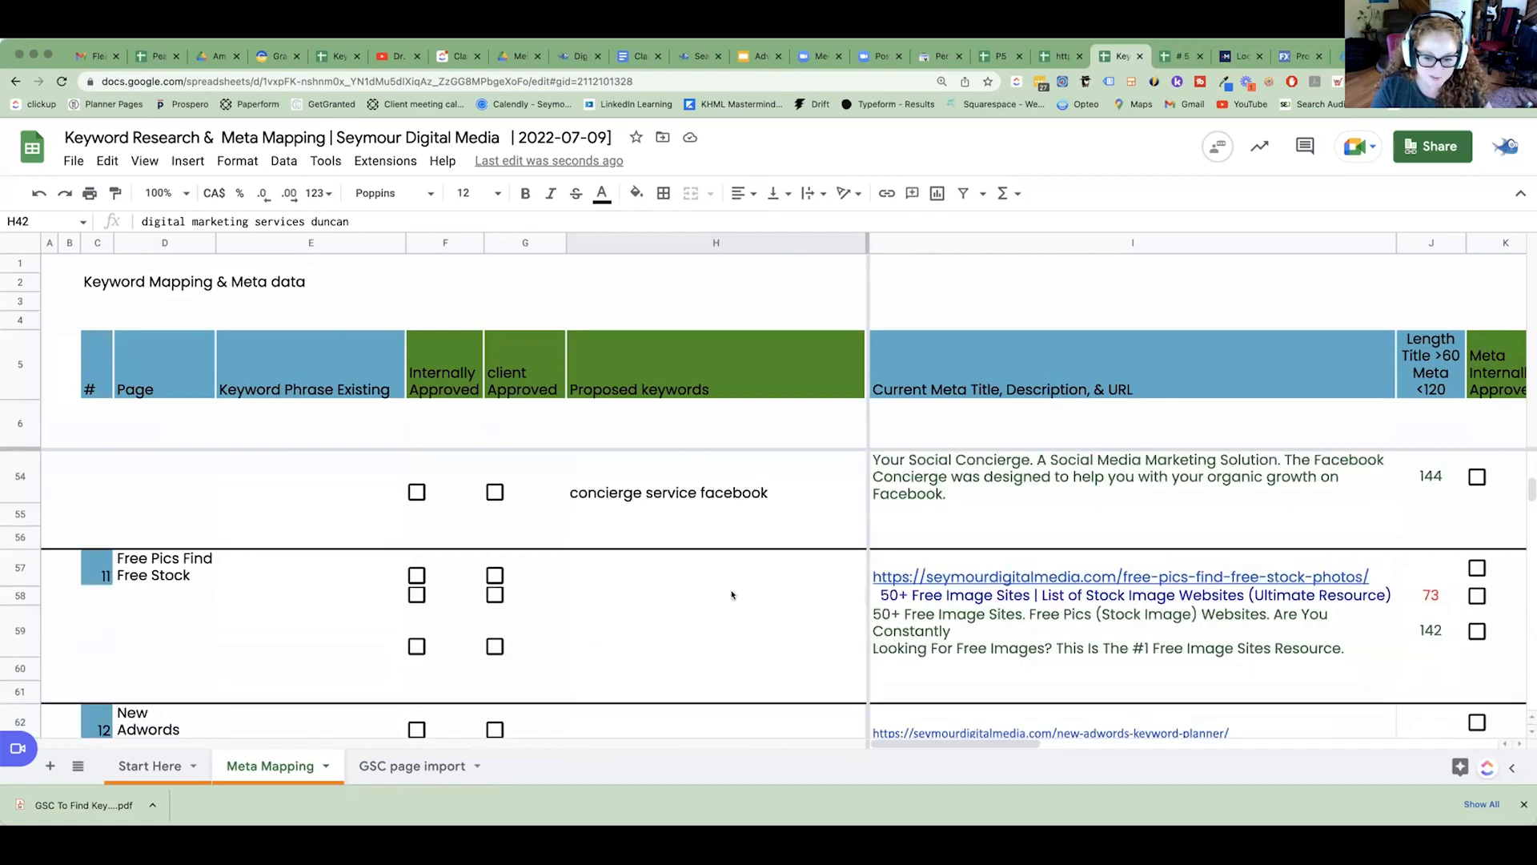
{"action": "left_click", "coordinate": [609, 582]}
{"action": "left_click", "coordinate": [183, 562]}
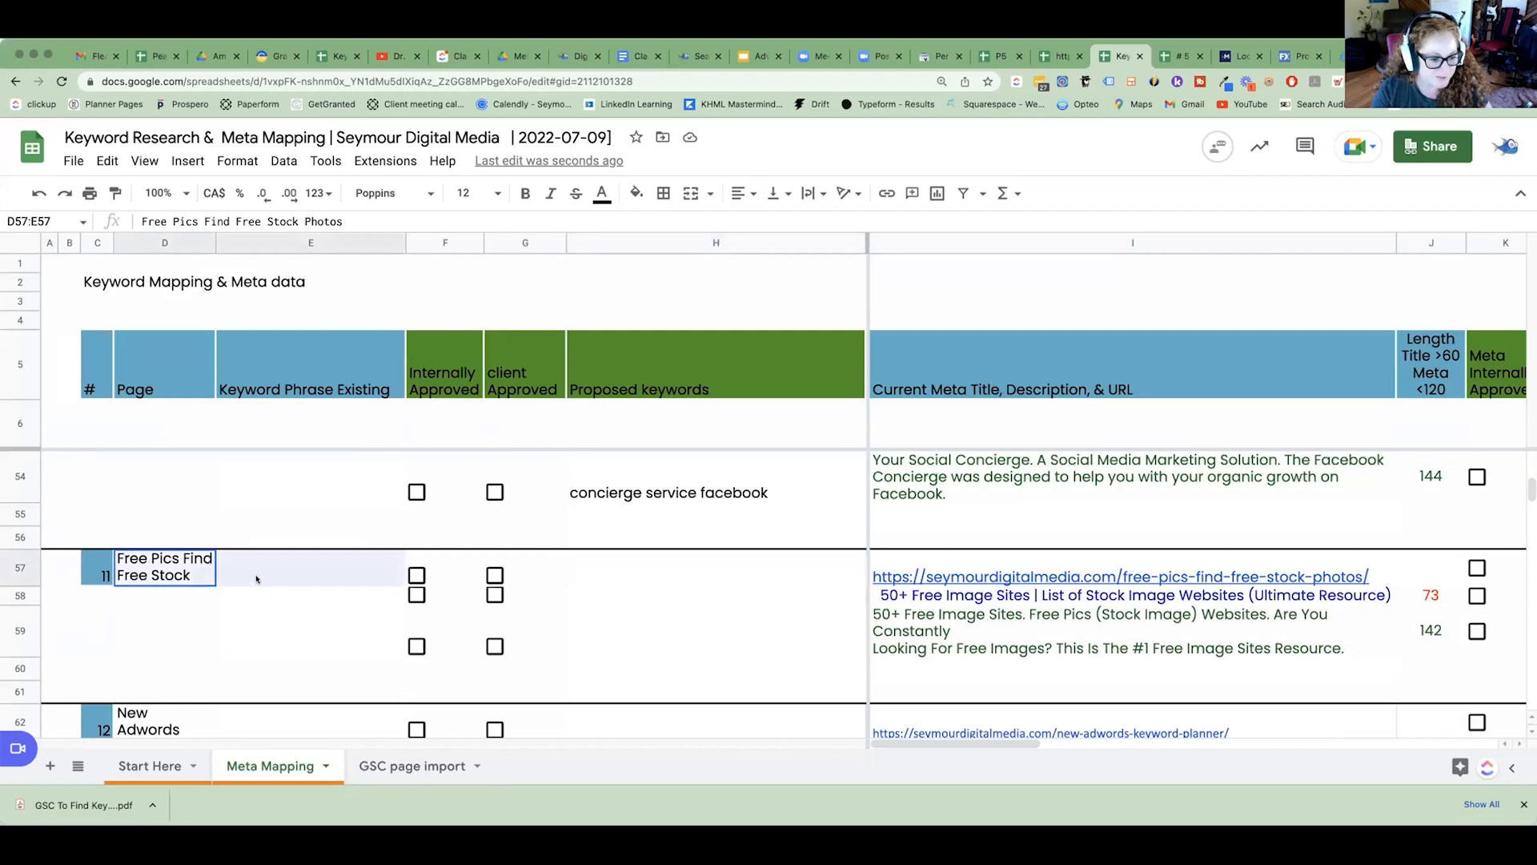
{"action": "left_click", "coordinate": [748, 566]}
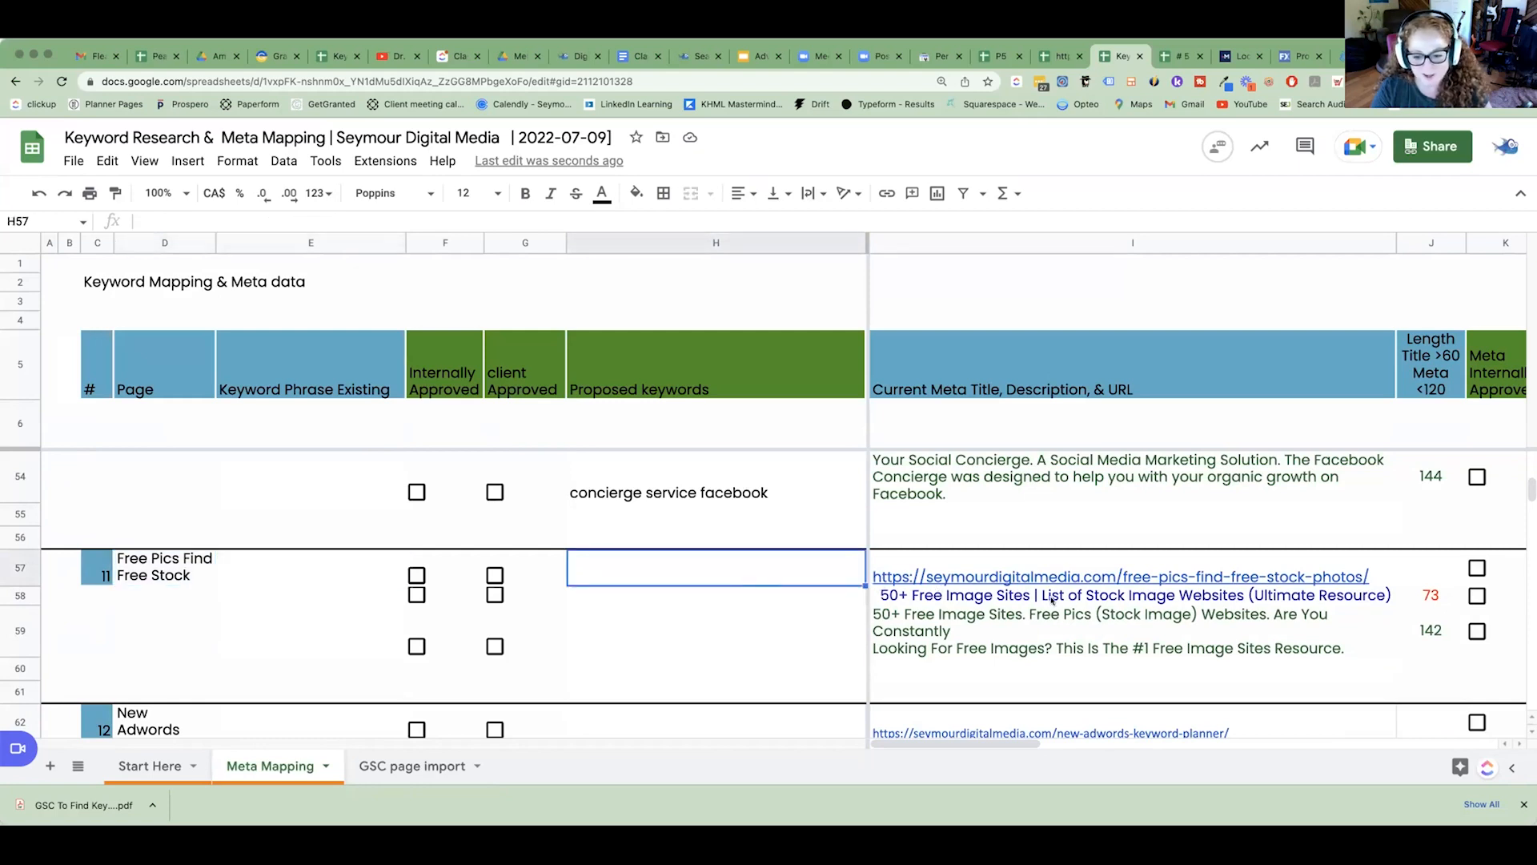
Find page 20, Social Media Posting, and review its proposed keyword, page URL and existing keyword phrase cells.
{"action": "scroll", "coordinate": [816, 606], "scroll_direction": "down", "scroll_amount": 6}
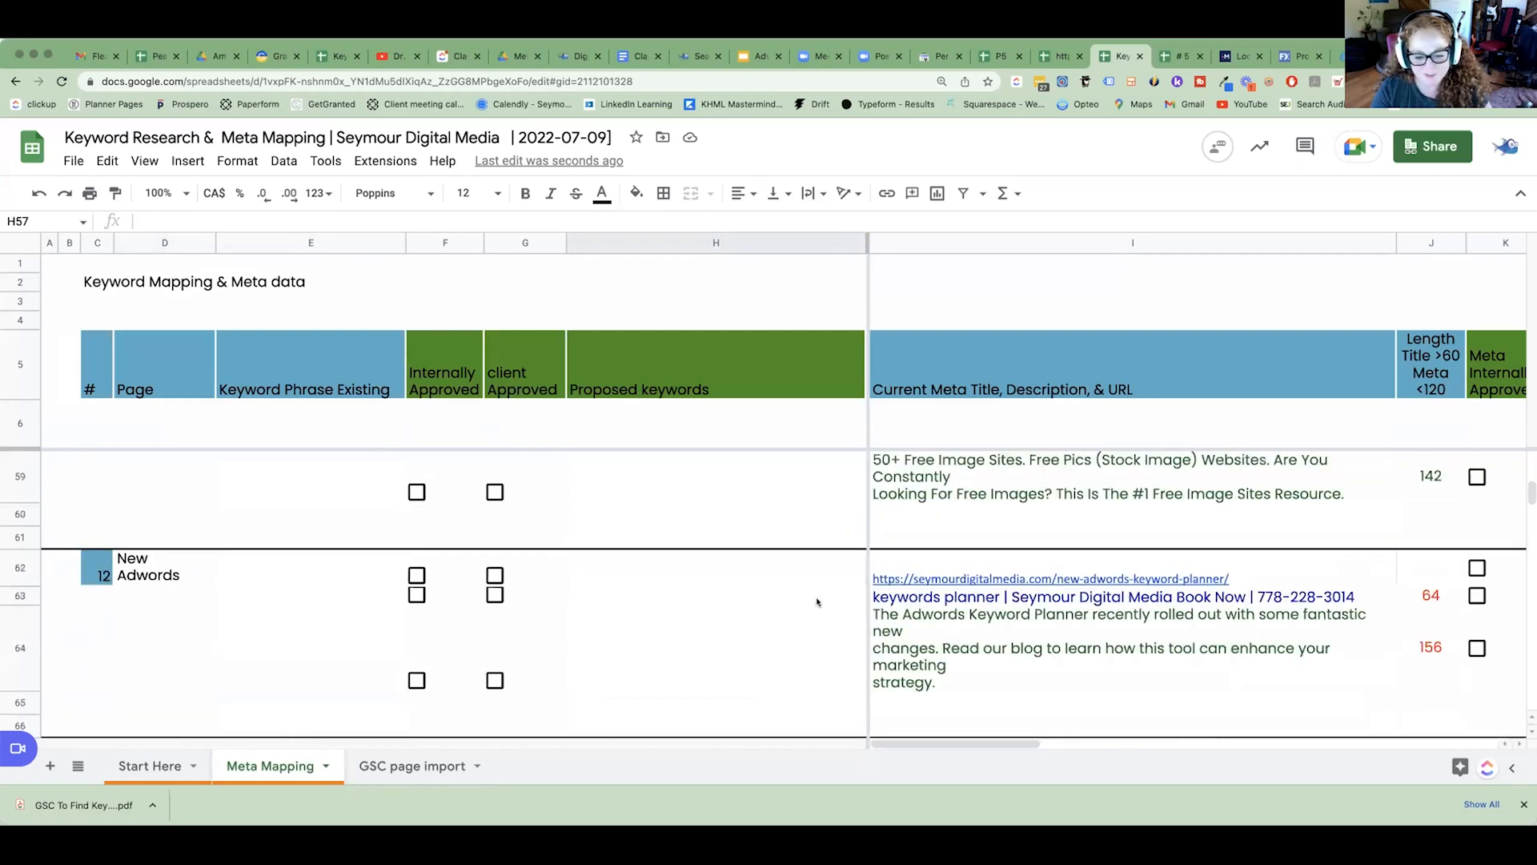
{"action": "scroll", "coordinate": [818, 601], "scroll_direction": "down", "scroll_amount": 8}
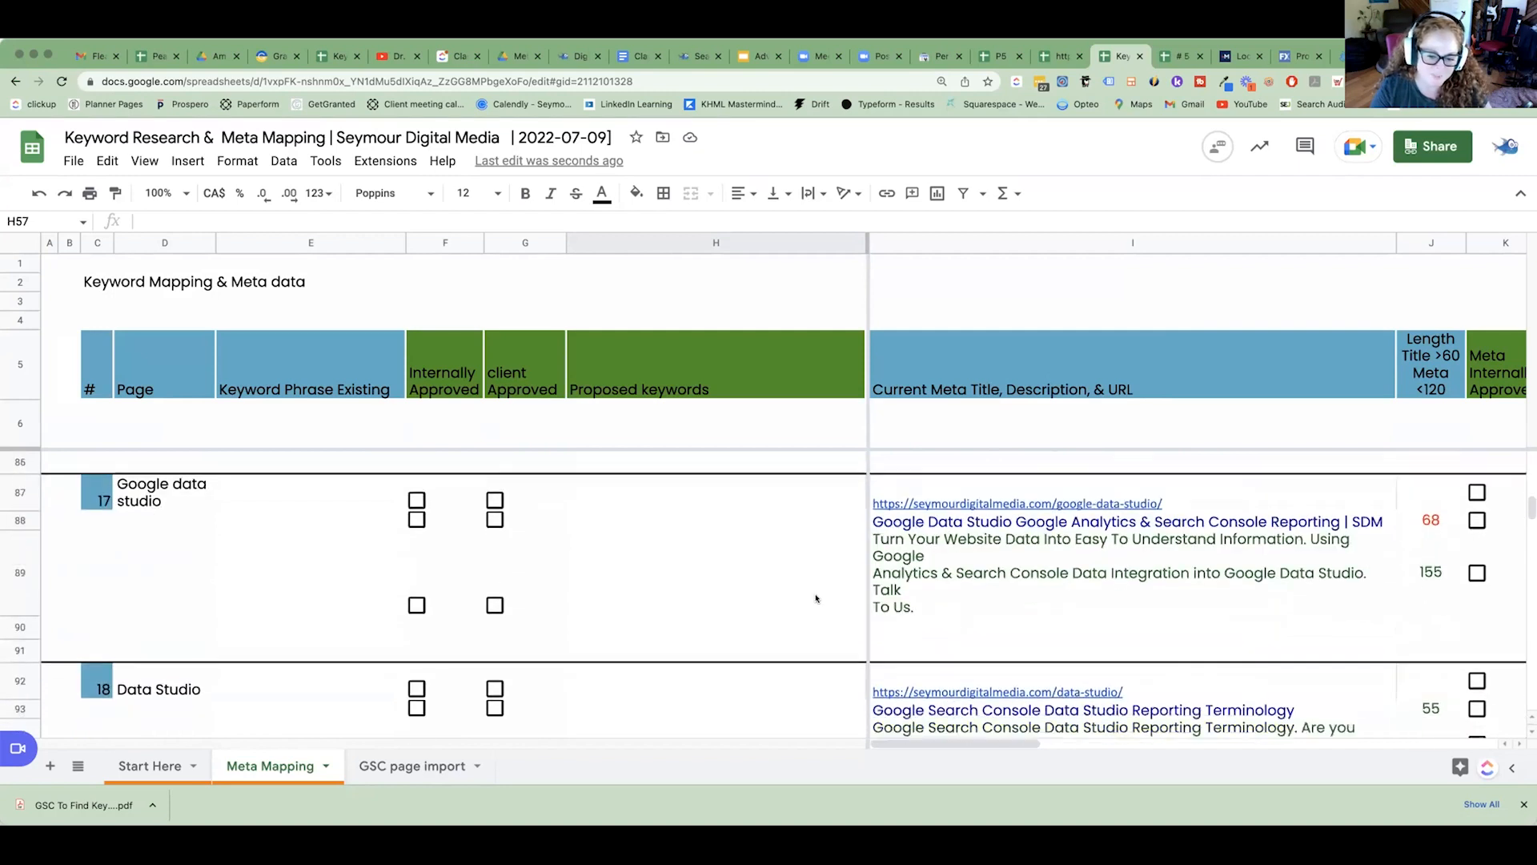
{"action": "scroll", "coordinate": [816, 598], "scroll_direction": "down", "scroll_amount": 2}
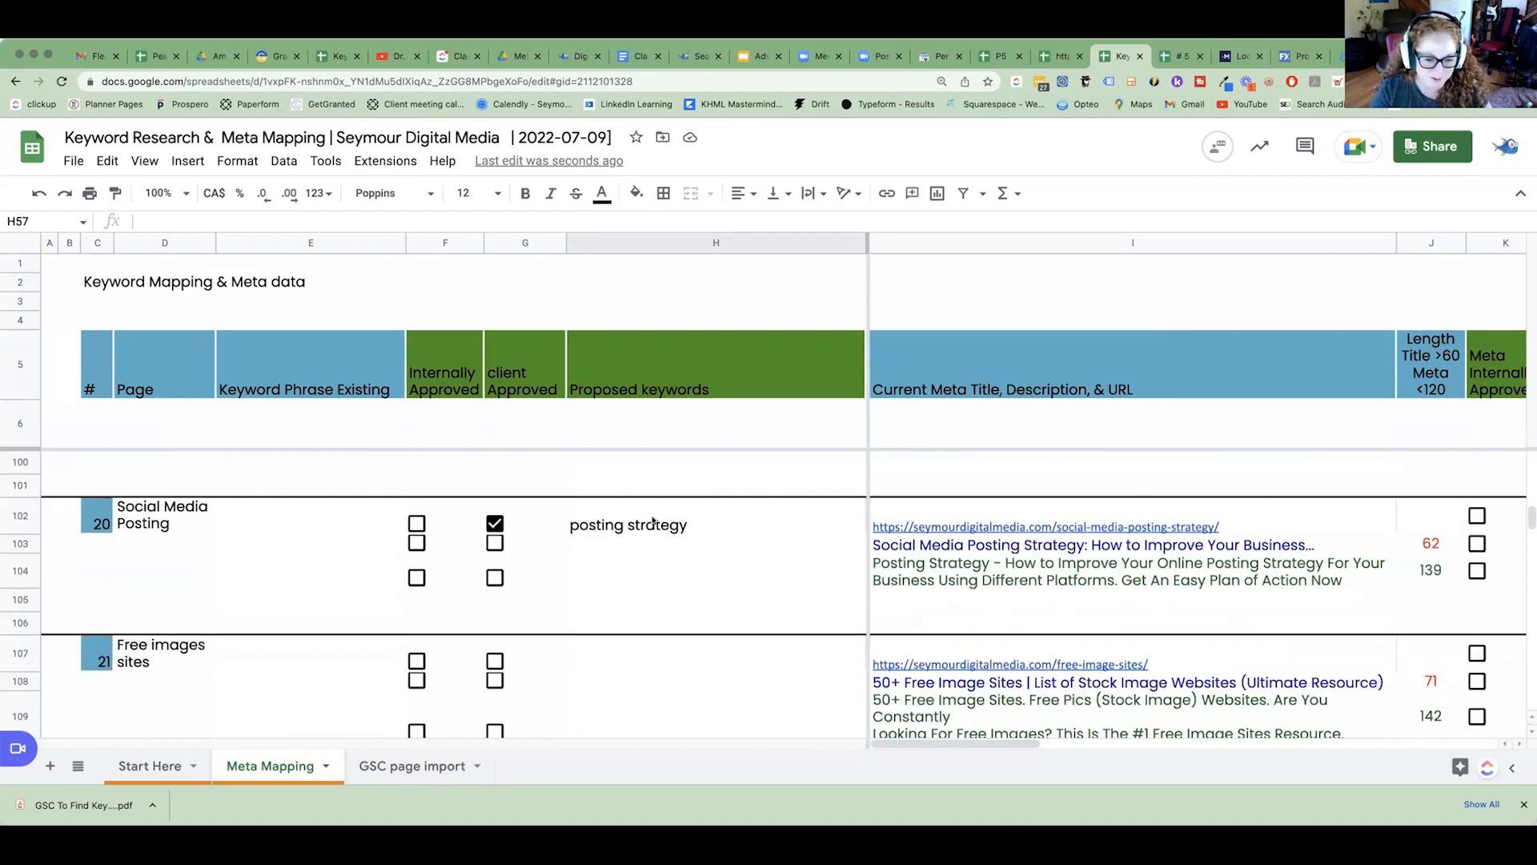
{"action": "left_click", "coordinate": [22, 515]}
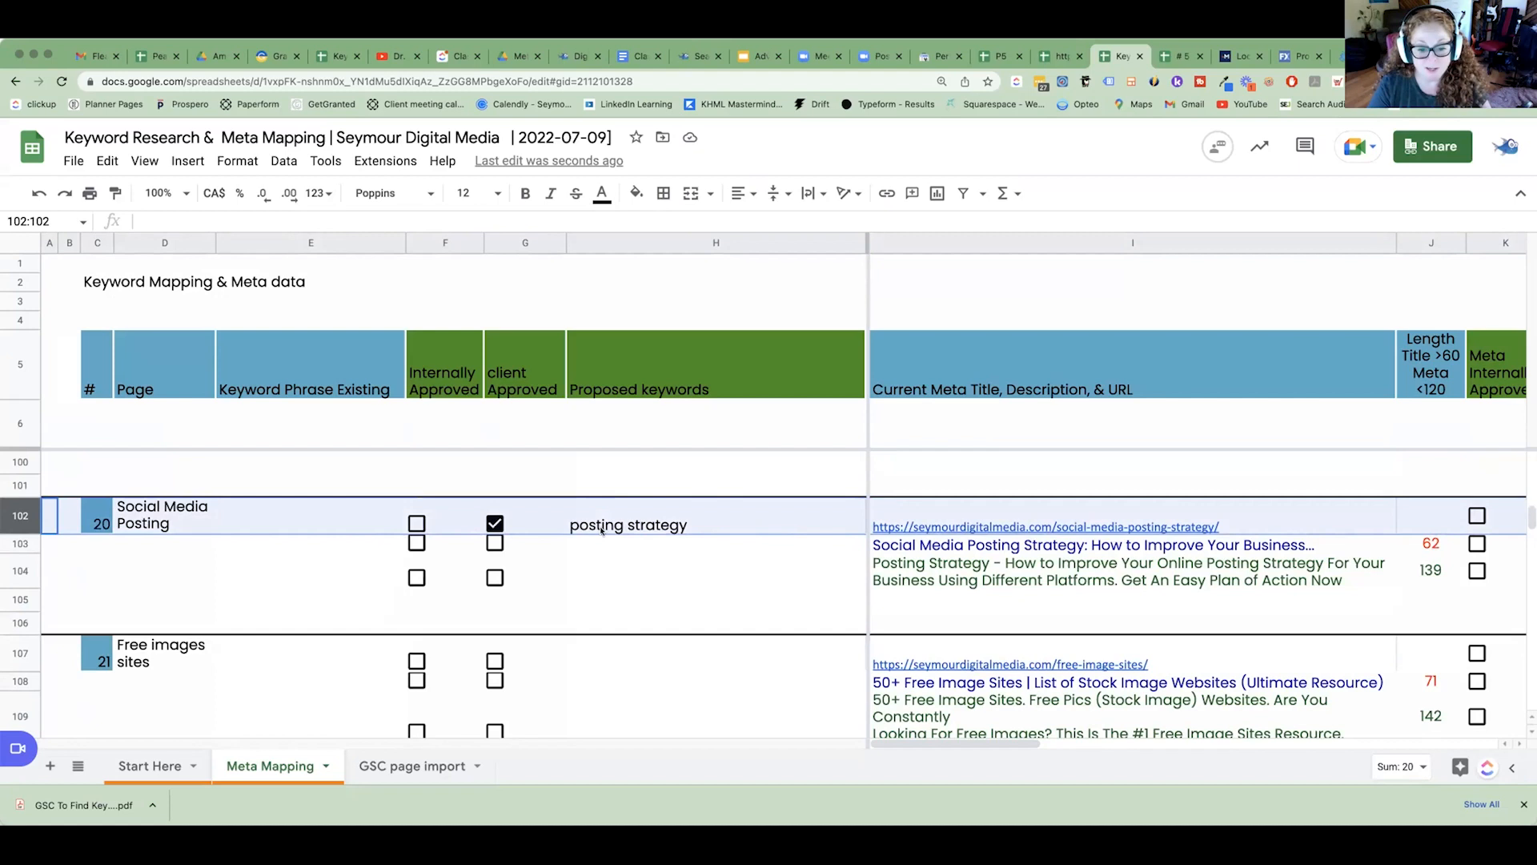
{"action": "left_click", "coordinate": [637, 526]}
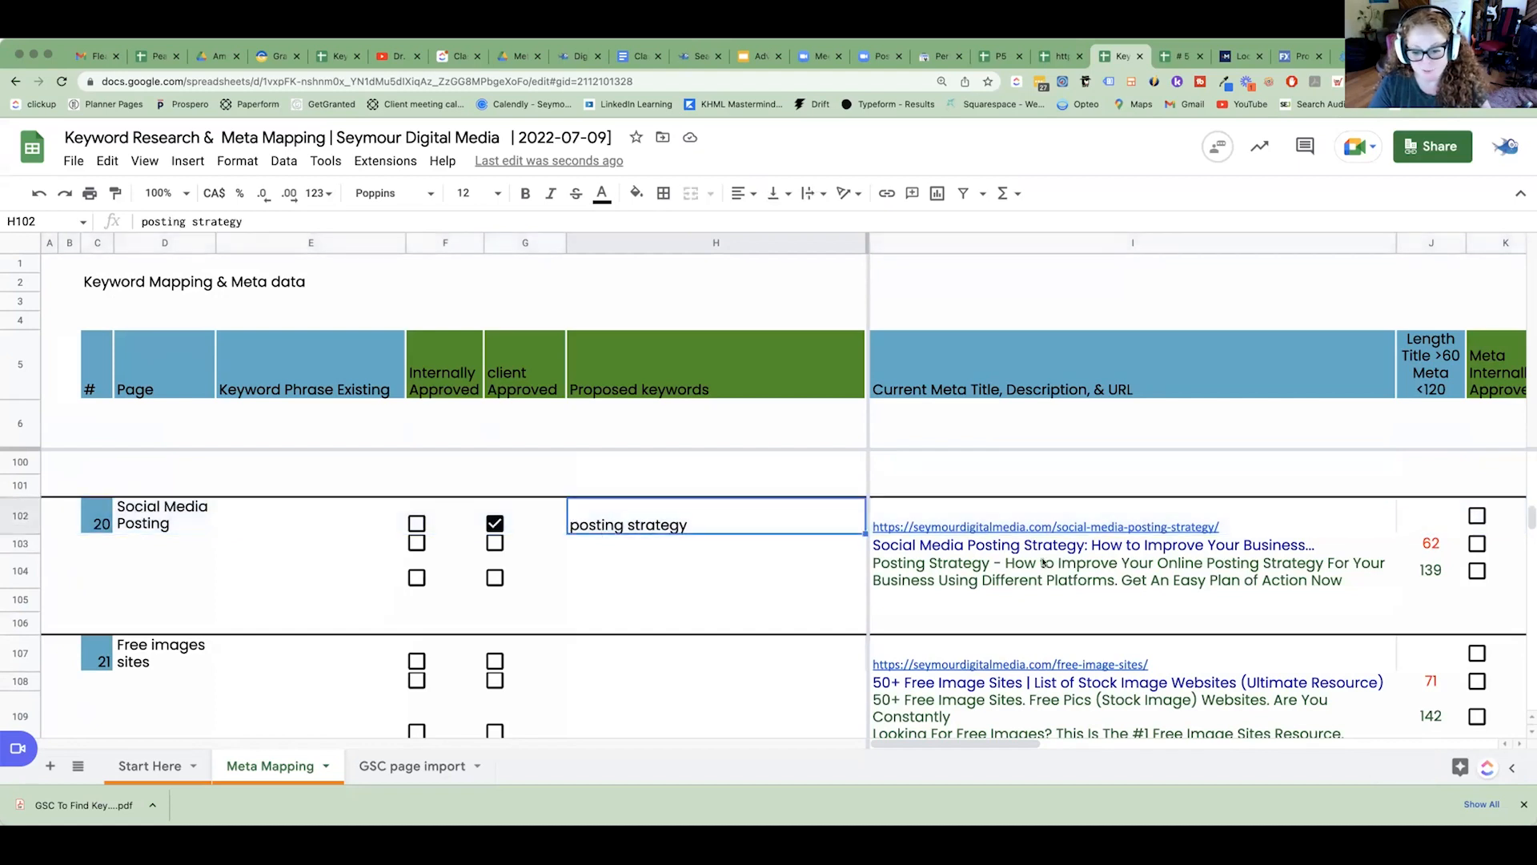
{"action": "left_click", "coordinate": [1013, 530]}
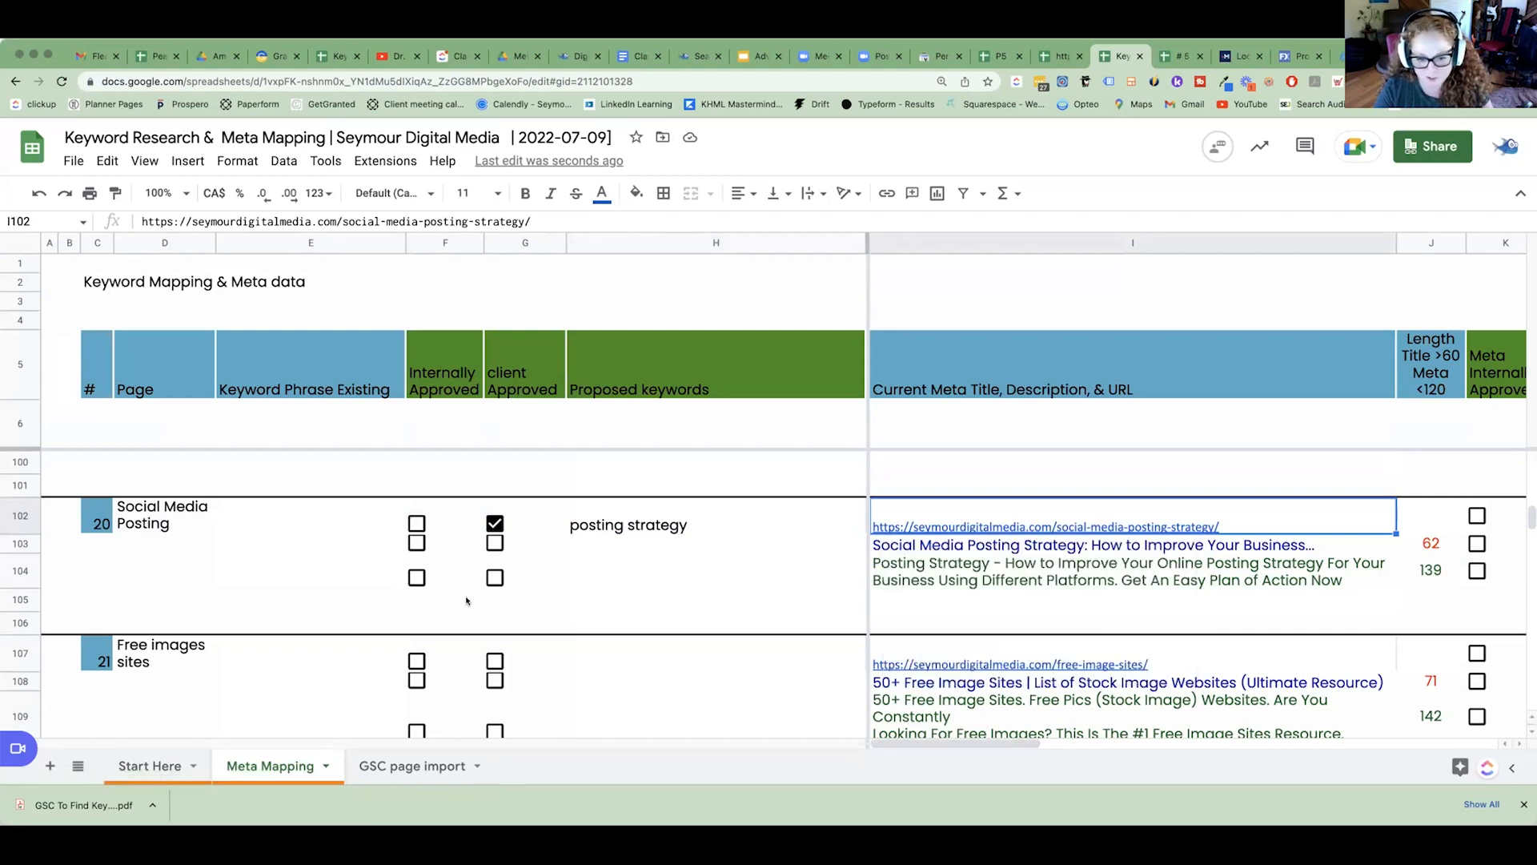
{"action": "left_click", "coordinate": [283, 520]}
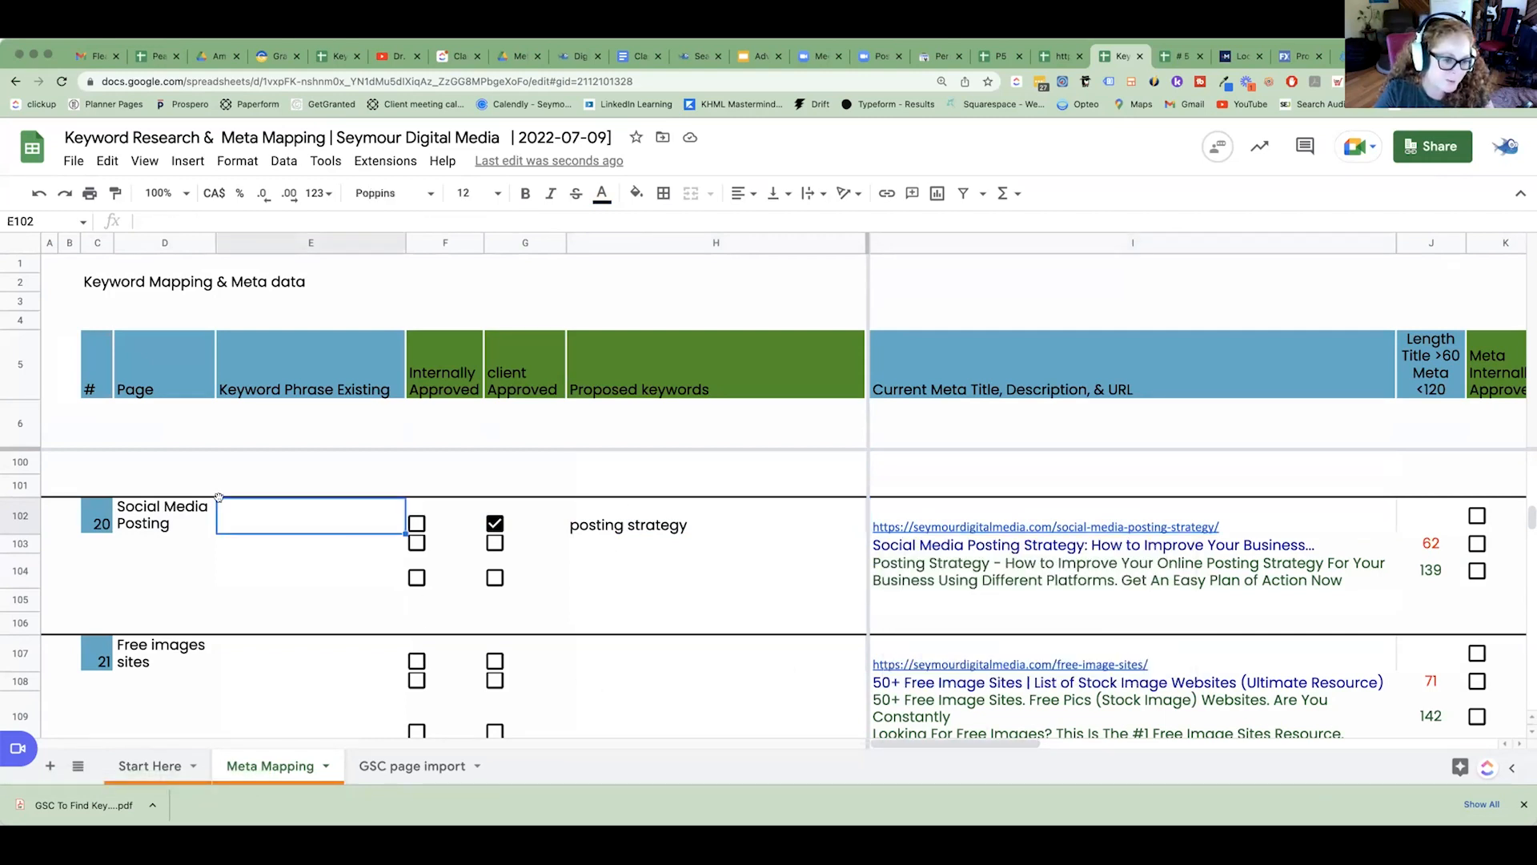
Open page 20's social-media-posting-strategy URL from the mapping and examine where its title and headings use "Posting Strategy".
{"action": "left_click", "coordinate": [1007, 530]}
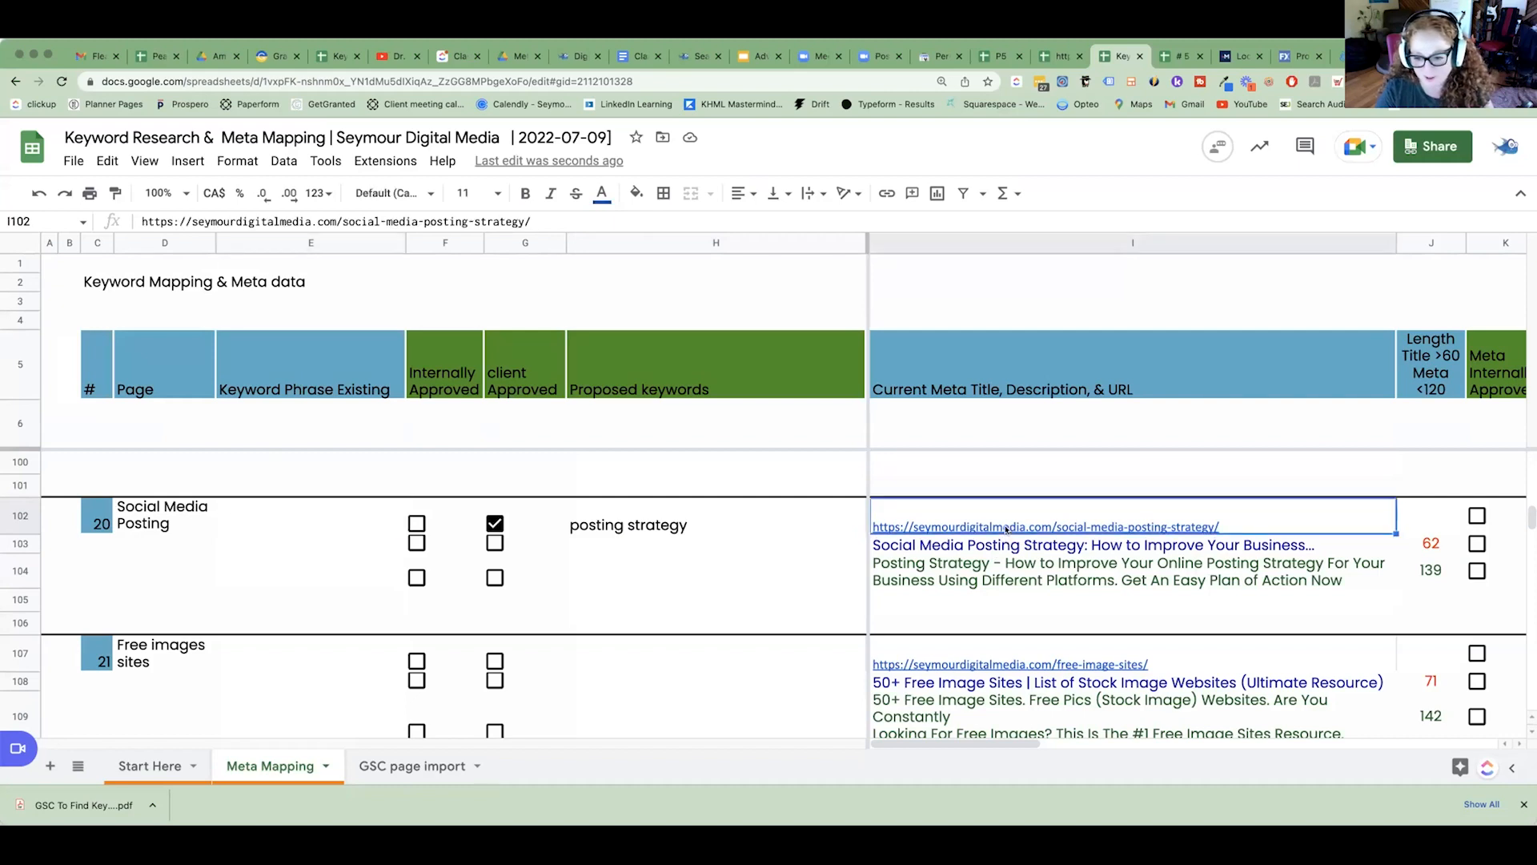
{"action": "left_click", "coordinate": [1012, 563]}
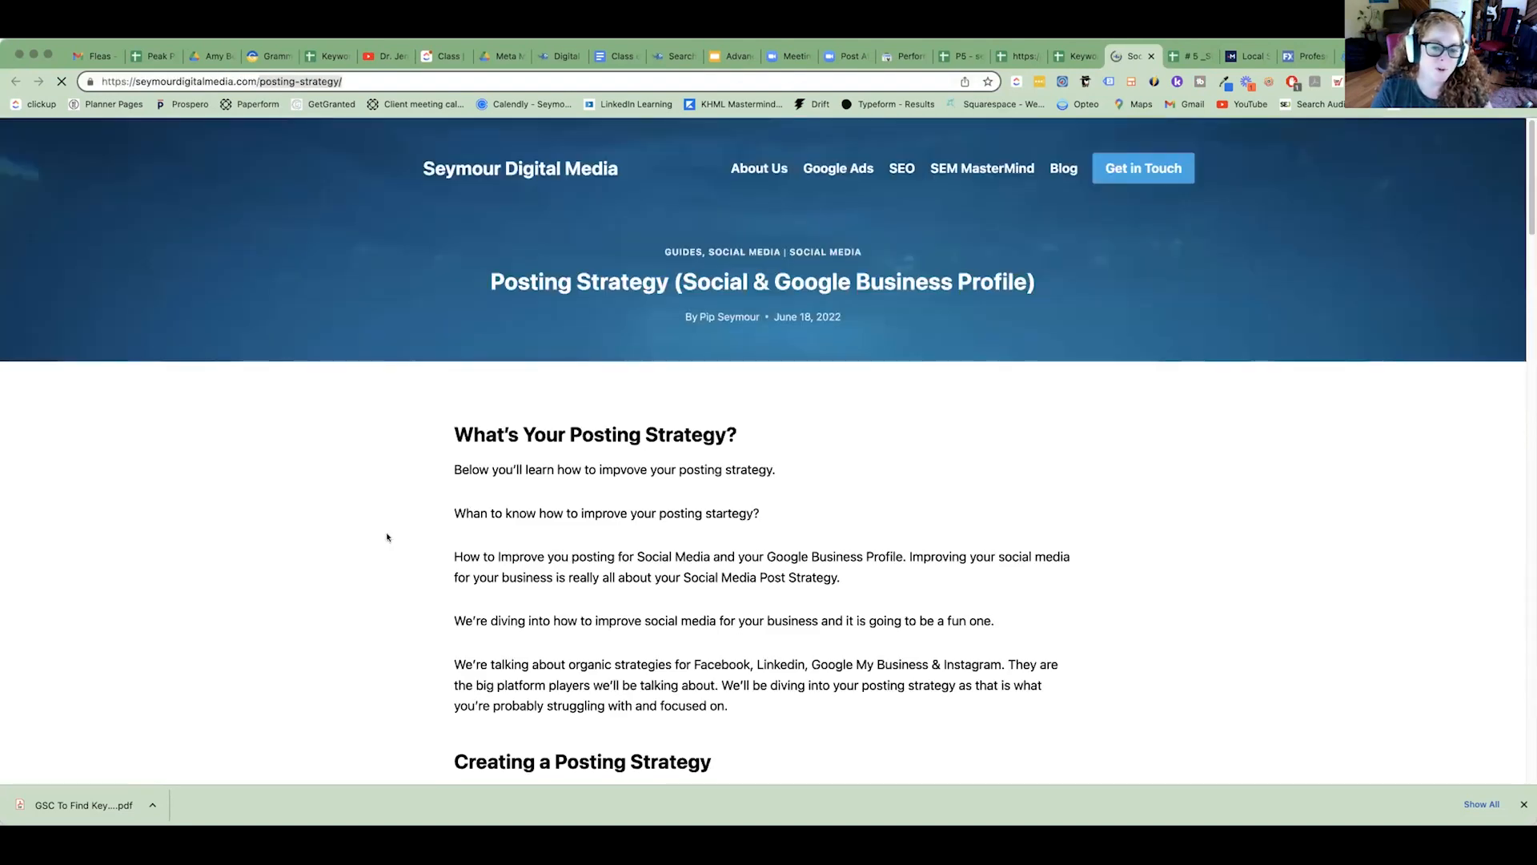
{"action": "left_click_drag", "start_coordinate": [490, 282], "coordinate": [610, 288]}
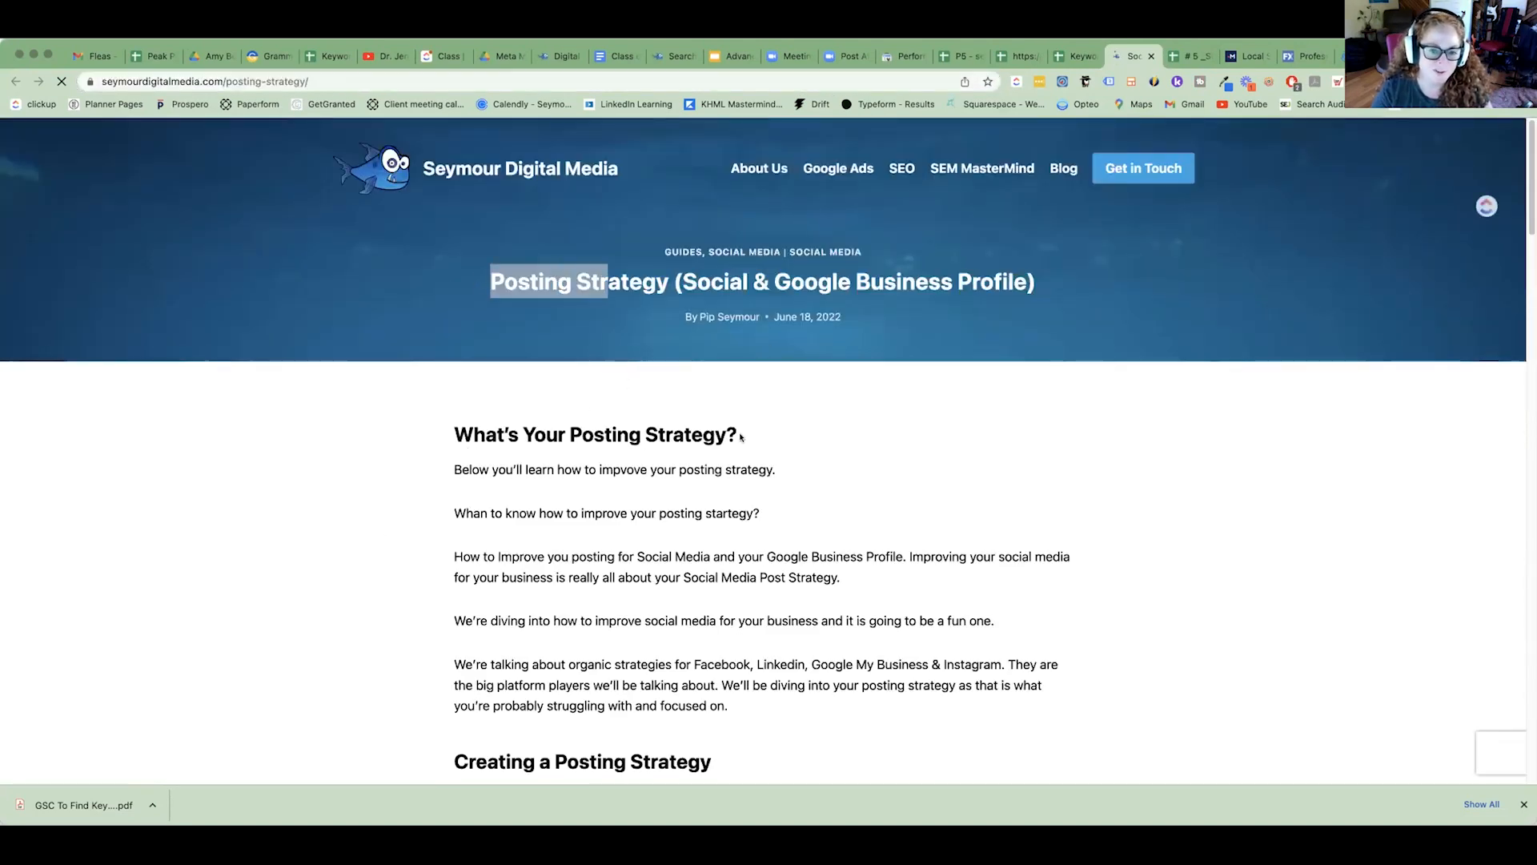
{"action": "triple_click", "coordinate": [628, 445]}
{"action": "scroll", "coordinate": [628, 450], "scroll_direction": "down", "scroll_amount": 2}
{"action": "left_click_drag", "start_coordinate": [556, 636], "coordinate": [712, 639]}
{"action": "scroll", "coordinate": [743, 631], "scroll_direction": "down", "scroll_amount": 4}
{"action": "scroll", "coordinate": [742, 630], "scroll_direction": "up", "scroll_amount": 10}
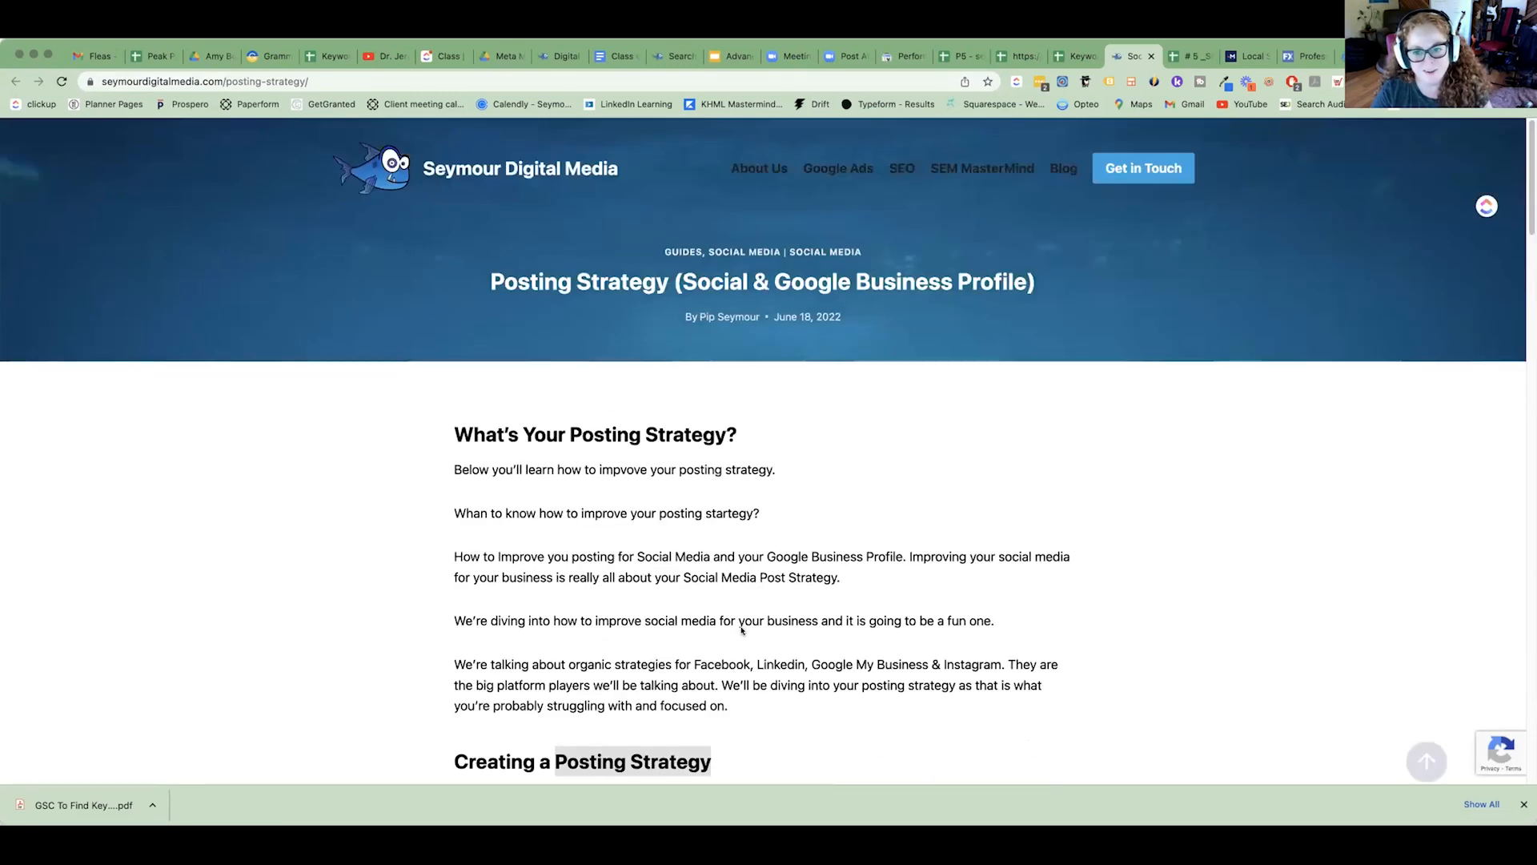
Return to the Meta Mapping sheet and open page 20's linked GSC keyword research, # 20 _Social Media Posting Strategy_.
{"action": "left_click", "coordinate": [1079, 56]}
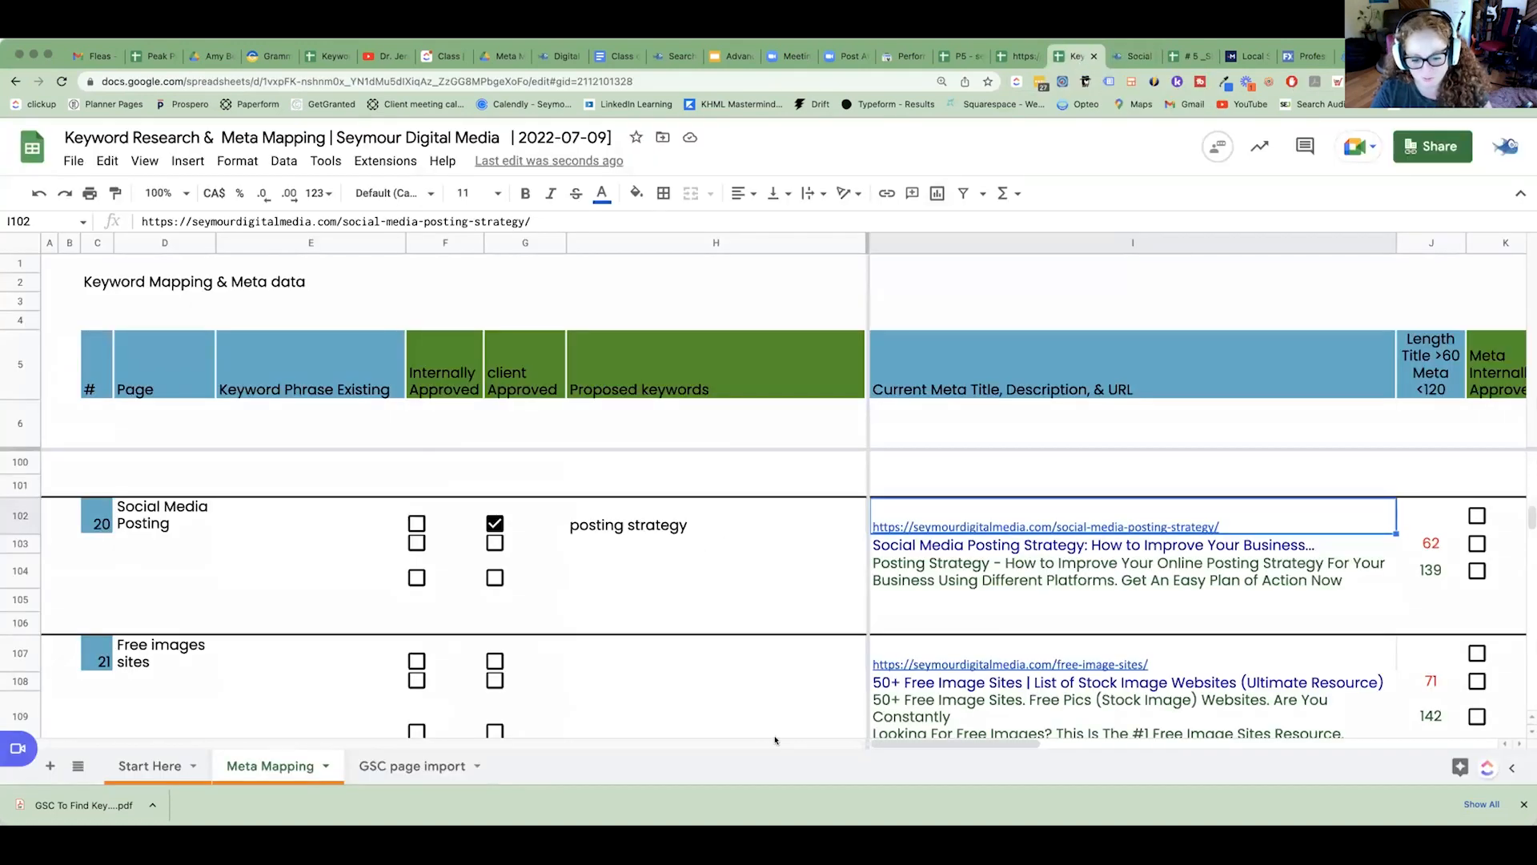
{"action": "left_click_drag", "start_coordinate": [875, 748], "coordinate": [1229, 745]}
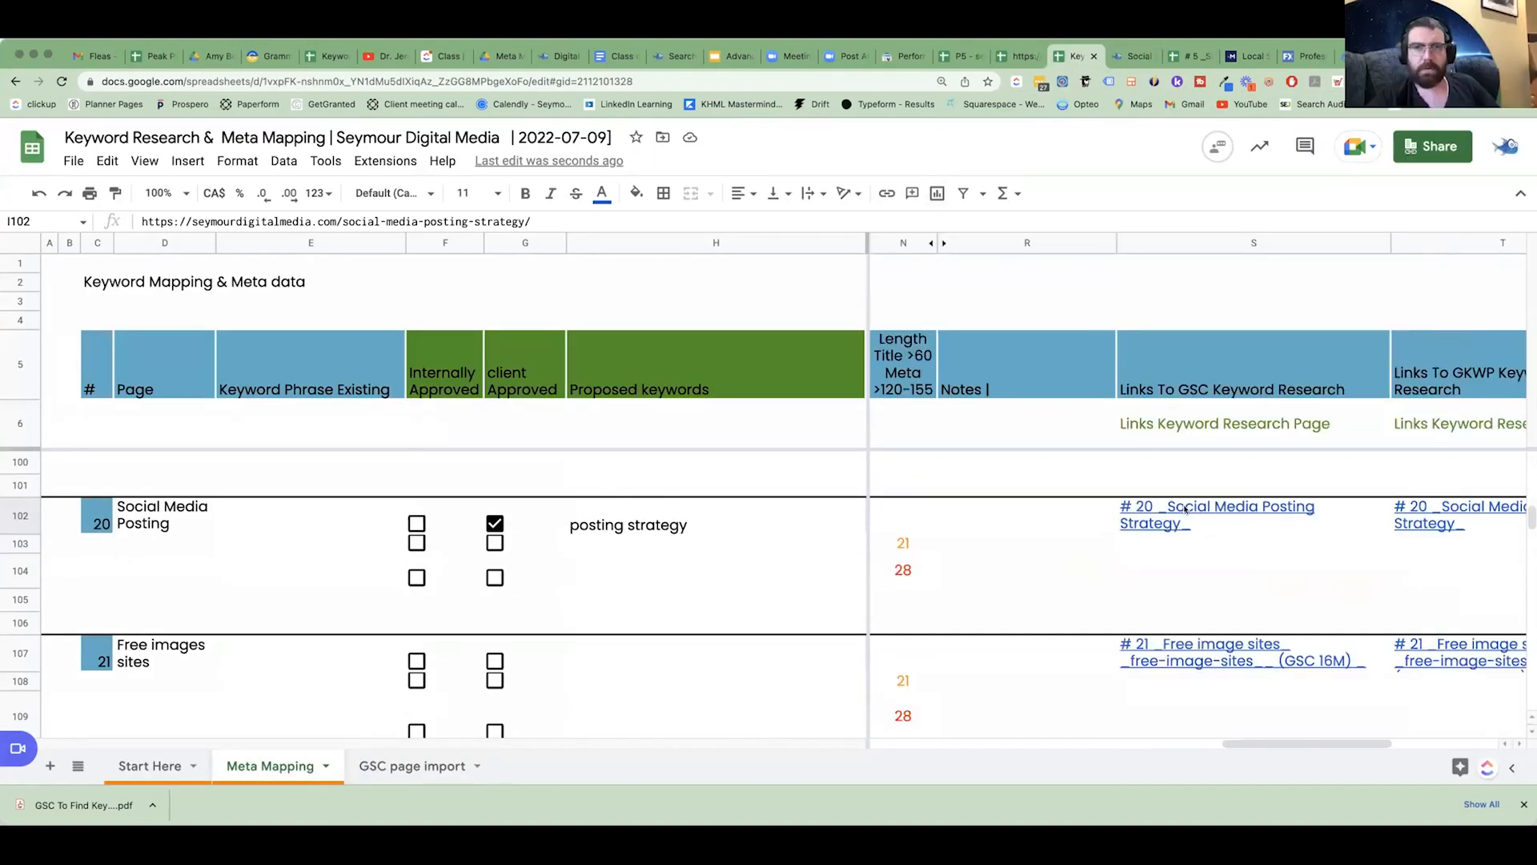
{"action": "left_click", "coordinate": [1186, 509]}
{"action": "left_click", "coordinate": [1221, 557]}
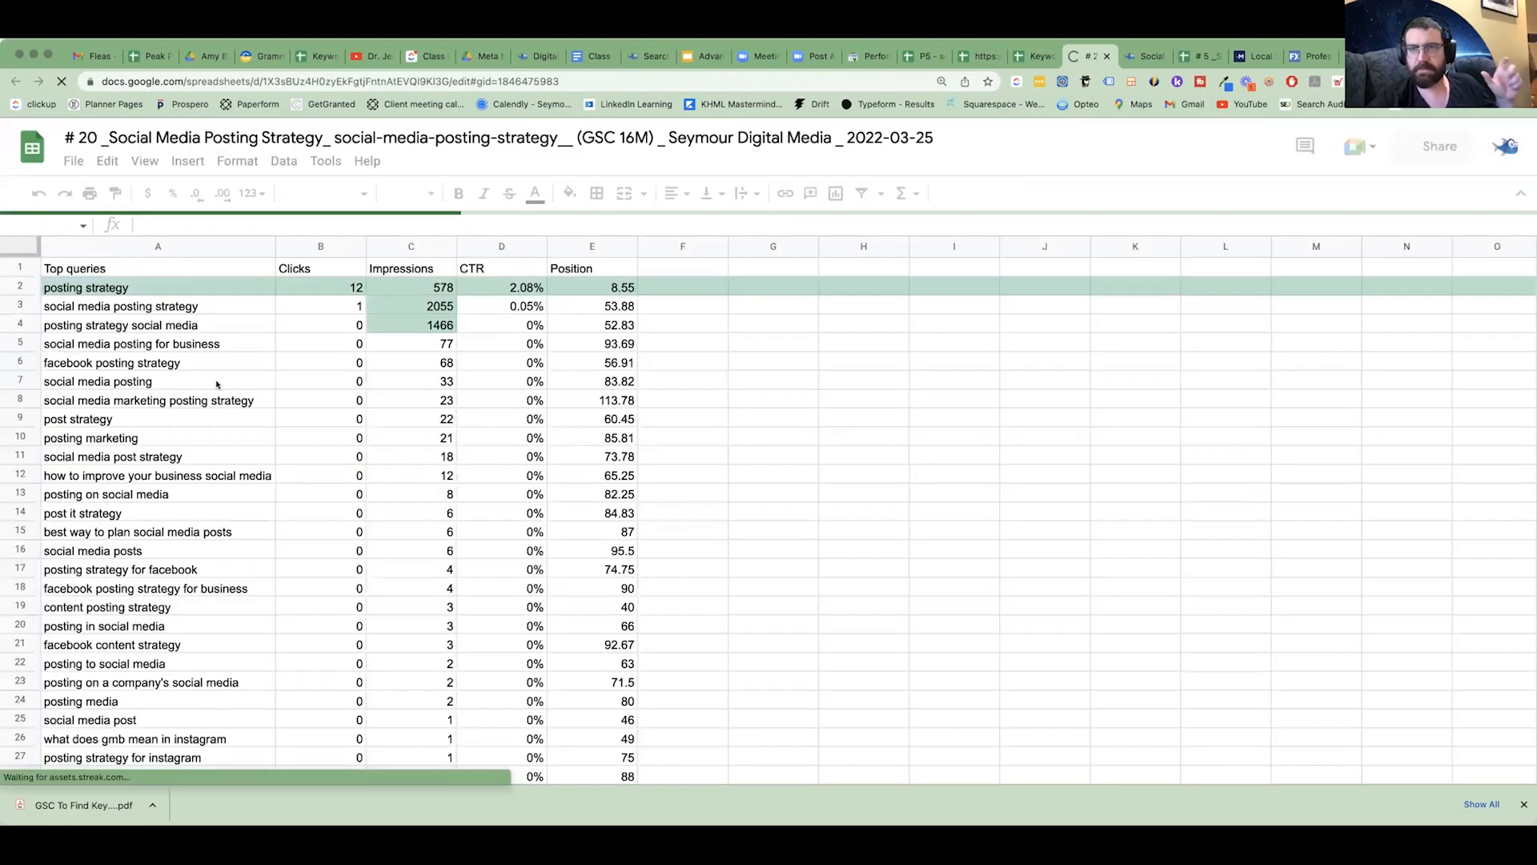
Review the full Top queries list for the page and examine the "posting strategy social media" row.
{"action": "scroll", "coordinate": [441, 422], "scroll_direction": "down", "scroll_amount": 10}
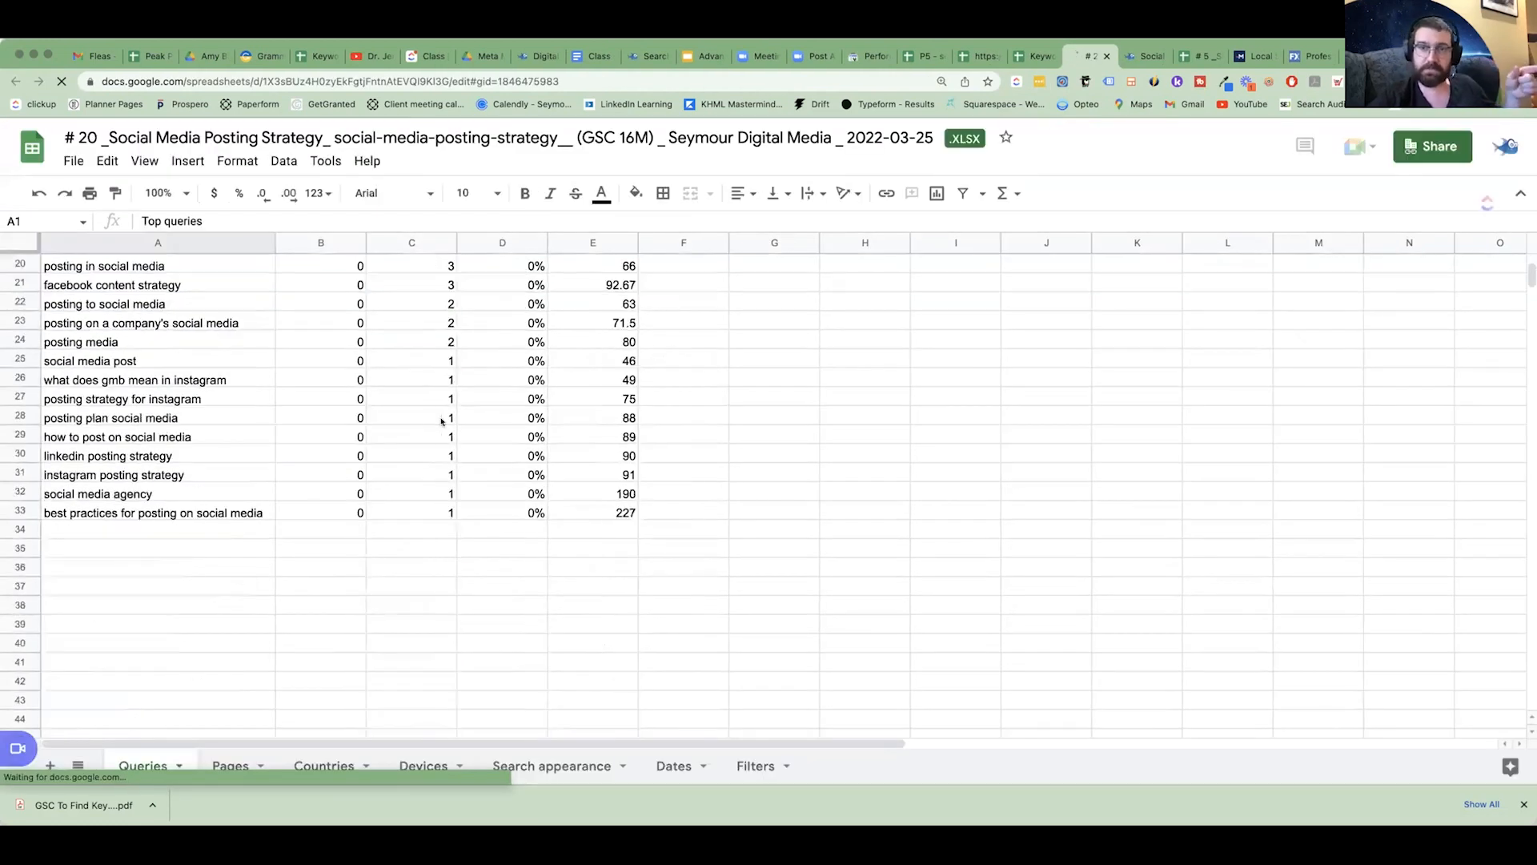
{"action": "scroll", "coordinate": [442, 422], "scroll_direction": "up", "scroll_amount": 5}
{"action": "scroll", "coordinate": [451, 587], "scroll_direction": "up", "scroll_amount": 5}
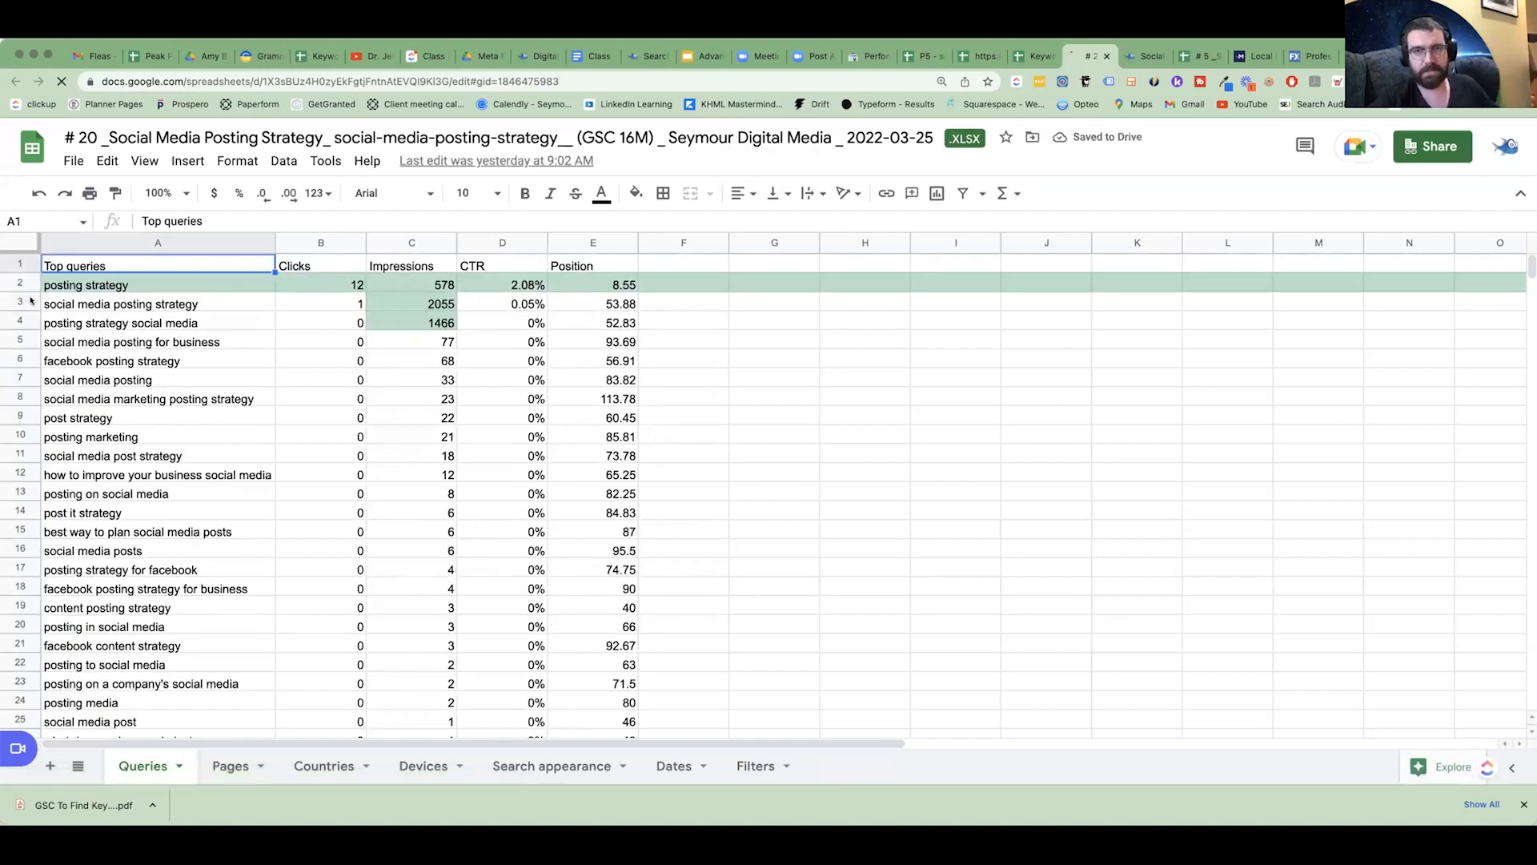
{"action": "left_click", "coordinate": [24, 320]}
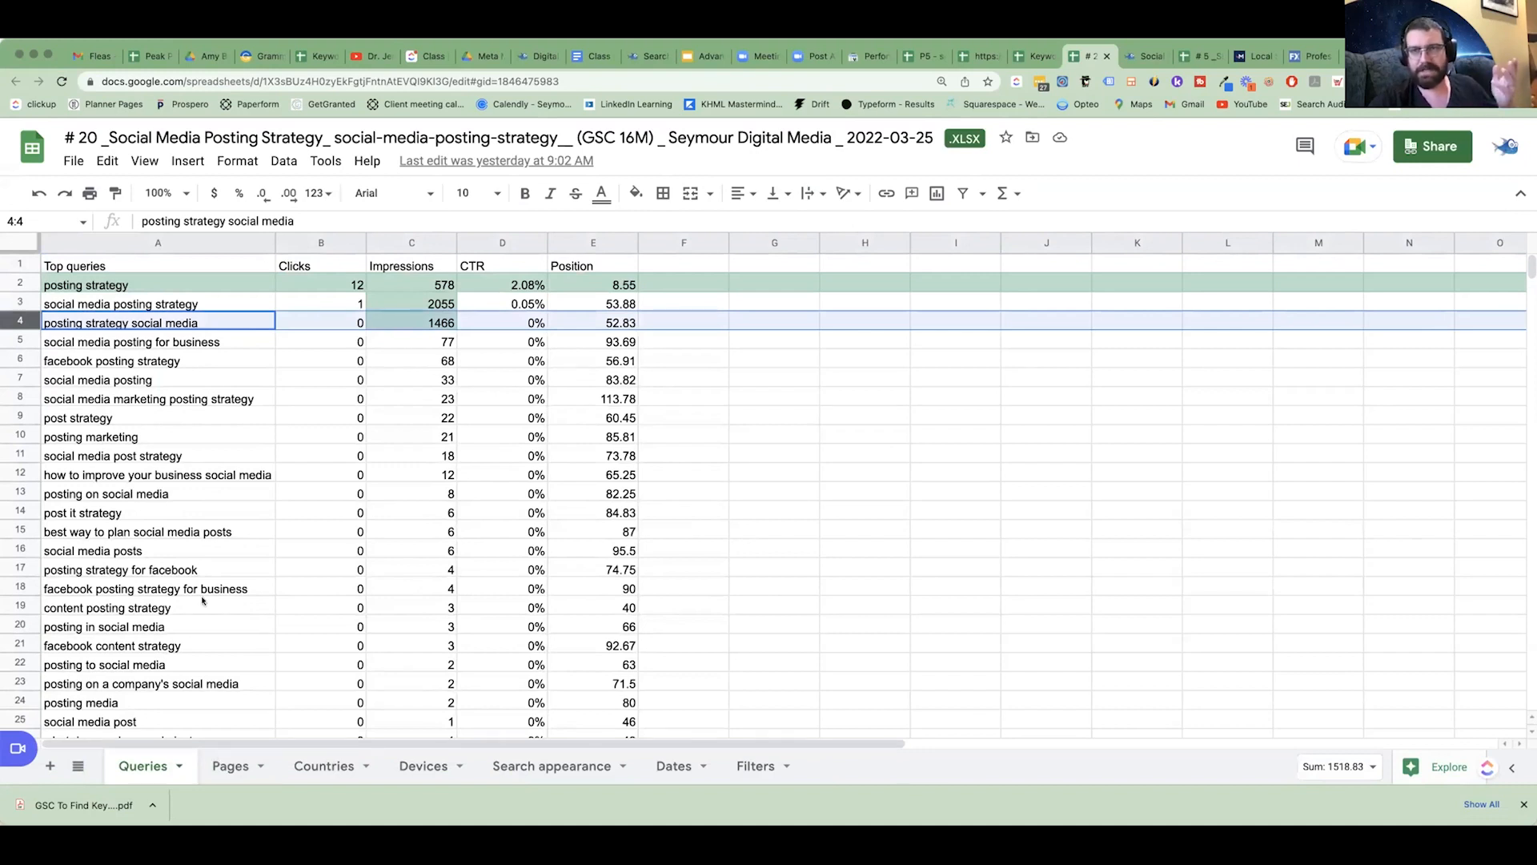
{"action": "scroll", "coordinate": [203, 564], "scroll_direction": "down", "scroll_amount": 2}
{"action": "scroll", "coordinate": [204, 563], "scroll_direction": "up", "scroll_amount": 2}
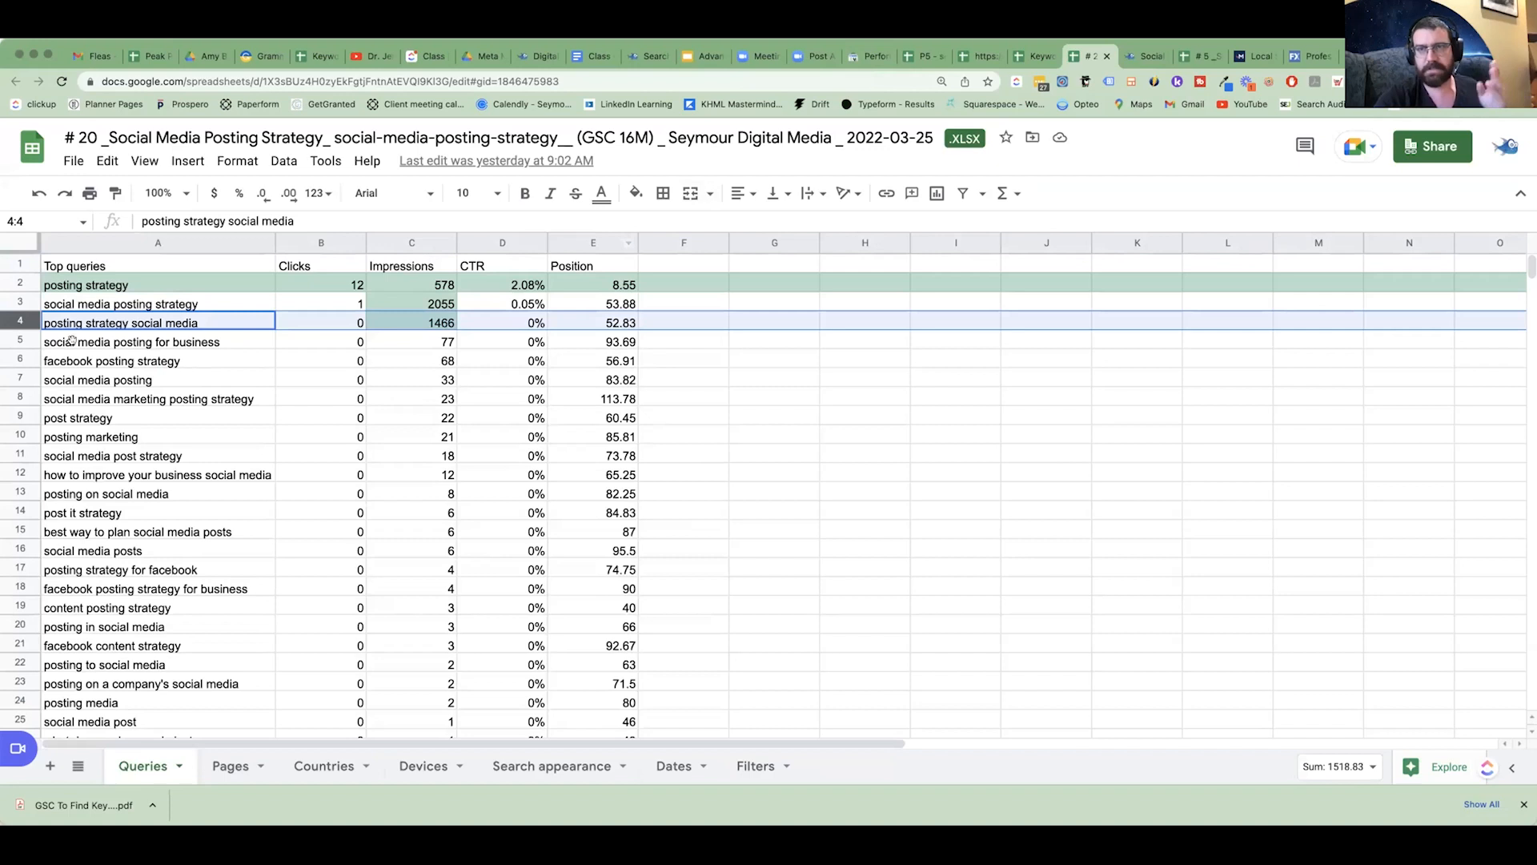
Compare the "posting strategy" query row with the queries below it, then select its query cell.
{"action": "left_click", "coordinate": [20, 283]}
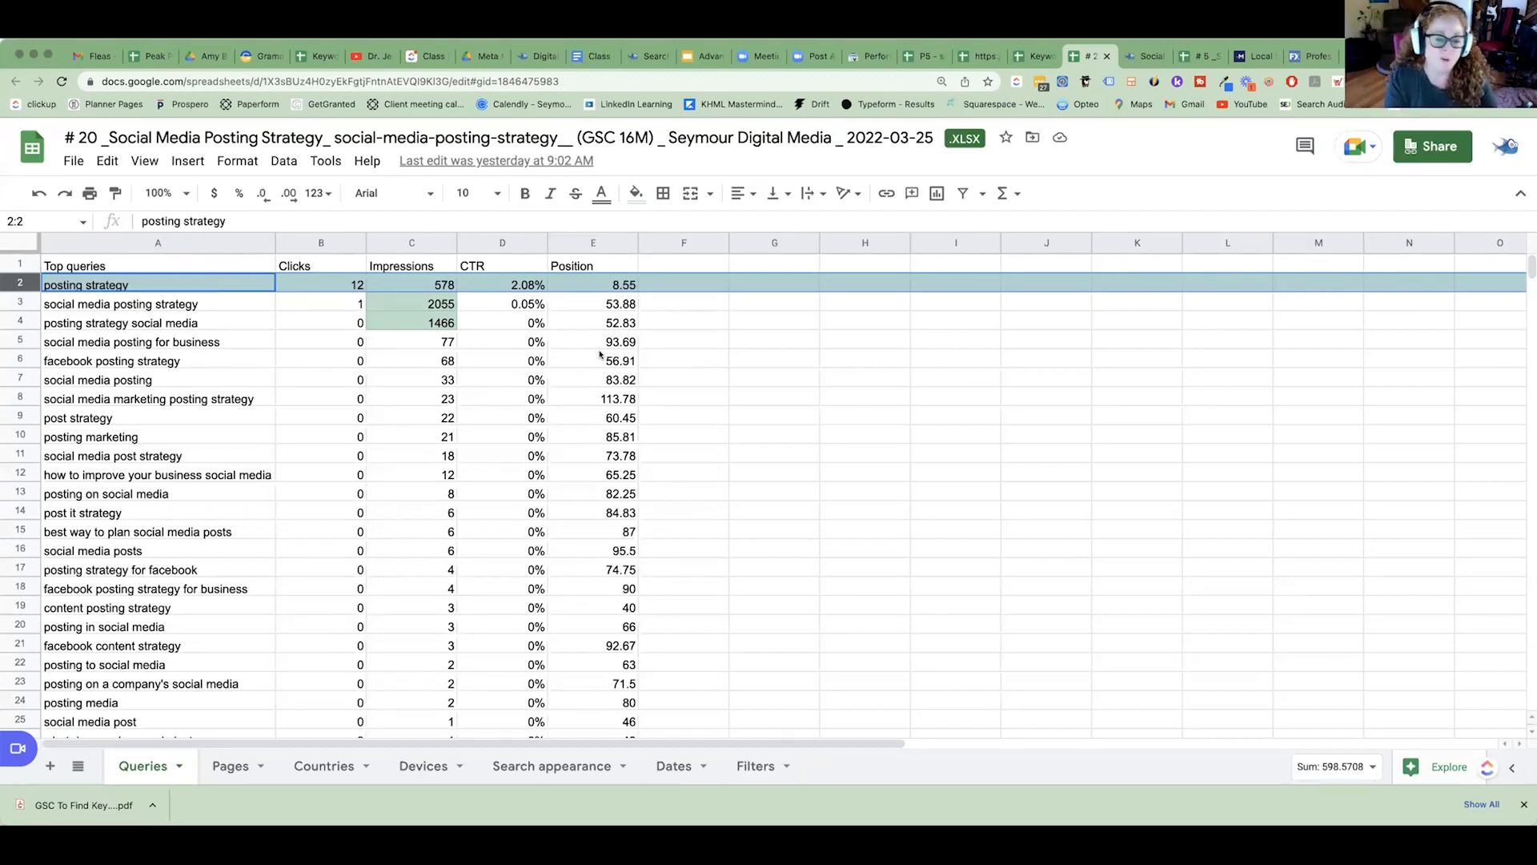
{"action": "scroll", "coordinate": [577, 369], "scroll_direction": "down", "scroll_amount": 6}
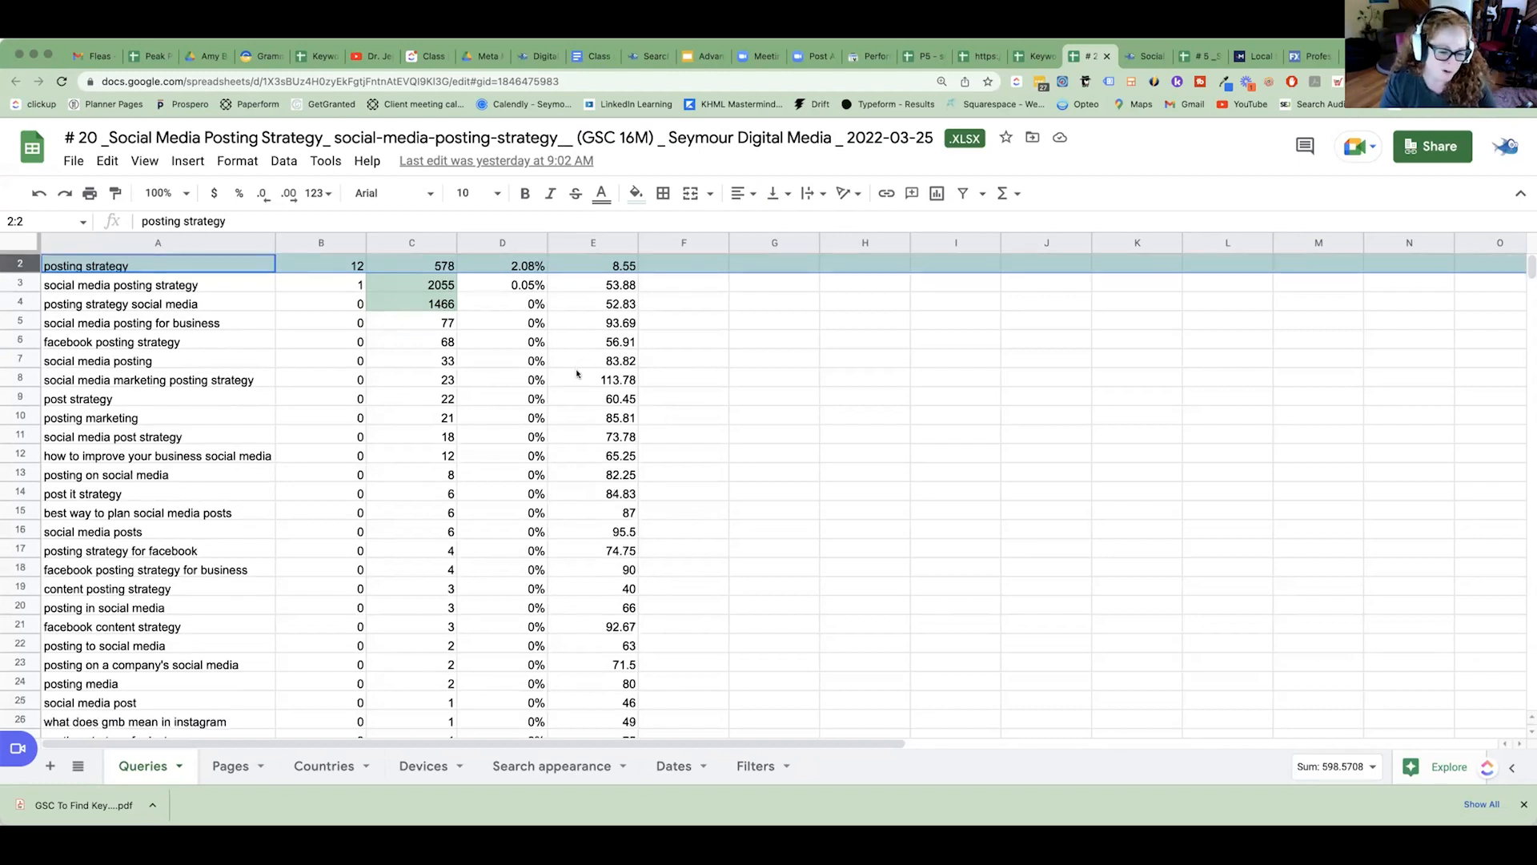
{"action": "scroll", "coordinate": [401, 366], "scroll_direction": "up", "scroll_amount": 6}
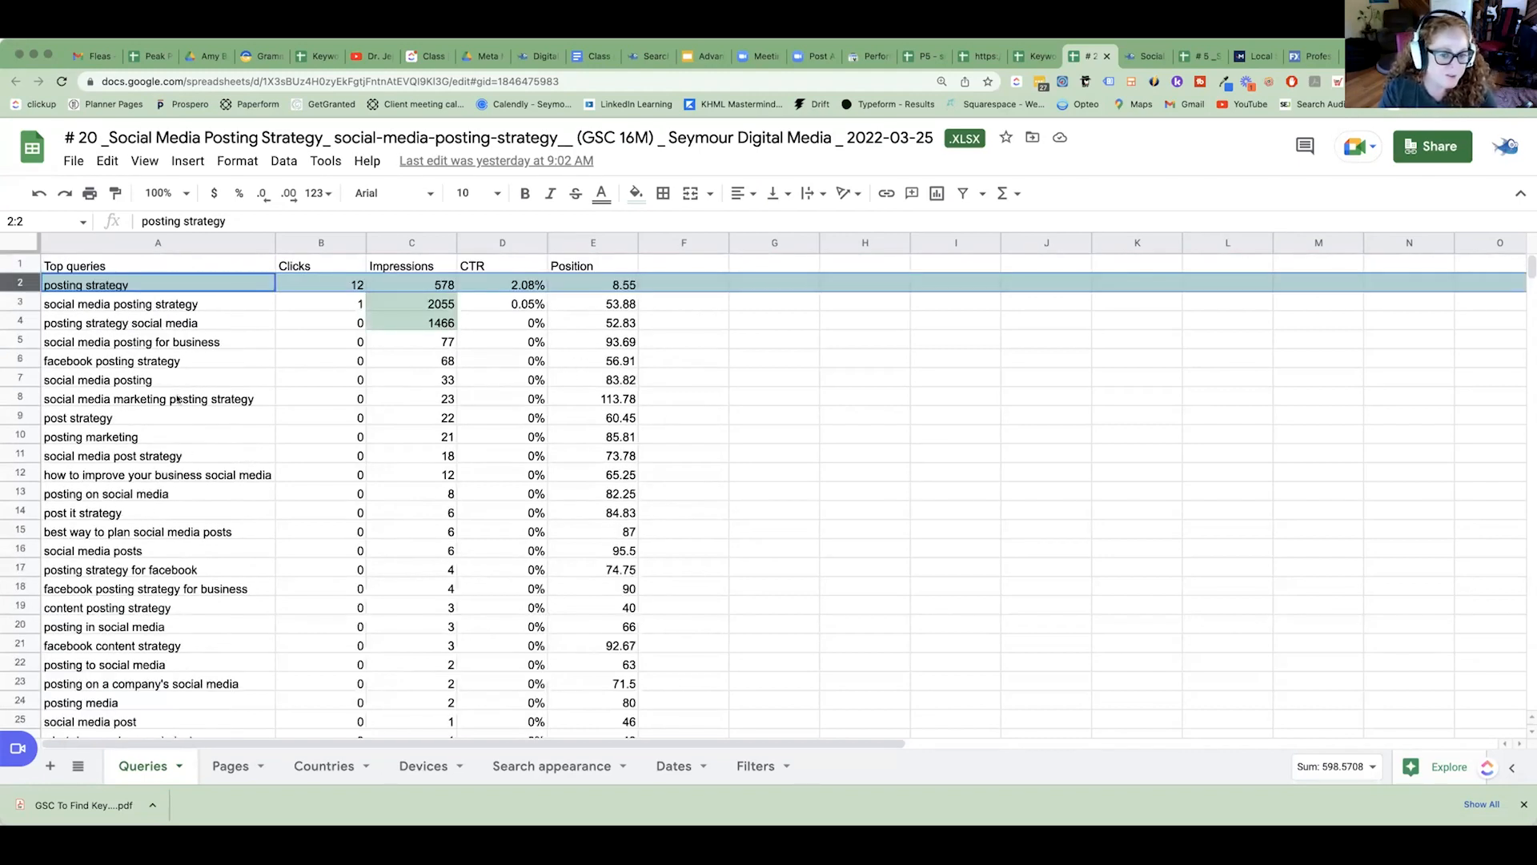
{"action": "left_click", "coordinate": [87, 286]}
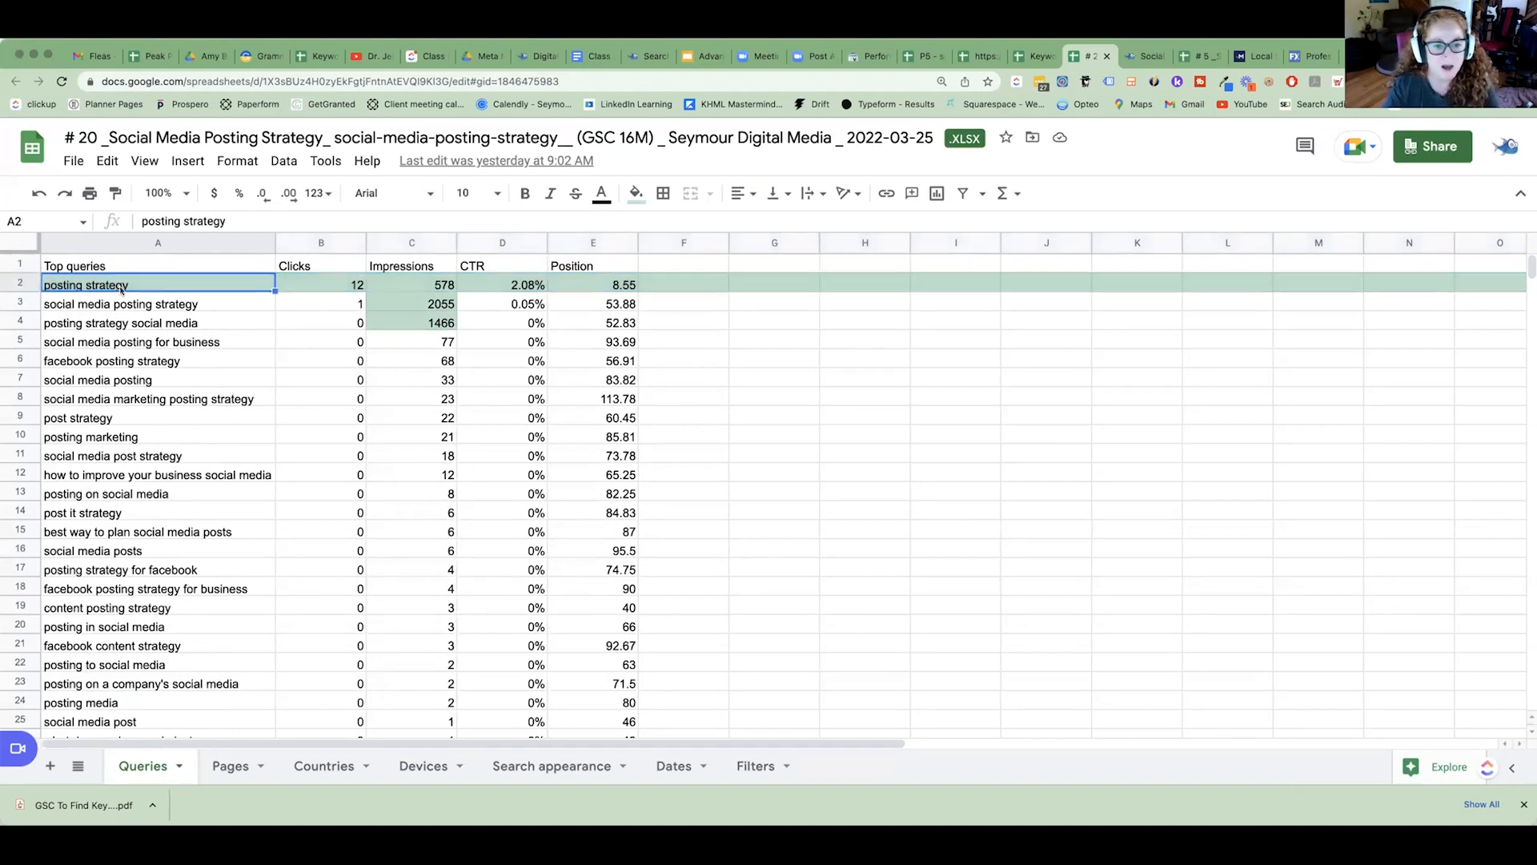
Check the export's Pages and Dates sheets for the page URL and the most recent date, and return to Queries.
{"action": "left_click", "coordinate": [502, 138]}
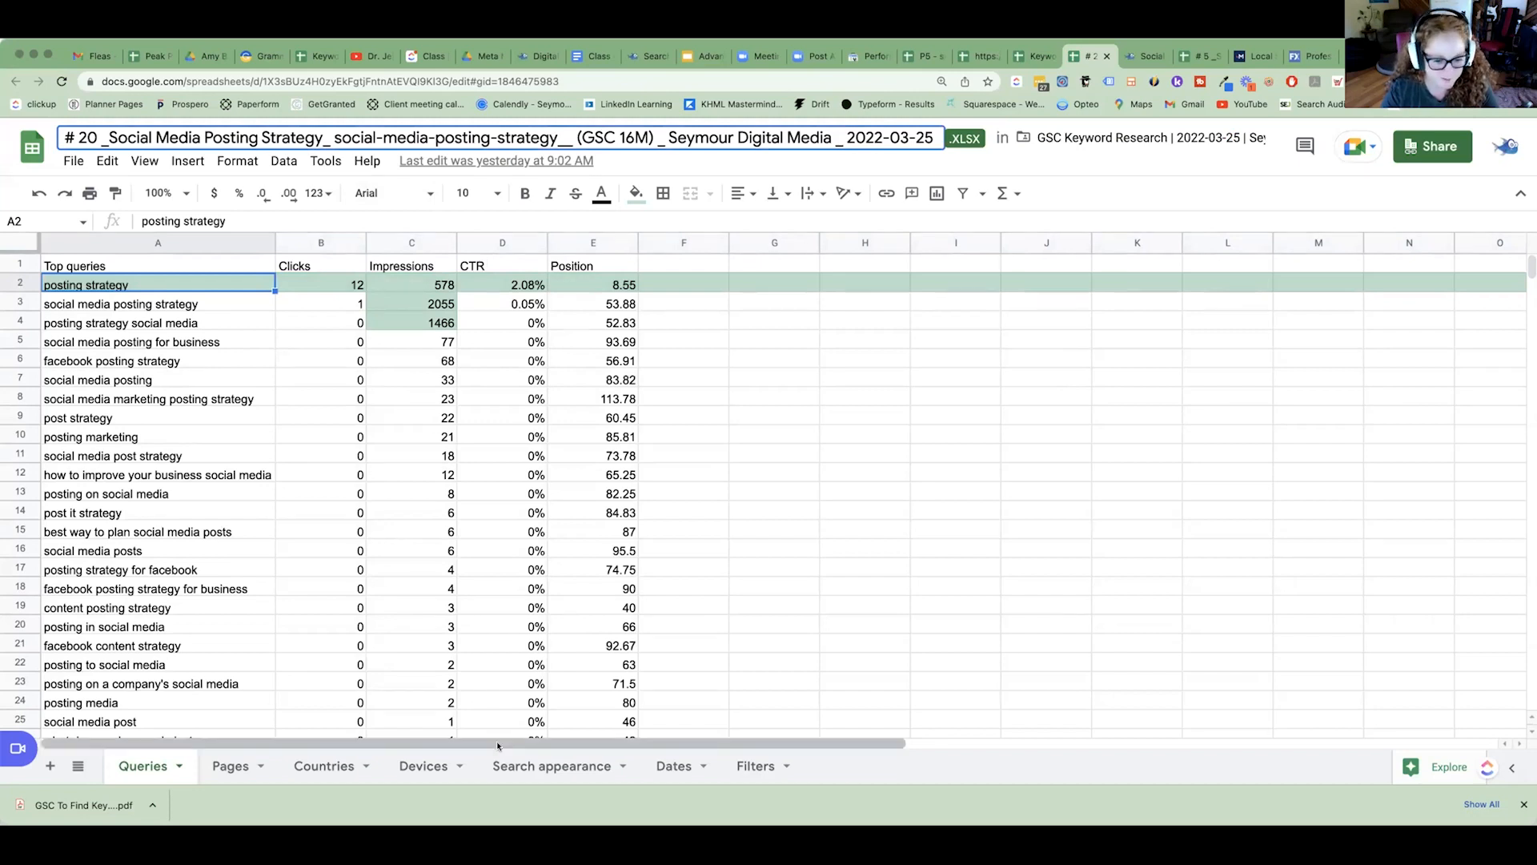
{"action": "left_click", "coordinate": [230, 766]}
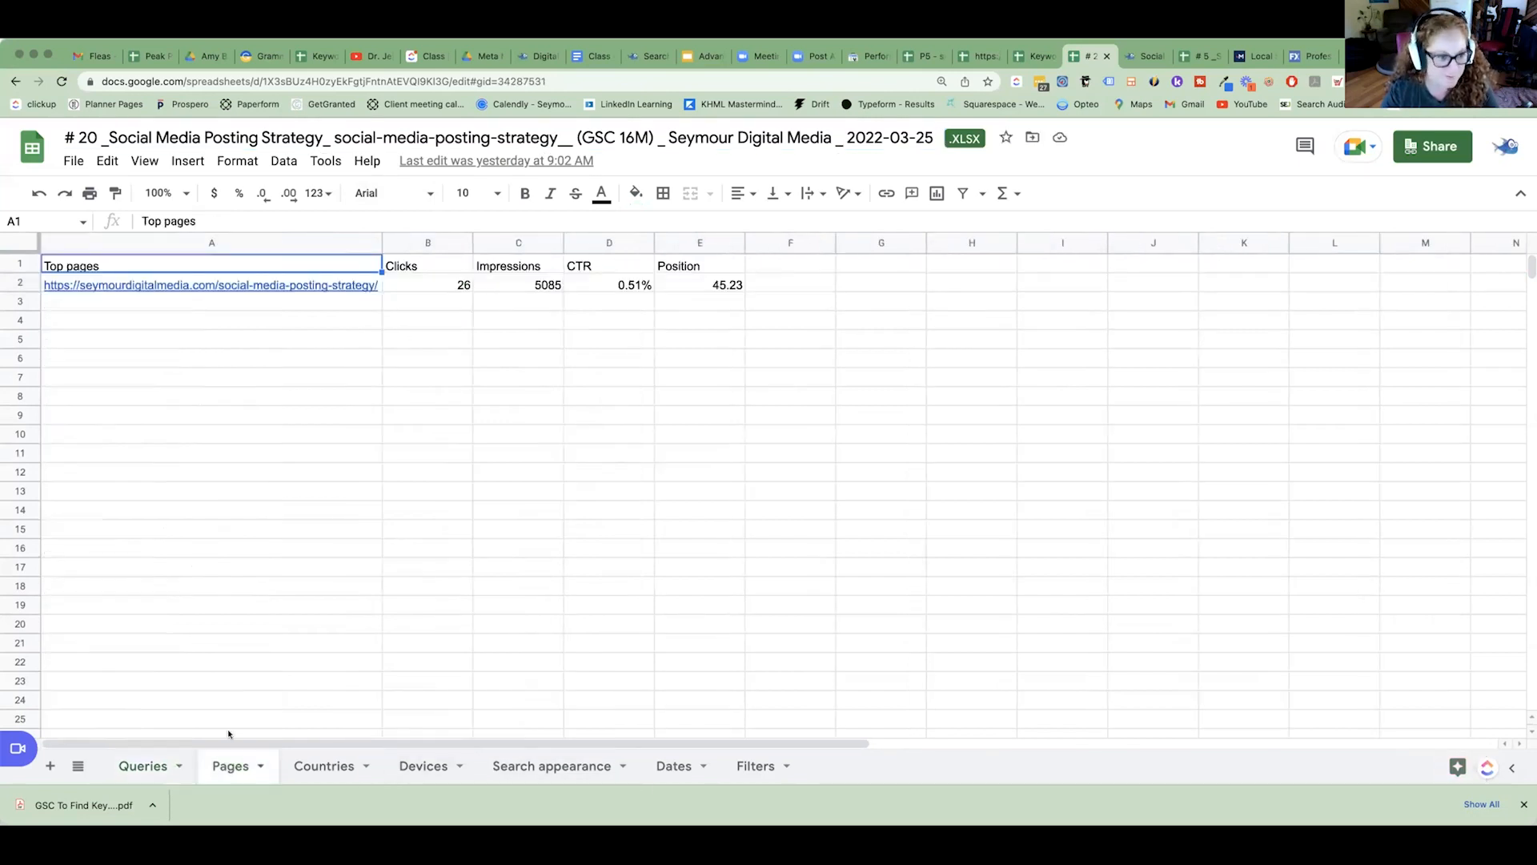
{"action": "left_click", "coordinate": [675, 770]}
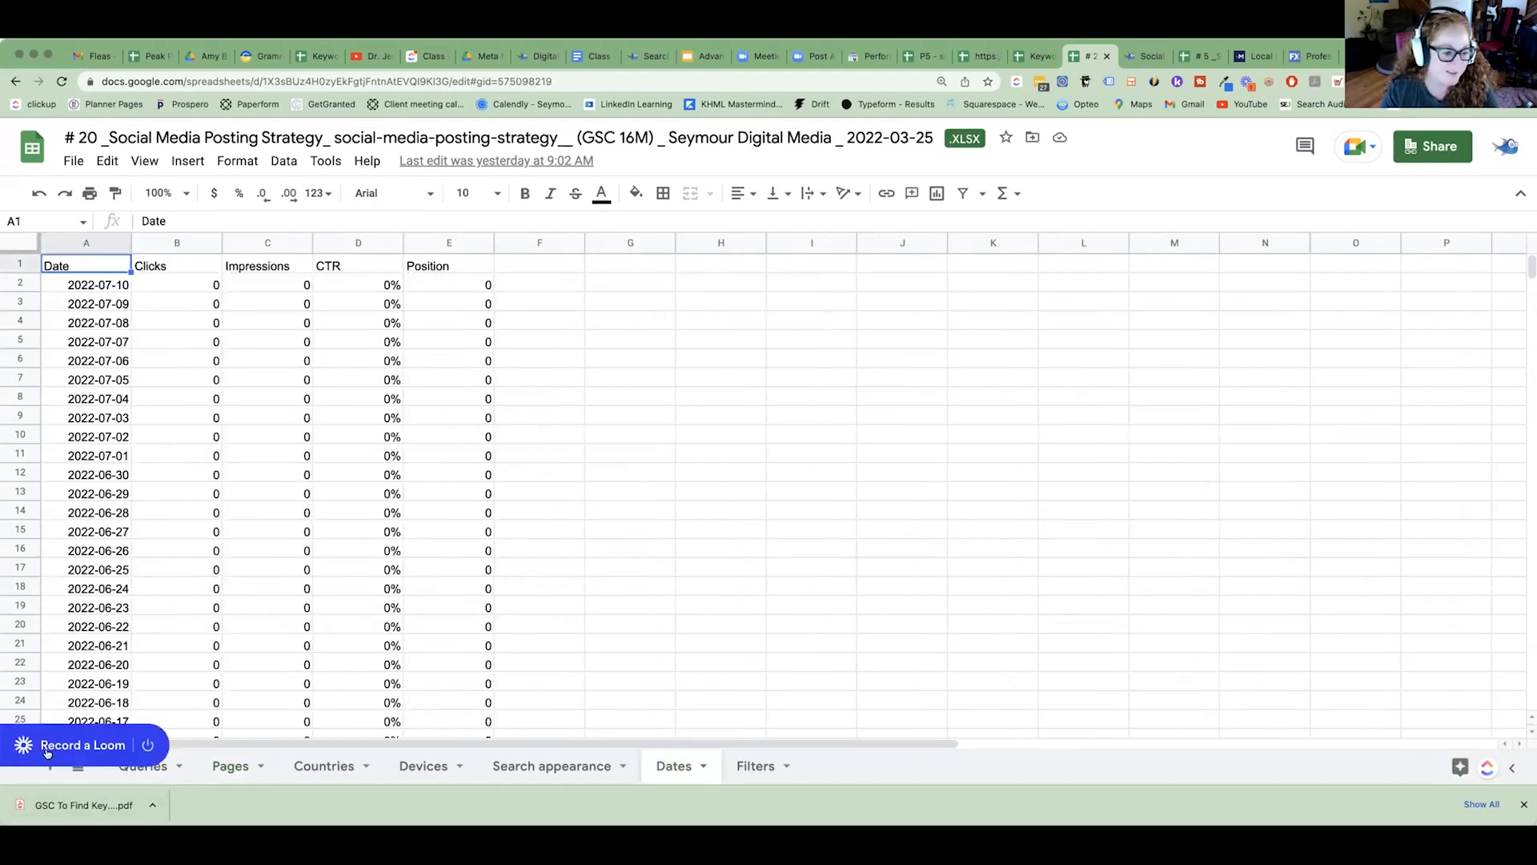
{"action": "left_click", "coordinate": [142, 771]}
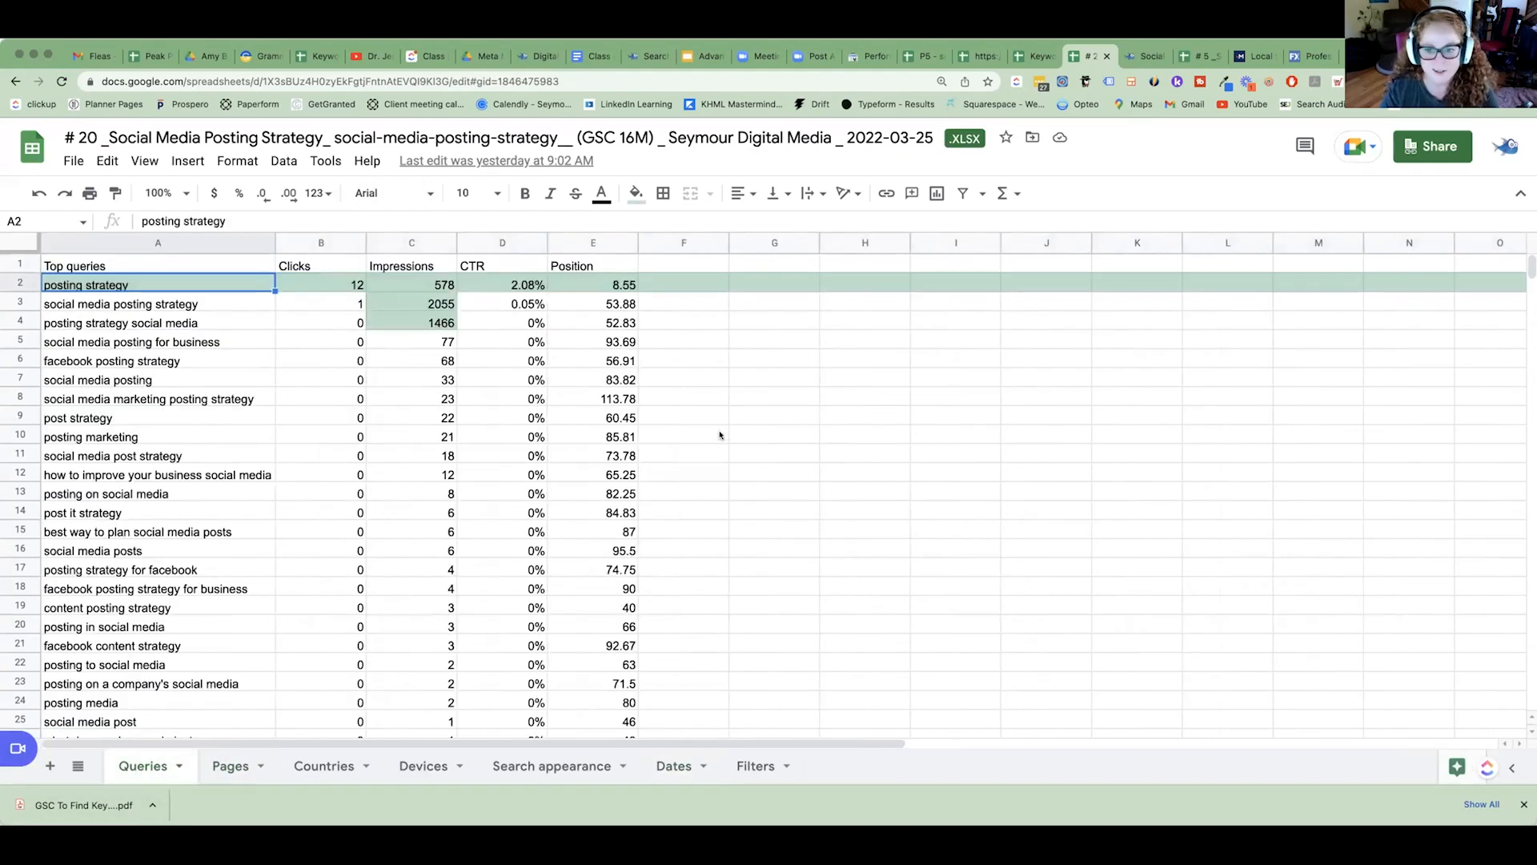
Change the date at the end of the spreadsheet's file name to 2022-07-13.
{"action": "key", "text": "BackSpace"}
{"action": "type", "text": "7"}
{"action": "key", "text": "Right"}
{"action": "key", "text": "shift+Right"}
{"action": "key", "text": "shift+Right"}
{"action": "type", "text": "13"}
{"action": "left_click", "coordinate": [1030, 421]}
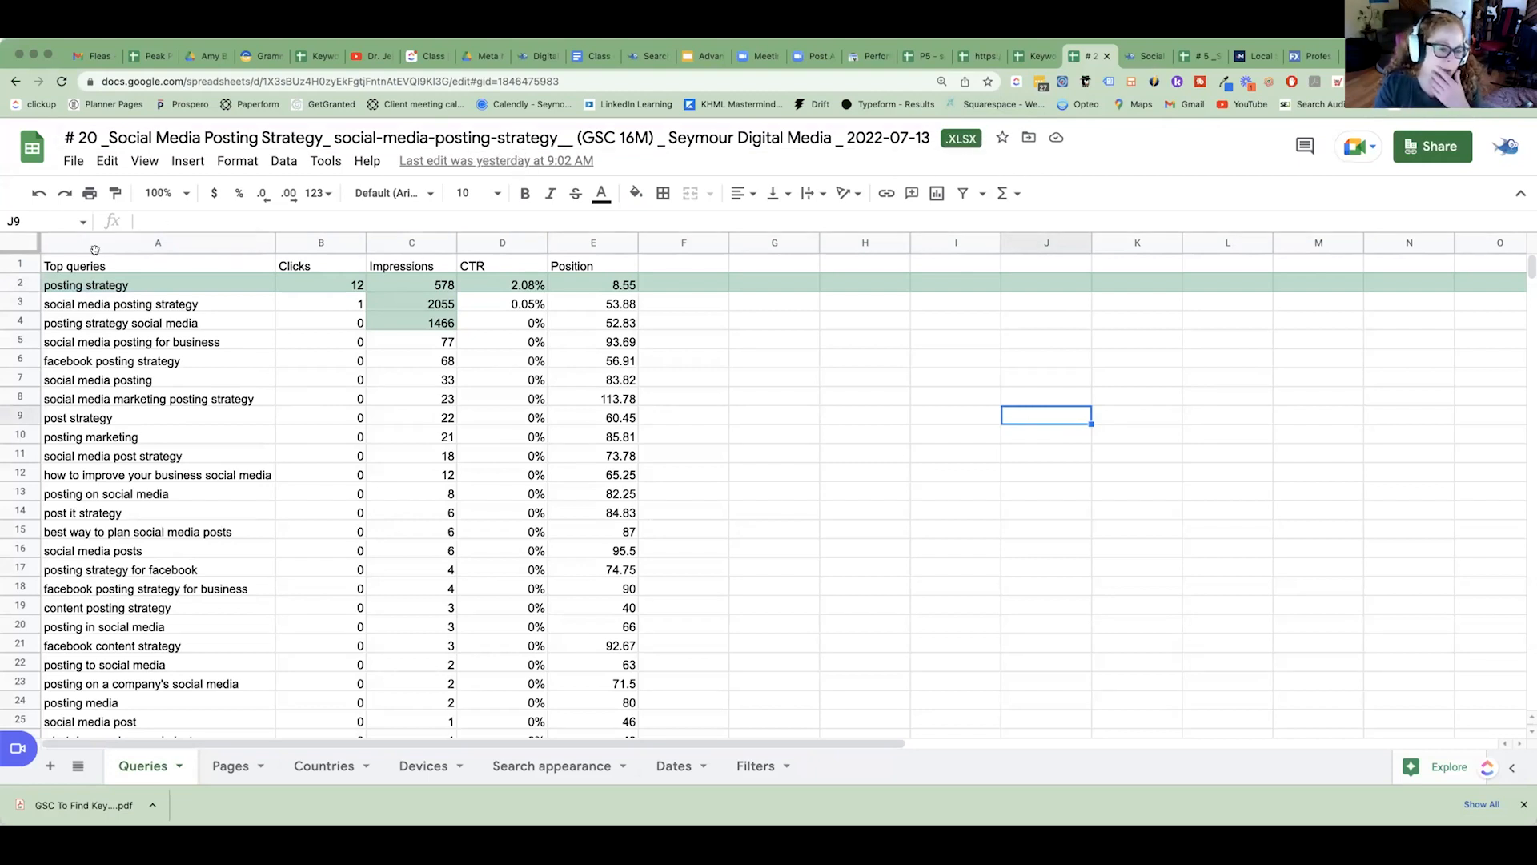
Examine the Impressions column across all queries and check the position of "posting strategy".
{"action": "left_click", "coordinate": [386, 250]}
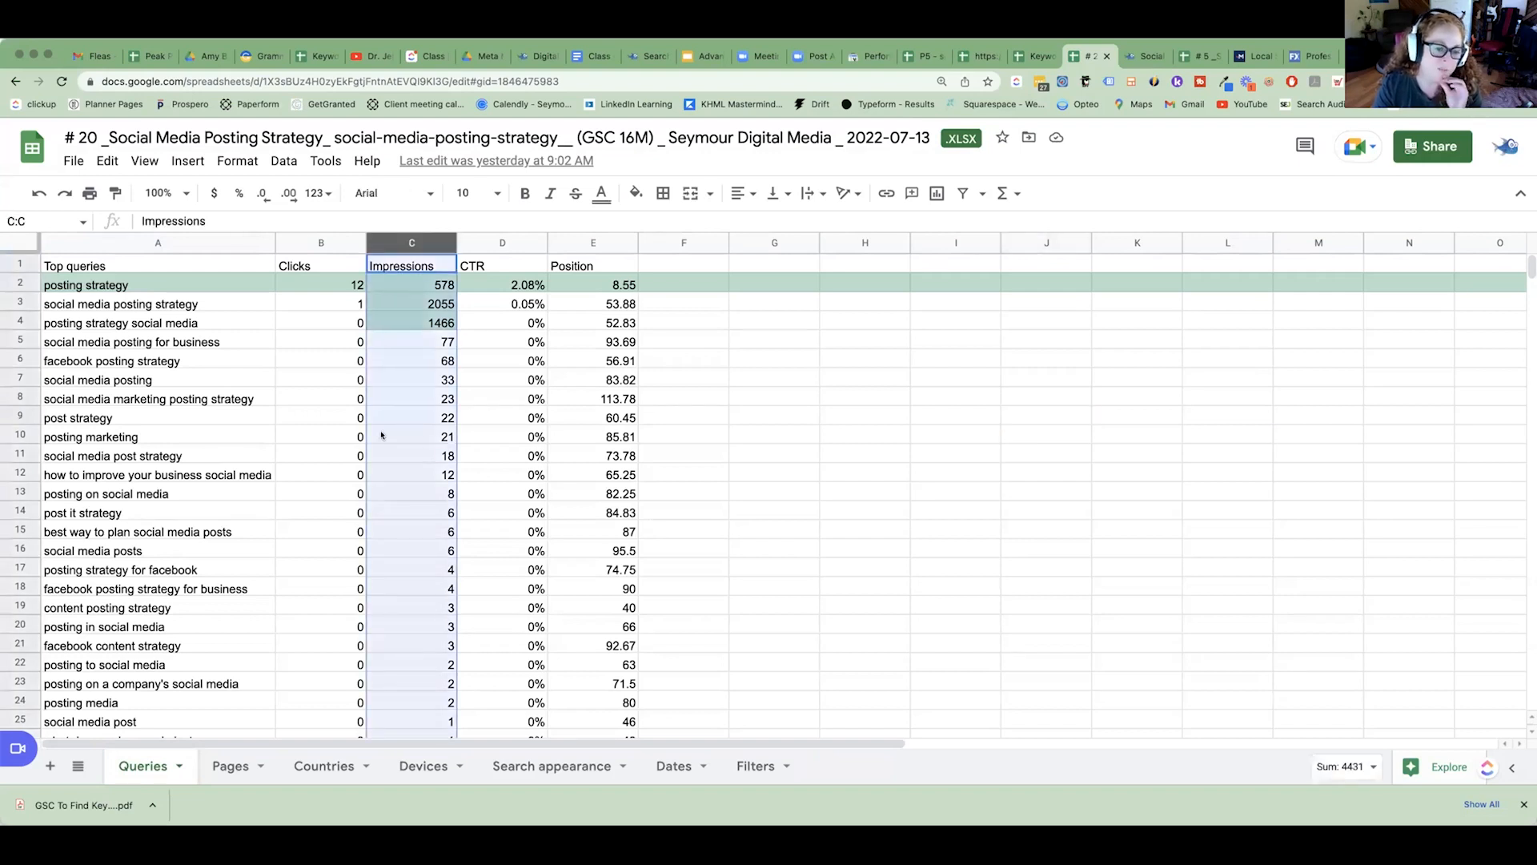
{"action": "scroll", "coordinate": [384, 444], "scroll_direction": "down", "scroll_amount": 4}
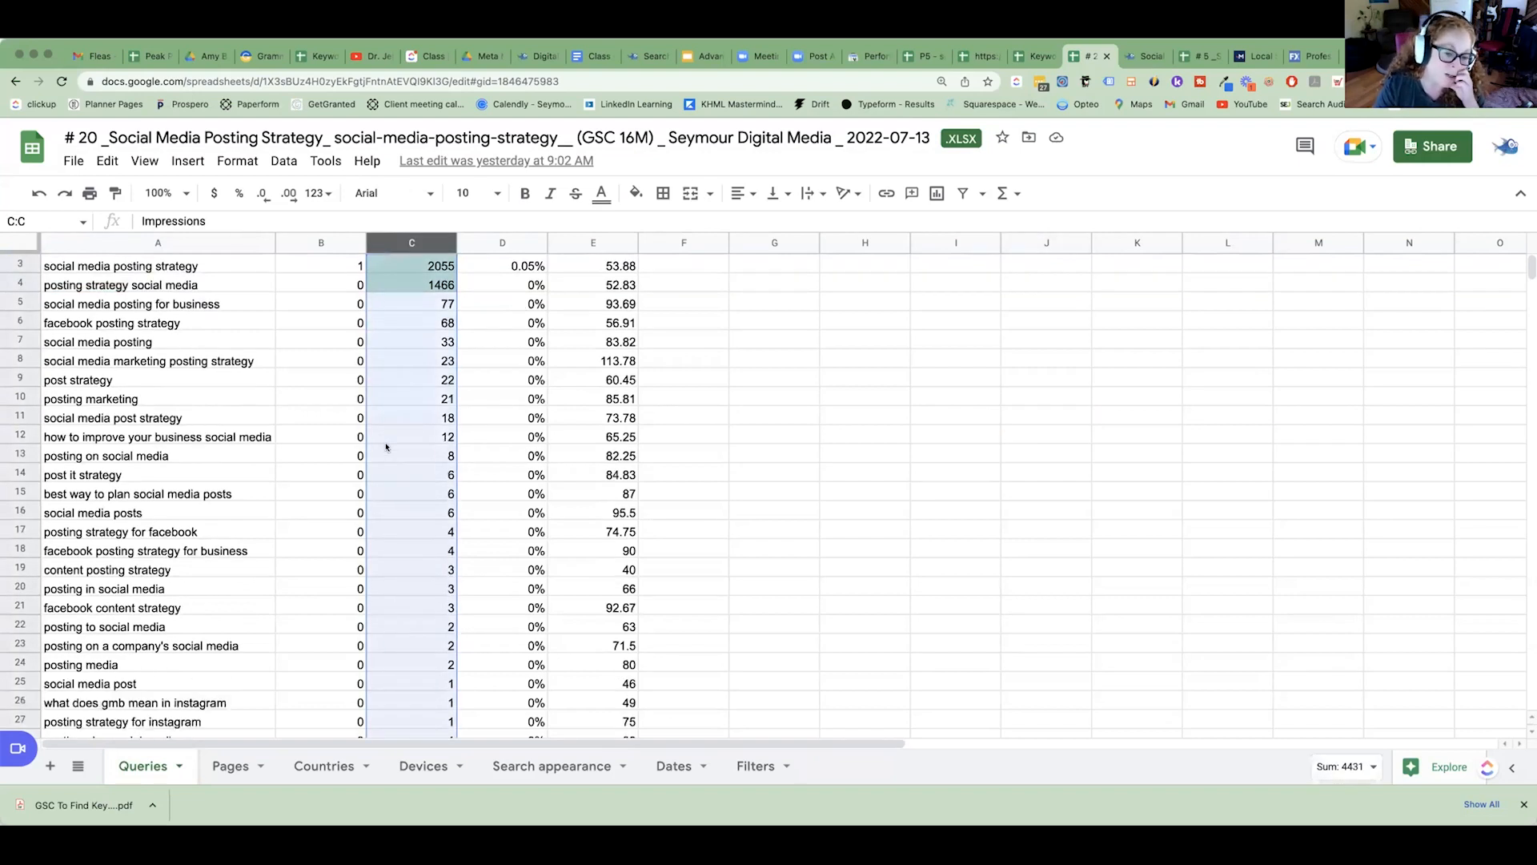
{"action": "scroll", "coordinate": [387, 445], "scroll_direction": "down", "scroll_amount": 2}
{"action": "scroll", "coordinate": [388, 443], "scroll_direction": "up", "scroll_amount": 6}
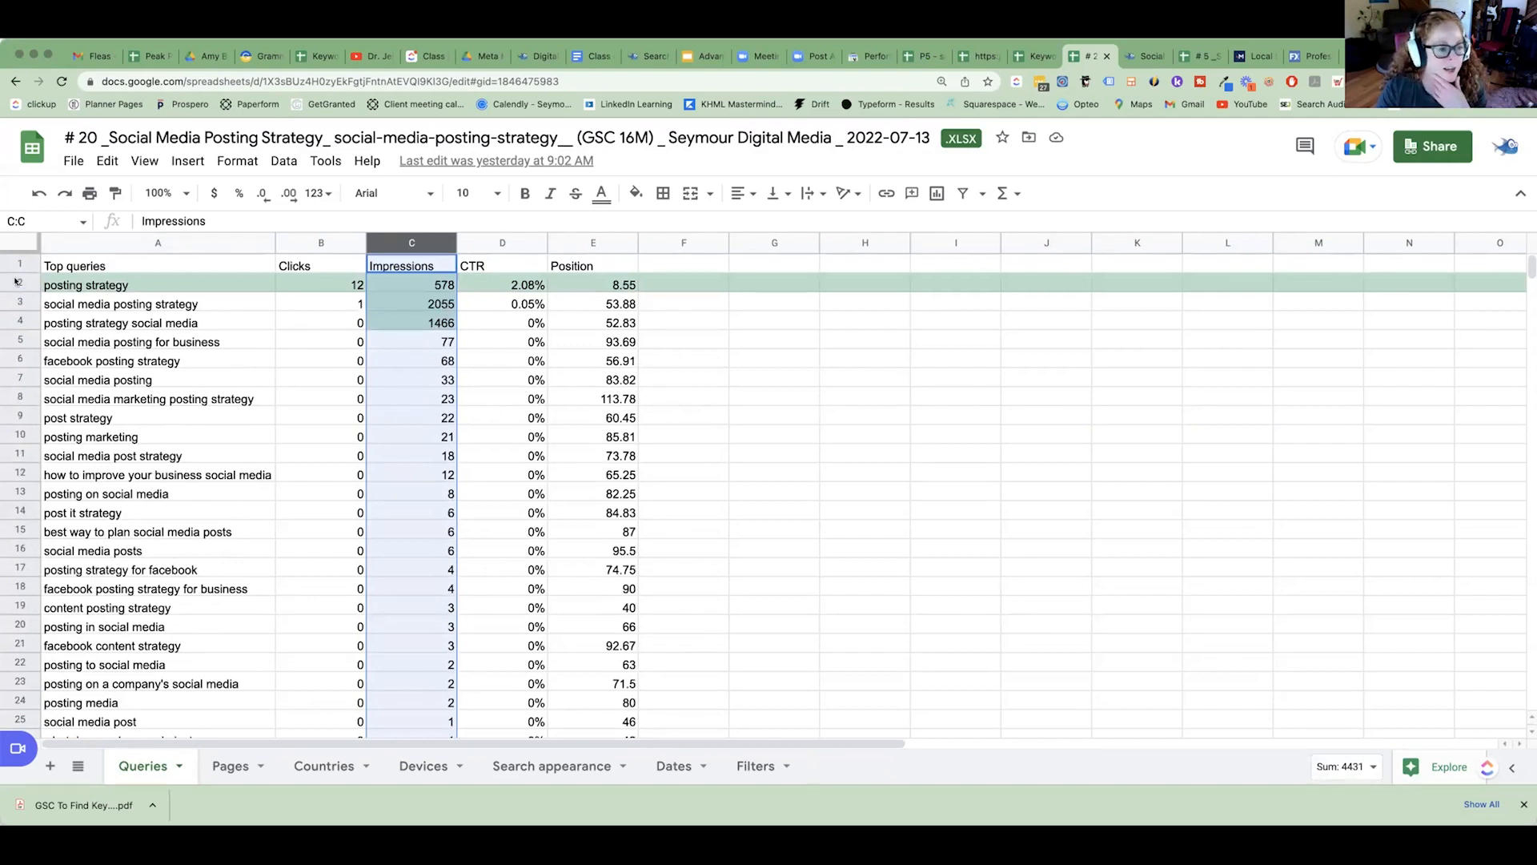
{"action": "left_click", "coordinate": [593, 285]}
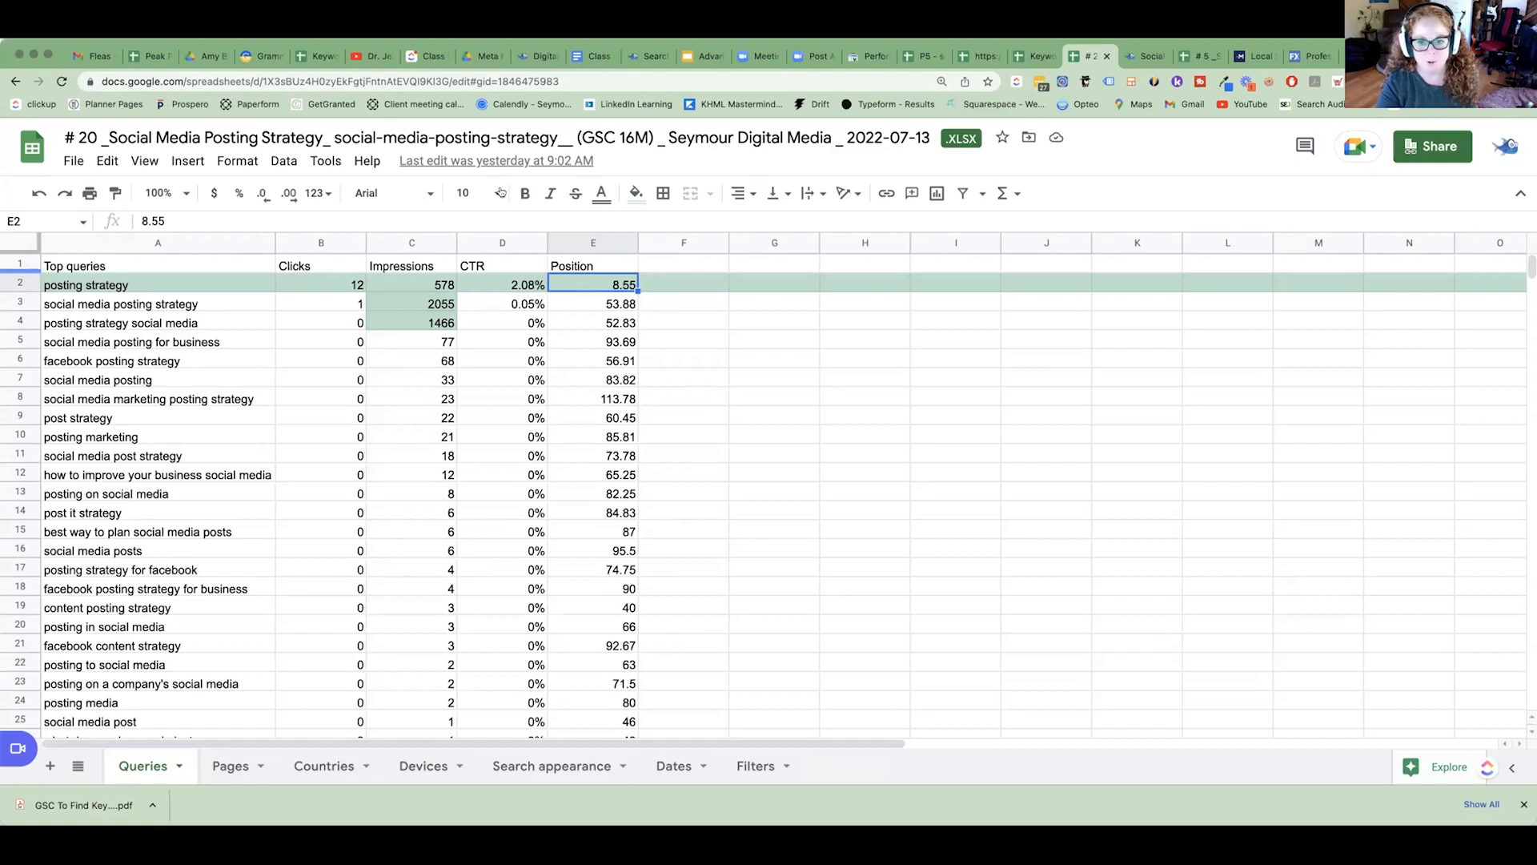
Switch to Google Search Console and check the exact URL set in the Performance report's page filter.
{"action": "left_click", "coordinate": [871, 57]}
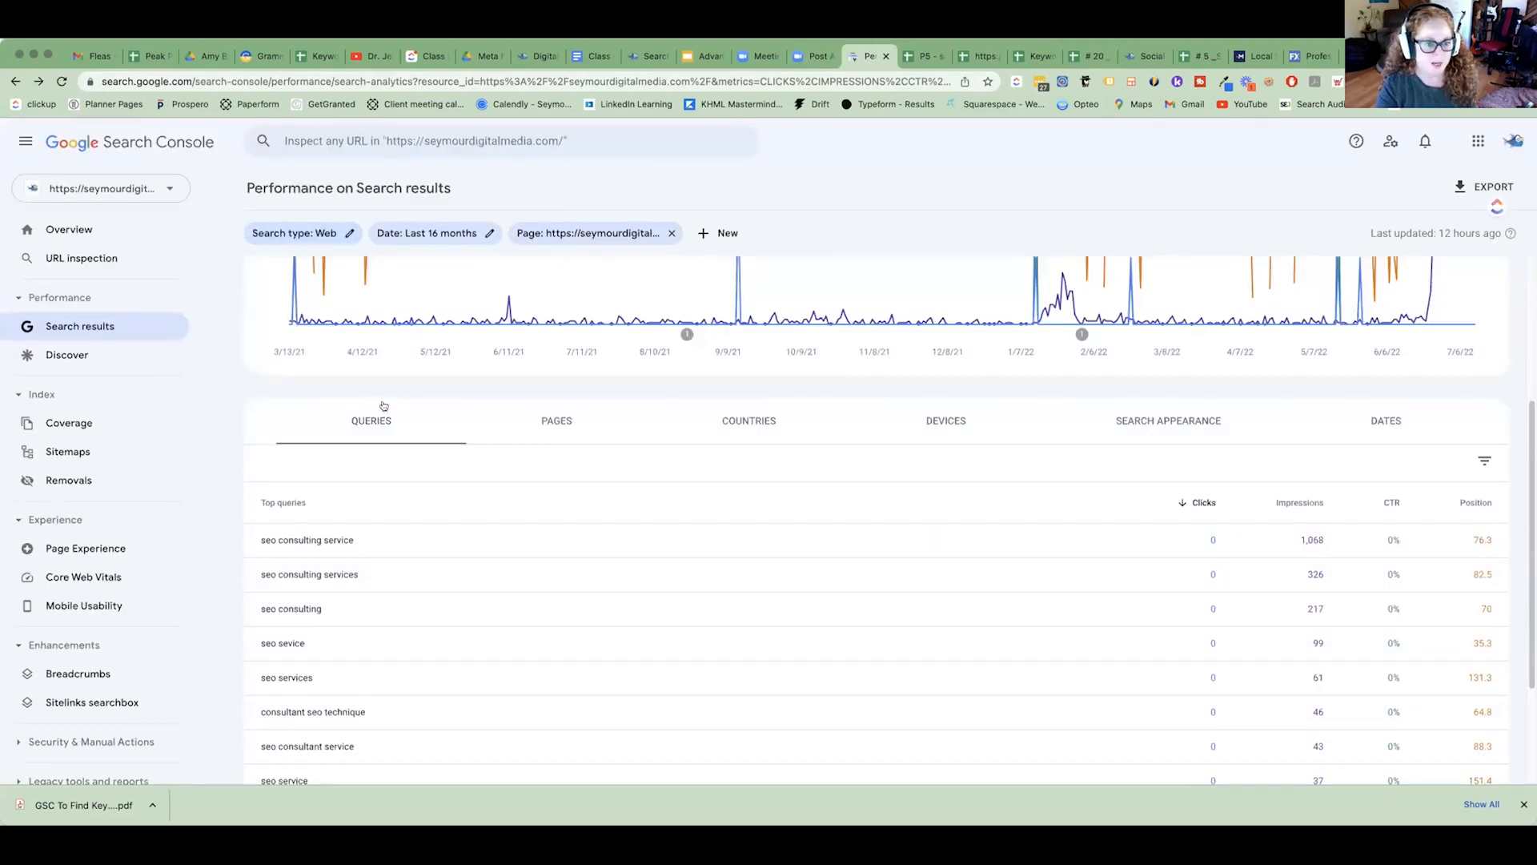
{"action": "left_click", "coordinate": [589, 233]}
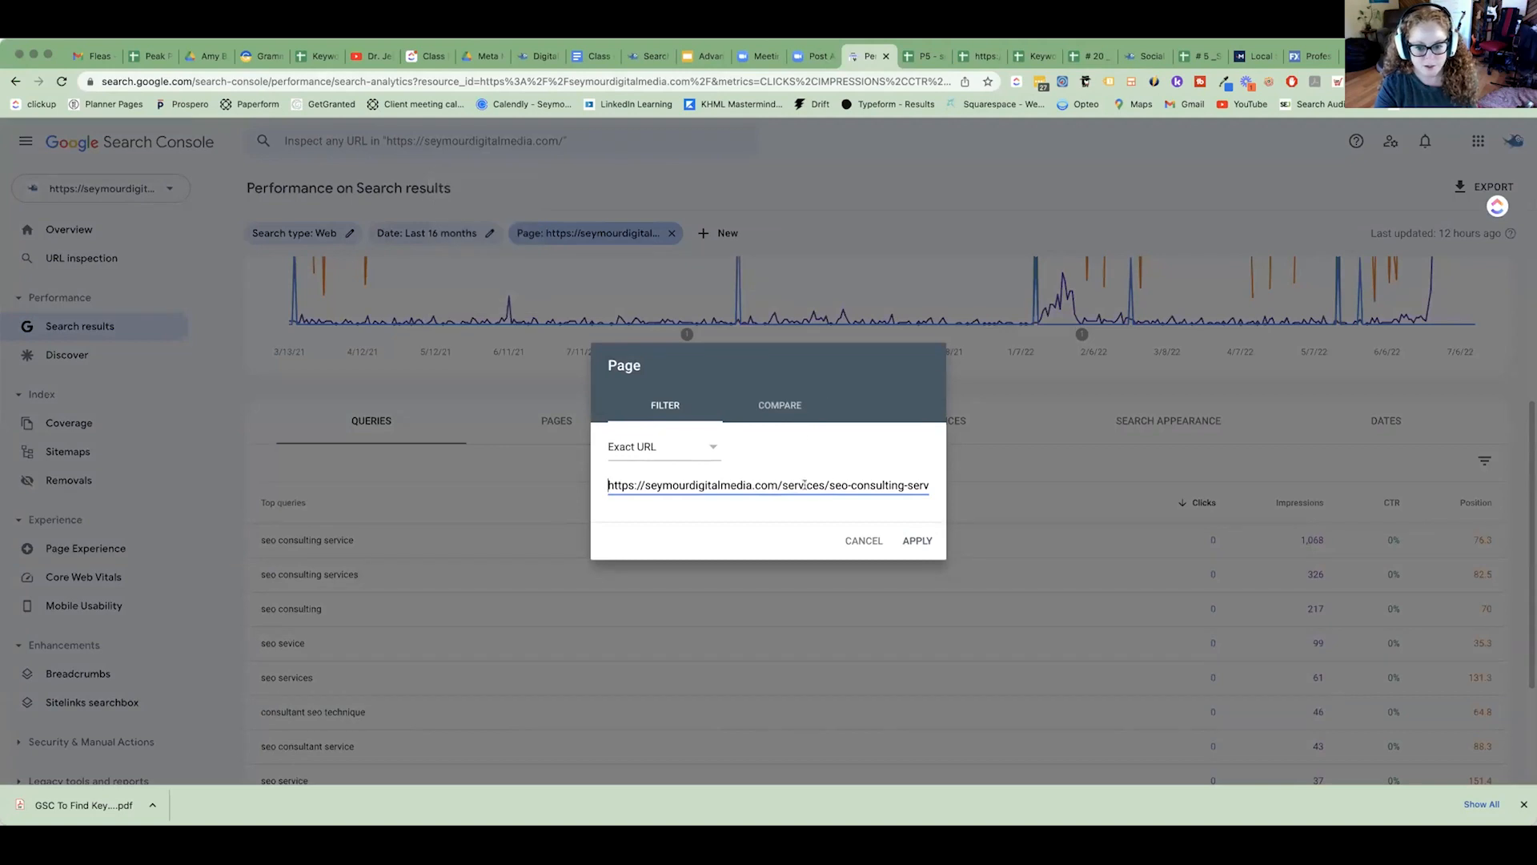
{"action": "left_click", "coordinate": [973, 164]}
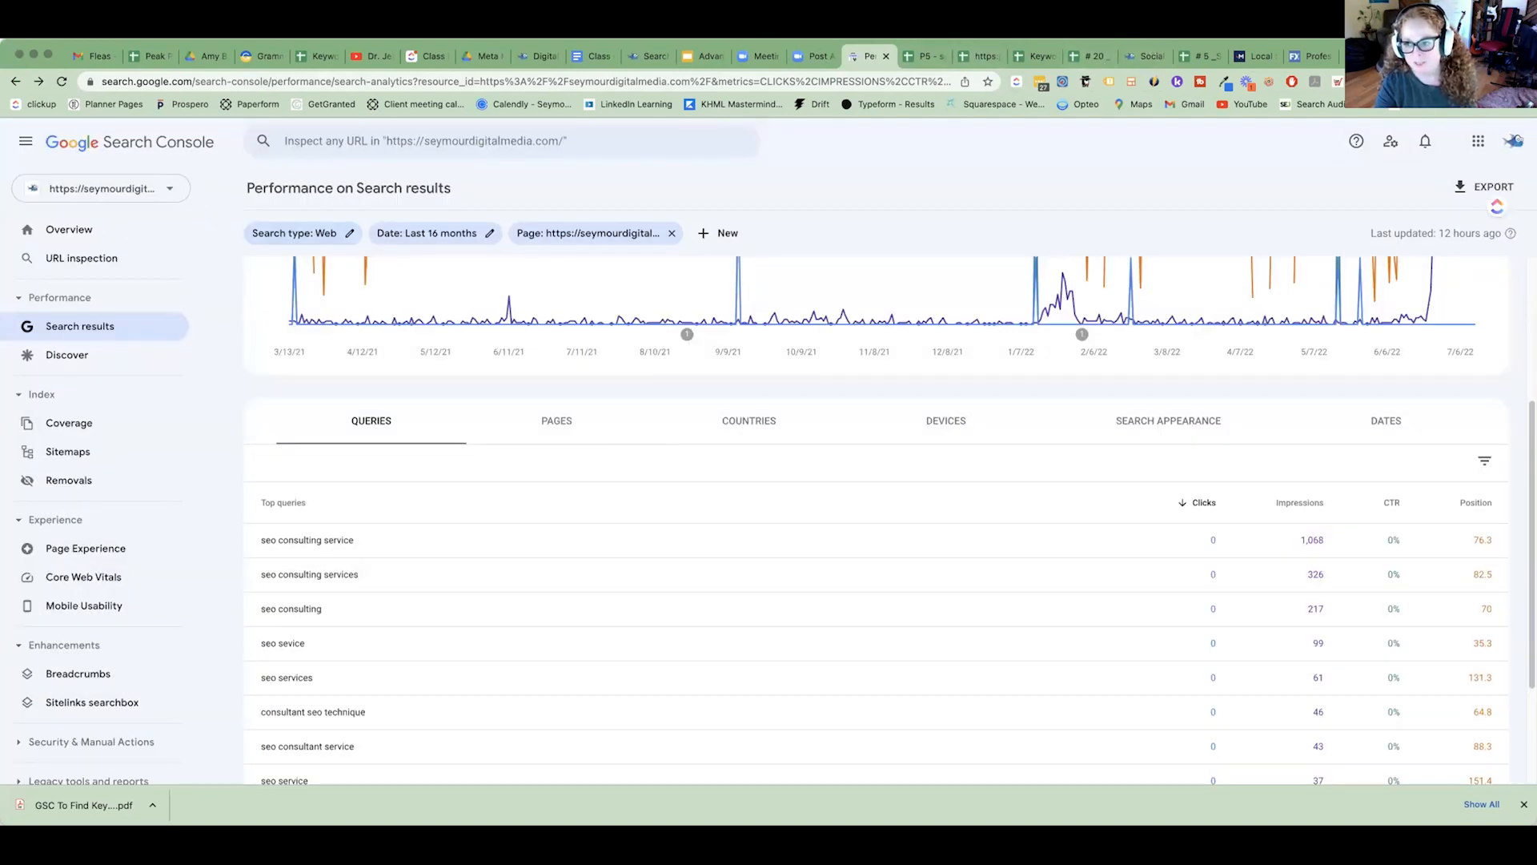
Return to the Posting Strategy web page and highlight its posting-strategy slug and full web address.
{"action": "left_click", "coordinate": [1145, 56]}
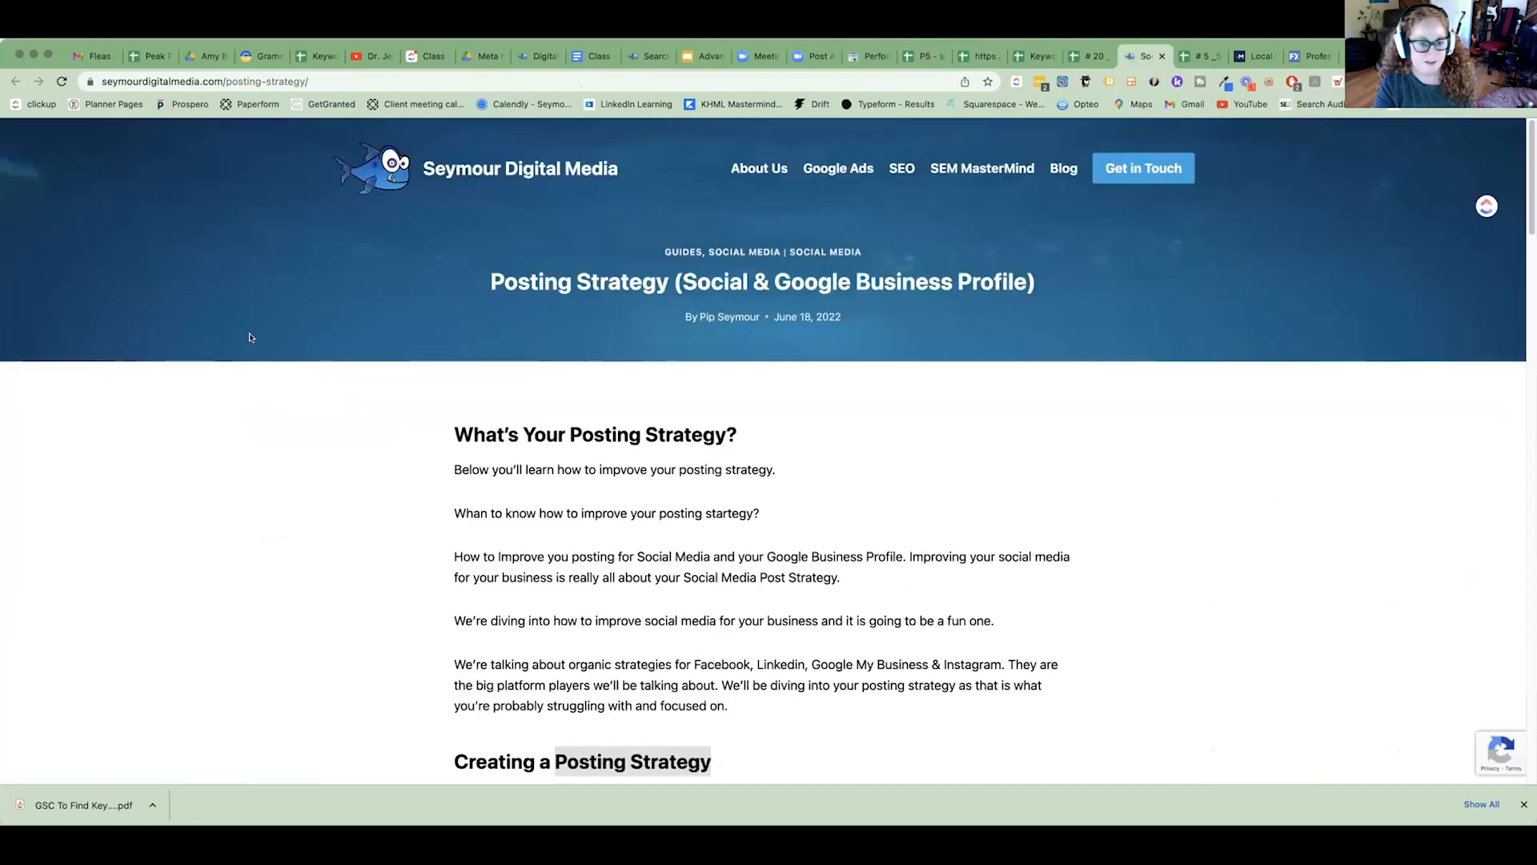
{"action": "left_click_drag", "start_coordinate": [226, 82], "coordinate": [305, 82]}
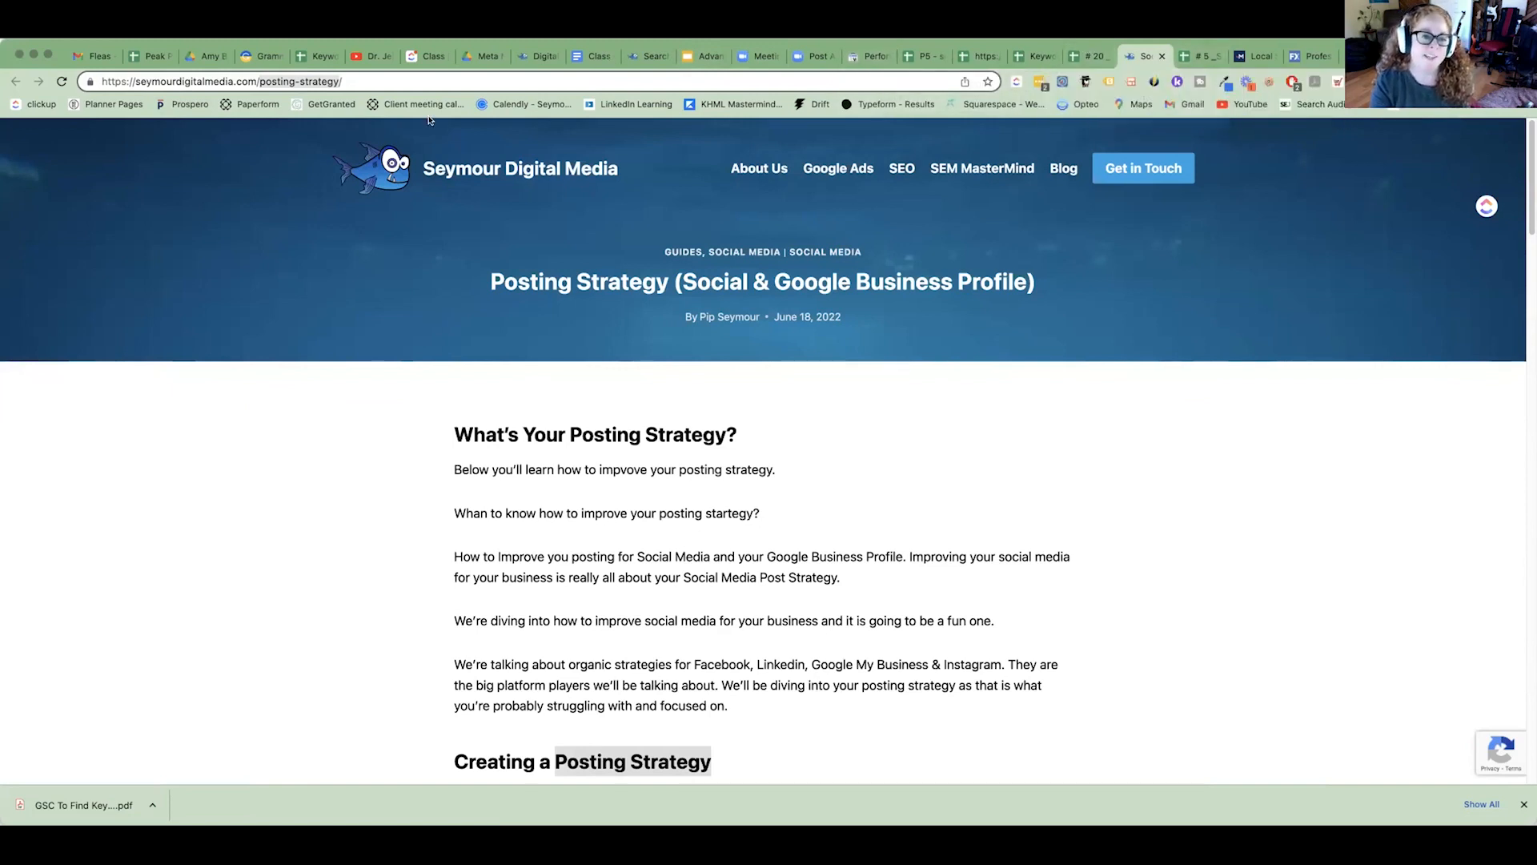
{"action": "left_click", "coordinate": [384, 81]}
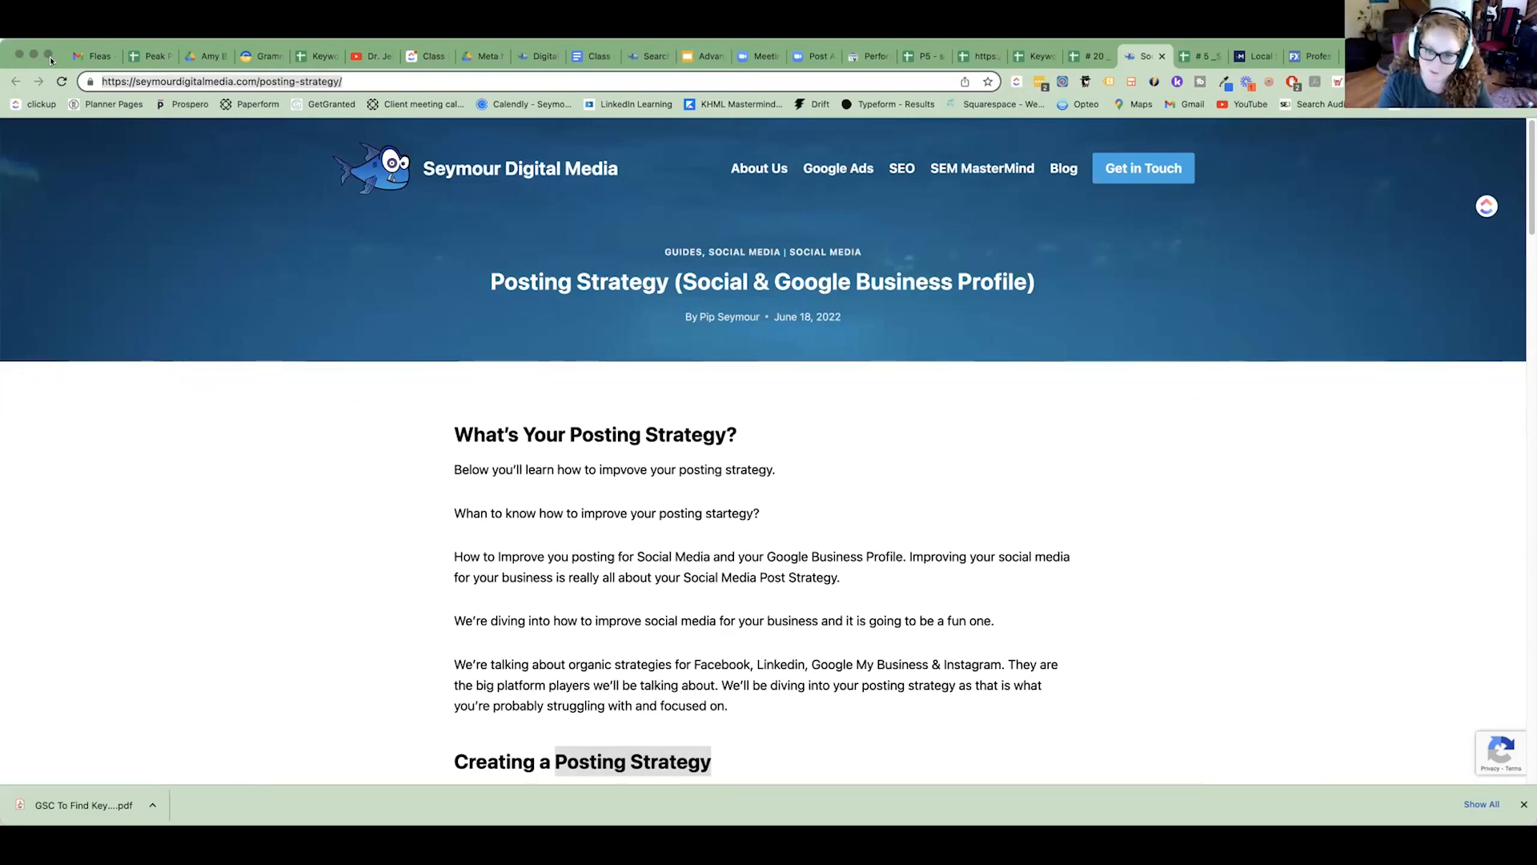
Close the # 5 SEO Consulting Service spreadsheet and return to the # 20 Social Media Posting Strategy spreadsheet, opening its file name for editing.
{"action": "left_click", "coordinate": [853, 56]}
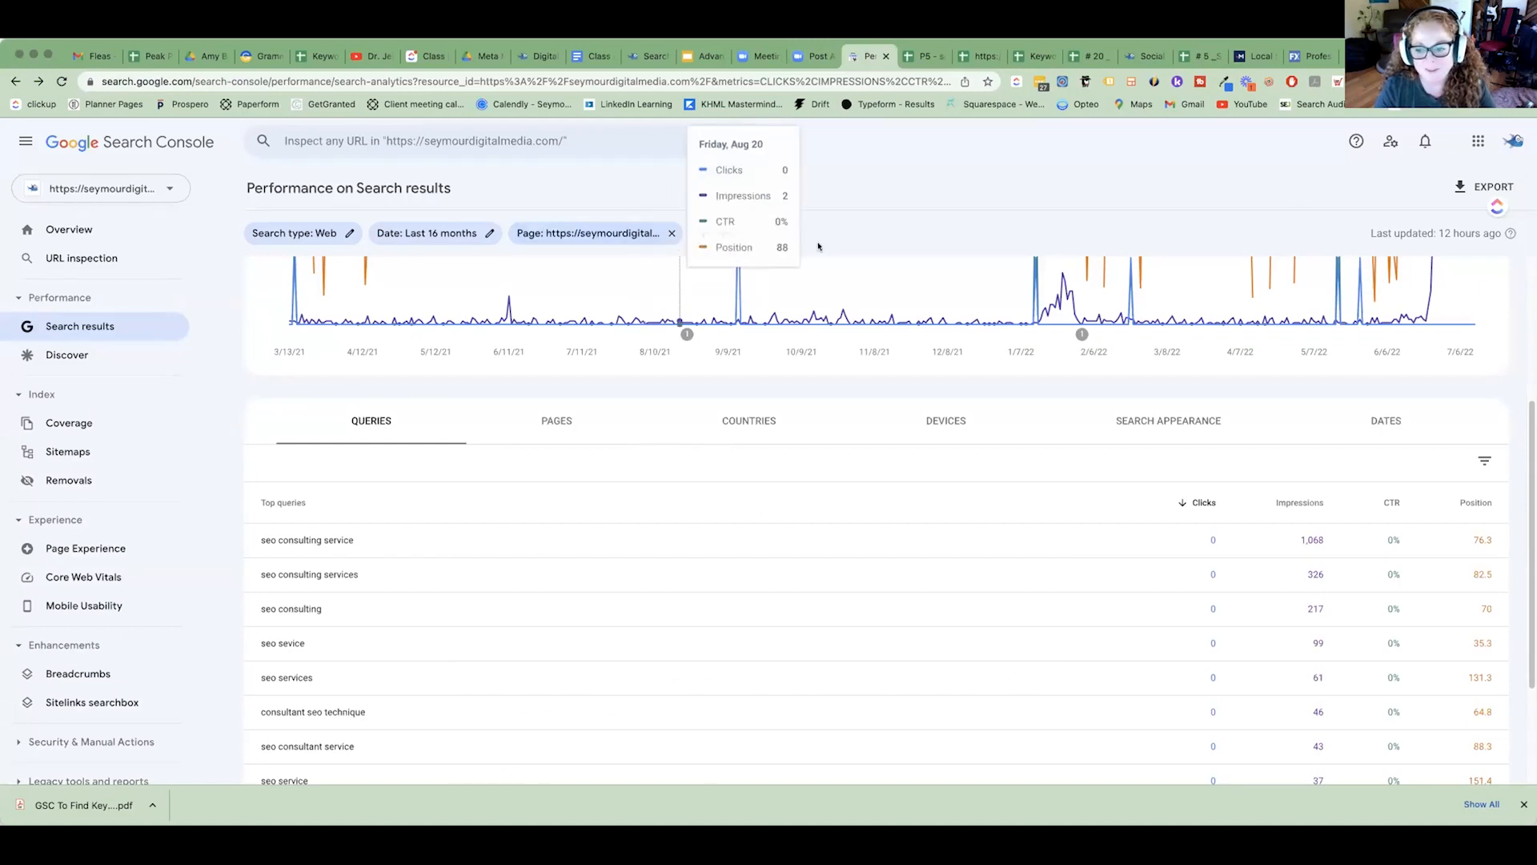
{"action": "left_click", "coordinate": [1206, 56]}
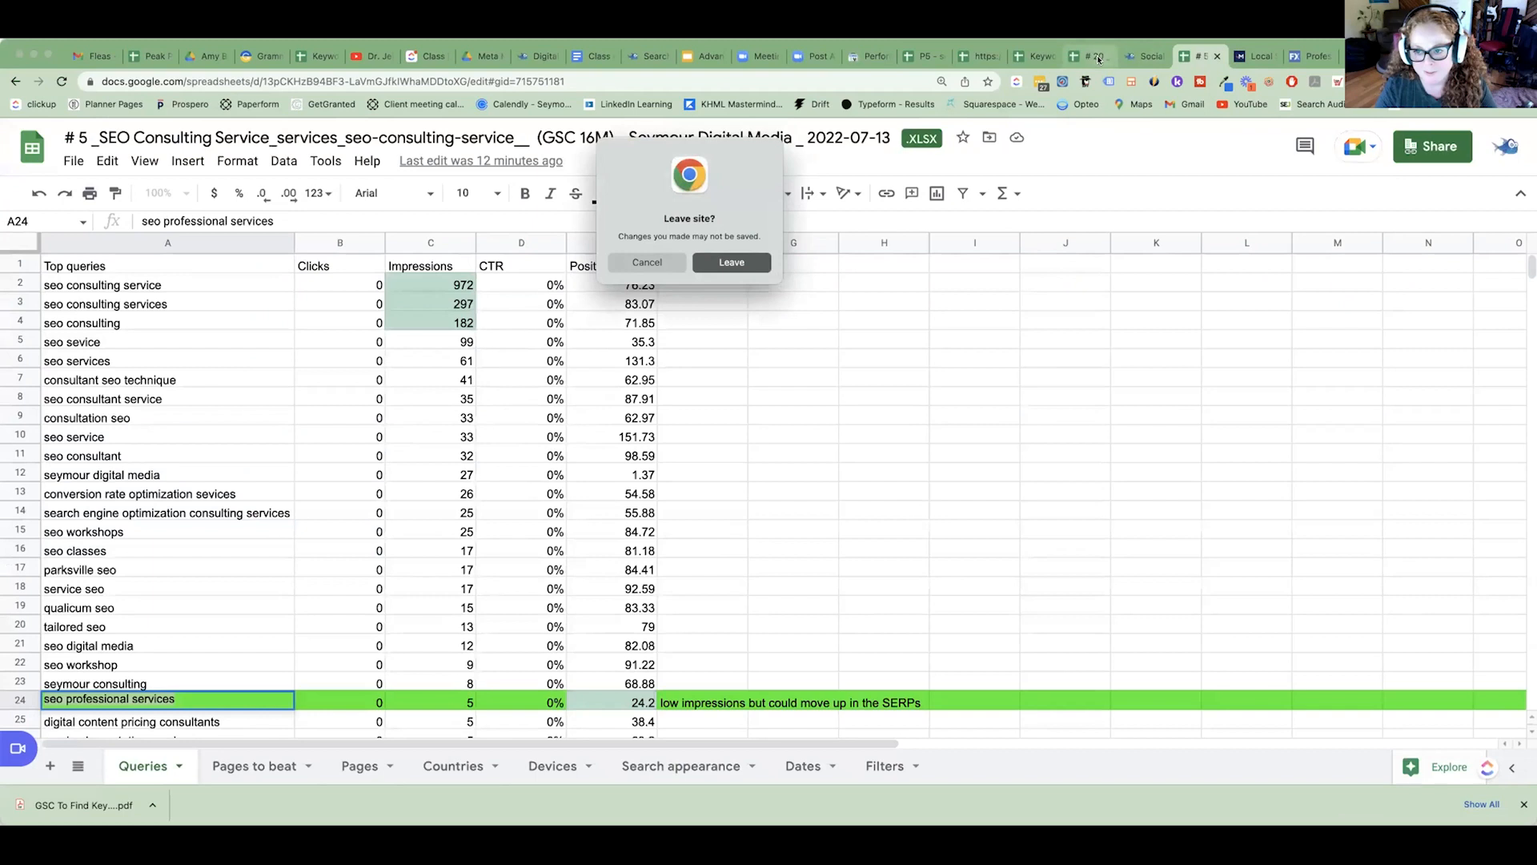
{"action": "key", "text": "Escape"}
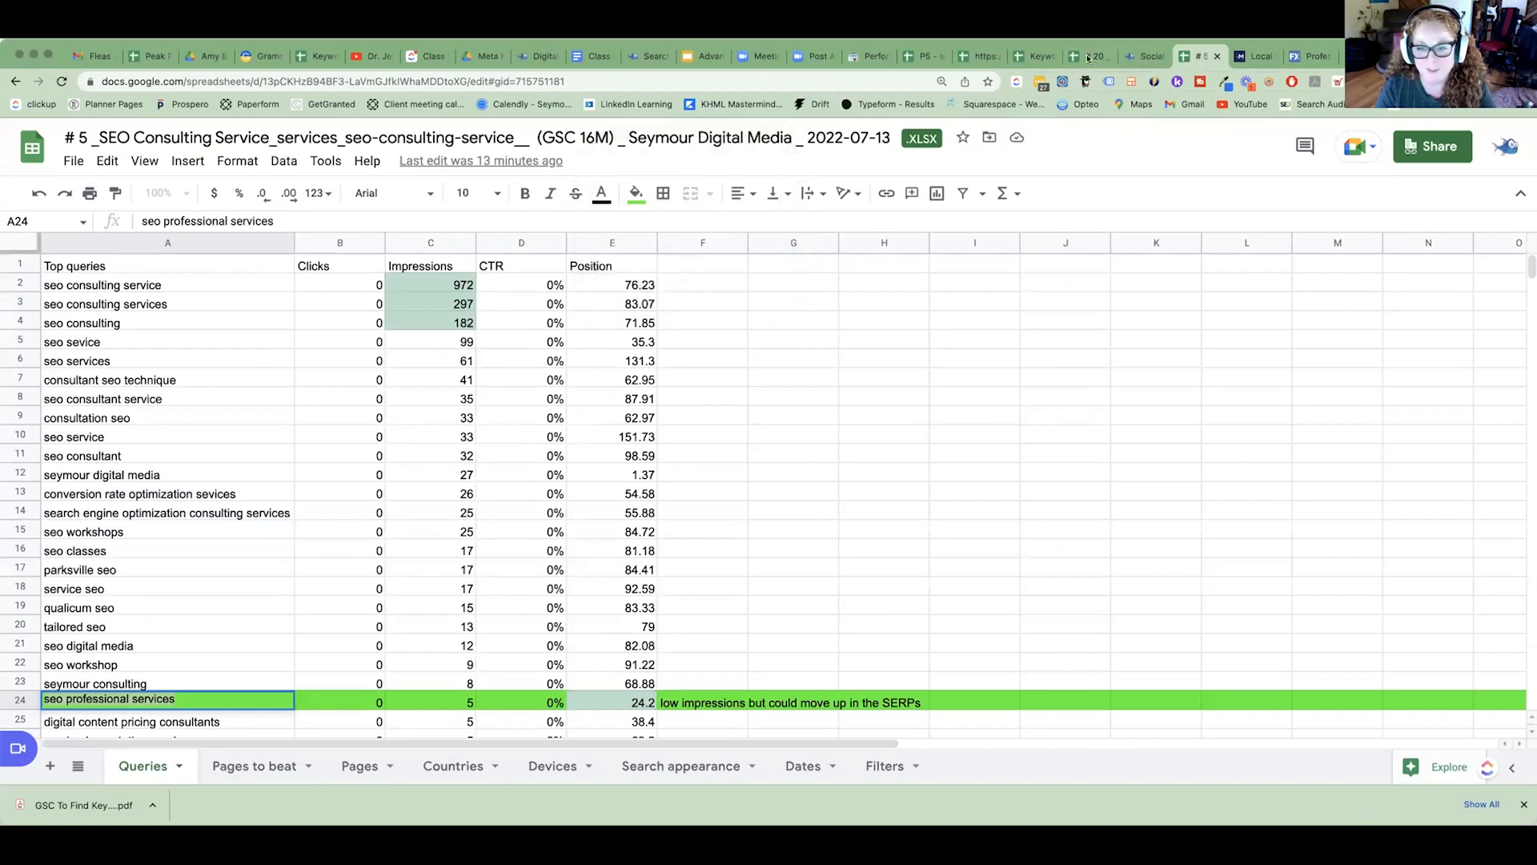
{"action": "left_click", "coordinate": [1089, 56]}
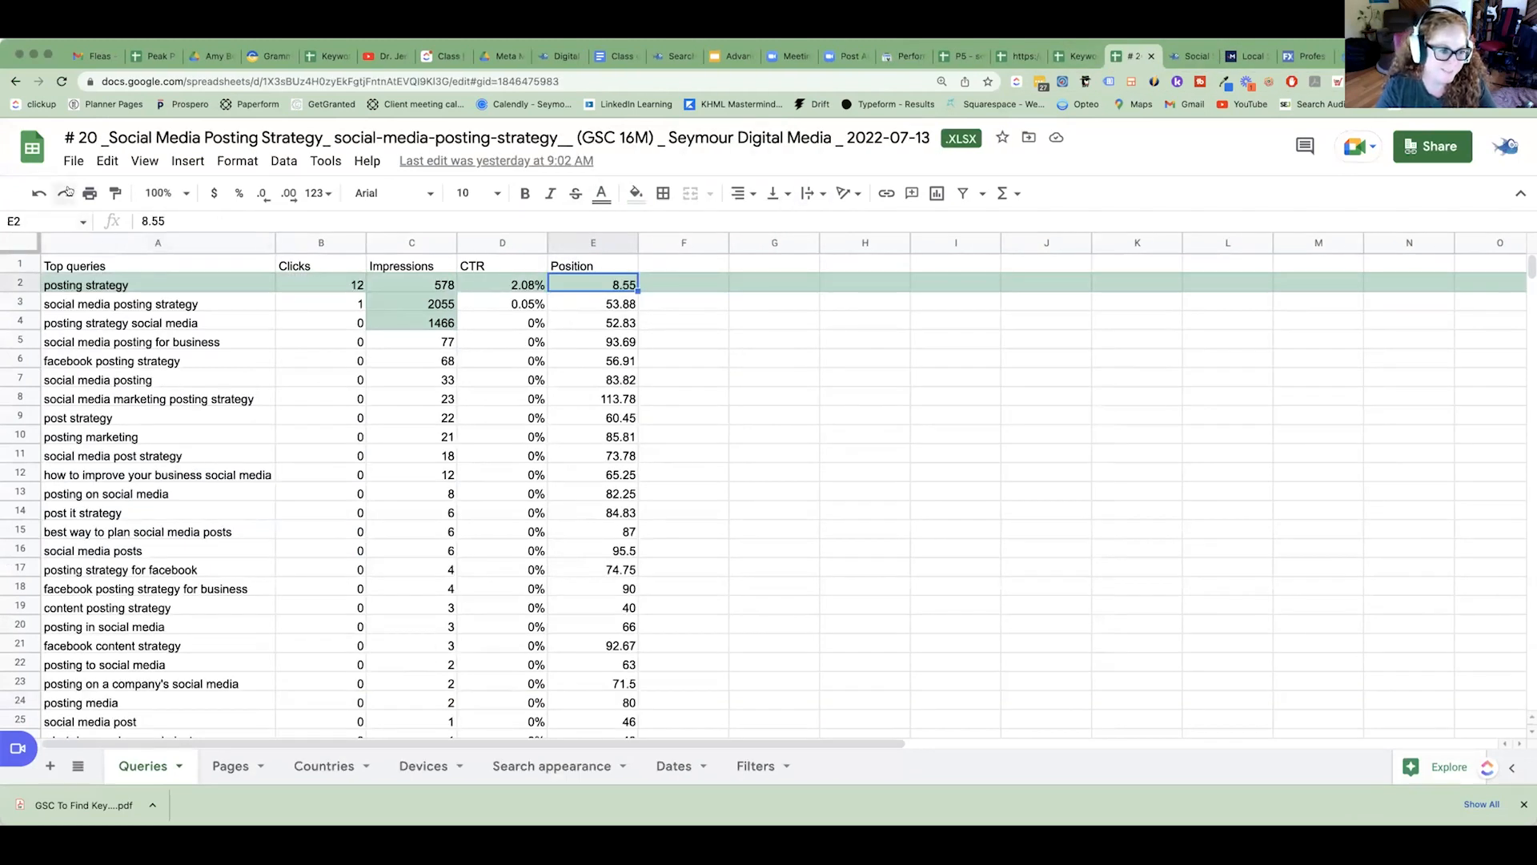
{"action": "left_click", "coordinate": [256, 138]}
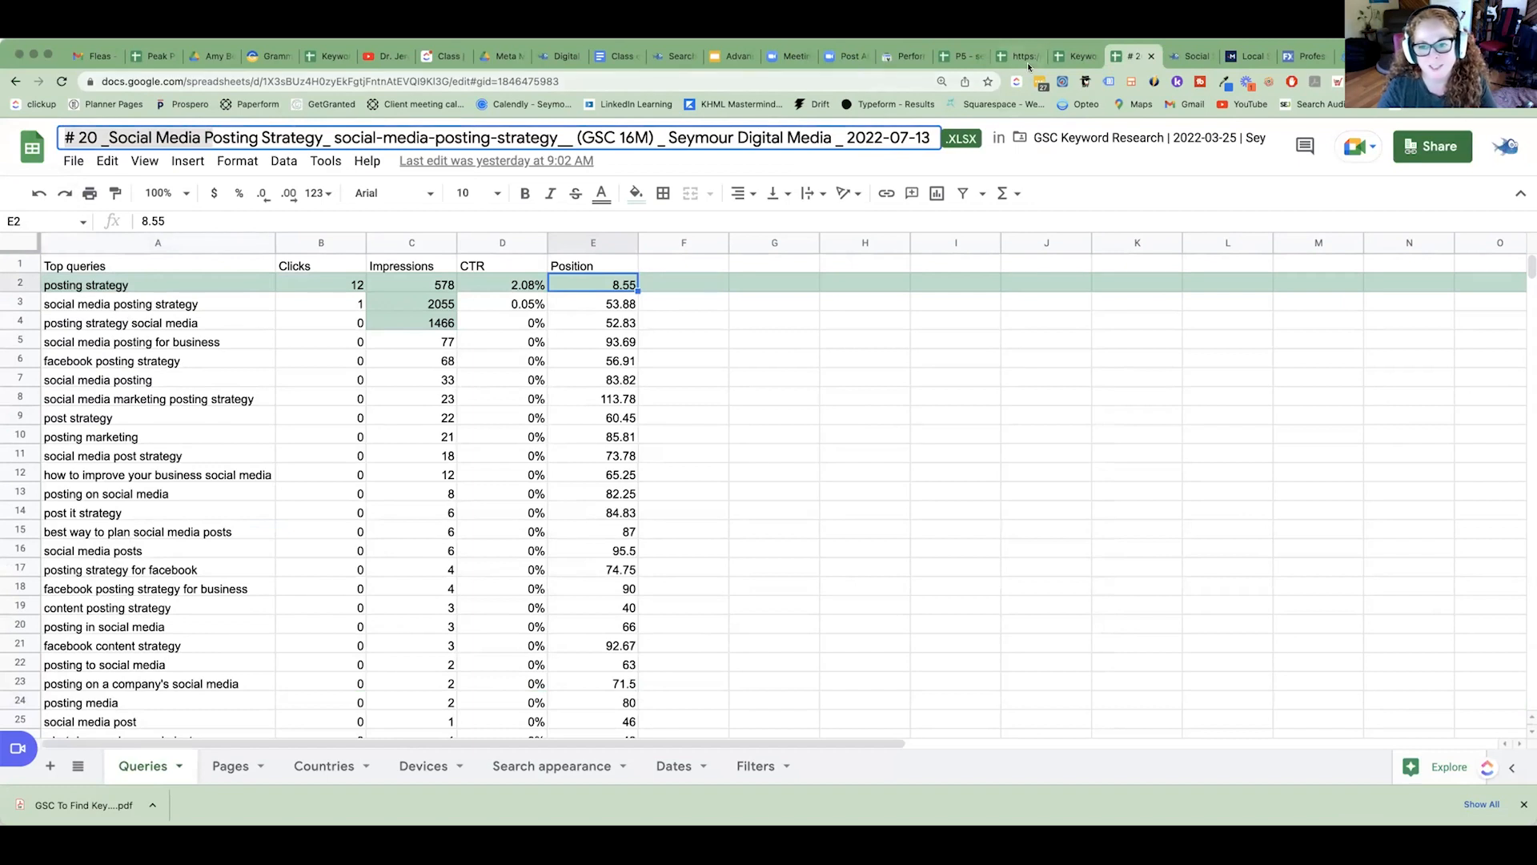
Leave the file name editing and review the click-through rate and full row of the "posting strategy" query.
{"action": "left_click", "coordinate": [307, 353]}
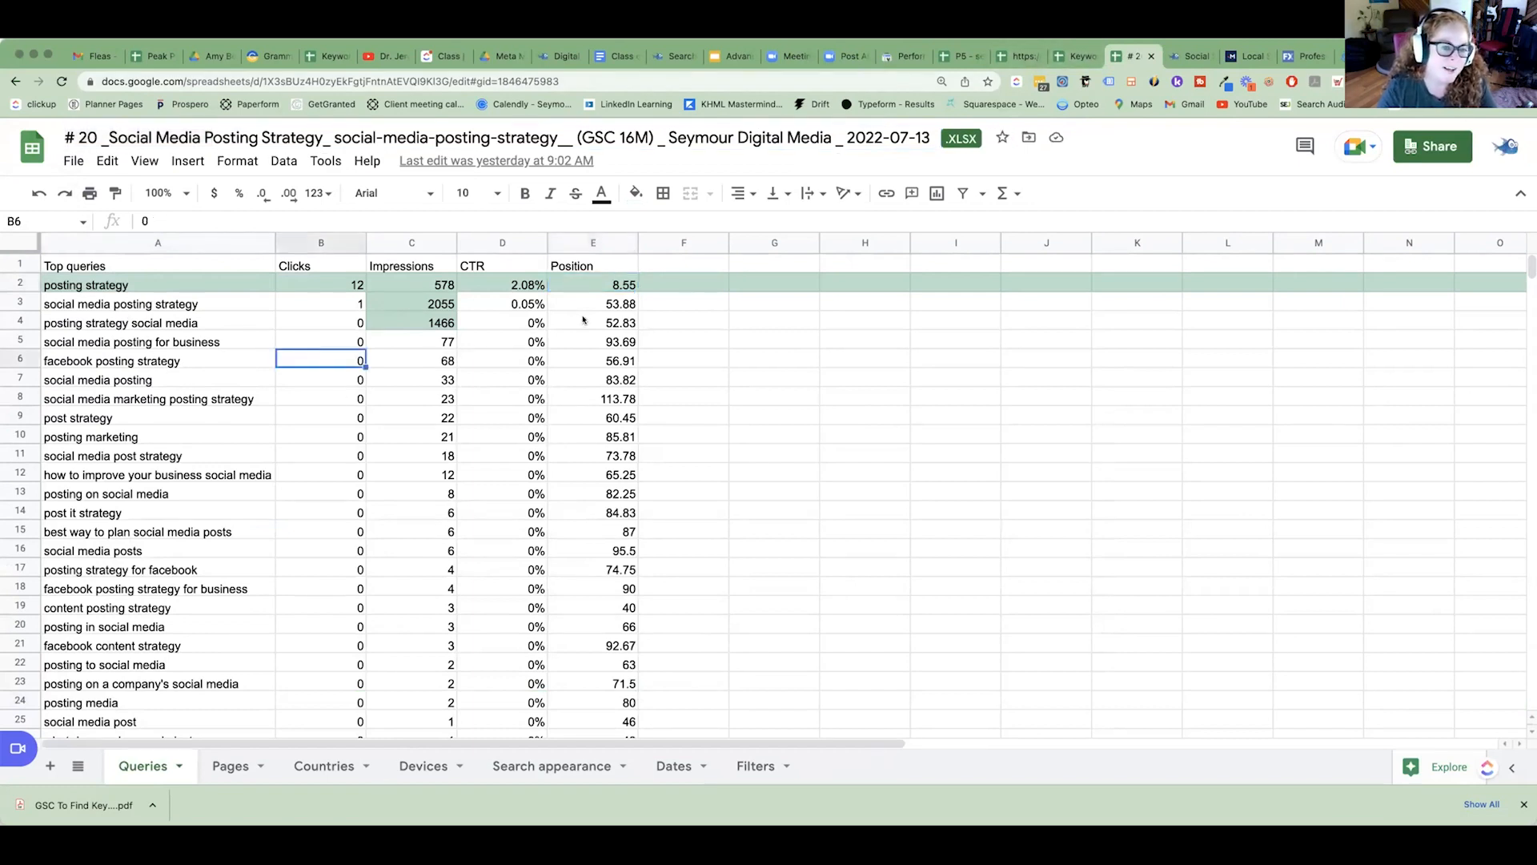
{"action": "left_click", "coordinate": [504, 284]}
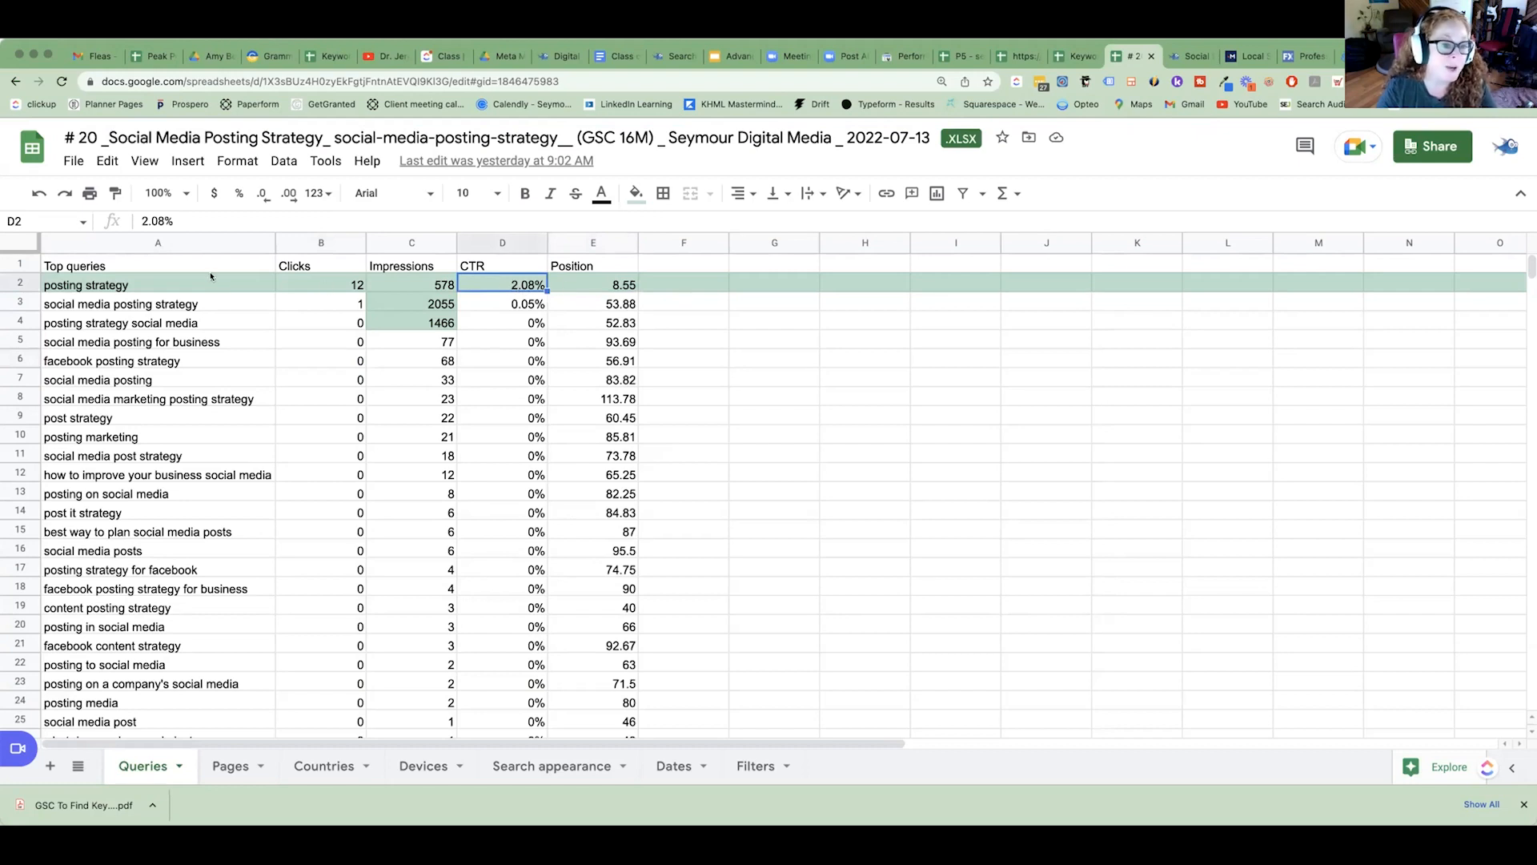
{"action": "left_click", "coordinate": [20, 282]}
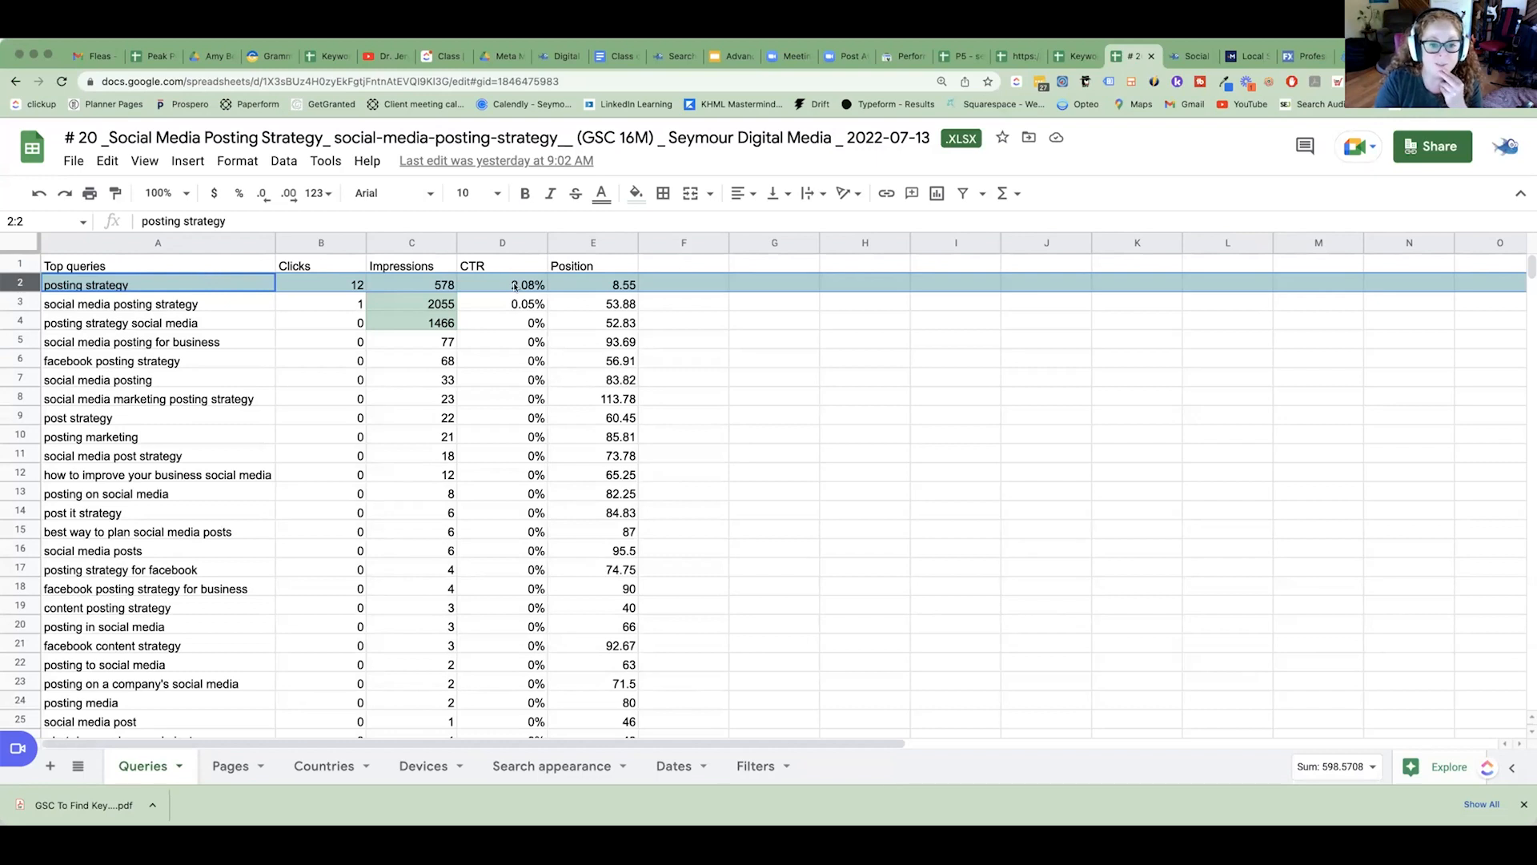
{"action": "left_click_drag", "start_coordinate": [616, 280], "coordinate": [155, 285]}
Copy the "posting strategy" query from the spreadsheet and search for it in Merkle's Local Search Results Tool.
{"action": "left_click", "coordinate": [144, 280]}
{"action": "double_click", "coordinate": [131, 279]}
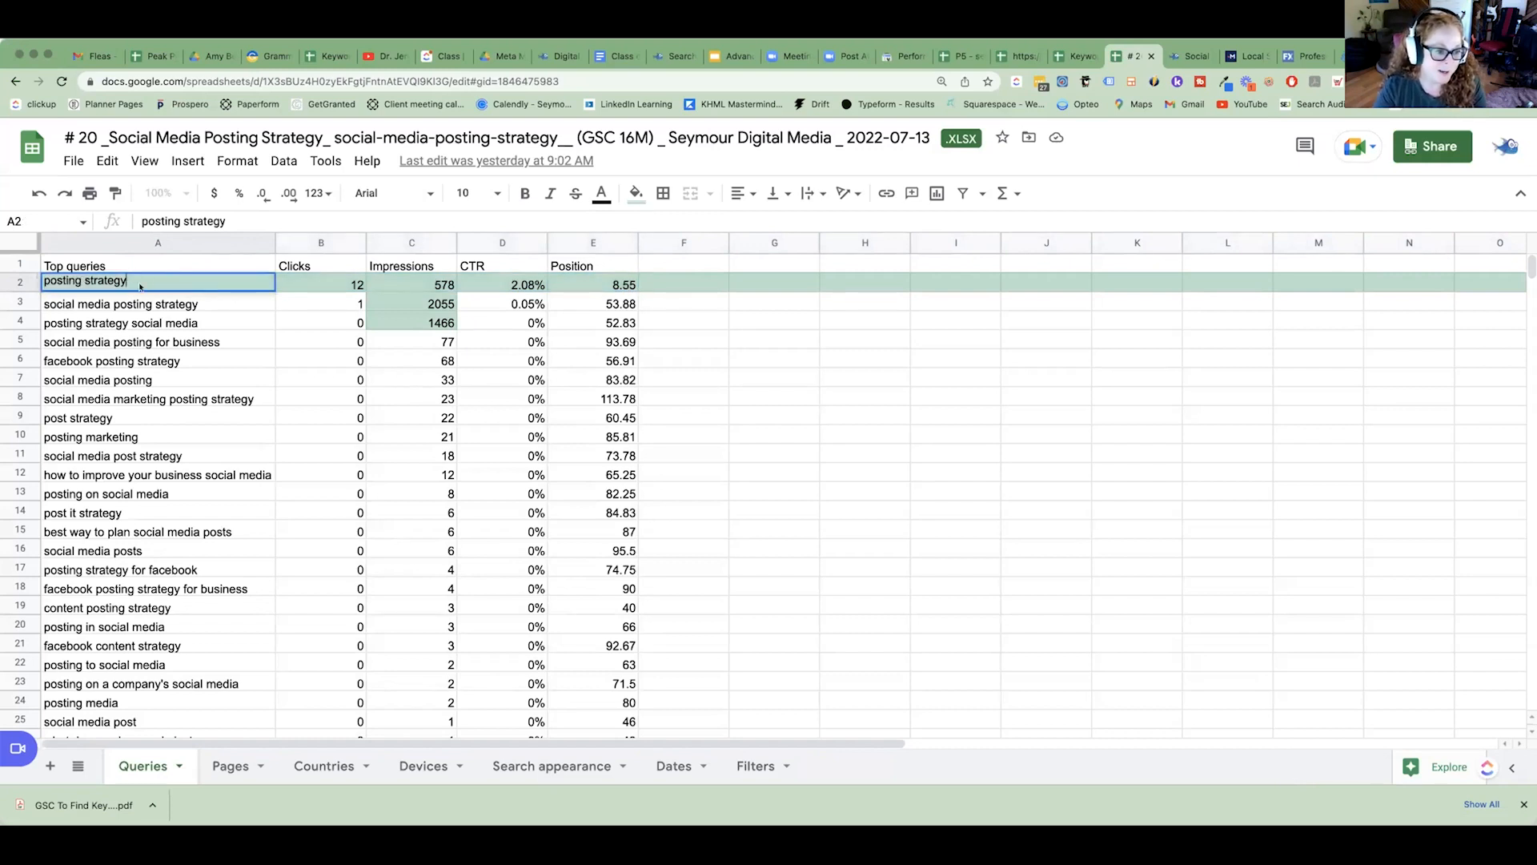
{"action": "right_click", "coordinate": [141, 279]}
{"action": "left_click", "coordinate": [141, 278]}
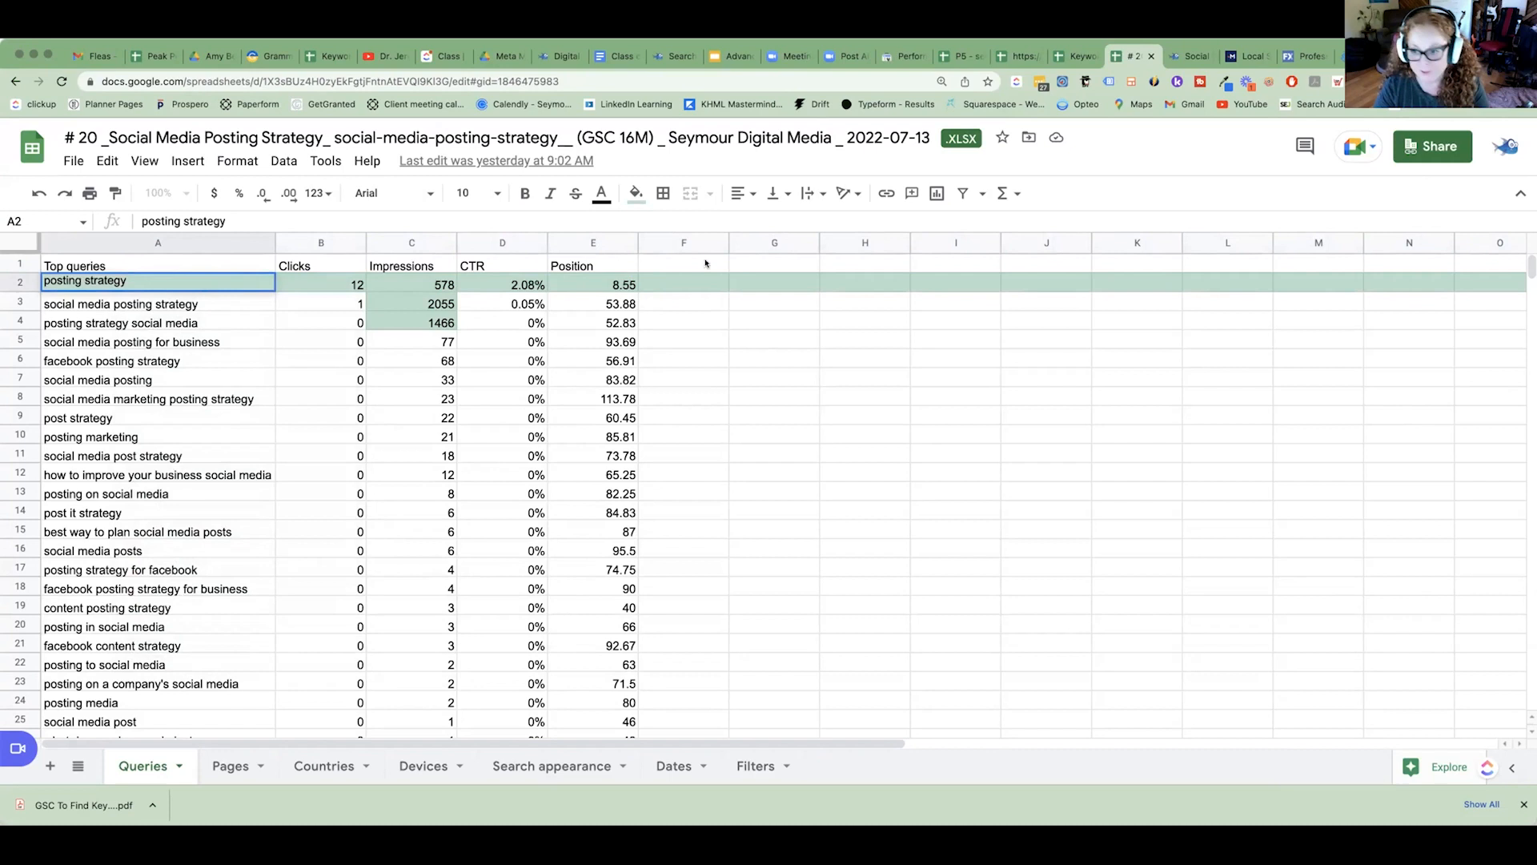
{"action": "left_click", "coordinate": [1249, 56]}
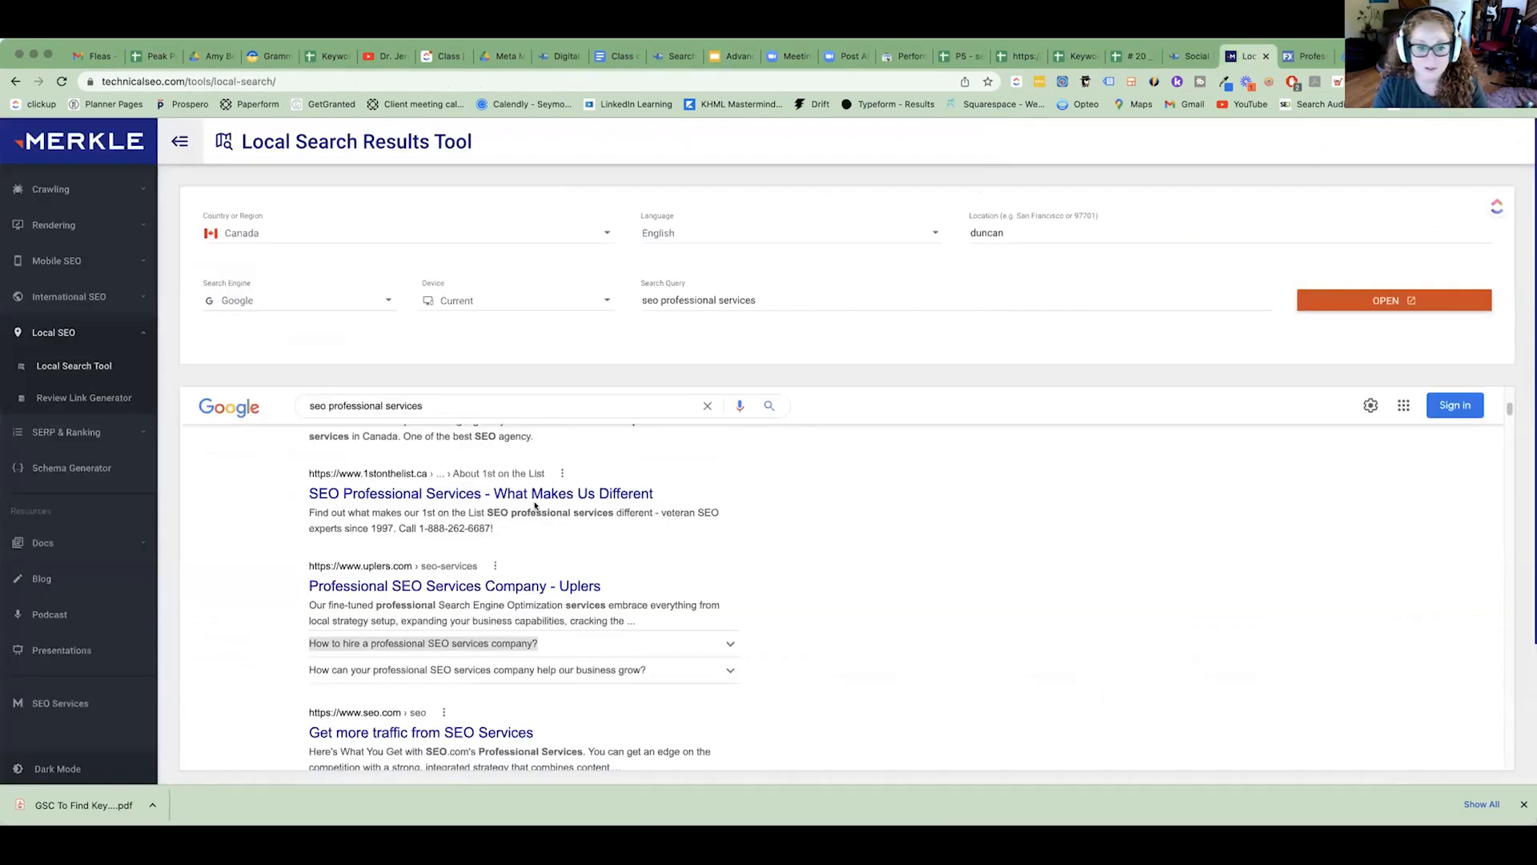
{"action": "left_click_drag", "start_coordinate": [761, 300], "coordinate": [602, 297]}
{"action": "type", "text": "posting strategy"}
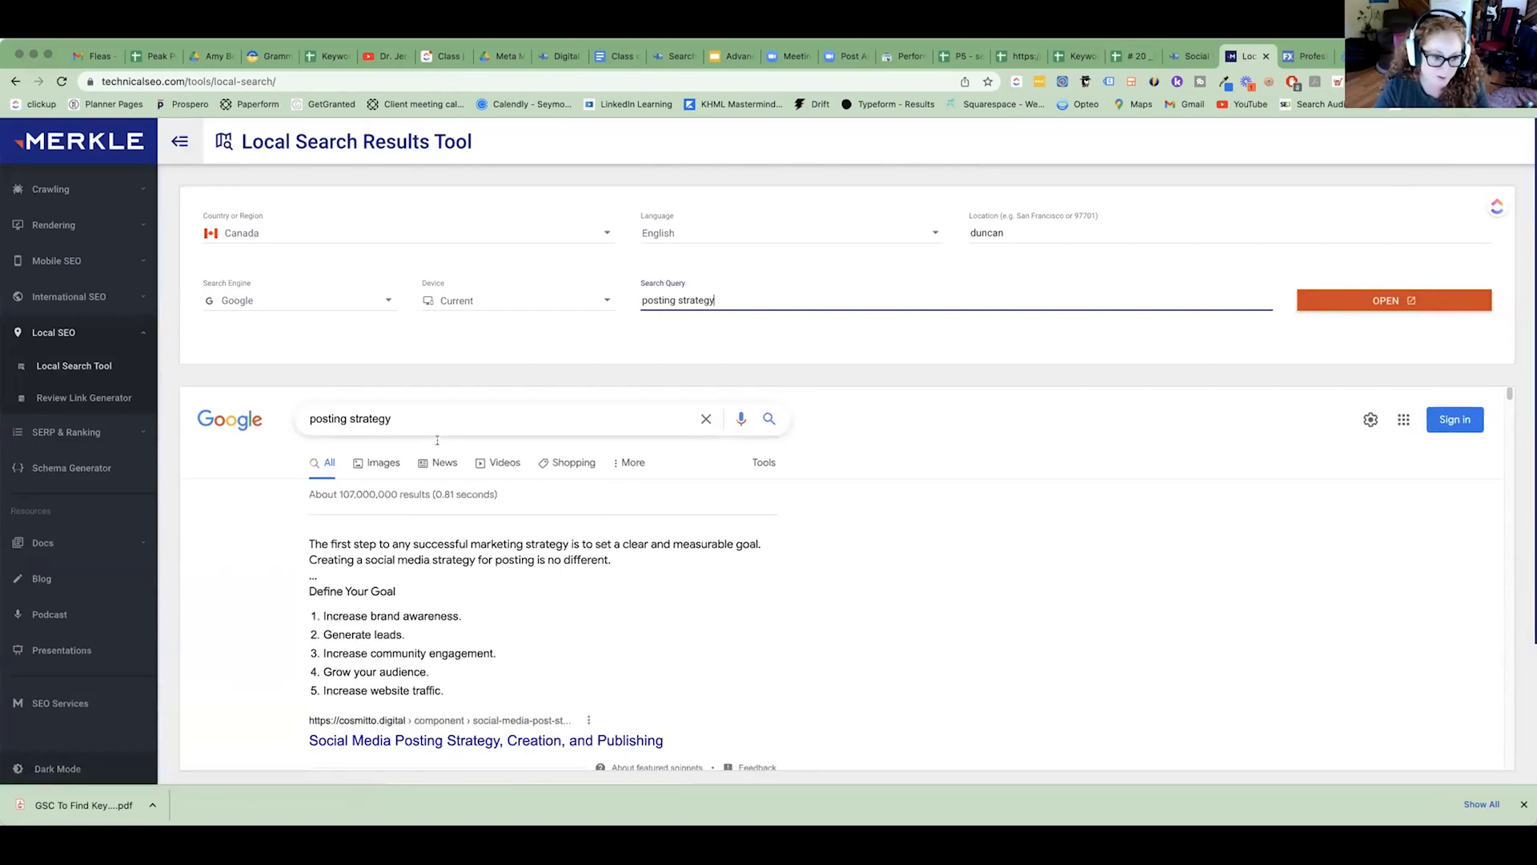
Examine the top search results for "posting strategy" and highlight the seymourdigitalmedia.com listing.
{"action": "scroll", "coordinate": [480, 481], "scroll_direction": "down", "scroll_amount": 3}
{"action": "left_click", "coordinate": [409, 558]}
{"action": "left_click_drag", "start_coordinate": [411, 558], "coordinate": [522, 689]}
{"action": "scroll", "coordinate": [542, 689], "scroll_direction": "down", "scroll_amount": 1}
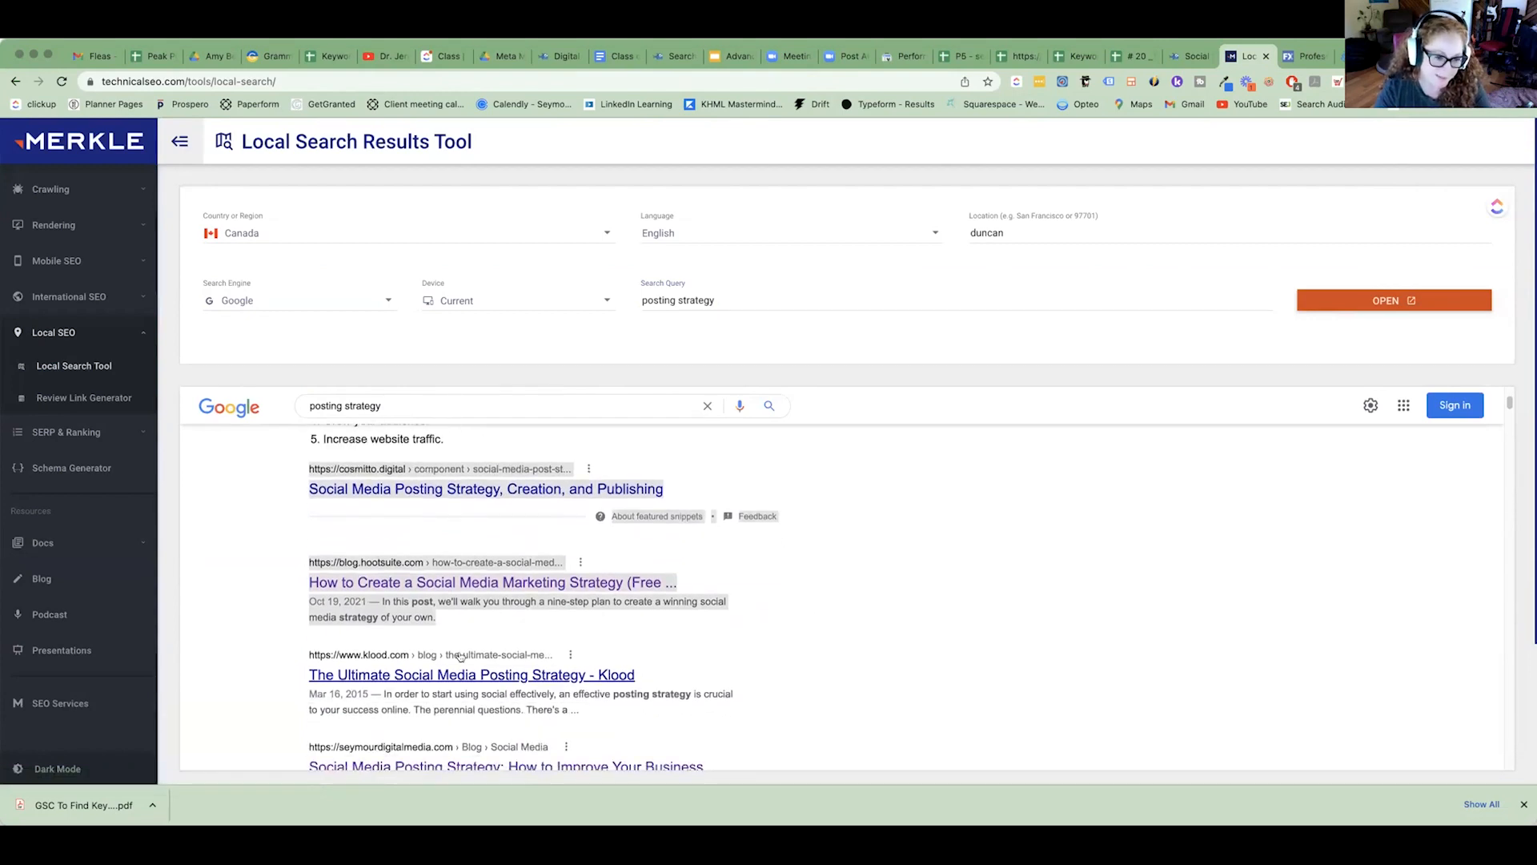
{"action": "scroll", "coordinate": [460, 657], "scroll_direction": "down", "scroll_amount": 1}
{"action": "scroll", "coordinate": [461, 657], "scroll_direction": "down", "scroll_amount": 2}
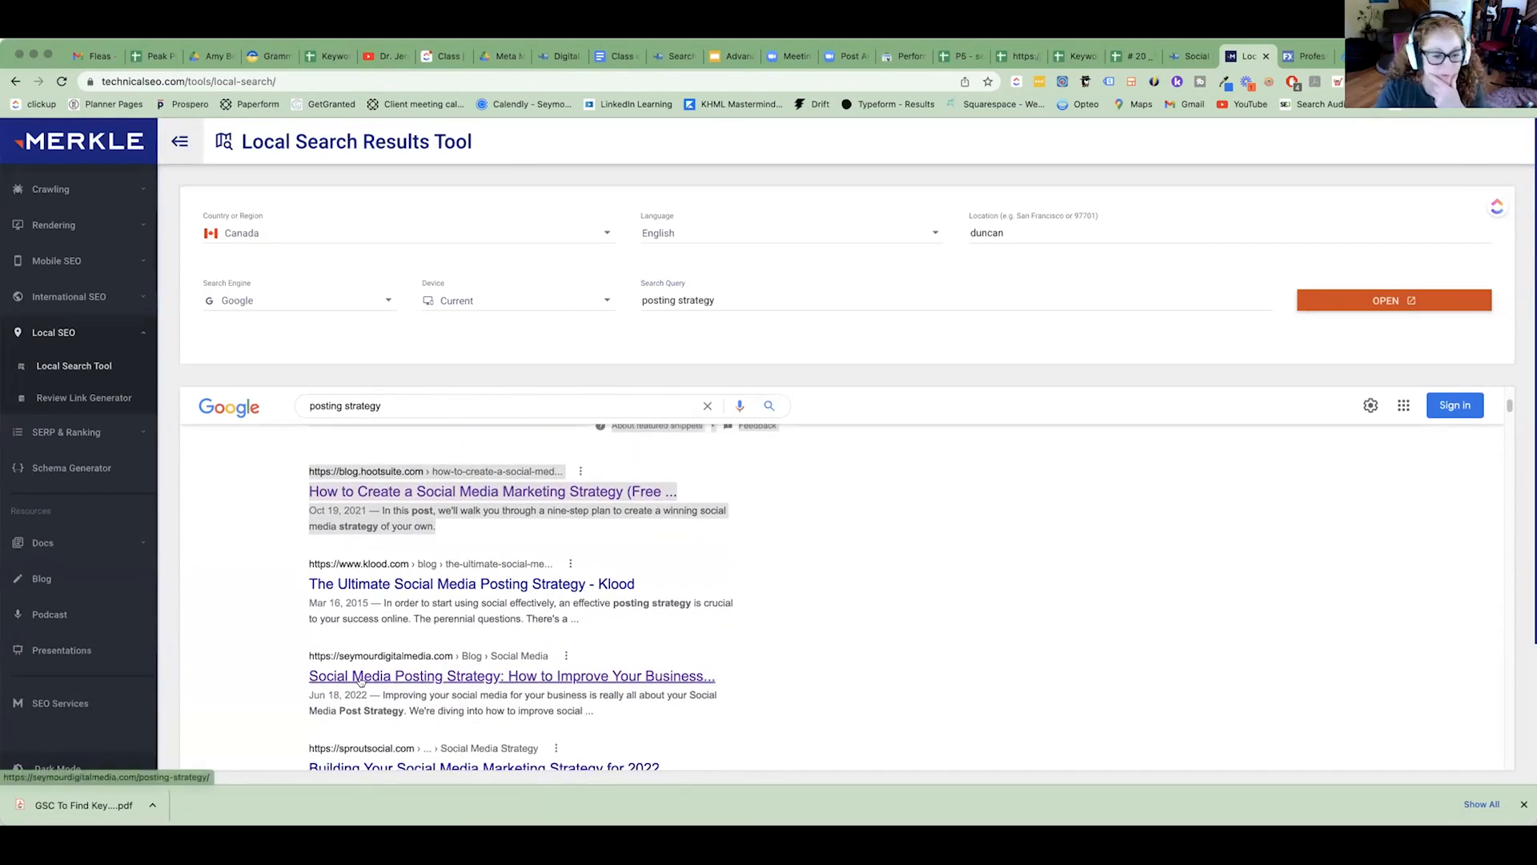
{"action": "left_click_drag", "start_coordinate": [310, 650], "coordinate": [692, 711]}
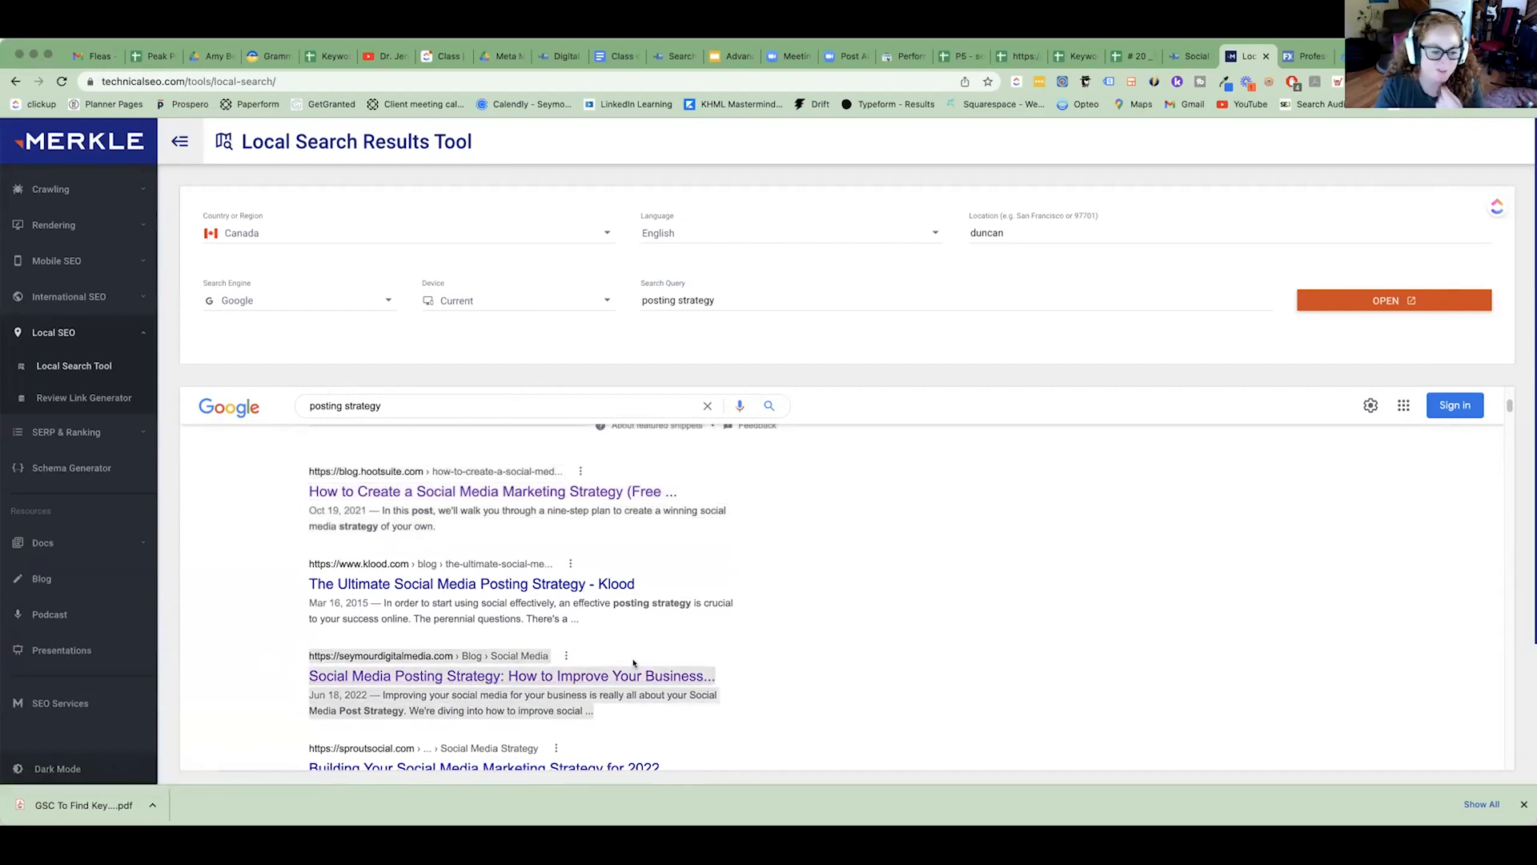
{"action": "scroll", "coordinate": [630, 666], "scroll_direction": "down", "scroll_amount": 1}
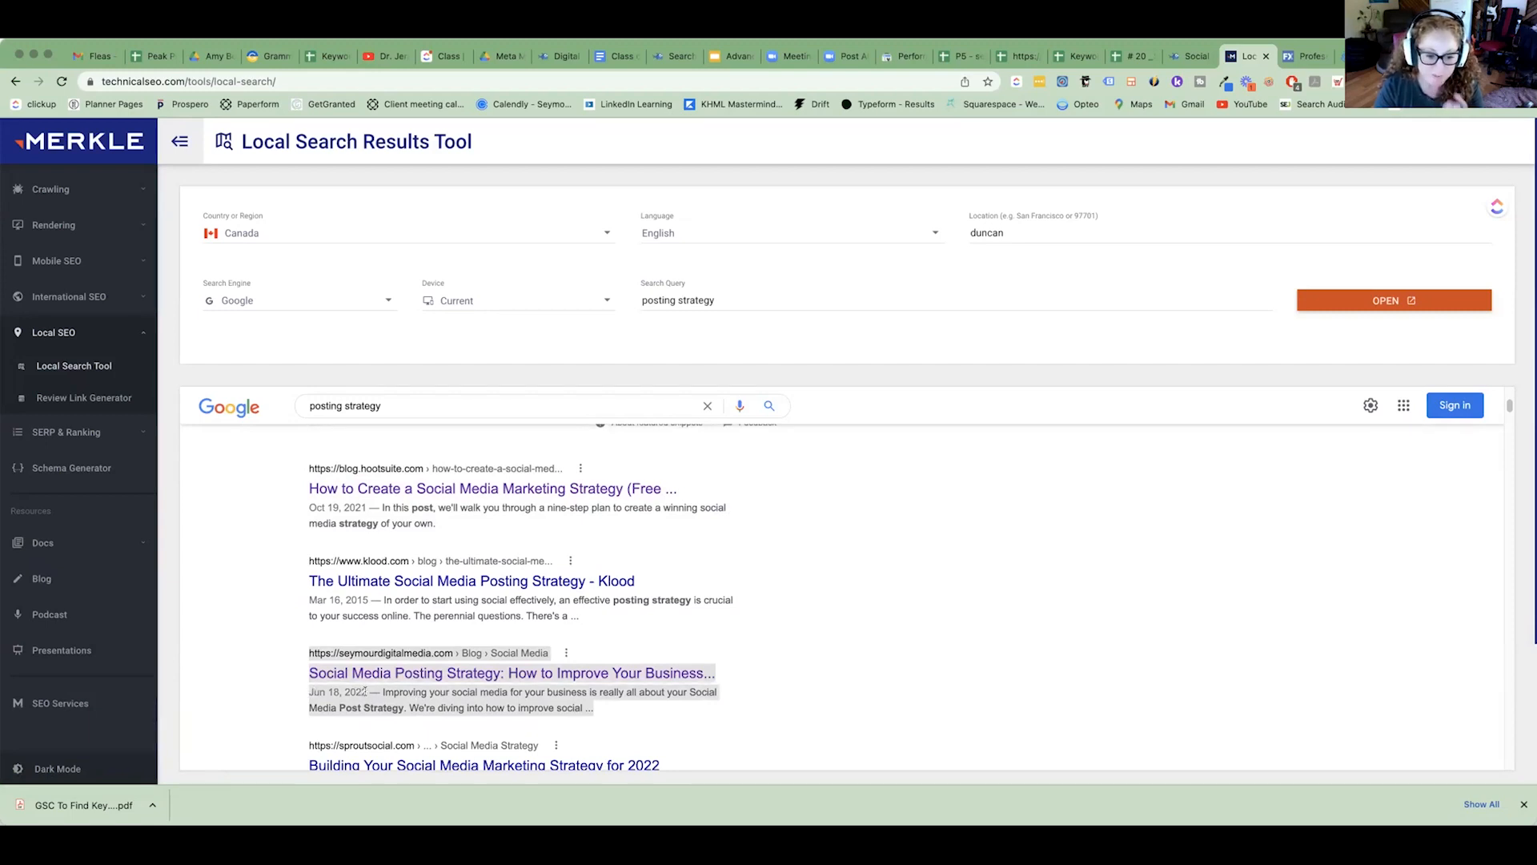
{"action": "scroll", "coordinate": [365, 691], "scroll_direction": "down", "scroll_amount": 4}
{"action": "scroll", "coordinate": [367, 668], "scroll_direction": "up", "scroll_amount": 6}
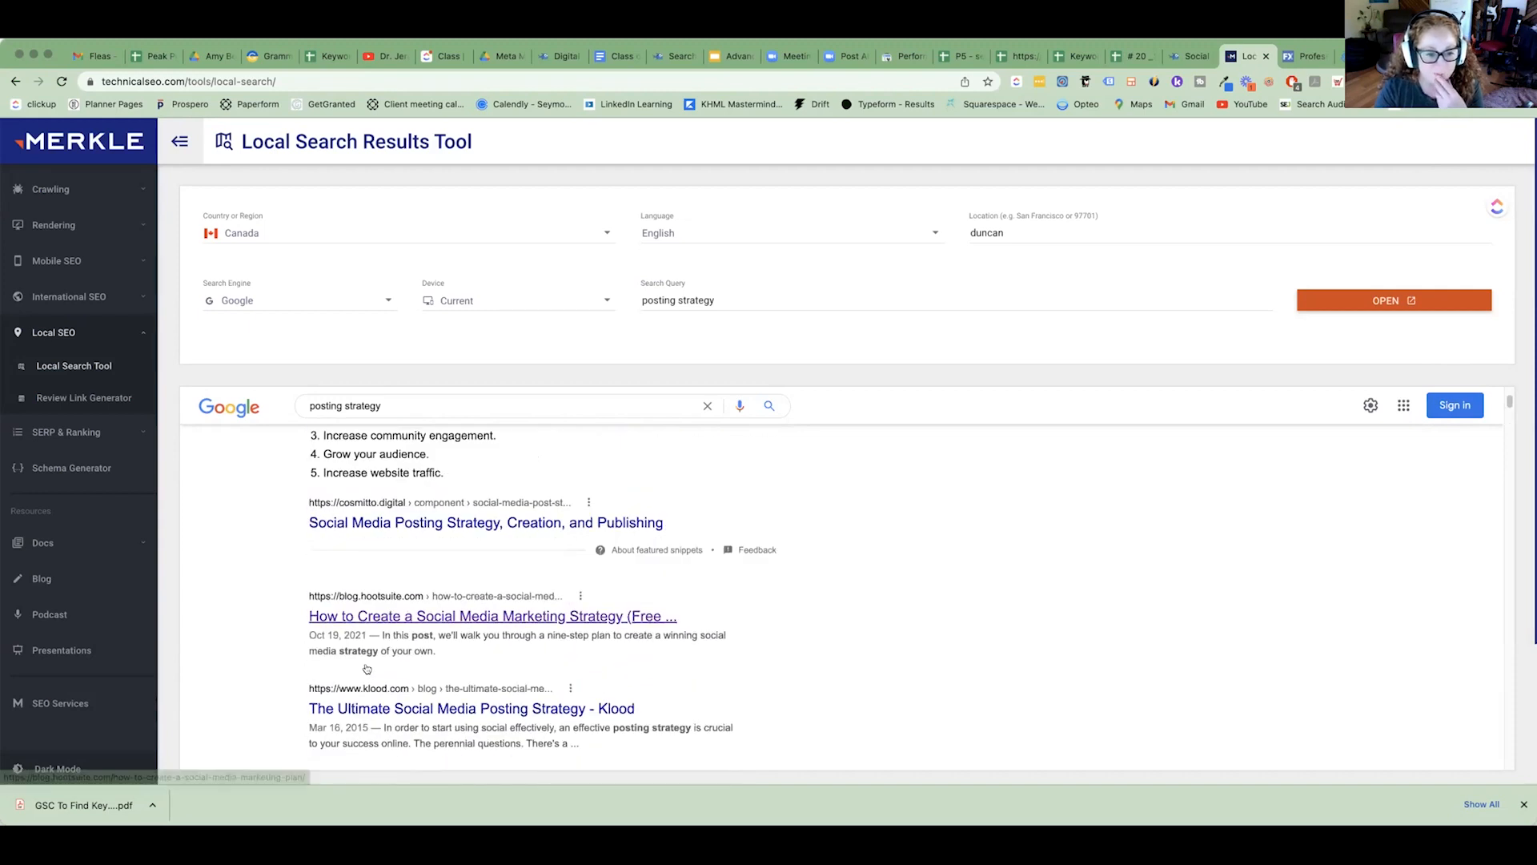
Copy "posting strategy" from the embedded Google search field and select the text of the tool's Search Query.
{"action": "left_click_drag", "start_coordinate": [384, 405], "coordinate": [312, 405]}
{"action": "right_click", "coordinate": [313, 408]}
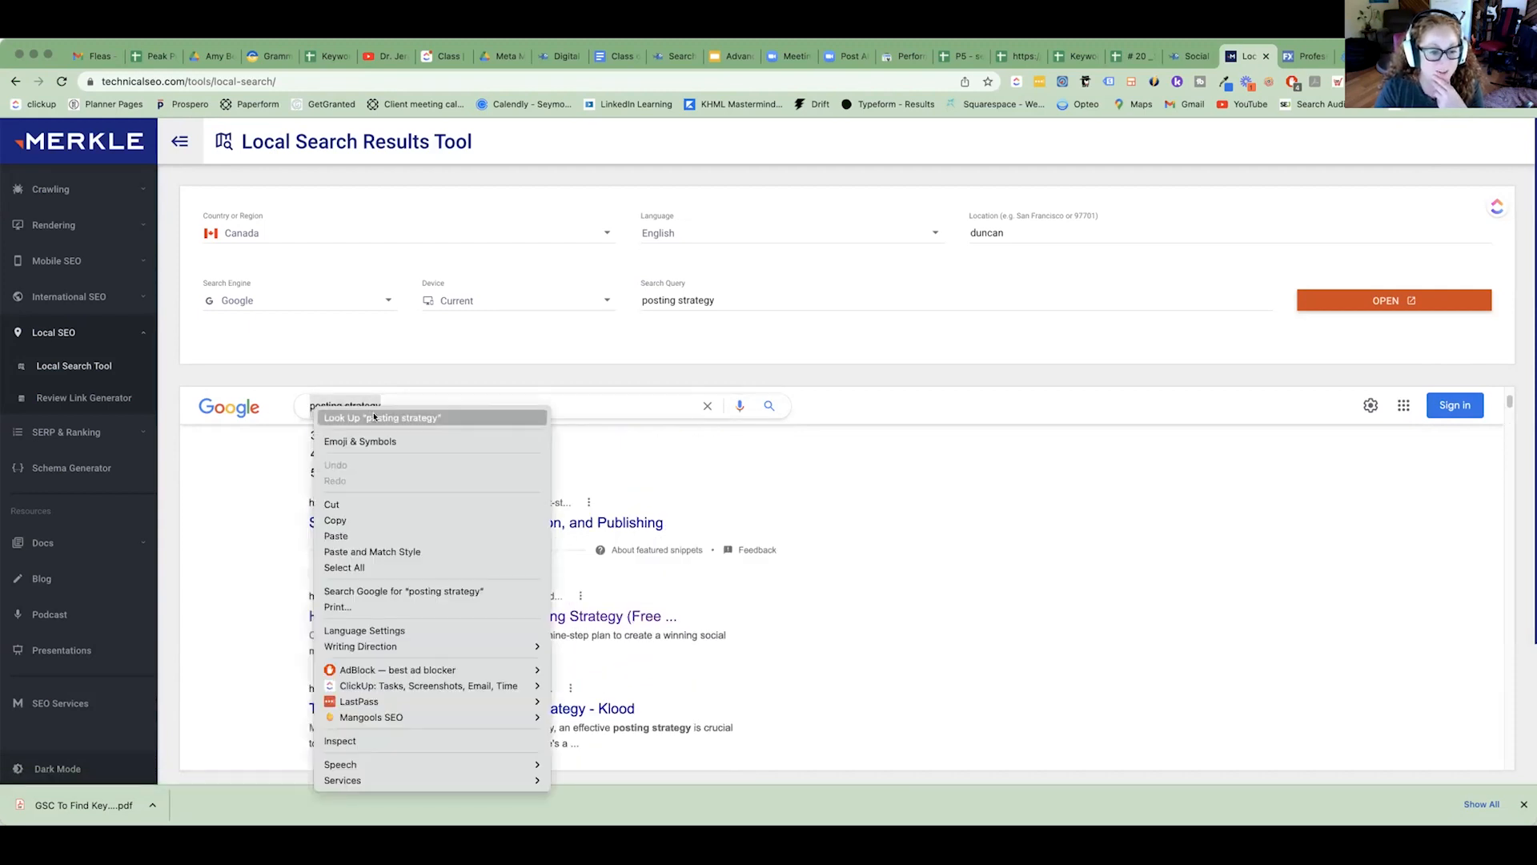
{"action": "left_click", "coordinate": [344, 520]}
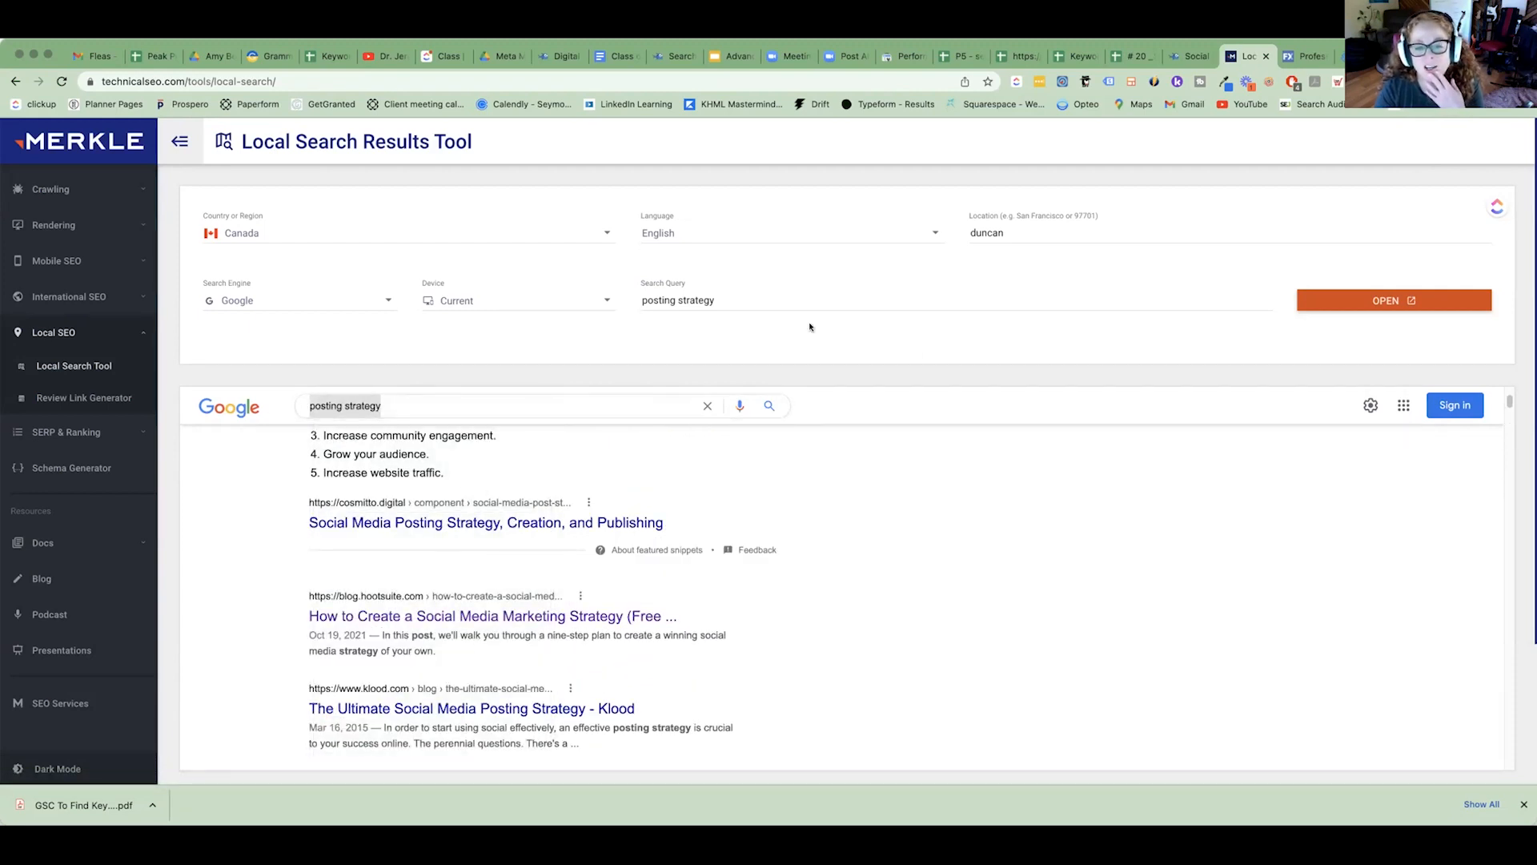
{"action": "left_click", "coordinate": [728, 309]}
{"action": "key", "text": "super+a"}
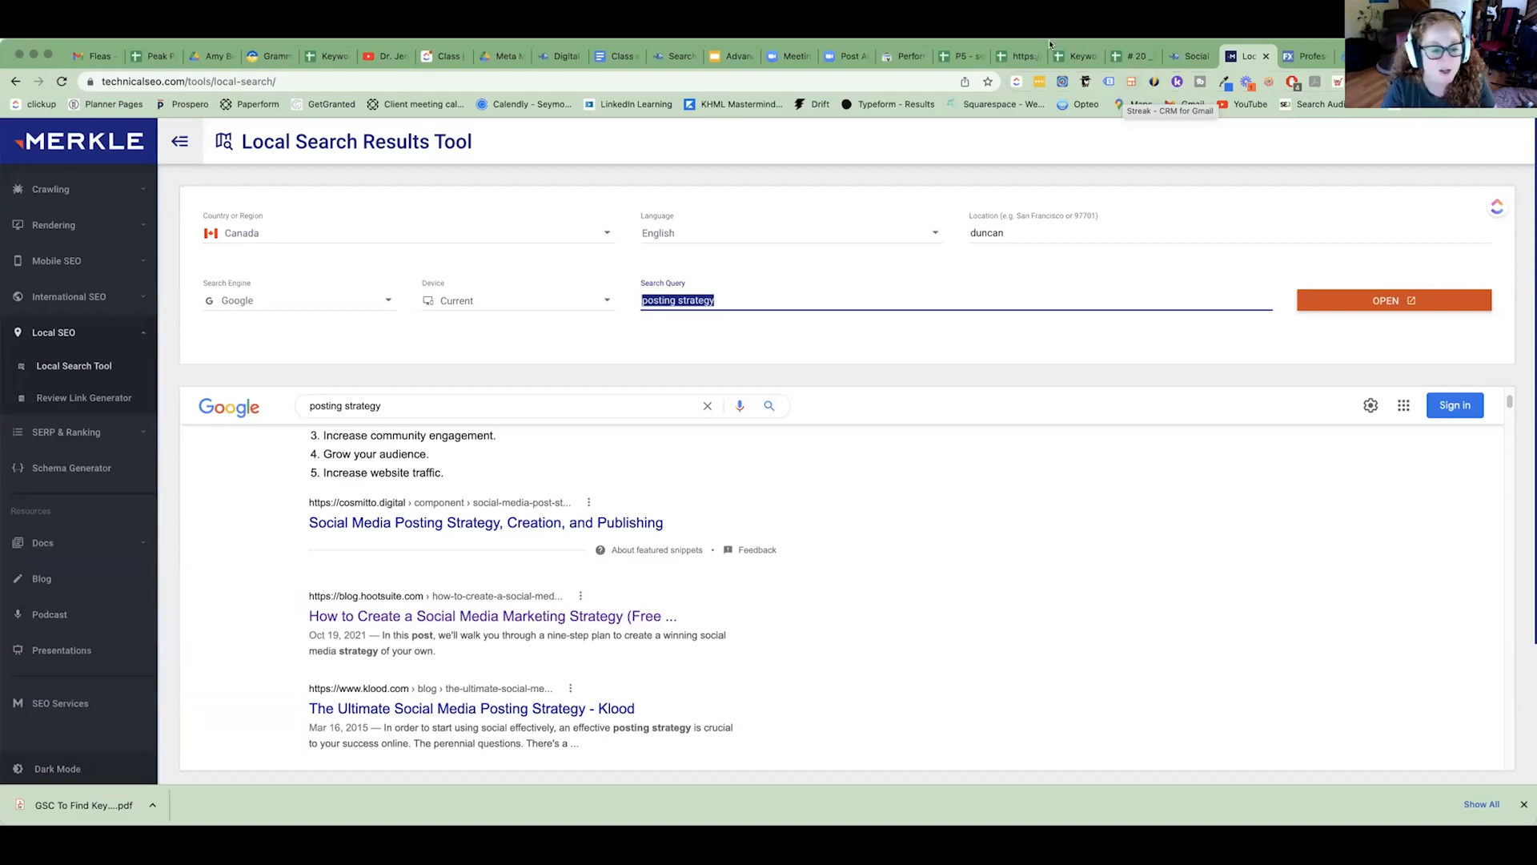
Highlight the results from Cosmitto through Klood, then the words "Social Media Posting Strategy" in the Seymour Digital Media listing's title.
{"action": "left_click_drag", "start_coordinate": [276, 497], "coordinate": [767, 747]}
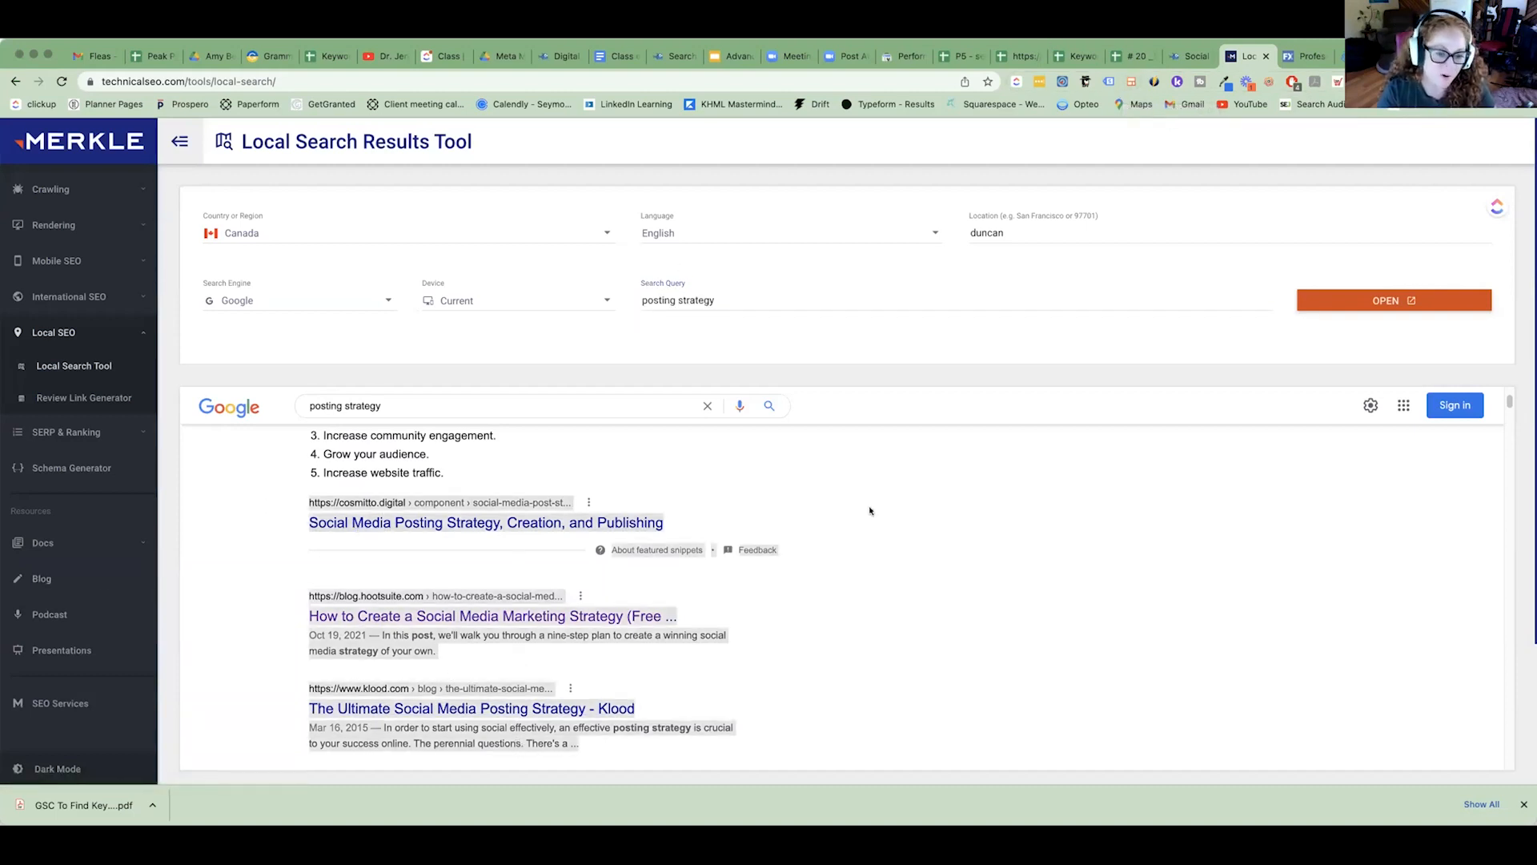
{"action": "scroll", "coordinate": [729, 465], "scroll_direction": "up", "scroll_amount": 1}
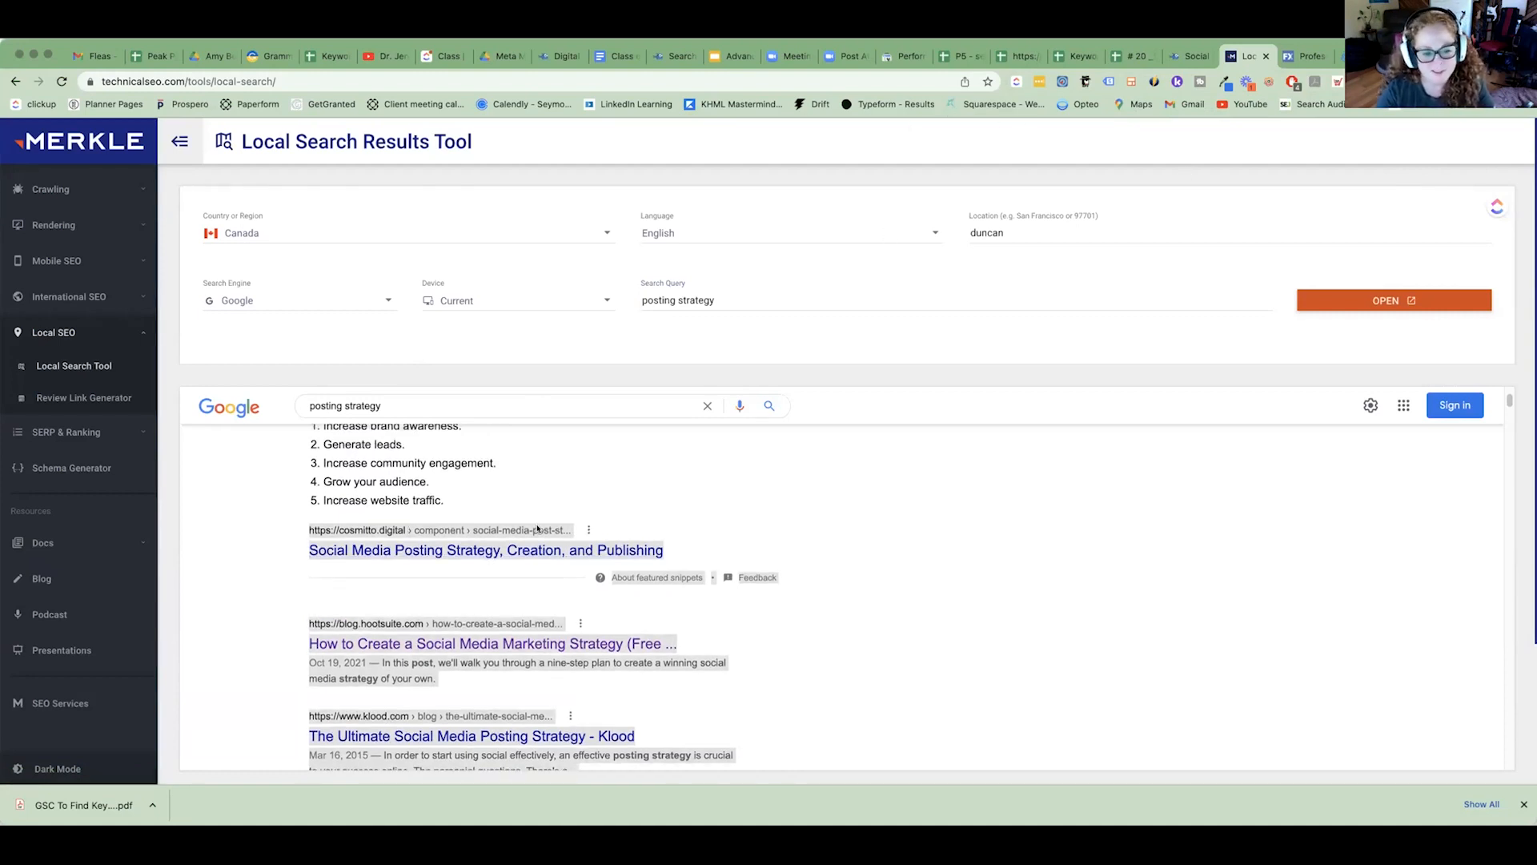
{"action": "scroll", "coordinate": [545, 517], "scroll_direction": "up", "scroll_amount": 3}
{"action": "scroll", "coordinate": [545, 518], "scroll_direction": "down", "scroll_amount": 4}
{"action": "scroll", "coordinate": [544, 518], "scroll_direction": "down", "scroll_amount": 3}
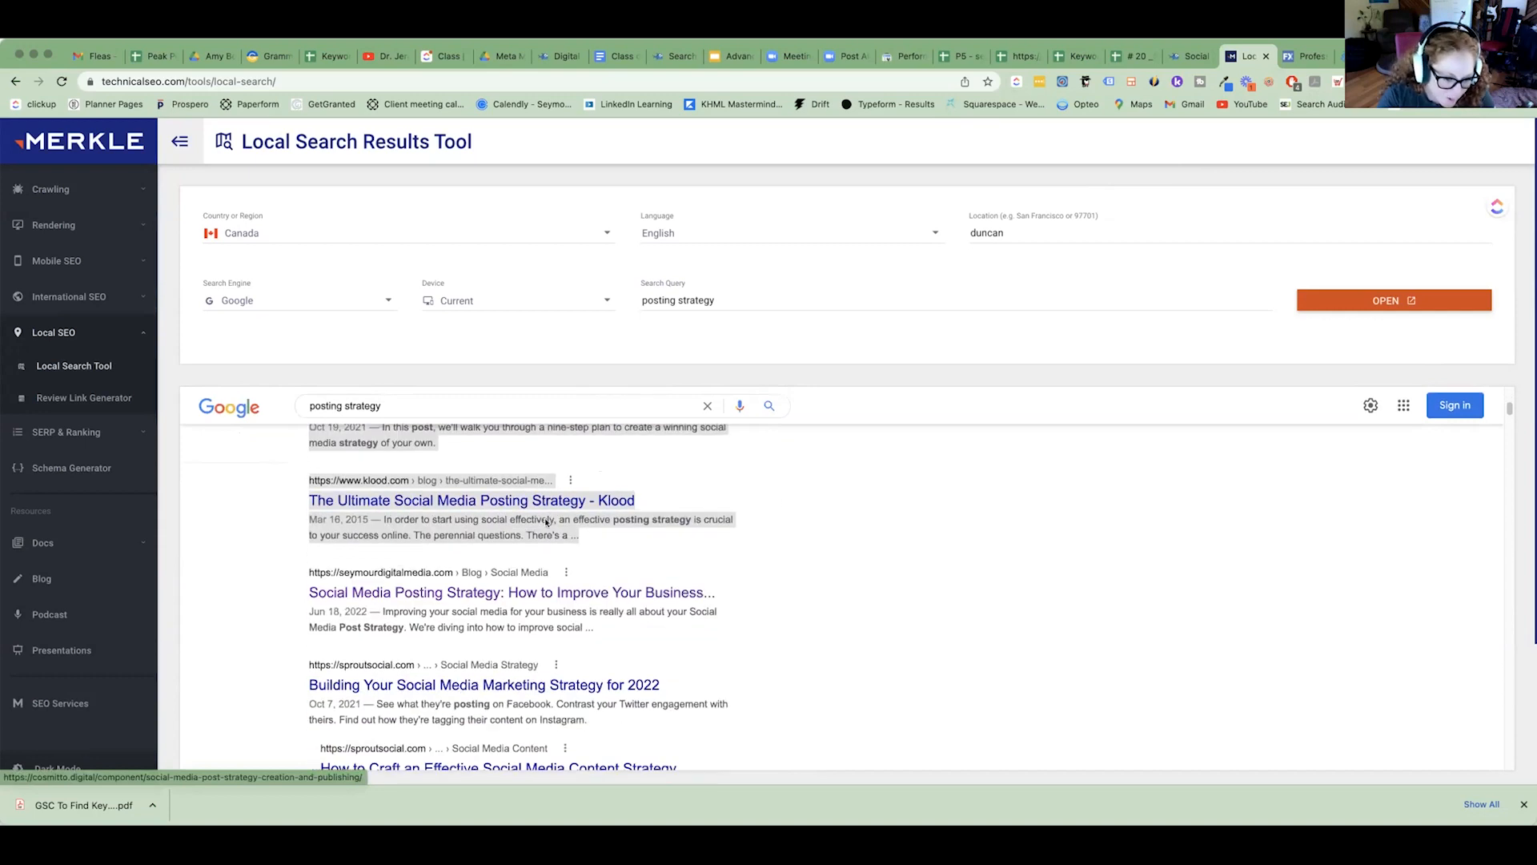
{"action": "left_click", "coordinate": [305, 597]}
{"action": "left_click_drag", "start_coordinate": [304, 597], "coordinate": [502, 594]}
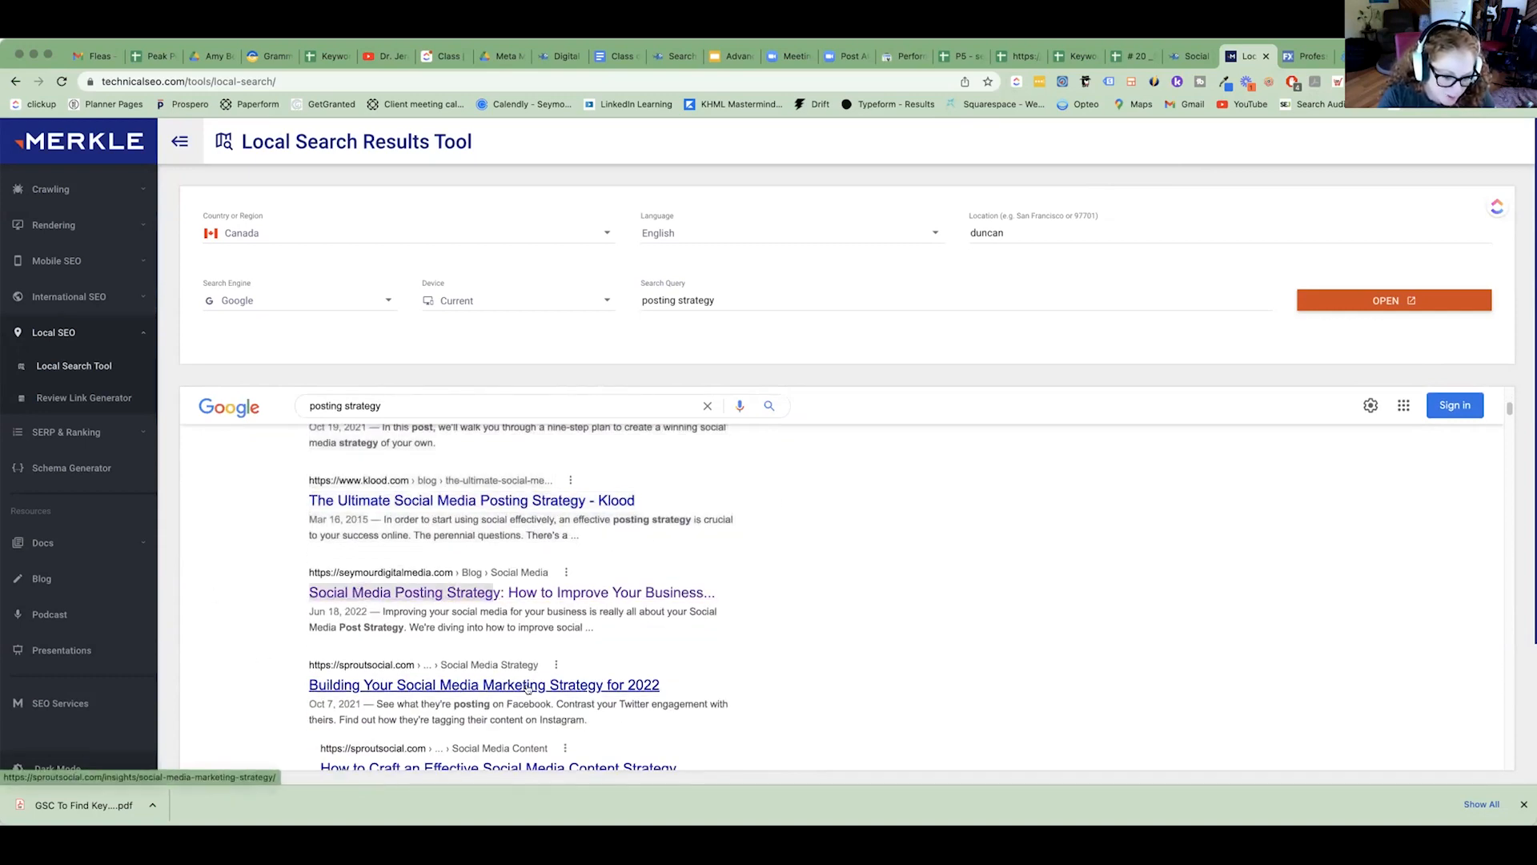
Examine the competing results below the Seymour Digital Media listing, highlighting the Buffer and WordStream titles.
{"action": "scroll", "coordinate": [439, 677], "scroll_direction": "down", "scroll_amount": 2}
{"action": "scroll", "coordinate": [289, 701], "scroll_direction": "down", "scroll_amount": 2}
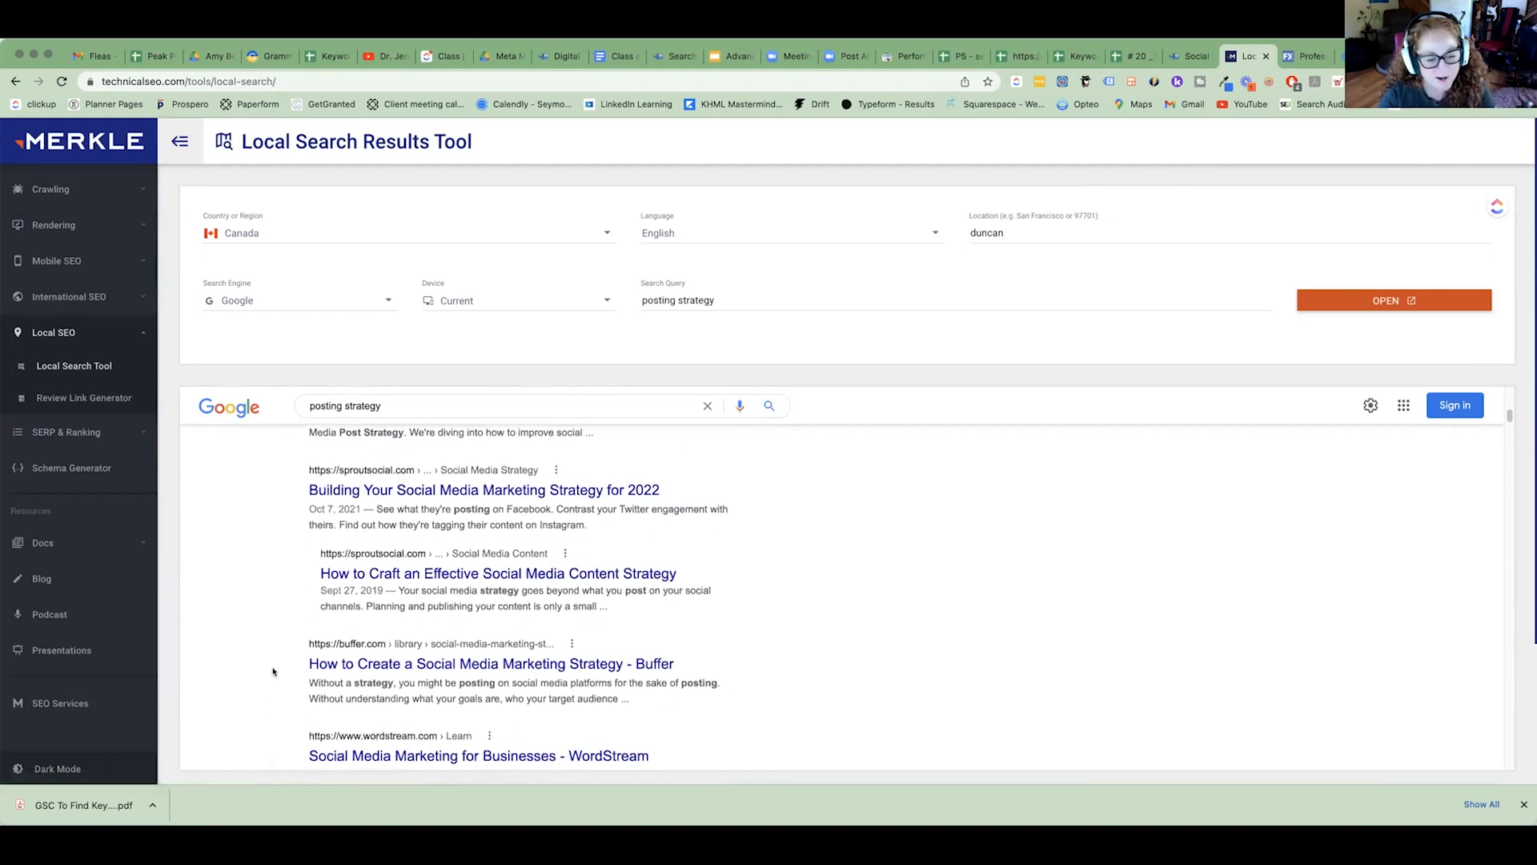
{"action": "left_click_drag", "start_coordinate": [271, 671], "coordinate": [732, 668]}
{"action": "scroll", "coordinate": [694, 700], "scroll_direction": "down", "scroll_amount": 1}
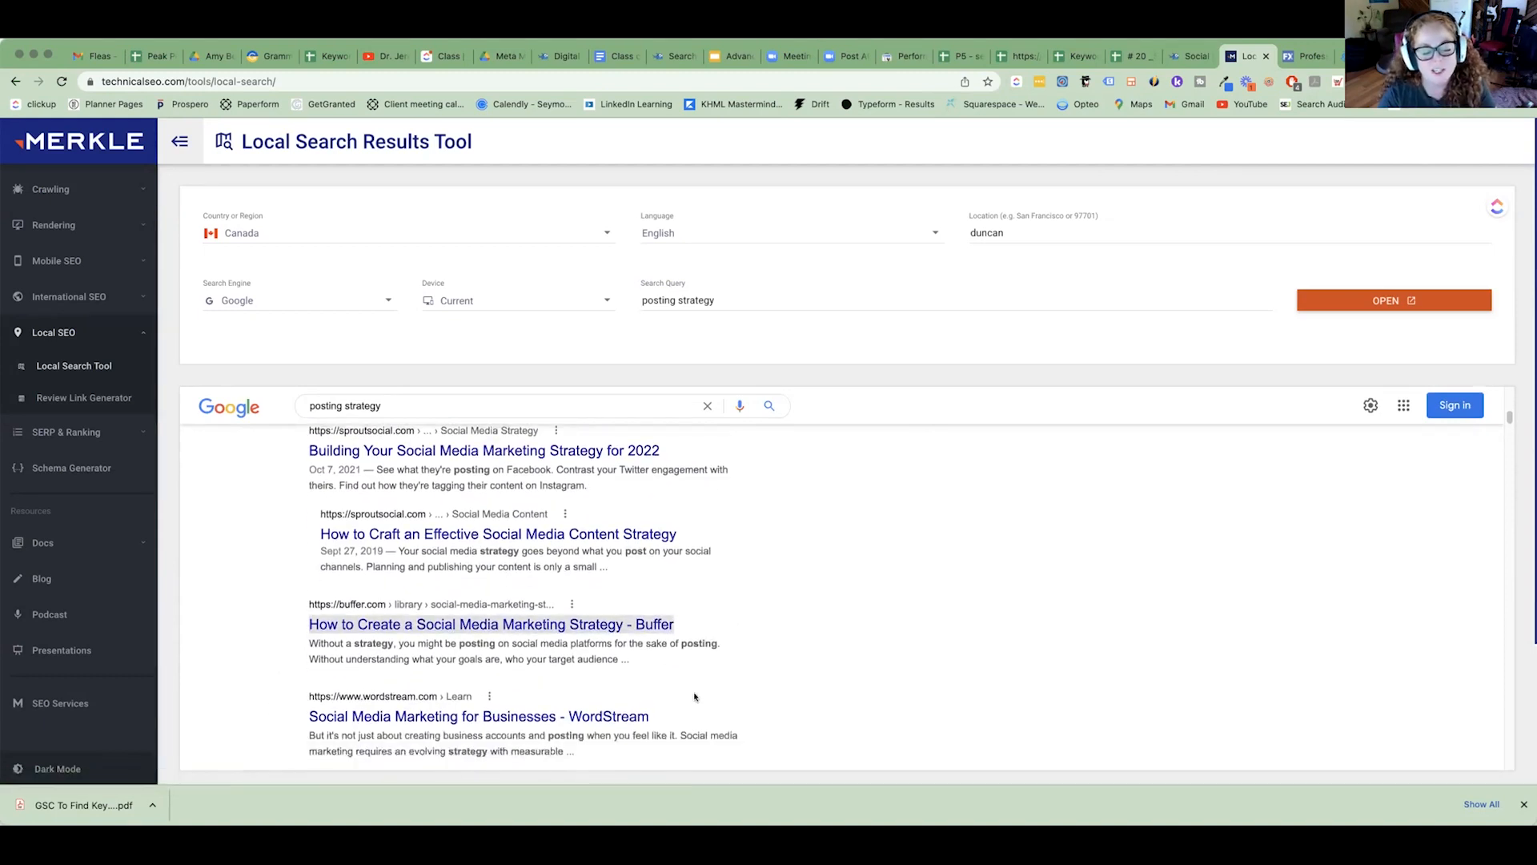
{"action": "left_click", "coordinate": [253, 696]}
{"action": "scroll", "coordinate": [395, 690], "scroll_direction": "down", "scroll_amount": 8}
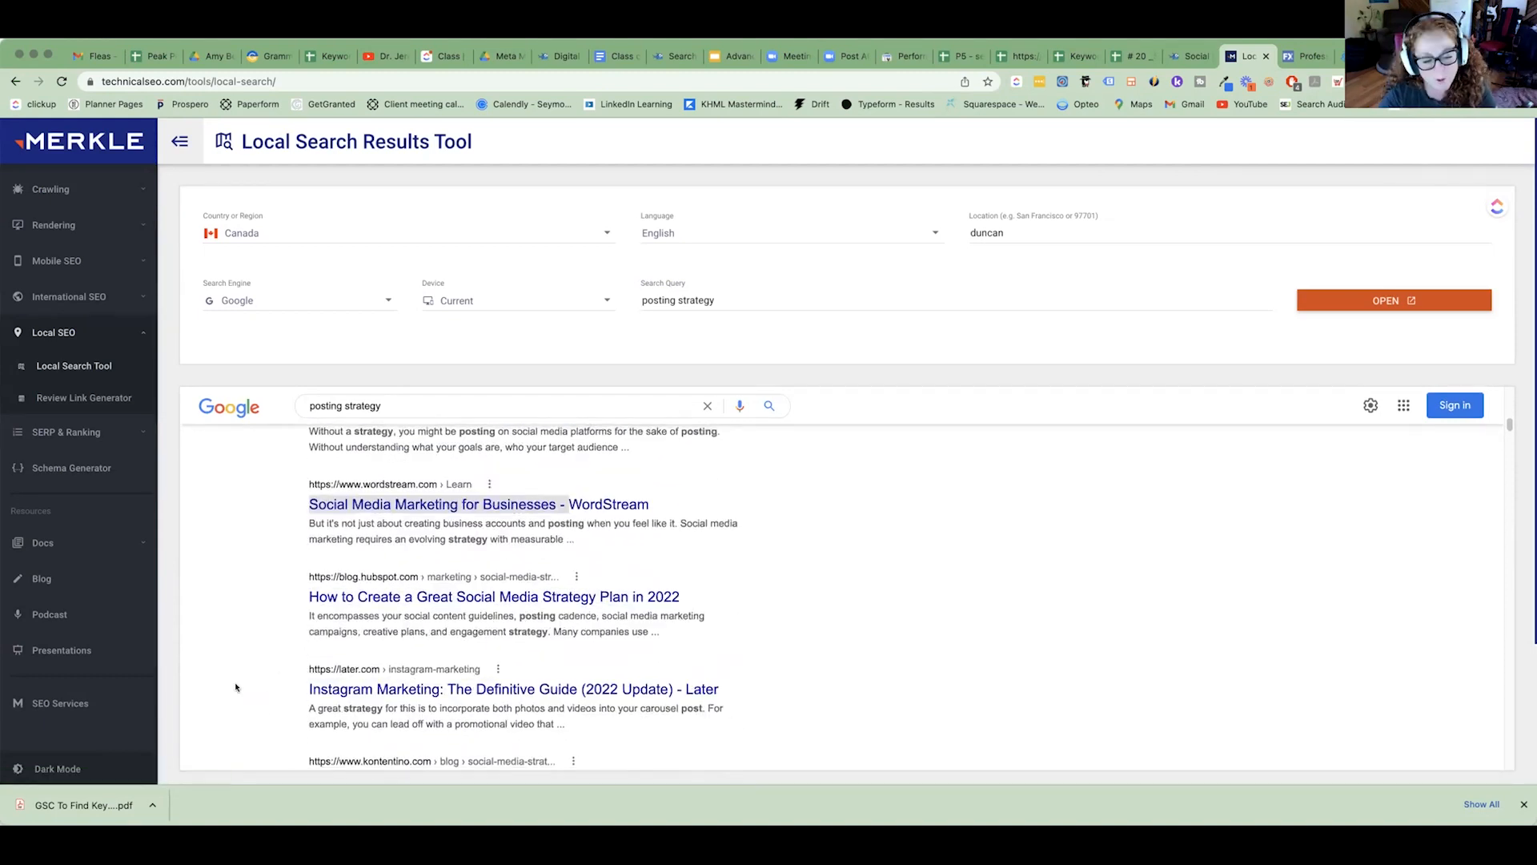
{"action": "scroll", "coordinate": [240, 664], "scroll_direction": "down", "scroll_amount": 2}
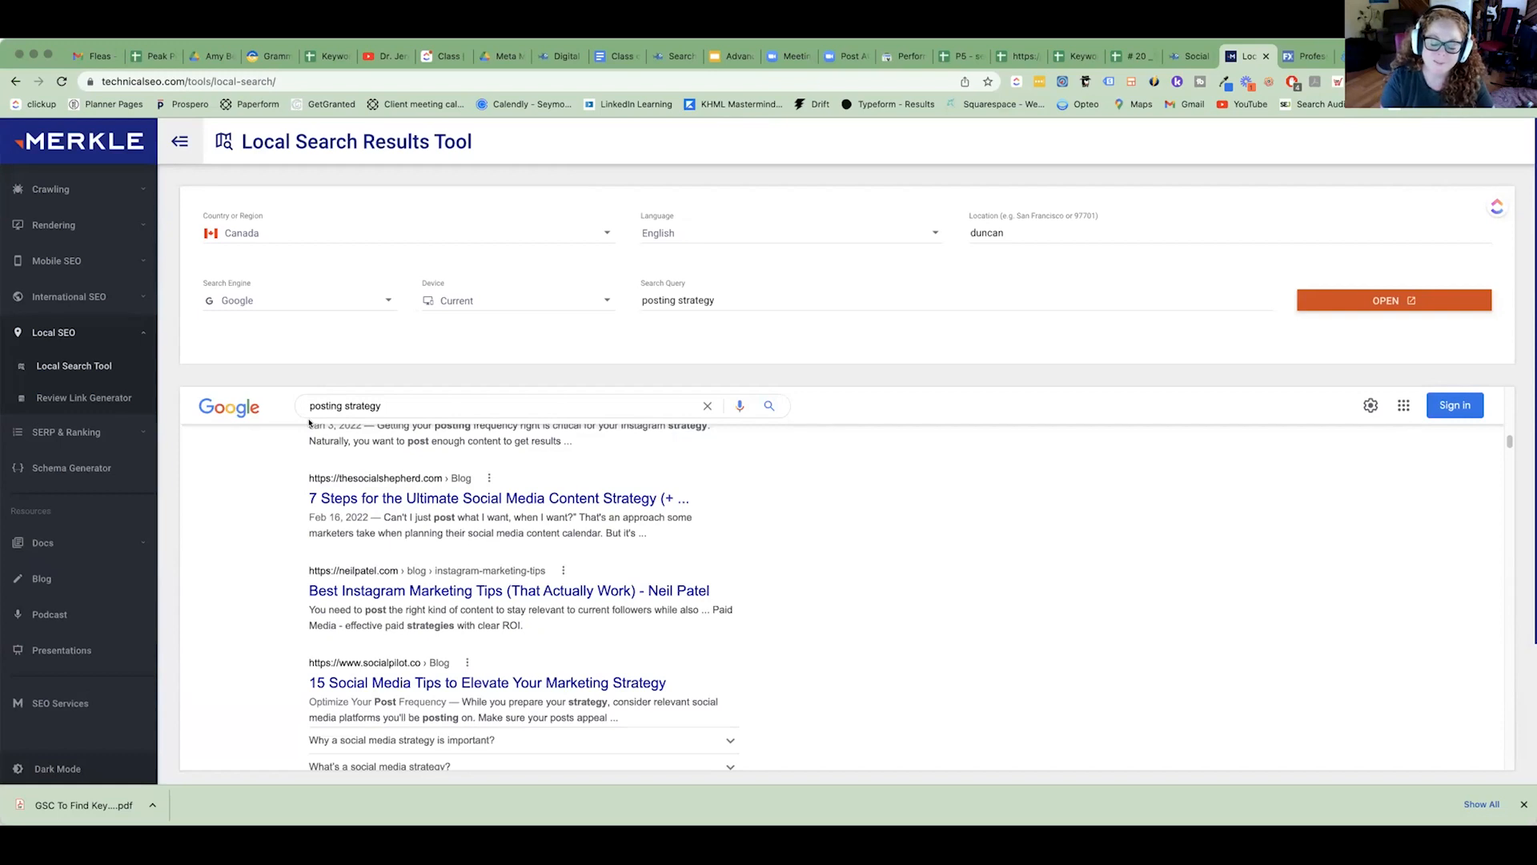
Return to the # 20 Social Media Posting Strategy spreadsheet and select the whole "posting strategy" row.
{"action": "left_click", "coordinate": [1130, 56]}
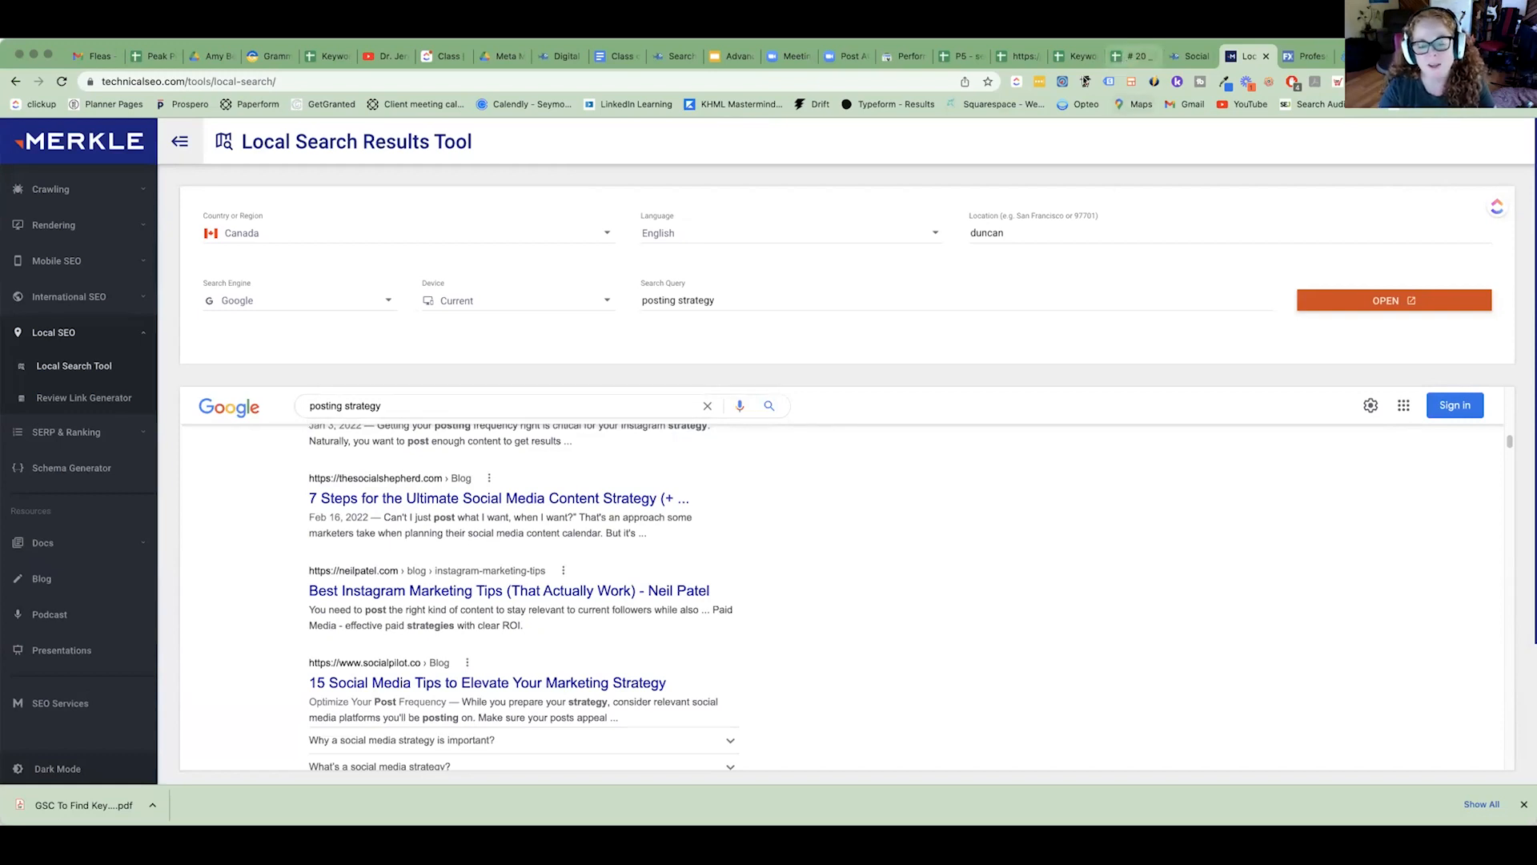
{"action": "left_click", "coordinate": [128, 340]}
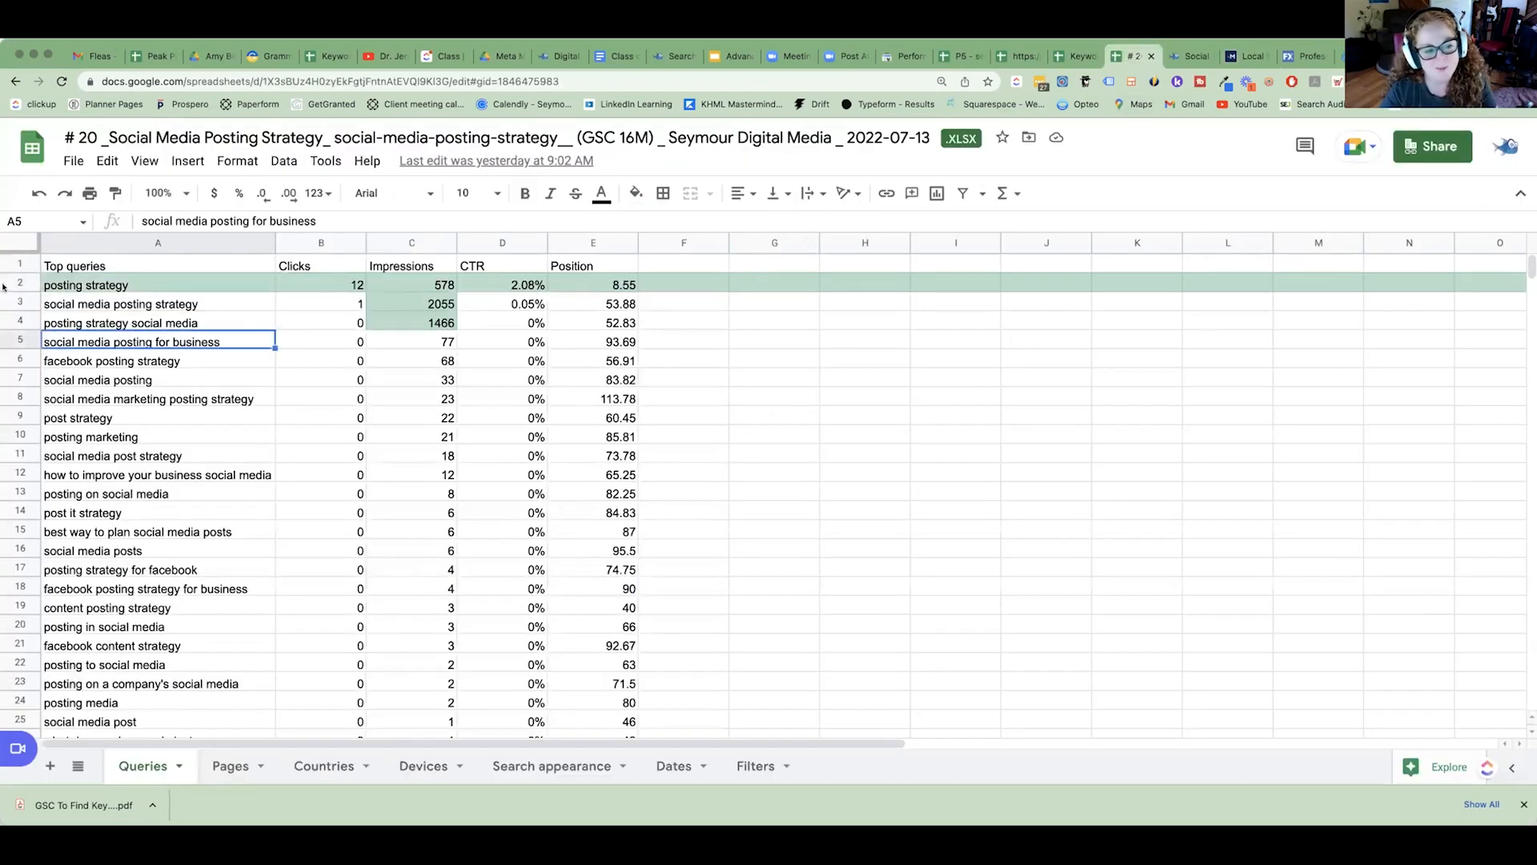
{"action": "left_click", "coordinate": [20, 282]}
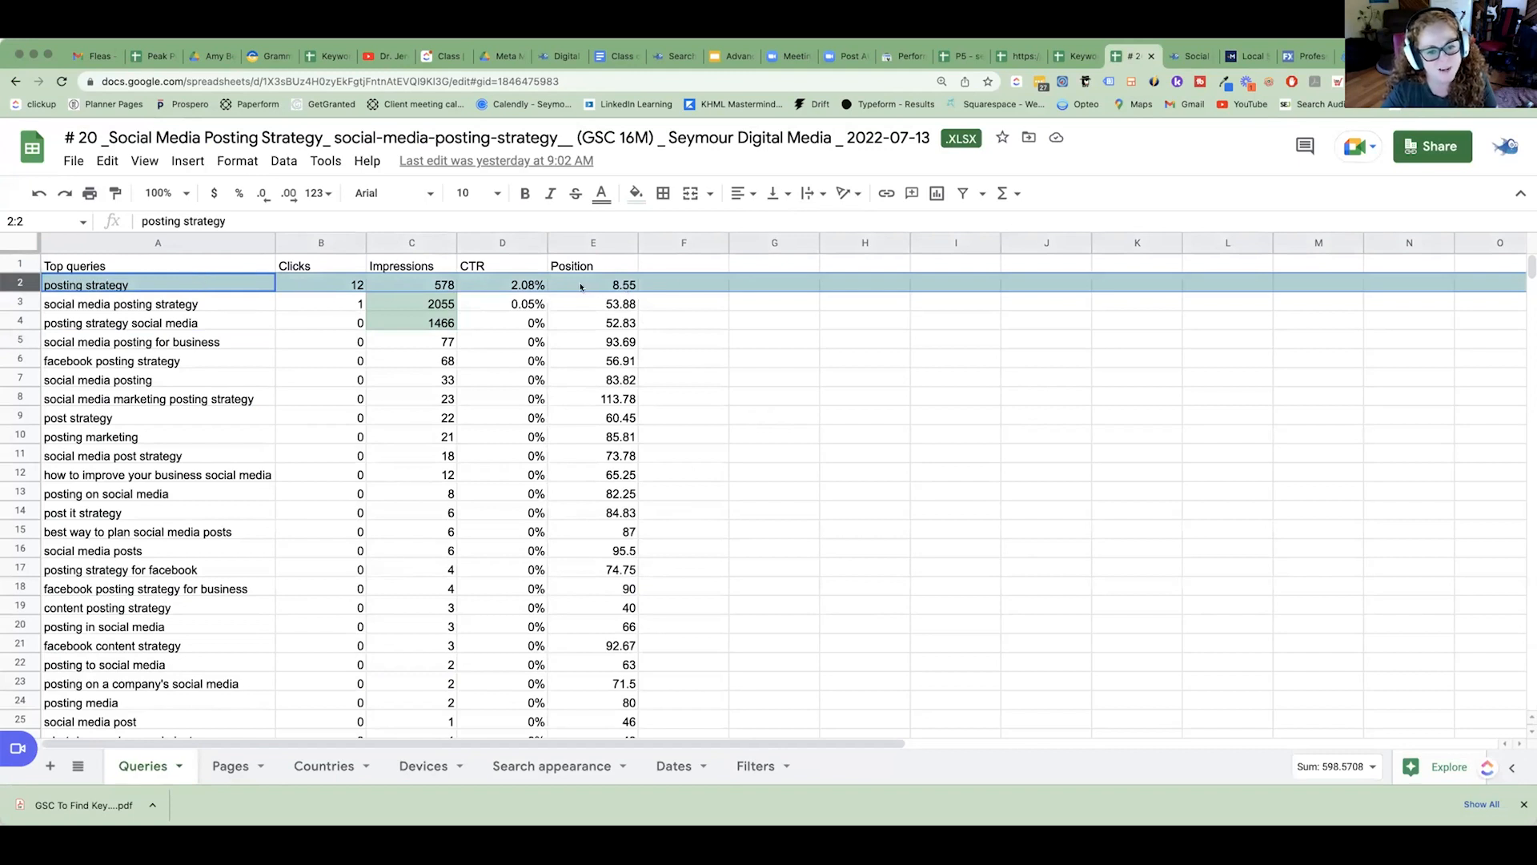